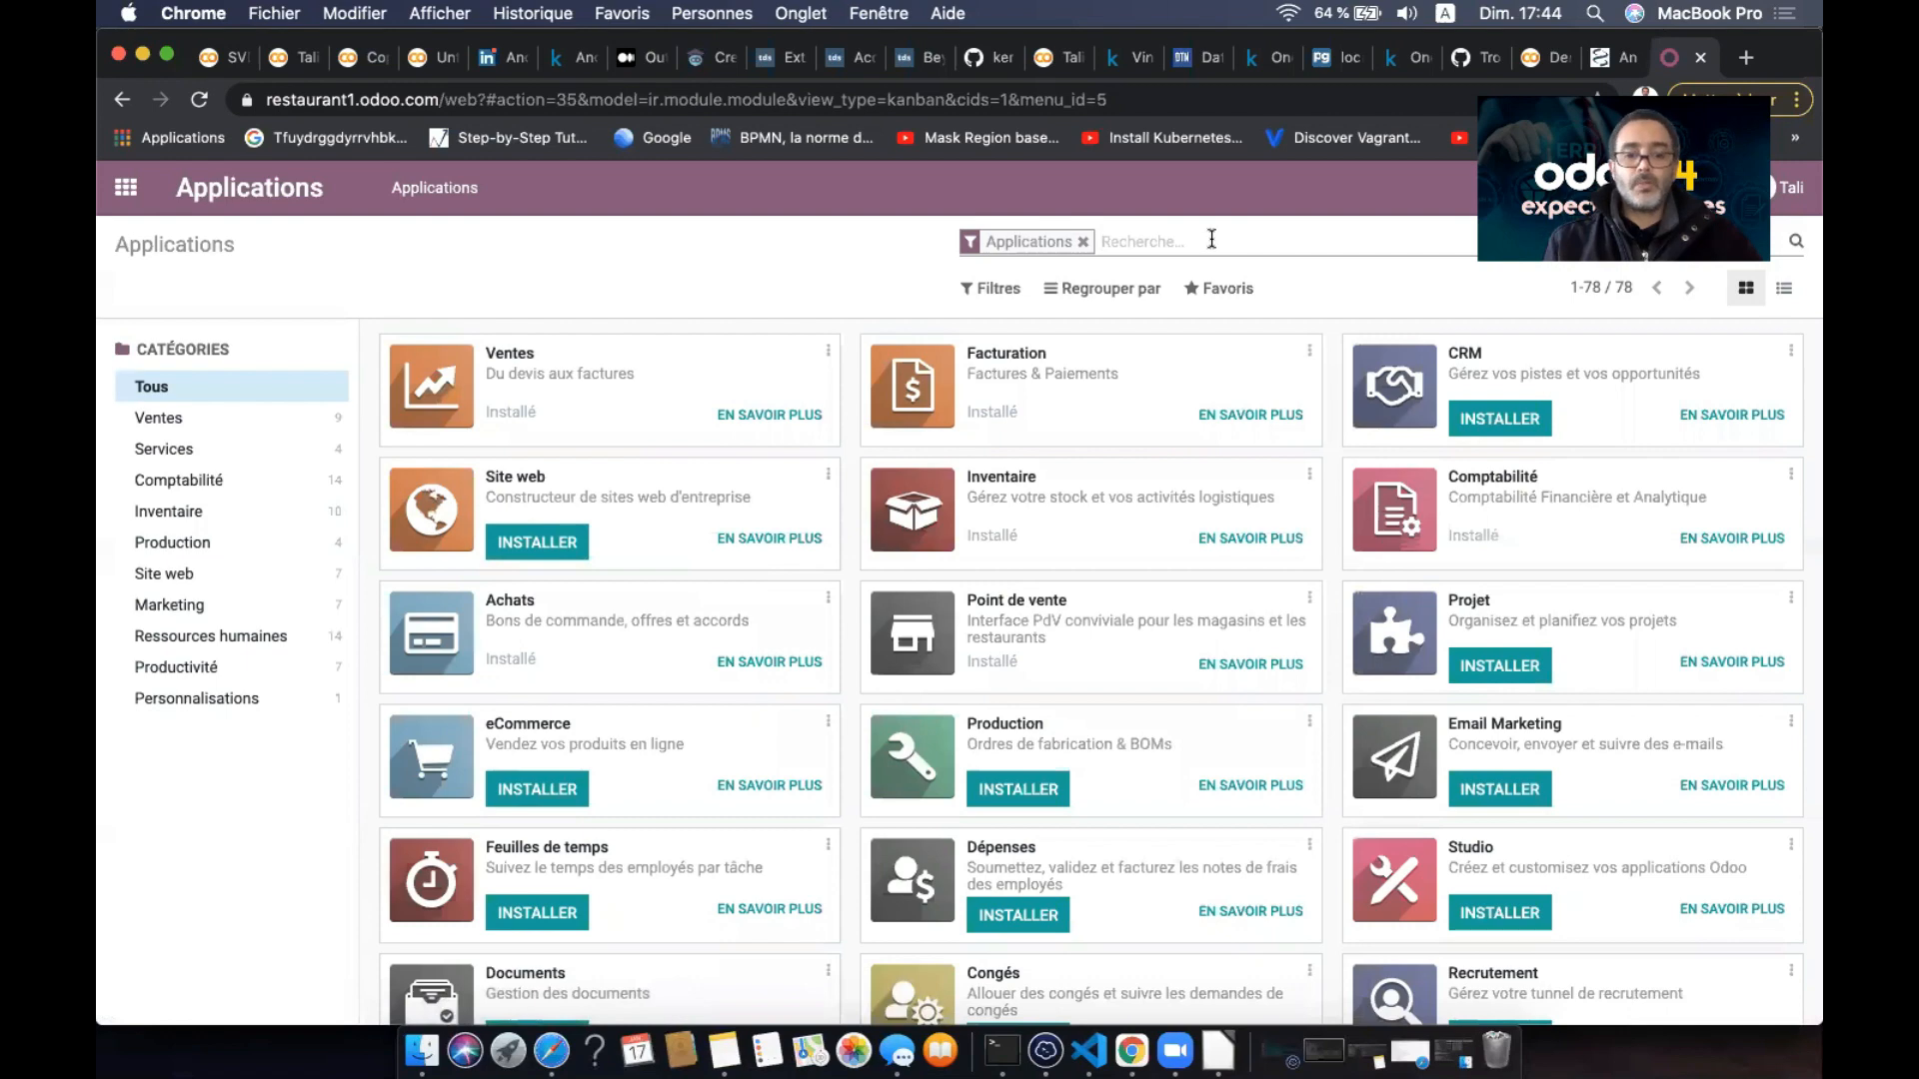
- Search the Apps catalogue for 'empl', clear the Module filter, and return to the home menu
type("empl")
key("Return")
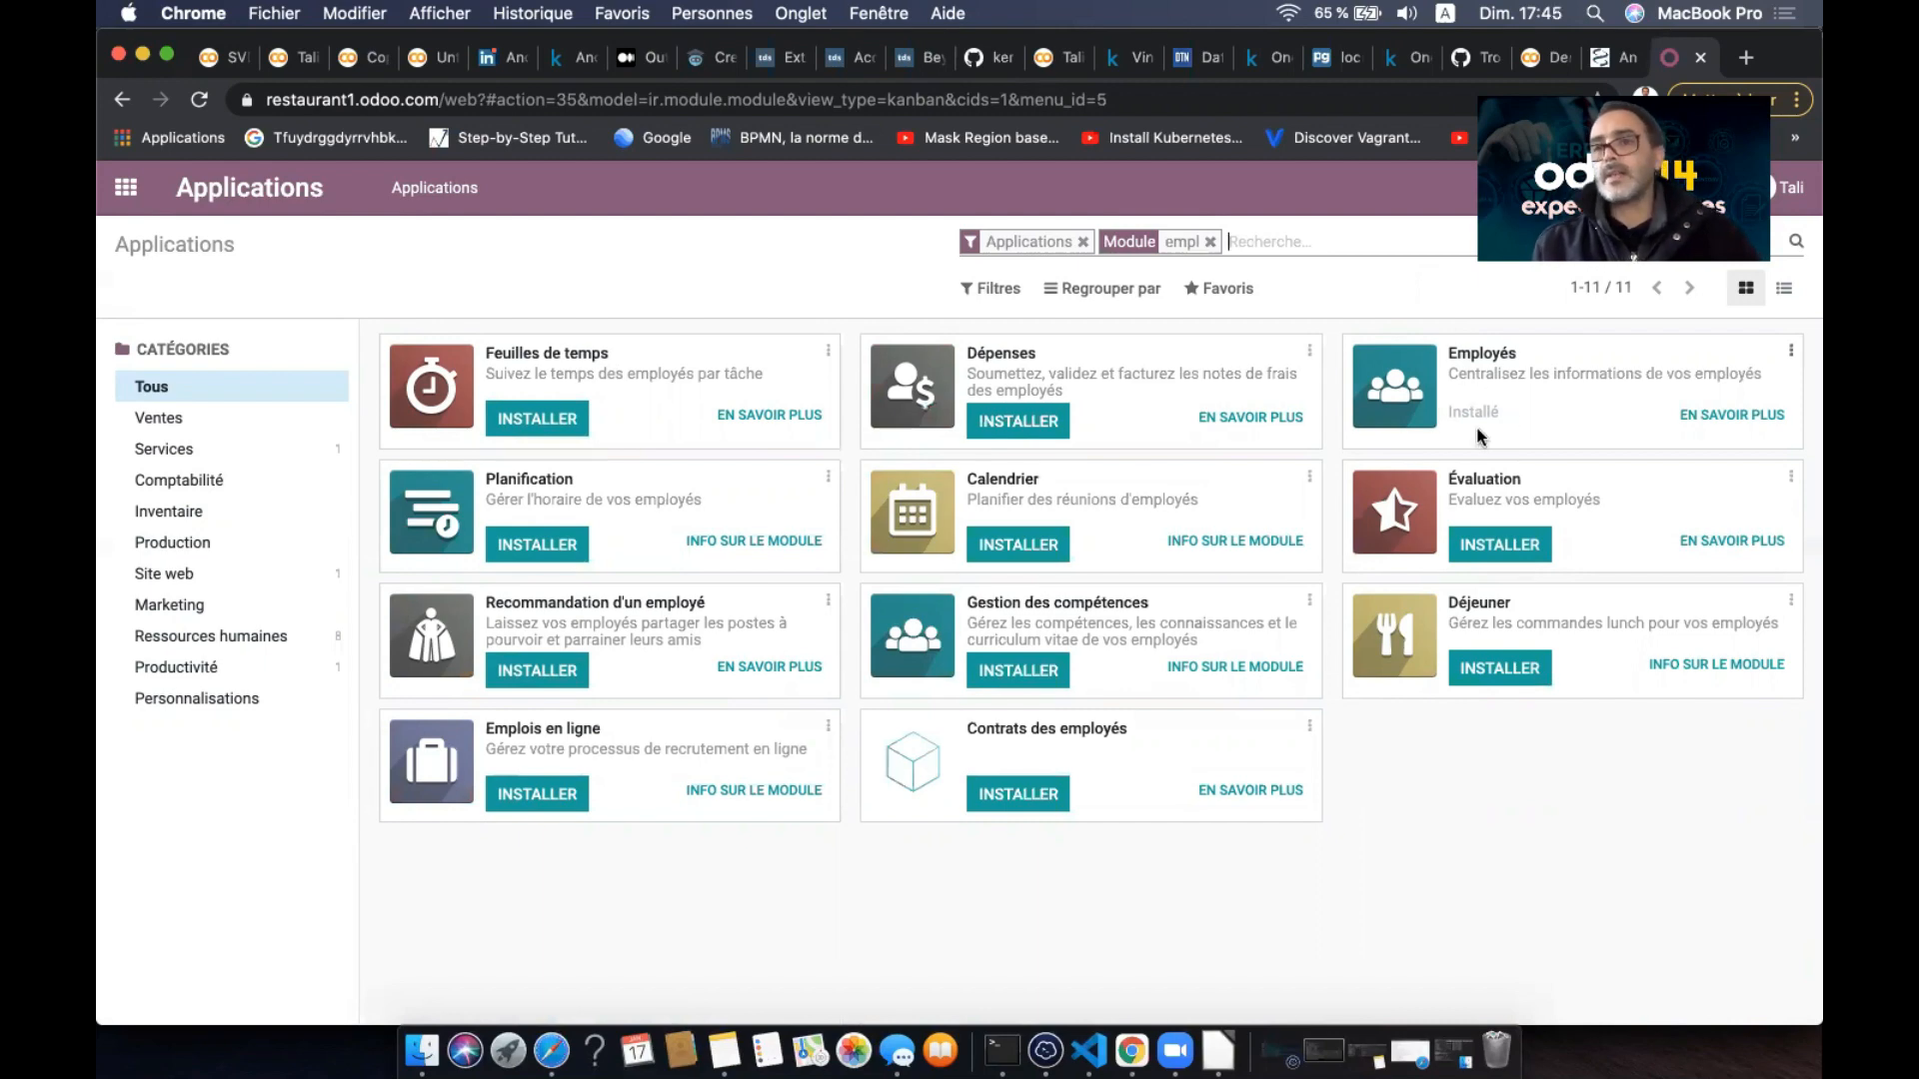
left_click(1210, 243)
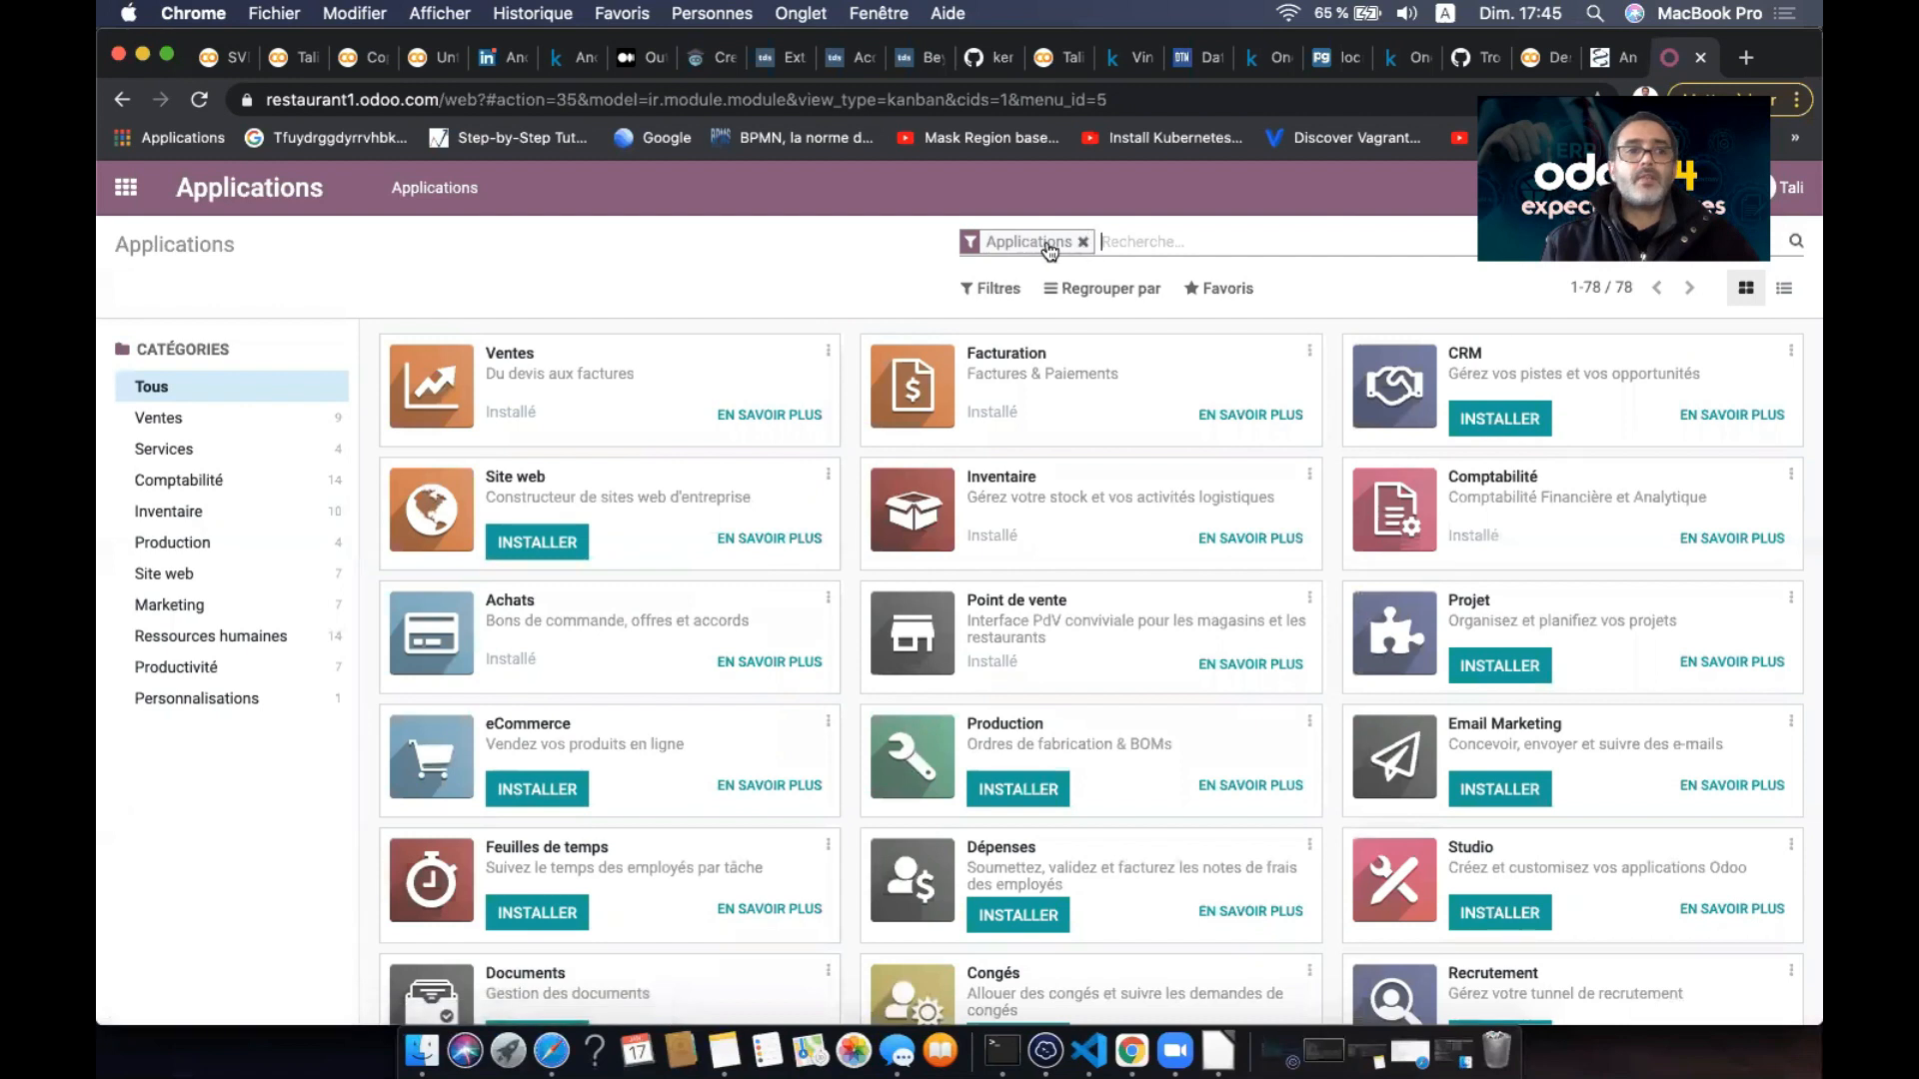
left_click(126, 188)
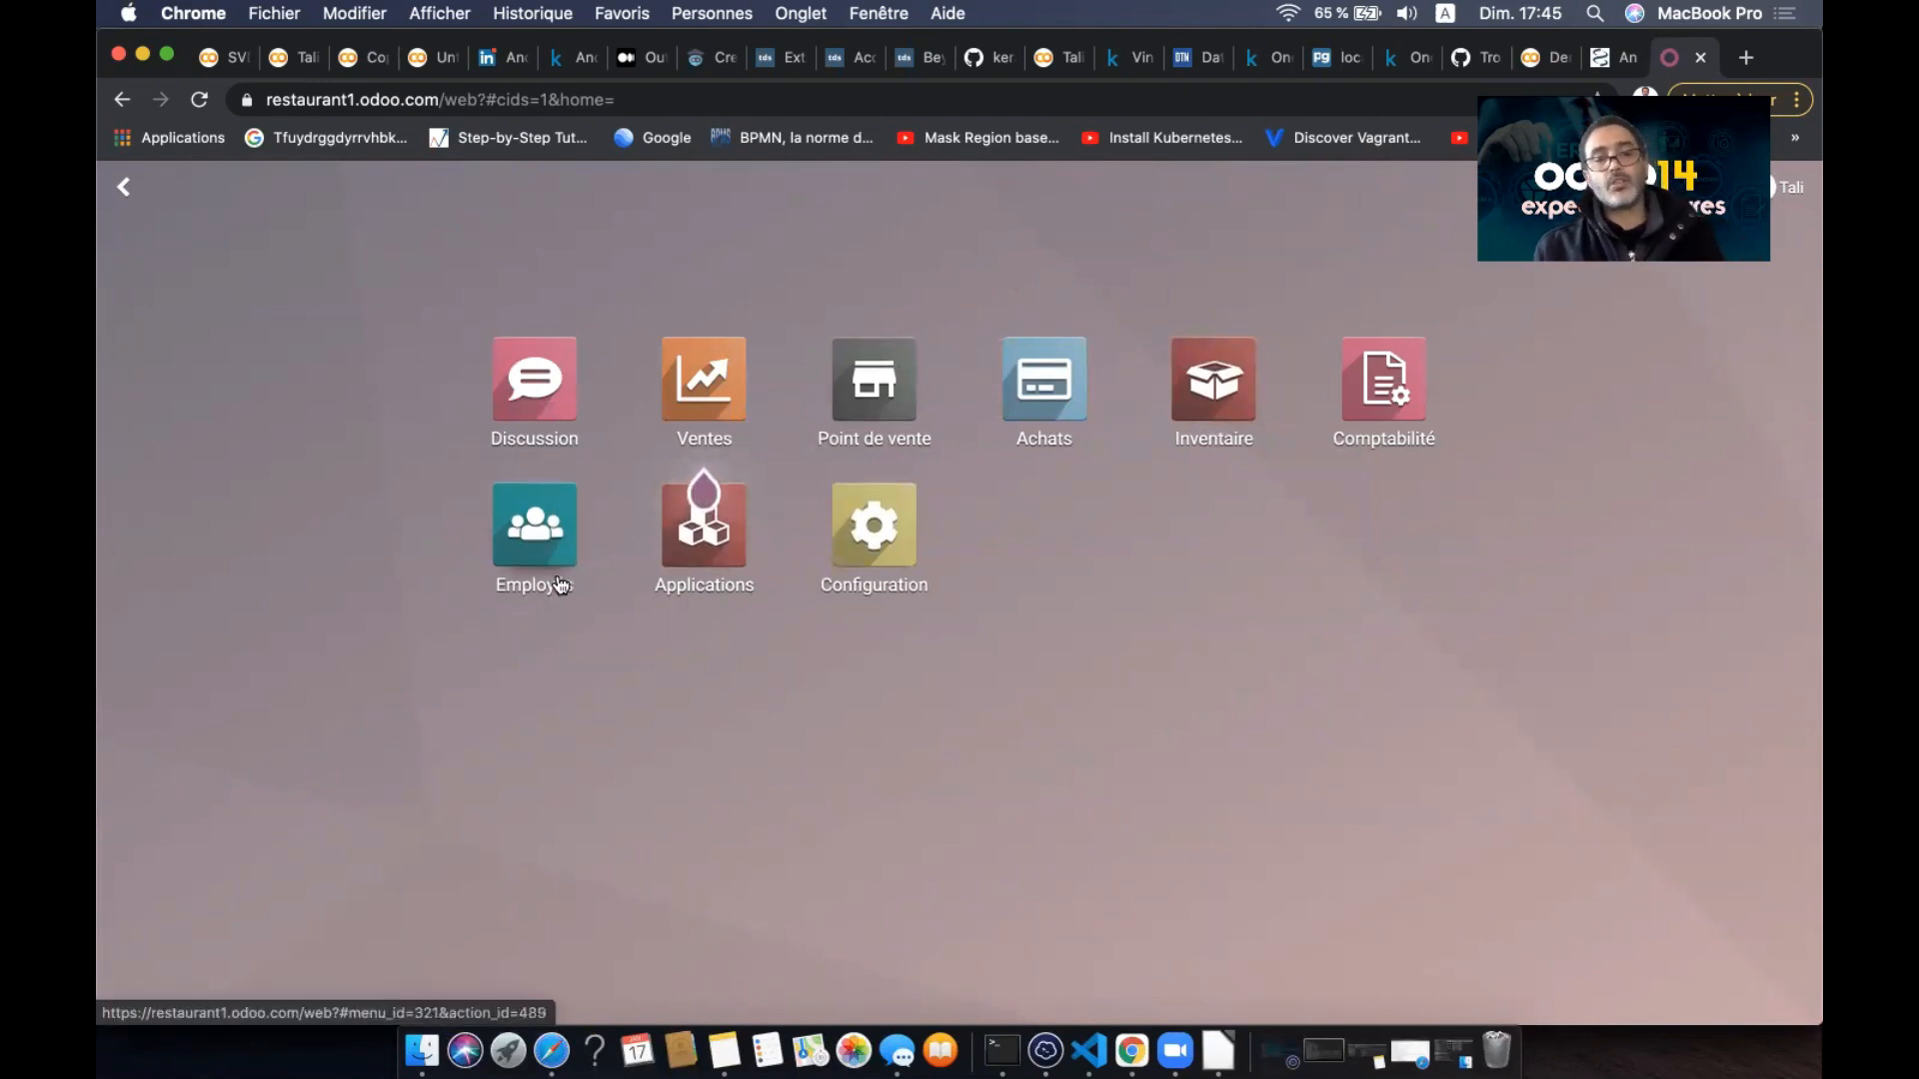
- Open the Point de vente configuration list, which shows the single Shop point of sale
left_click(870, 397)
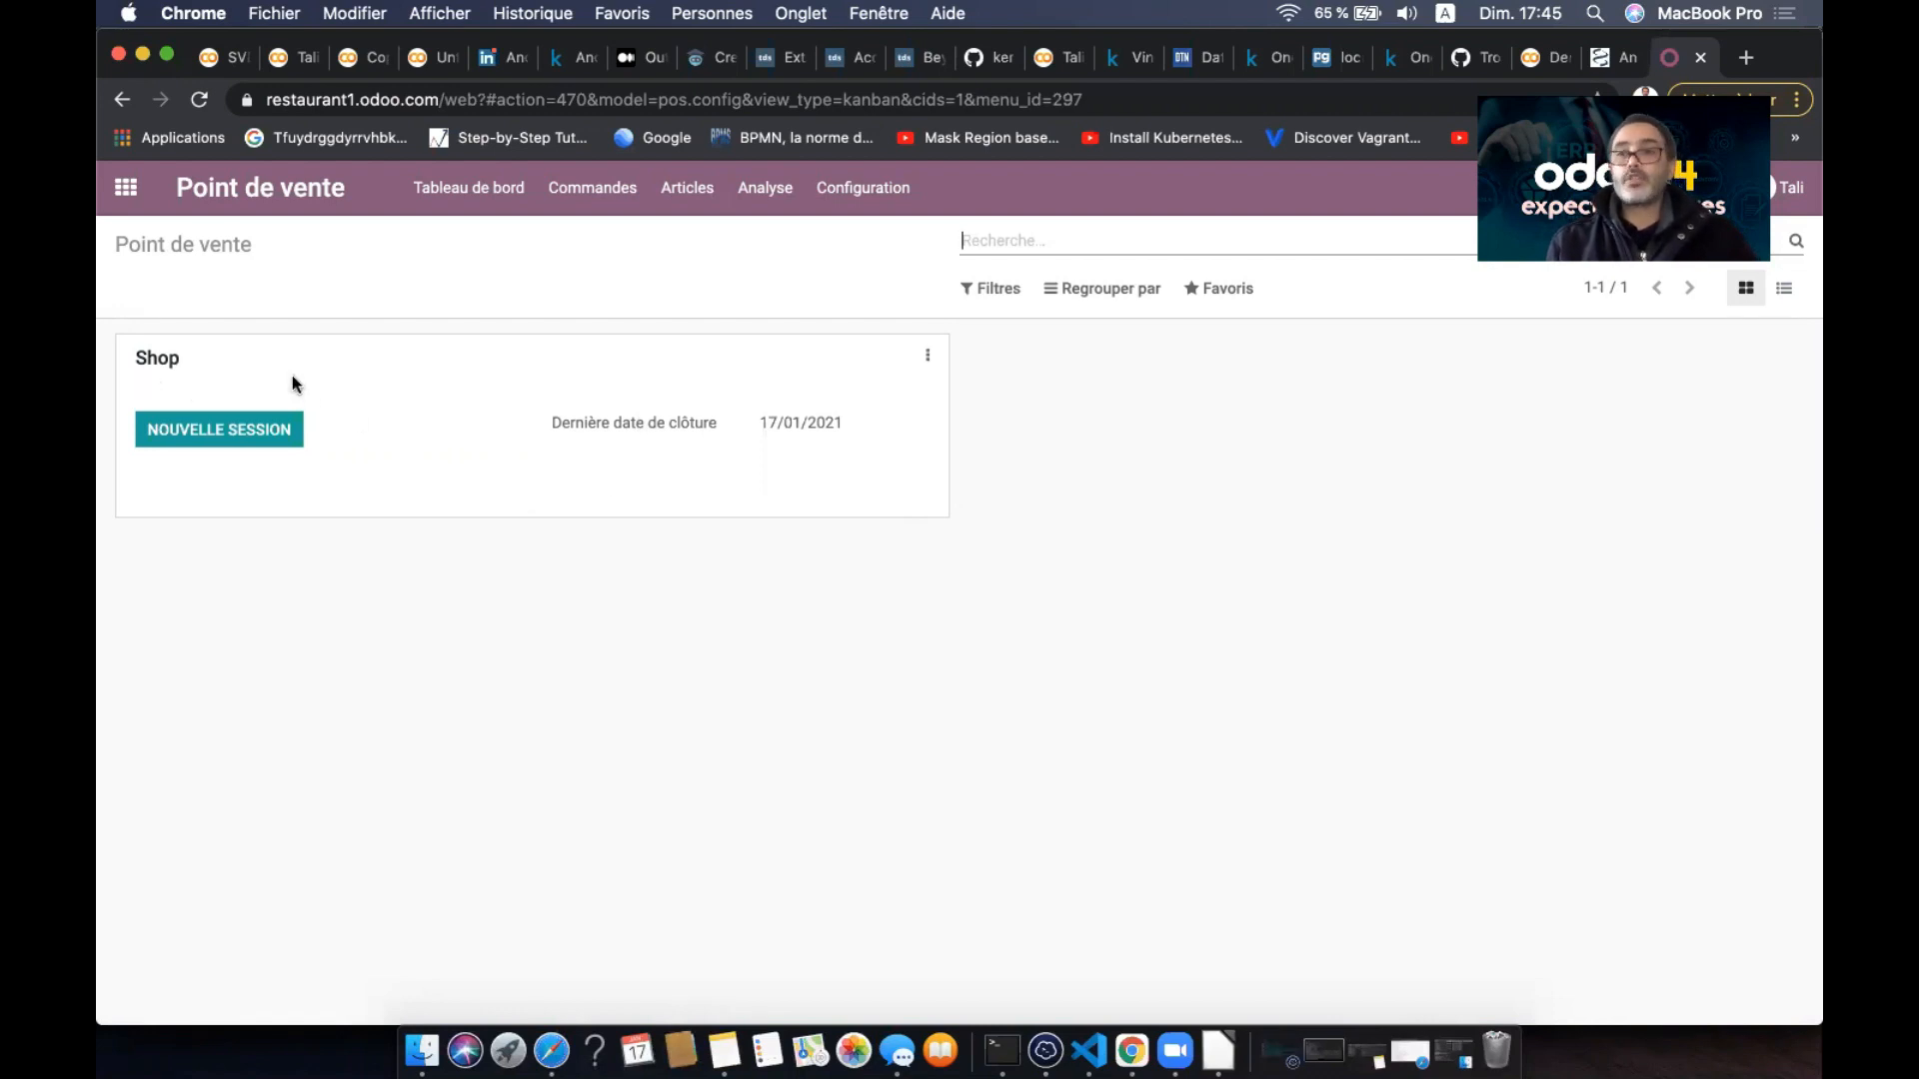
left_click(861, 190)
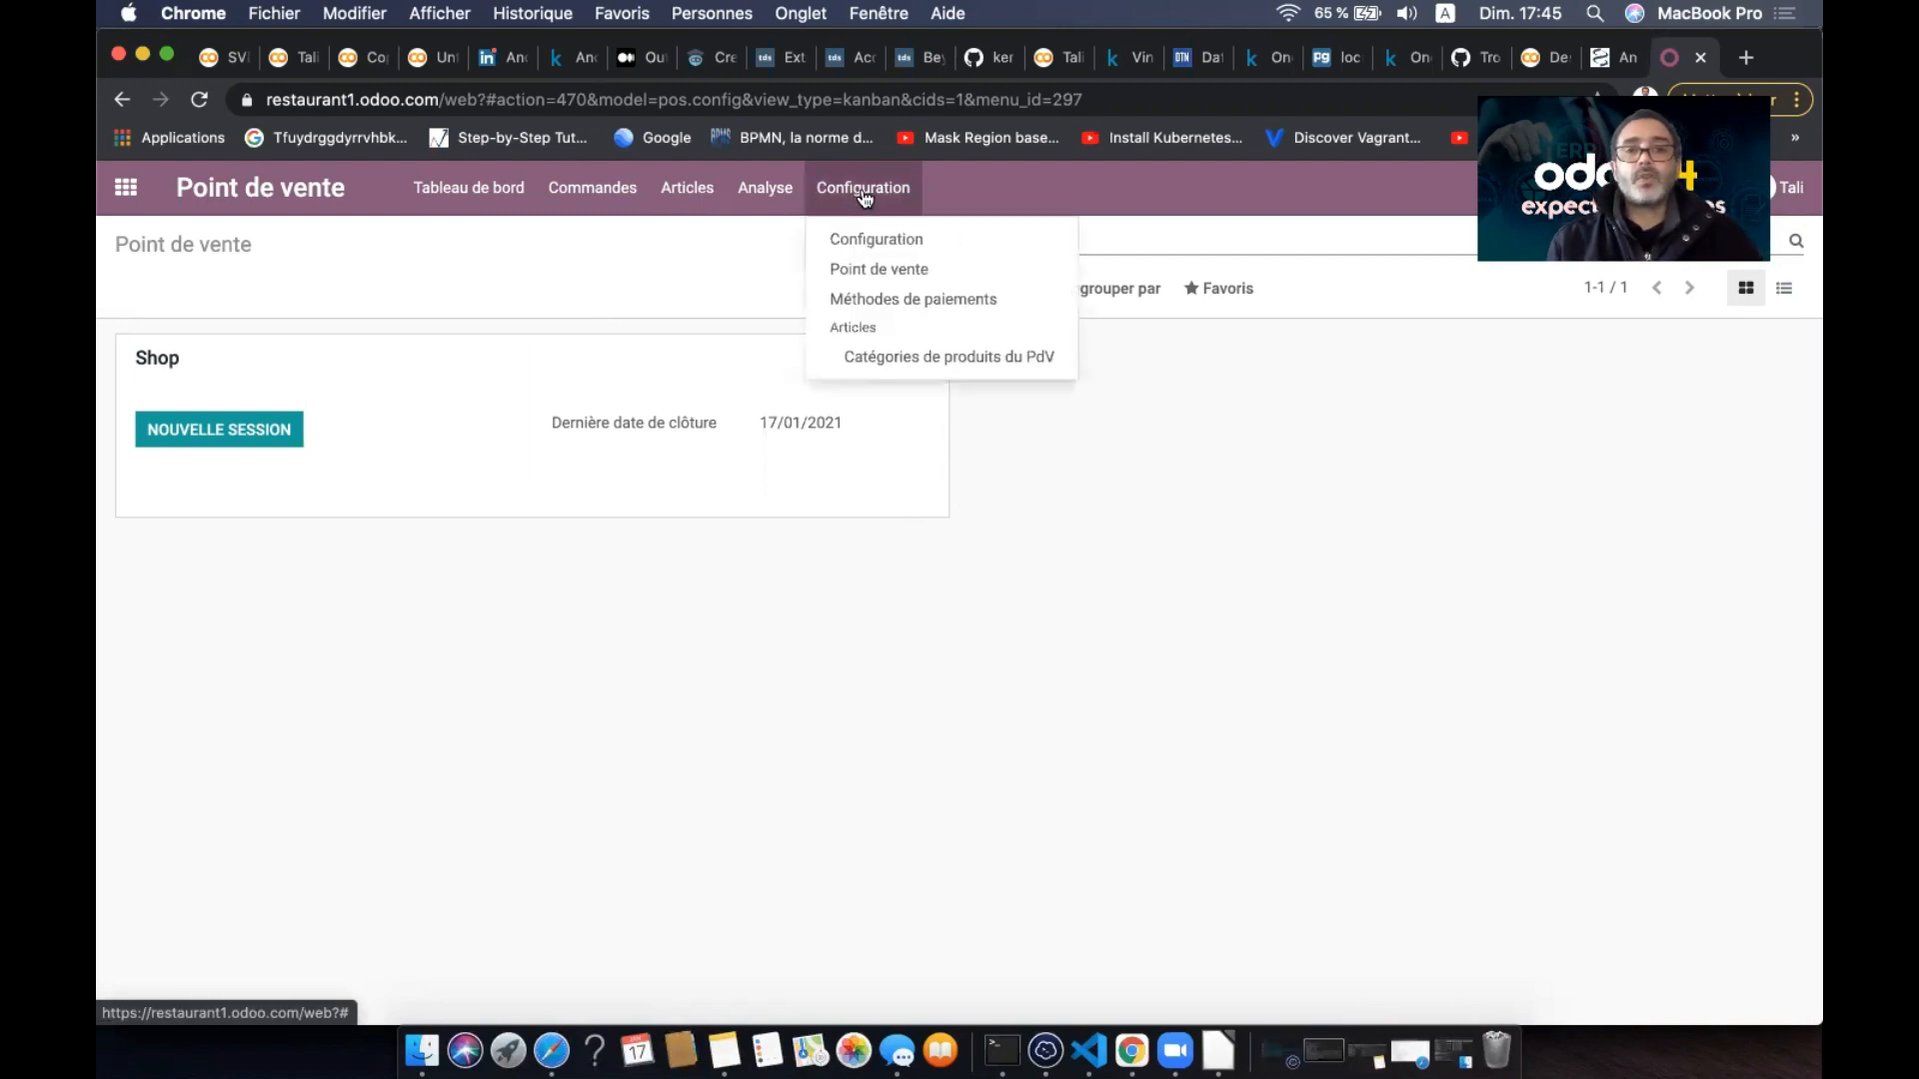
left_click(889, 272)
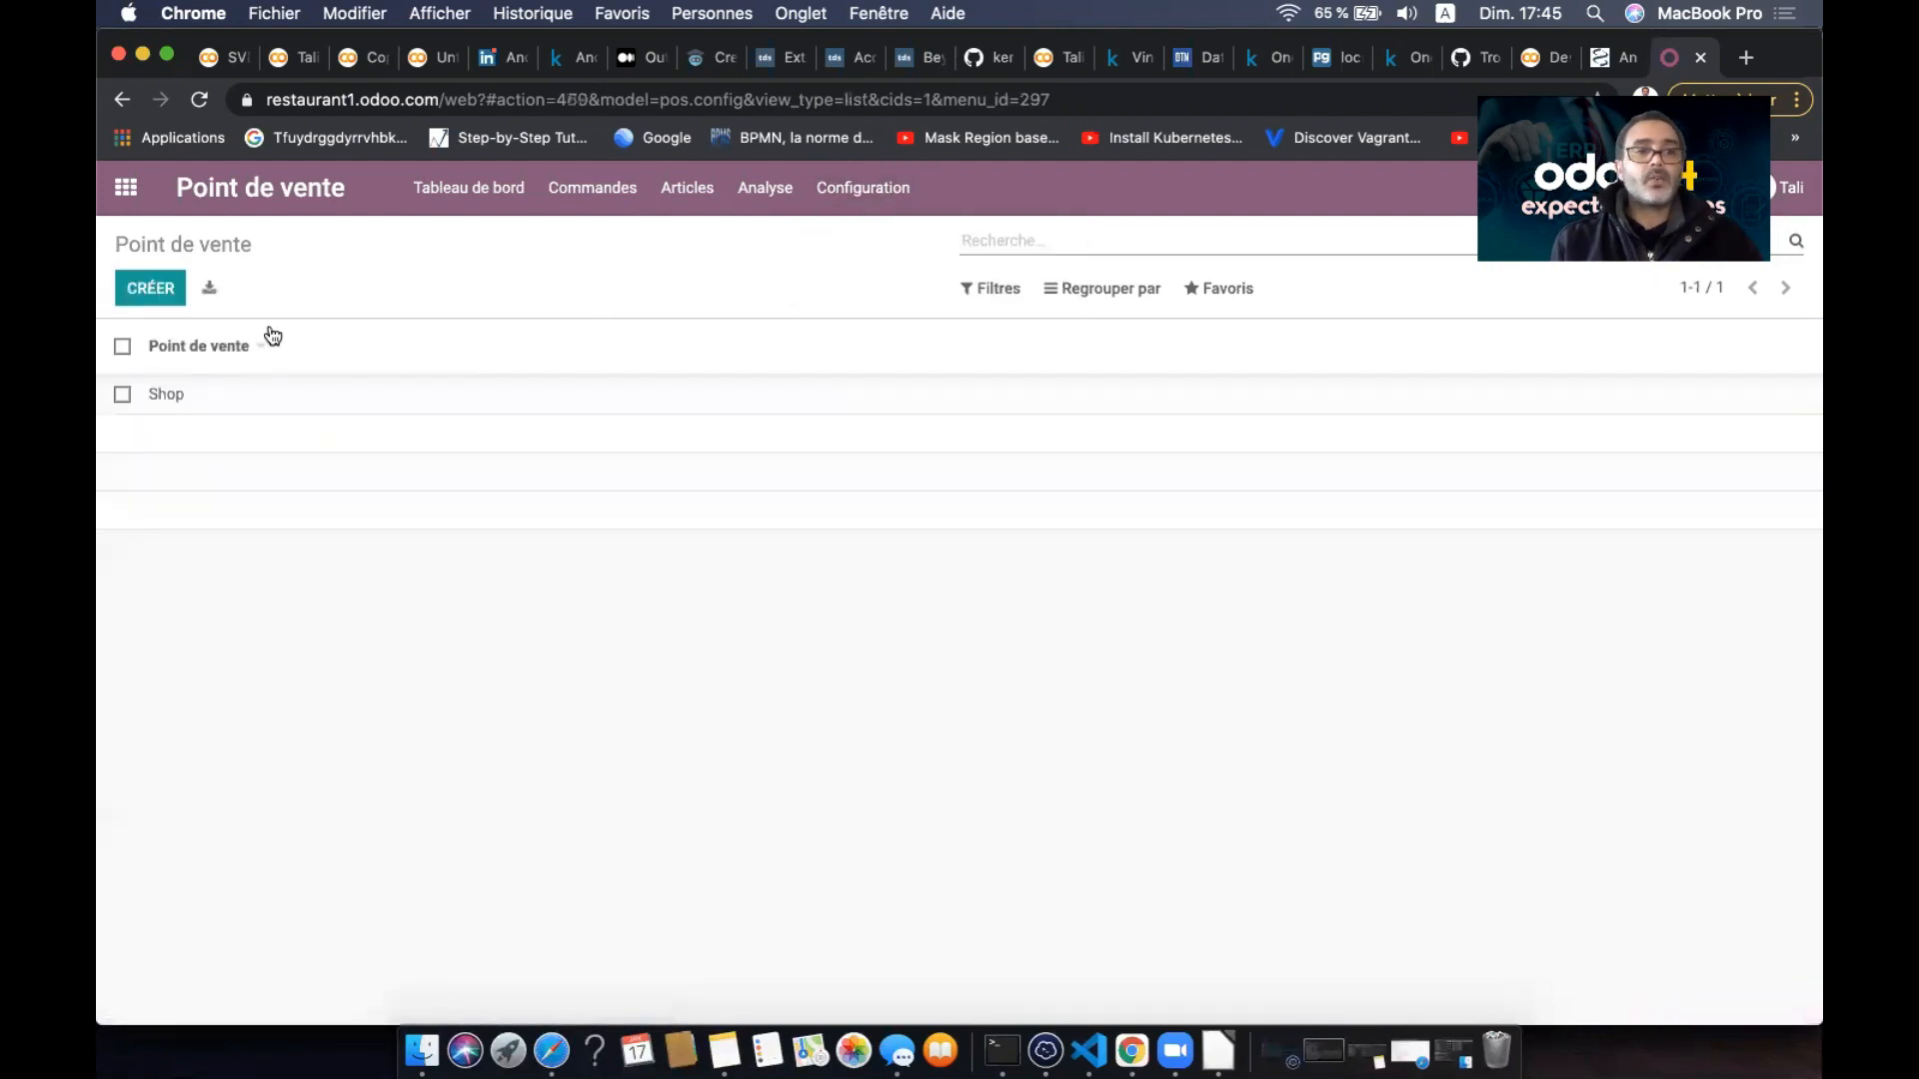
- Start a new point of sale named 'Café'
left_click(158, 291)
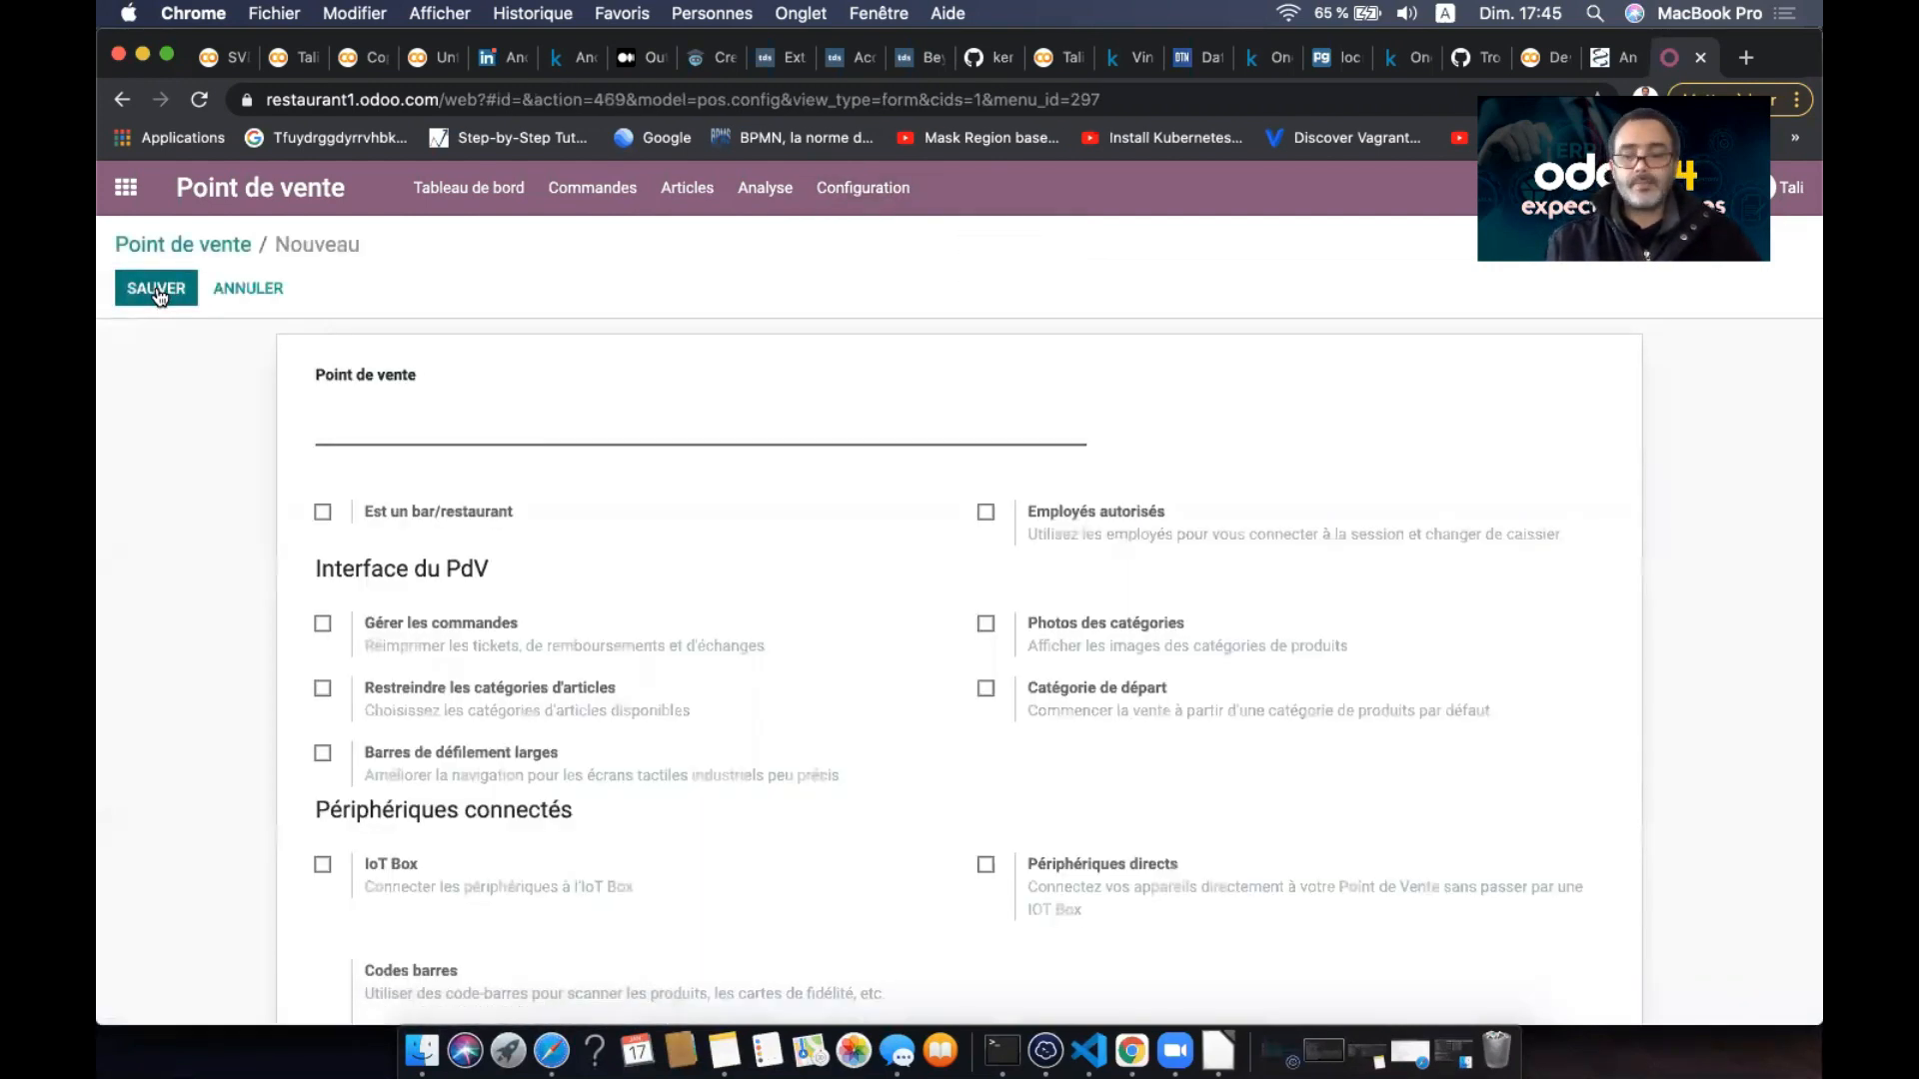
type("Café")
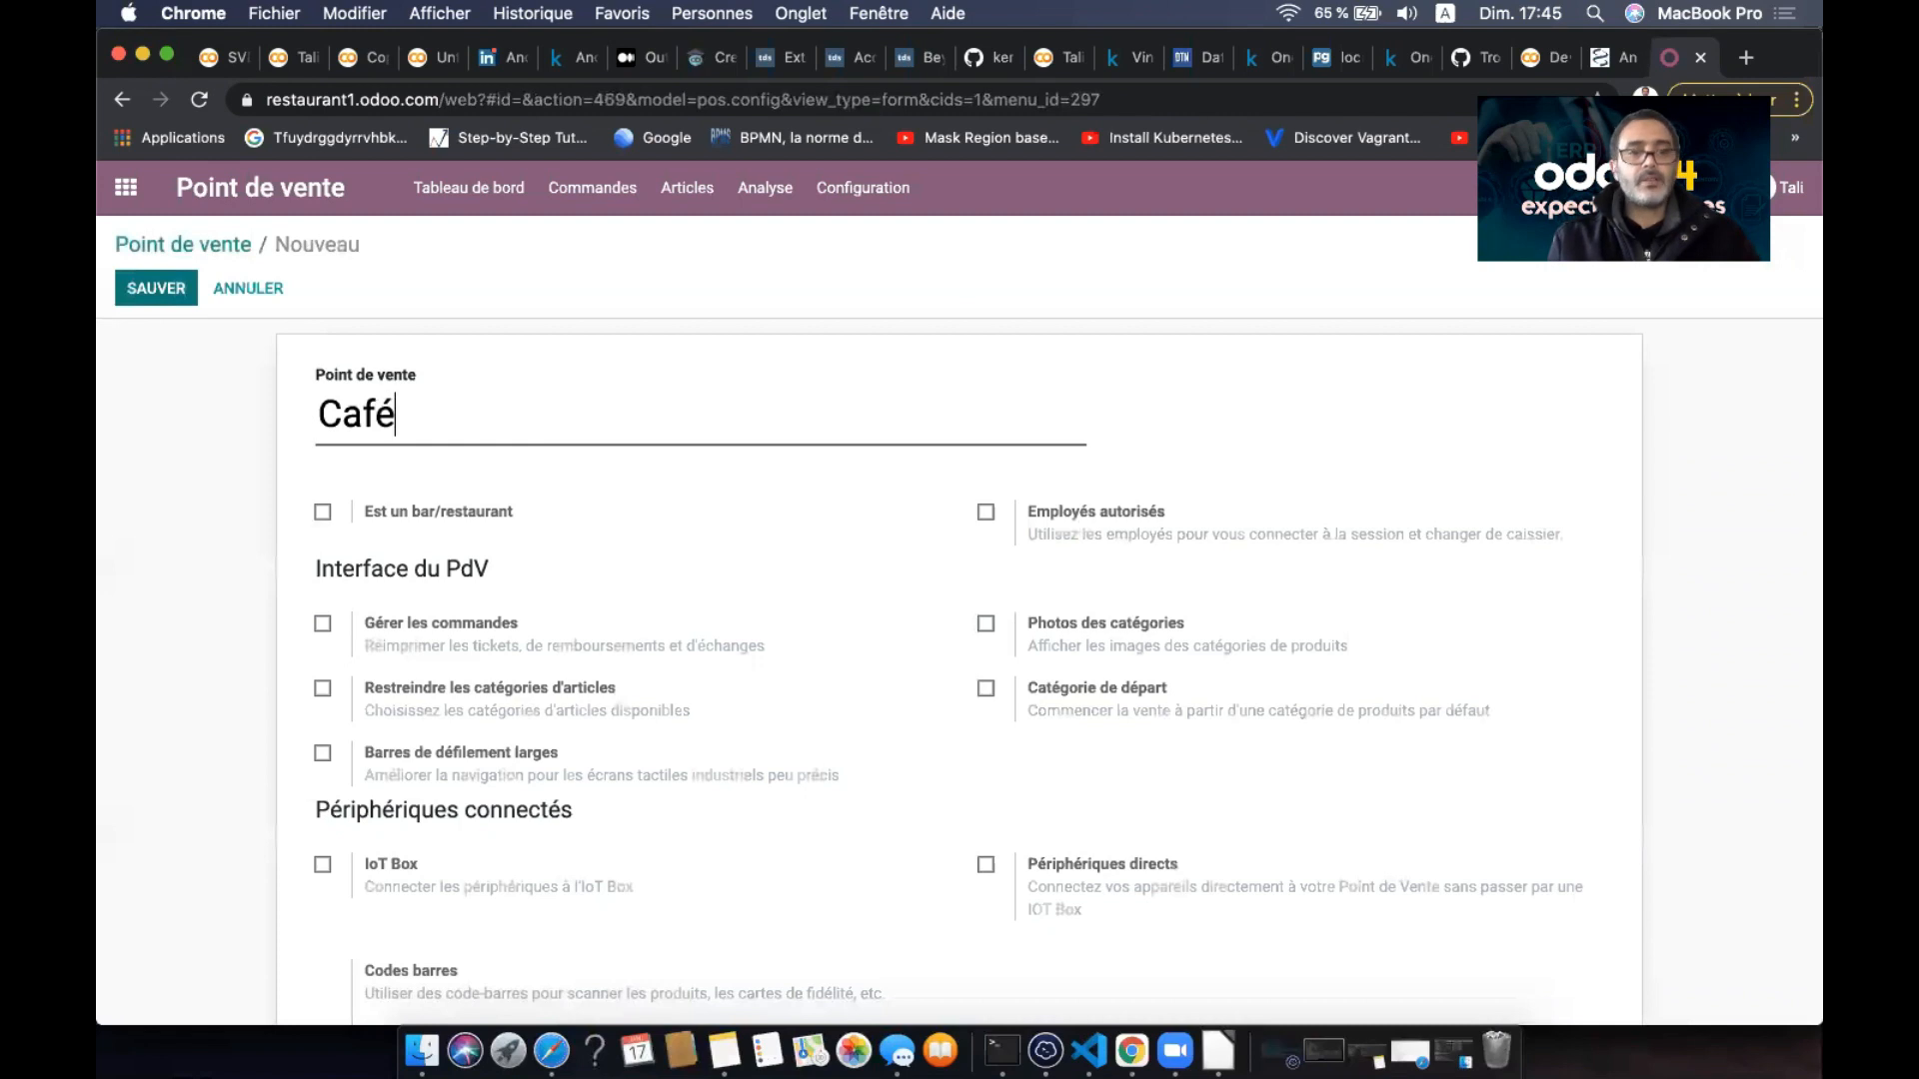
scroll(177, 495, "down", 2)
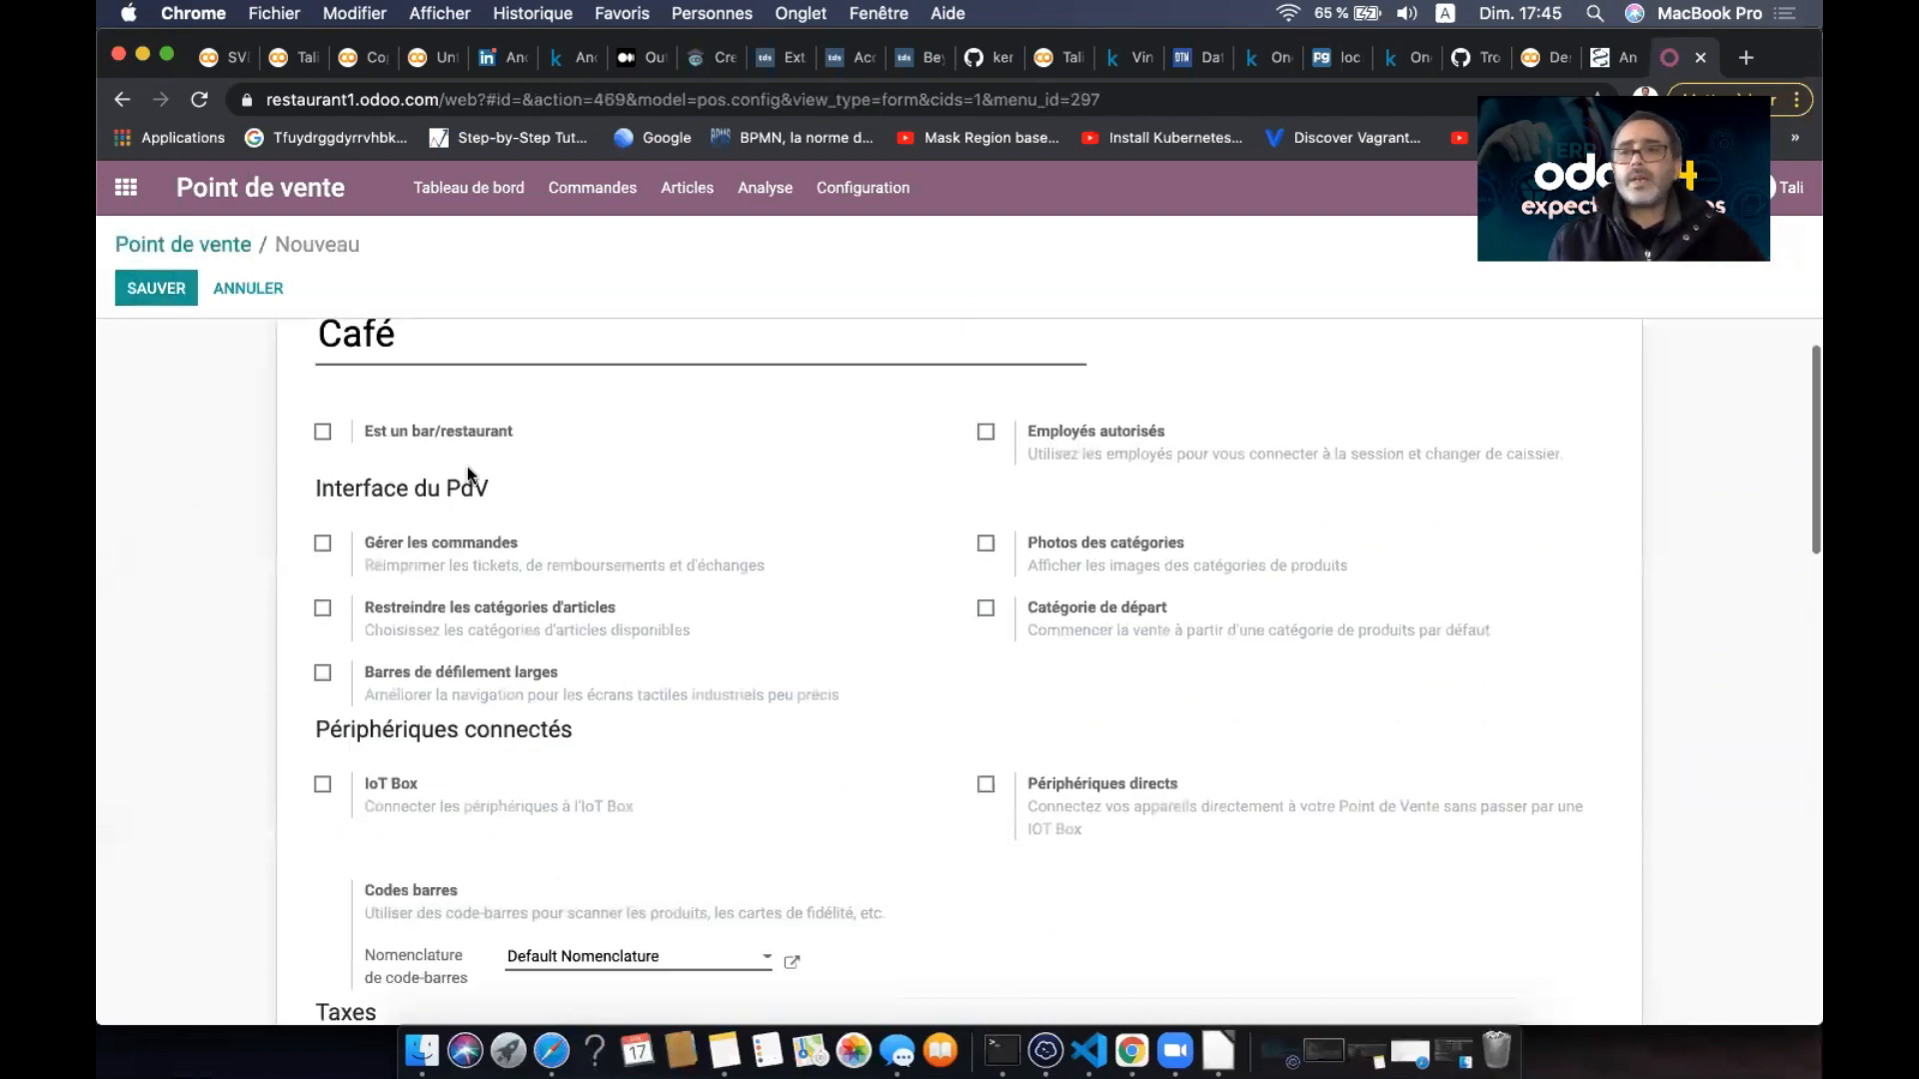
scroll(752, 666, "up", 1)
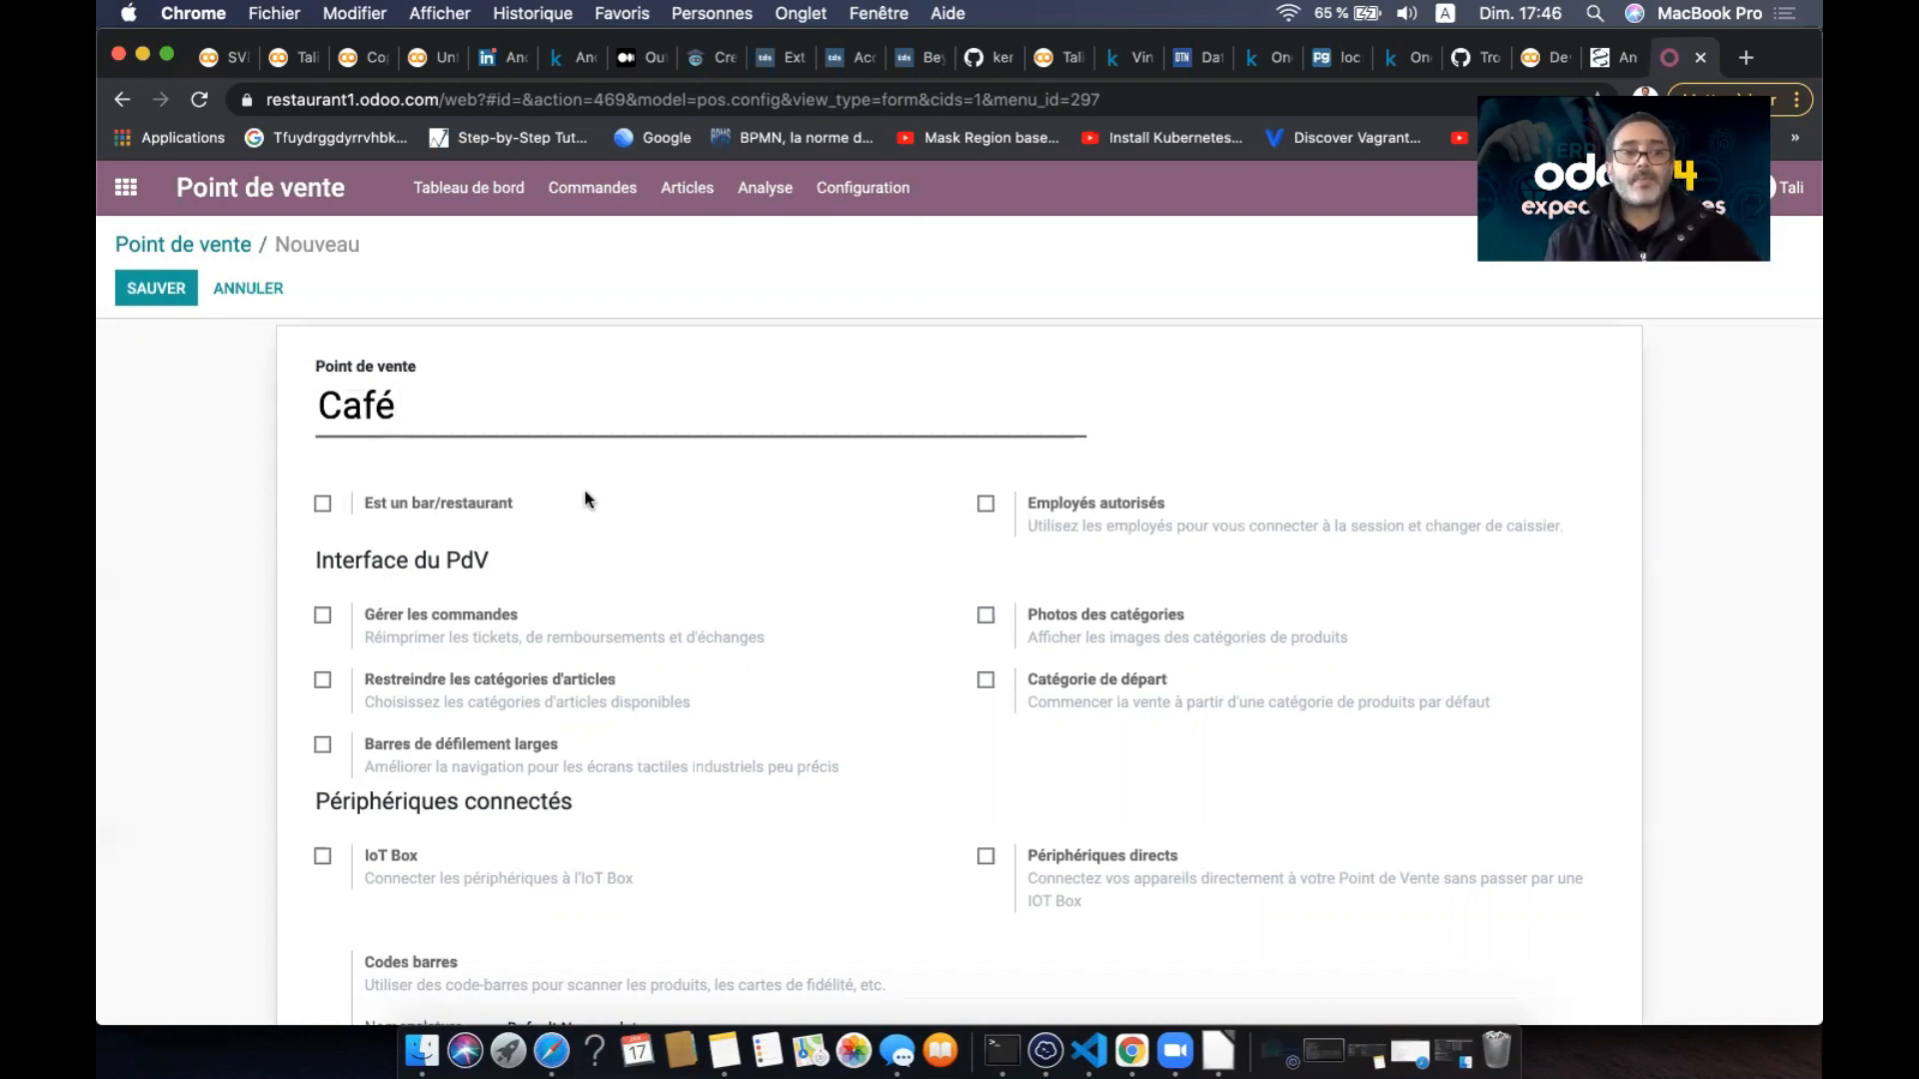
- Authorise both employees on Café and turn on Photos des catégories and Gérer les commandes
left_click(987, 505)
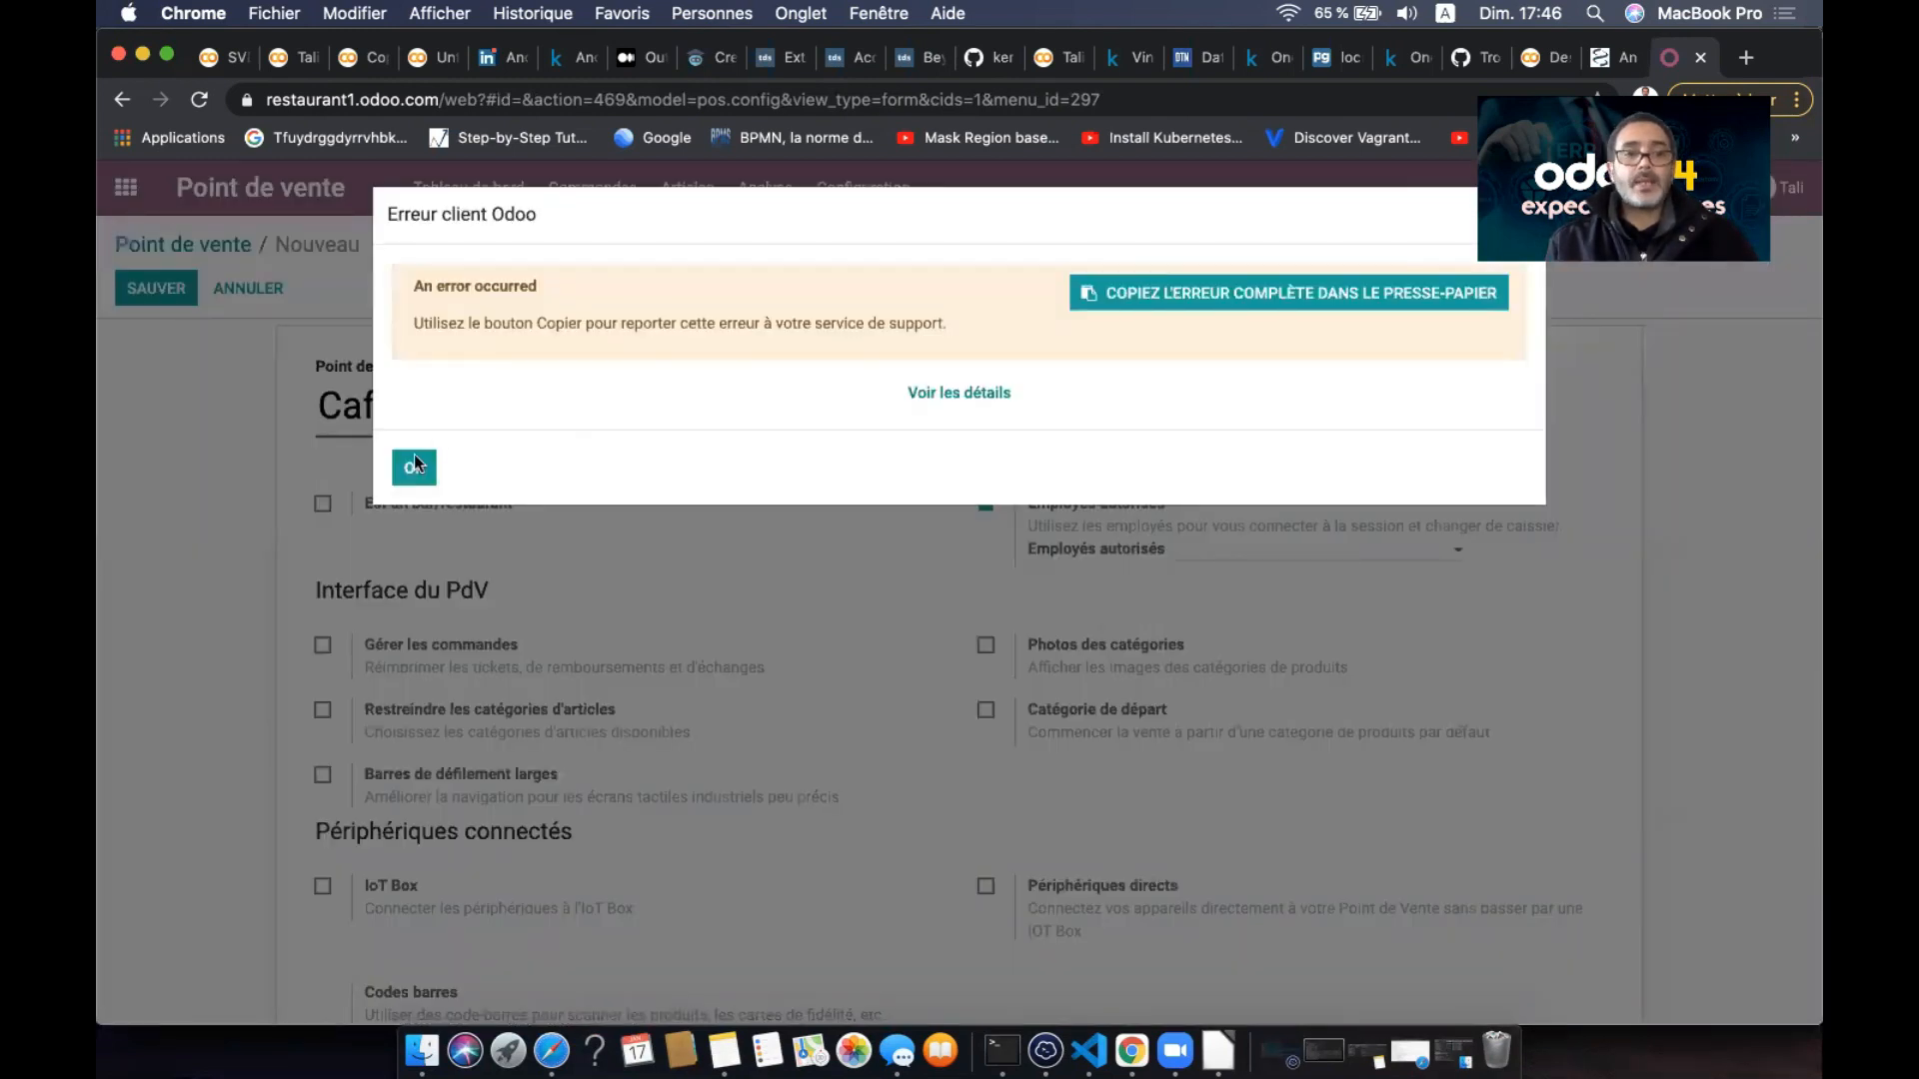
left_click(413, 469)
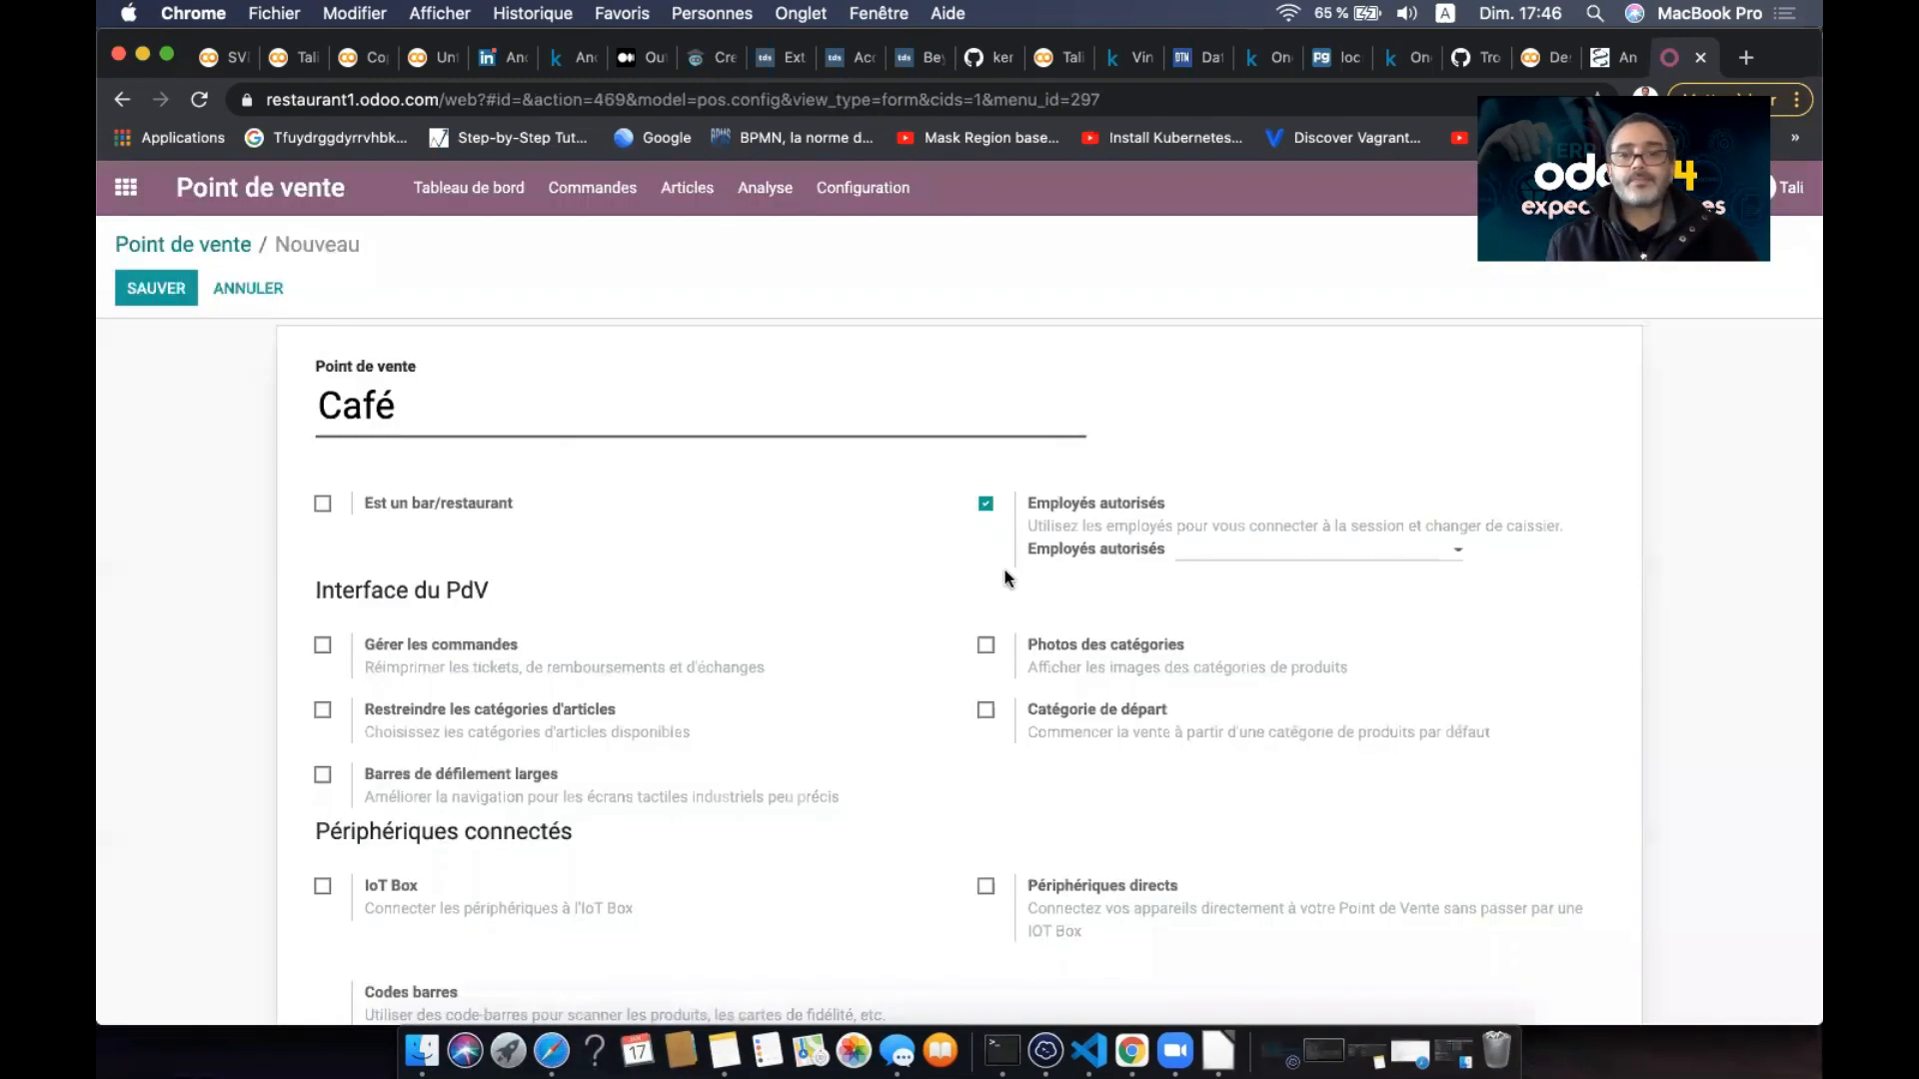
left_click(1293, 557)
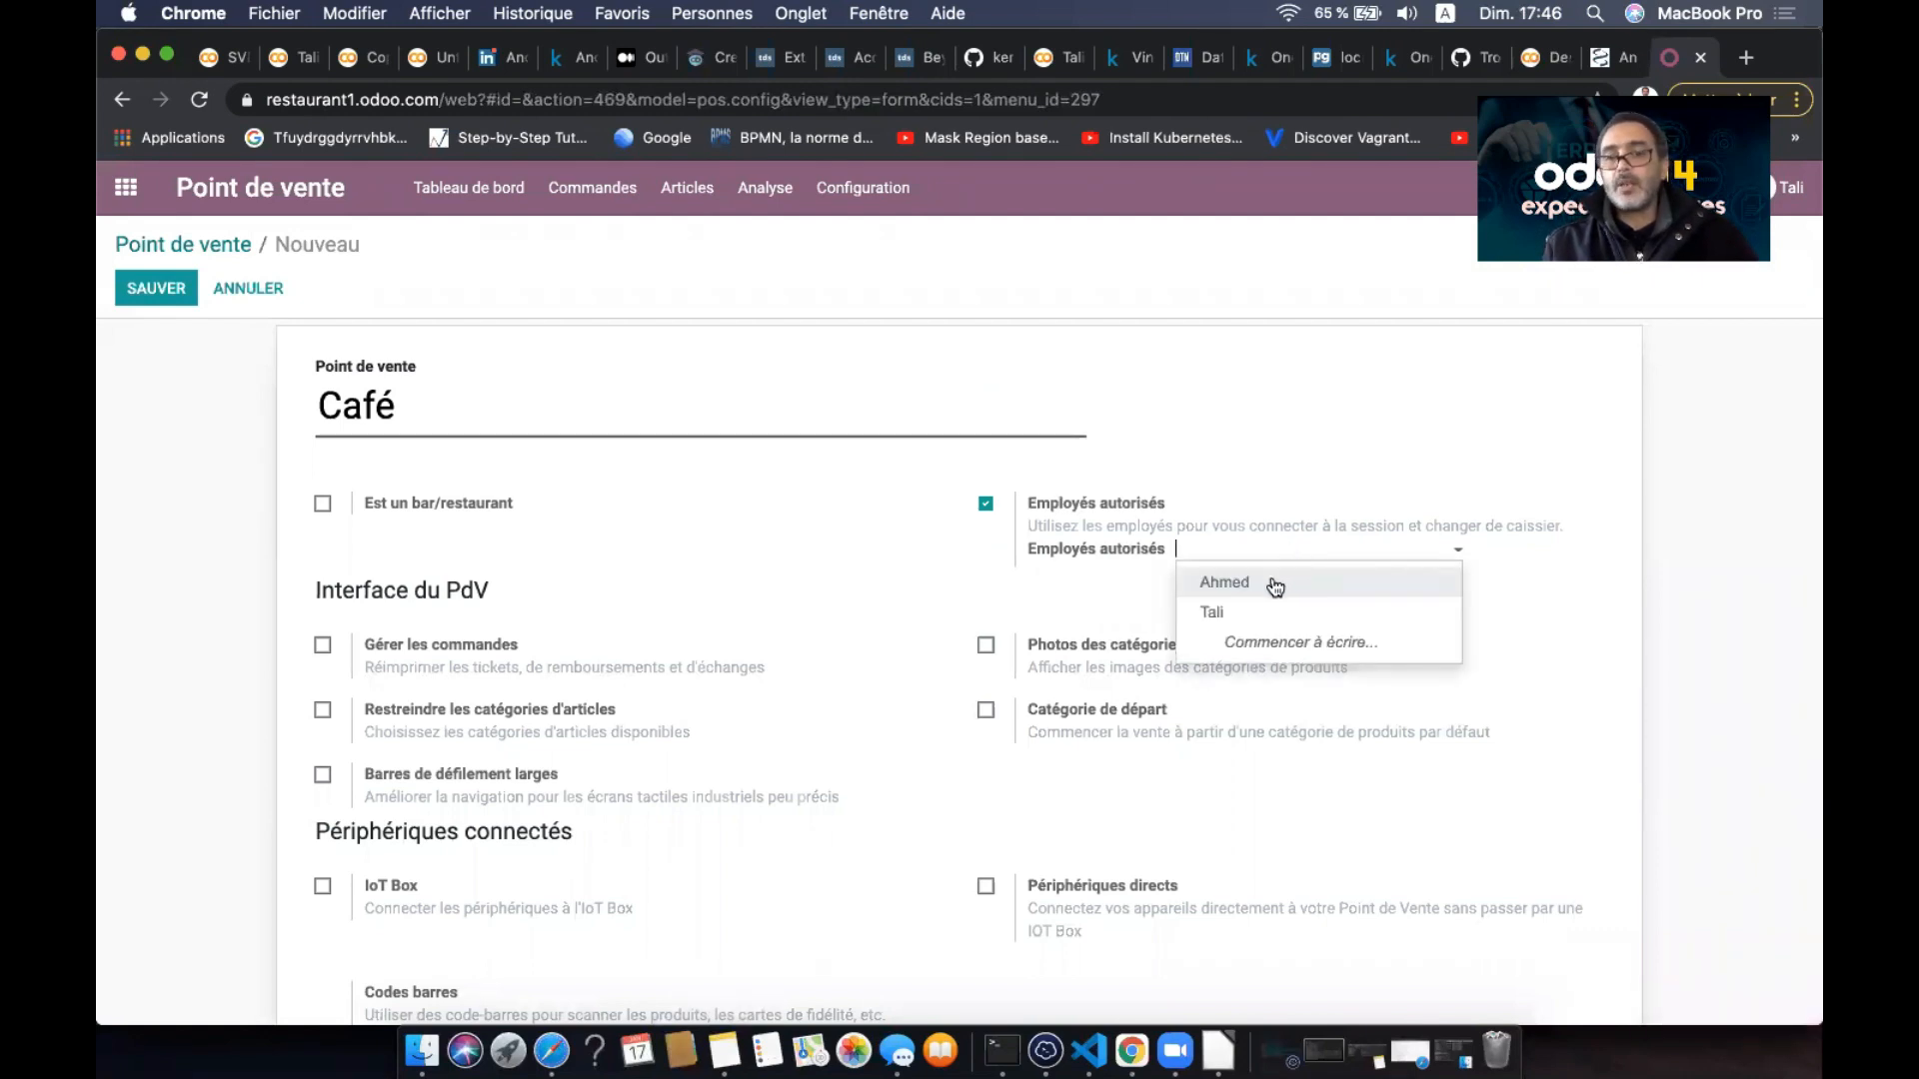
left_click(1275, 585)
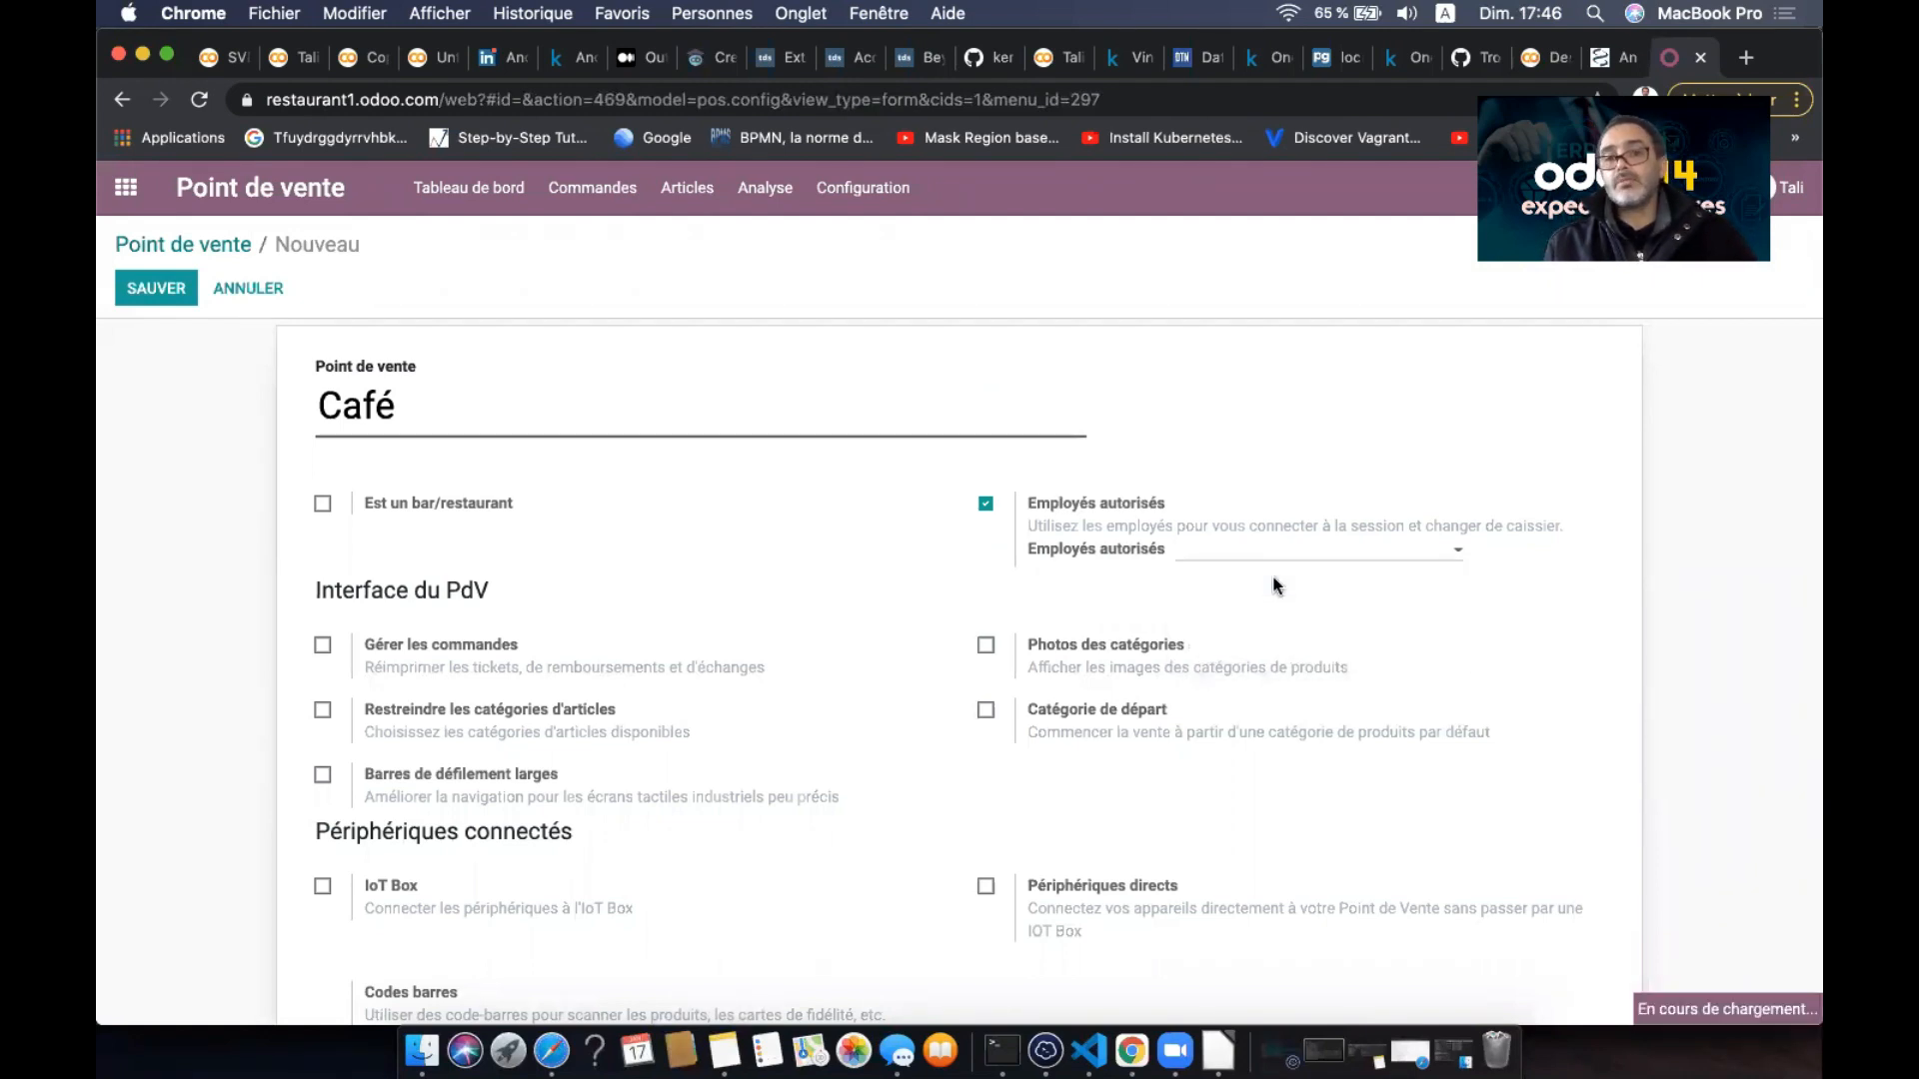
left_click(1337, 560)
left_click(1332, 593)
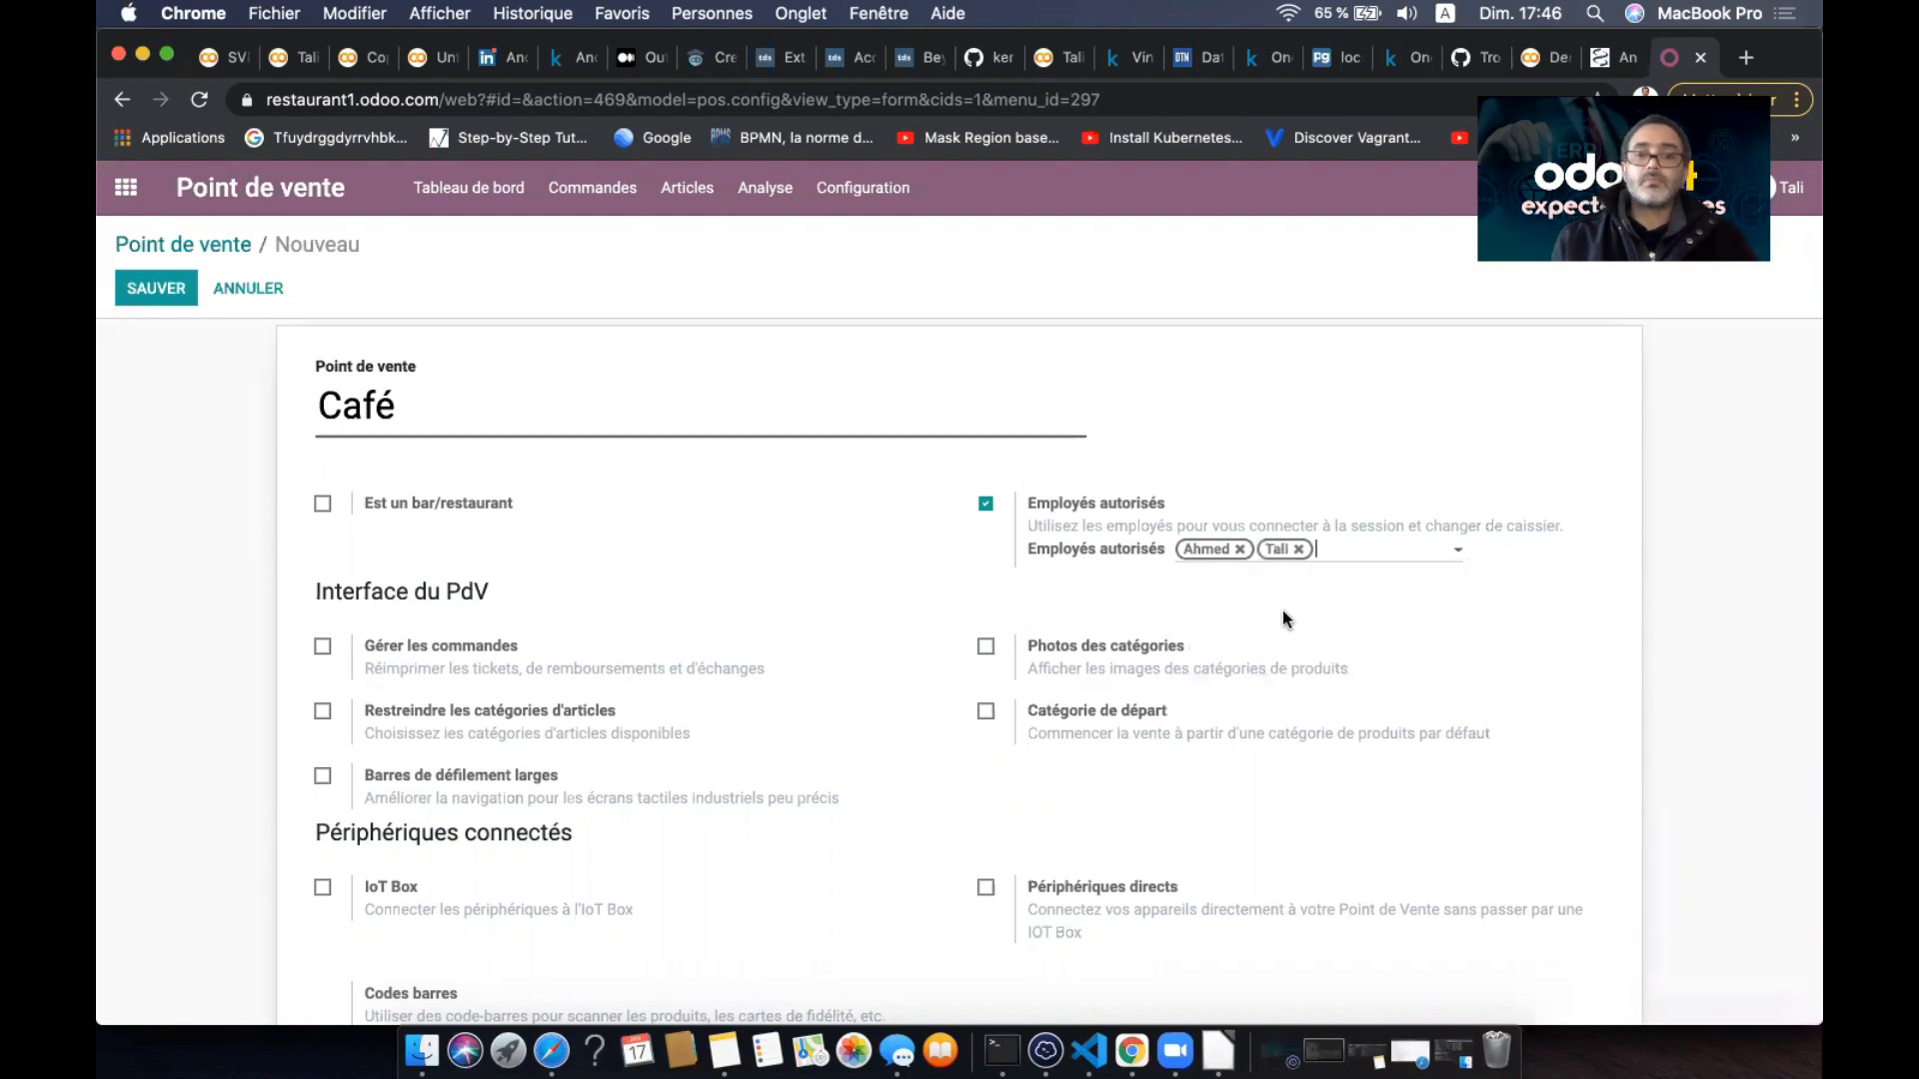
left_click(985, 647)
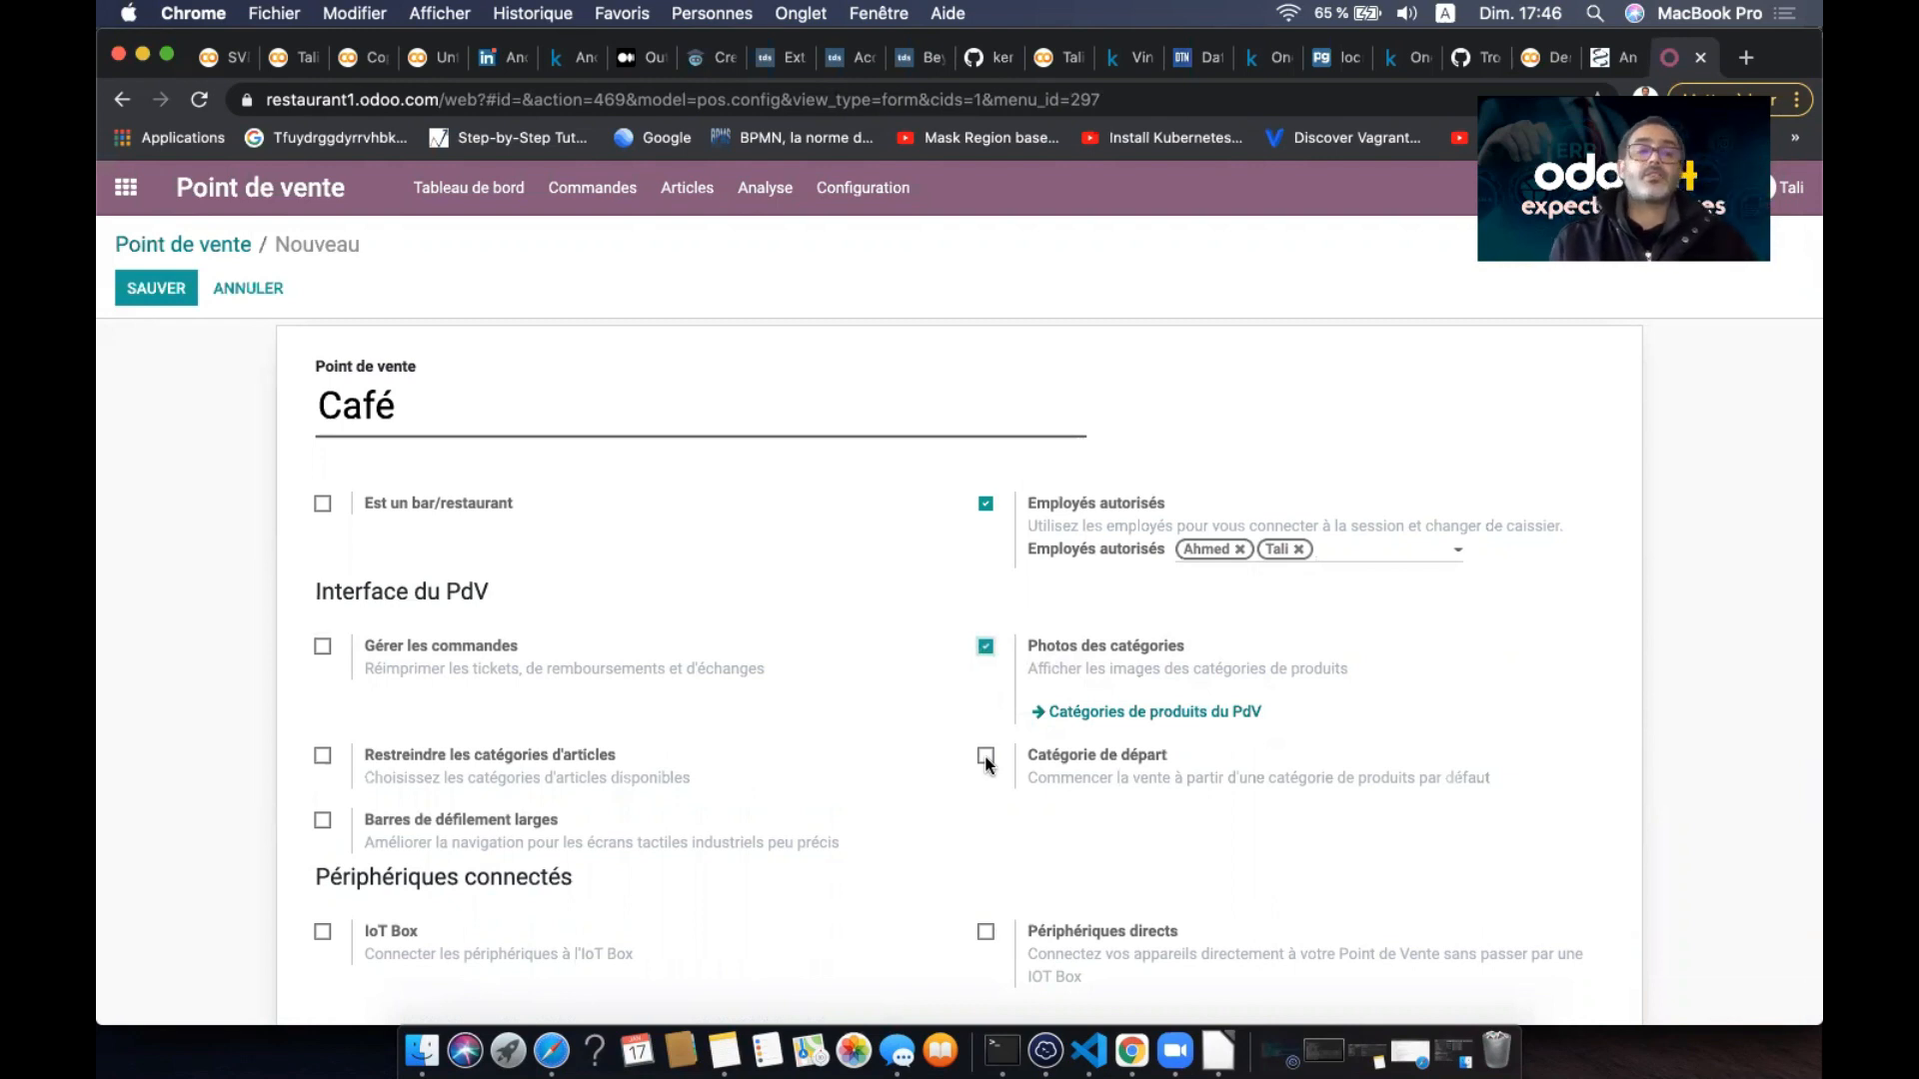
left_click(322, 647)
- Enable Remises globales on Café with the [DISC] Remise product at 10,00 %
scroll(241, 749, "down", 3)
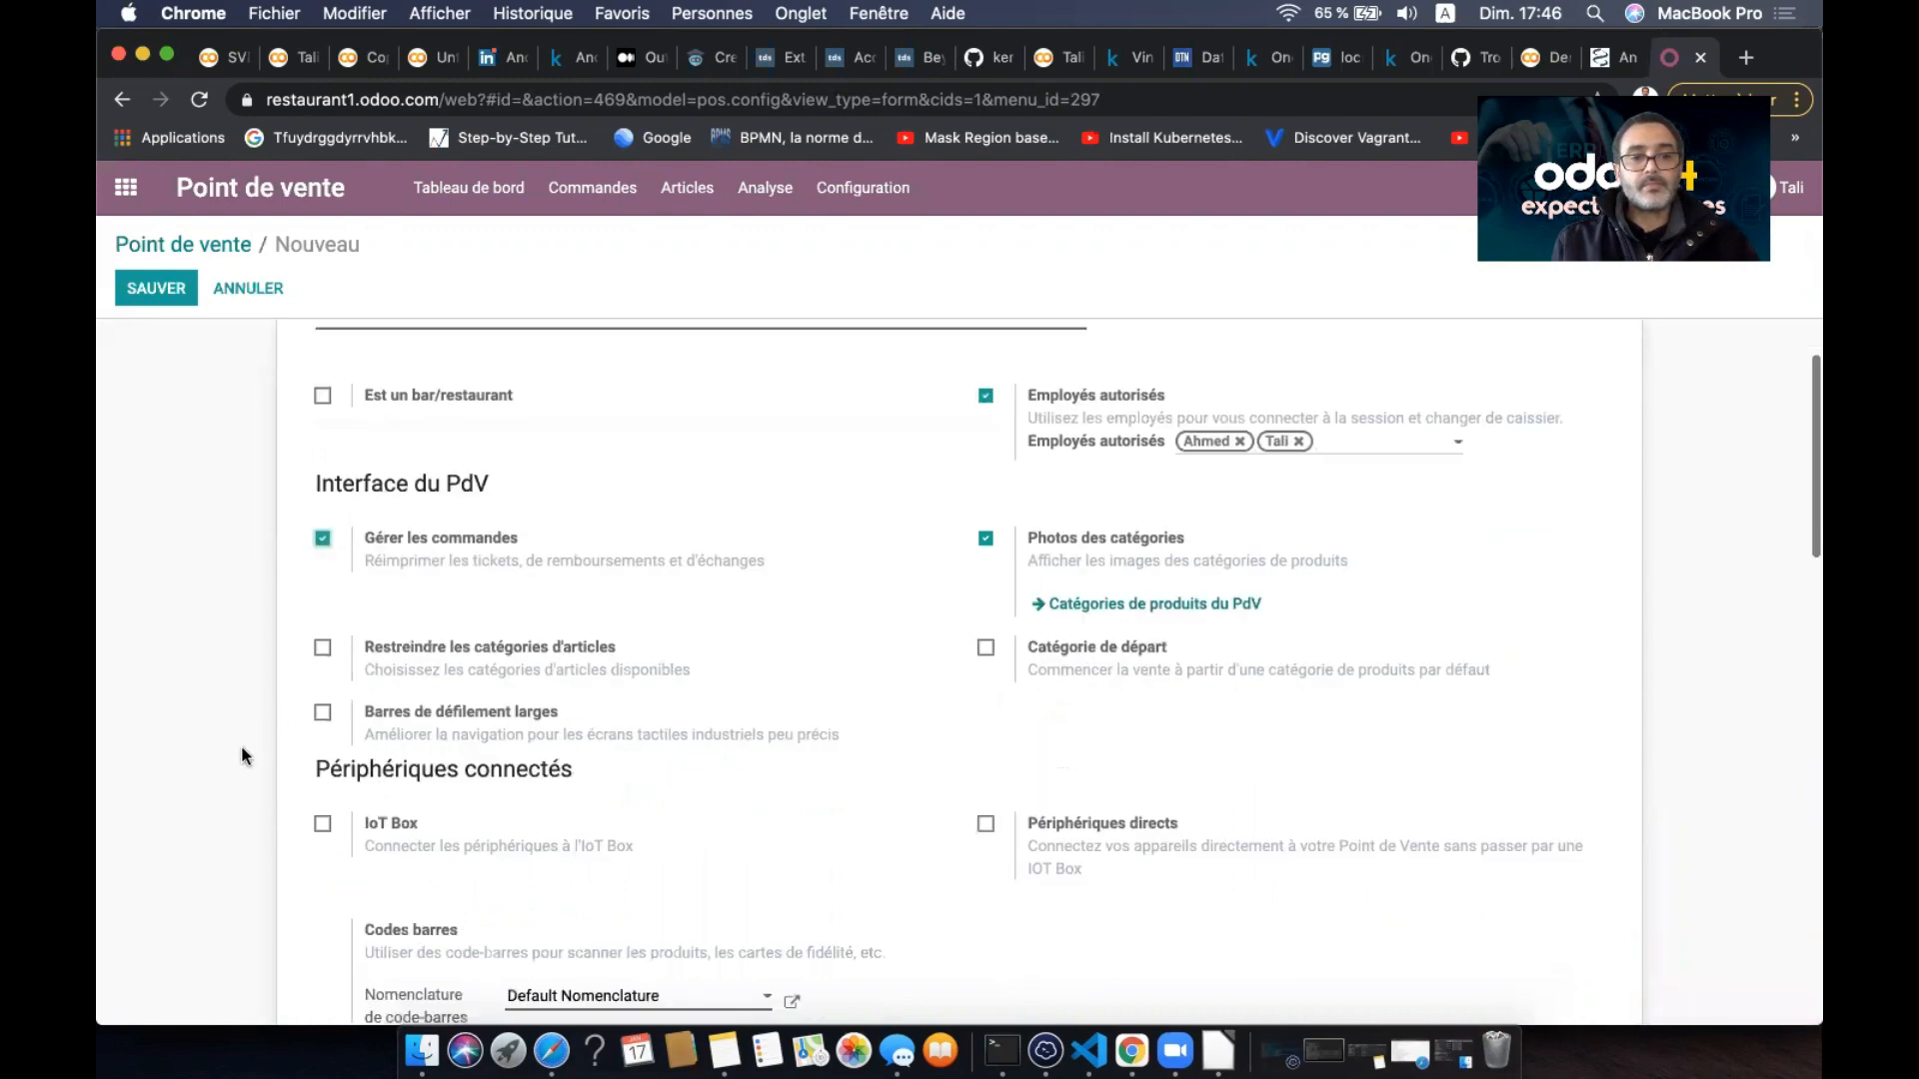
scroll(242, 746, "down", 6)
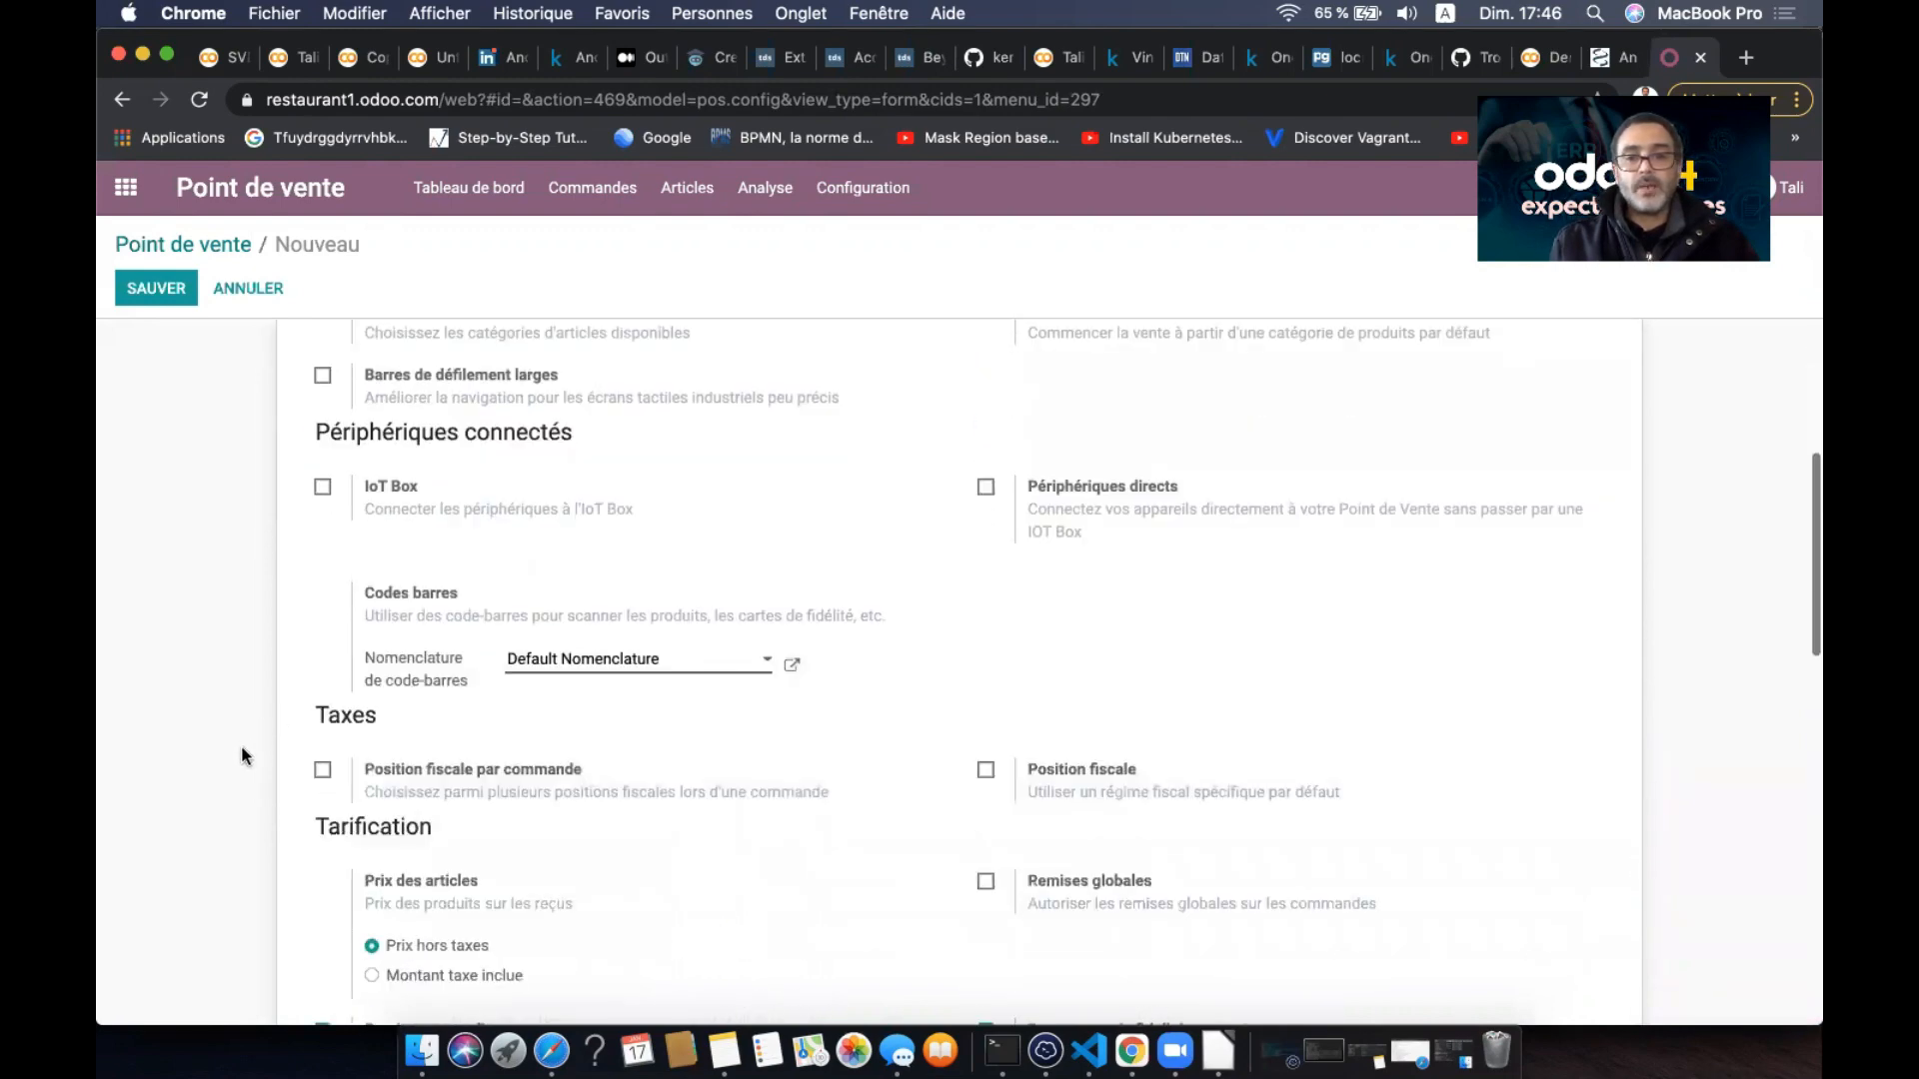
scroll(717, 729, "down", 2)
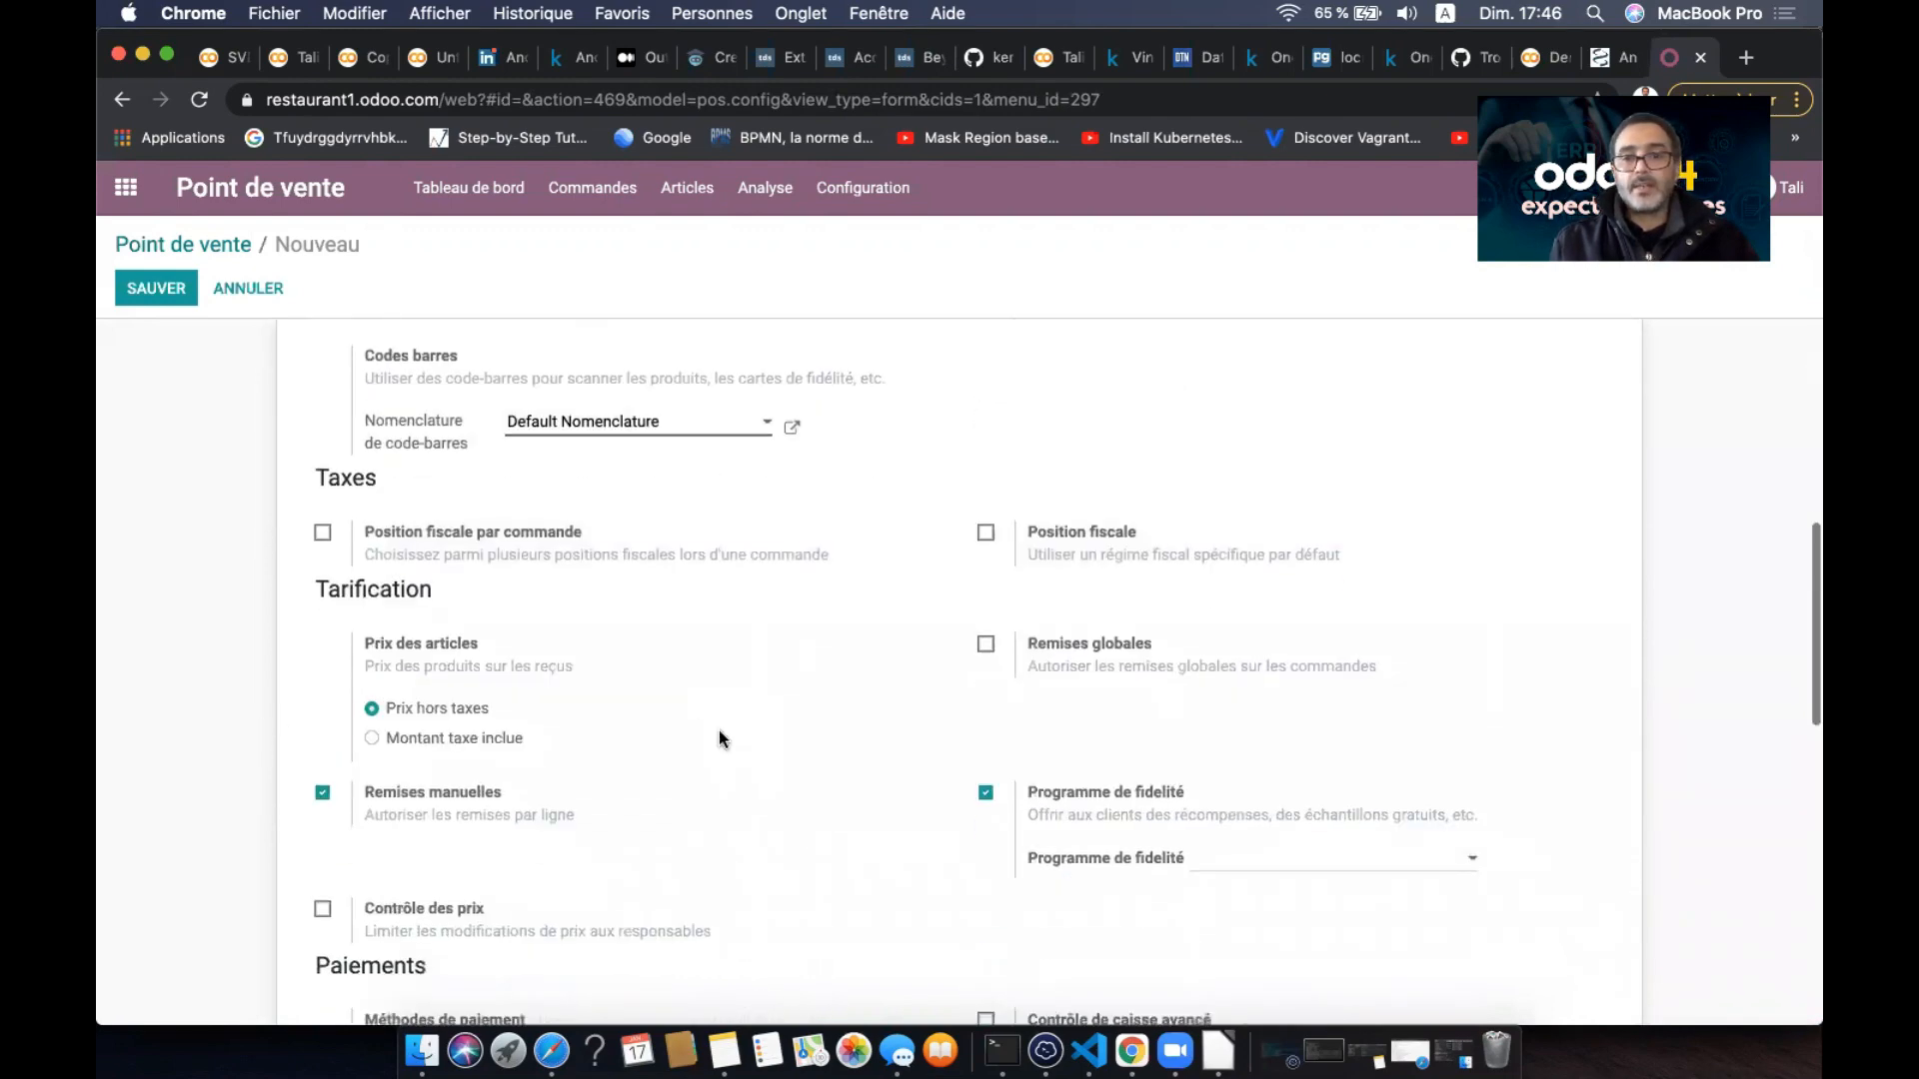
left_click(986, 645)
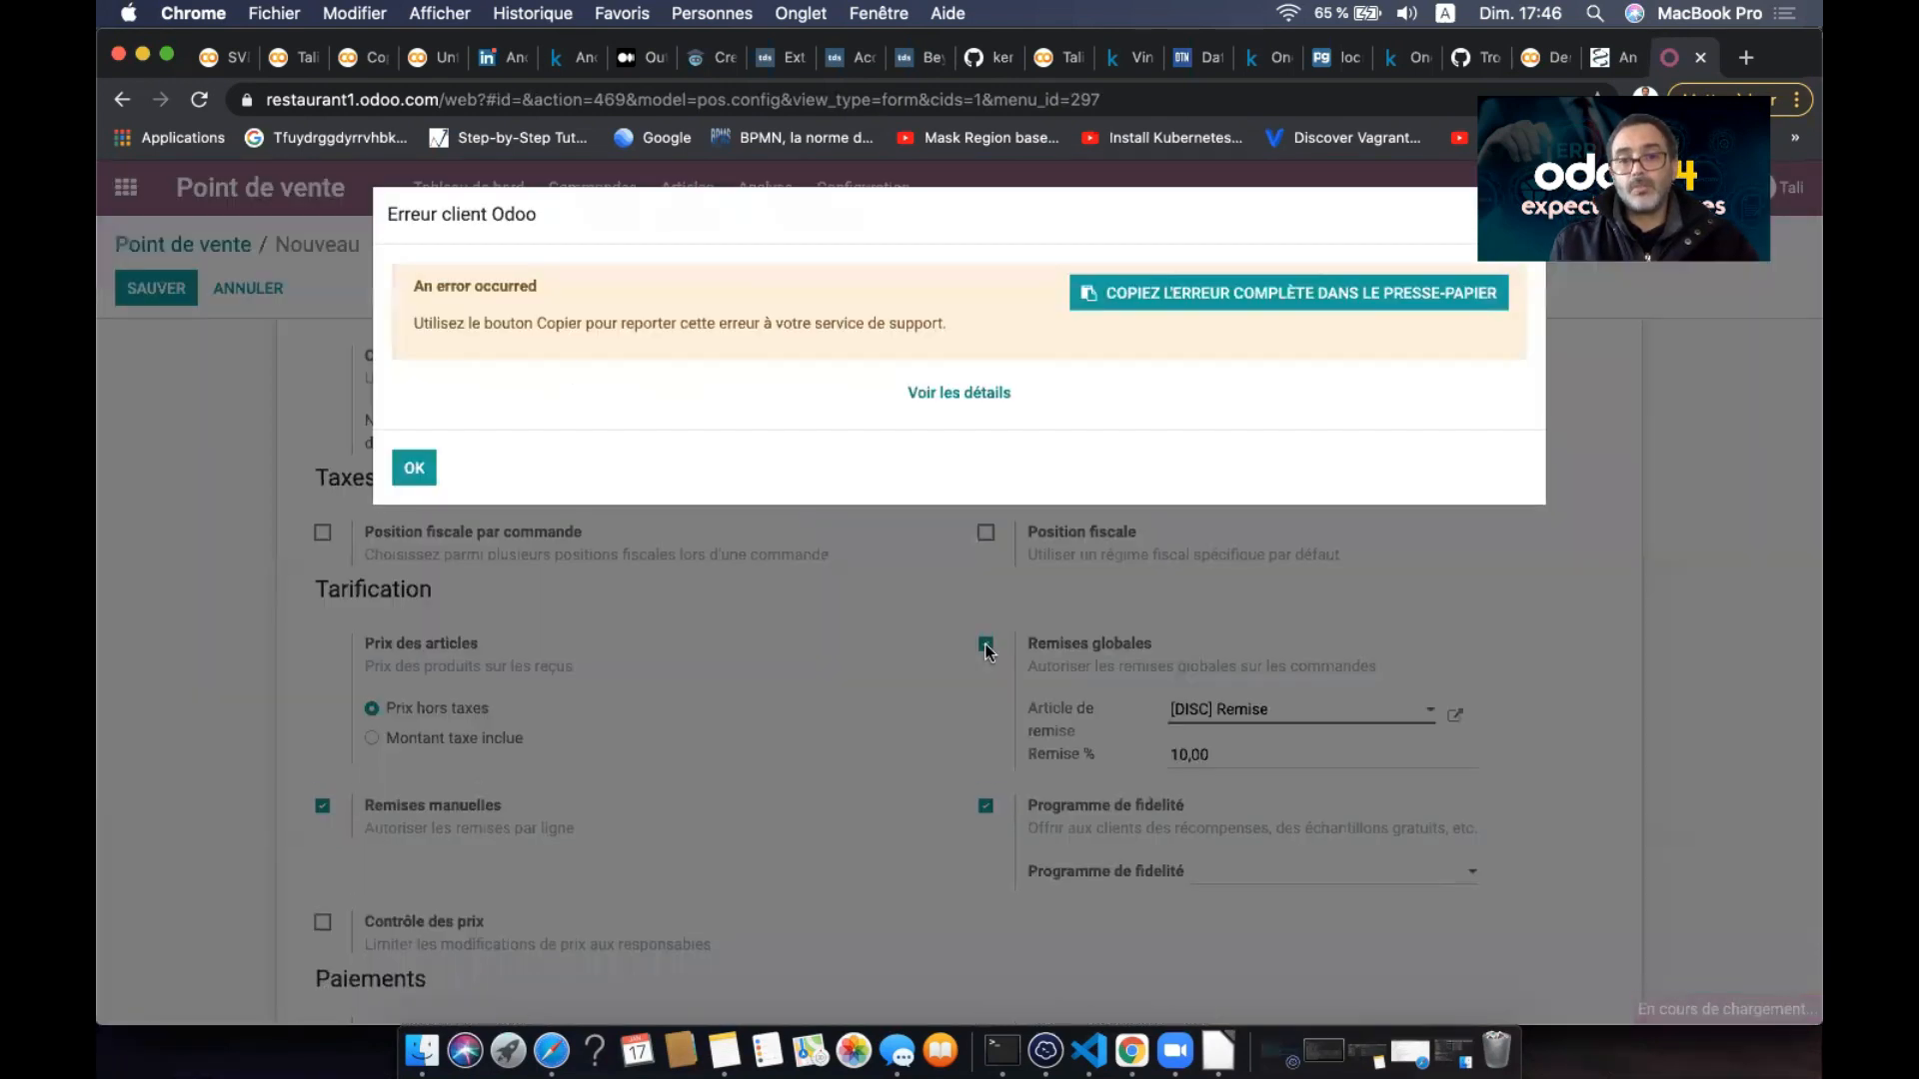
left_click(410, 464)
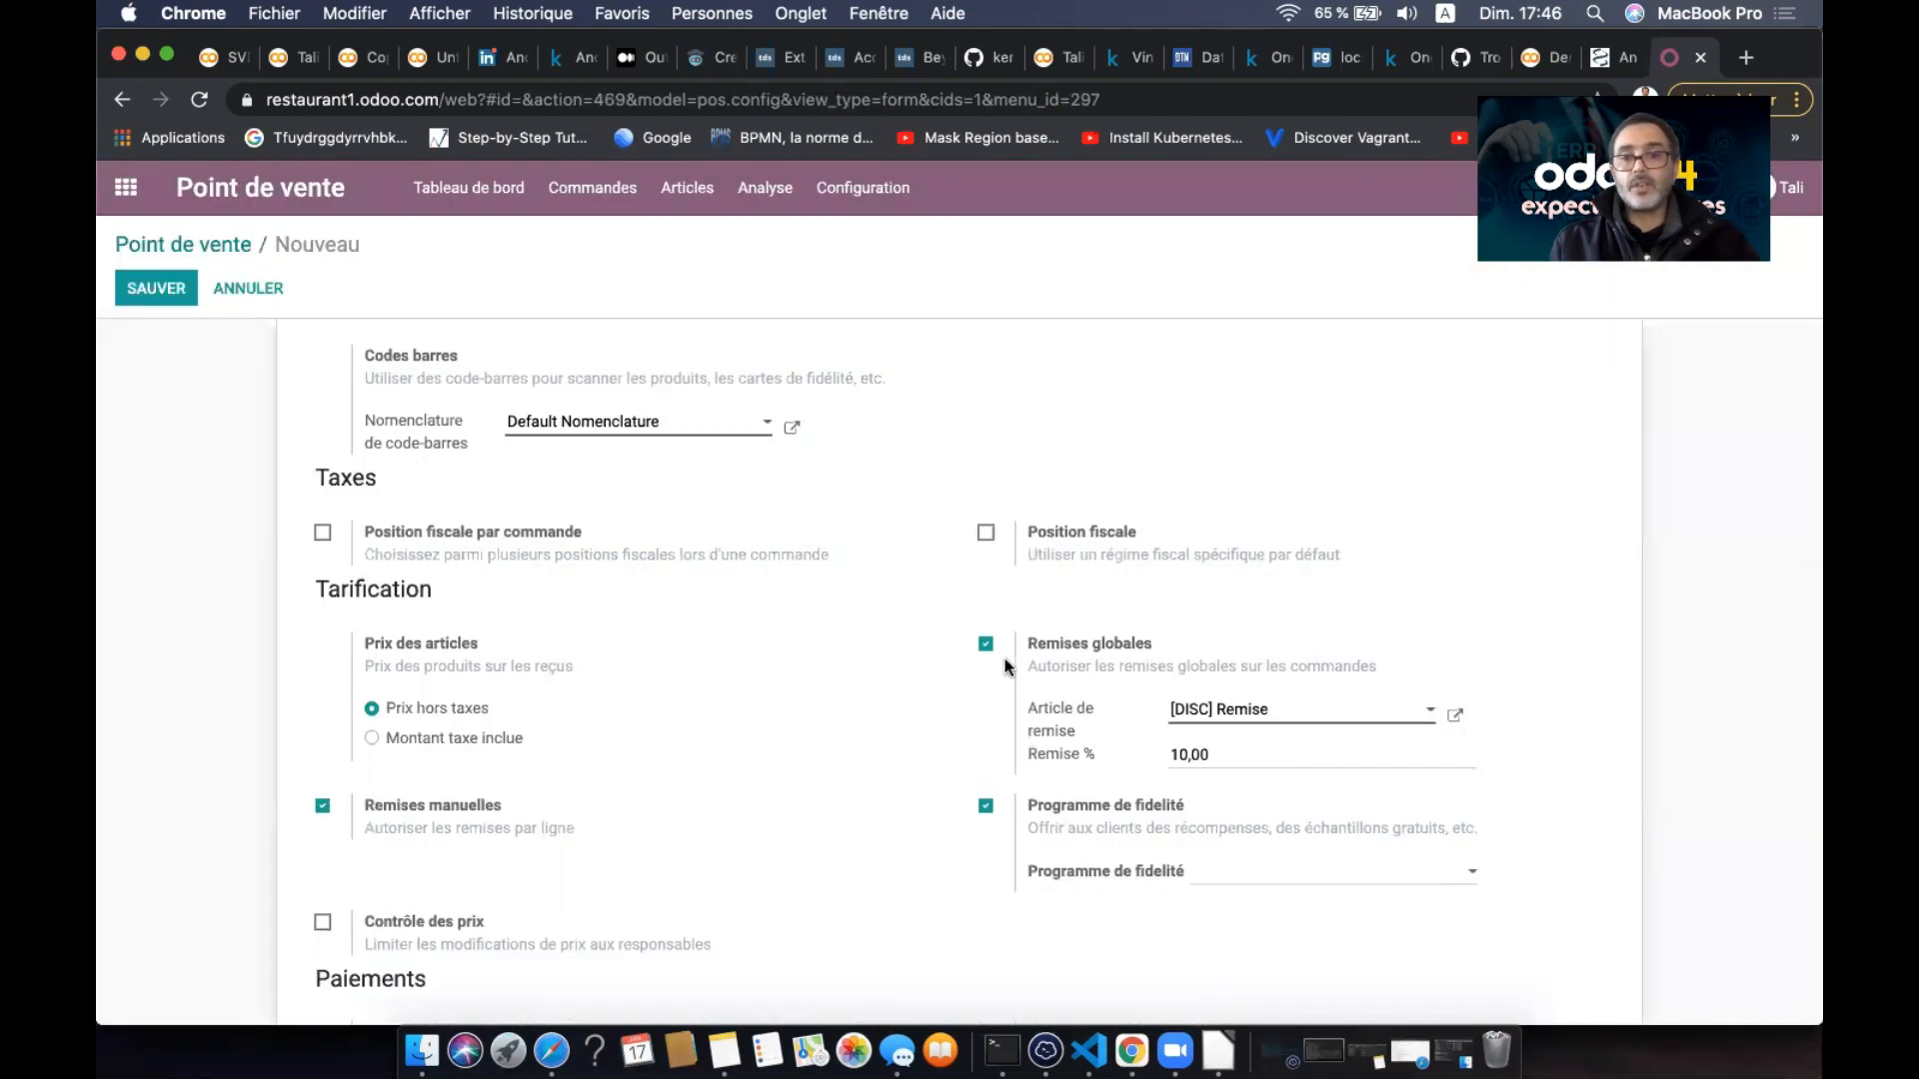
- Review the remaining settings: Espèces and Banque payment methods, invoicing on Factures clients
scroll(880, 740, "down", 2)
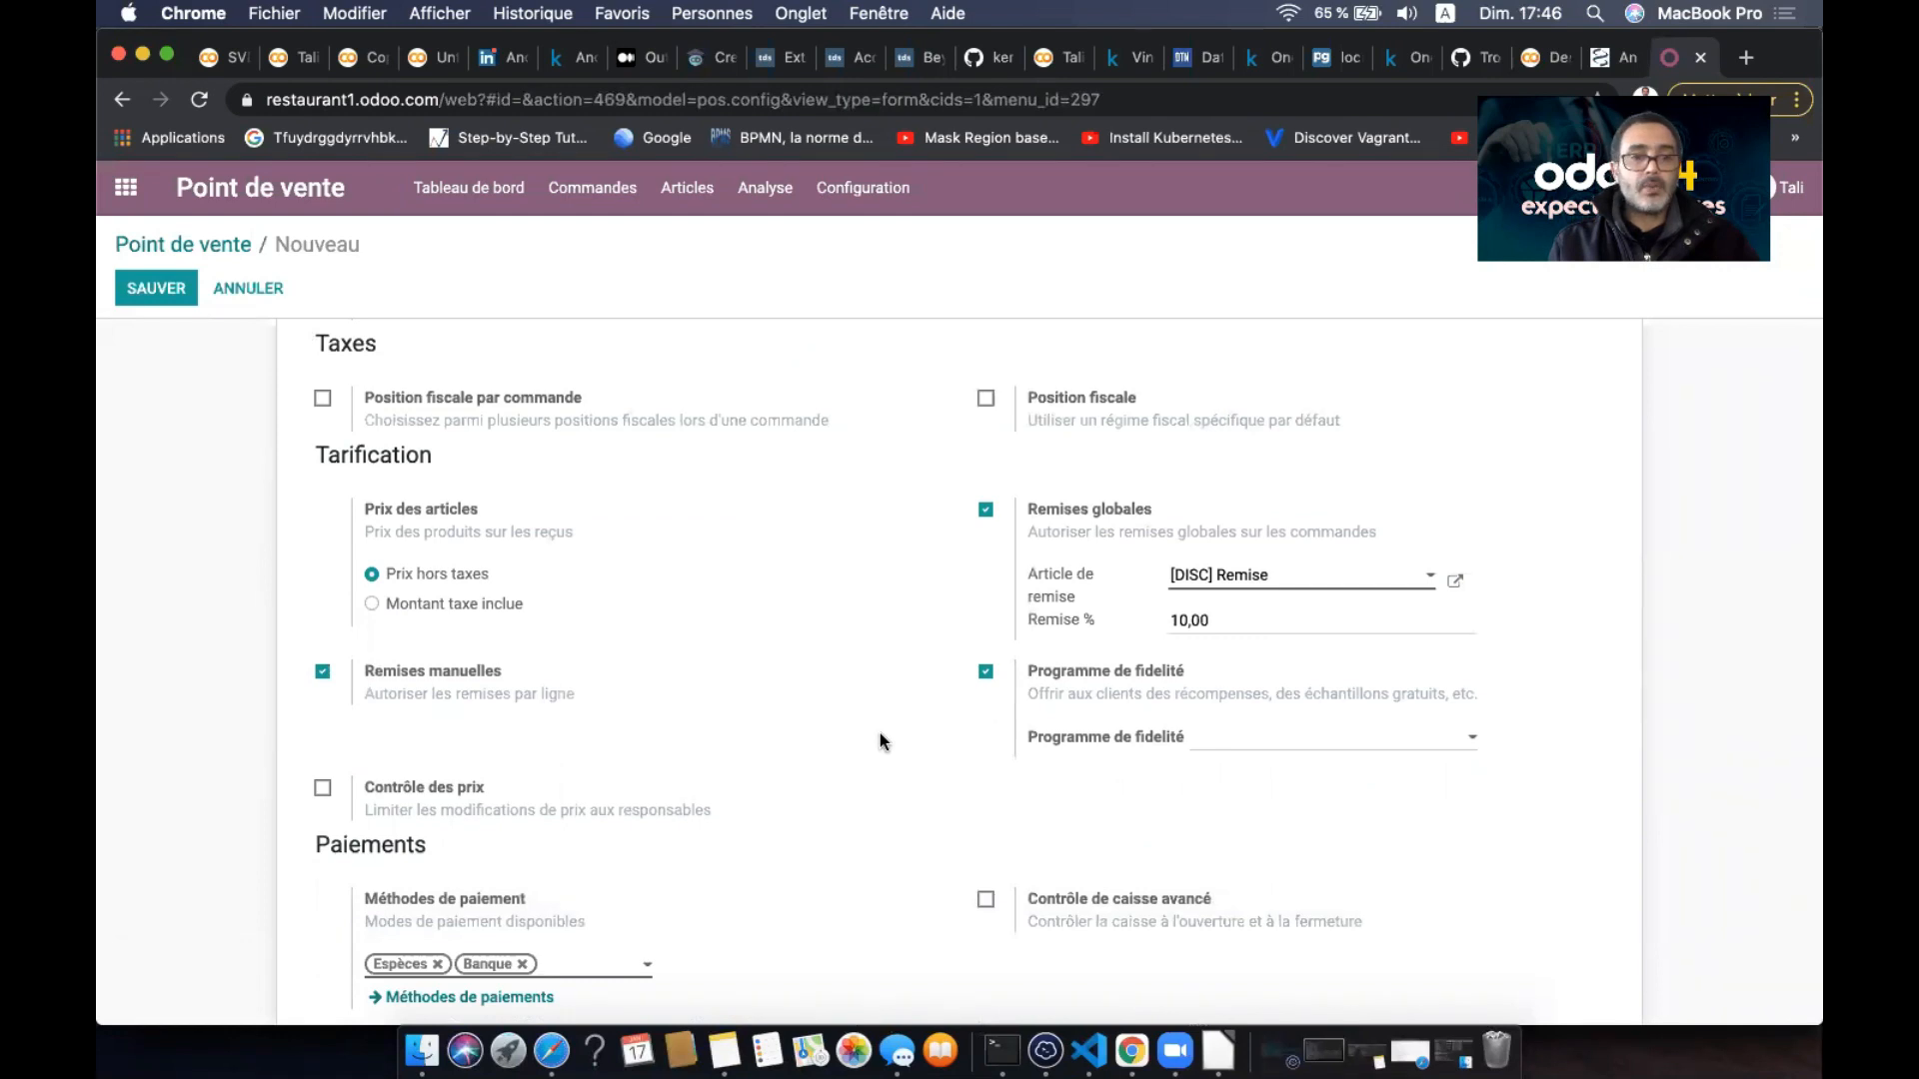
scroll(880, 741, "down", 1)
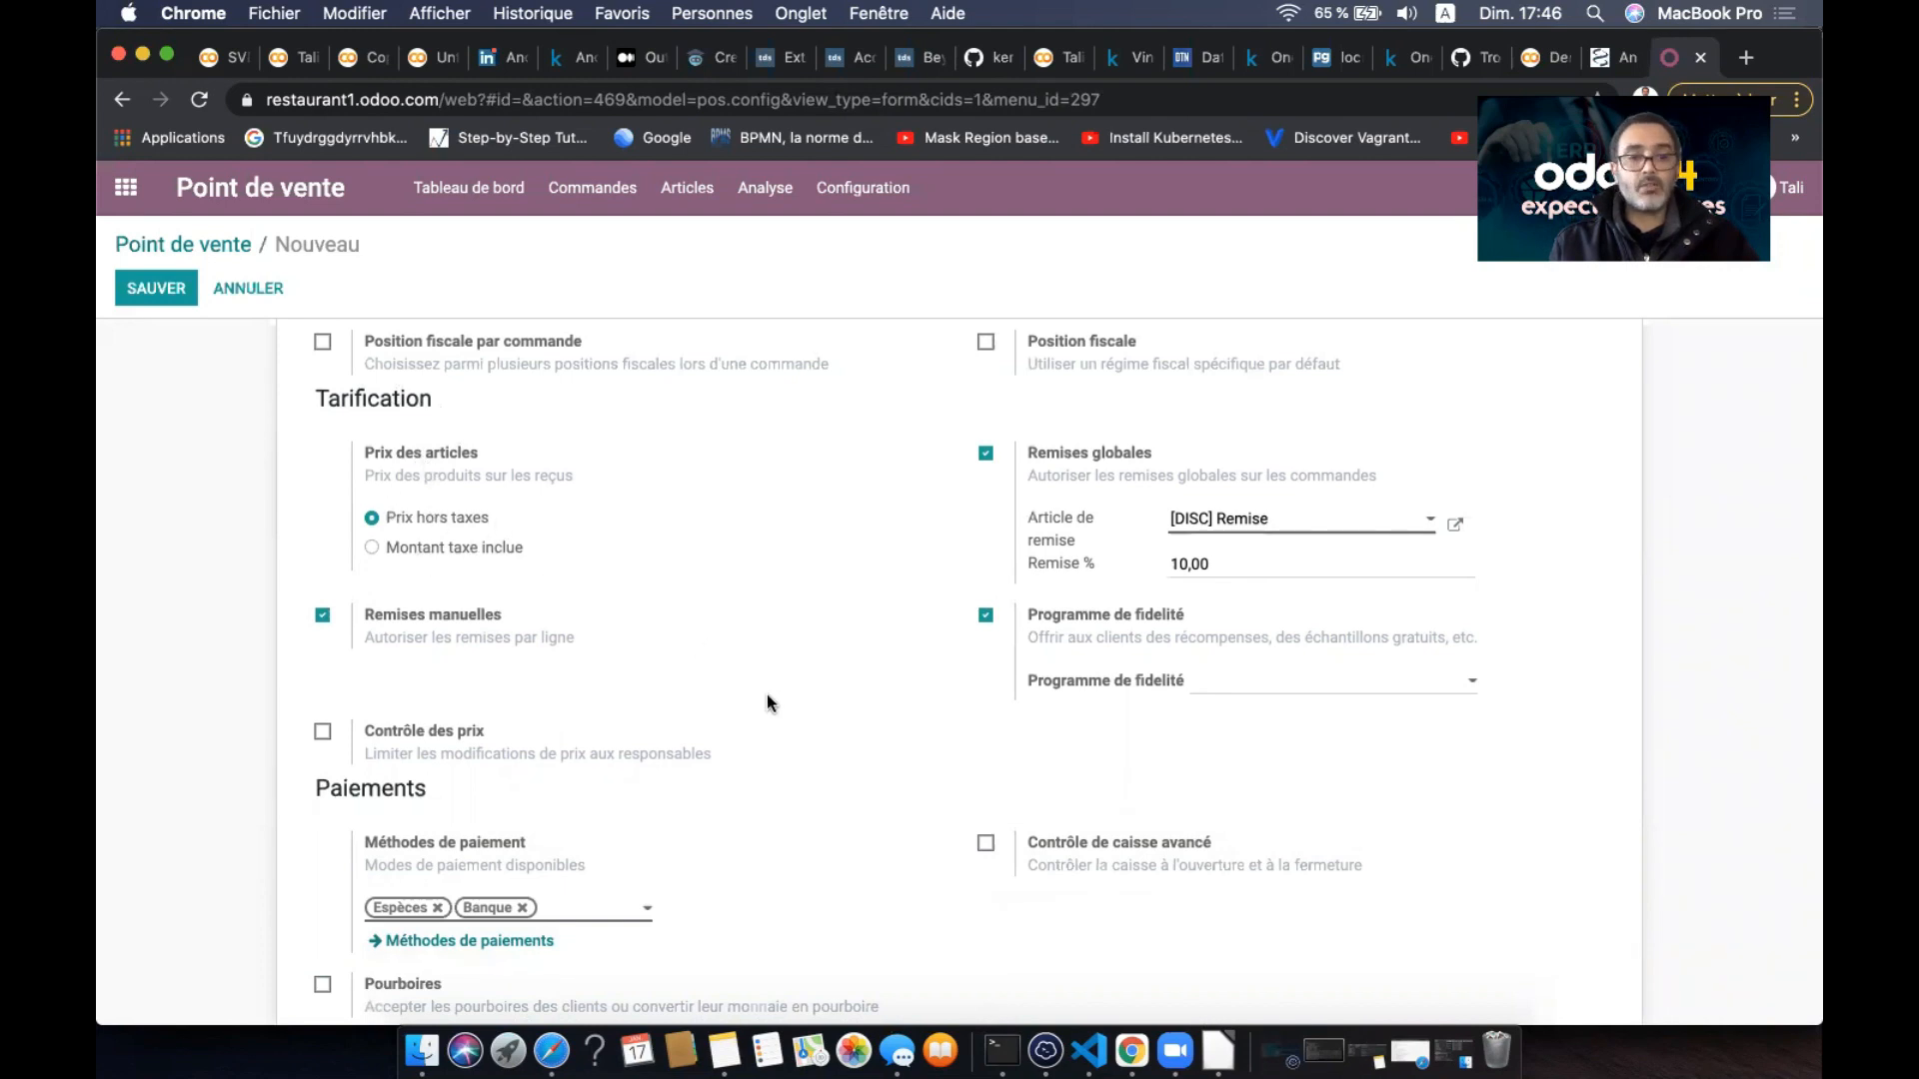
scroll(768, 698, "down", 3)
scroll(766, 698, "down", 1)
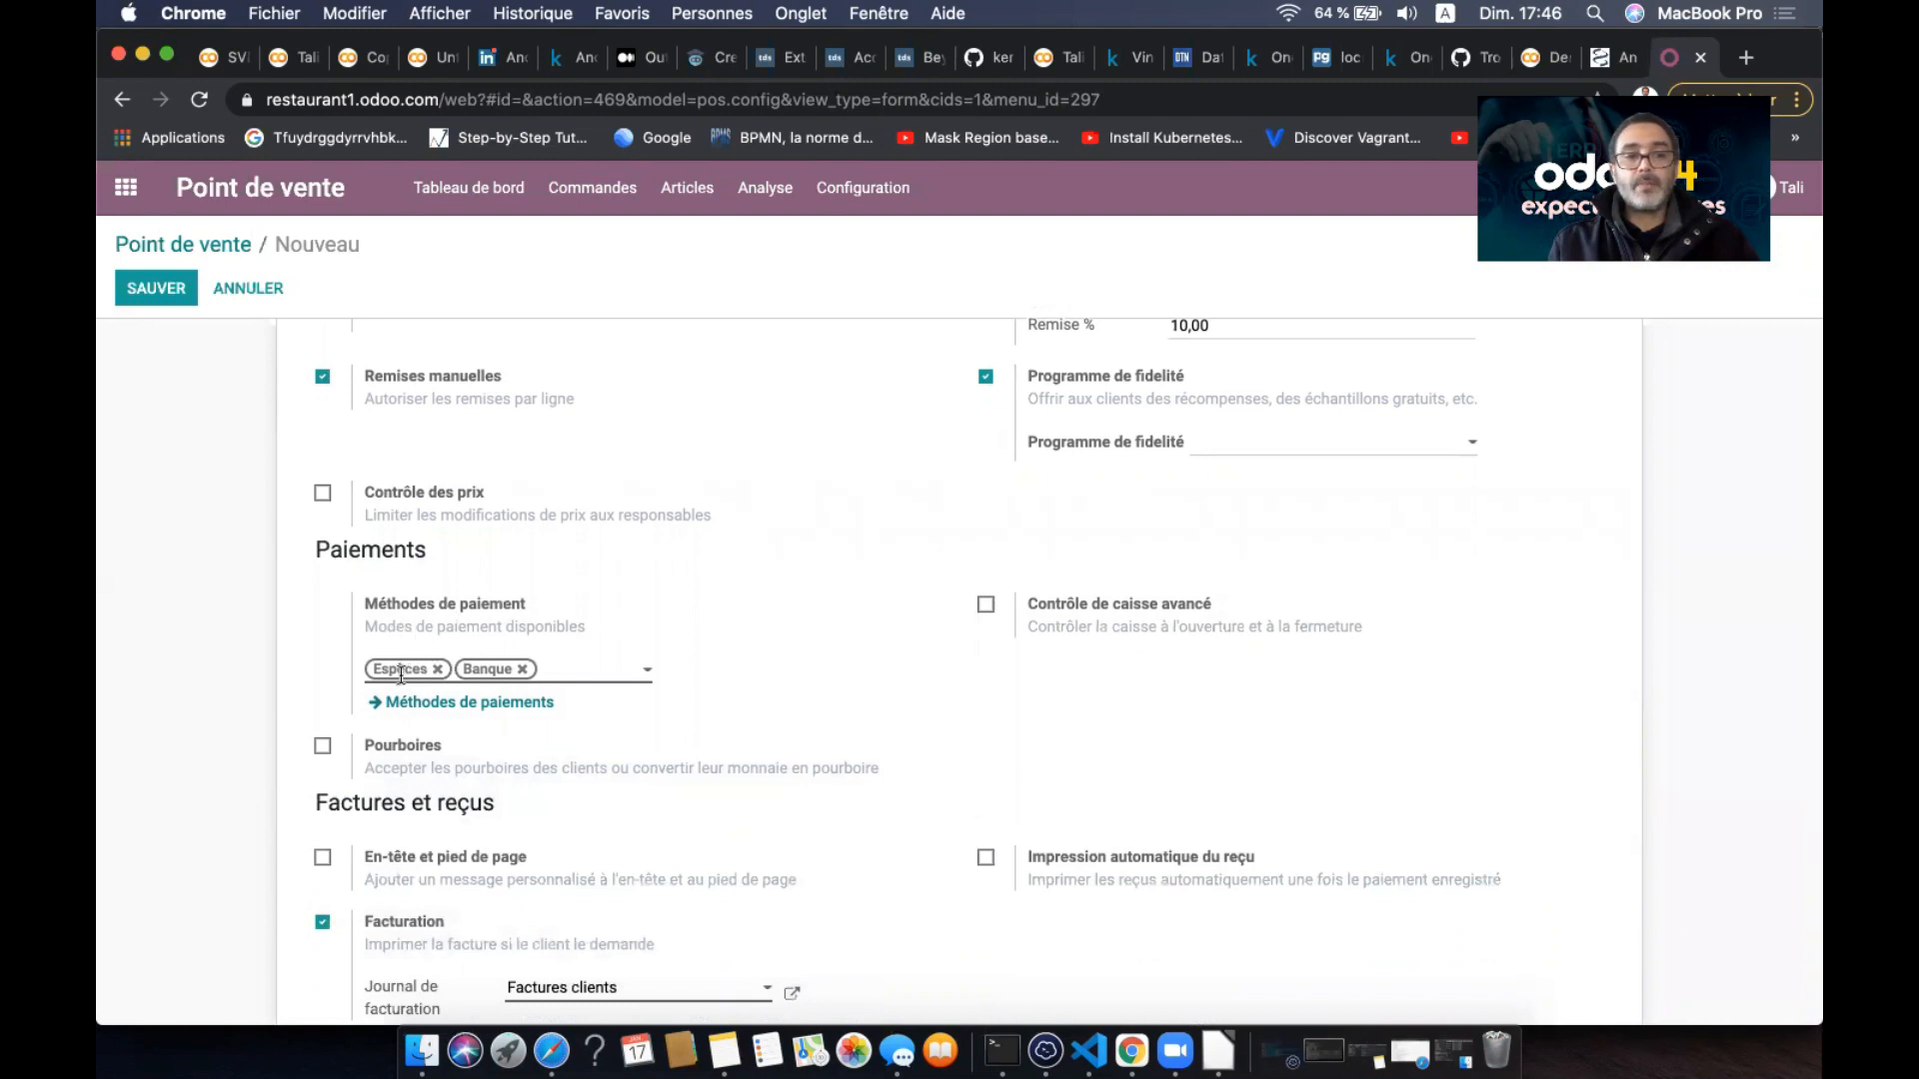
scroll(737, 762, "down", 2)
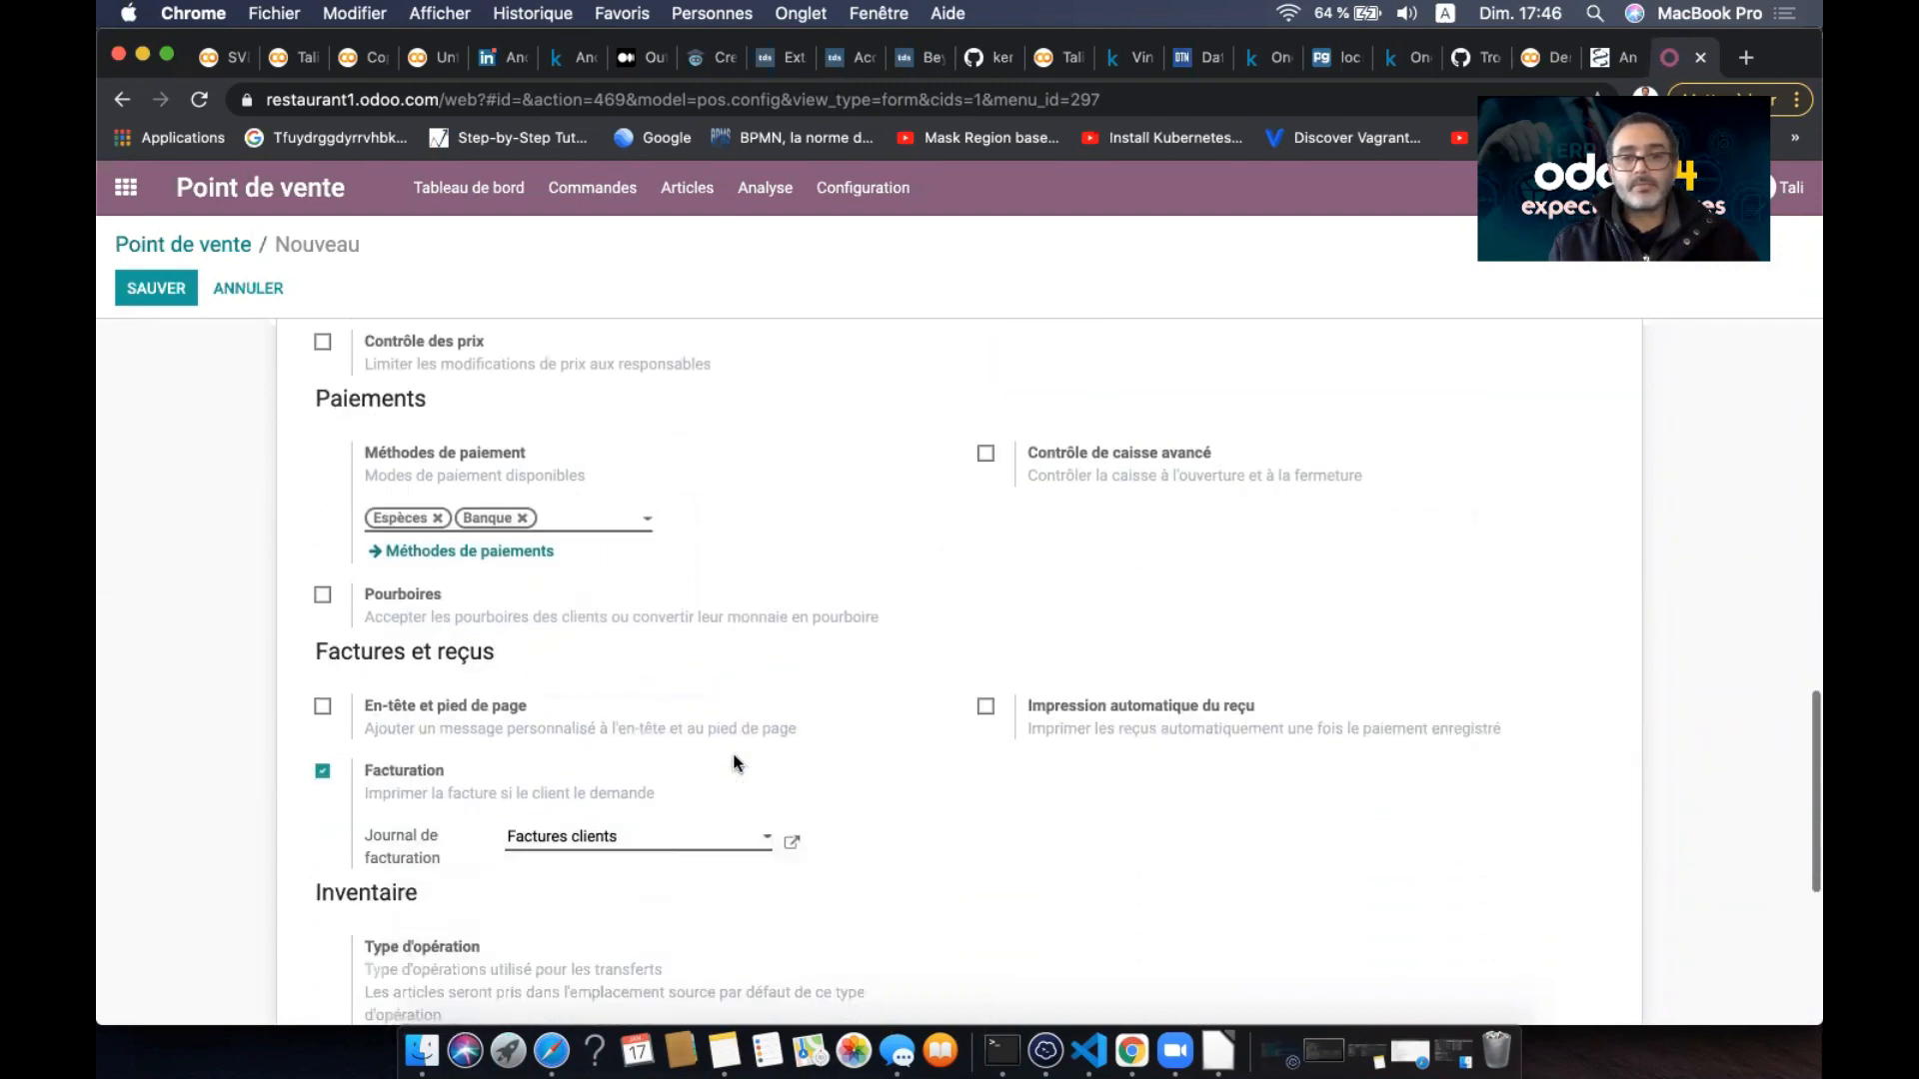
scroll(734, 762, "down", 3)
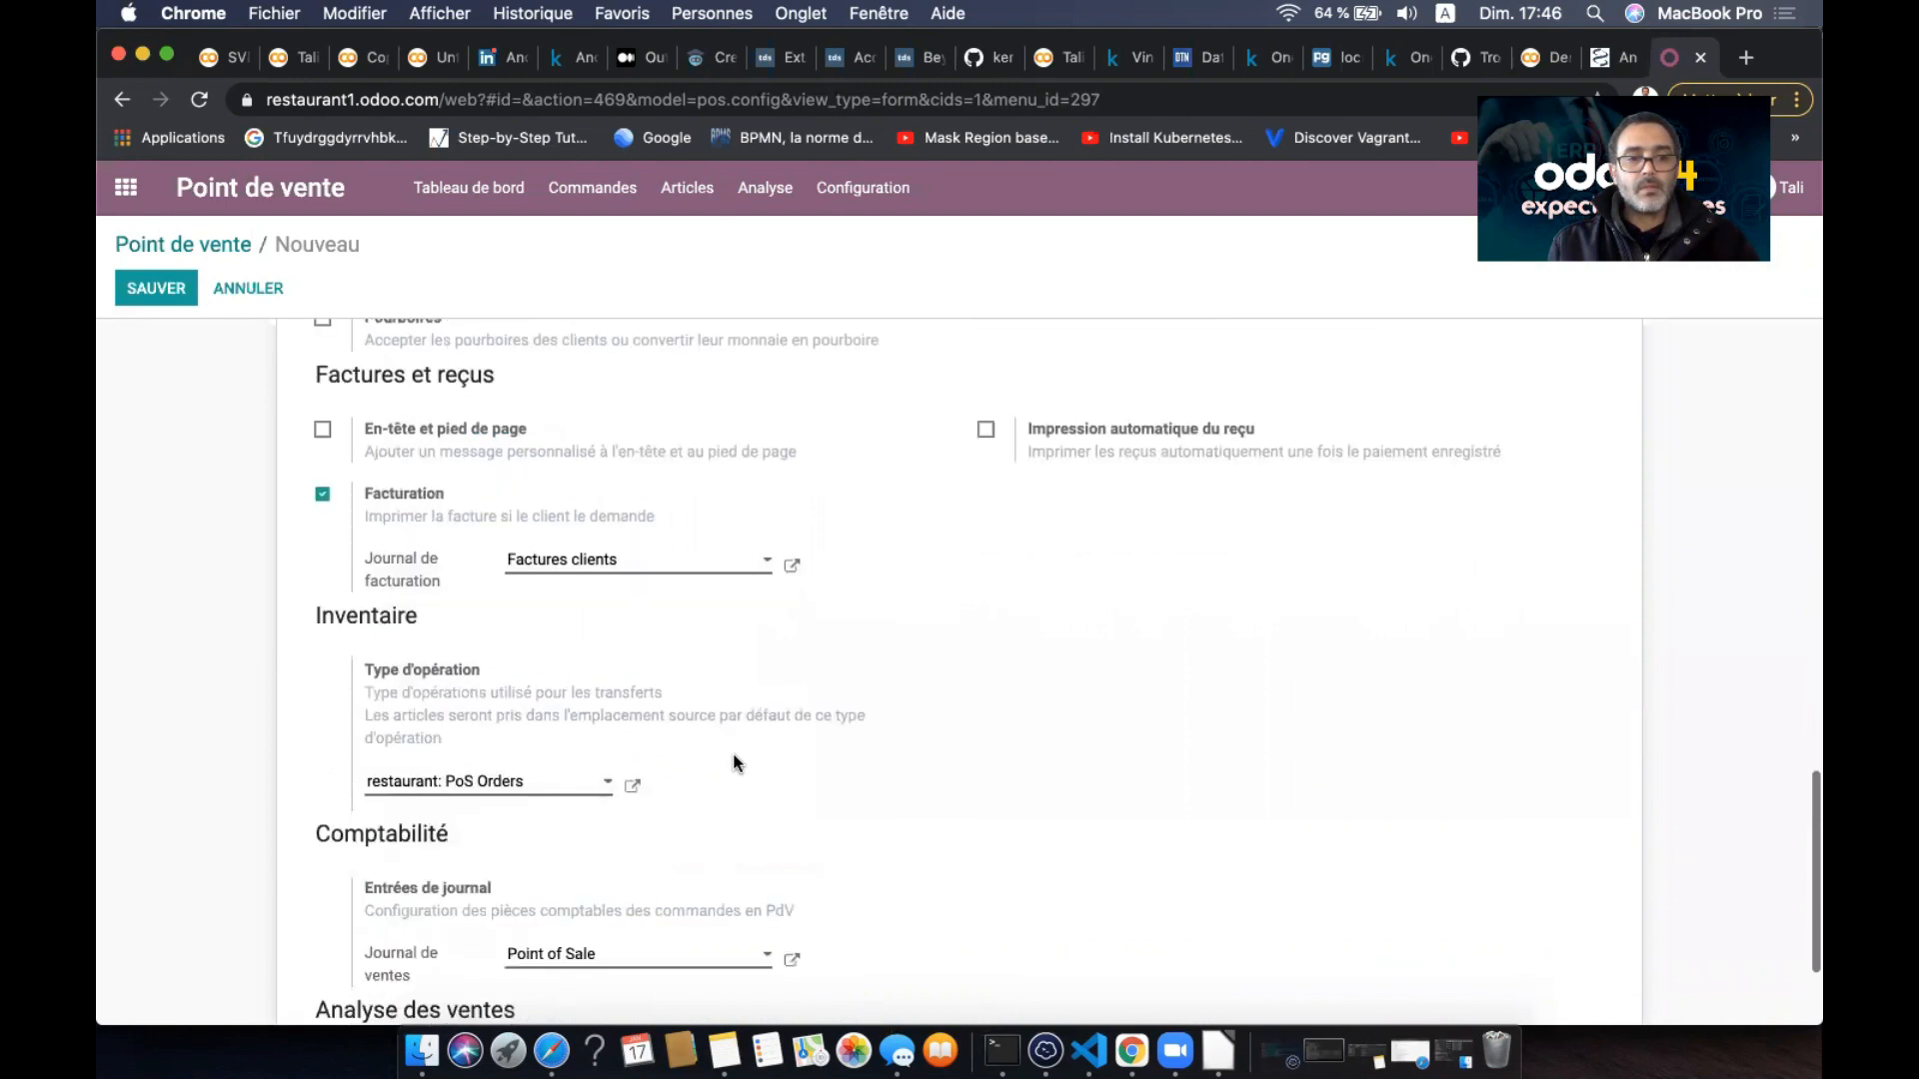
scroll(699, 770, "down", 2)
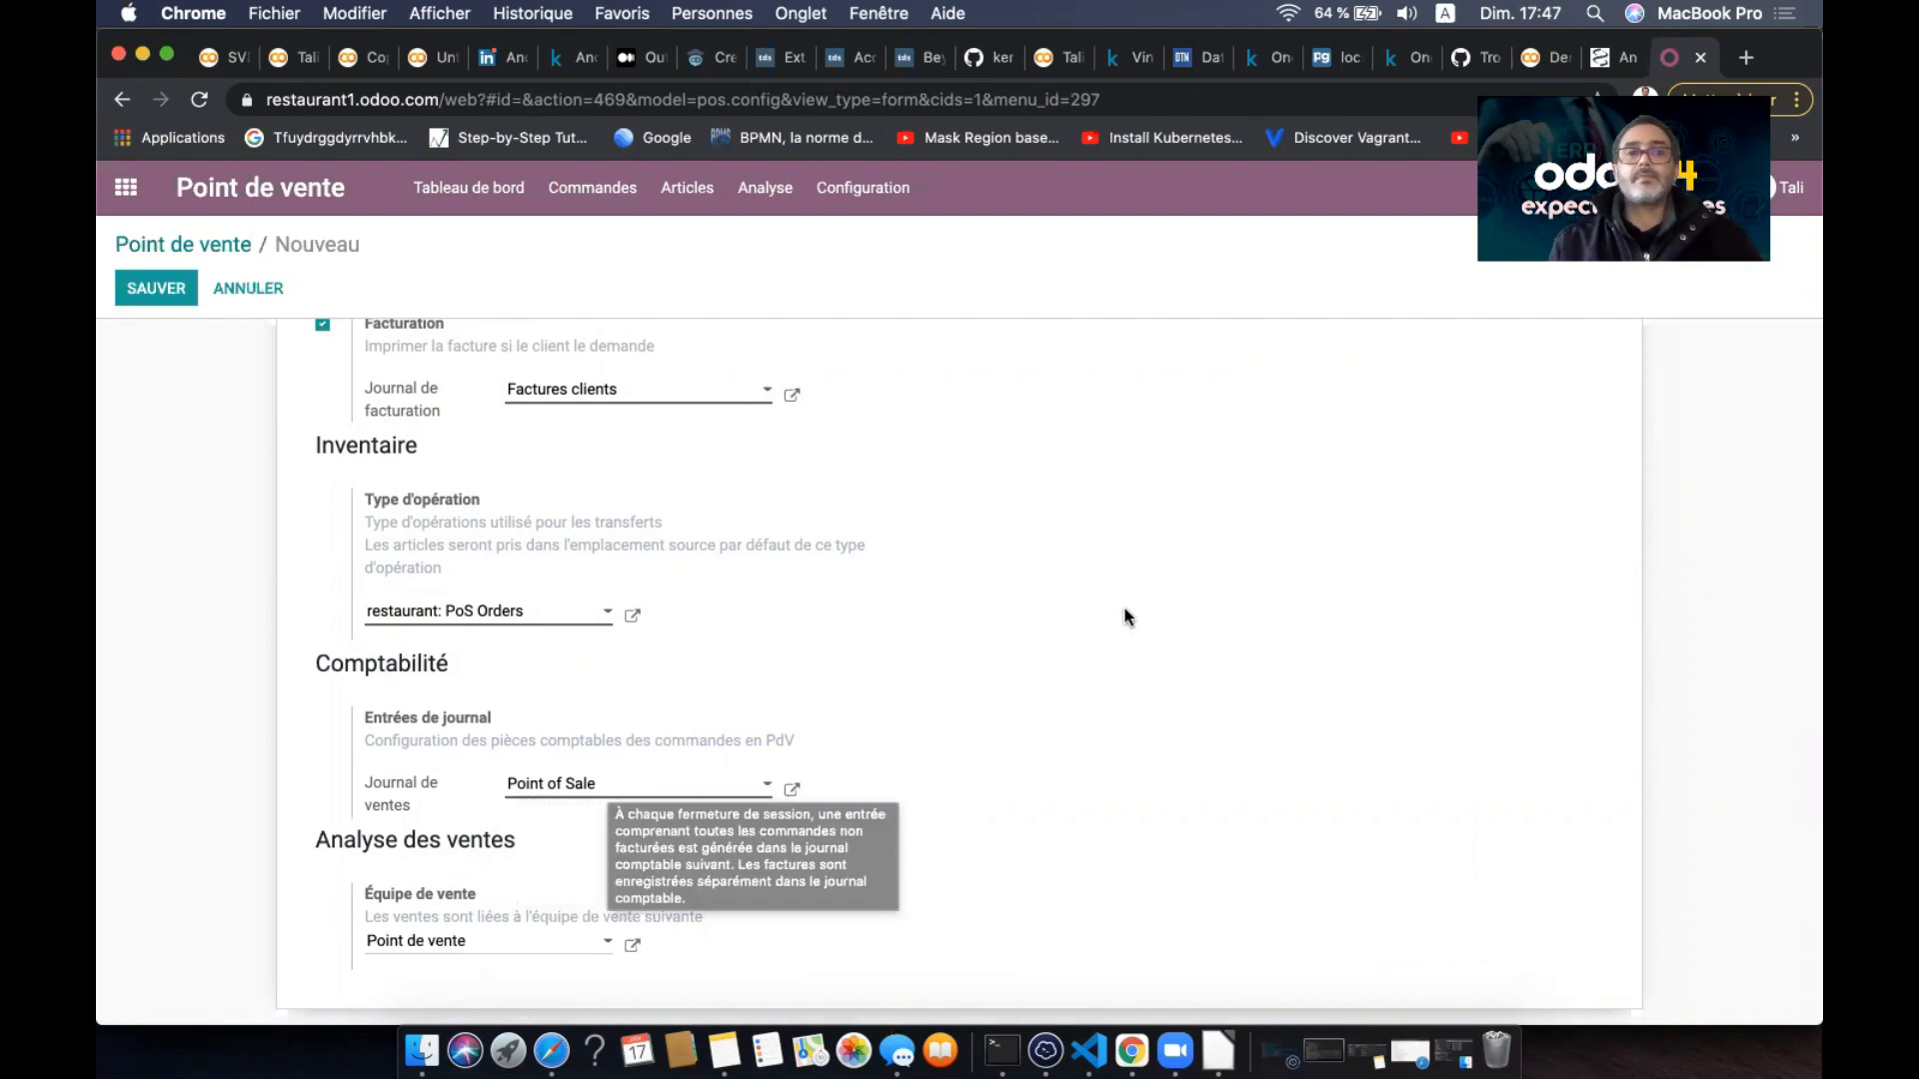
scroll(1124, 612, "up", 10)
scroll(1124, 608, "up", 10)
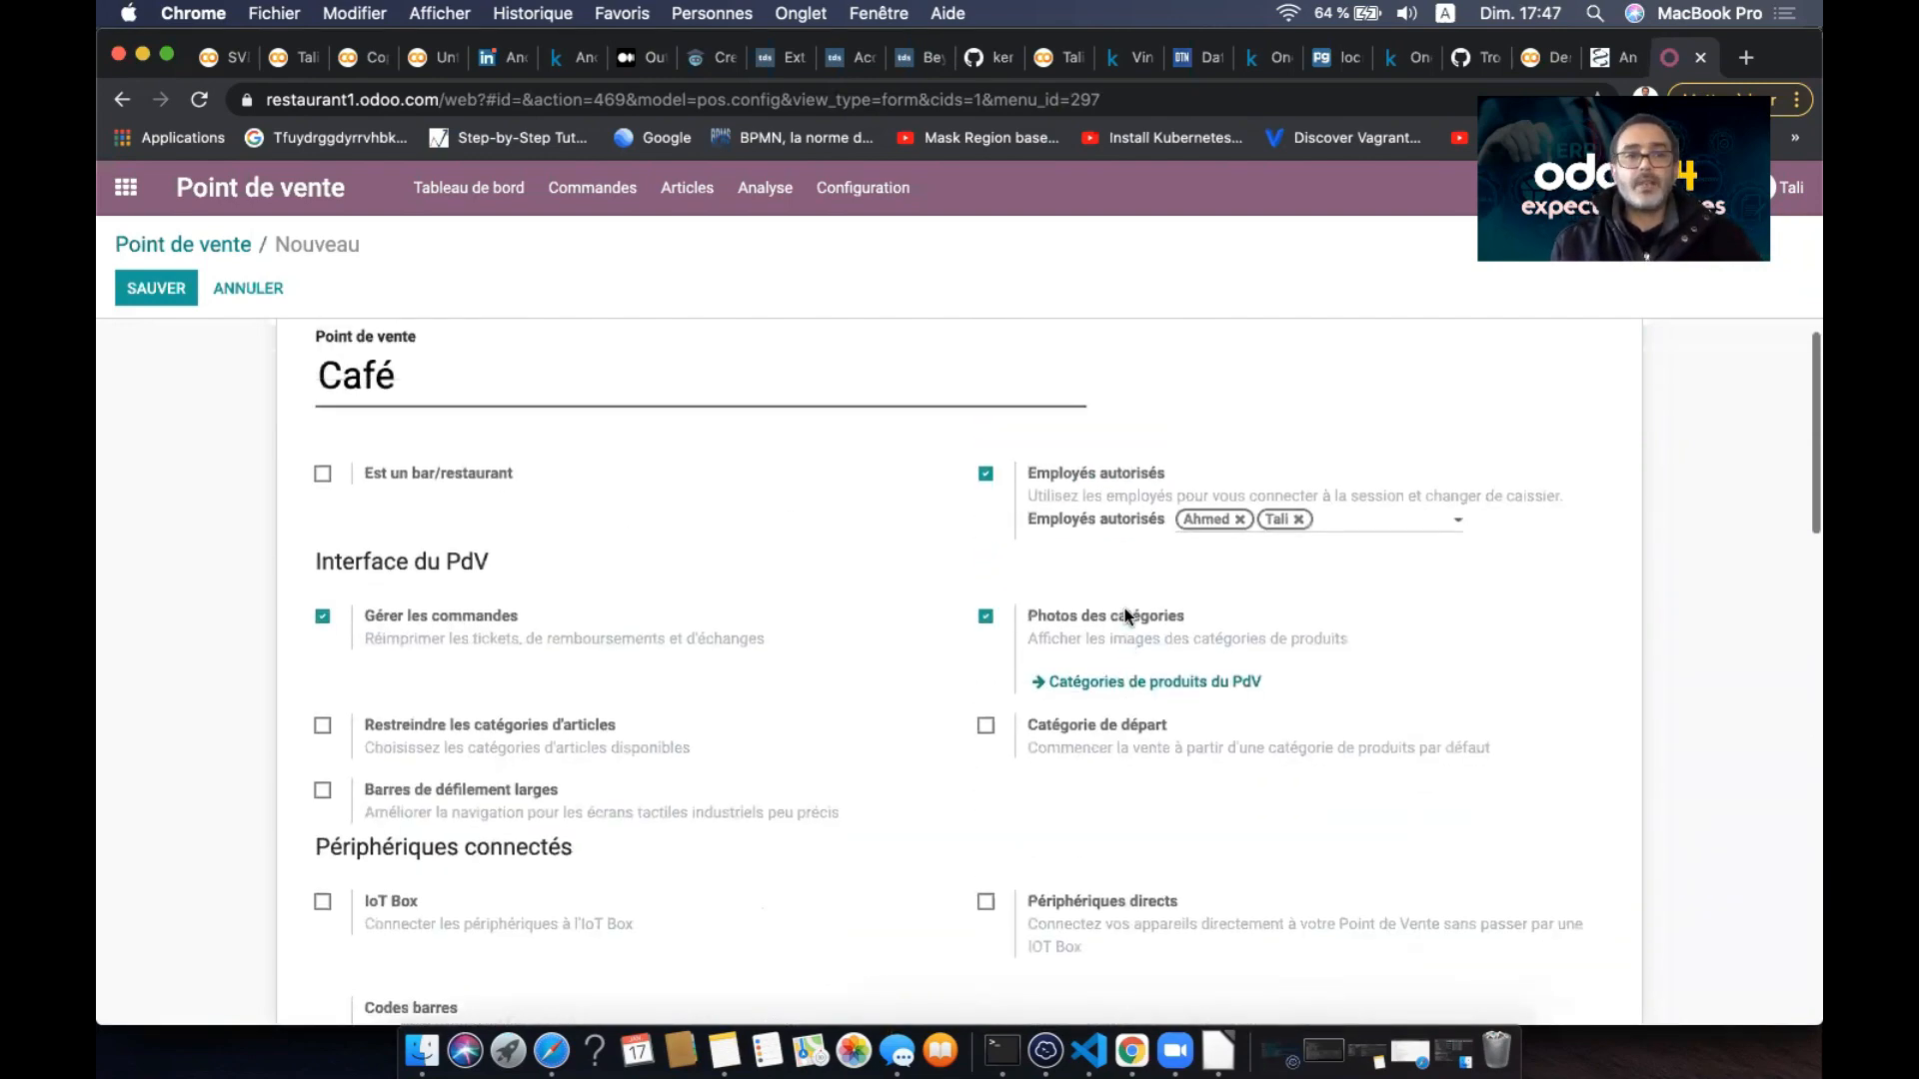
- Save the Café point of sale and view it on the dashboard beside Shop
left_click(166, 287)
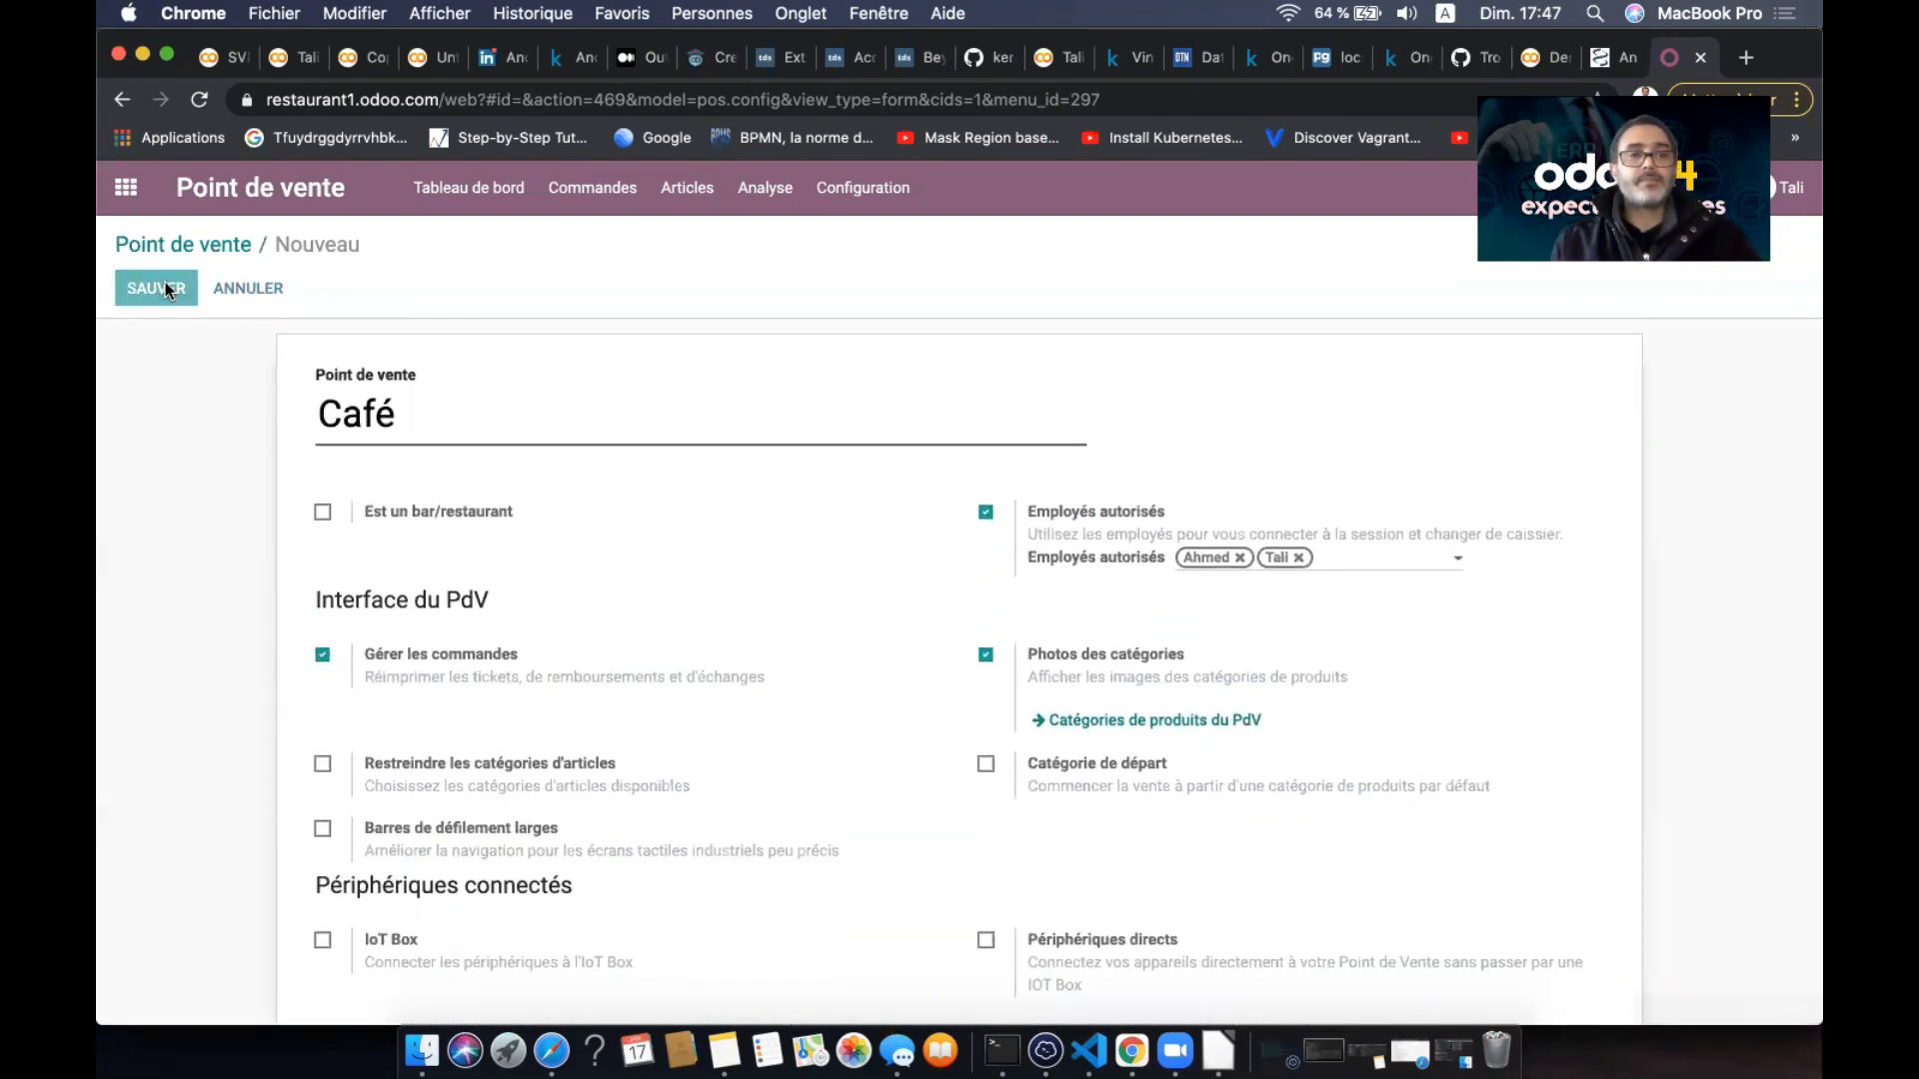
left_click(238, 248)
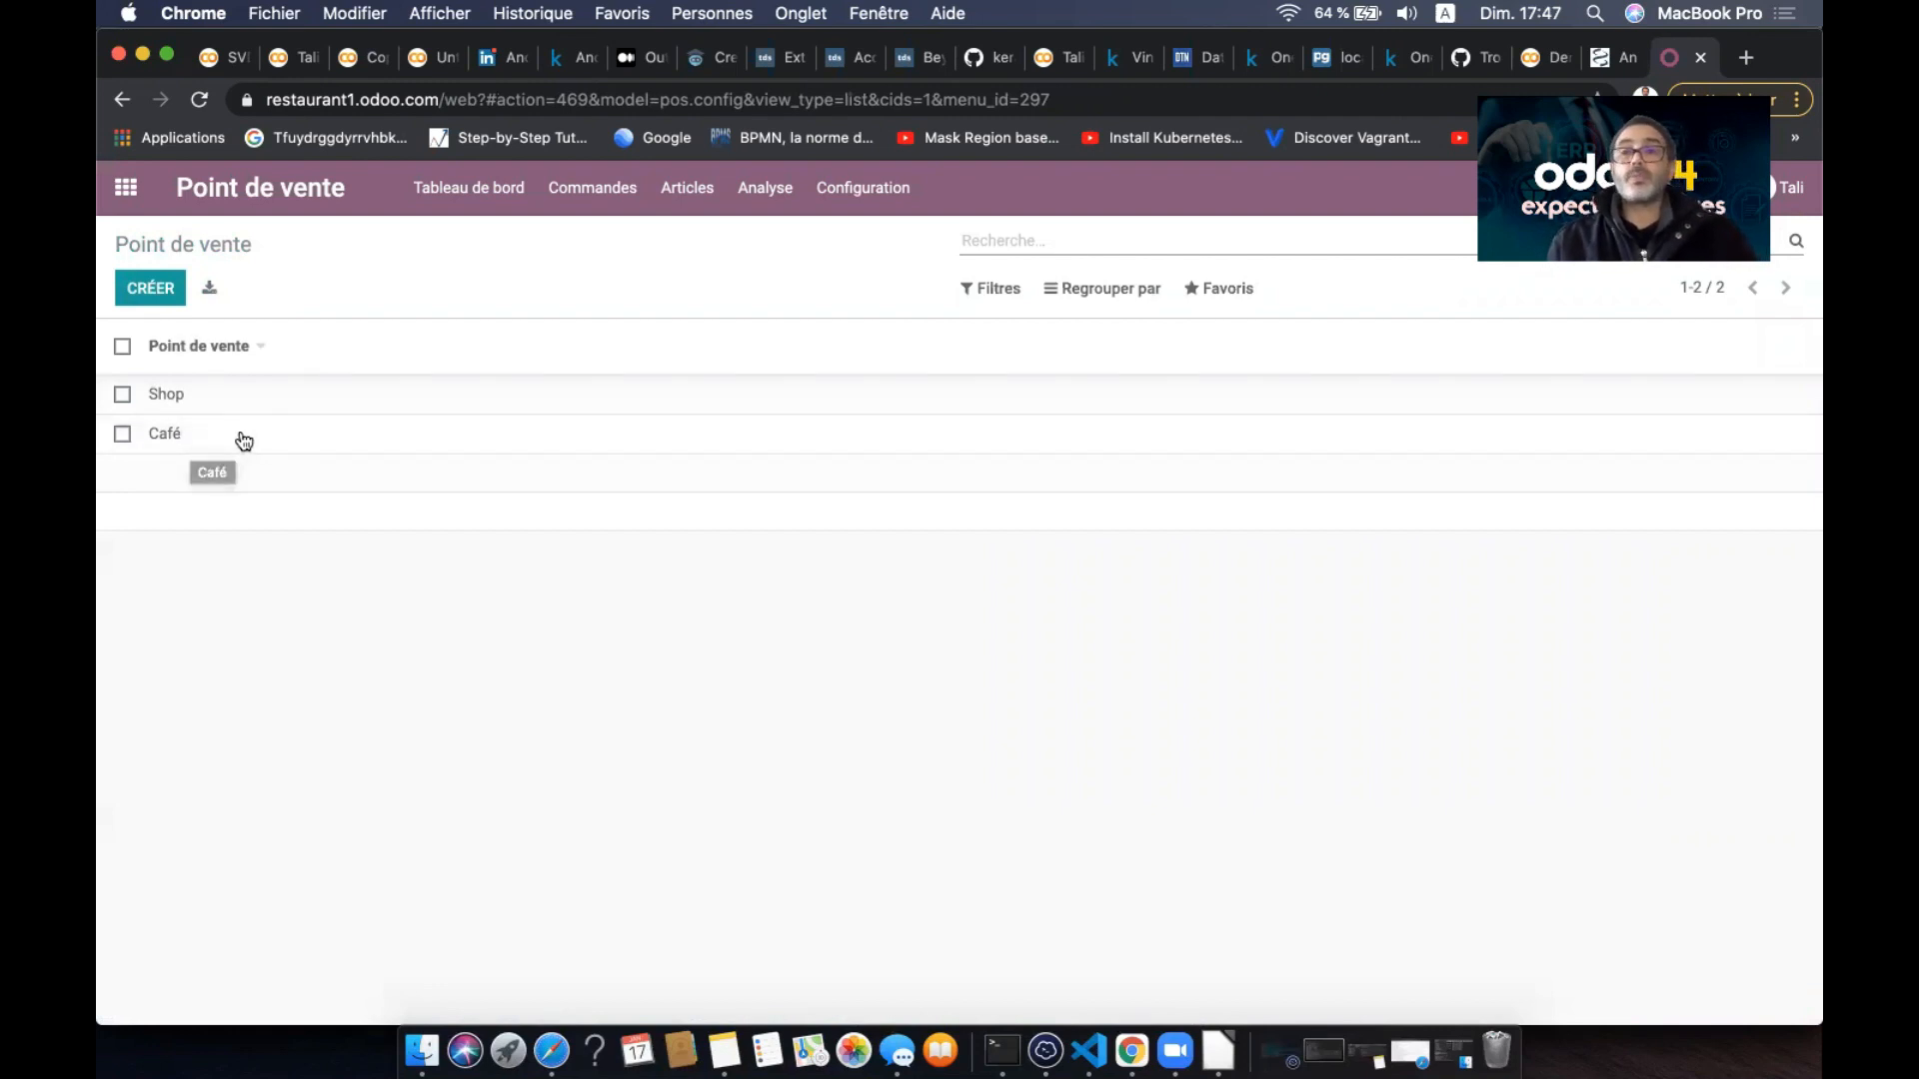
left_click(432, 203)
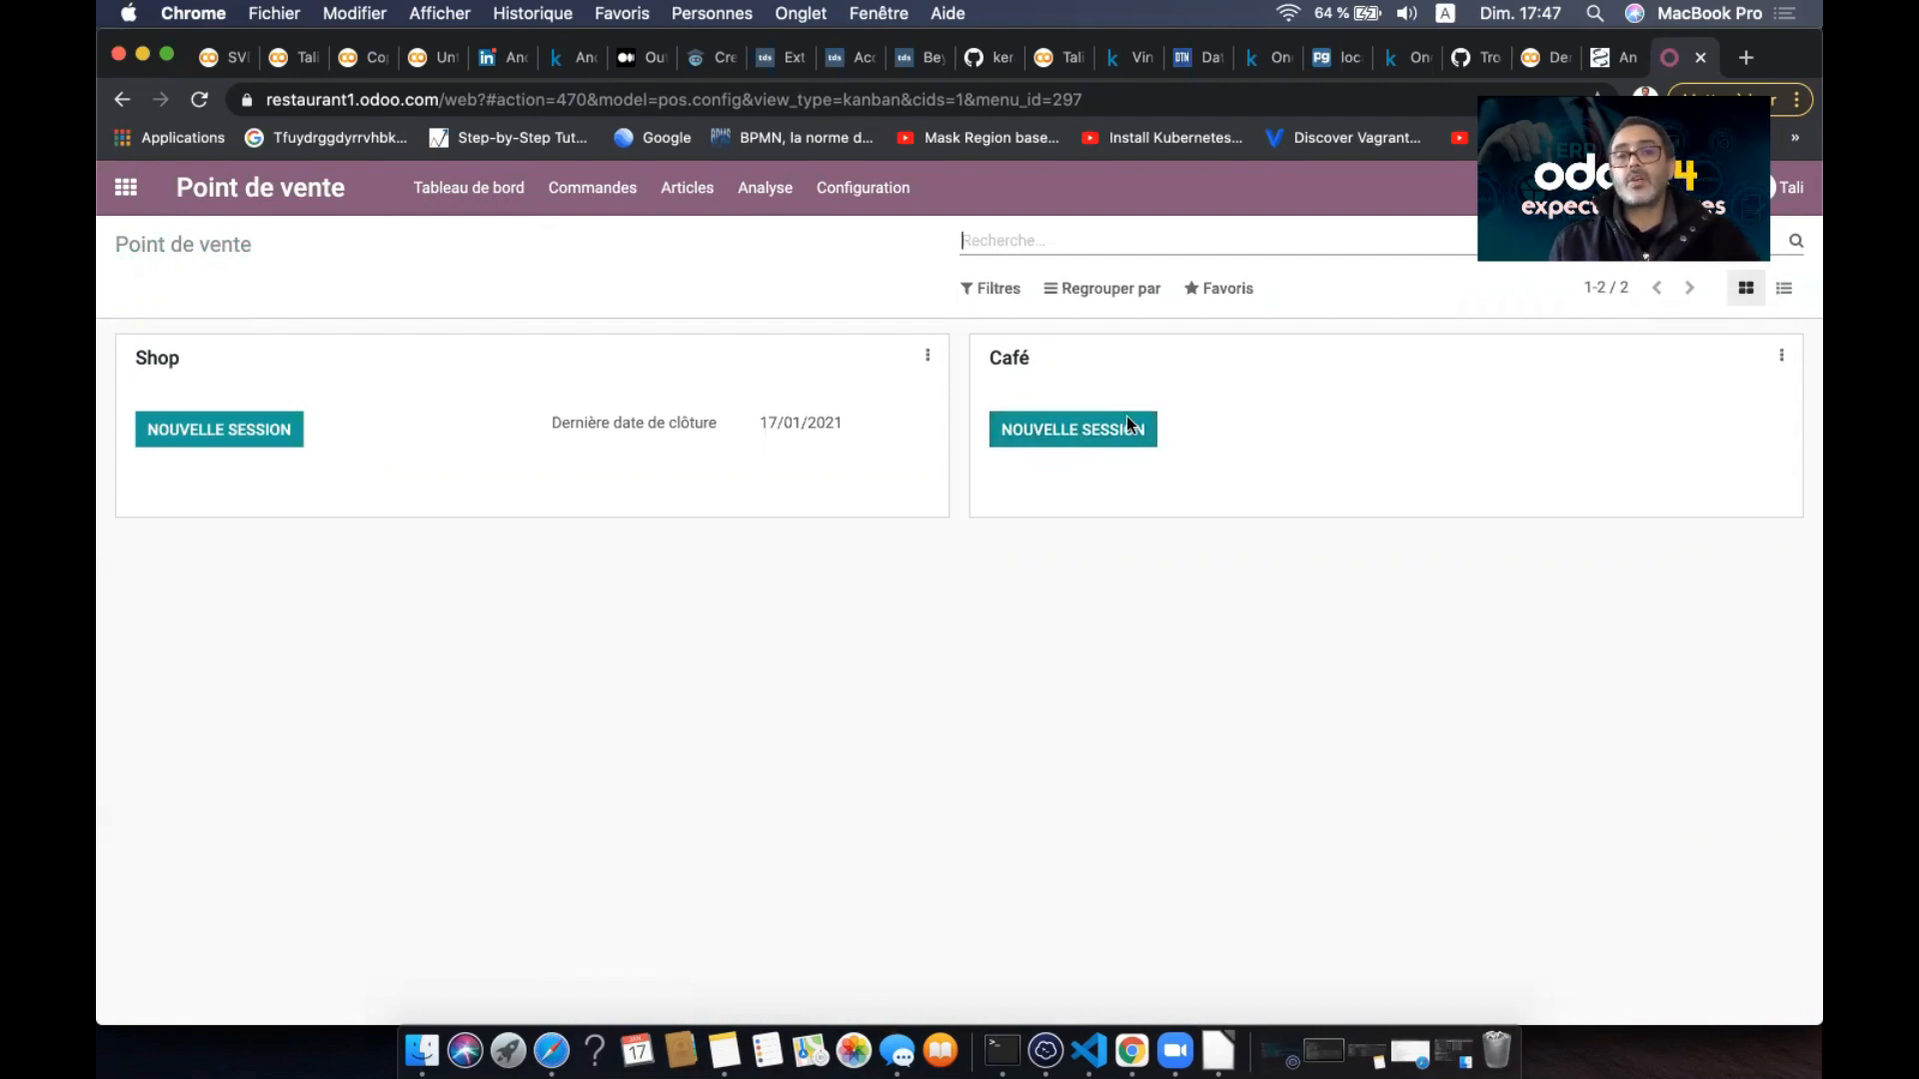
left_click(1782, 357)
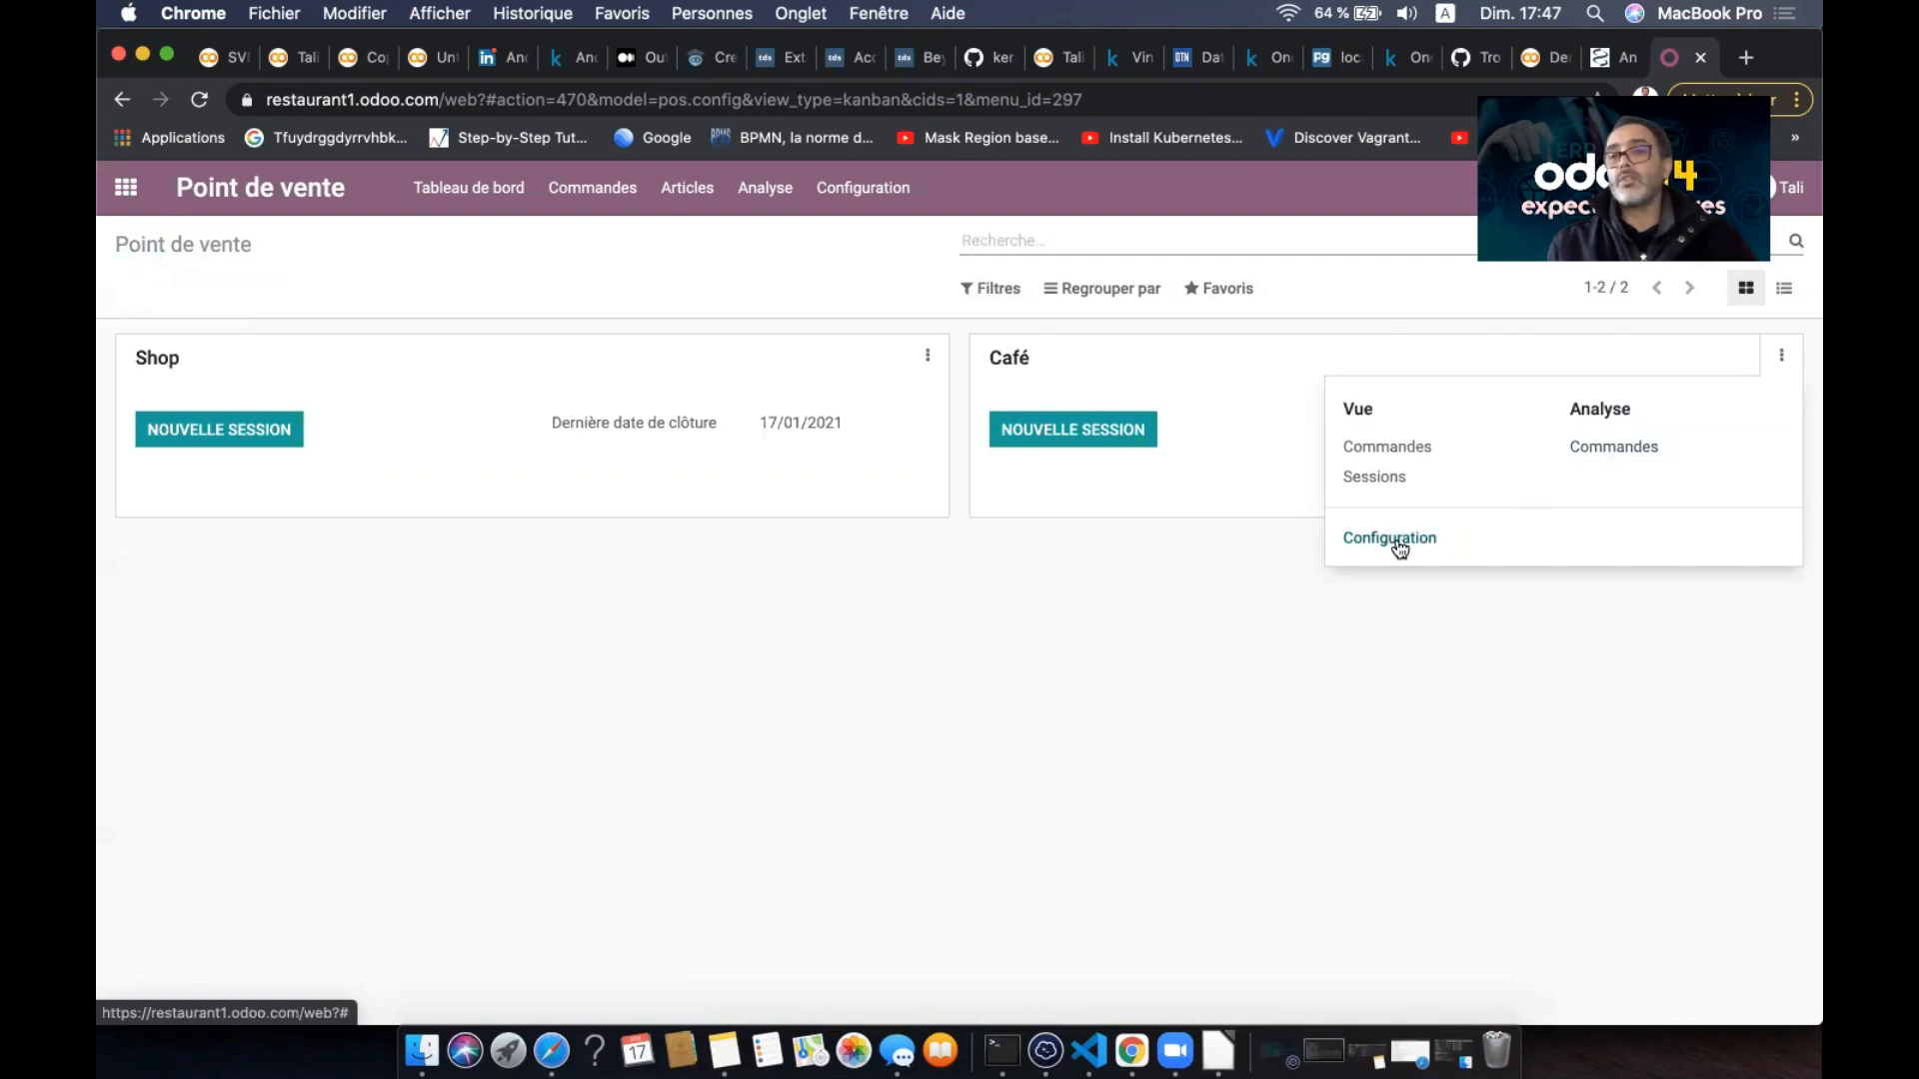
- Create a new article named 'Café au lait' with type Article stockable
left_click(692, 203)
left_click(710, 241)
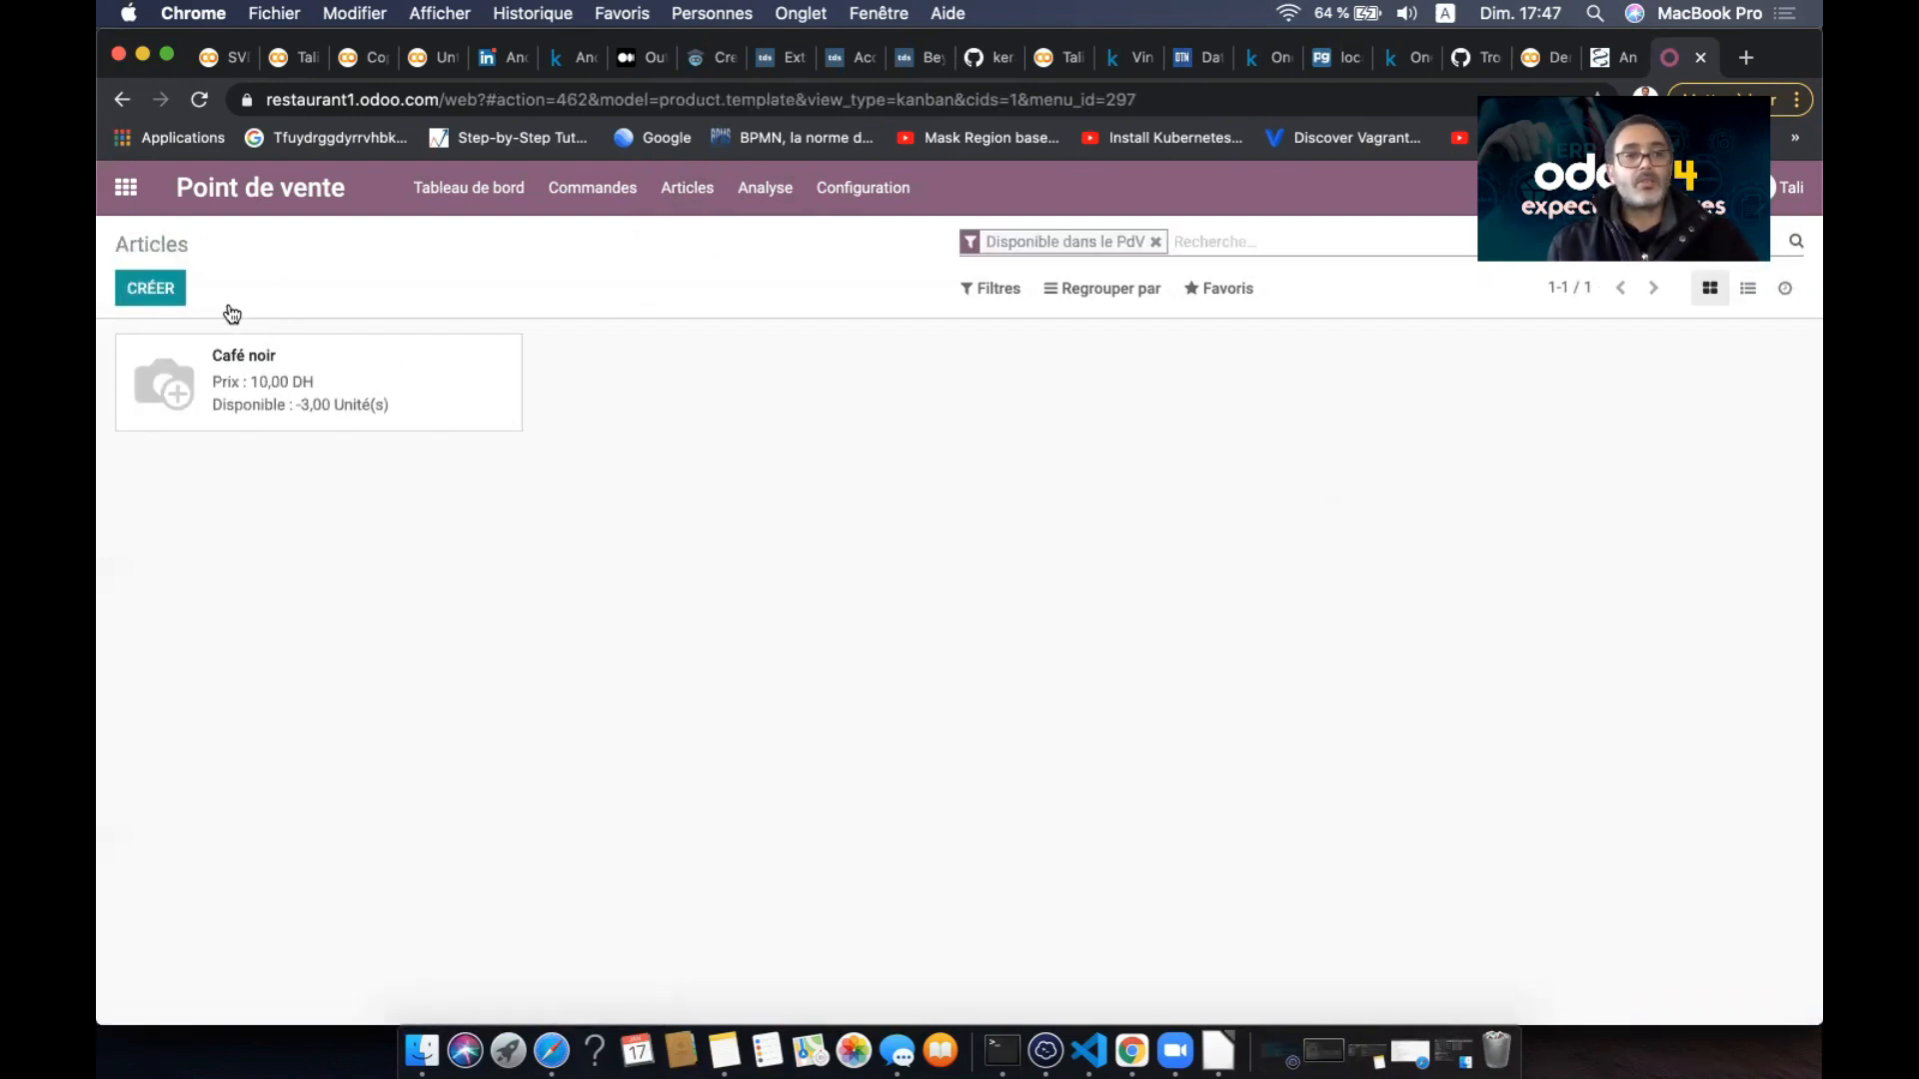
left_click(172, 294)
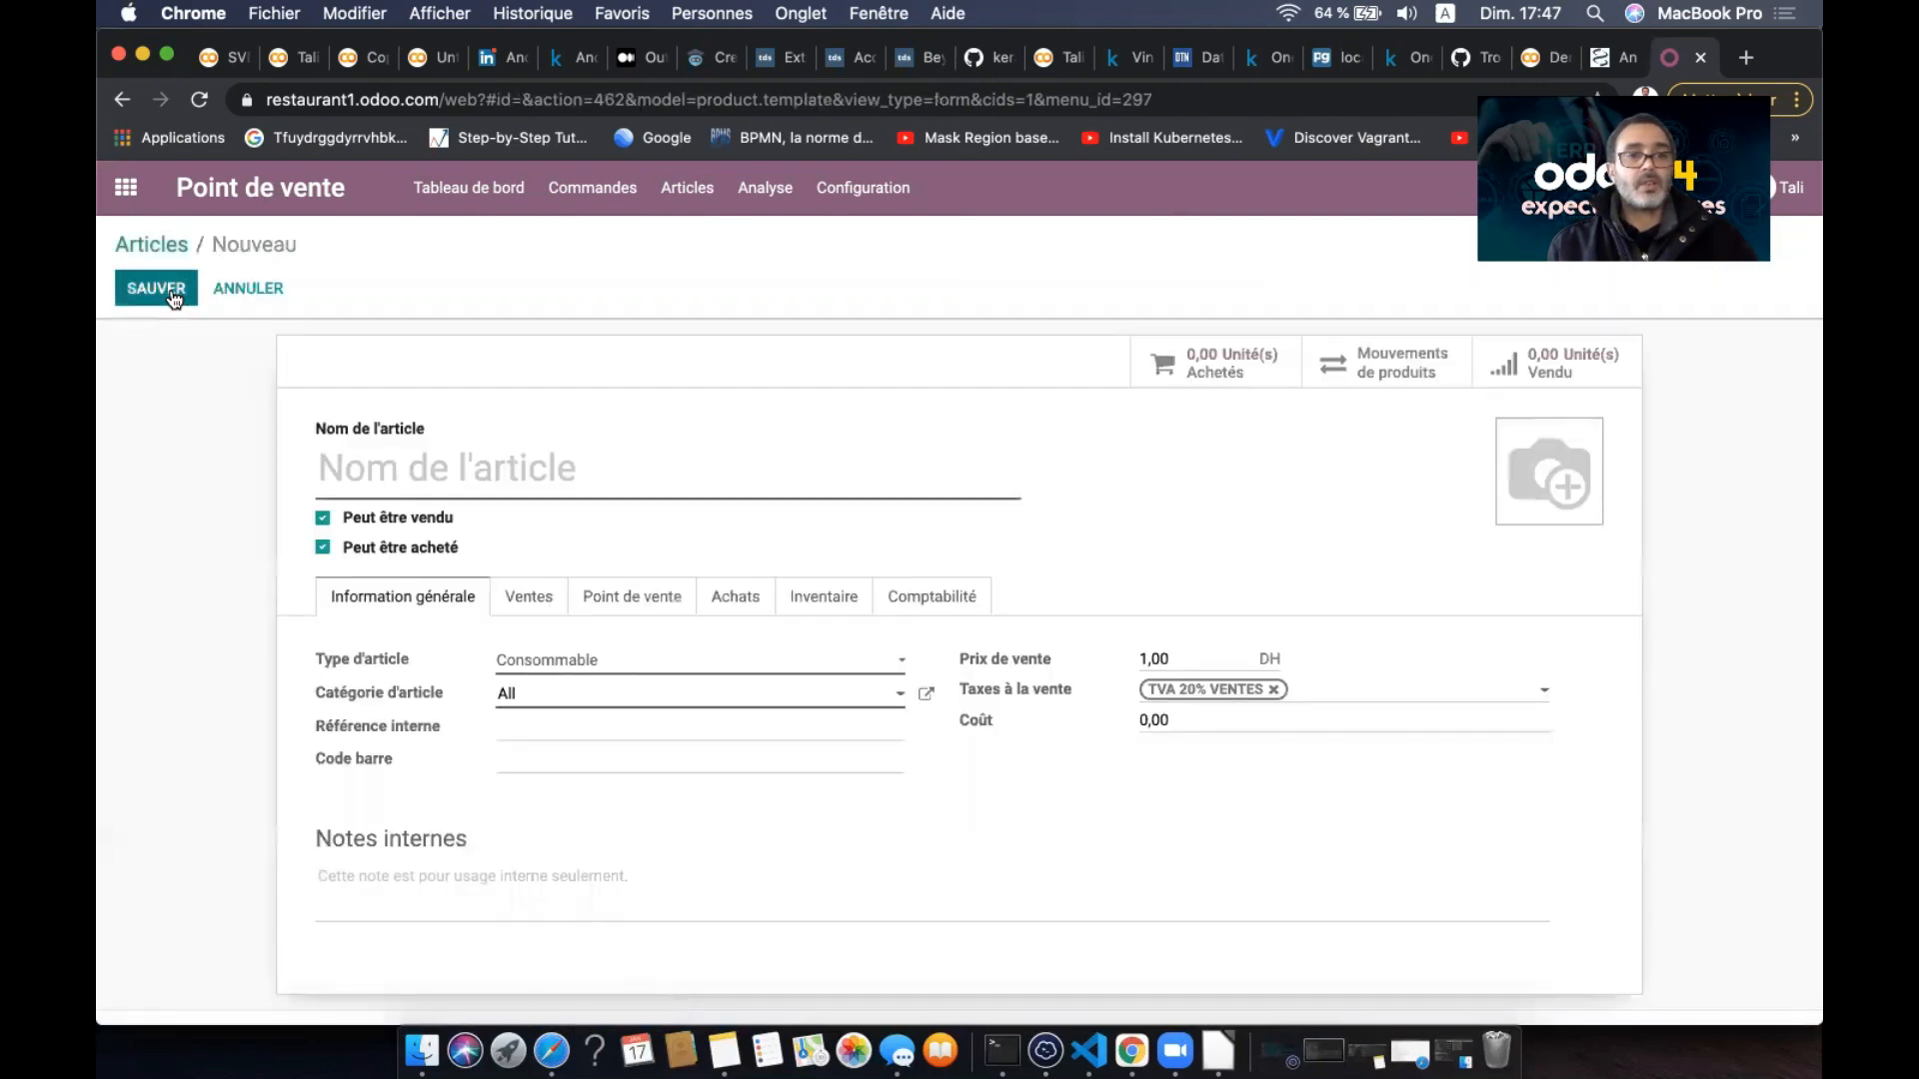
type("Café au la")
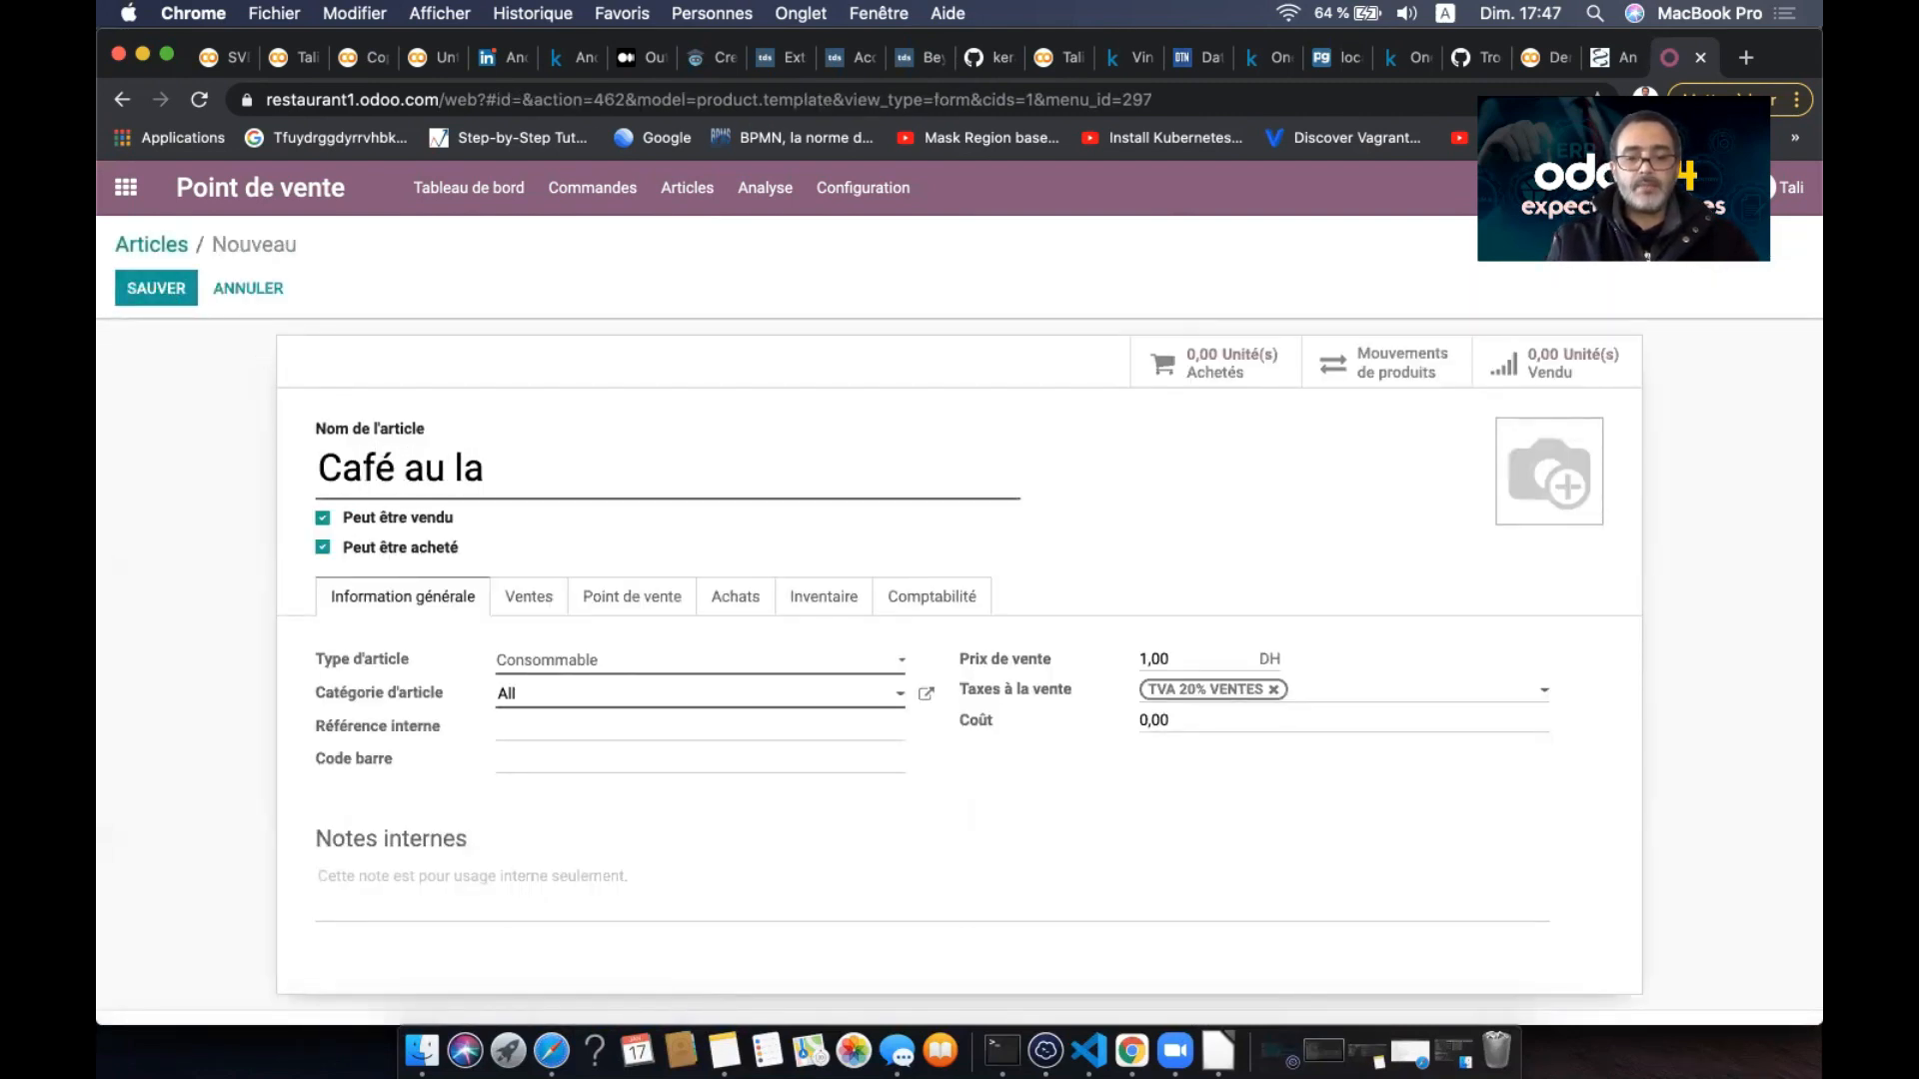
type("it")
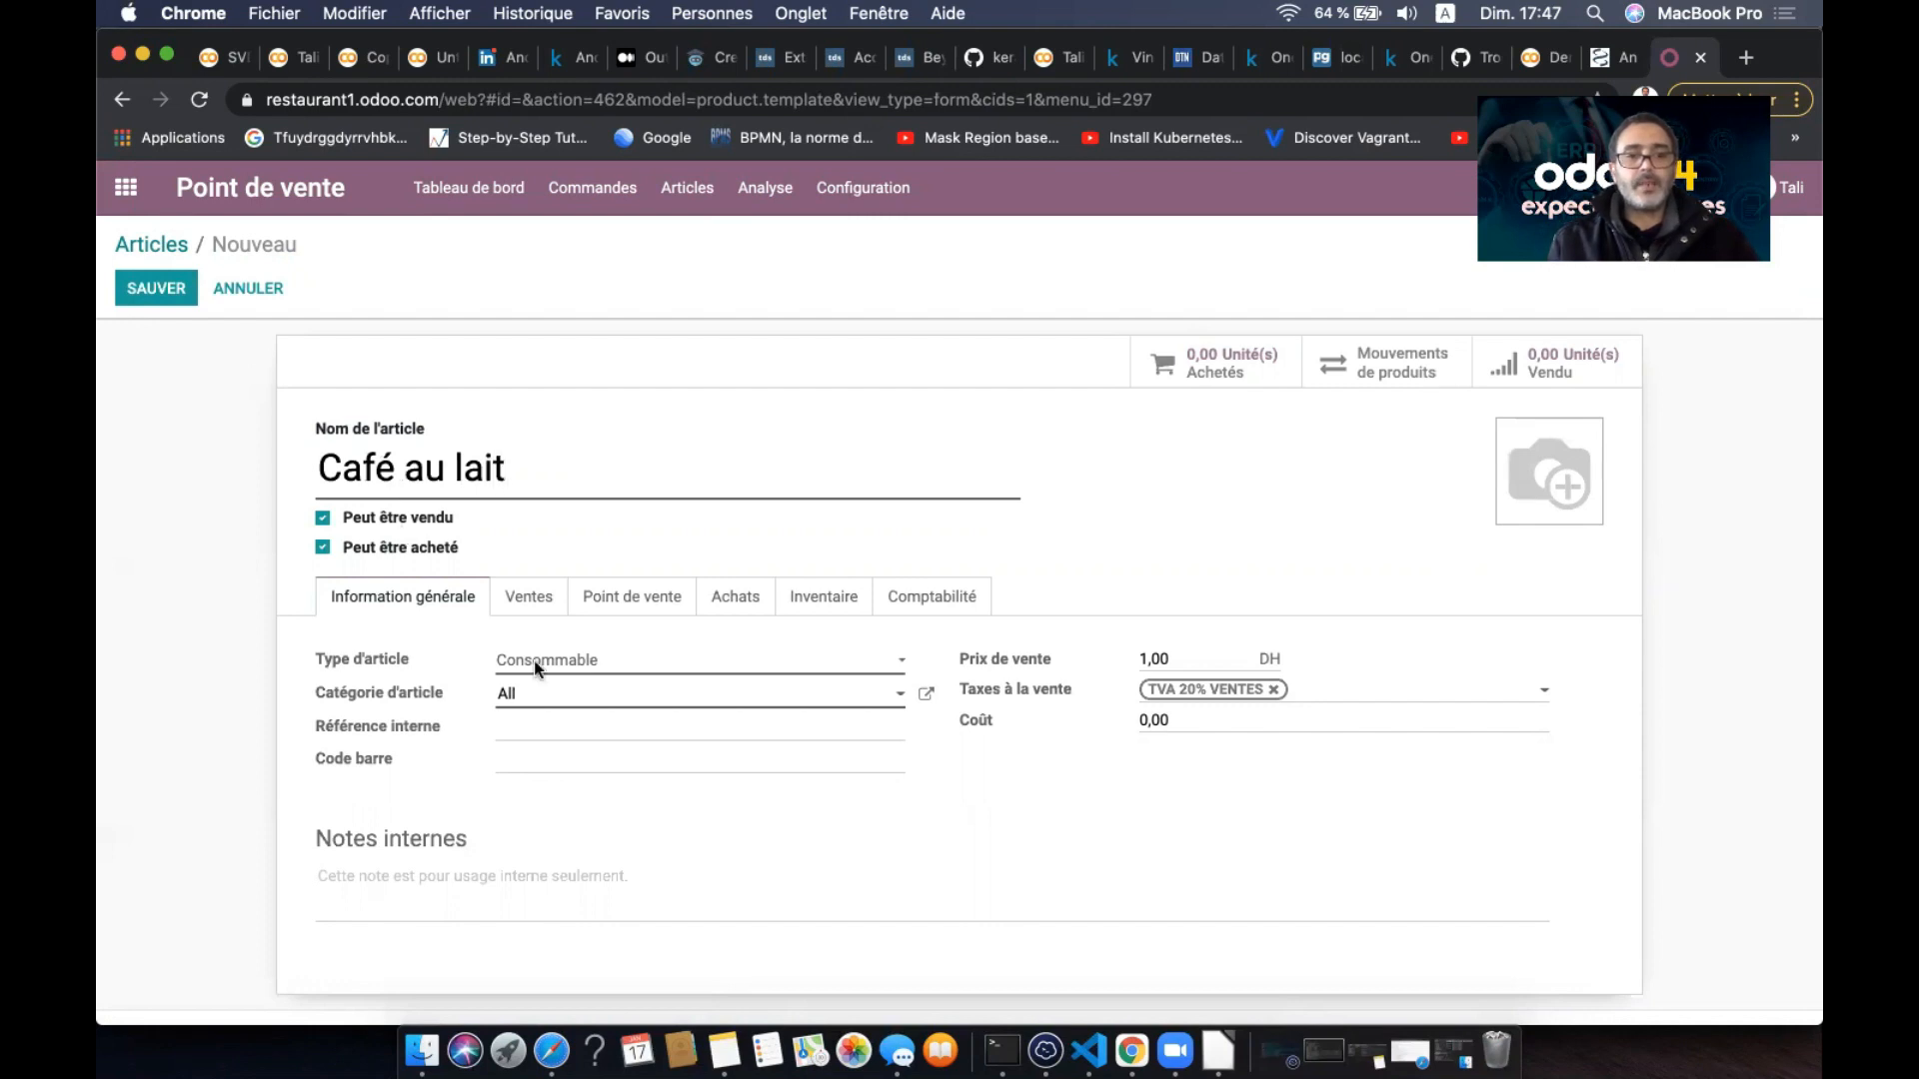
left_click(604, 661)
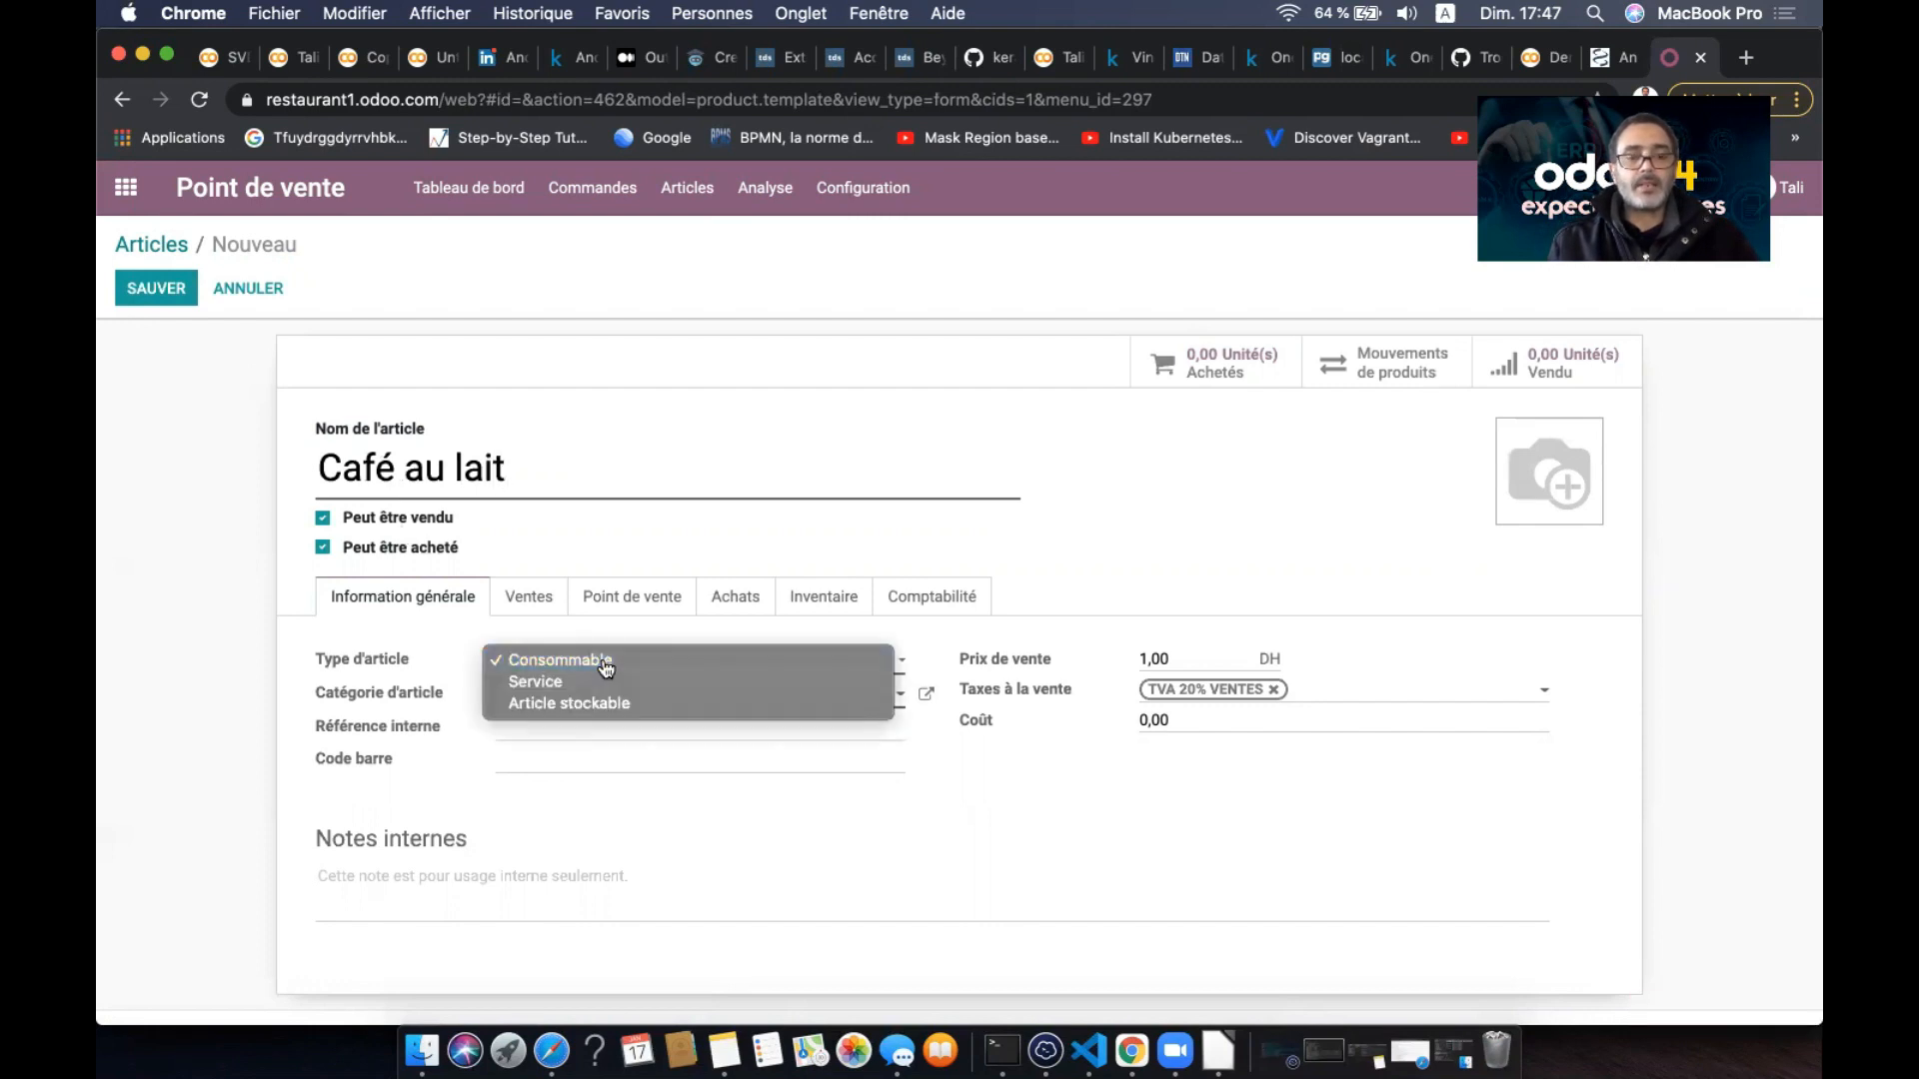
left_click(603, 664)
left_click(644, 664)
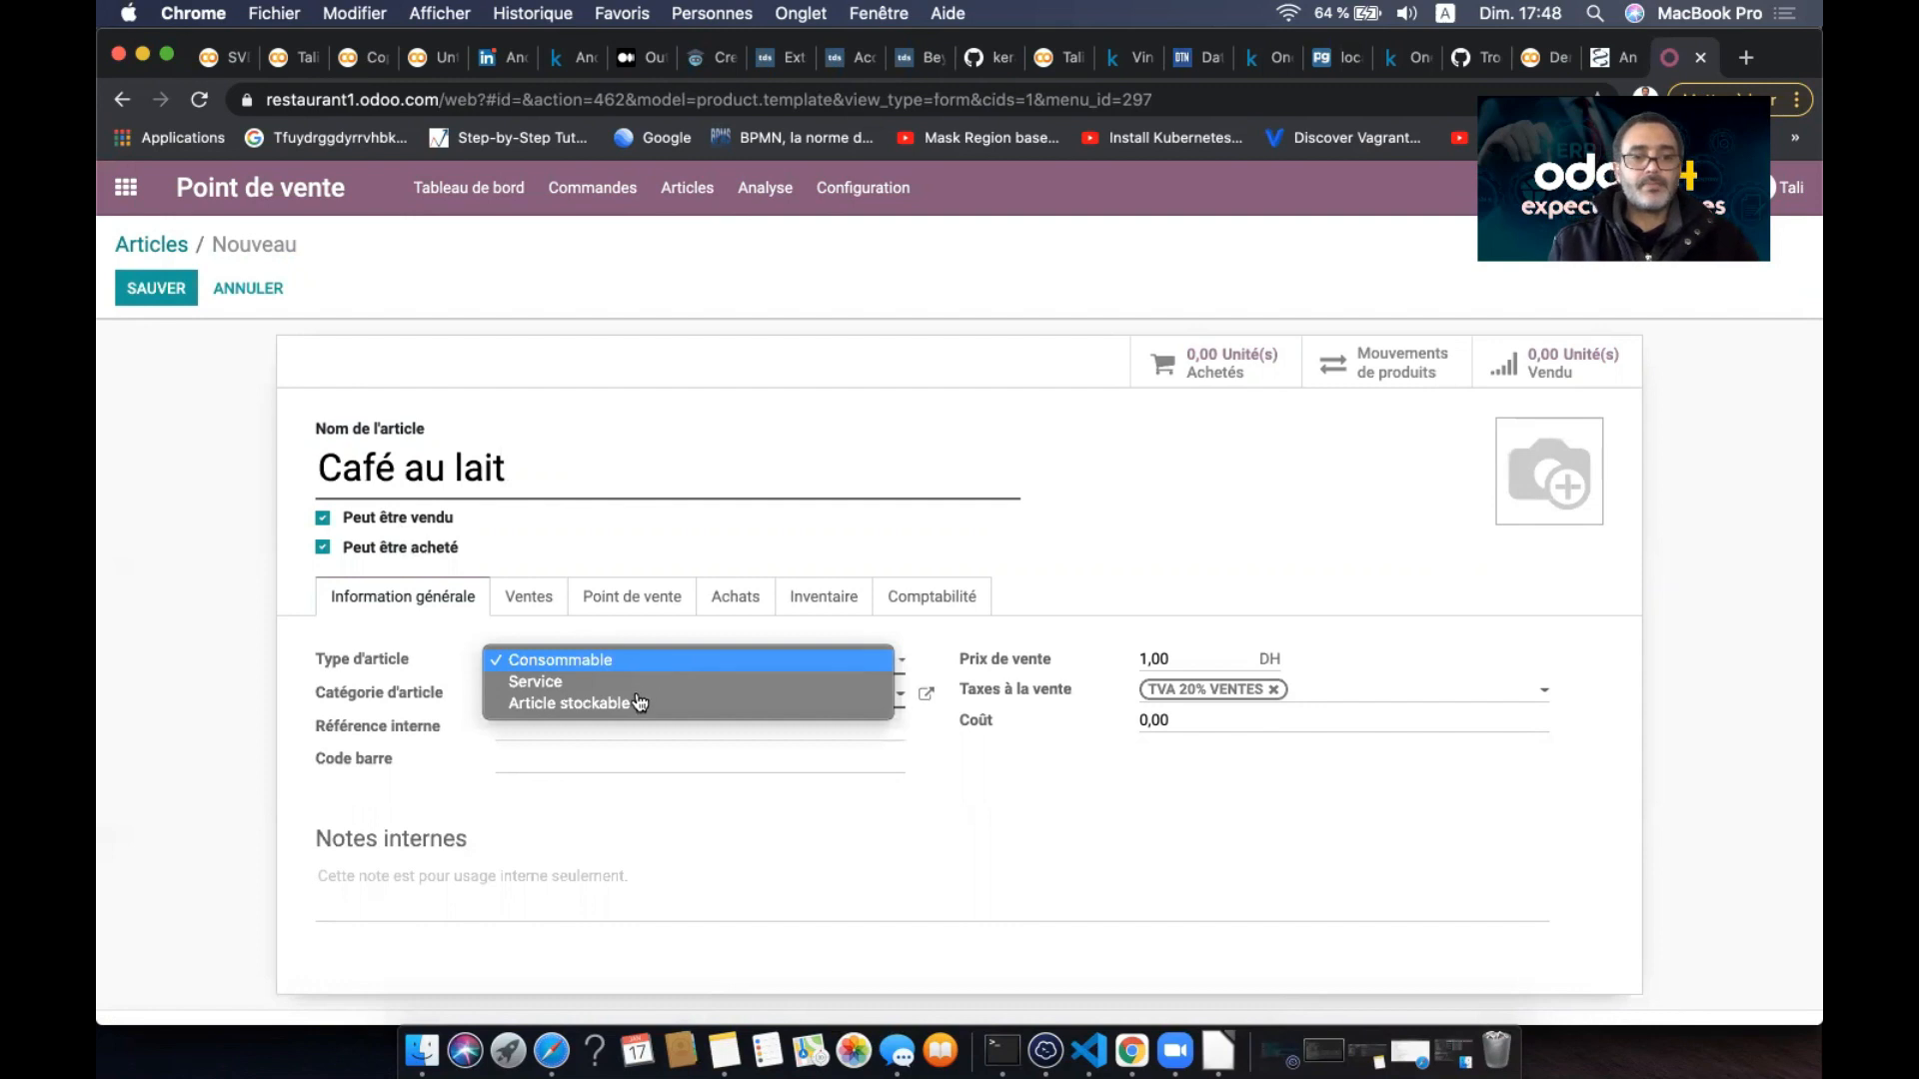
left_click(633, 703)
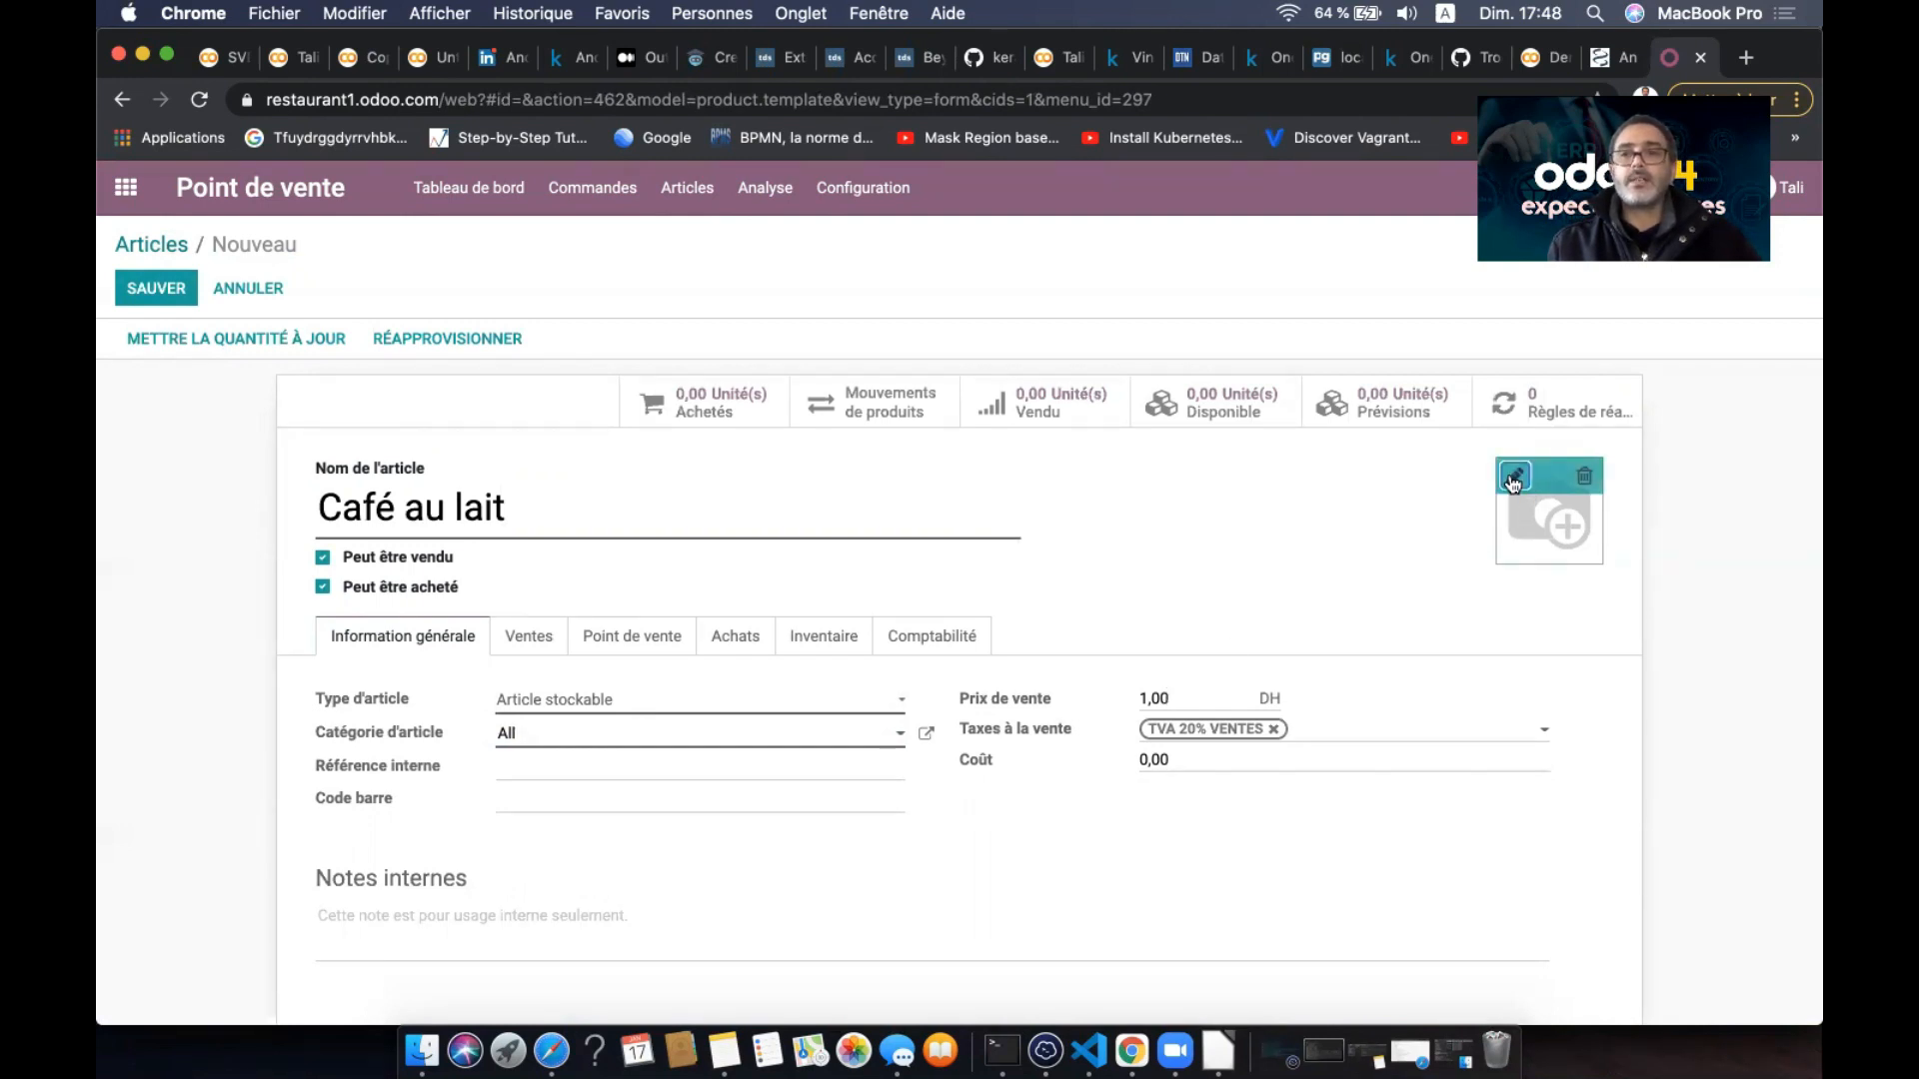
- Set the Café au lait product image to cafe au lait.jpeg from the cafe folder
left_click(1513, 480)
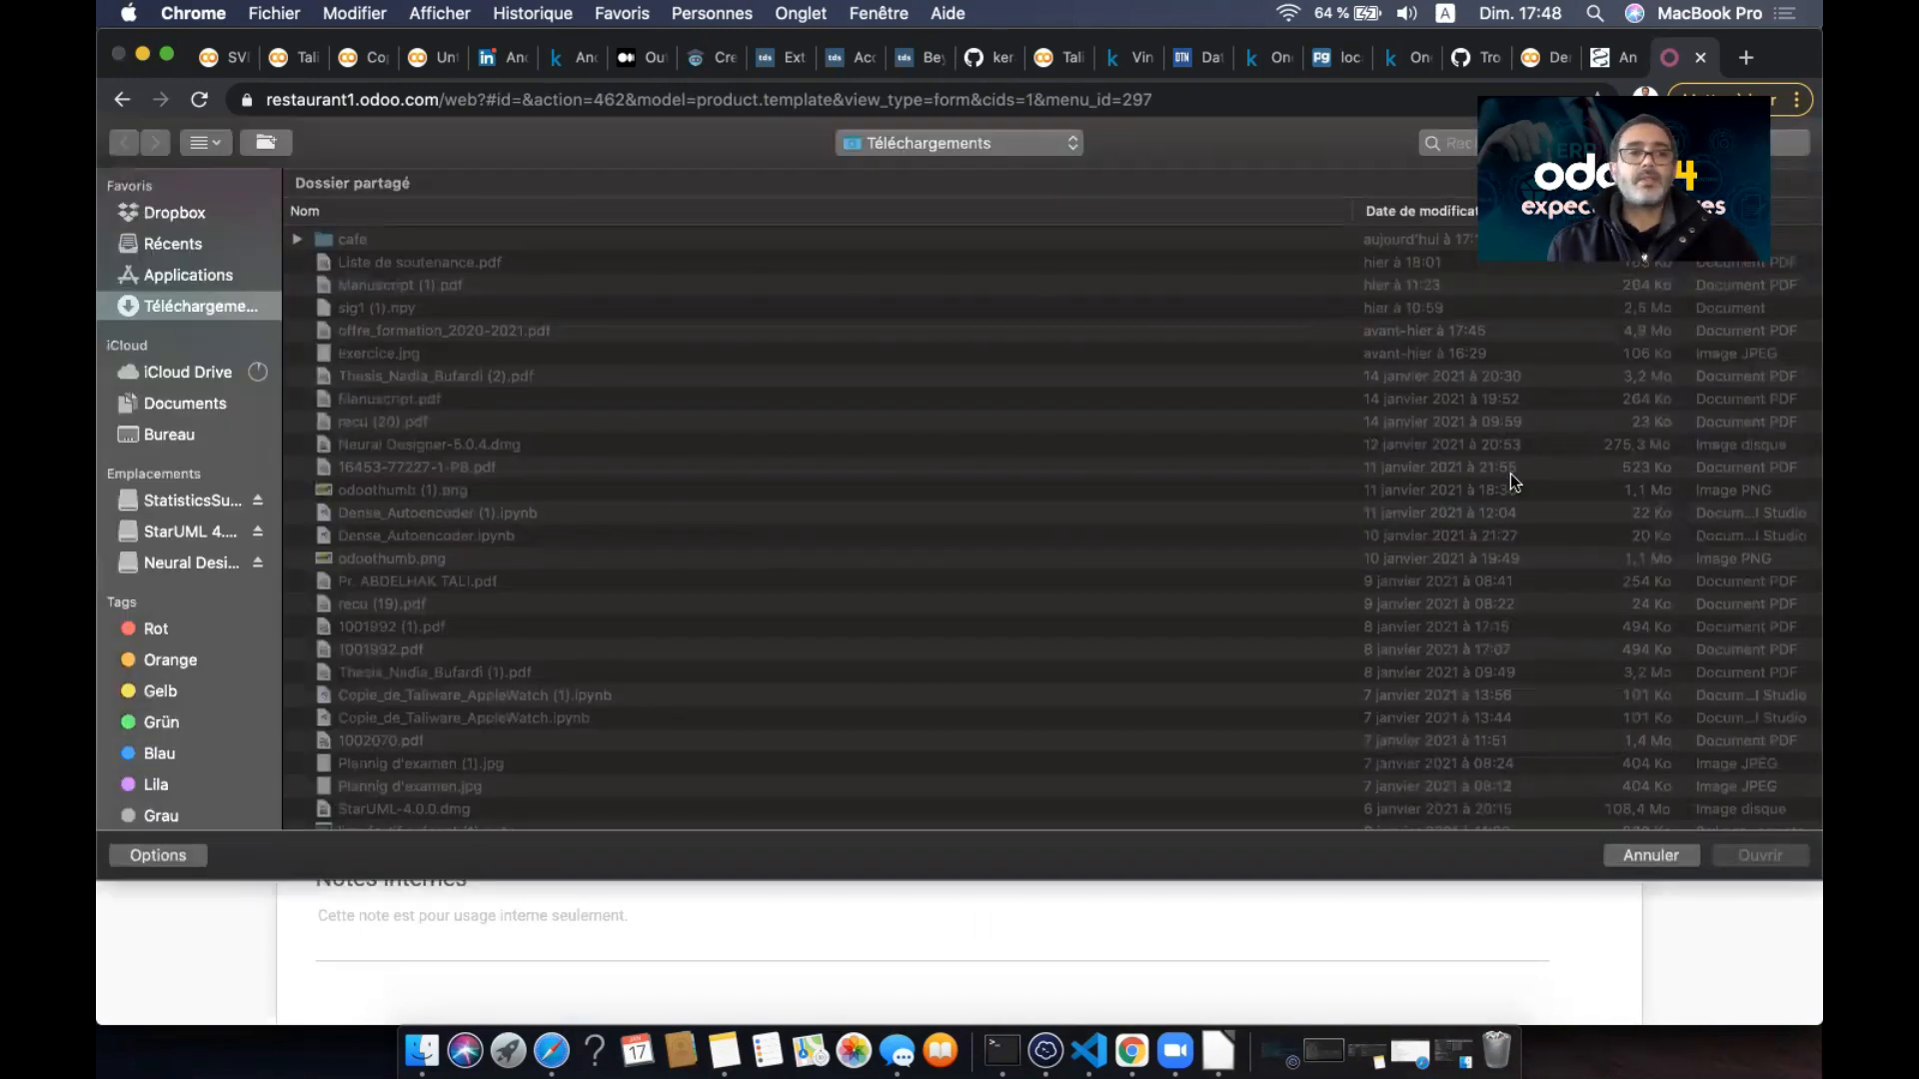
left_click(296, 239)
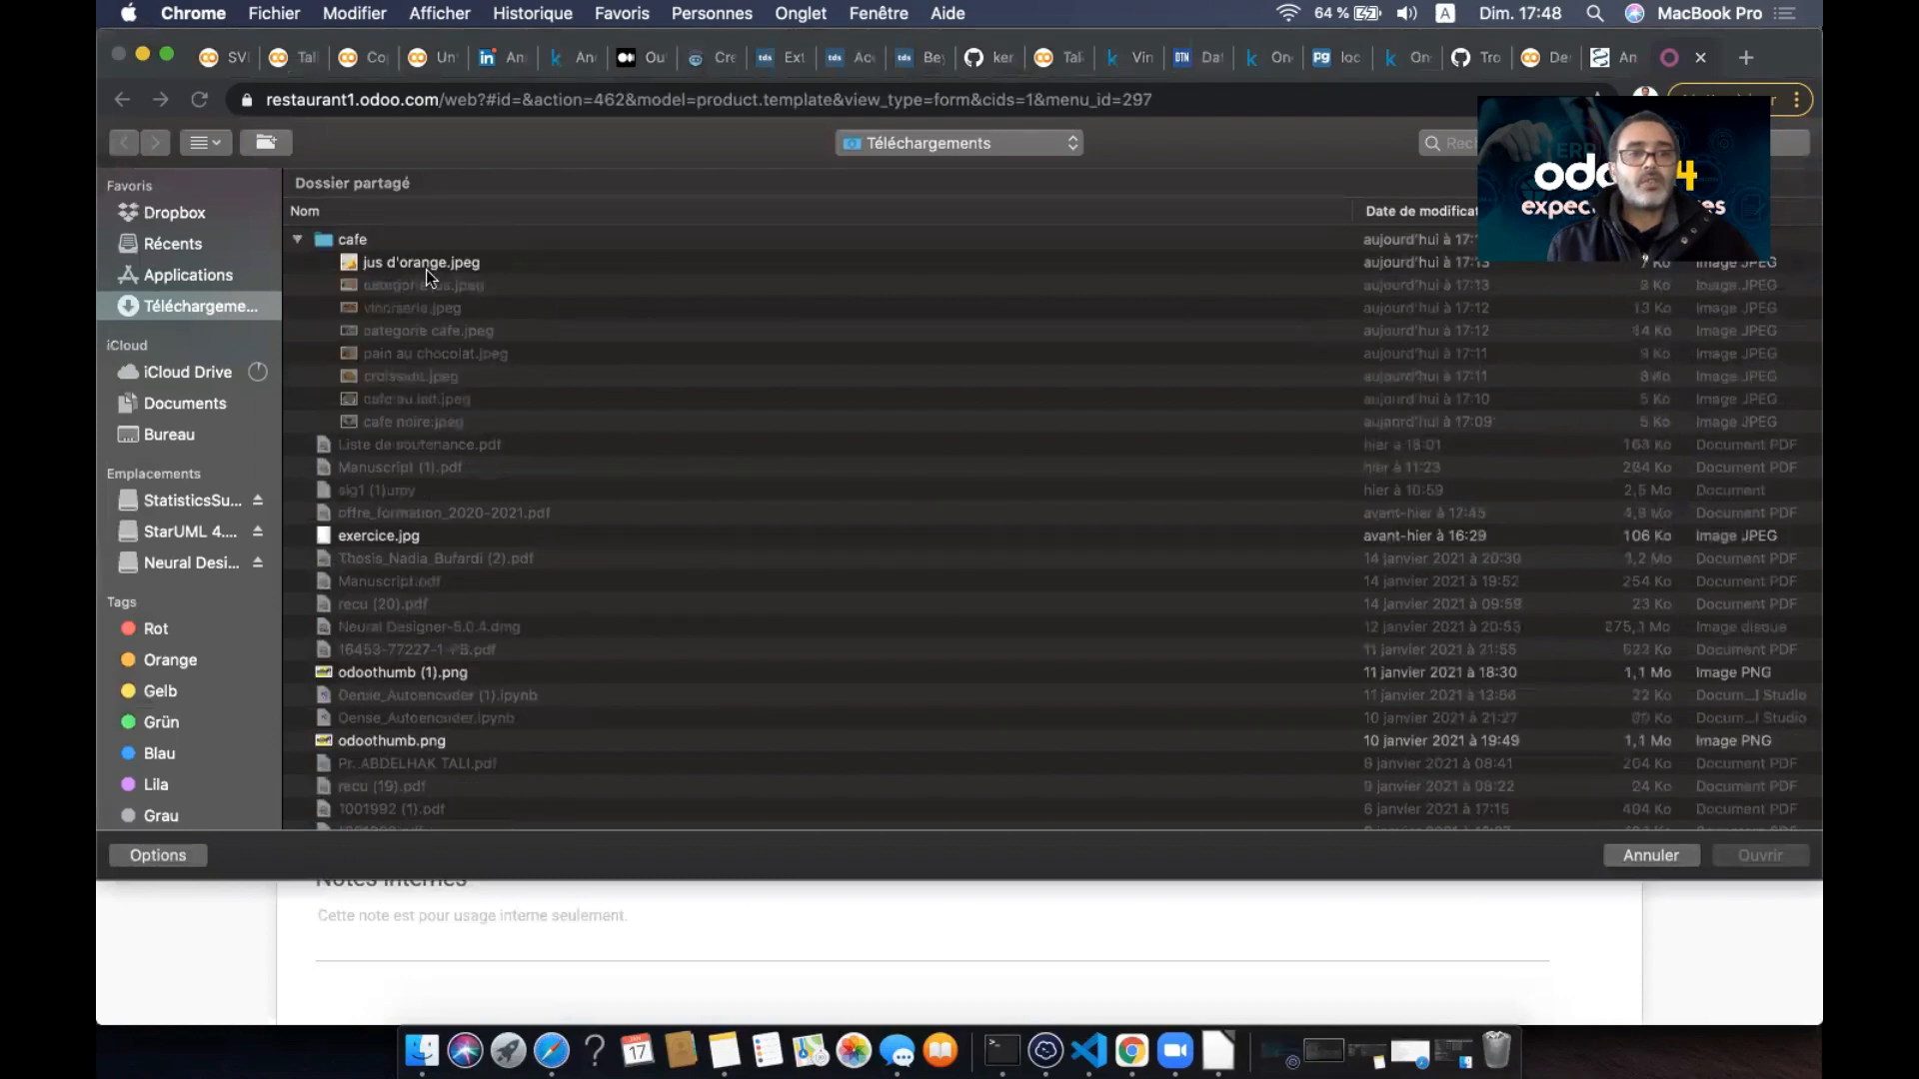
left_click(438, 398)
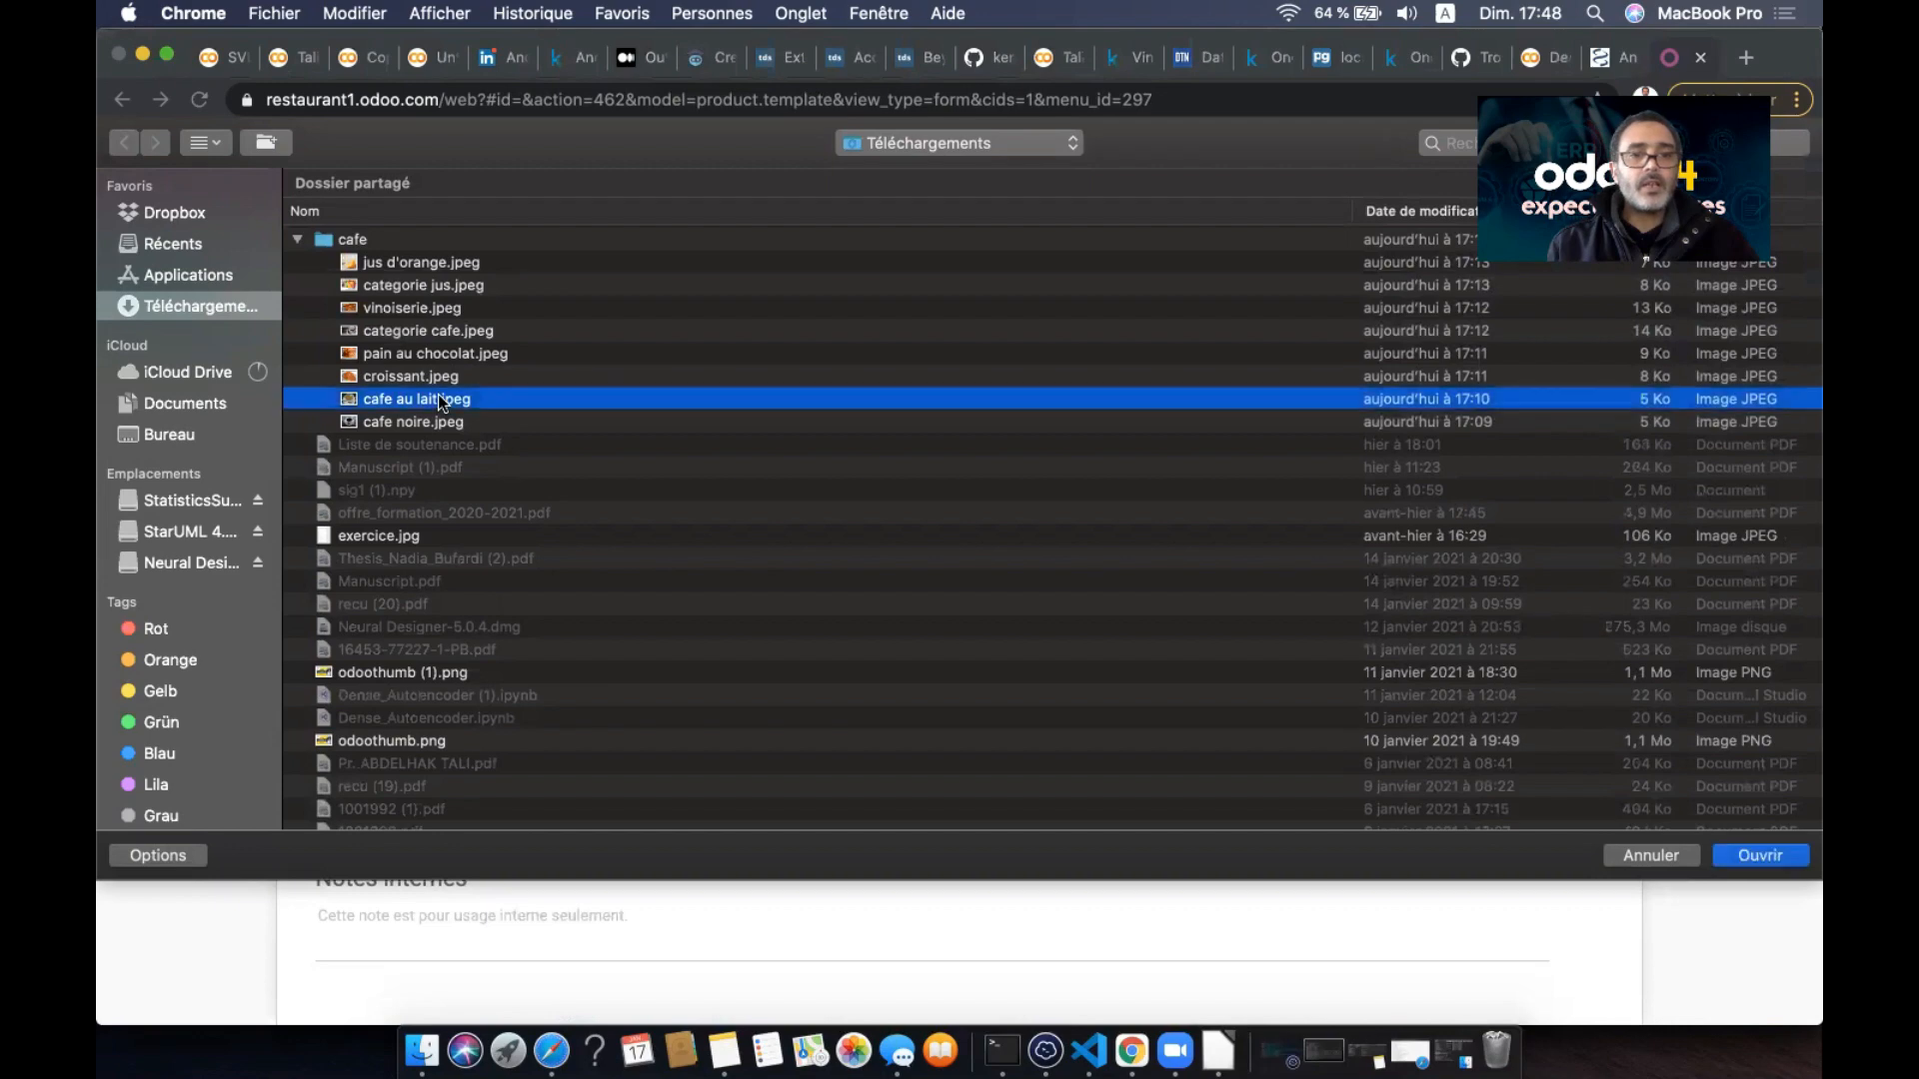
left_click(1738, 849)
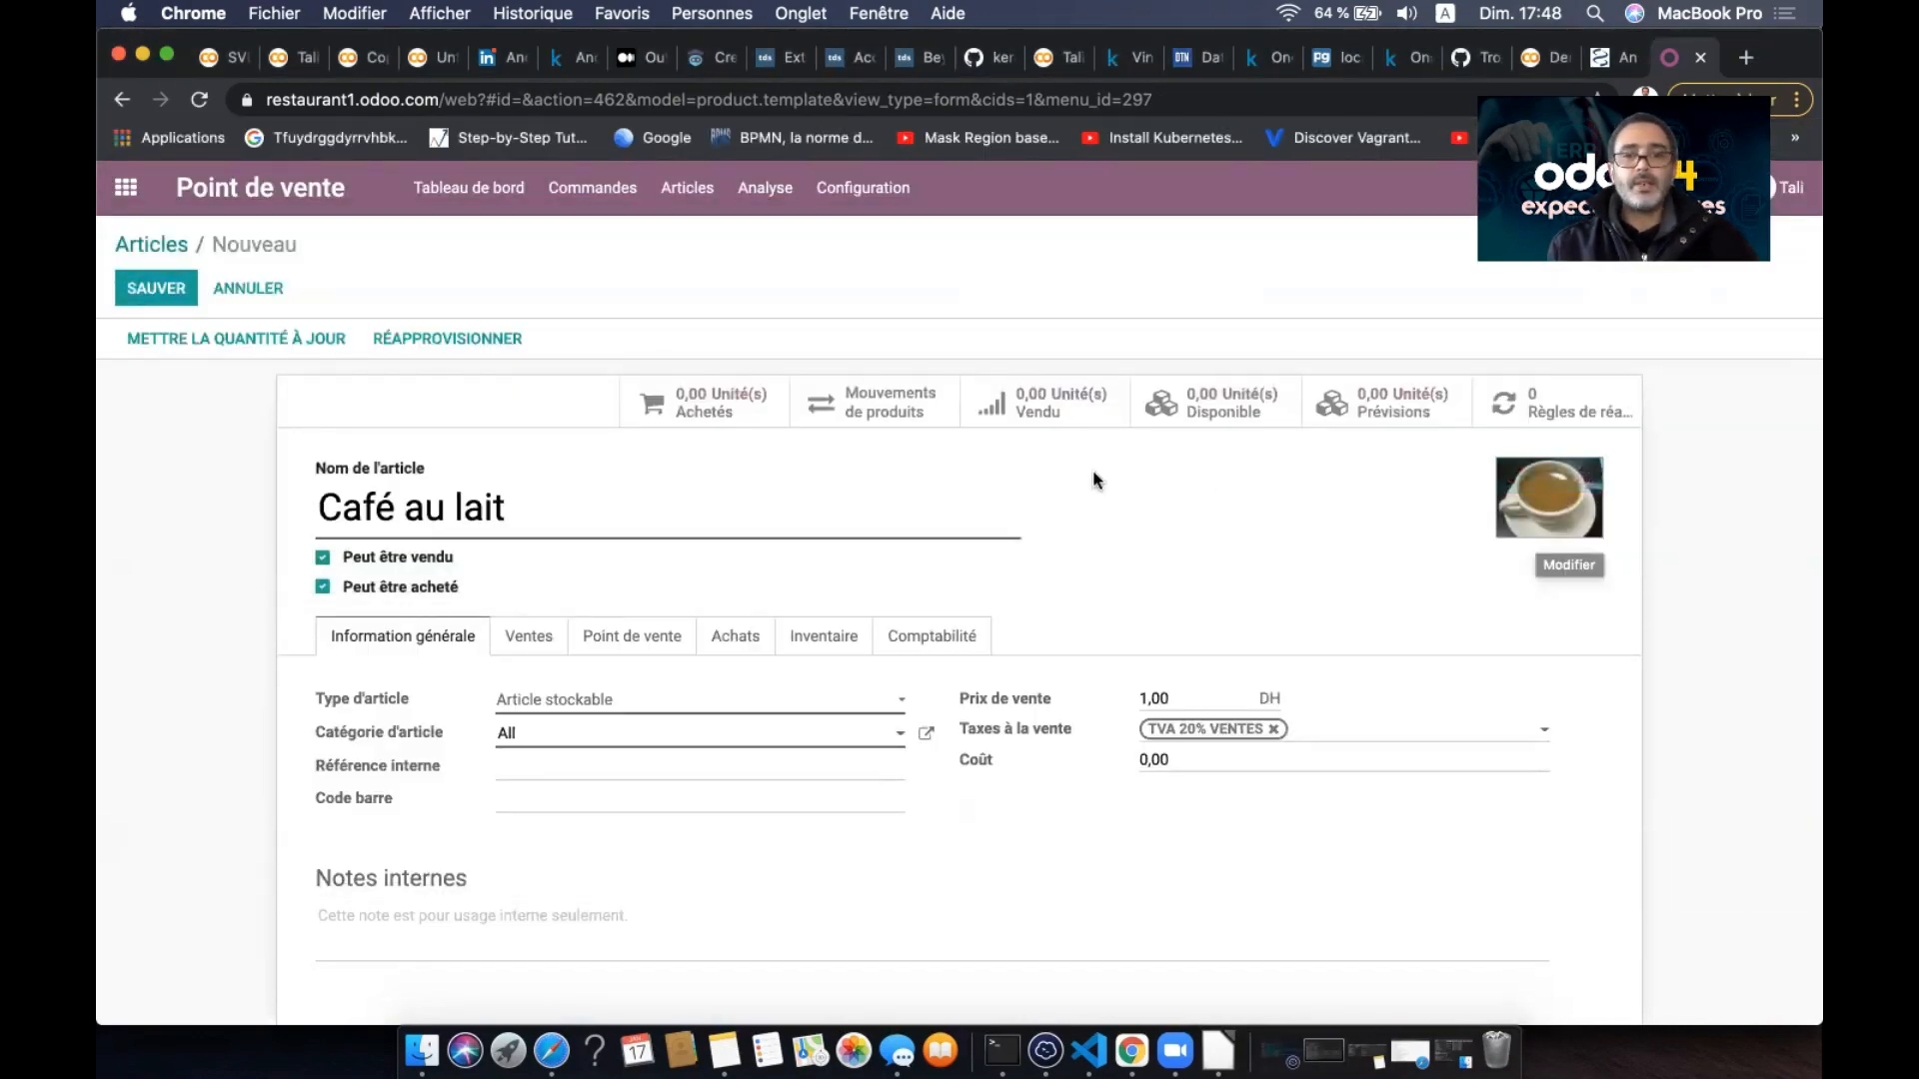
scroll(1109, 550, "down", 4)
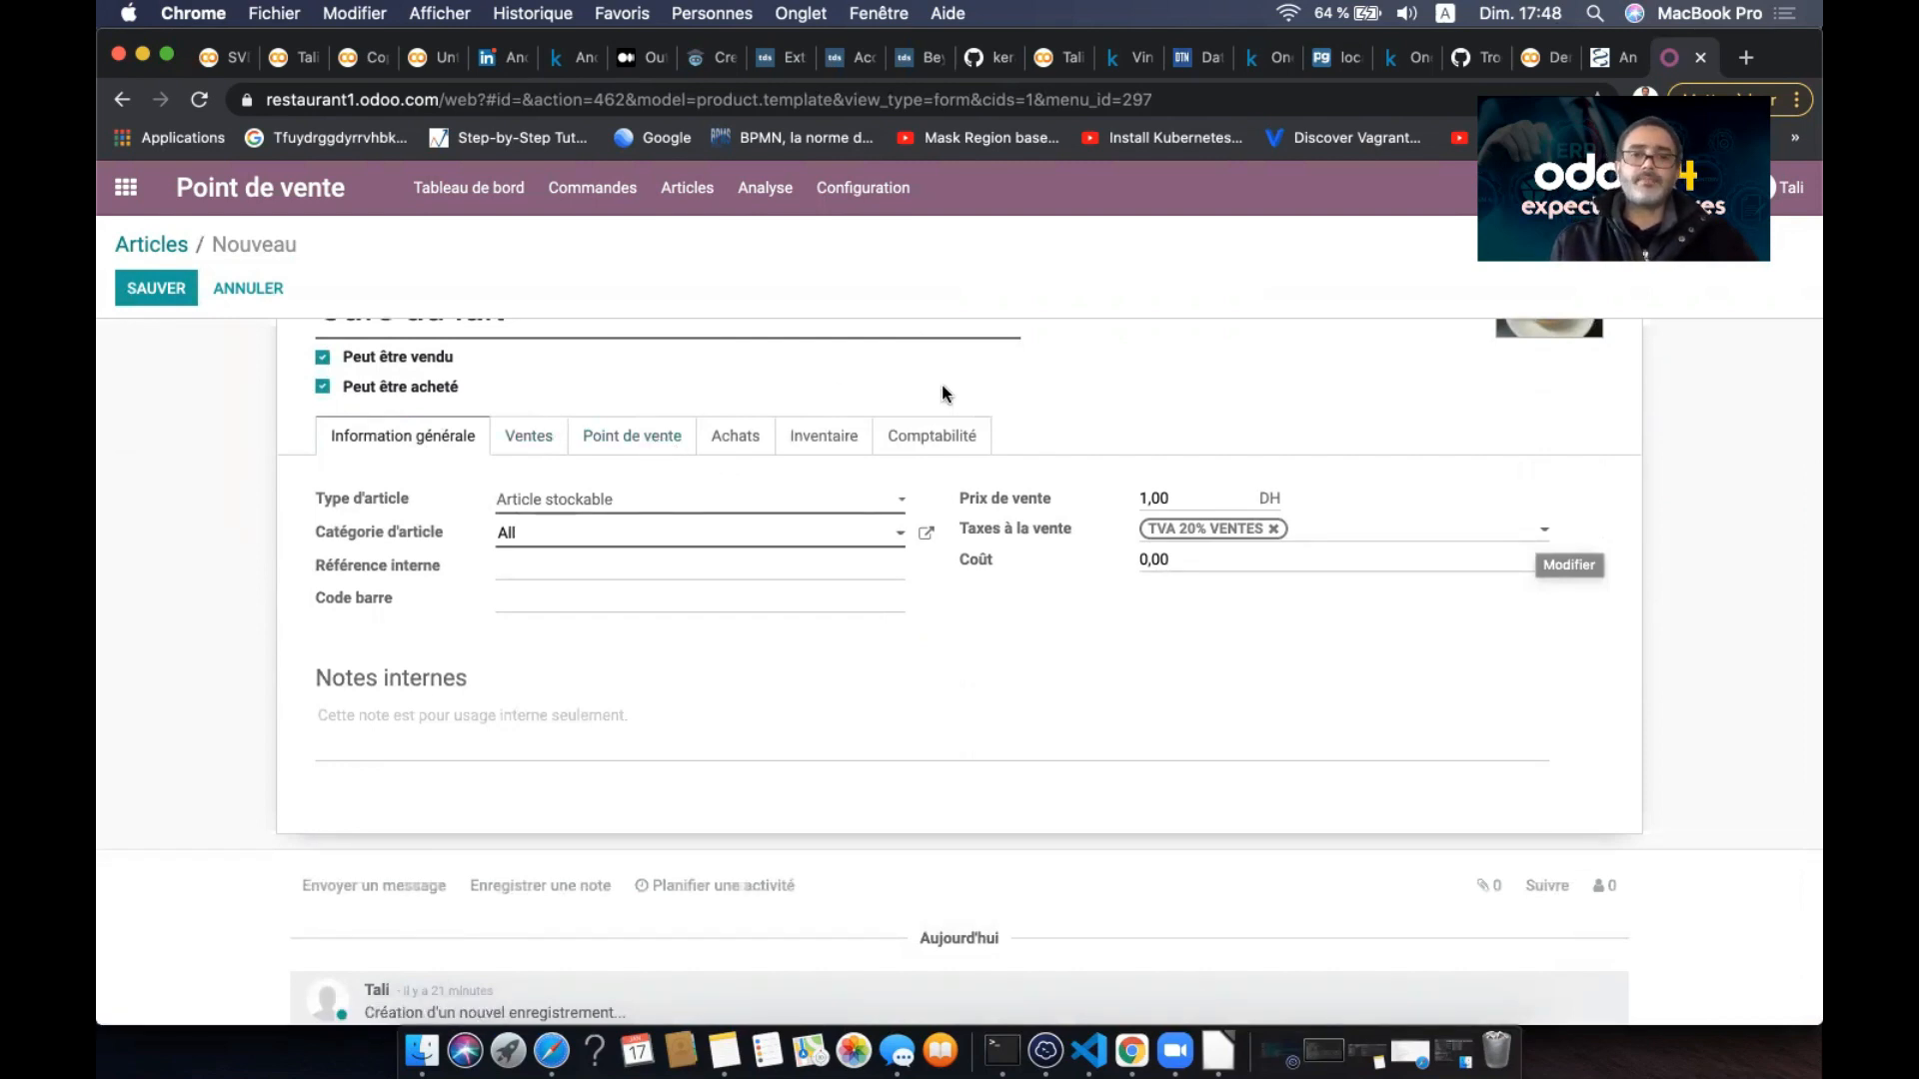
scroll(941, 390, "up", 1)
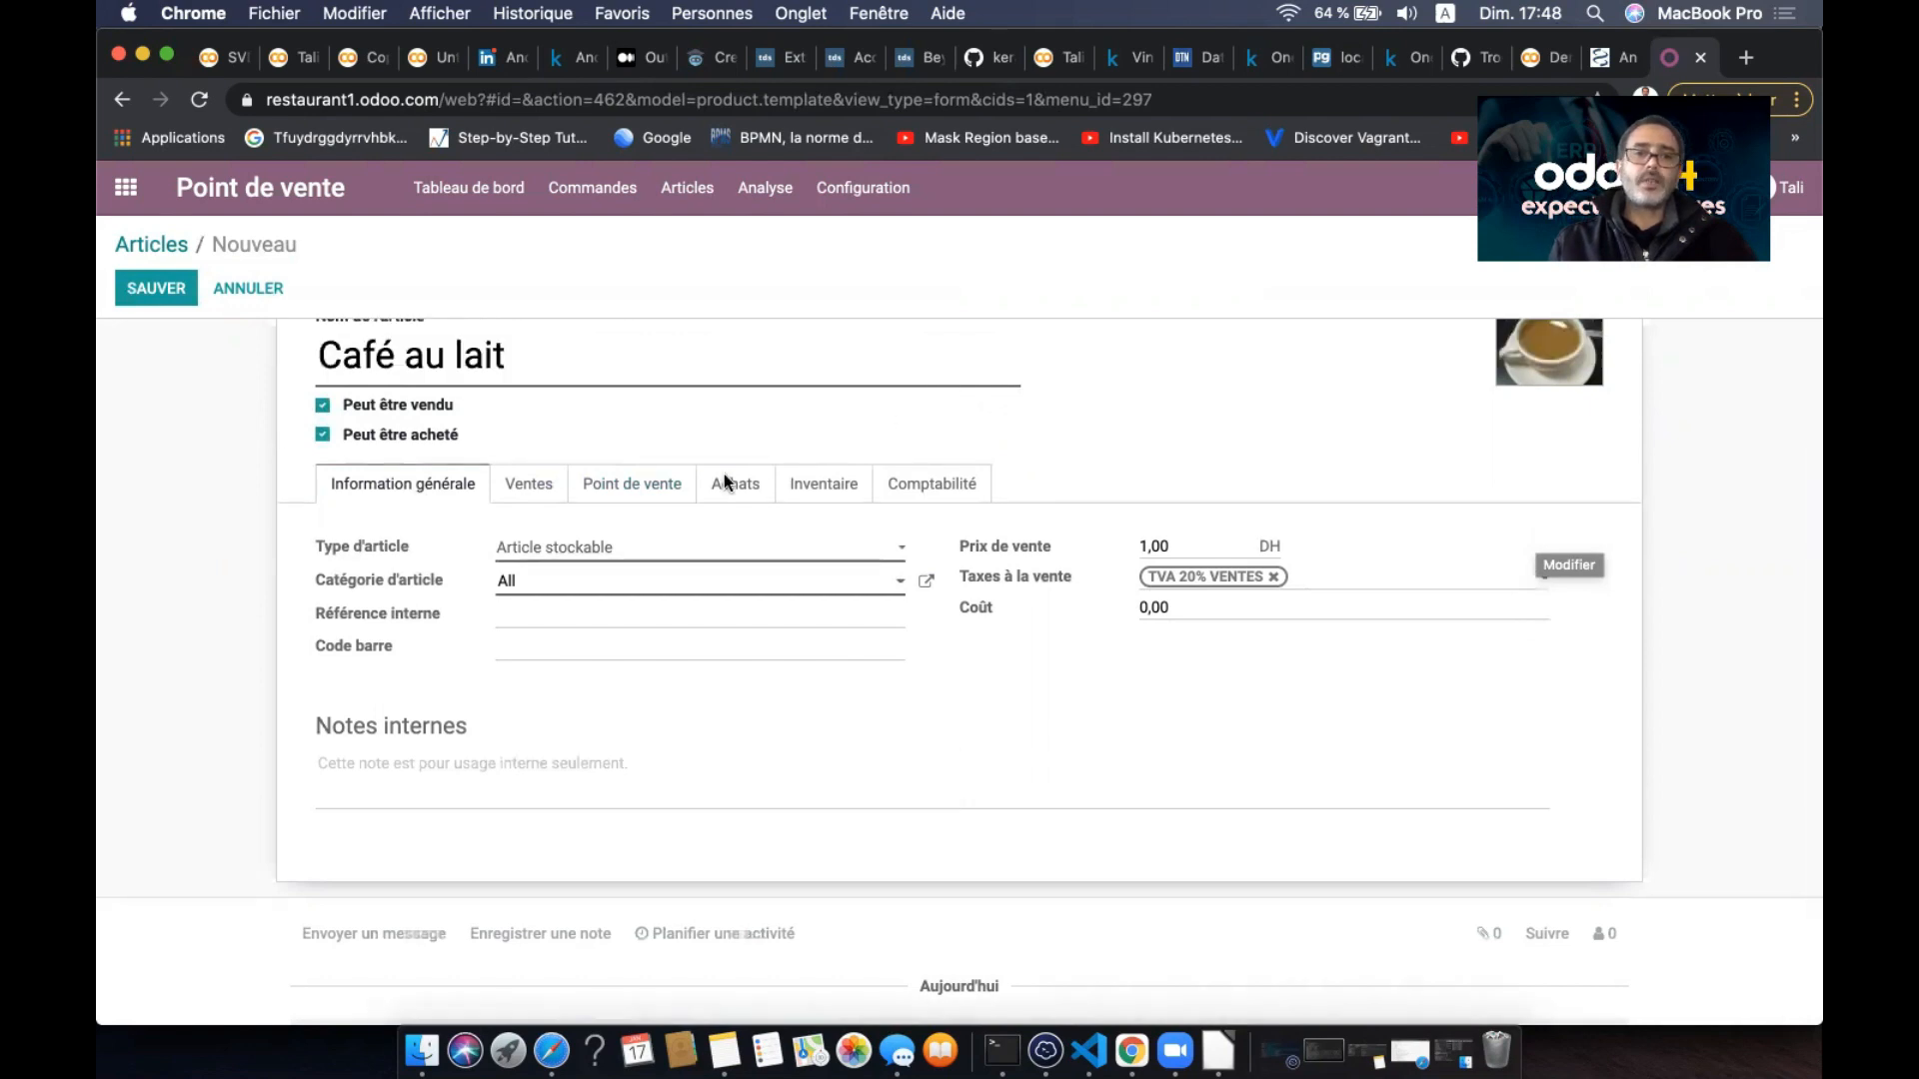
- Set Café au lait's sale price to 1 and its point-of-sale category to Café
double_click(1155, 546)
type("1")
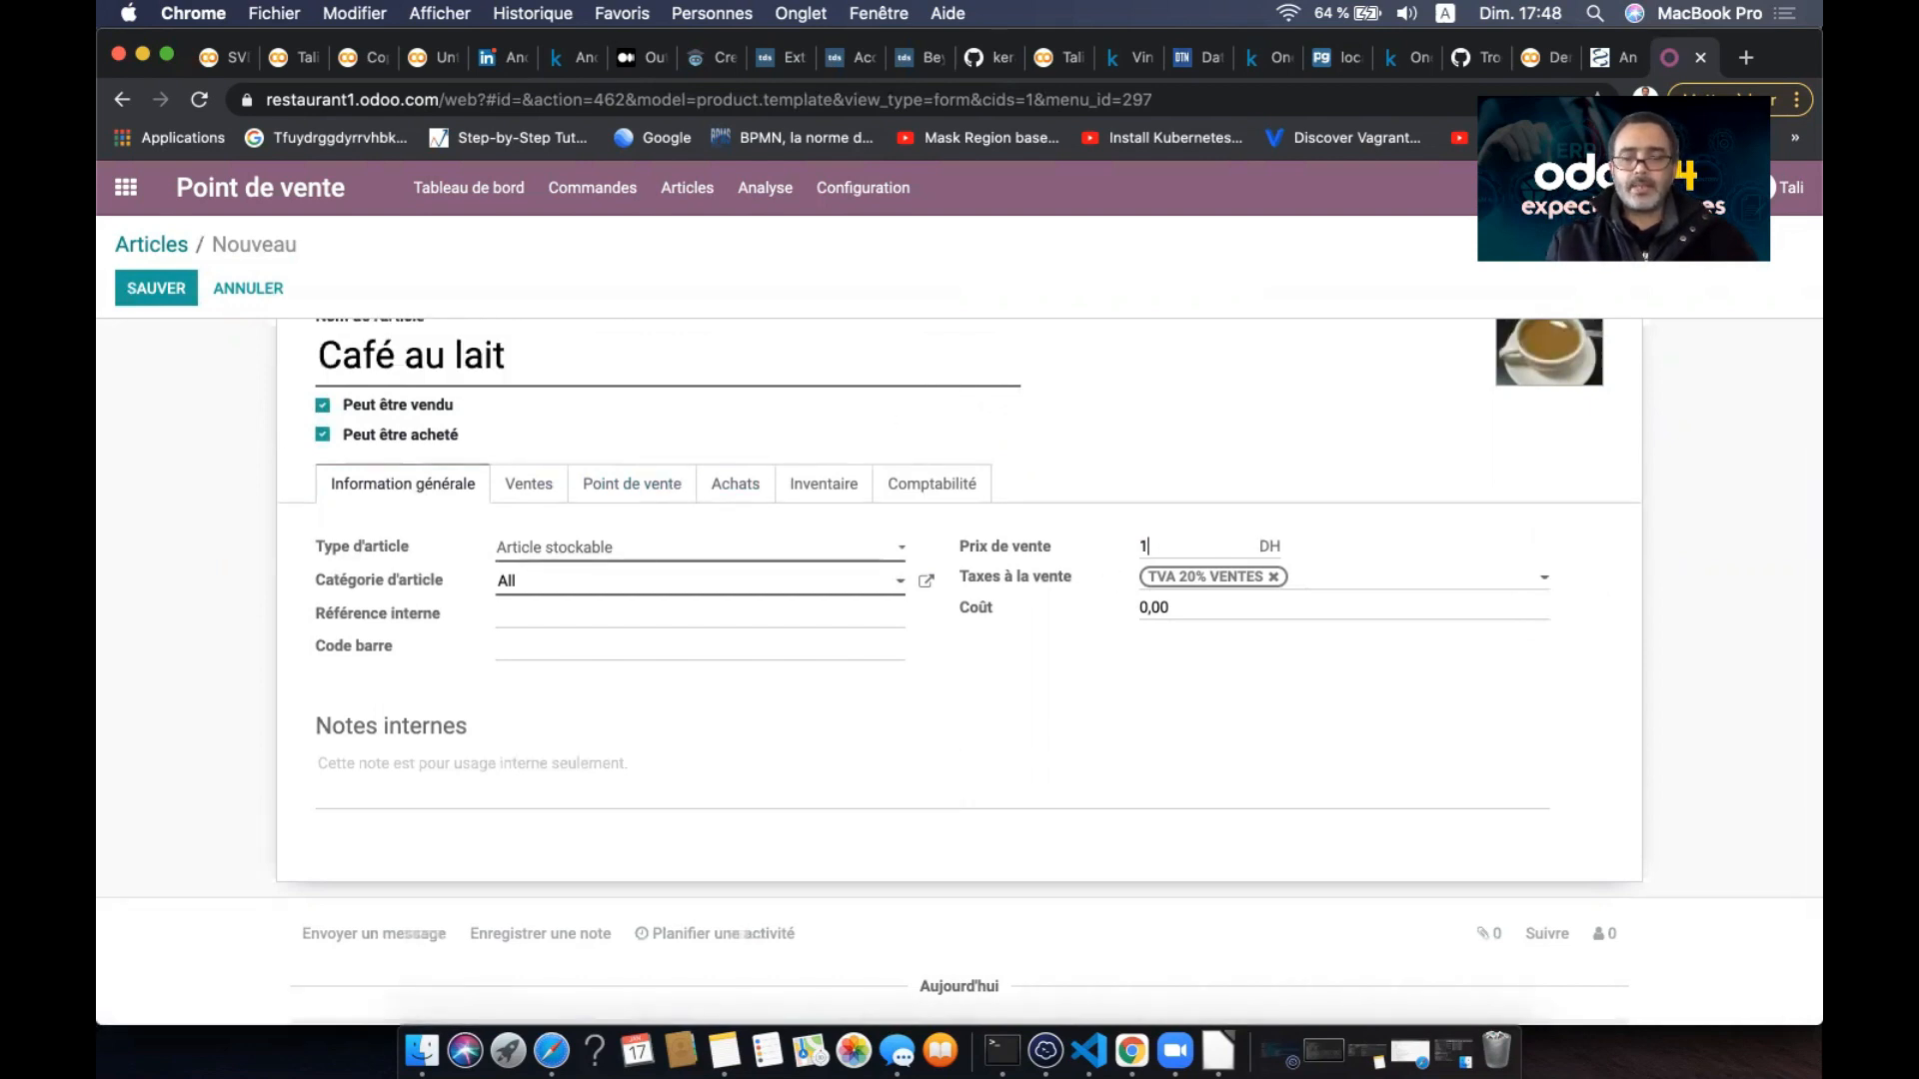
left_click(648, 485)
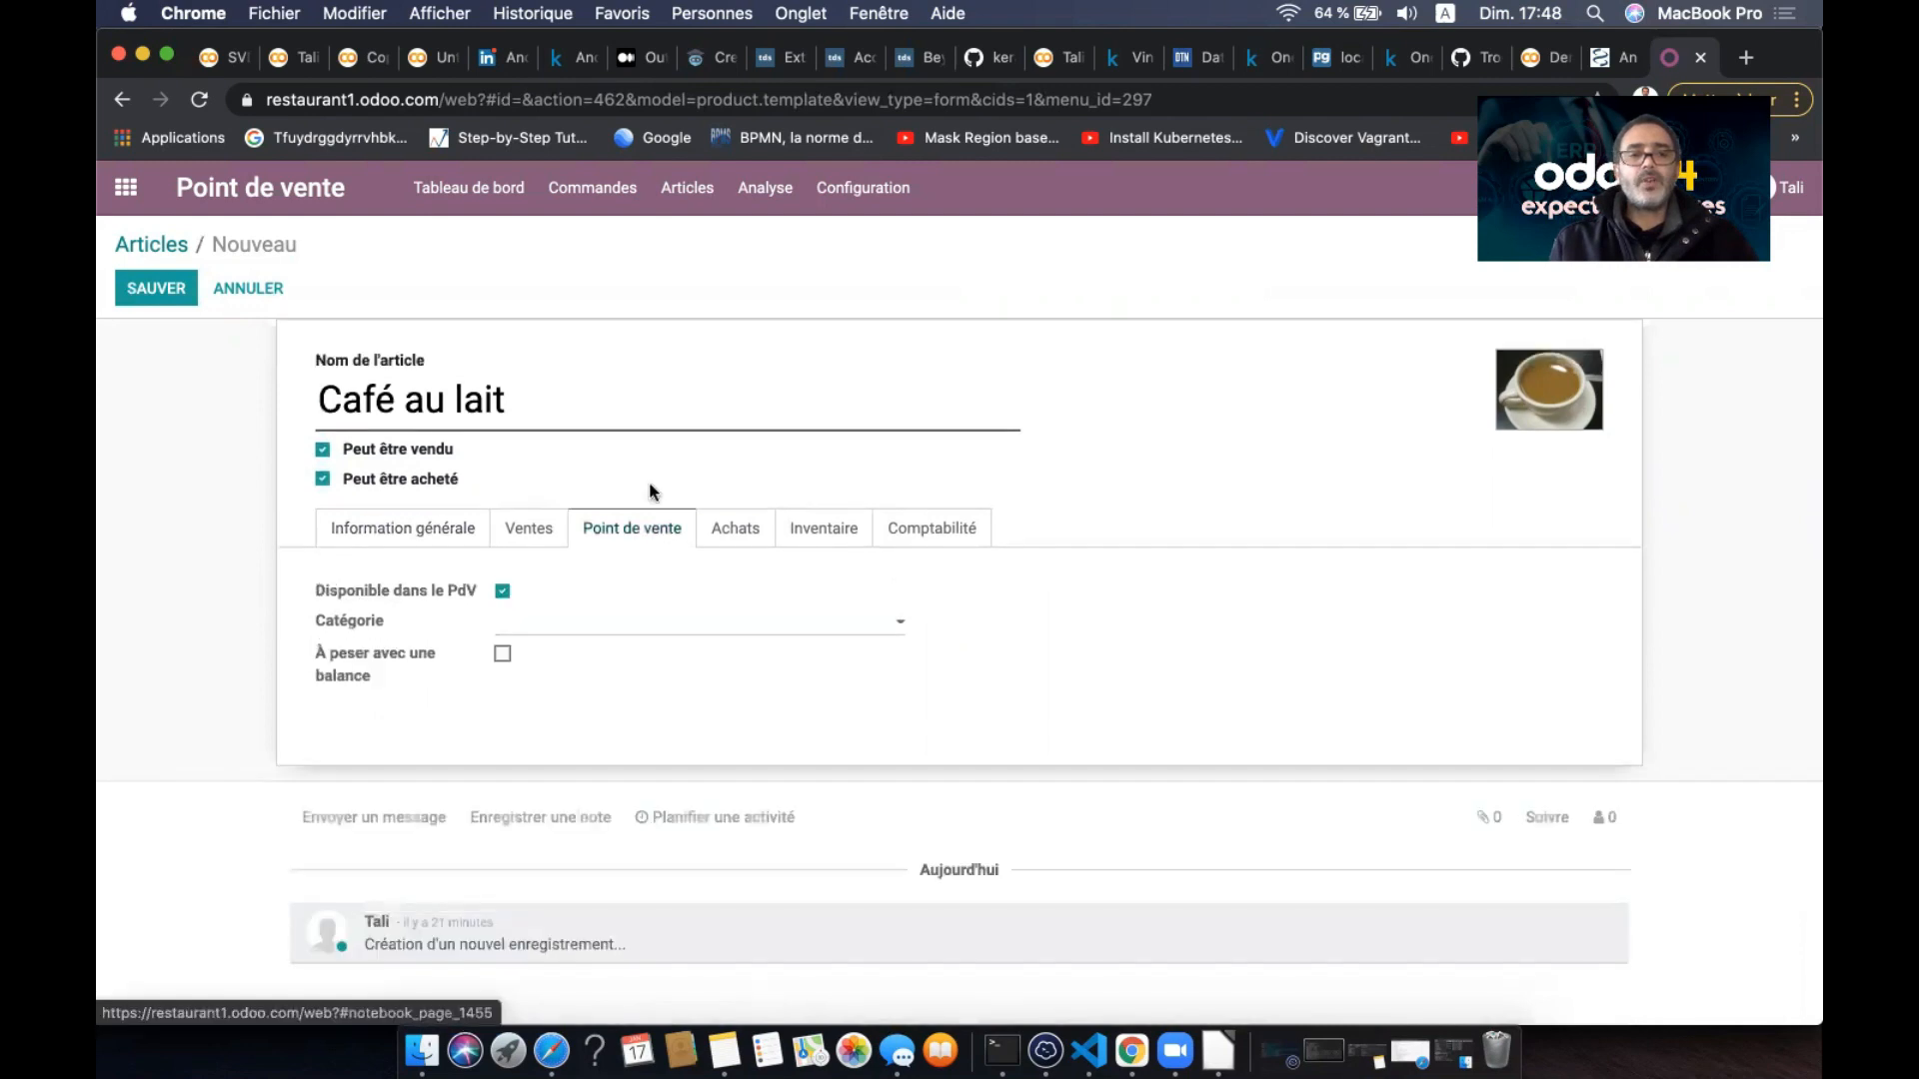
left_click(580, 628)
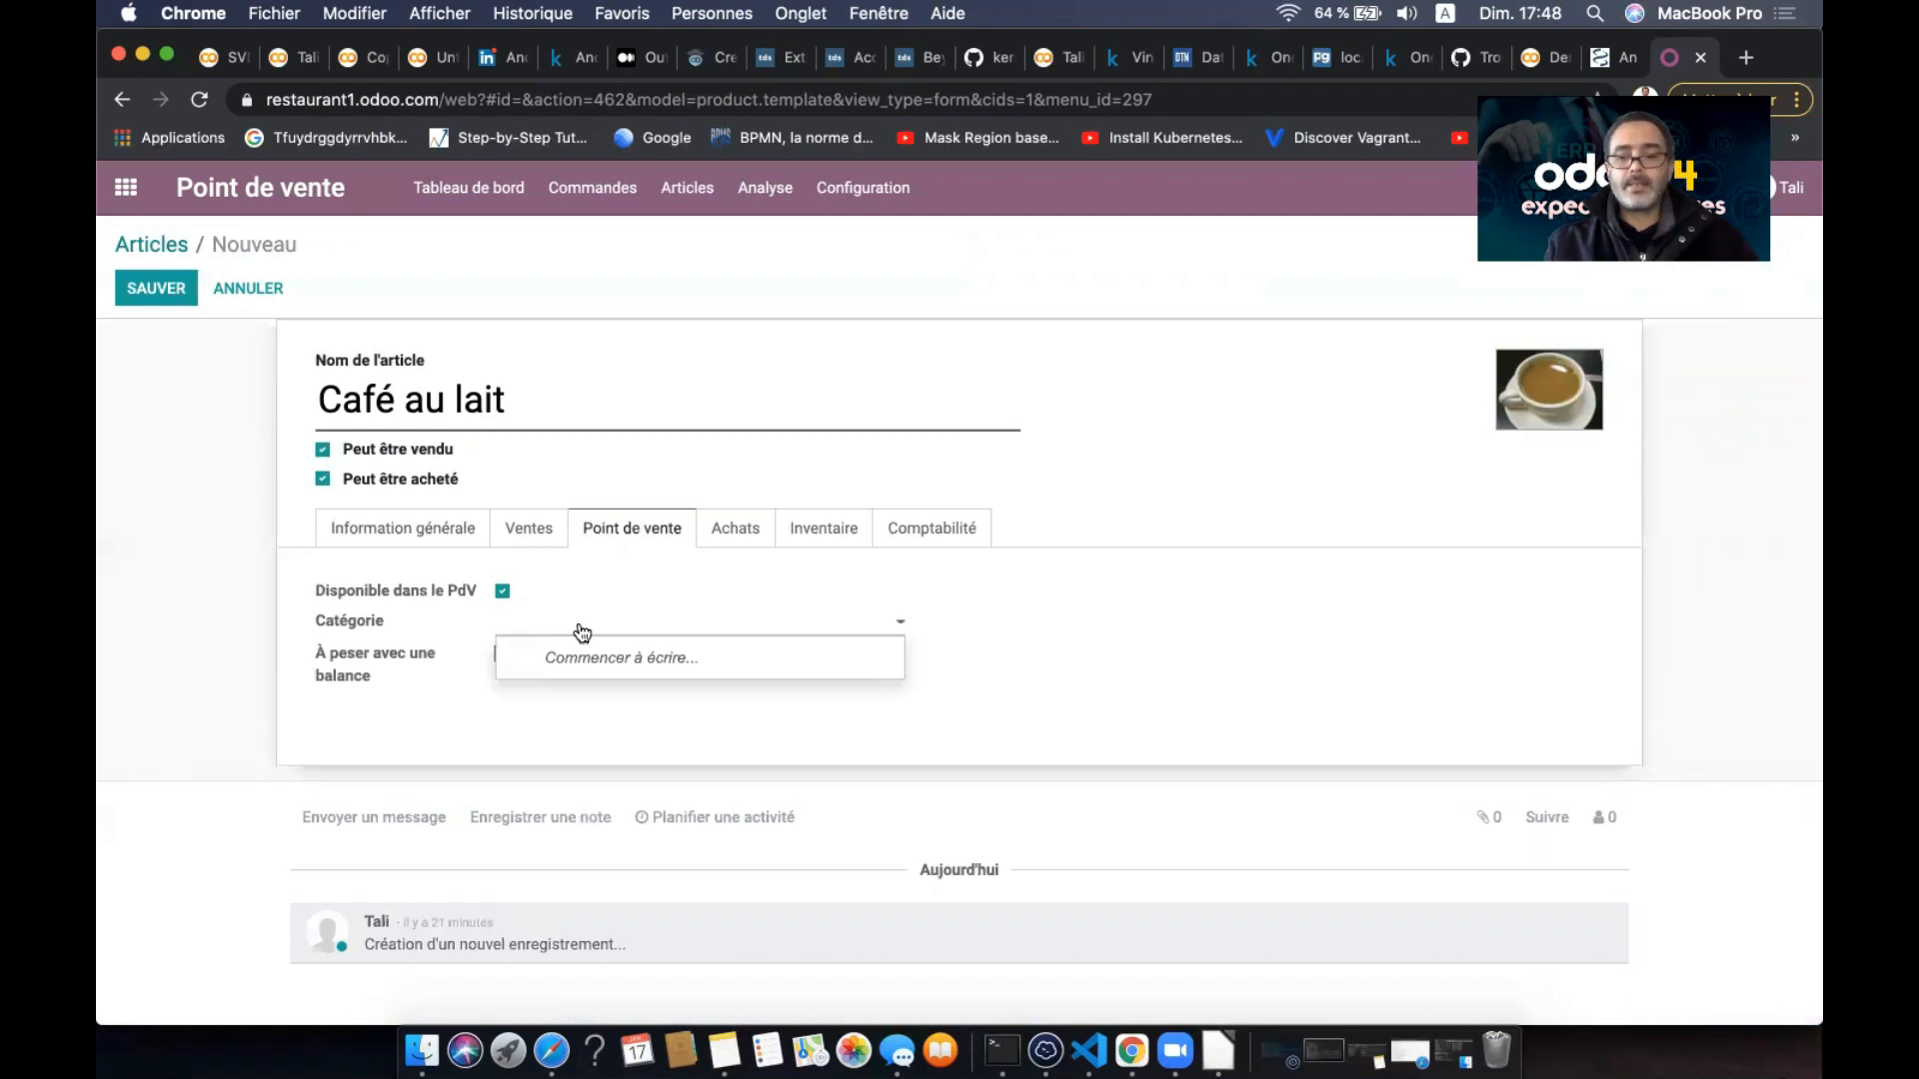
type("CA")
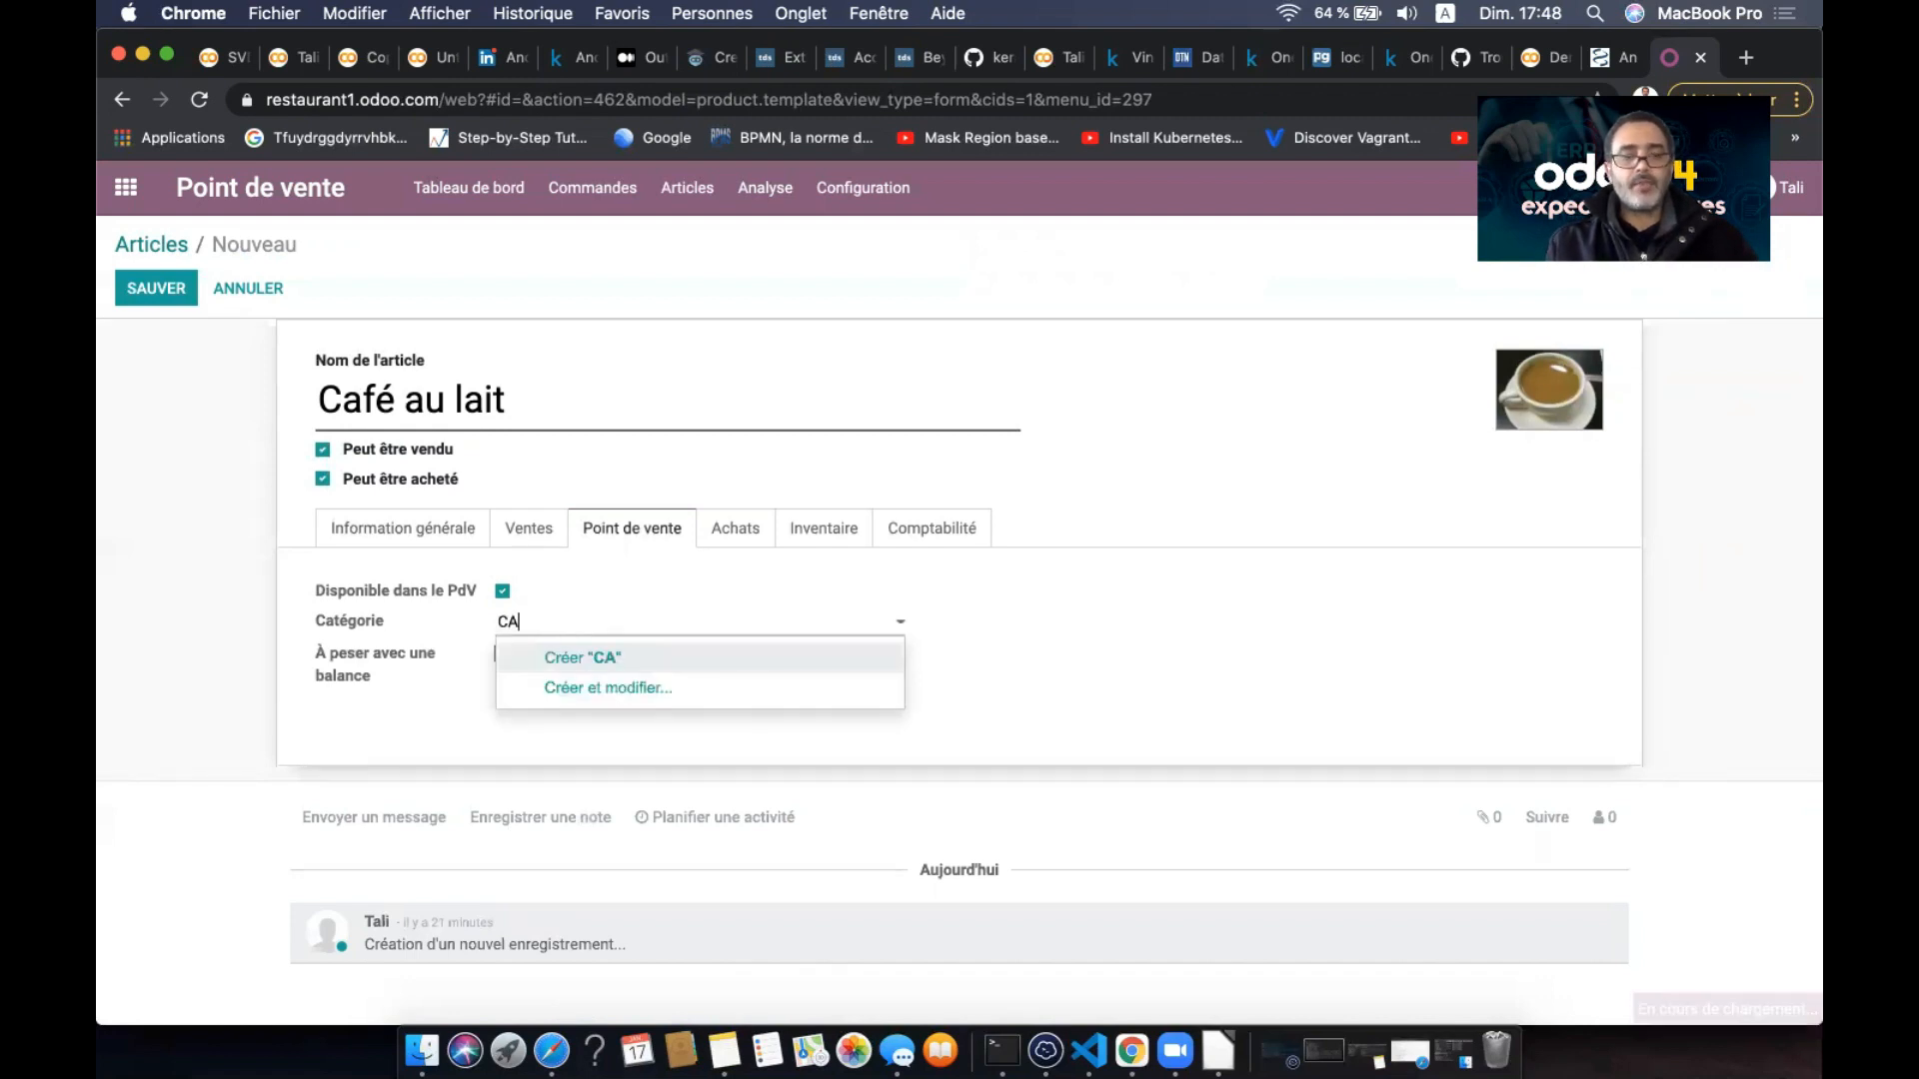
type("afé")
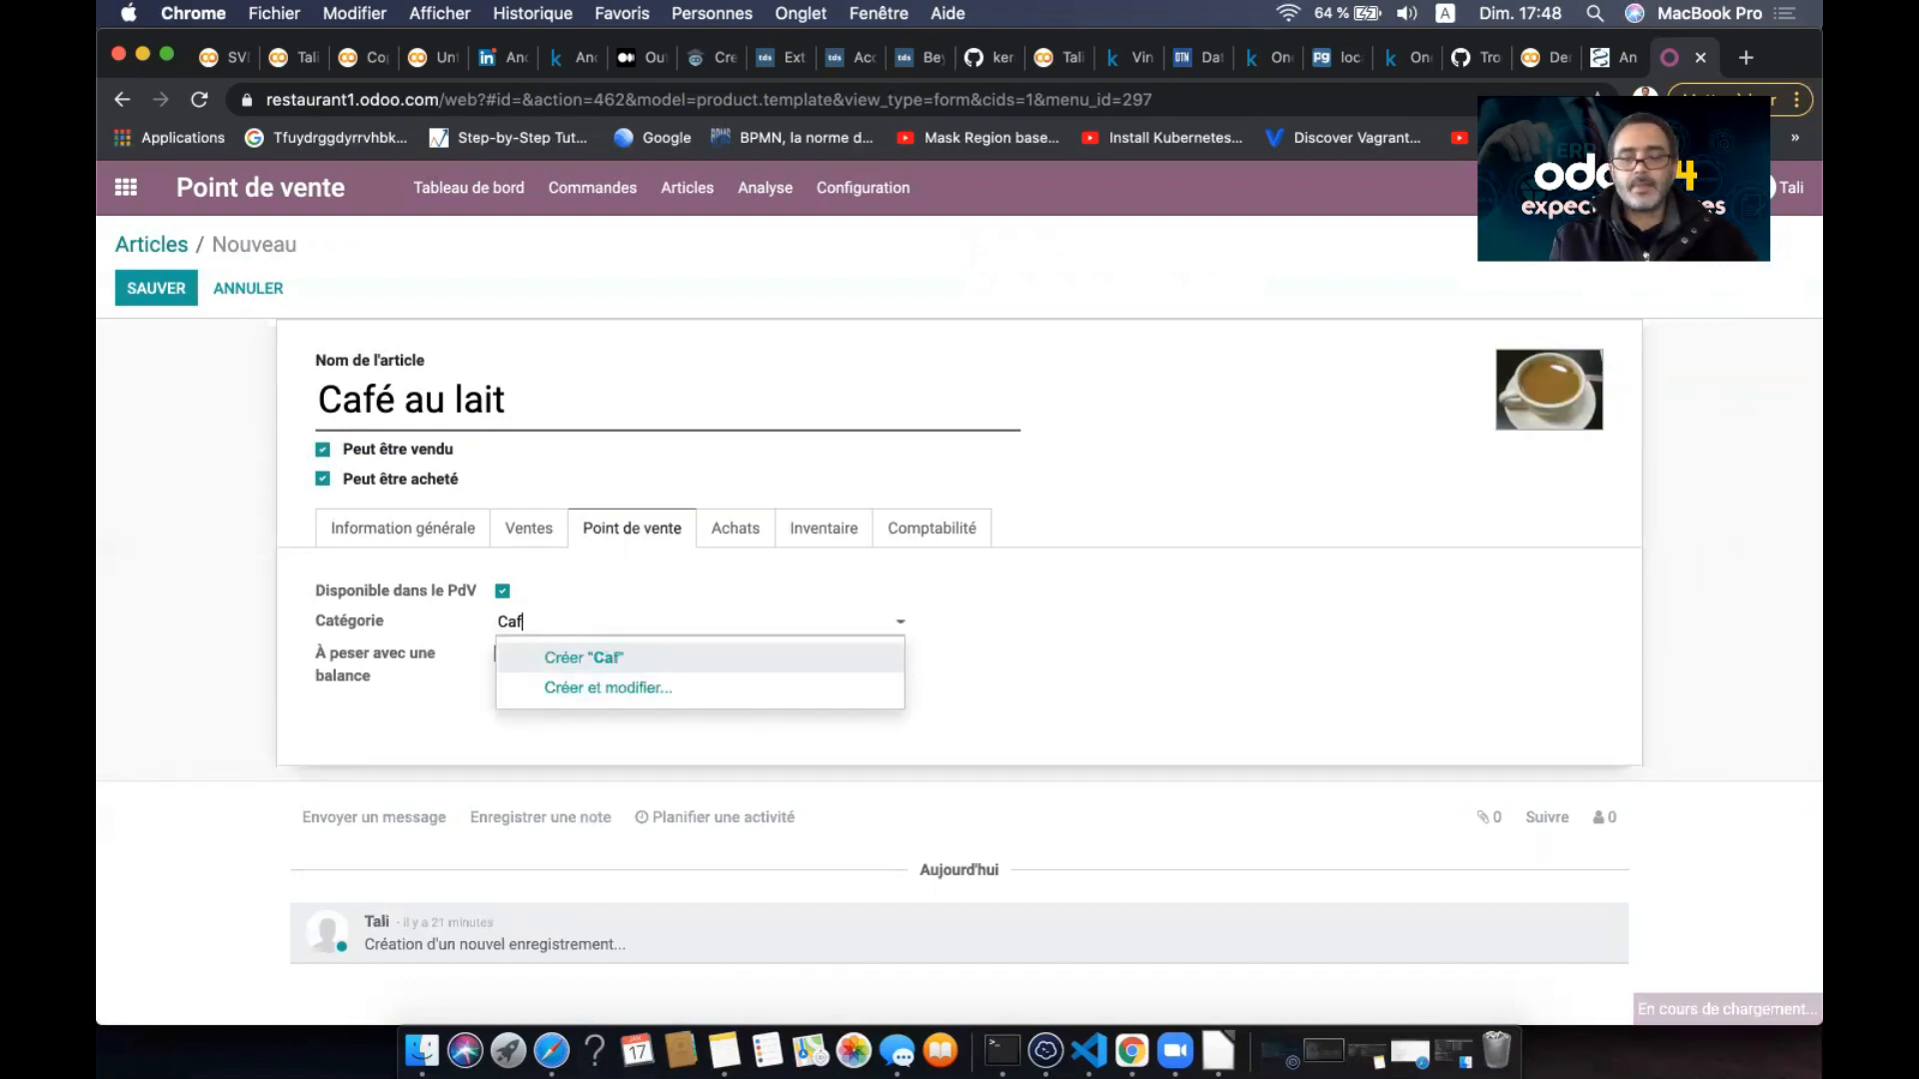
left_click(655, 660)
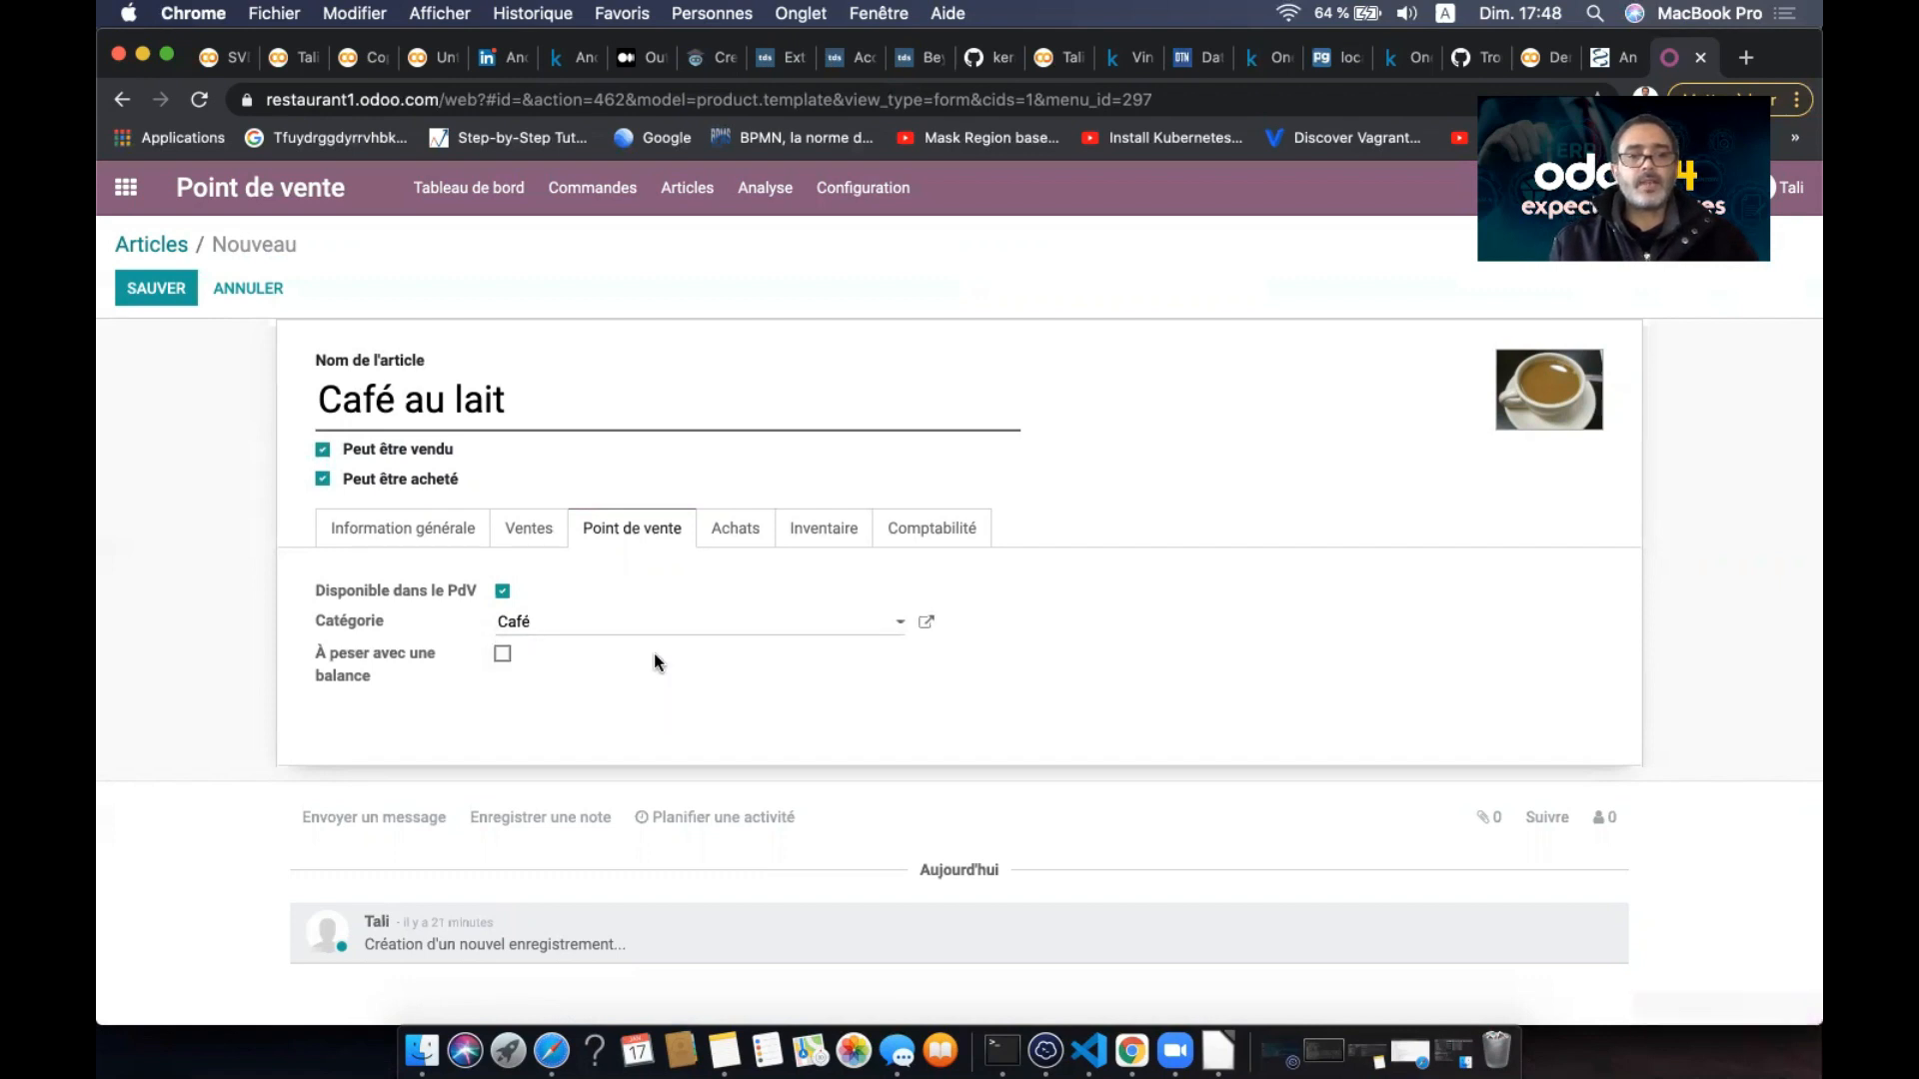
left_click(927, 622)
- Give the Café category the categorie cafe.jpeg image and save it
mouse_move(1416, 300)
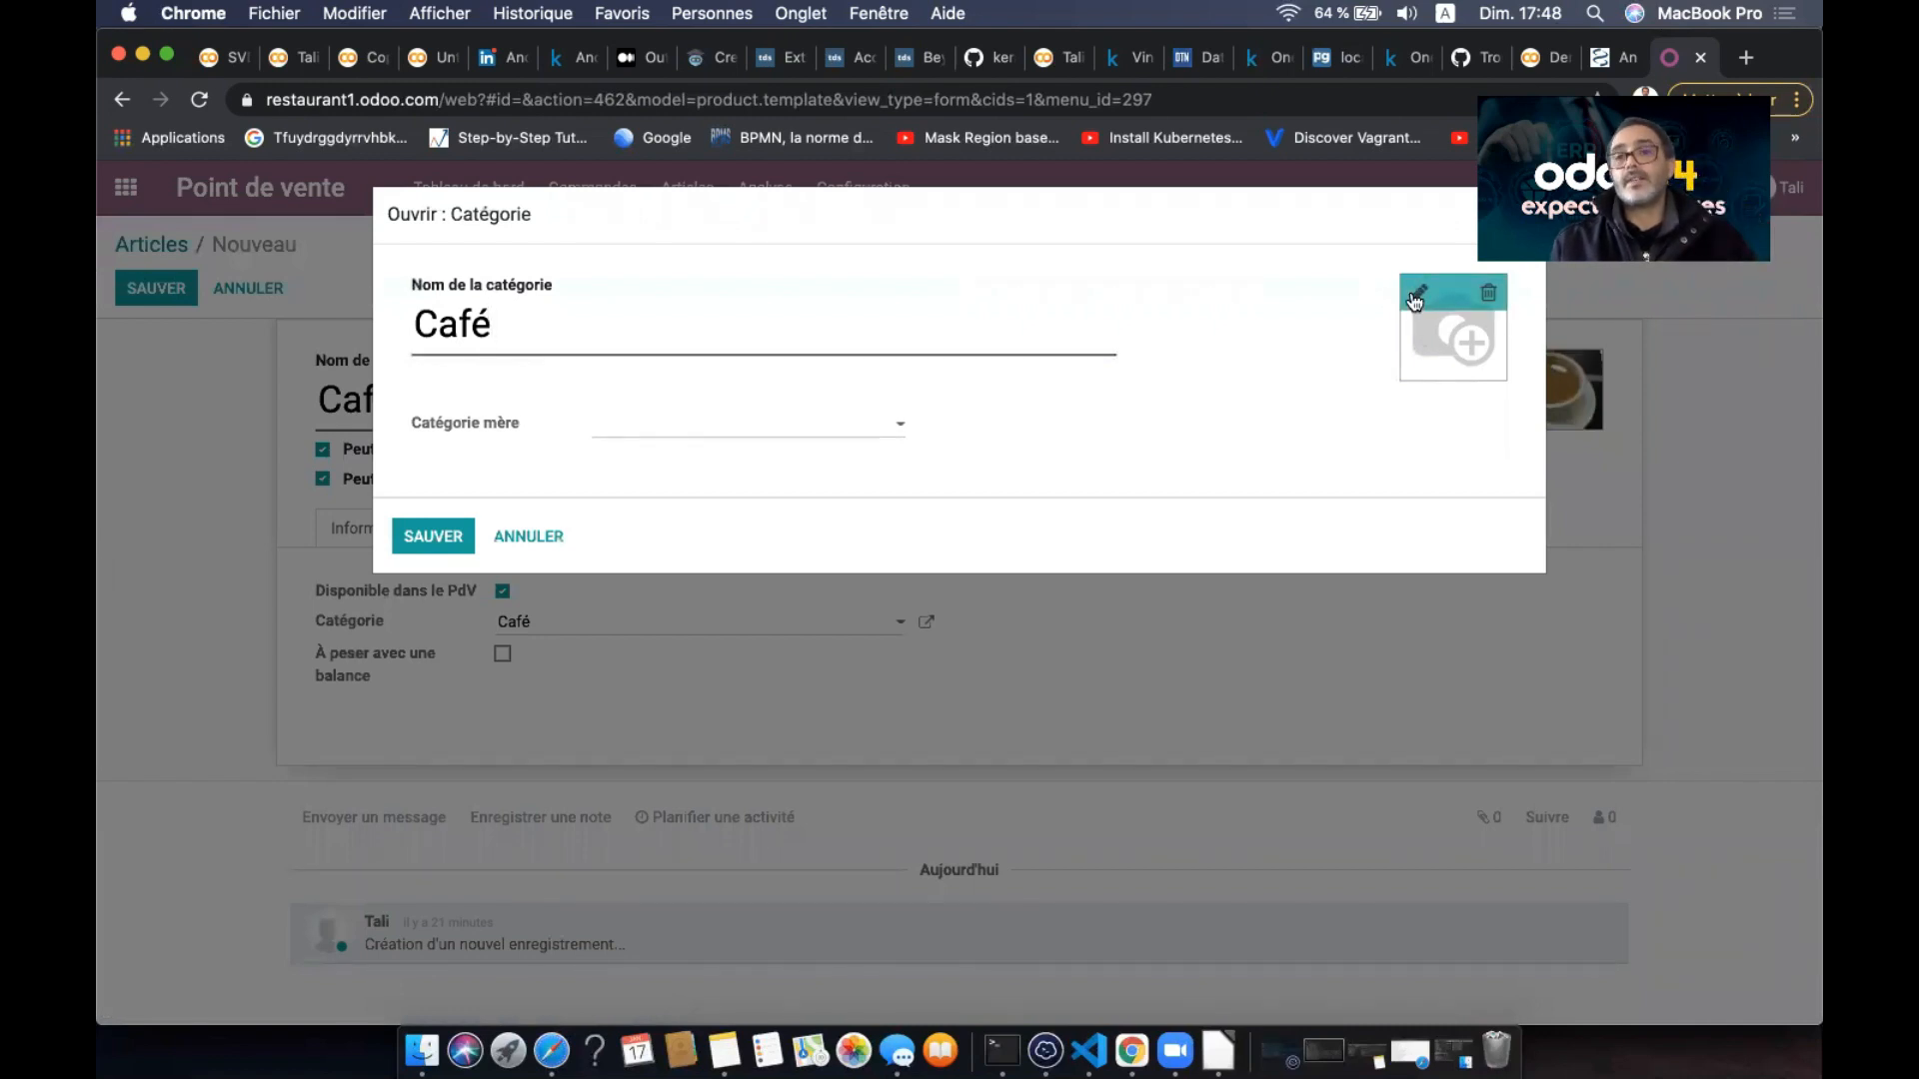
left_click(1416, 300)
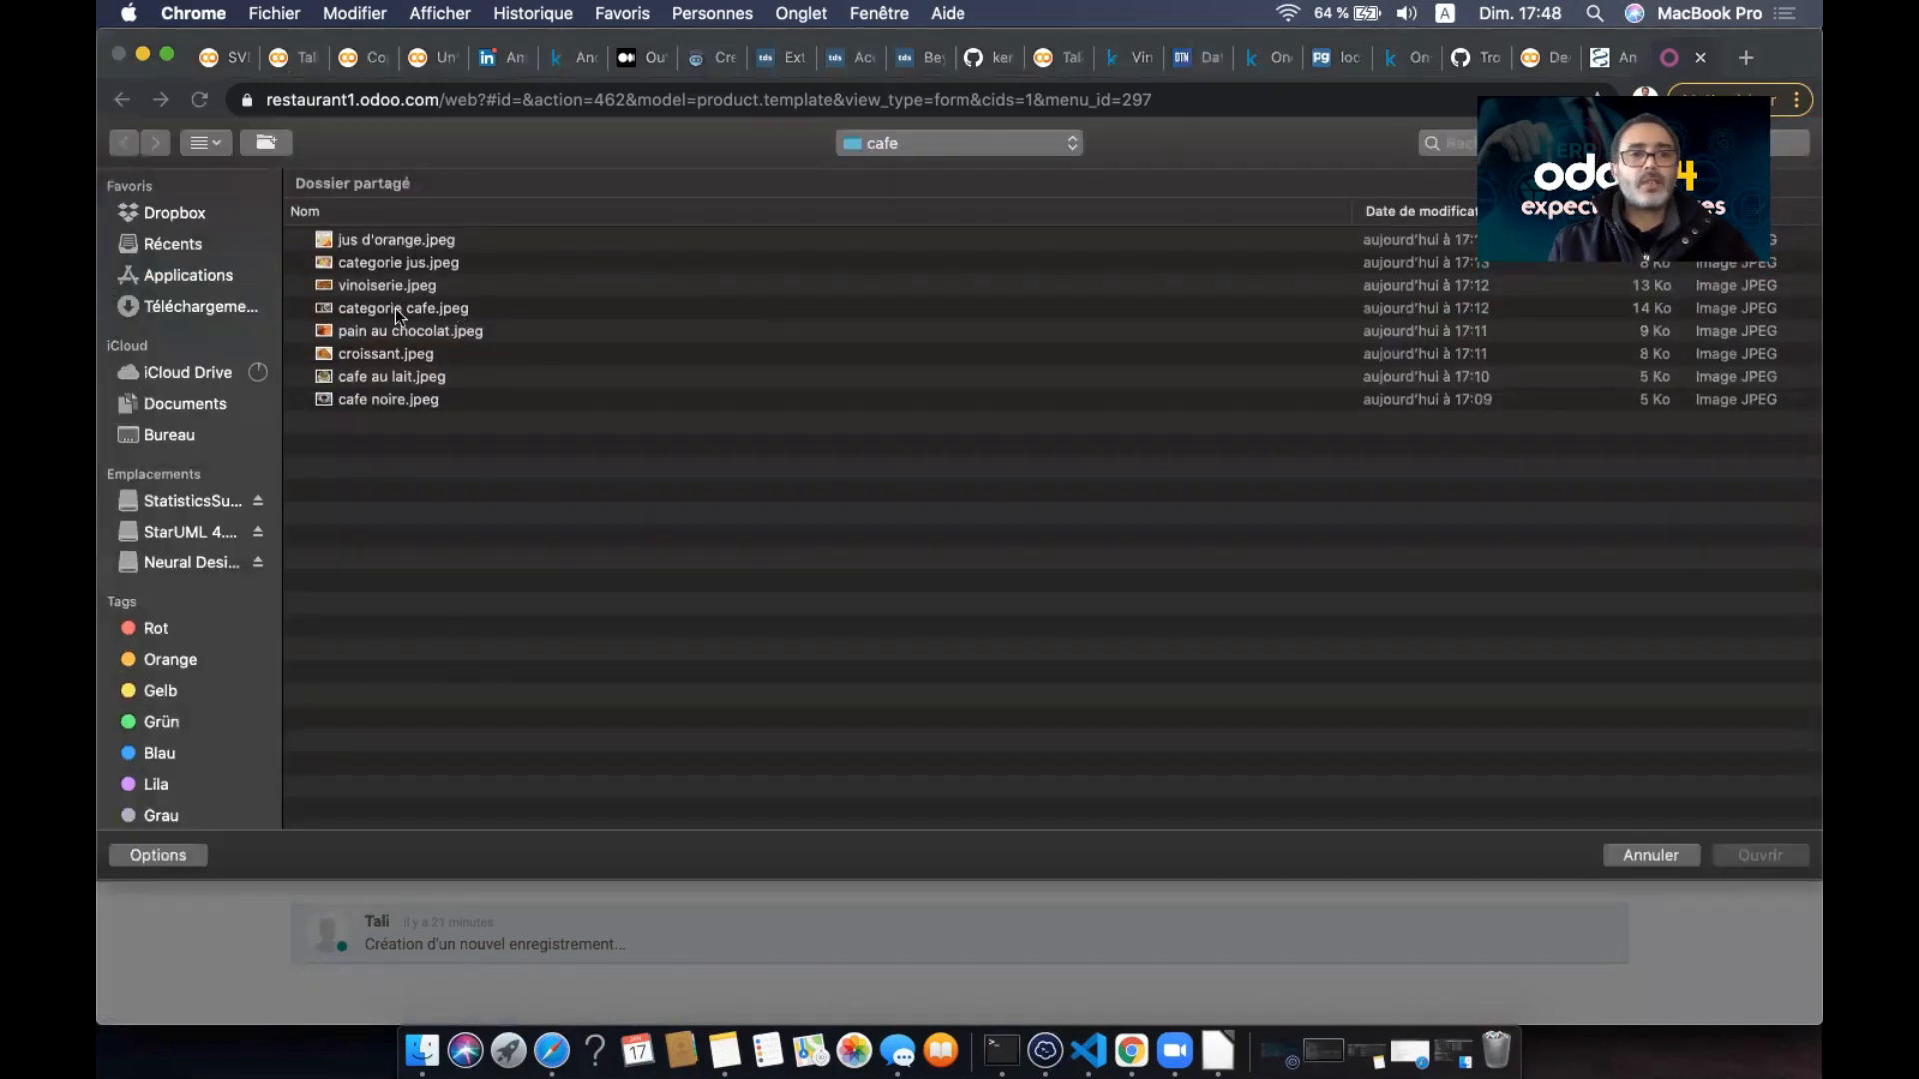
left_click(427, 310)
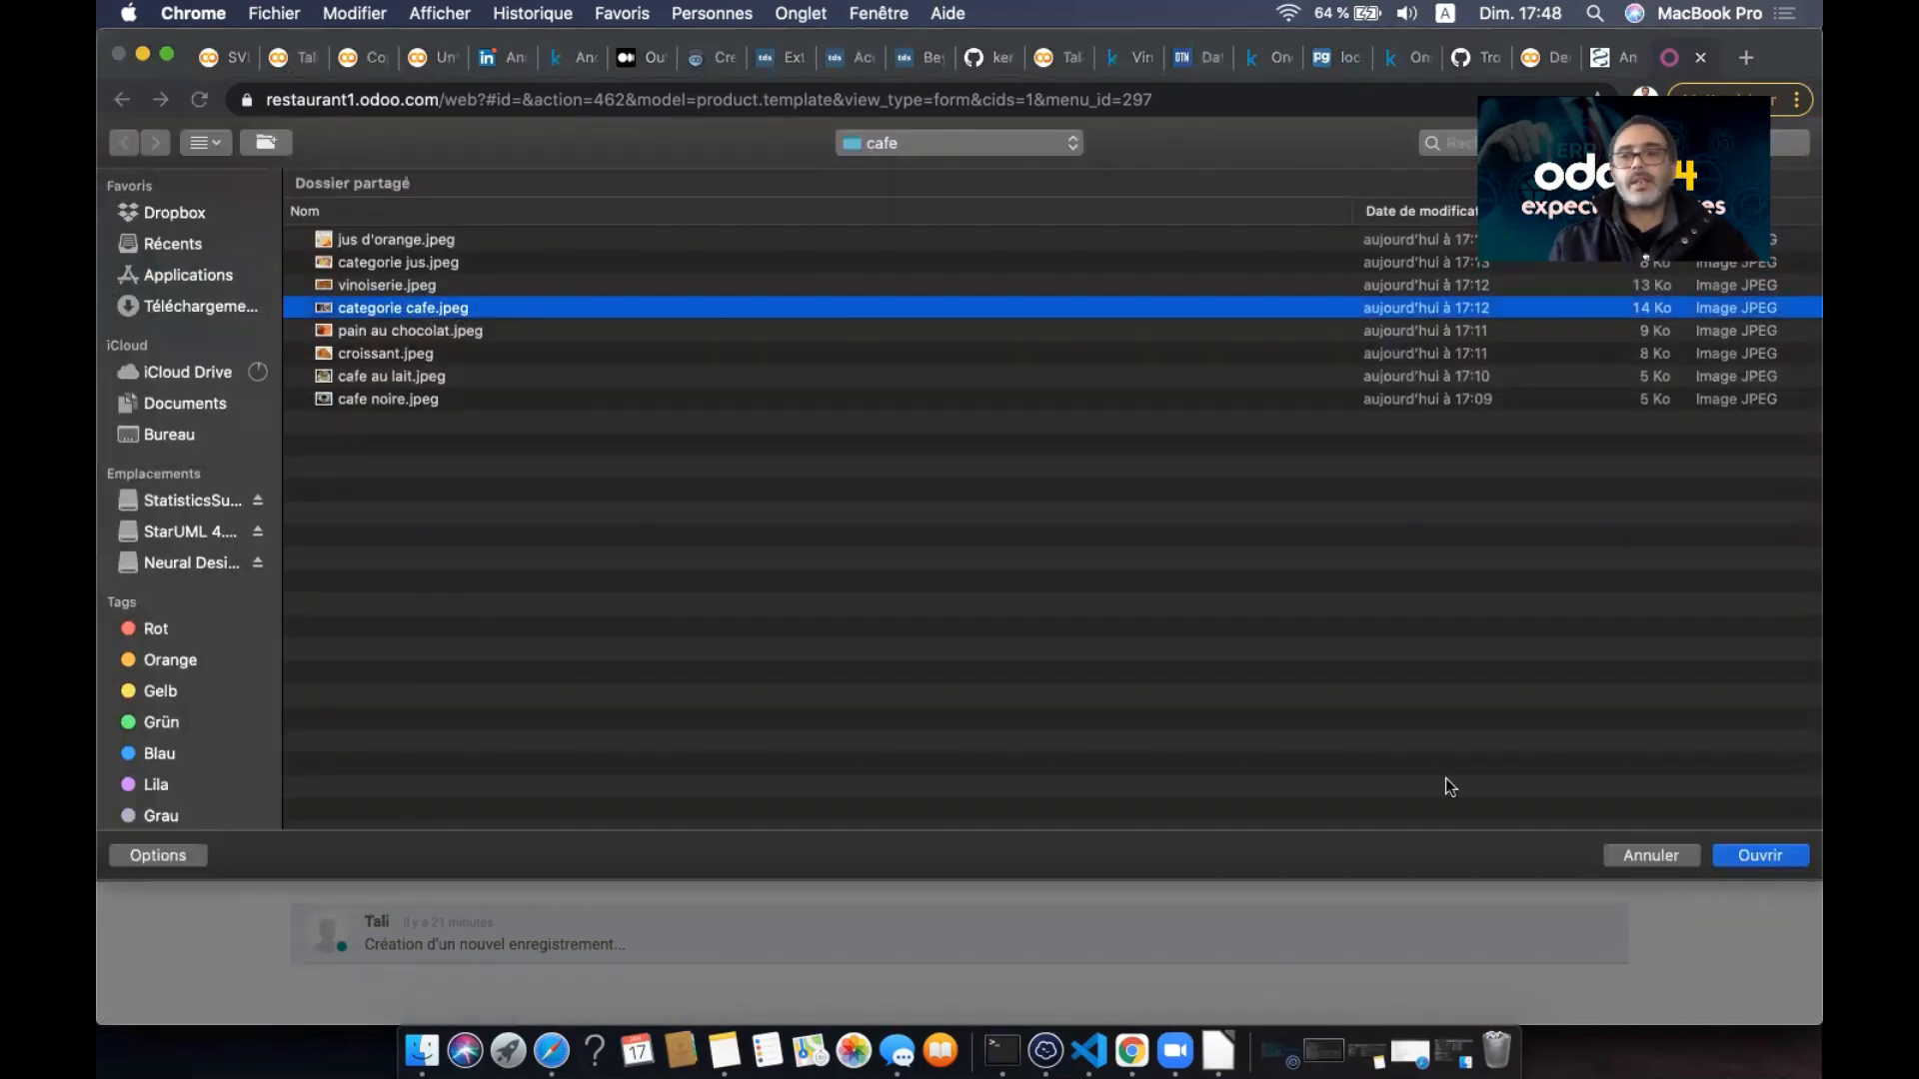
left_click(1757, 858)
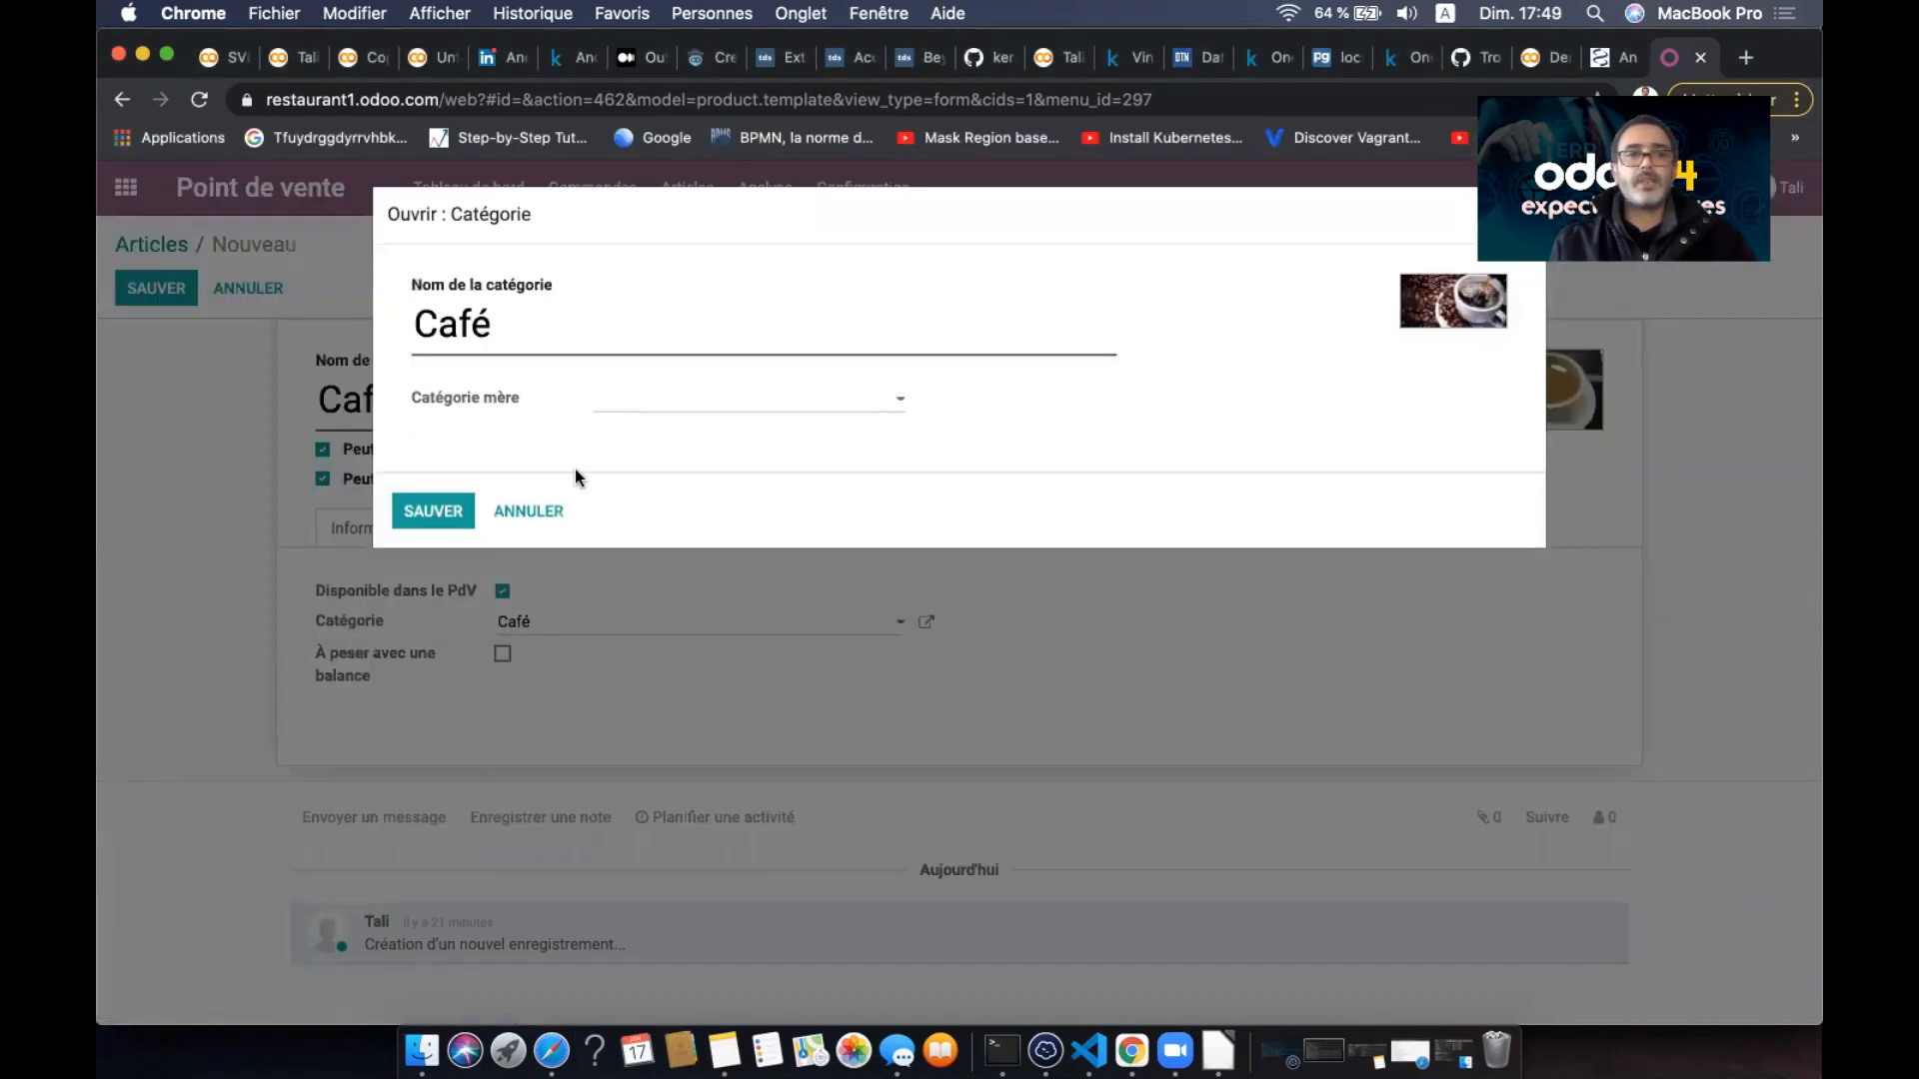
left_click(440, 516)
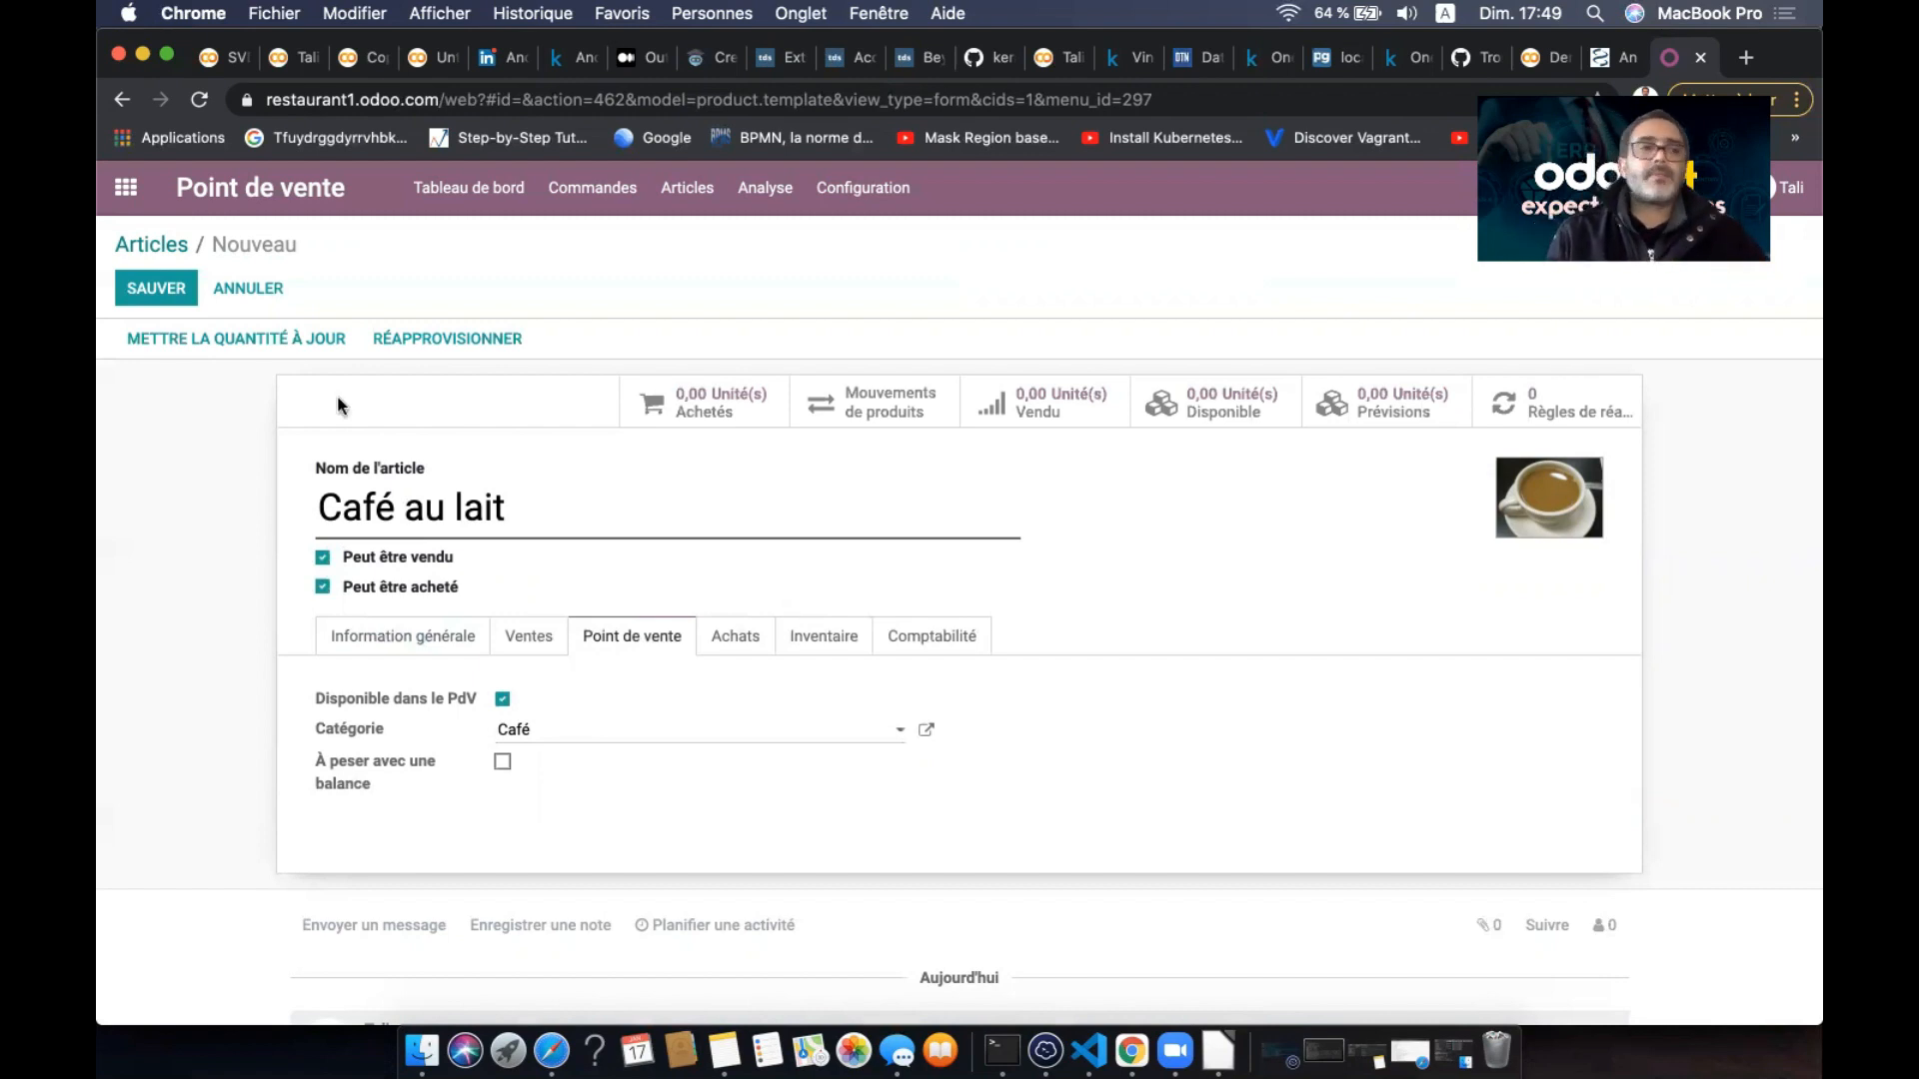
- Save the Café au lait product and open Café noir for editing
left_click(189, 300)
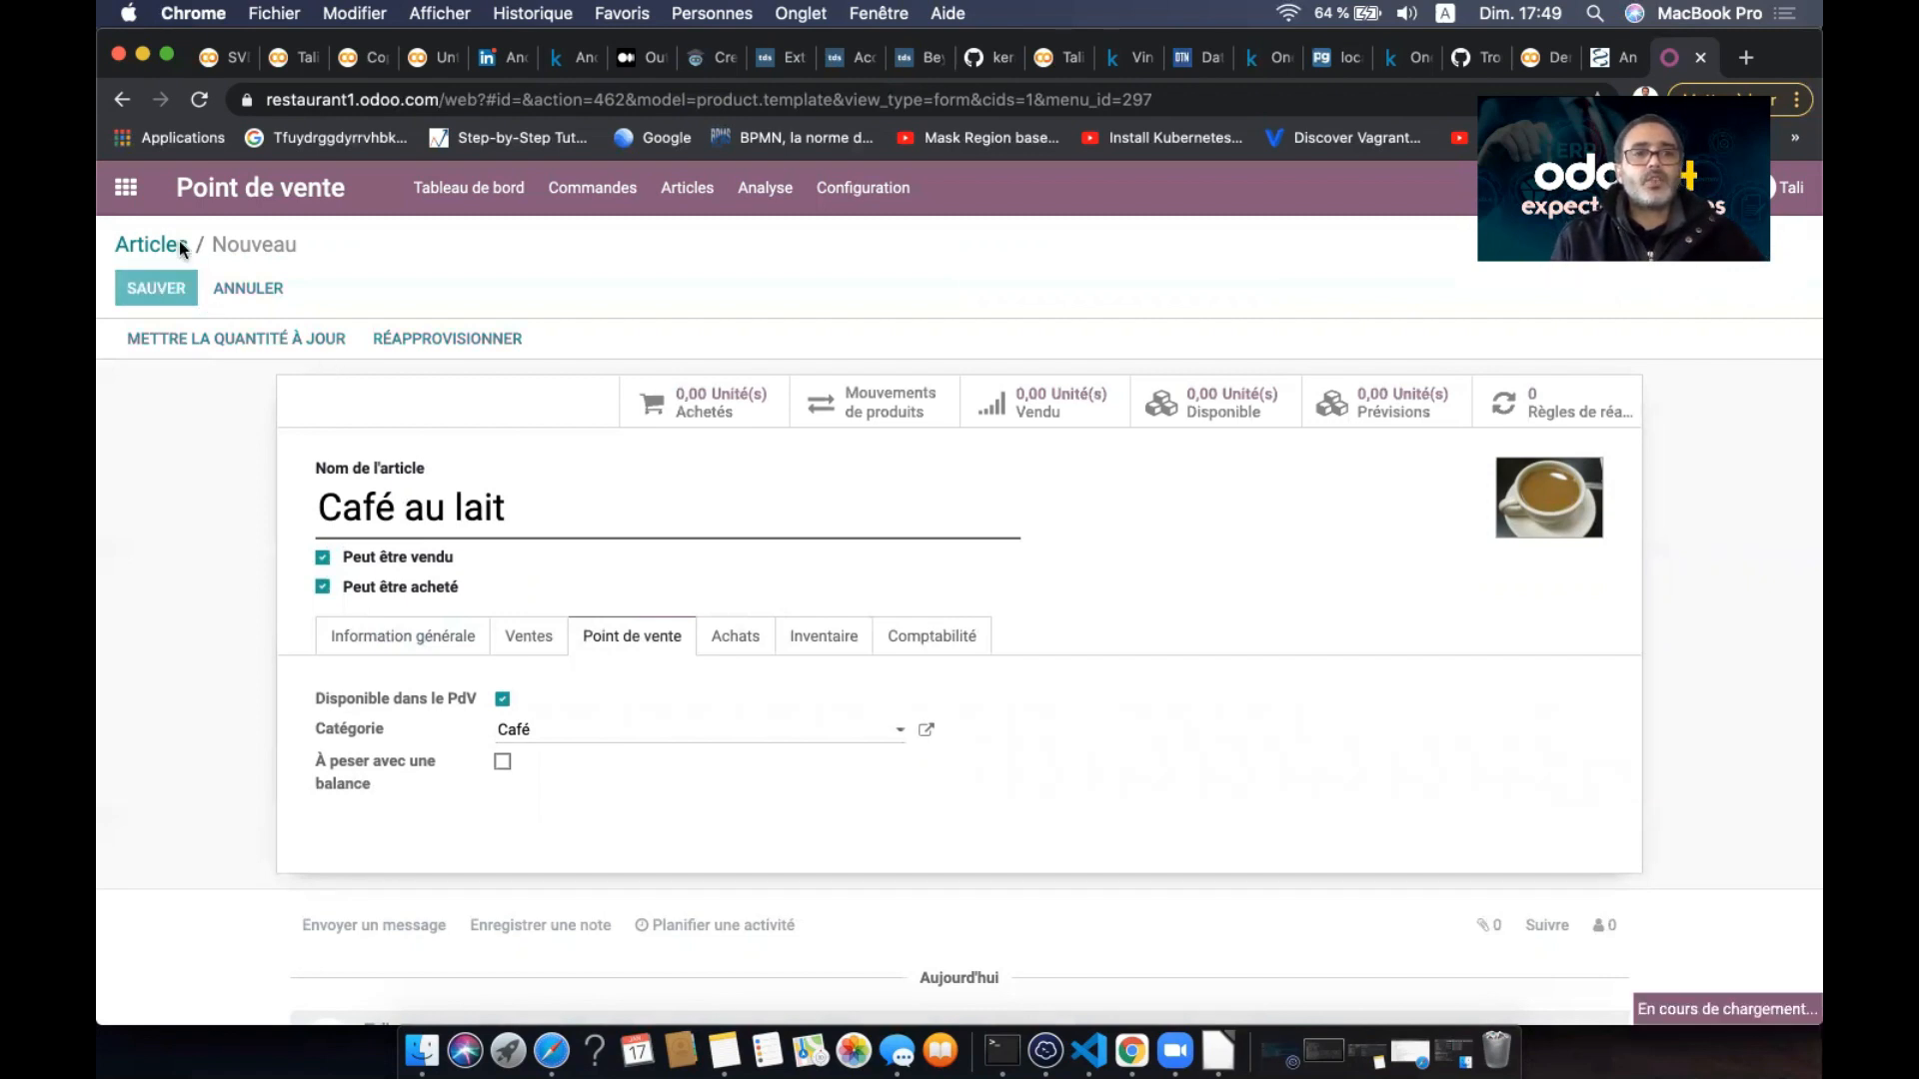
left_click(178, 250)
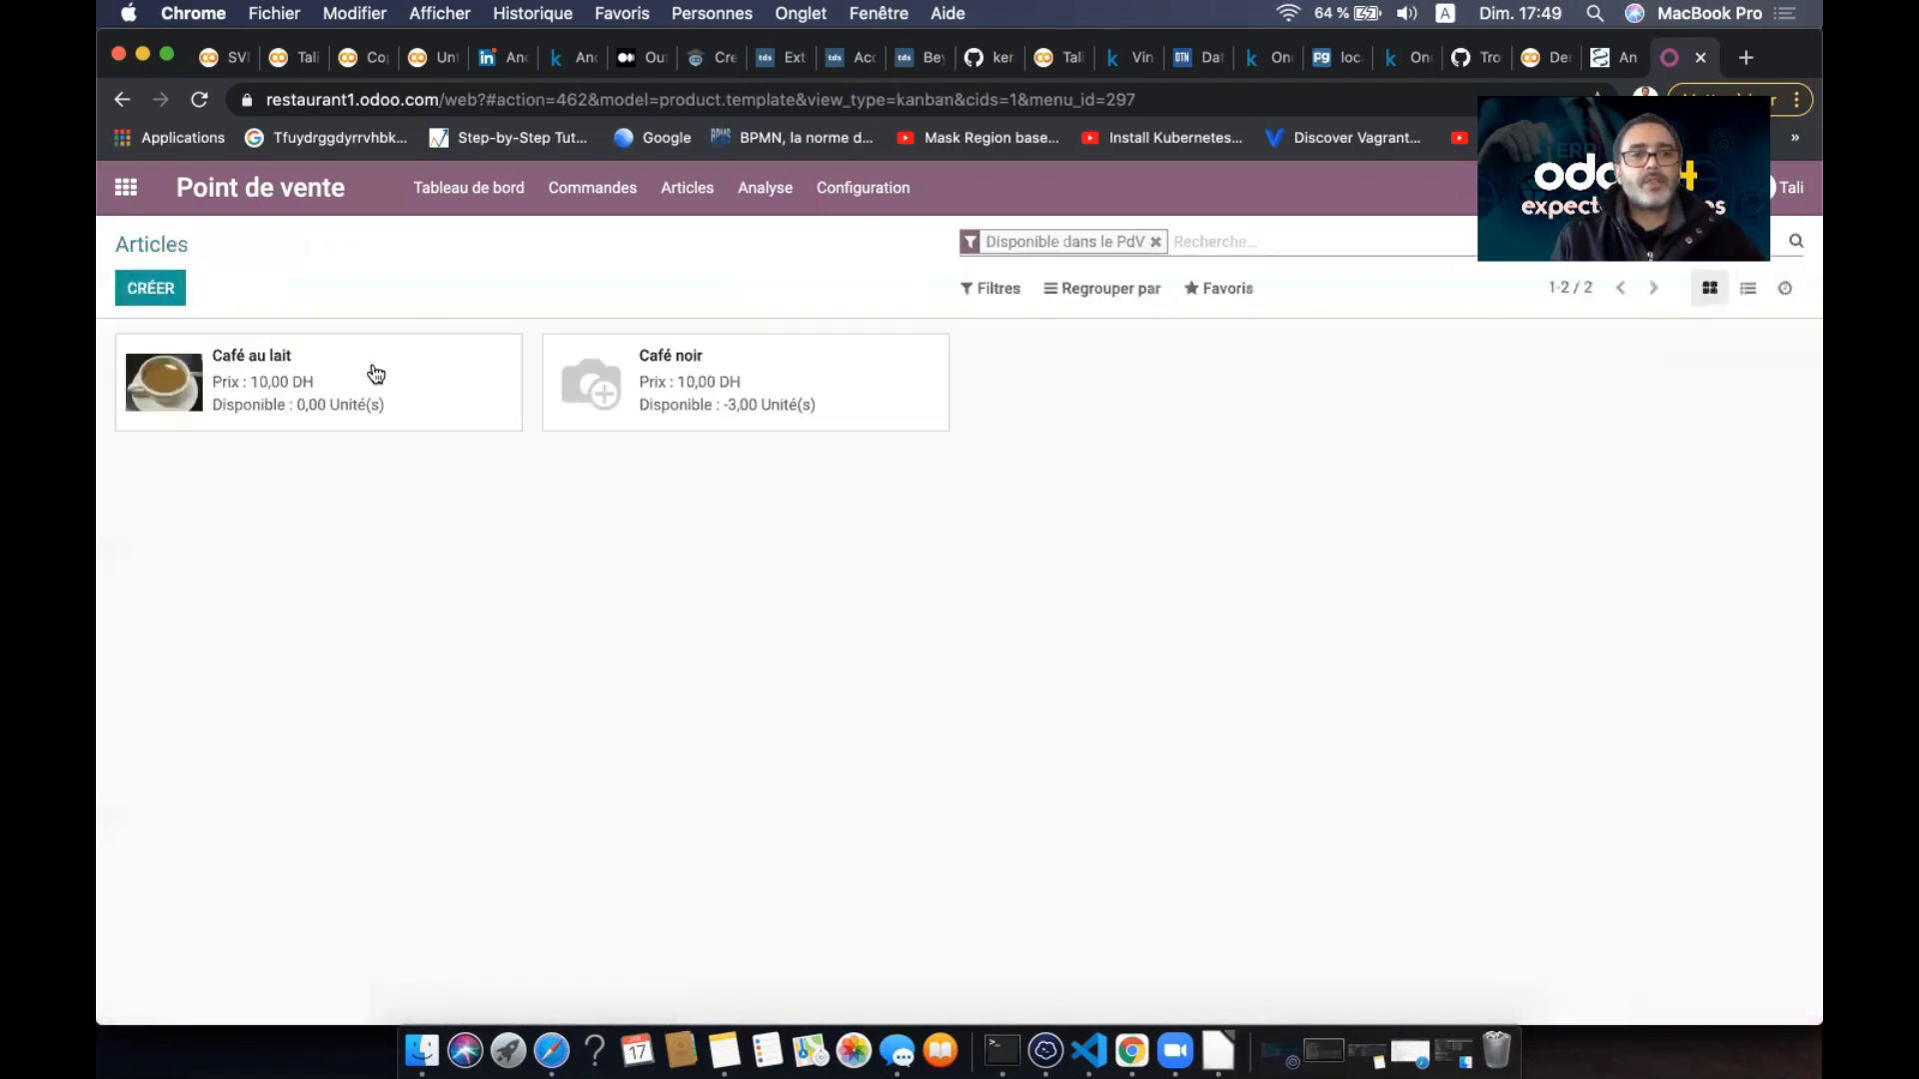
left_click(766, 400)
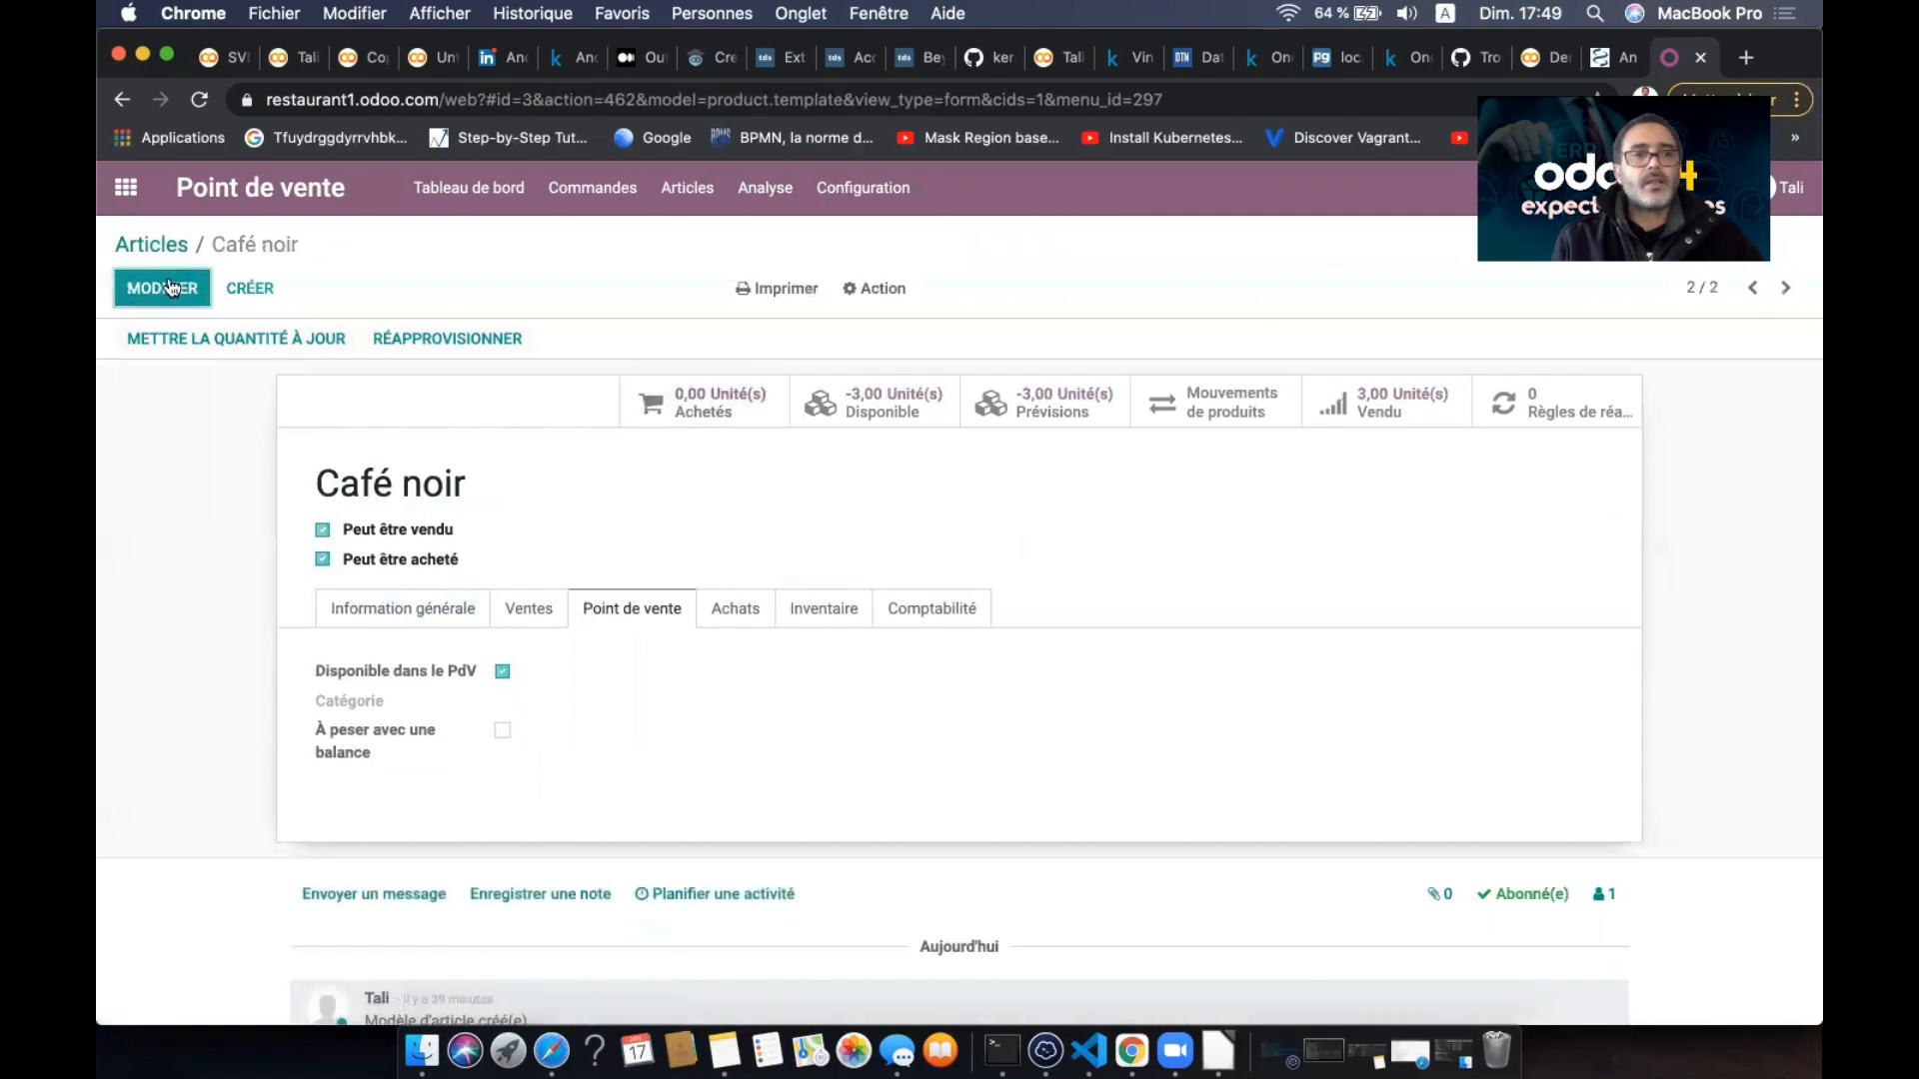
left_click(163, 288)
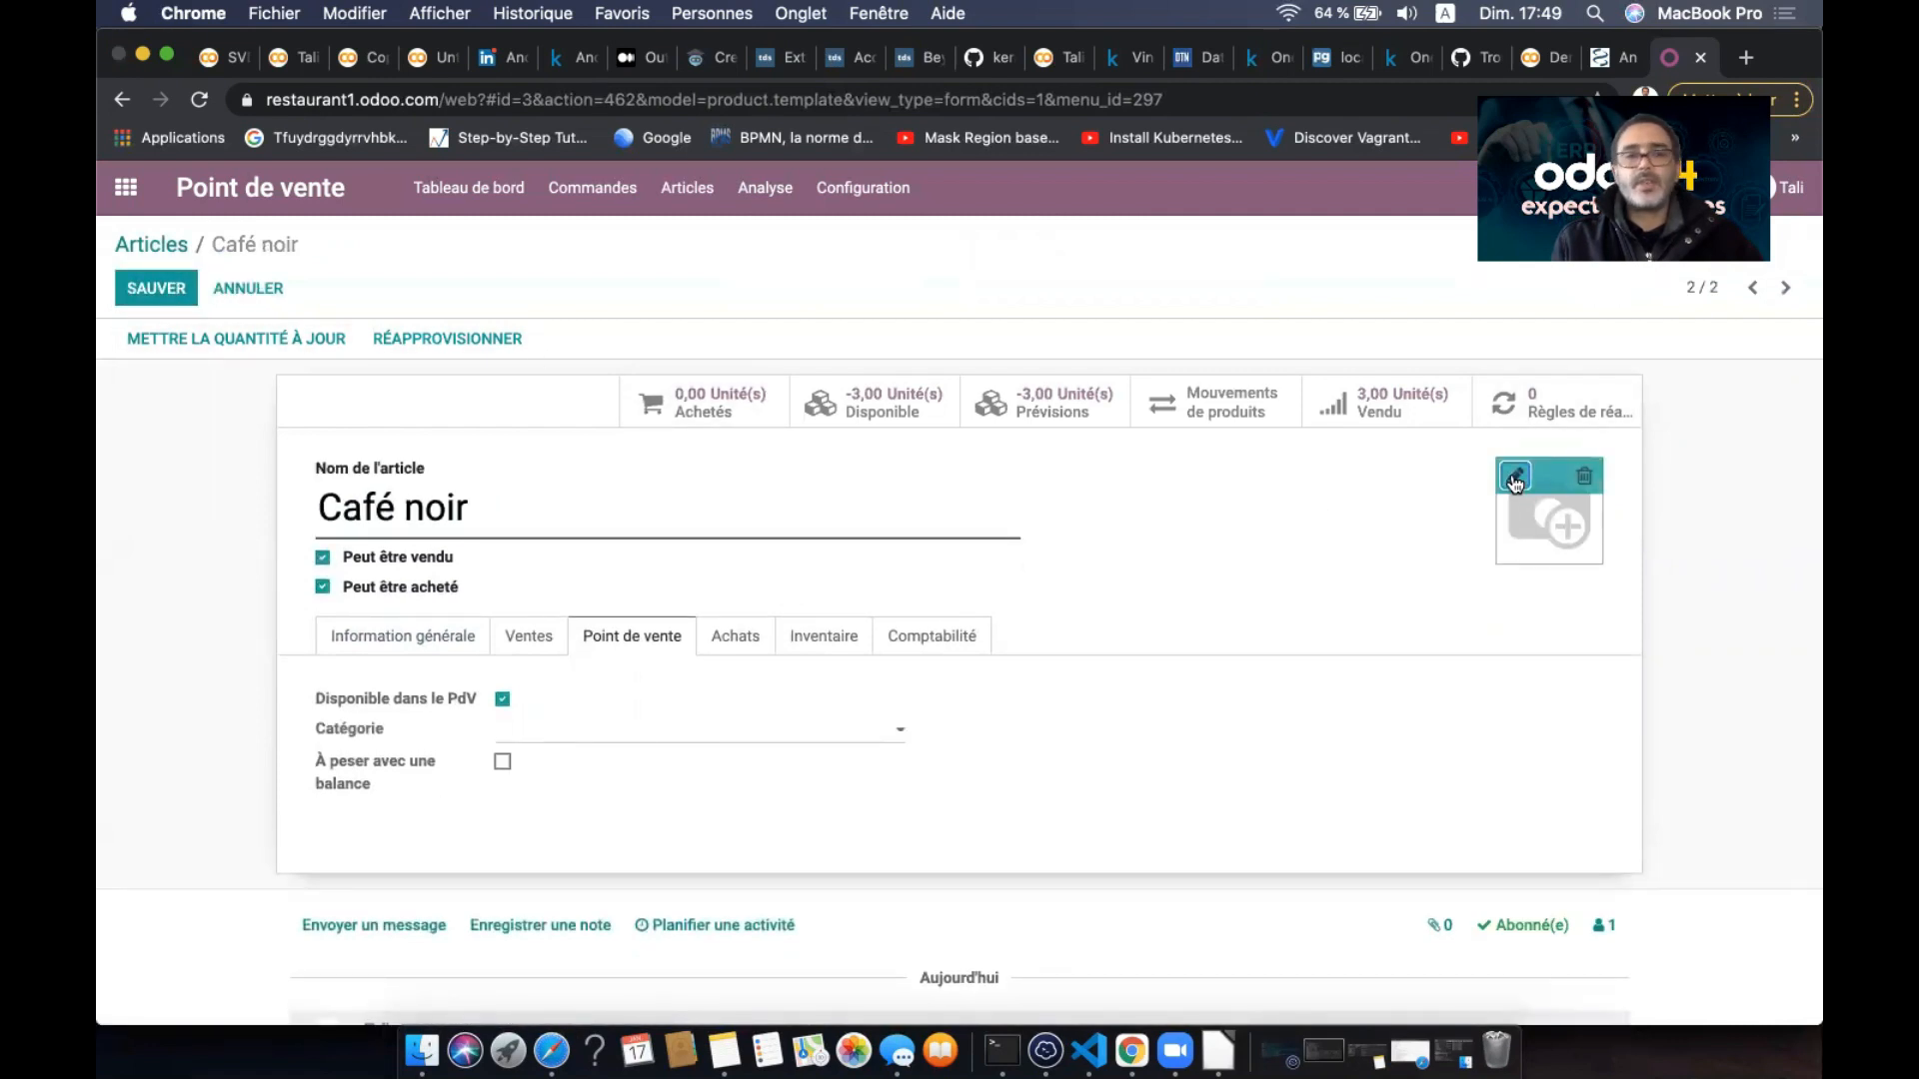
- Give Café noir the cafe noire.jpeg photo and POS category Café, then save it
left_click(1515, 479)
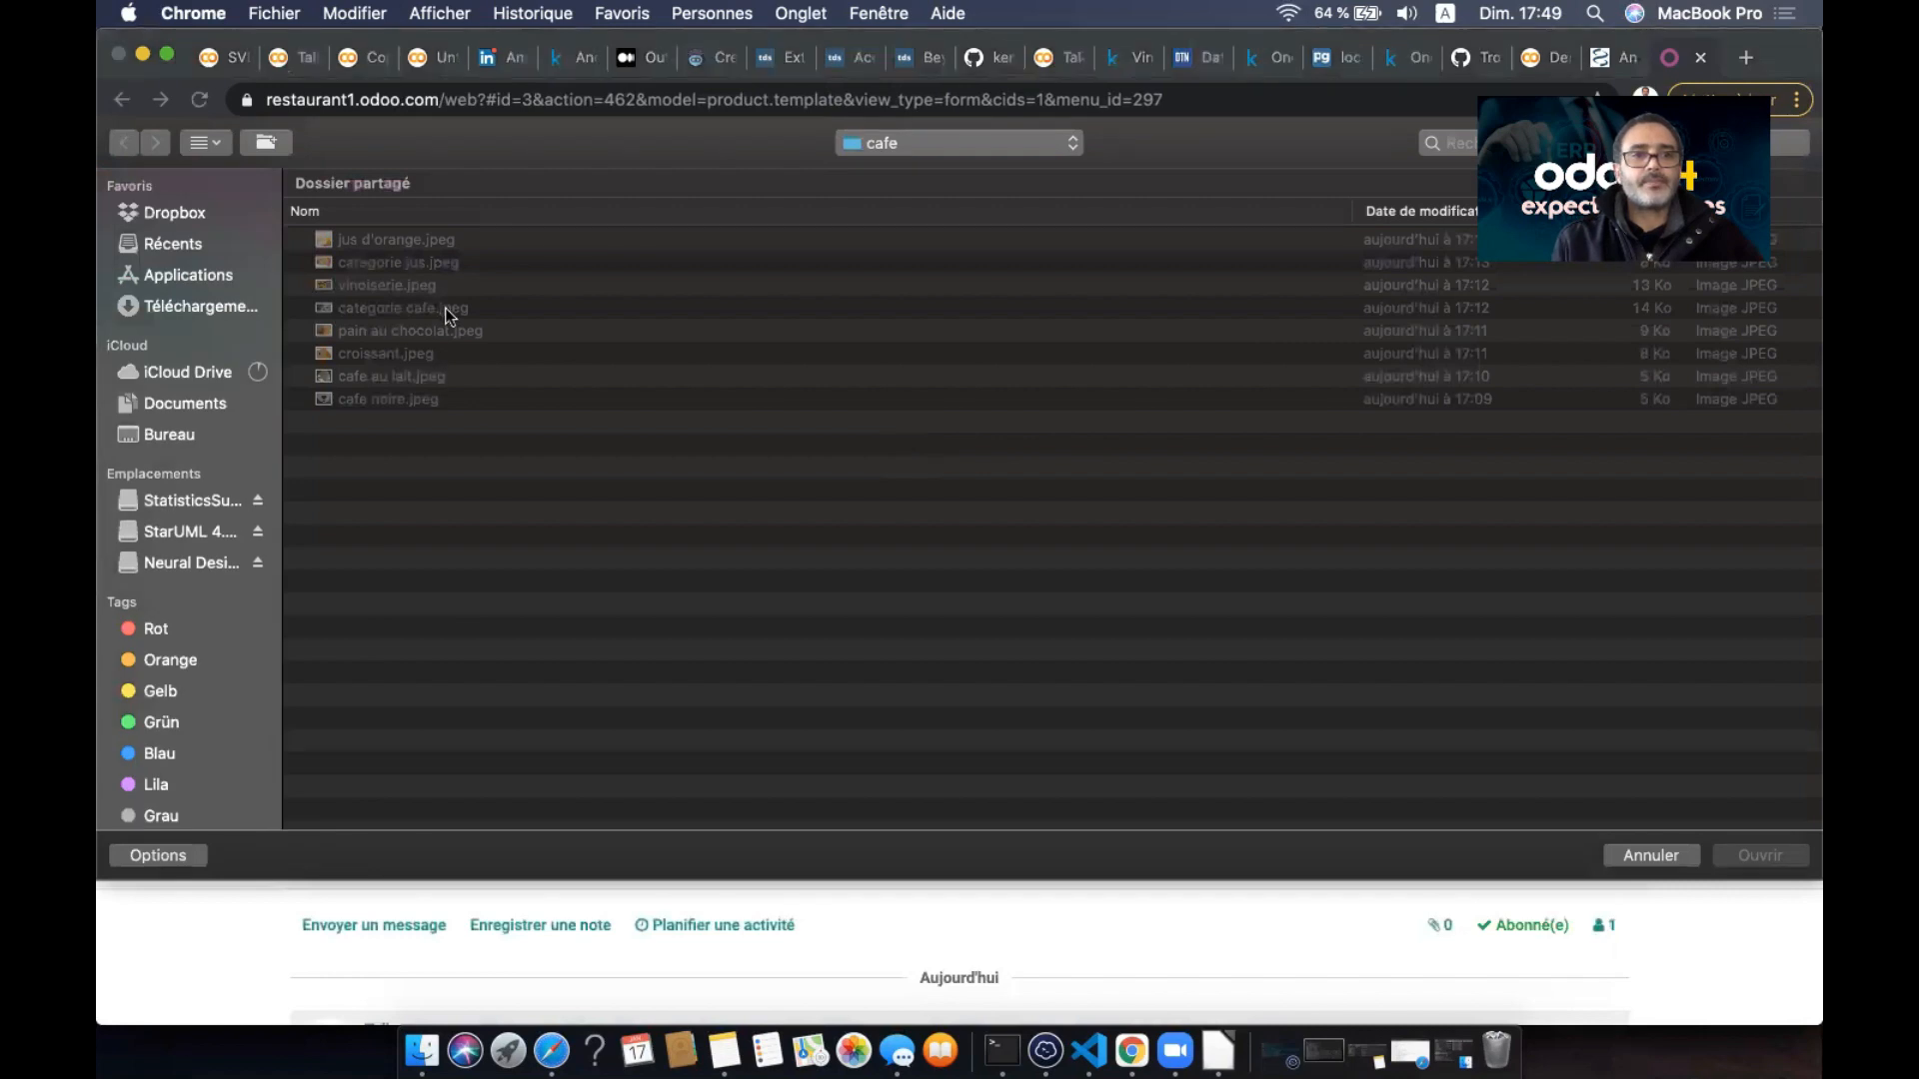
left_click(405, 399)
left_click(1747, 855)
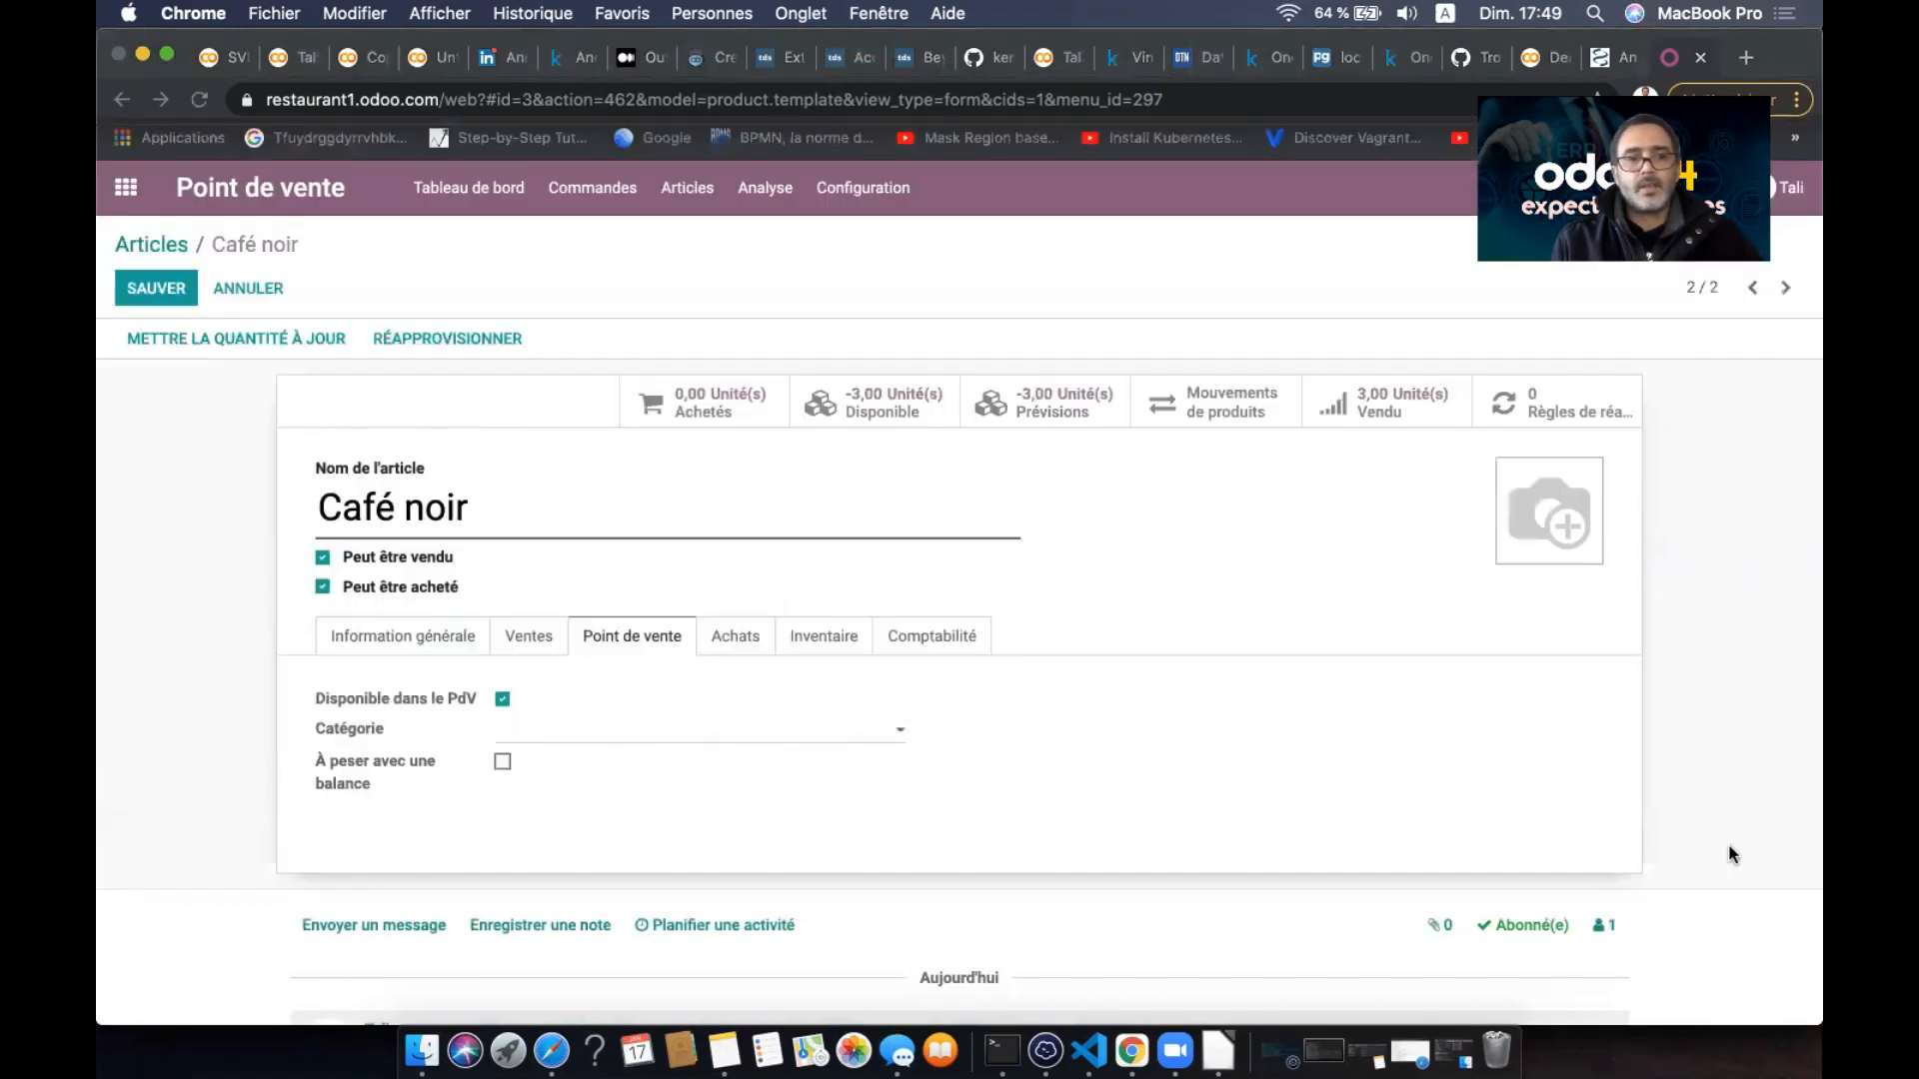
left_click(676, 734)
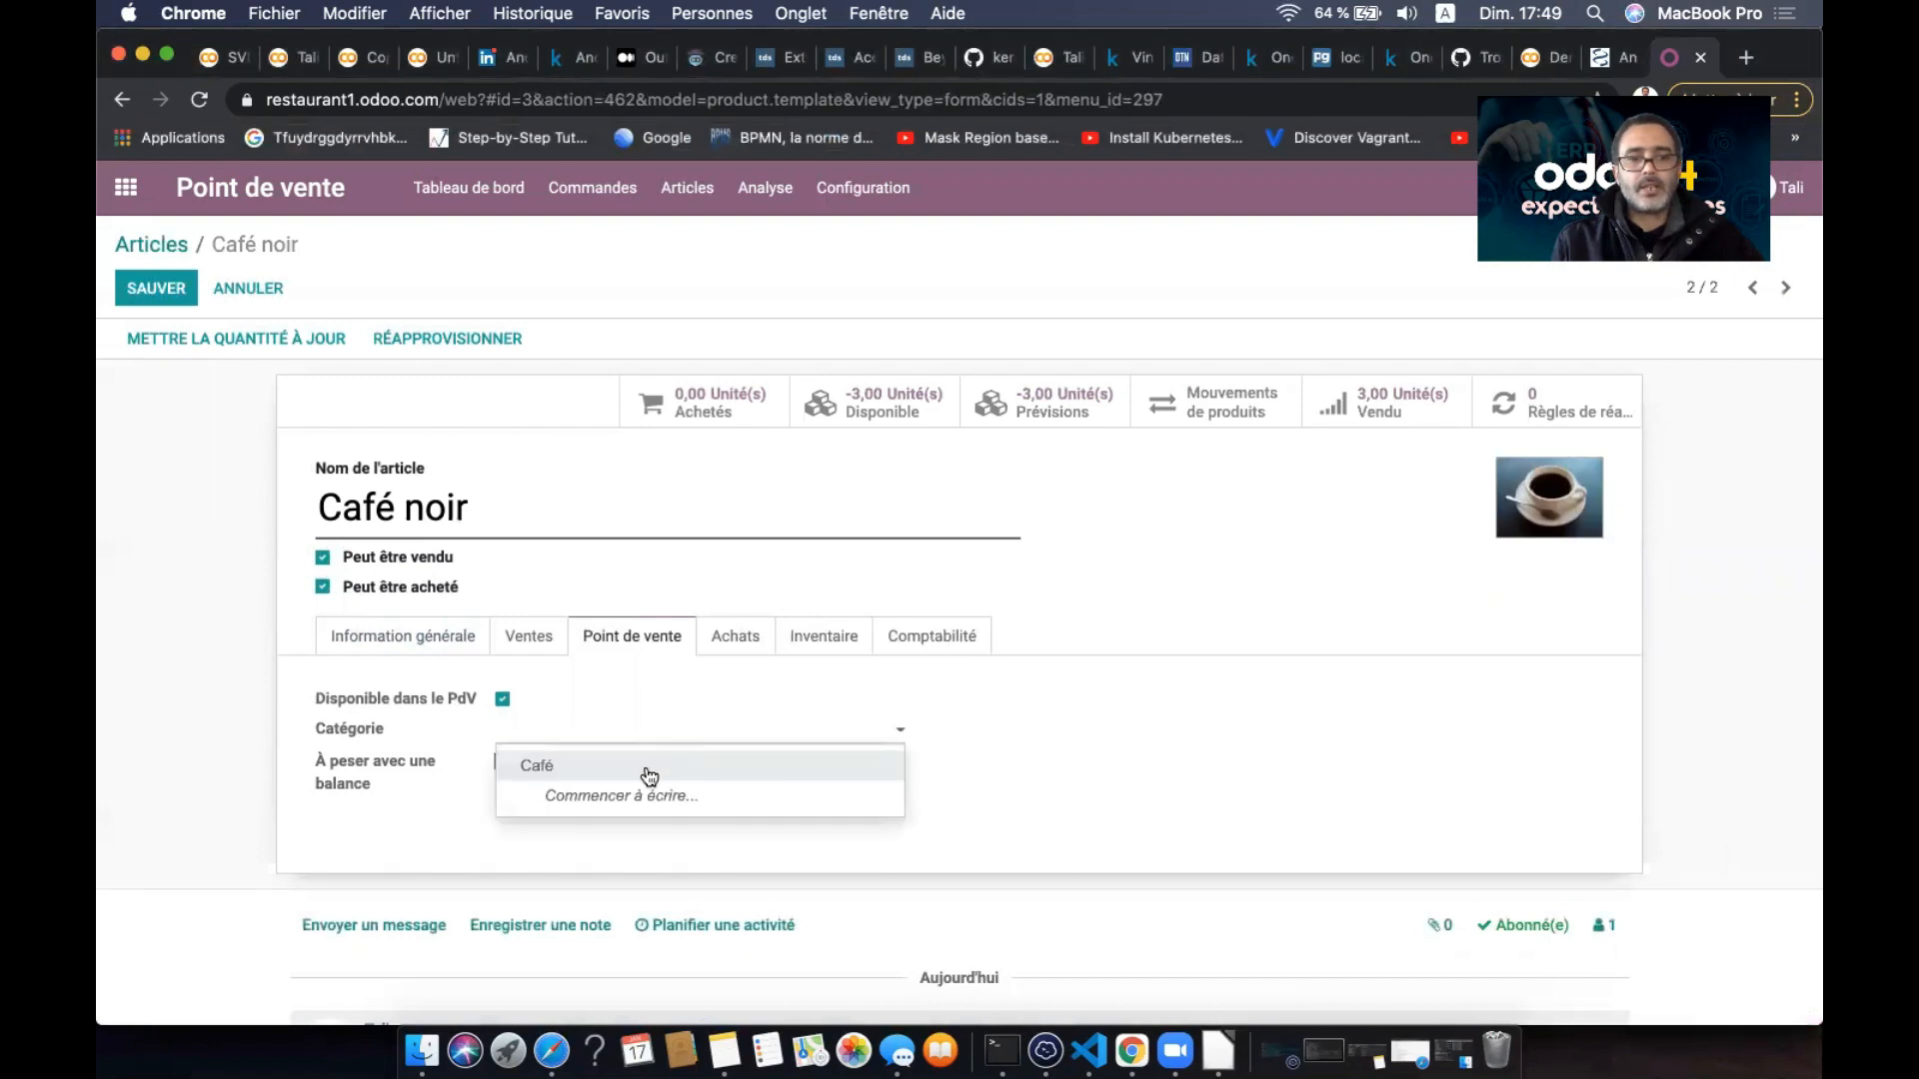
left_click(647, 775)
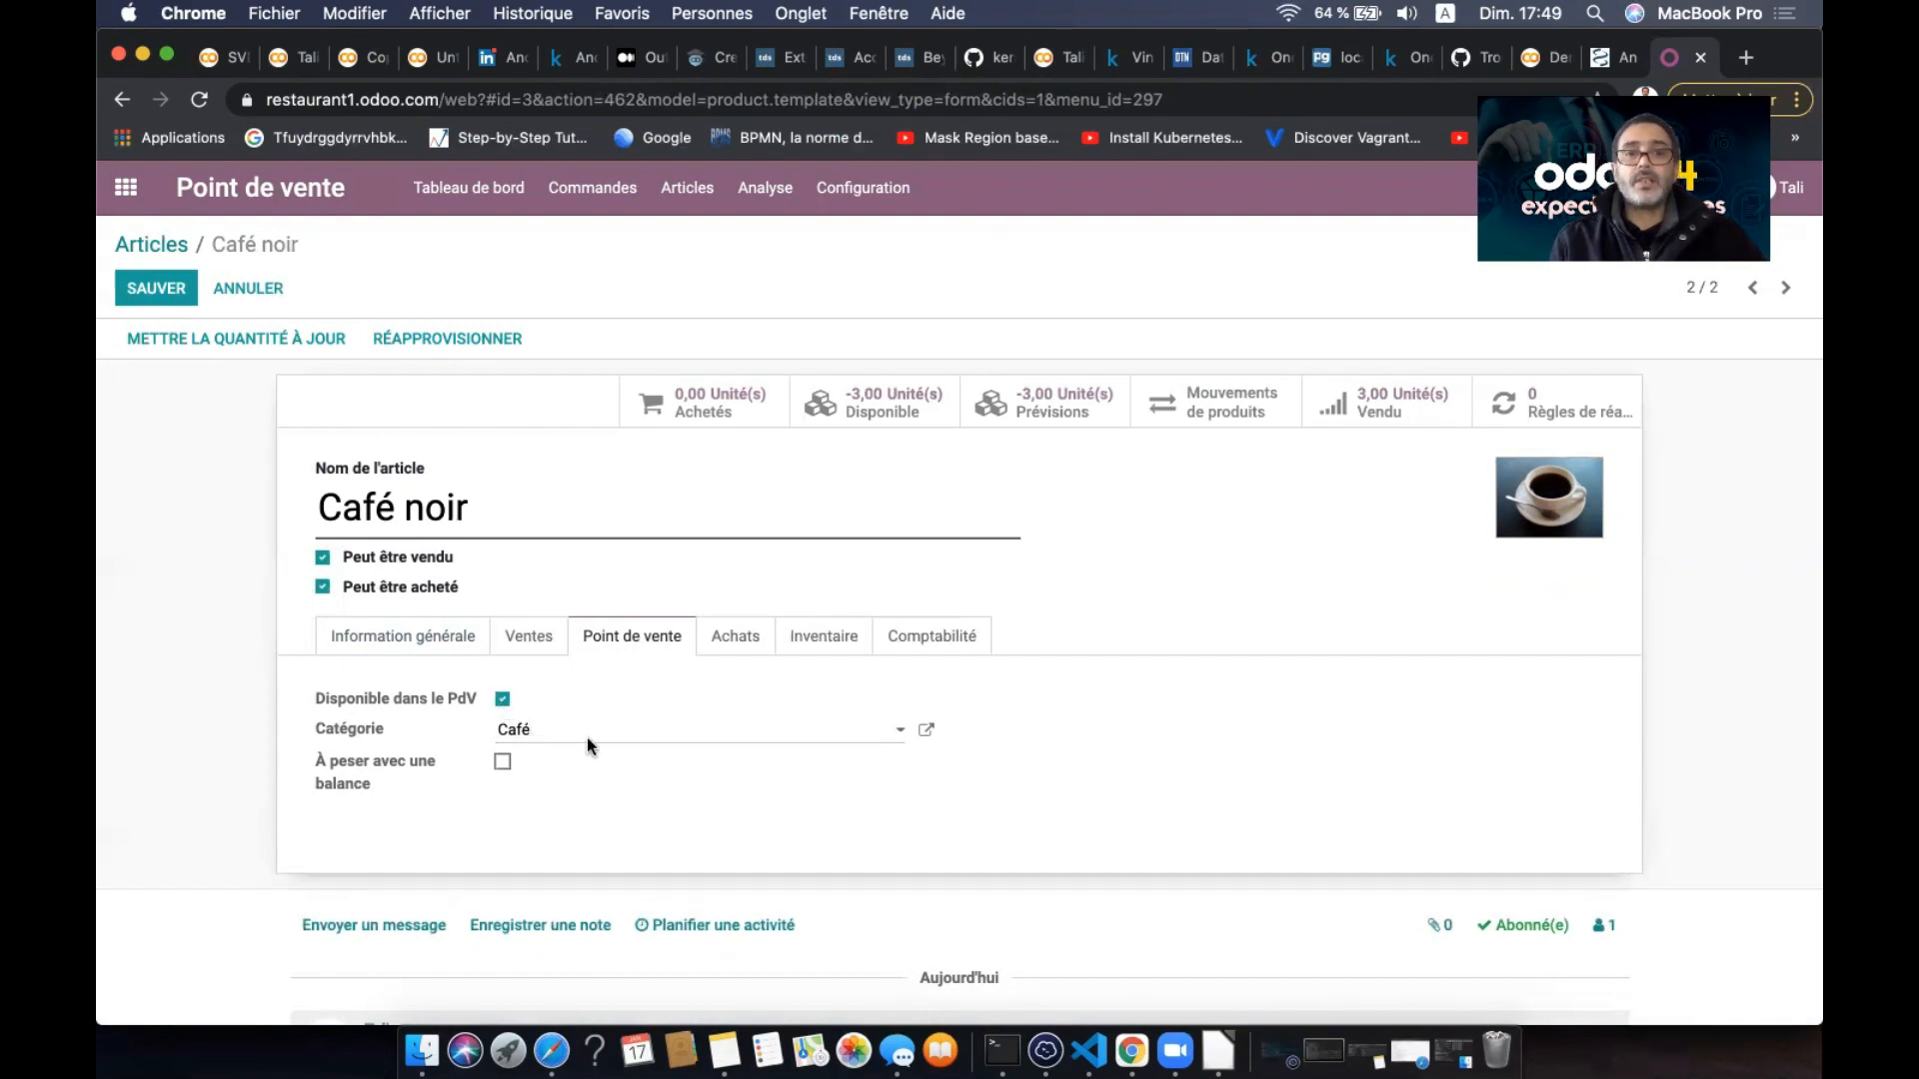
left_click(160, 287)
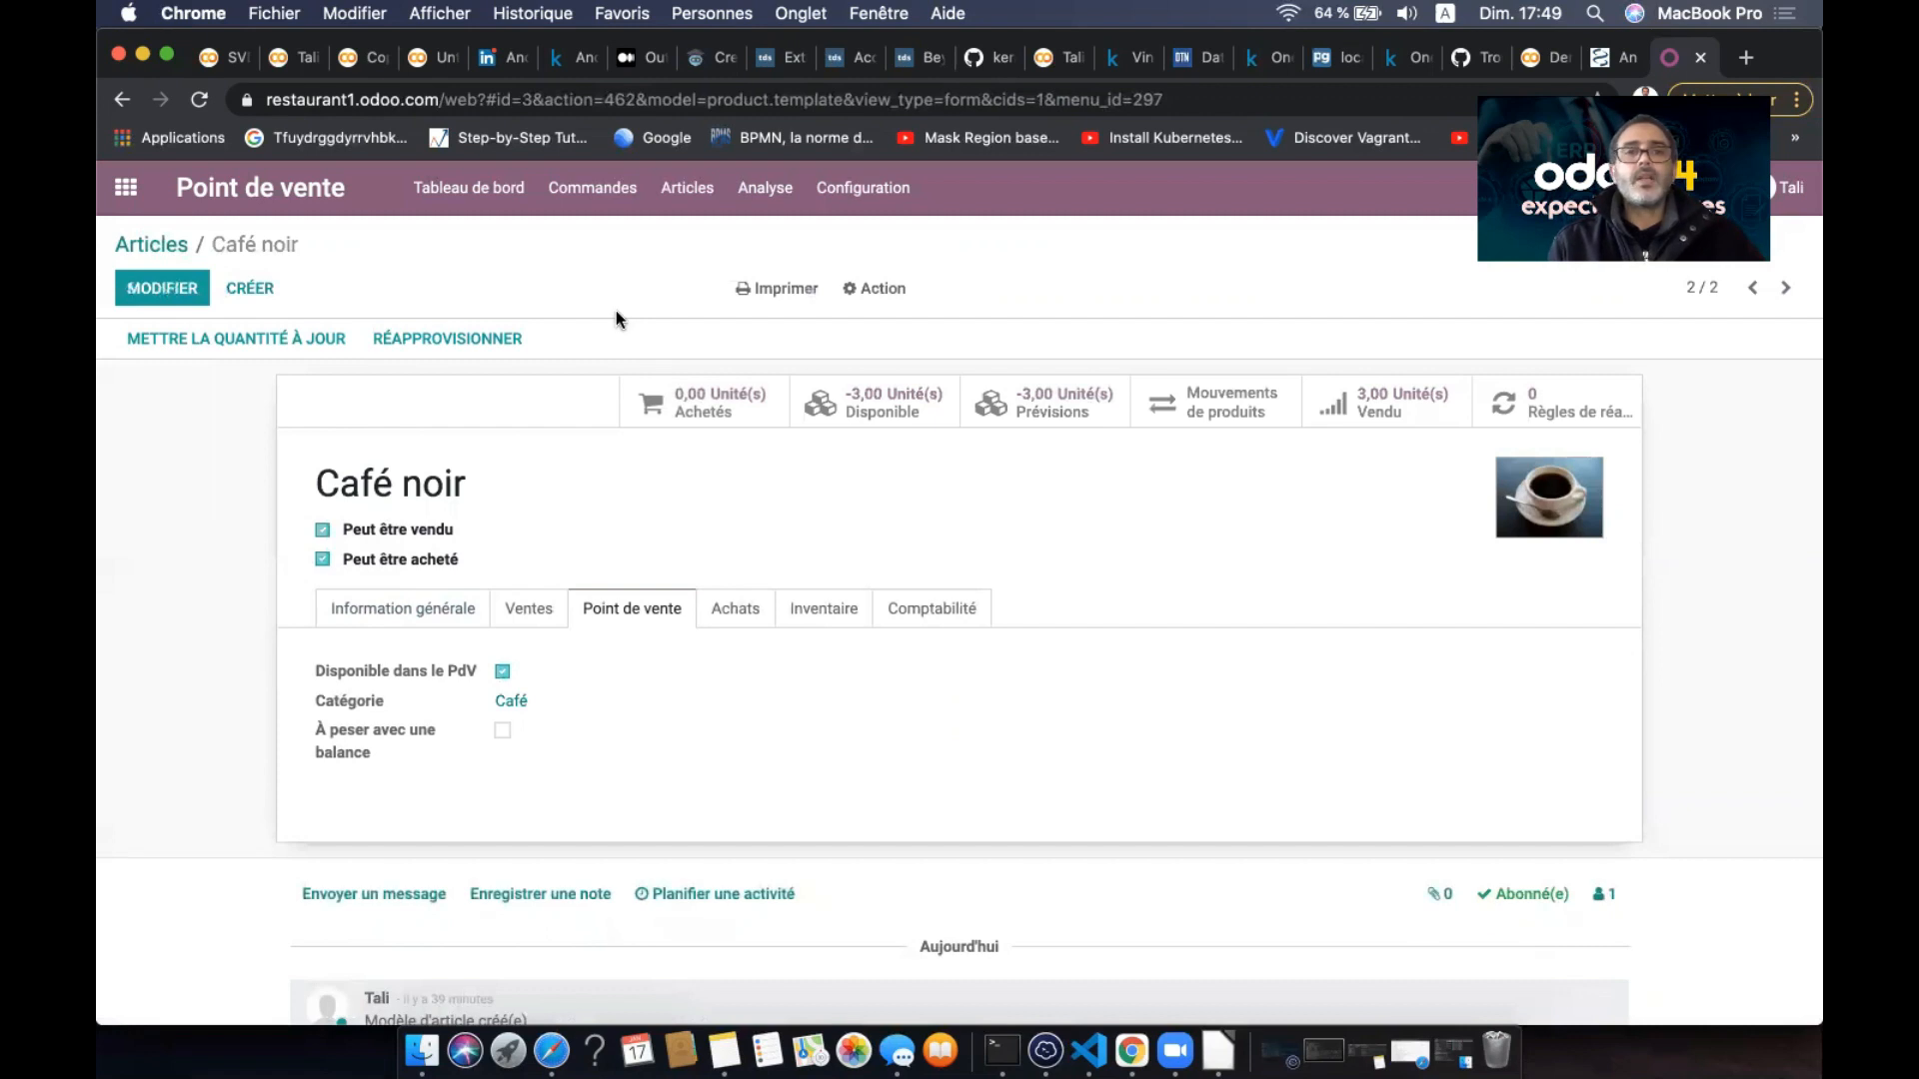
- Start a new product named Croissant
left_click(687, 188)
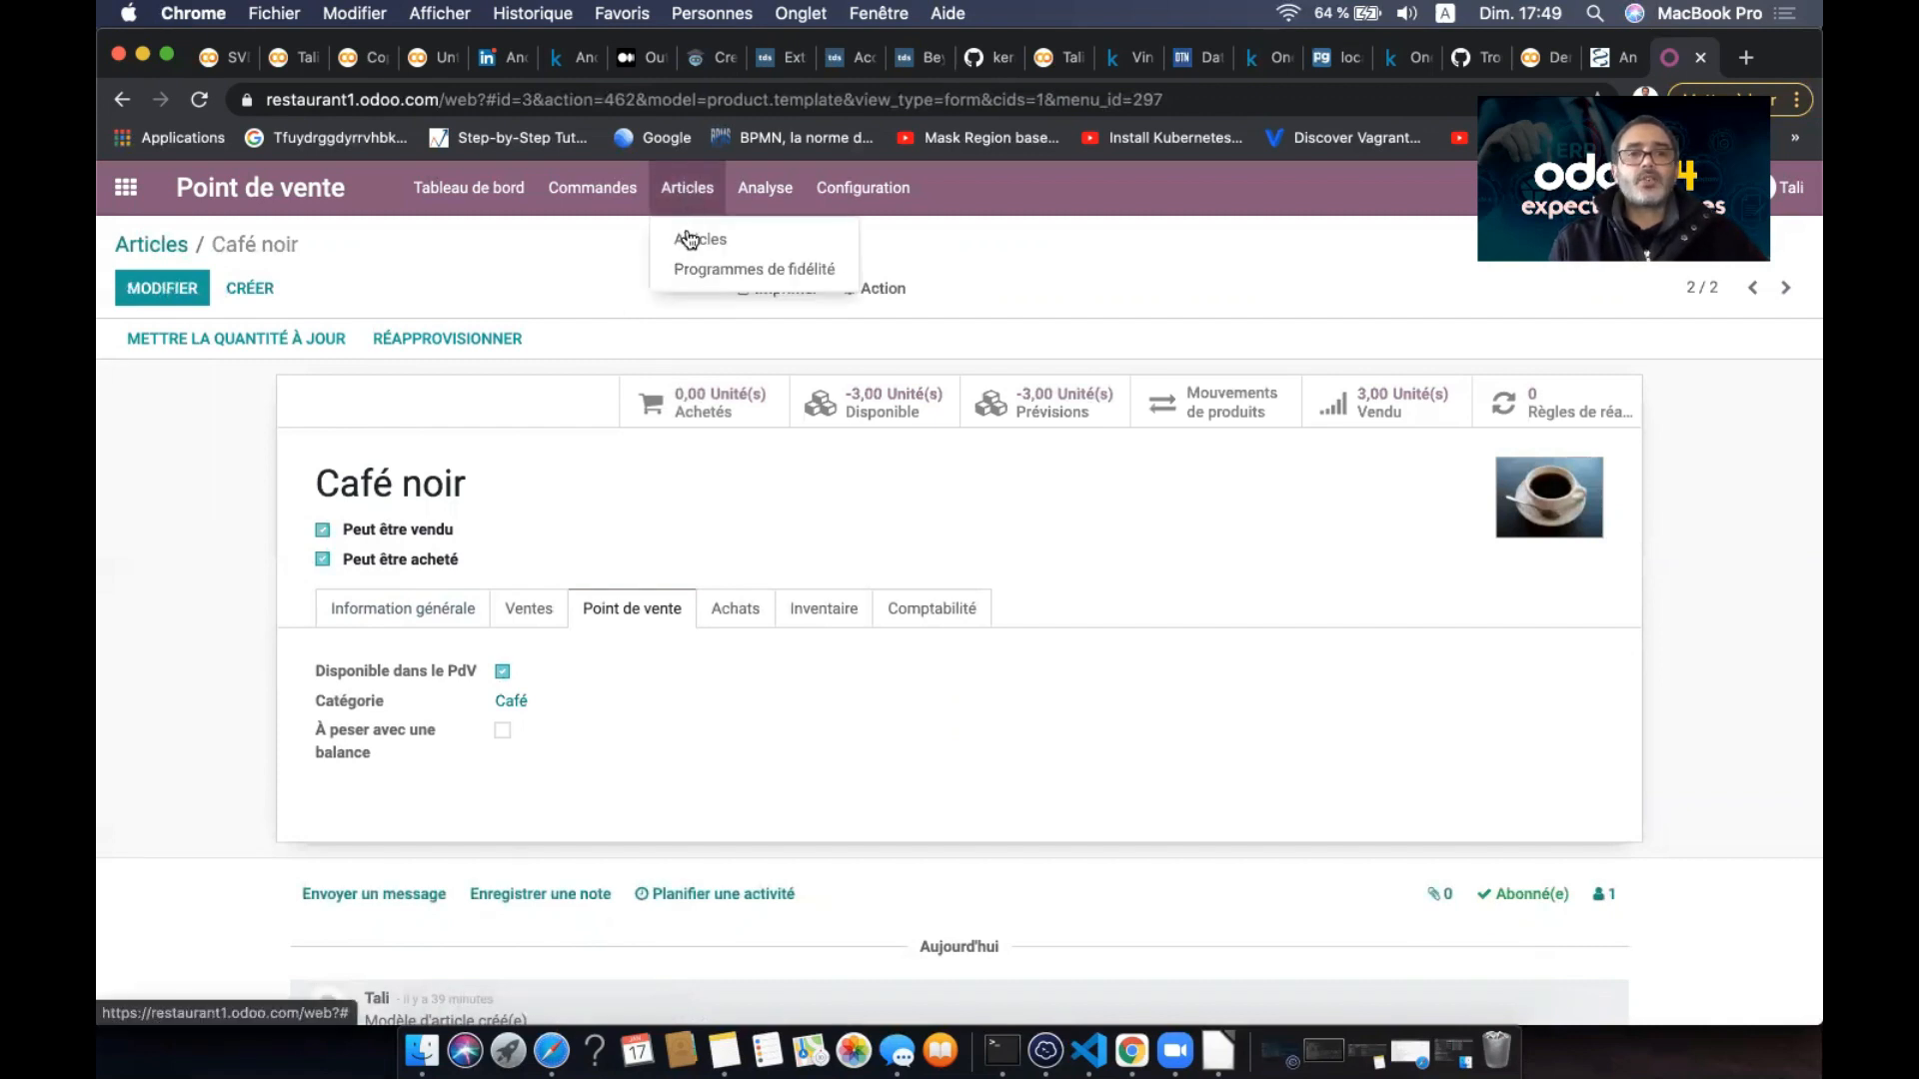
left_click(249, 290)
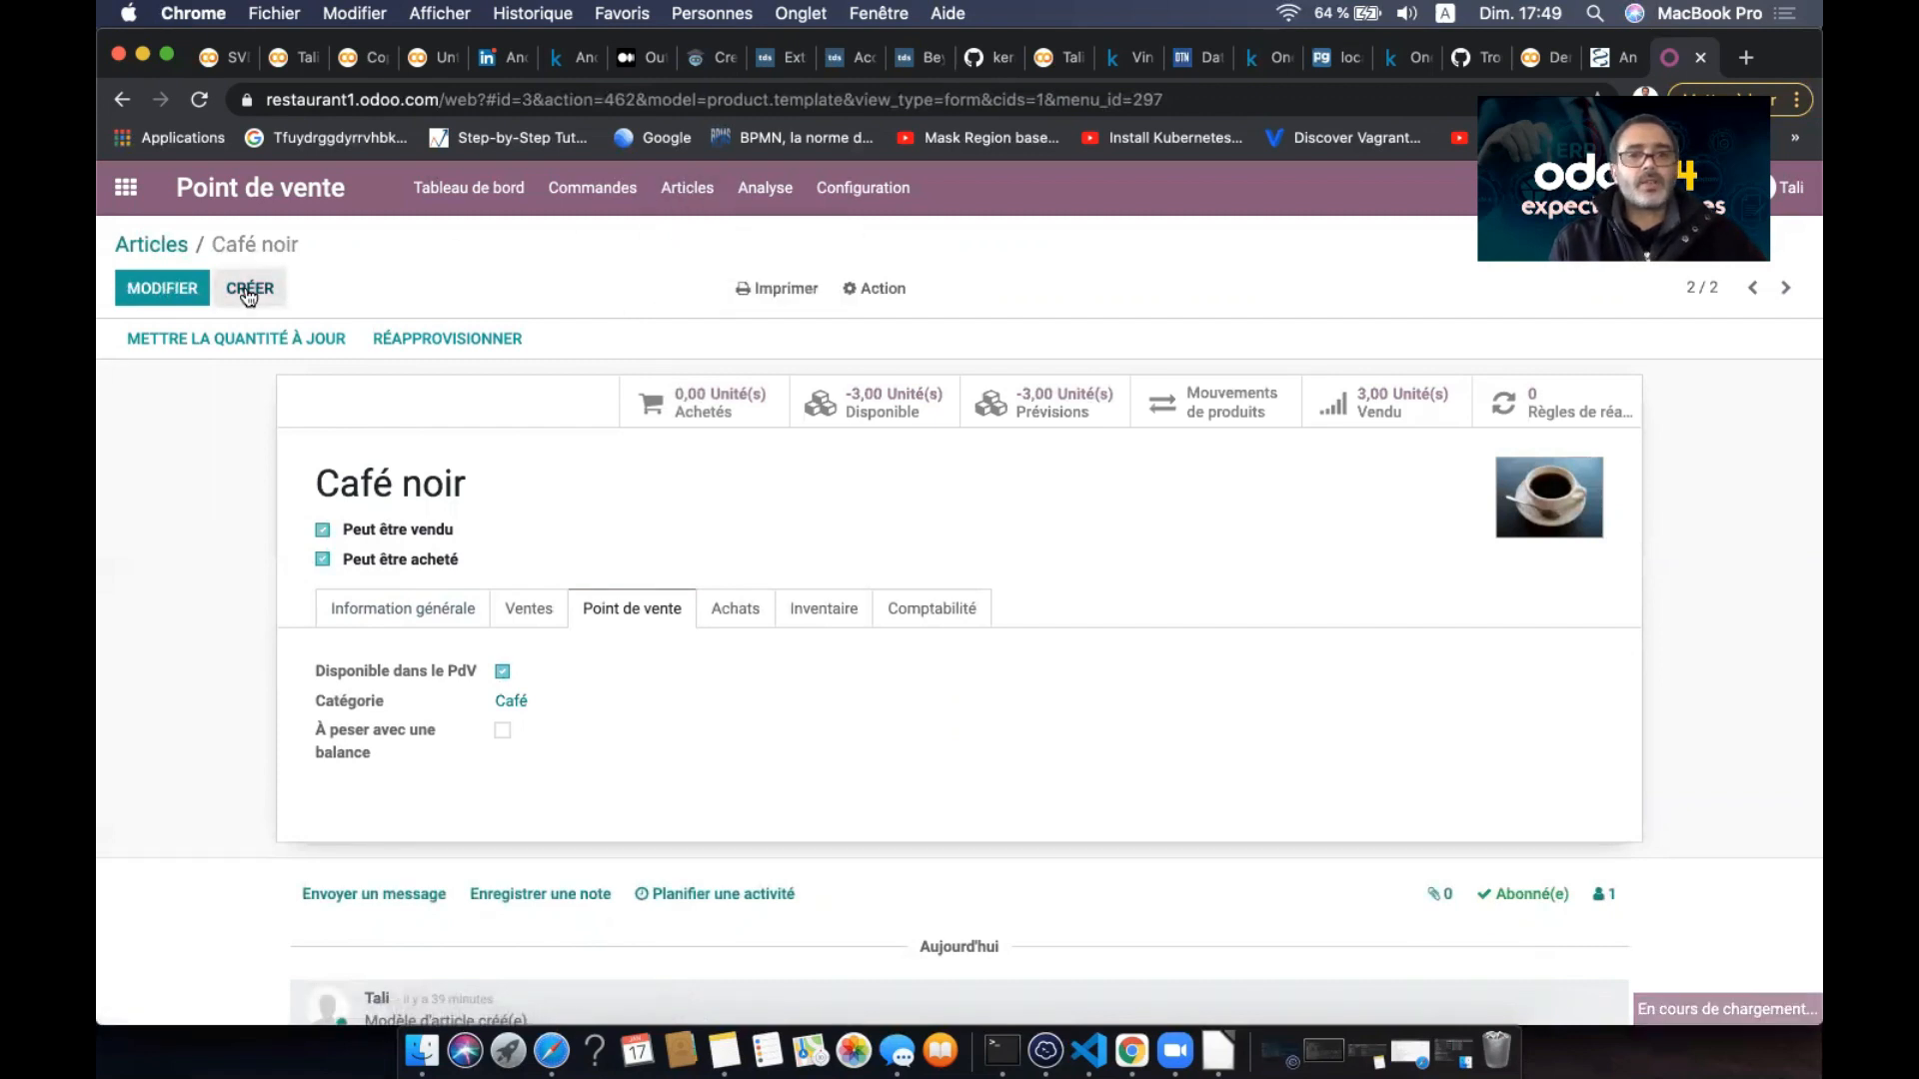
type("Croi")
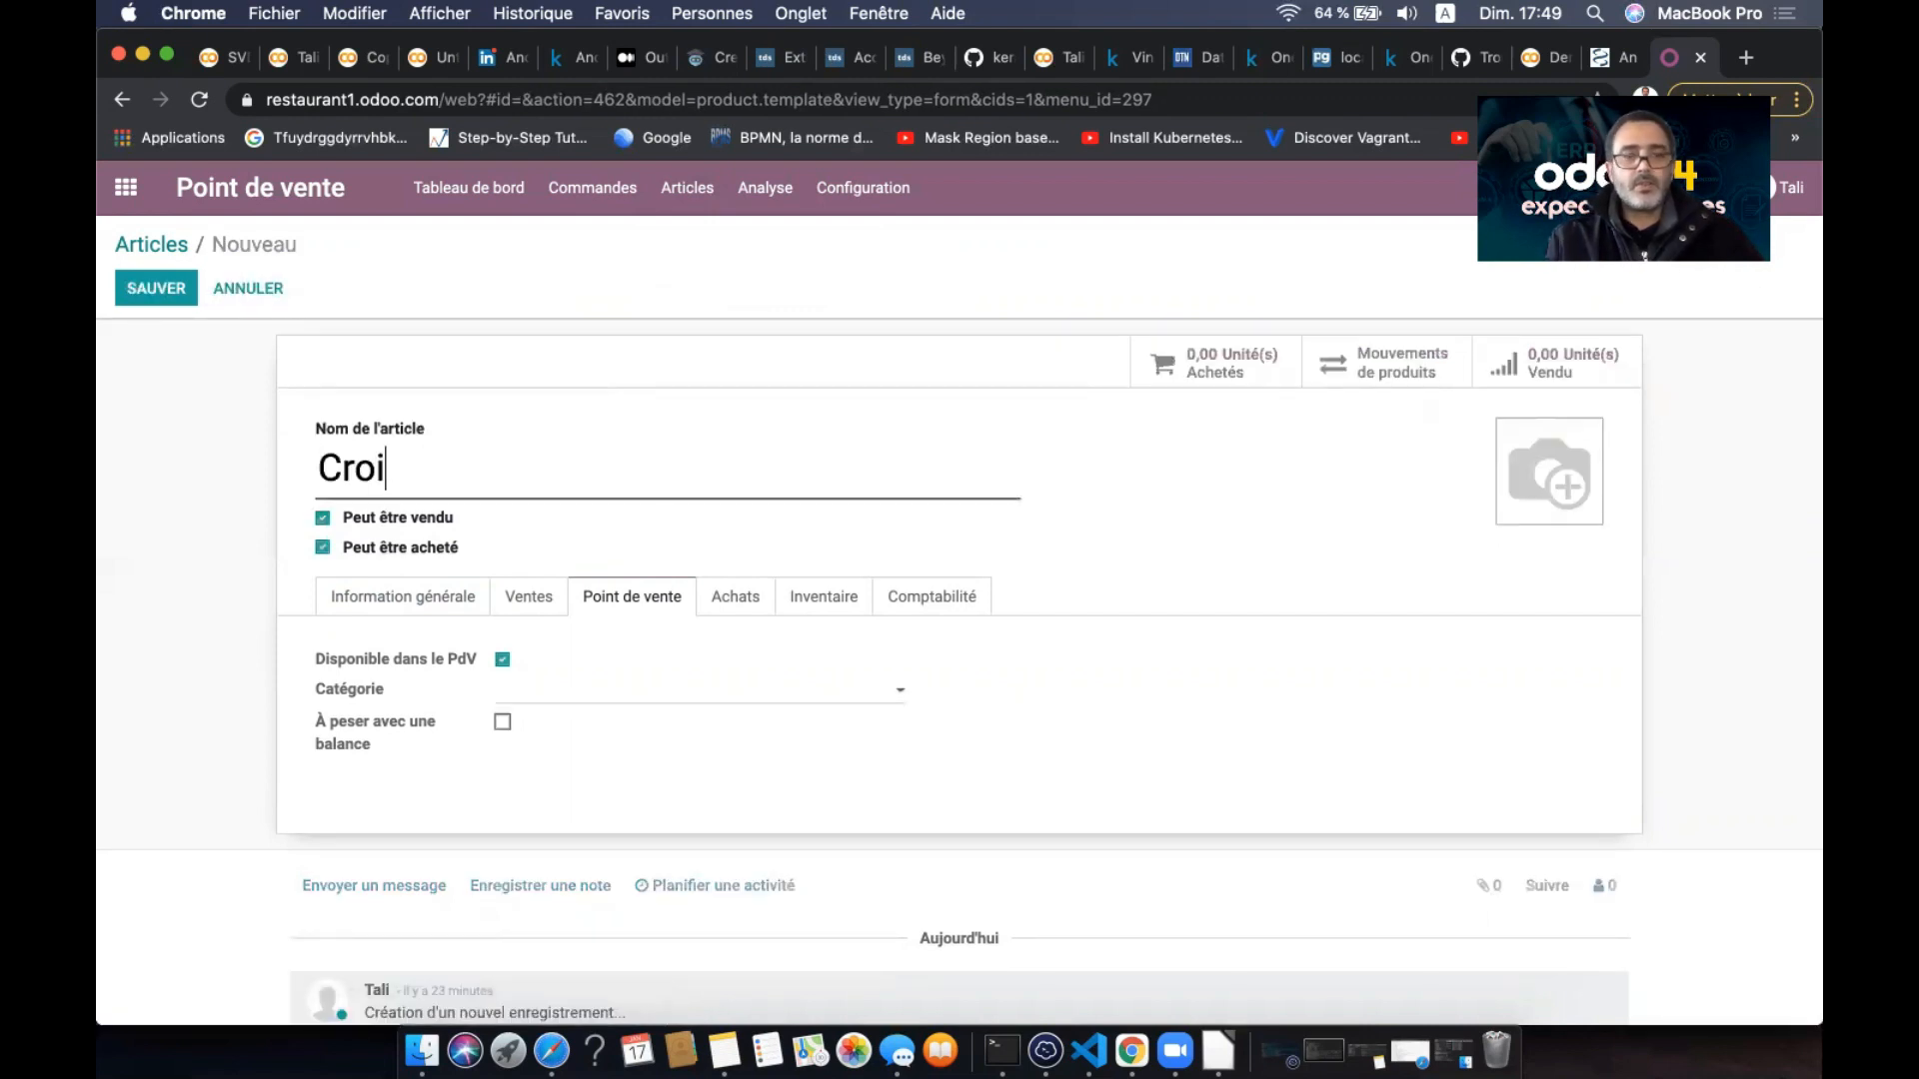
type("ssant")
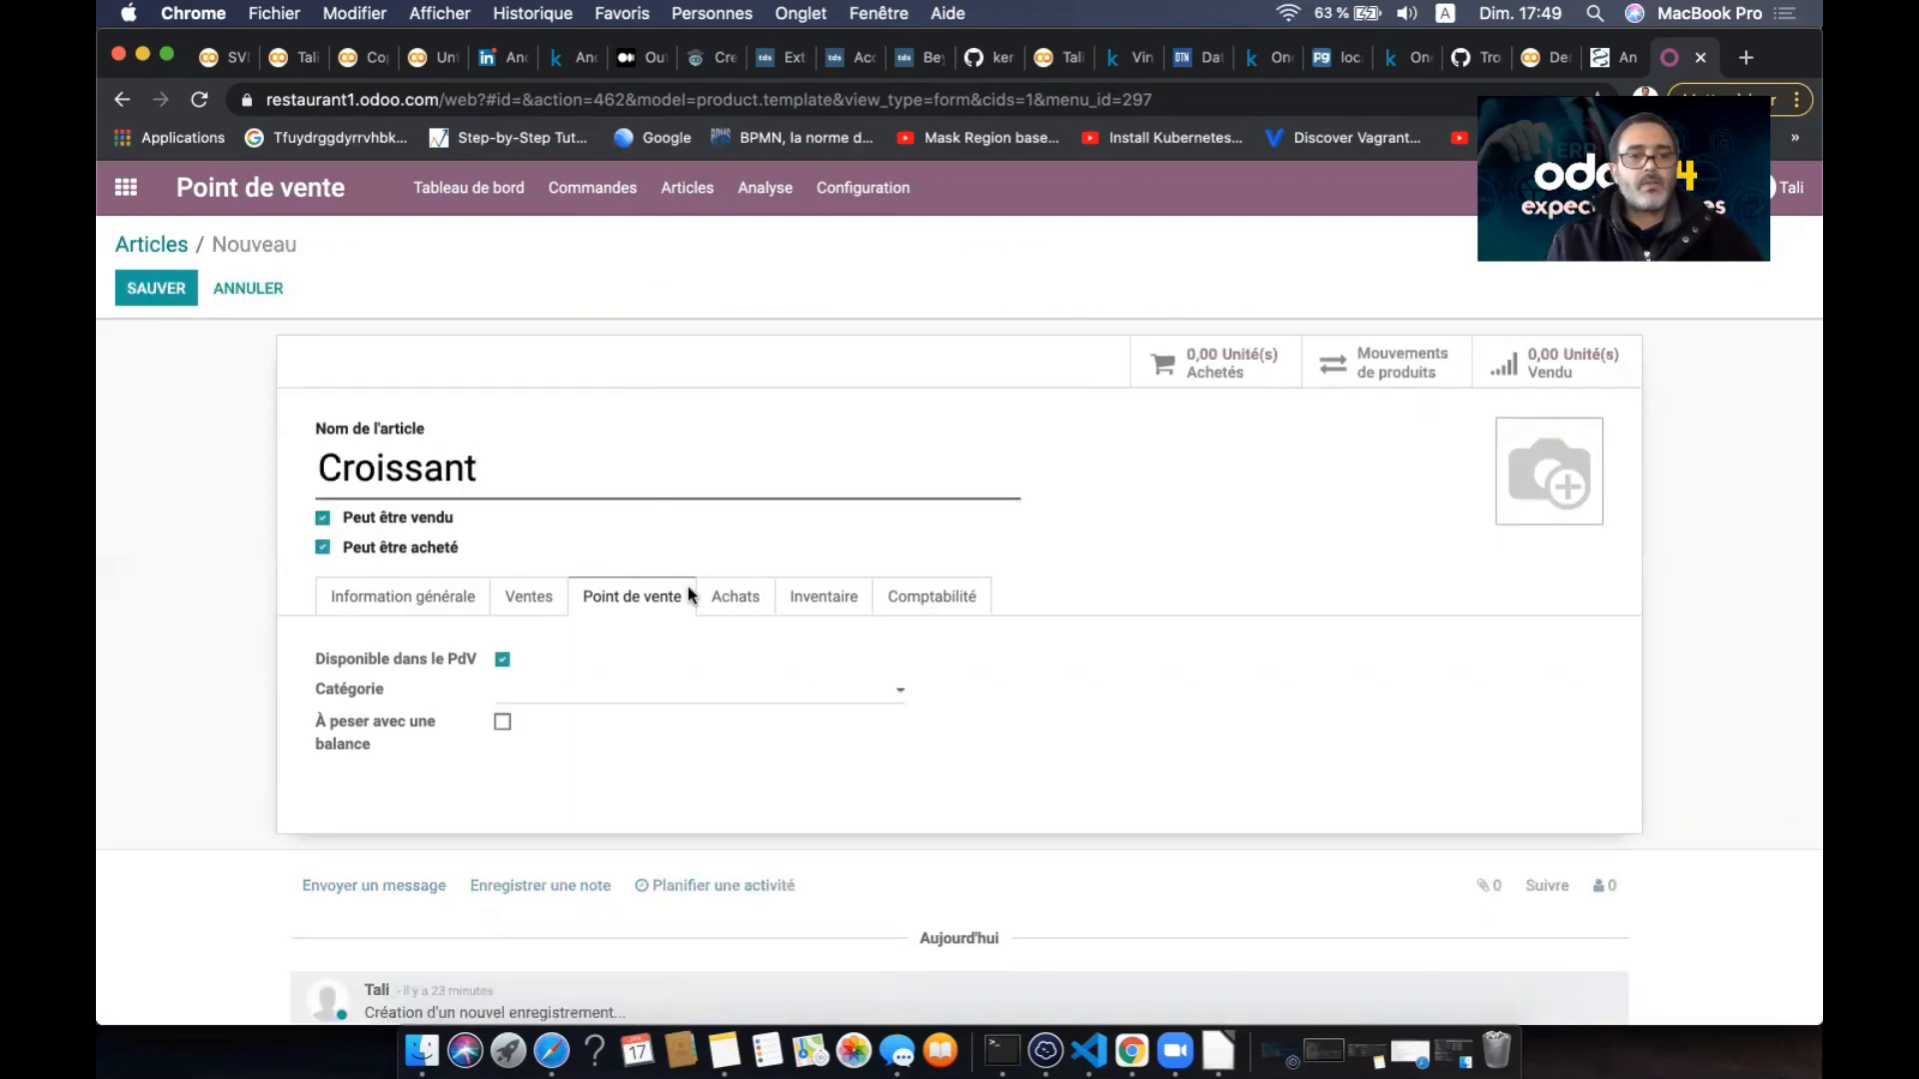
- Create the new POS category Vinoiserie for the Croissant and open its details
left_click(639, 699)
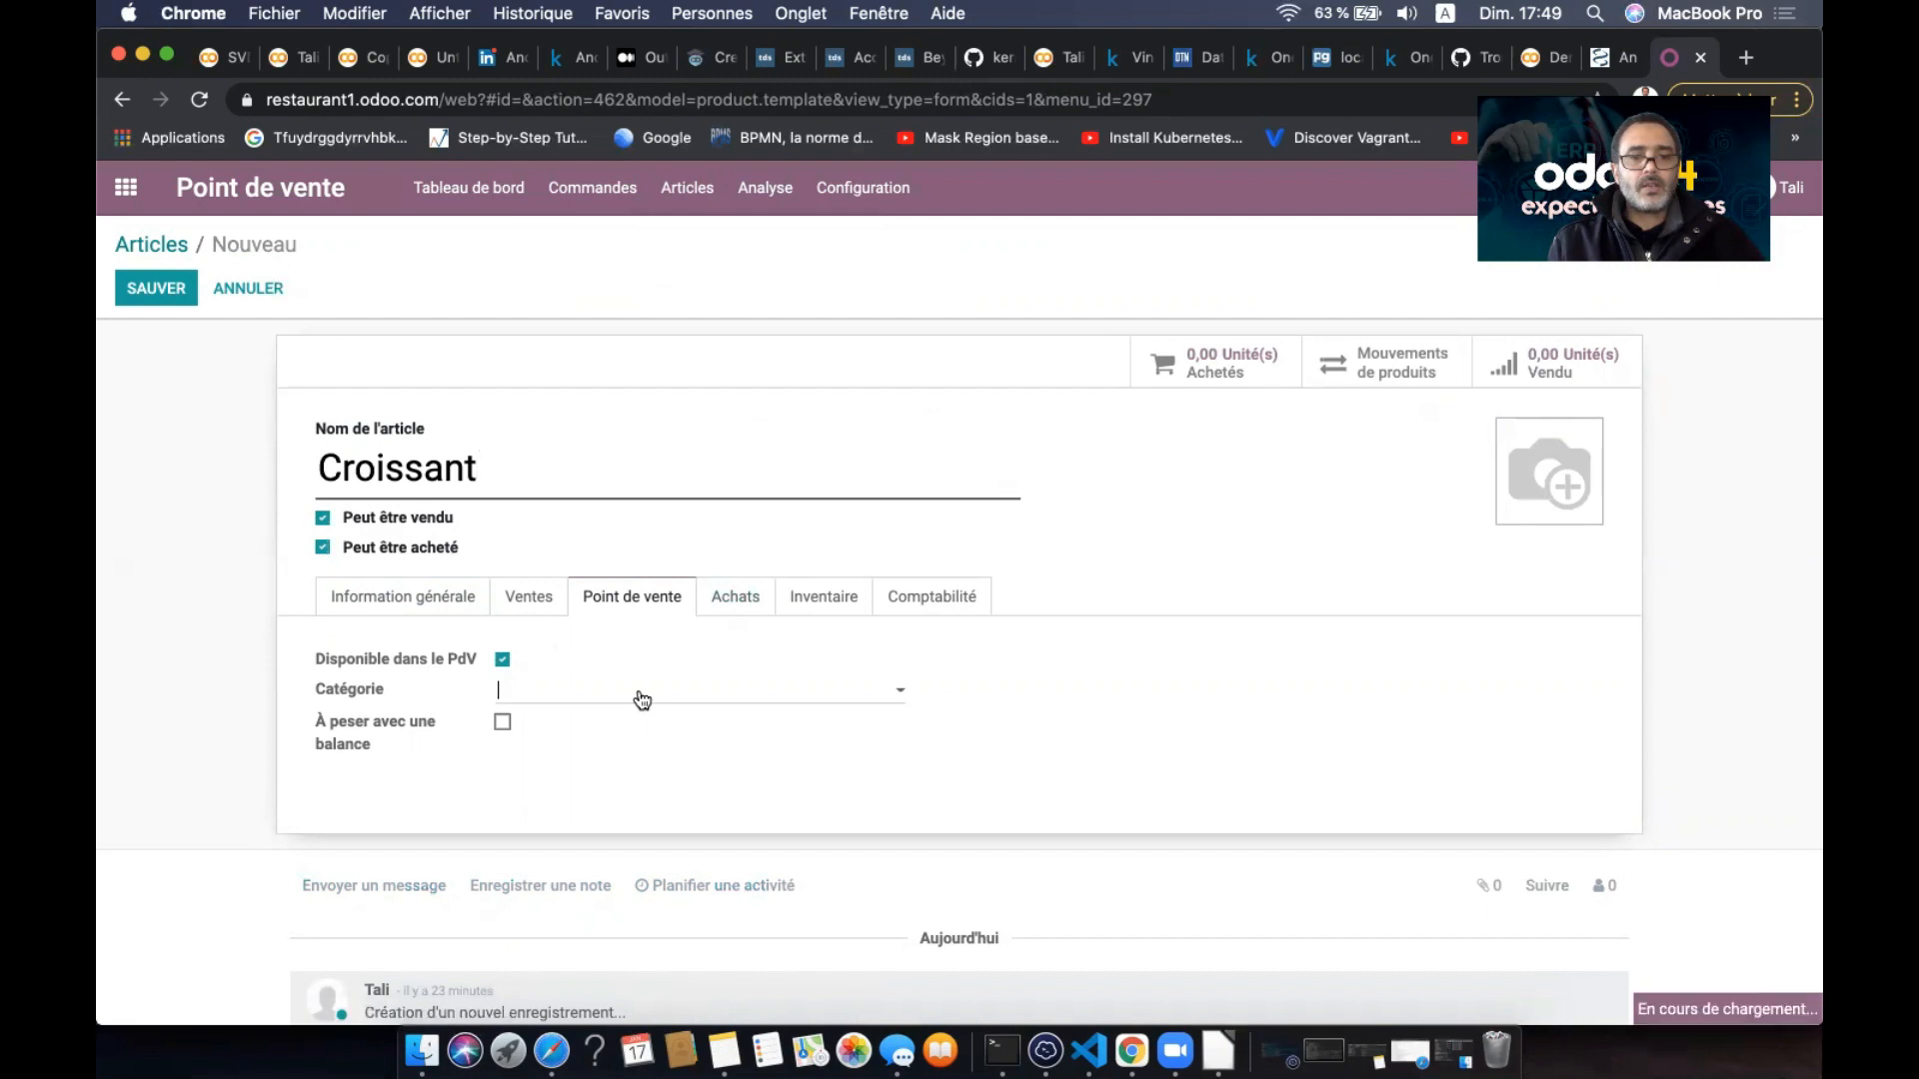
type("V")
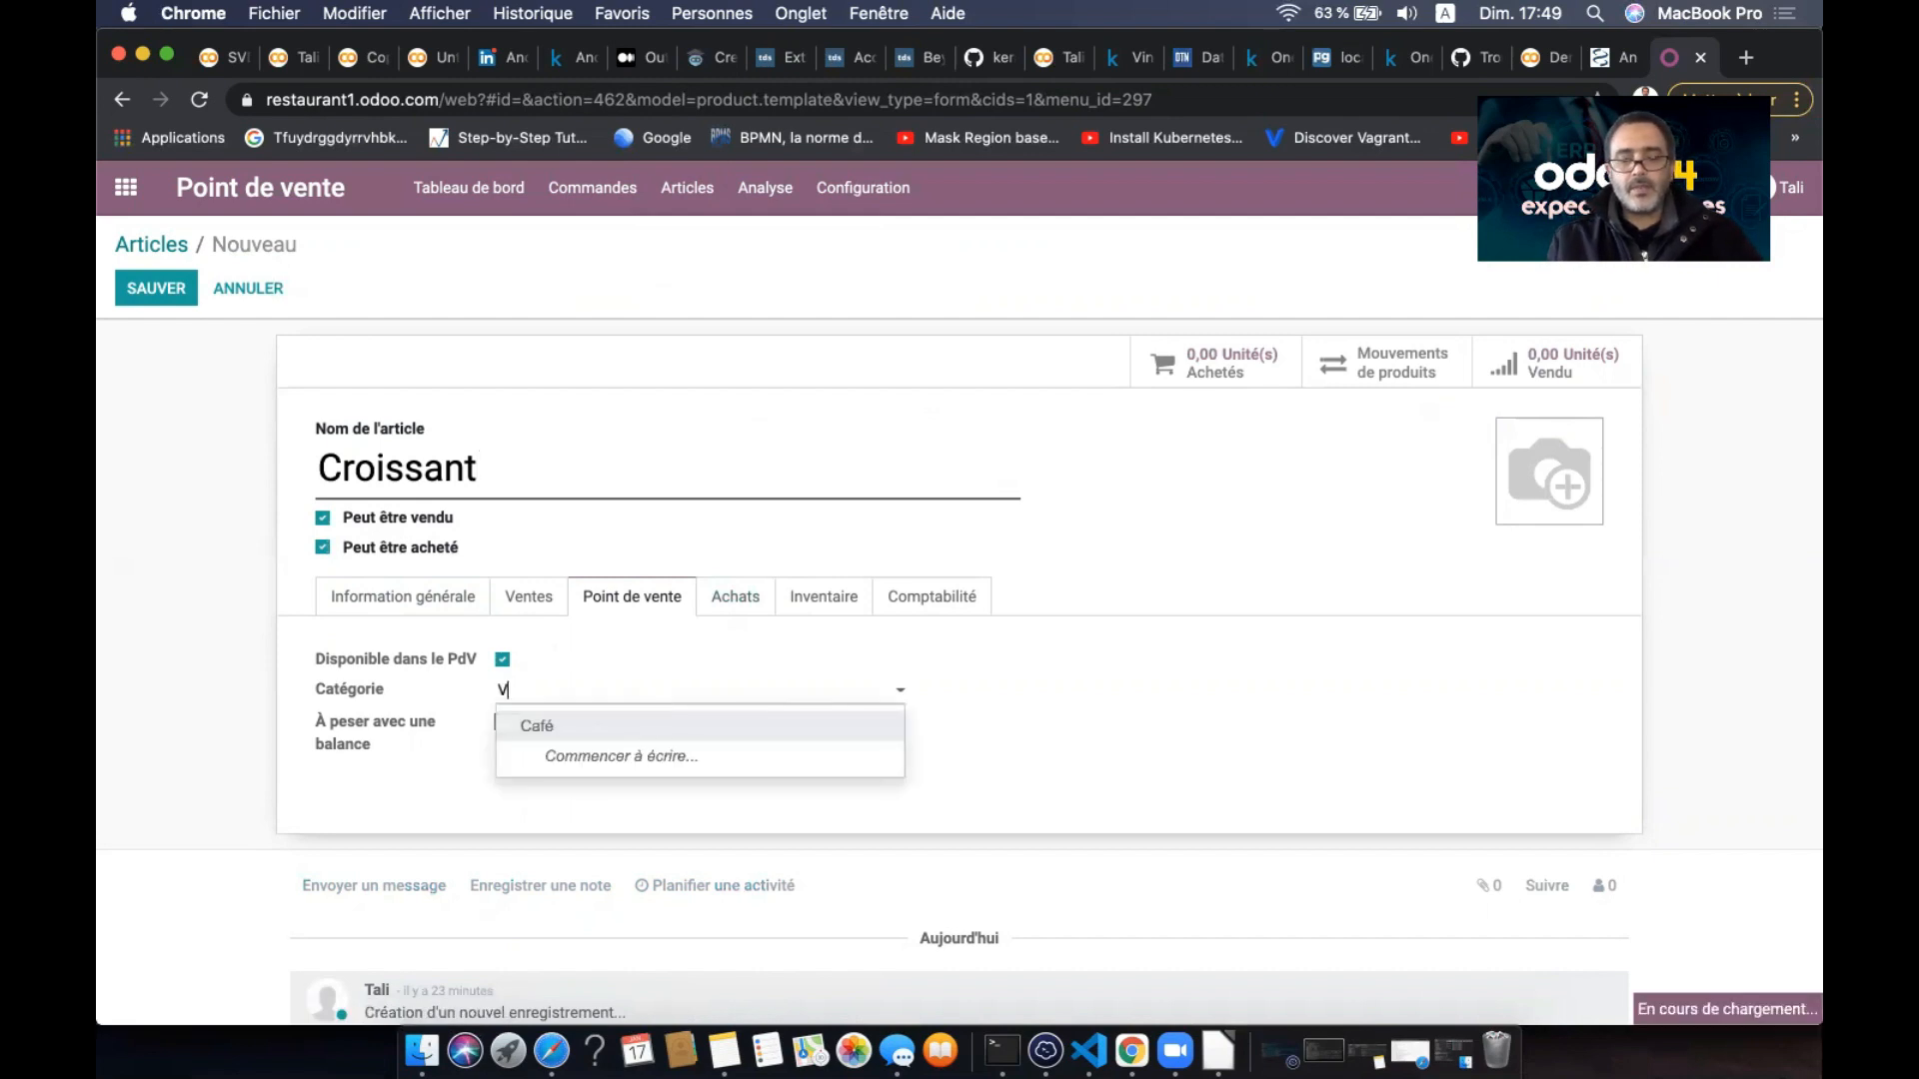
type("inoiserie")
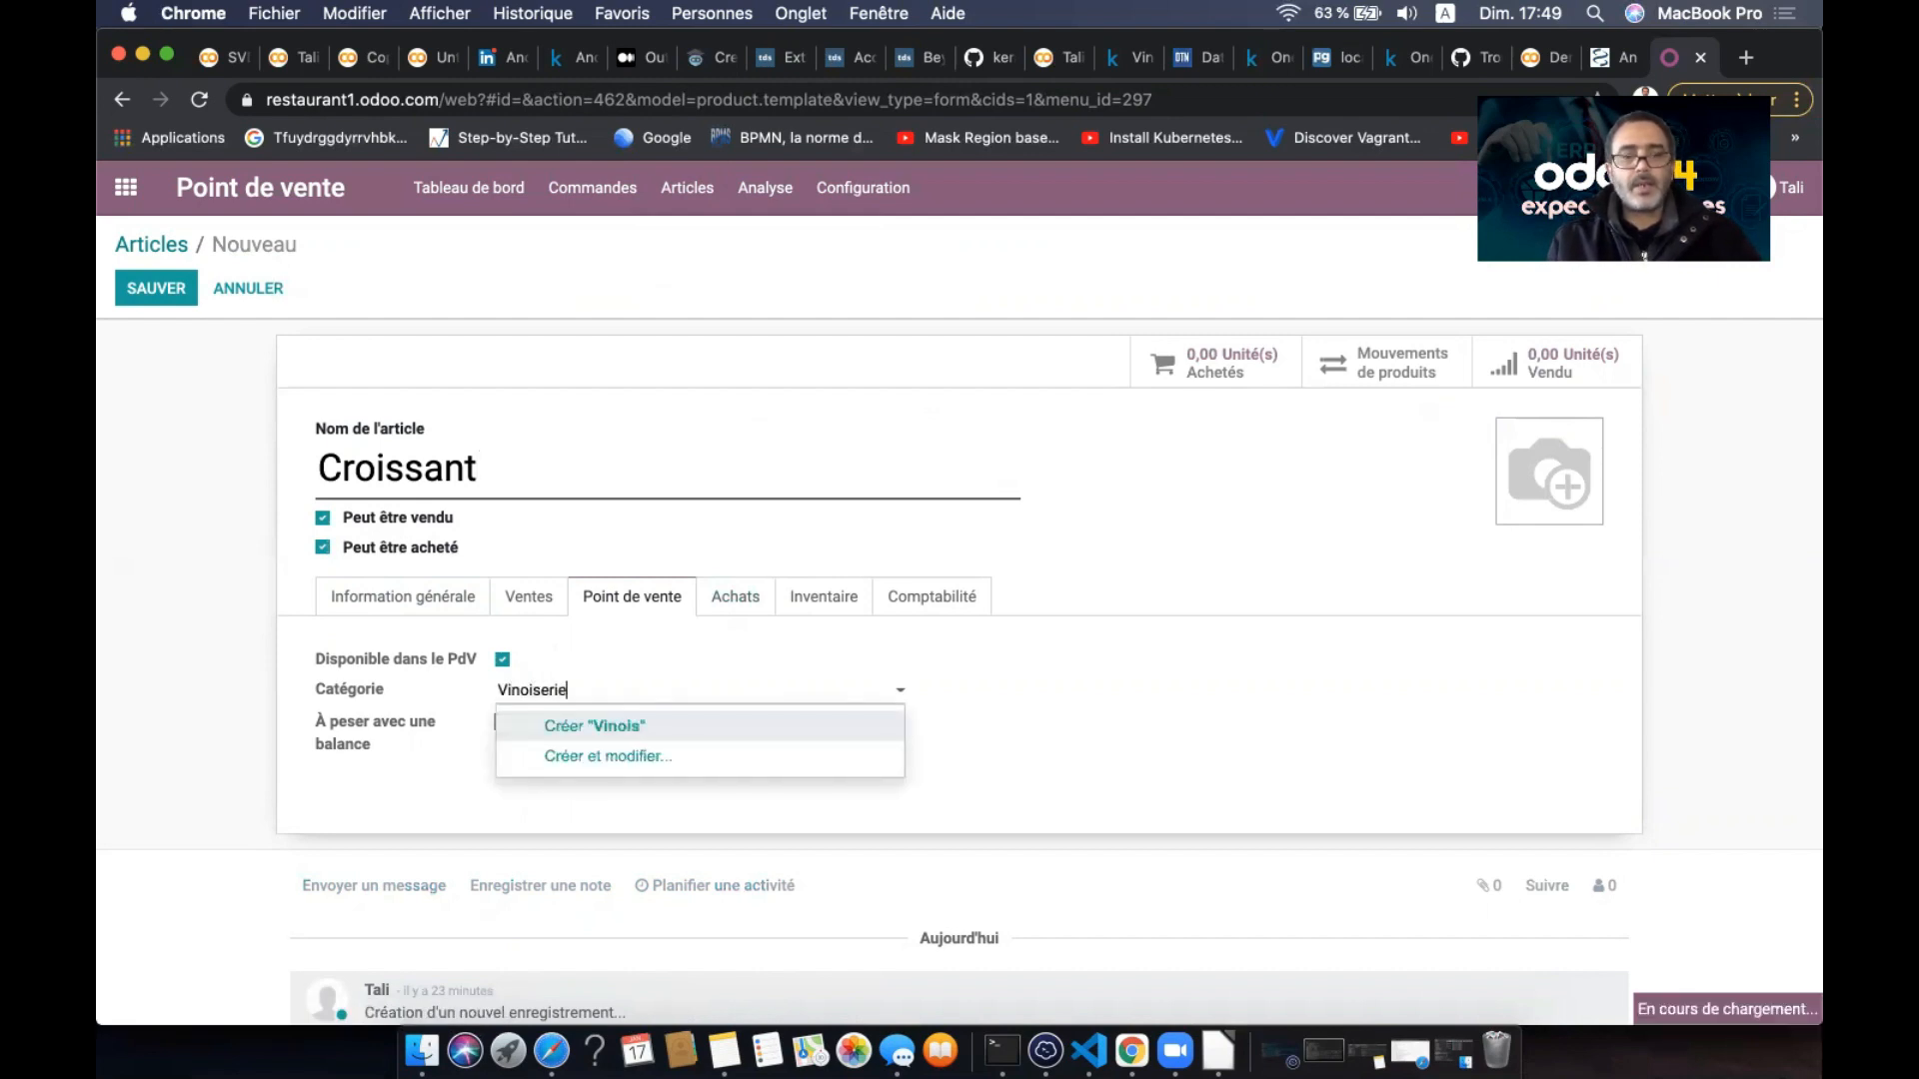
left_click(684, 723)
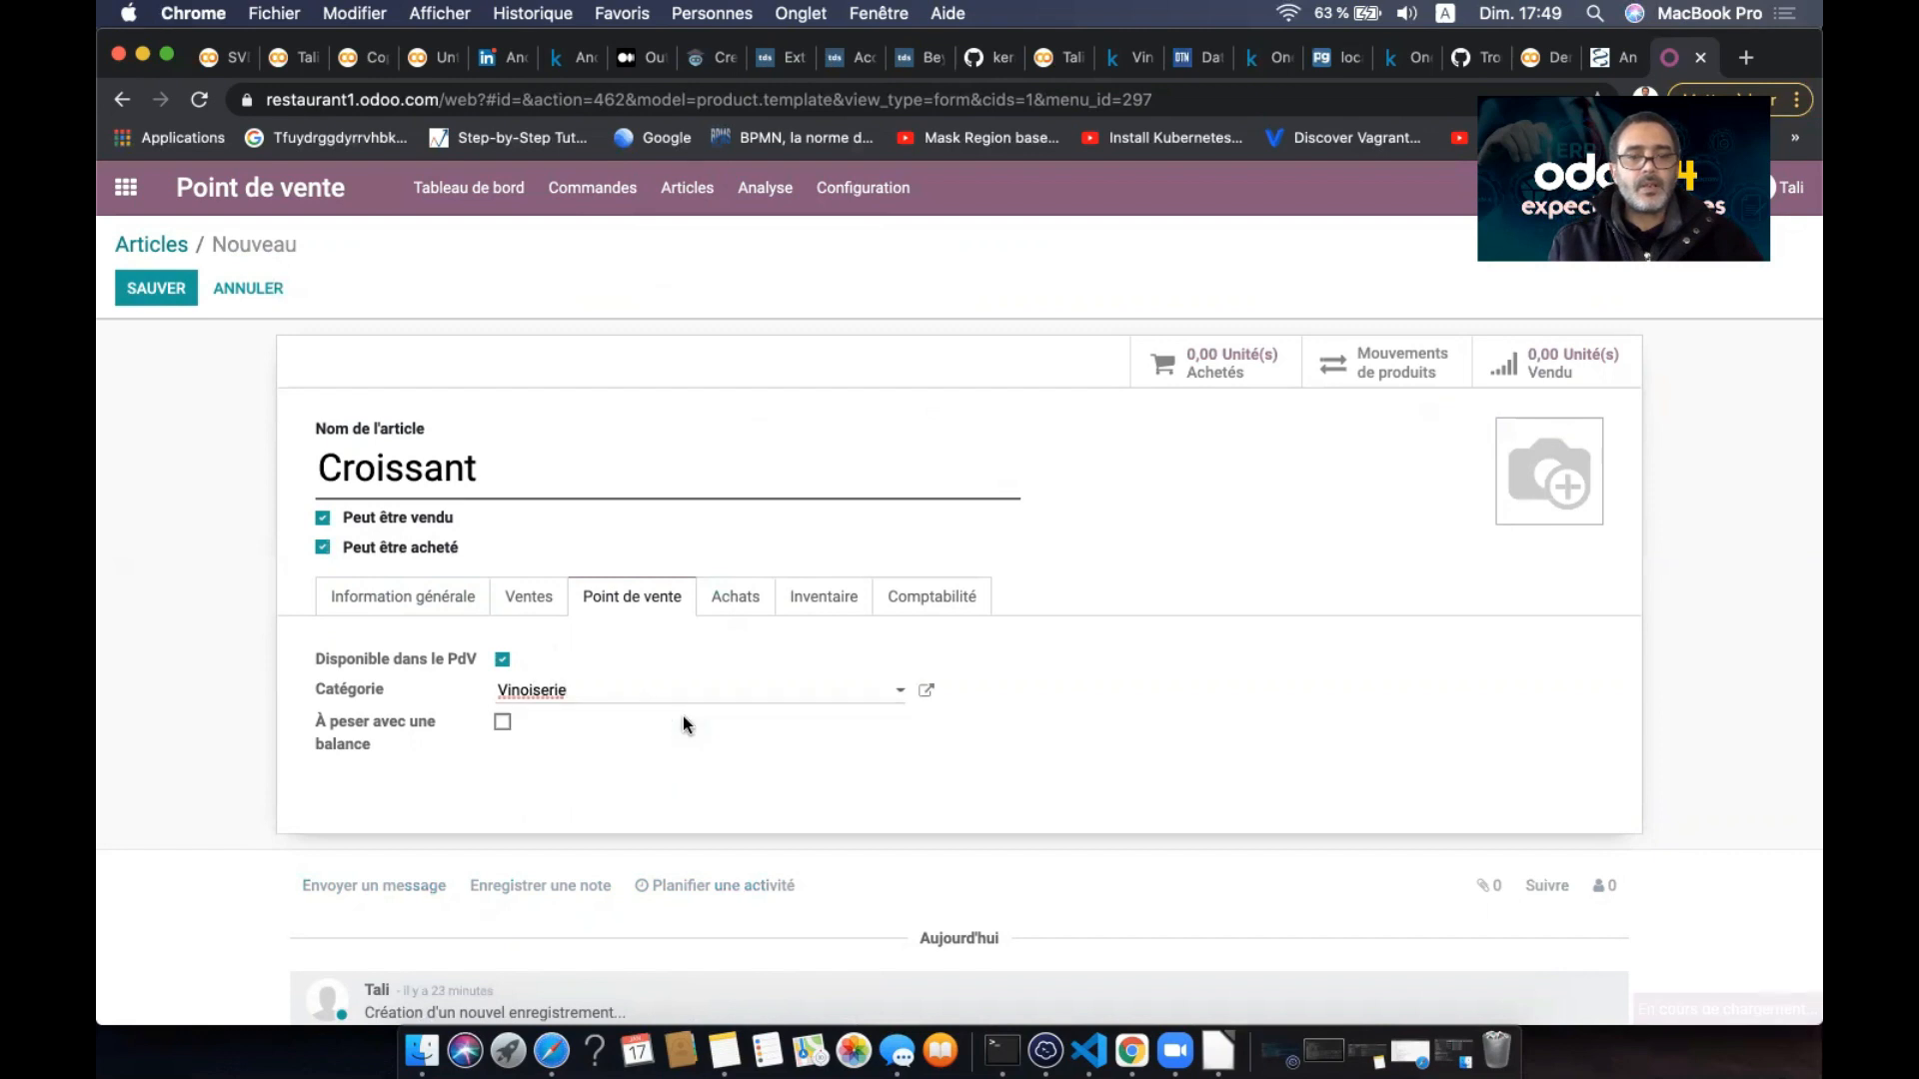
left_click(927, 689)
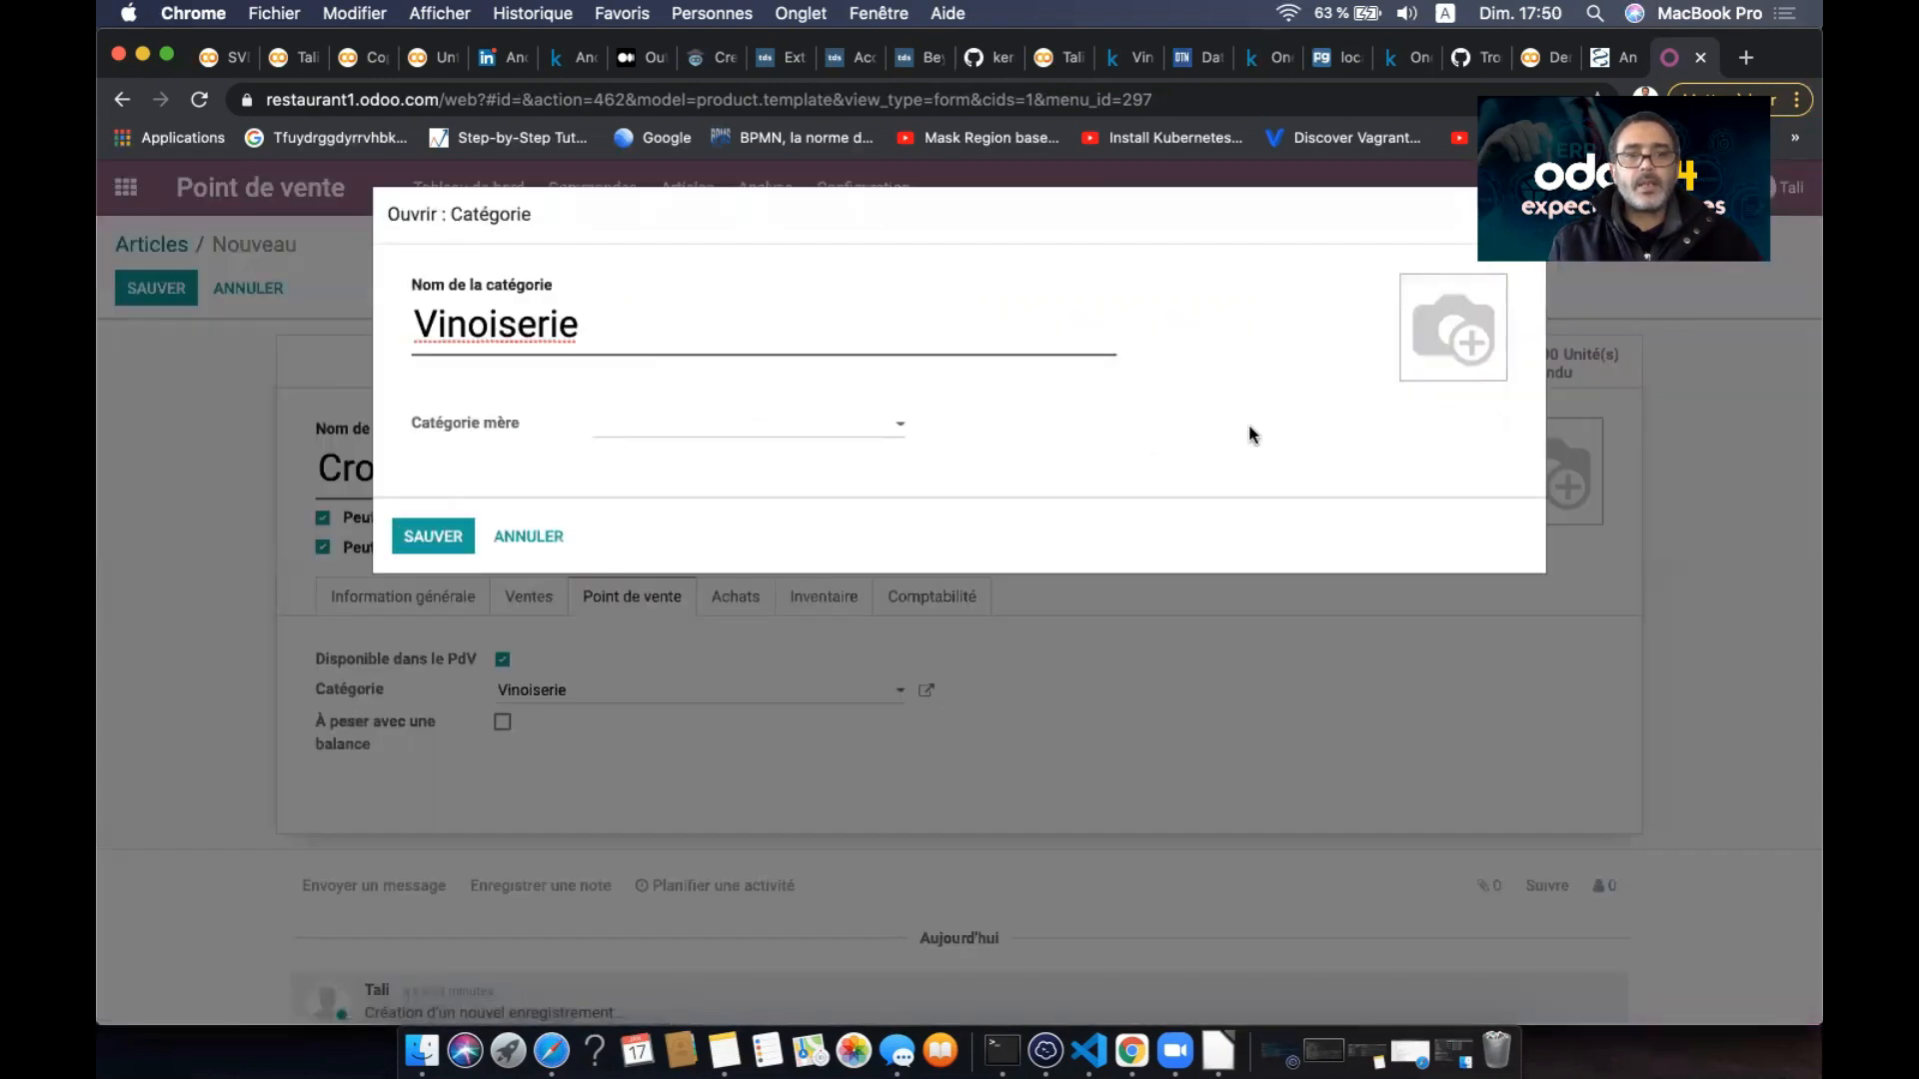
- Correct the category name from Vinoiserie to Viennoiserie using the spelling suggestion
double_click(484, 321)
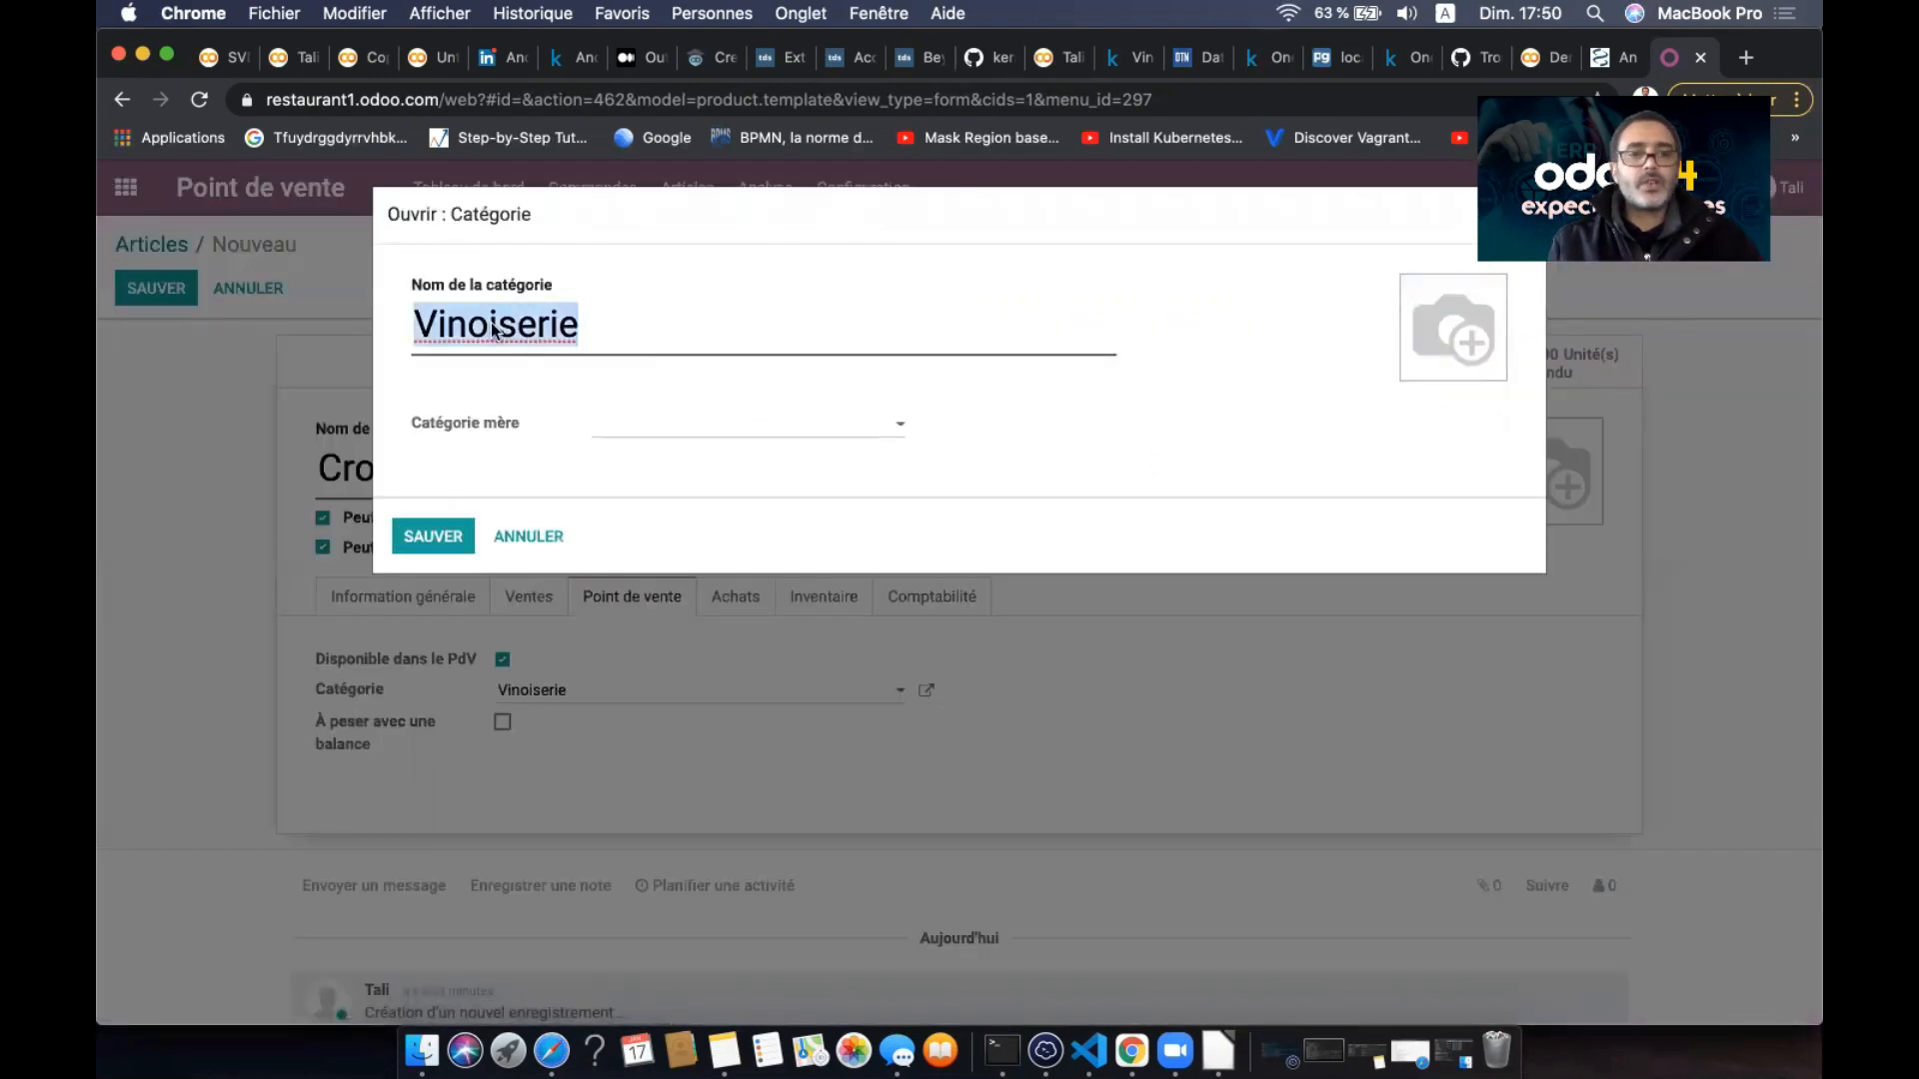
right_click(549, 339)
left_click(622, 330)
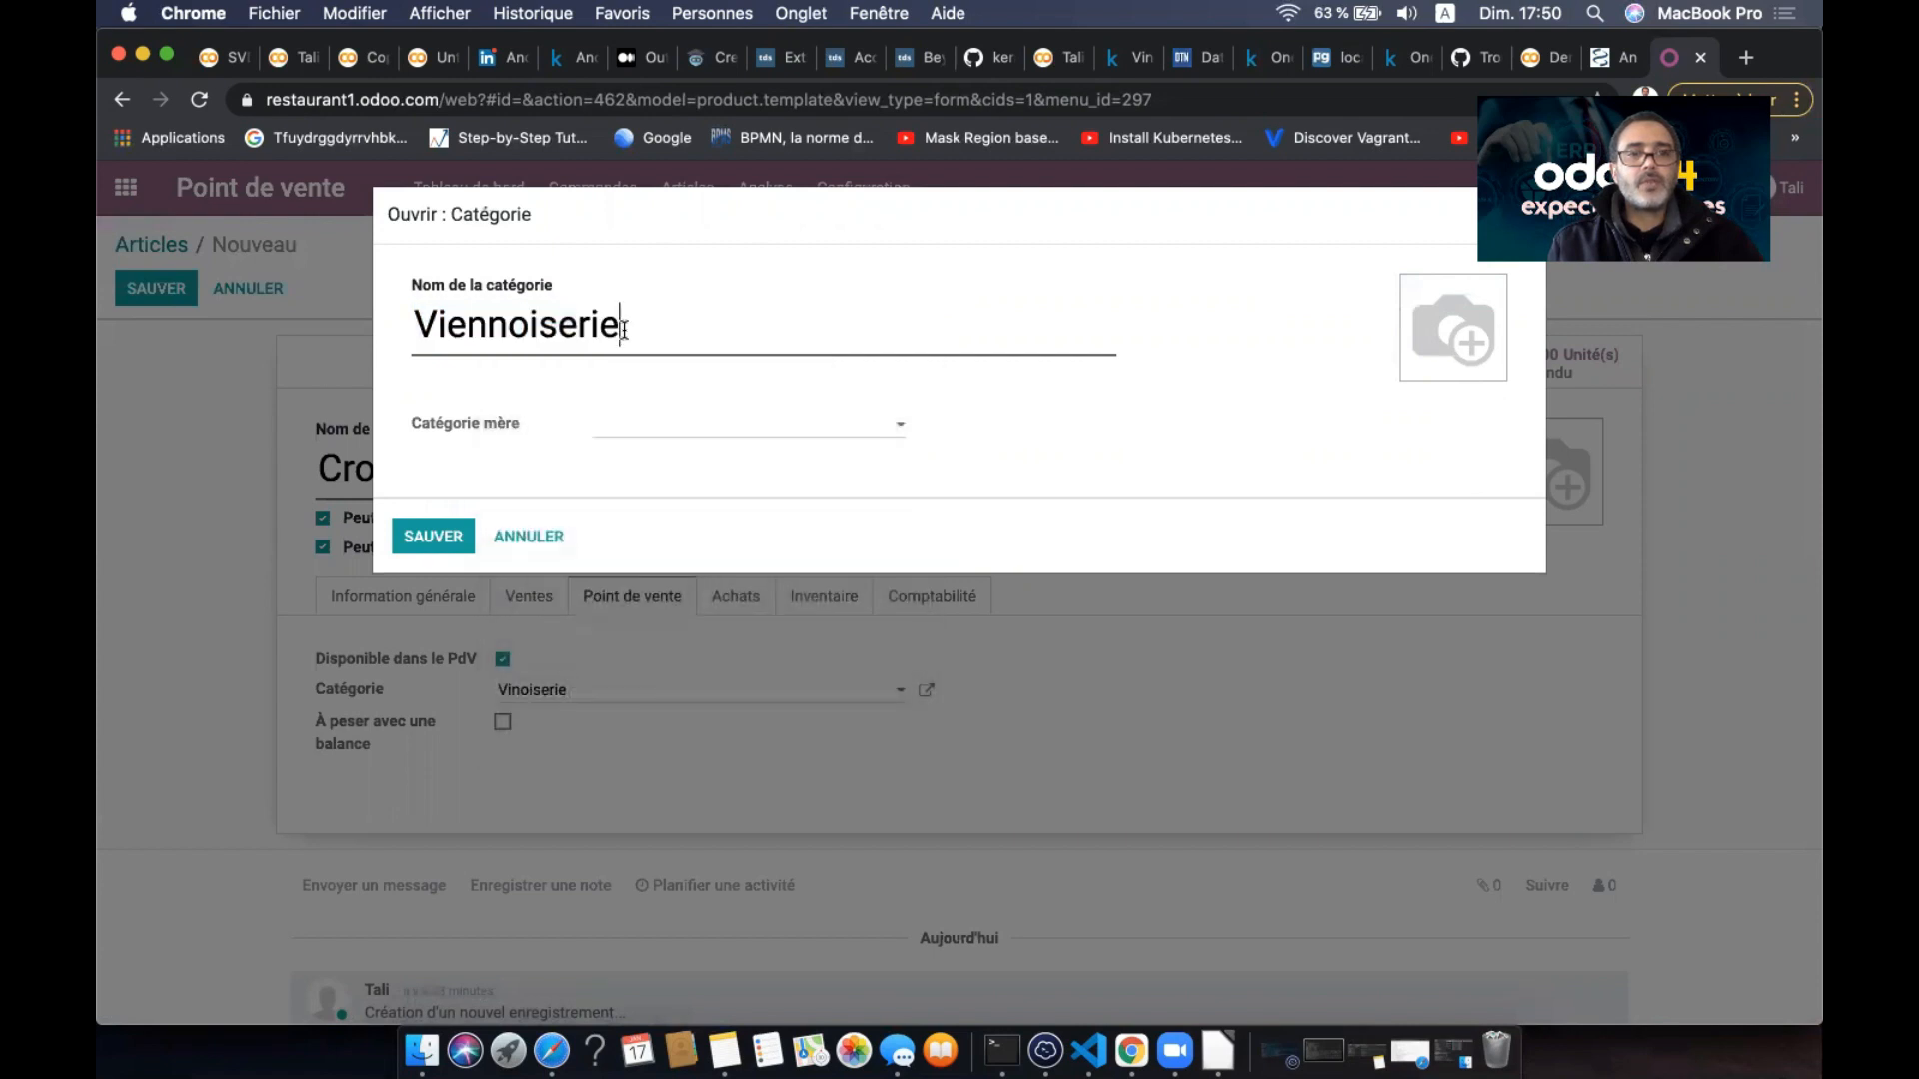
- Attach the croissant.jpeg image to the Viennoiserie category and save it
left_click(1417, 296)
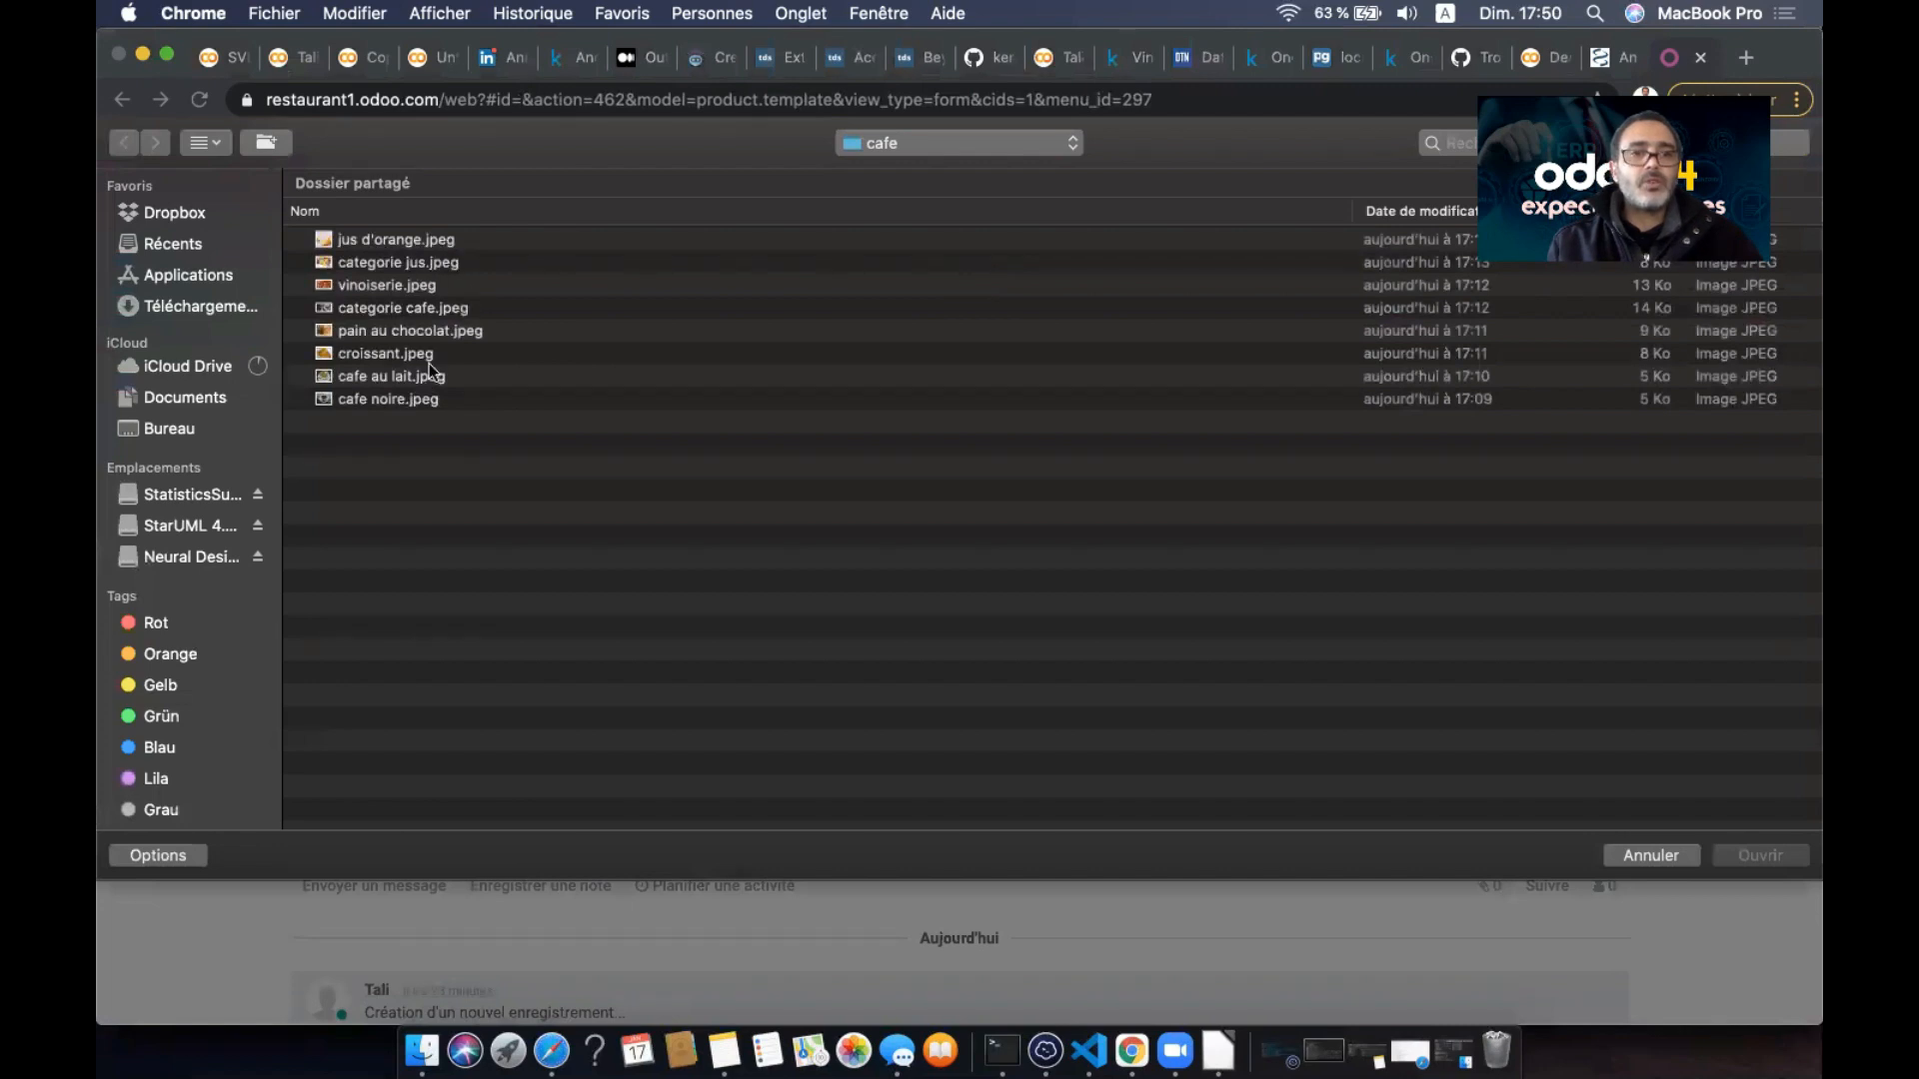
left_click(393, 308)
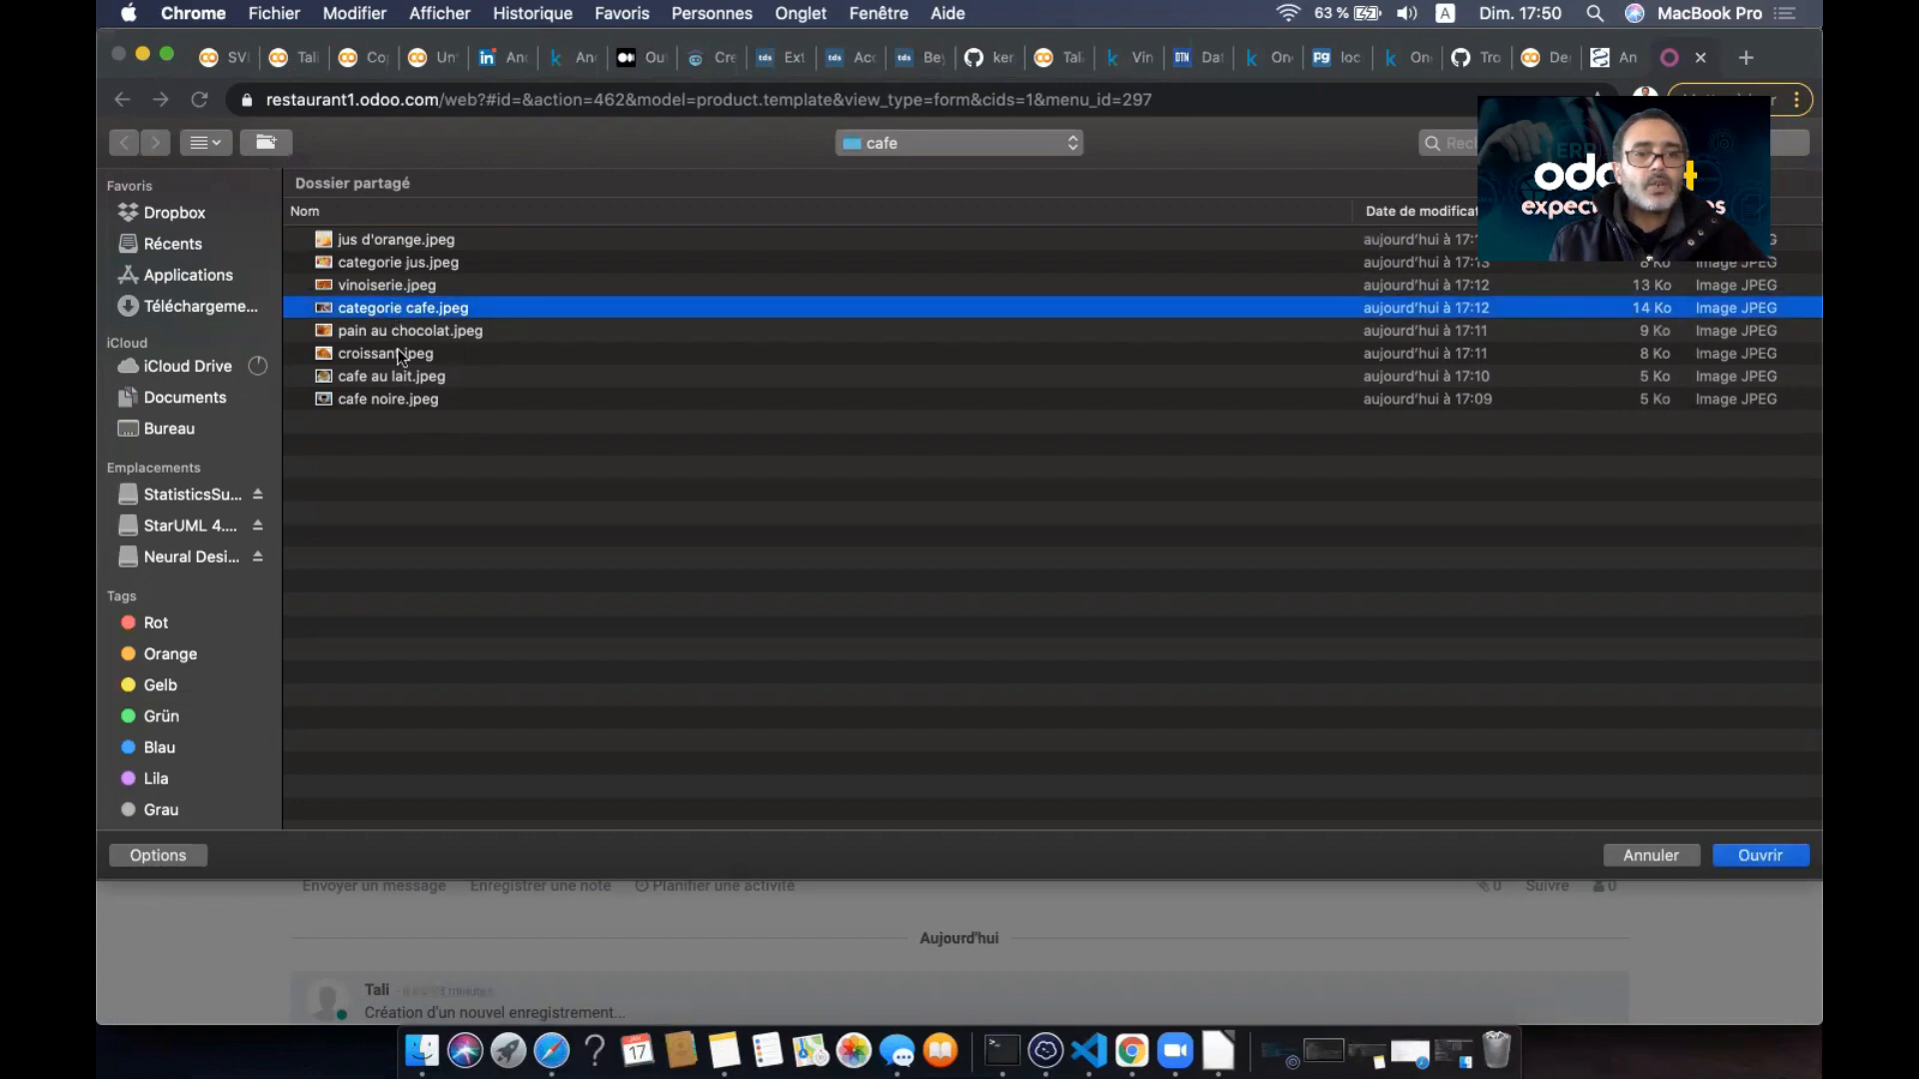
left_click(515, 355)
left_click(1759, 856)
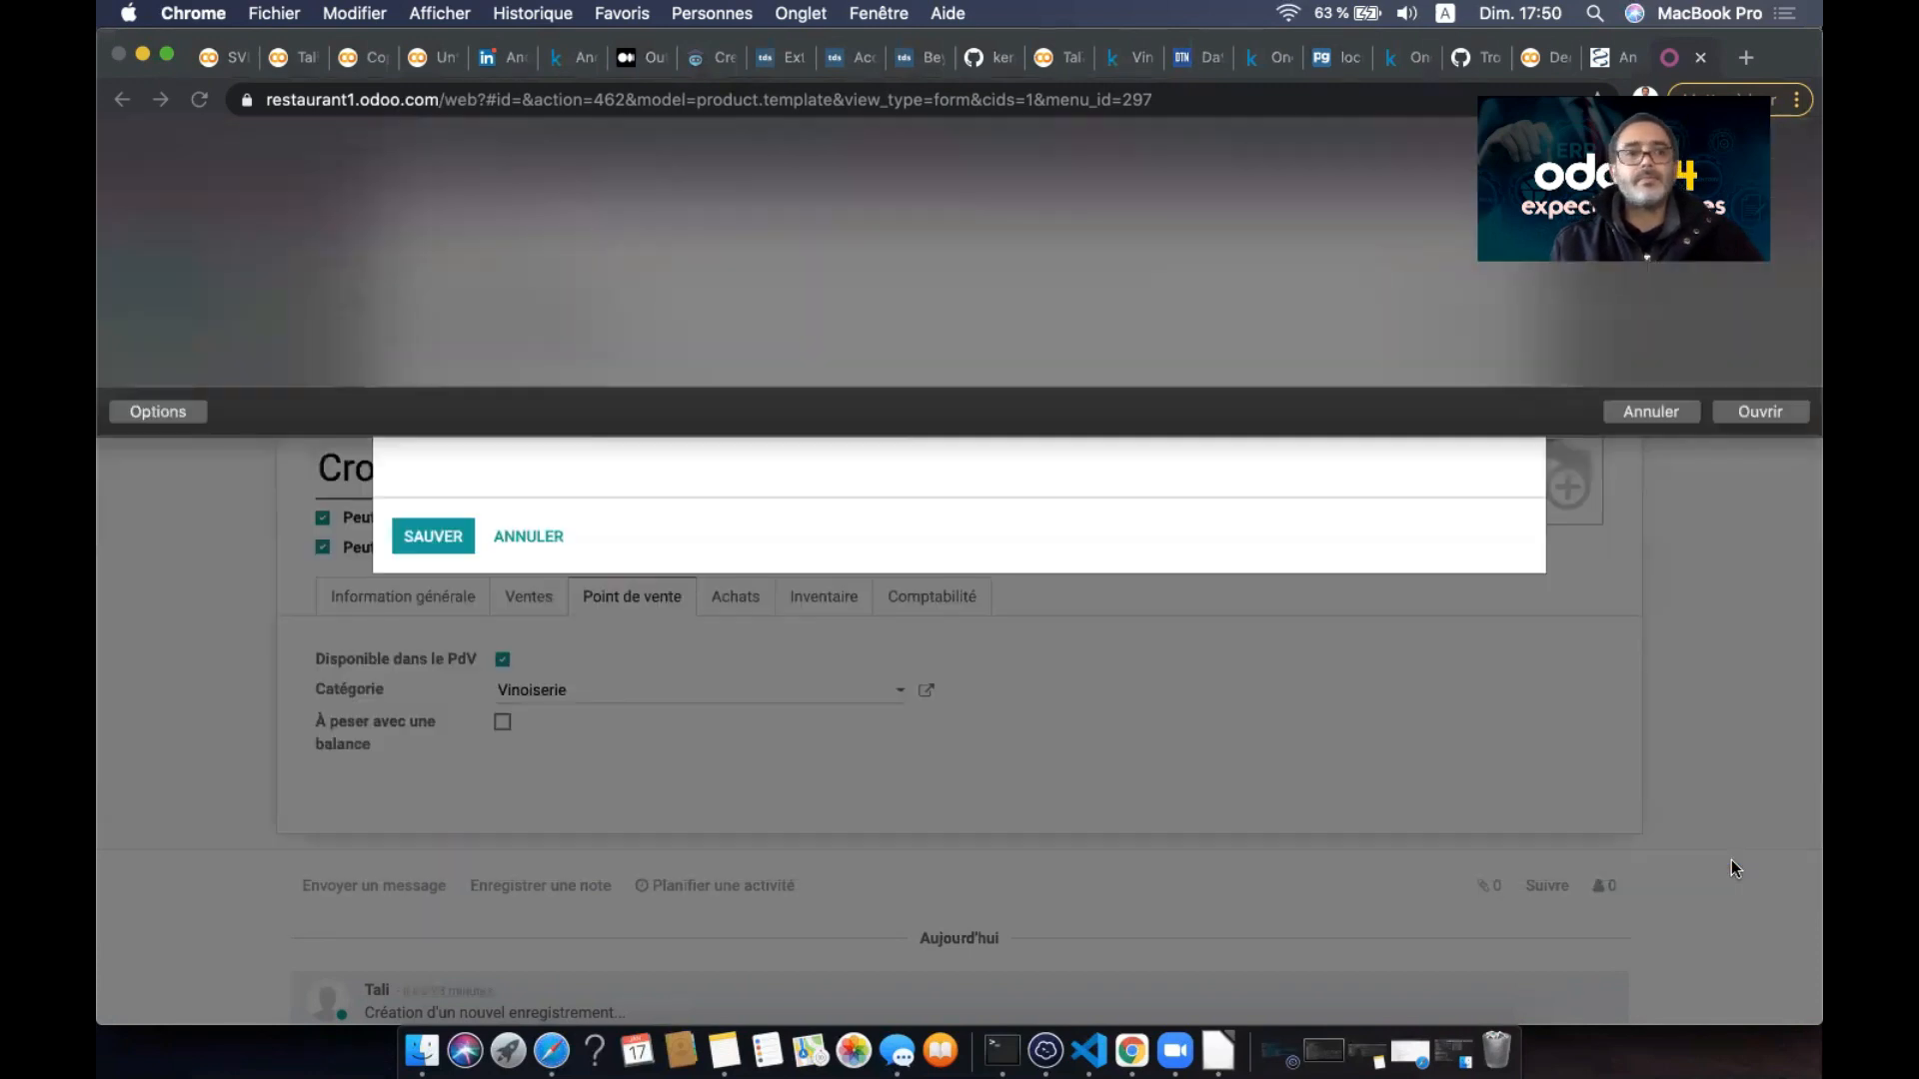
left_click(437, 512)
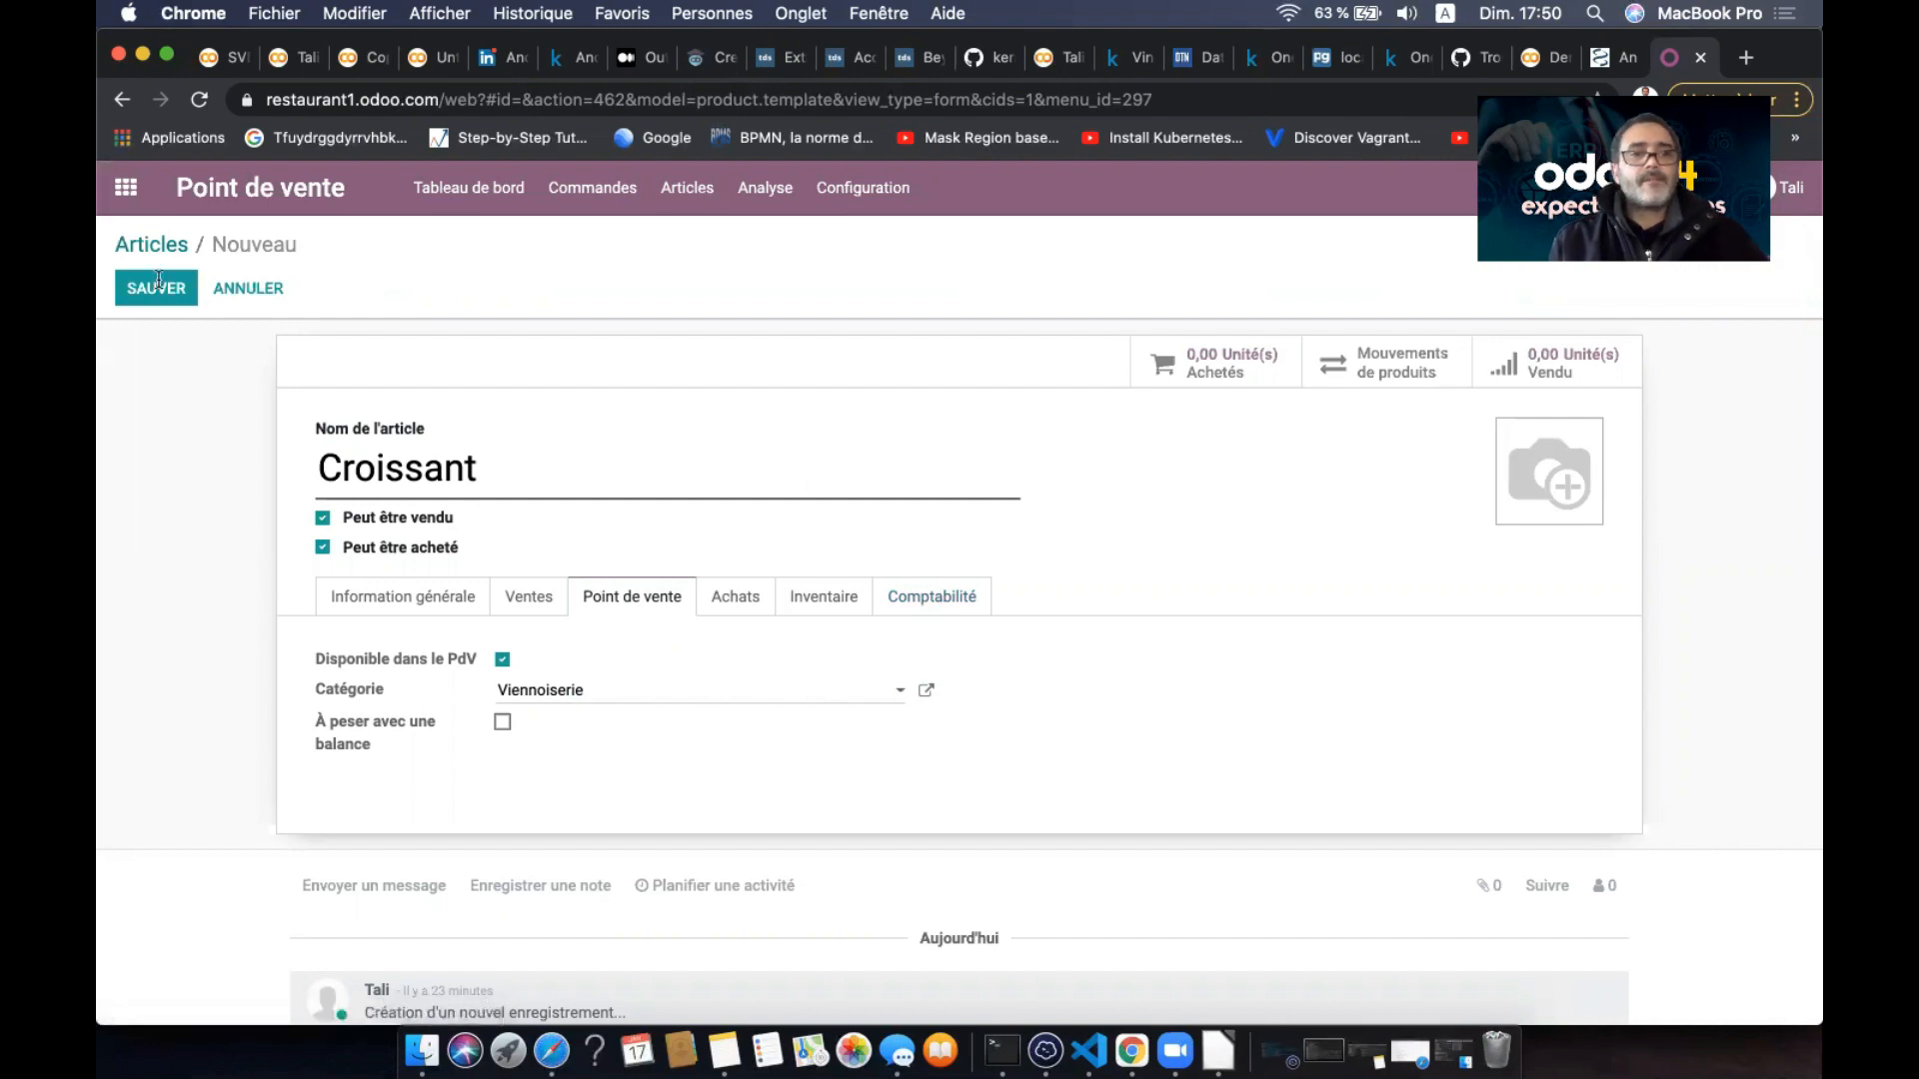
- Price the Croissant at 5 DH as an Article stockable and save it
left_click(439, 602)
left_click(1208, 659)
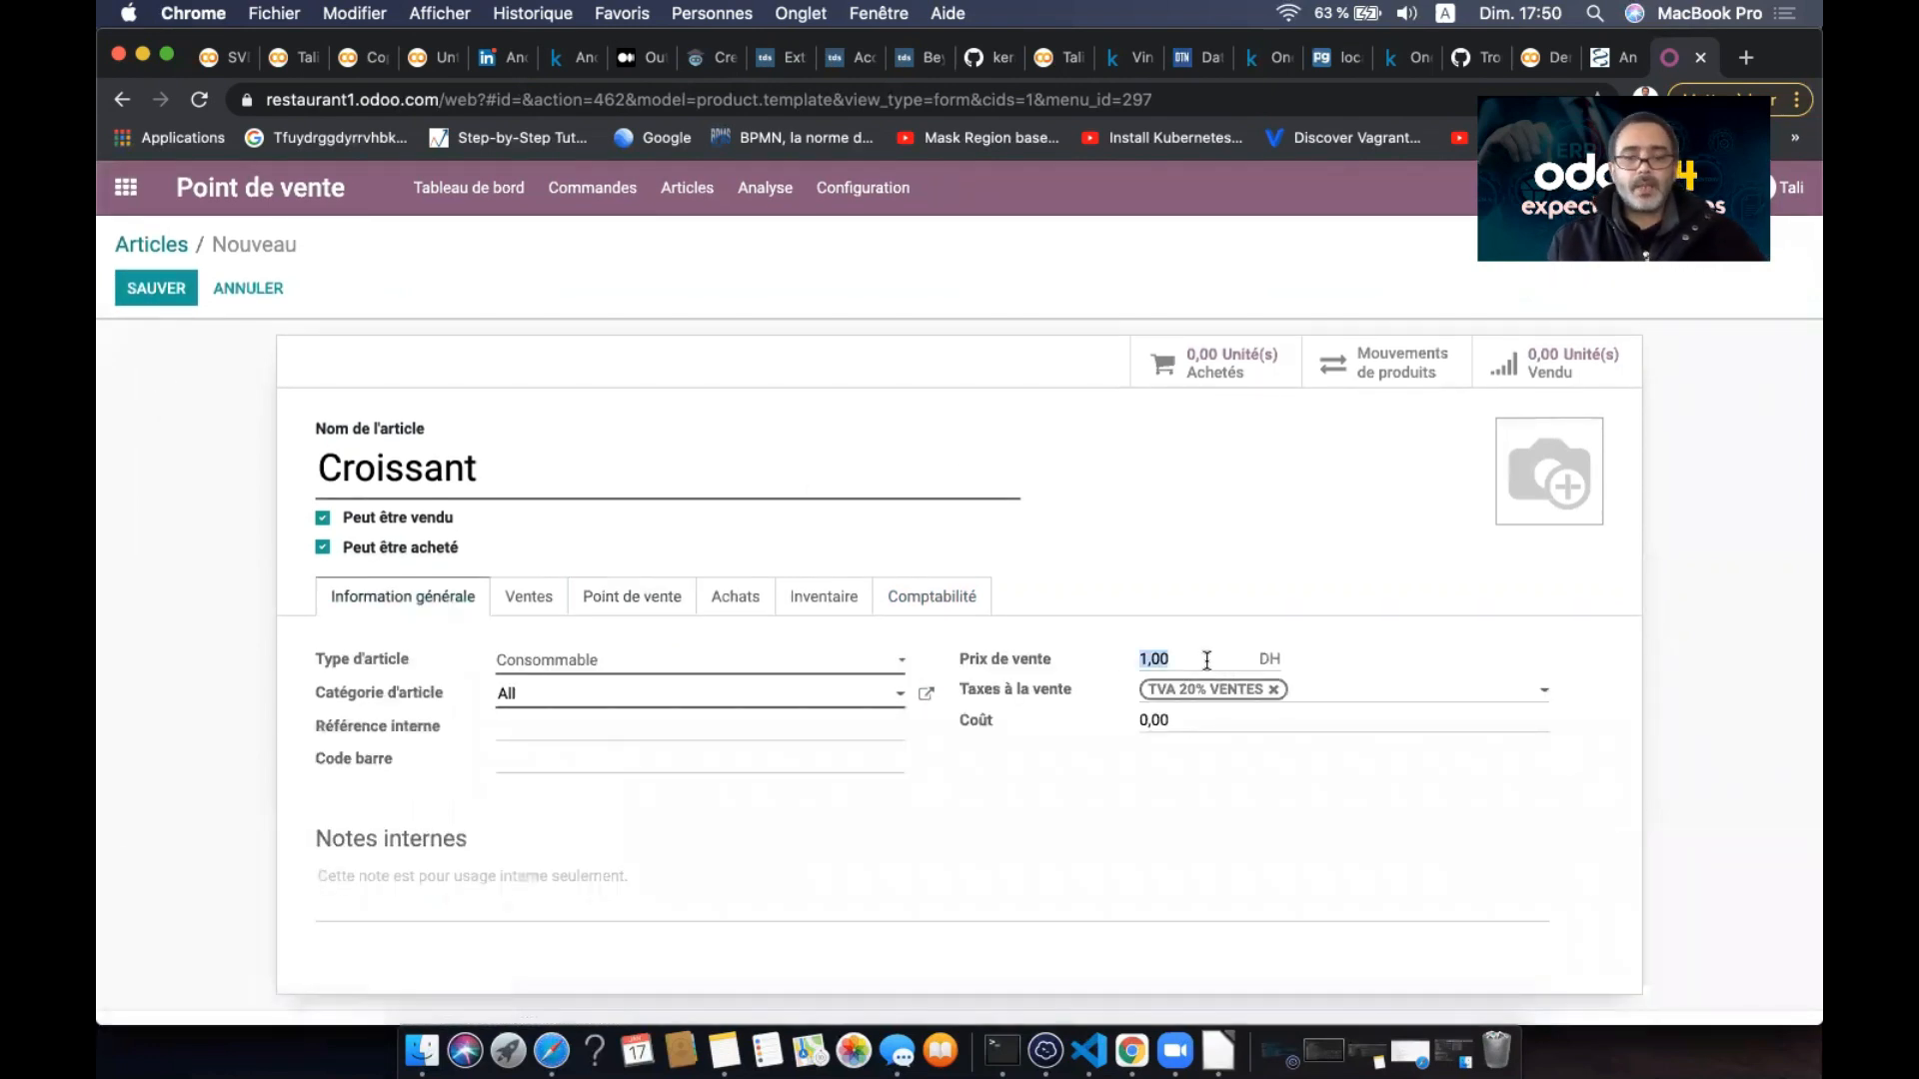
type("5")
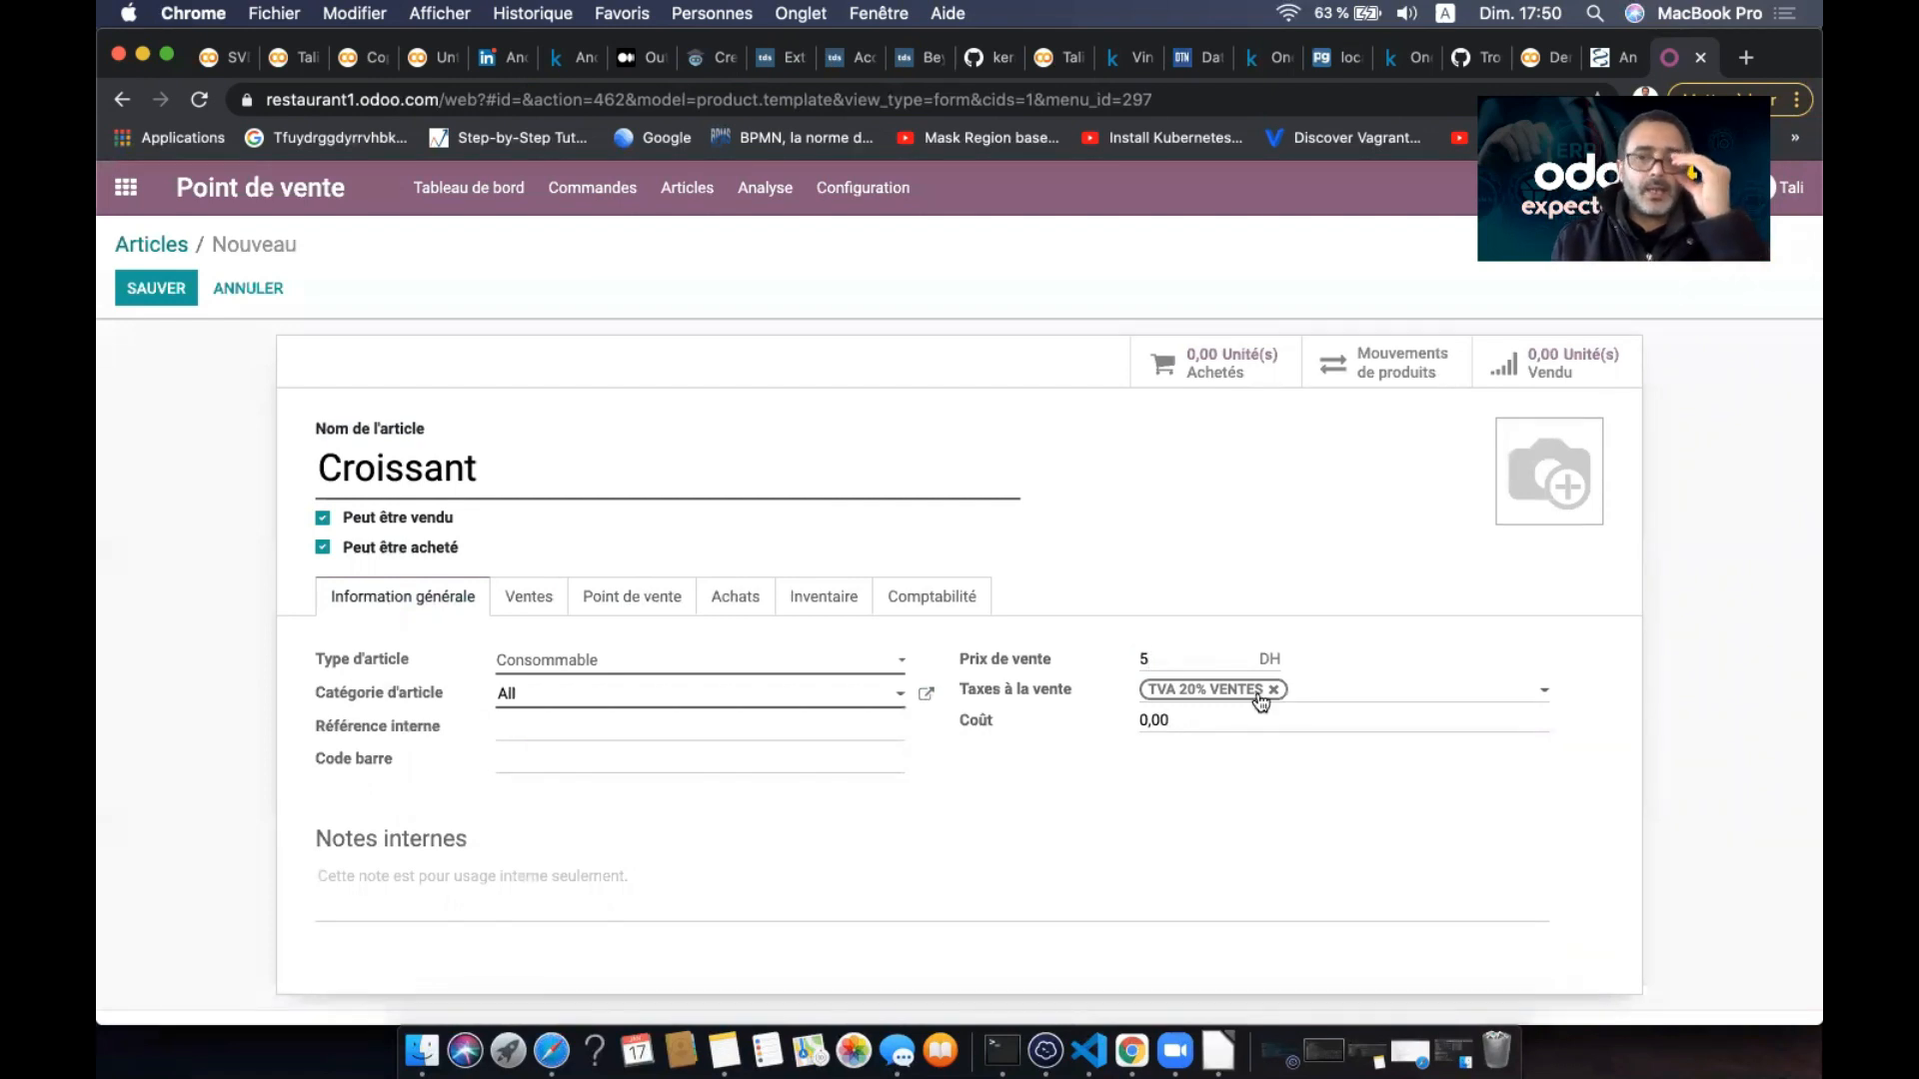
left_click(775, 660)
left_click(699, 705)
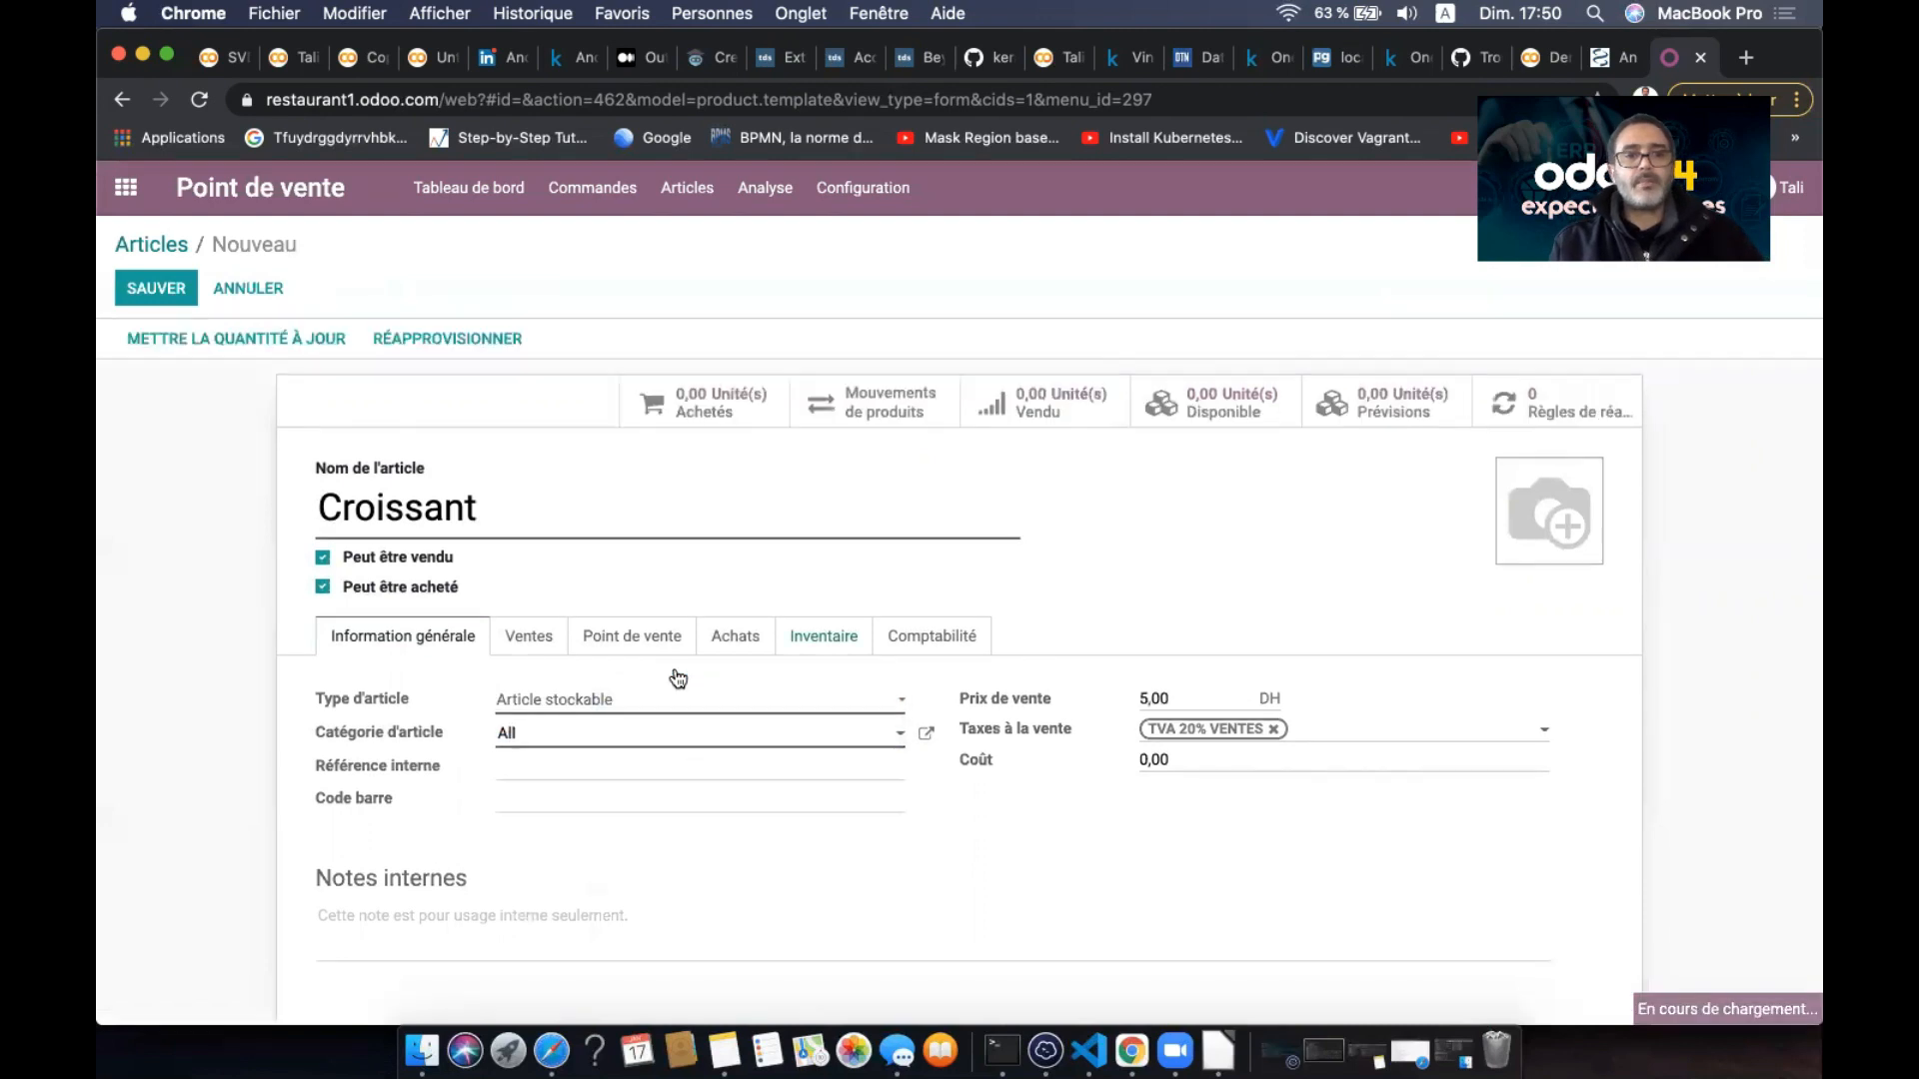
left_click(174, 286)
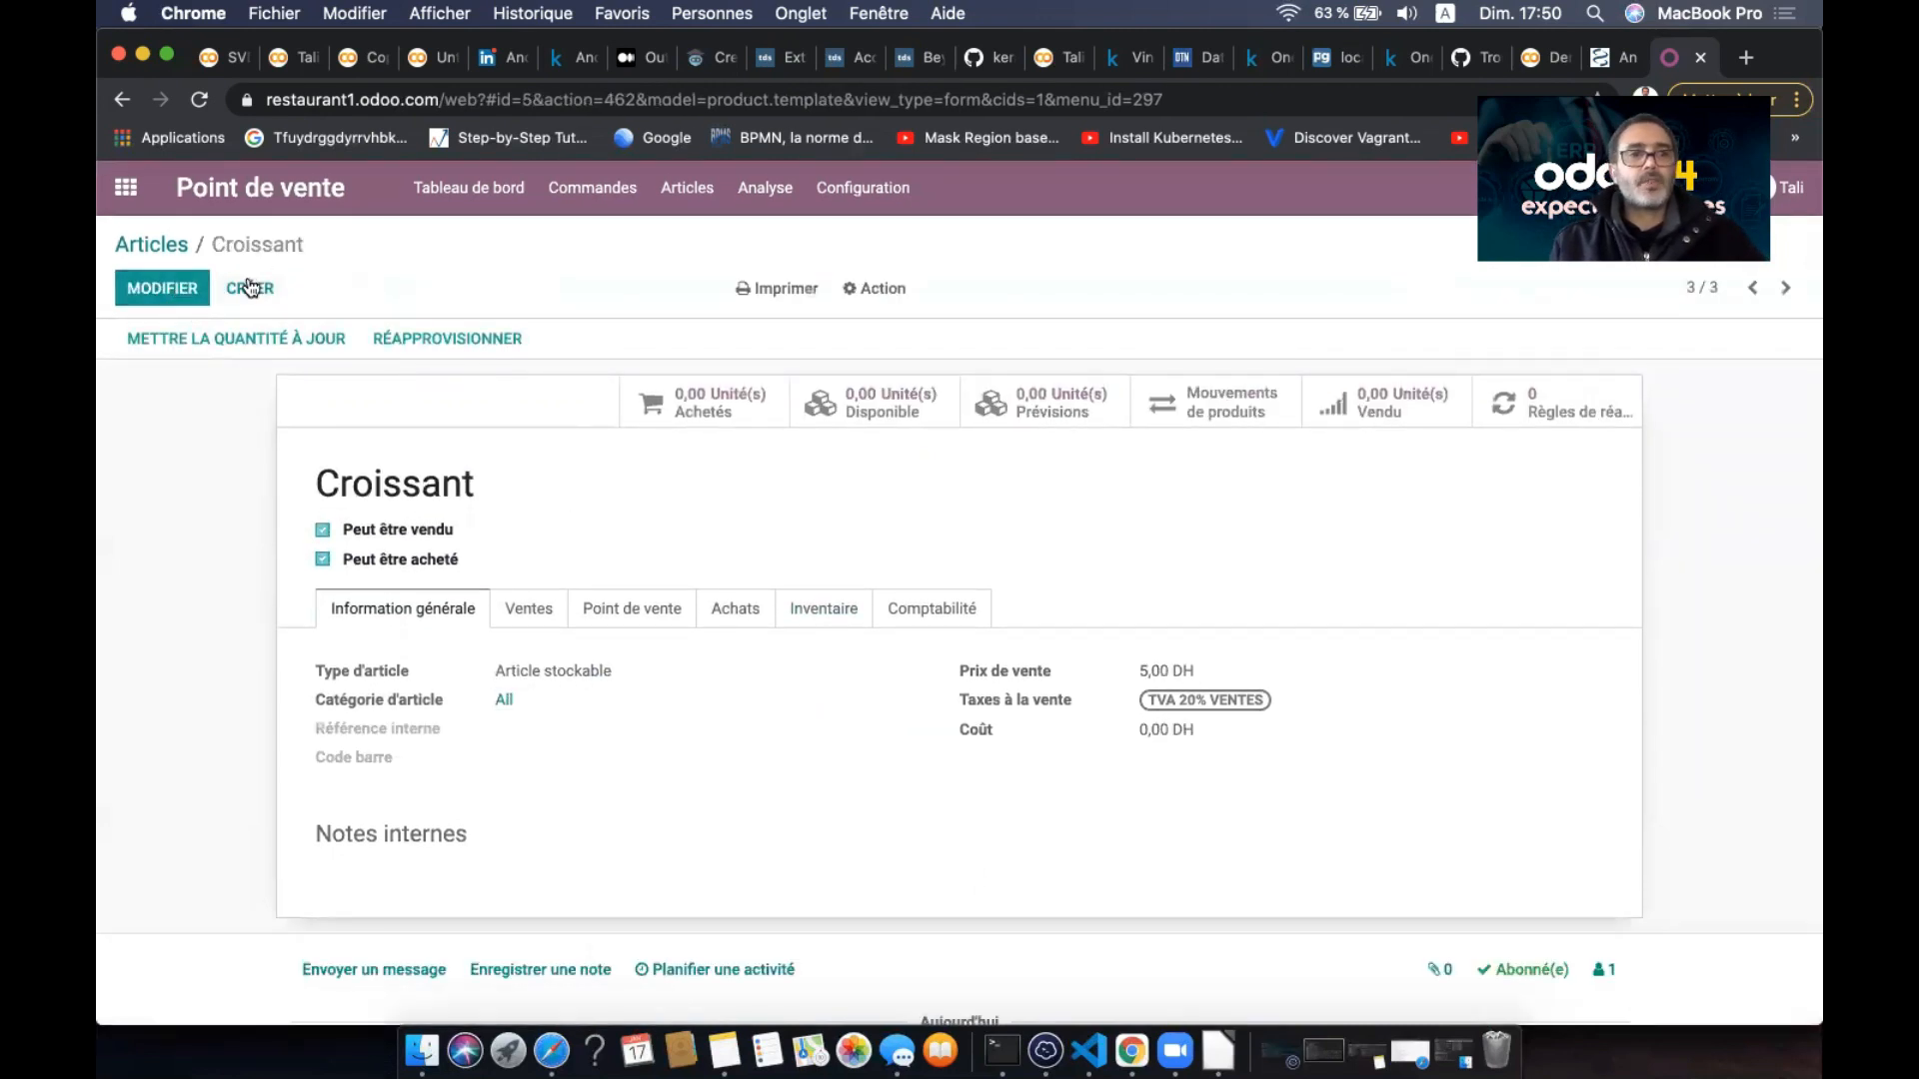
left_click(250, 288)
- Name the new product Petit pein, make it stockable, and price it at 6
type("P")
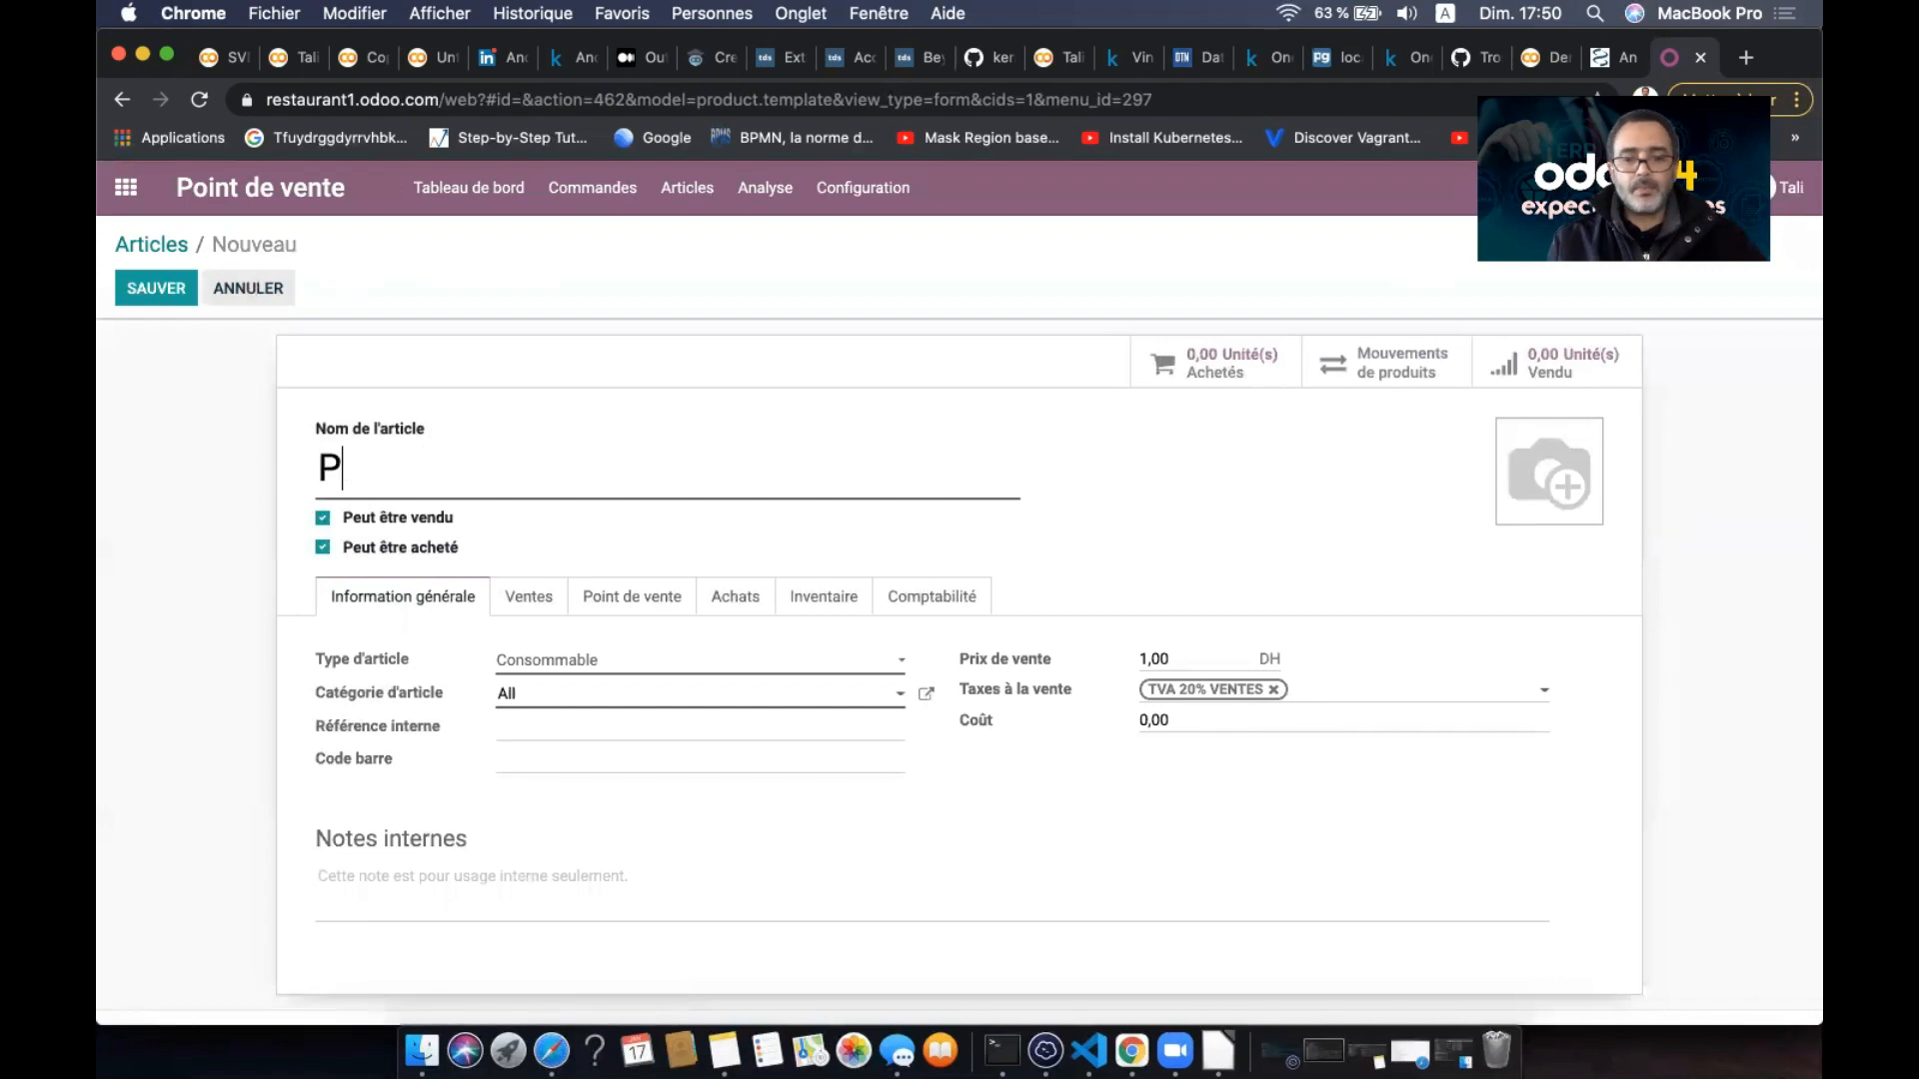
type("etit ")
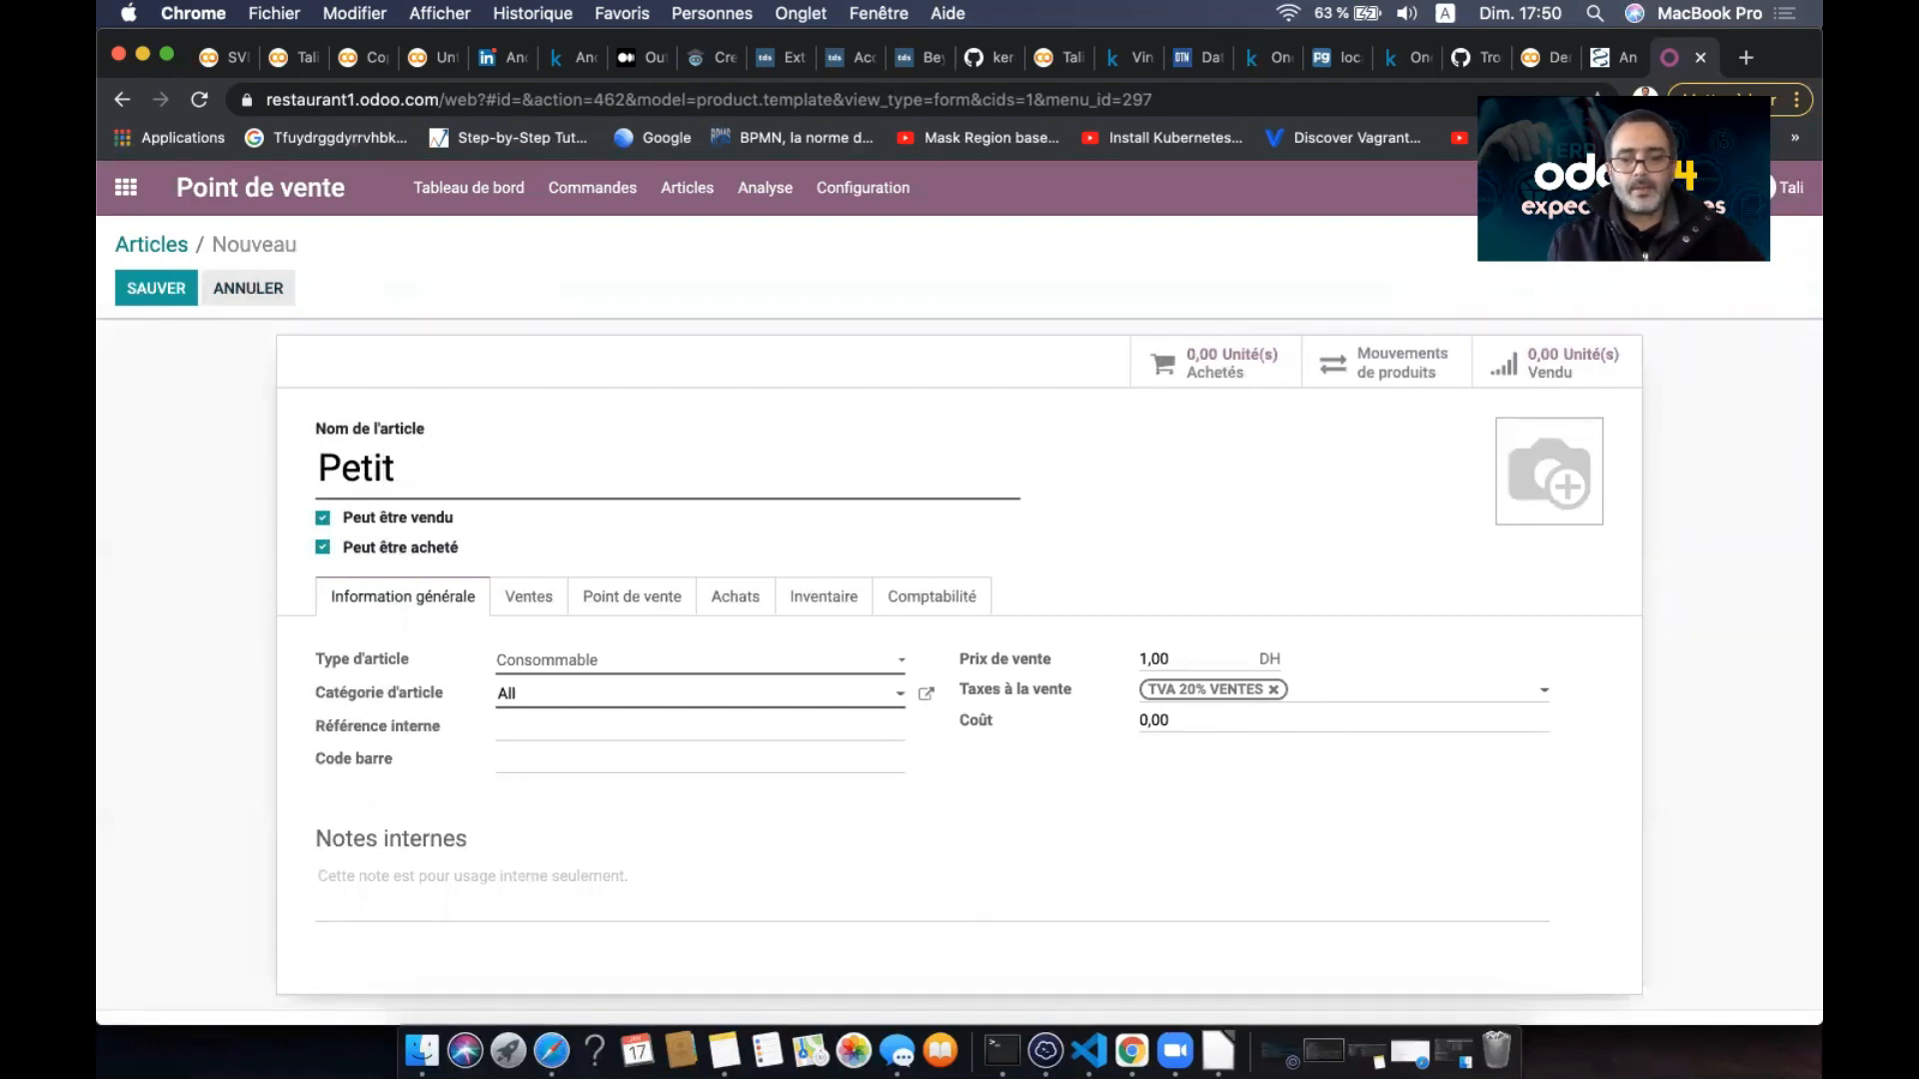
type("pein")
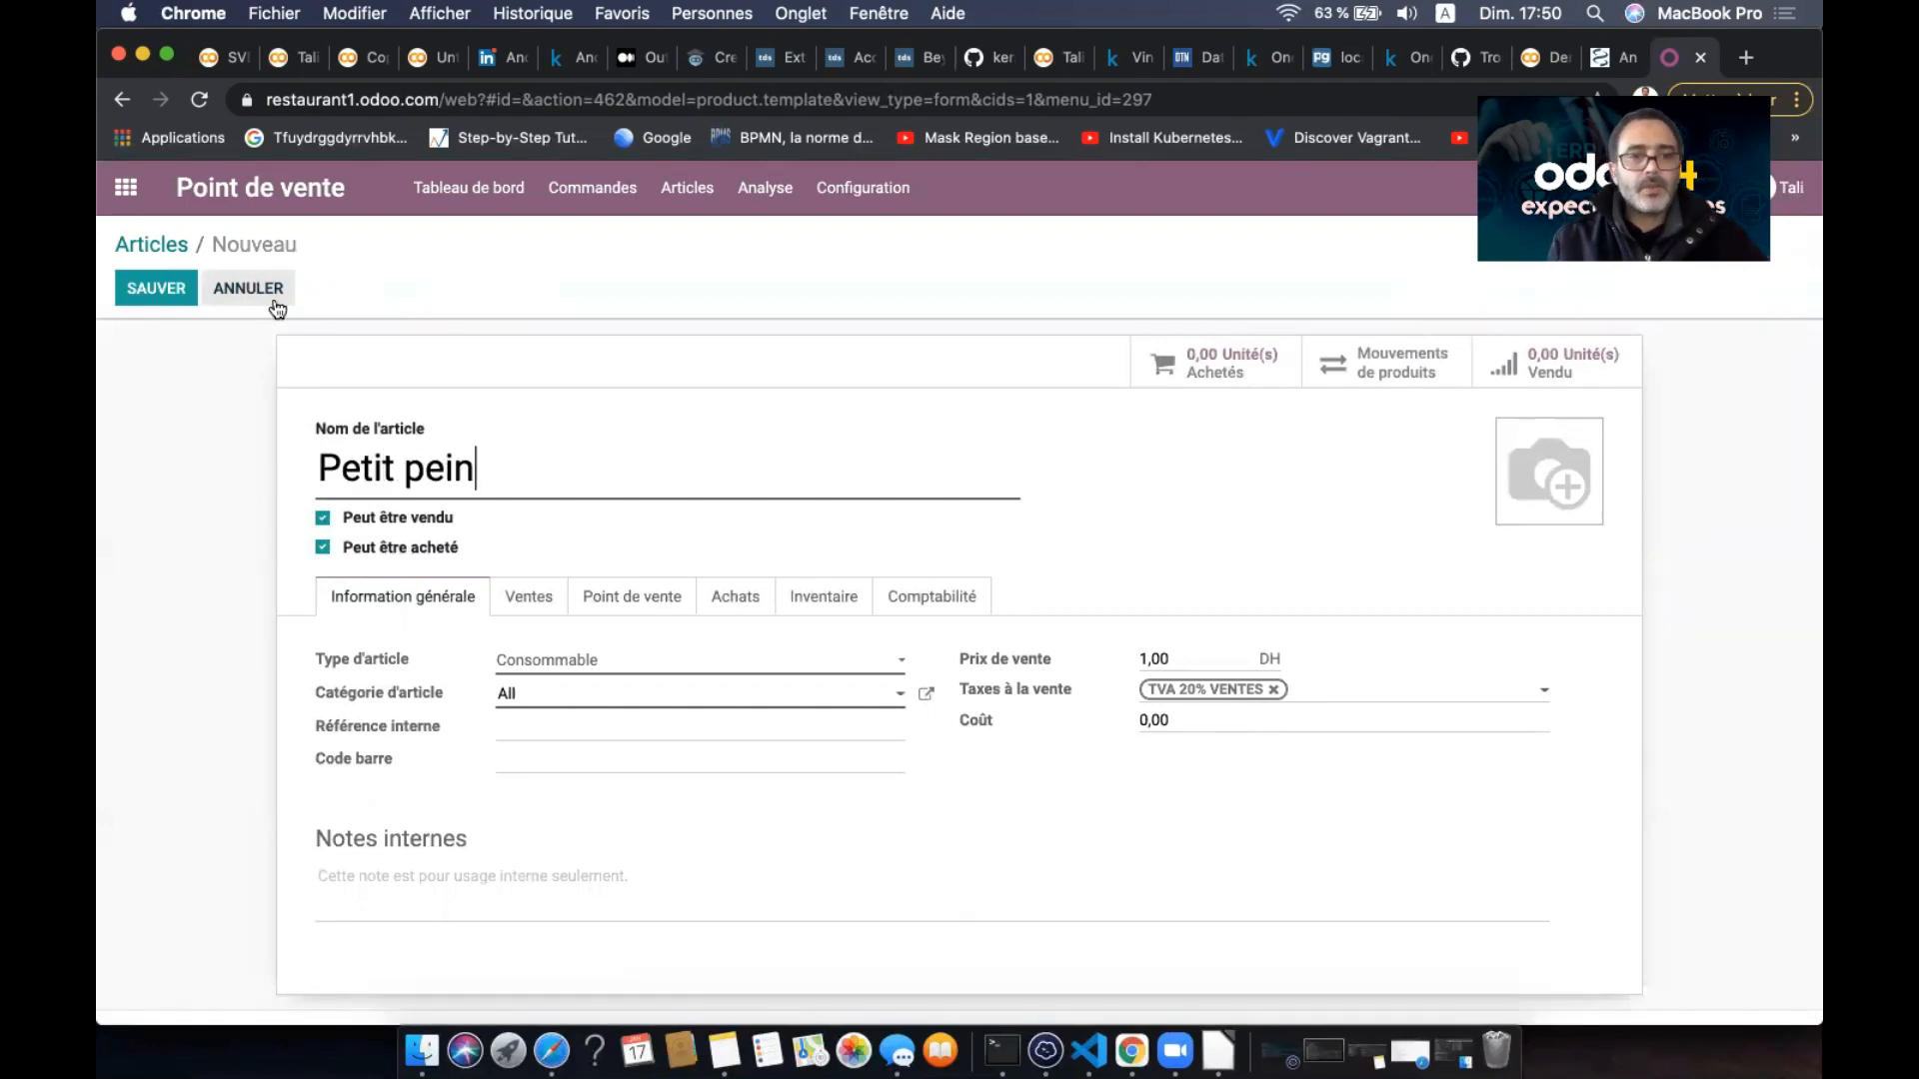
left_click(622, 670)
left_click(624, 662)
left_click(664, 664)
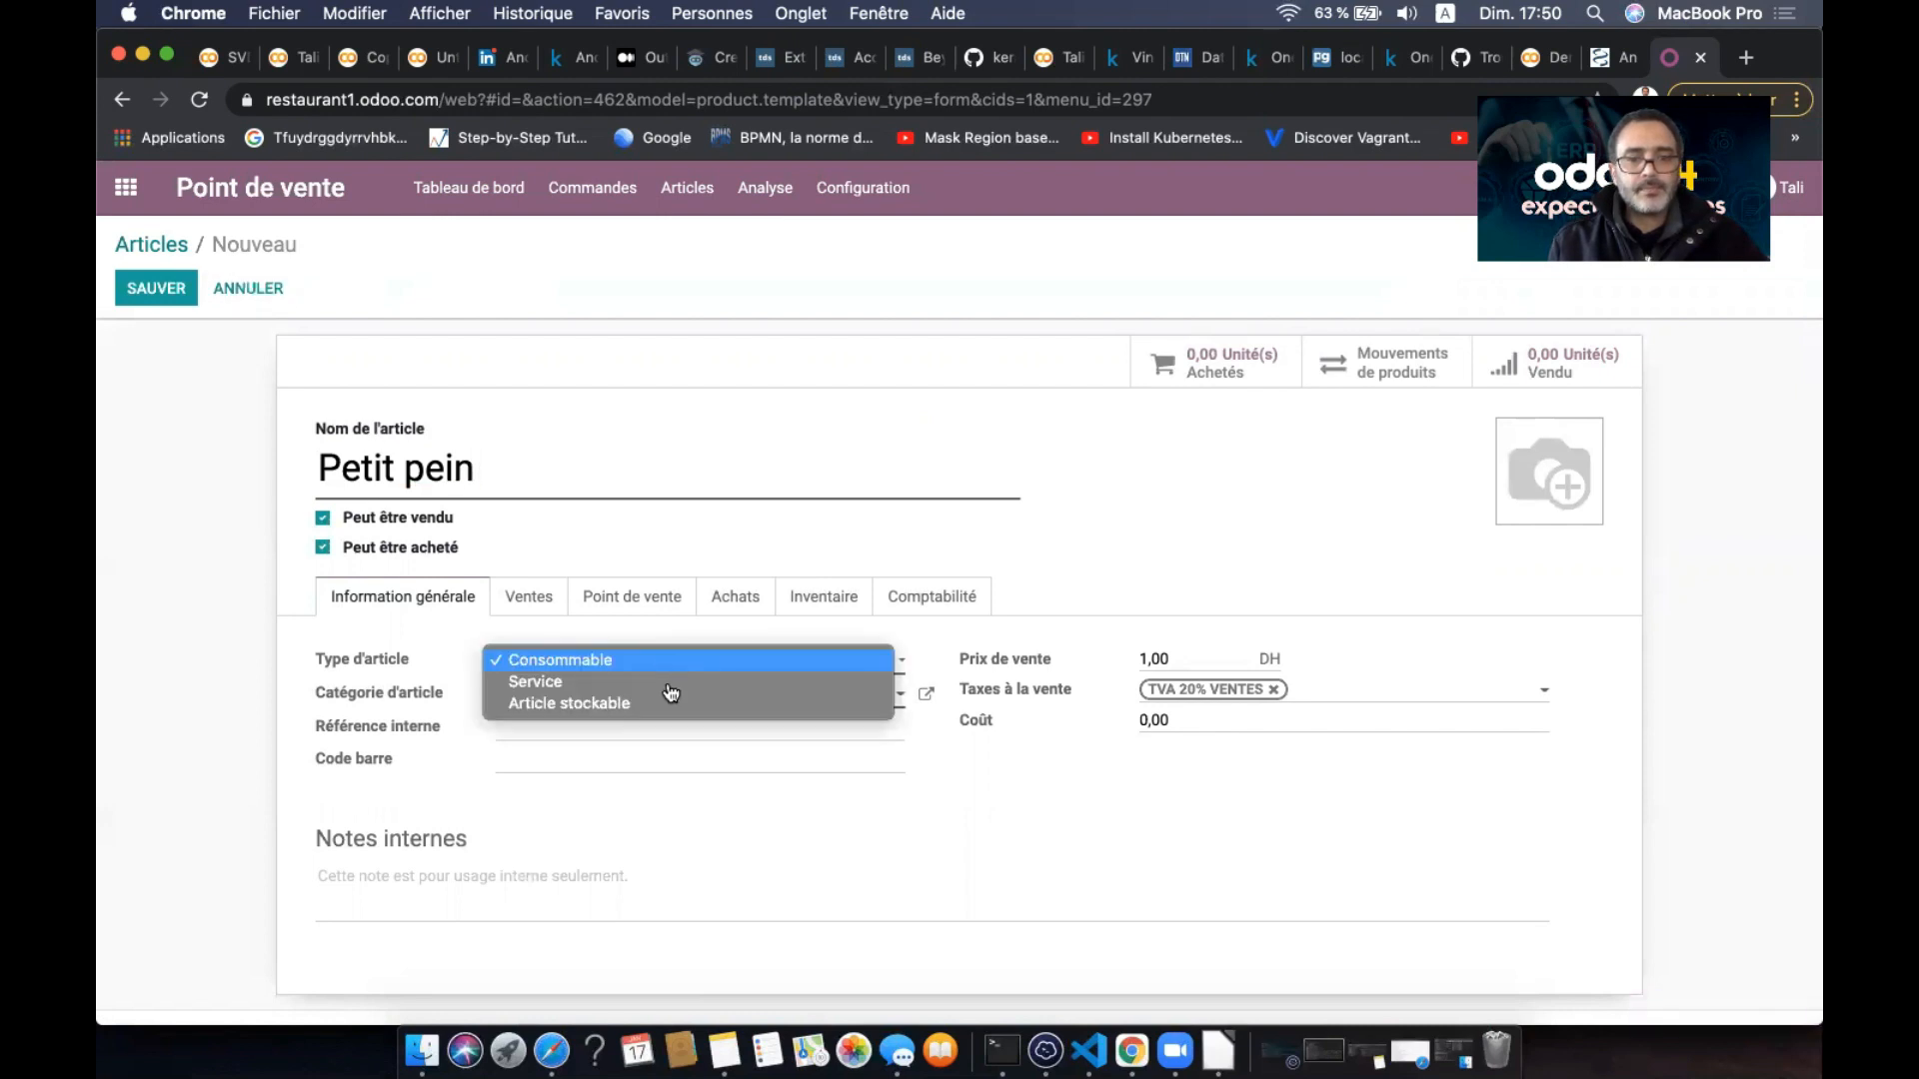
left_click(676, 704)
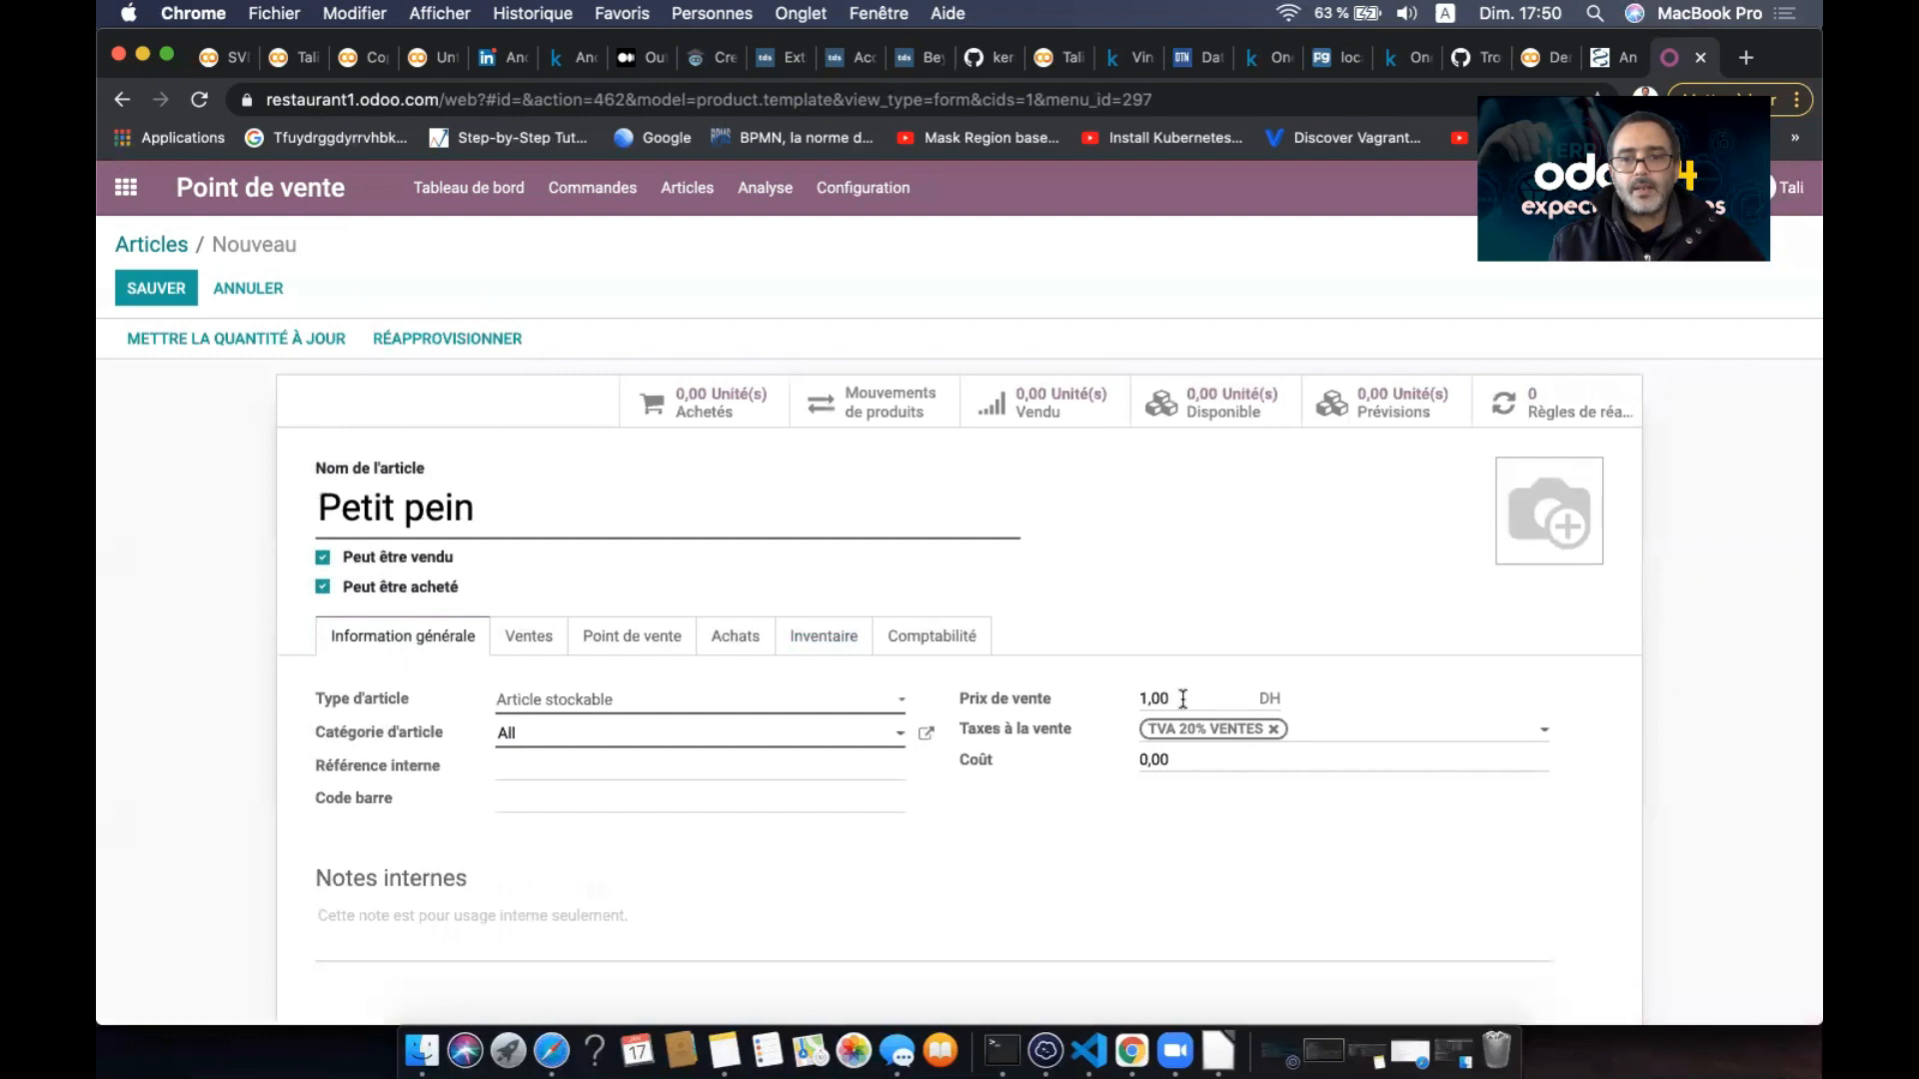
left_click(1182, 699)
type("6")
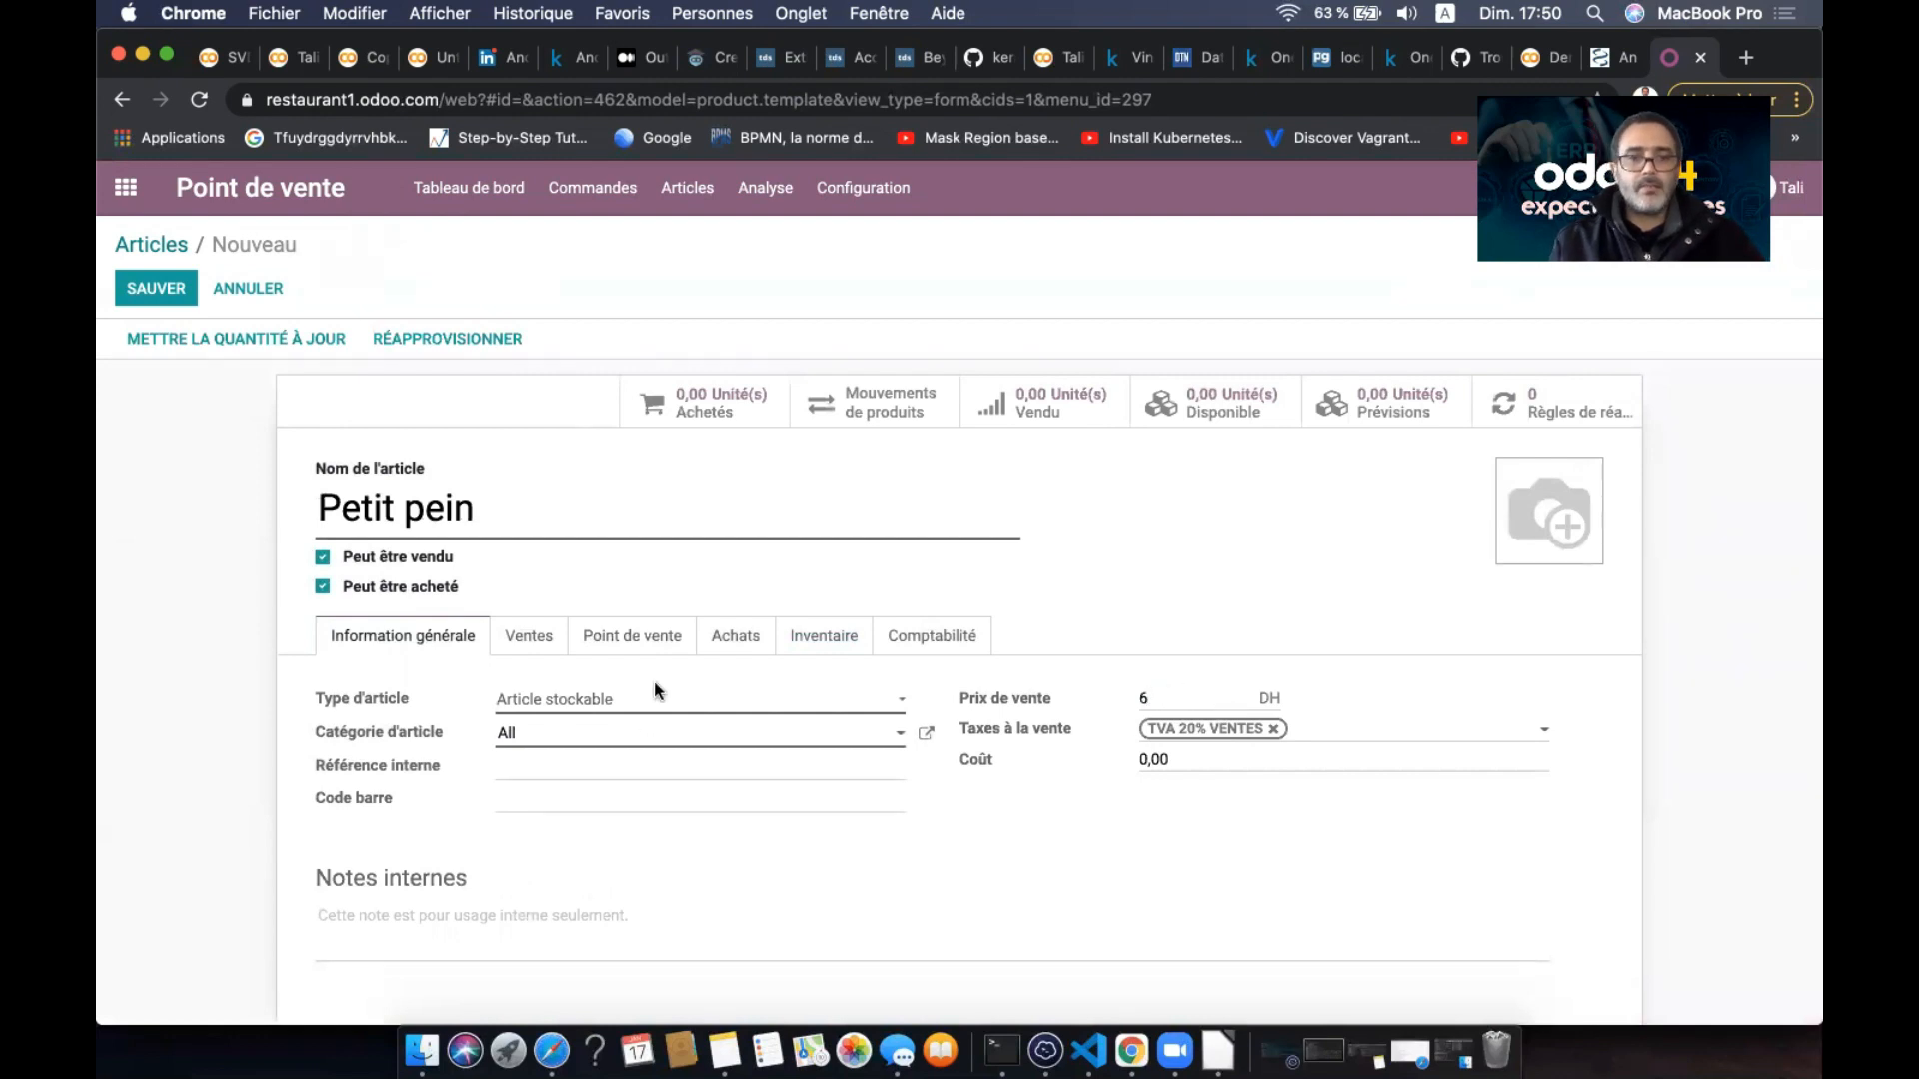
- Put Petit pein in the Viennoiserie POS category with the pain au chocolat photo, then save
left_click(634, 640)
left_click(551, 735)
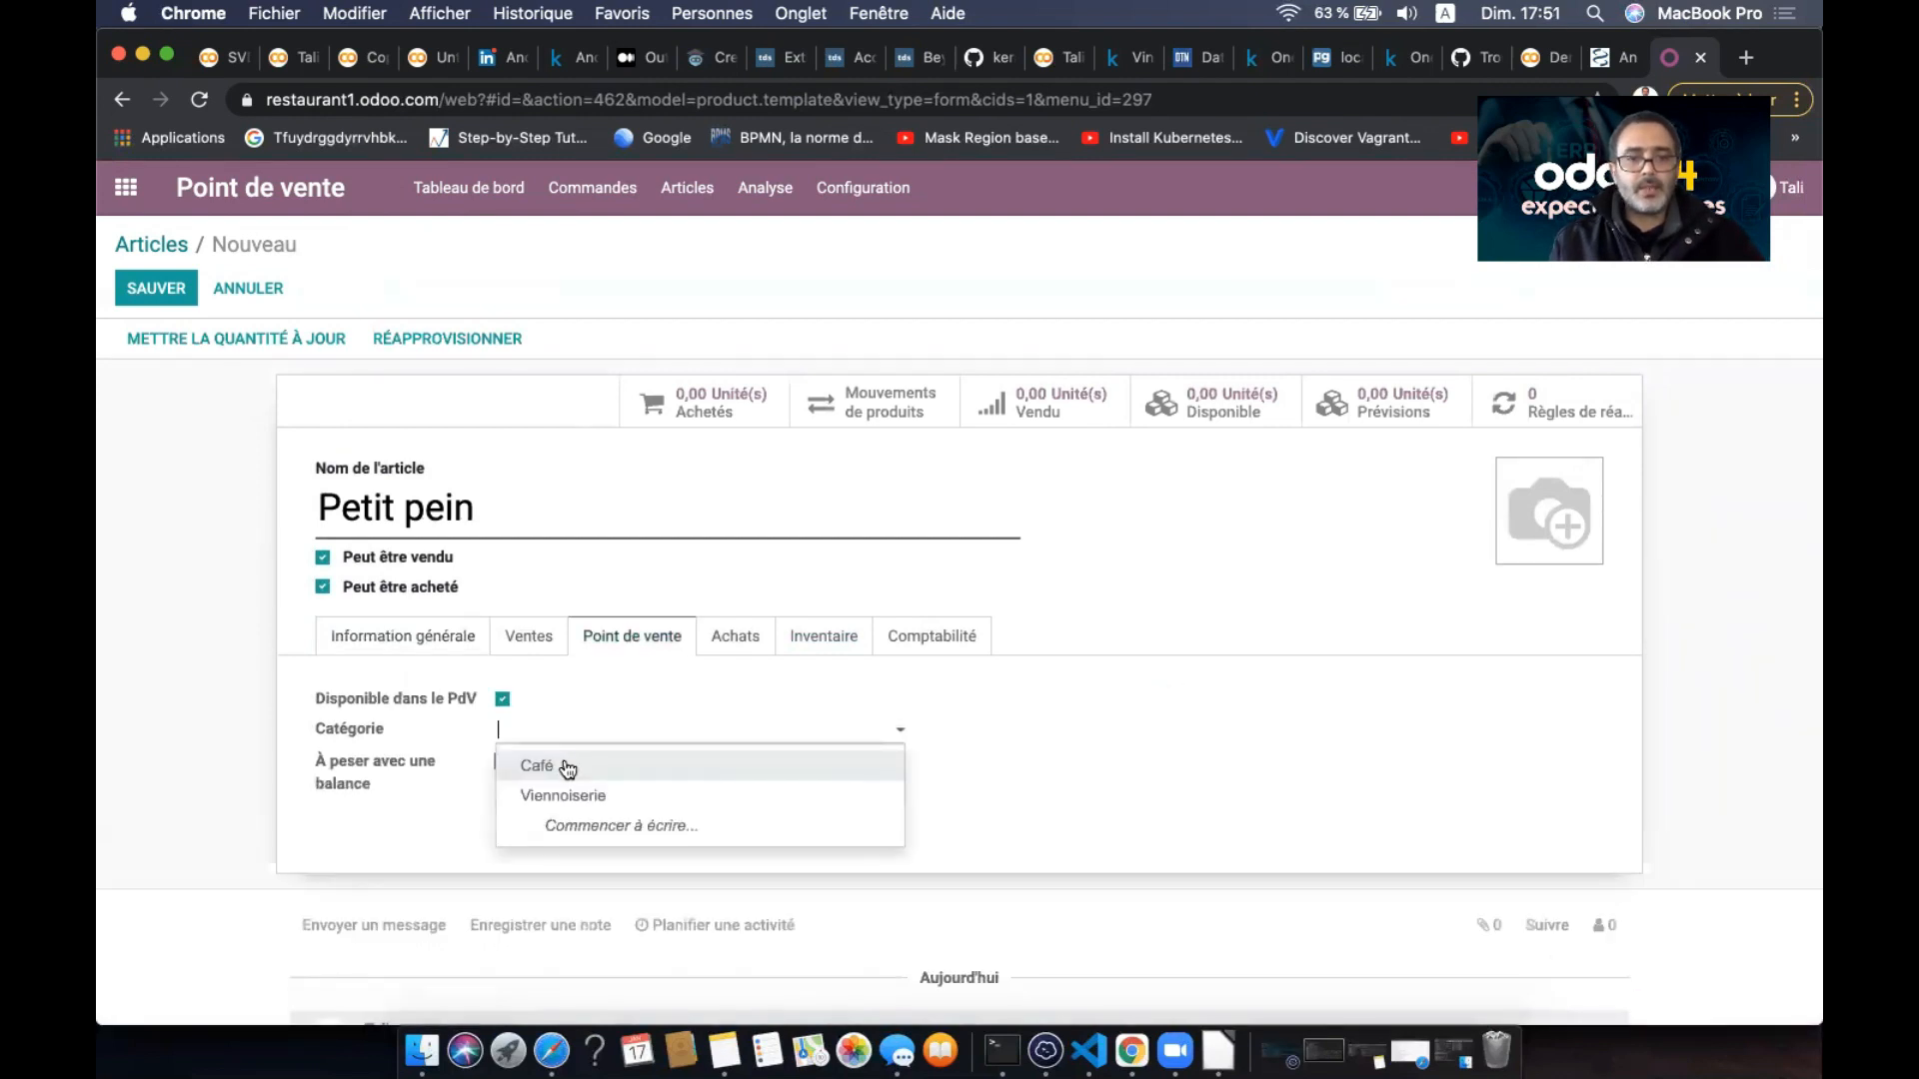
left_click(599, 797)
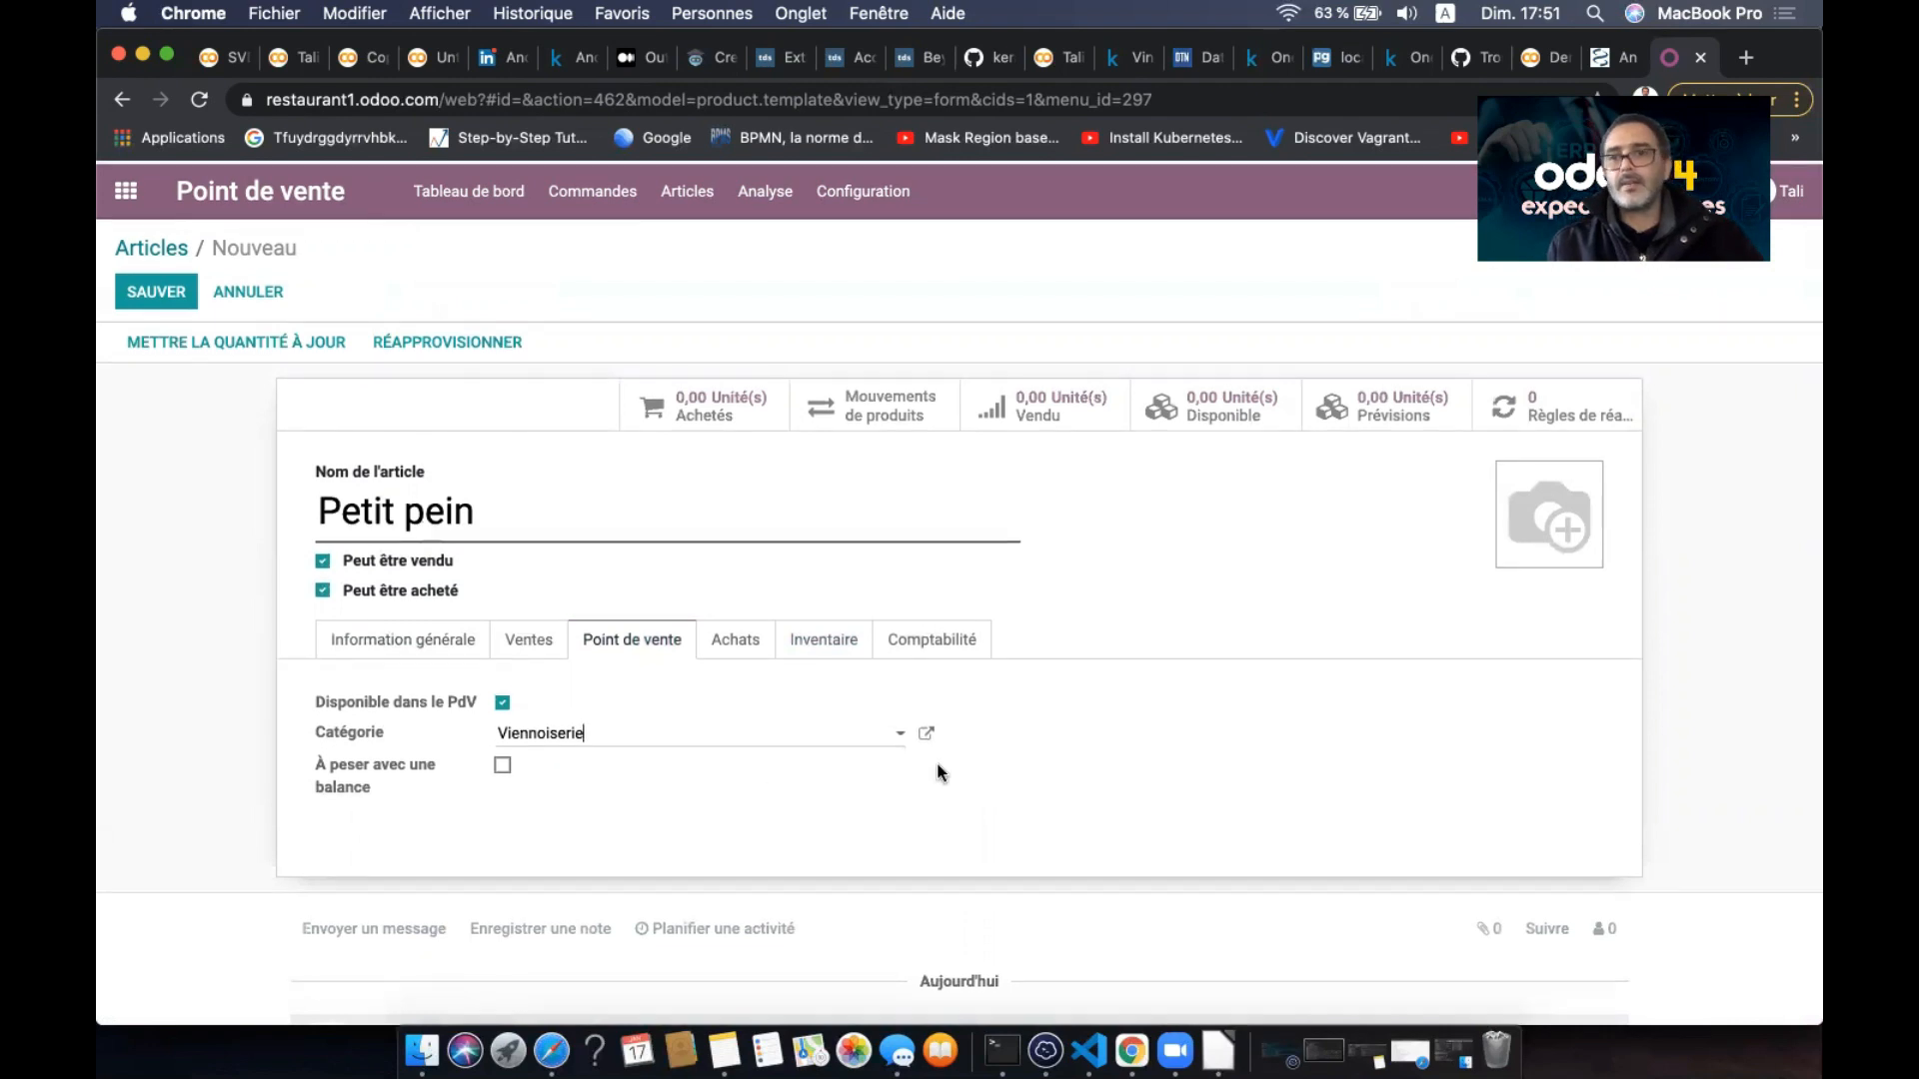
left_click(1516, 478)
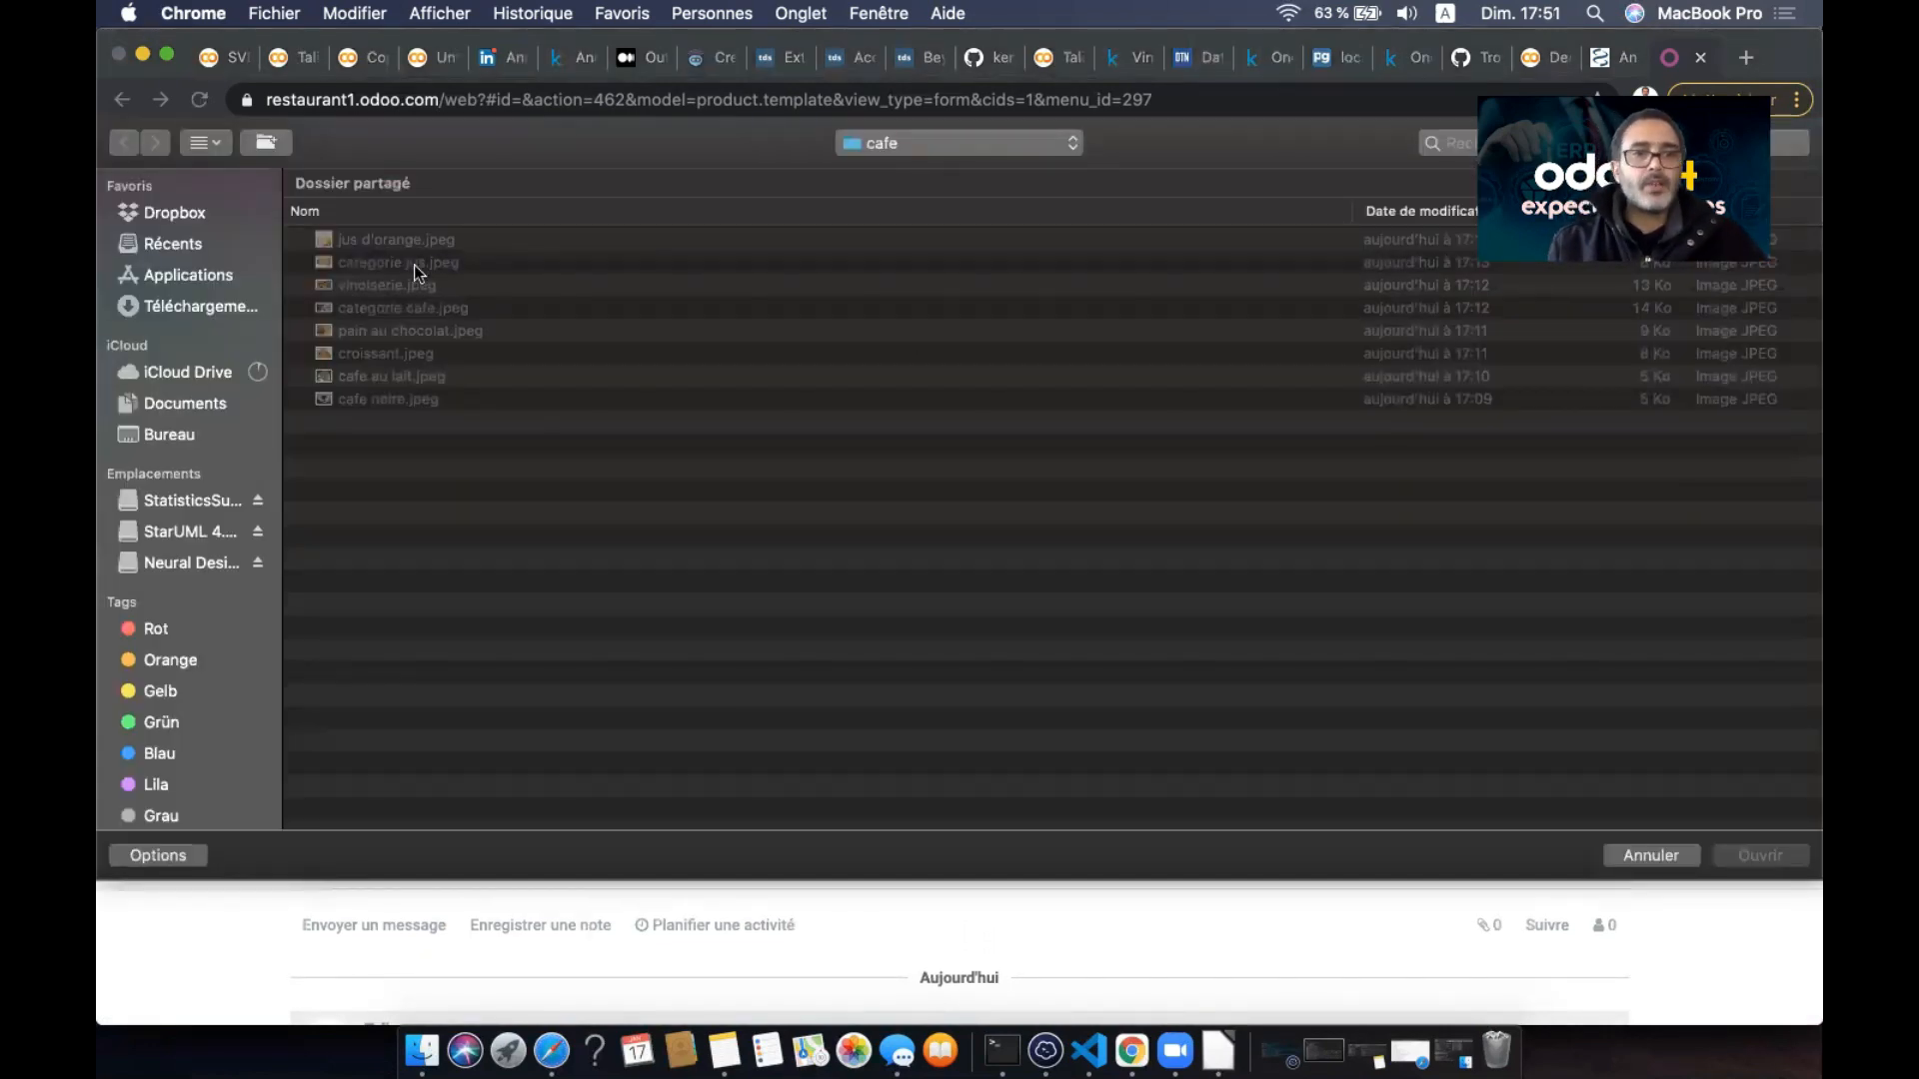
left_click(420, 331)
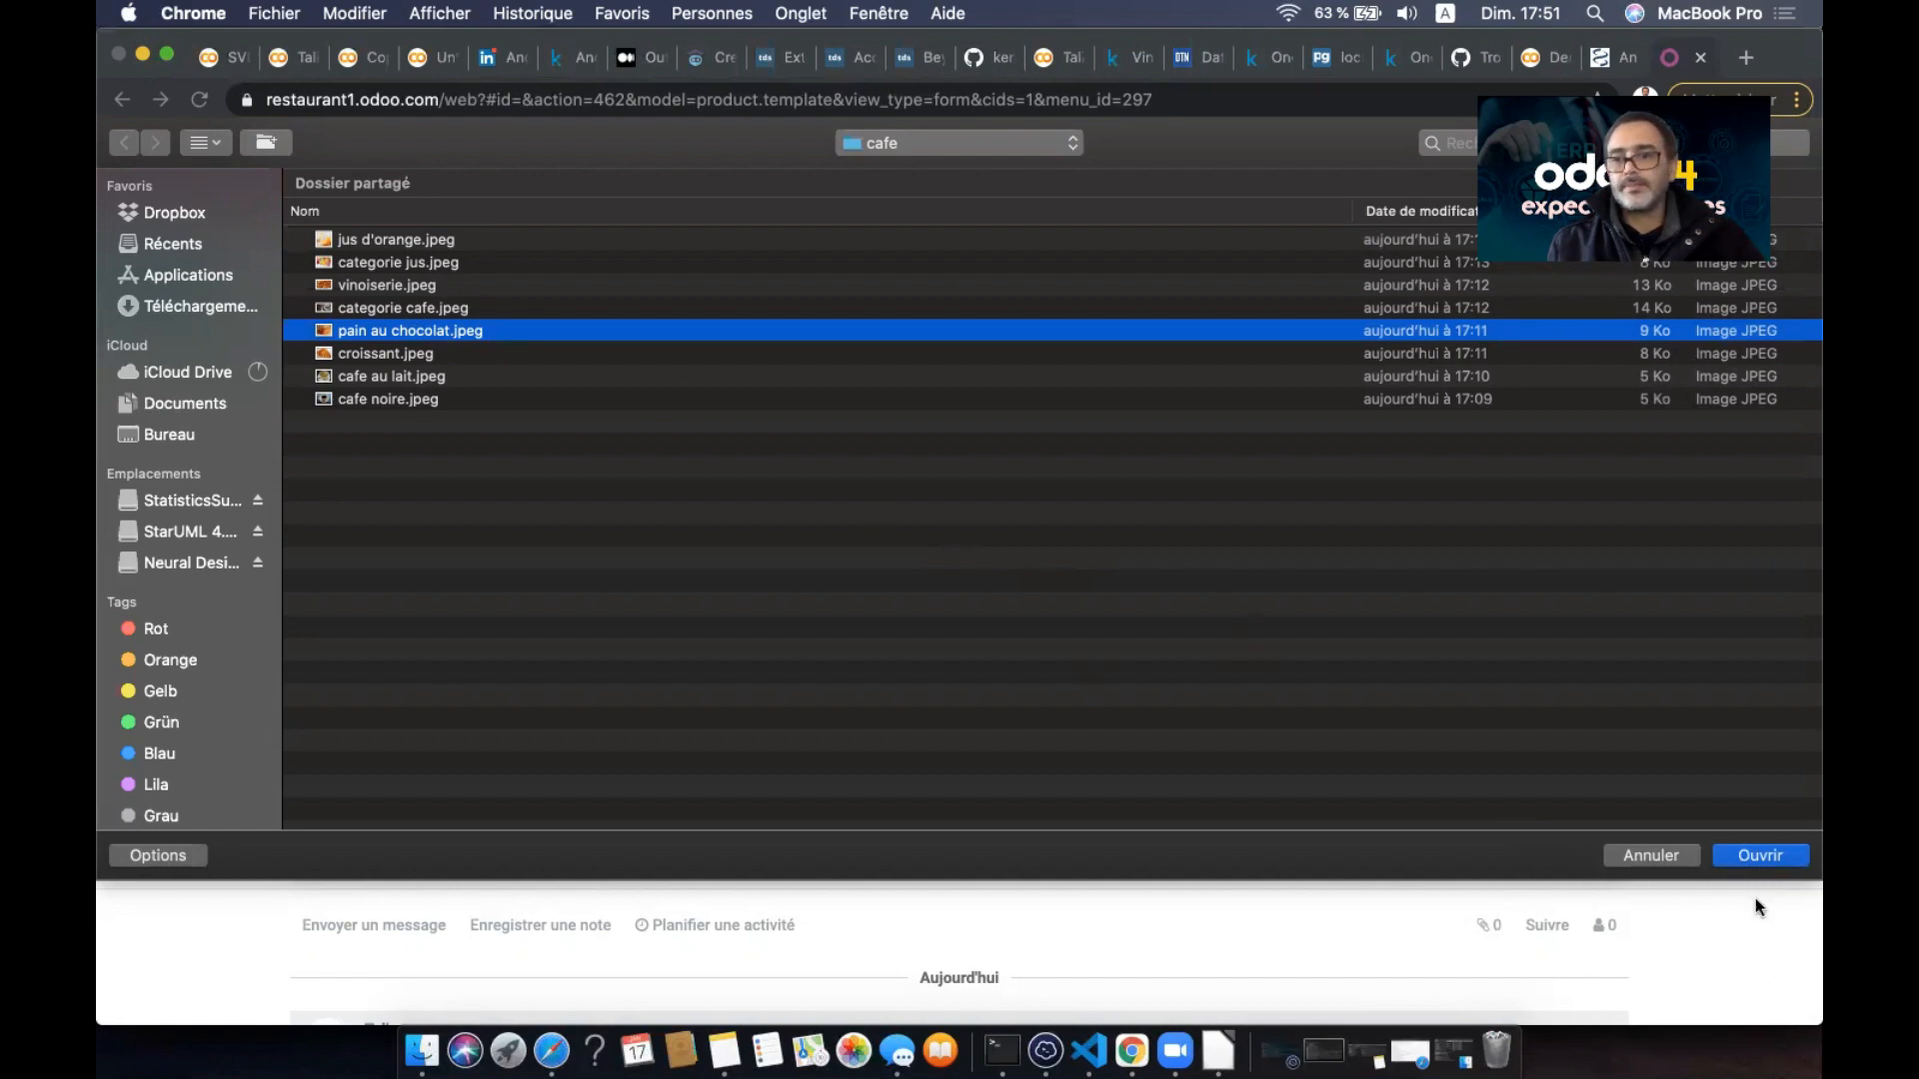
left_click(1731, 855)
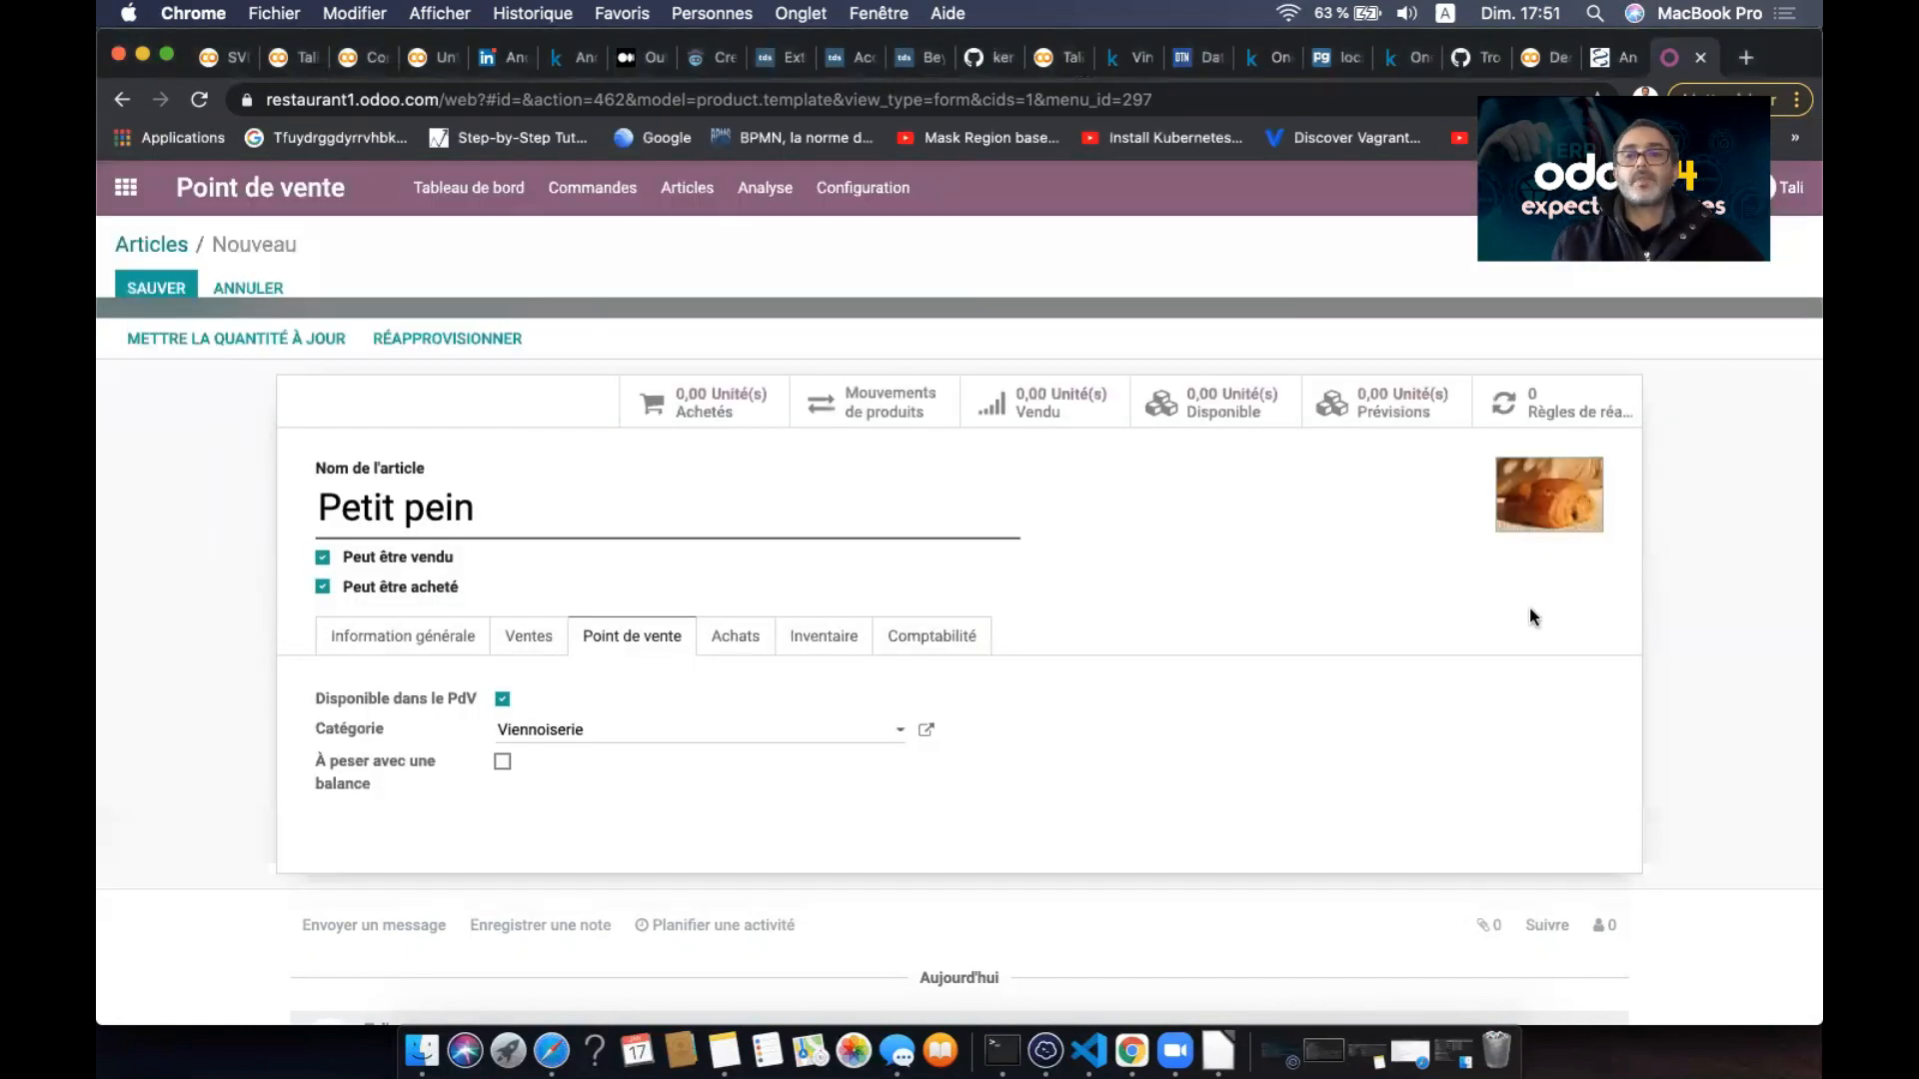
left_click(160, 290)
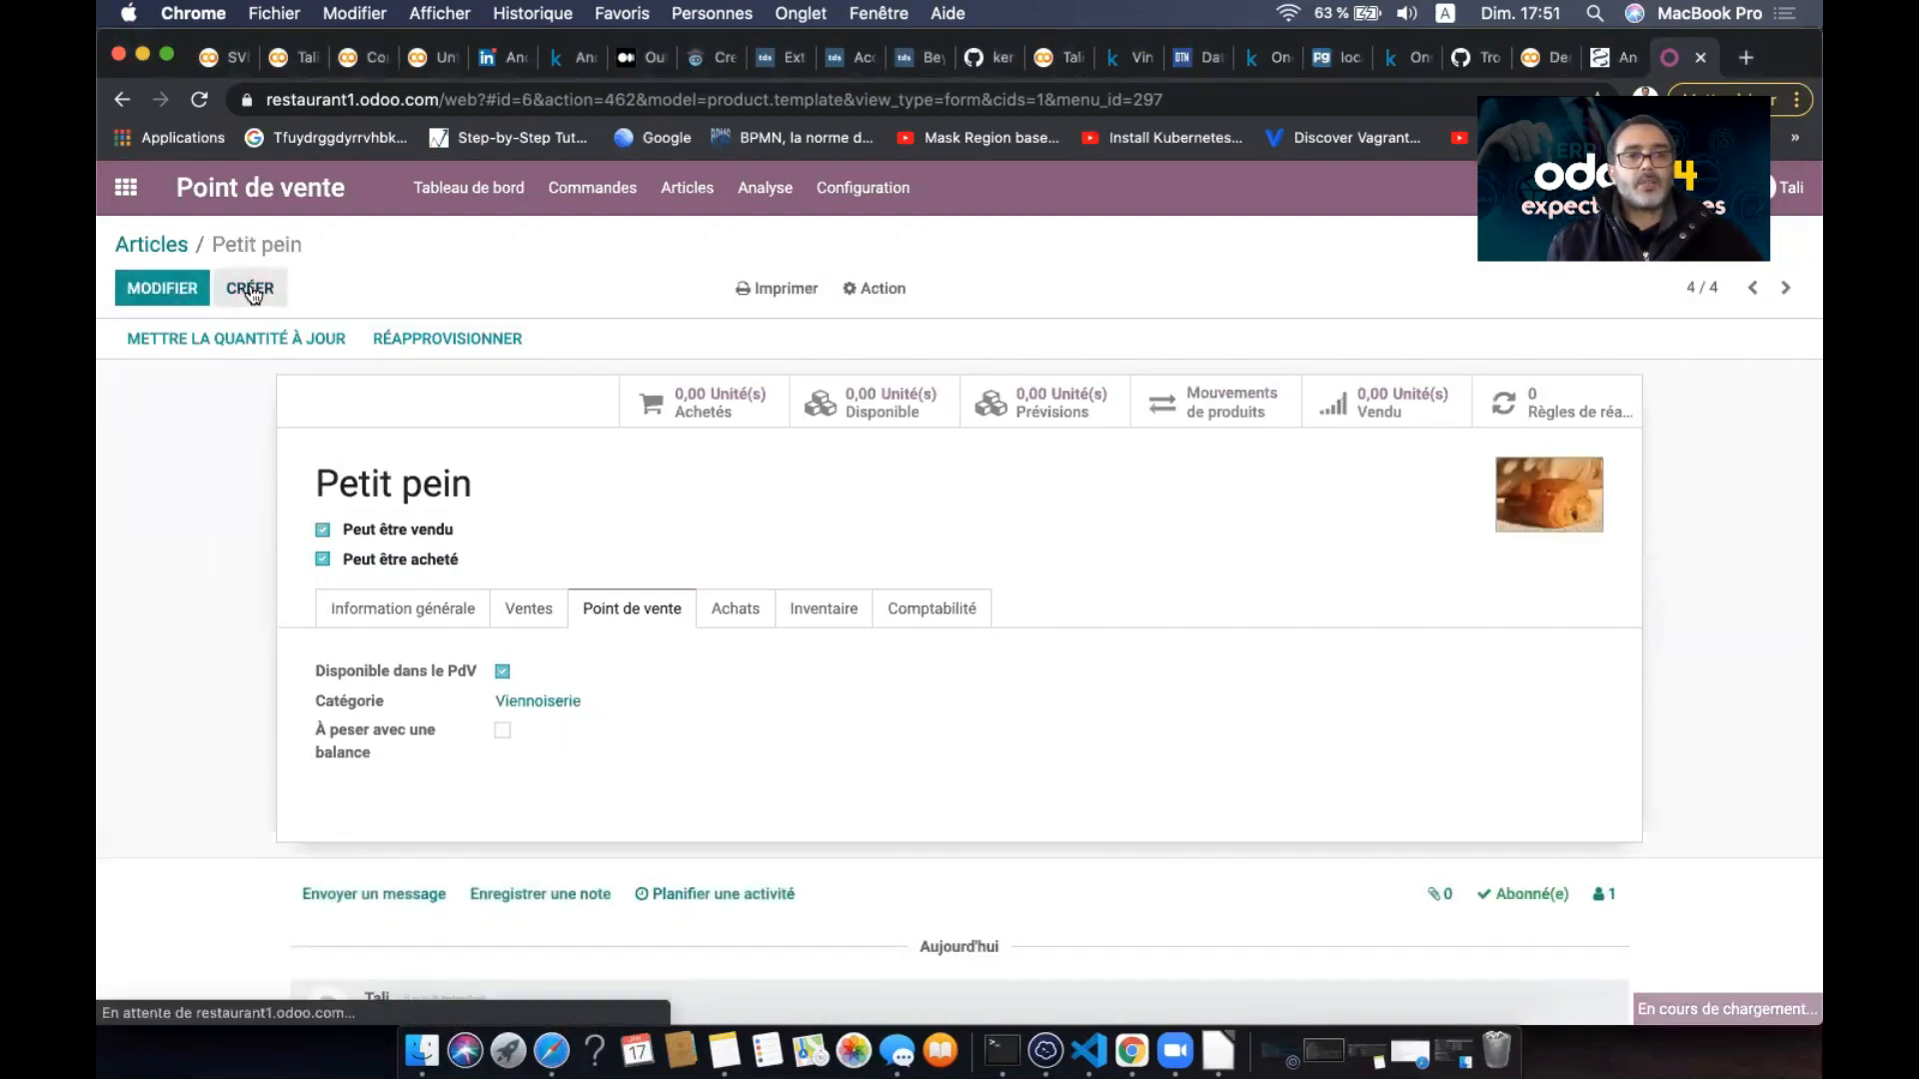
- Create a new stockable product named Jus d'orange priced at 20
left_click(252, 290)
type("Jud")
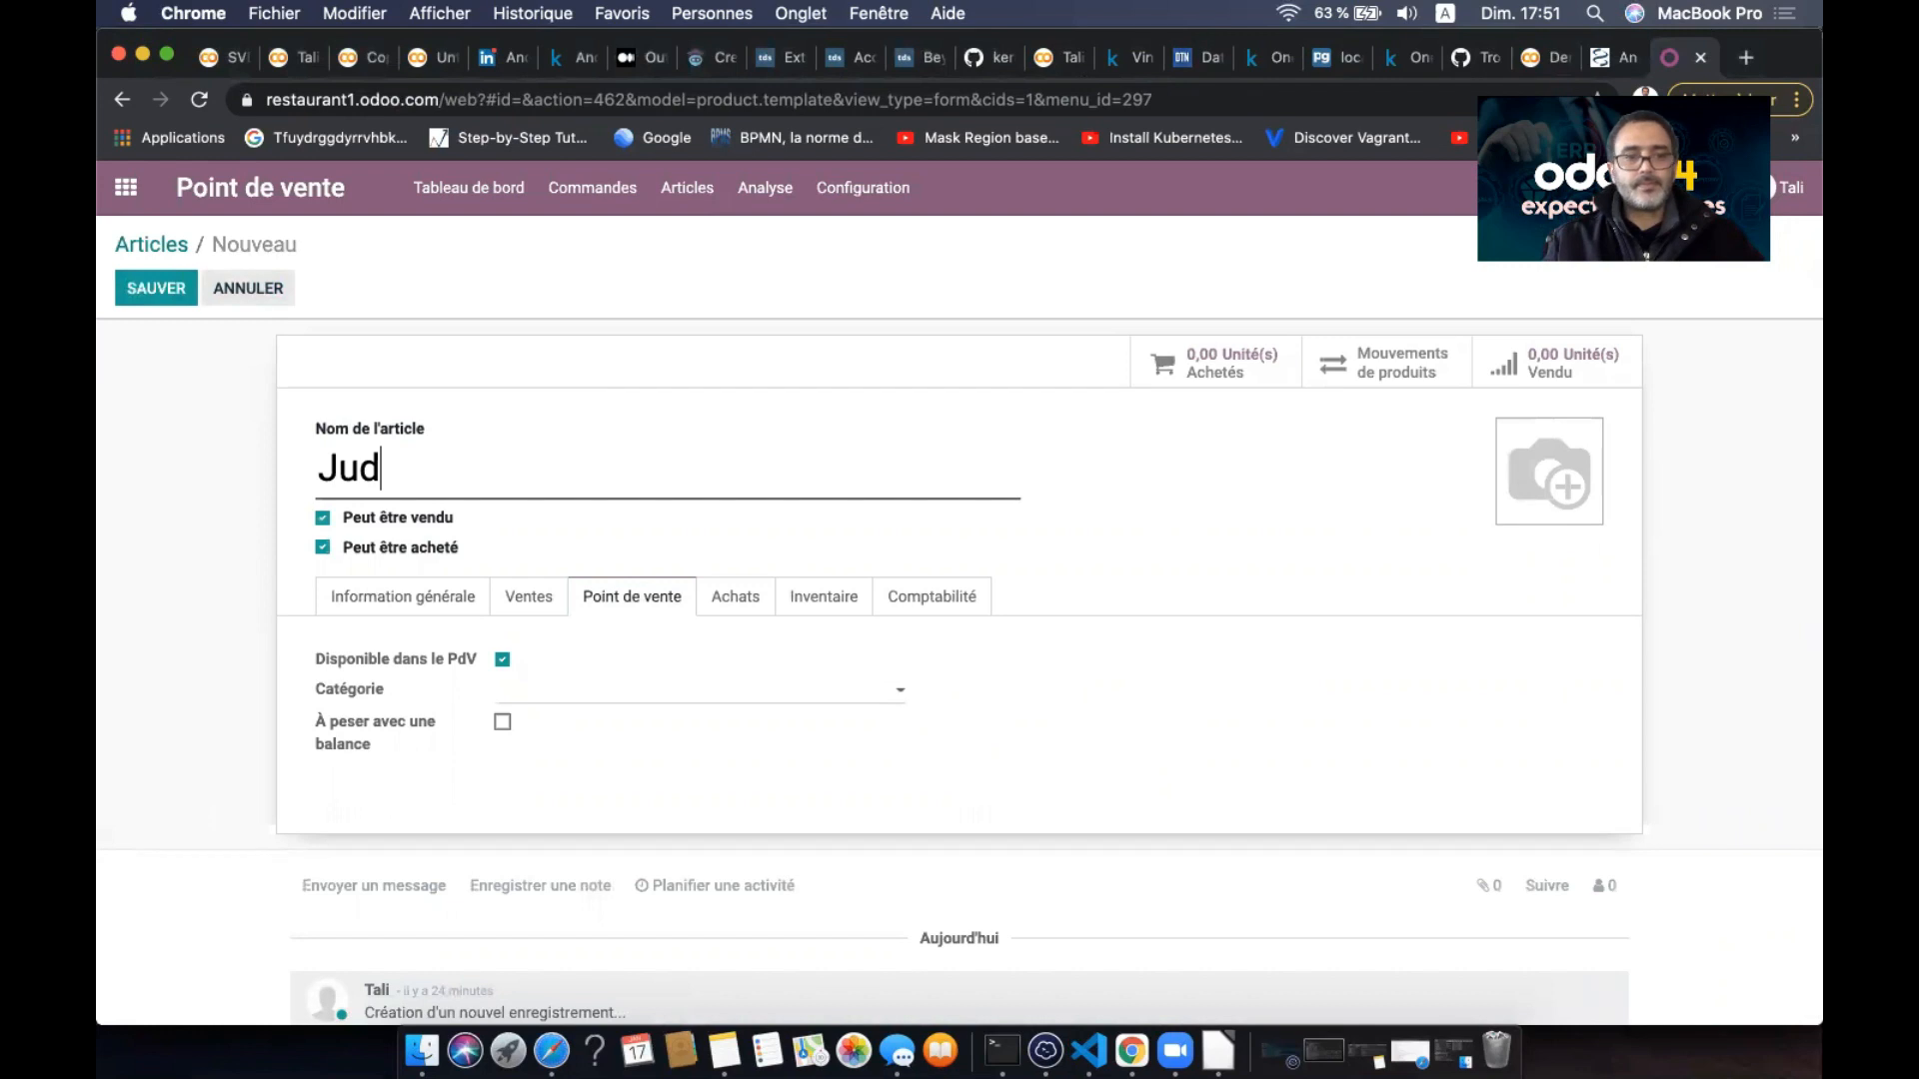
key("BackSpace")
type("s d'ora")
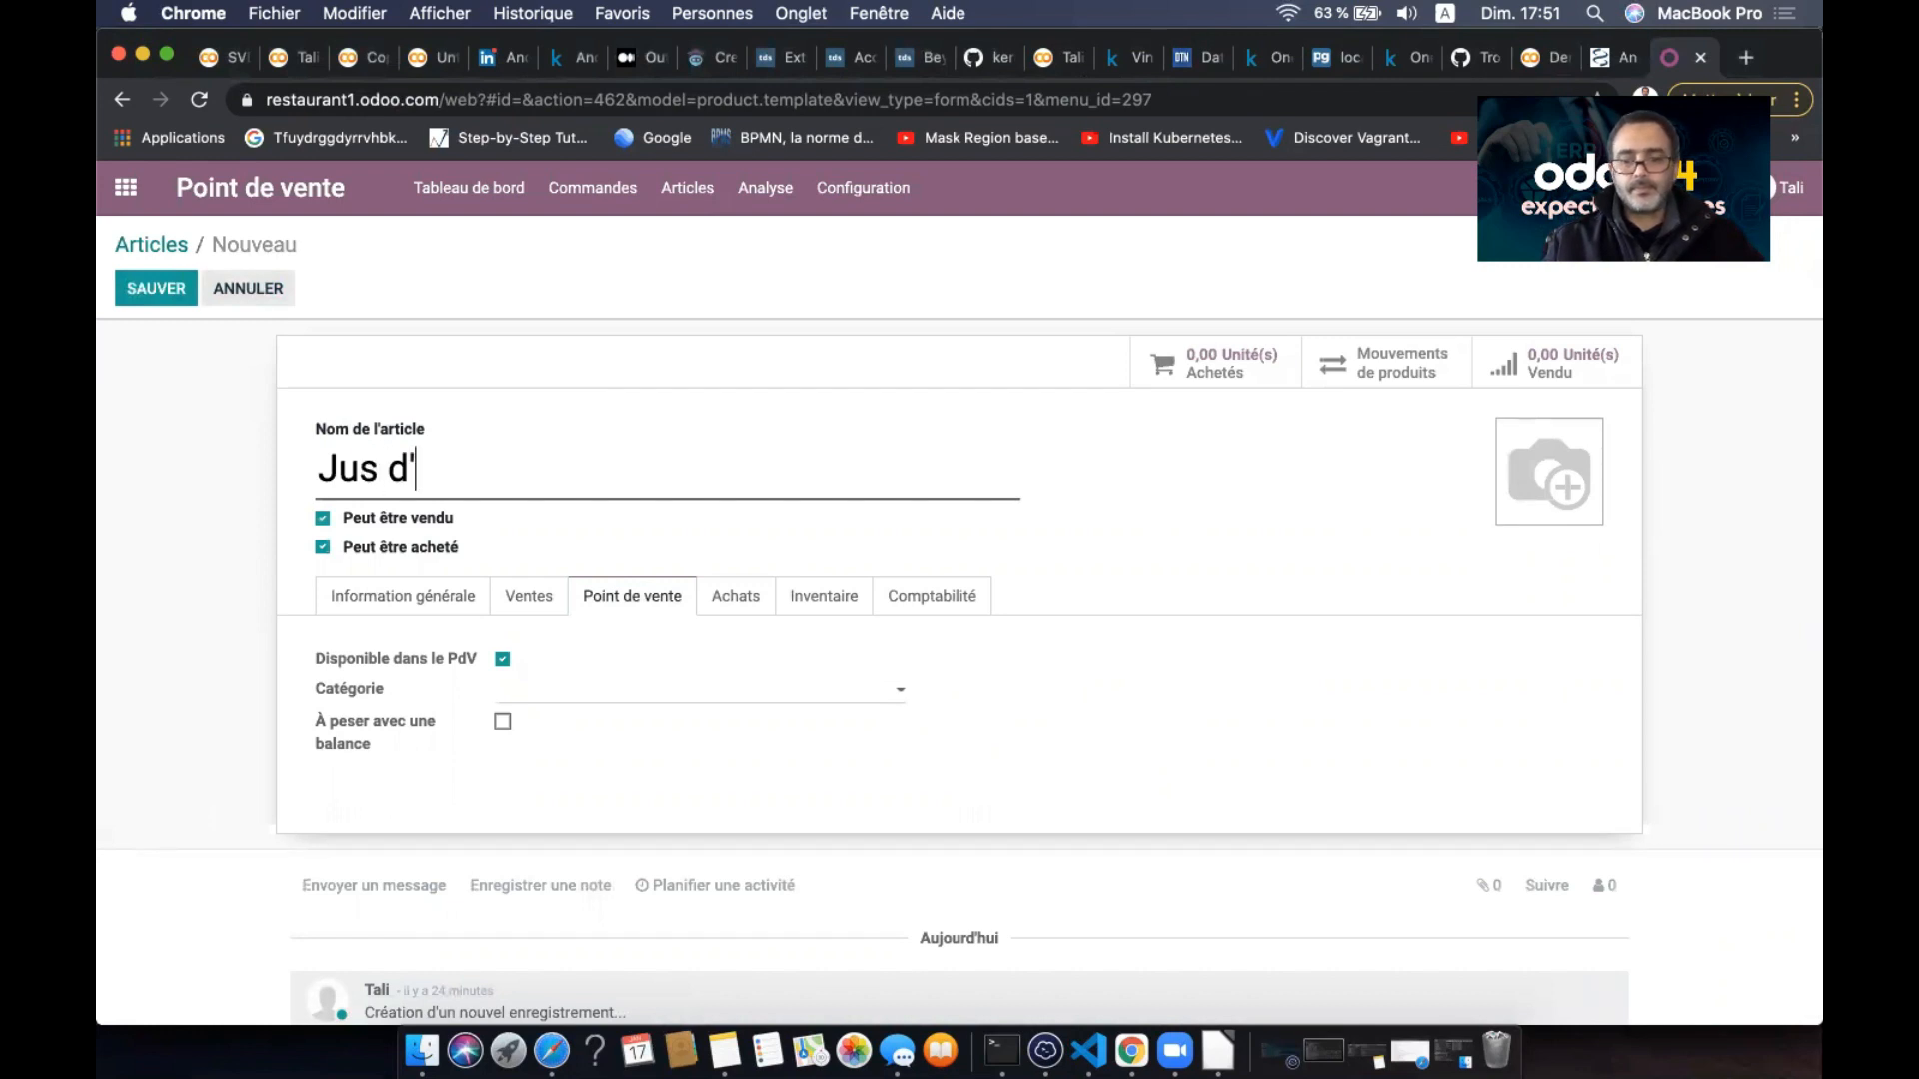
type("nge")
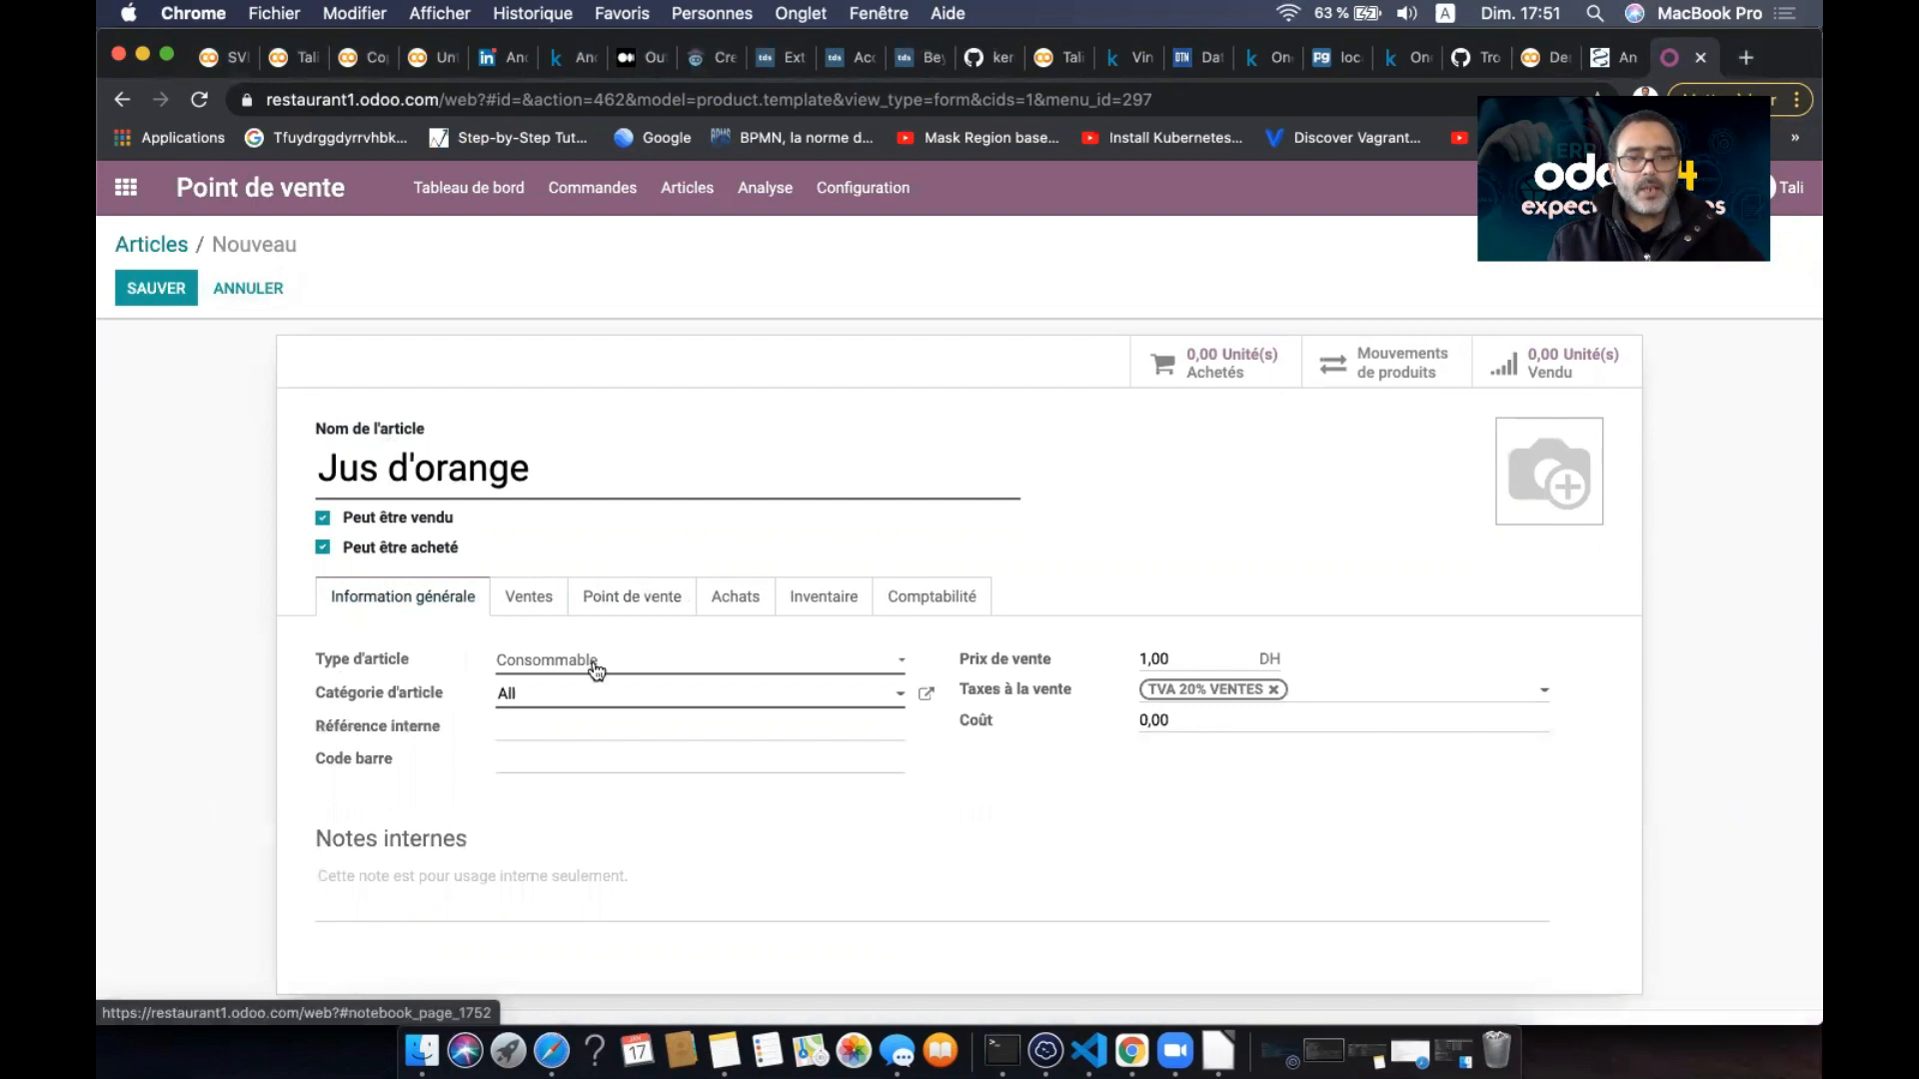
left_click(596, 663)
left_click(596, 703)
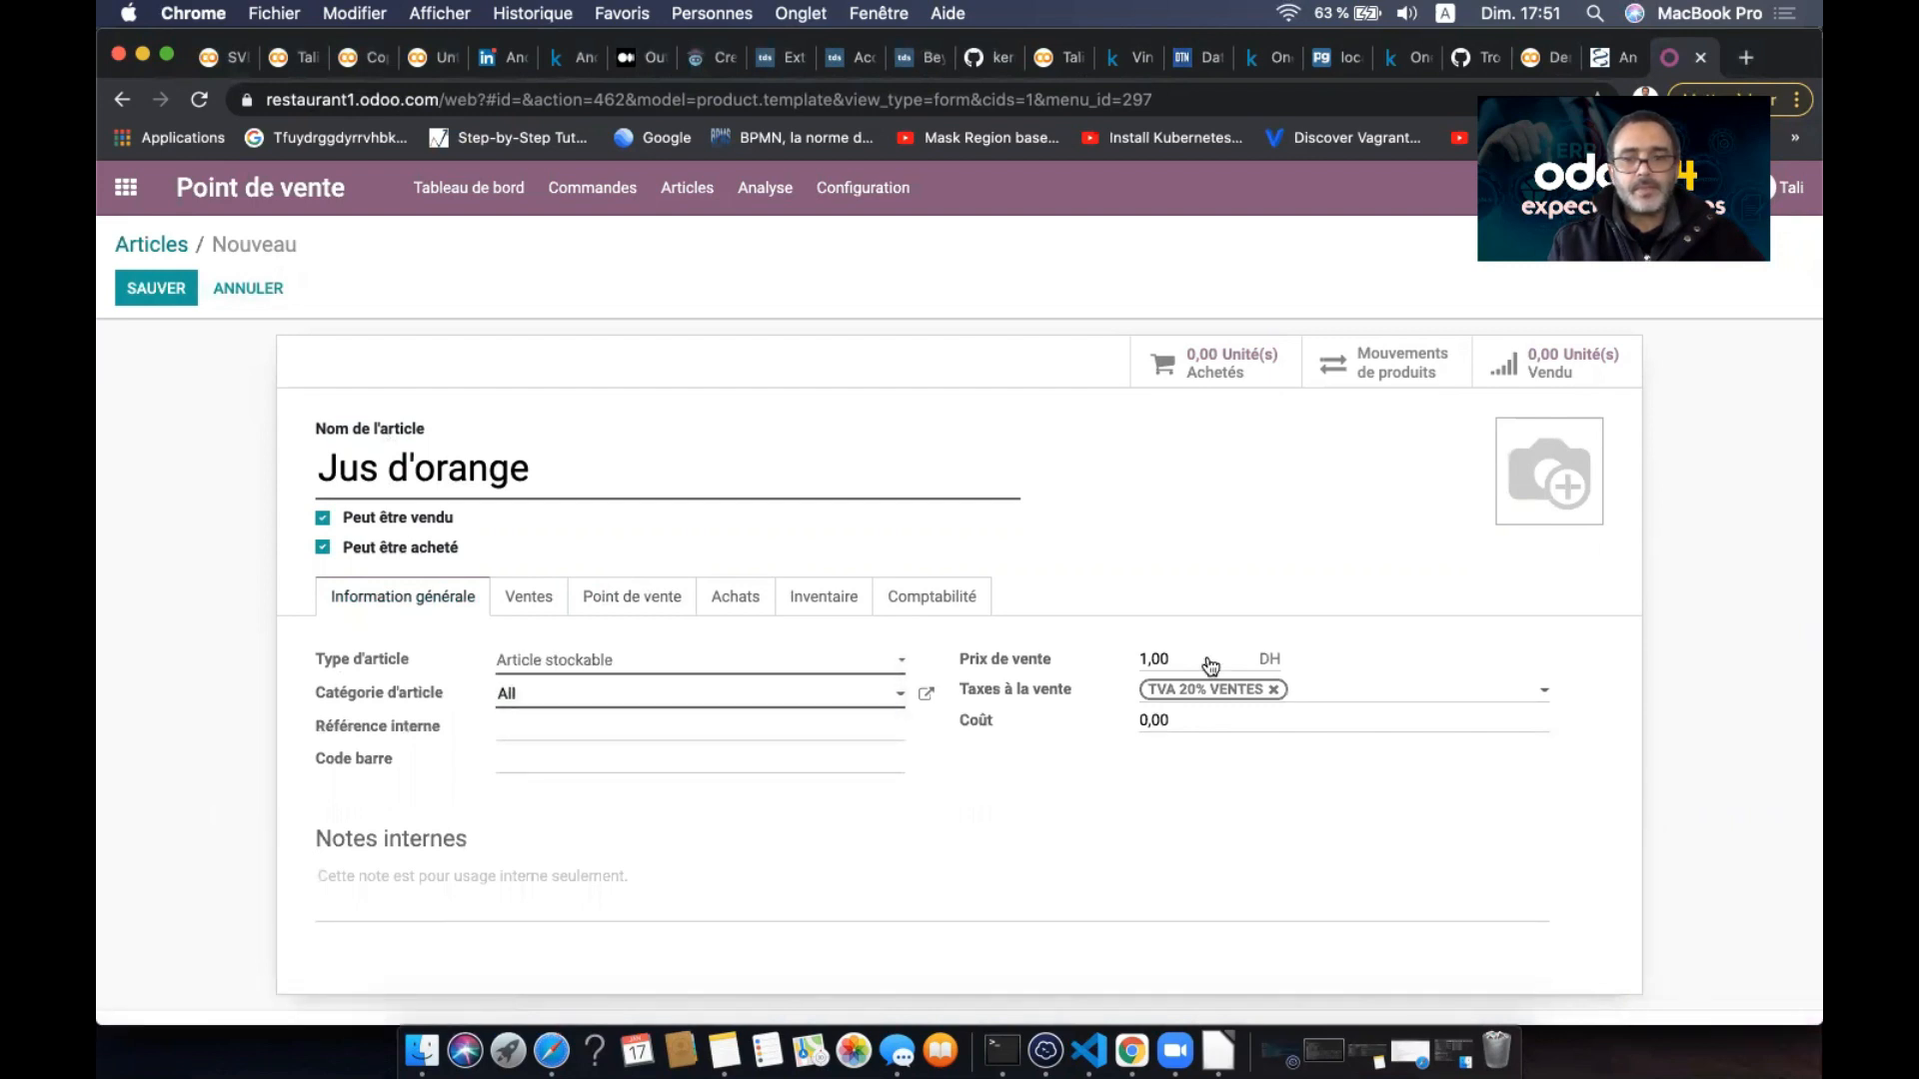
left_click(1191, 690)
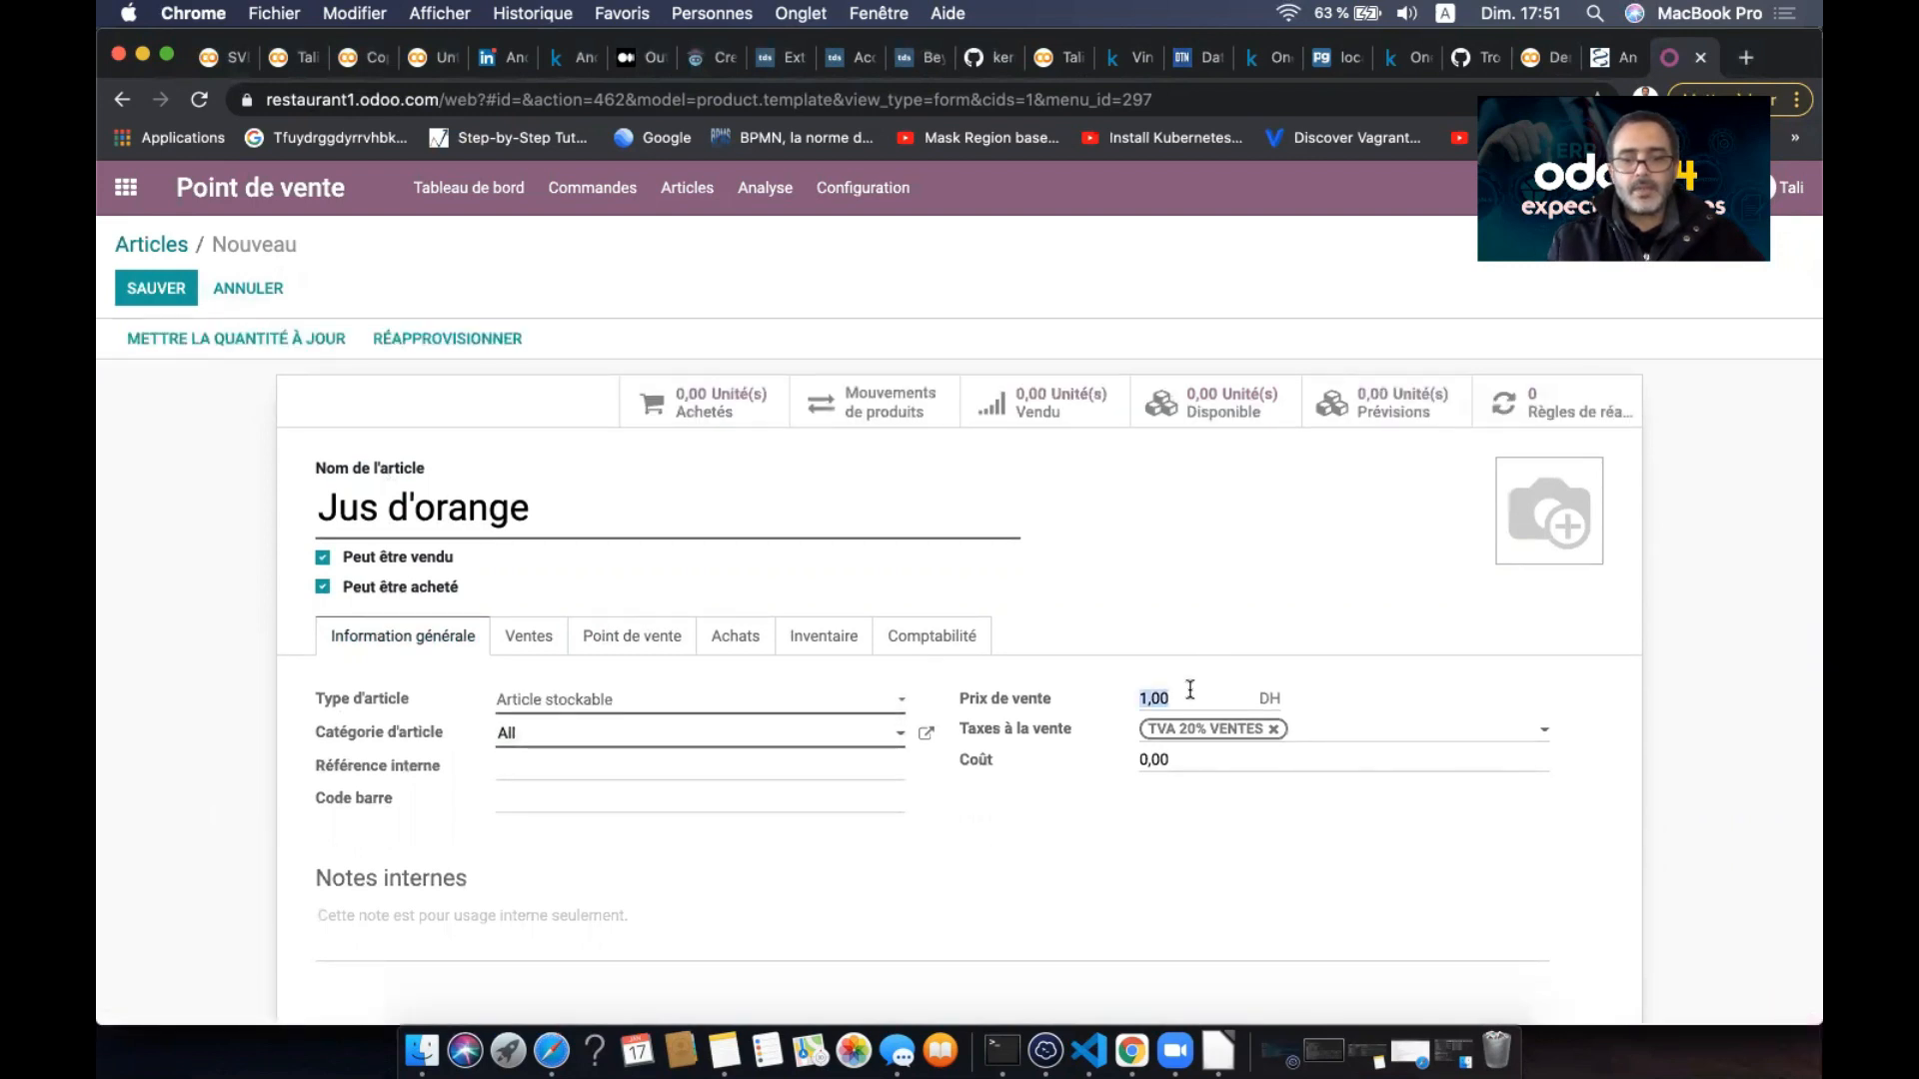
type("20")
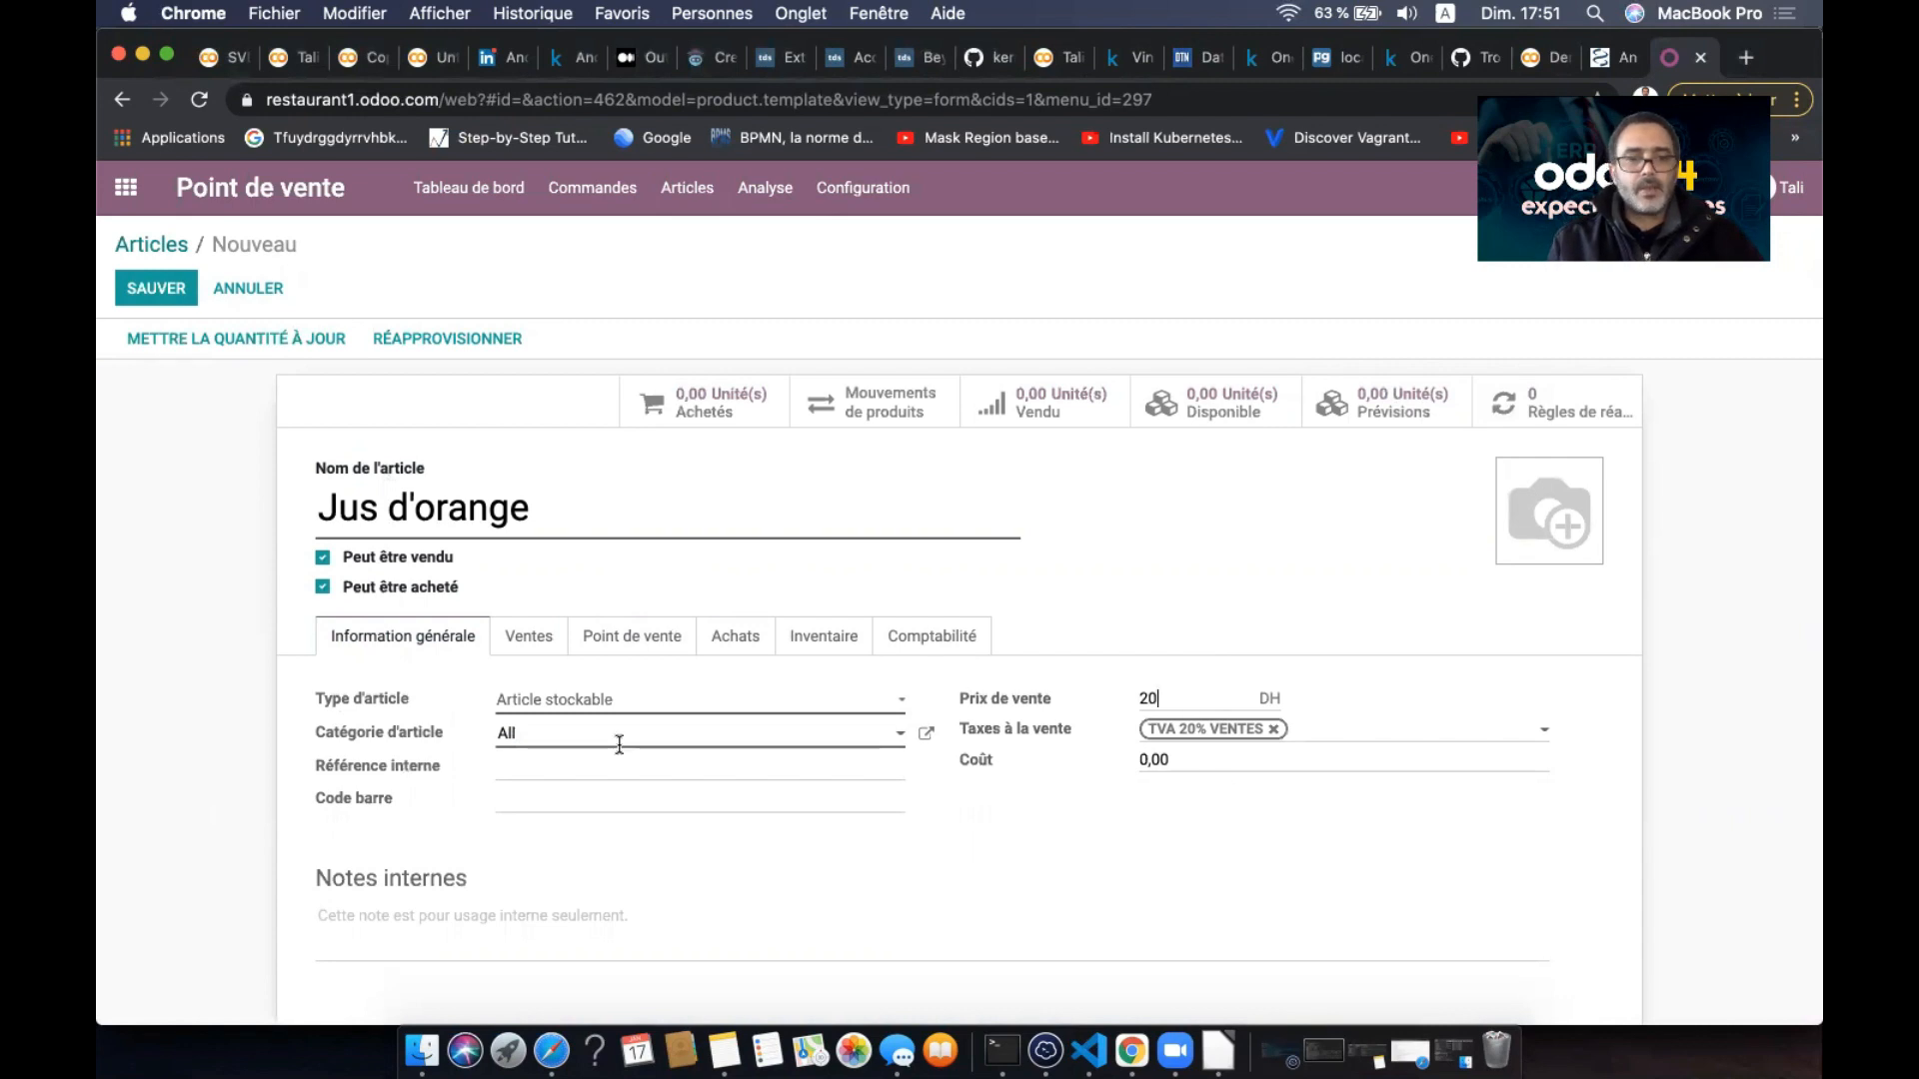
- Create the new POS category Jus for Jus d'orange and open its details
left_click(625, 657)
left_click(596, 733)
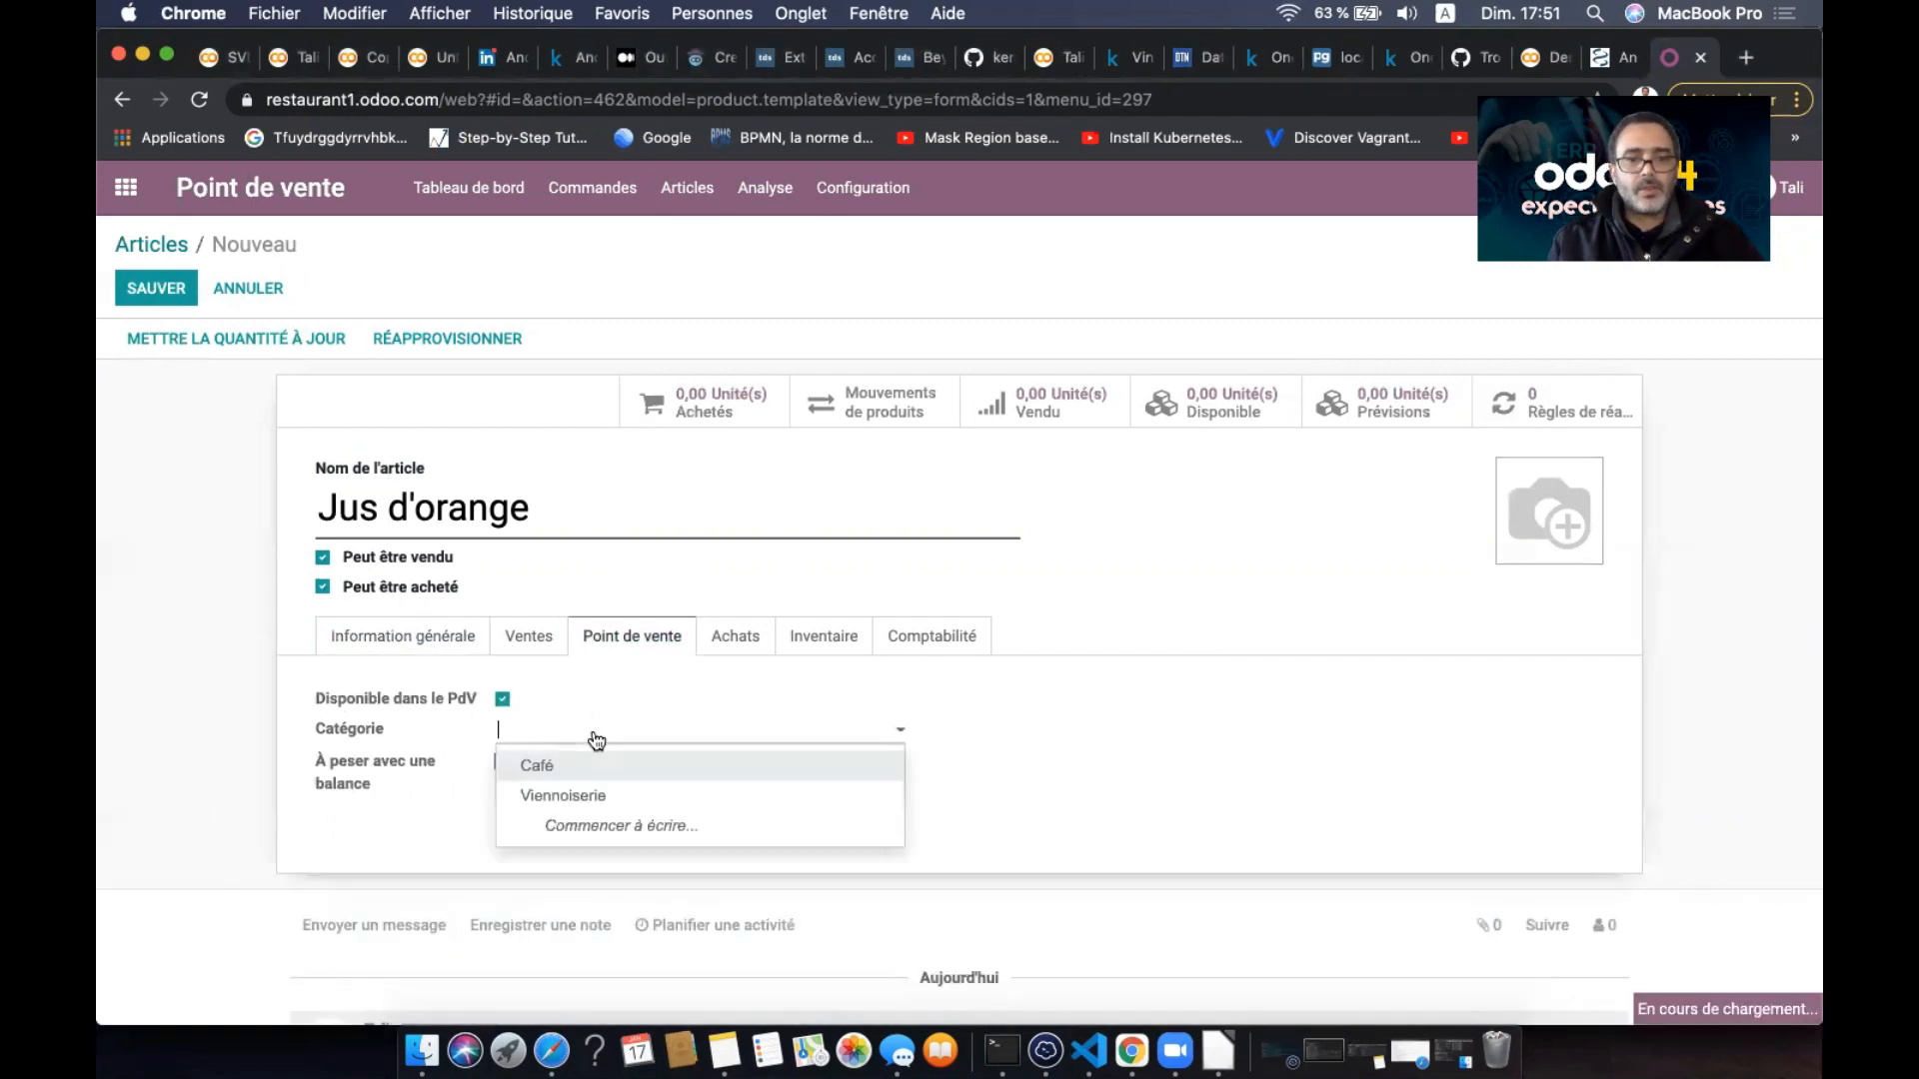
left_click(636, 733)
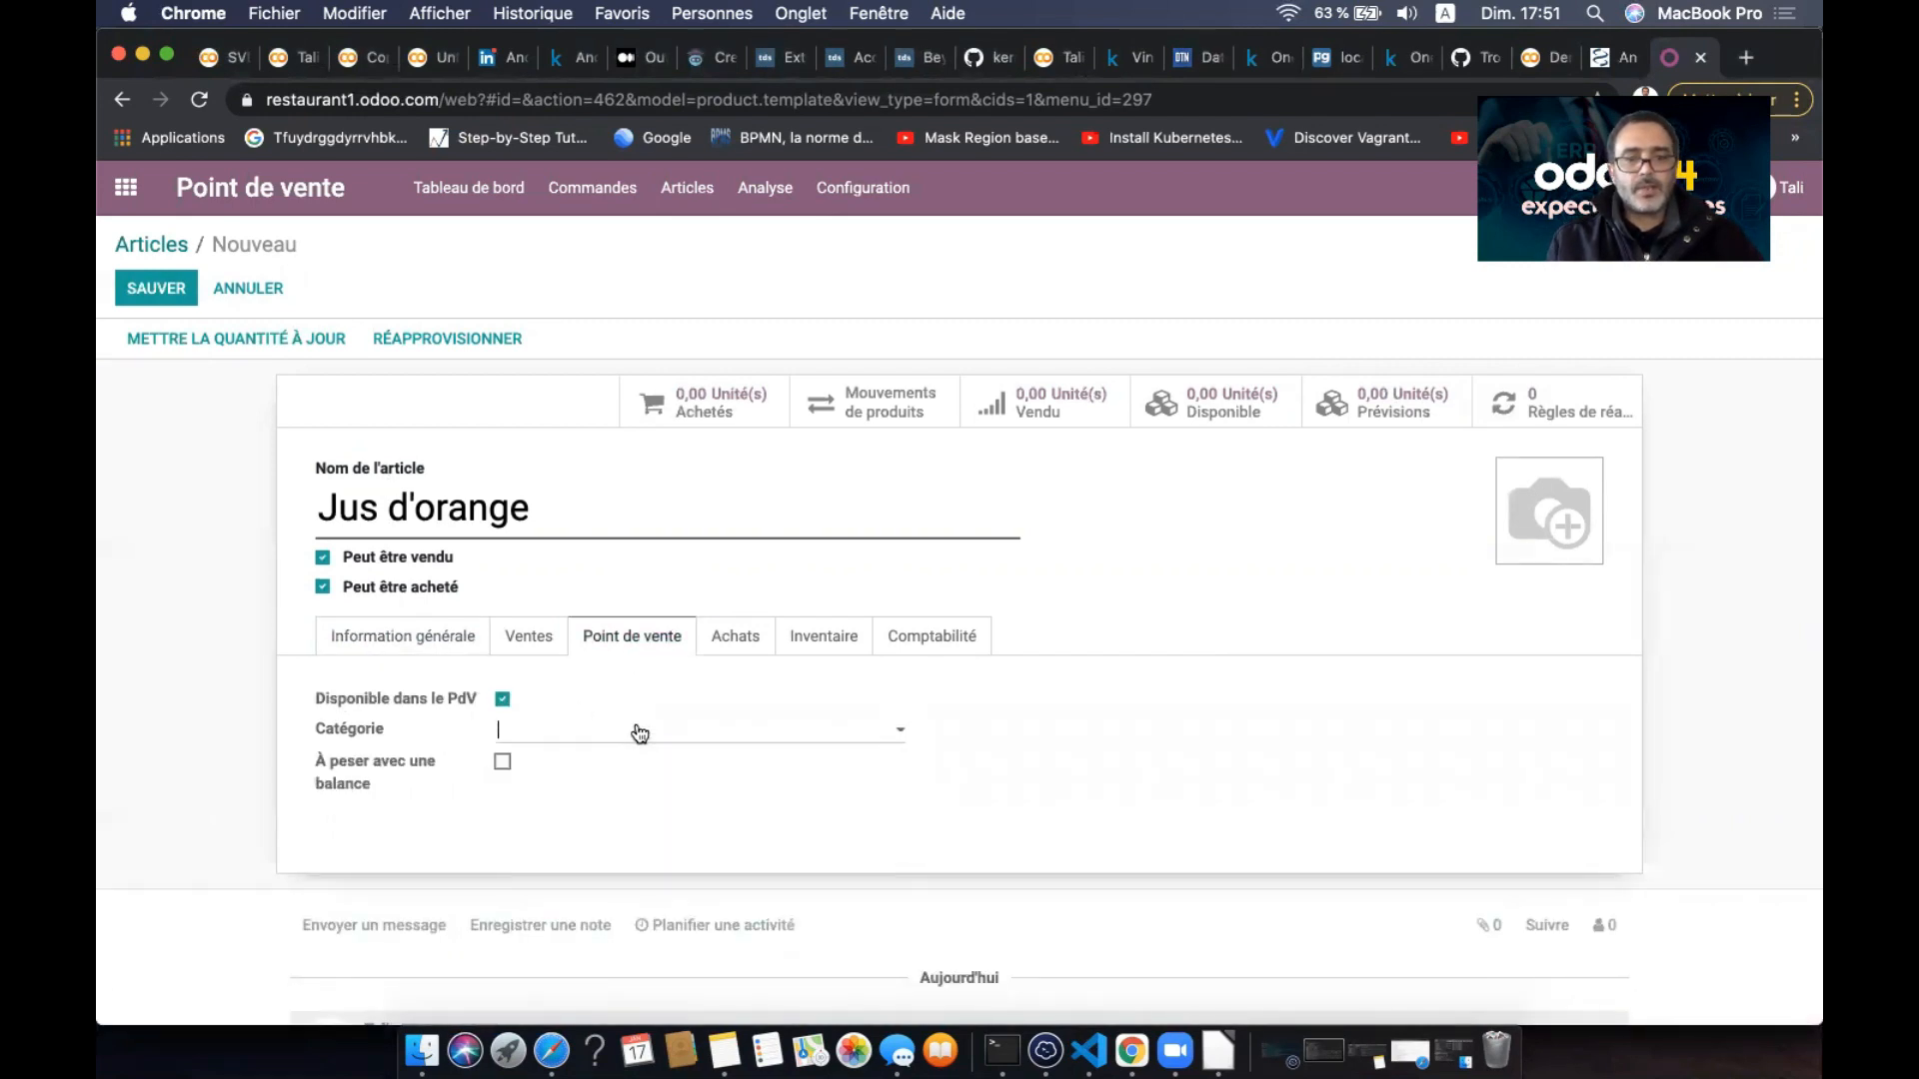
type("Jus")
key("BackSpace")
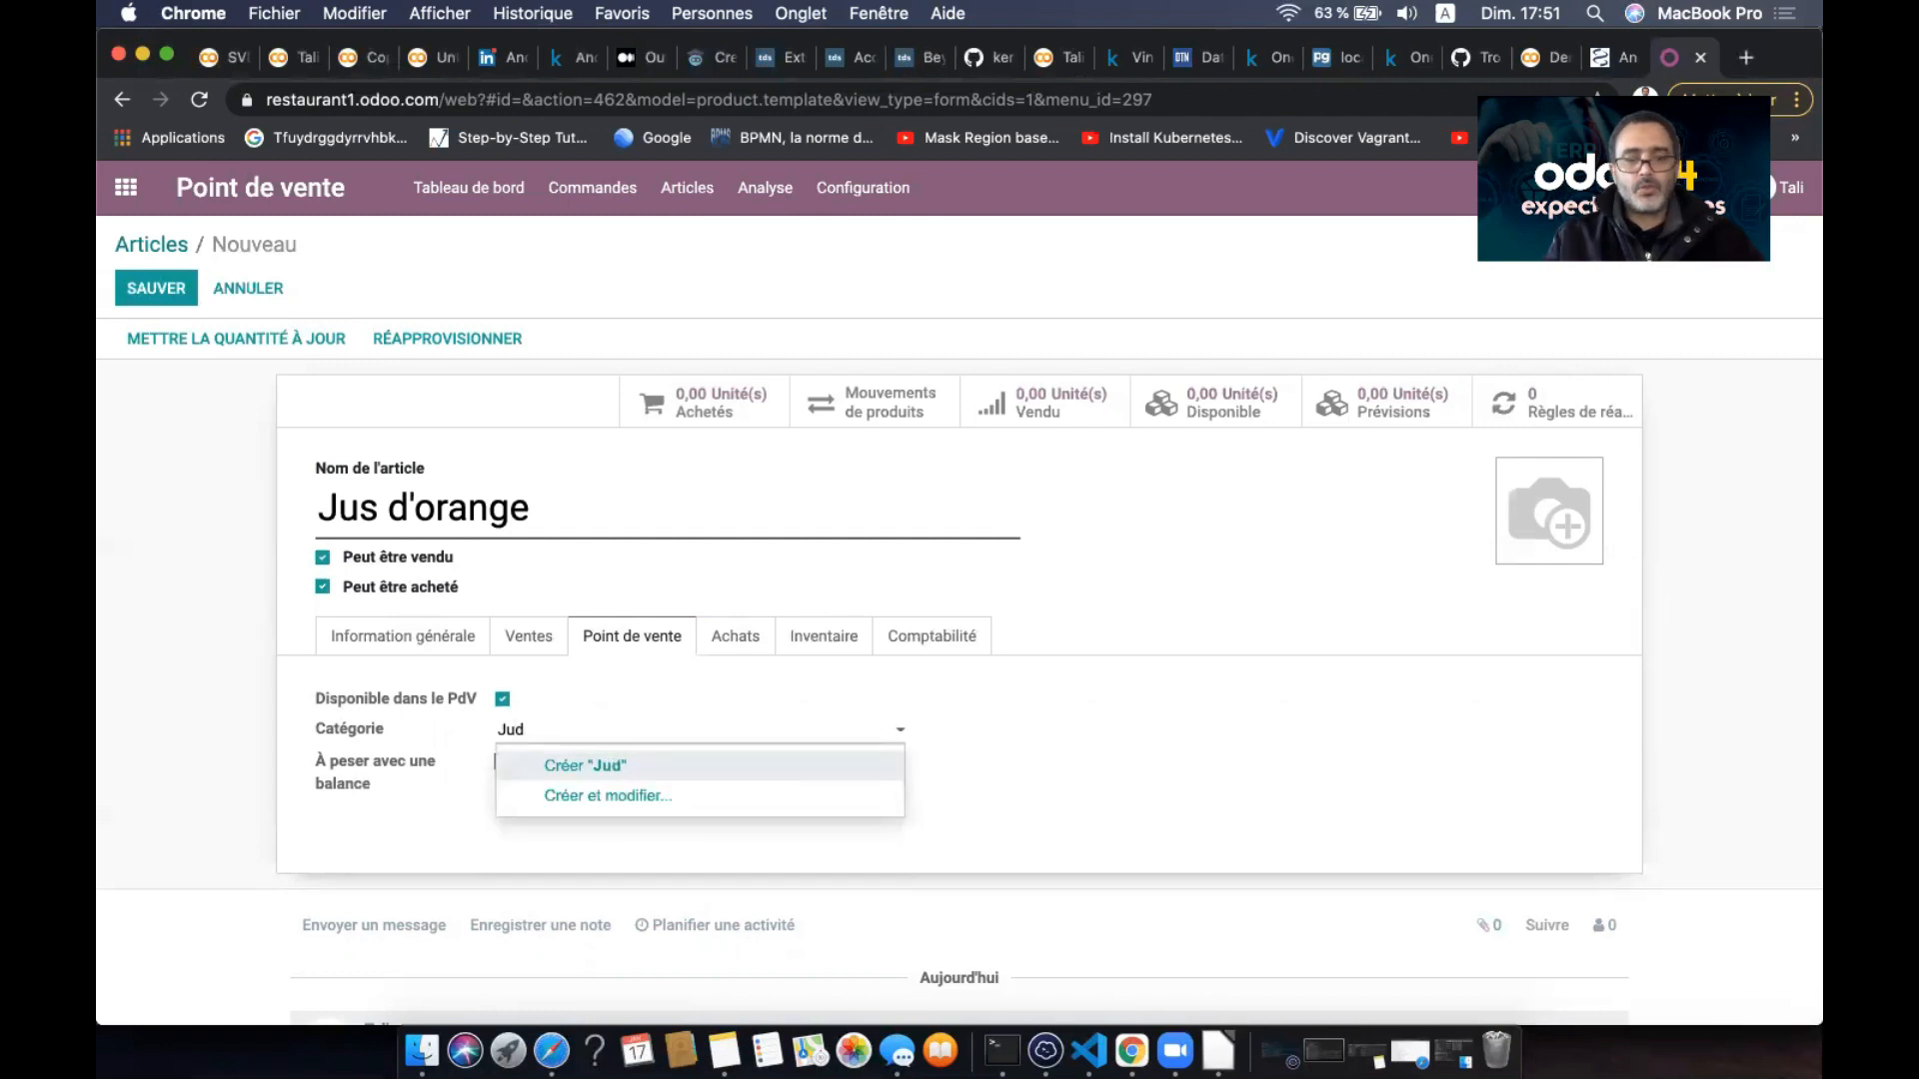
type("s")
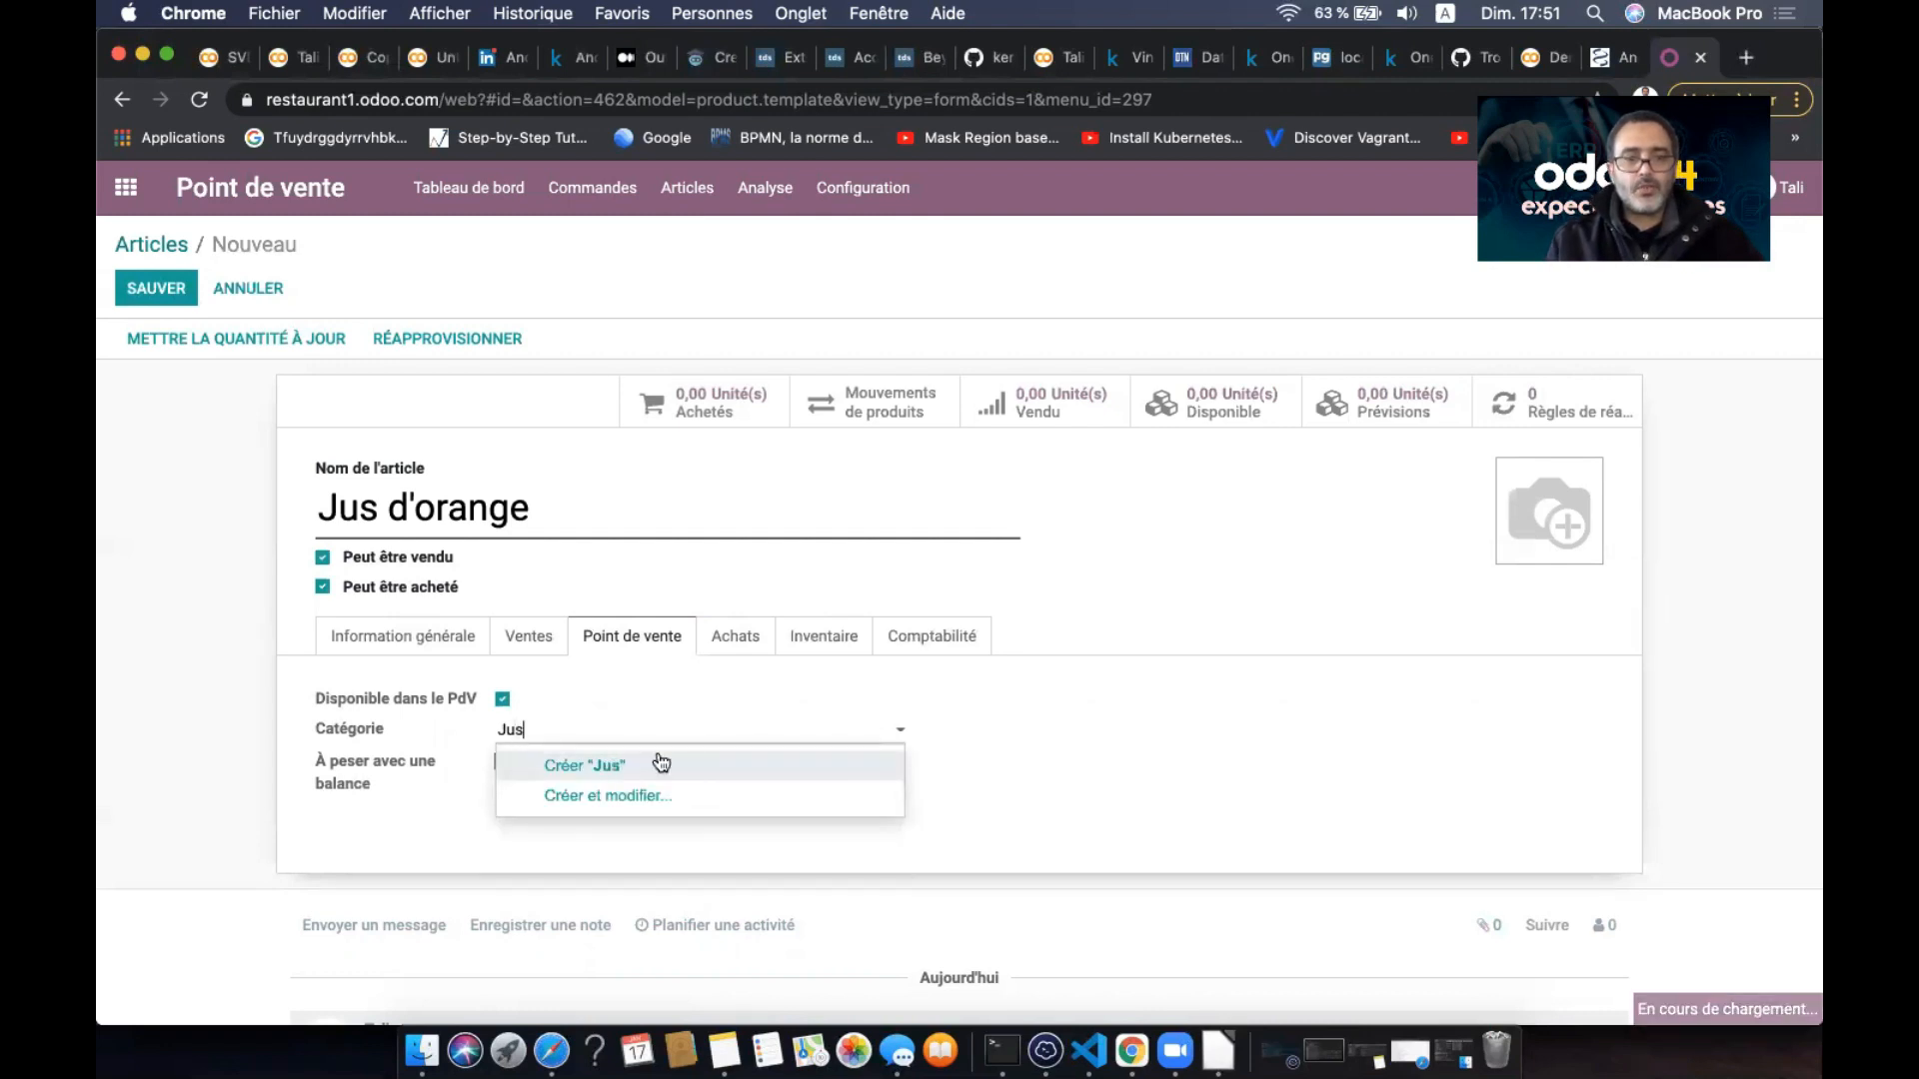
left_click(672, 765)
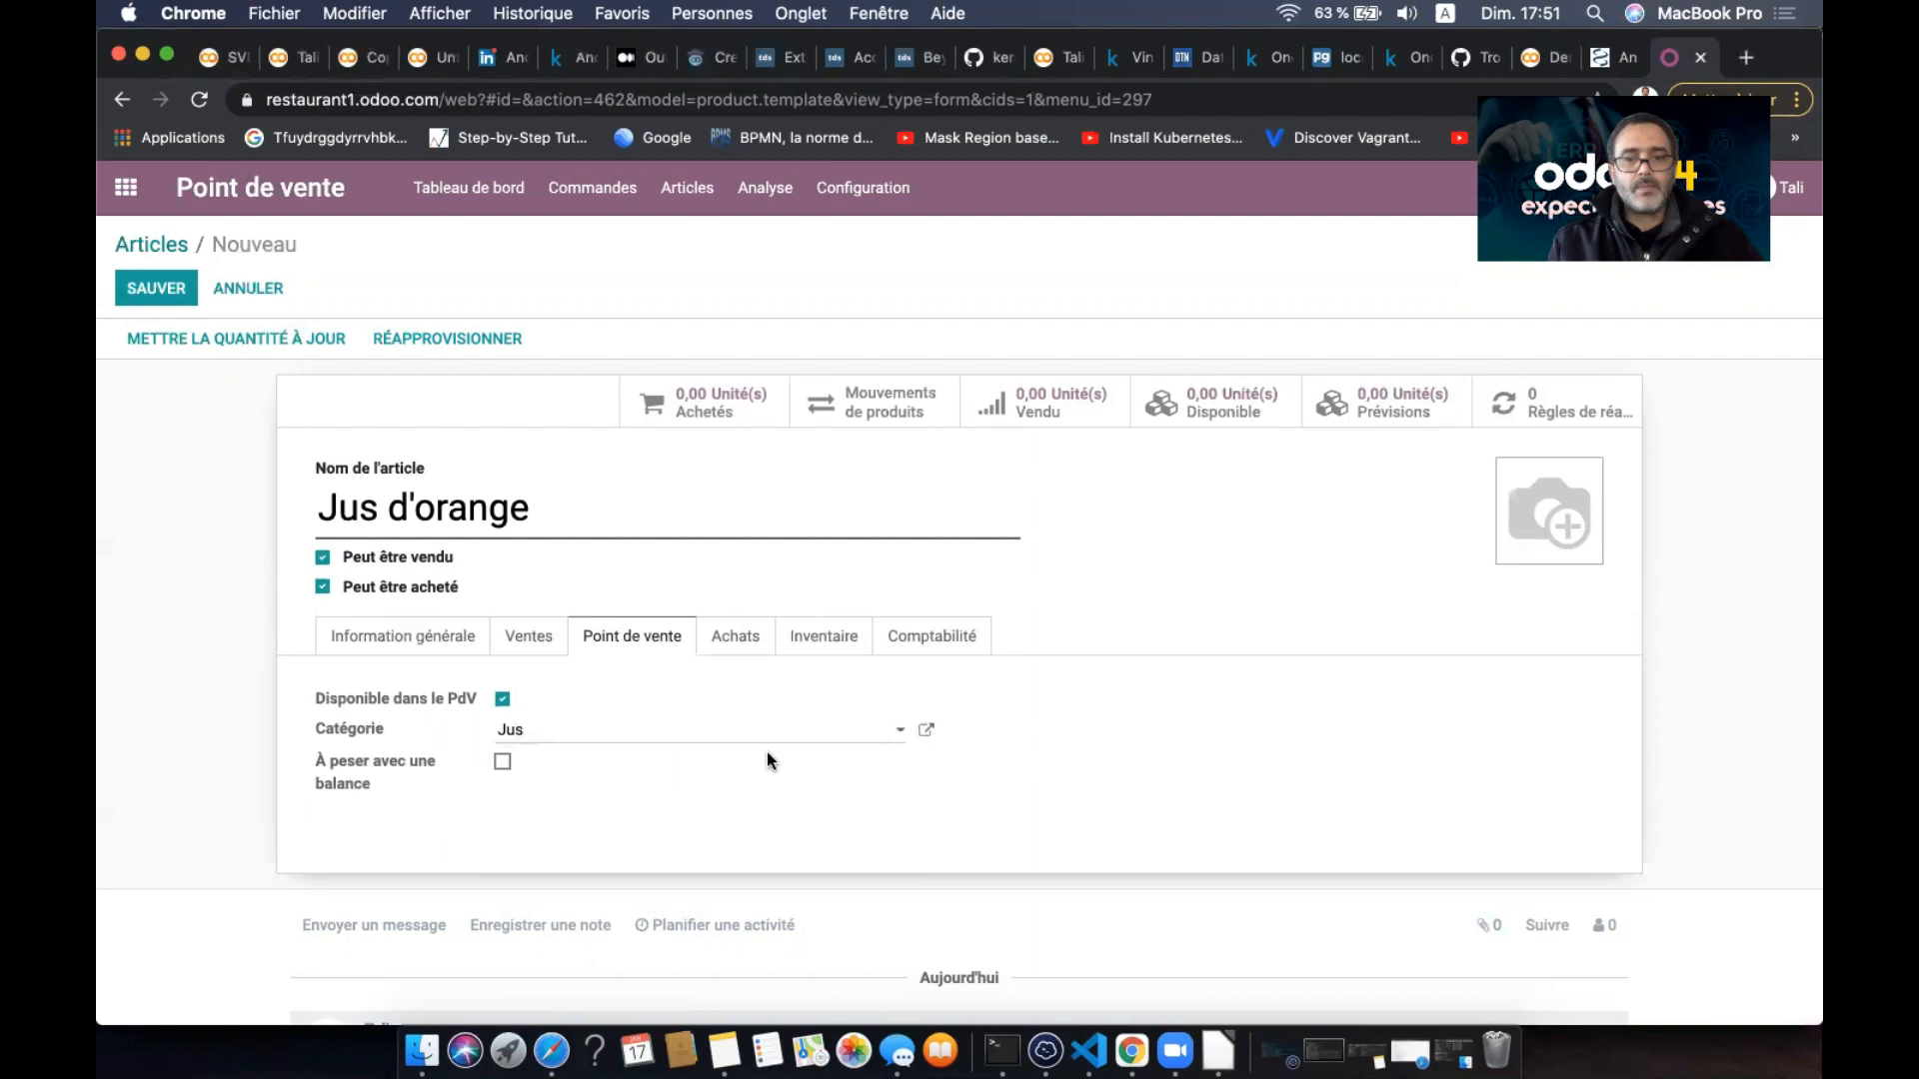
left_click(926, 729)
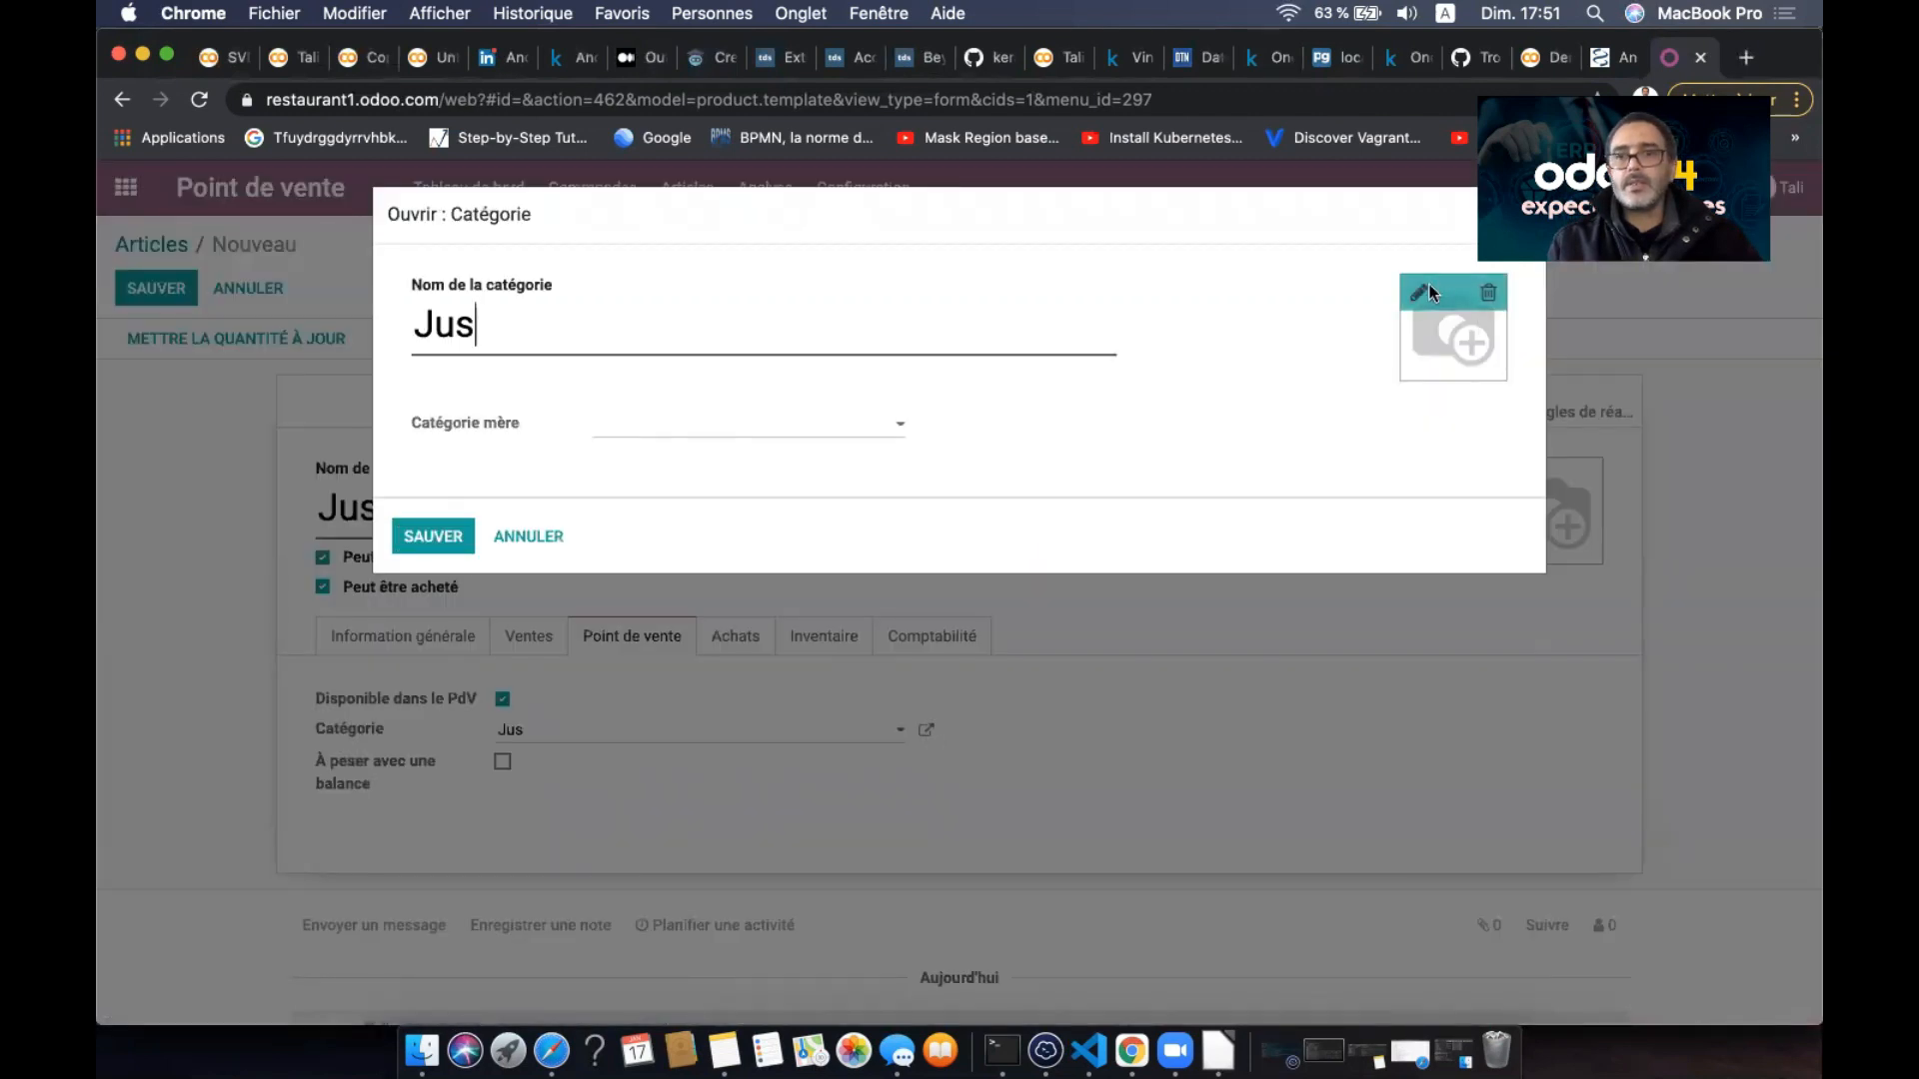
- Attach the categorie jus image to the Jus category and save it
left_click(1419, 294)
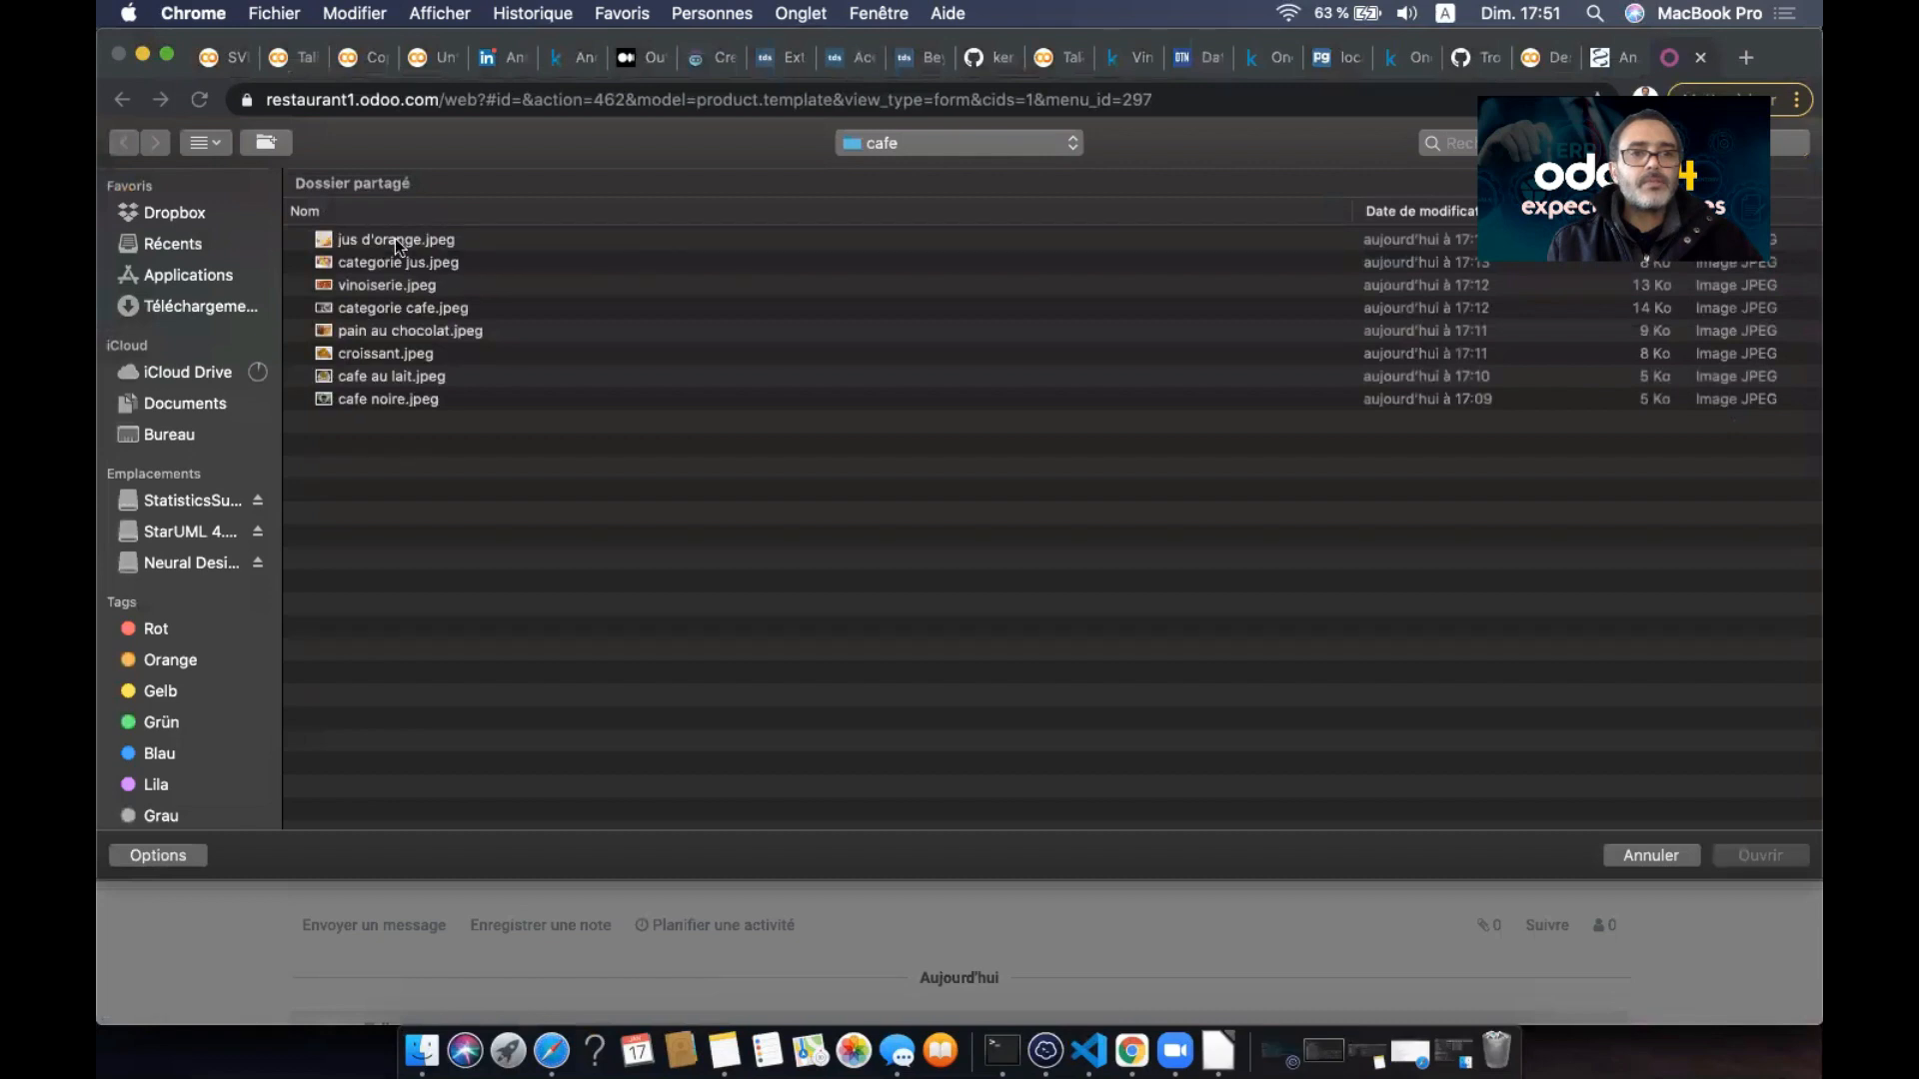
left_click(394, 240)
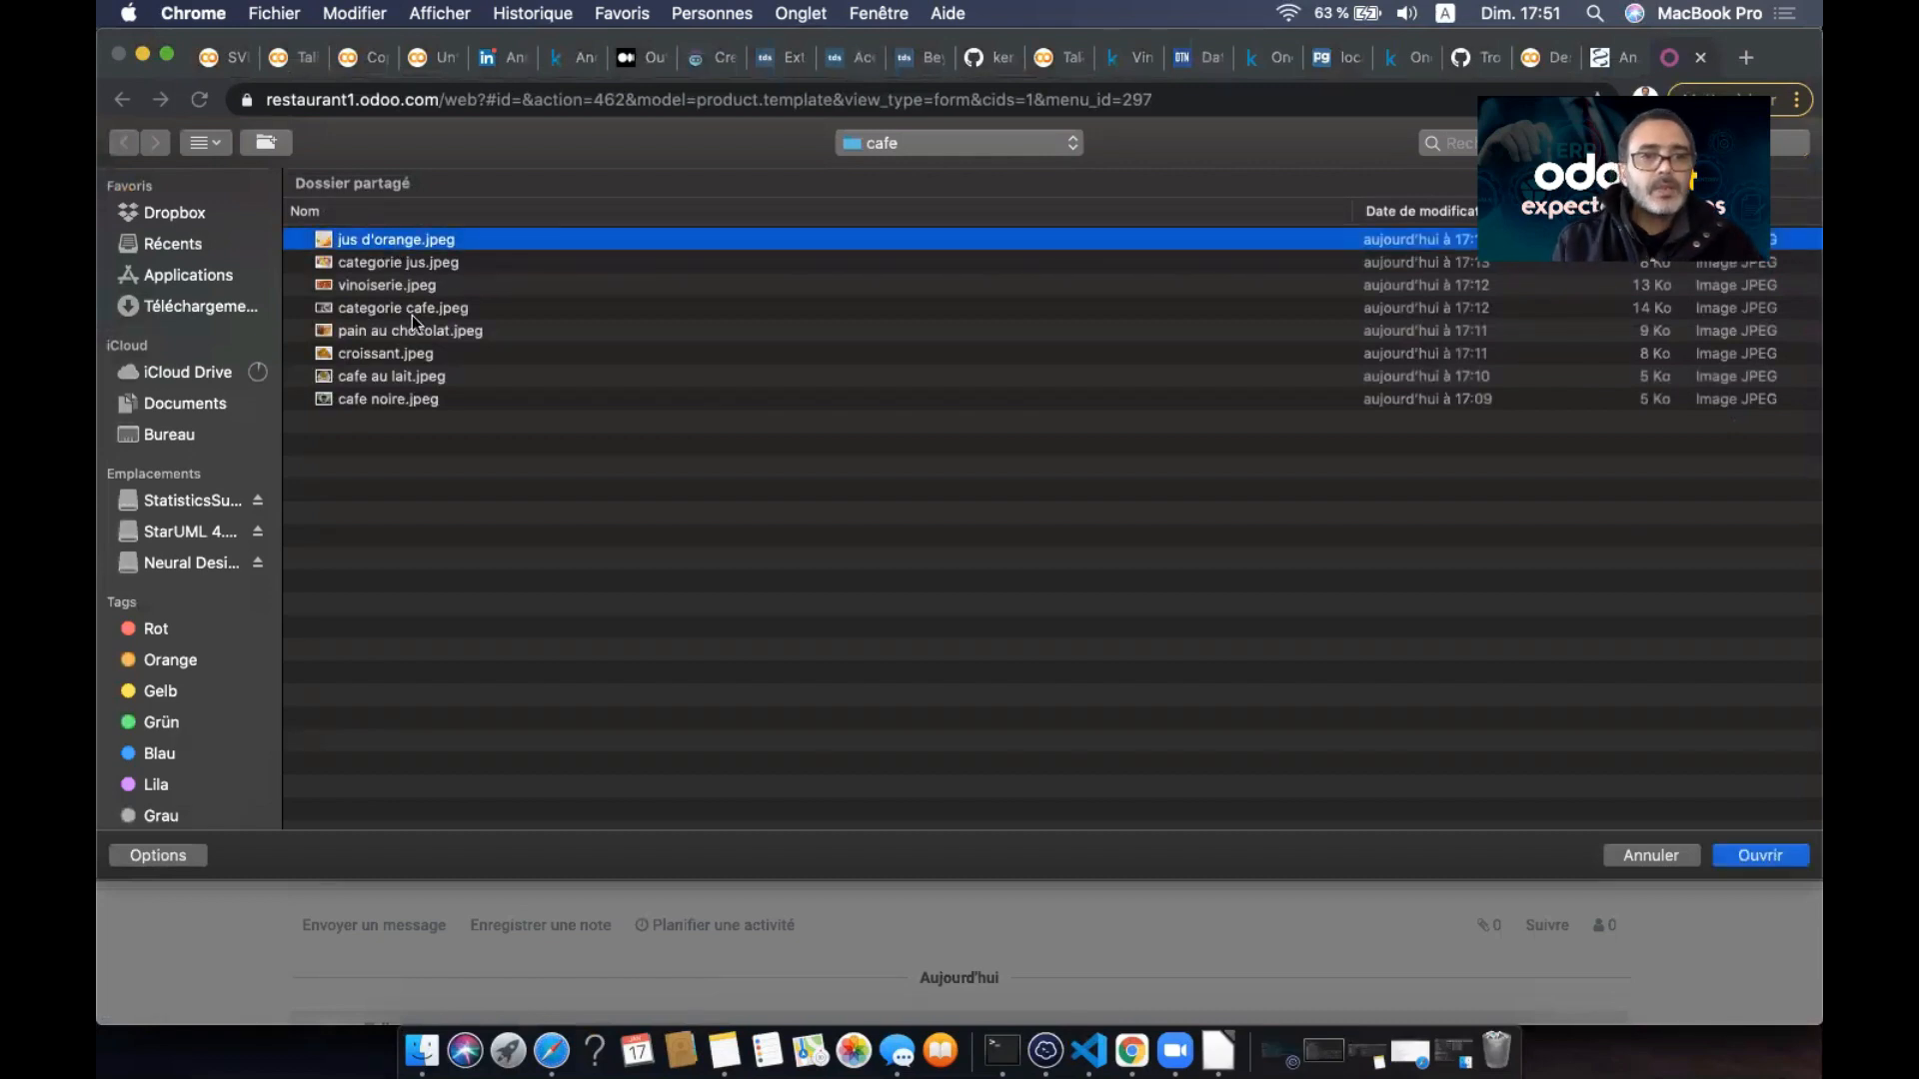
double_click(400, 263)
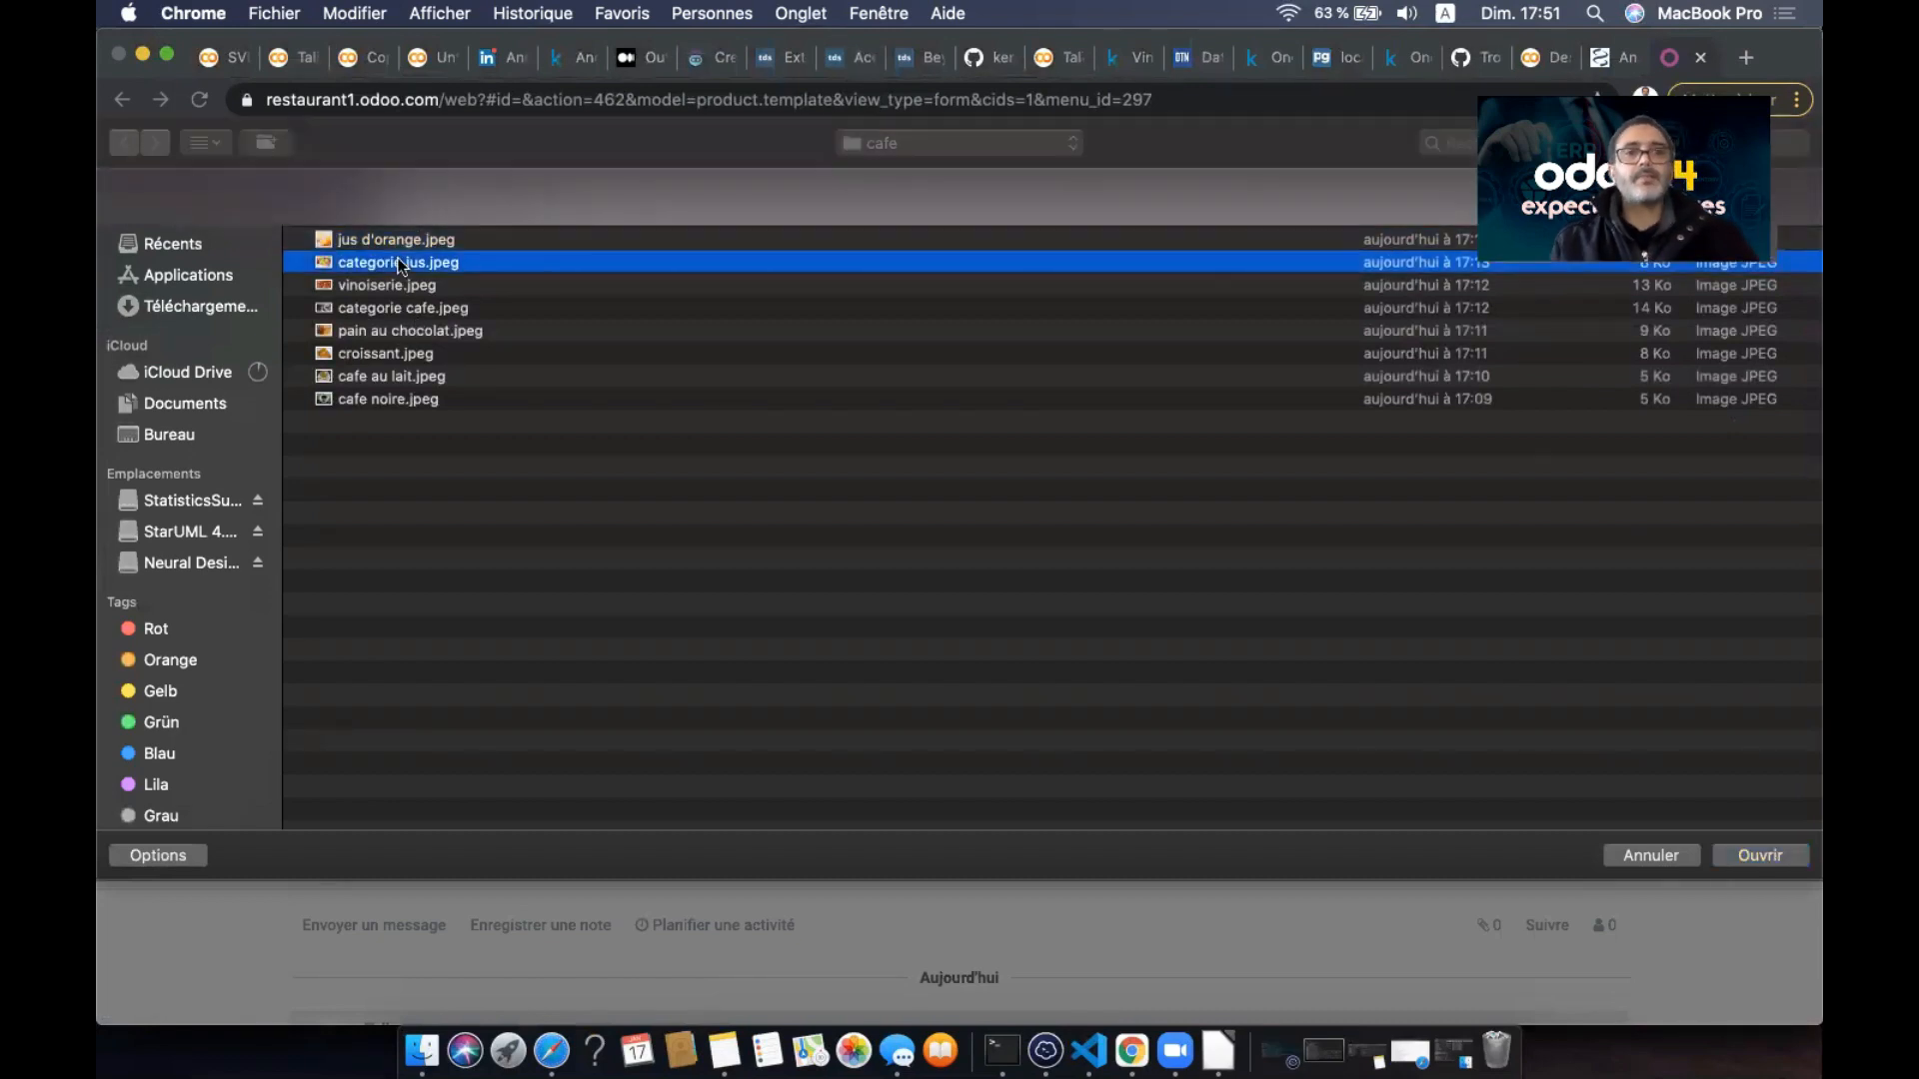
left_click(432, 510)
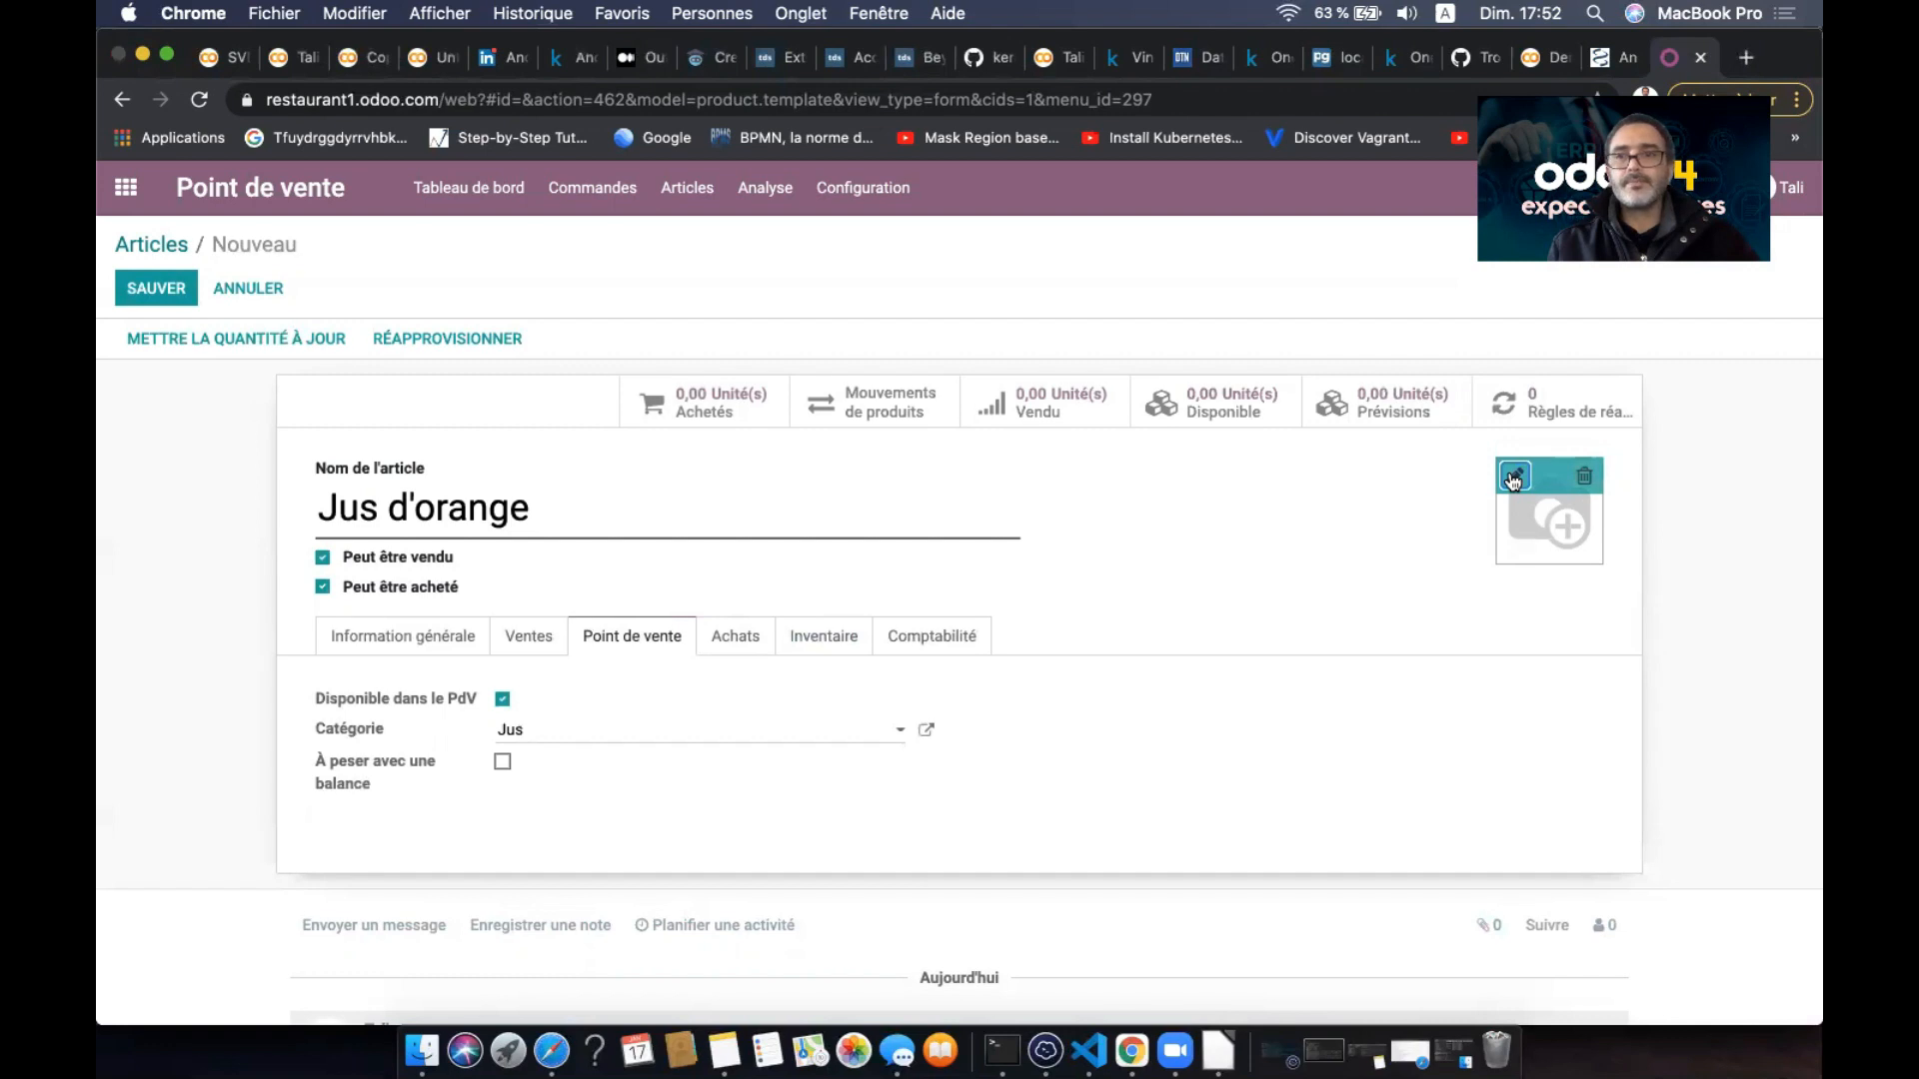
- Set the jus d'orange photo on the product and save Jus d'orange
left_click(1513, 479)
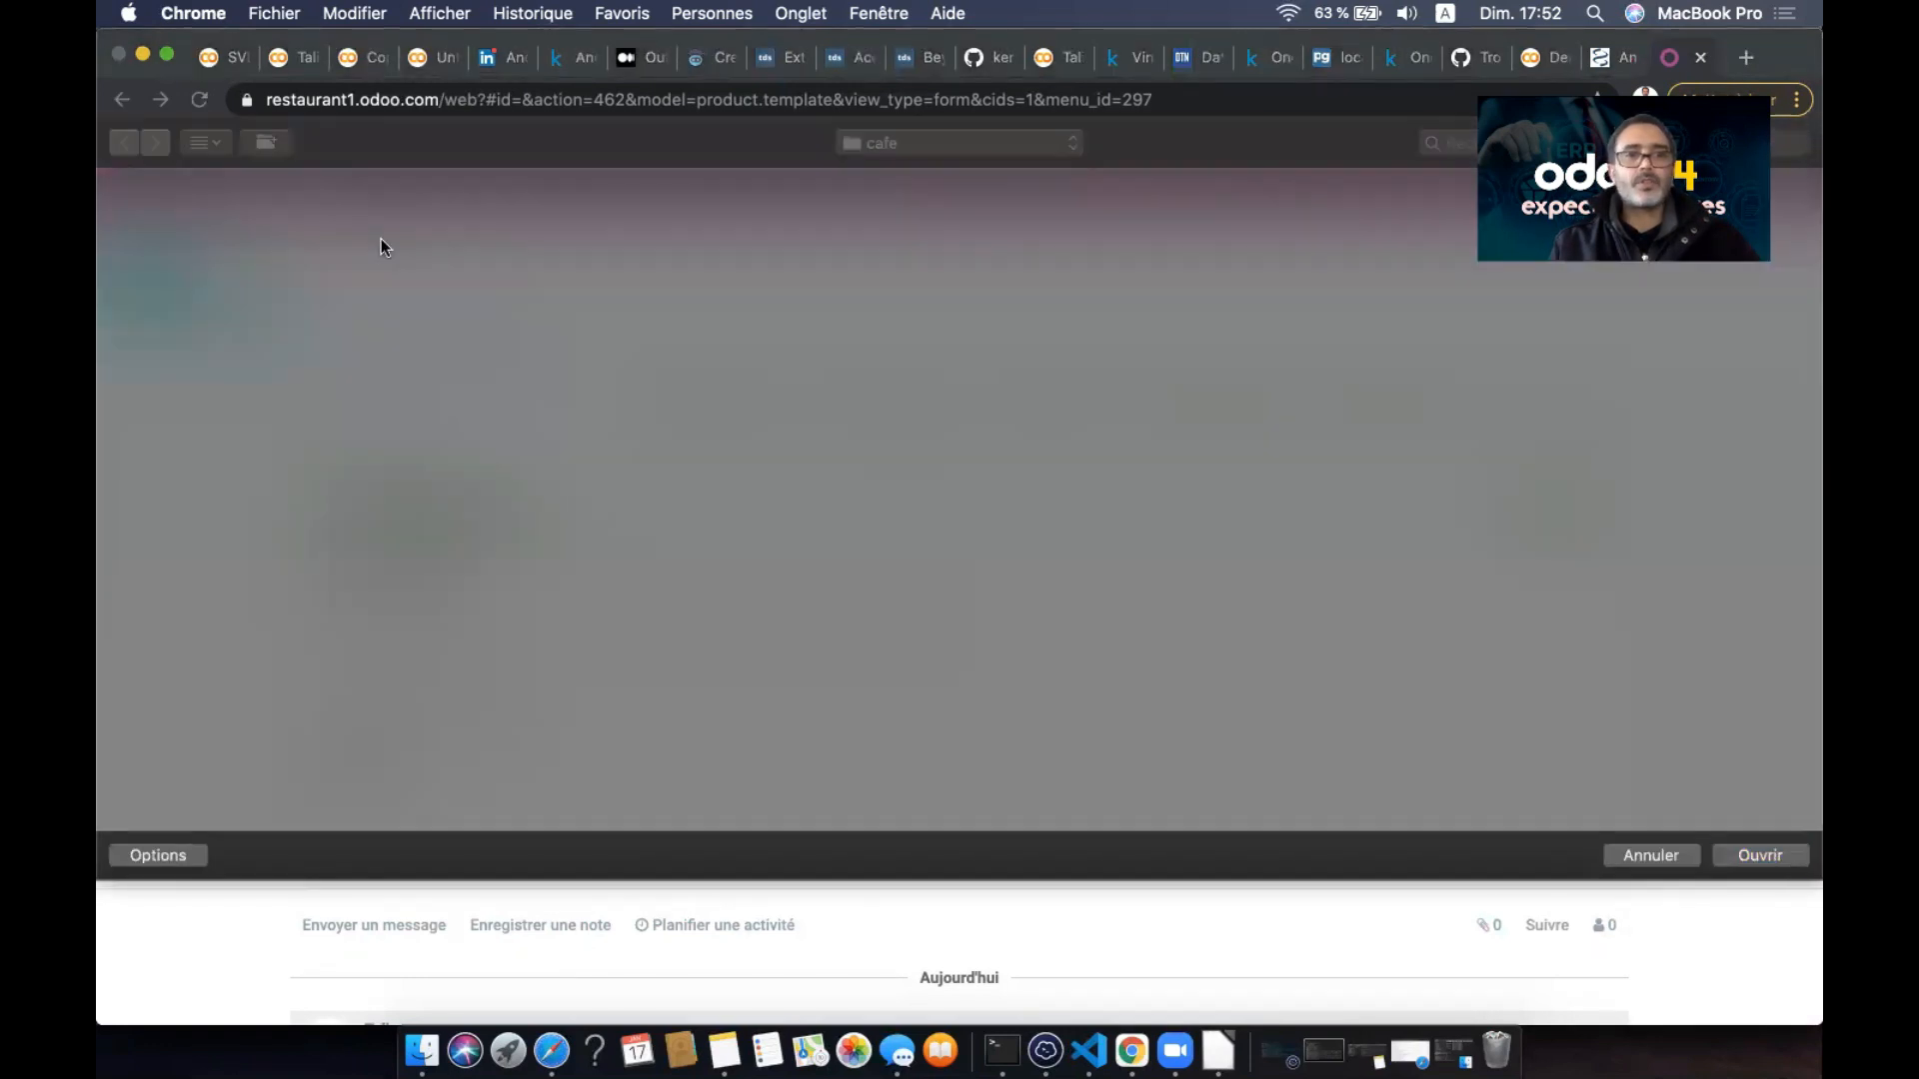
double_click(381, 238)
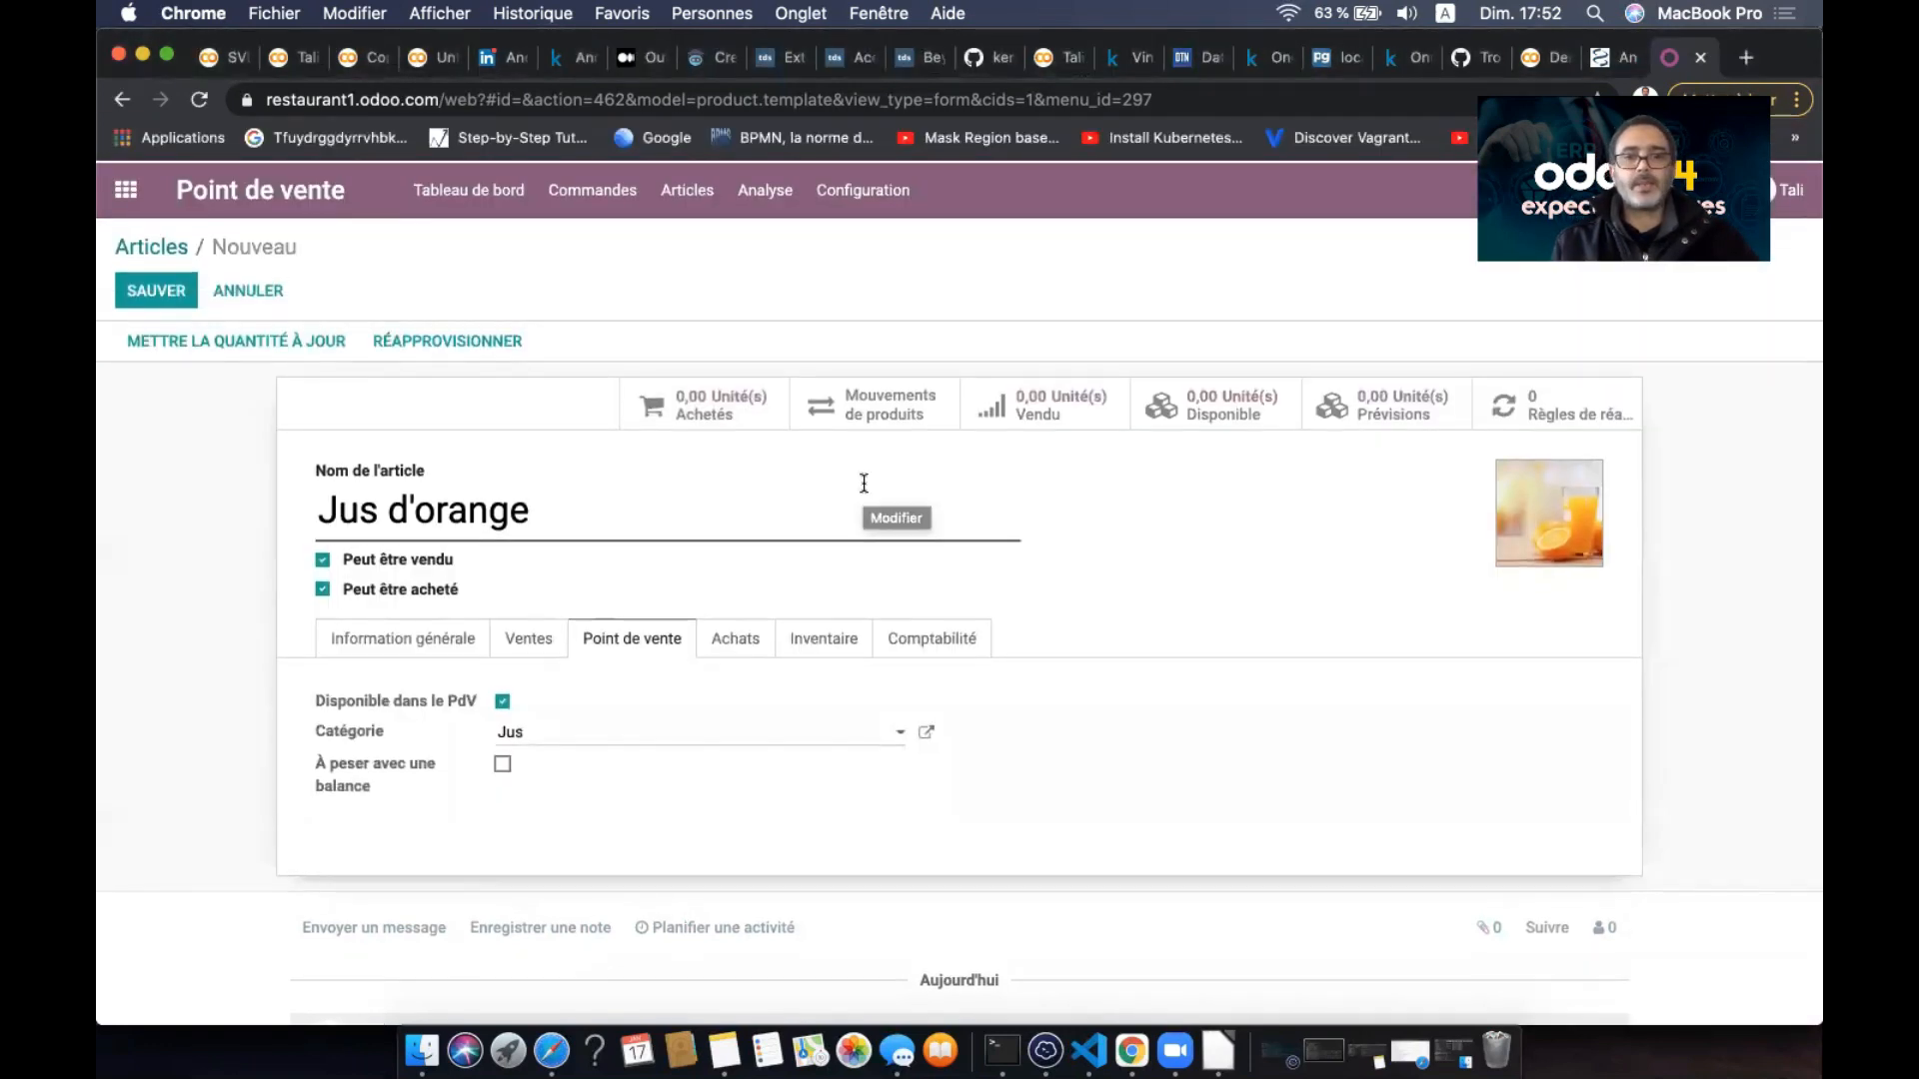
left_click(152, 284)
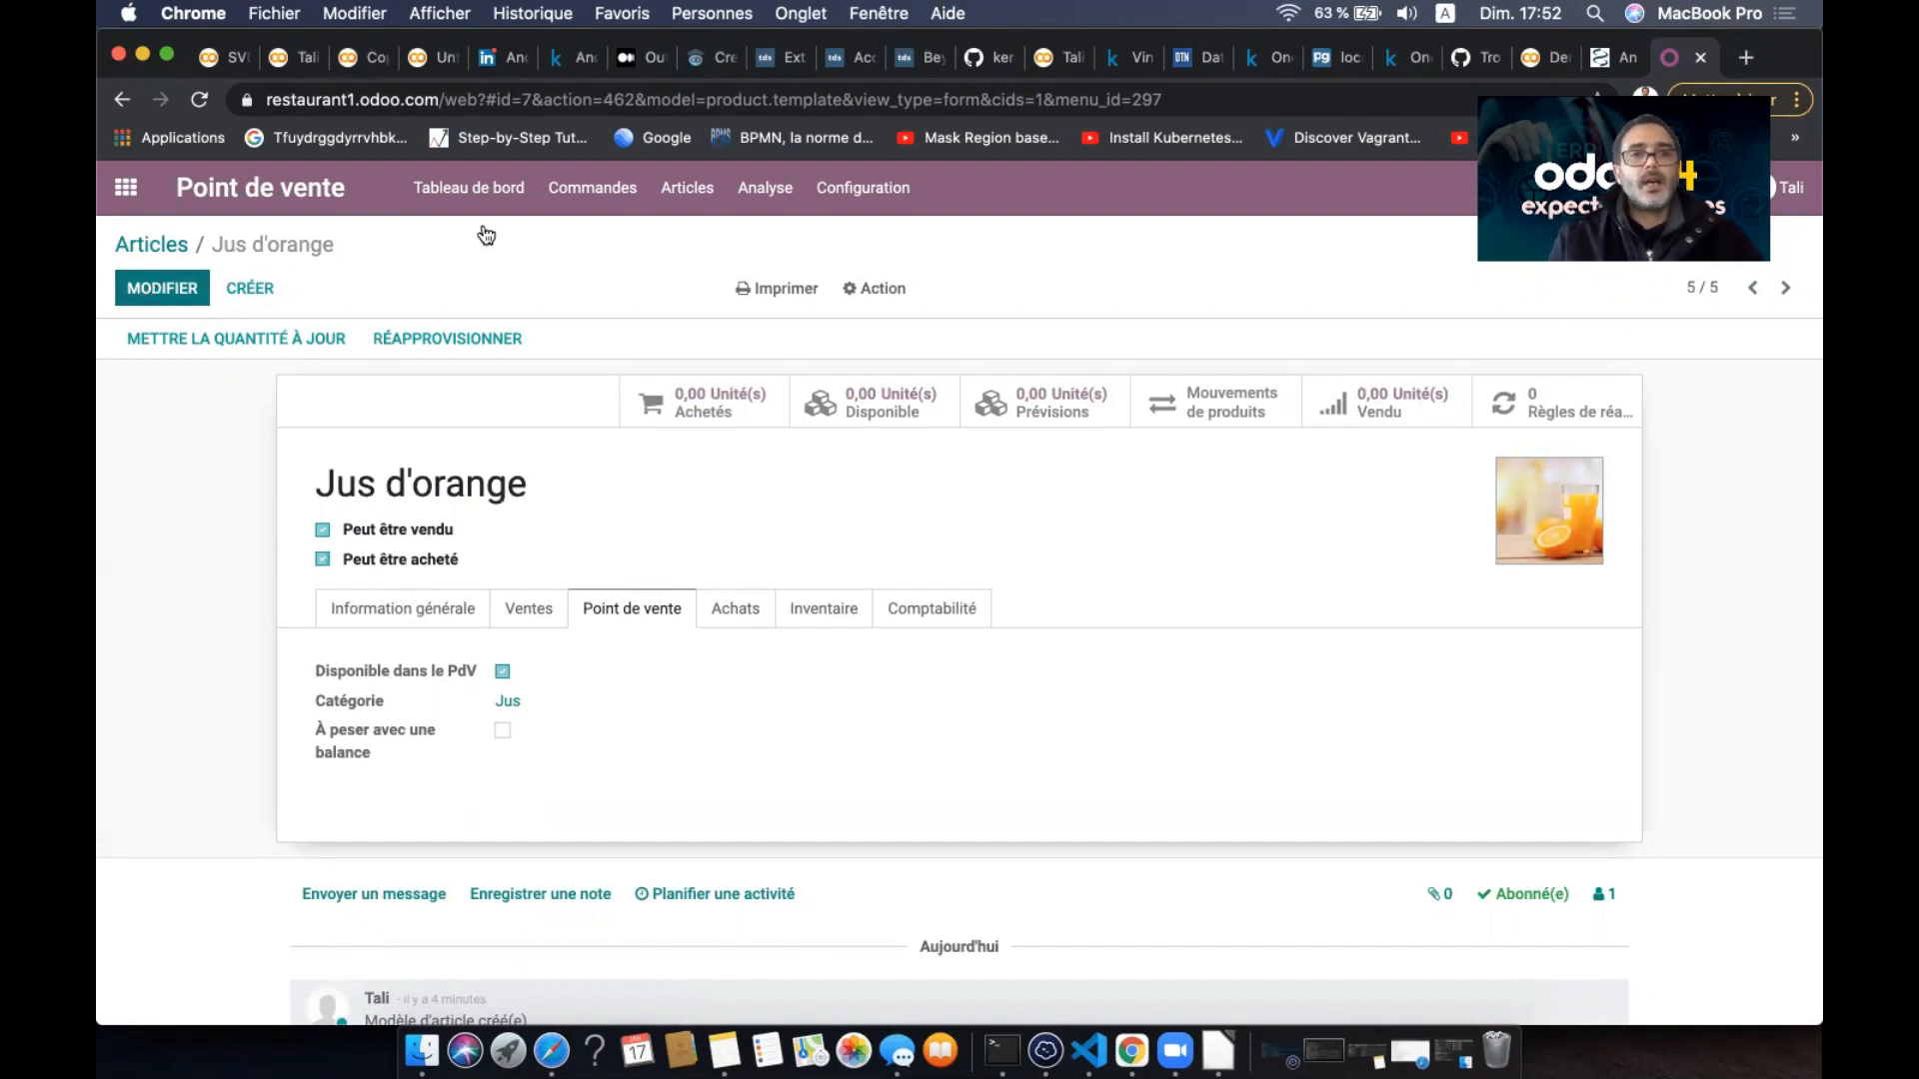
- Start a new Café point-of-sale session and choose the cashier to log in as
left_click(460, 200)
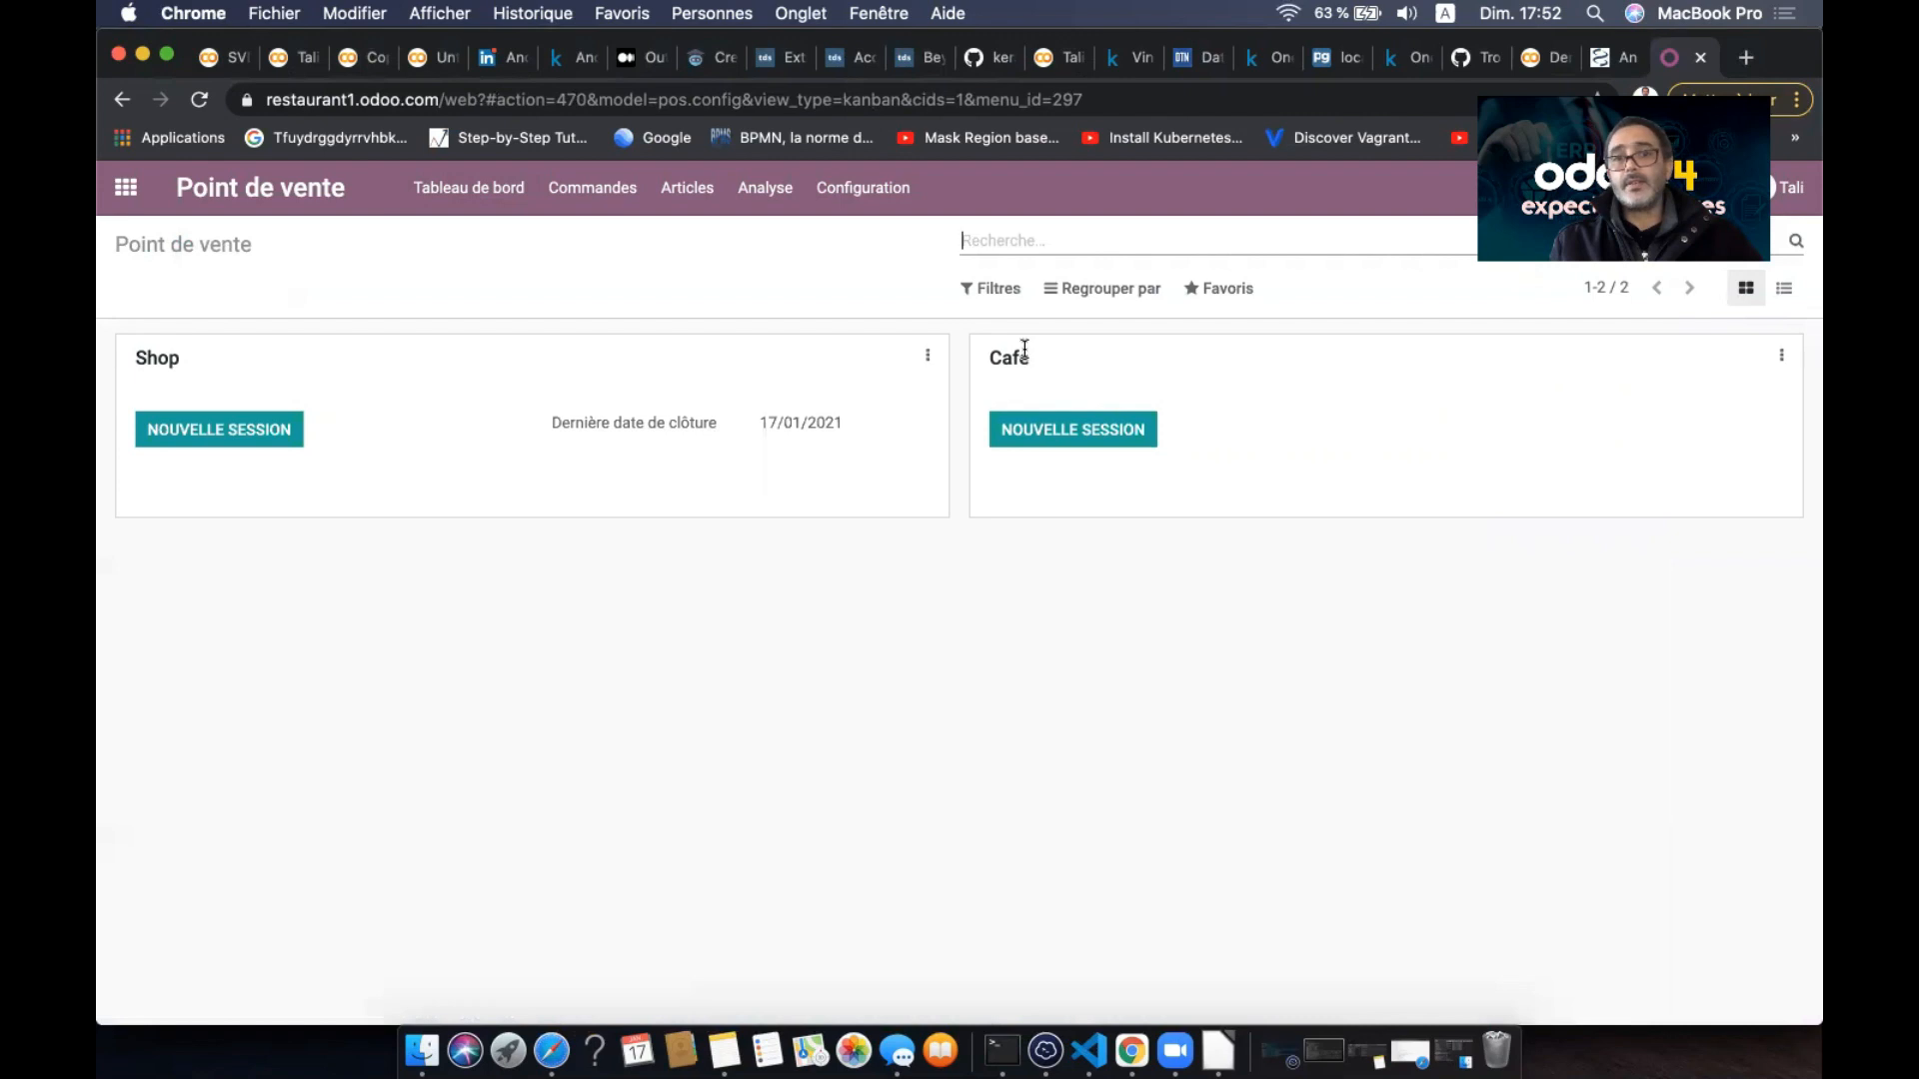
left_click(1078, 432)
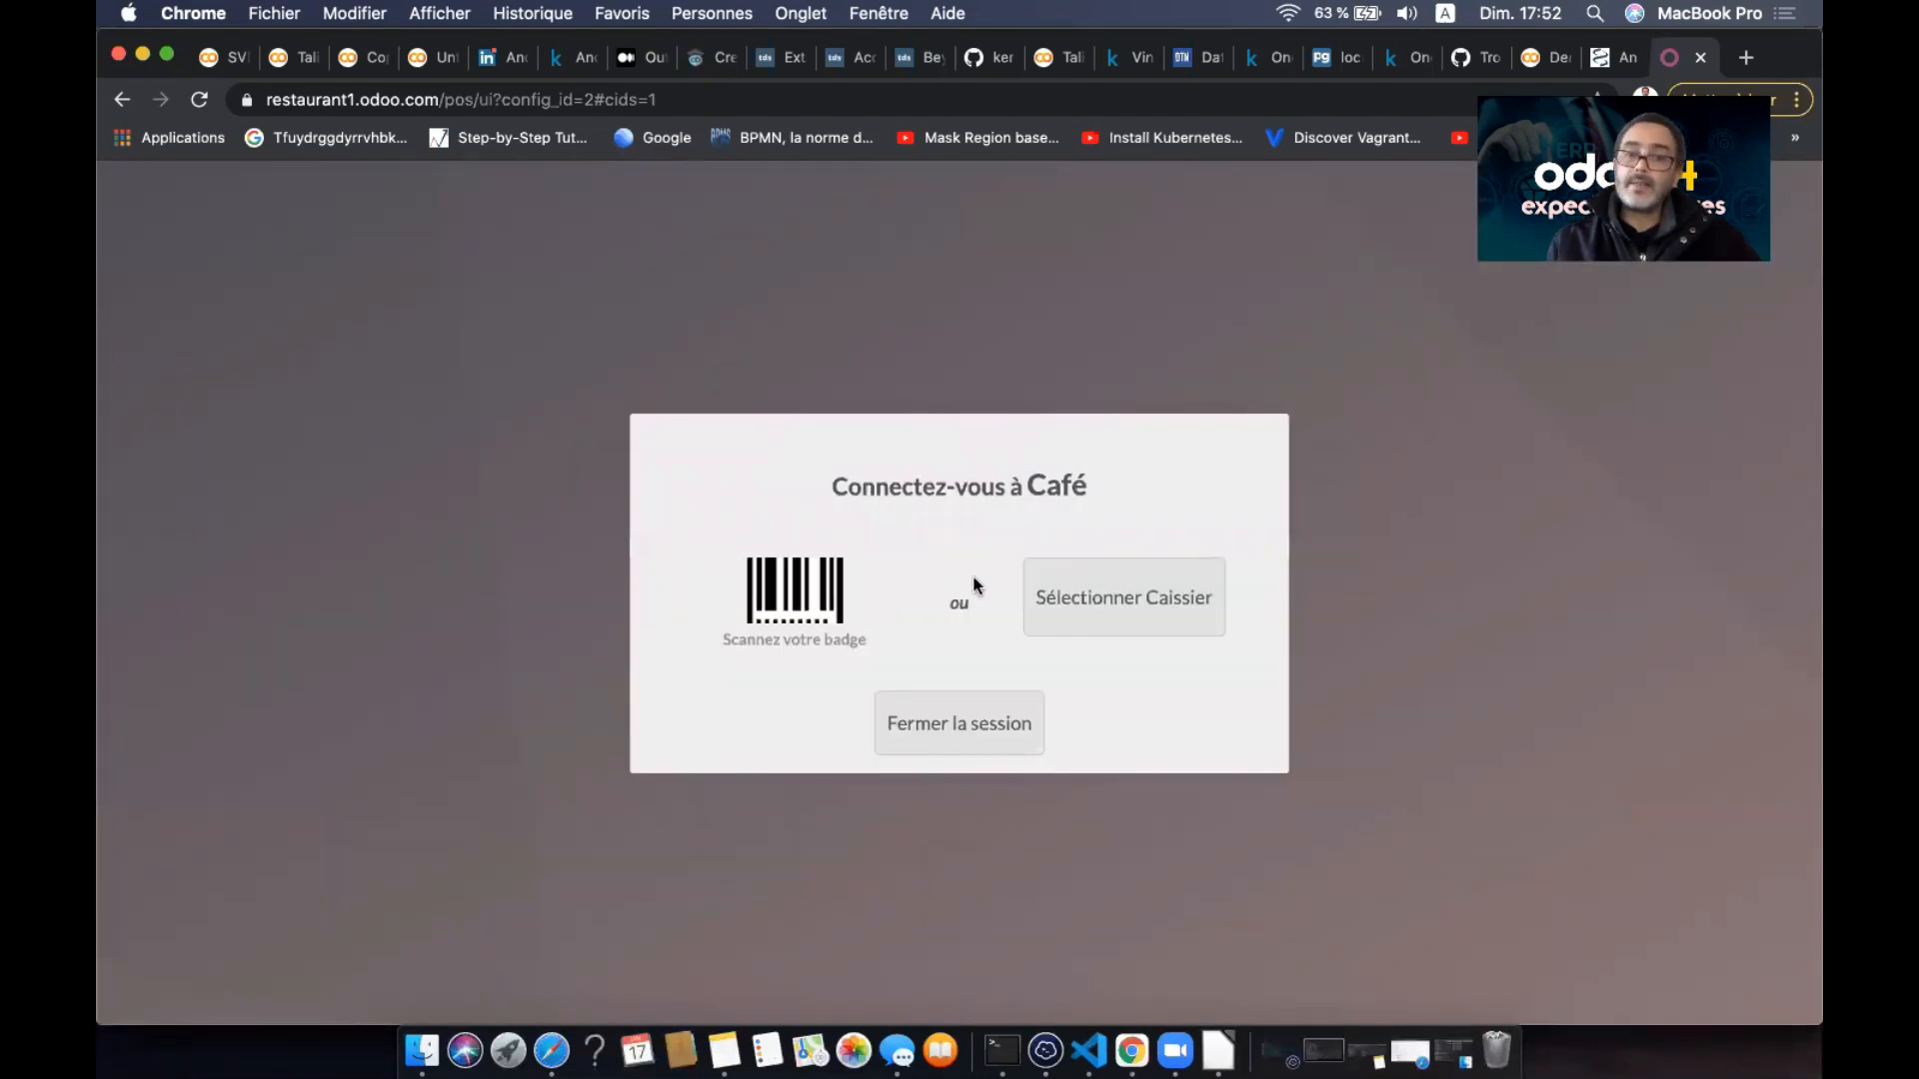
left_click(1137, 616)
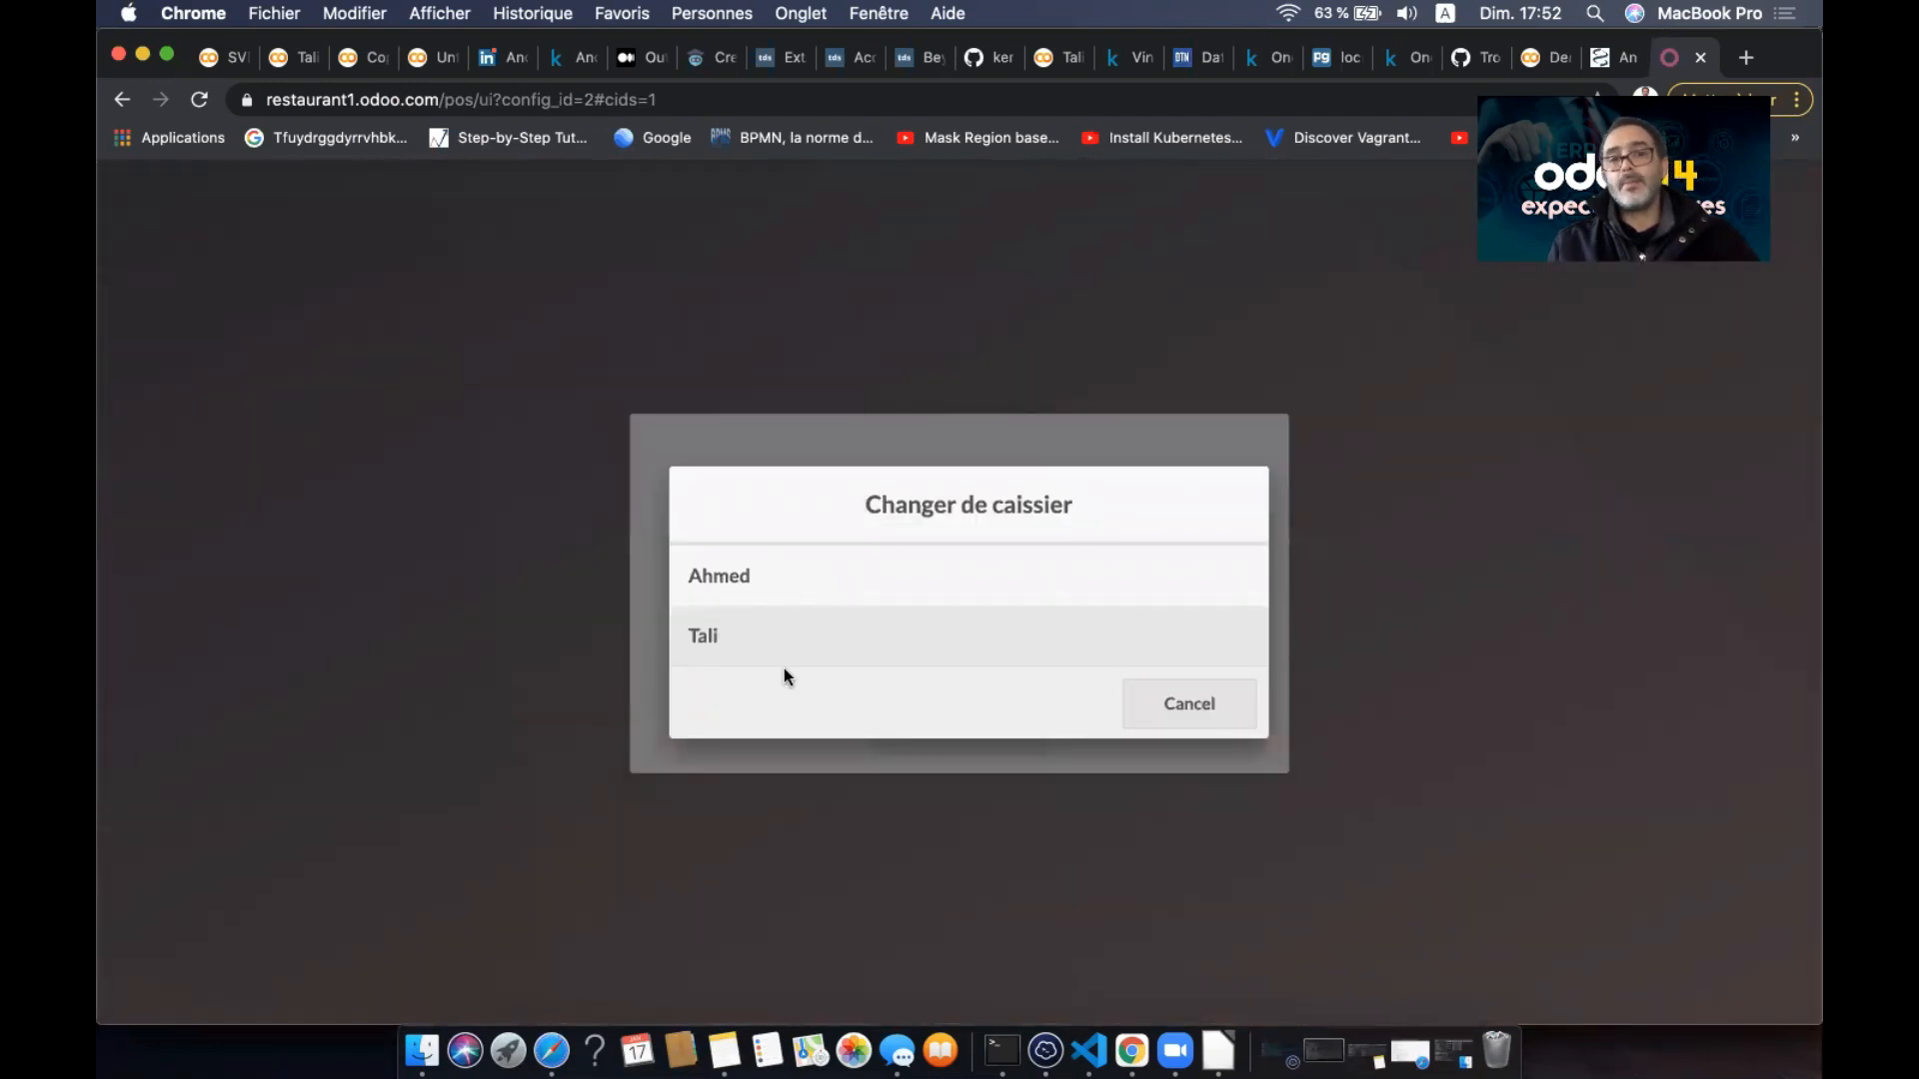
left_click(817, 581)
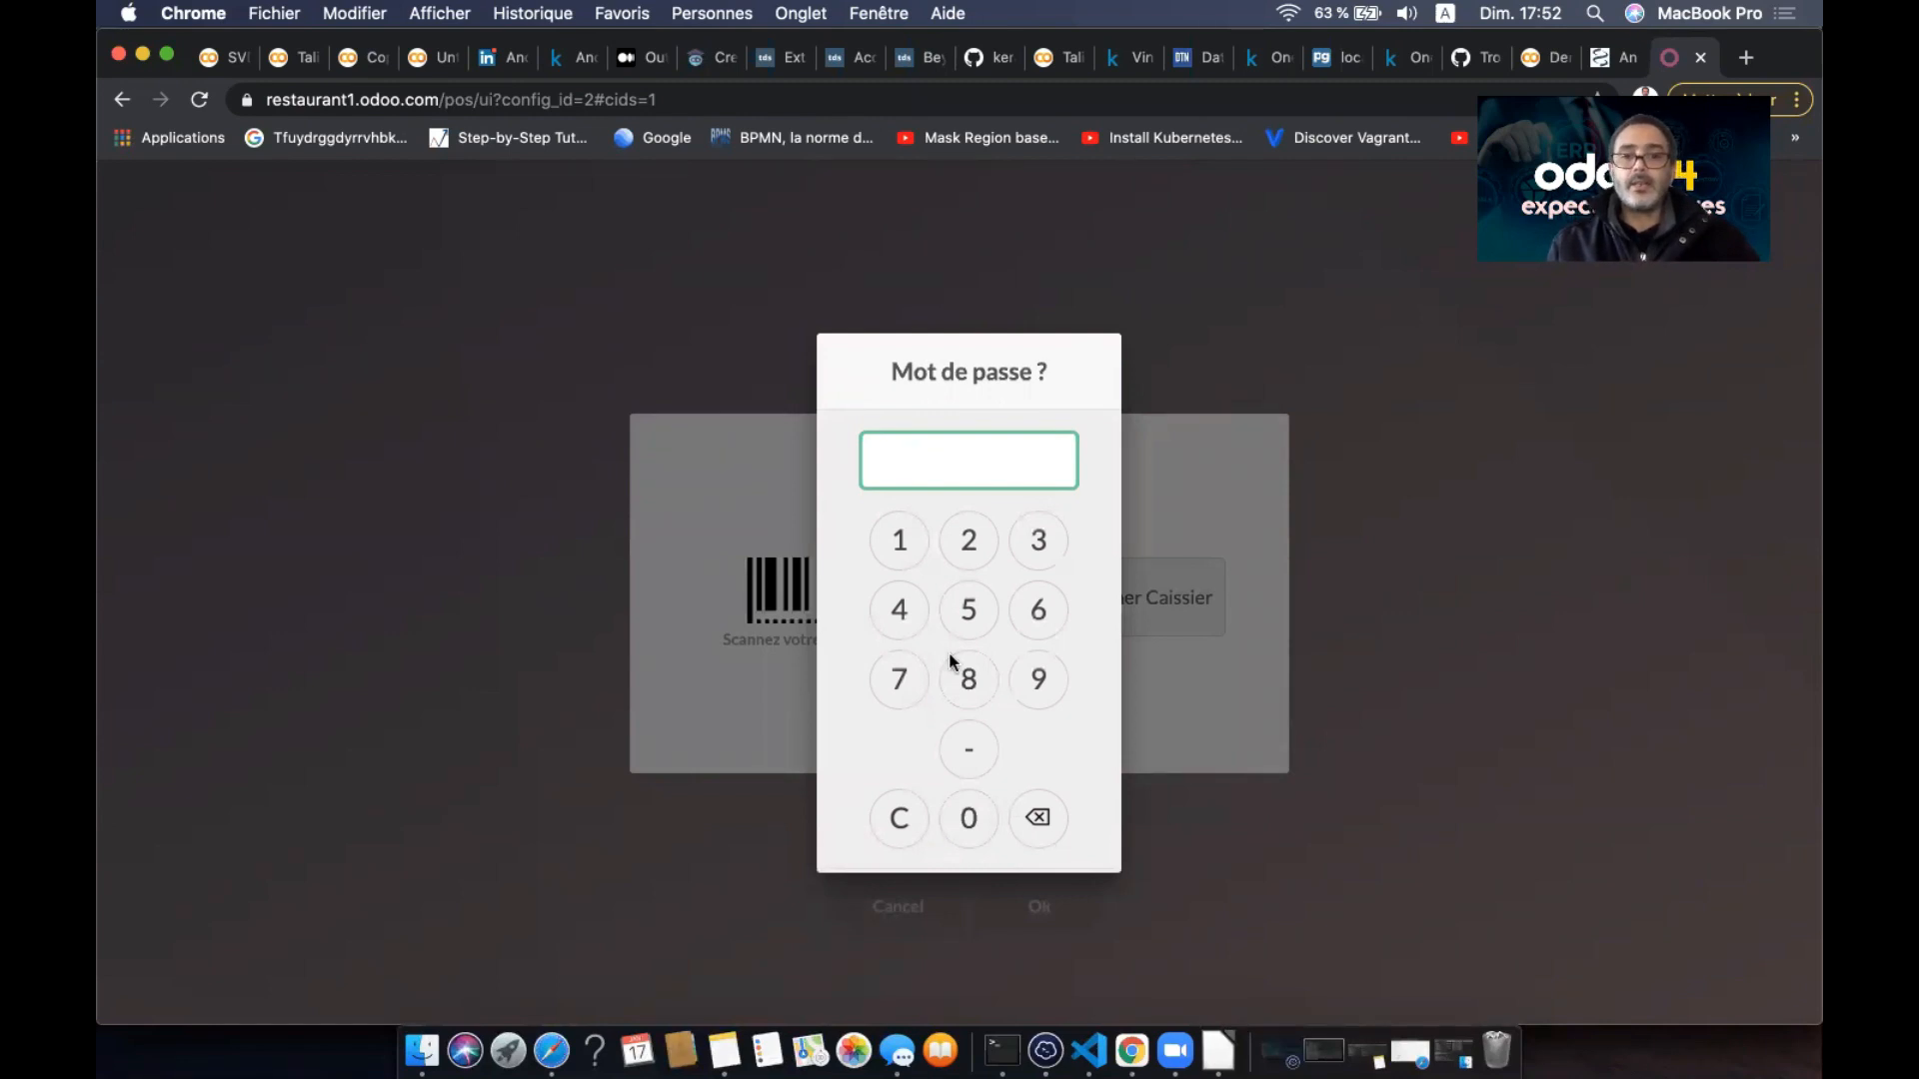
- Enter the cashier's PIN to unlock the POS order screen
left_click(904, 546)
left_click(968, 548)
left_click(1041, 555)
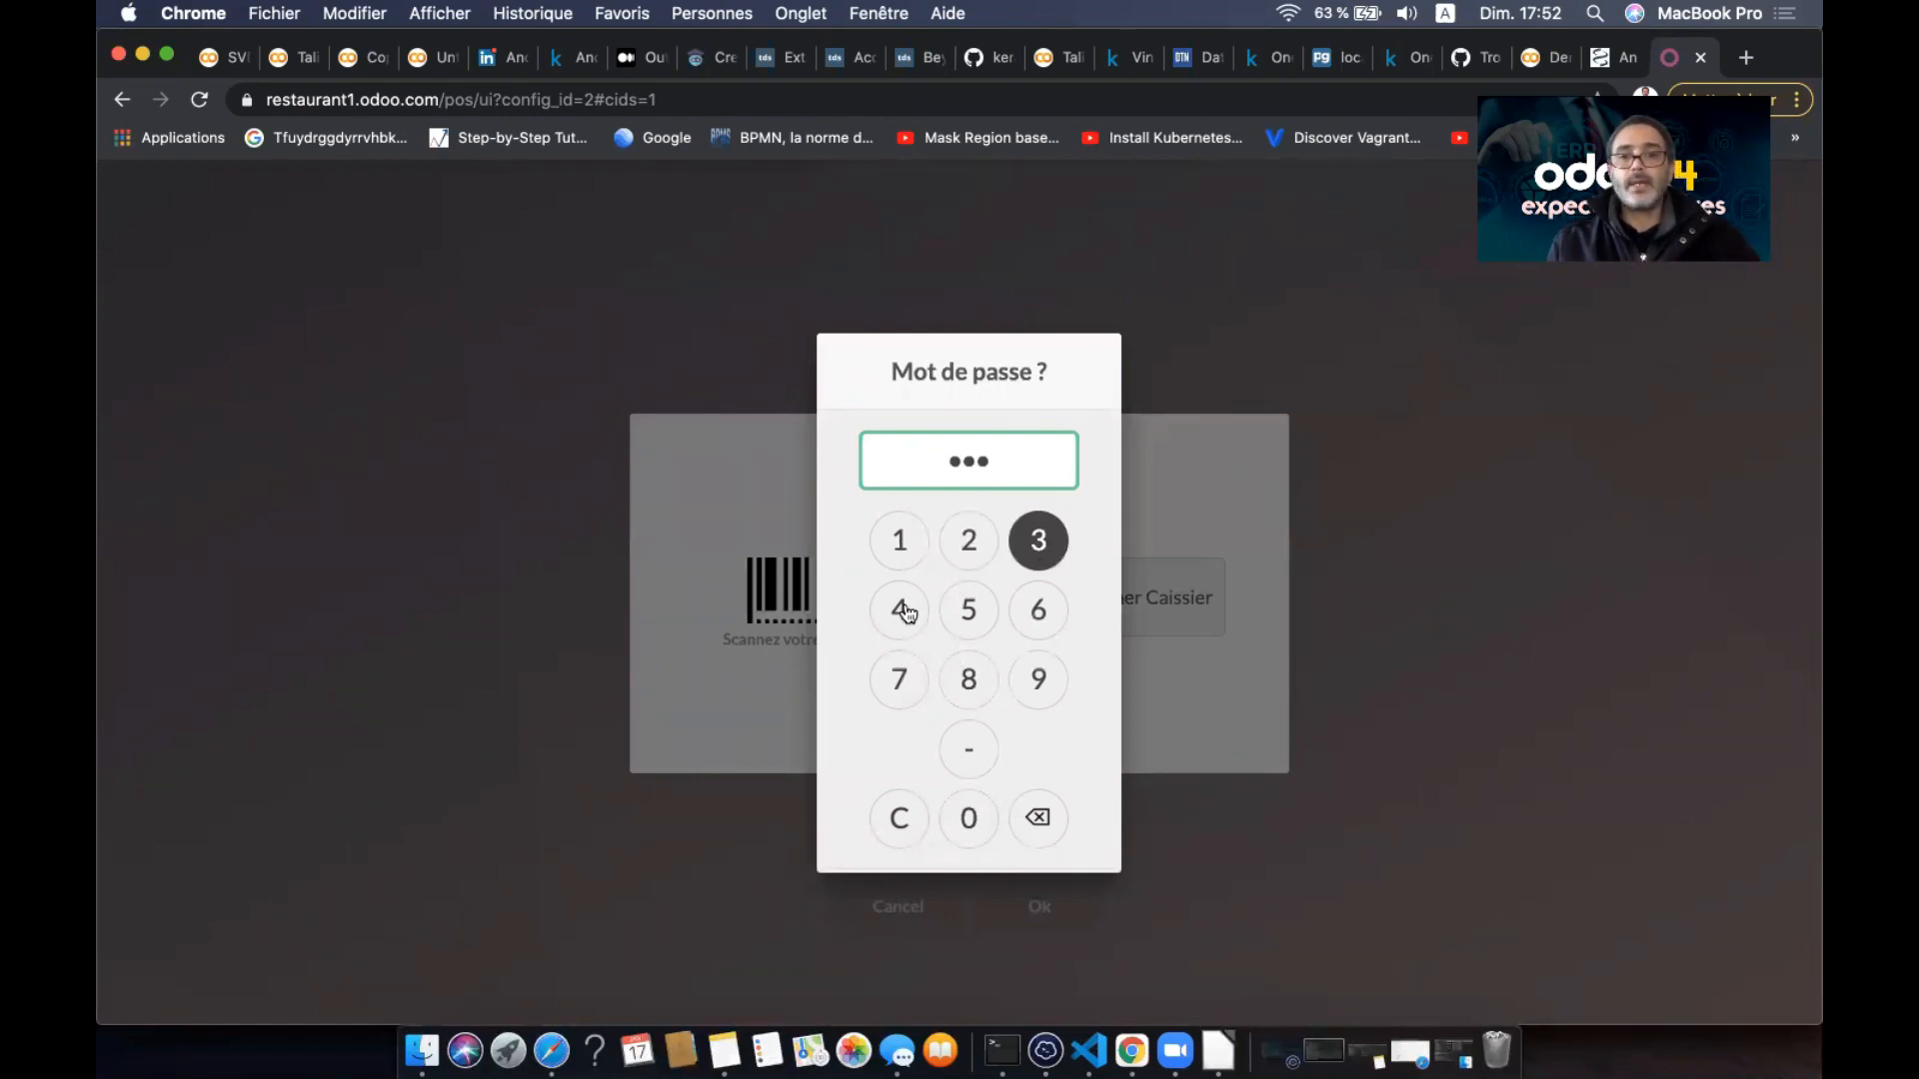
left_click(905, 610)
key("Return")
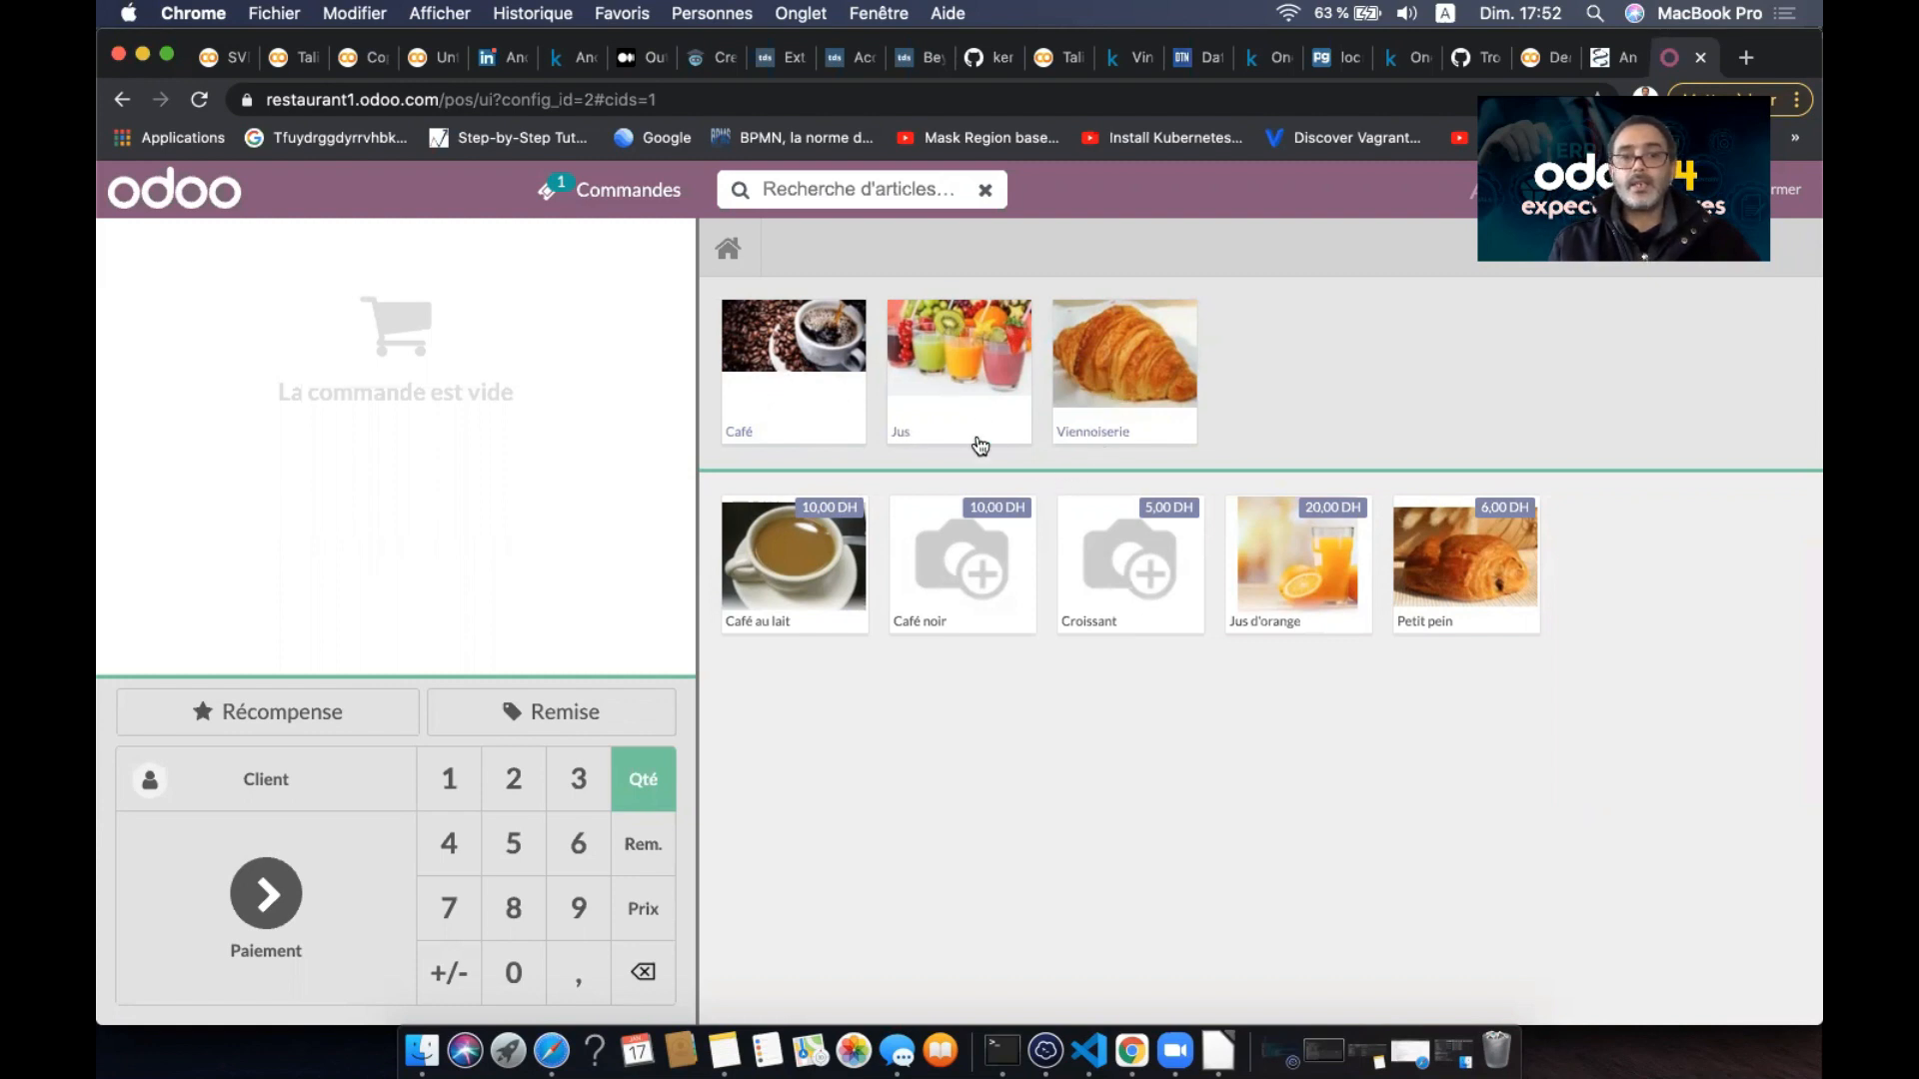
- Browse the Café, Jus and Viennoiserie product categories, then leave the POS screen
left_click(791, 384)
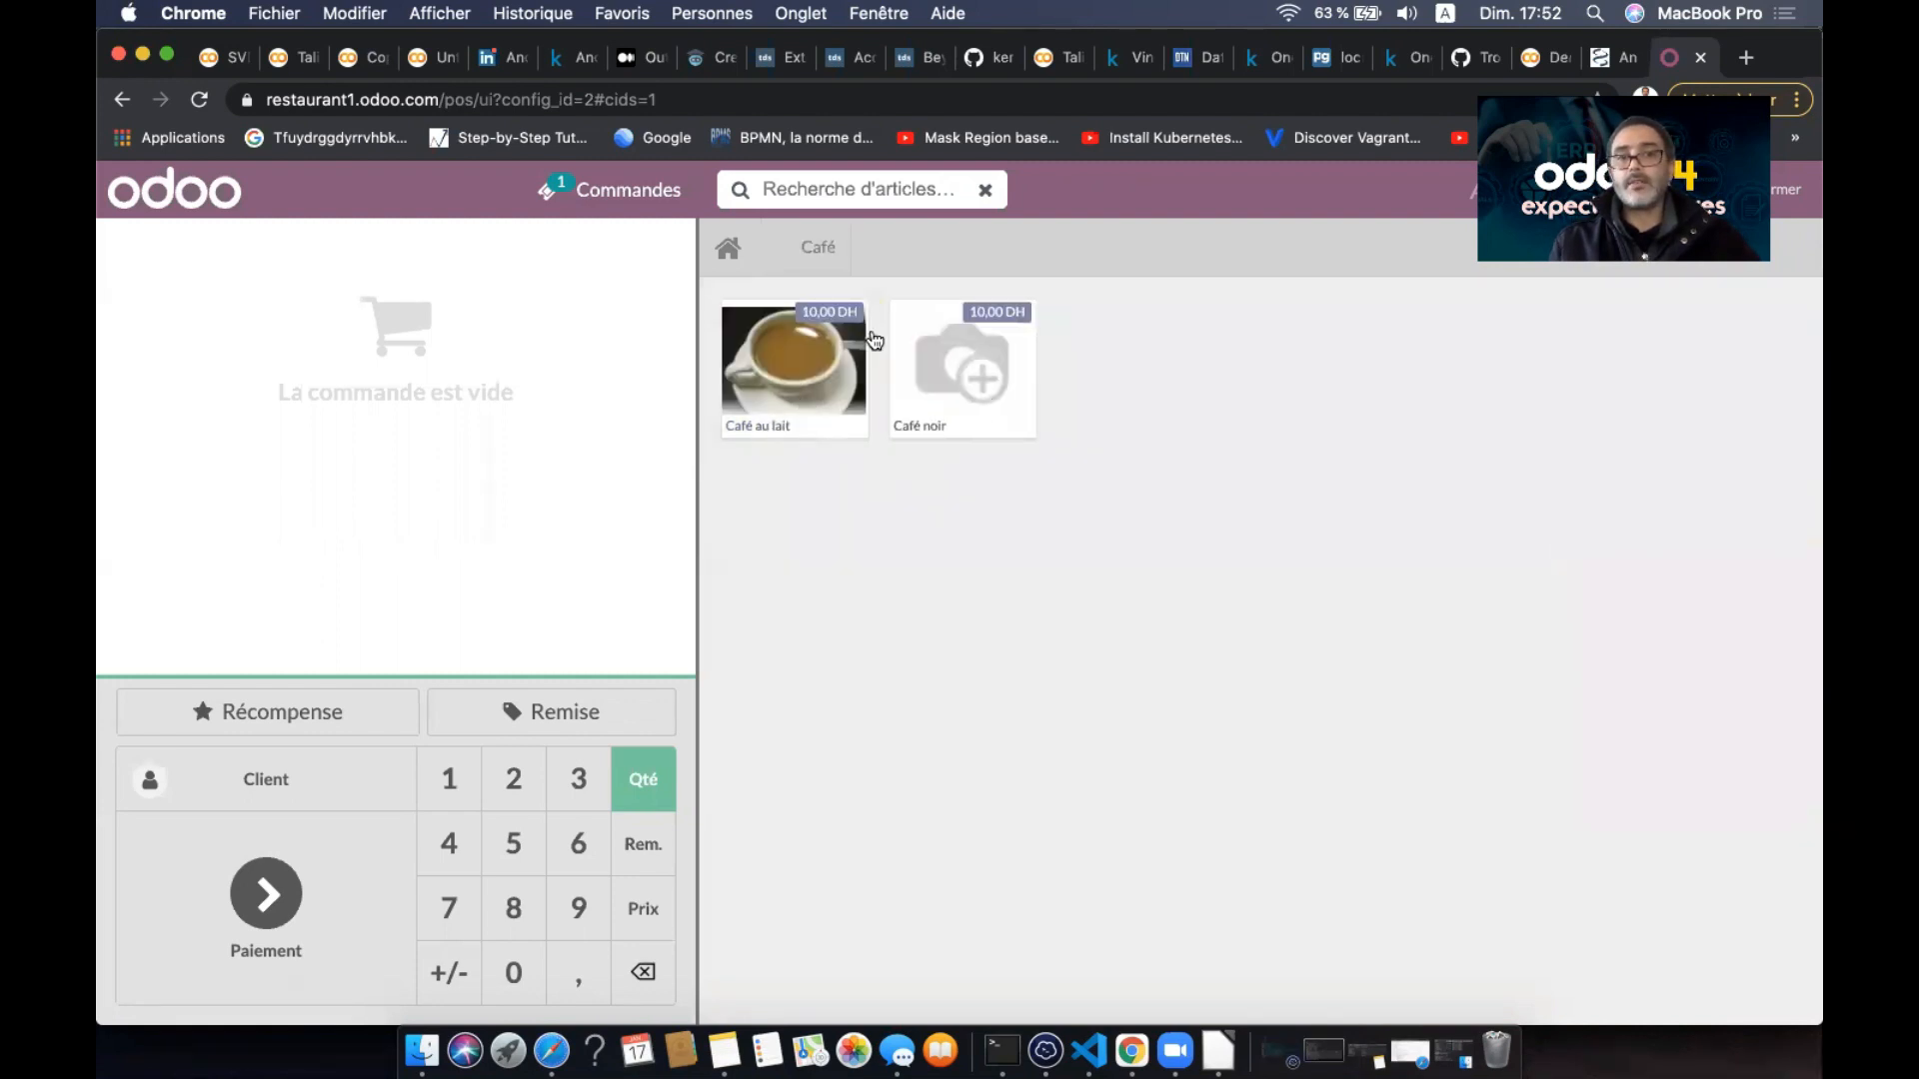
left_click(730, 250)
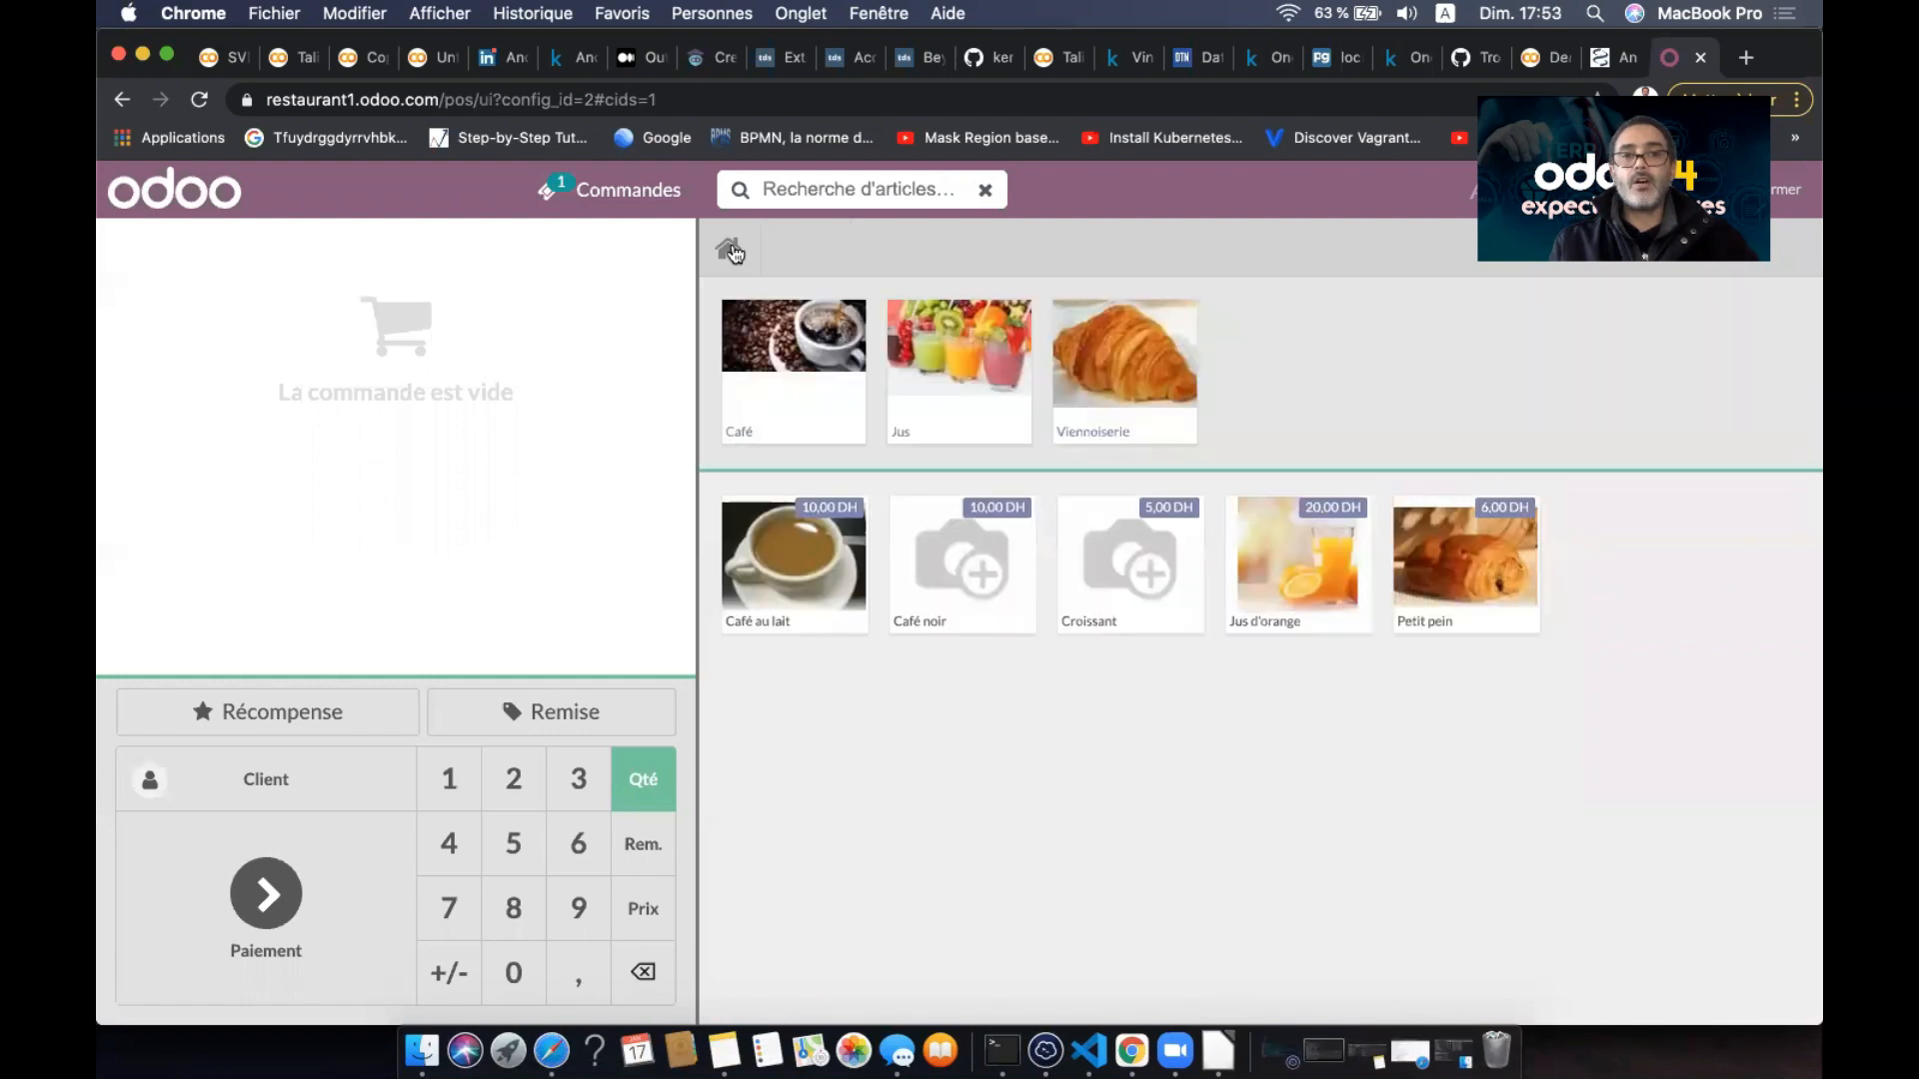
left_click(962, 380)
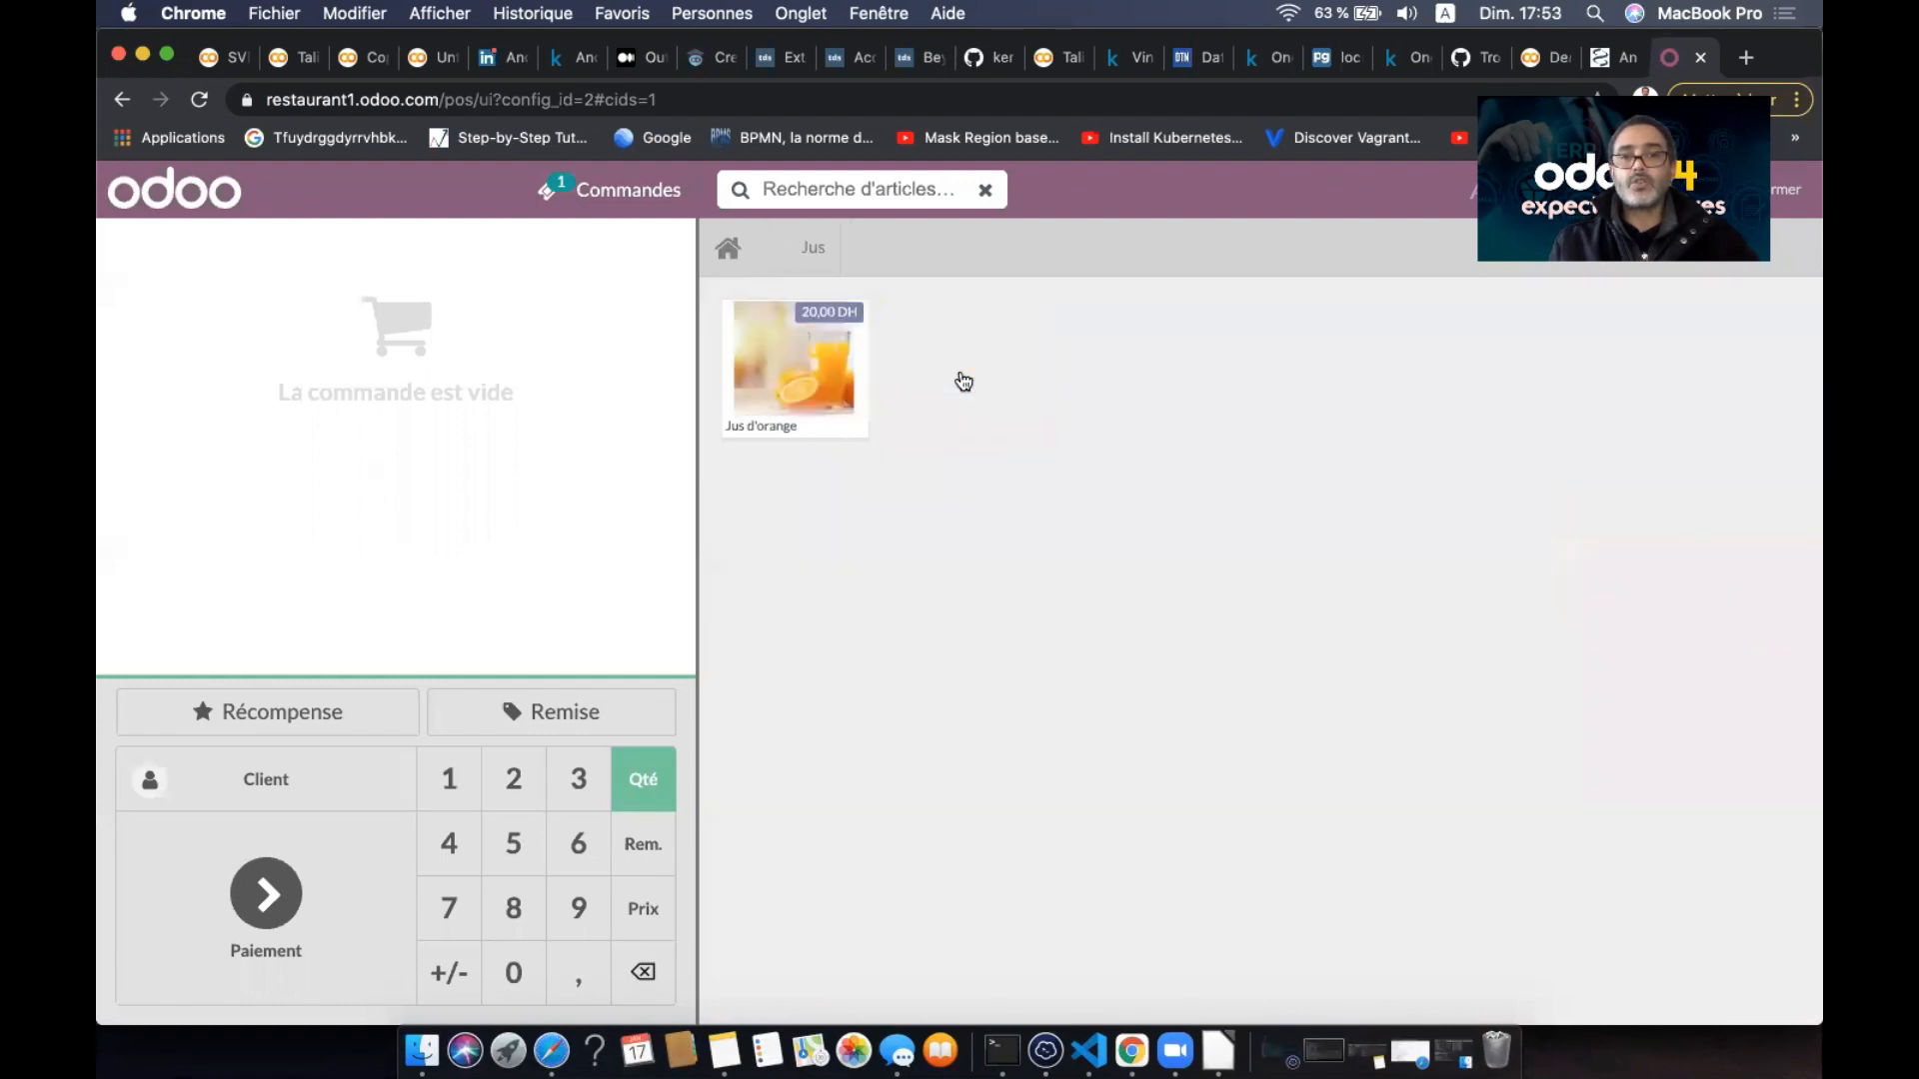
left_click(729, 249)
left_click(1113, 411)
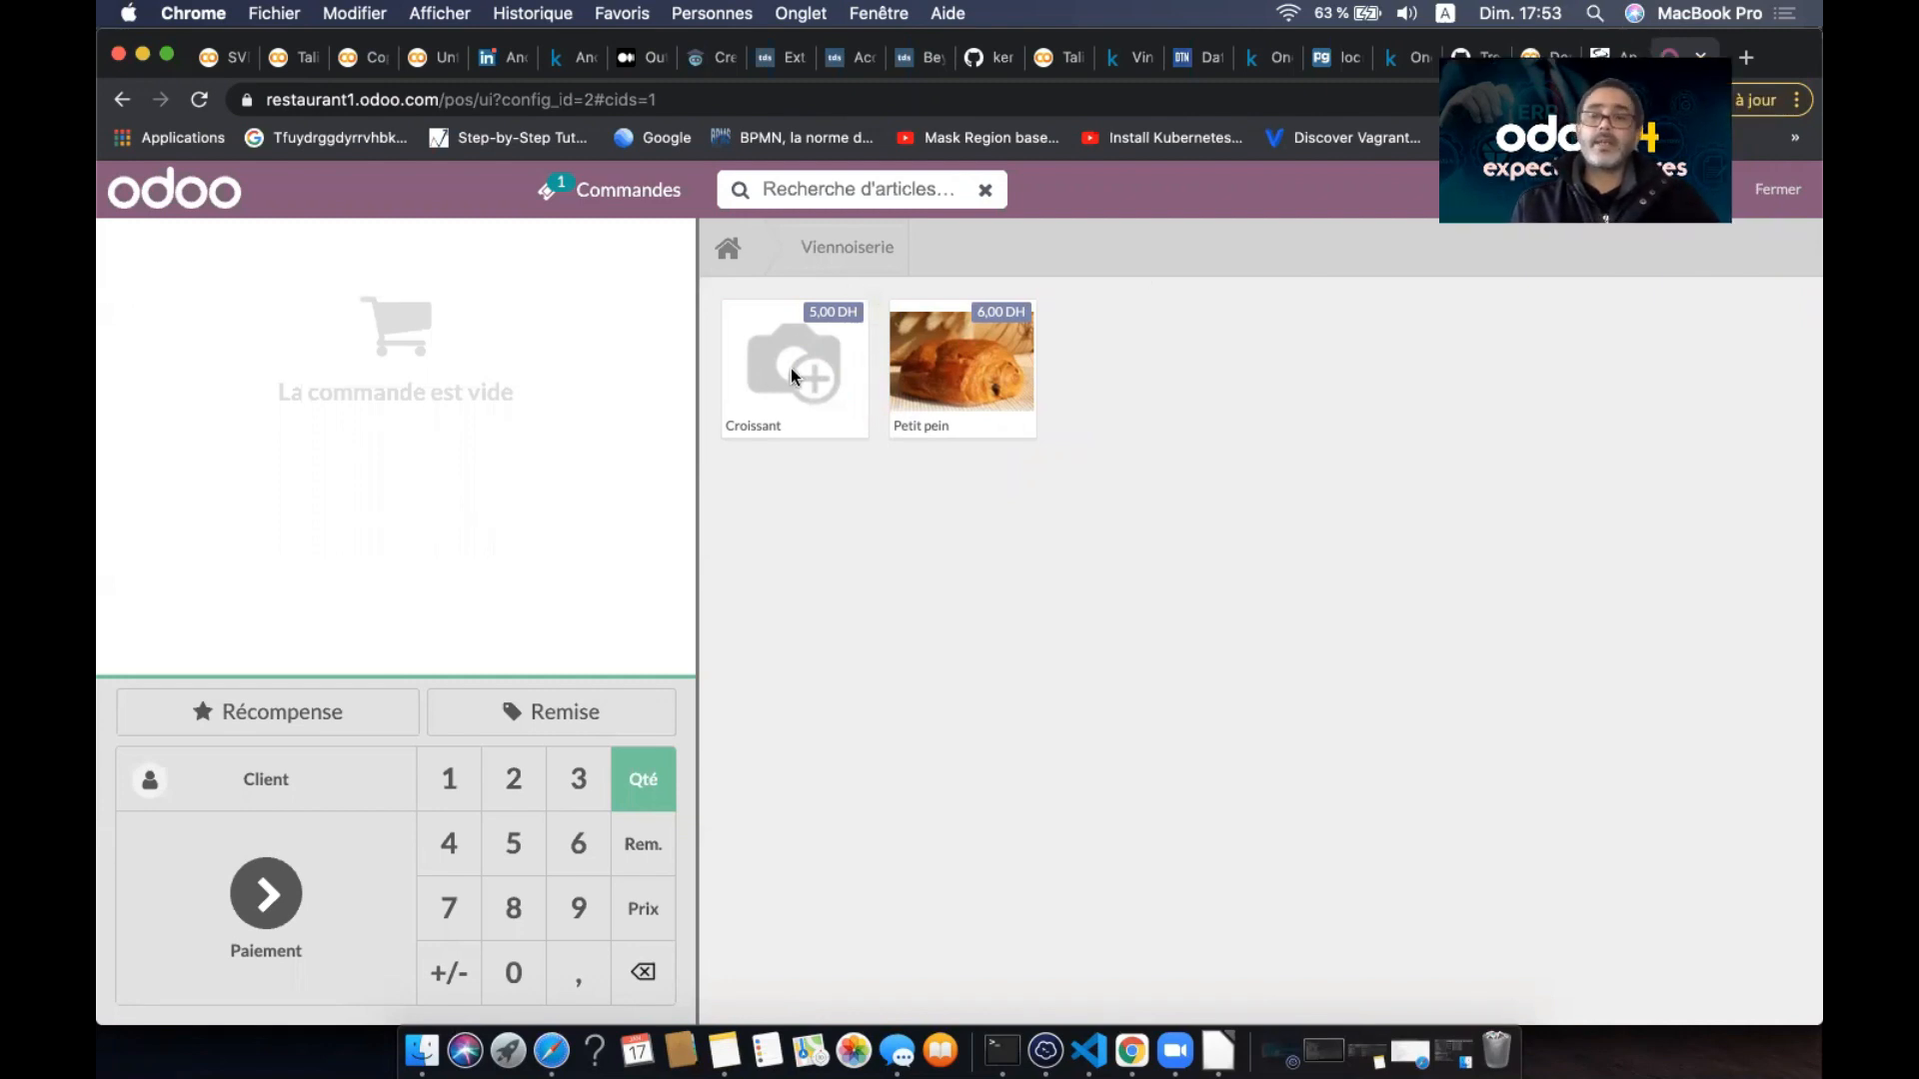
left_click(1774, 193)
left_click(1774, 190)
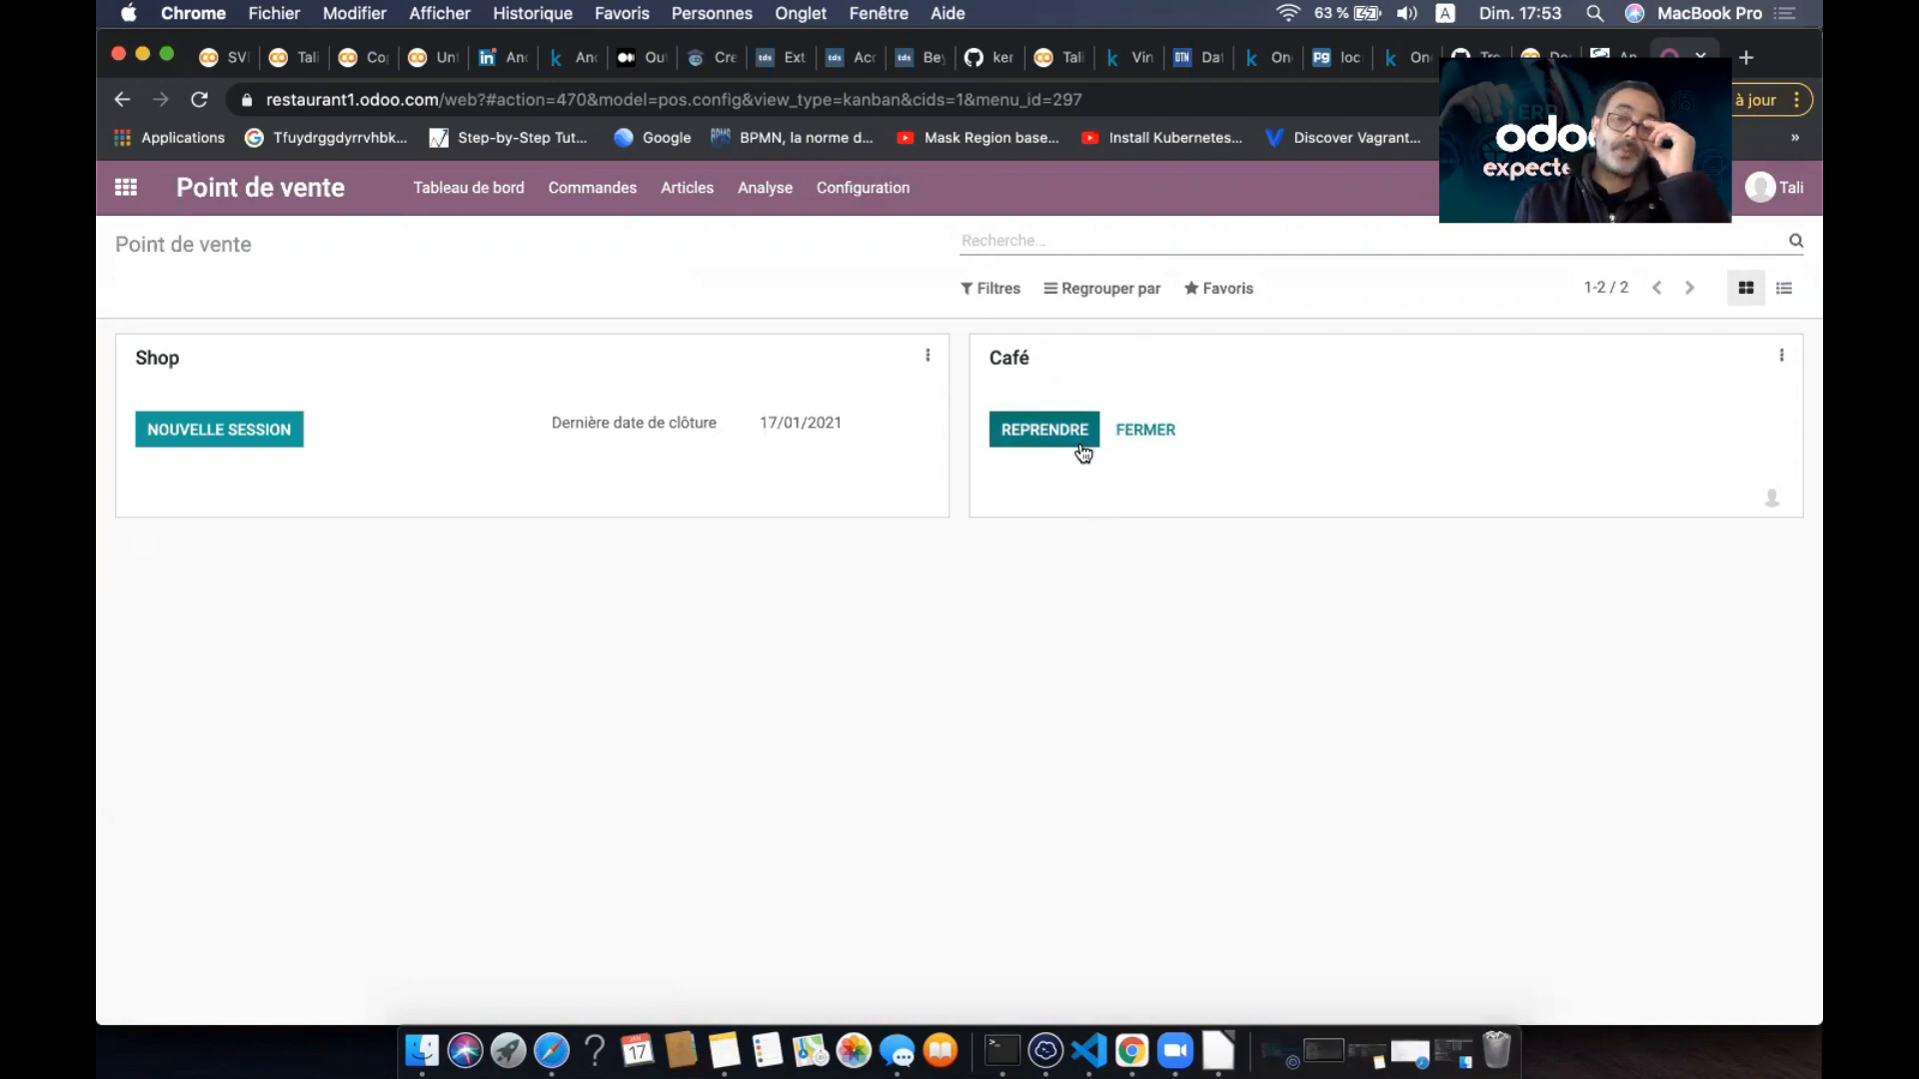
- Close the Café session POS/00003 and validate its closing and accounting entries
left_click(1145, 430)
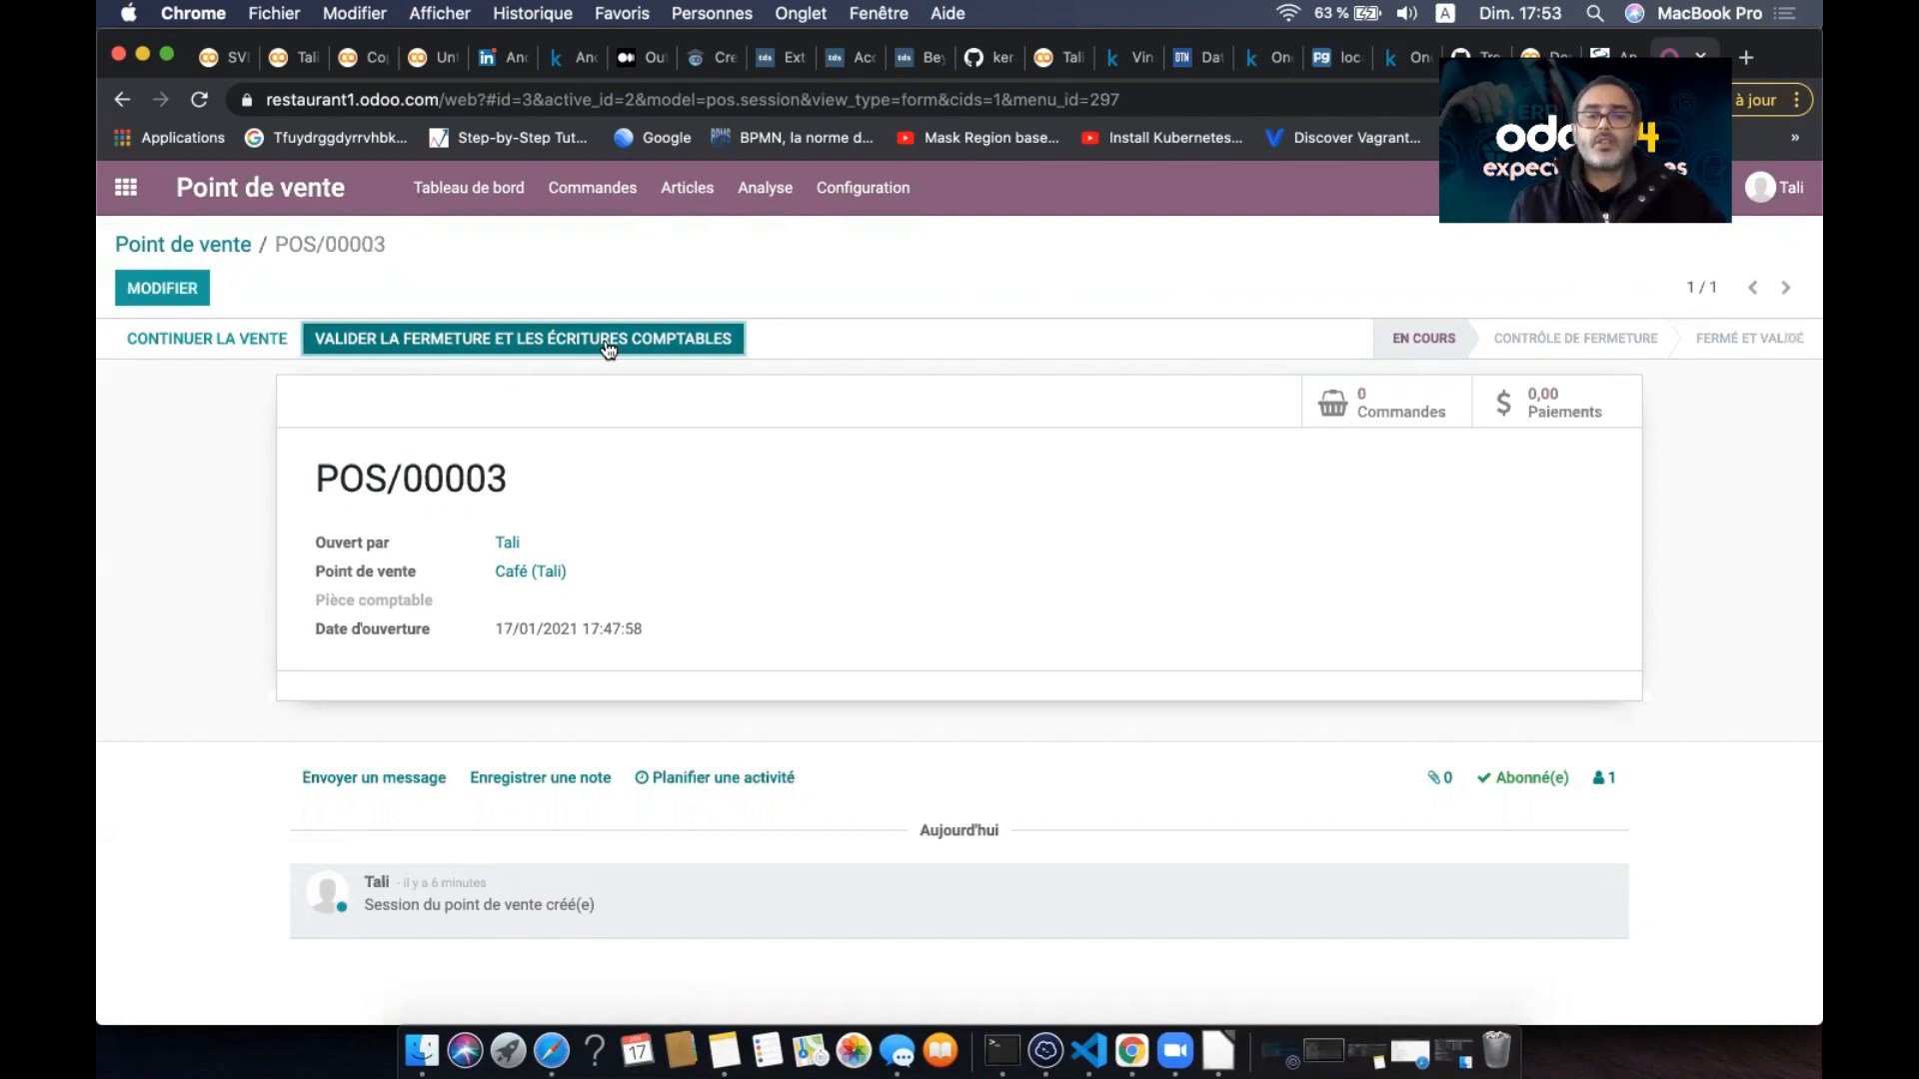
left_click(554, 345)
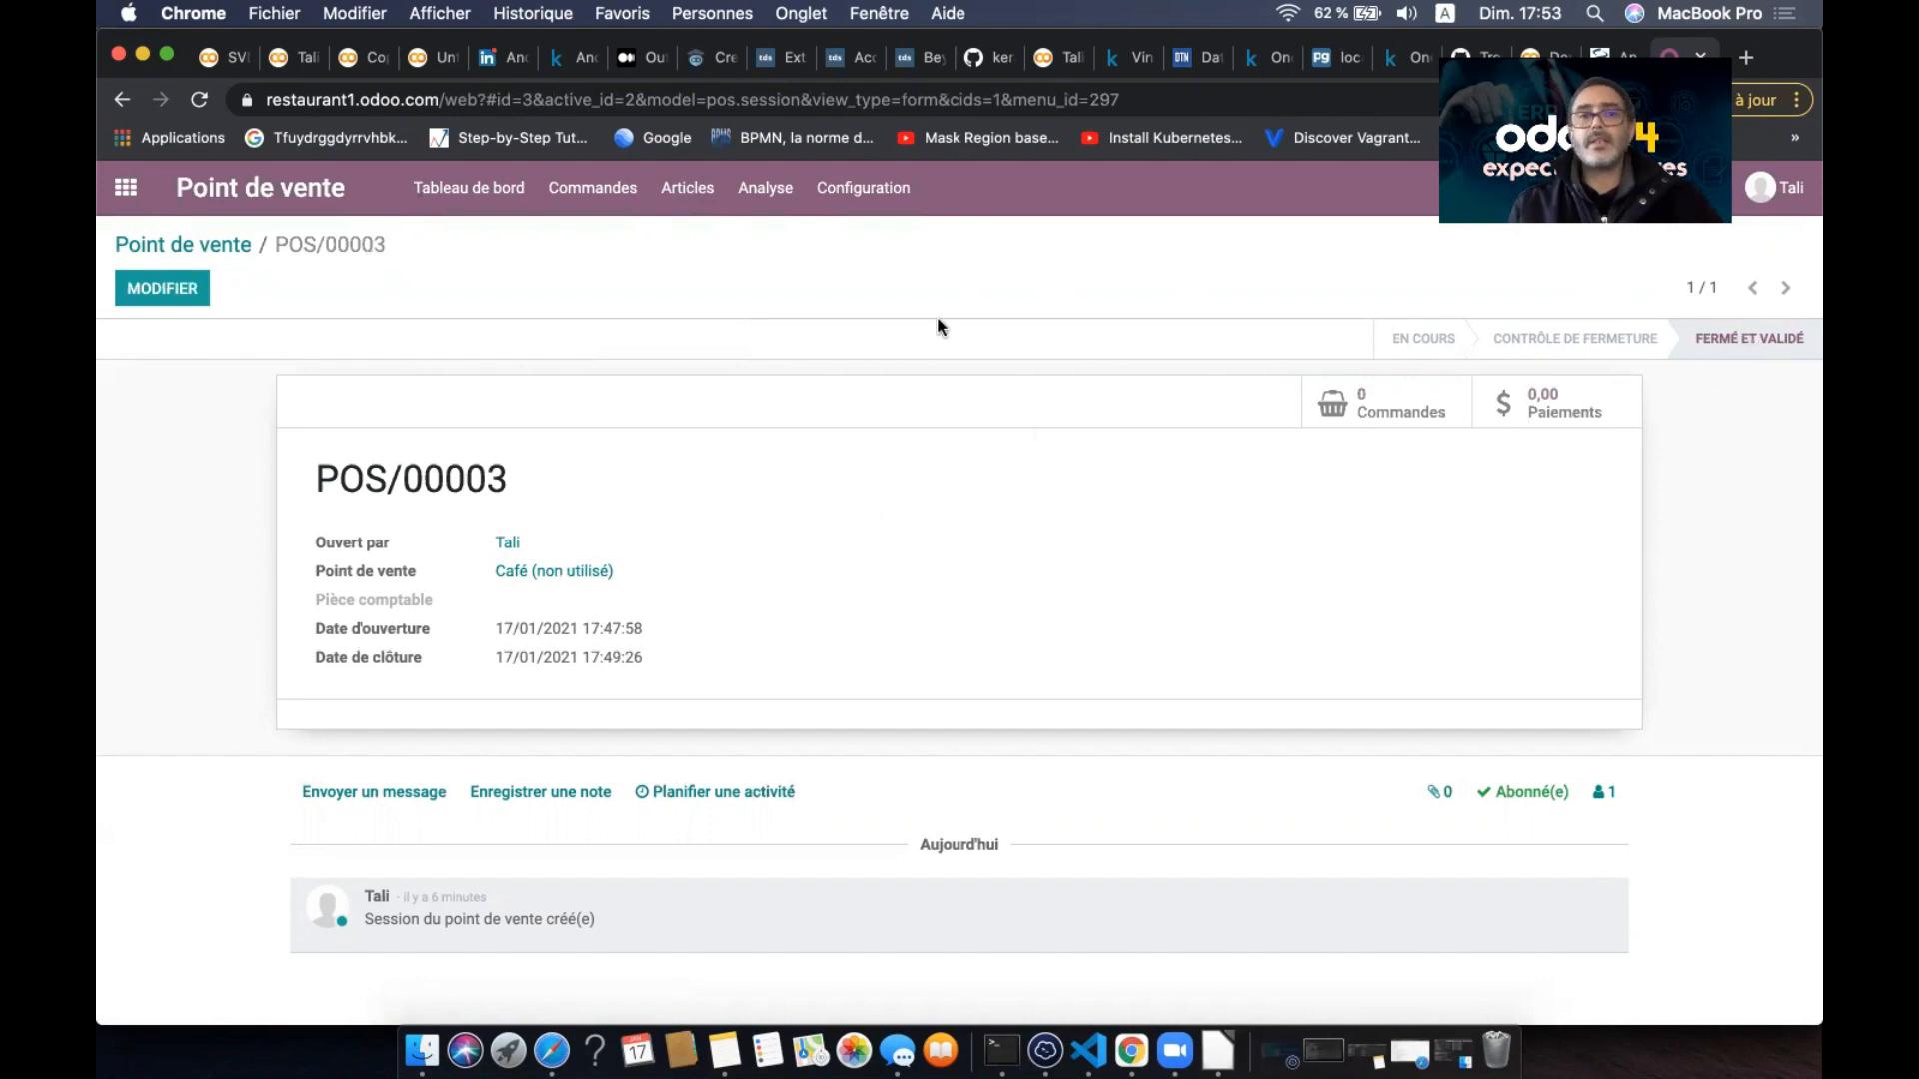
- Give the Croissant article the croissant.jpeg photo, save it, and open the Employés app
left_click(688, 200)
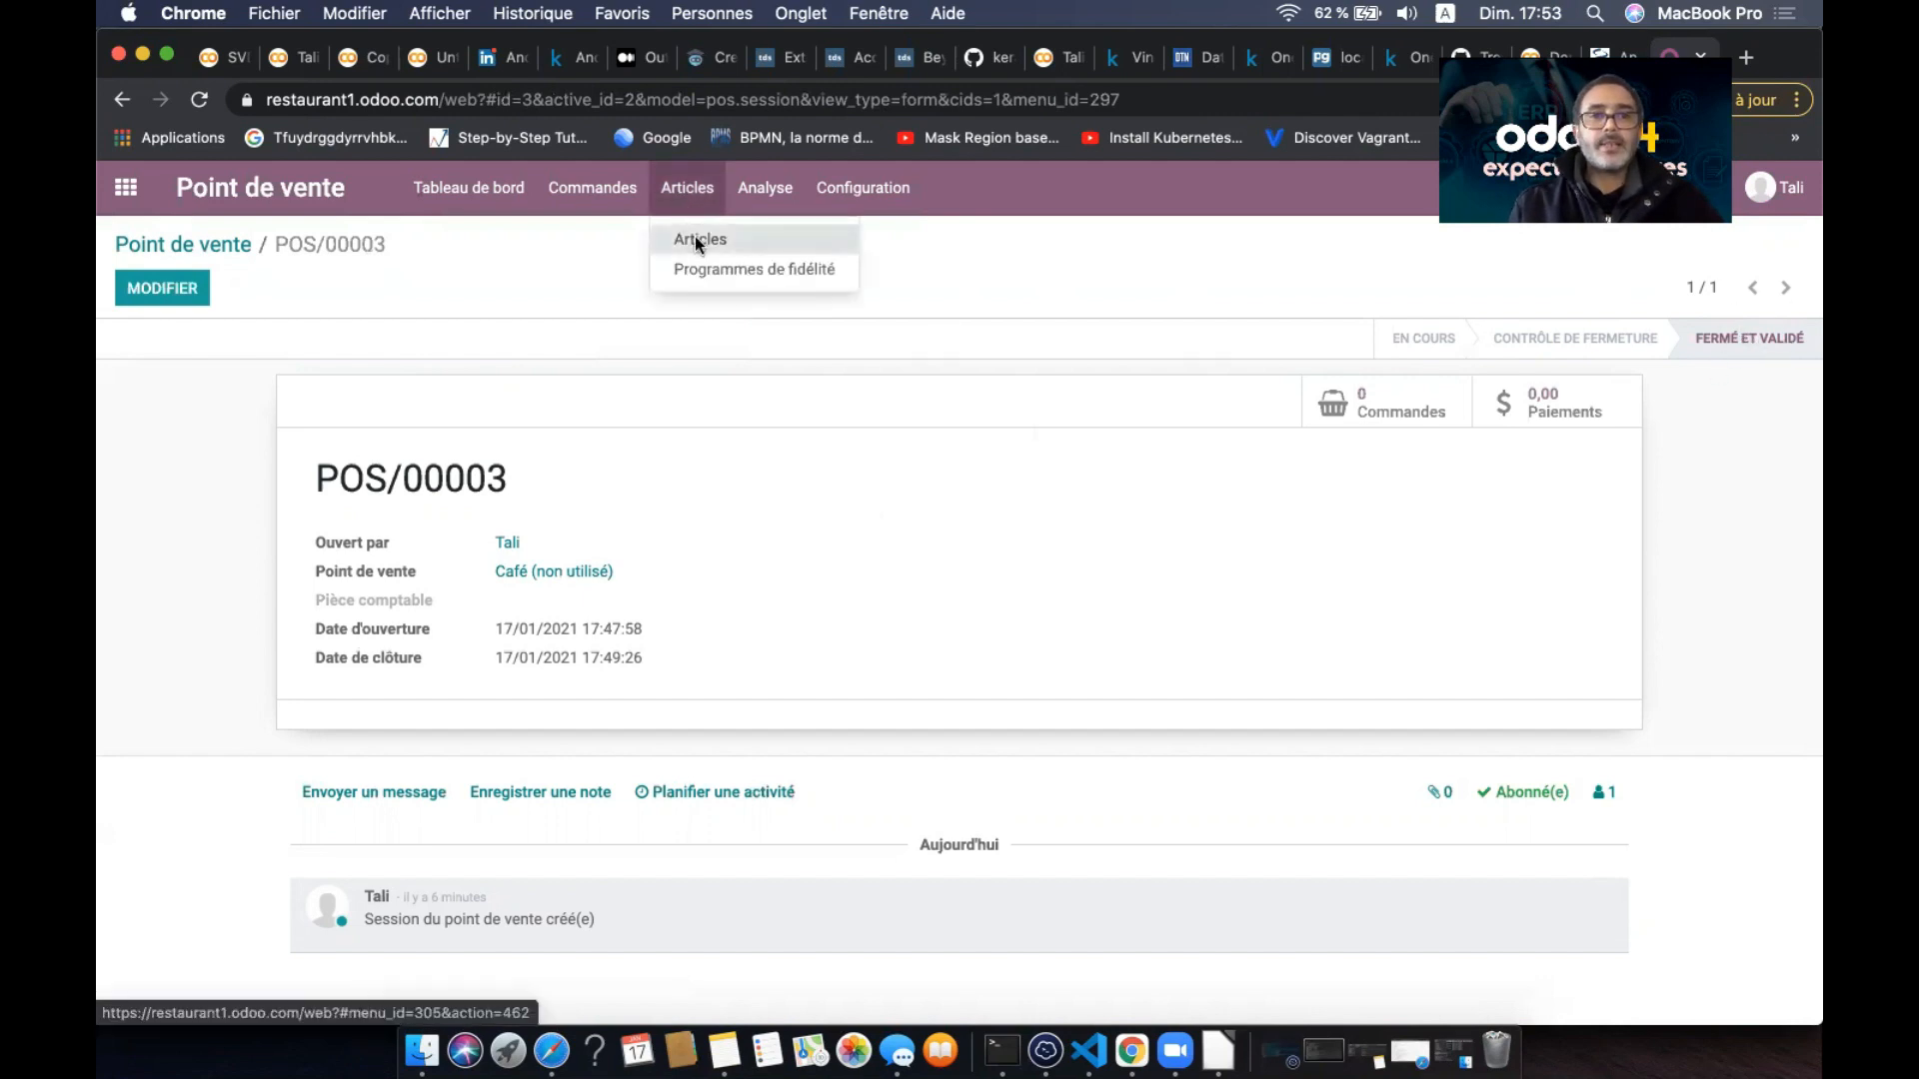
left_click(696, 244)
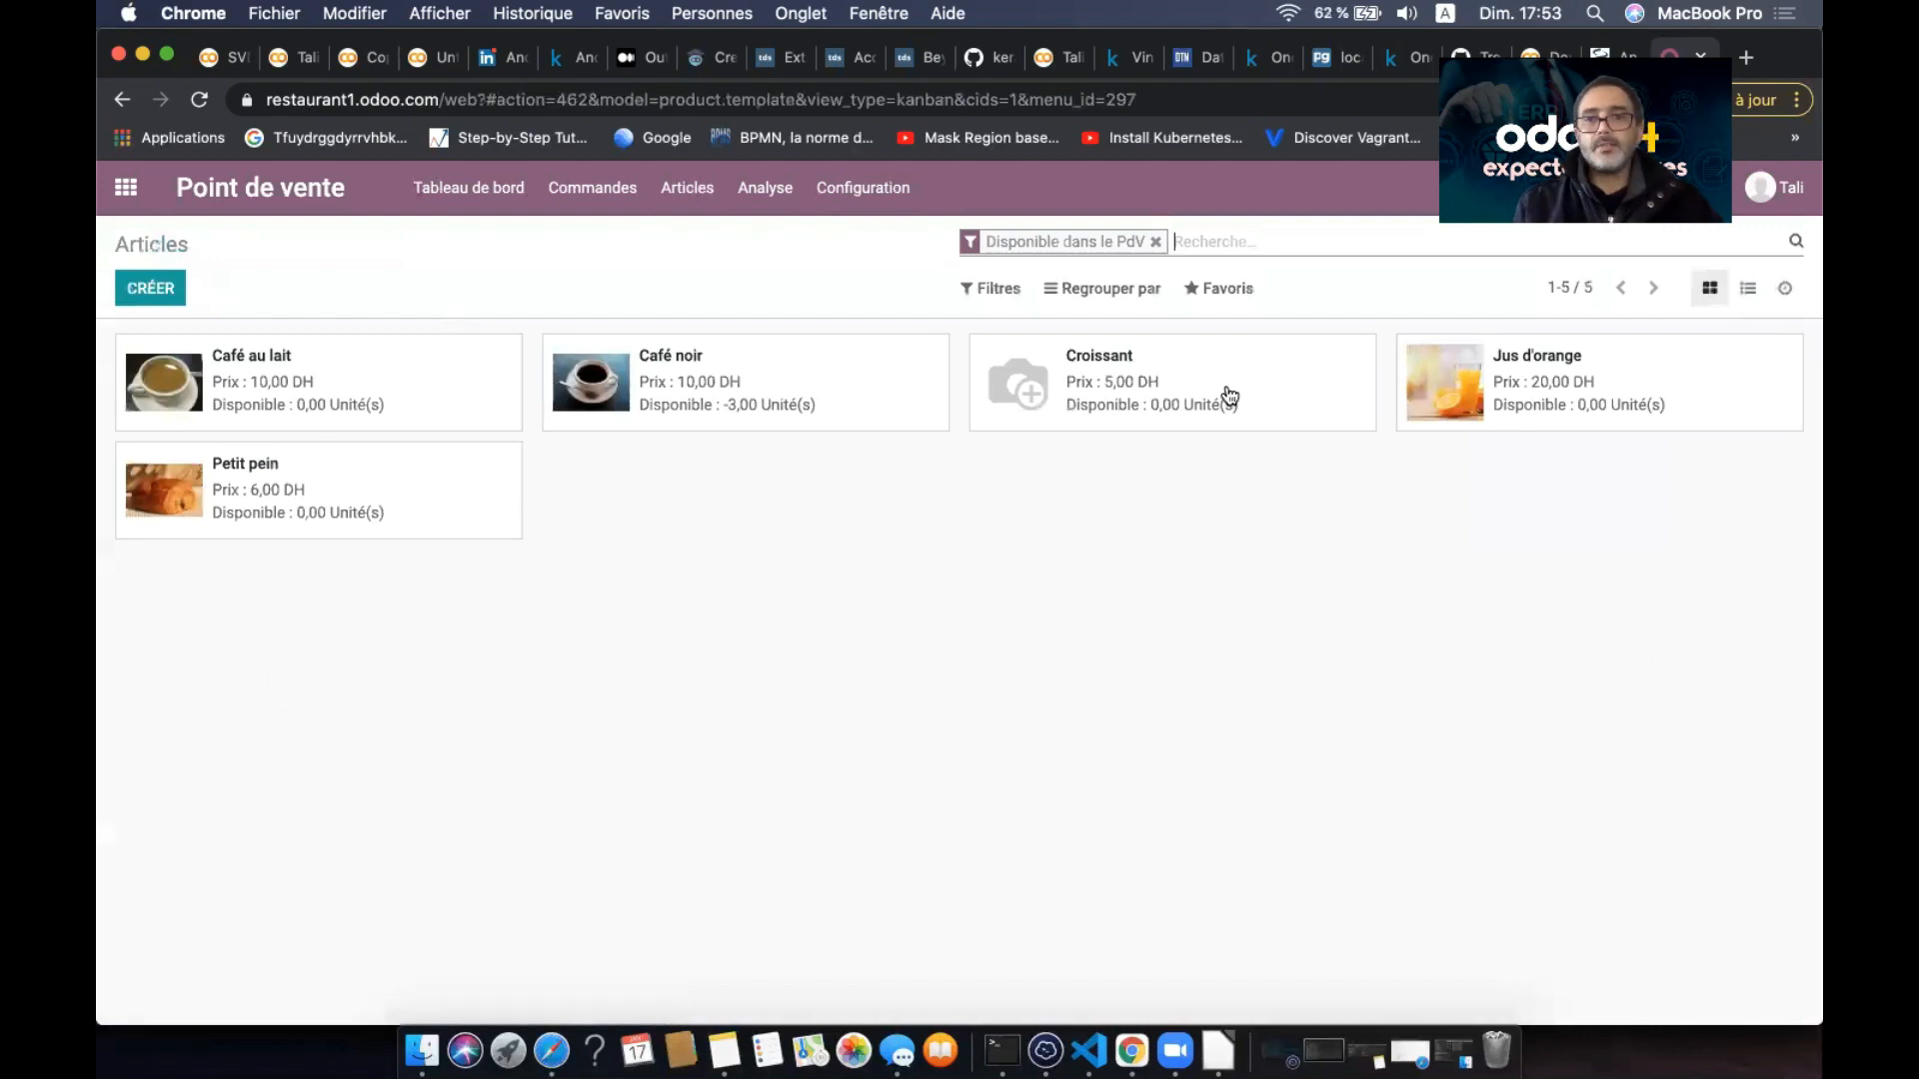
left_click(1224, 392)
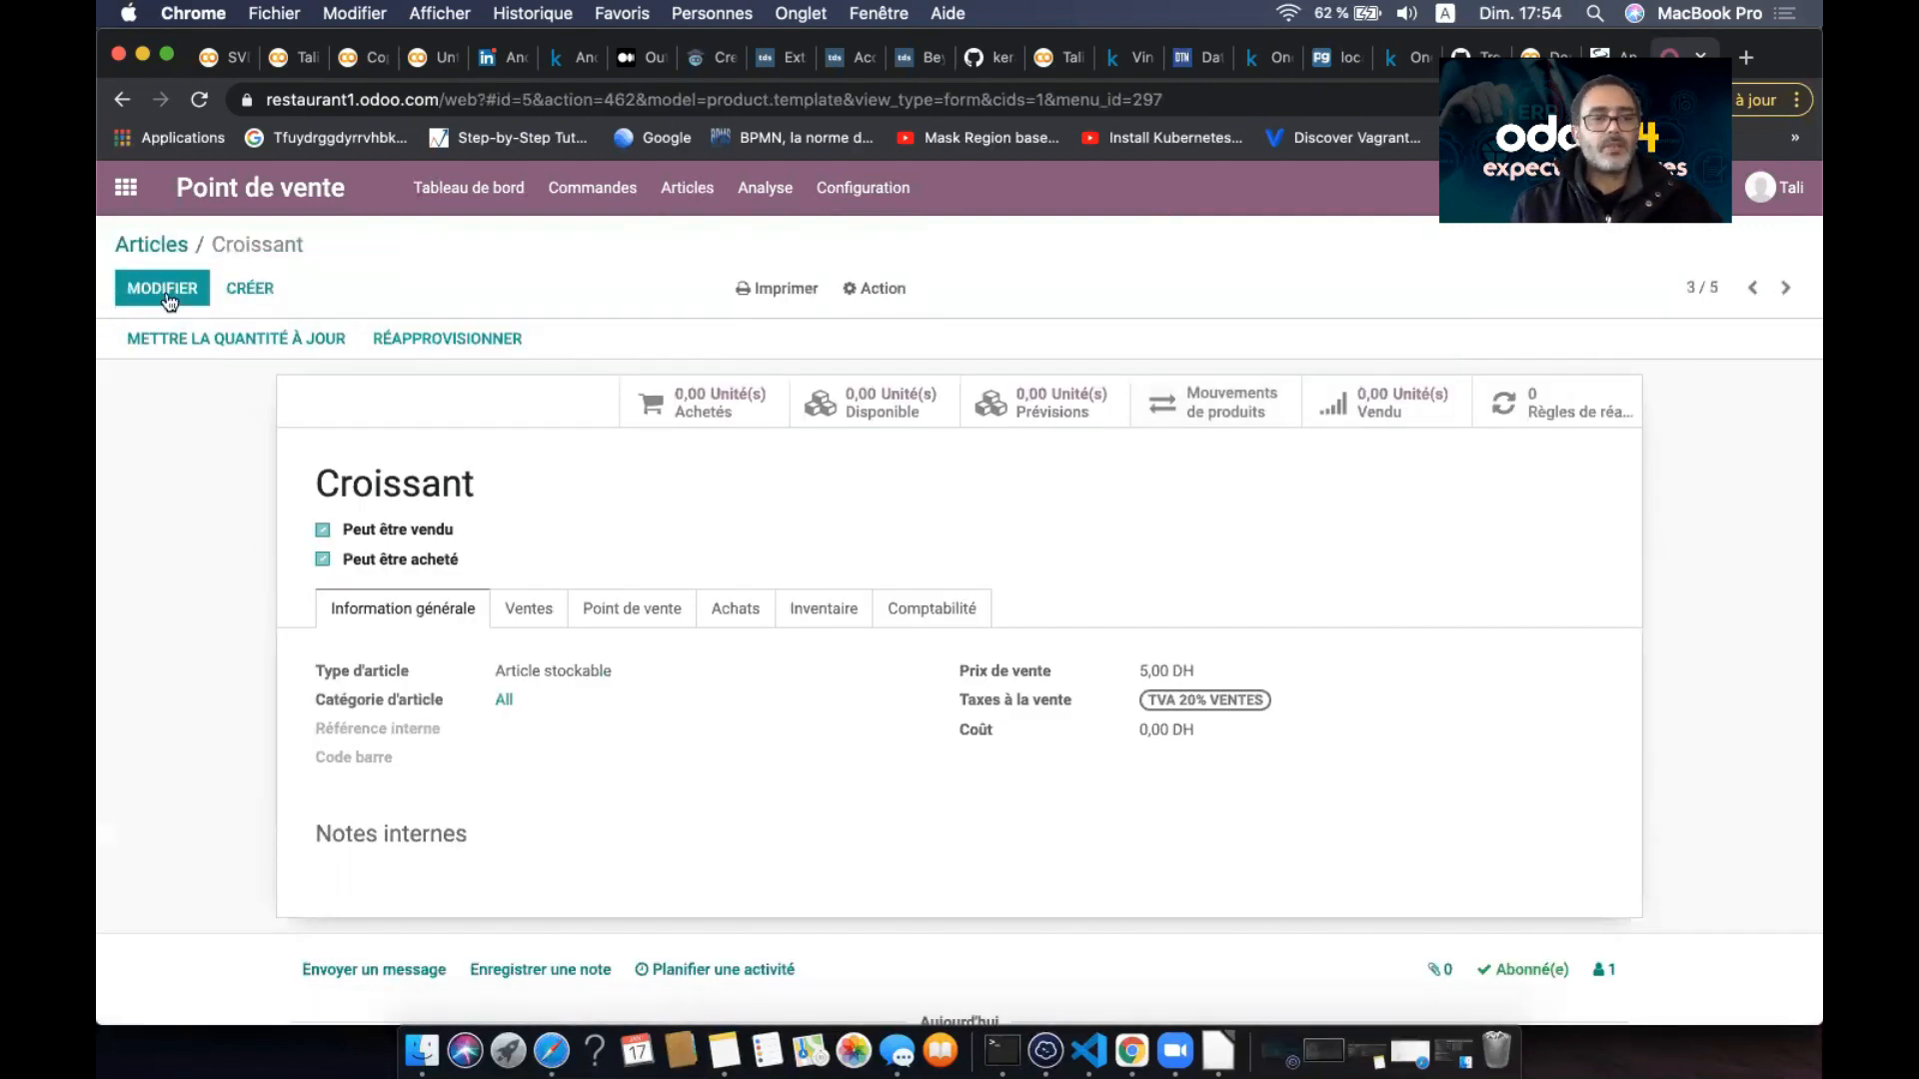
left_click(165, 292)
mouse_move(1509, 481)
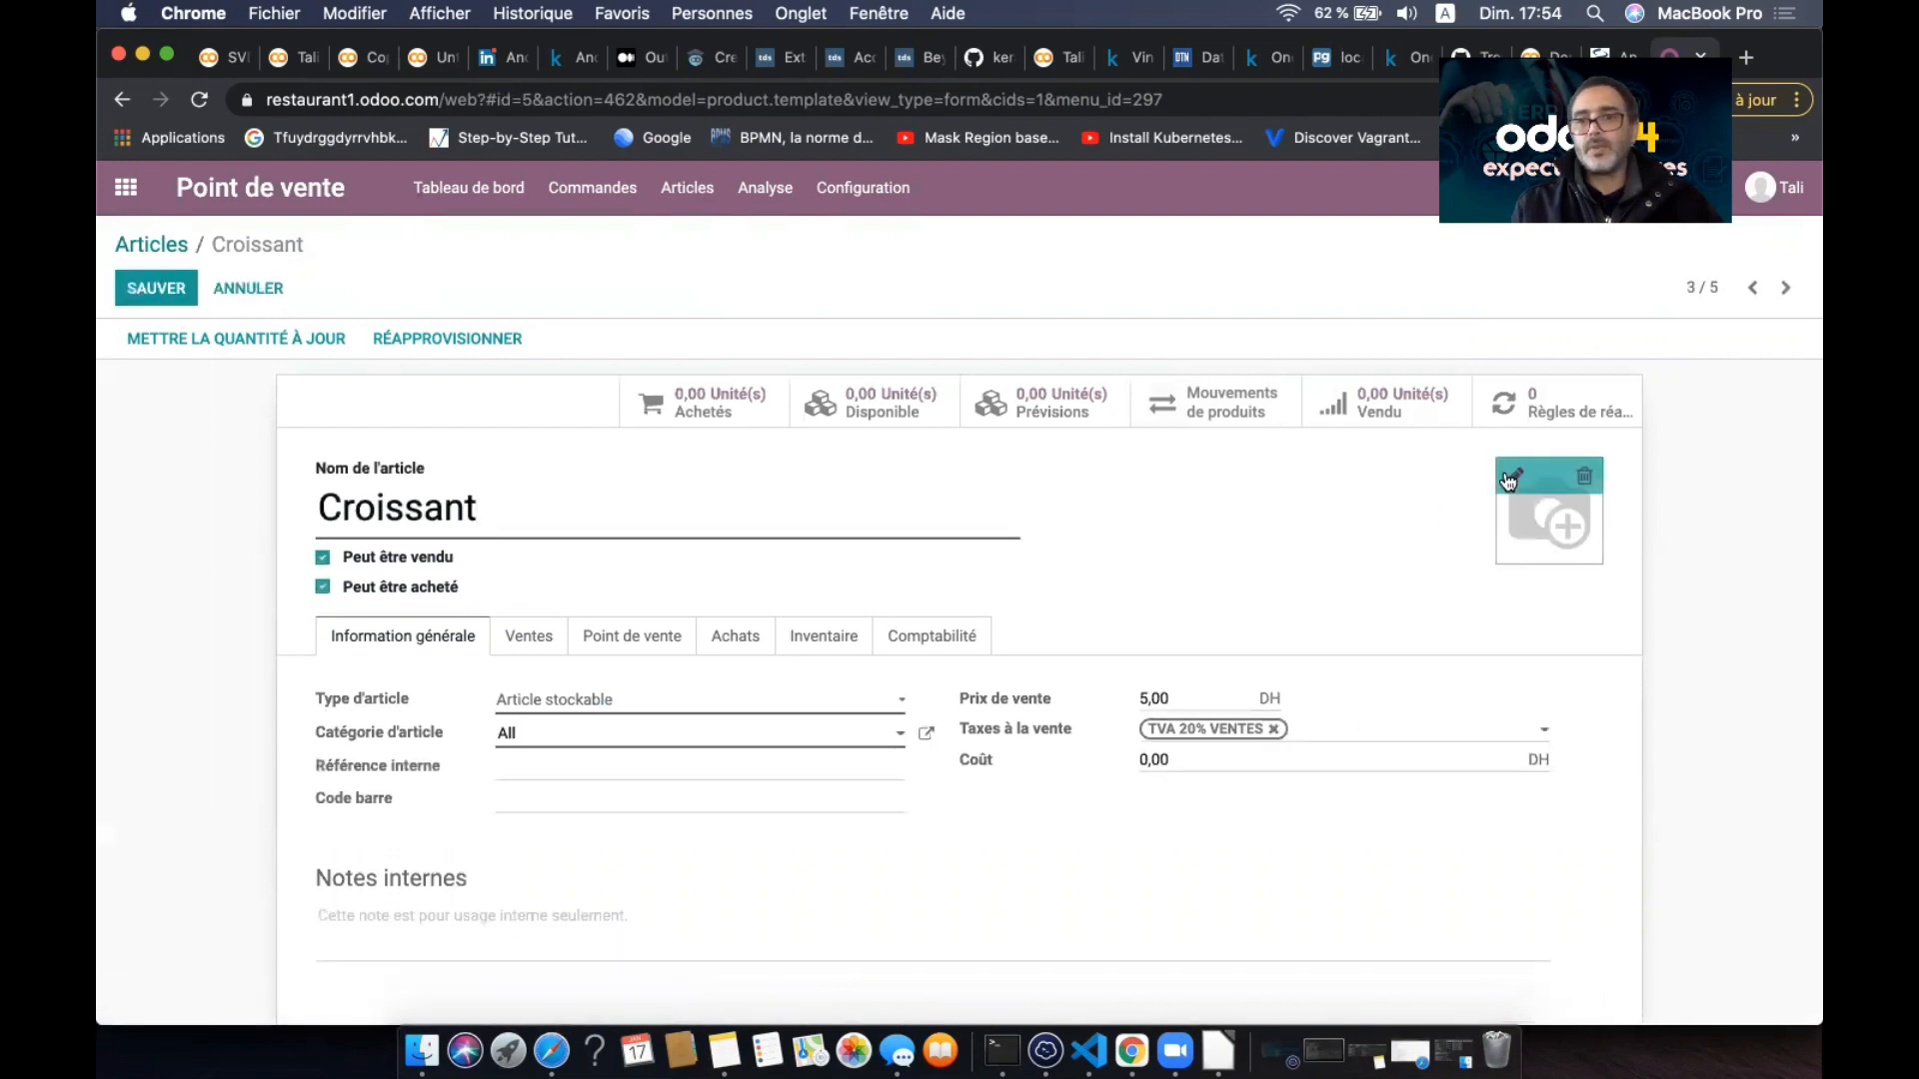
left_click(1516, 481)
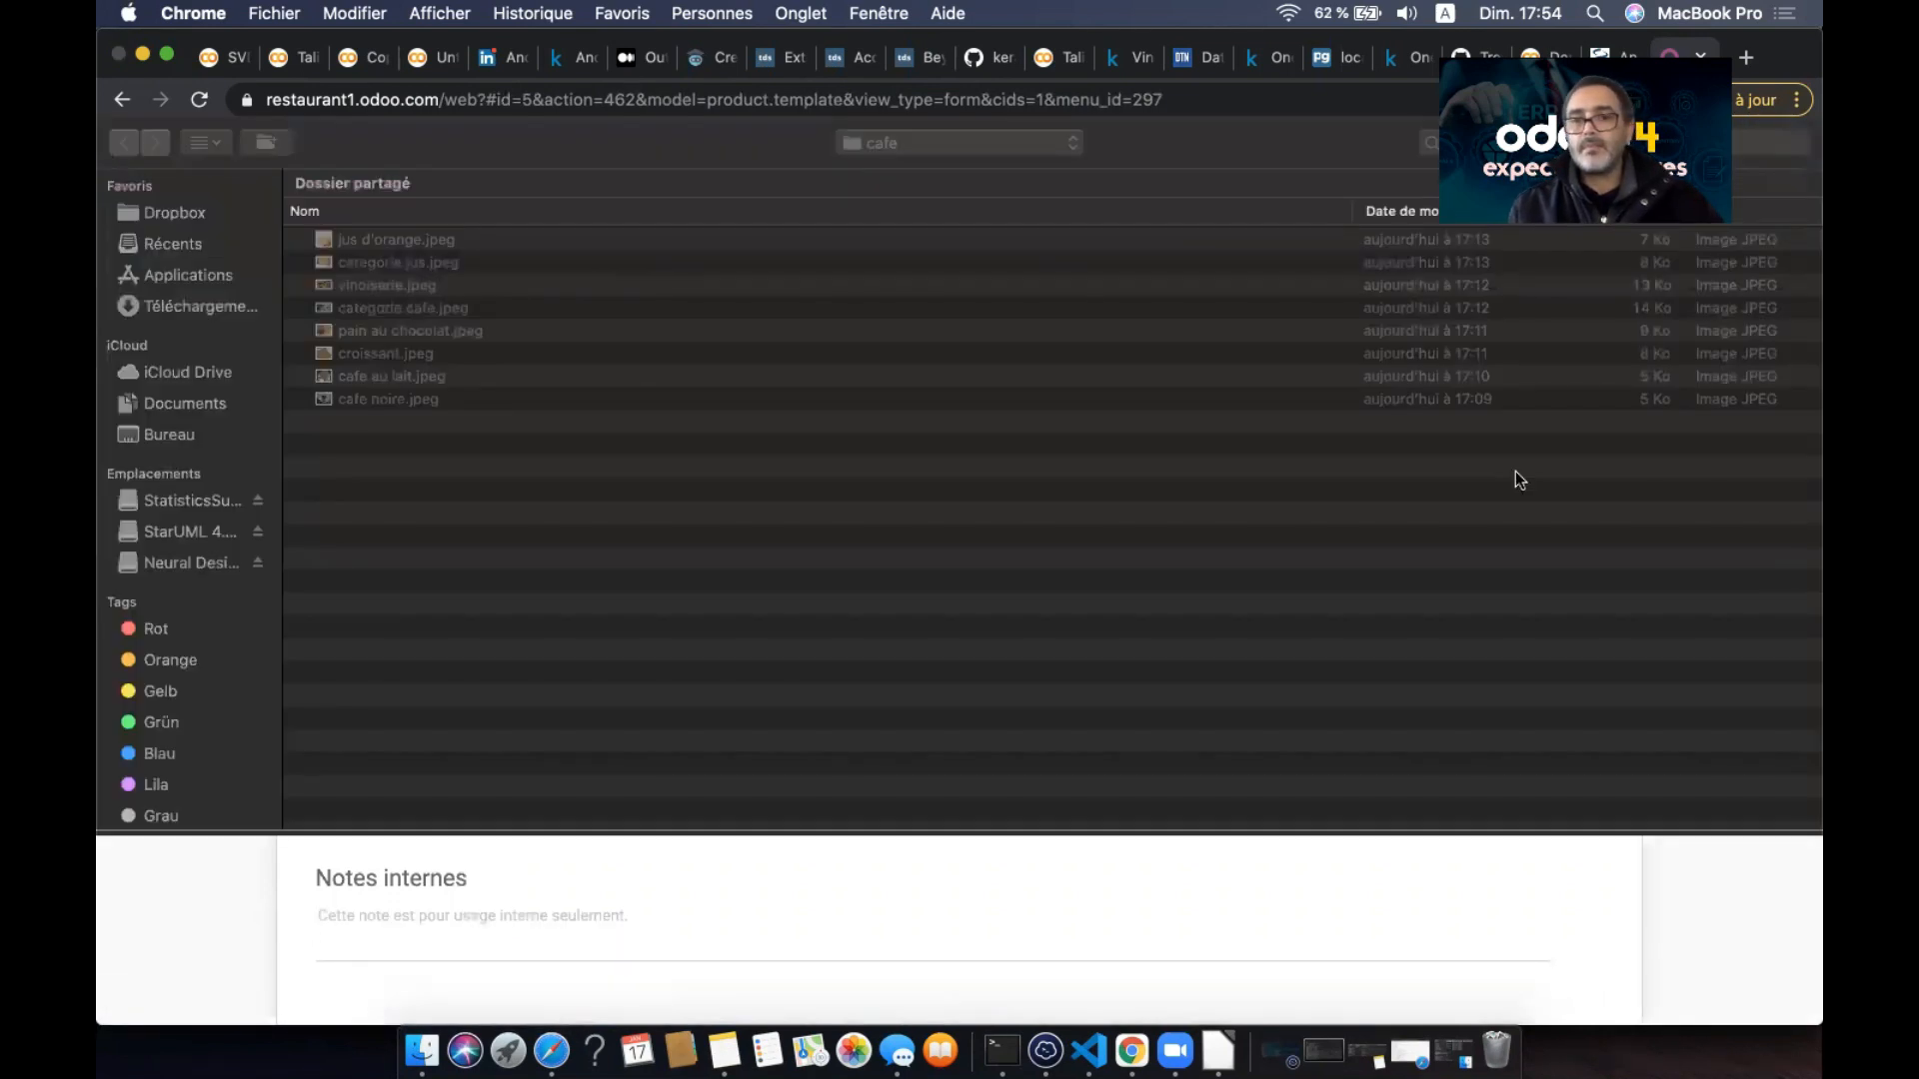
double_click(424, 354)
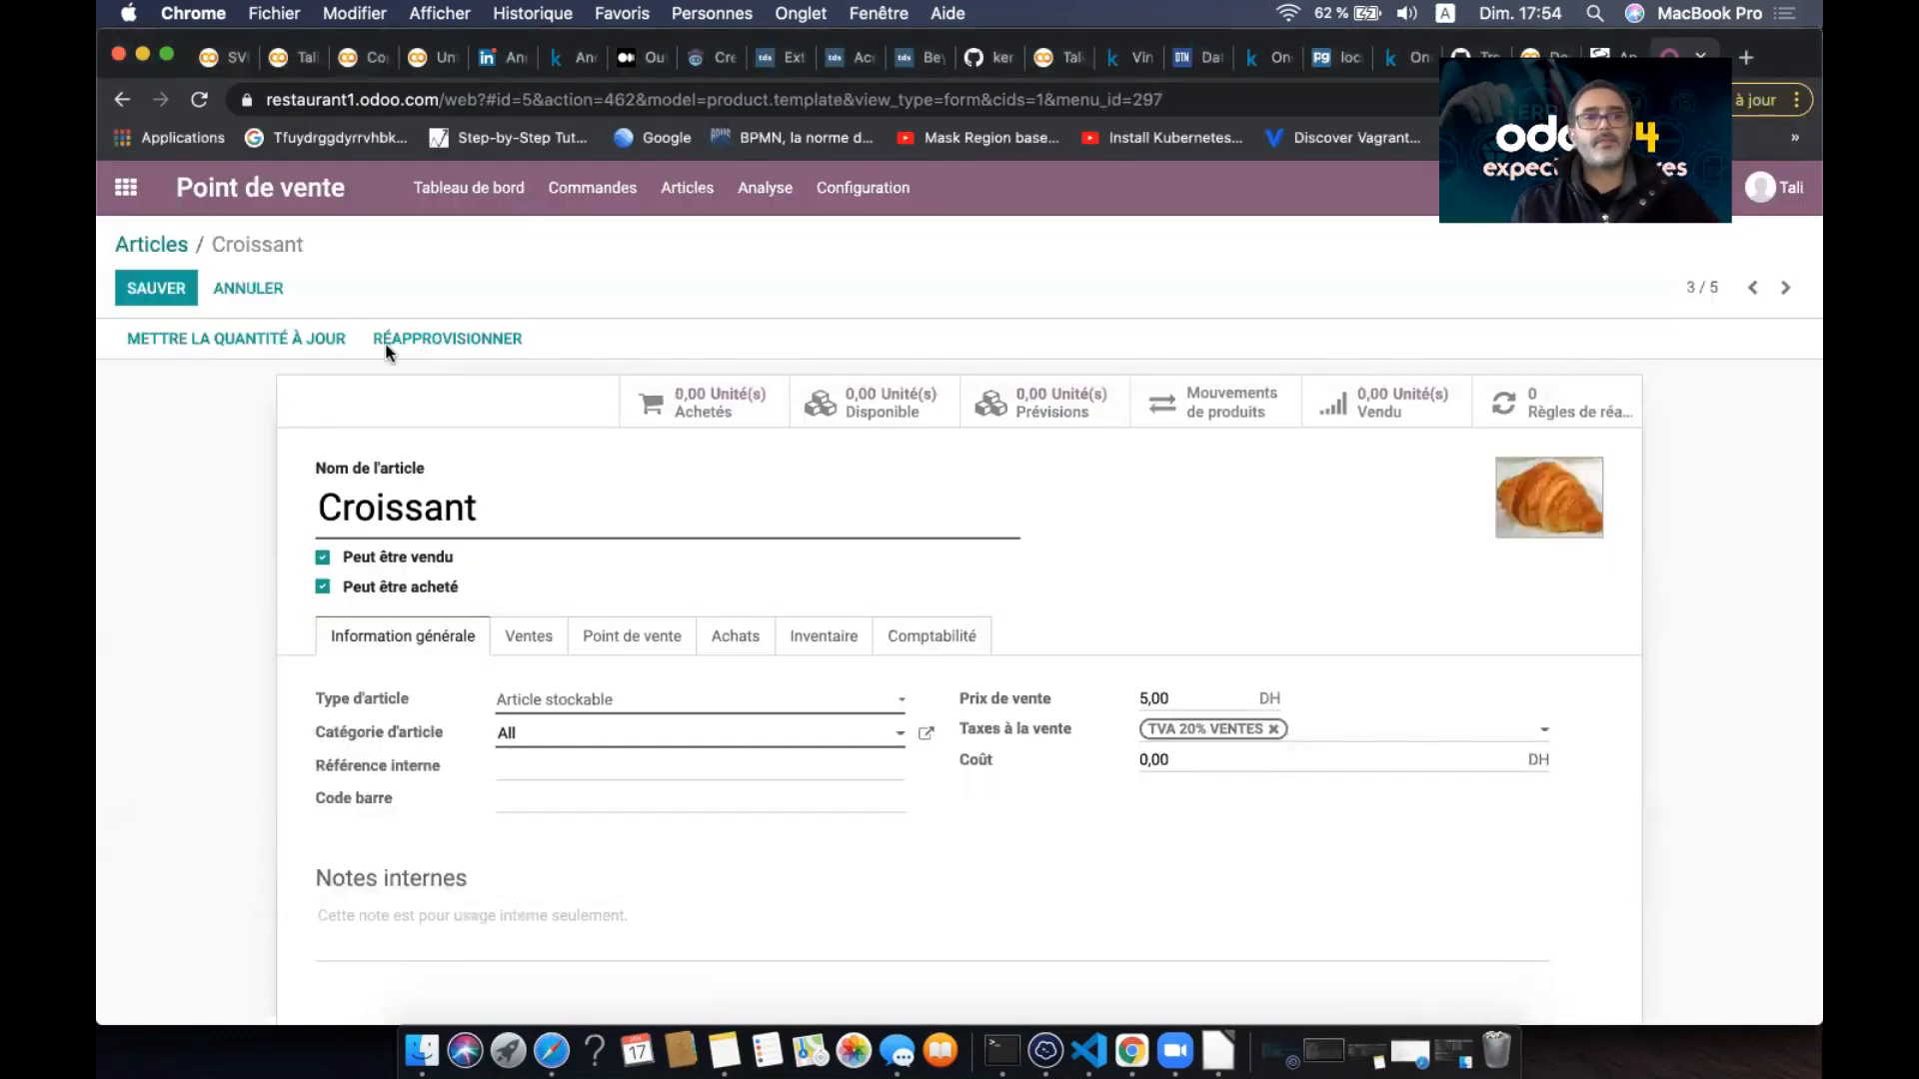
left_click(169, 282)
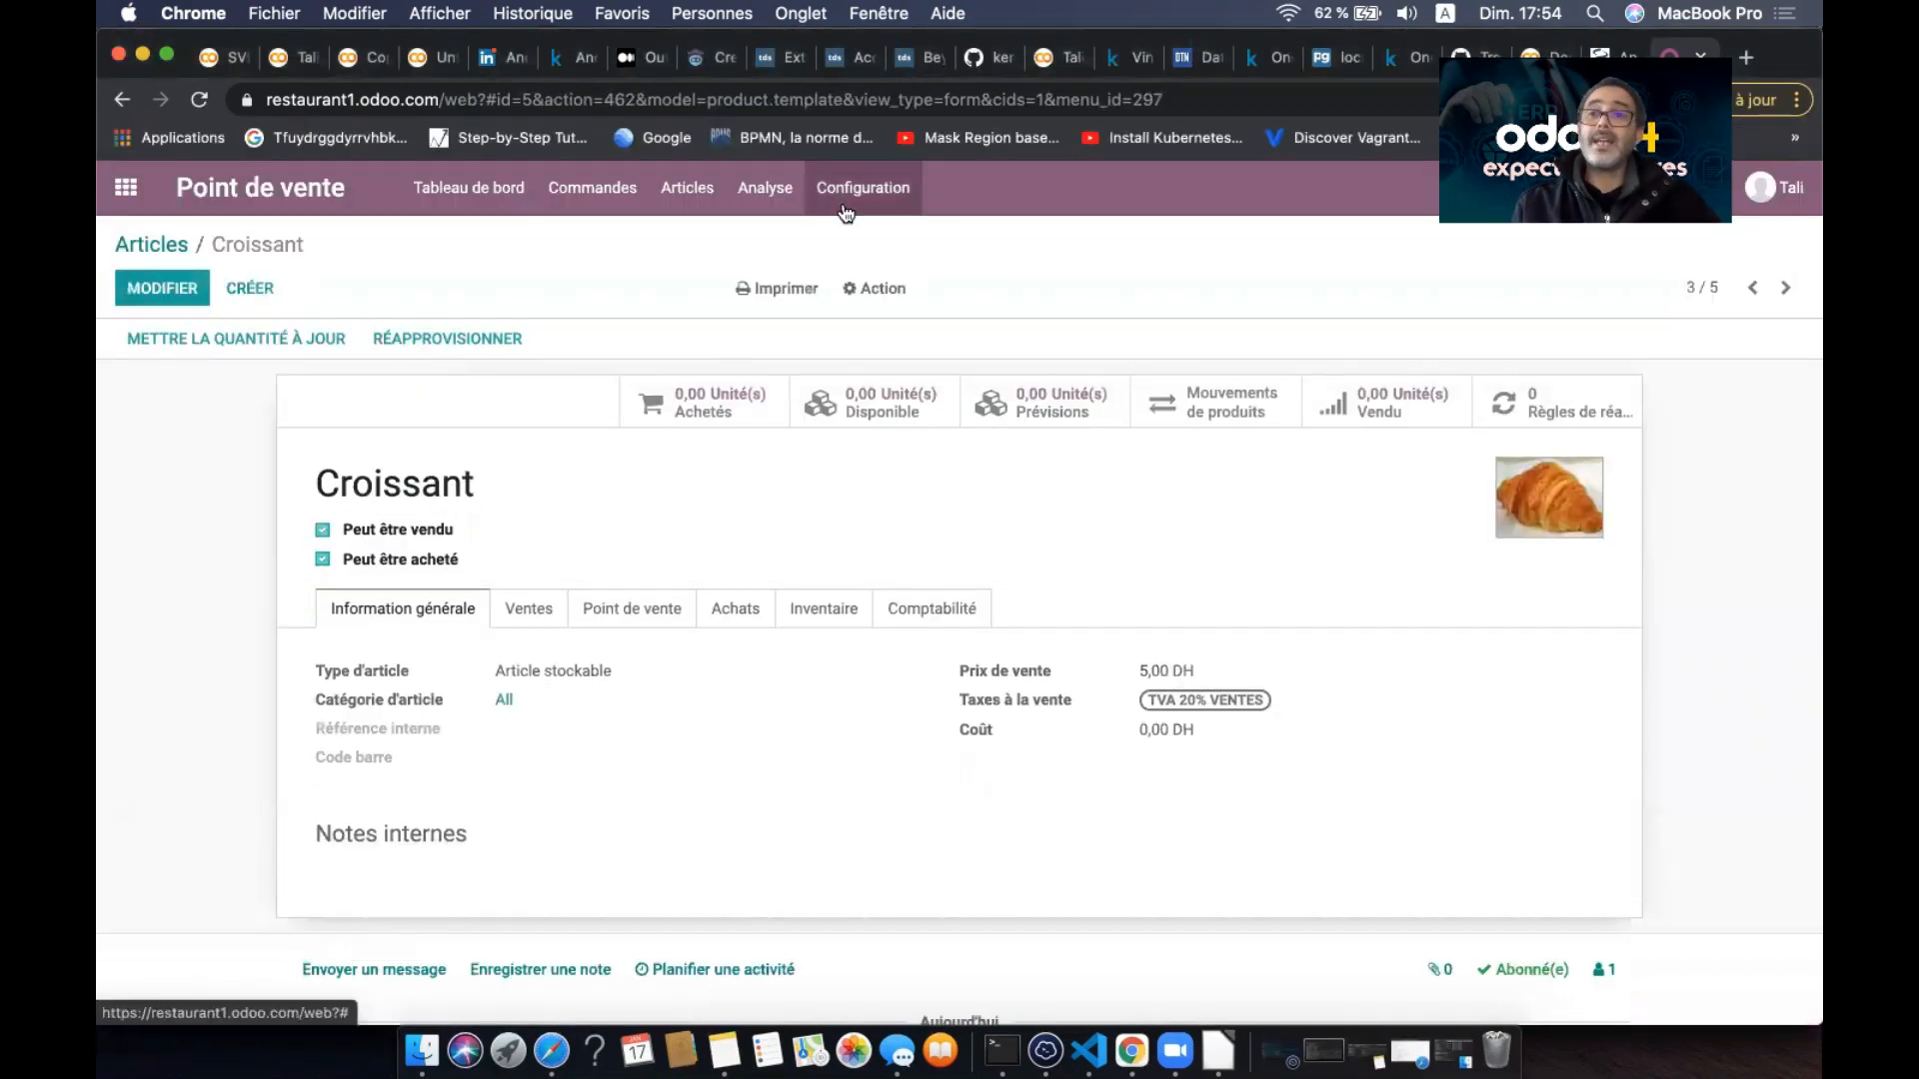
left_click(132, 199)
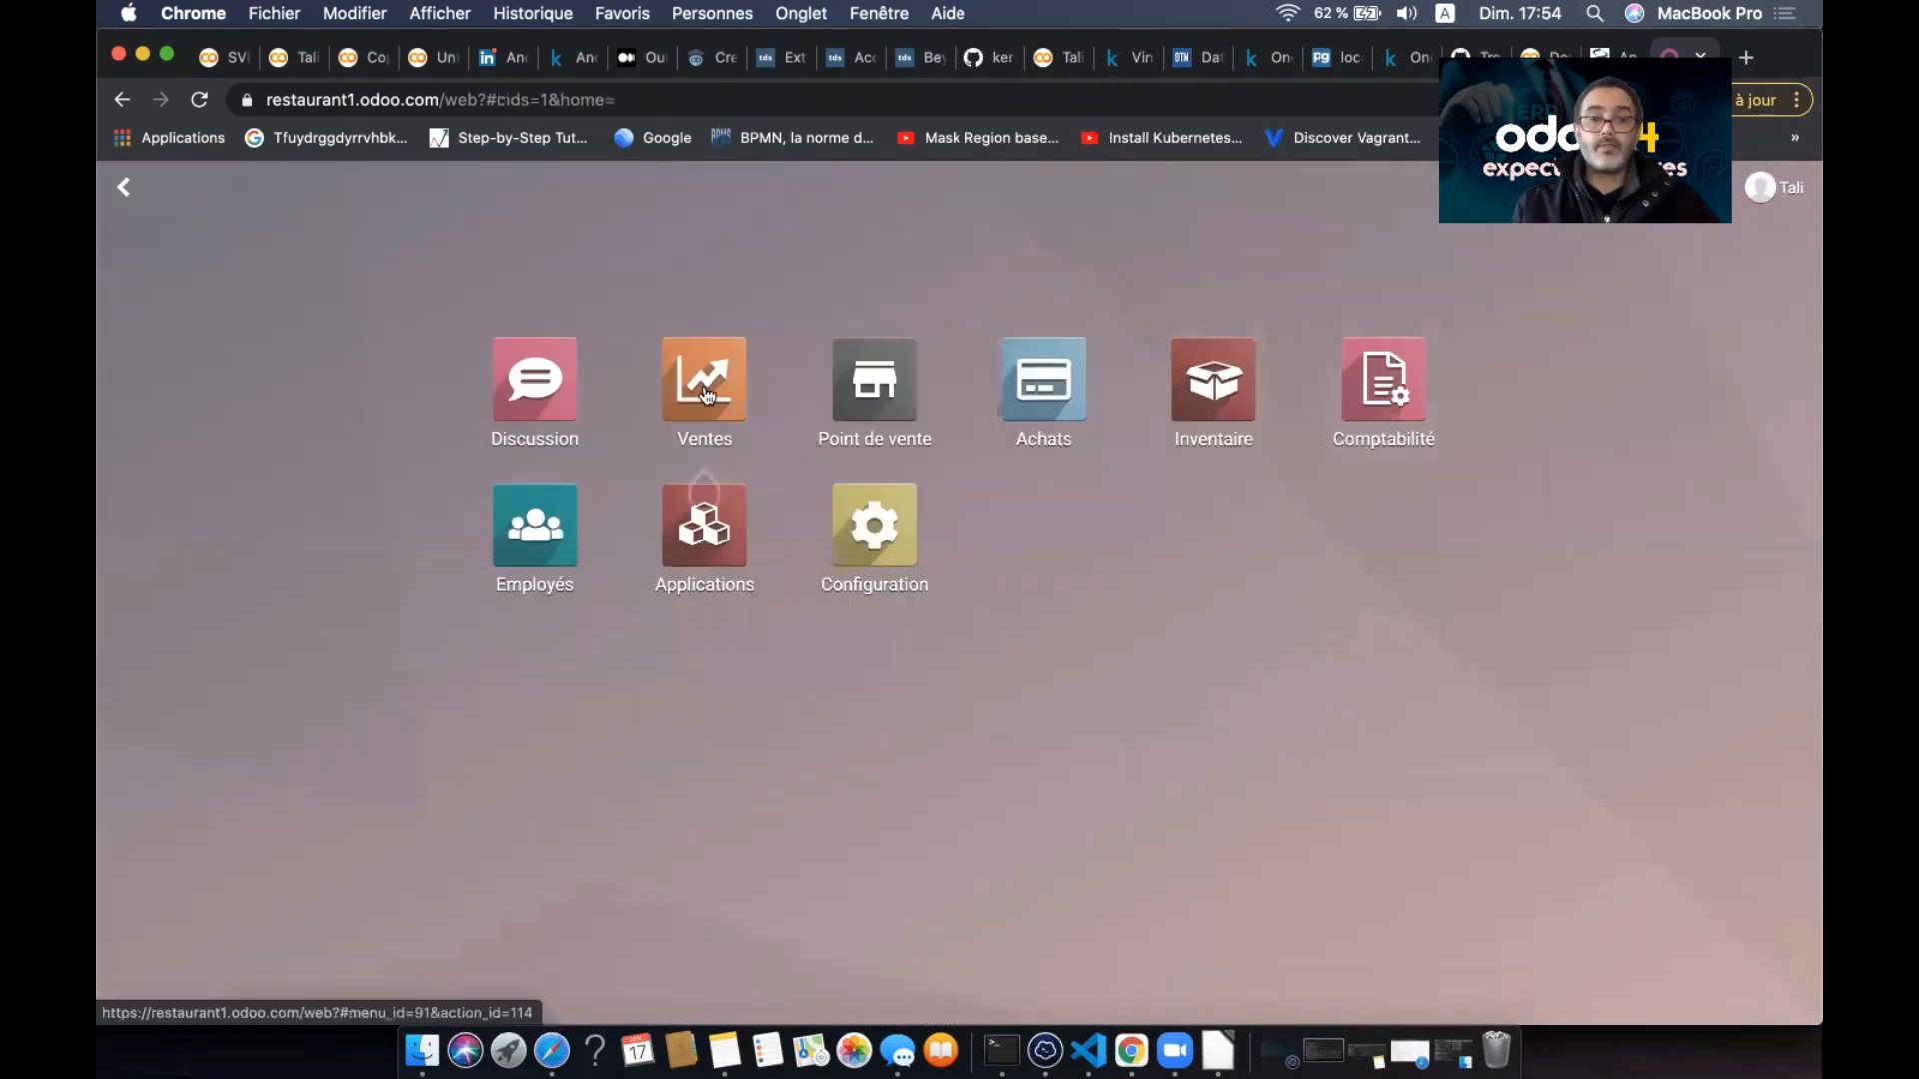
left_click(536, 504)
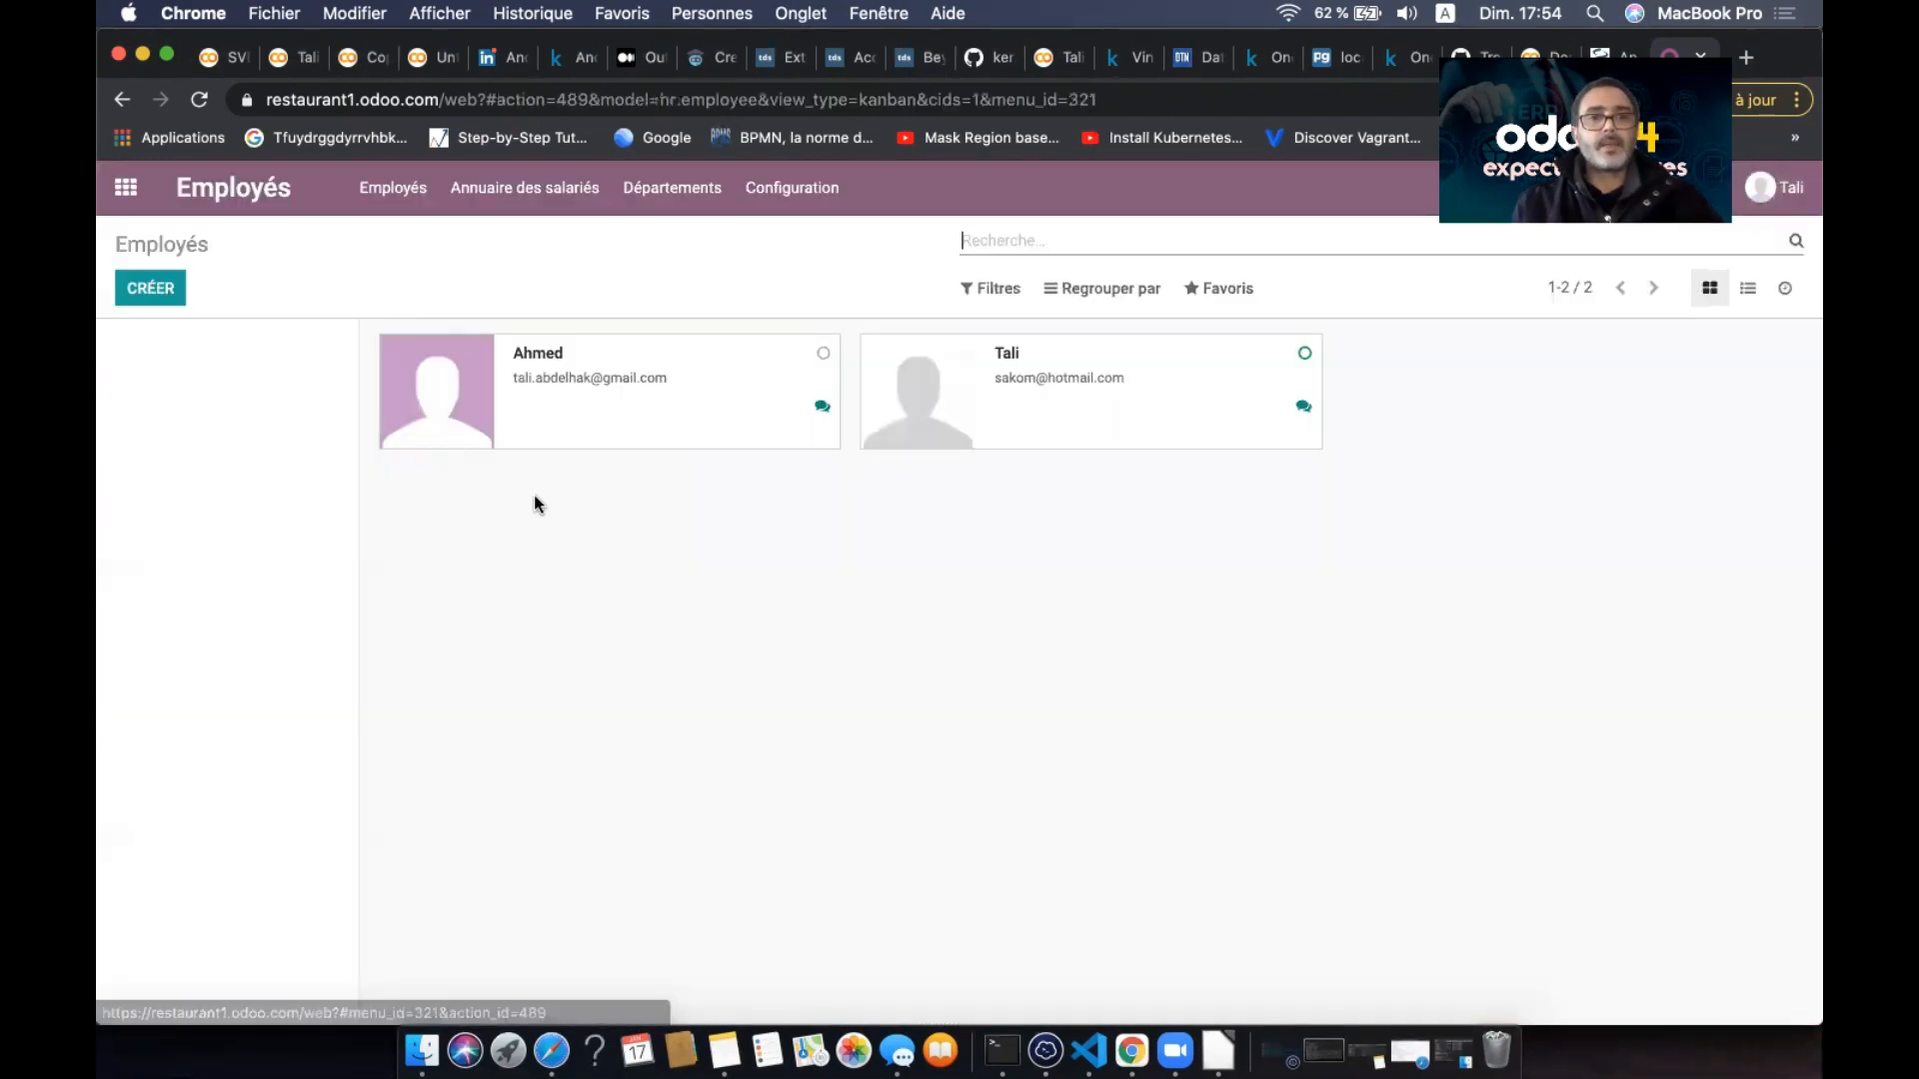
- Review the first employee's PIN code and badge ID under Paramètres RH, then save the record
left_click(437, 386)
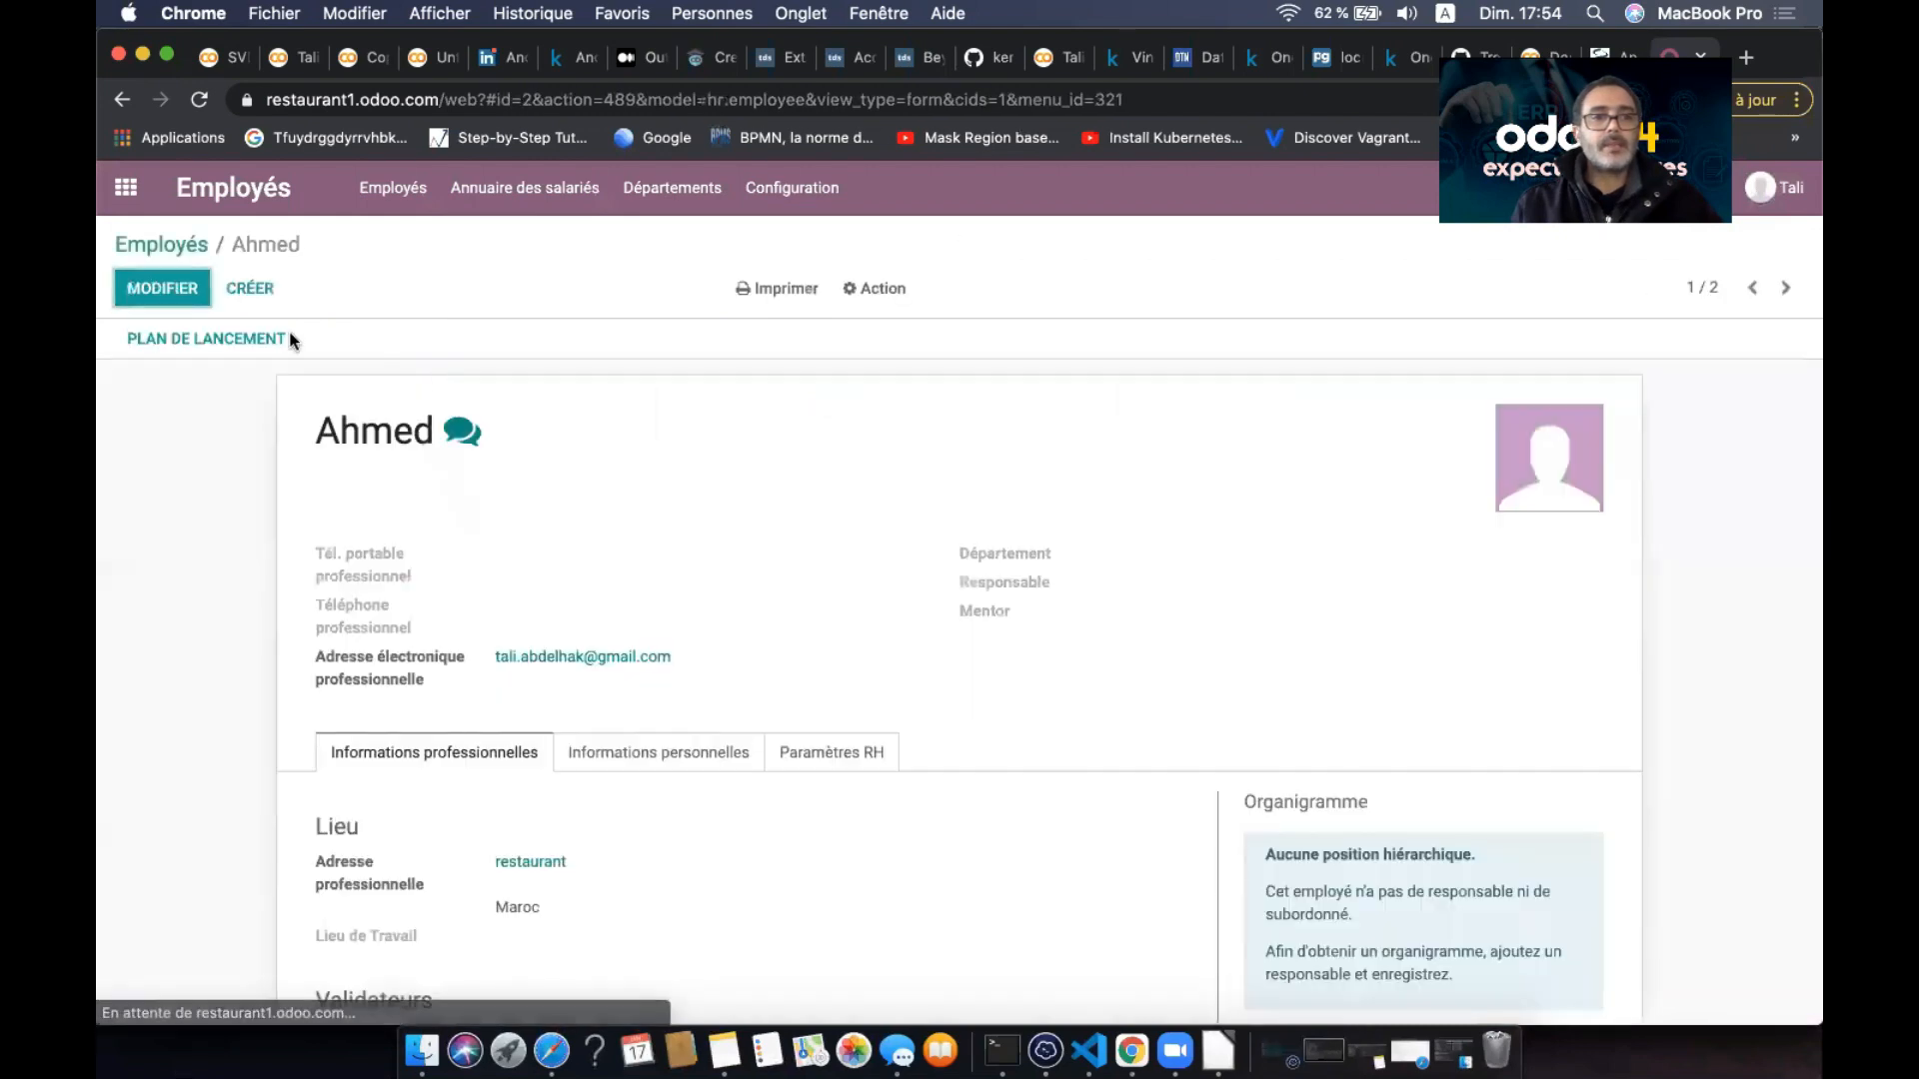
left_click(730, 590)
scroll(750, 612, "down", 3)
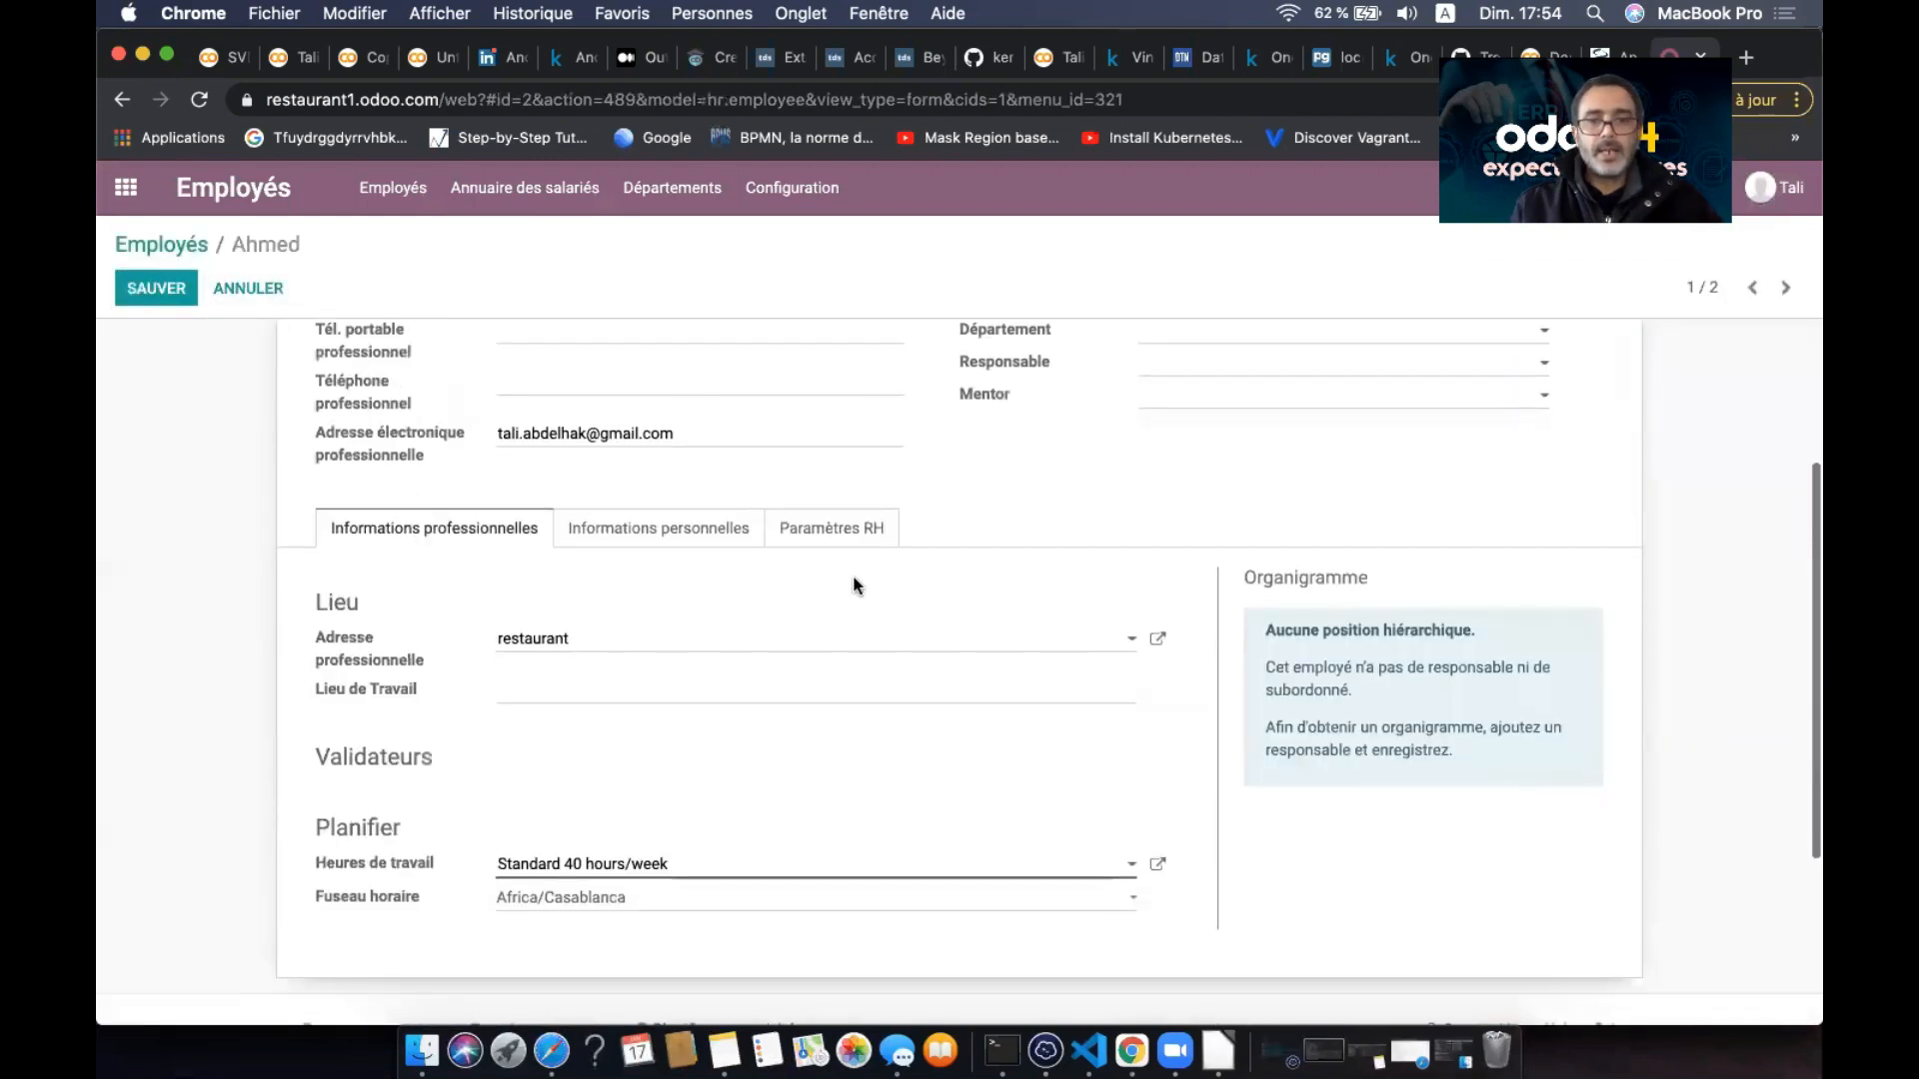
left_click(822, 530)
double_click(1203, 627)
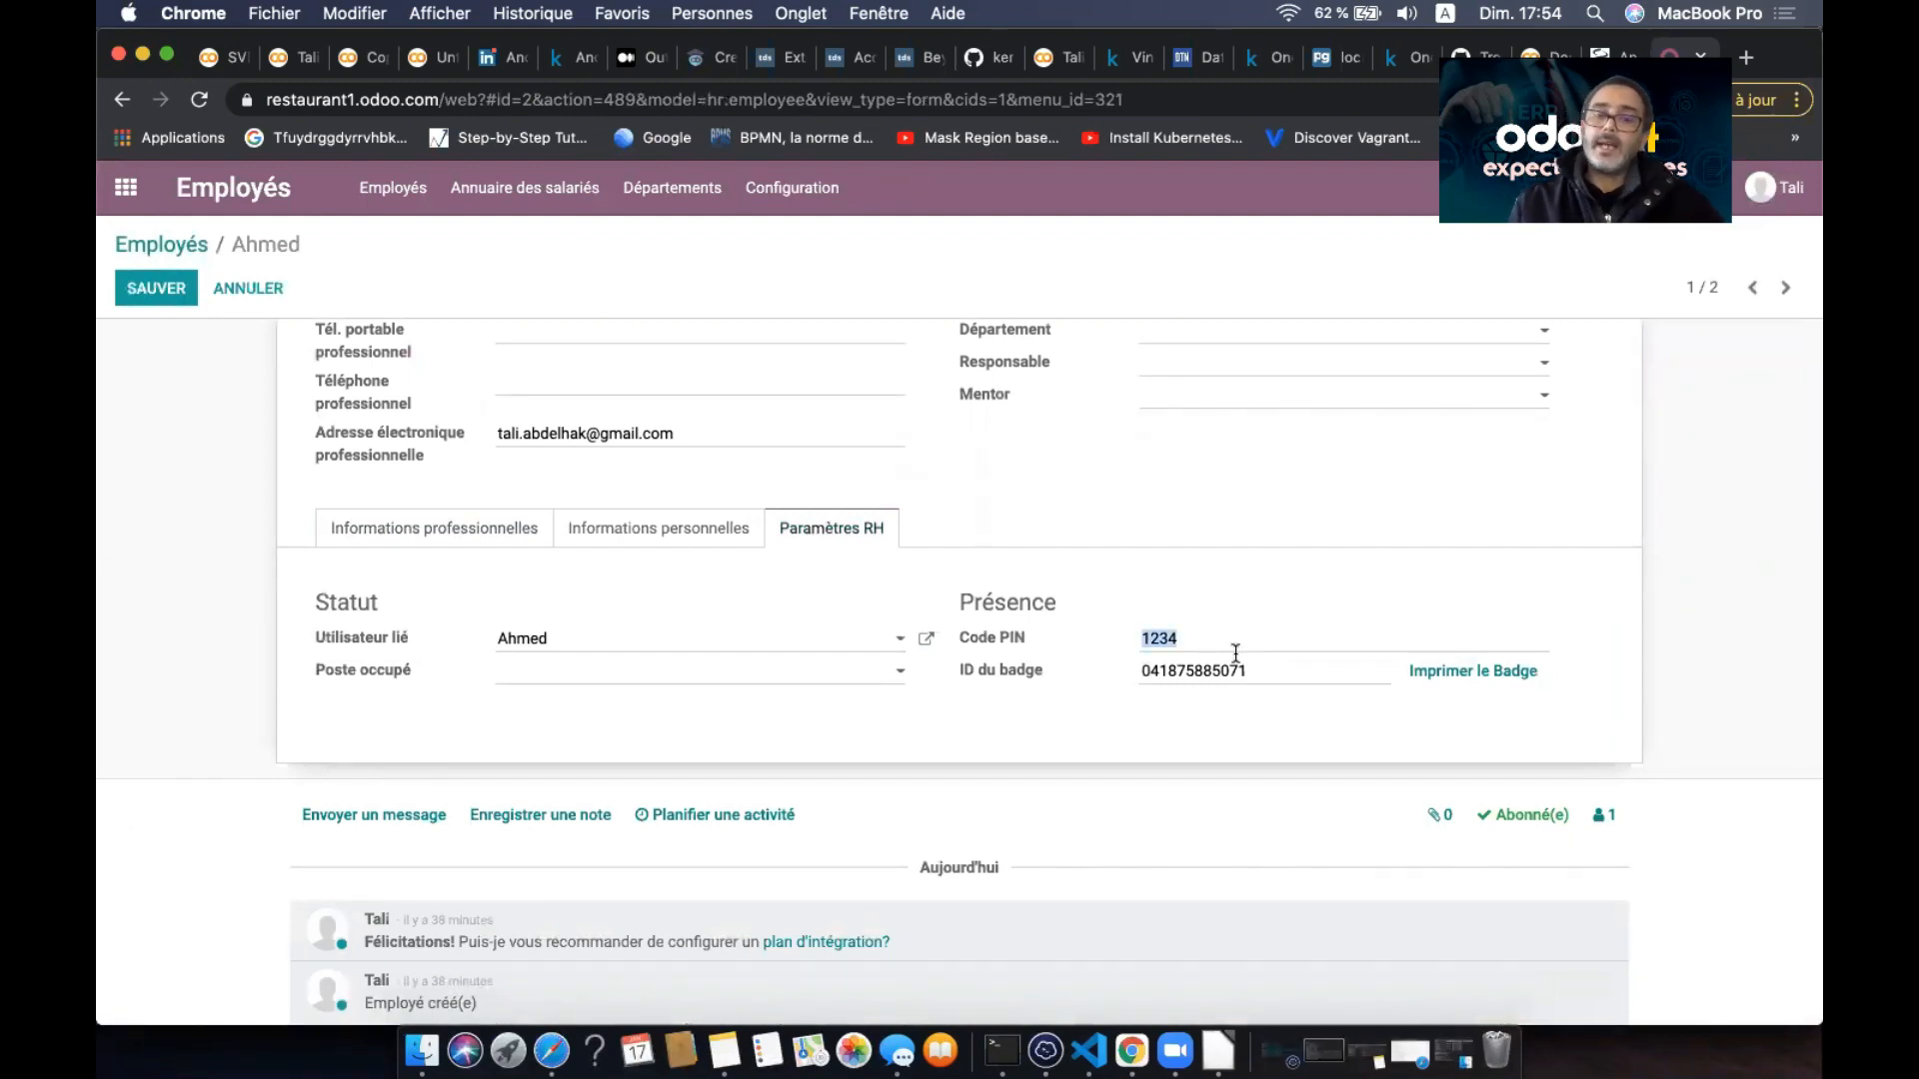
left_click_drag(1276, 673, 1121, 686)
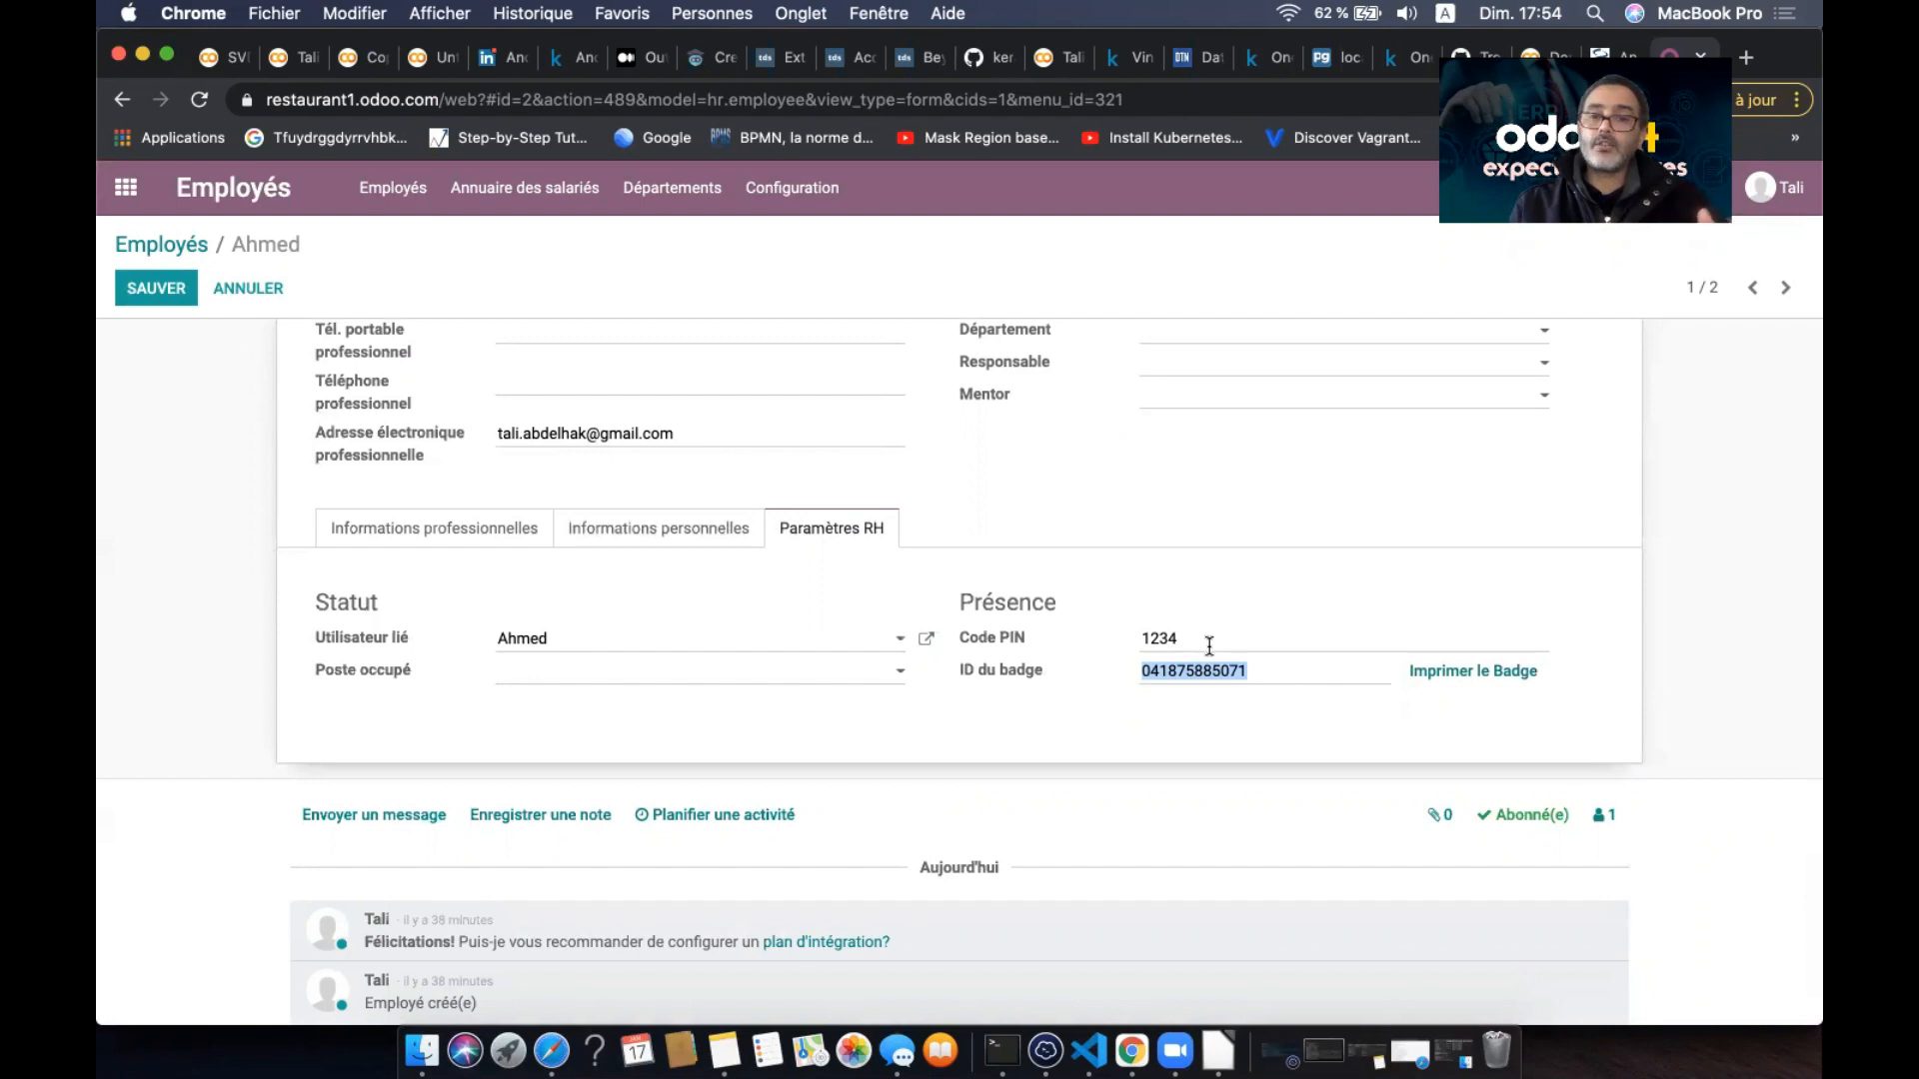
left_click_drag(1241, 641, 1122, 650)
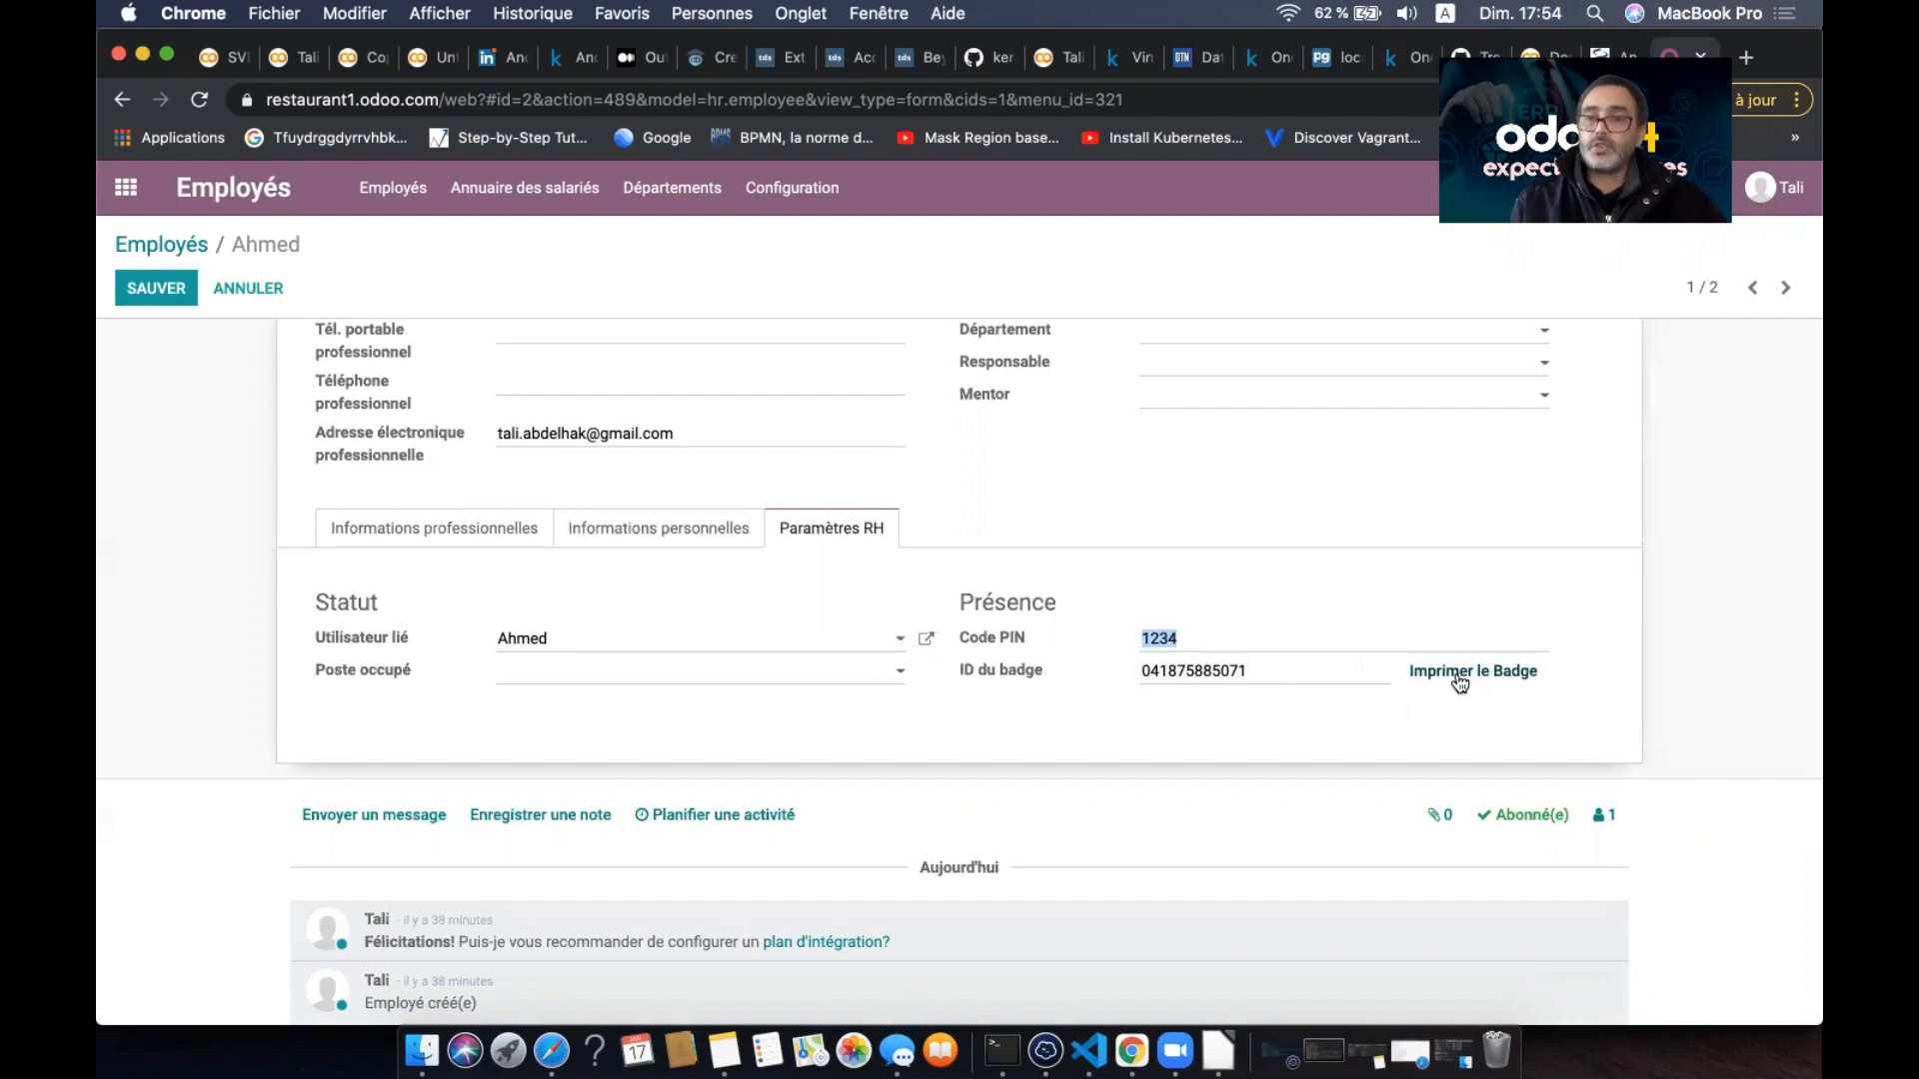
left_click_drag(1132, 676, 1092, 679)
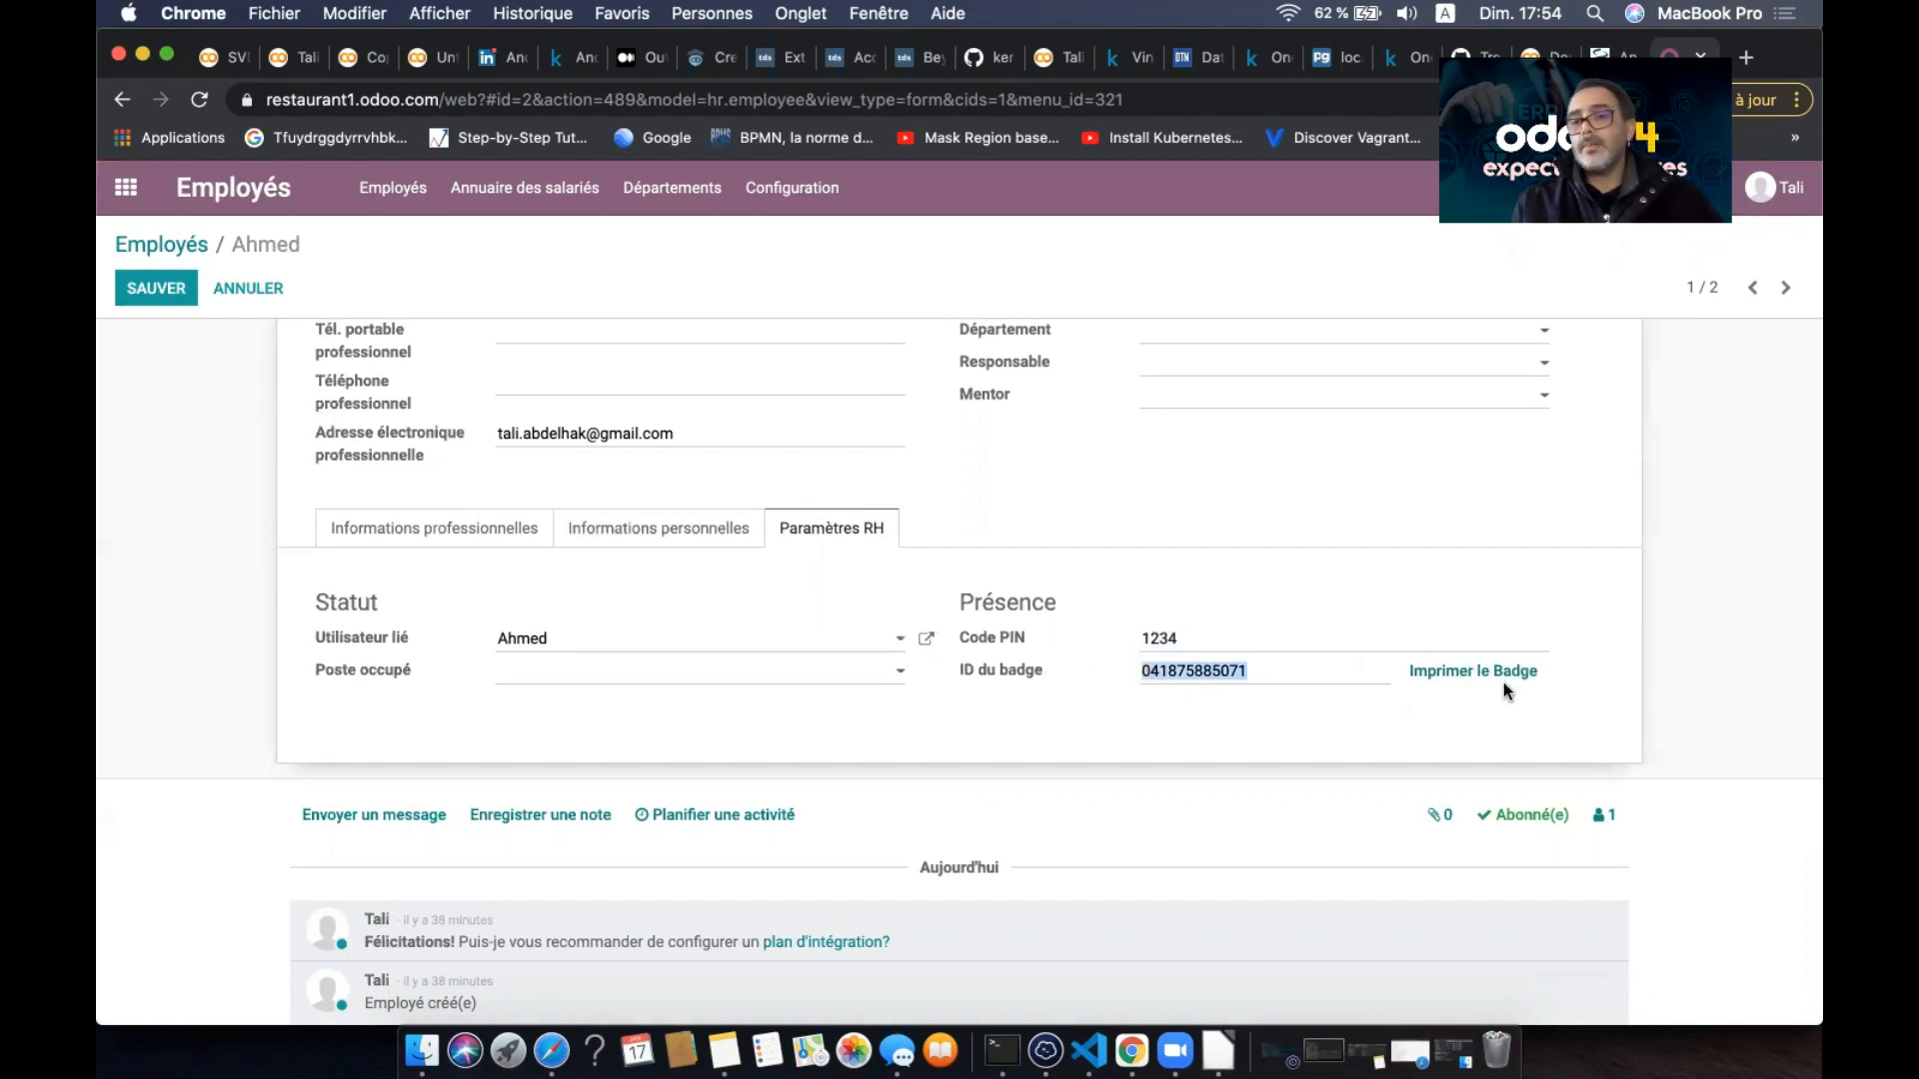
scroll(1287, 602, "up", 3)
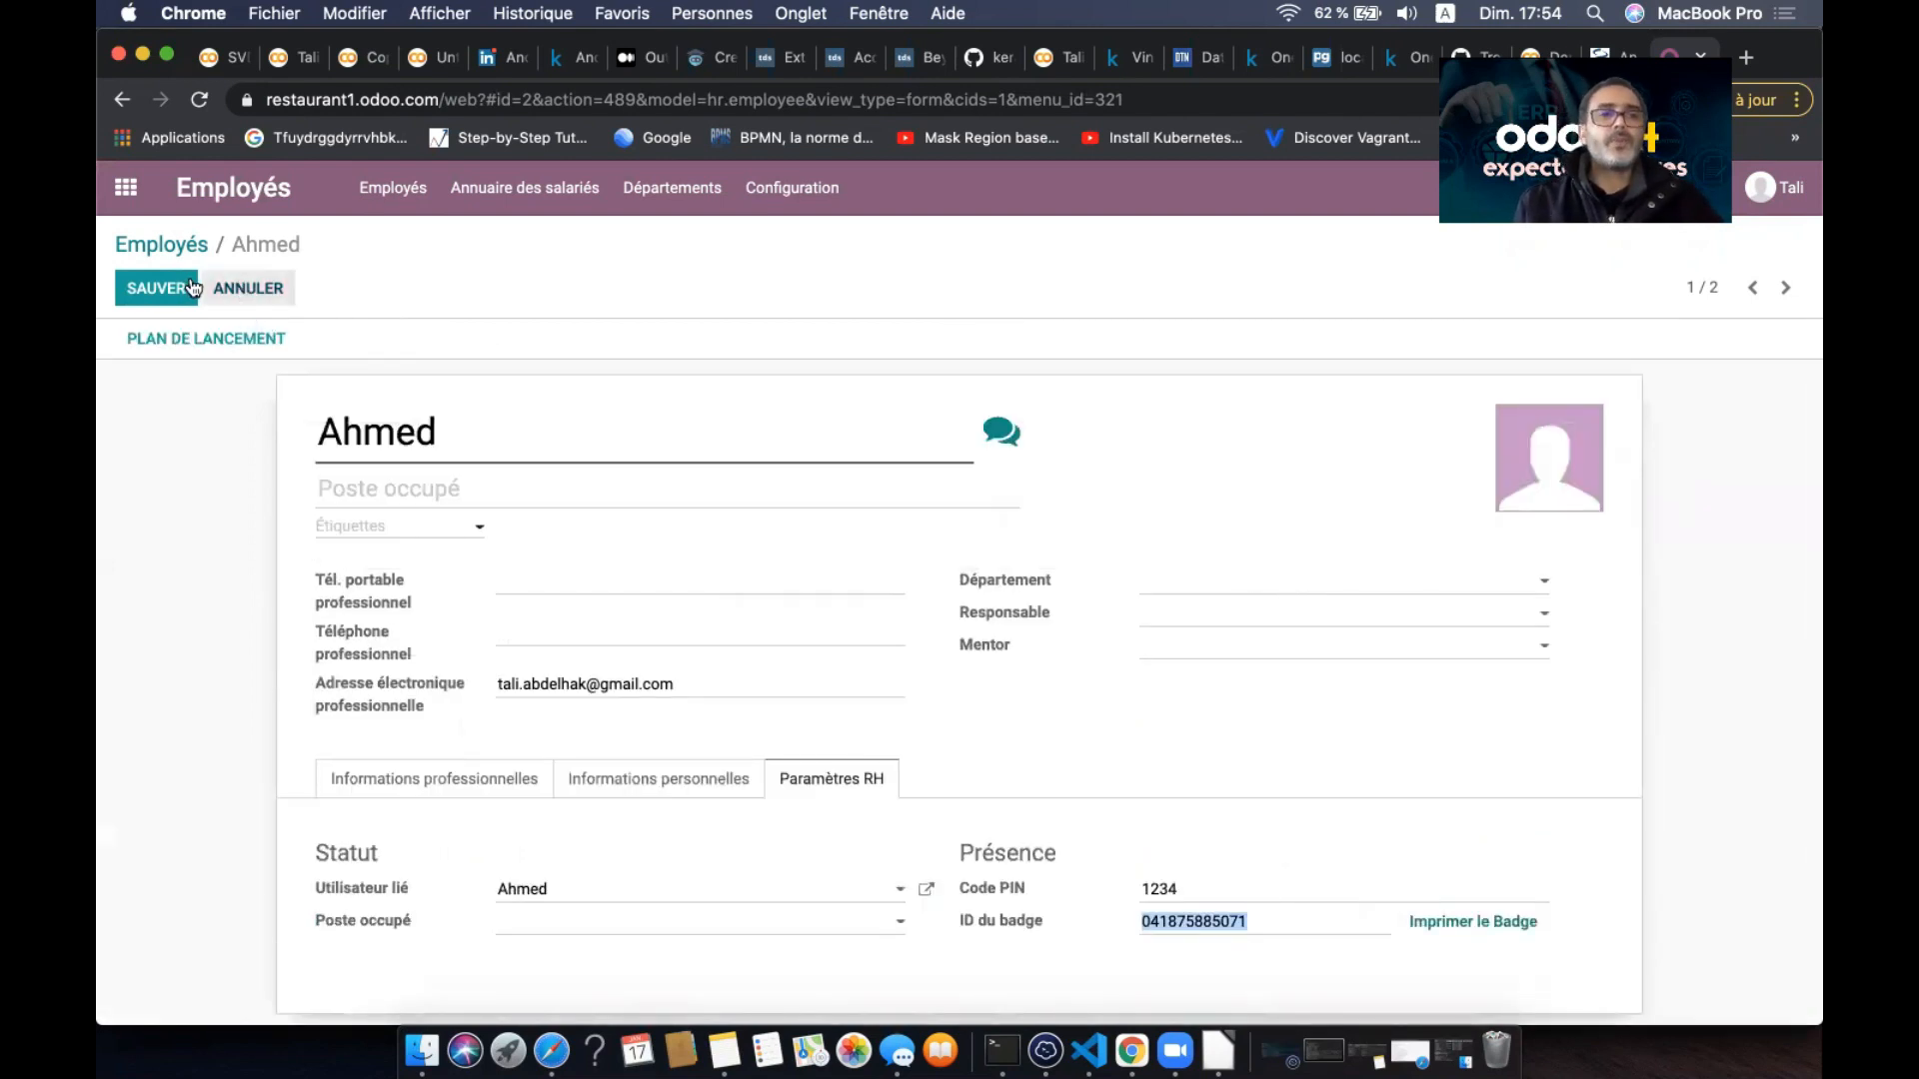
left_click(152, 289)
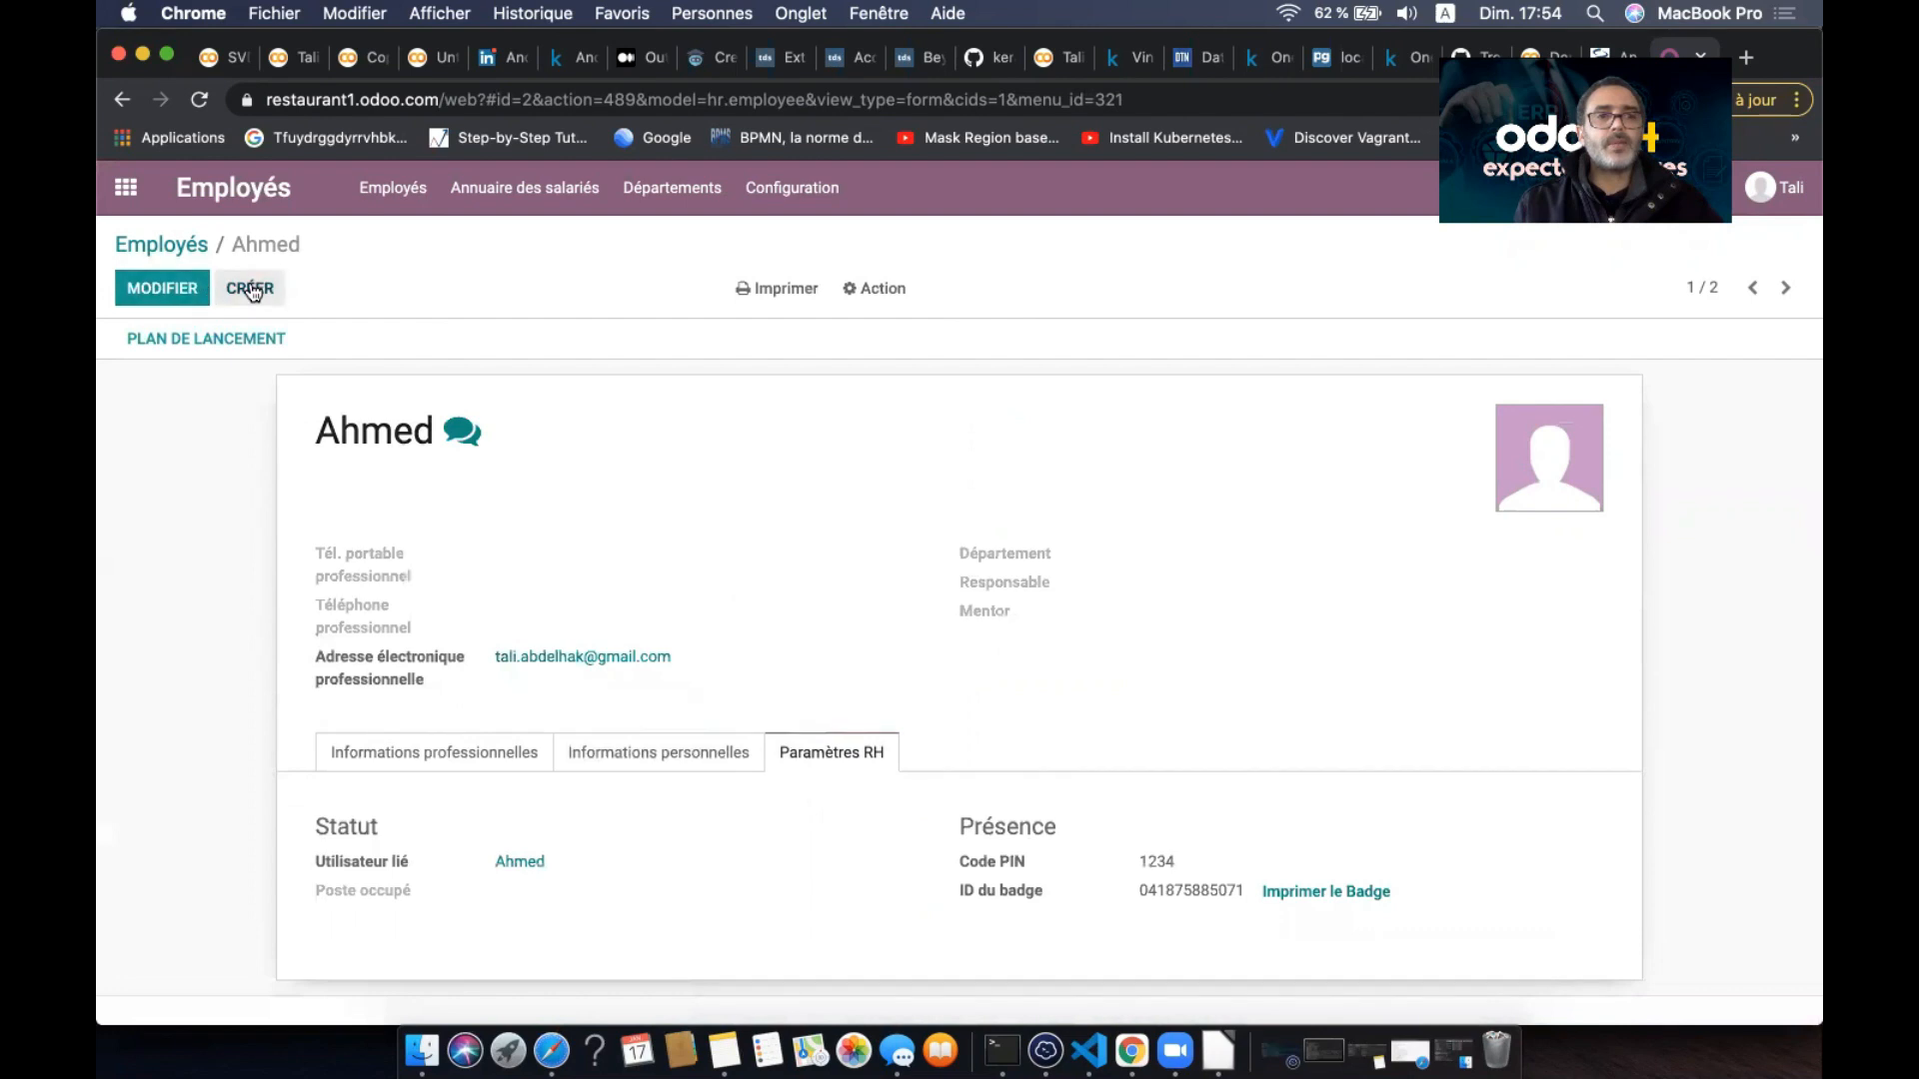
- Create a new employee with PIN code 1234 and a generated badge ID, and save
left_click(245, 289)
type("Hin")
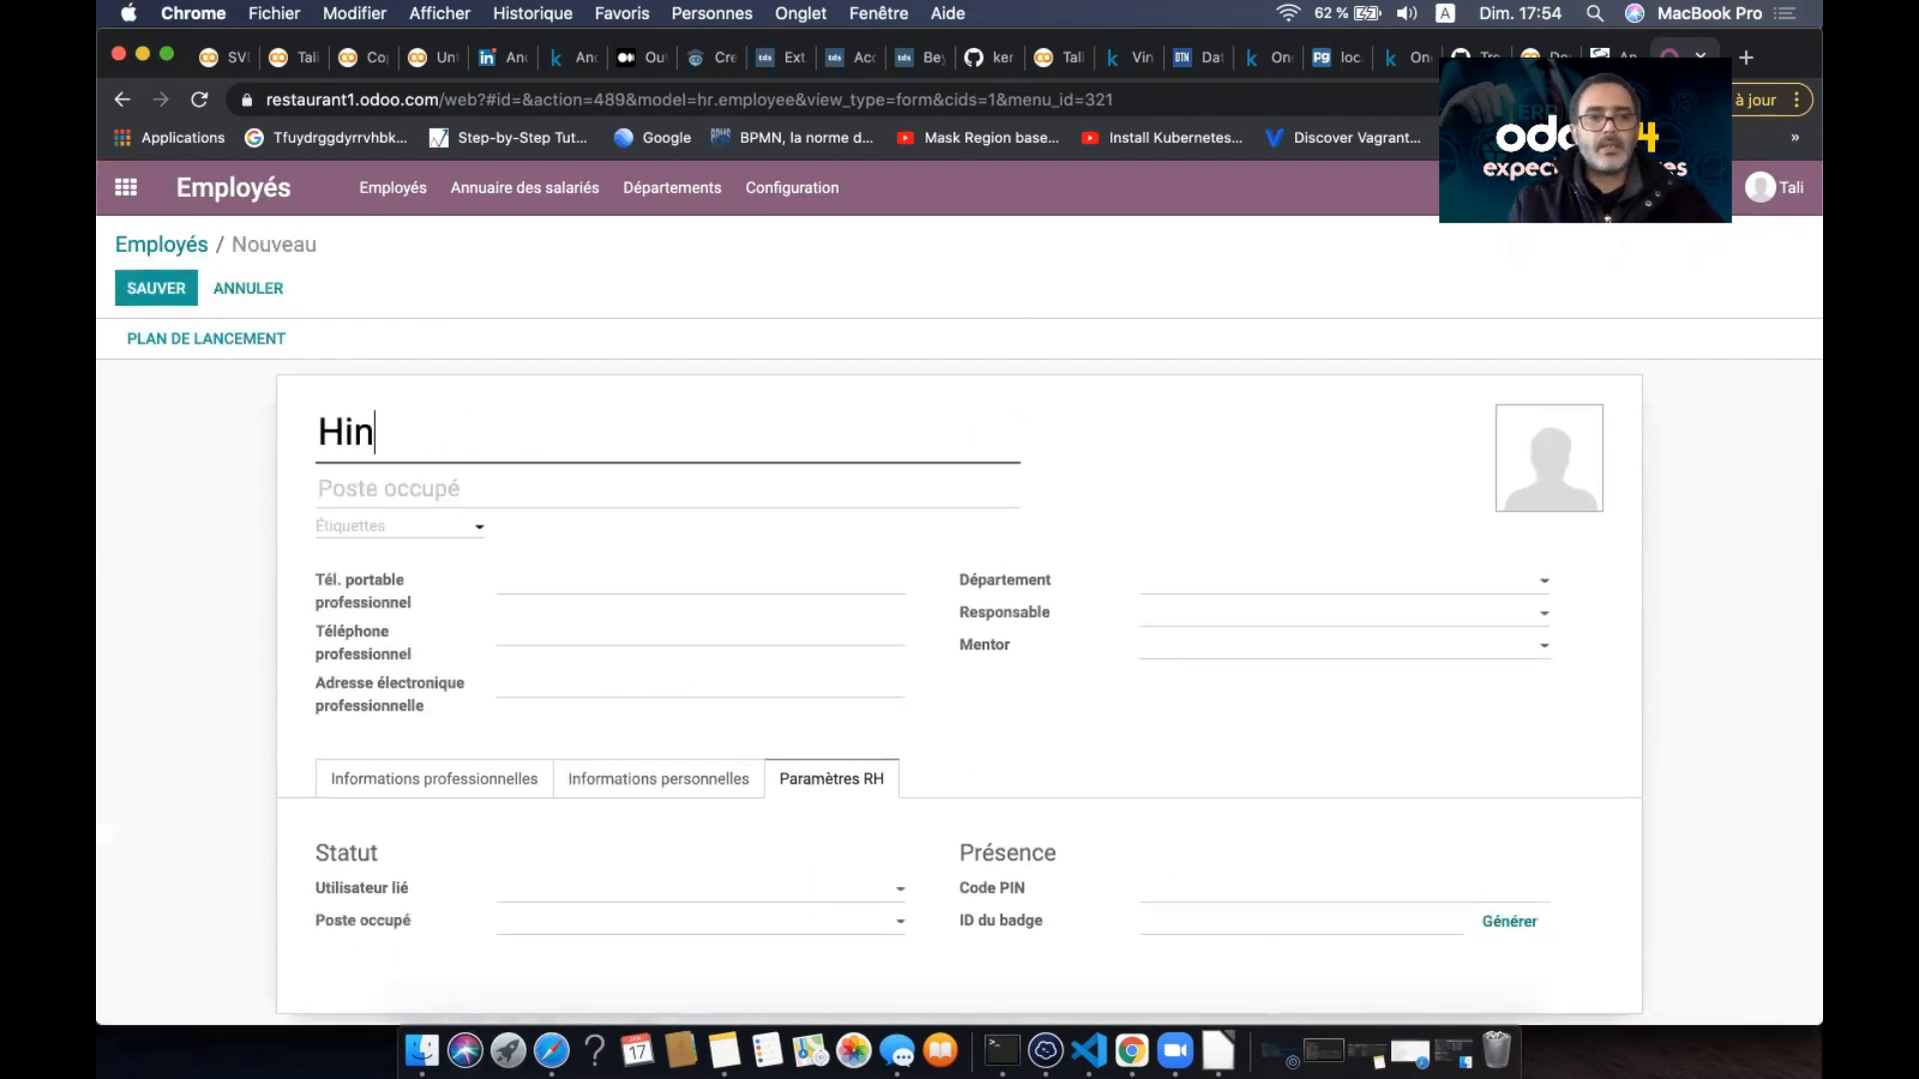
type("d")
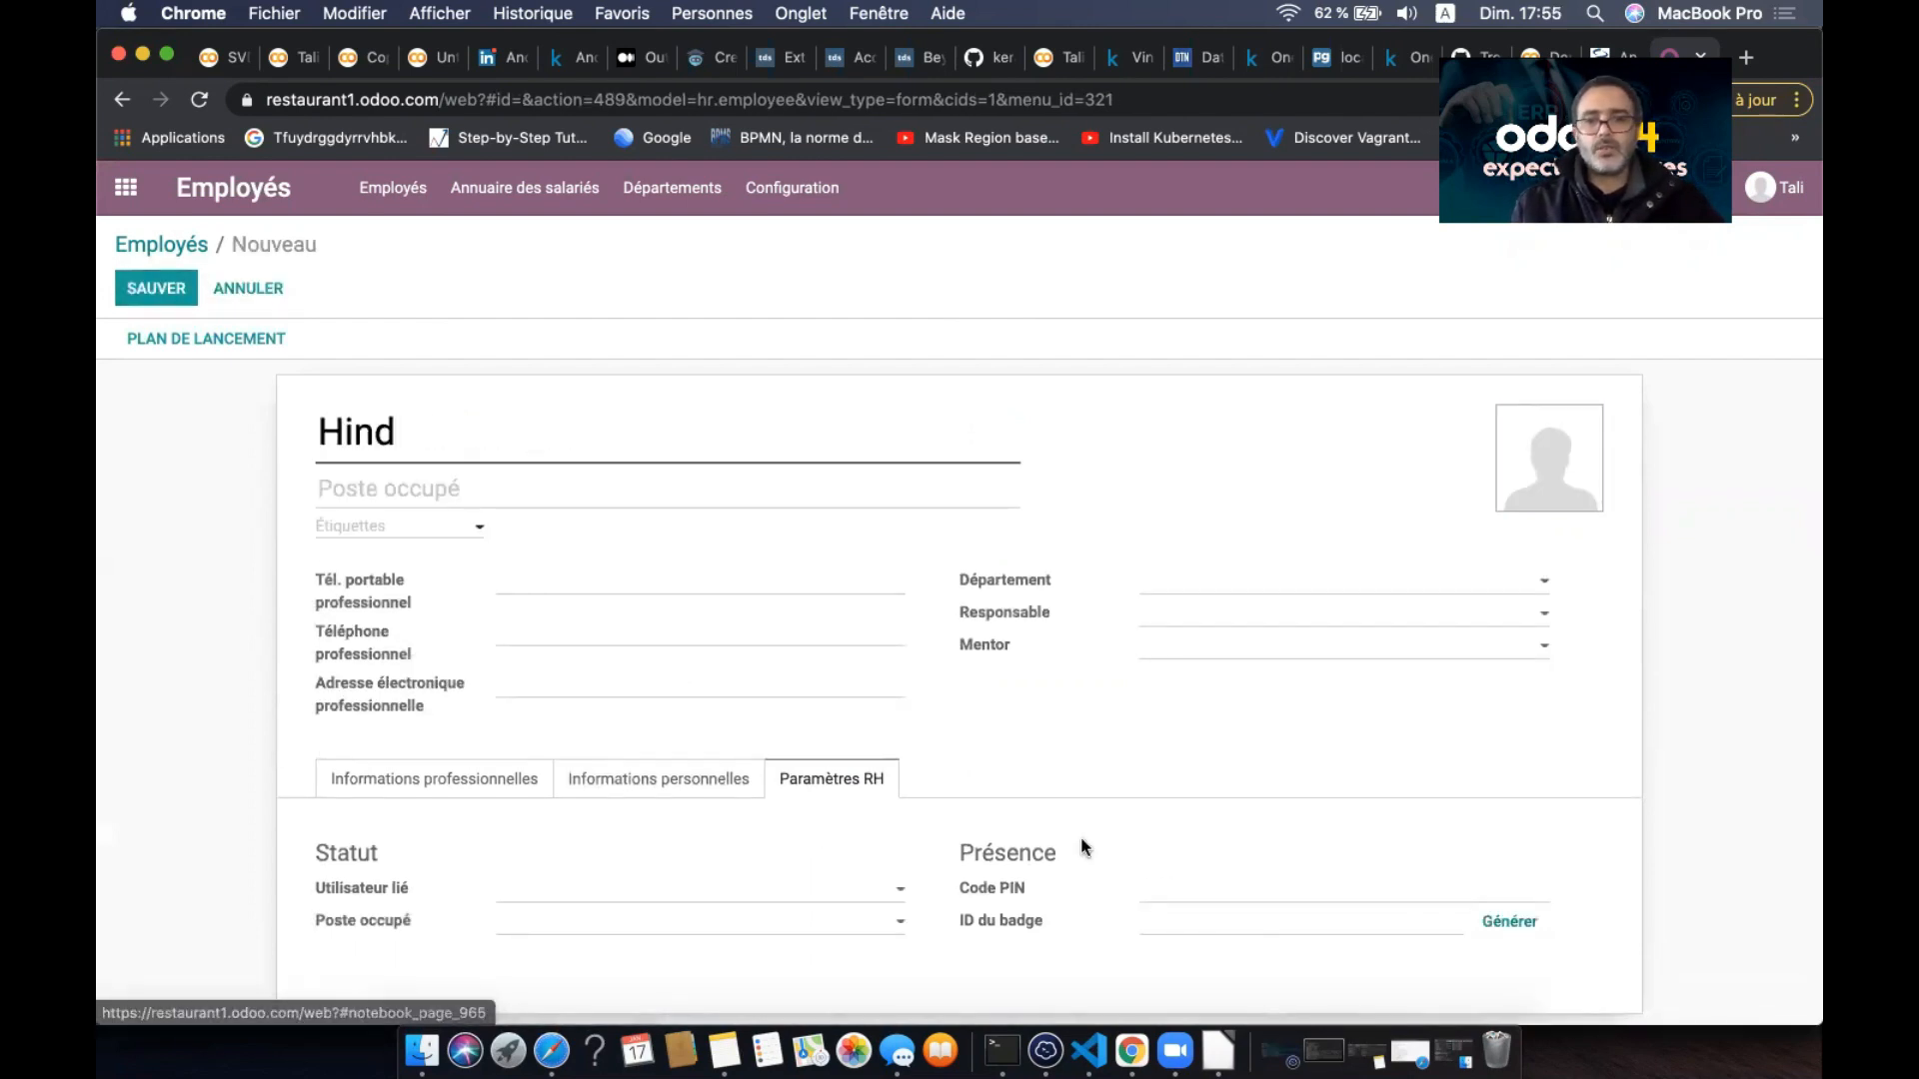
left_click(1195, 887)
type("1")
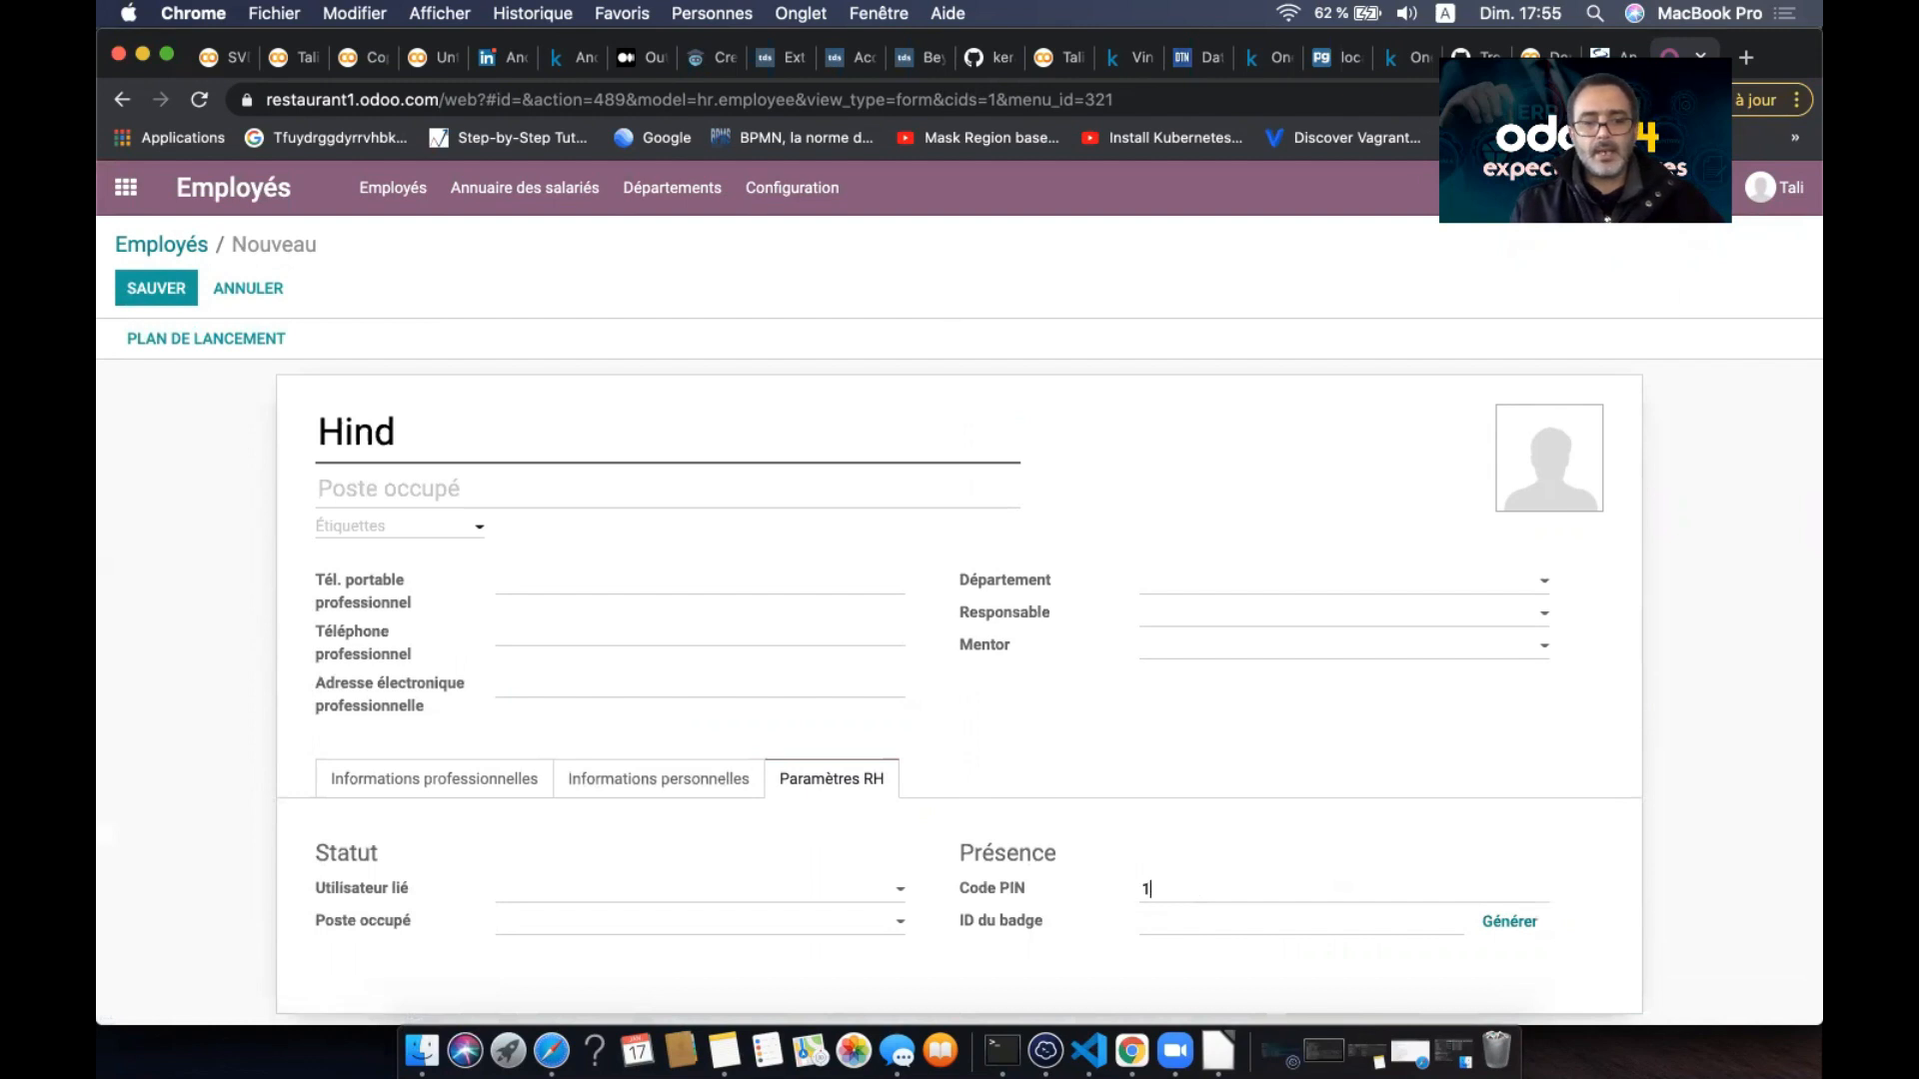
type("234")
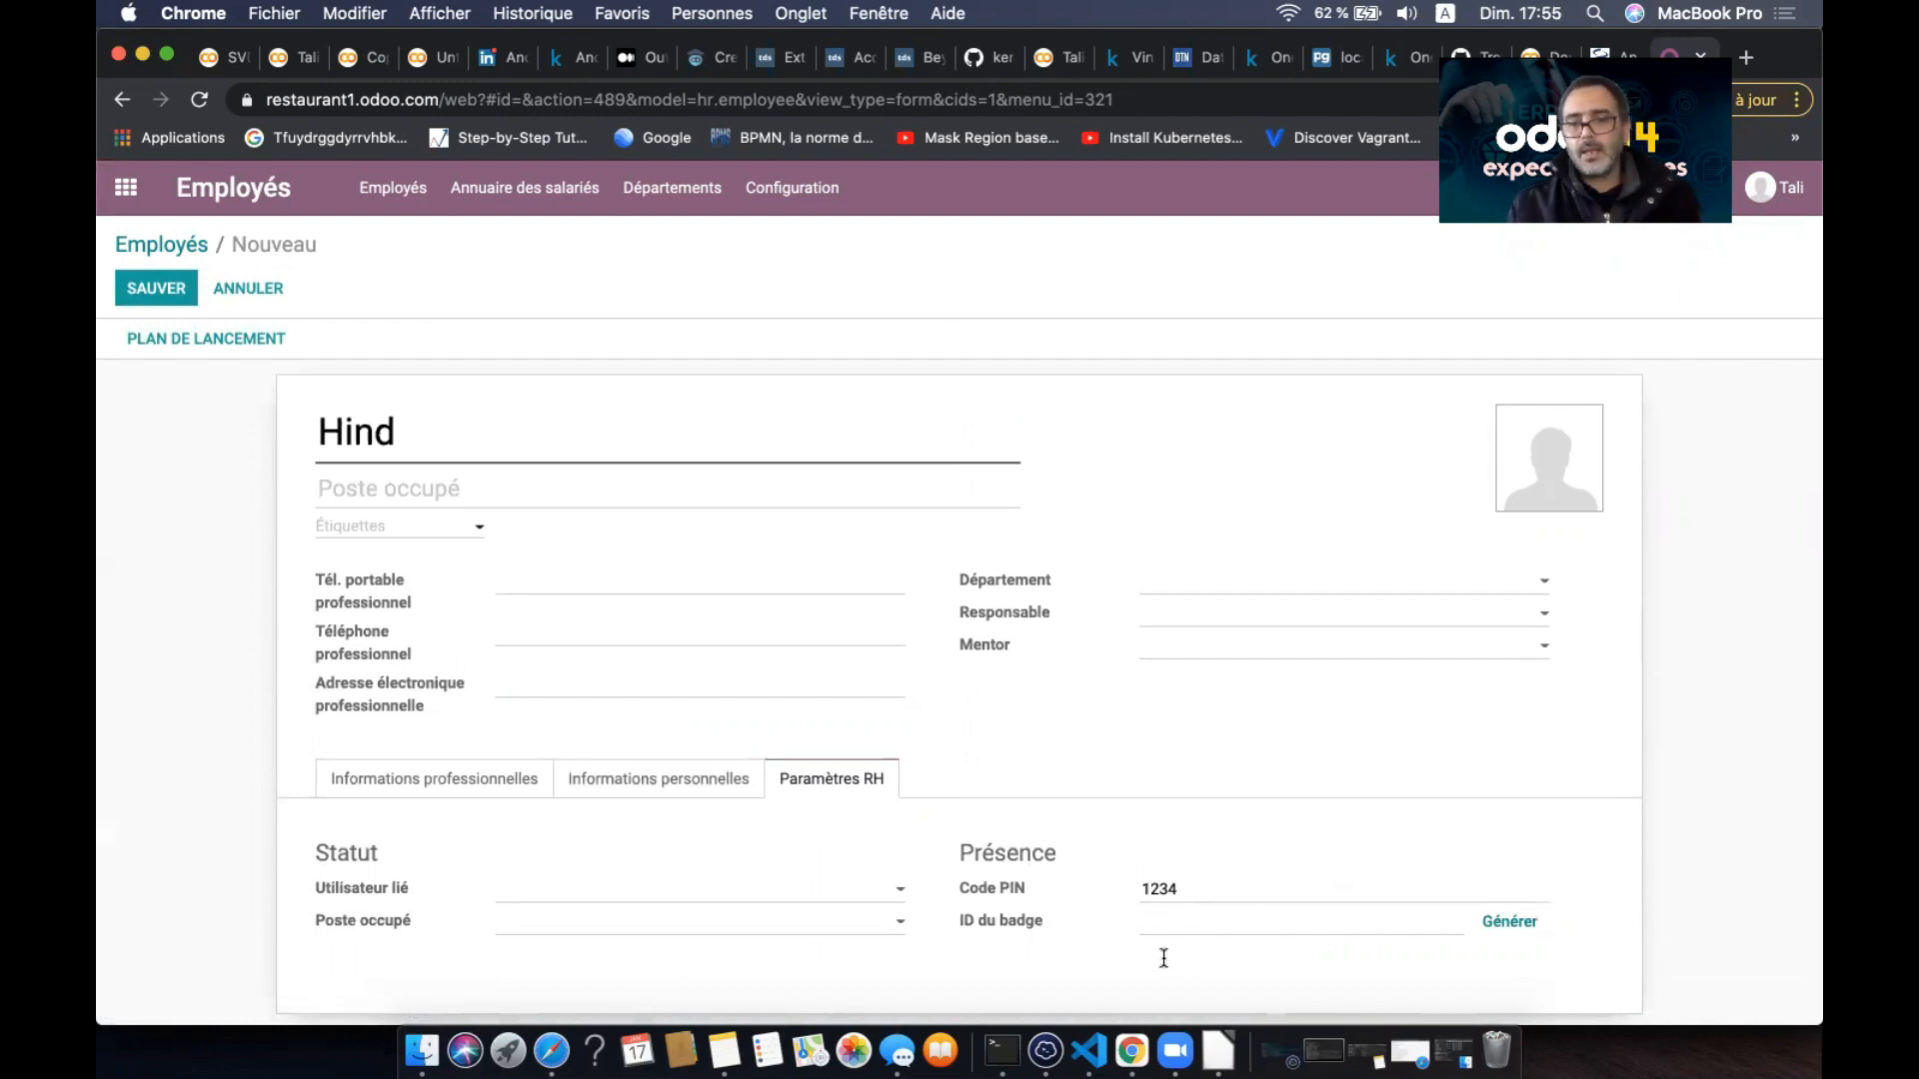
left_click(1510, 922)
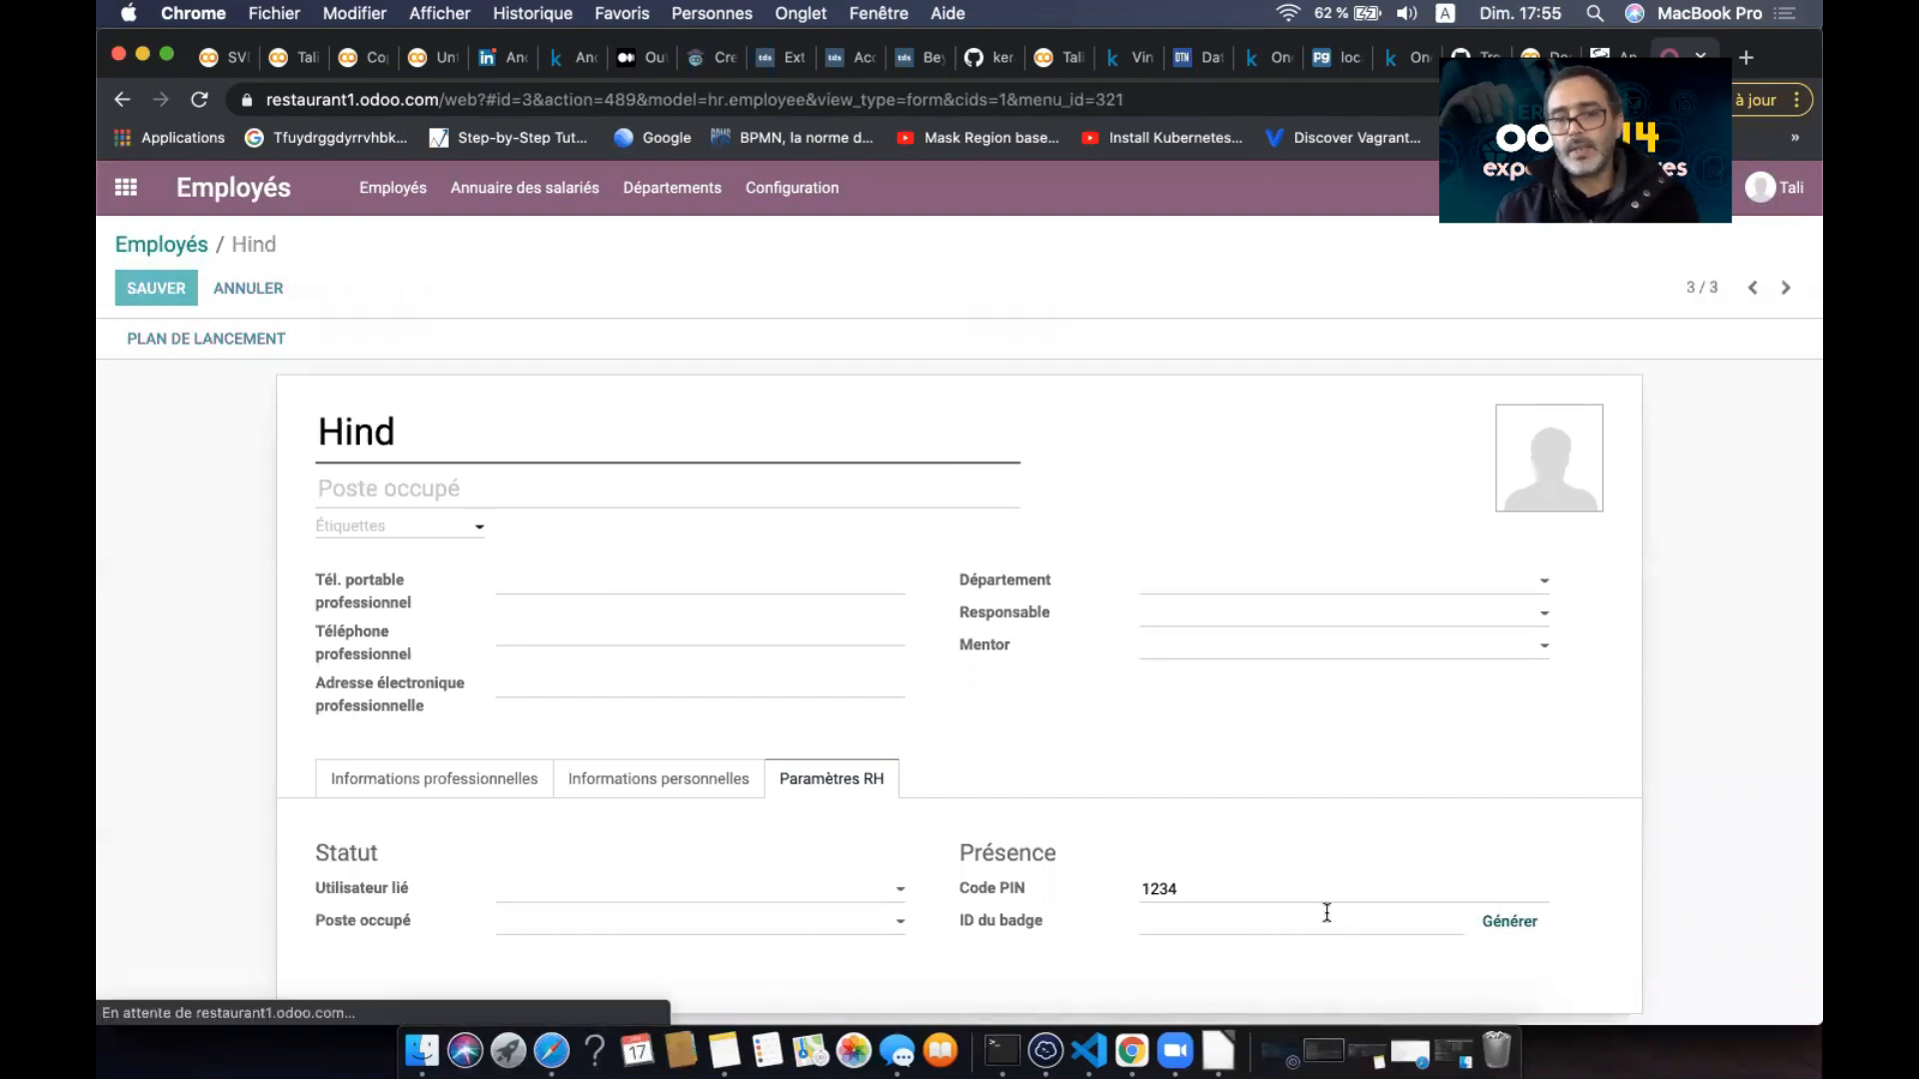
double_click(1234, 922)
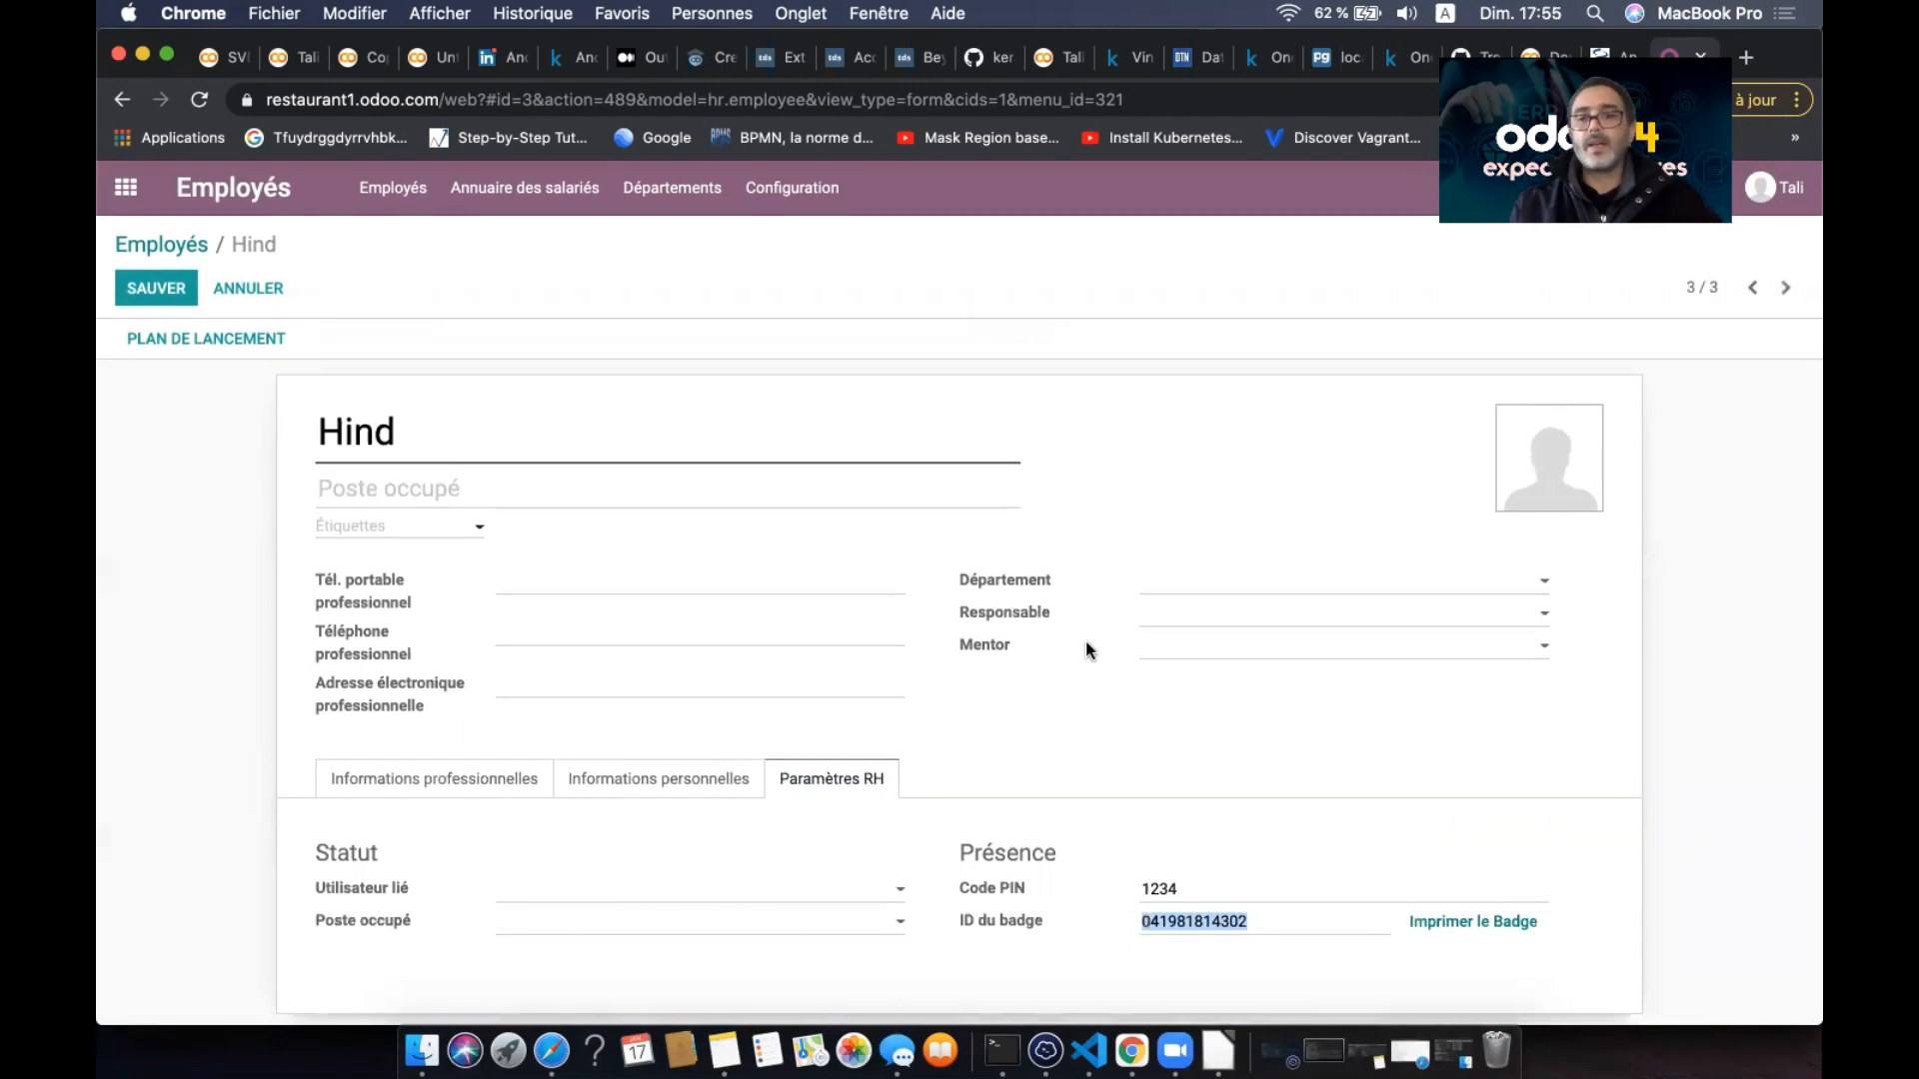
left_click(145, 287)
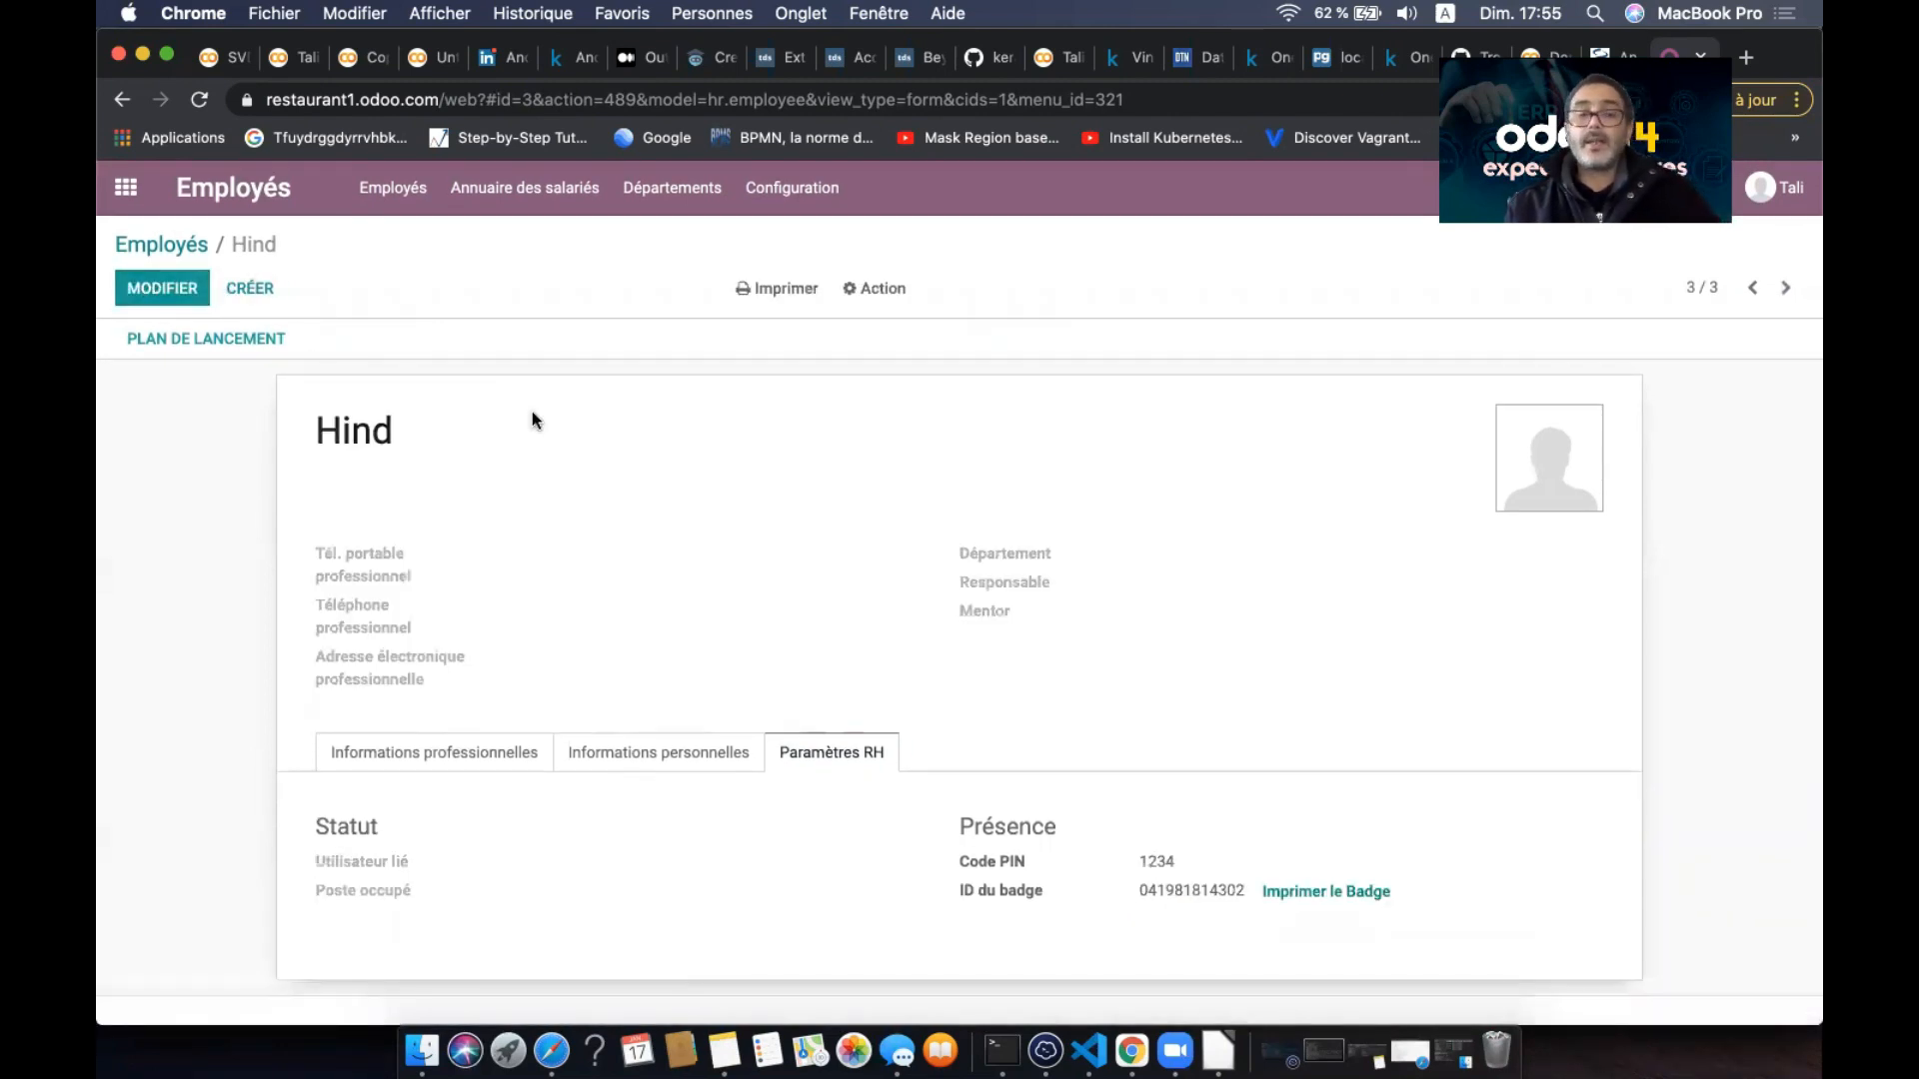
- In the Café point of sale settings, set Café as the starting product category
left_click(126, 187)
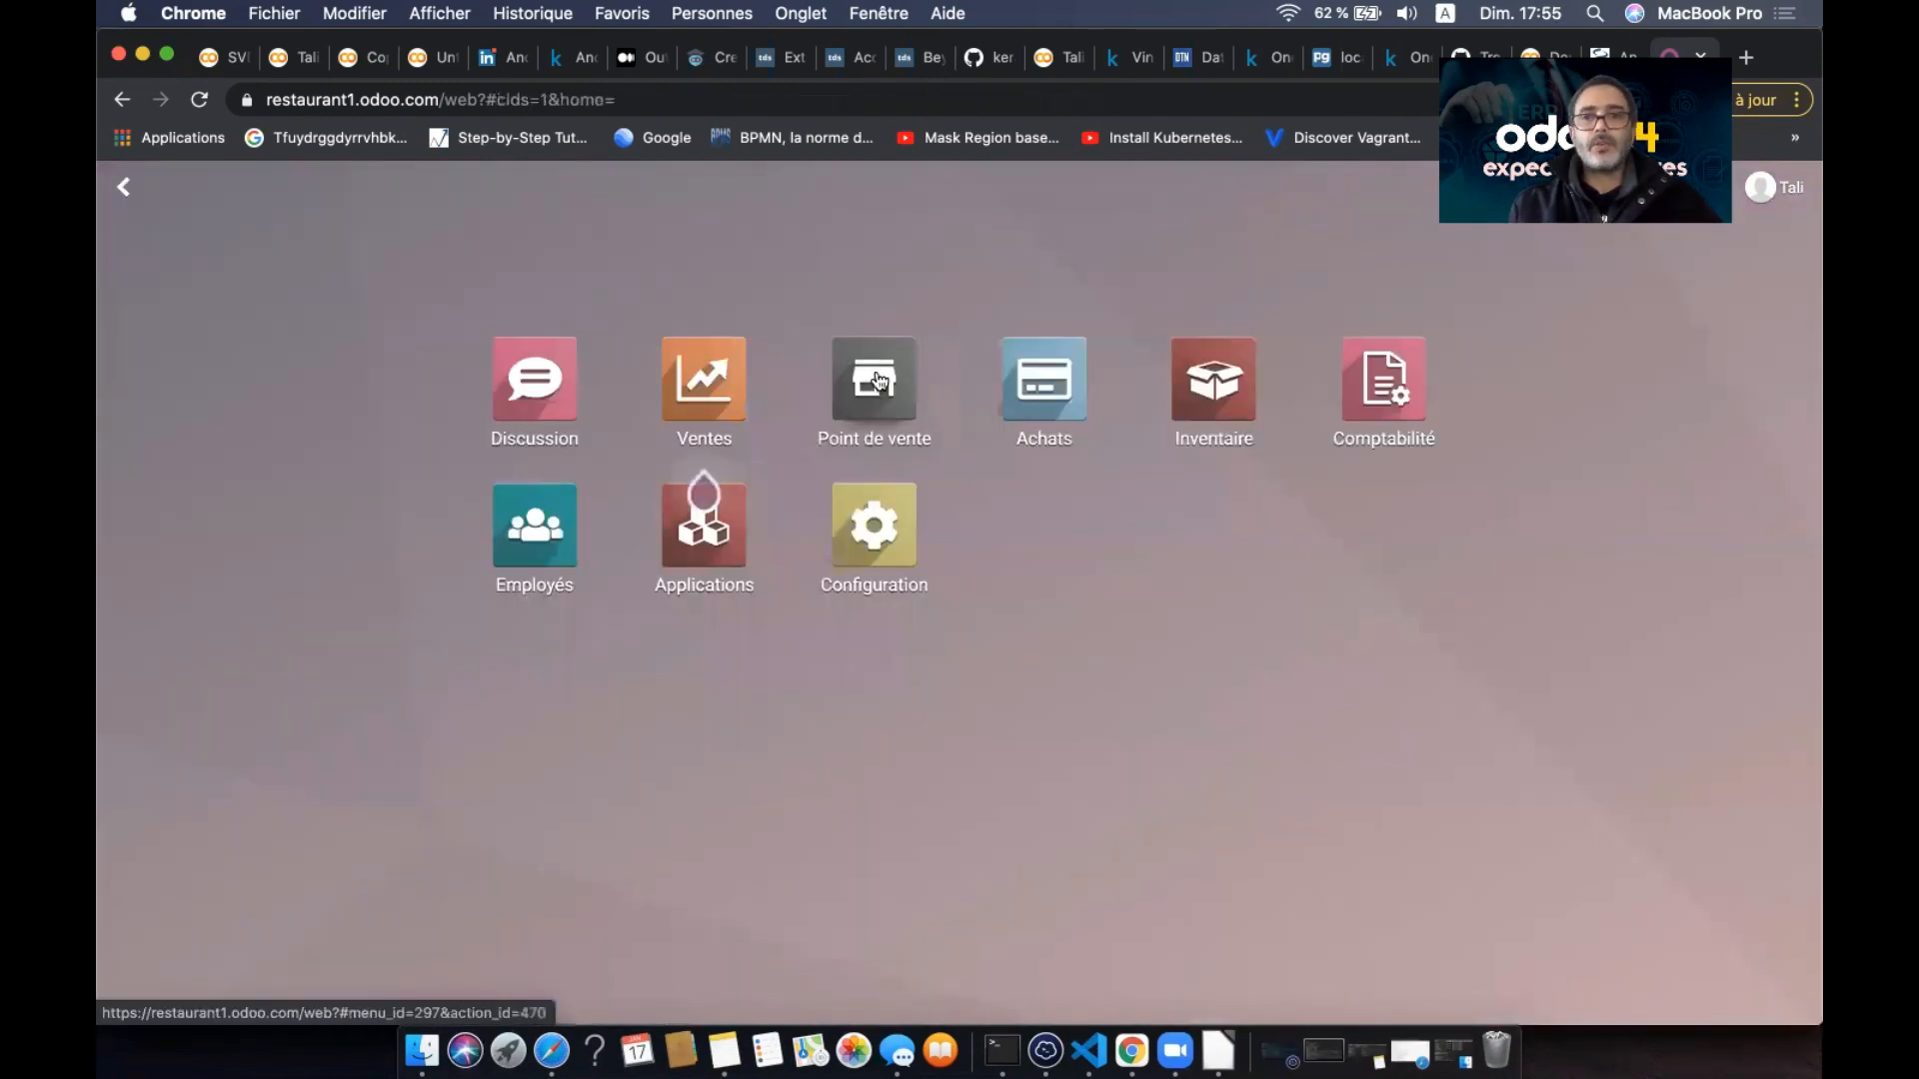
left_click(882, 370)
left_click(874, 193)
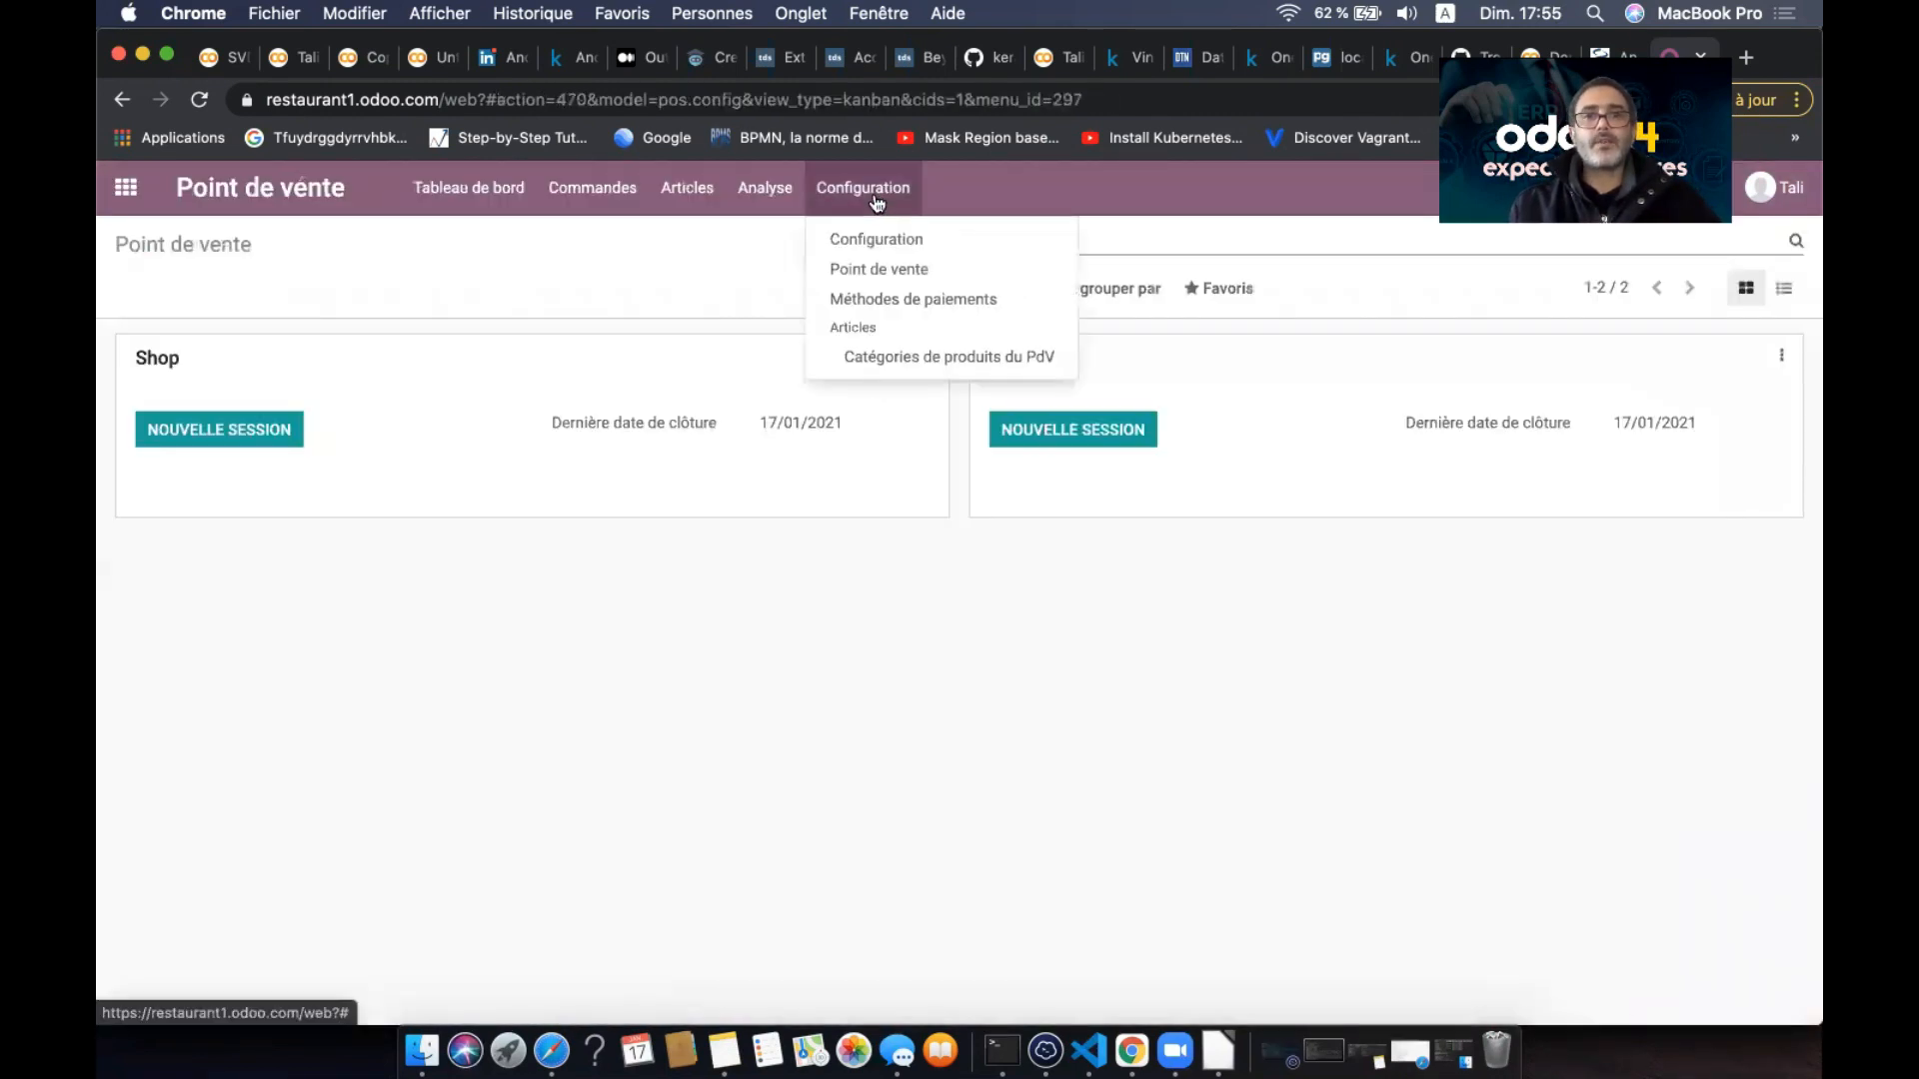
left_click(880, 268)
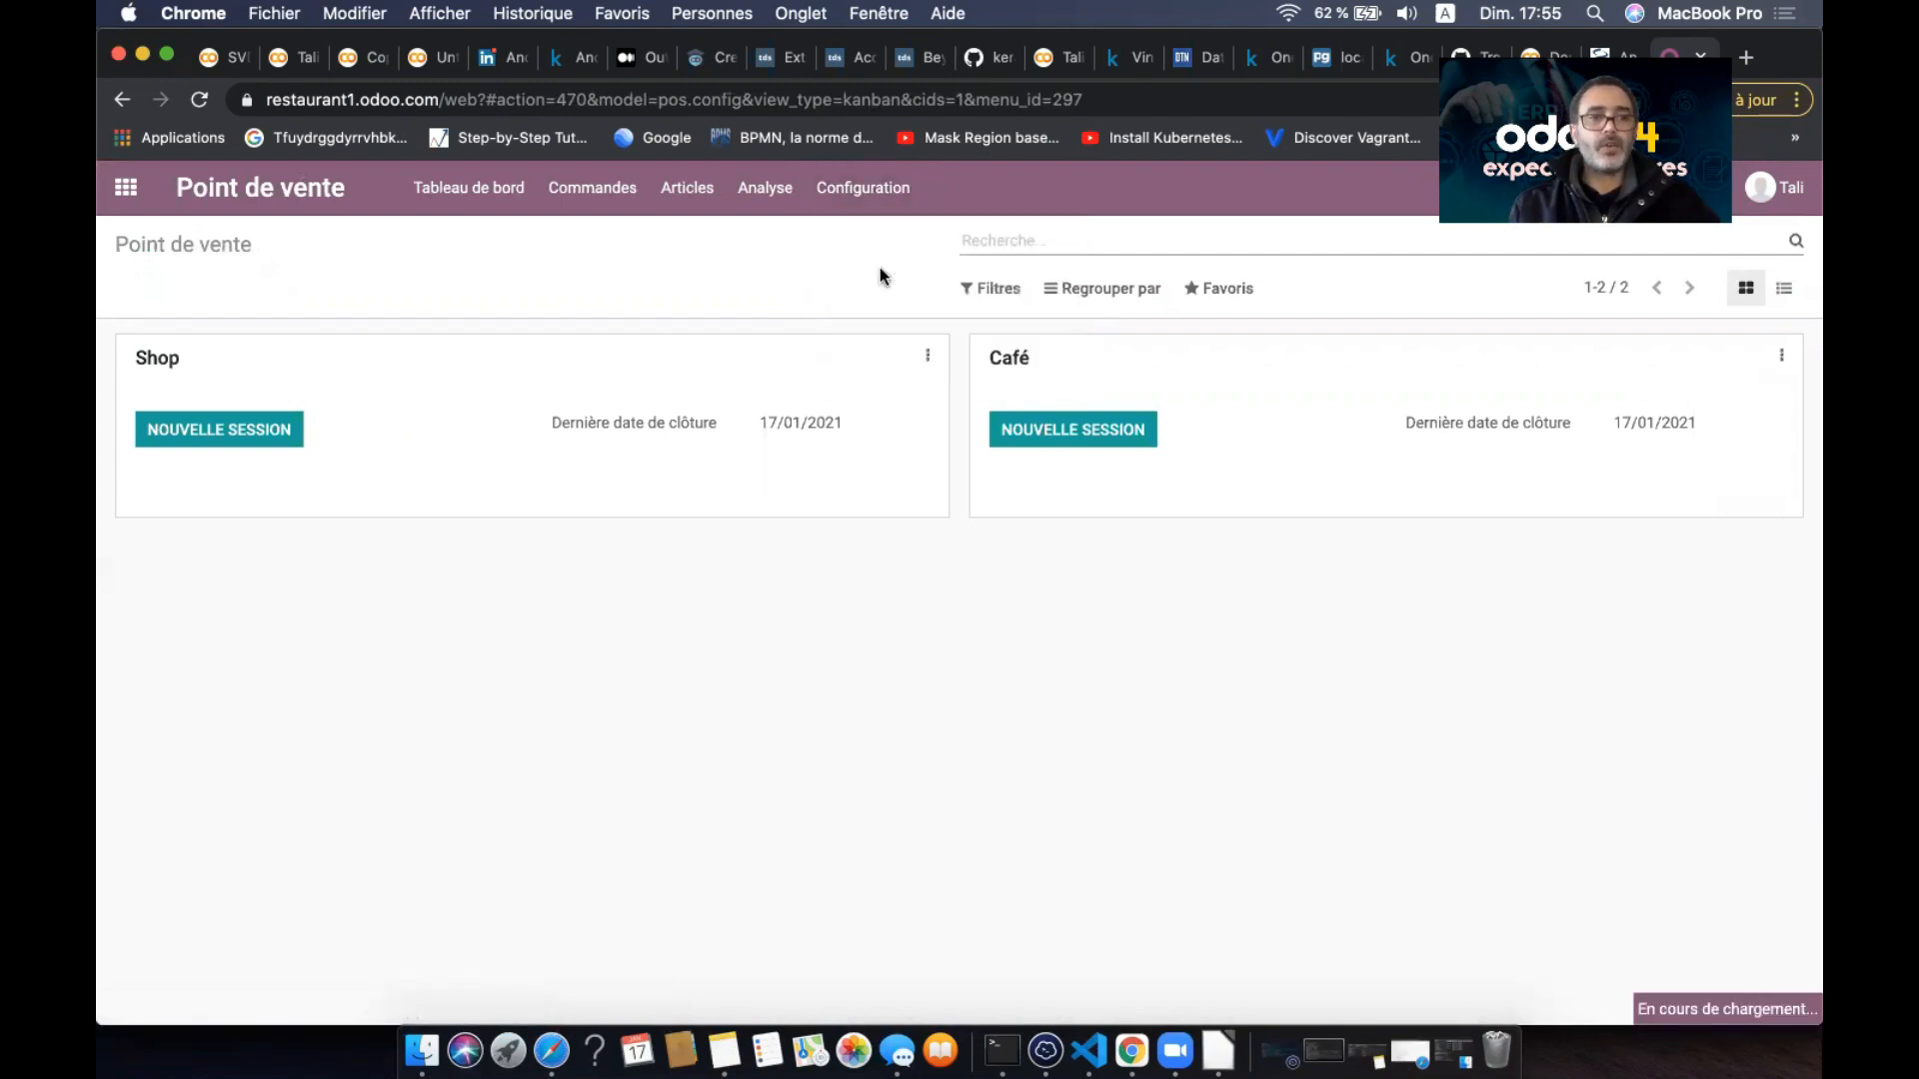
left_click(360, 436)
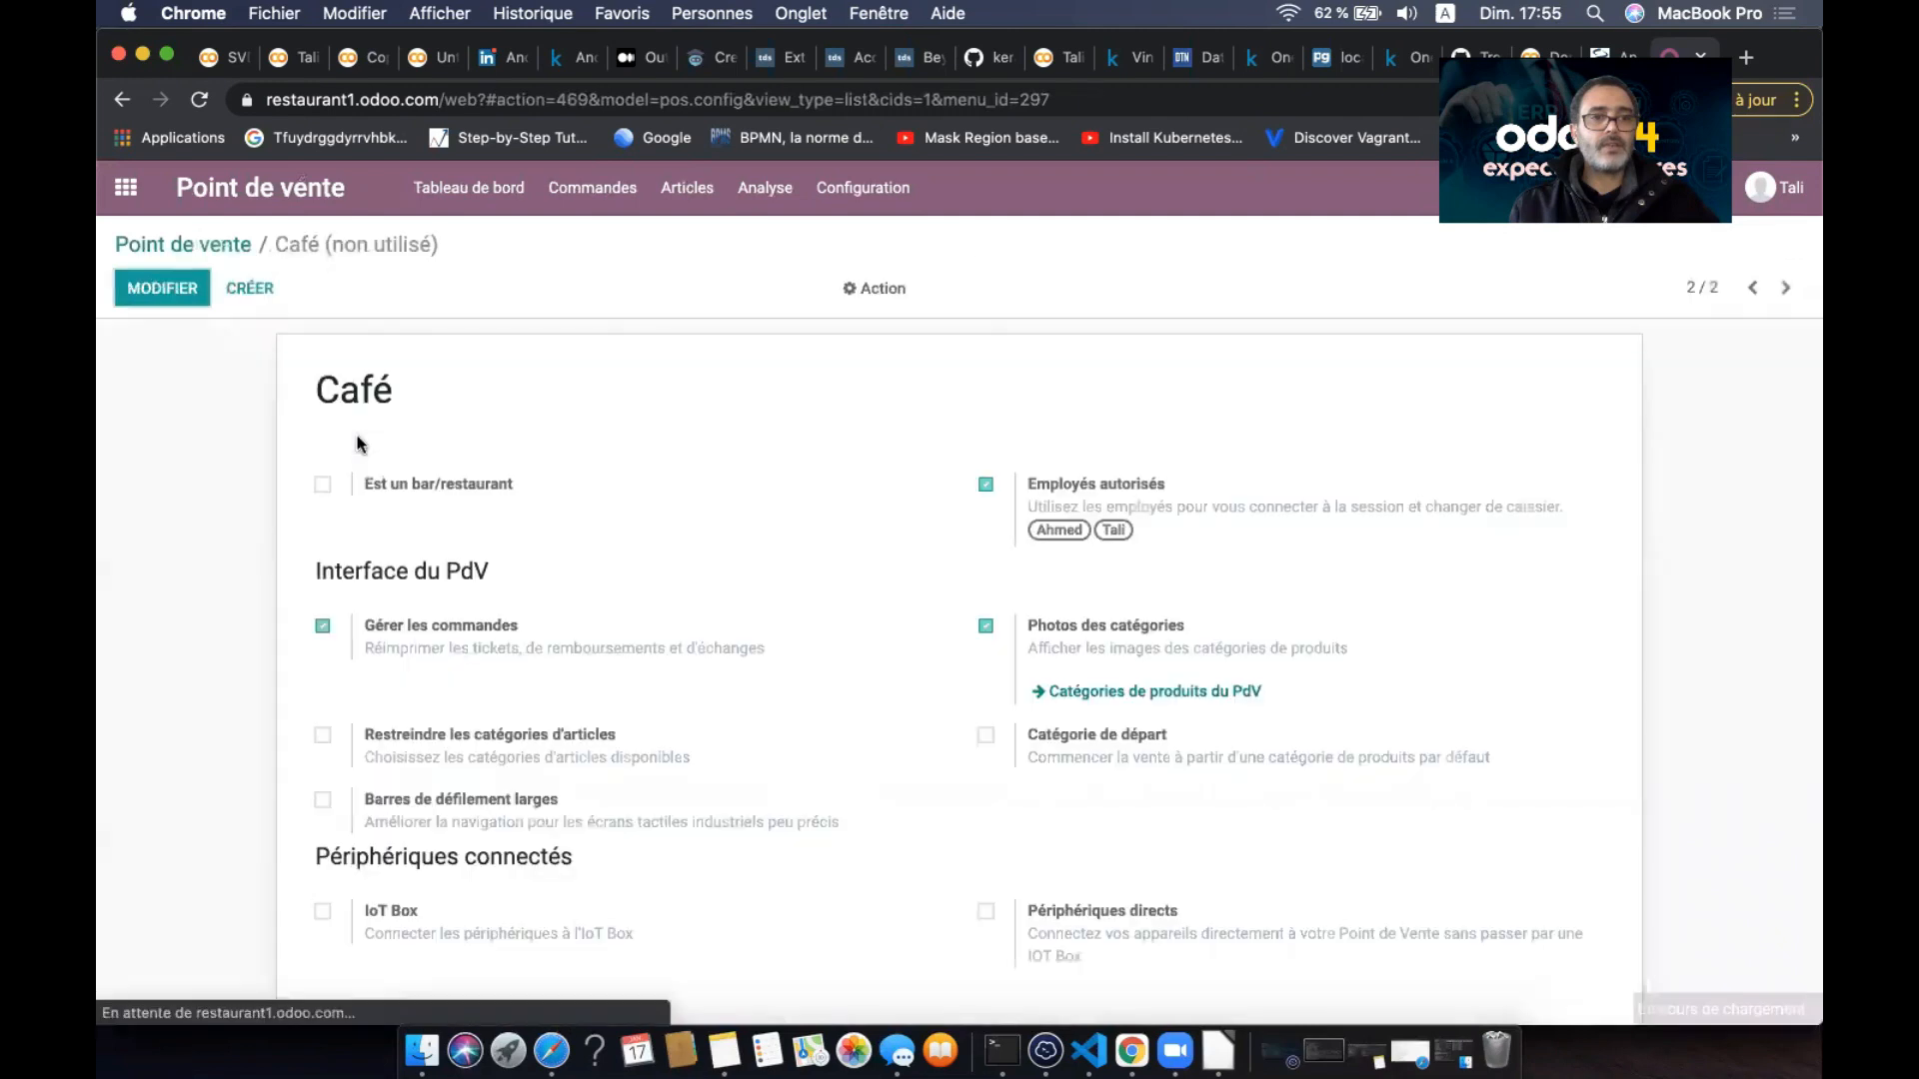
left_click(177, 298)
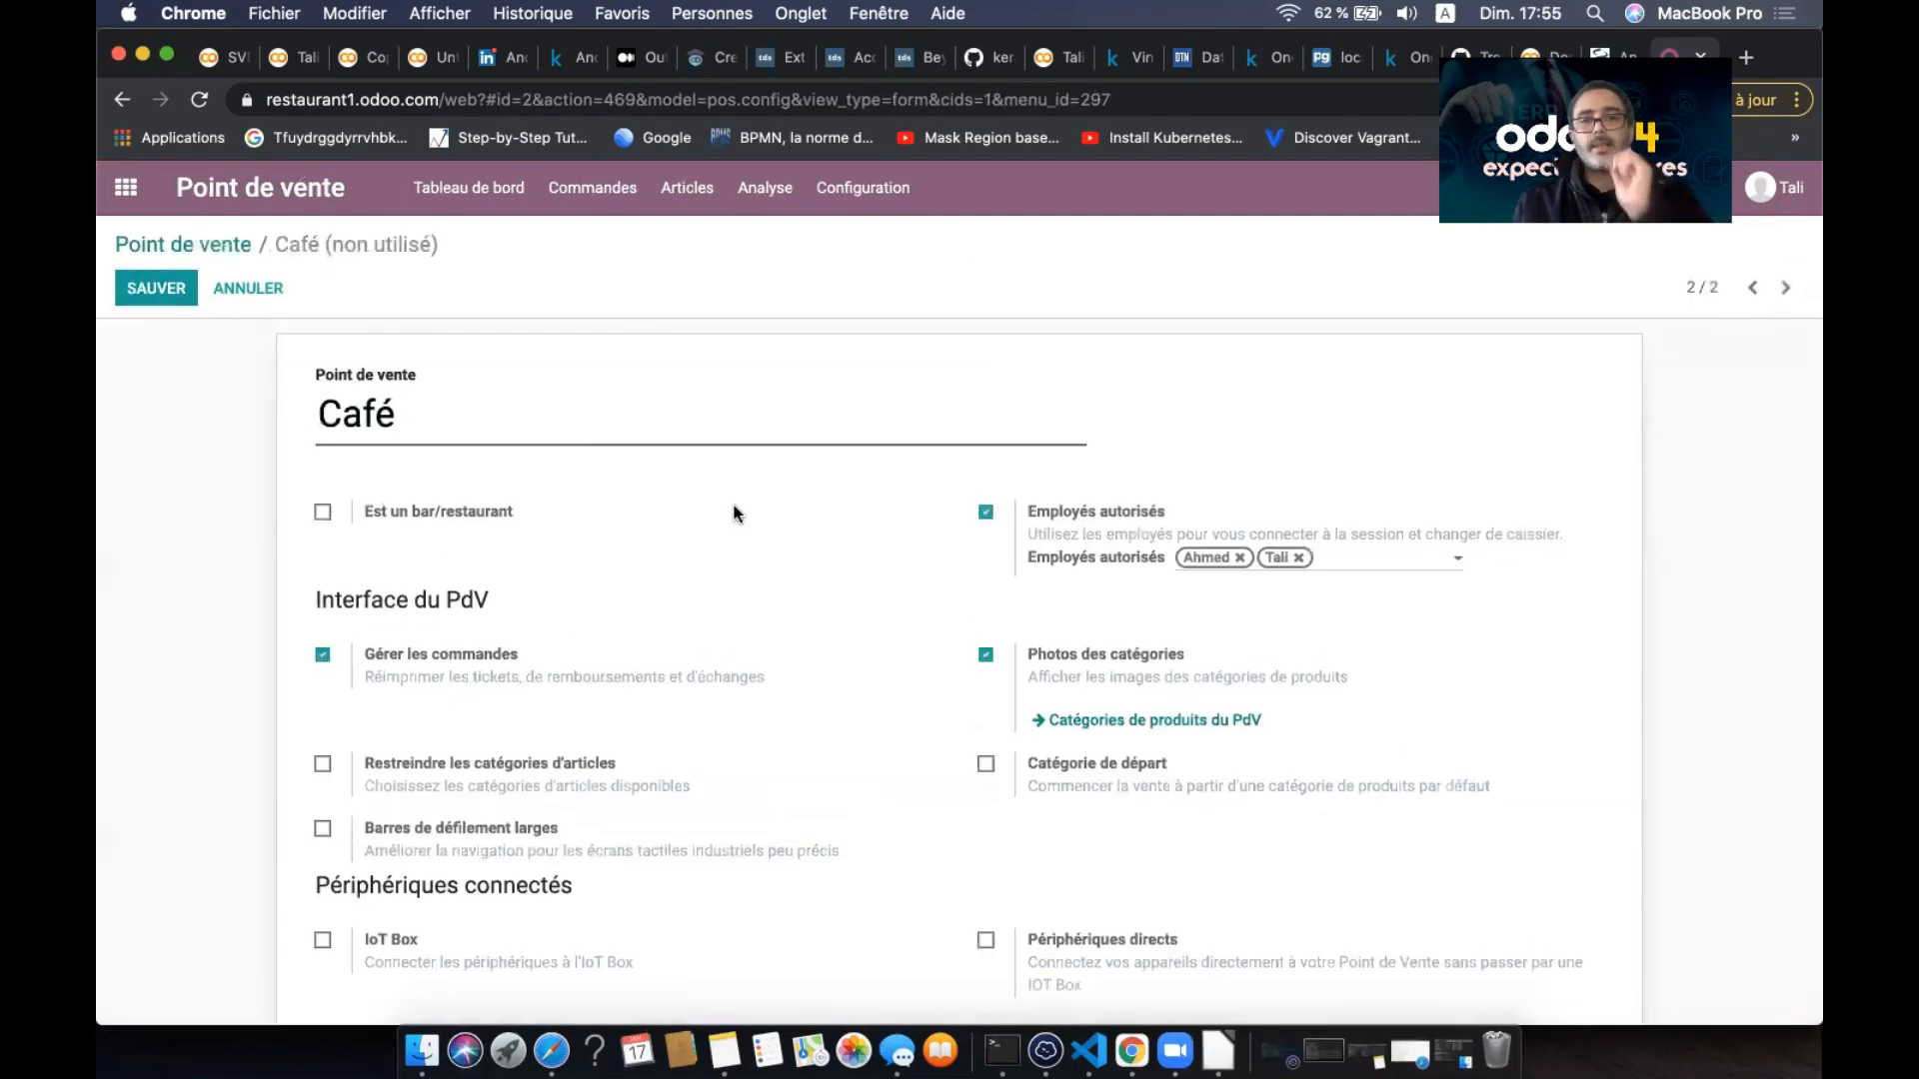
scroll(735, 514, "down", 2)
left_click(986, 656)
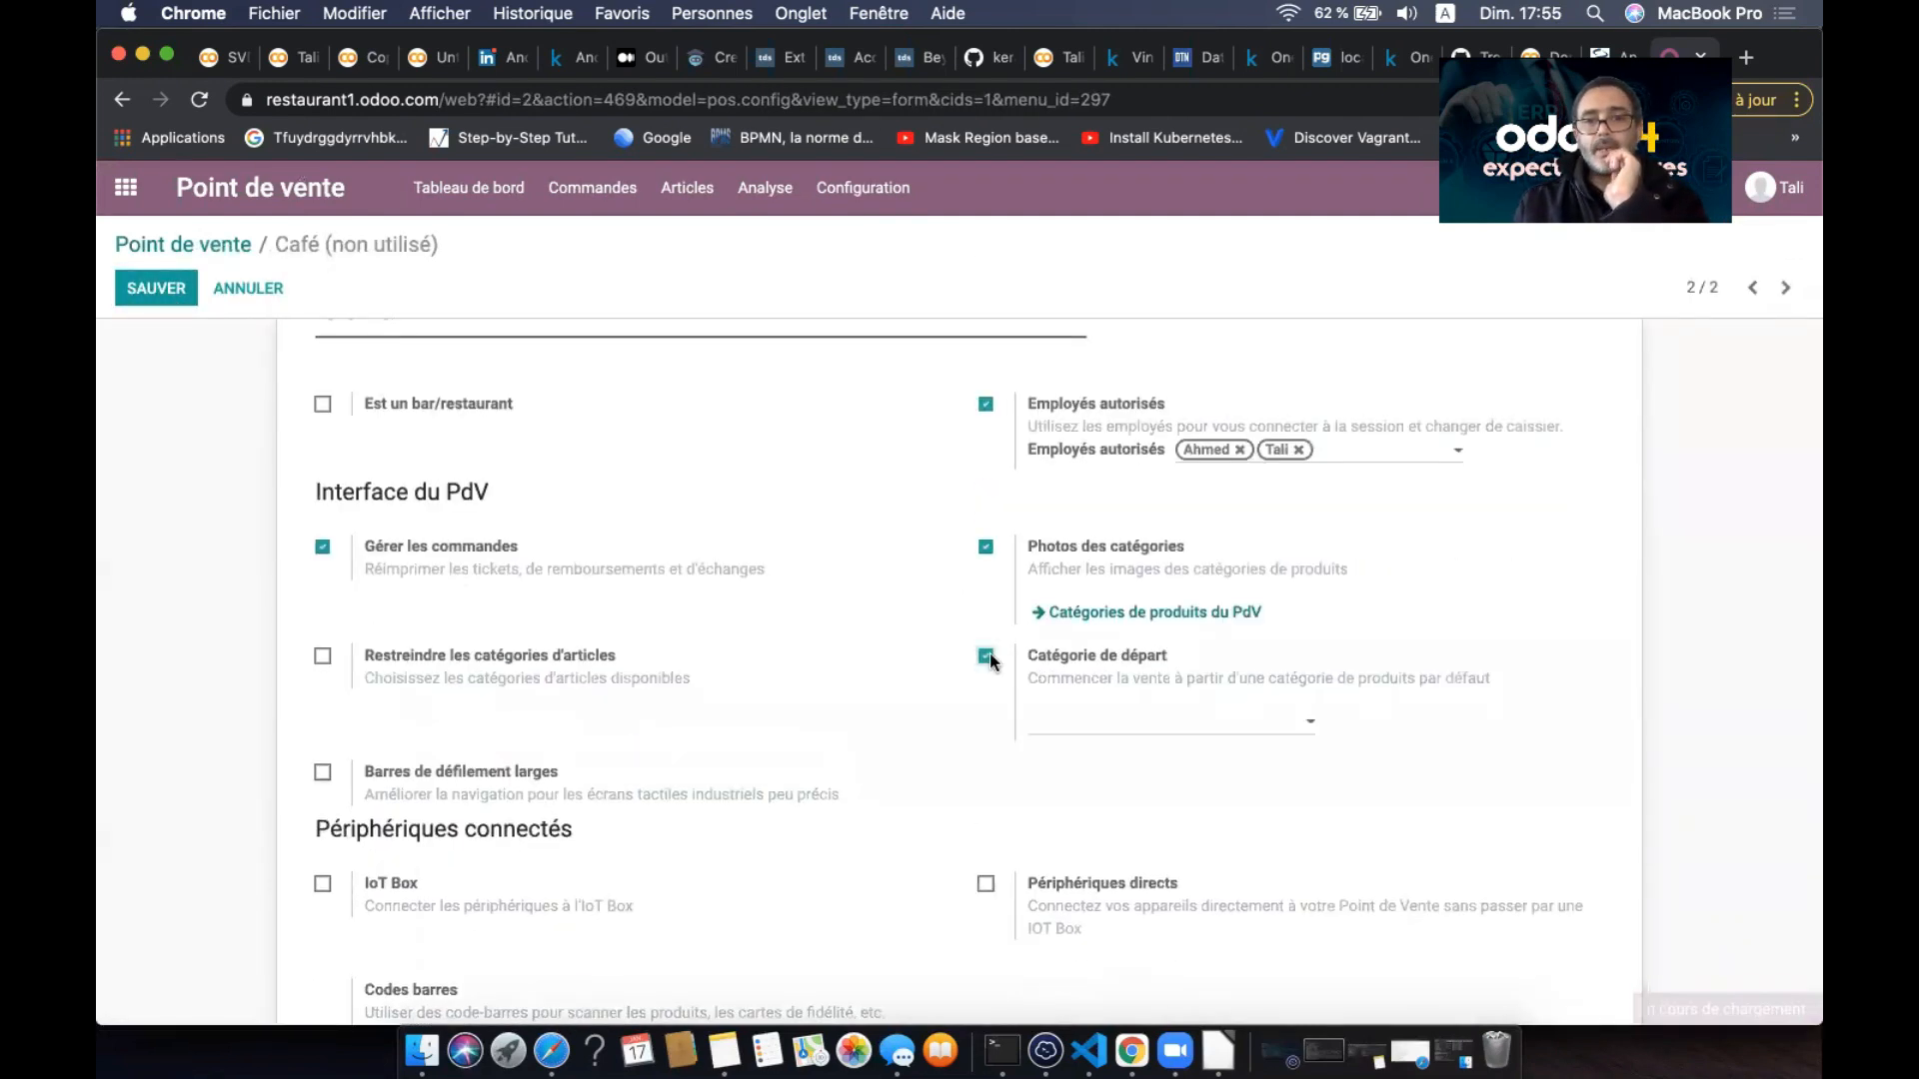
left_click(1204, 722)
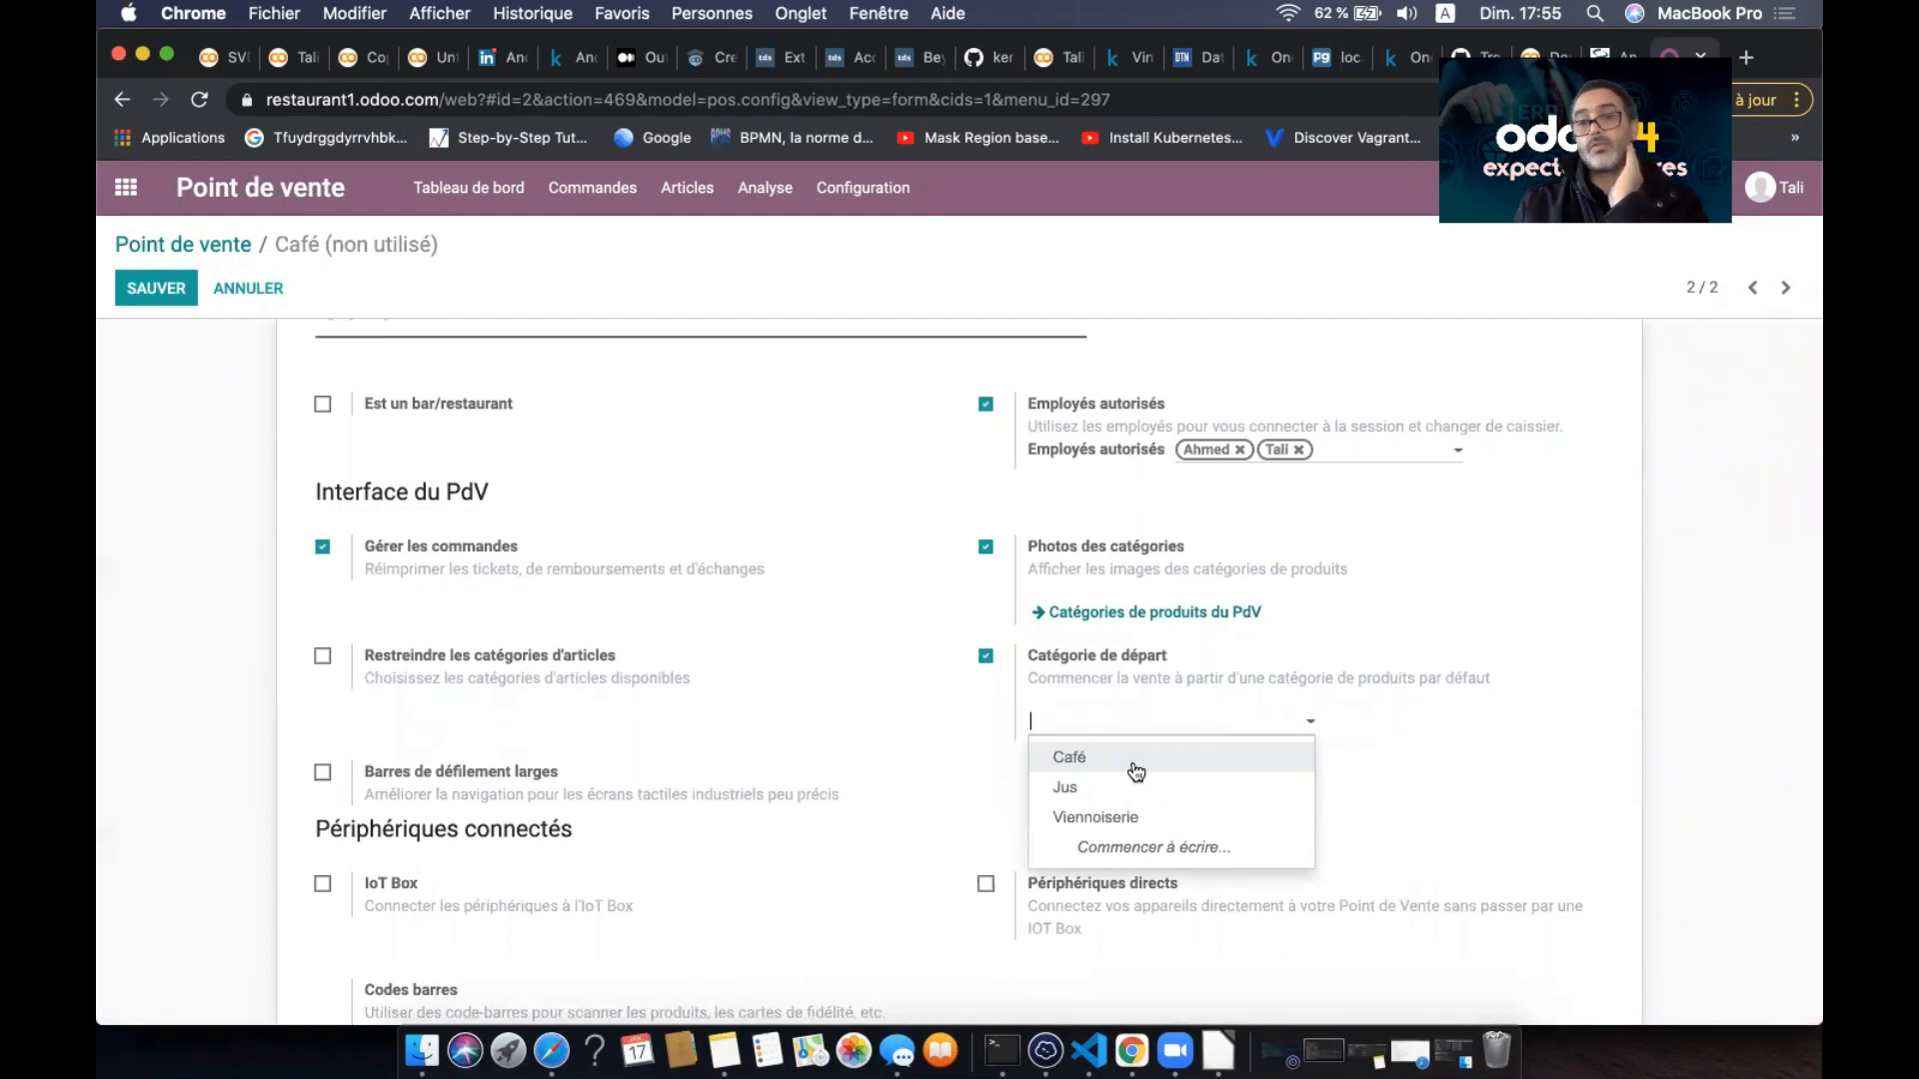
left_click(1150, 757)
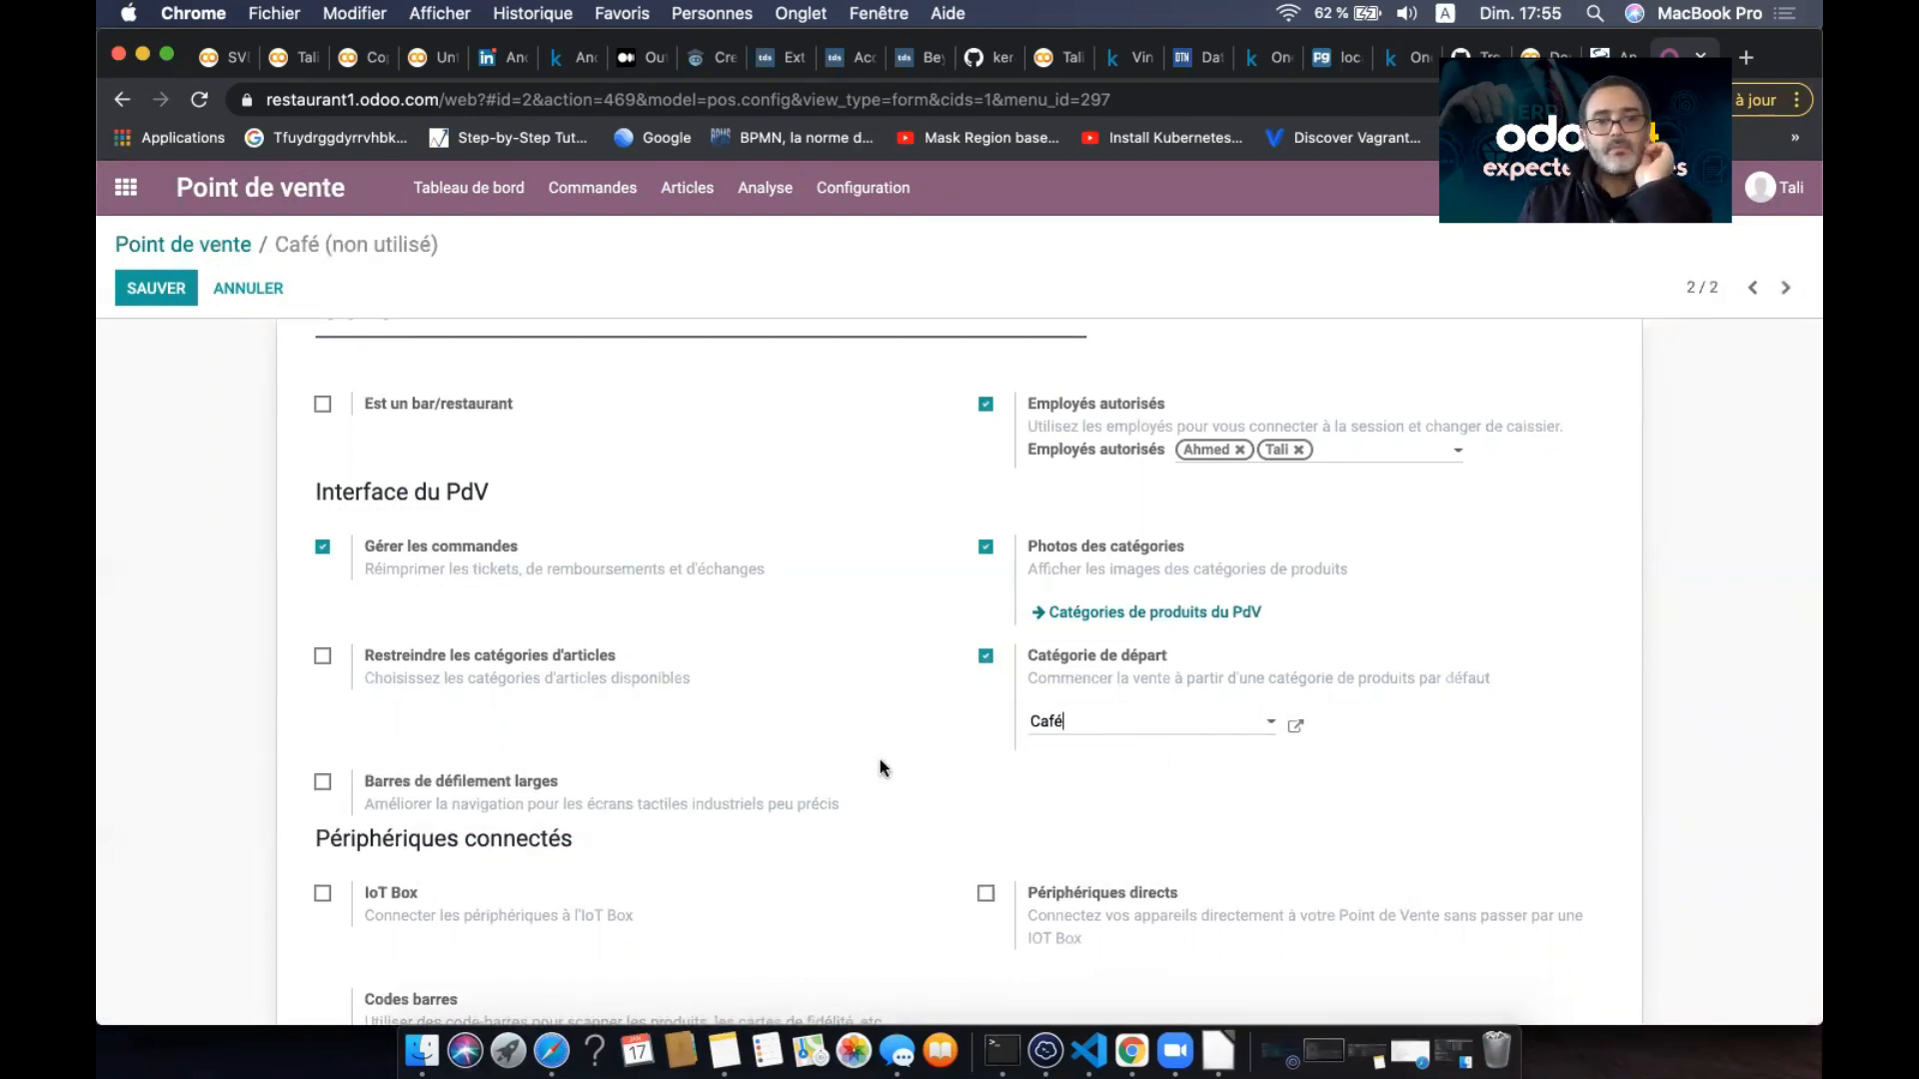
- Enable advanced cash control at opening and closing, and save the Café settings
scroll(880, 765, "down", 4)
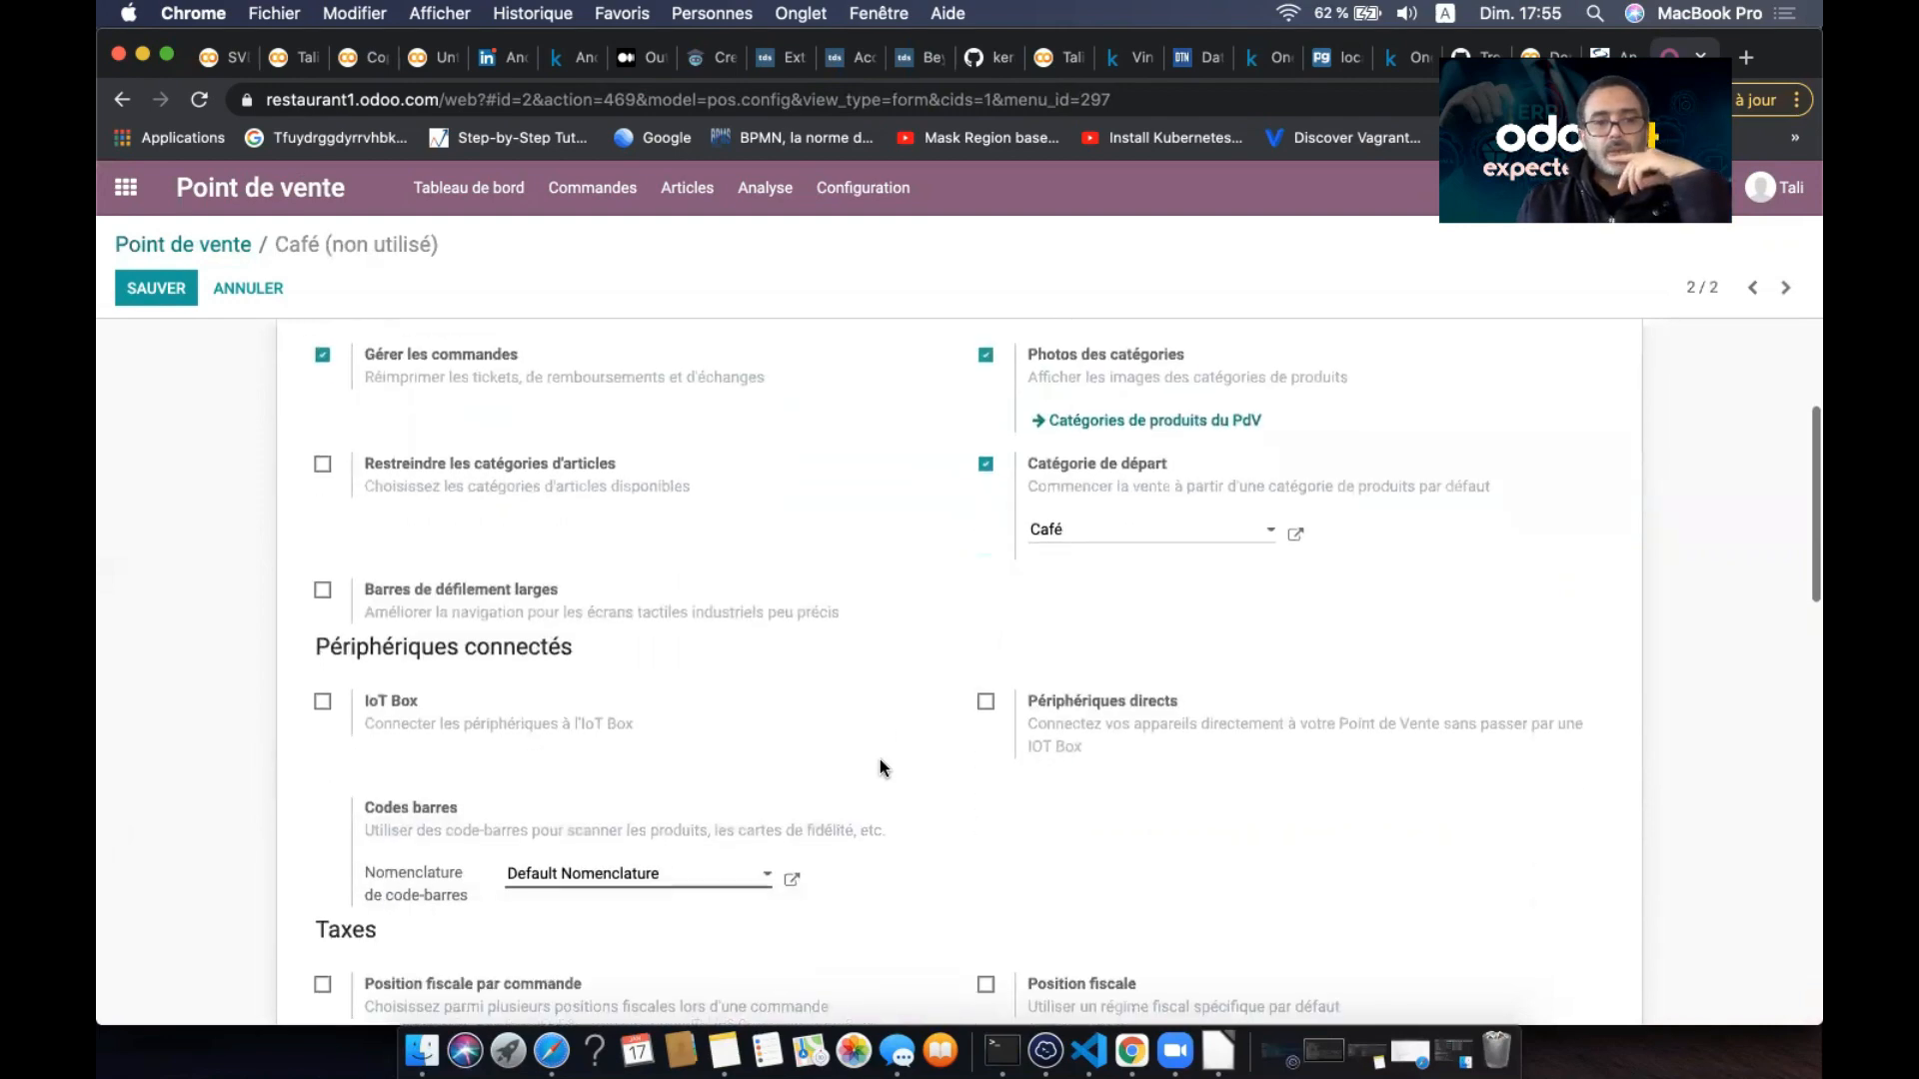
scroll(879, 768, "down", 2)
scroll(879, 767, "down", 2)
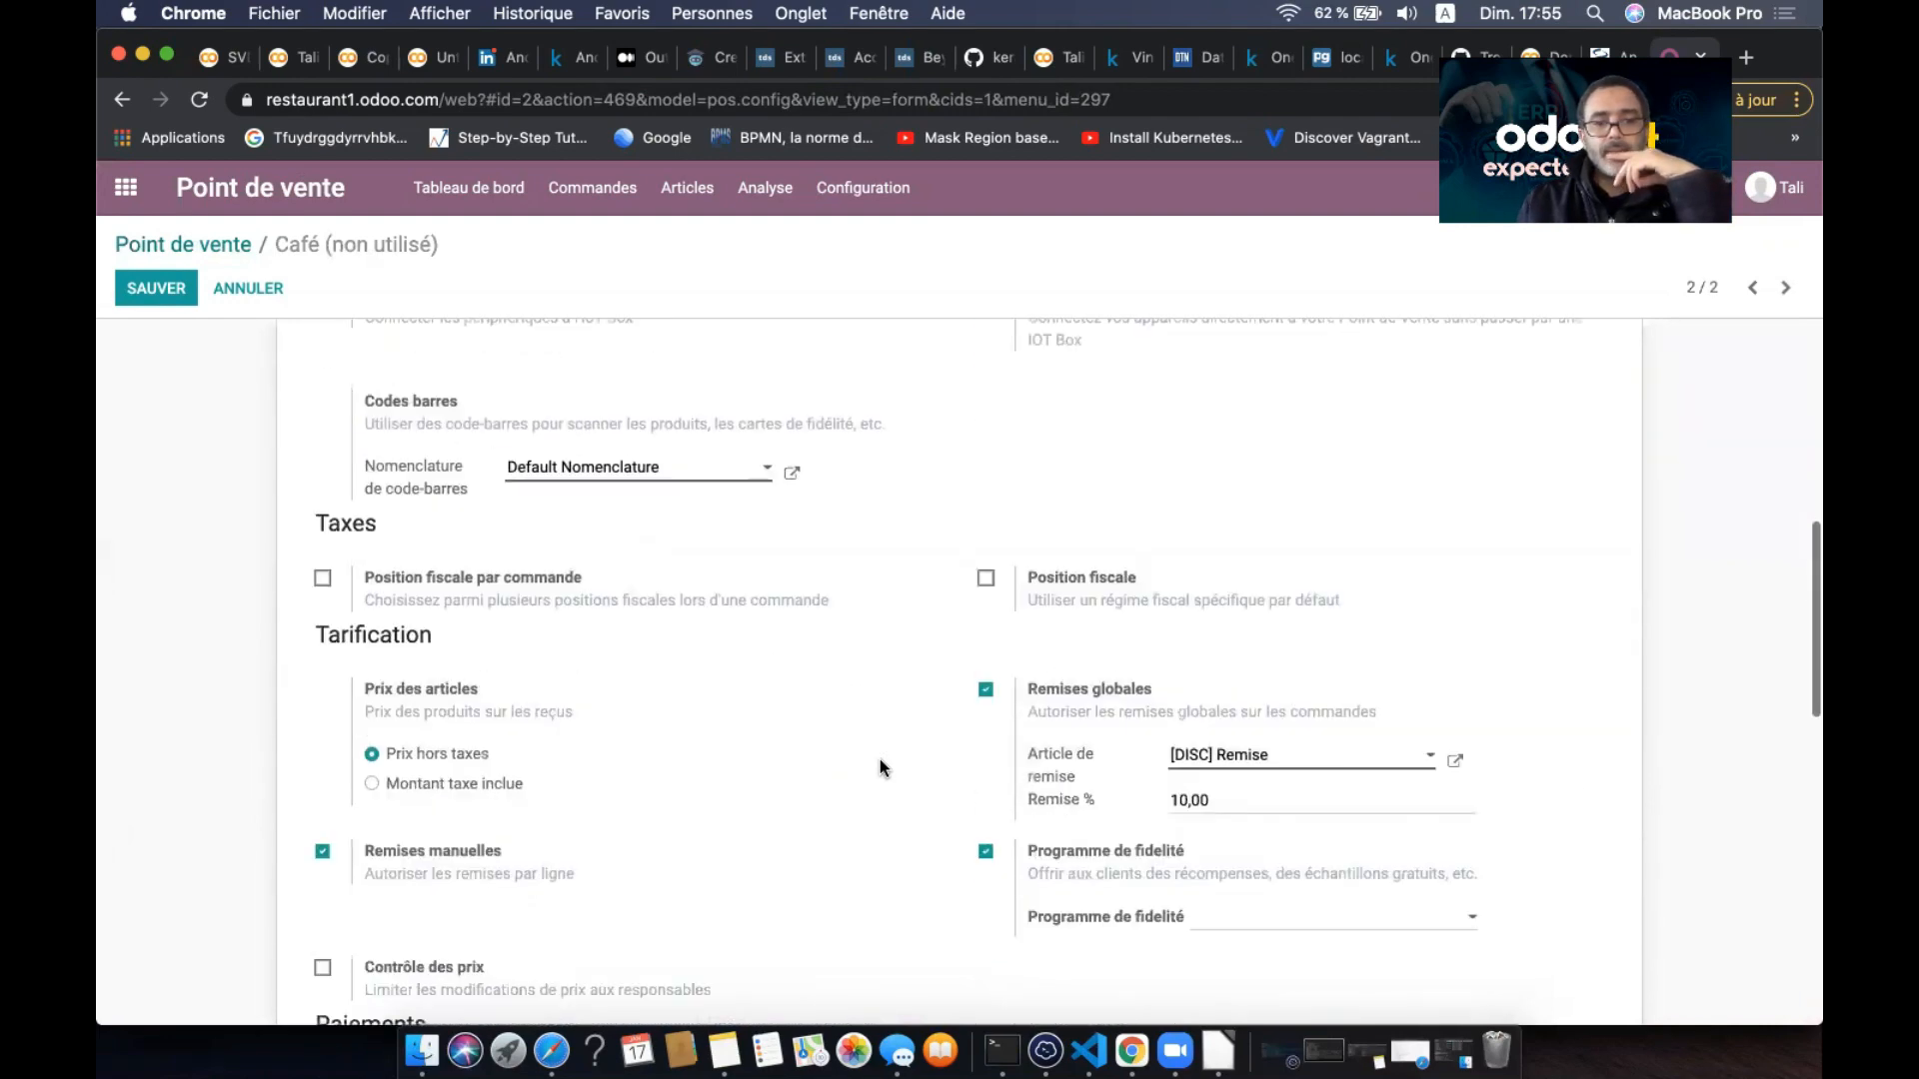
scroll(880, 762, "down", 2)
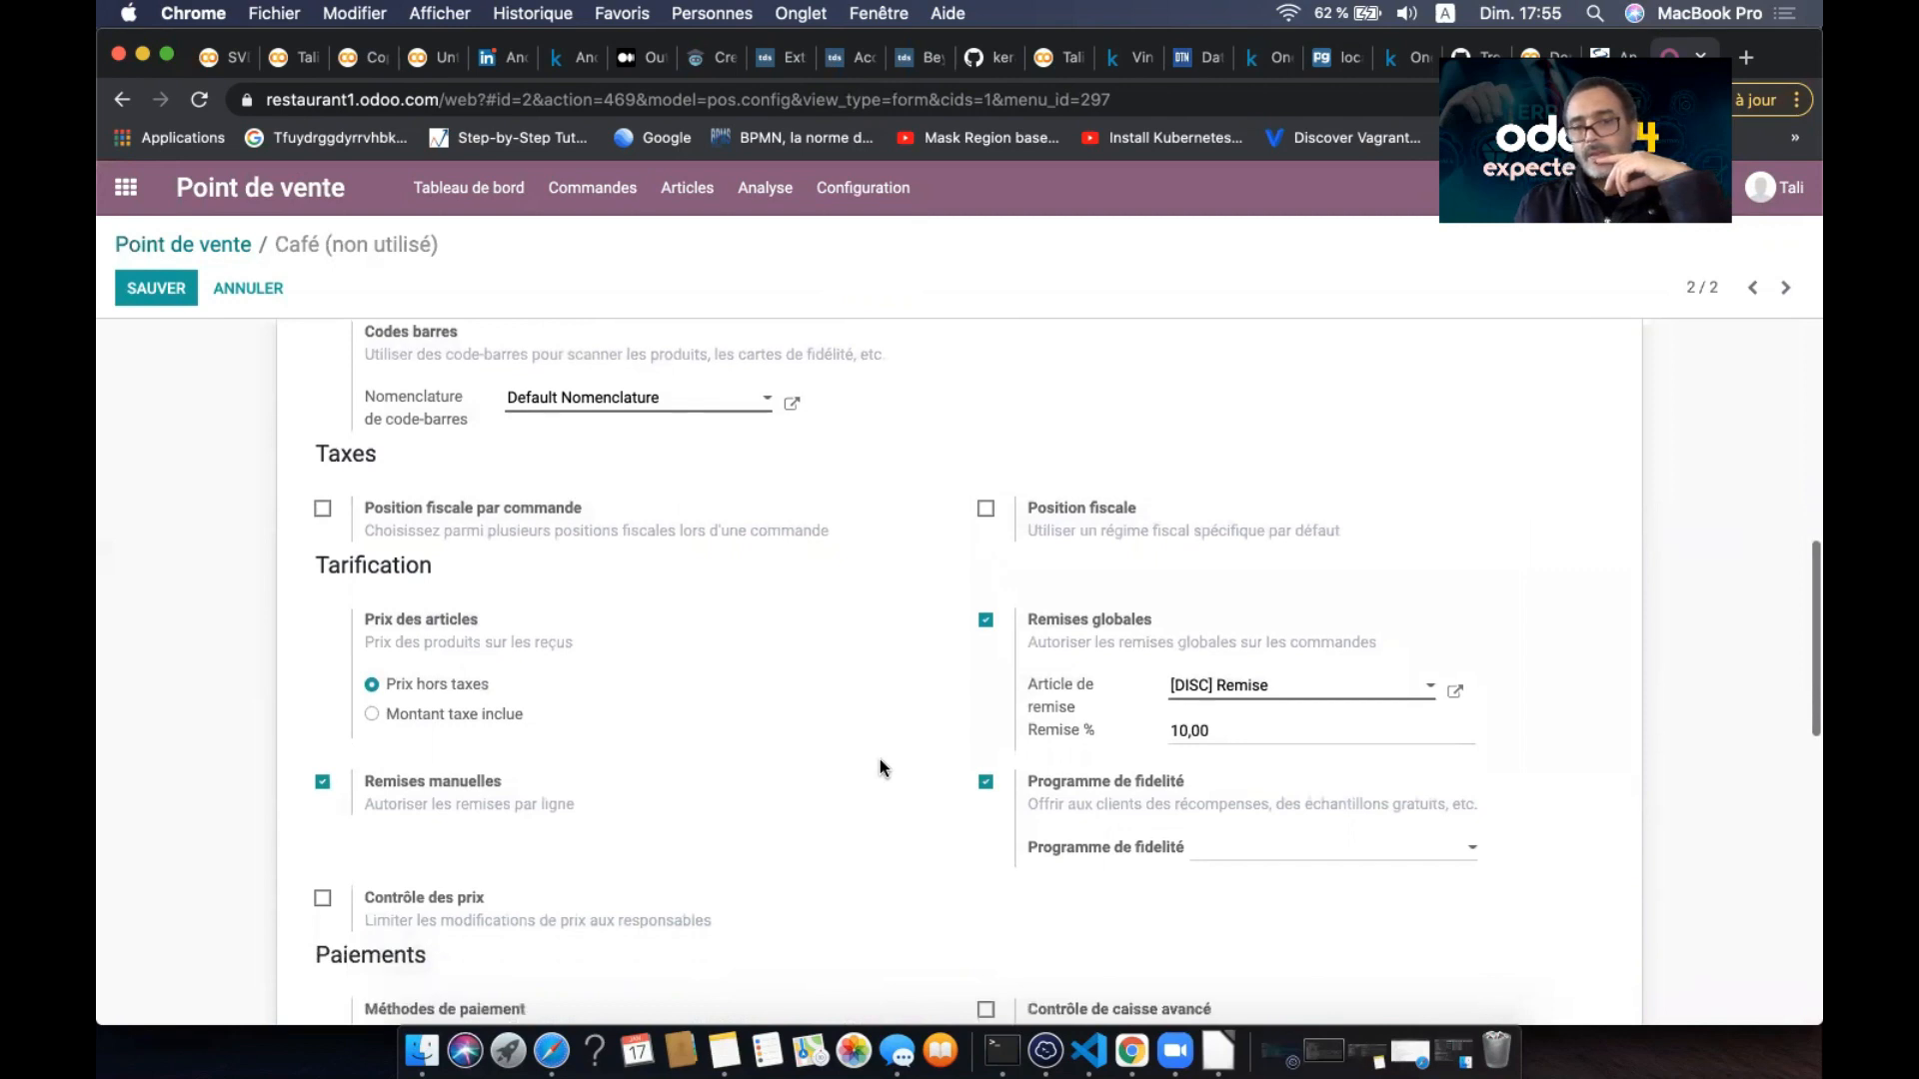
scroll(880, 762, "down", 5)
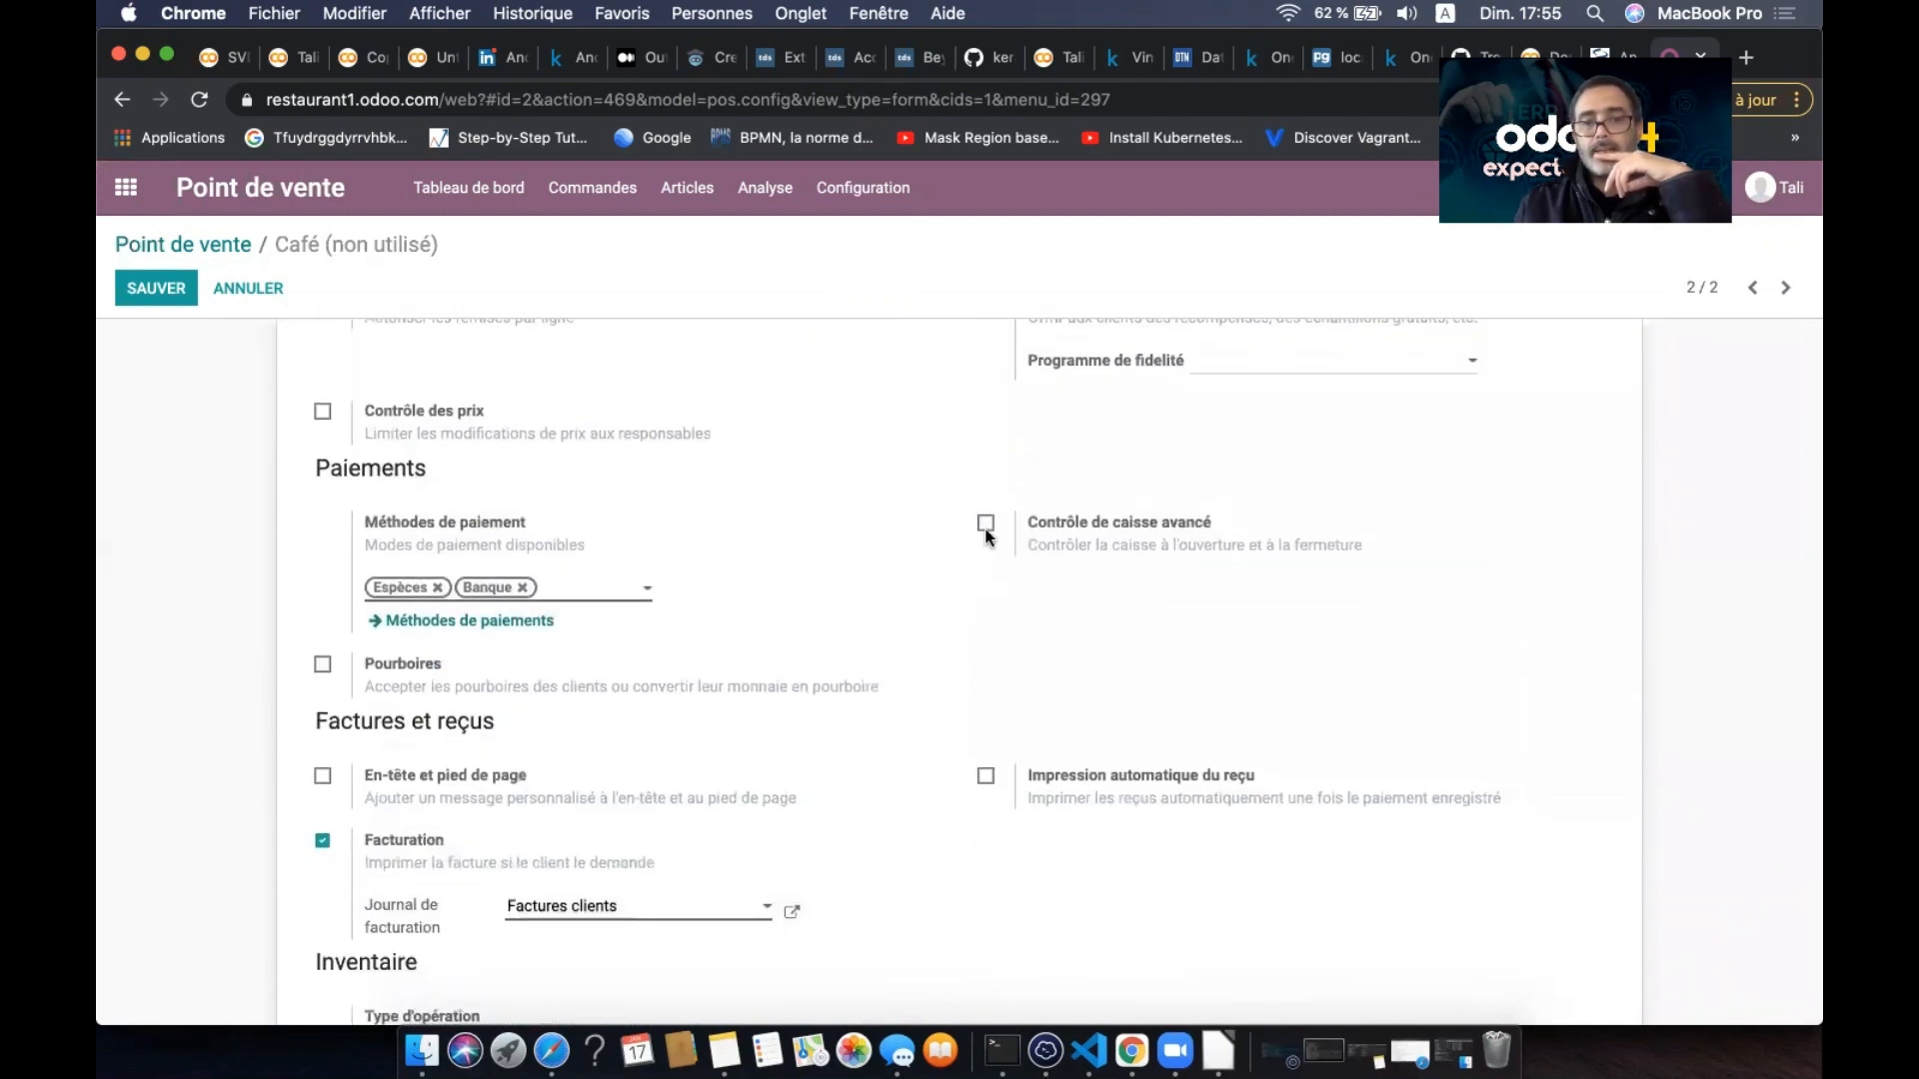
left_click(986, 526)
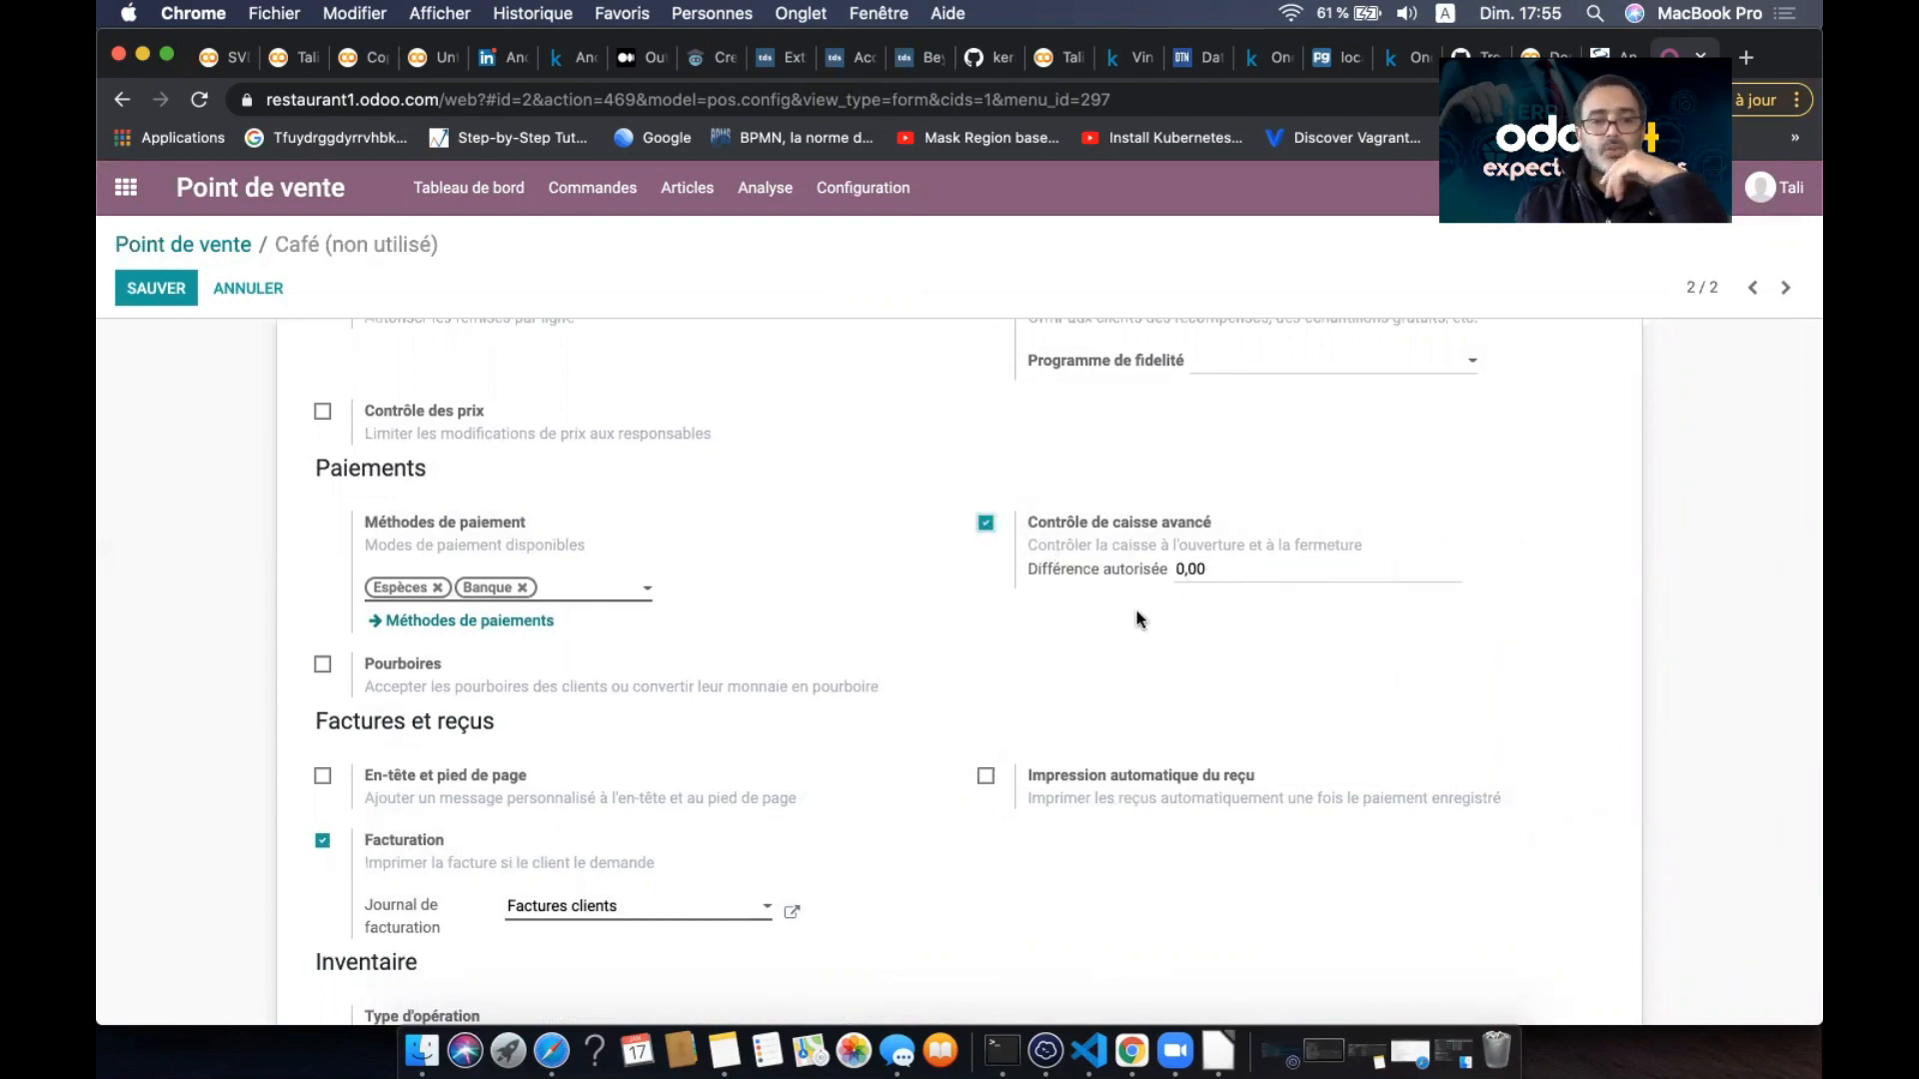
scroll(1137, 619, "down", 5)
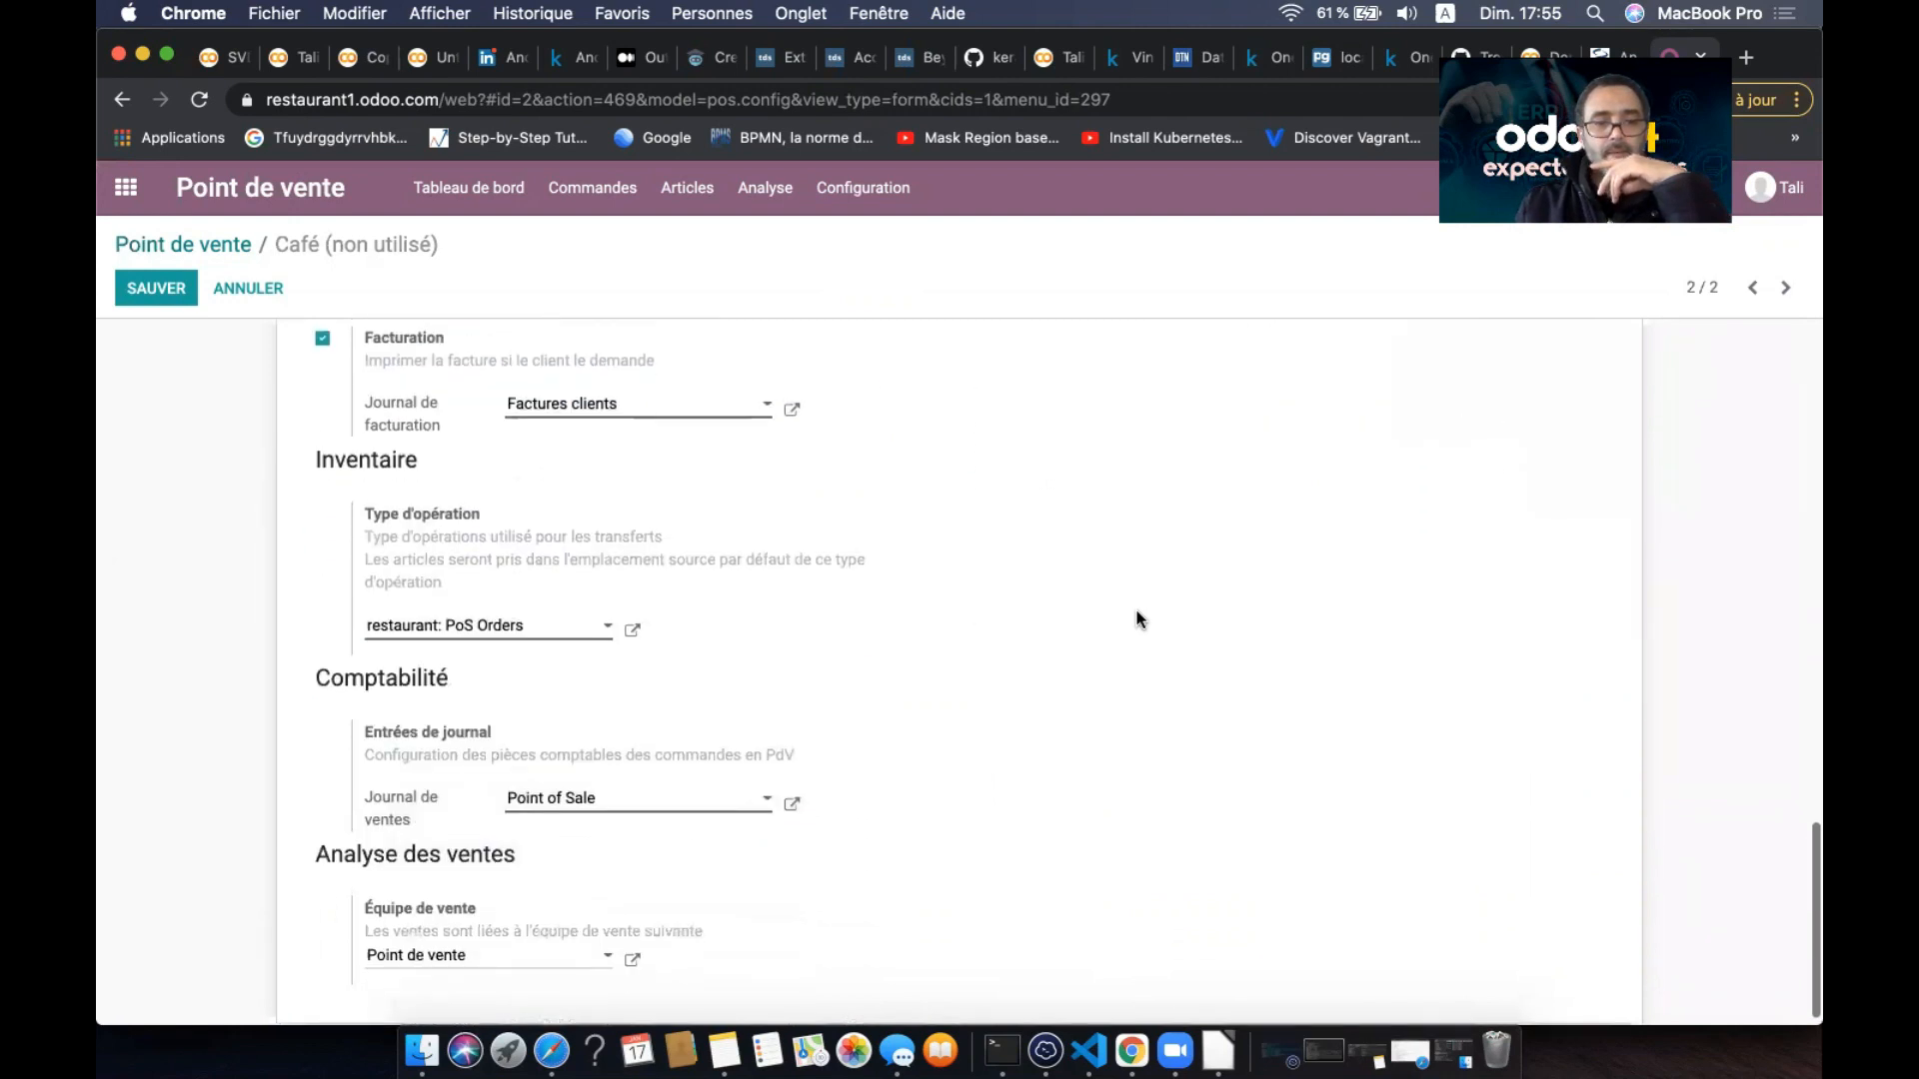
scroll(1136, 620, "down", 1)
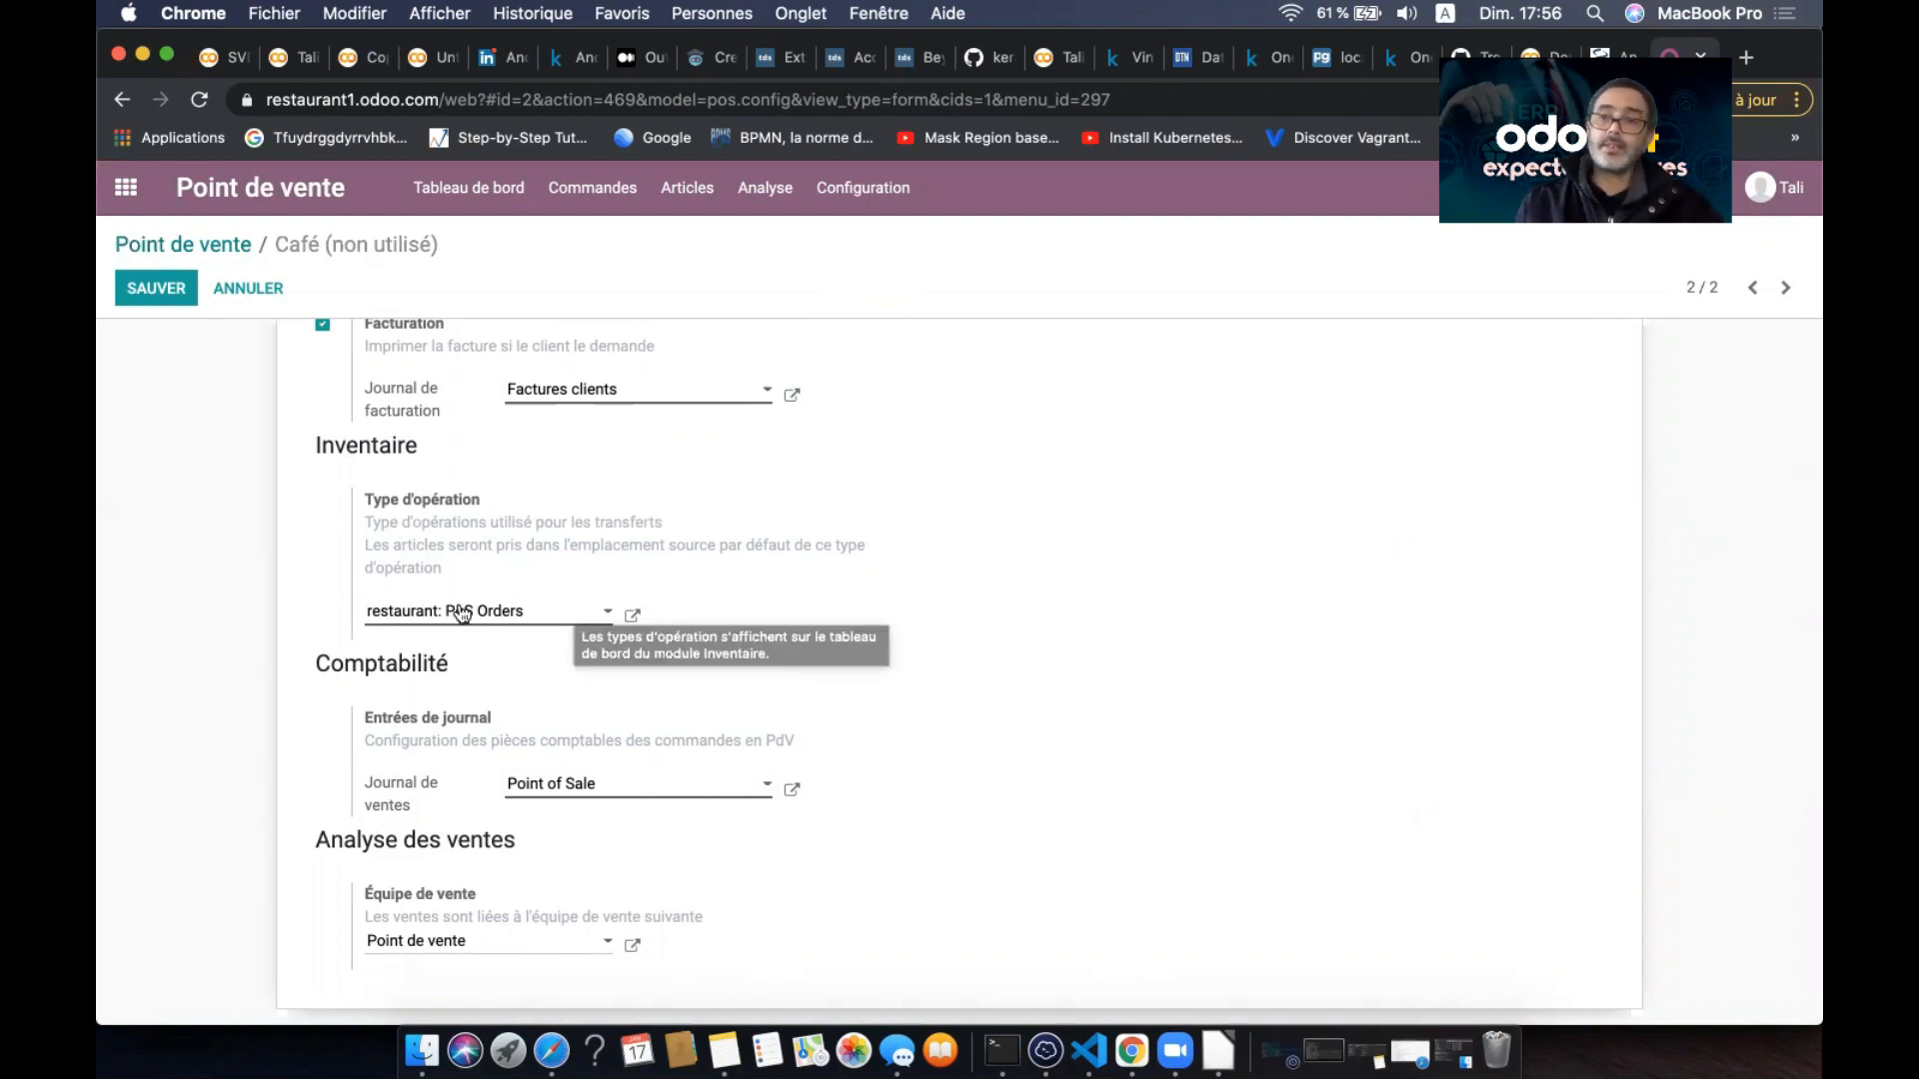
scroll(962, 555, "up", 3)
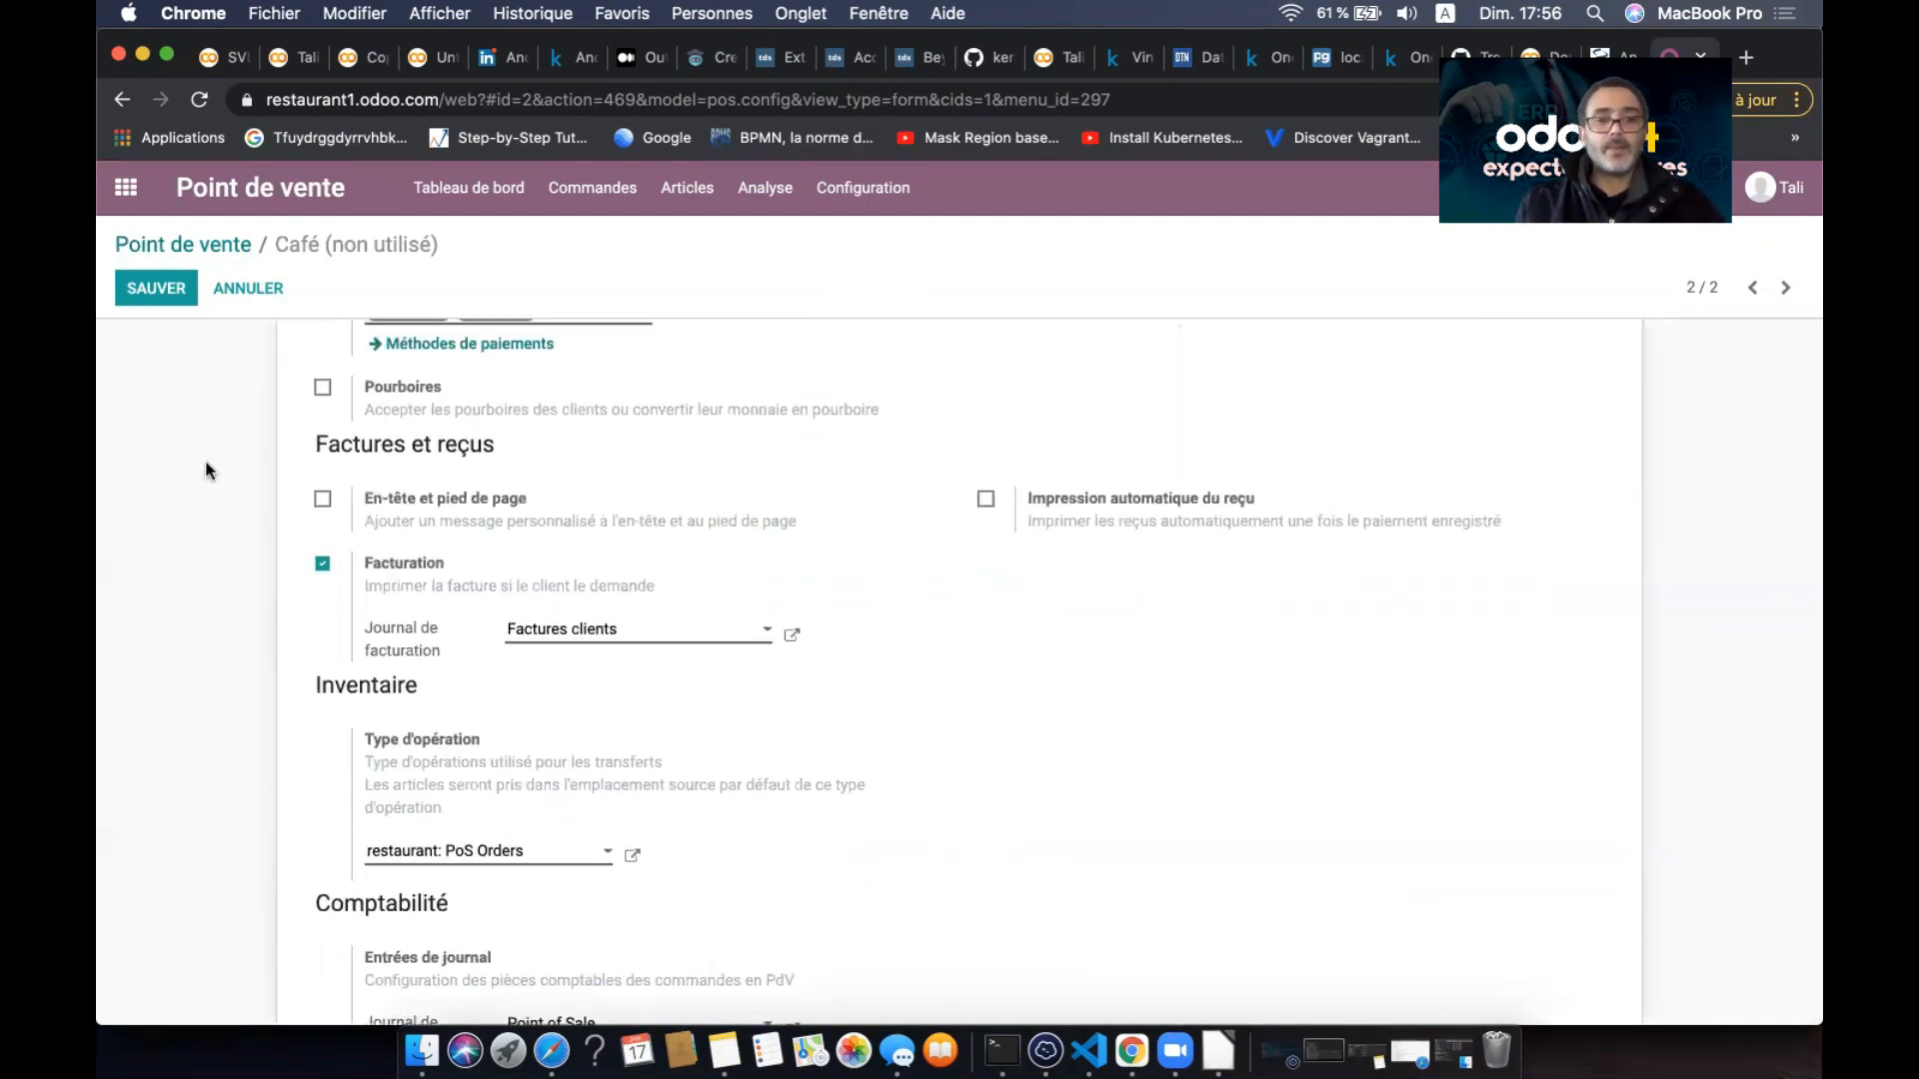
left_click(156, 289)
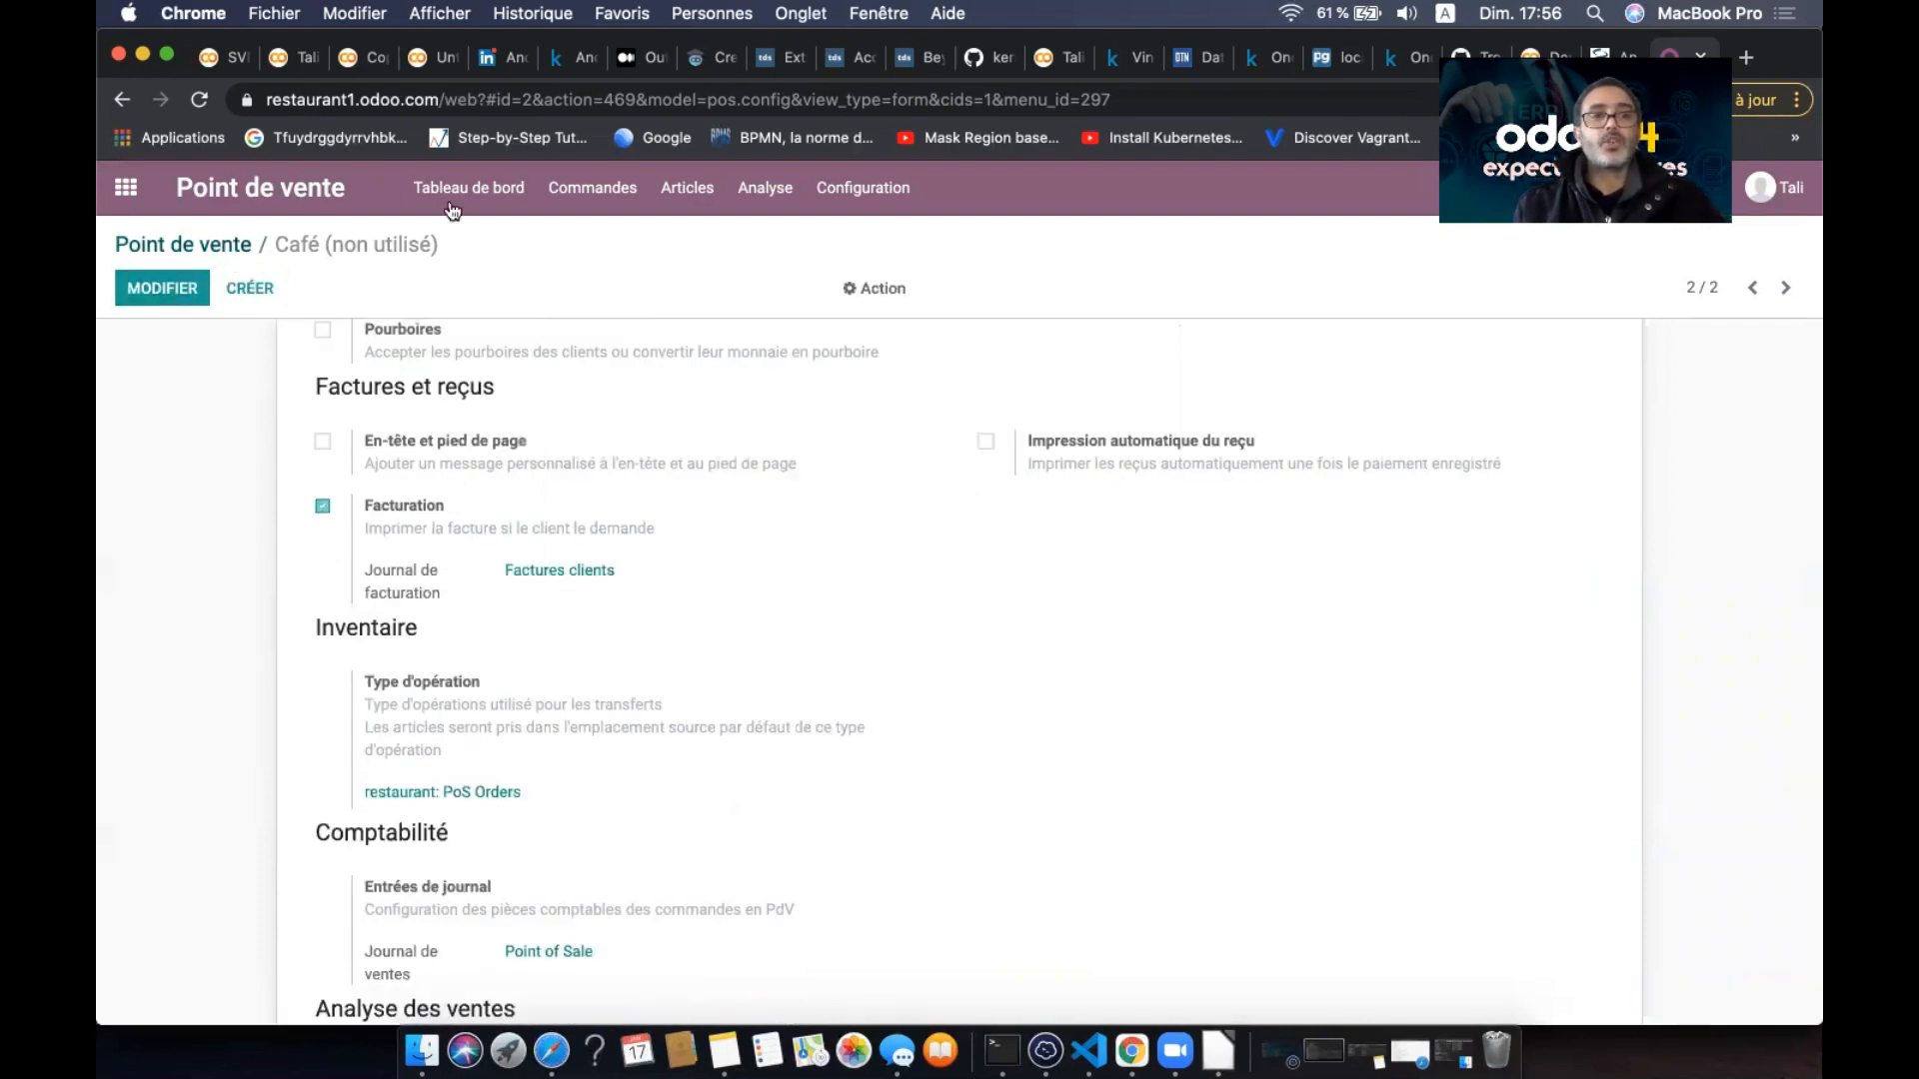
- Start a new Café session and log in as the first cashier with their PIN
left_click(494, 200)
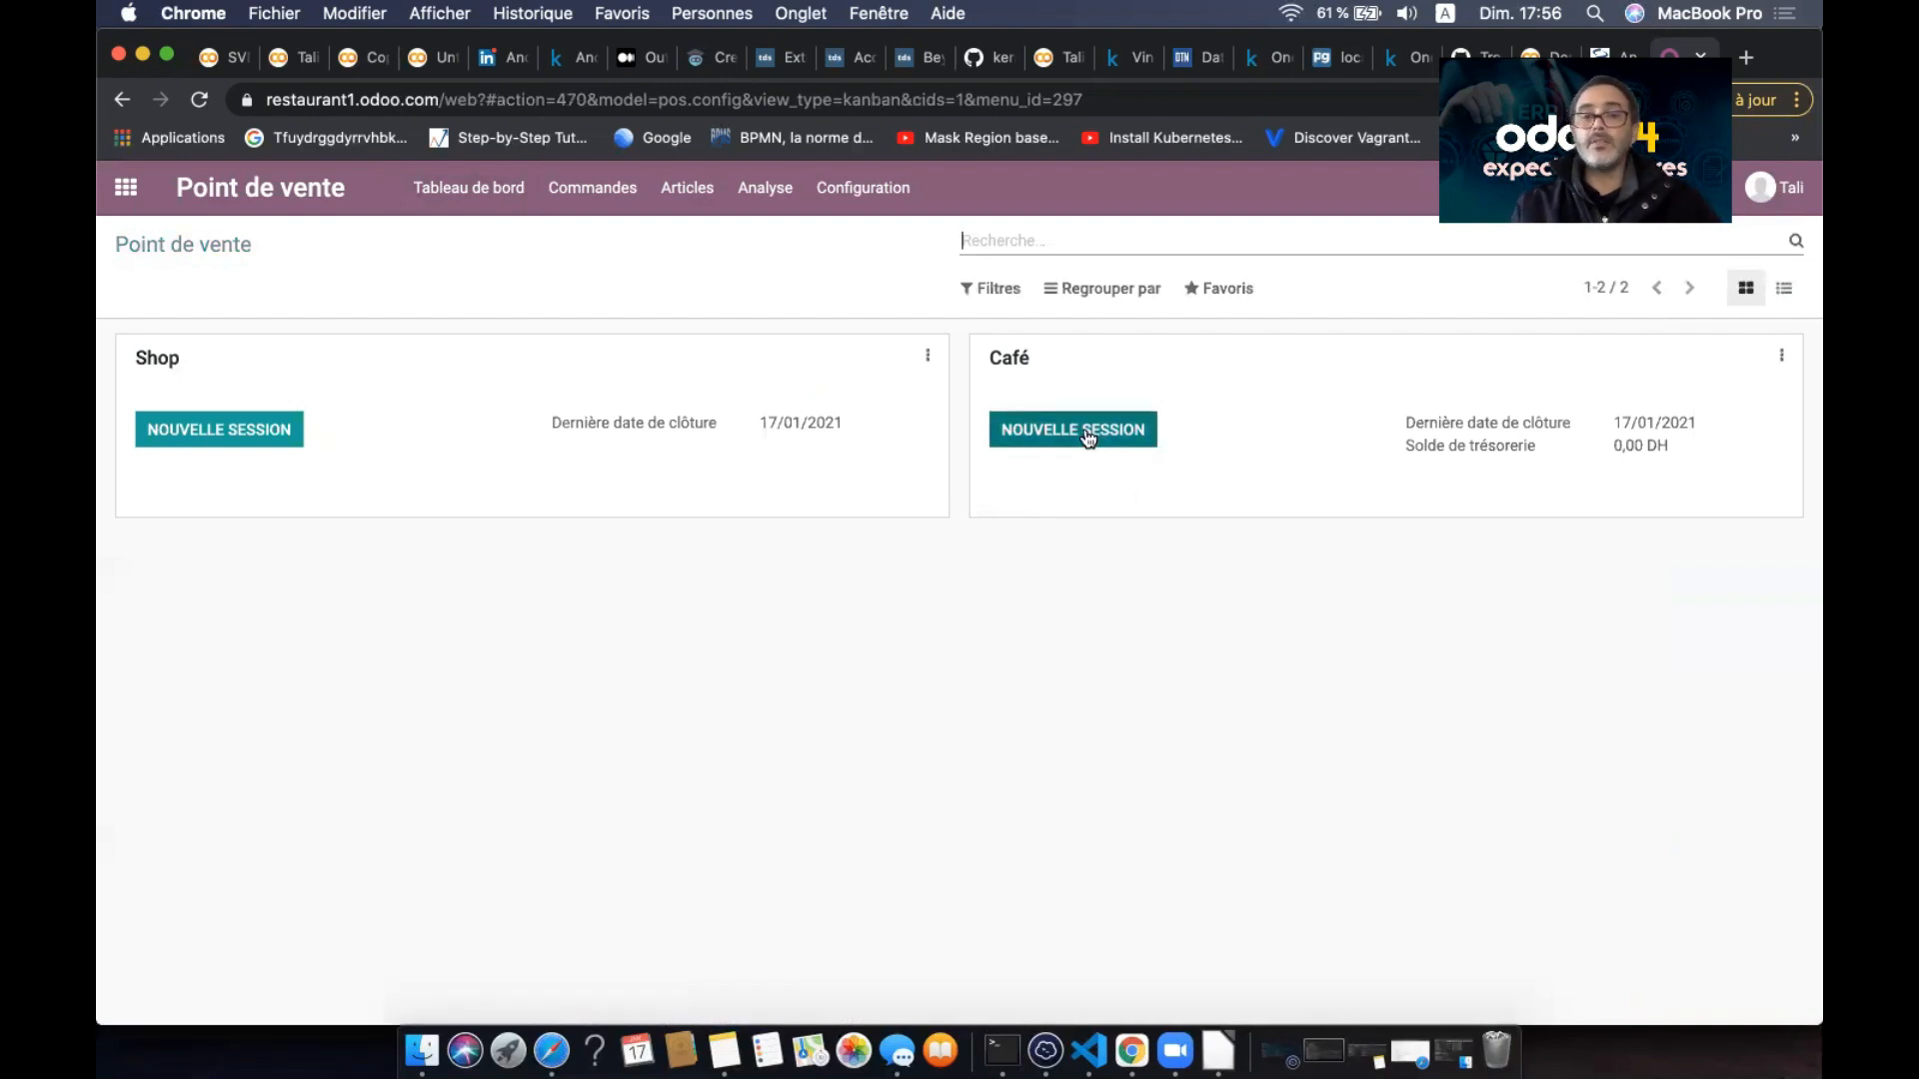
left_click(1089, 437)
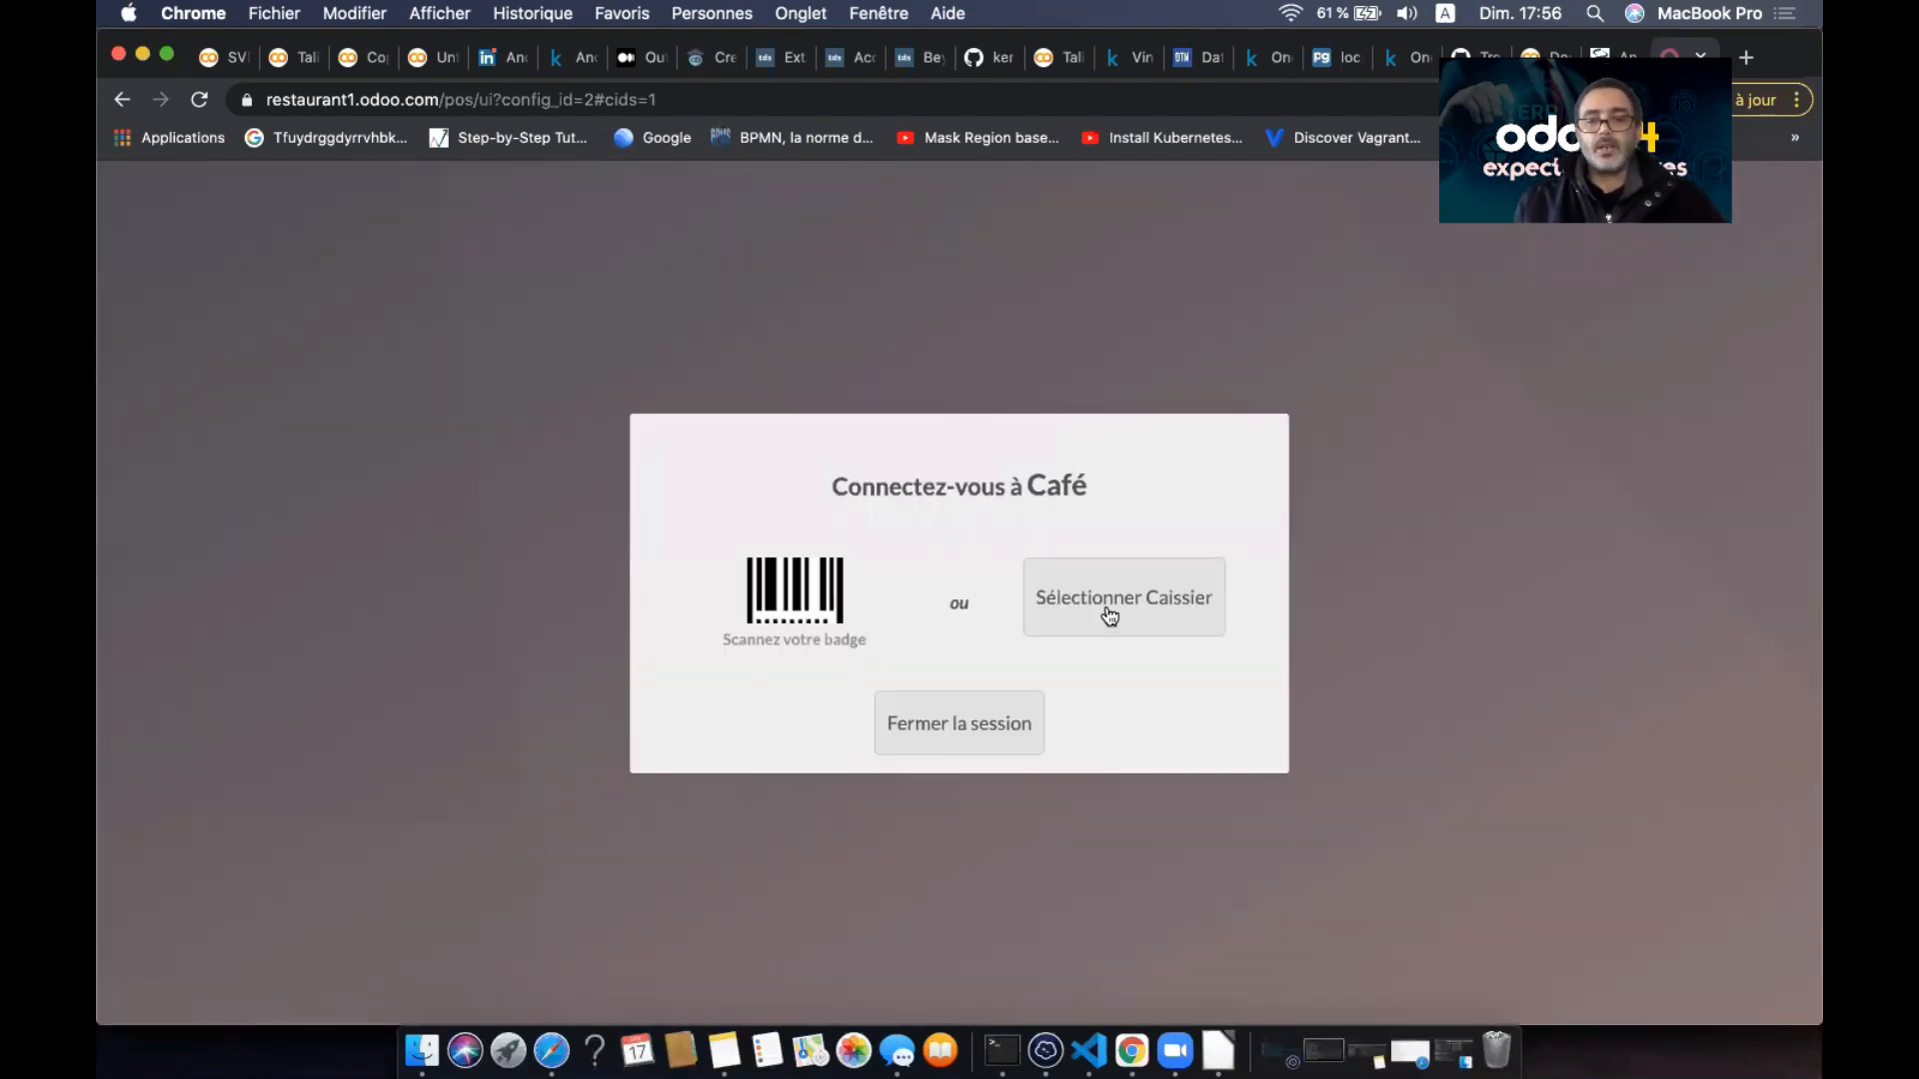
left_click(1109, 616)
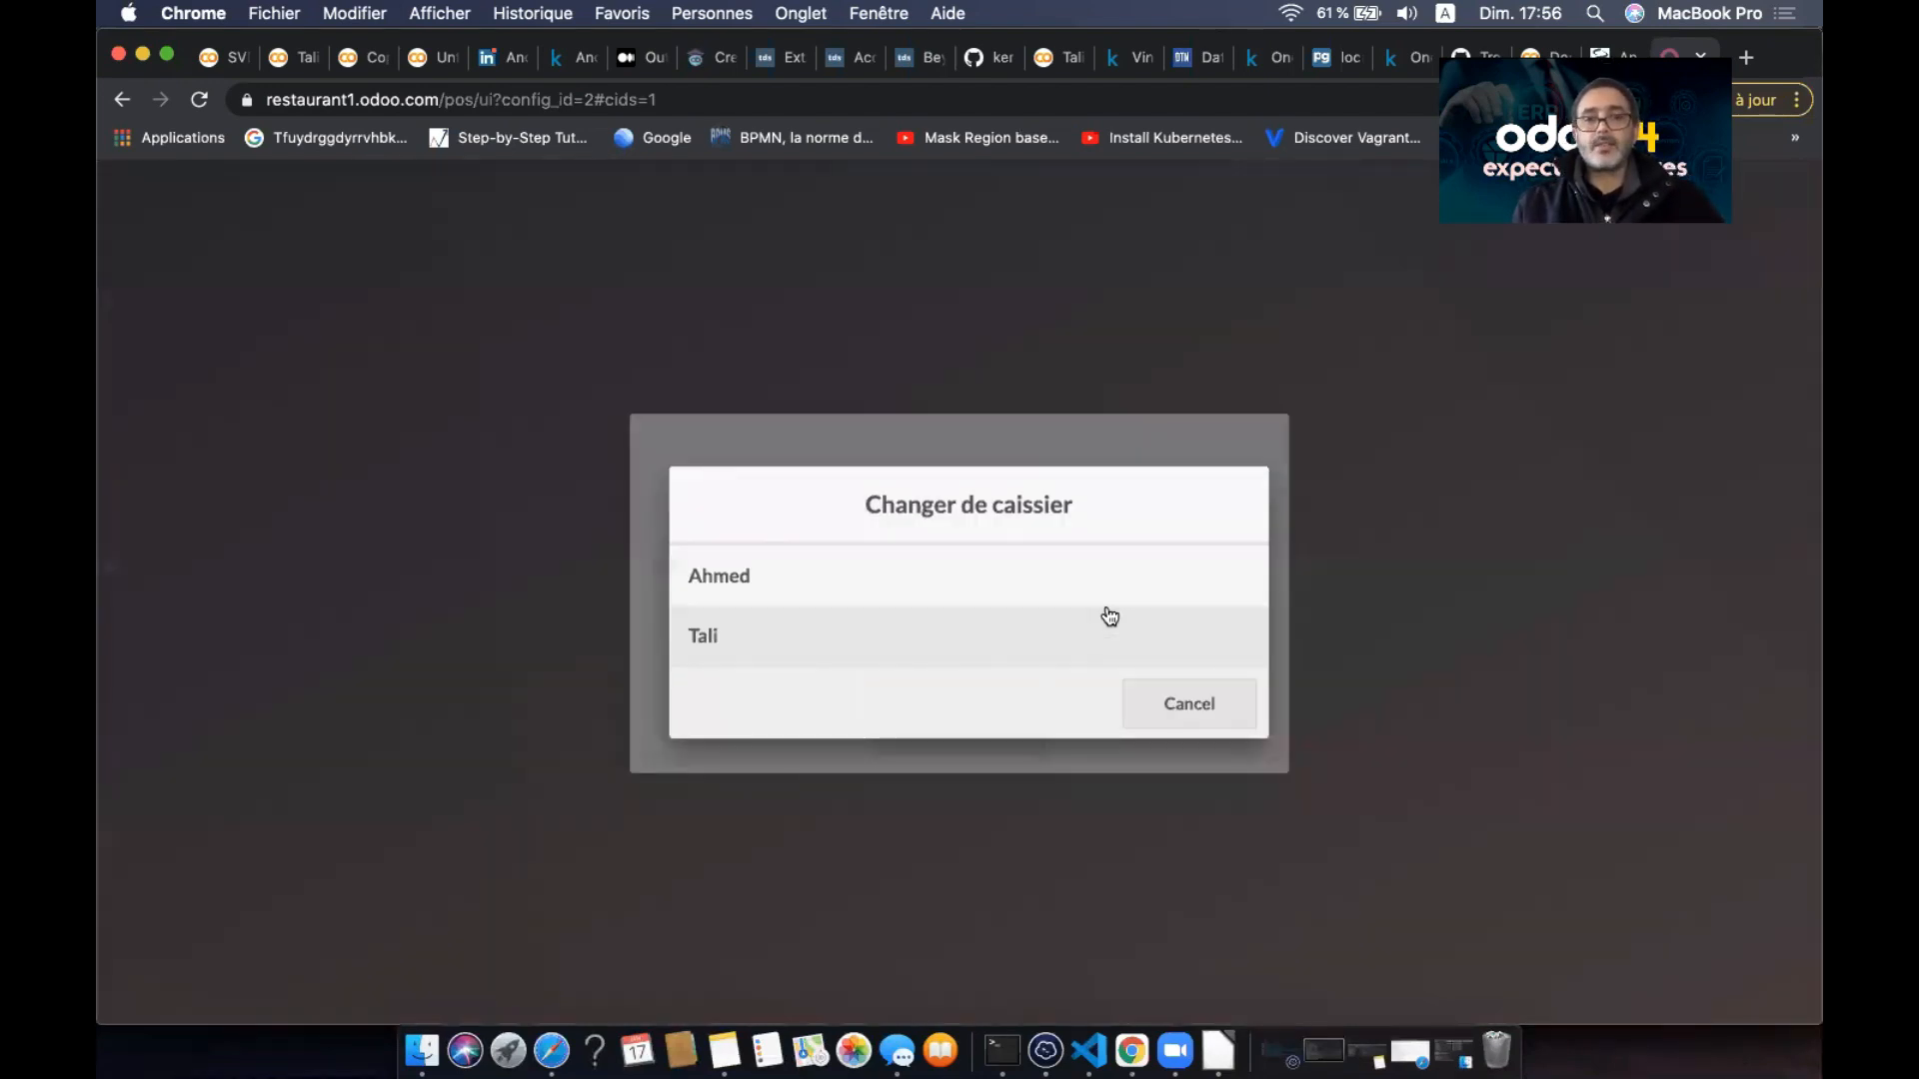
left_click(939, 588)
left_click(913, 546)
left_click(968, 539)
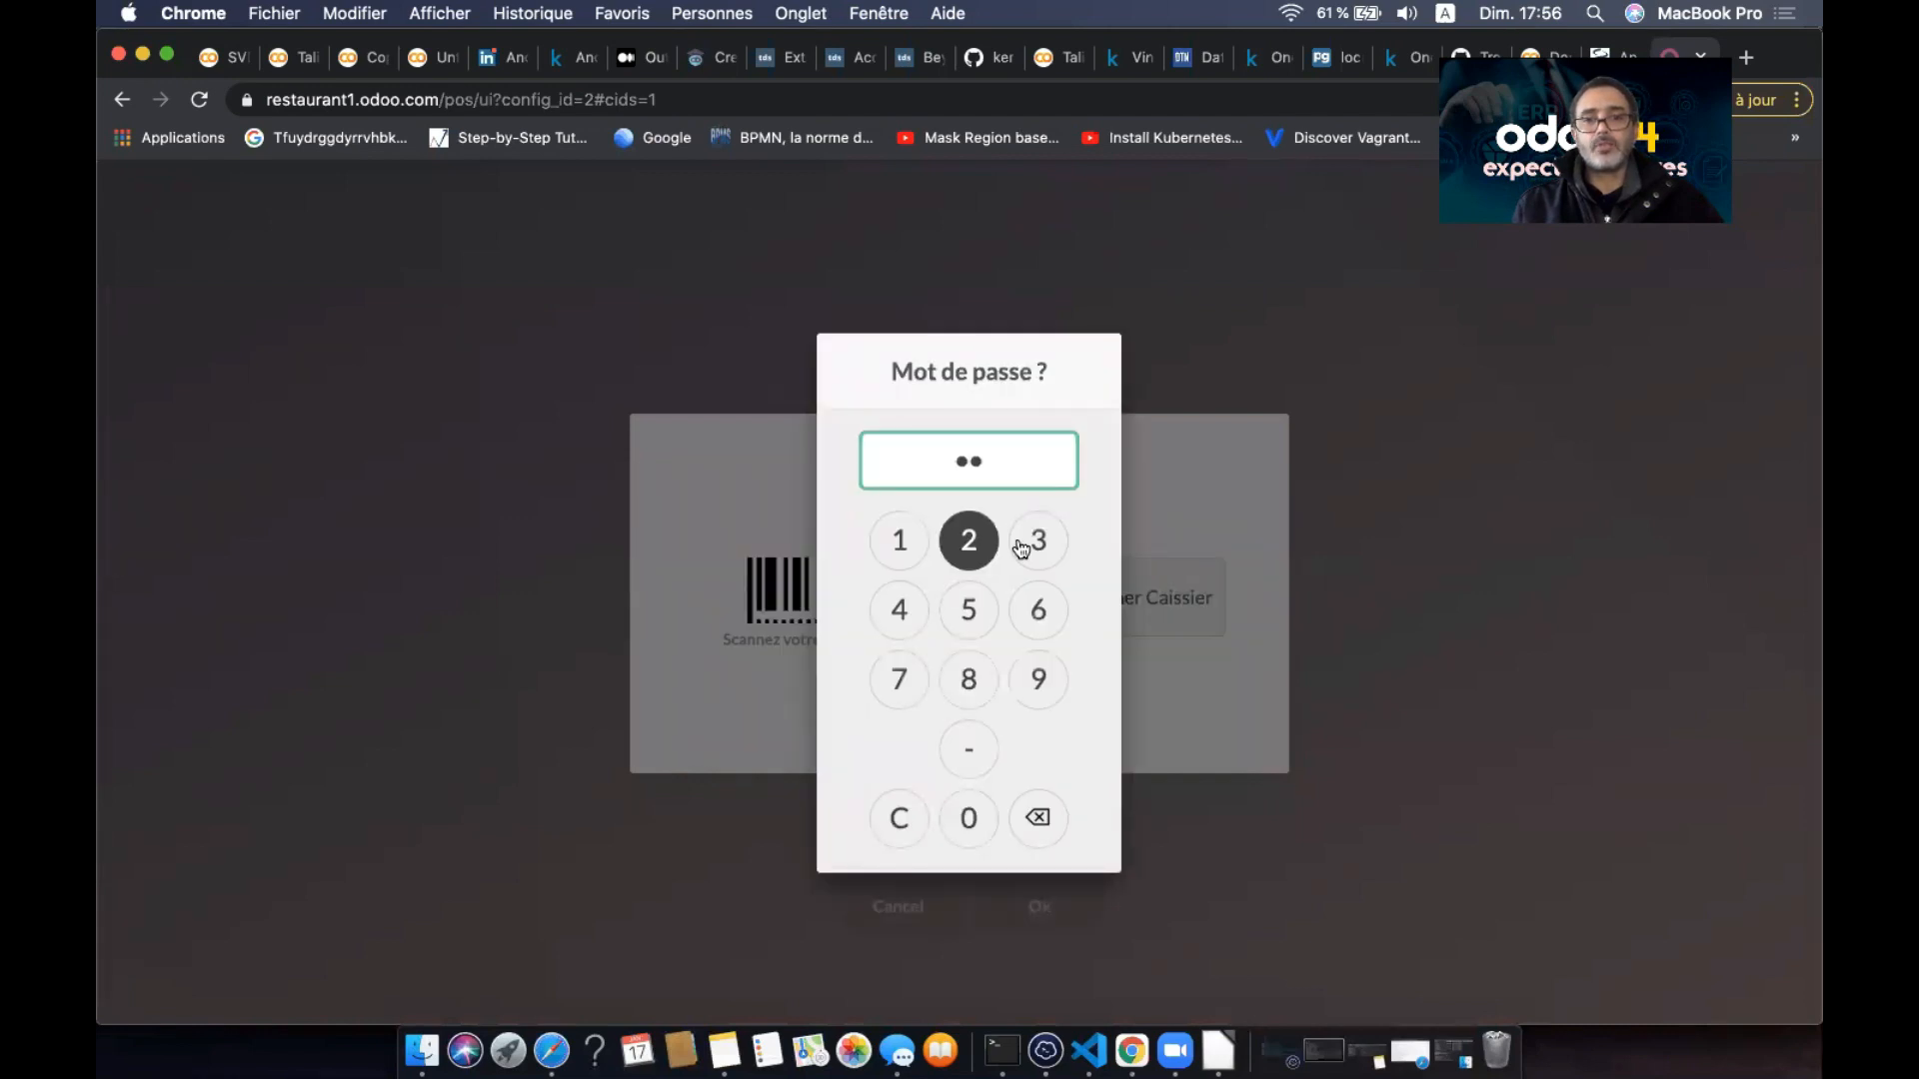
left_click(1039, 540)
left_click(902, 607)
key("Return")
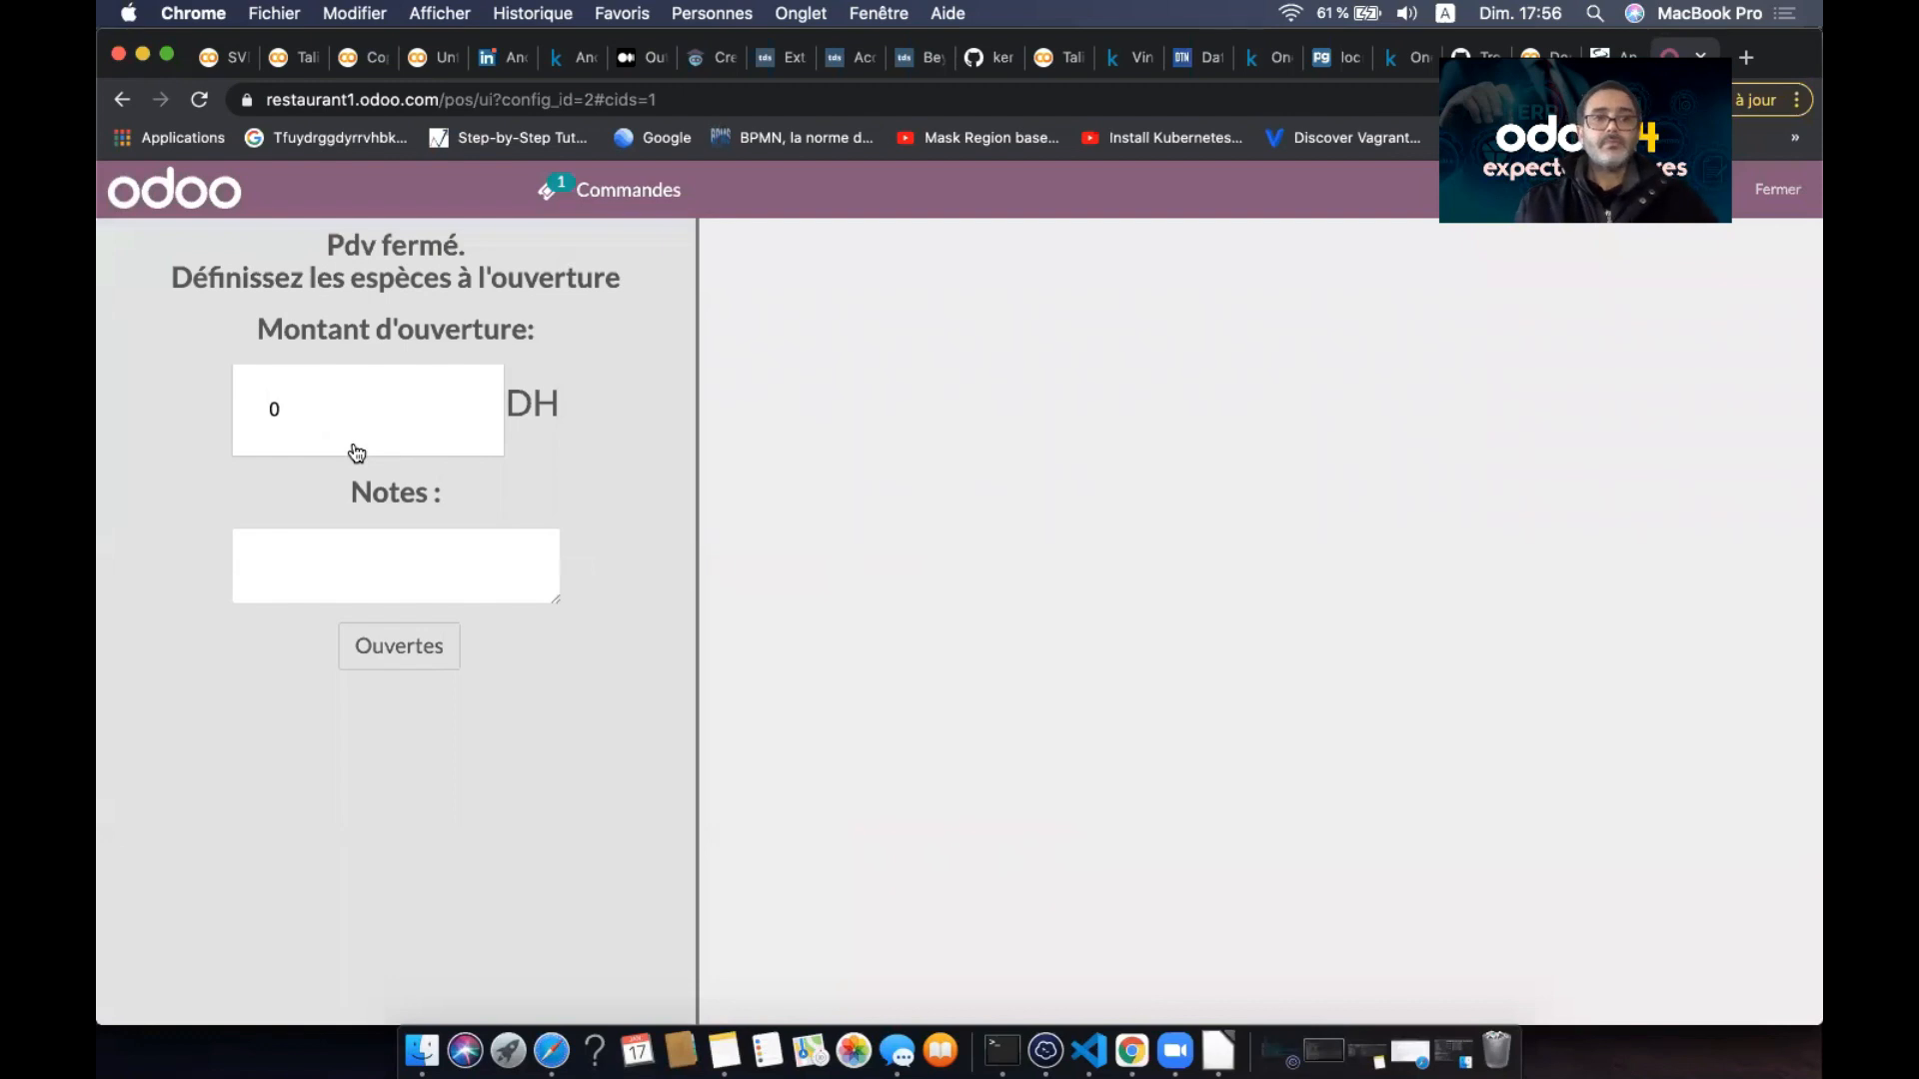
- Open the session with 100 DH as the opening cash amount
left_click(306, 429)
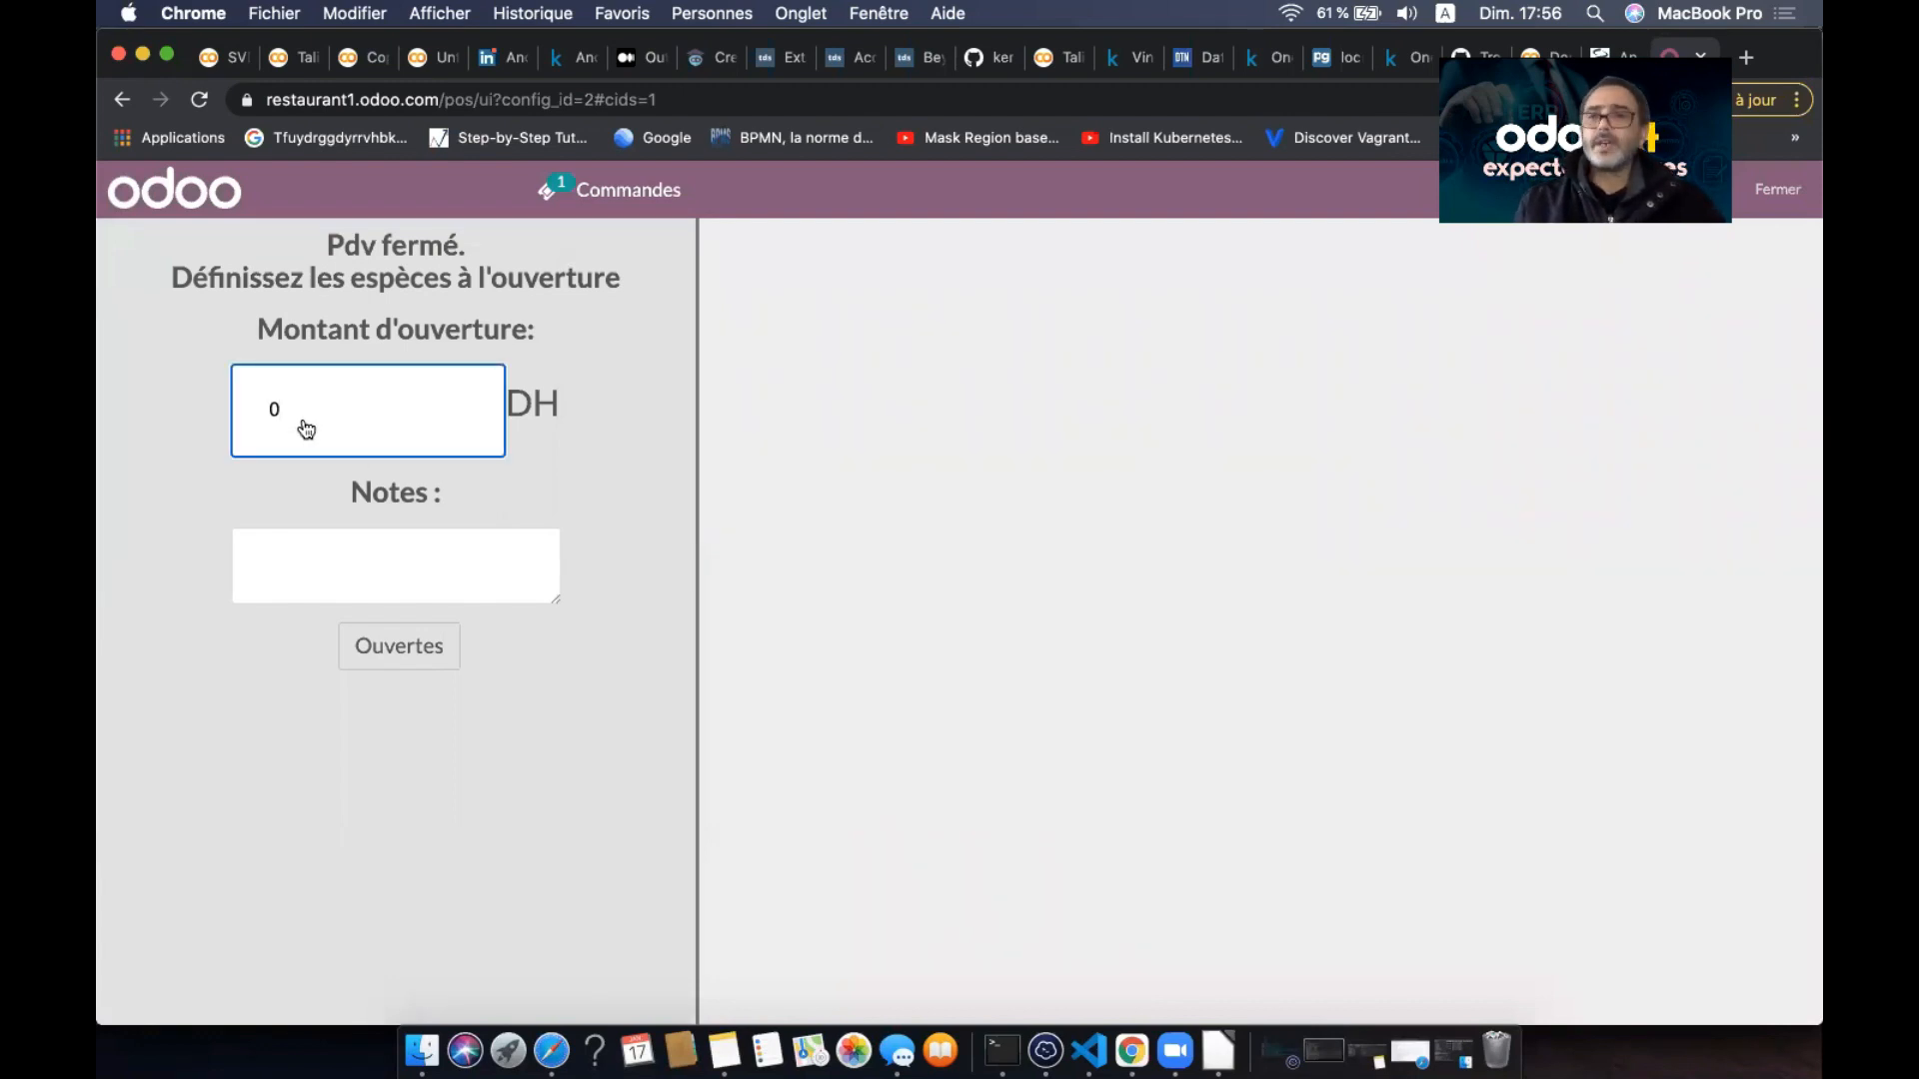
key("Left")
type("10")
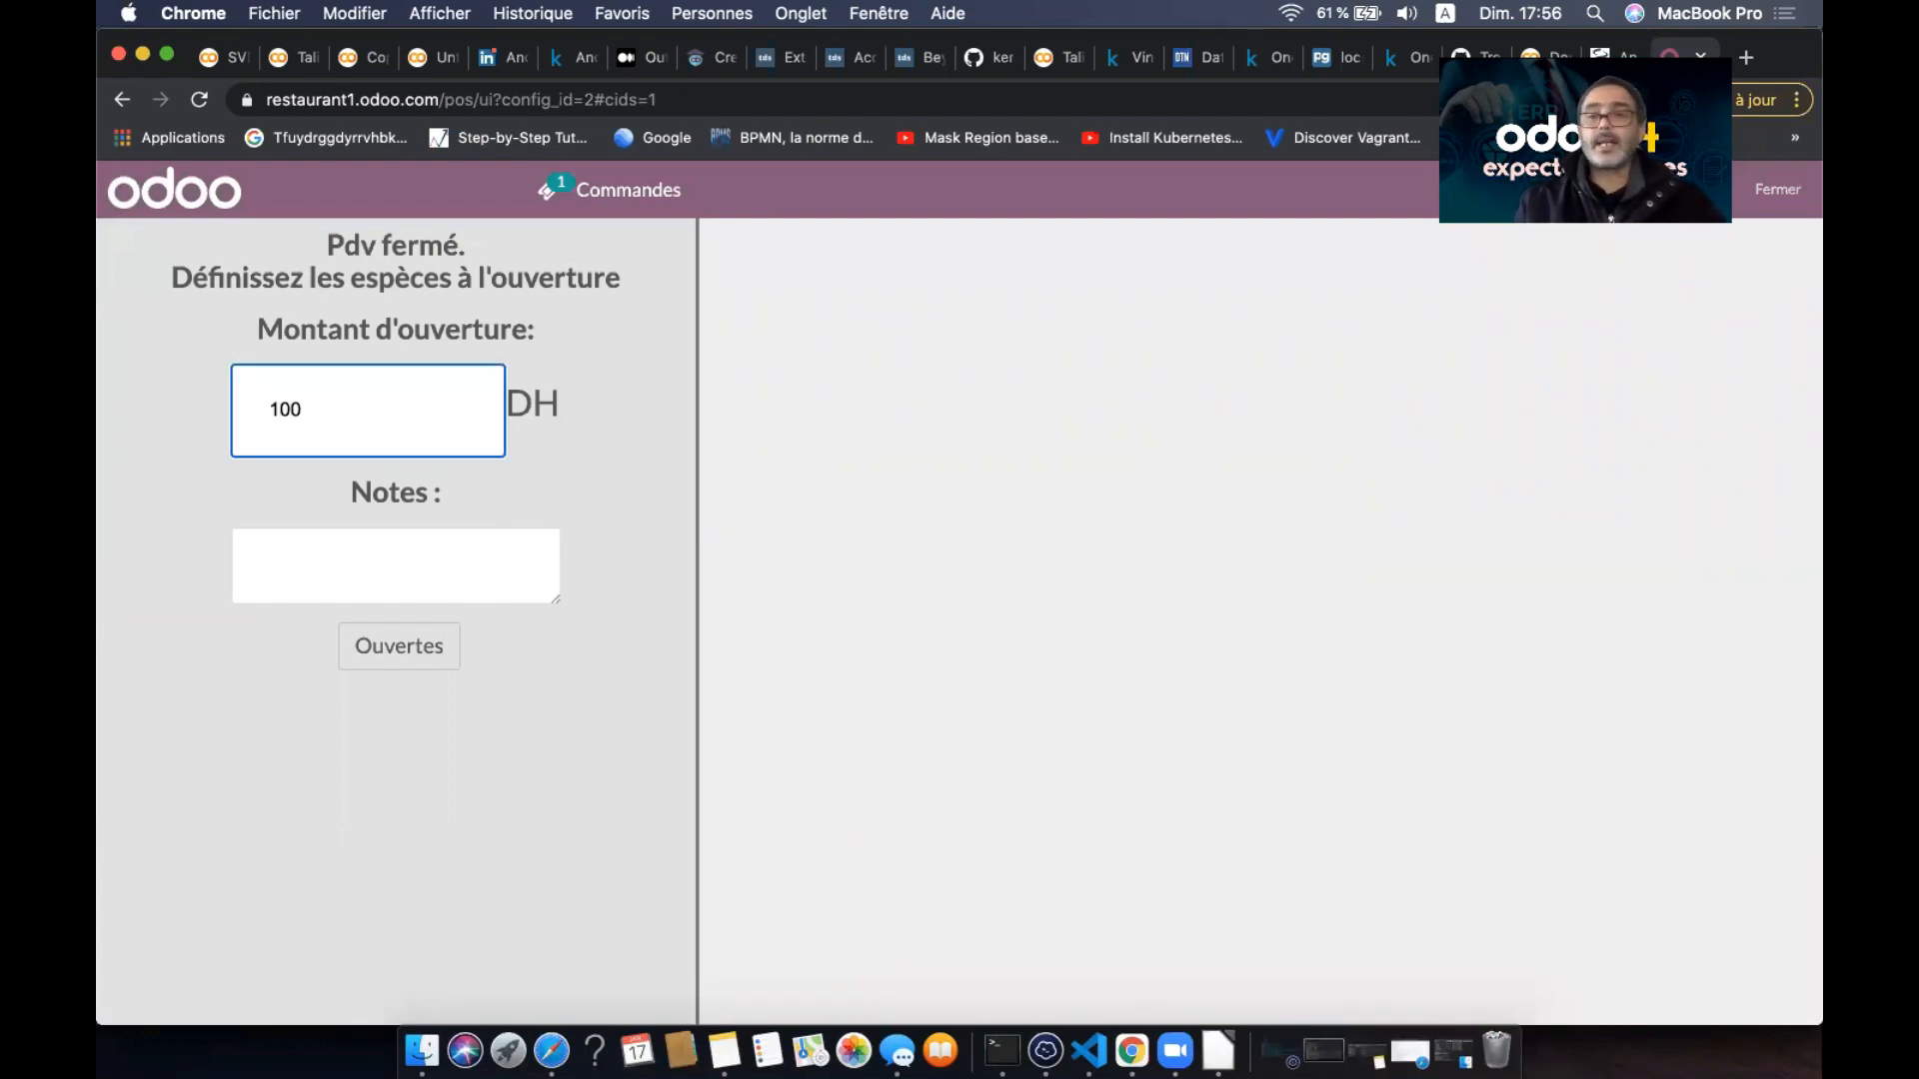
left_click(370, 565)
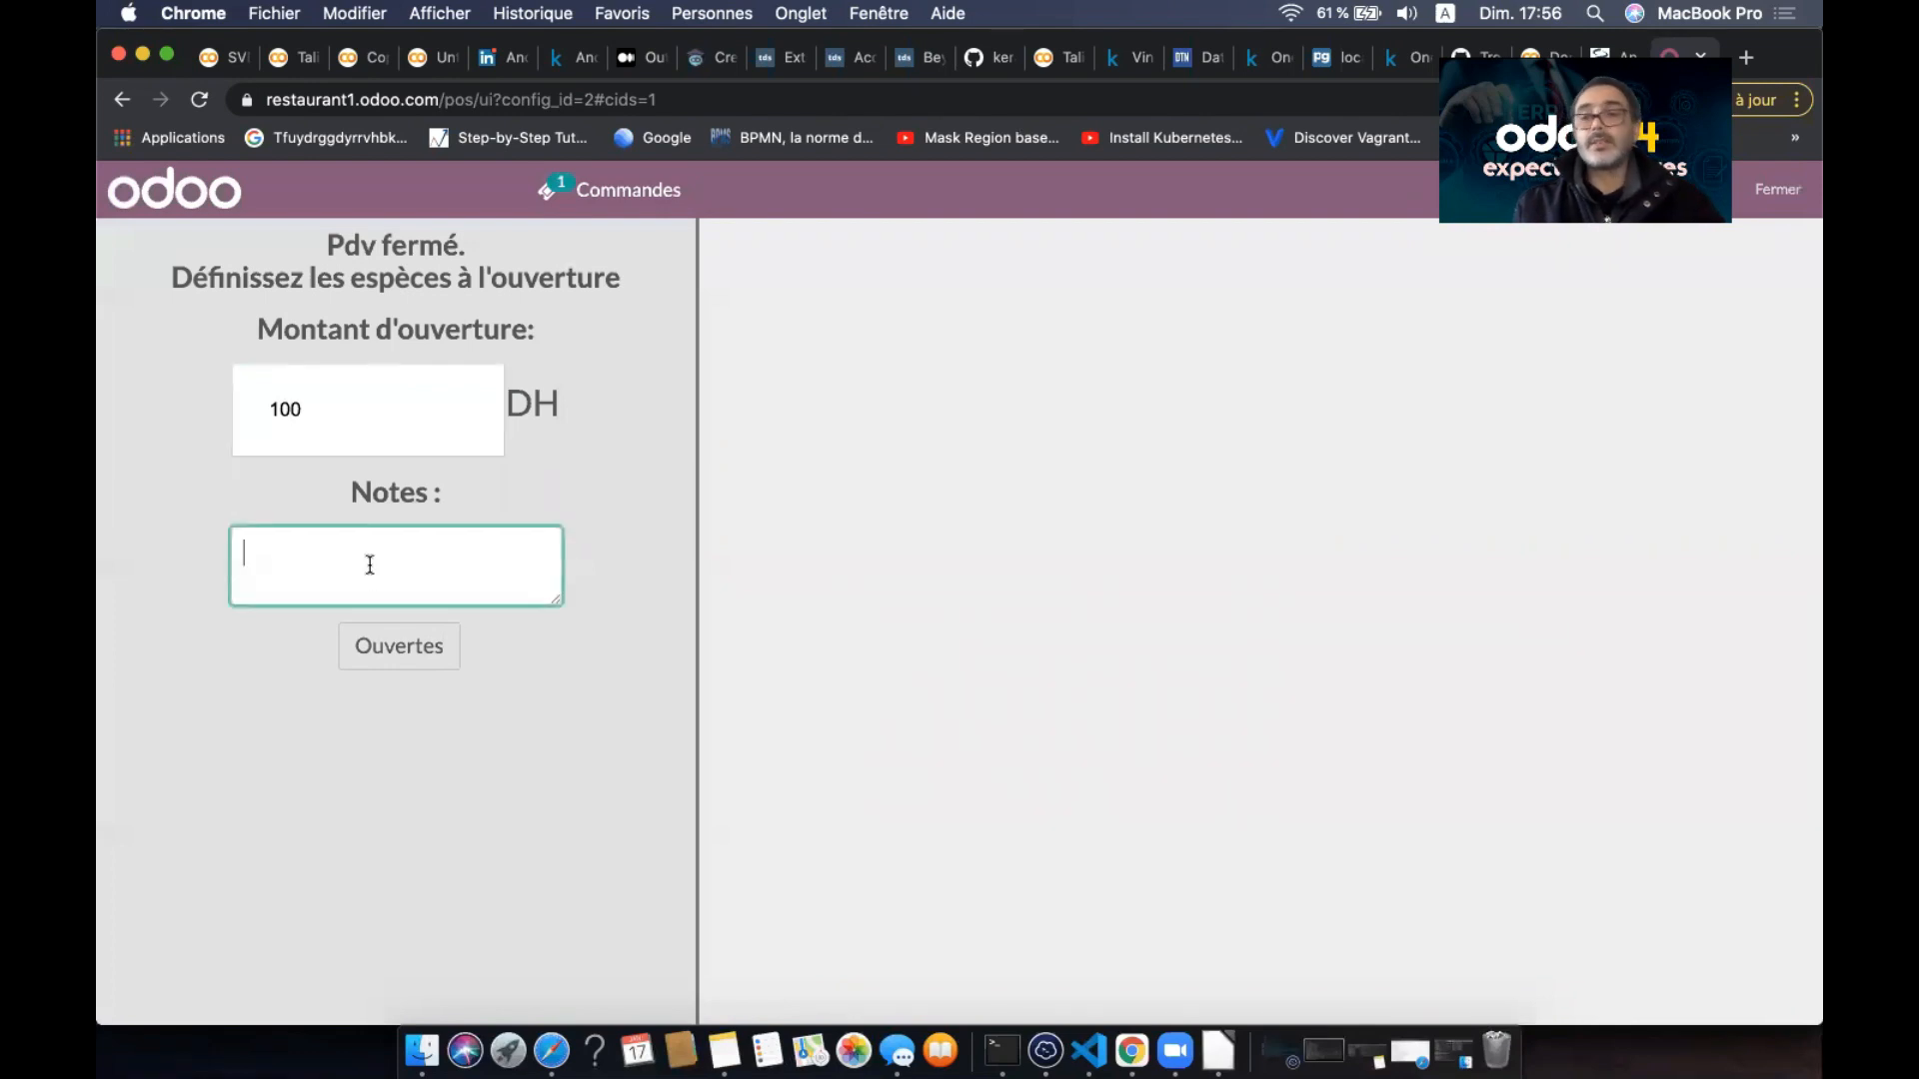
left_click(395, 646)
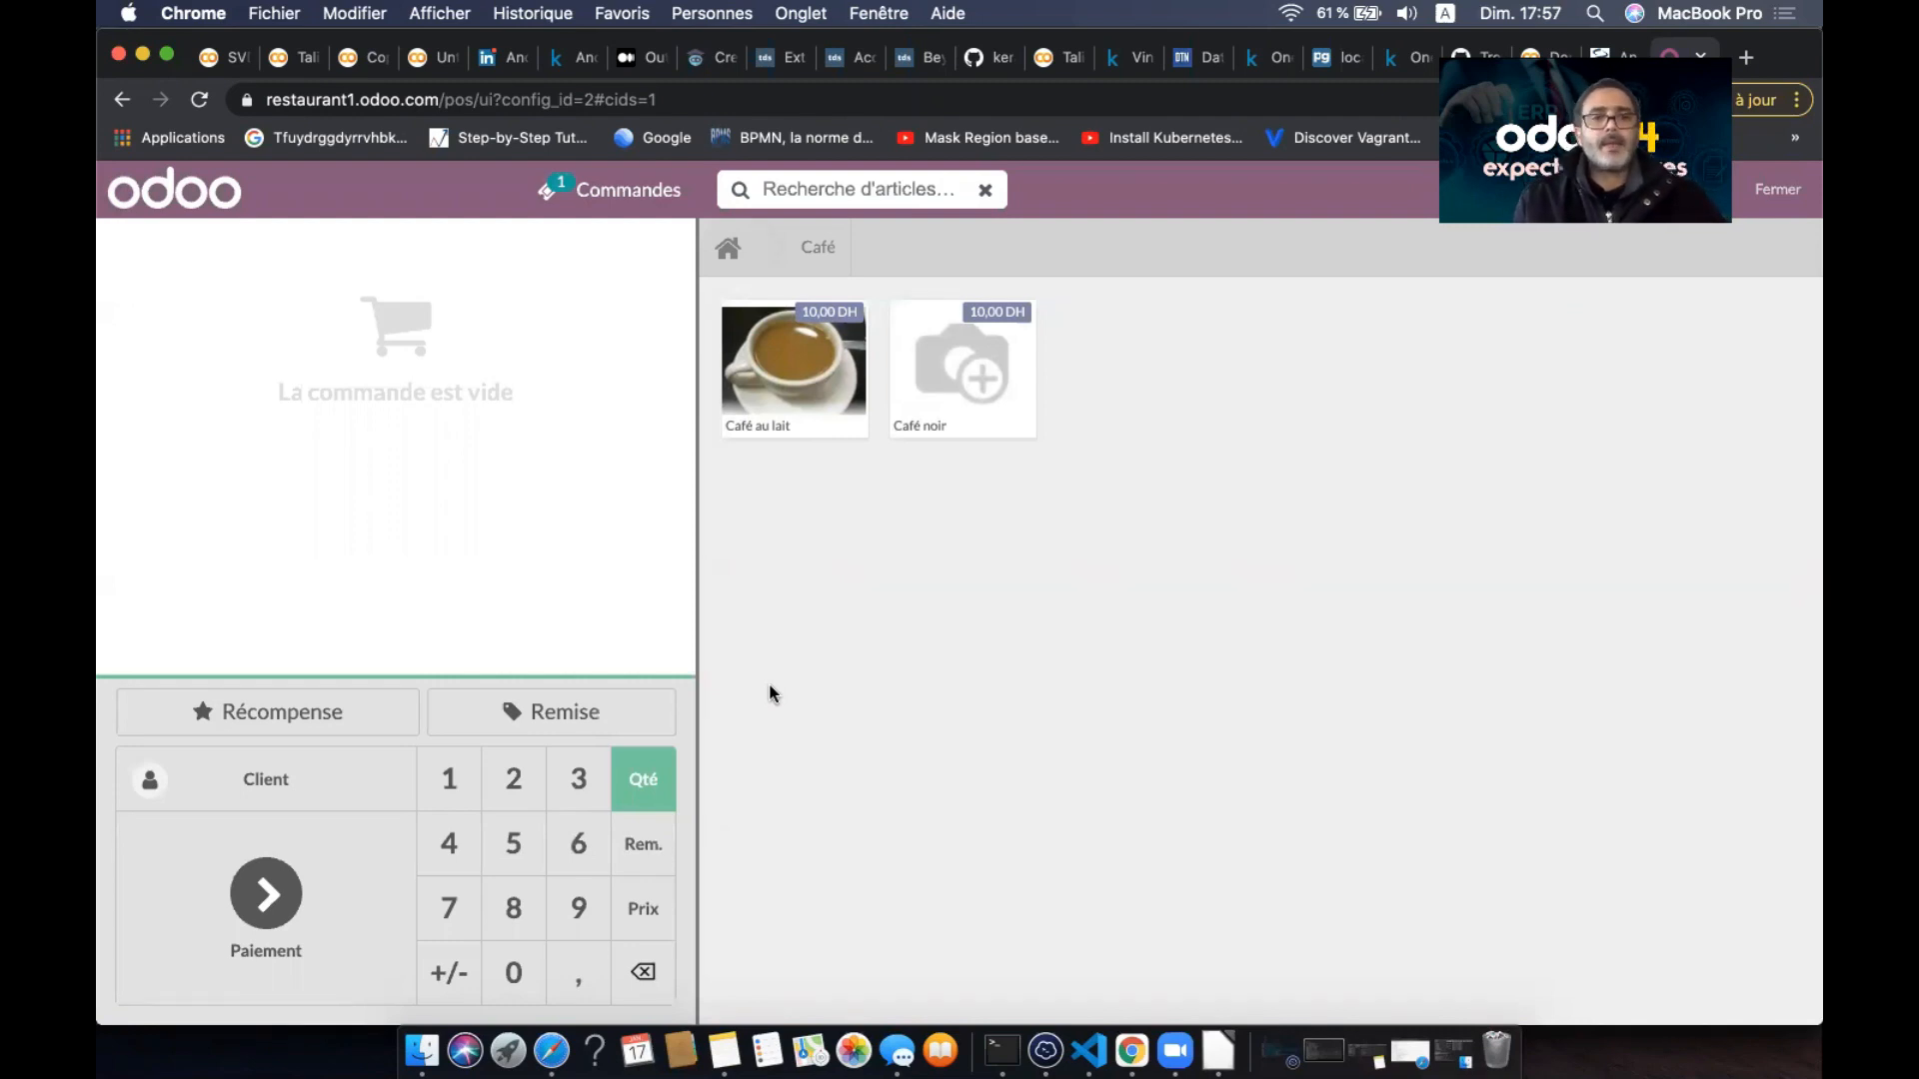
- Order one Café au lait and one Petit pein, then proceed to payment
left_click(803, 398)
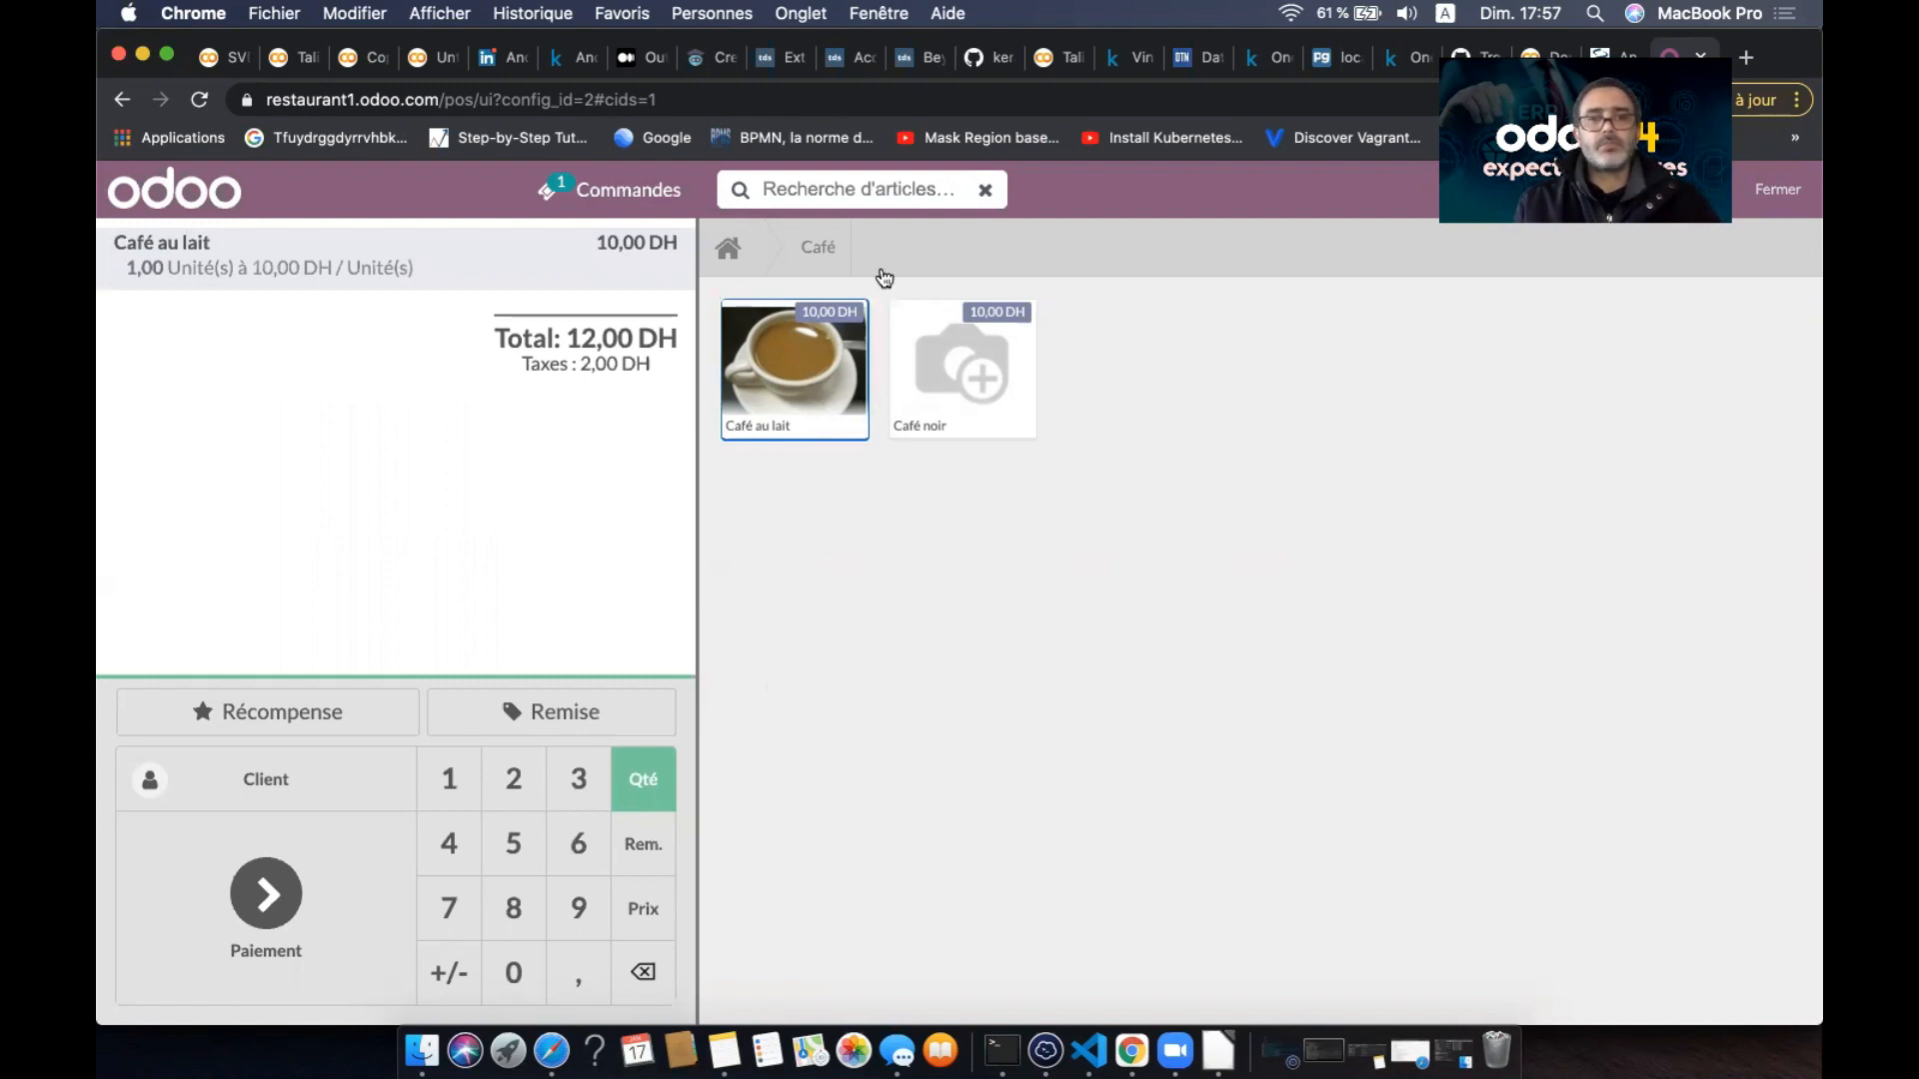
left_click(744, 255)
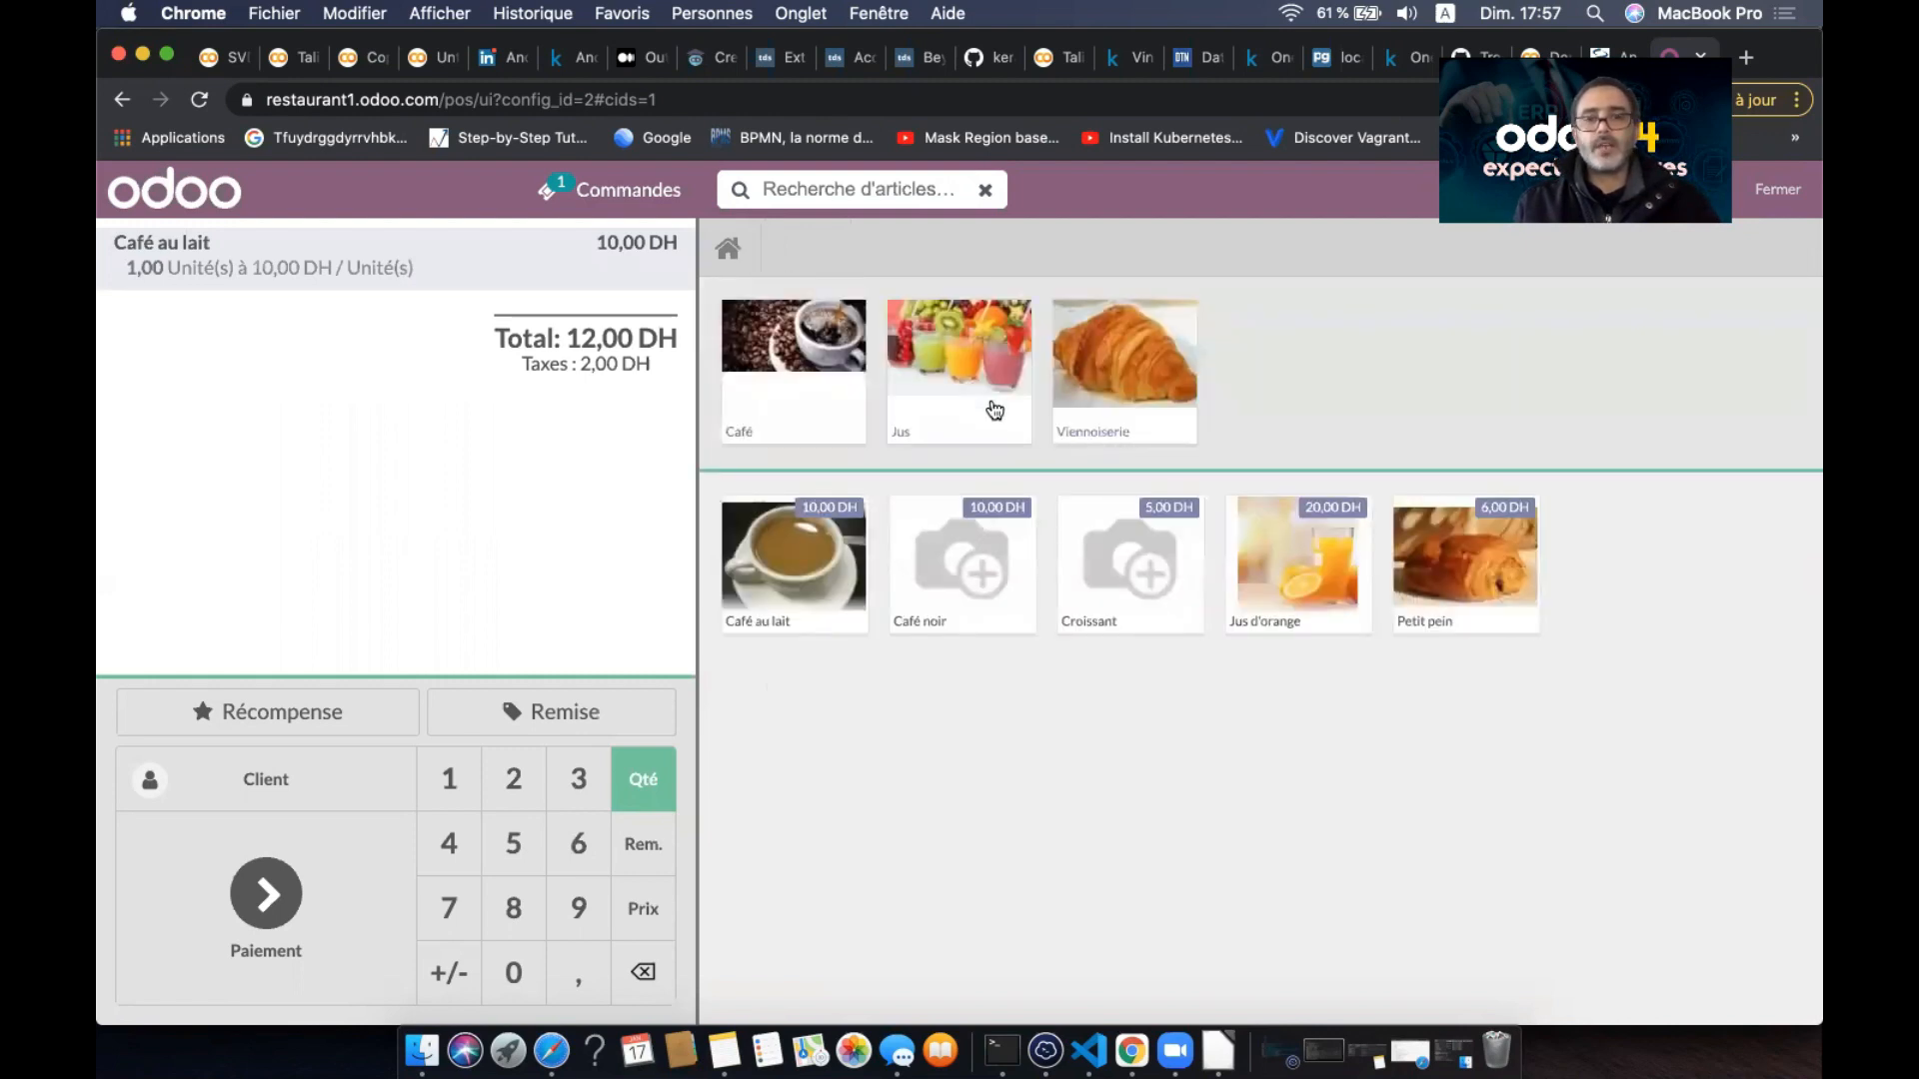
left_click(1448, 595)
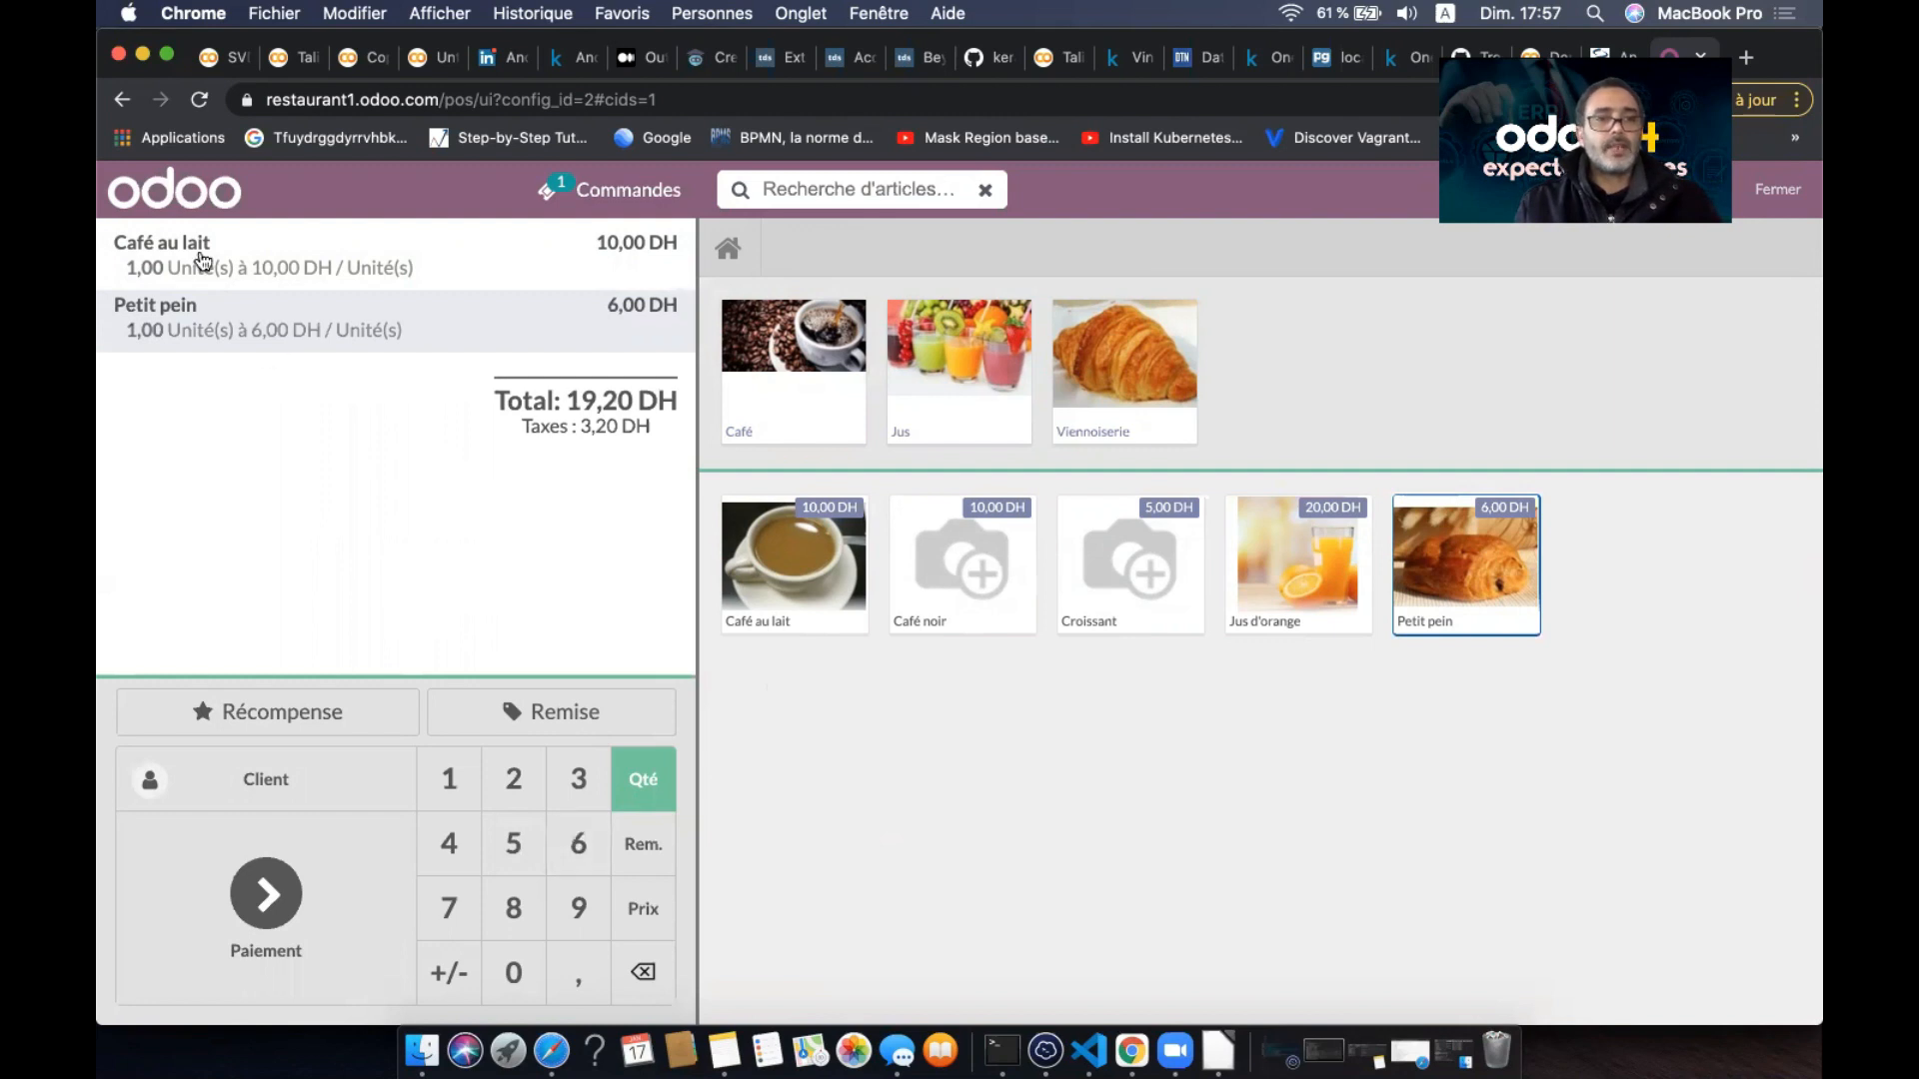
left_click(140, 266)
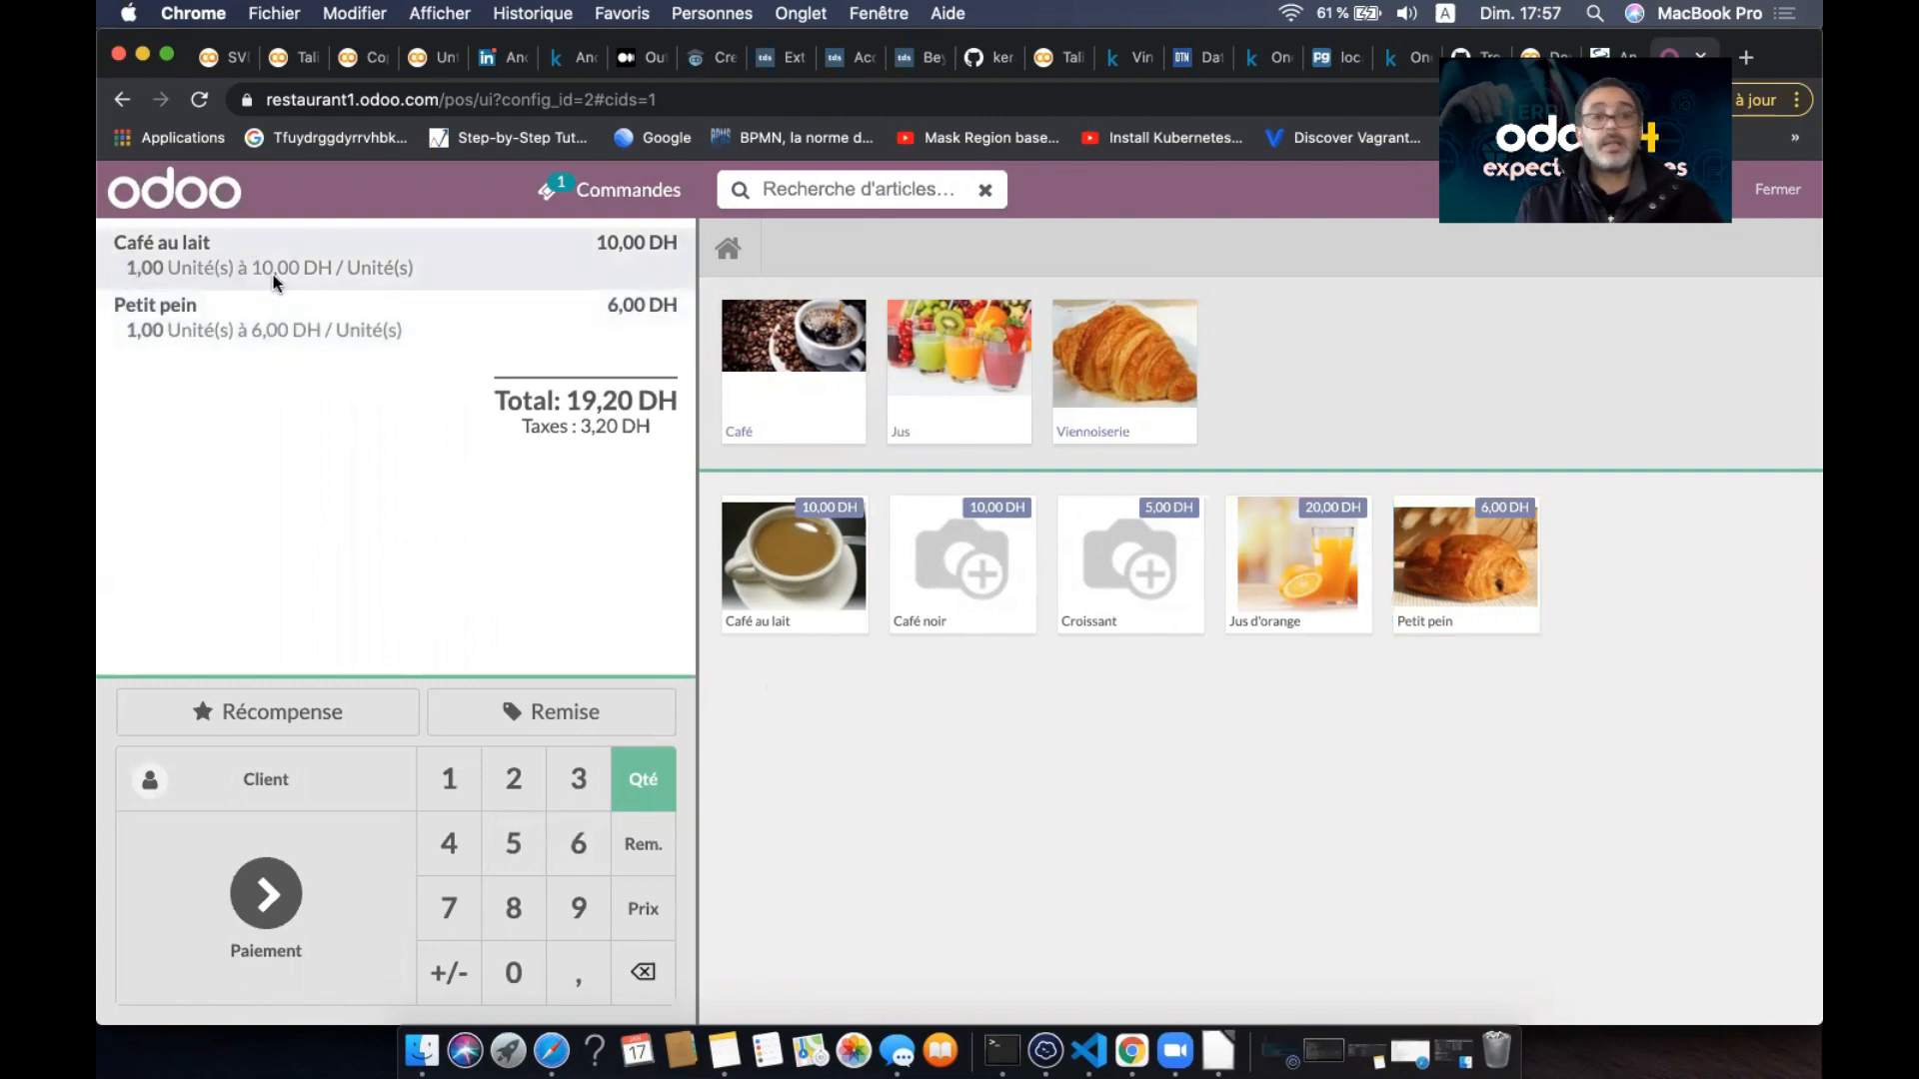
left_click(180, 335)
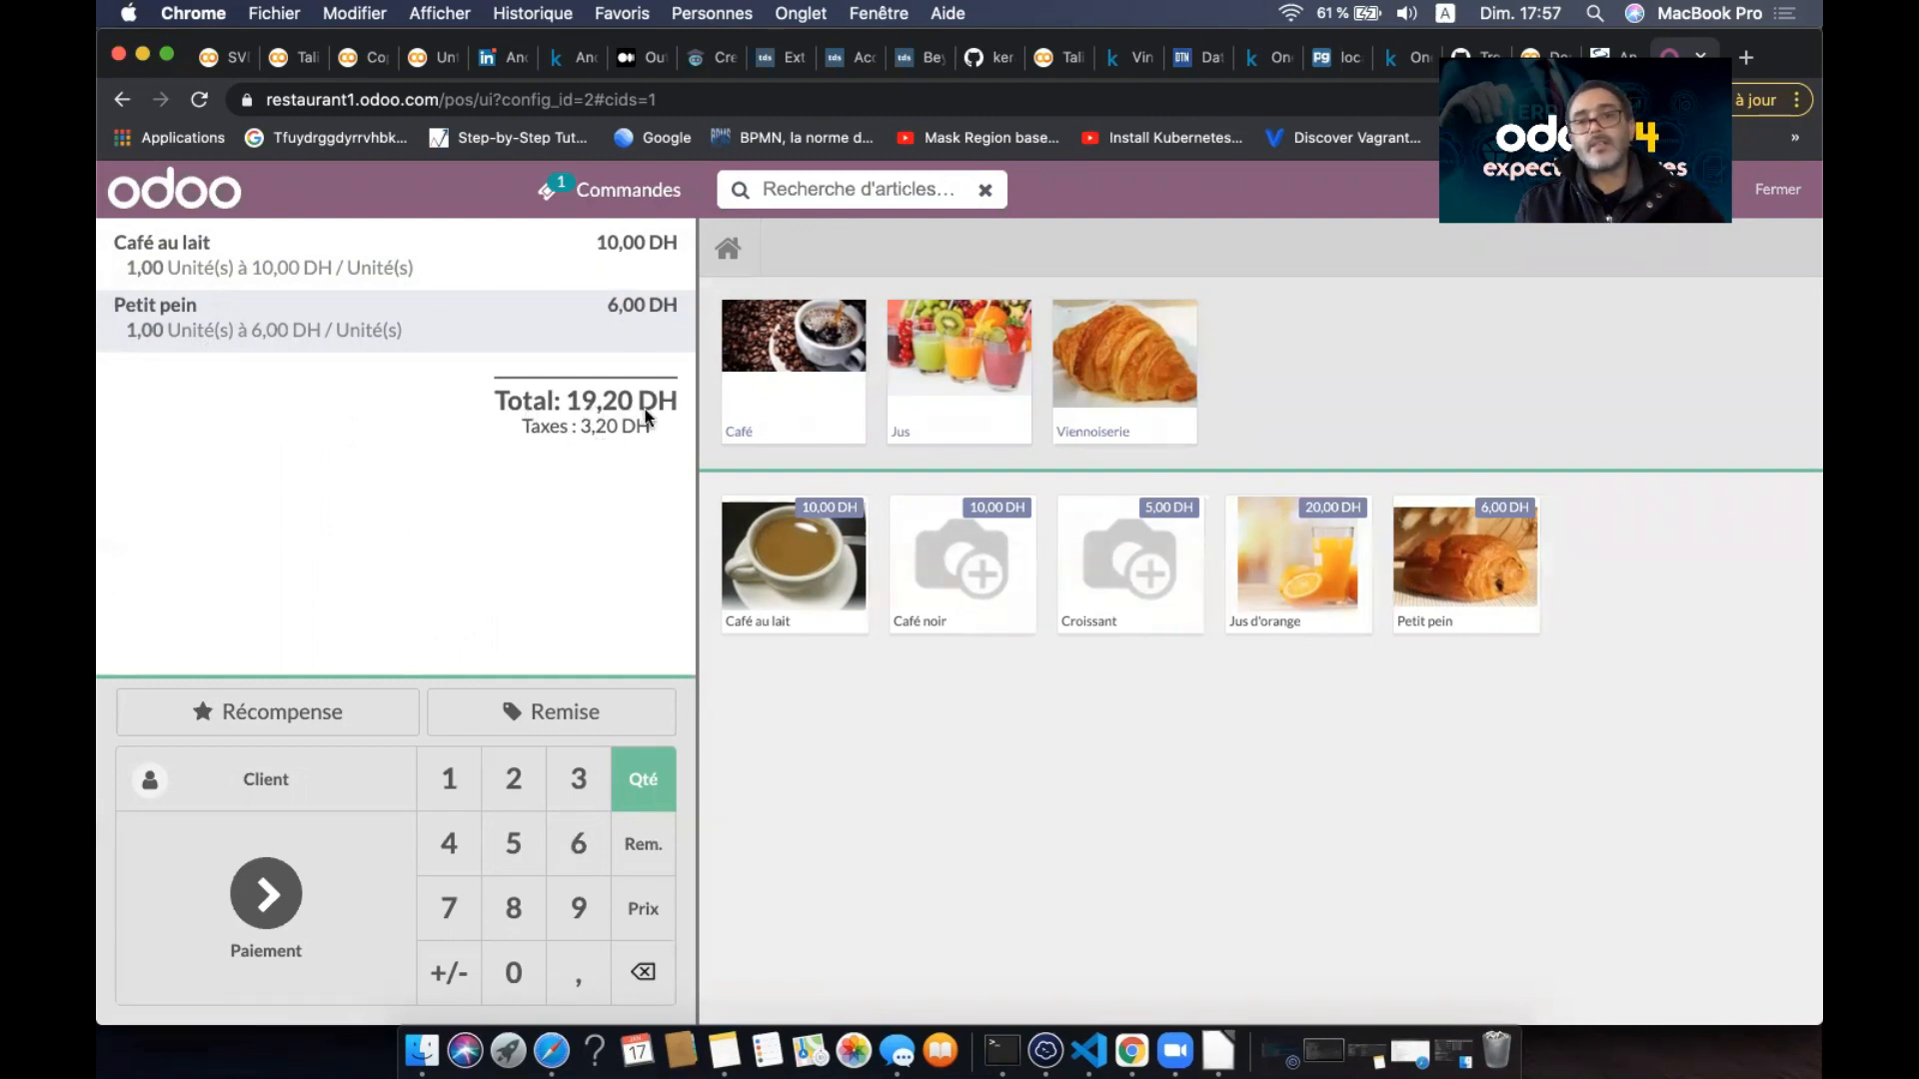
left_click(280, 898)
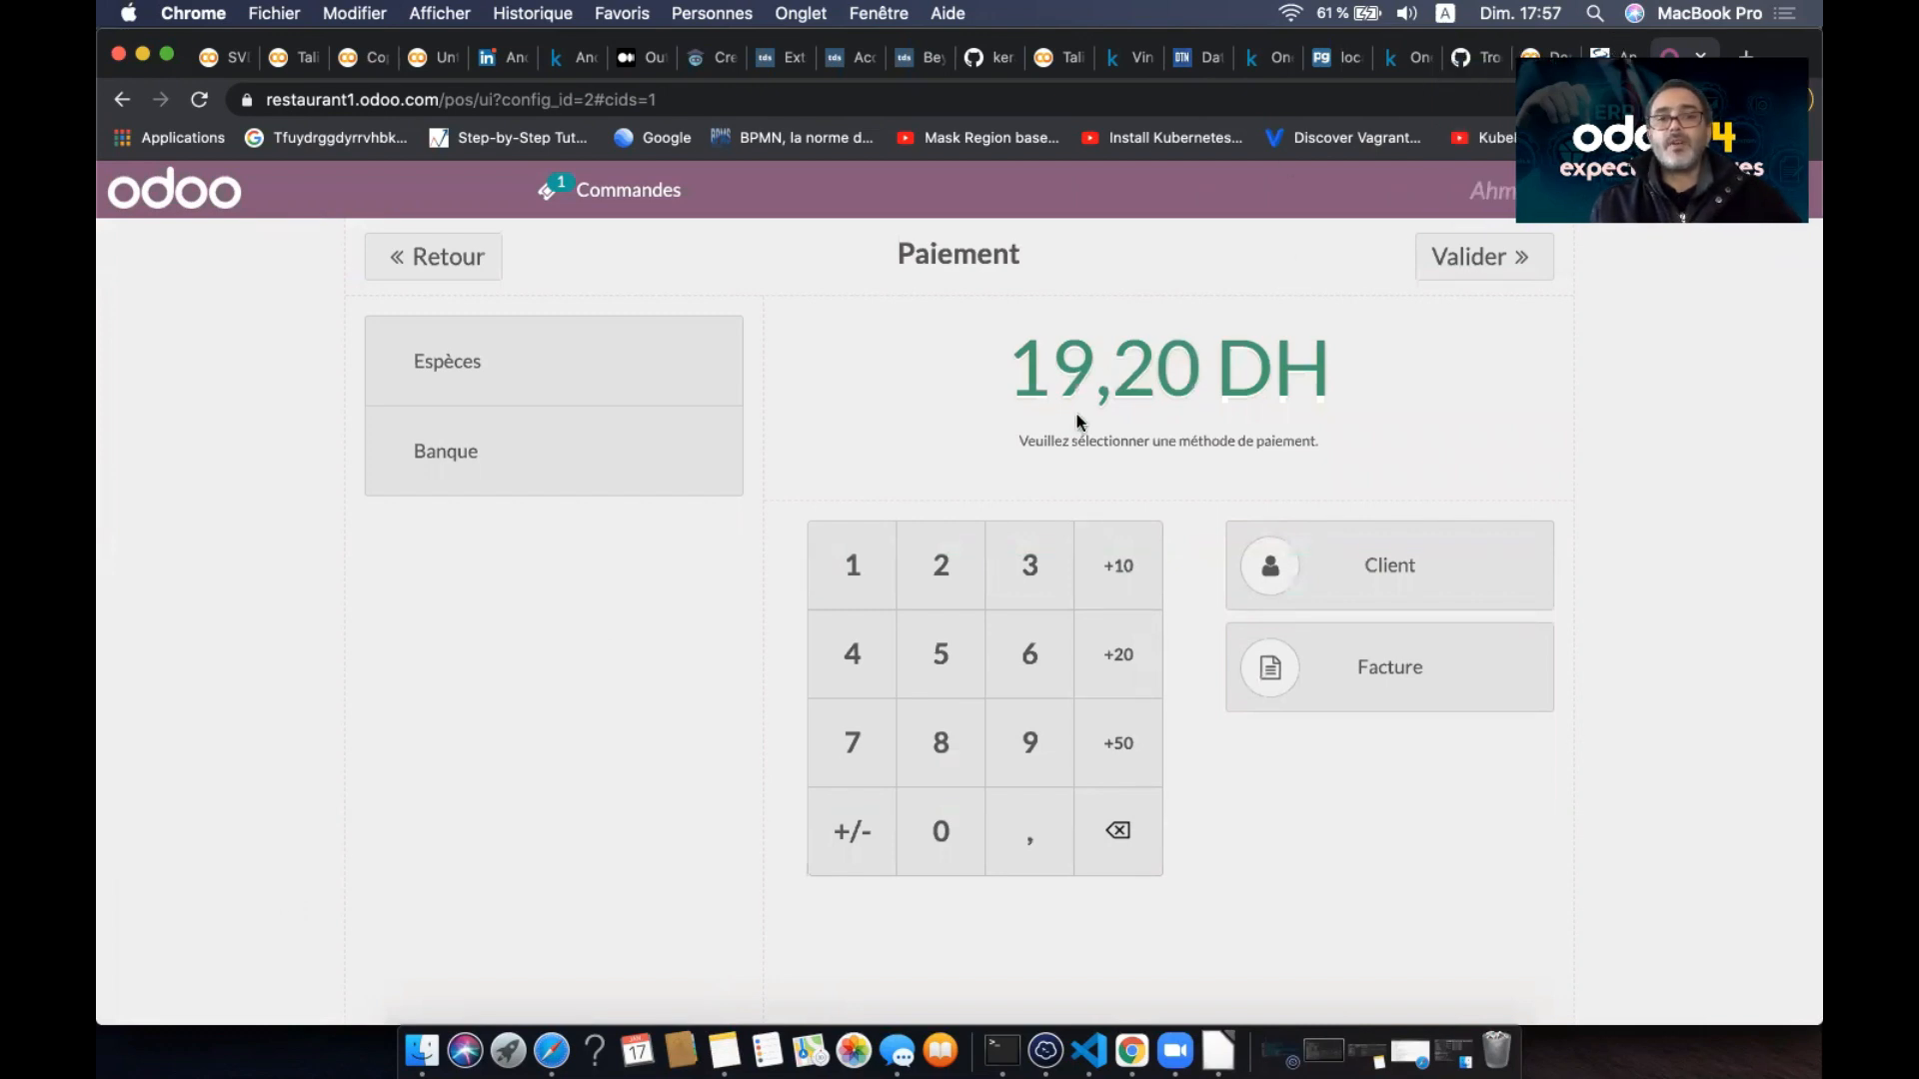
- Pay the 19,20 DH order with 20,00 DH cash, validate it, and begin a new order
left_click(581, 343)
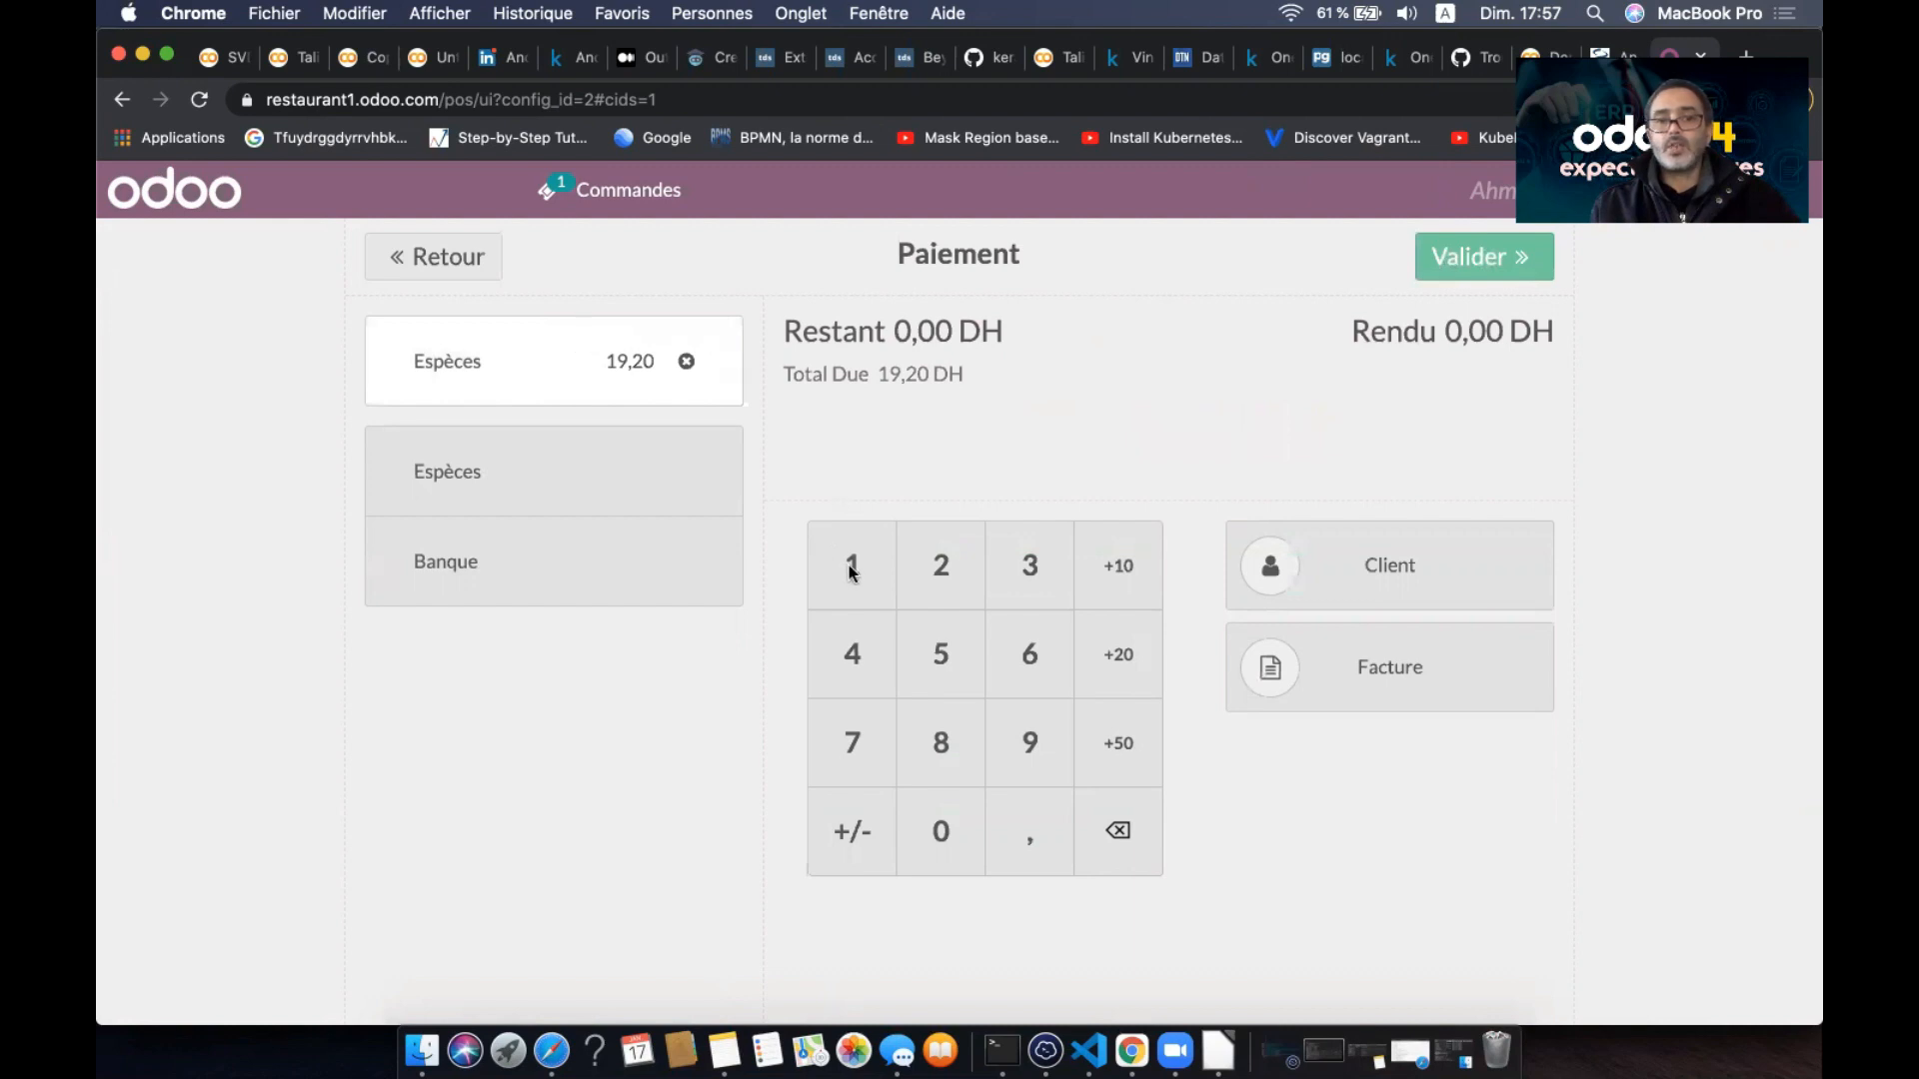
left_click(851, 566)
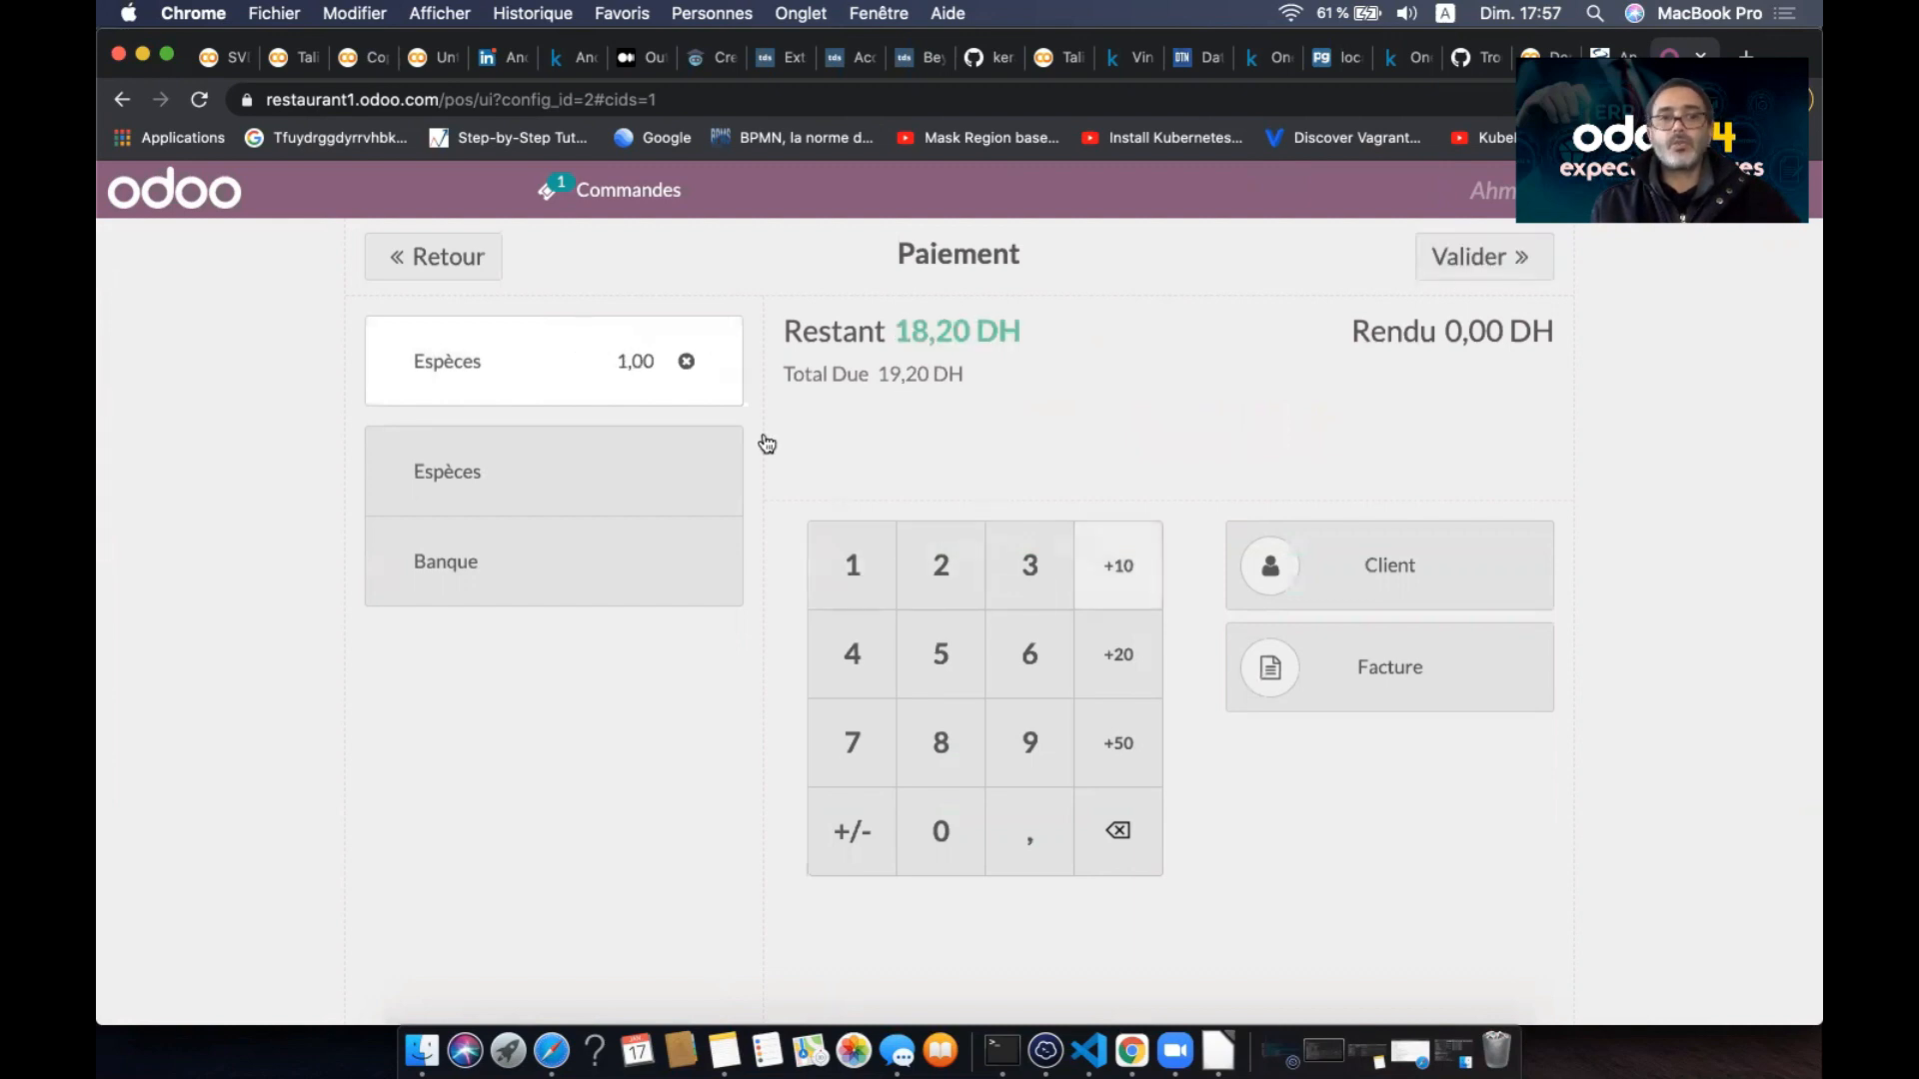
left_click(686, 361)
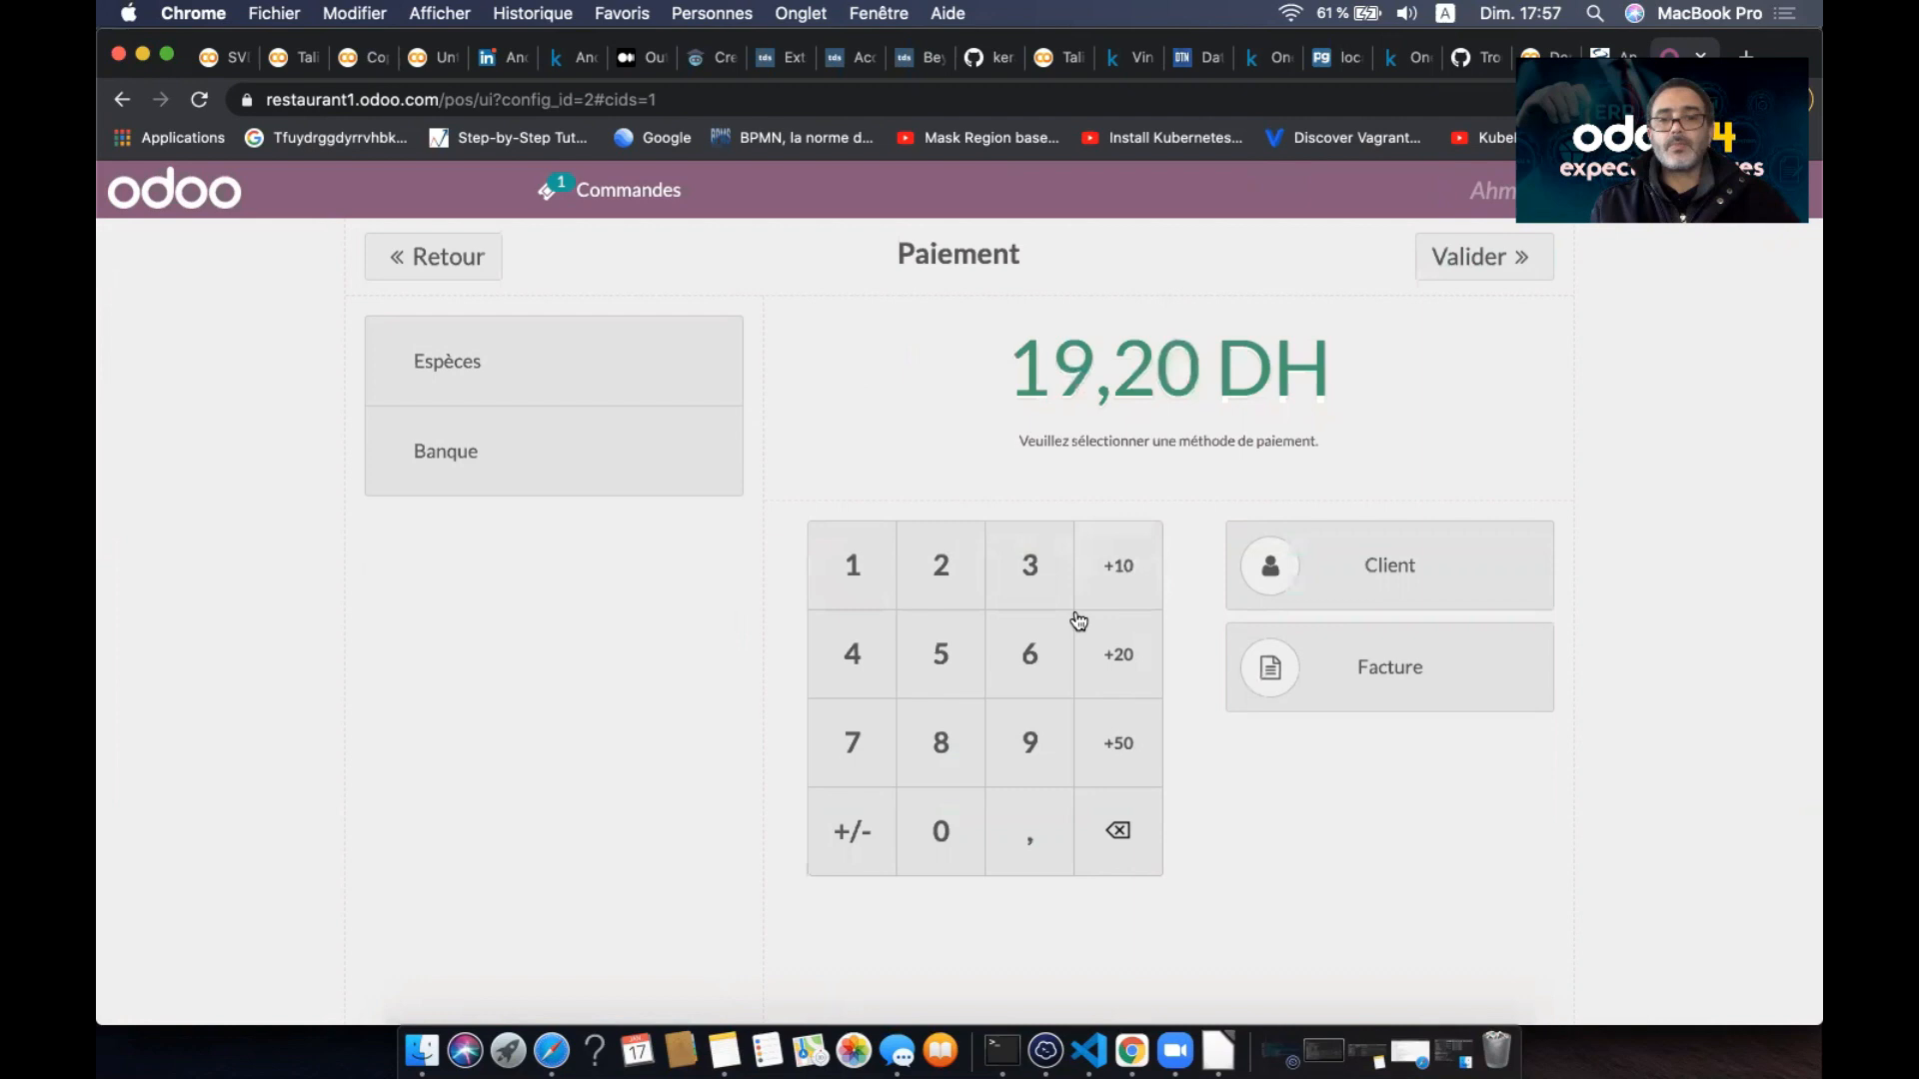
left_click(938, 600)
left_click(941, 833)
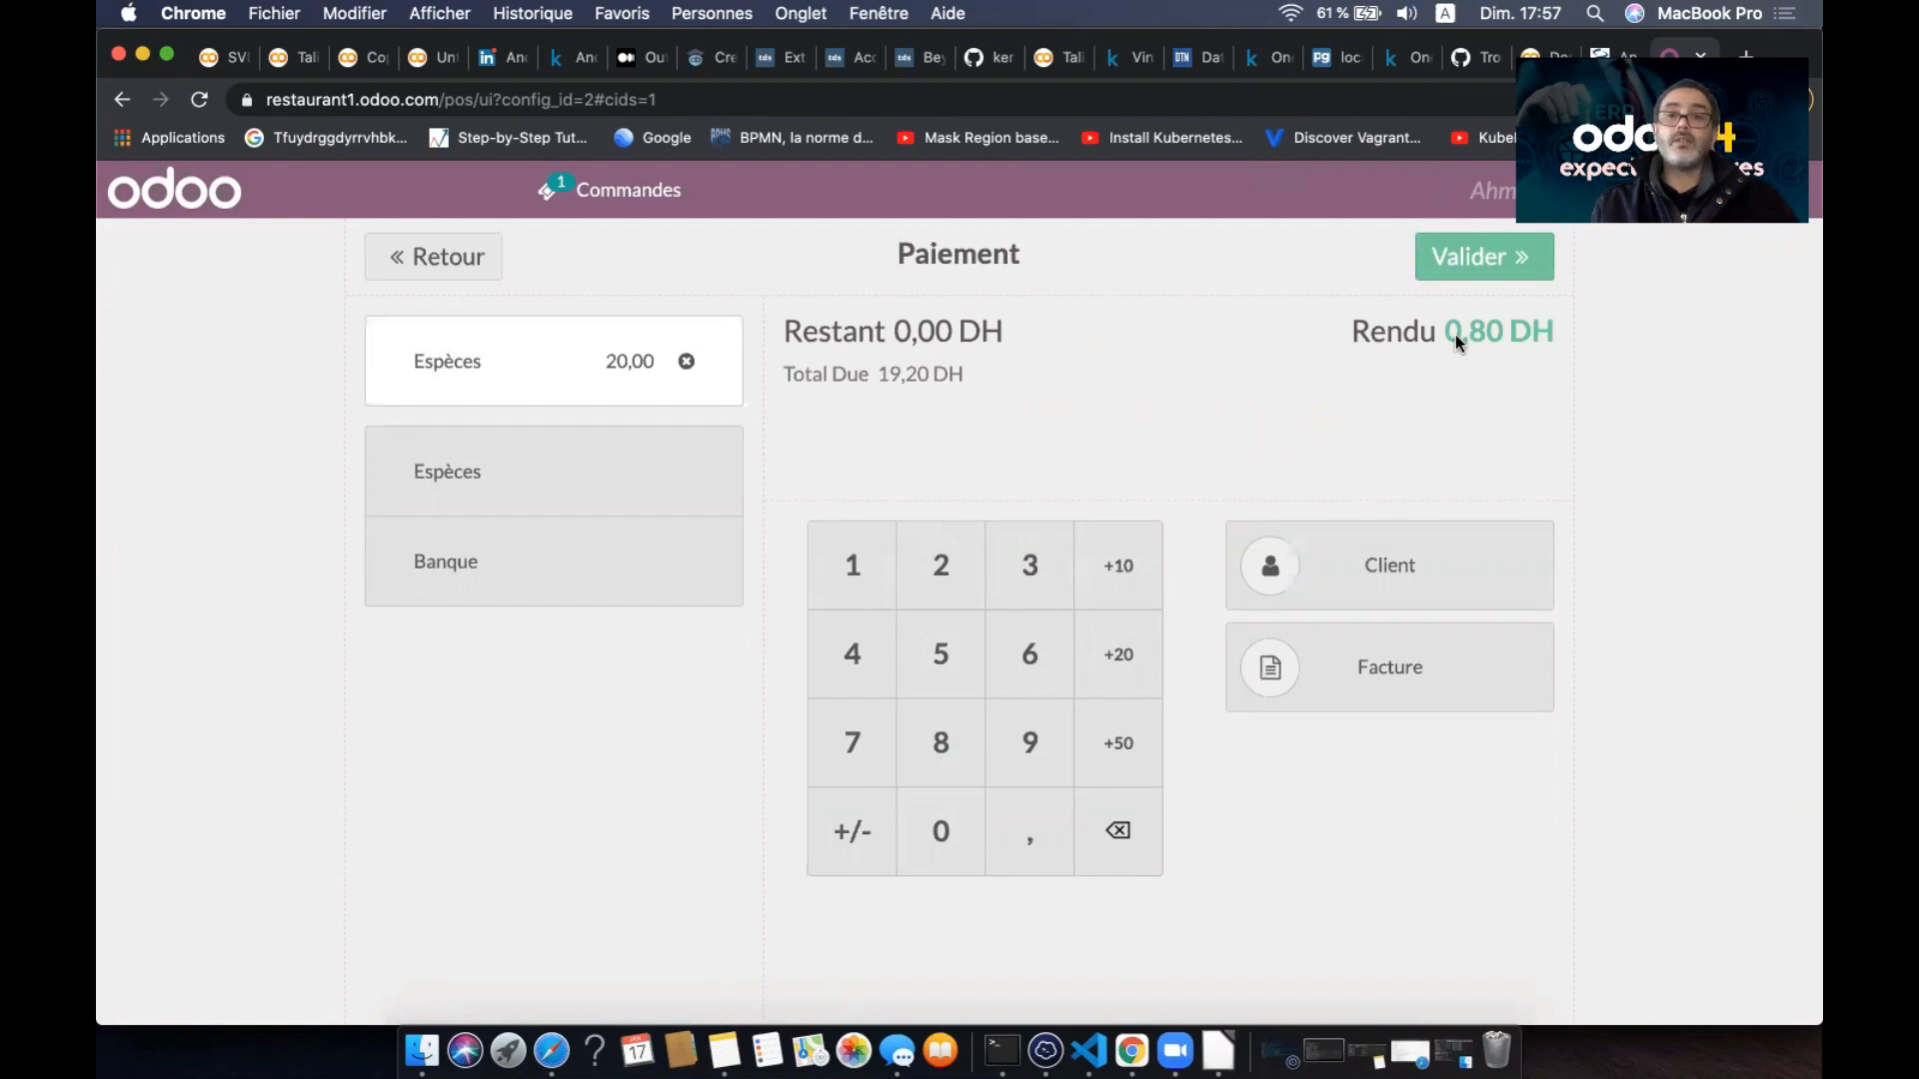
left_click(1466, 266)
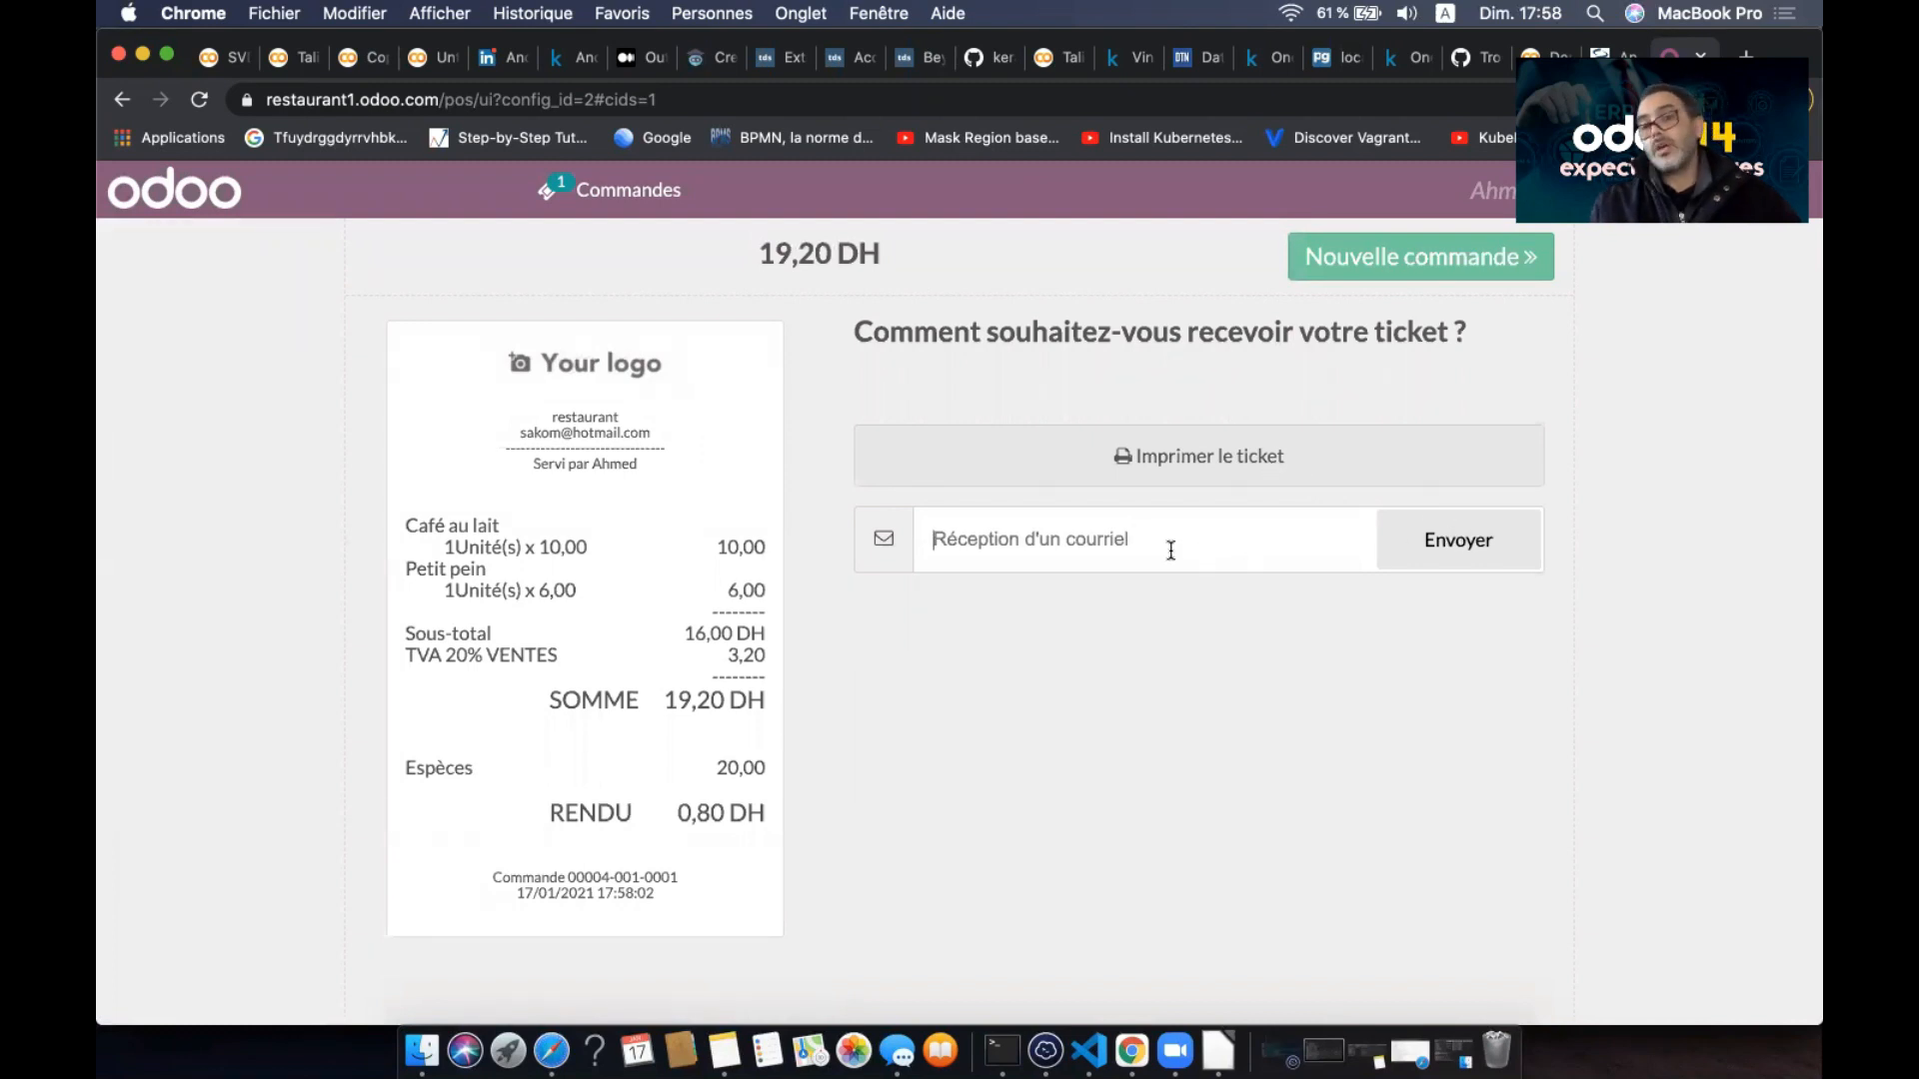
left_click(1371, 254)
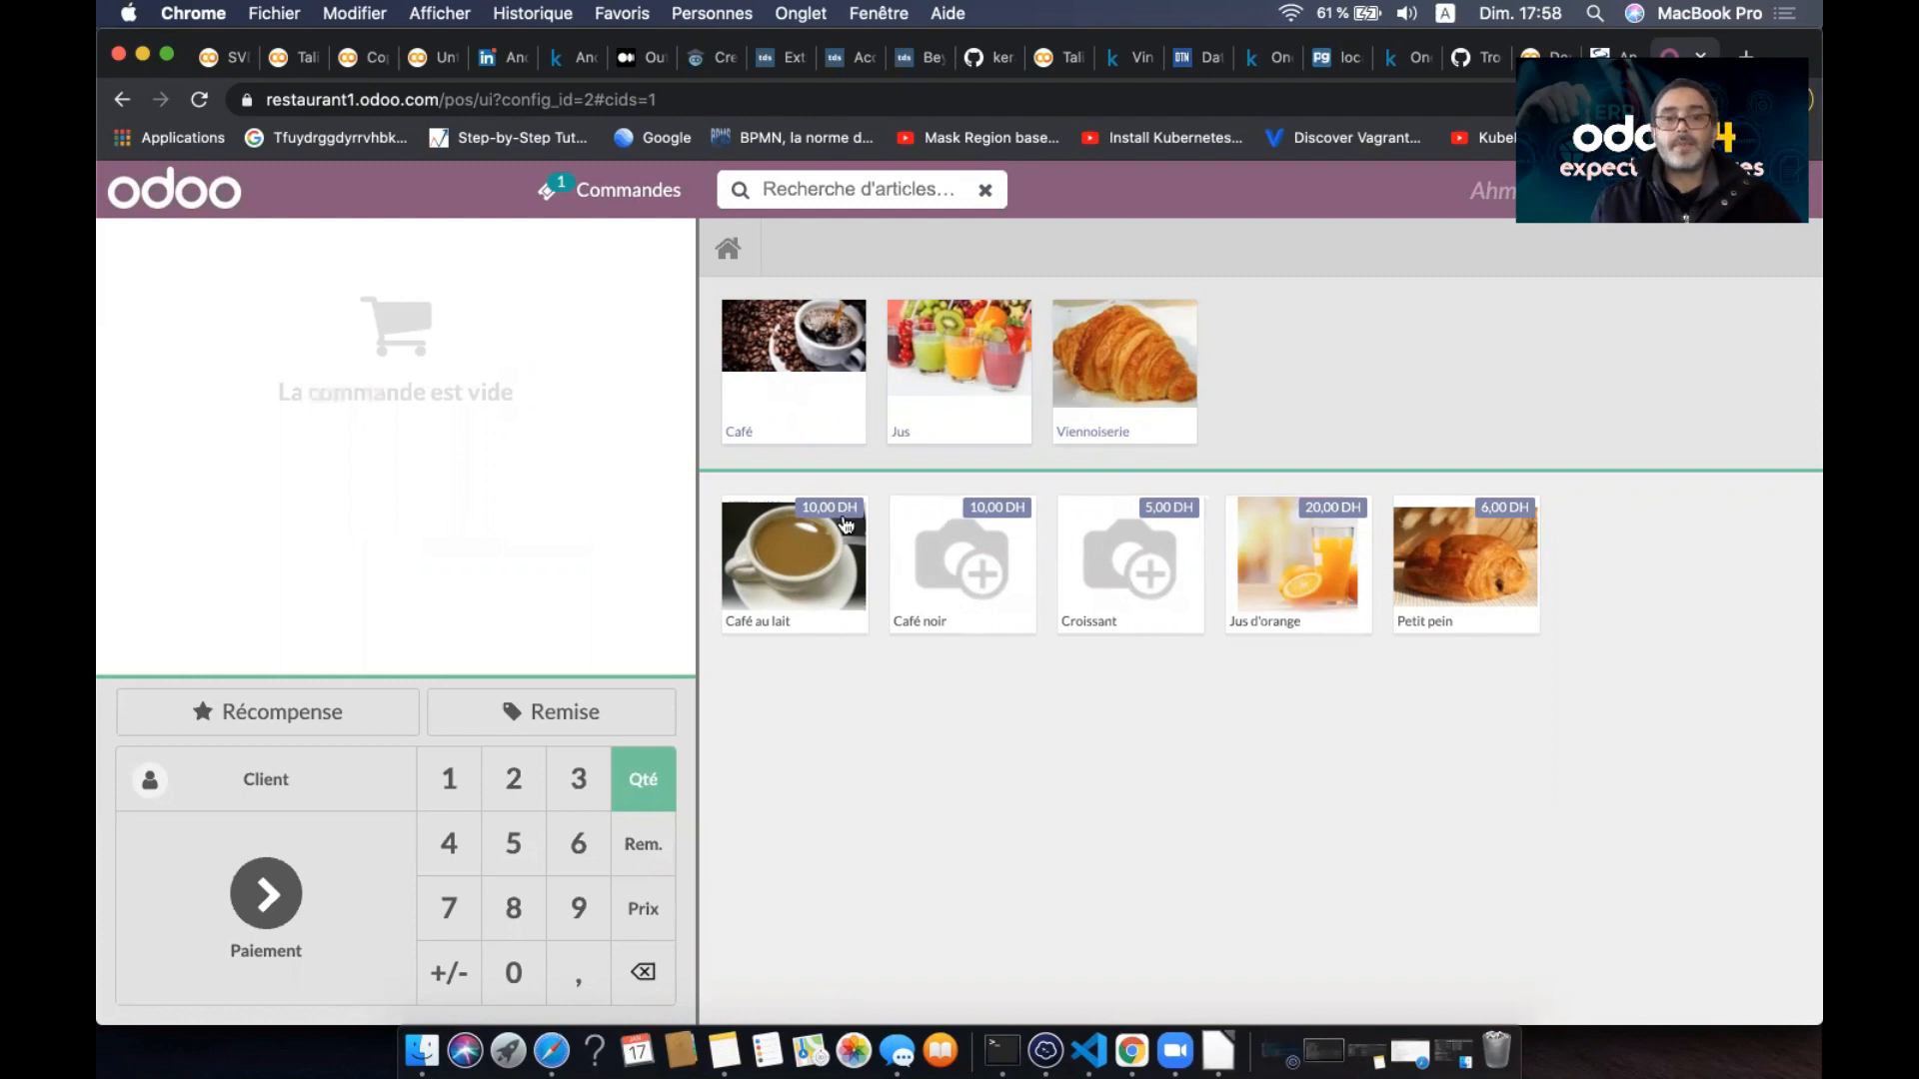
- Add Café au lait and Petit pein (19,20 DH) to the order and open the customer list
left_click(812, 570)
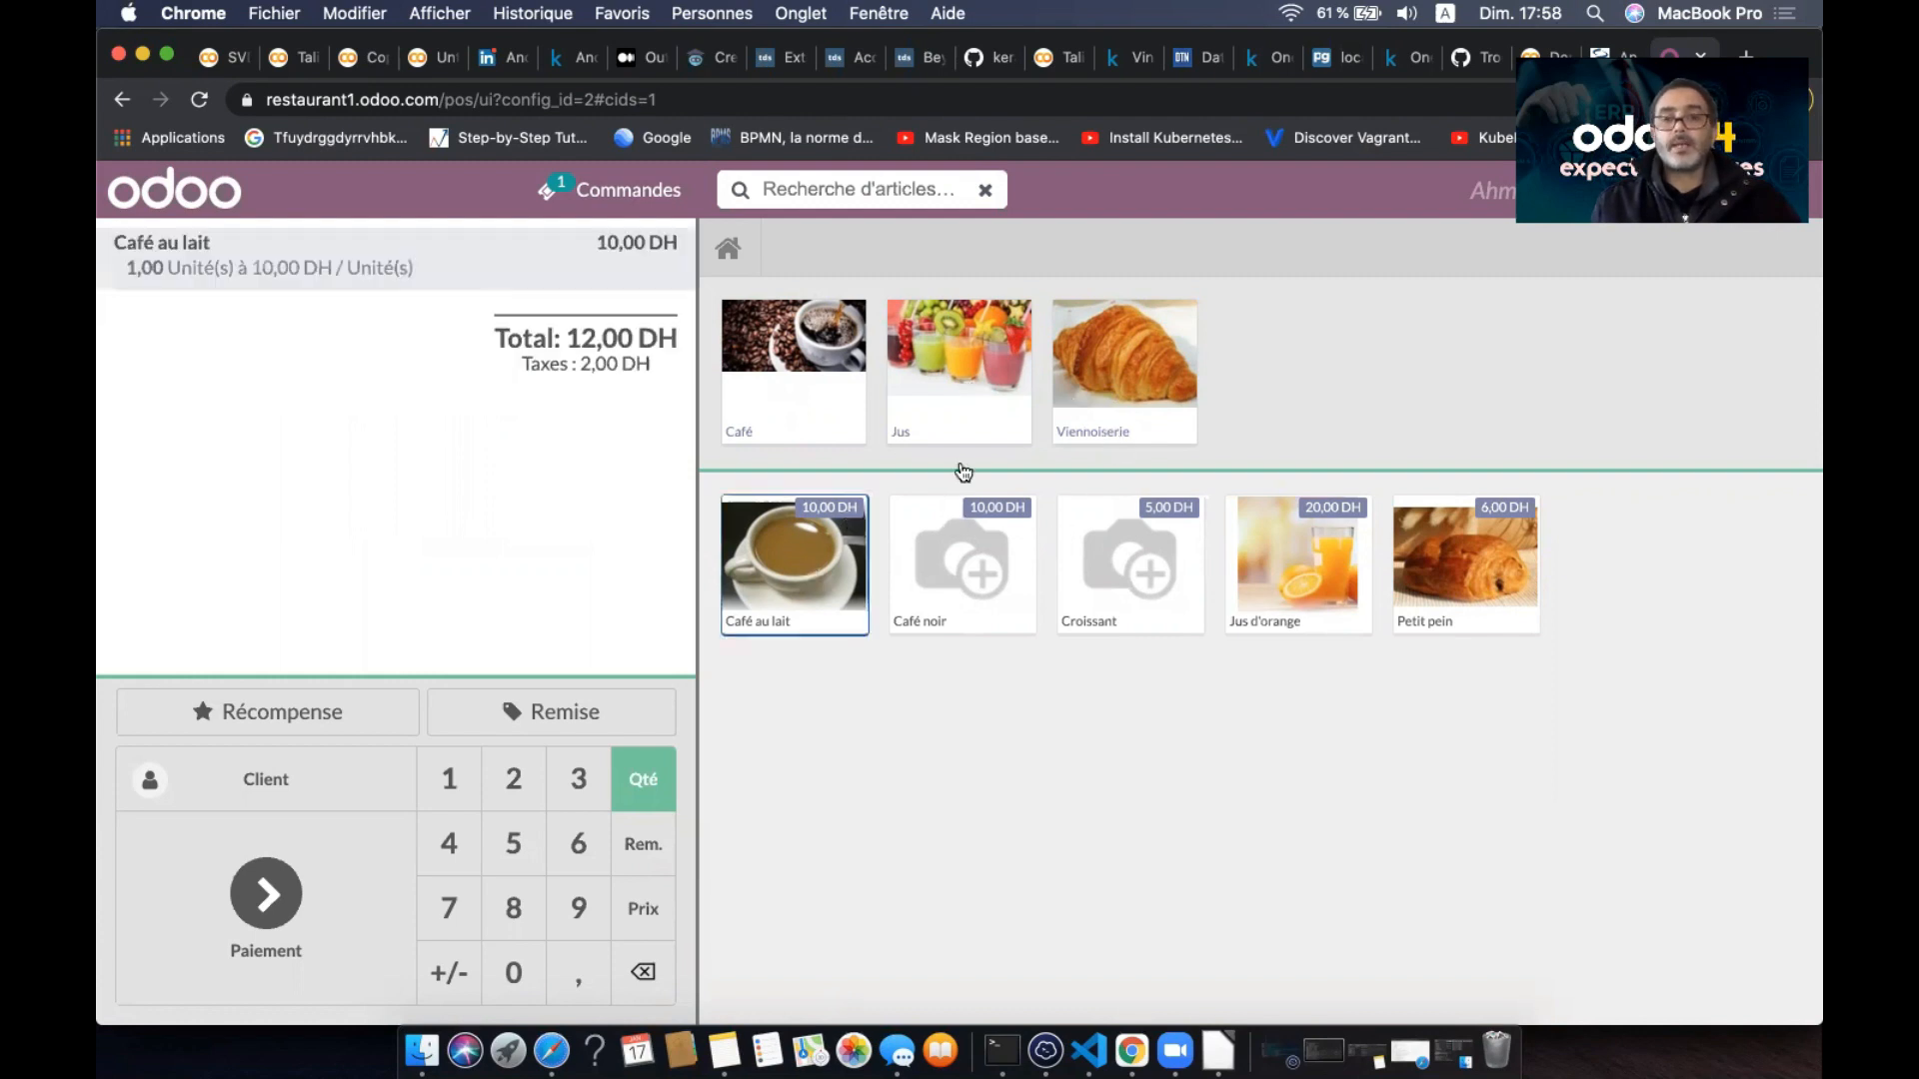
left_click(1445, 592)
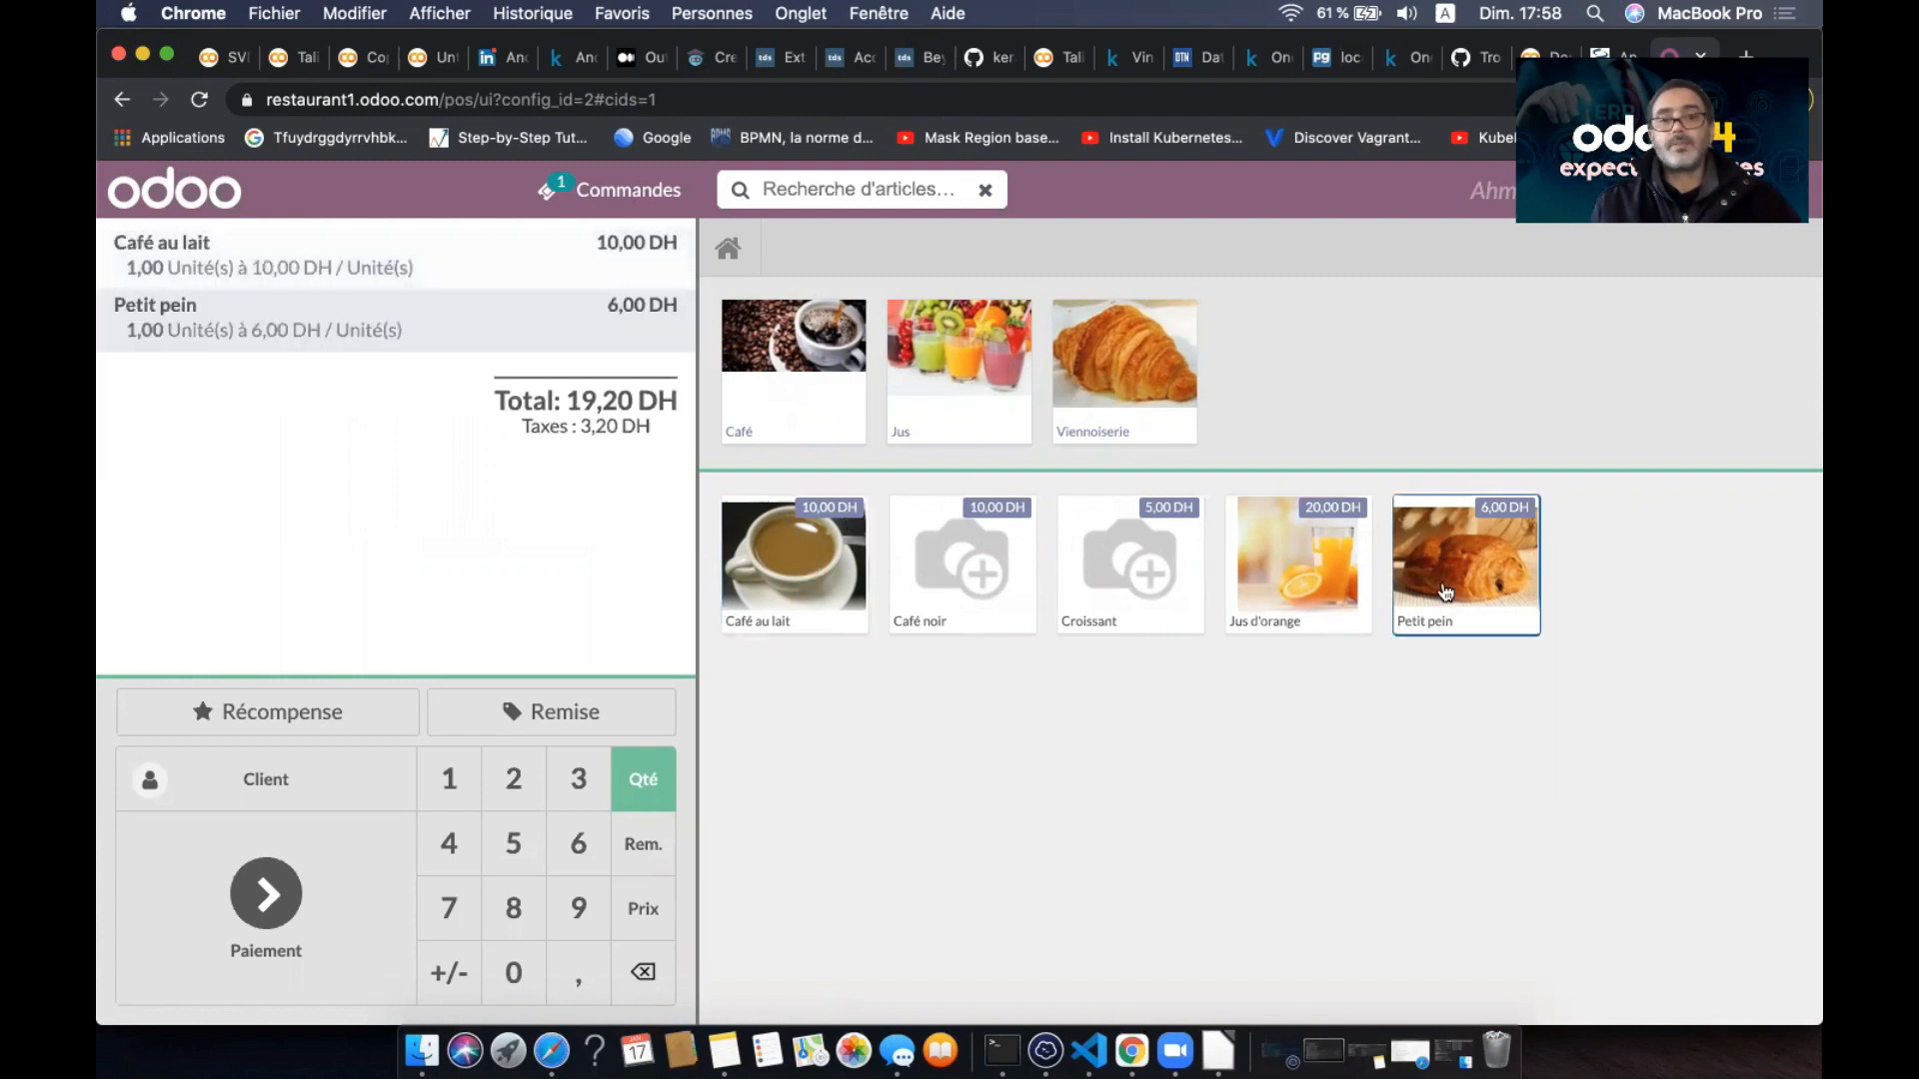
left_click(291, 784)
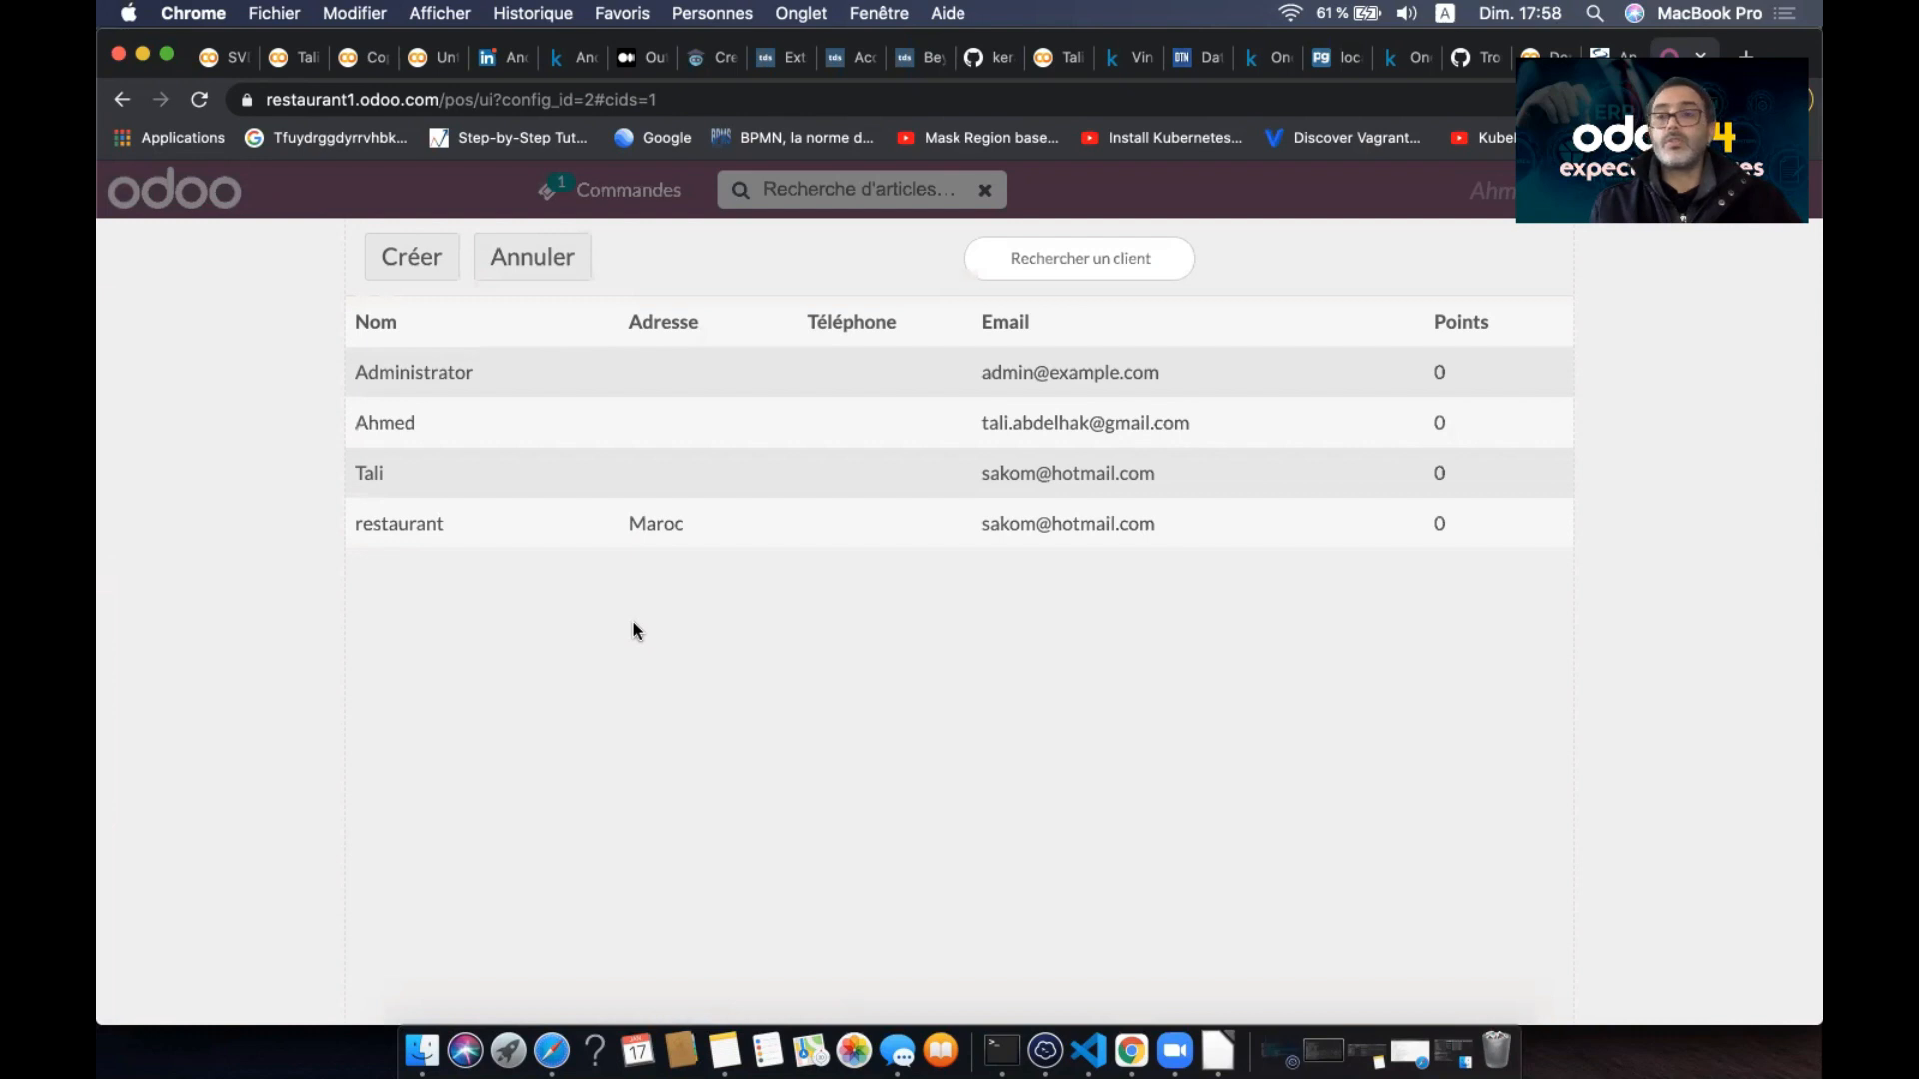
- Create a customer with an autofilled Tangier, 90000, France address and assign them to the order
left_click(428, 264)
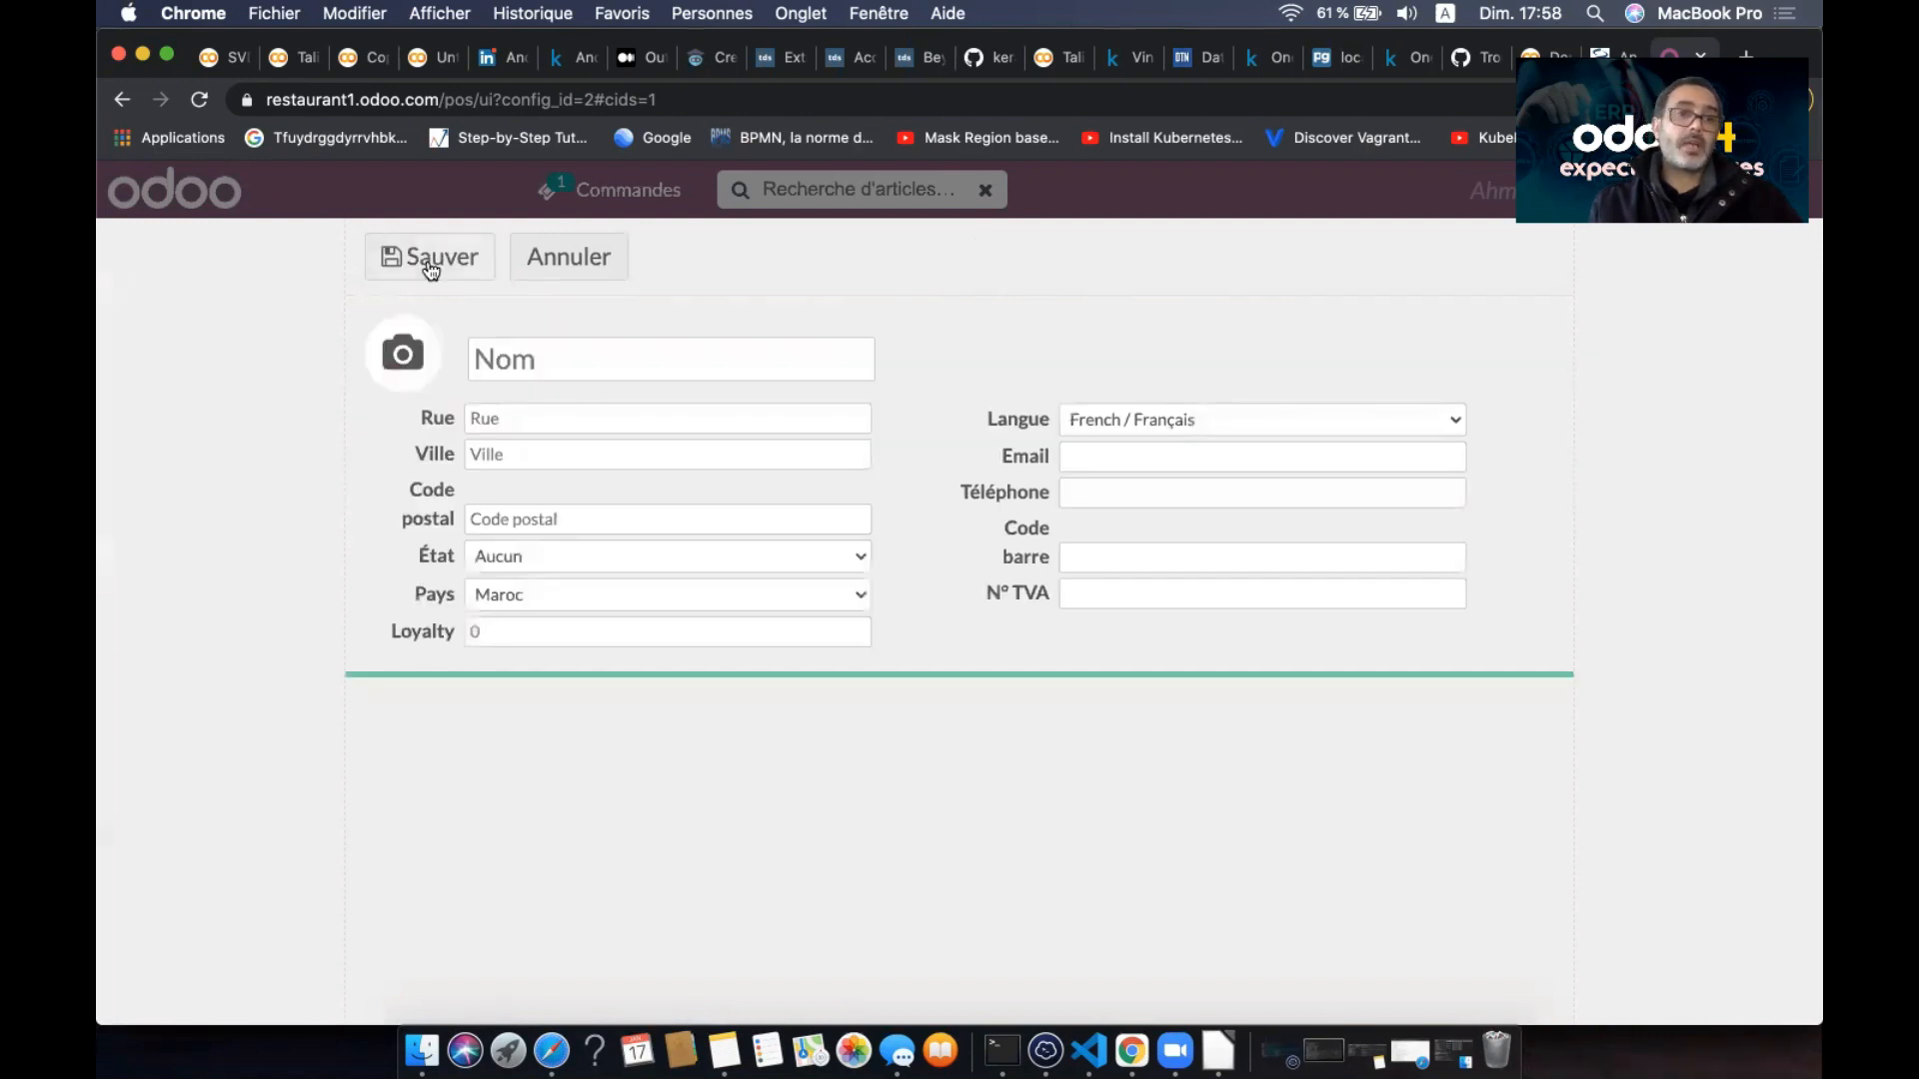
left_click(612, 358)
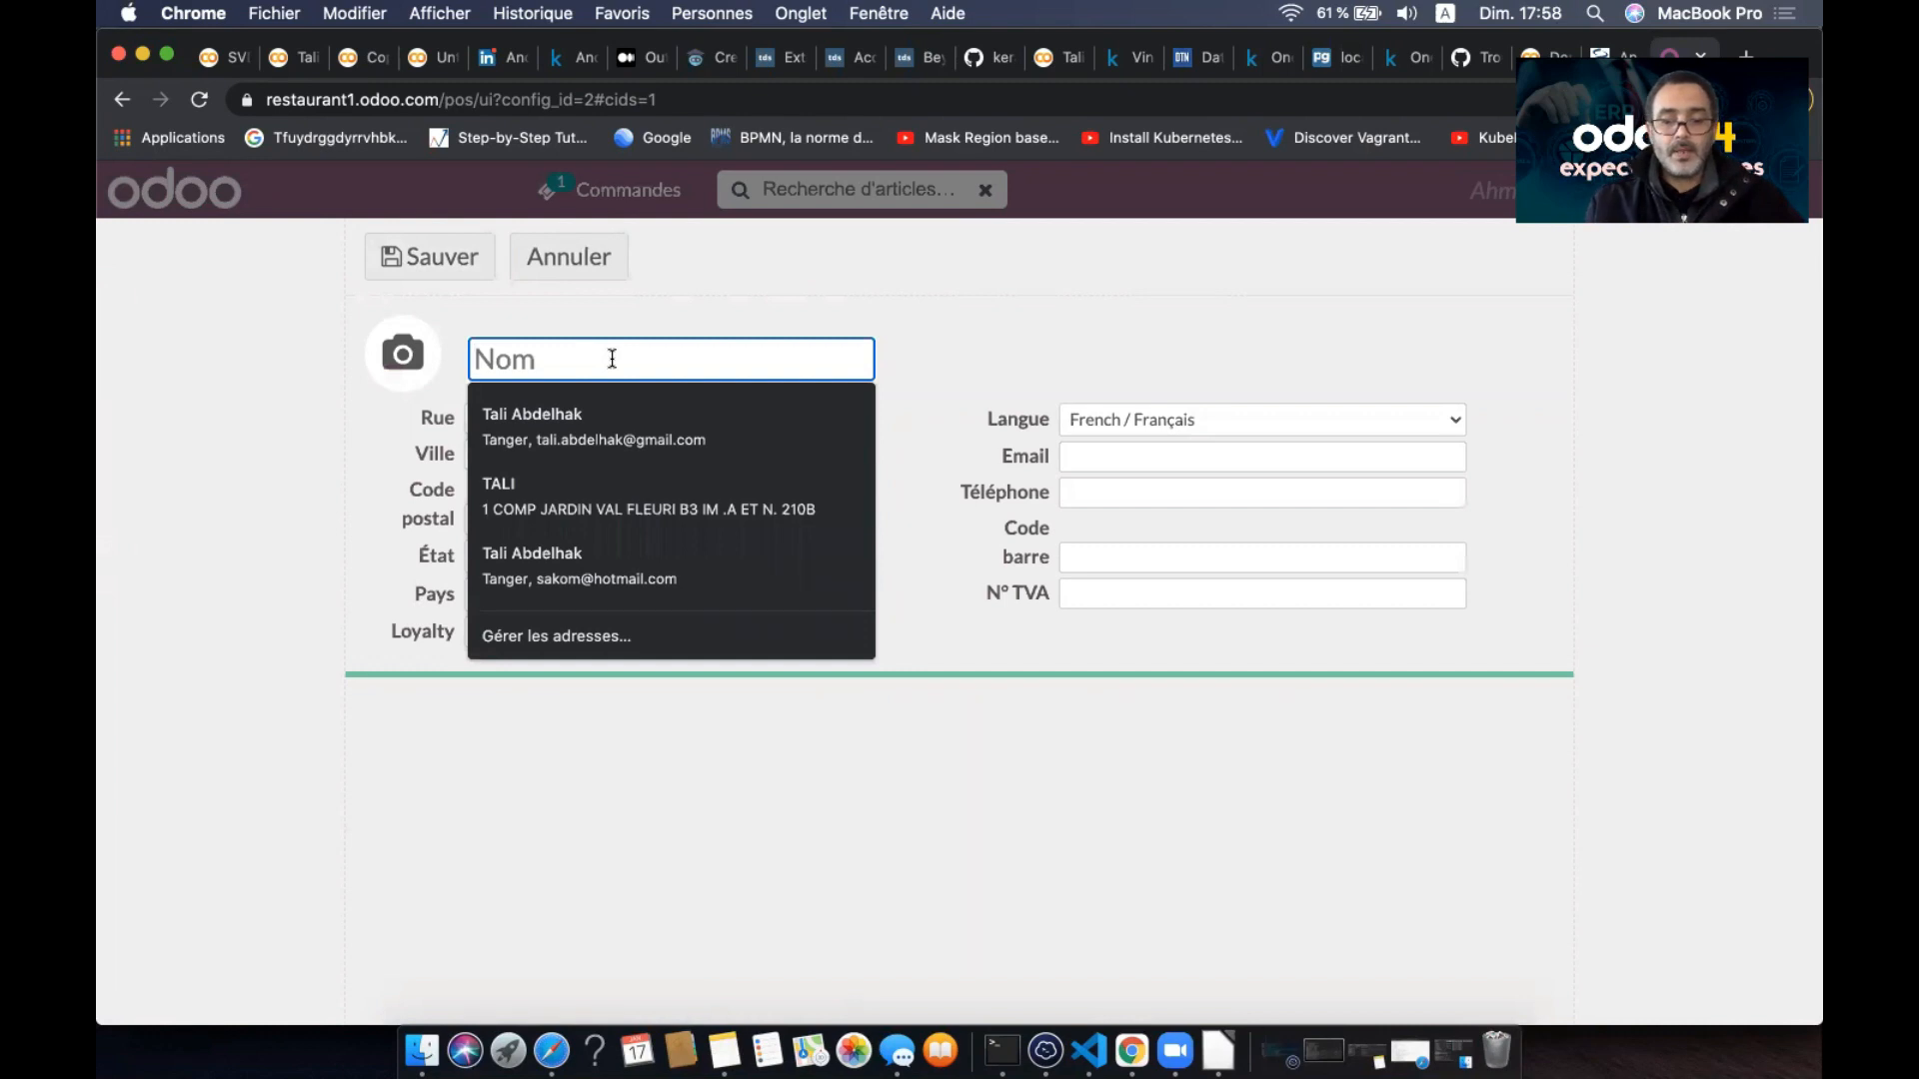
type("Laila")
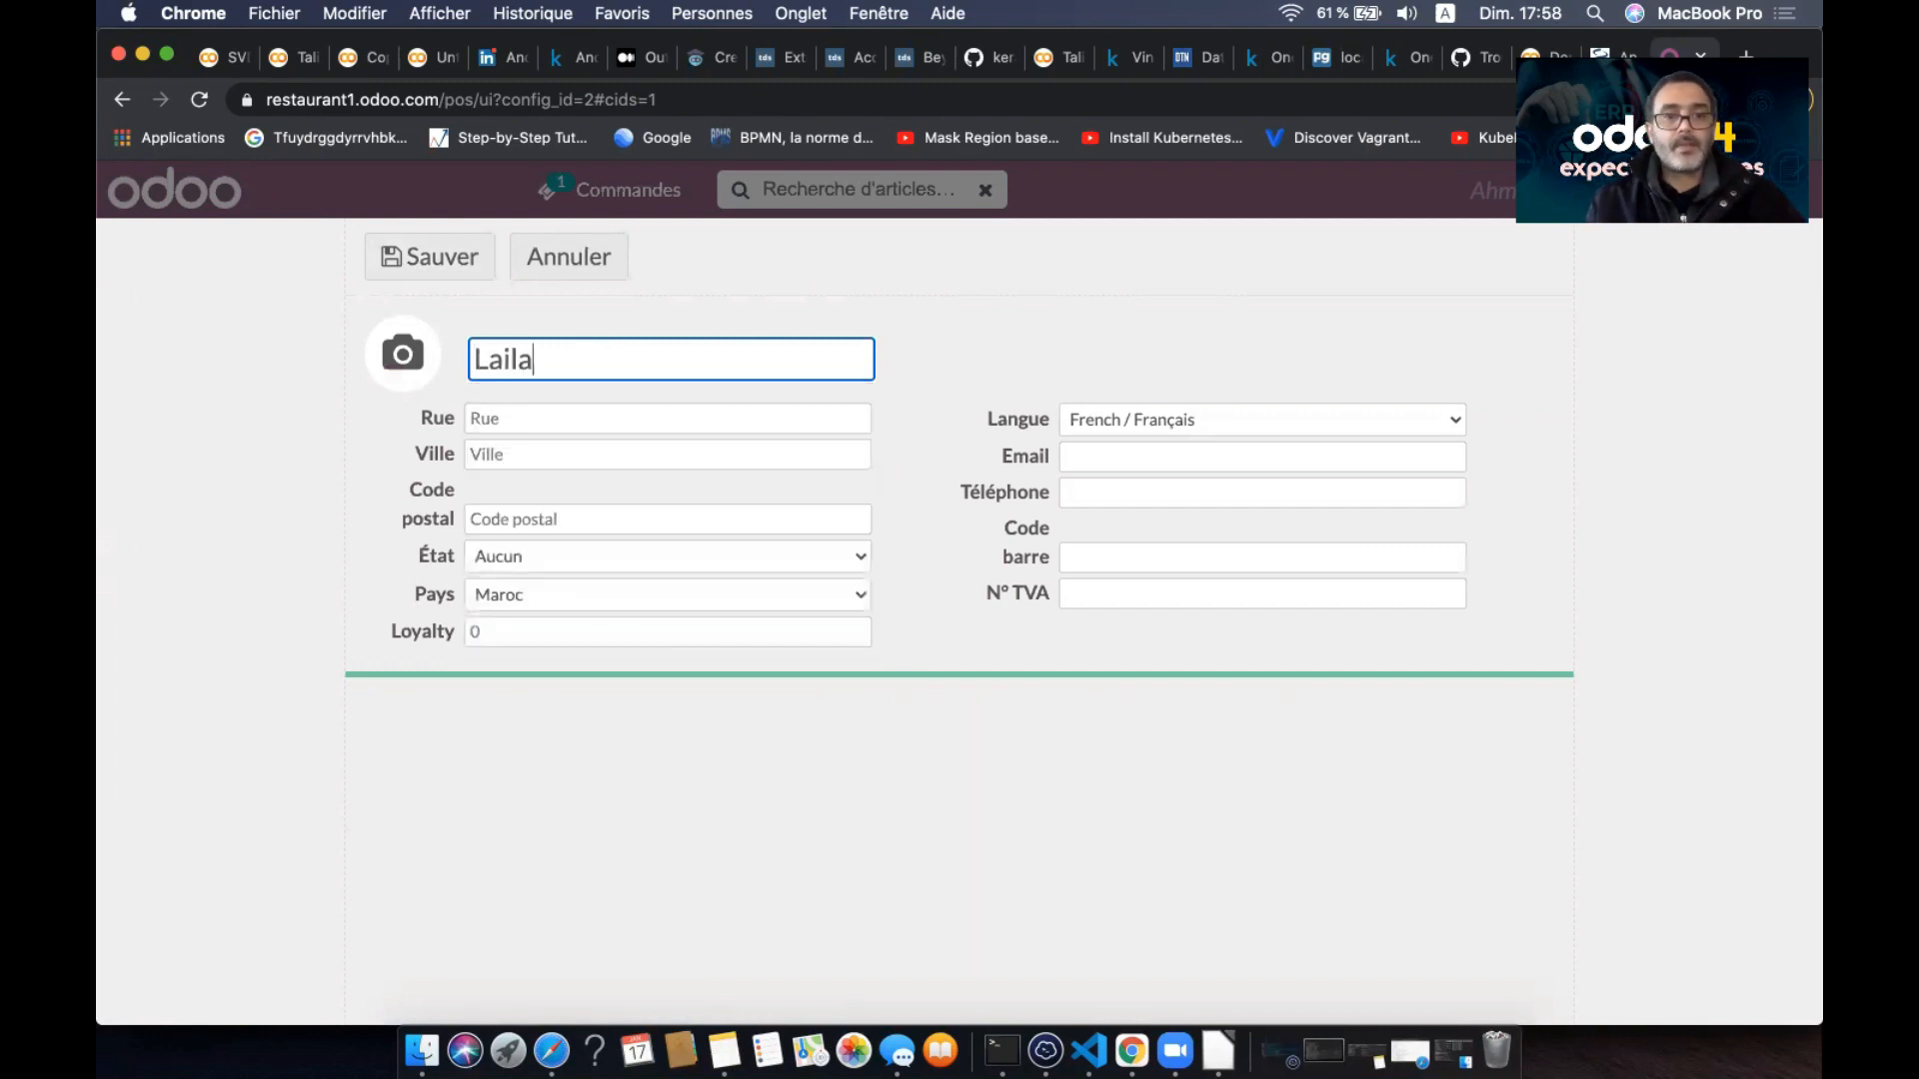
left_click(626, 420)
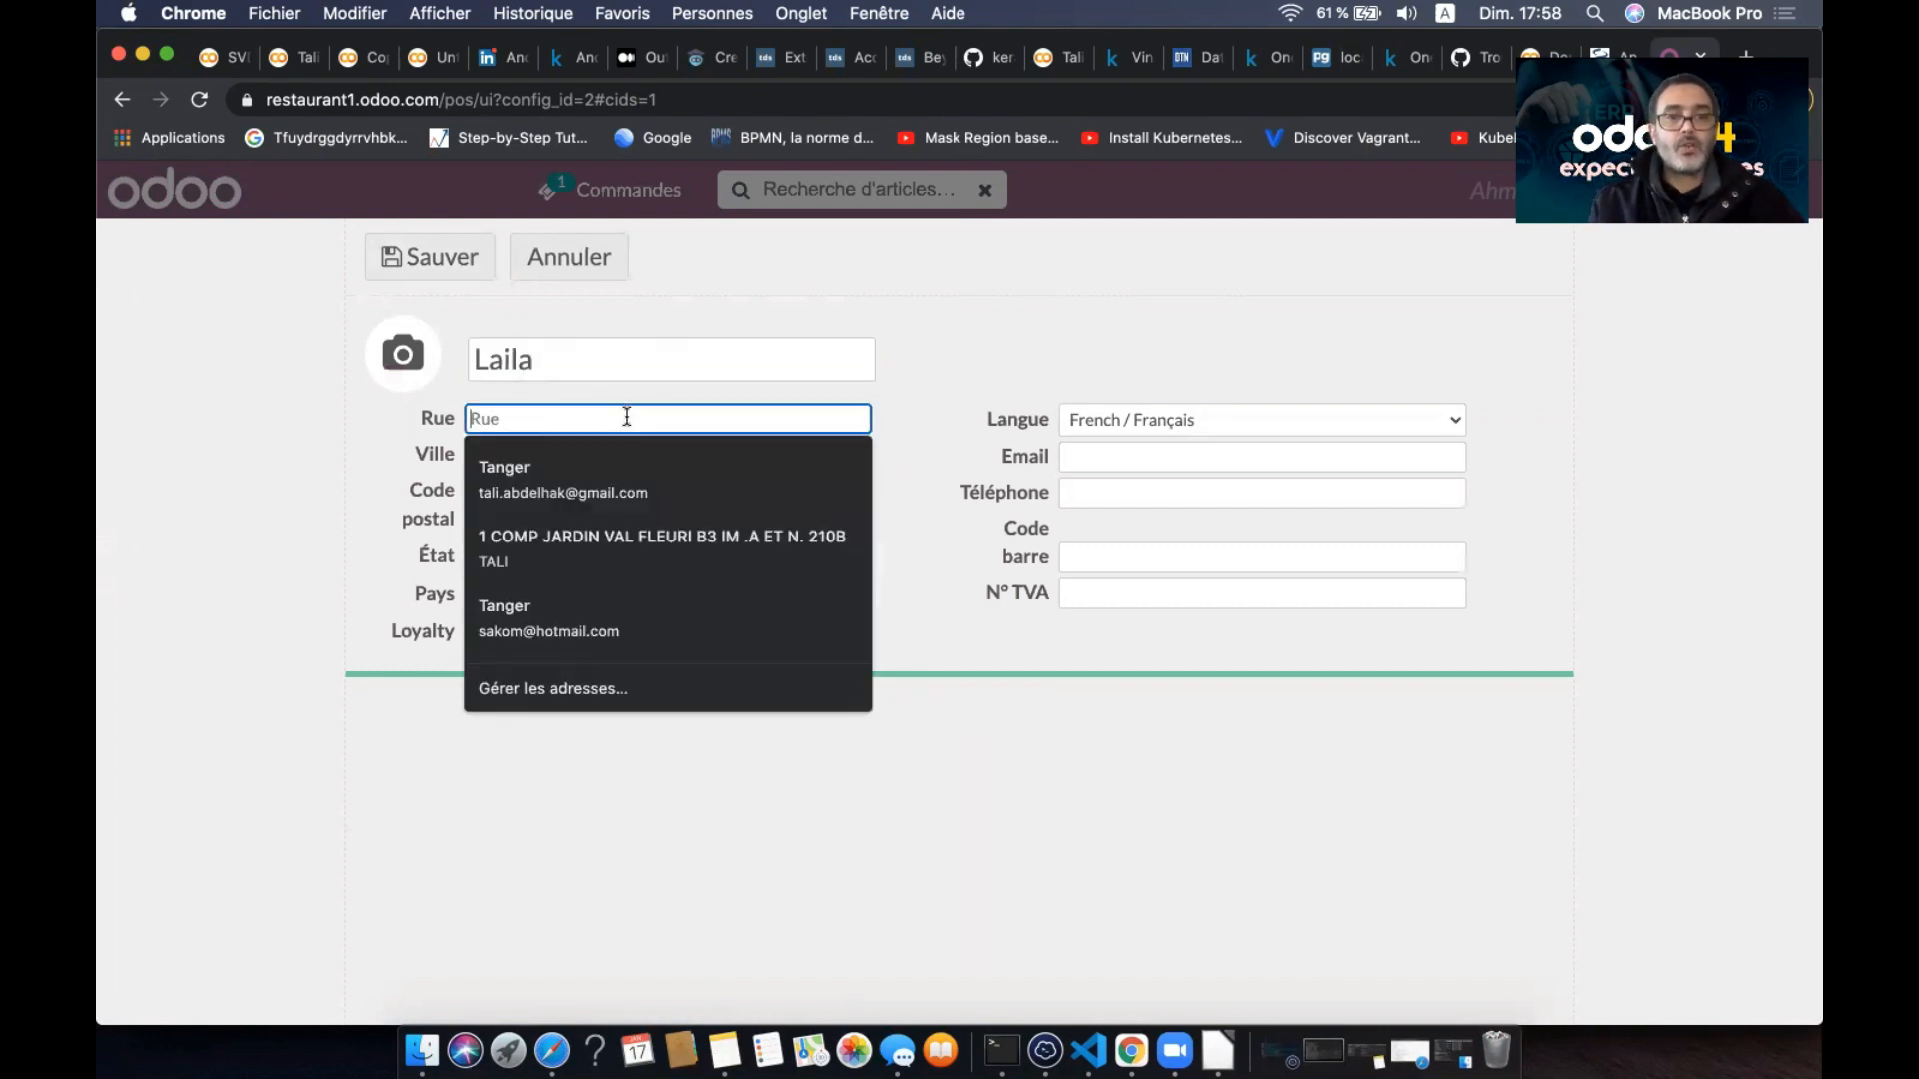
left_click(606, 462)
left_click(612, 455)
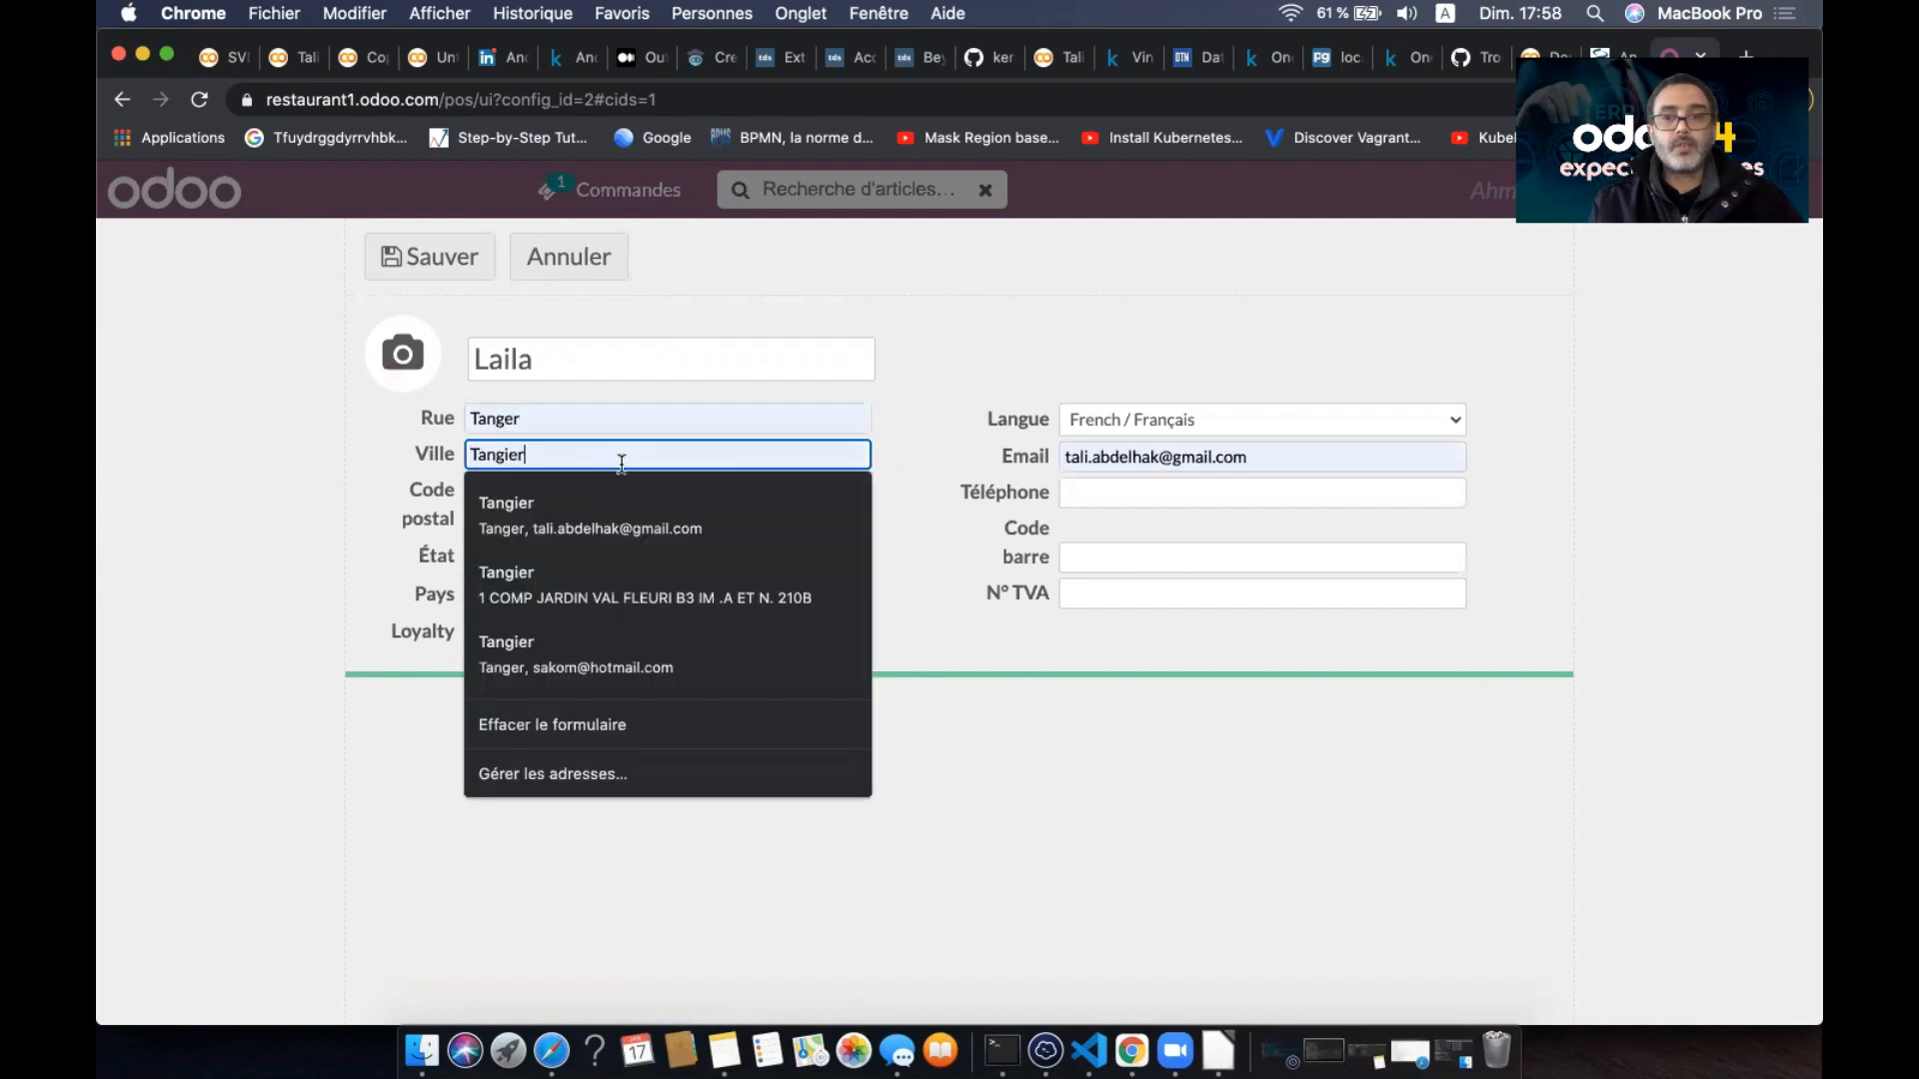
left_click(965, 655)
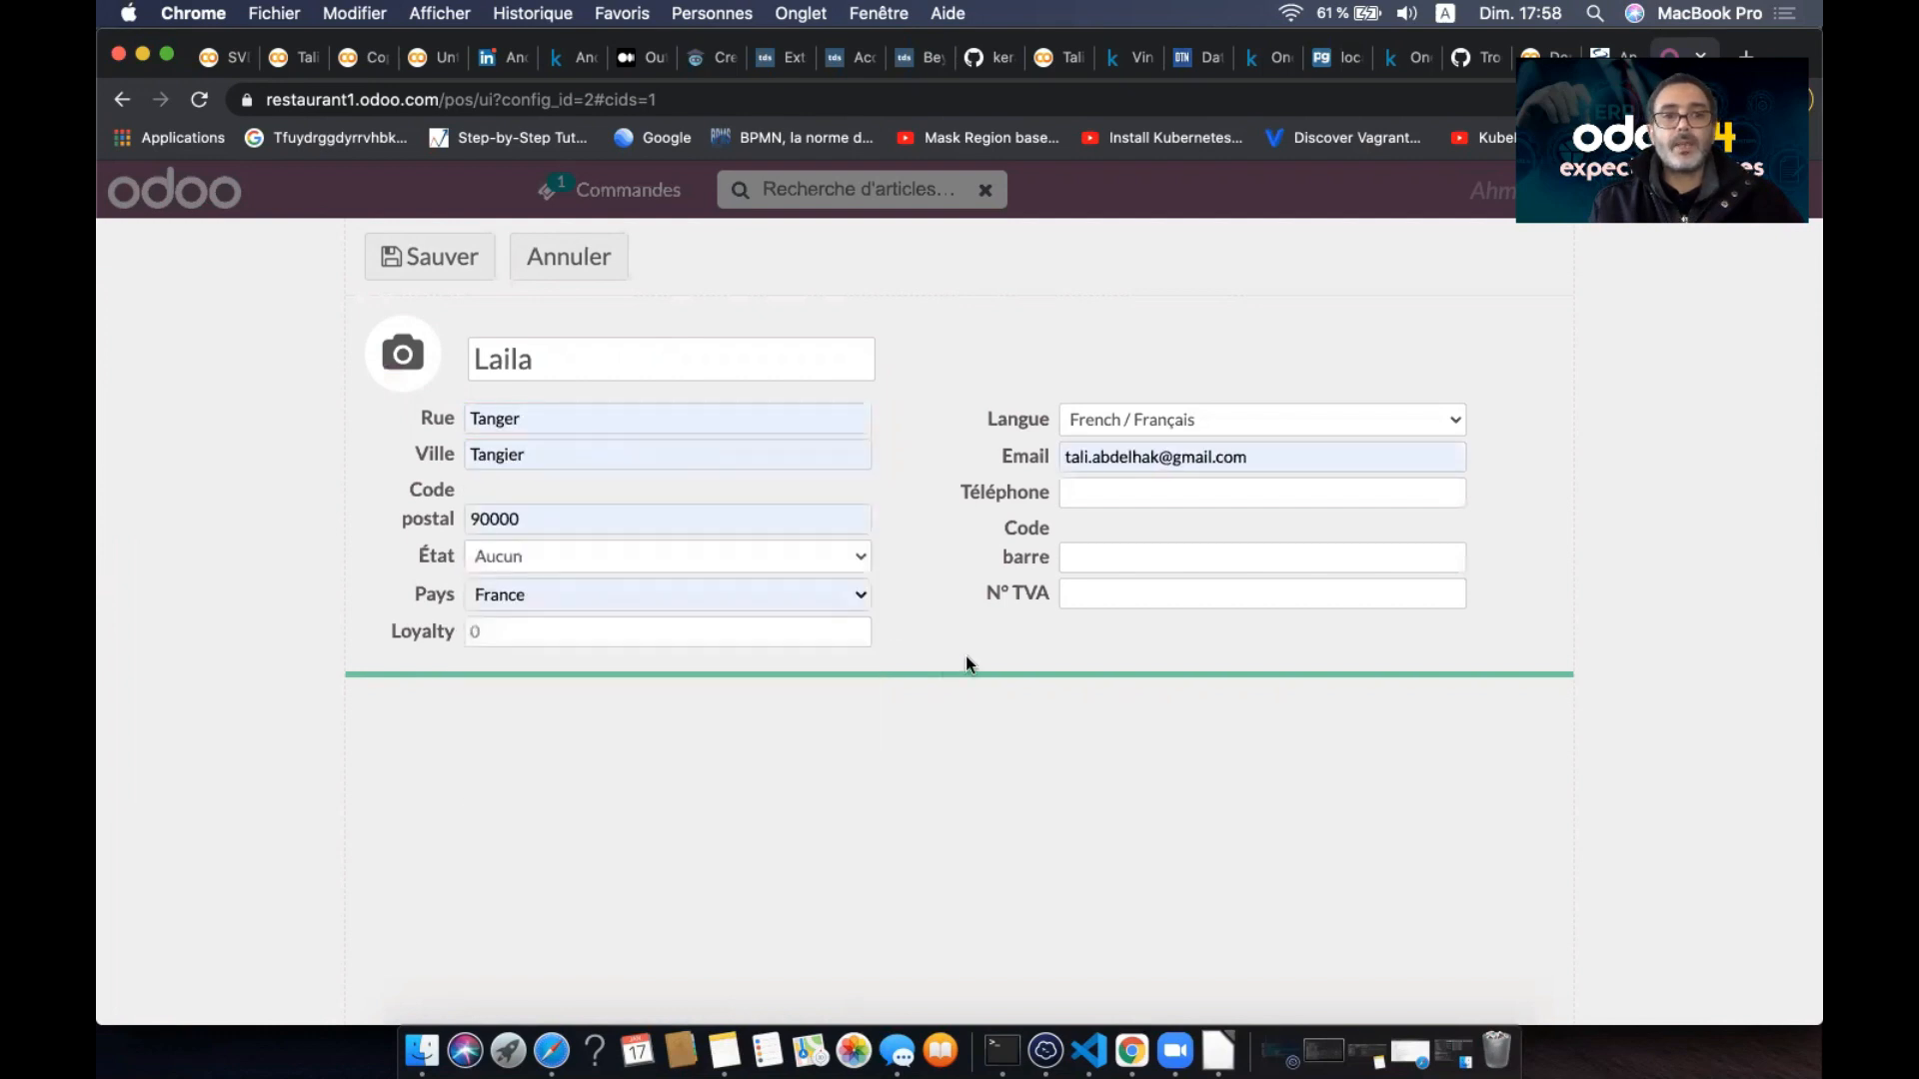
left_click(443, 258)
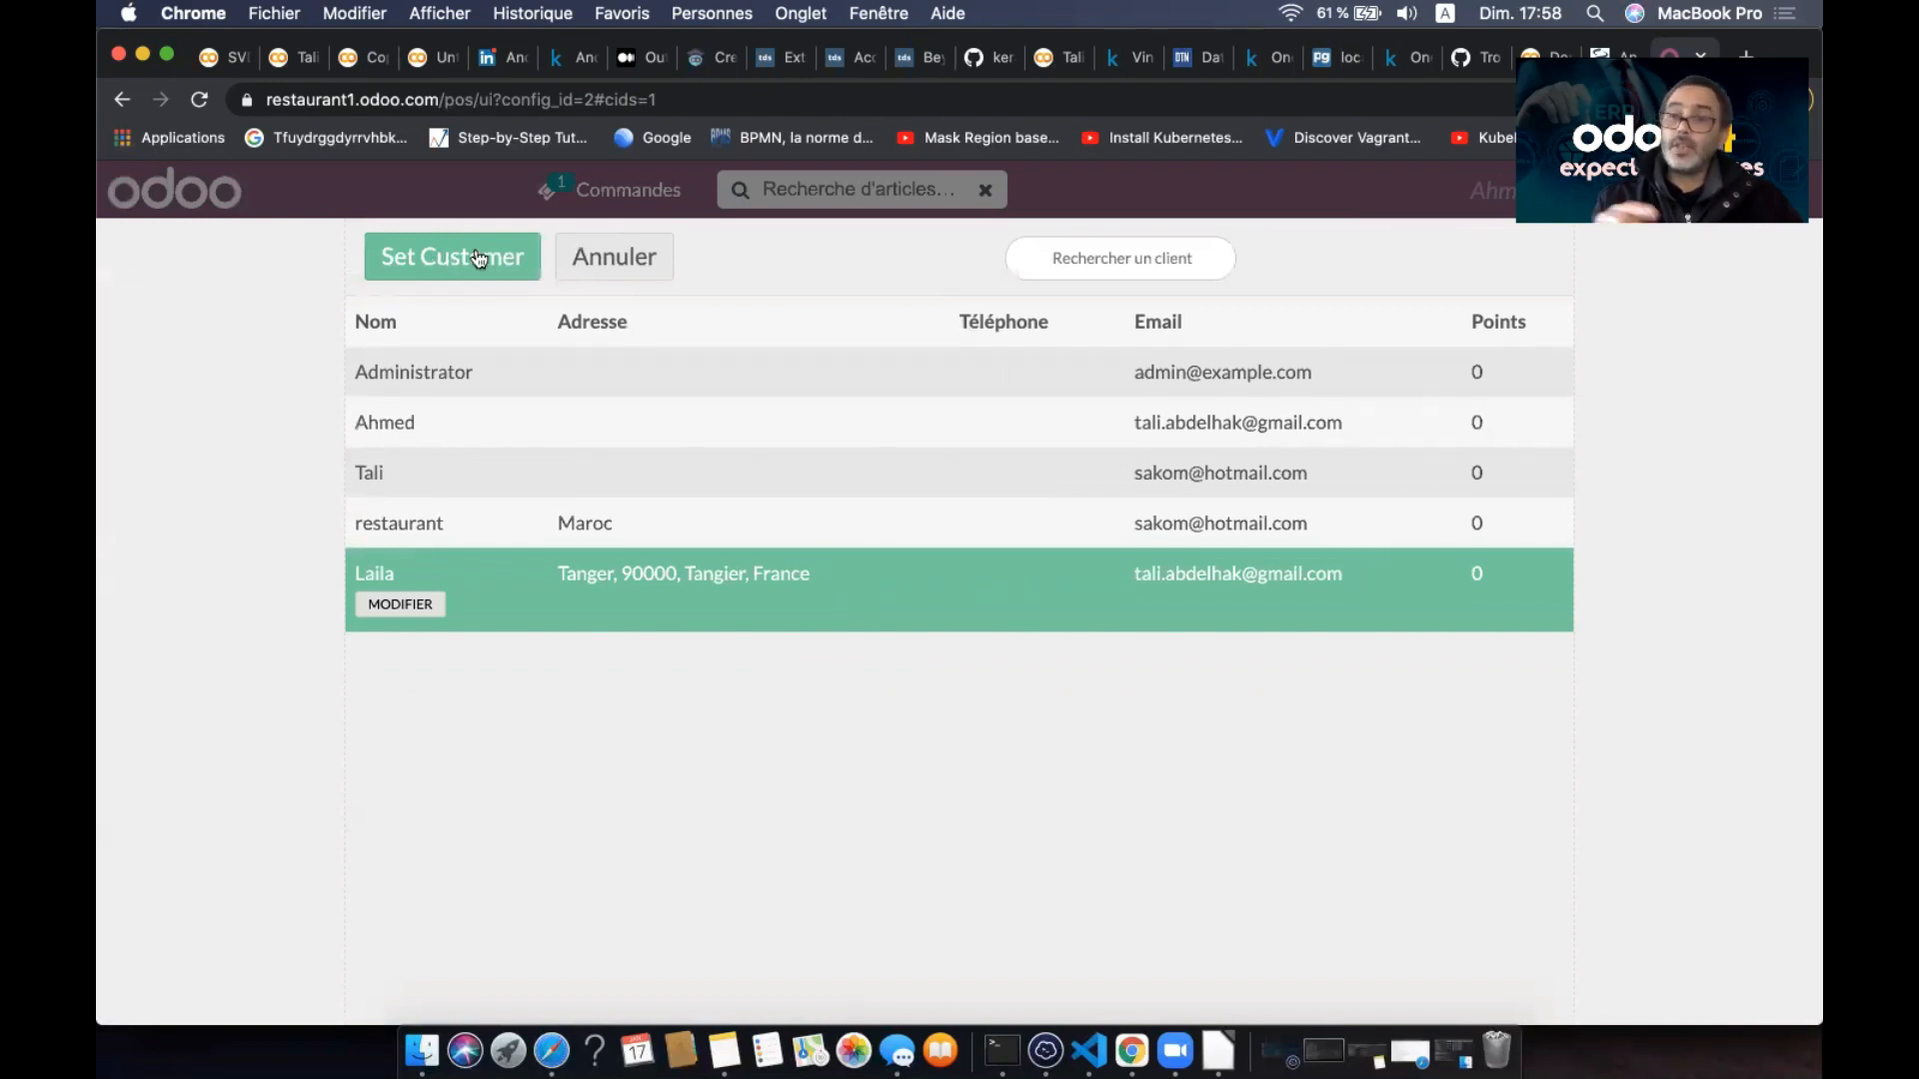
left_click(478, 259)
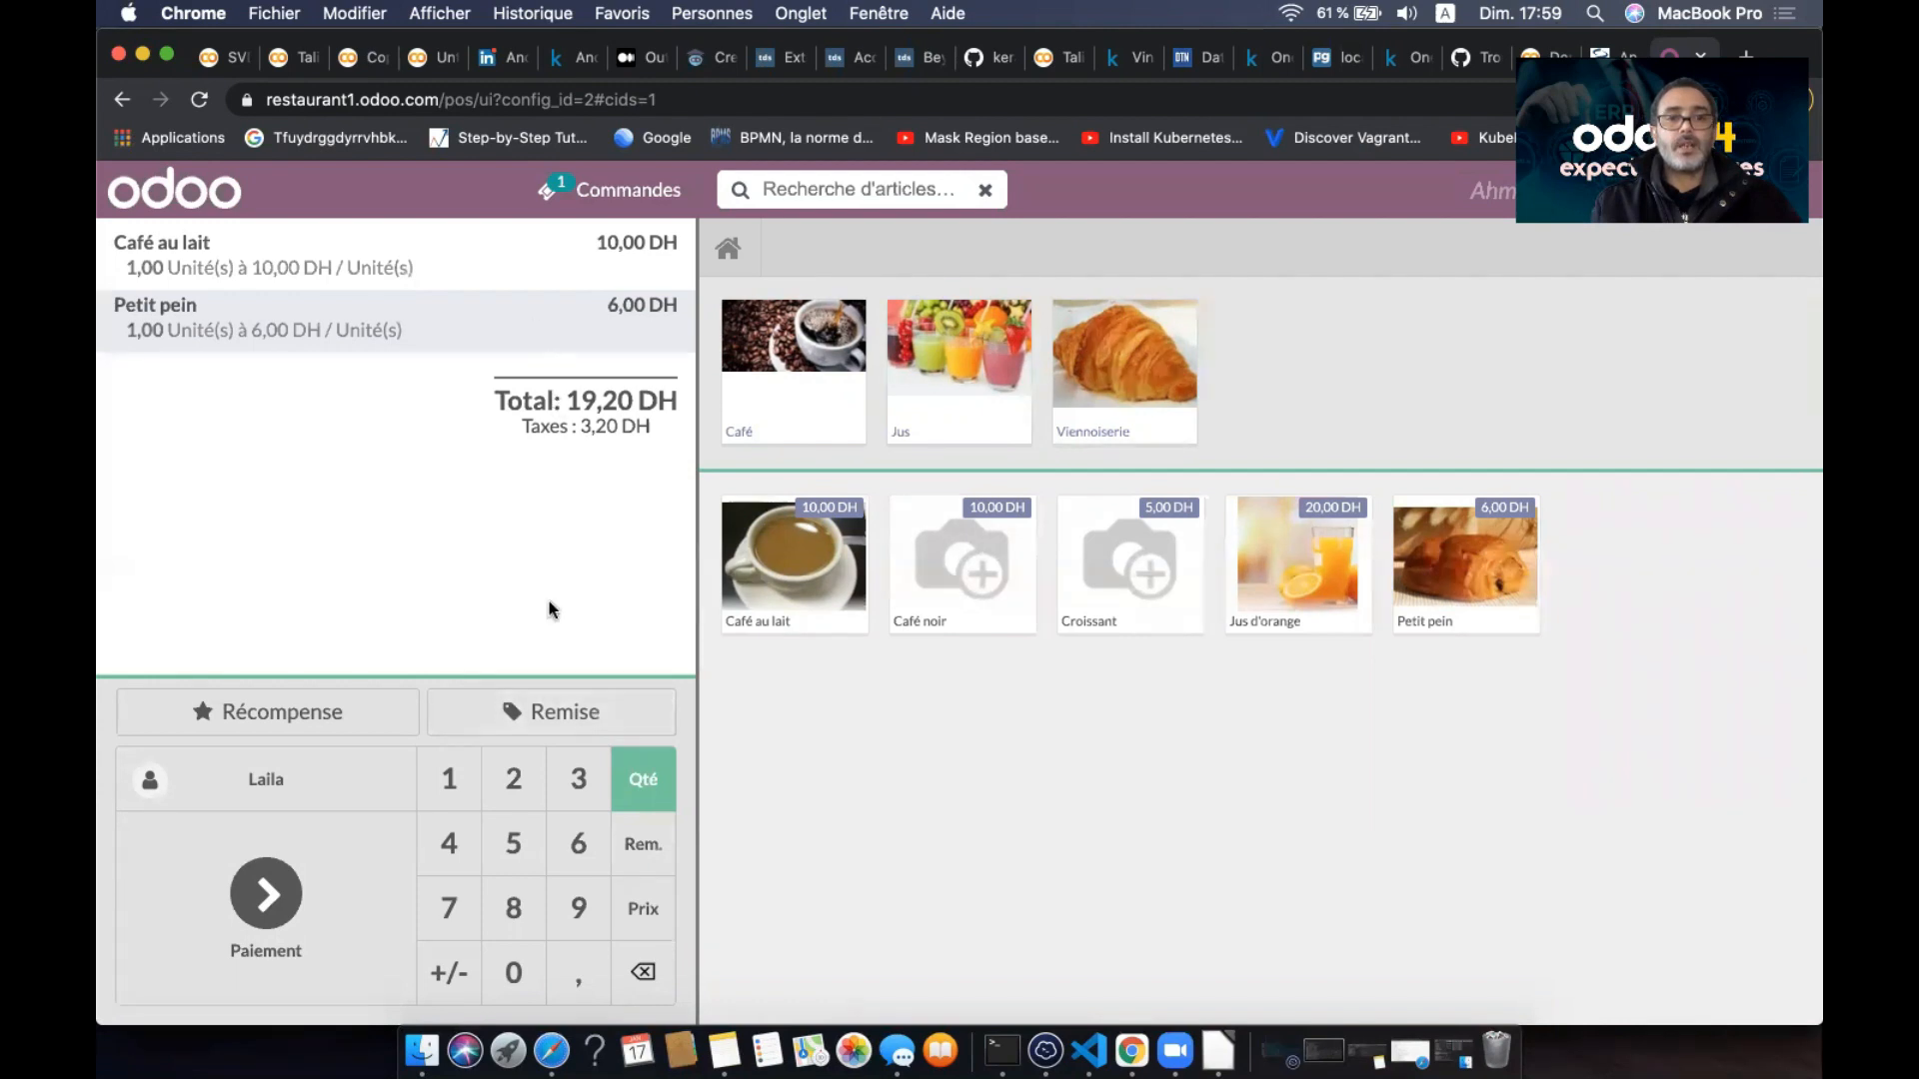
- Apply a 10% discount (-1,60 DH) to bring the order to 17,60 DH, then go to payment
left_click(573, 704)
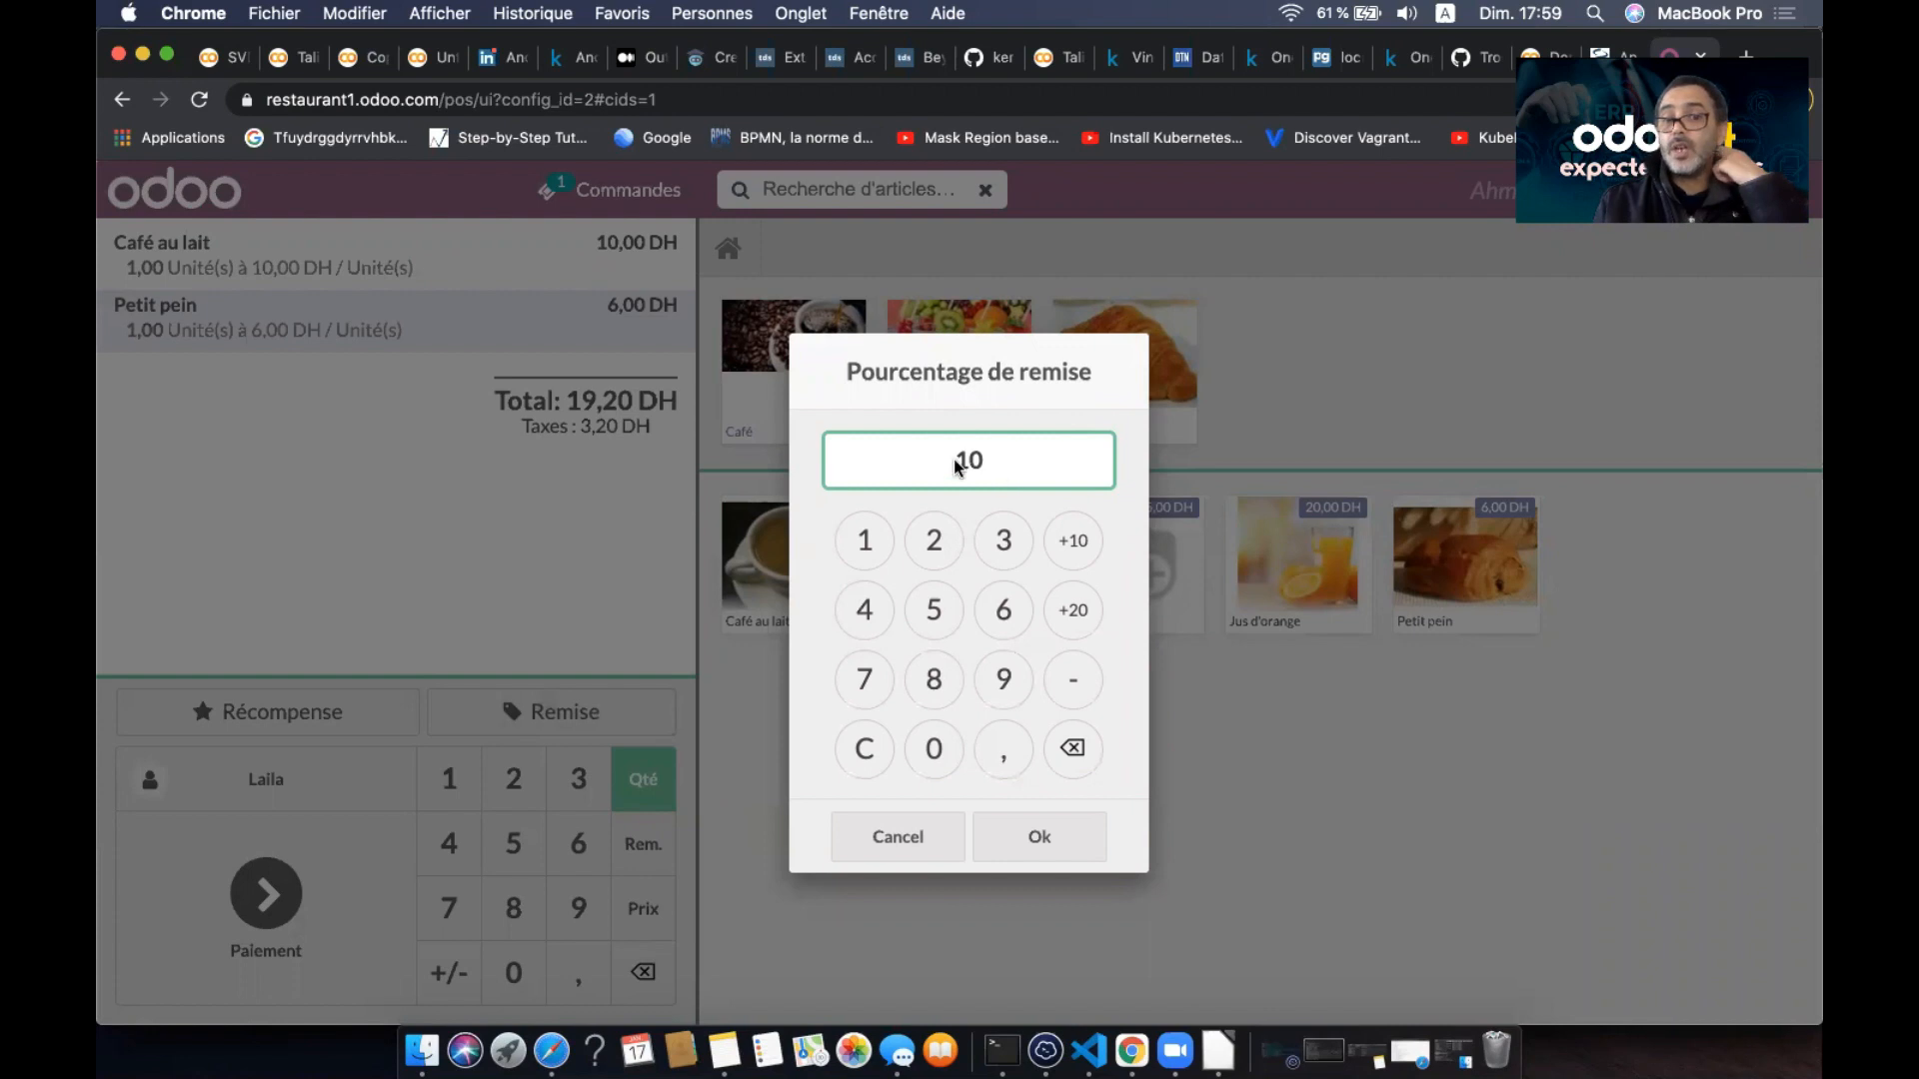
left_click(1023, 836)
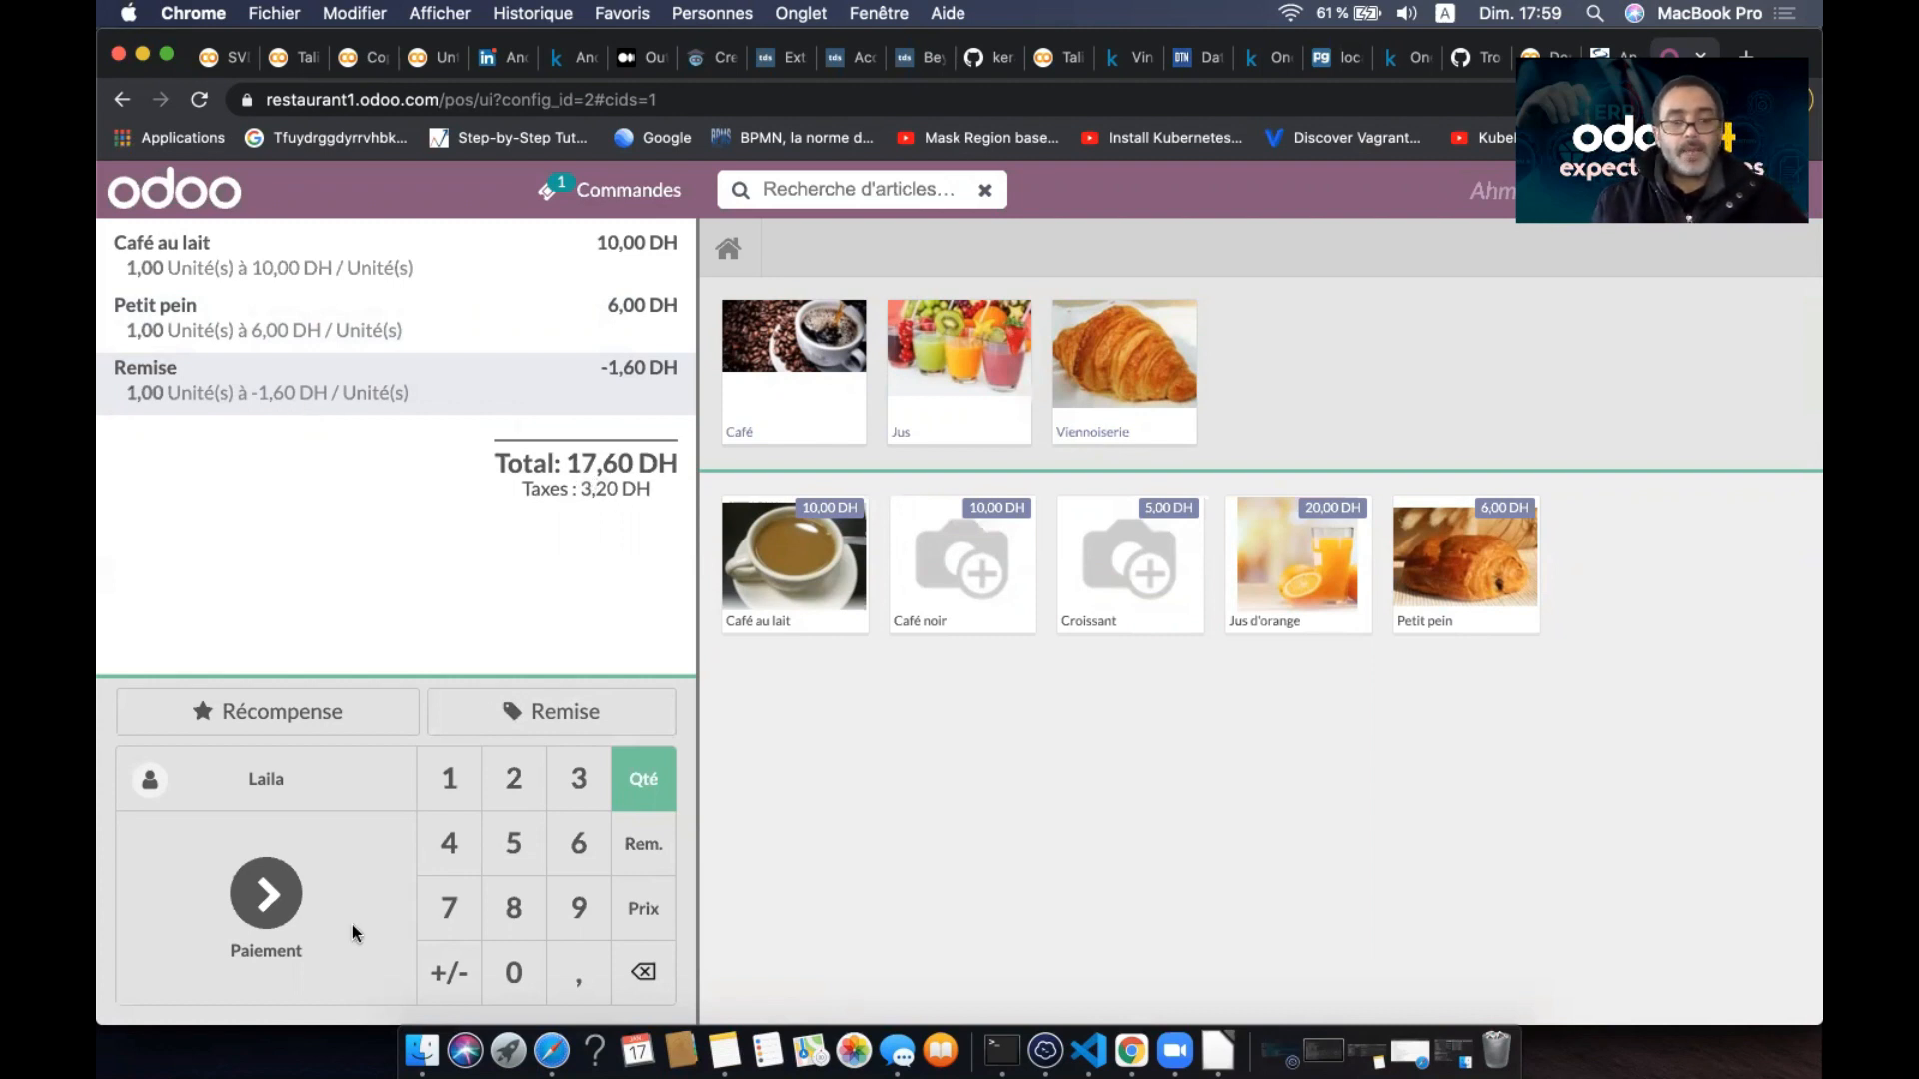
left_click(266, 918)
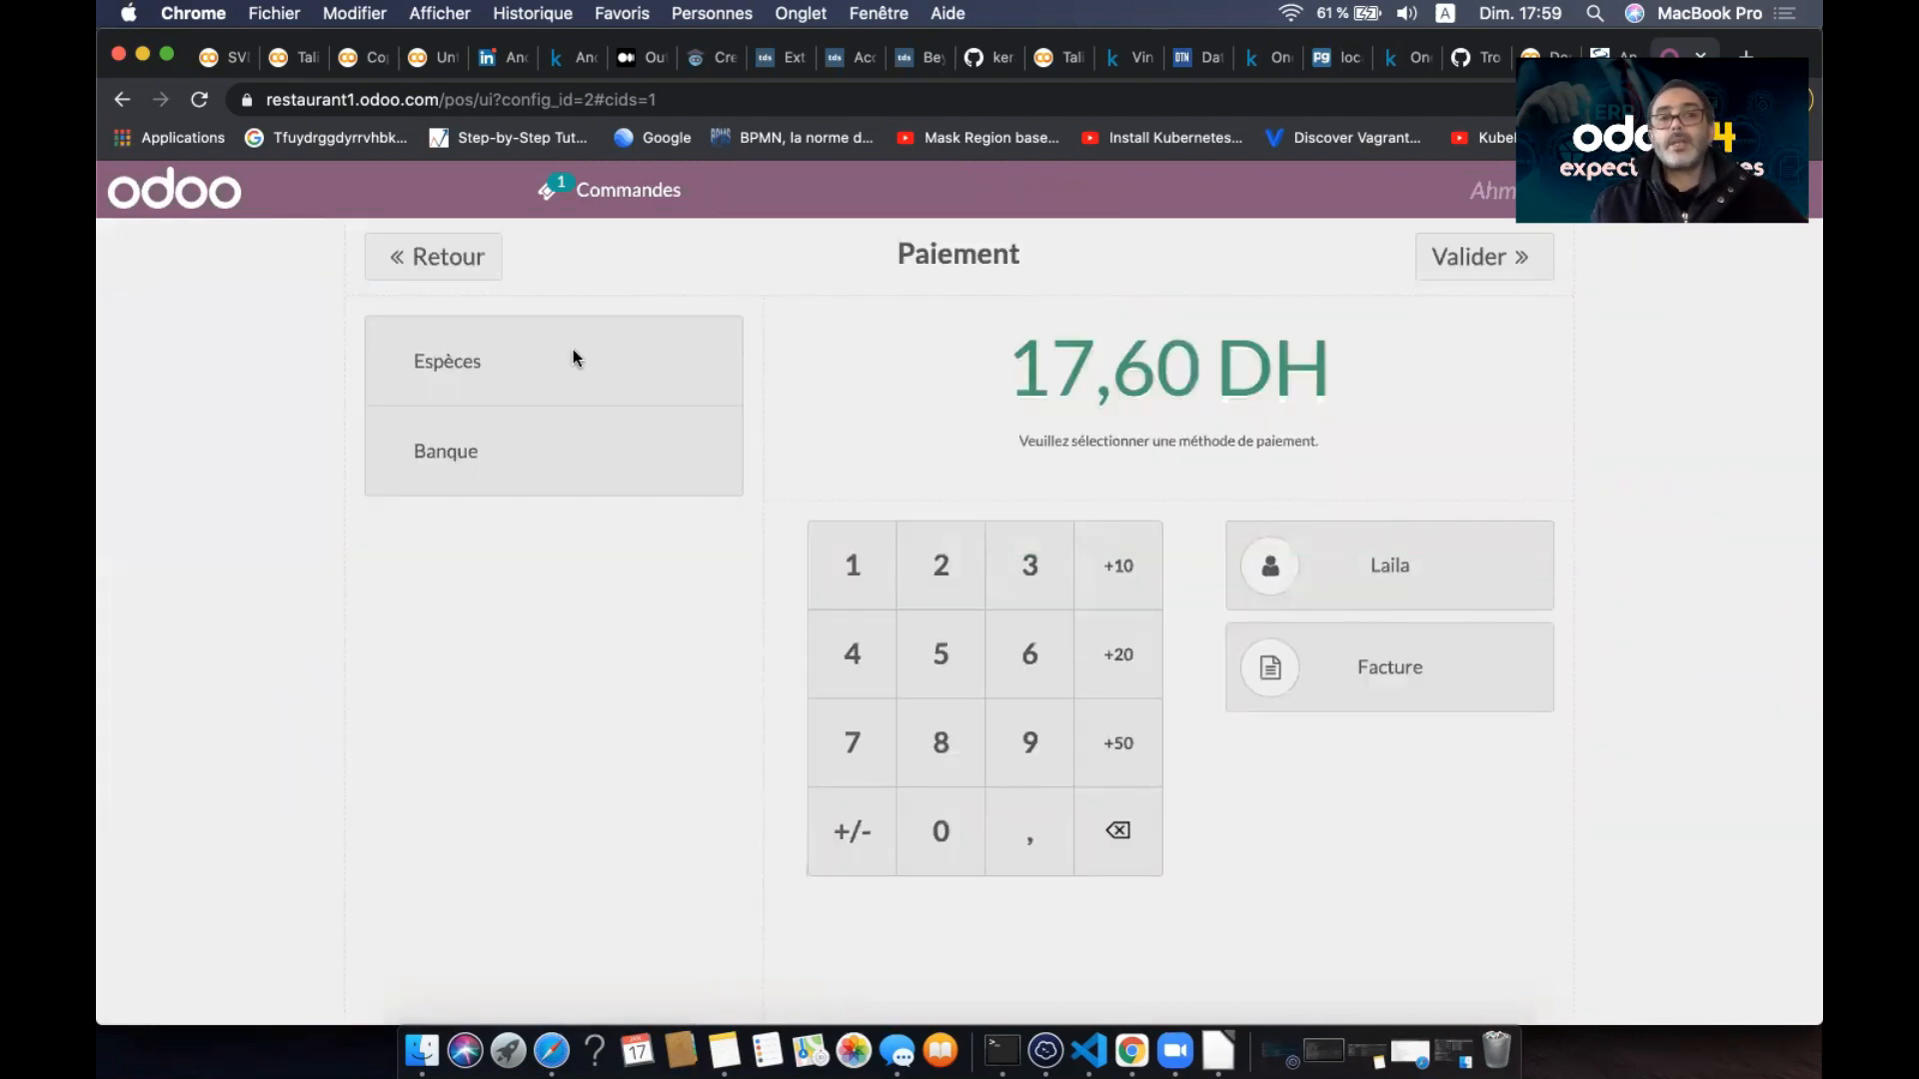
- Pay exactly 17,60 DH in Espèces, validate the receipt, and open a fresh empty order
left_click(554, 360)
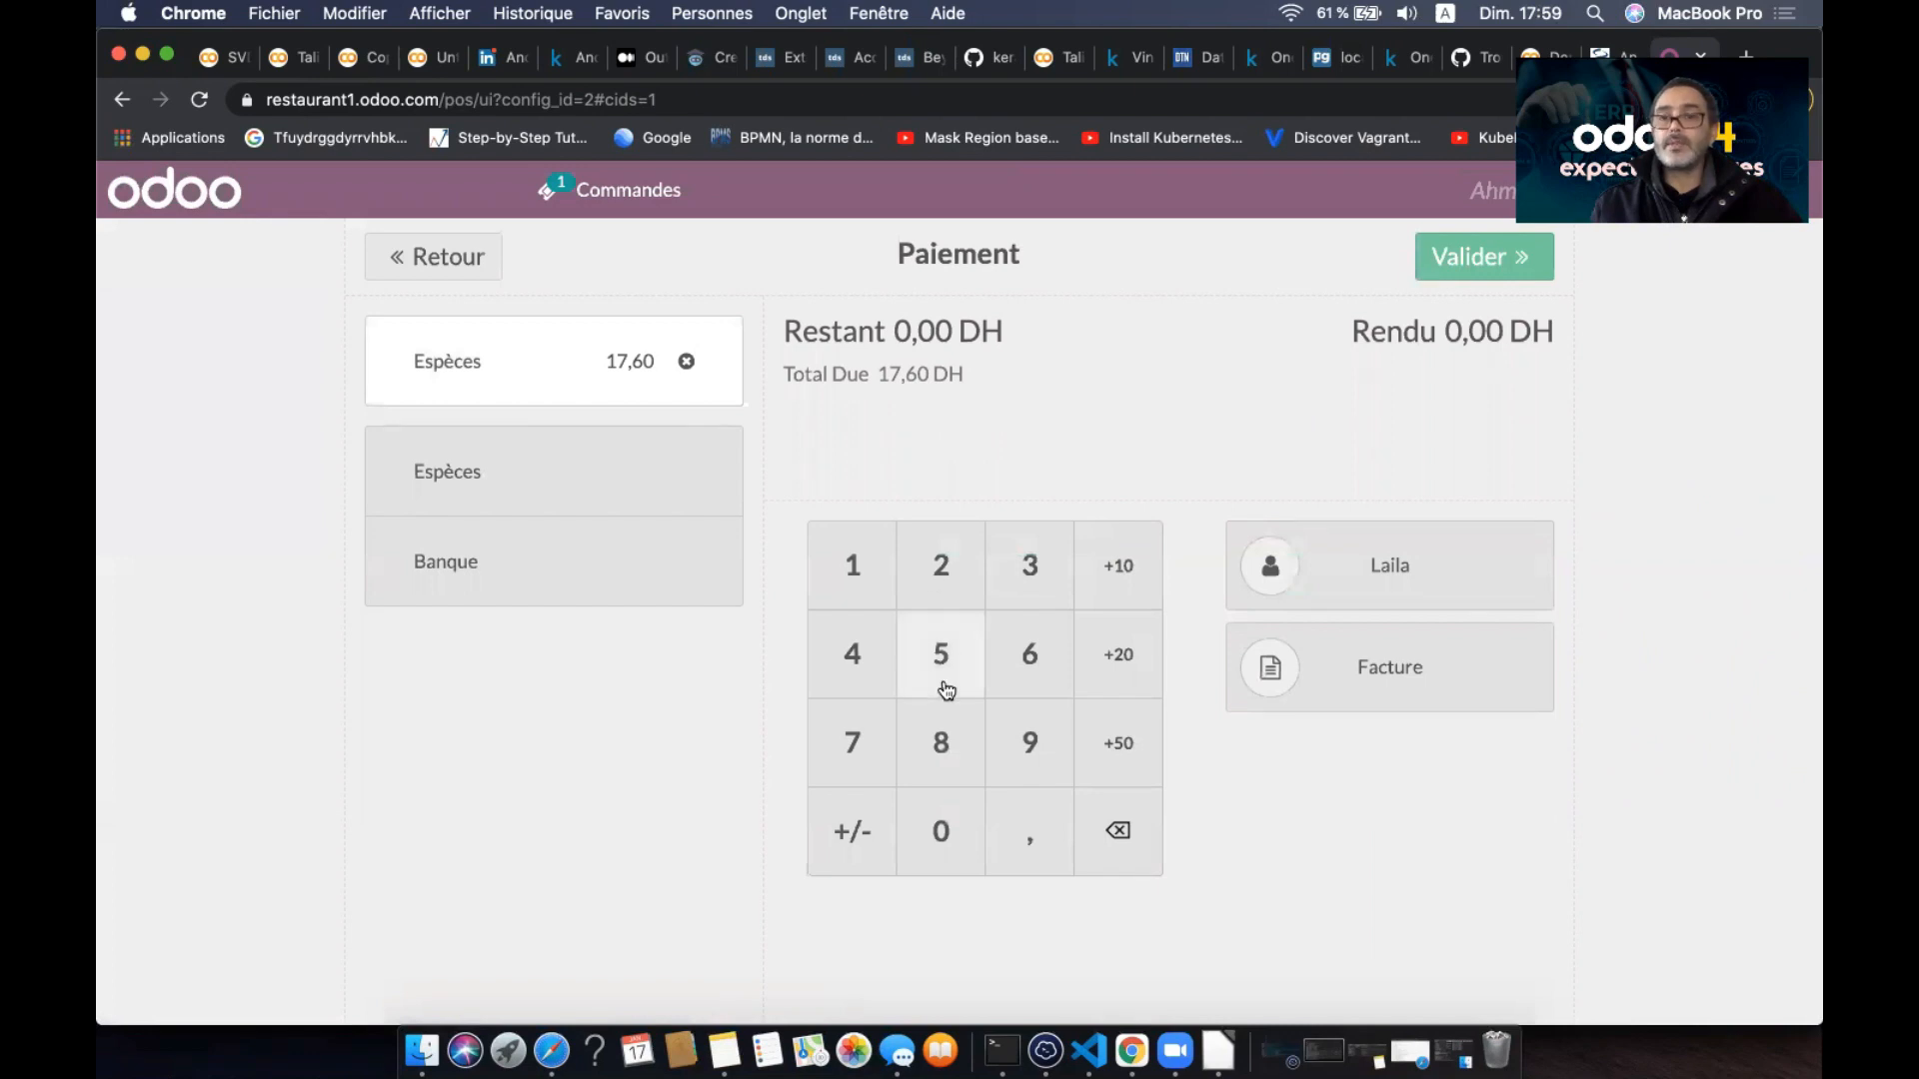
left_click(1464, 254)
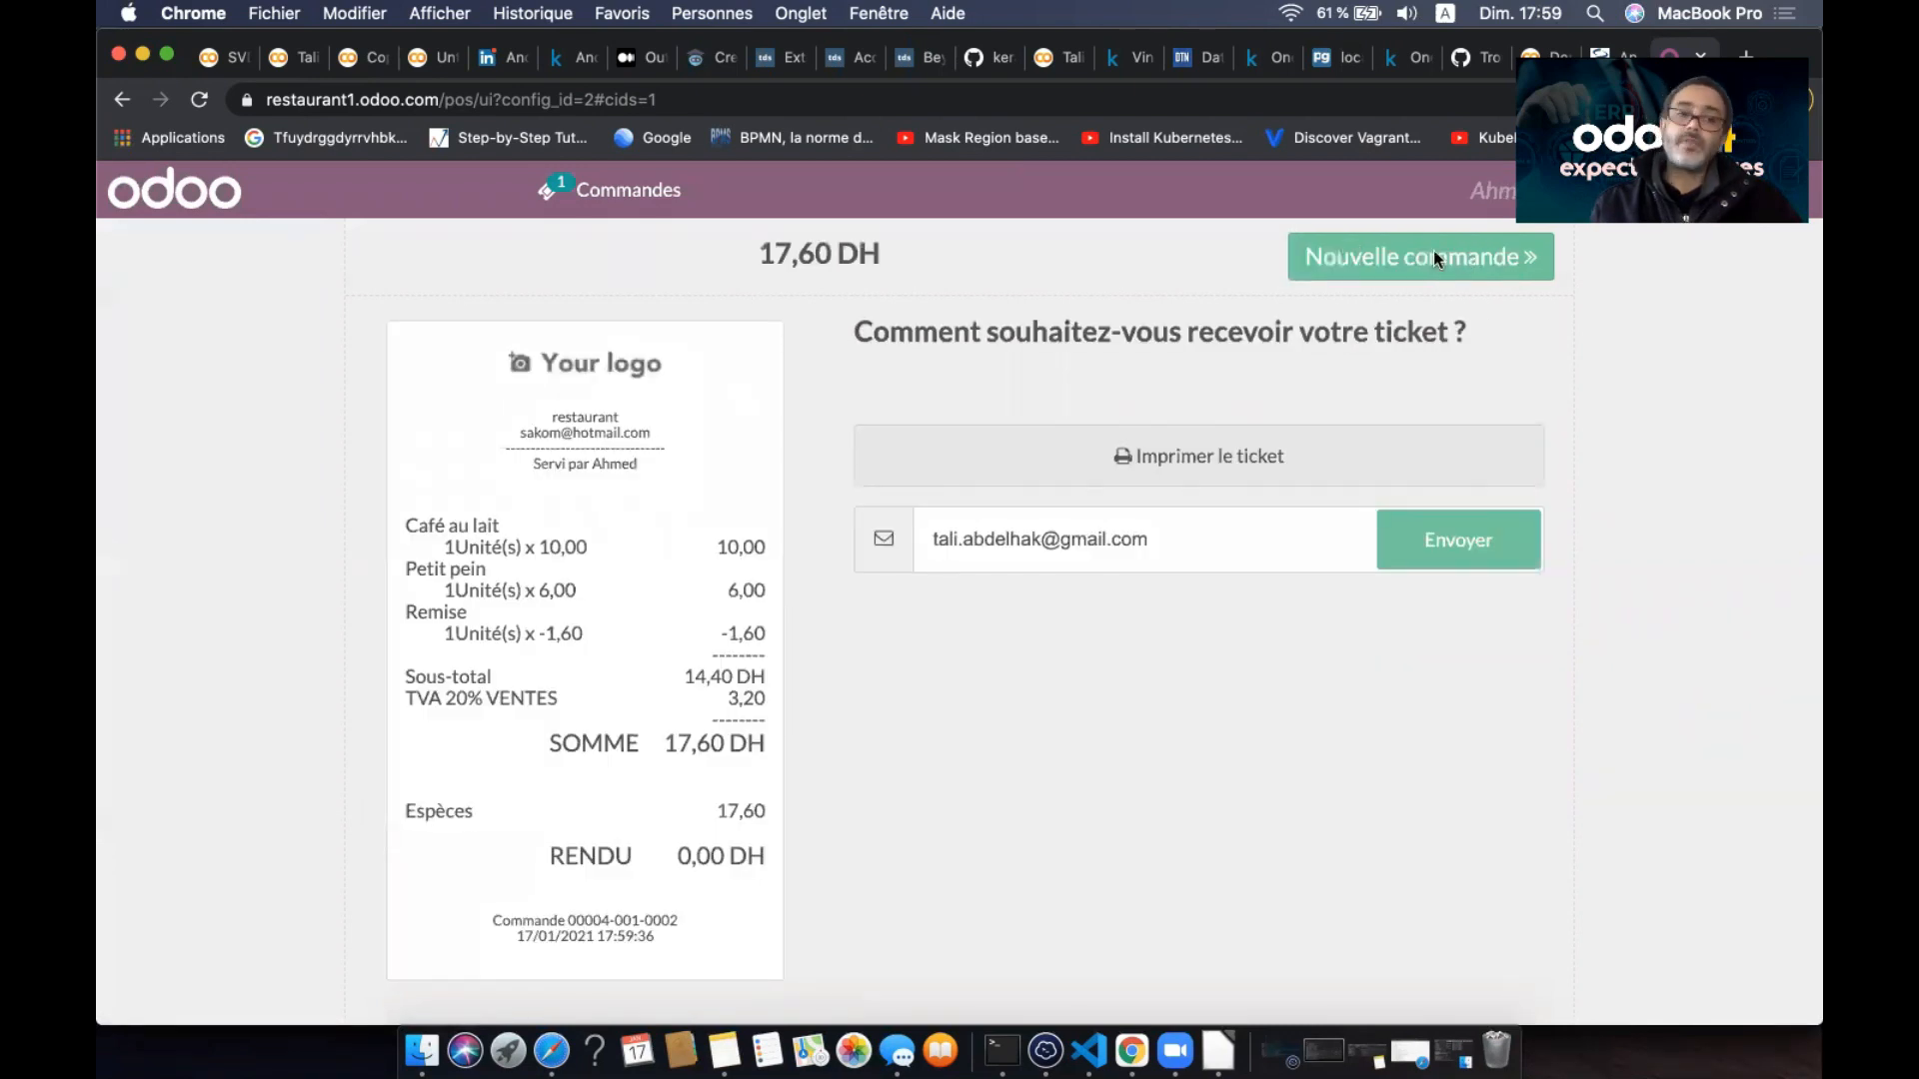
left_click(1433, 257)
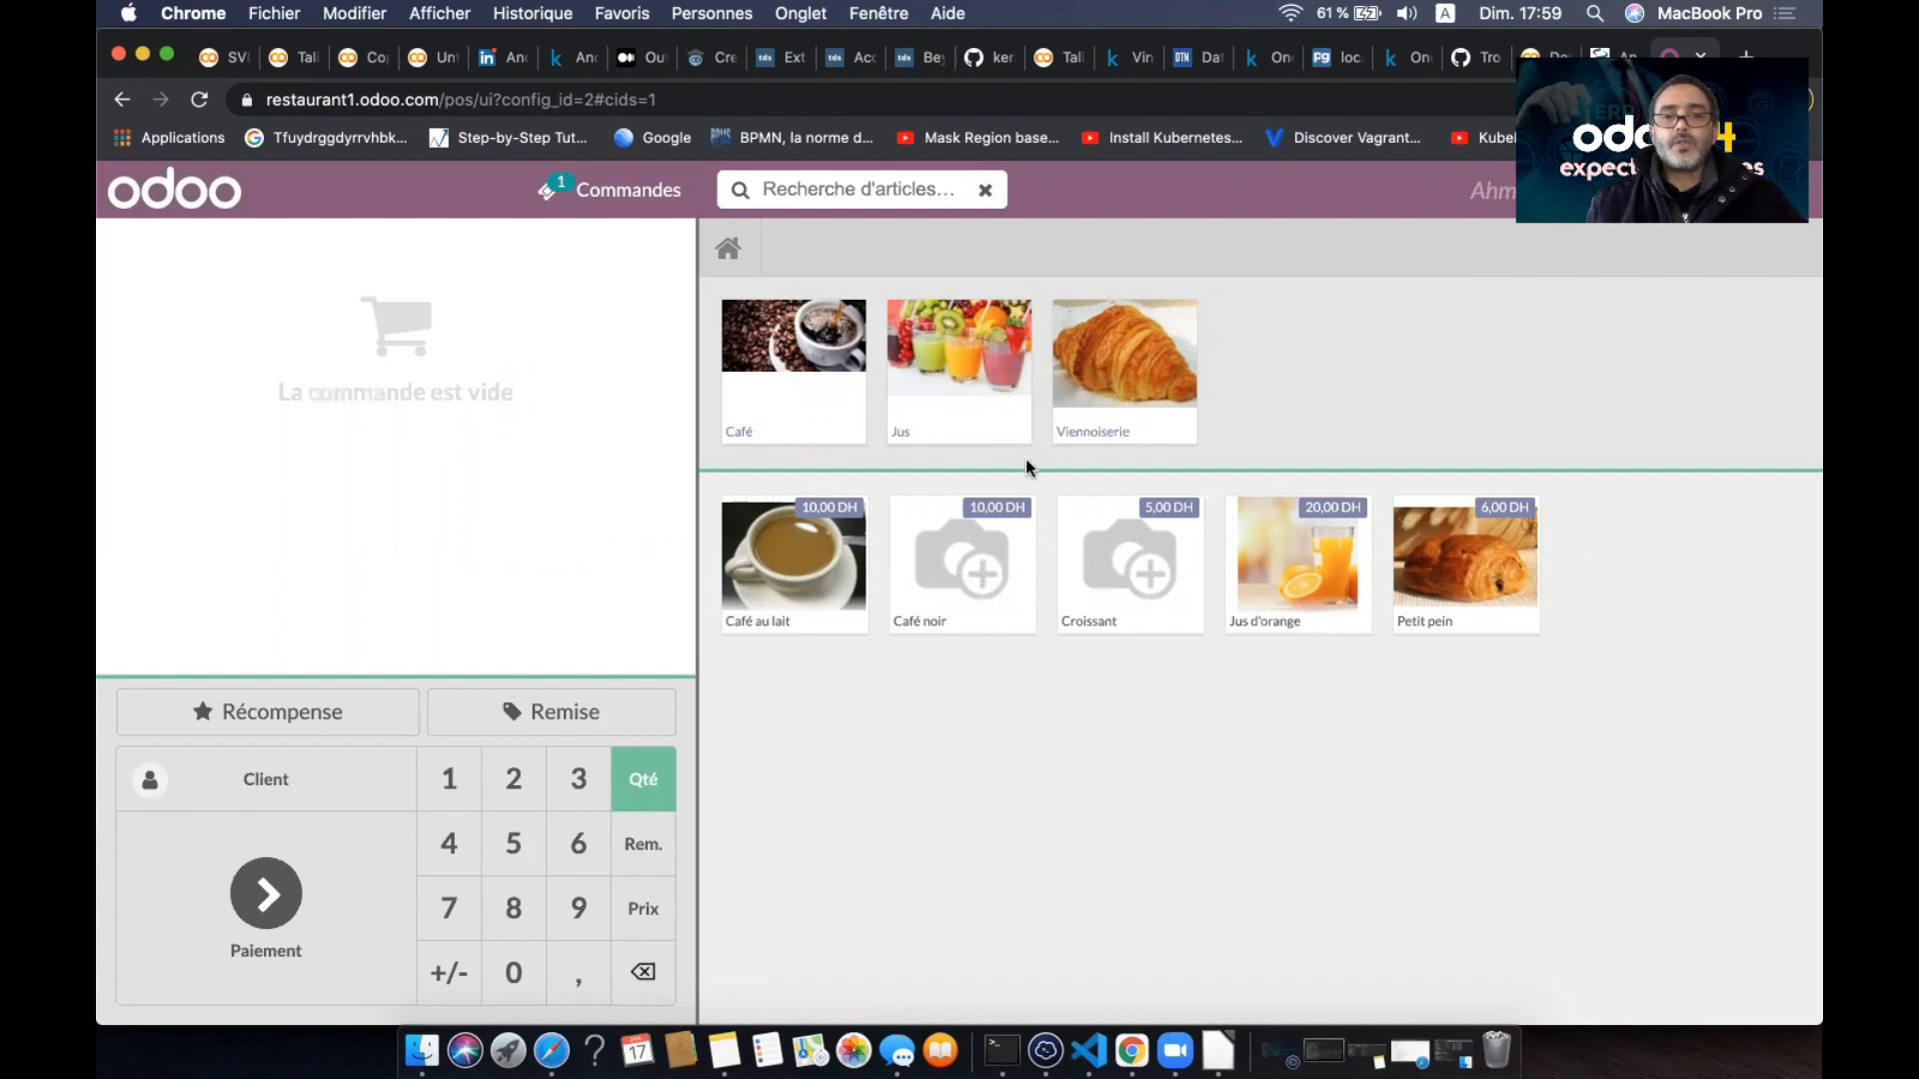
- Add Jus d'orange from the Jus category and correct its quantity to 1
left_click(967, 395)
left_click(810, 390)
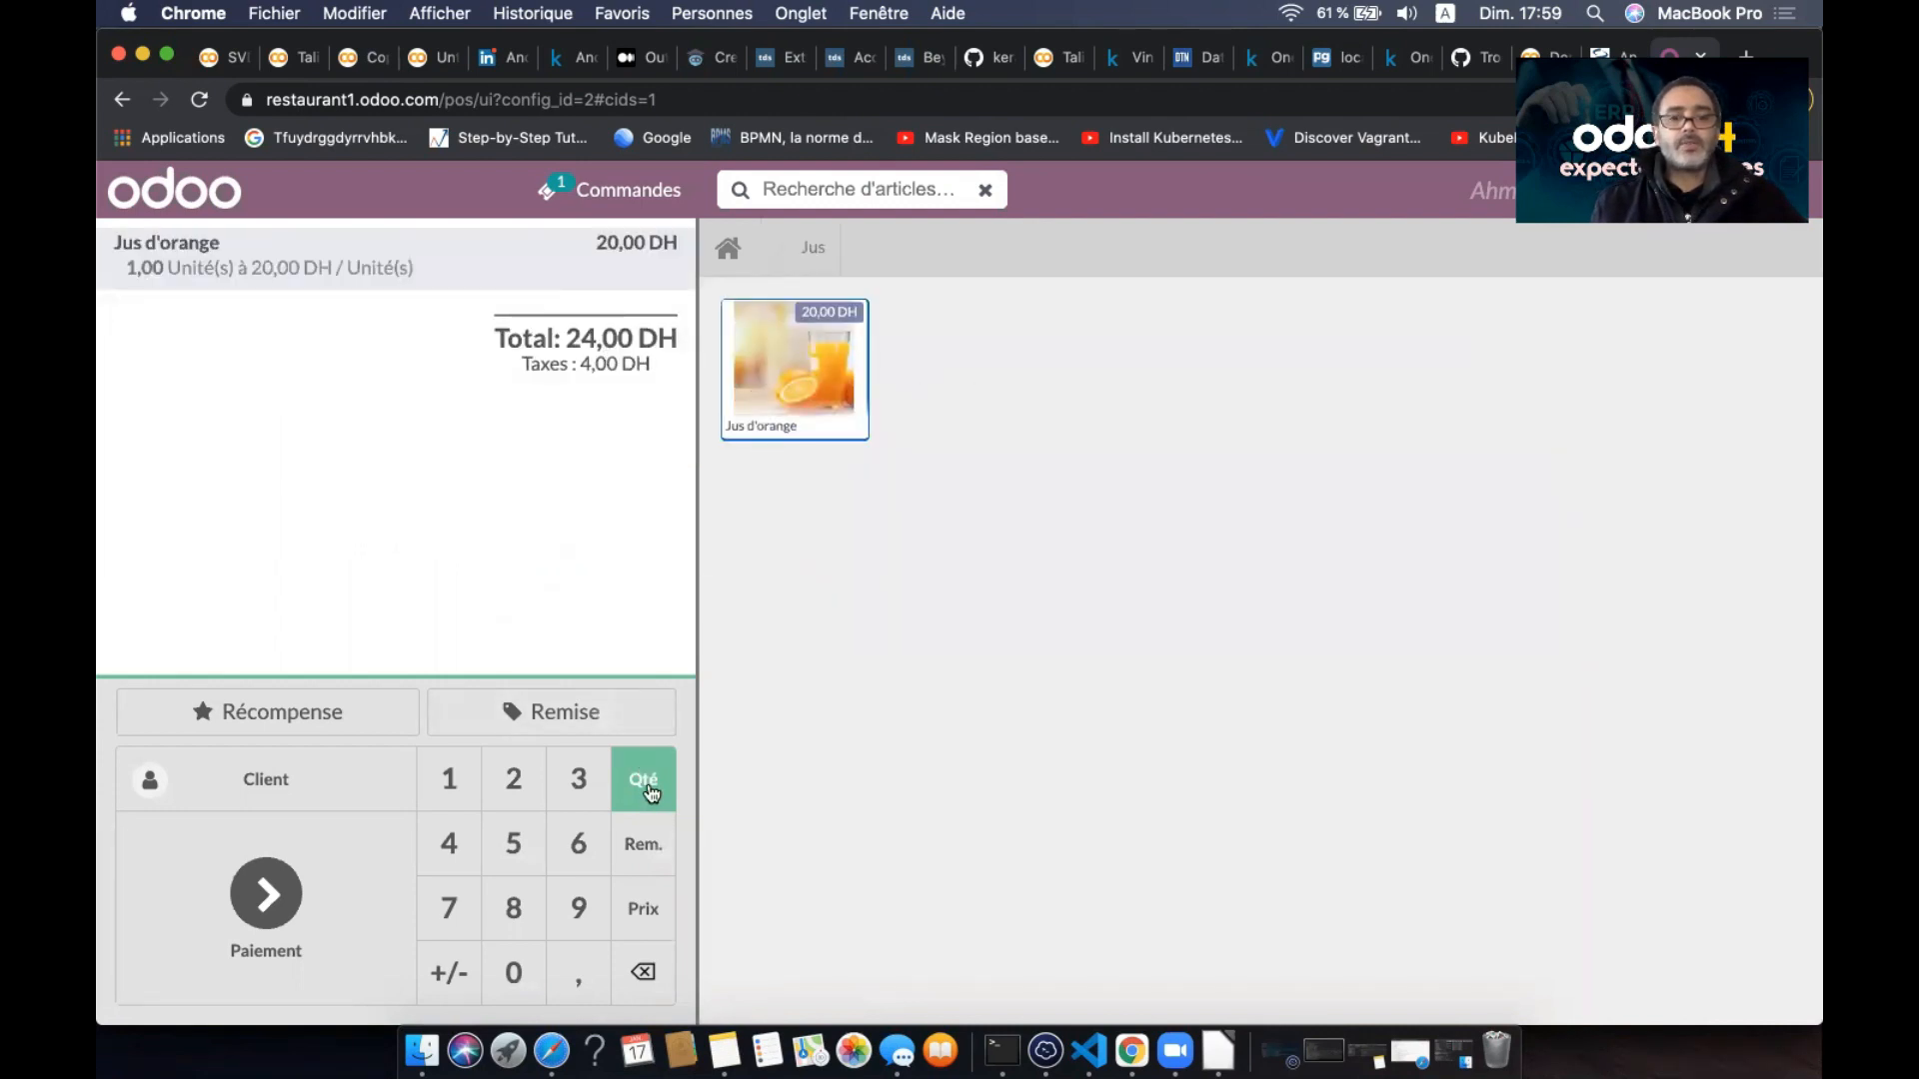
left_click(511, 785)
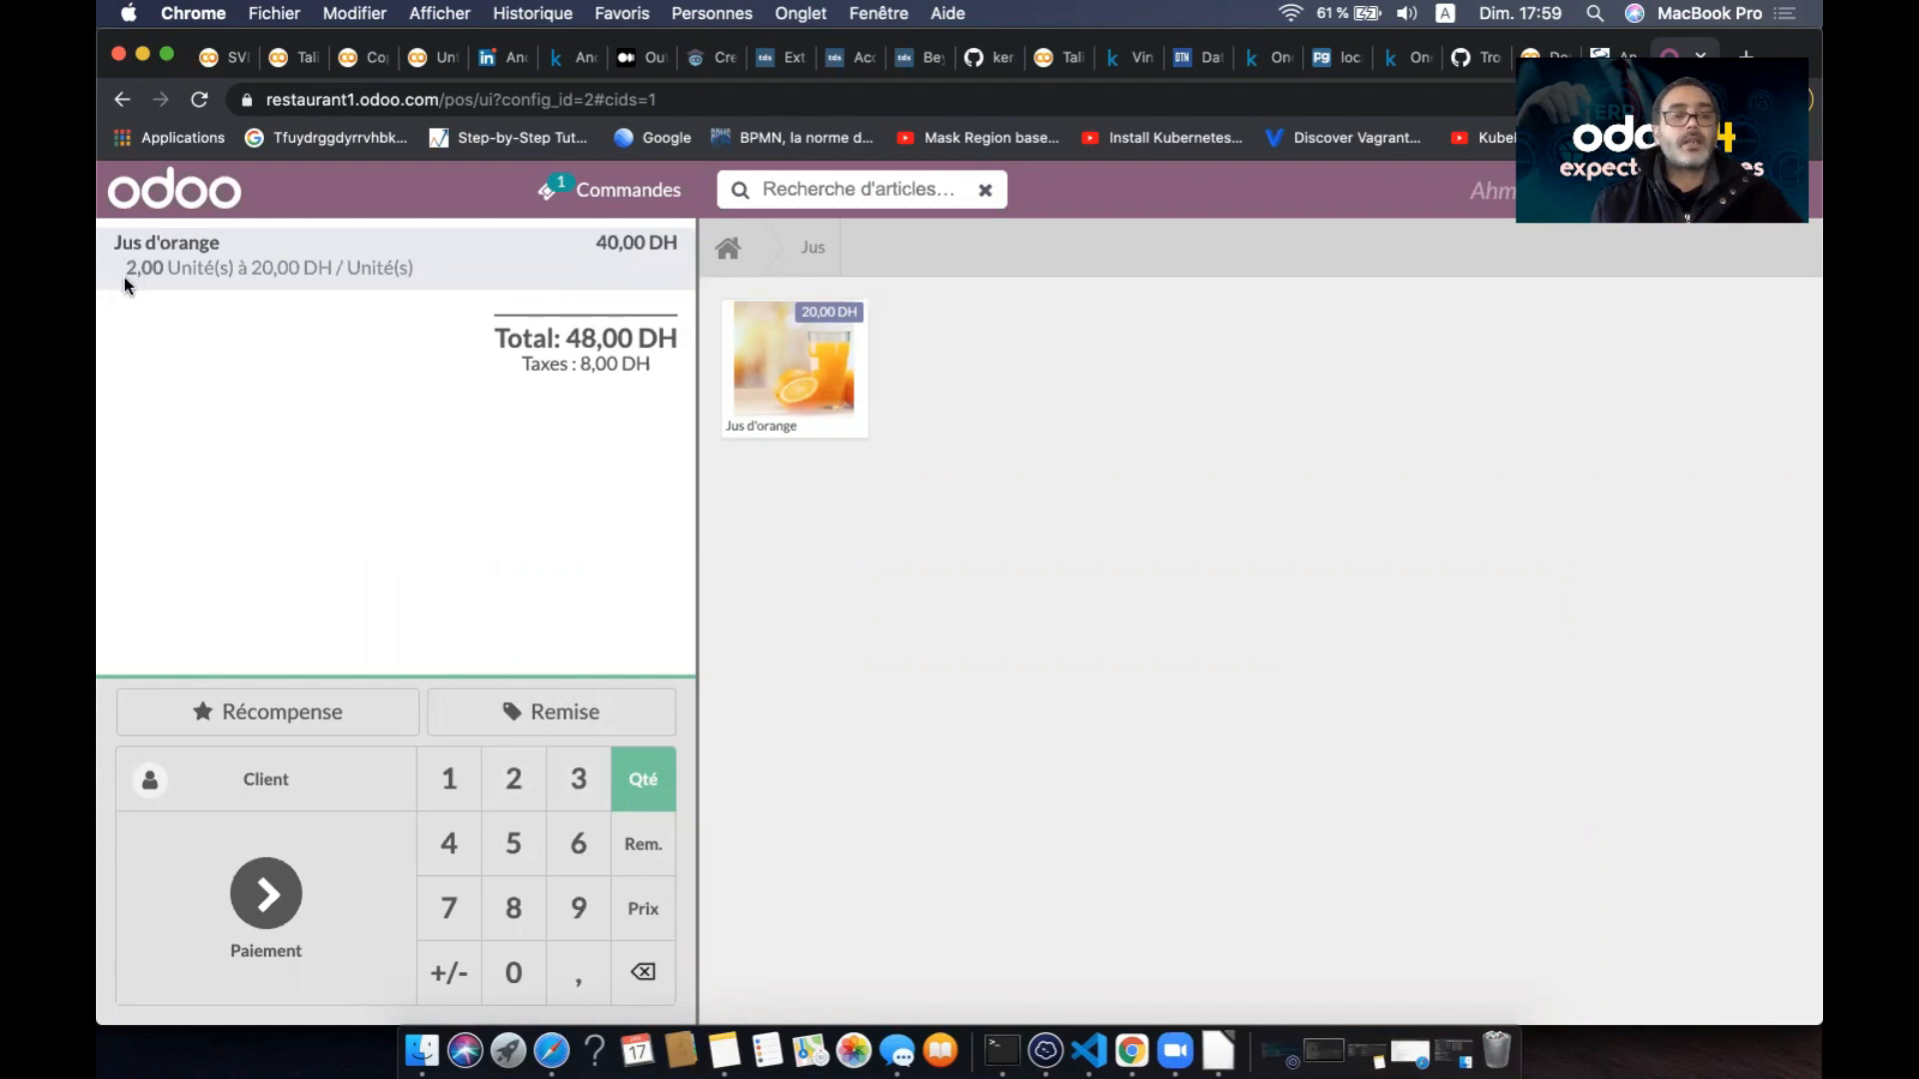
left_click(514, 784)
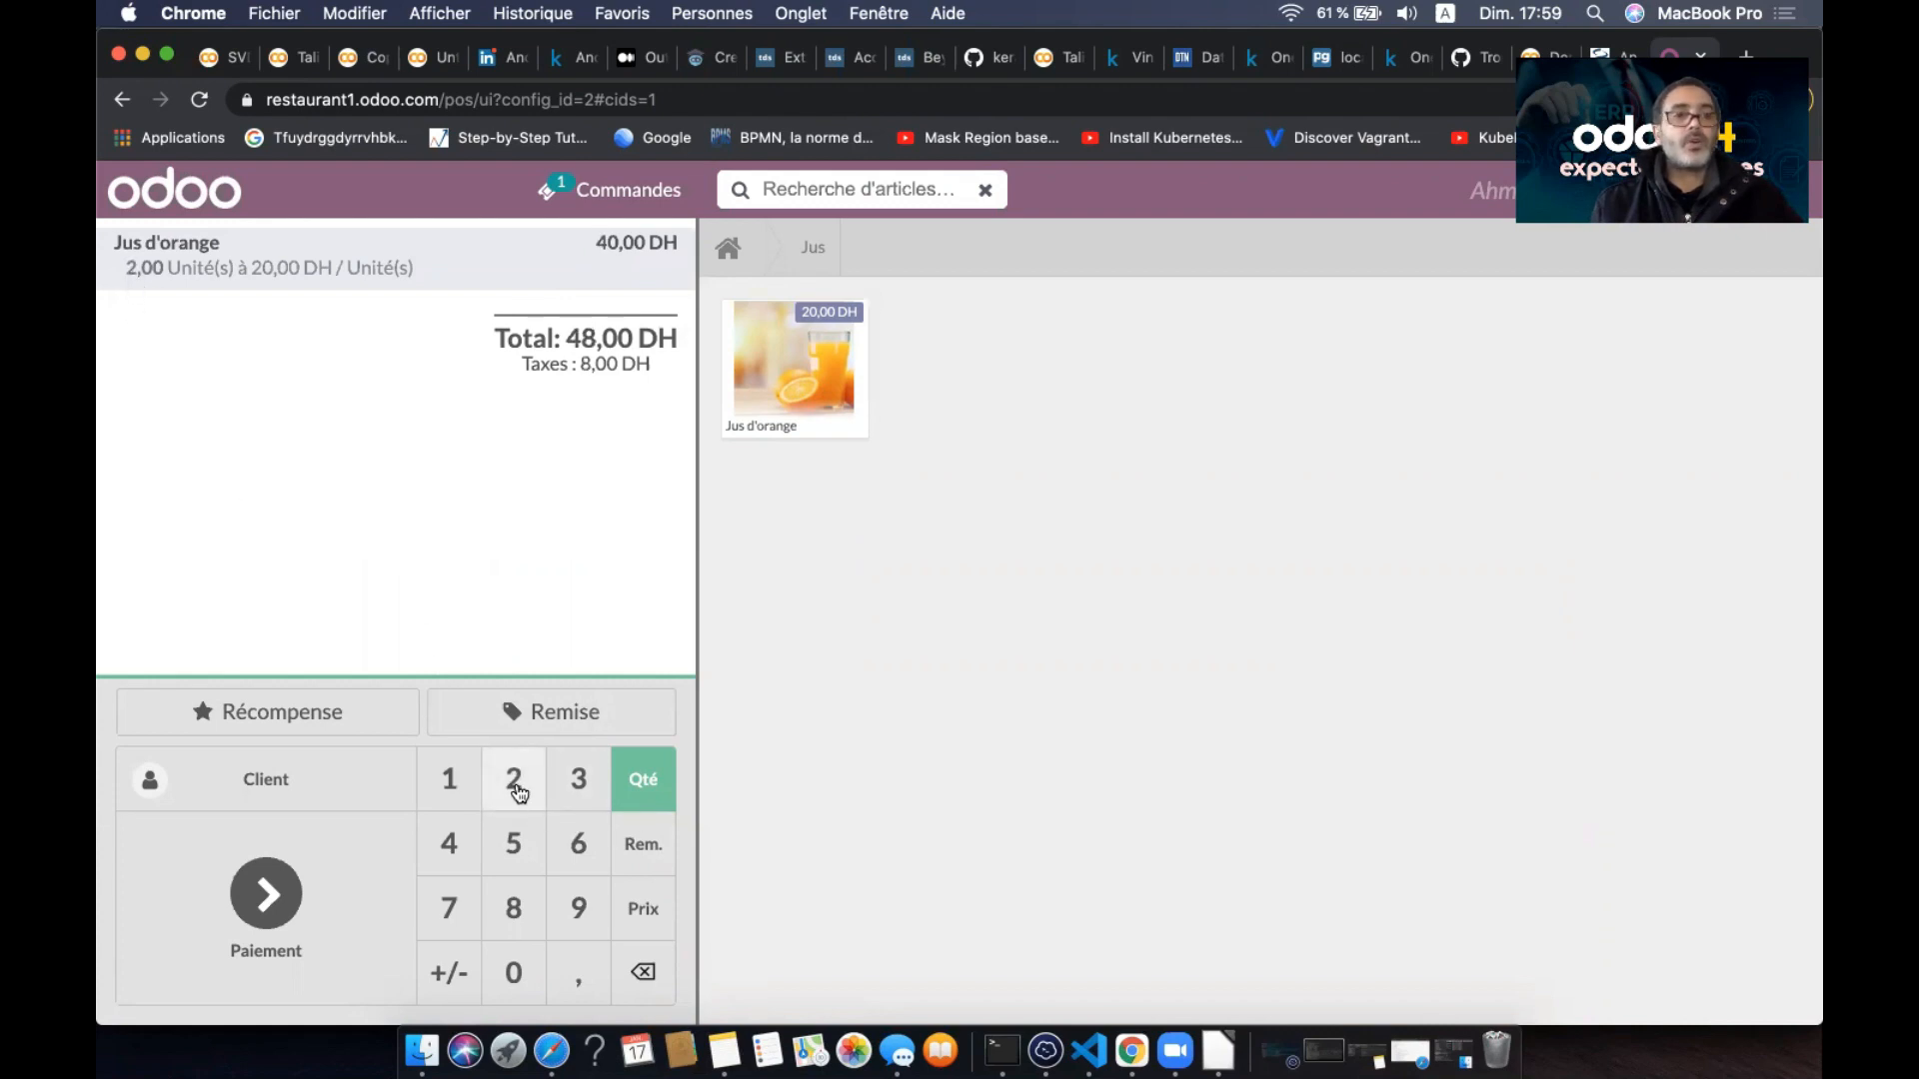
left_click(447, 785)
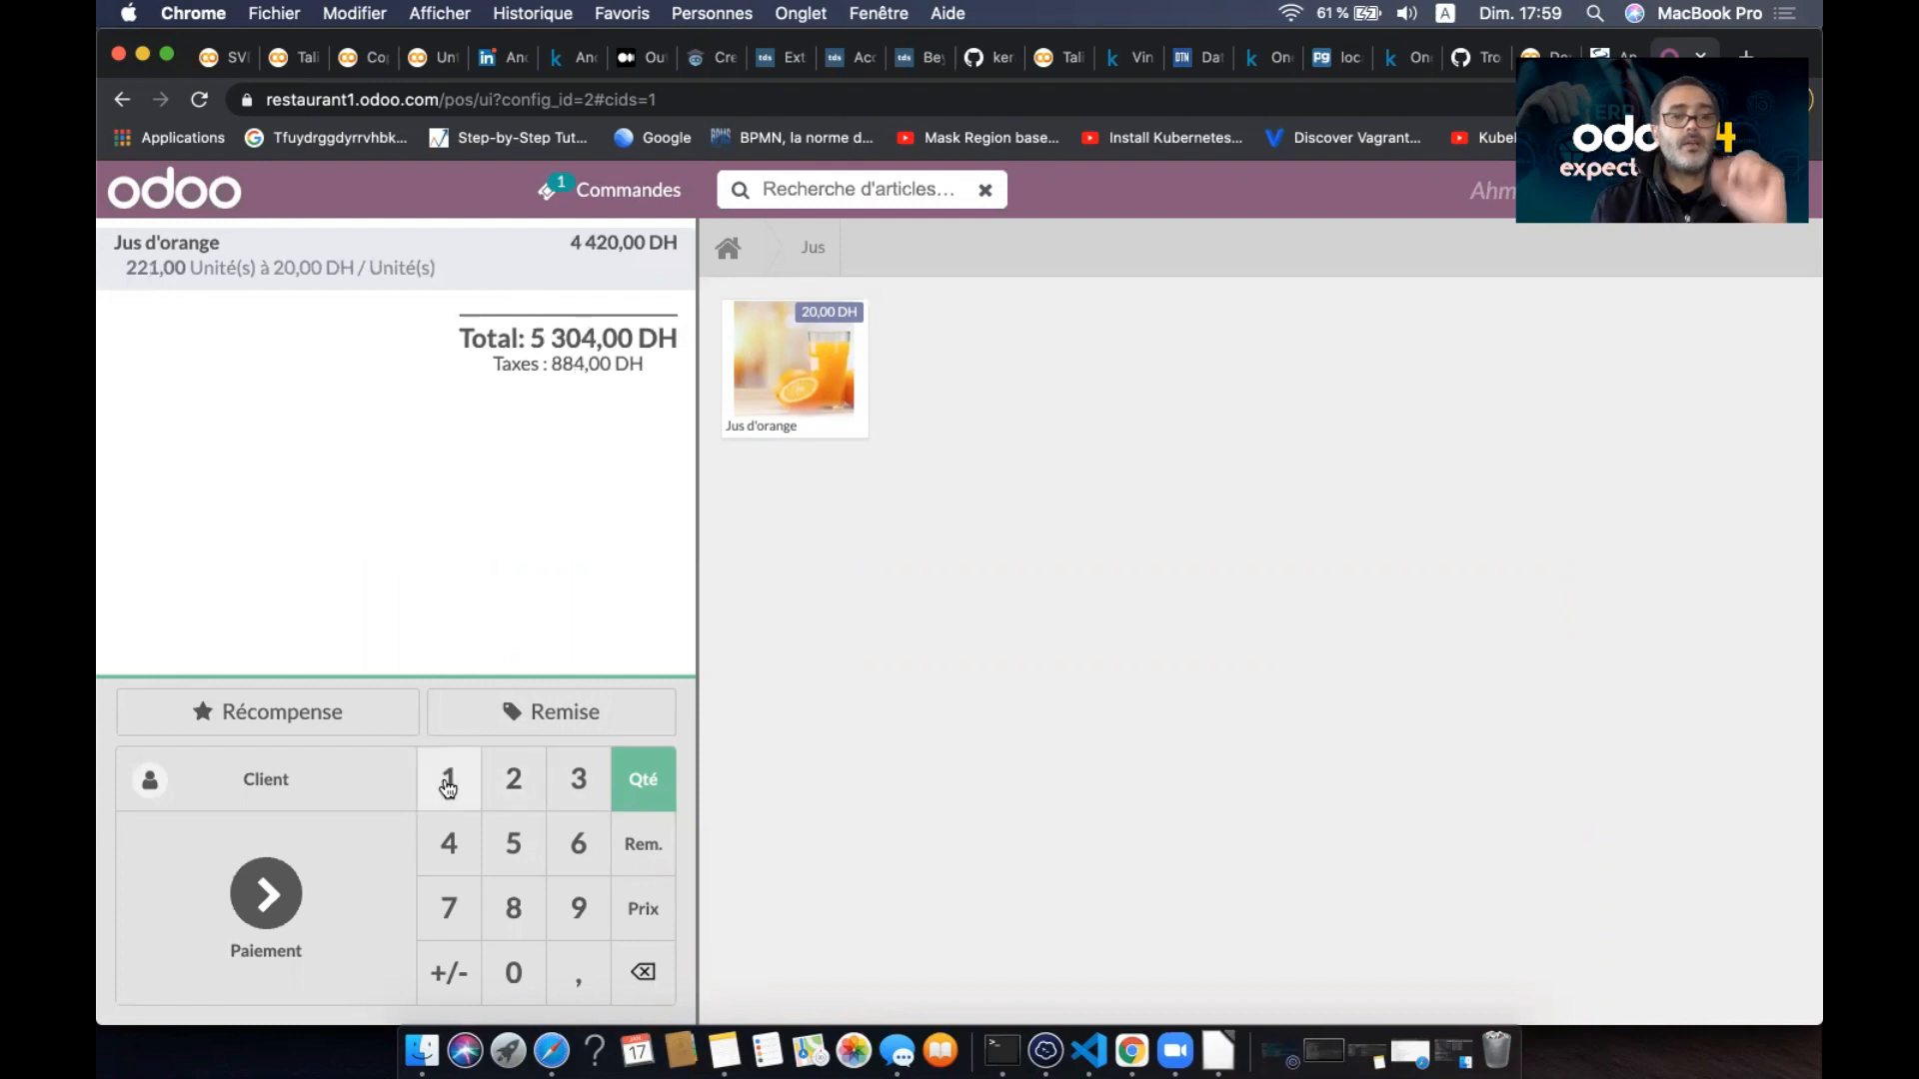
left_click(645, 978)
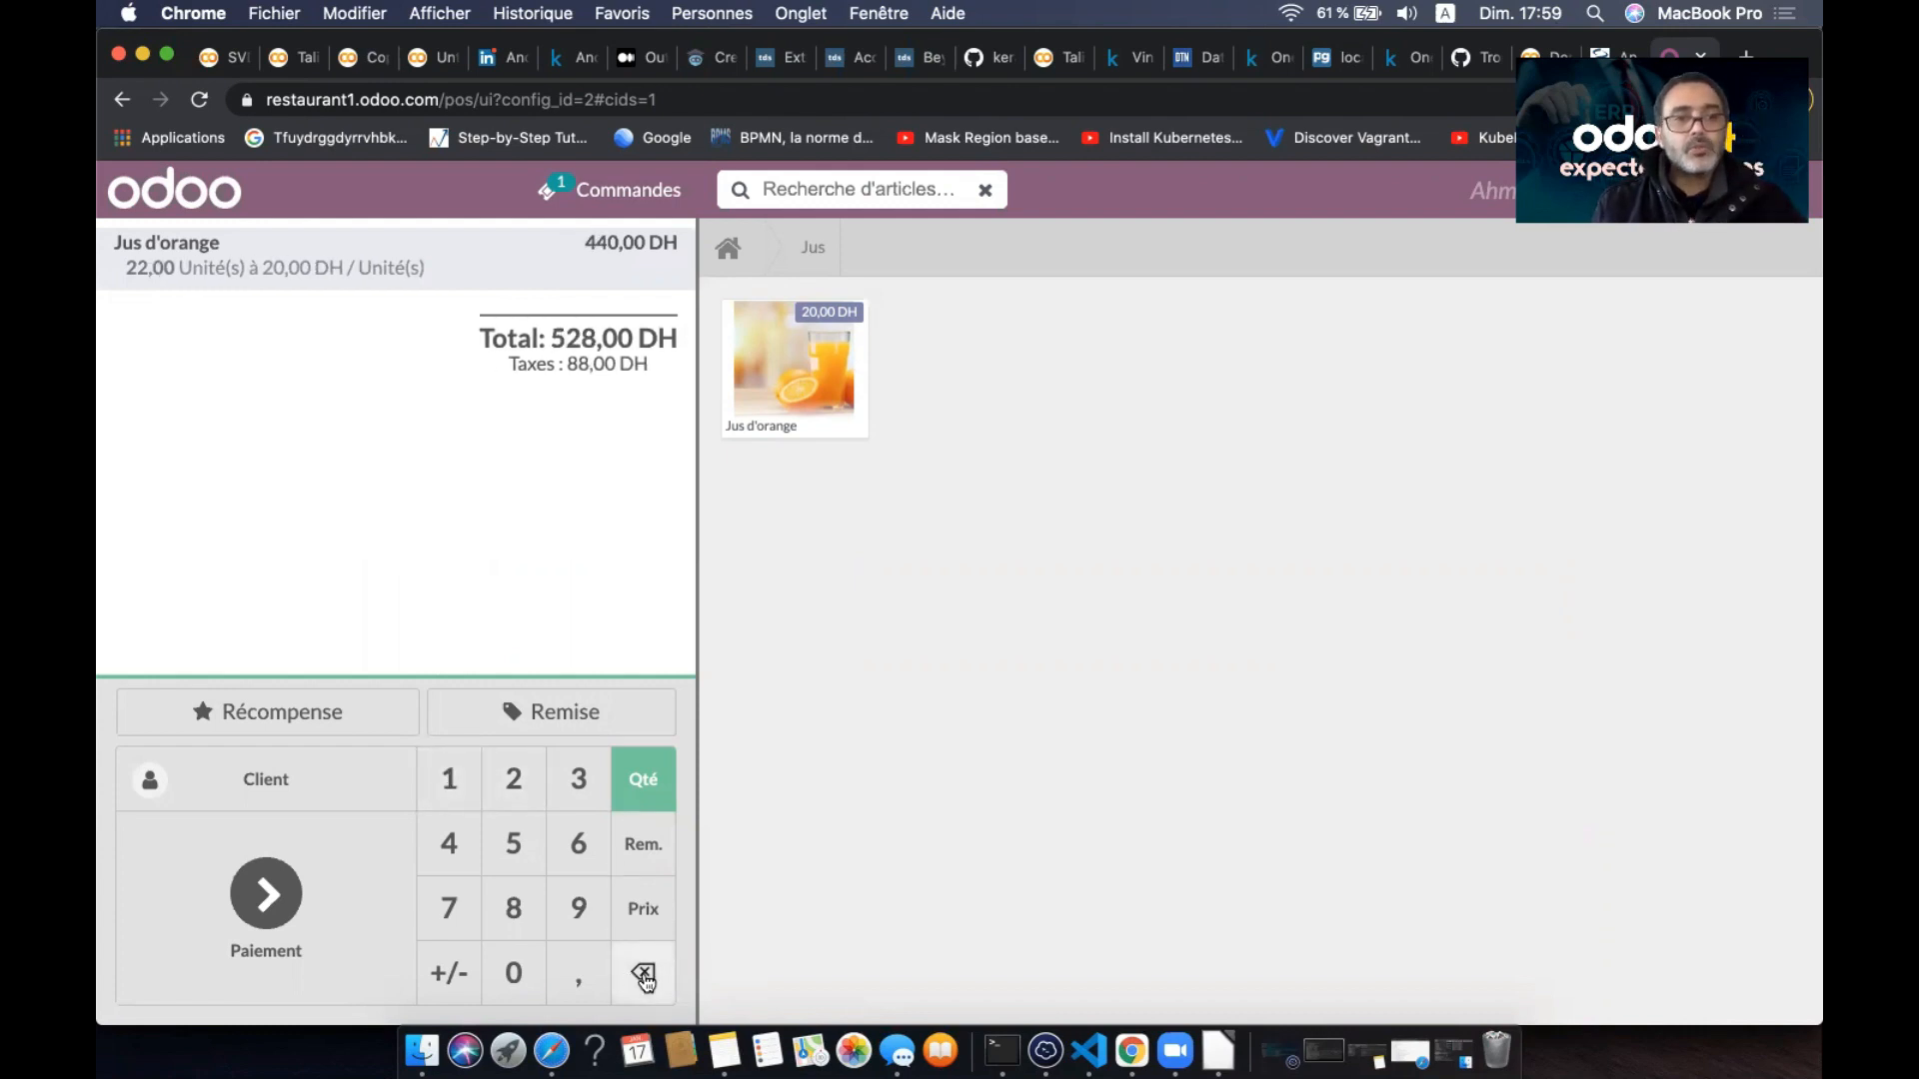
left_click(645, 977)
left_click(645, 978)
left_click(446, 773)
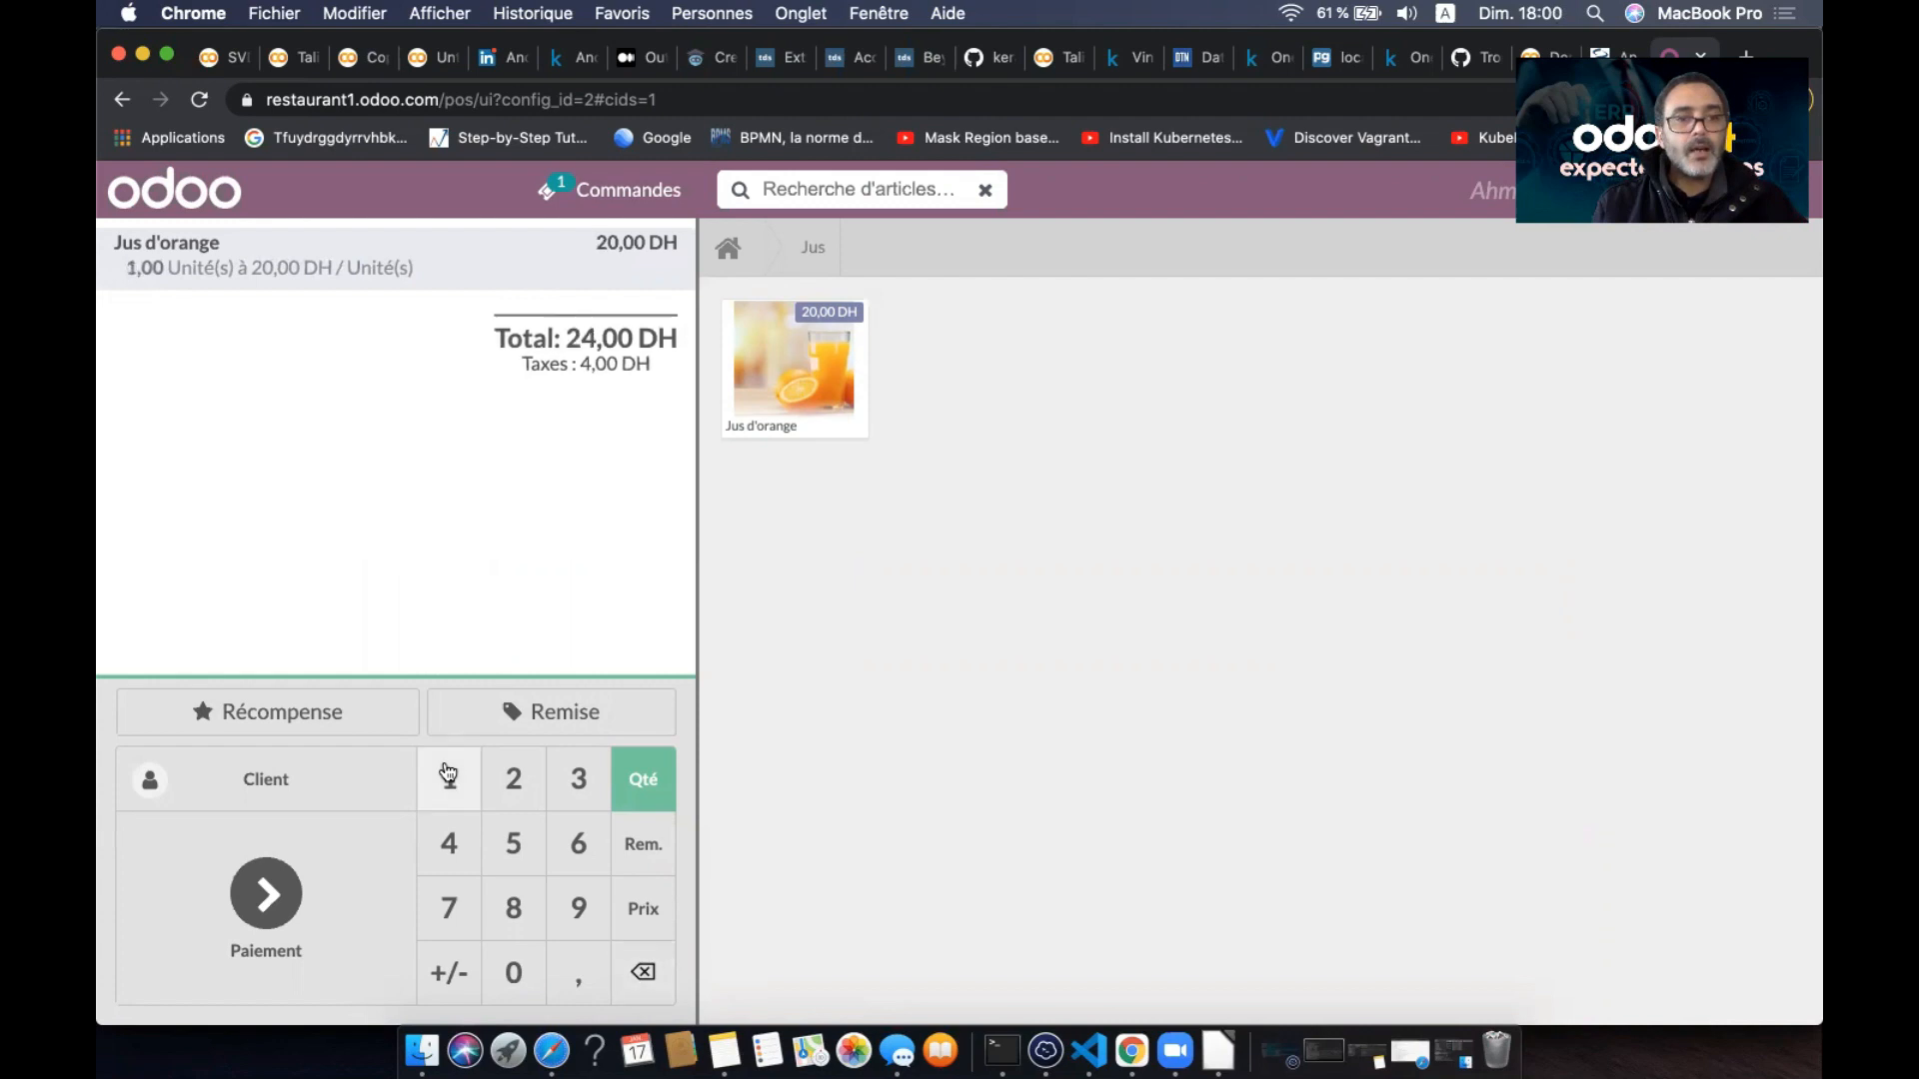
- Set the juice unit price to 17,00 DH and proceed to payment for 20,40 DH
left_click(640, 917)
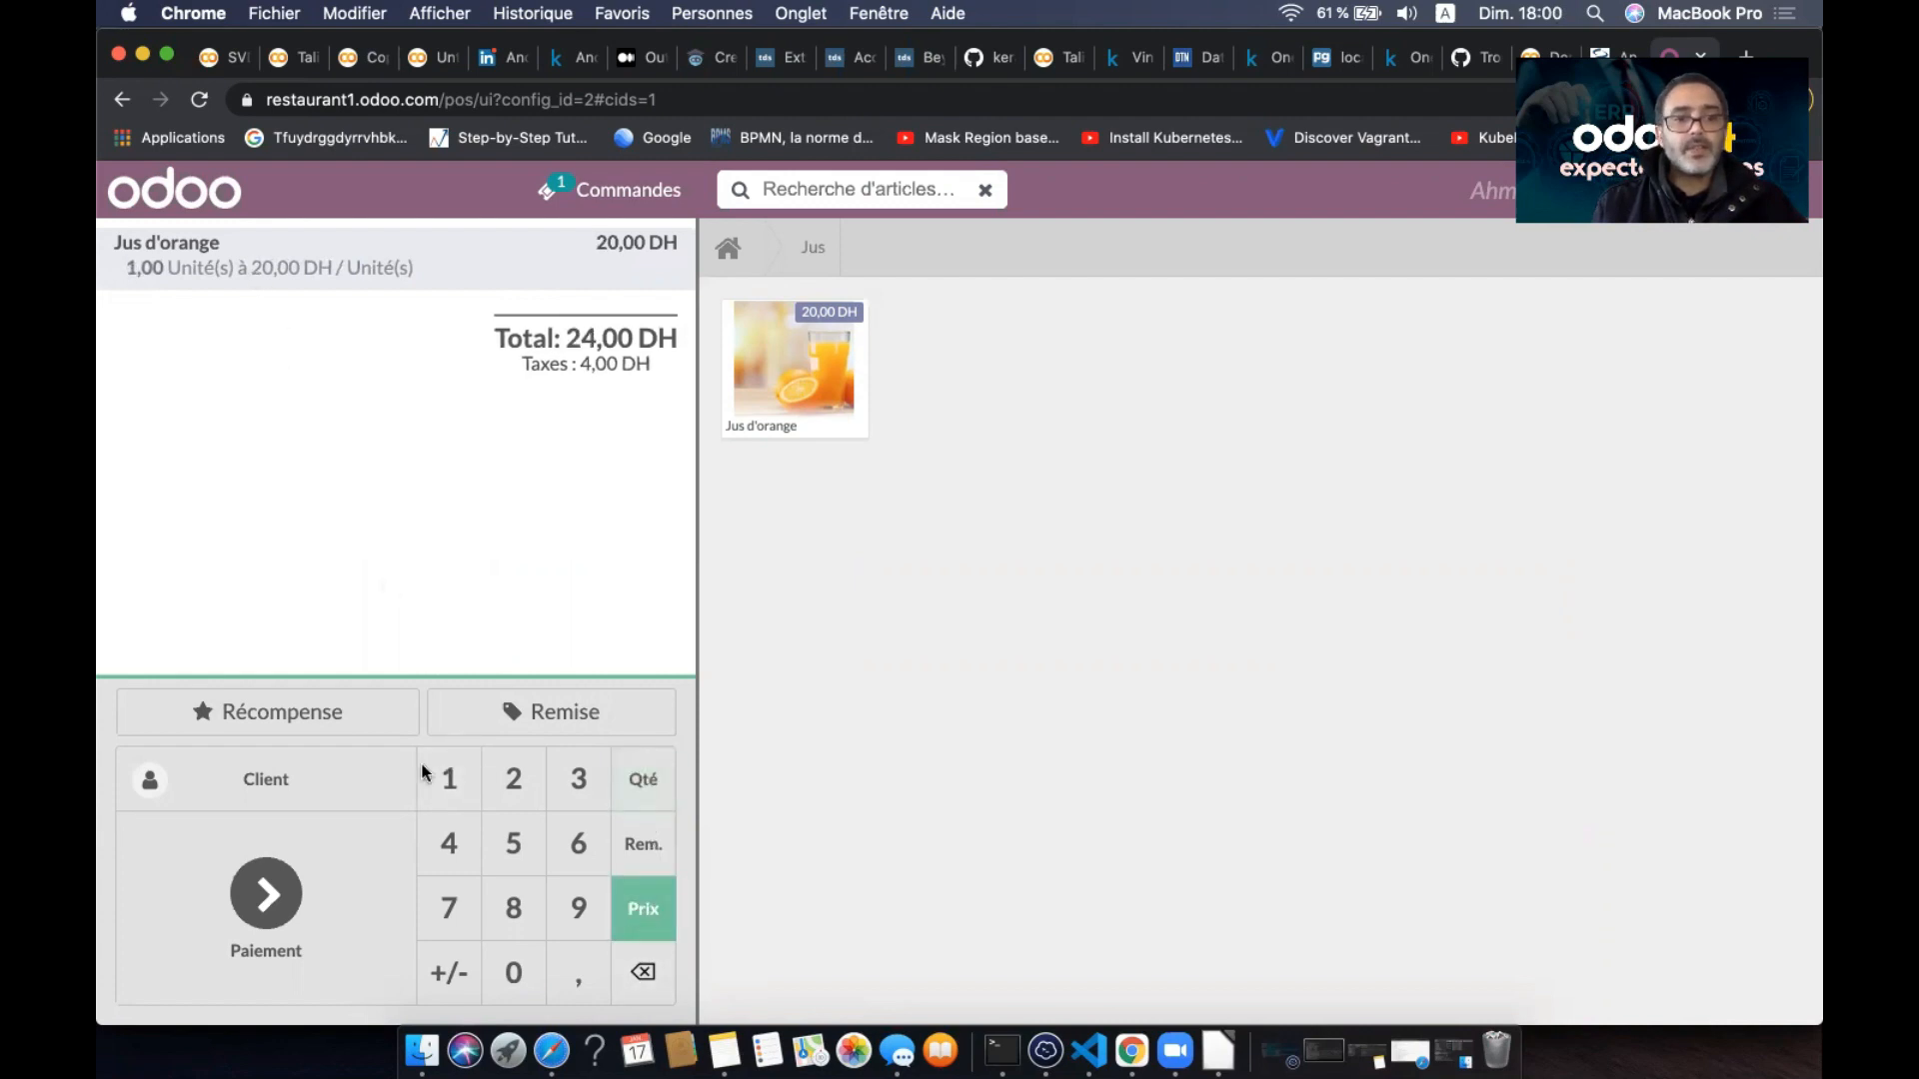
left_click(451, 782)
left_click(455, 911)
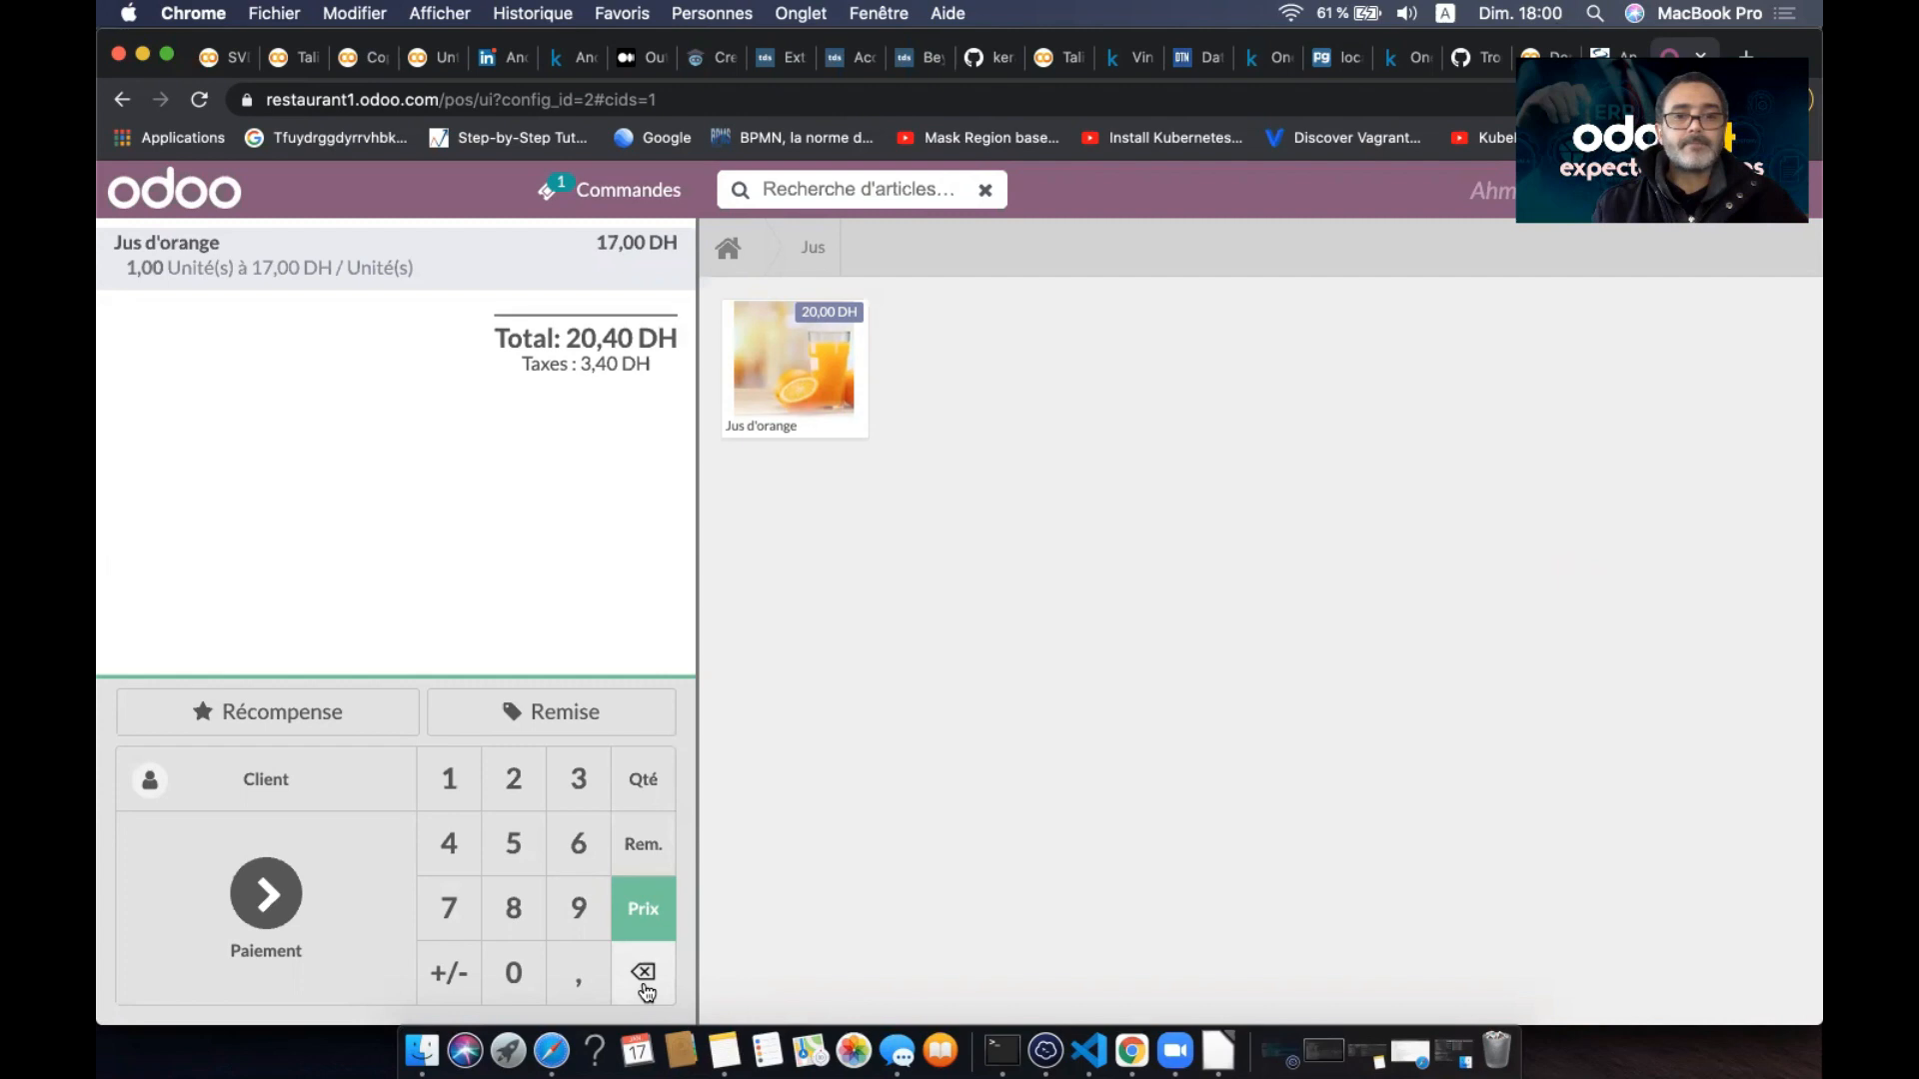
left_click(264, 912)
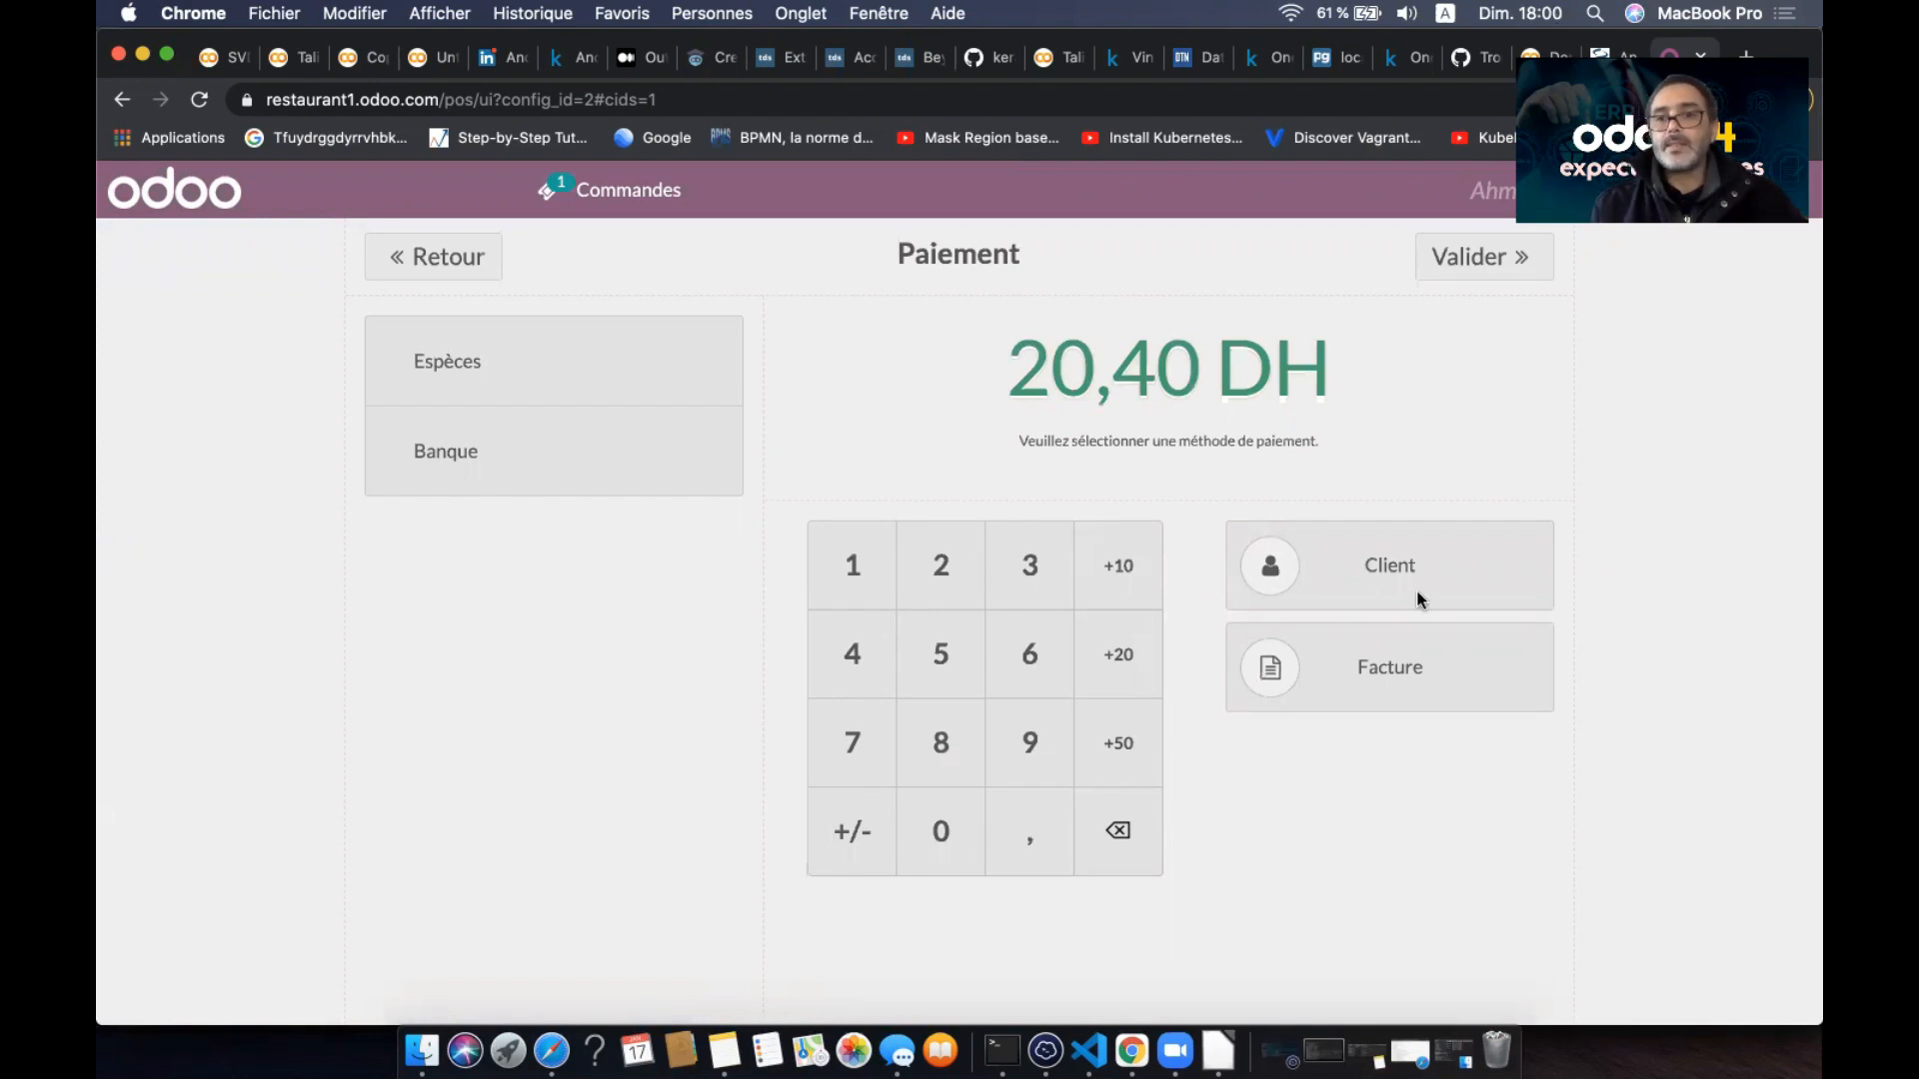
- Request an invoice, set the customer, and pay 20,40 DH cash to generate FAC/2021/01/0001
left_click(1399, 670)
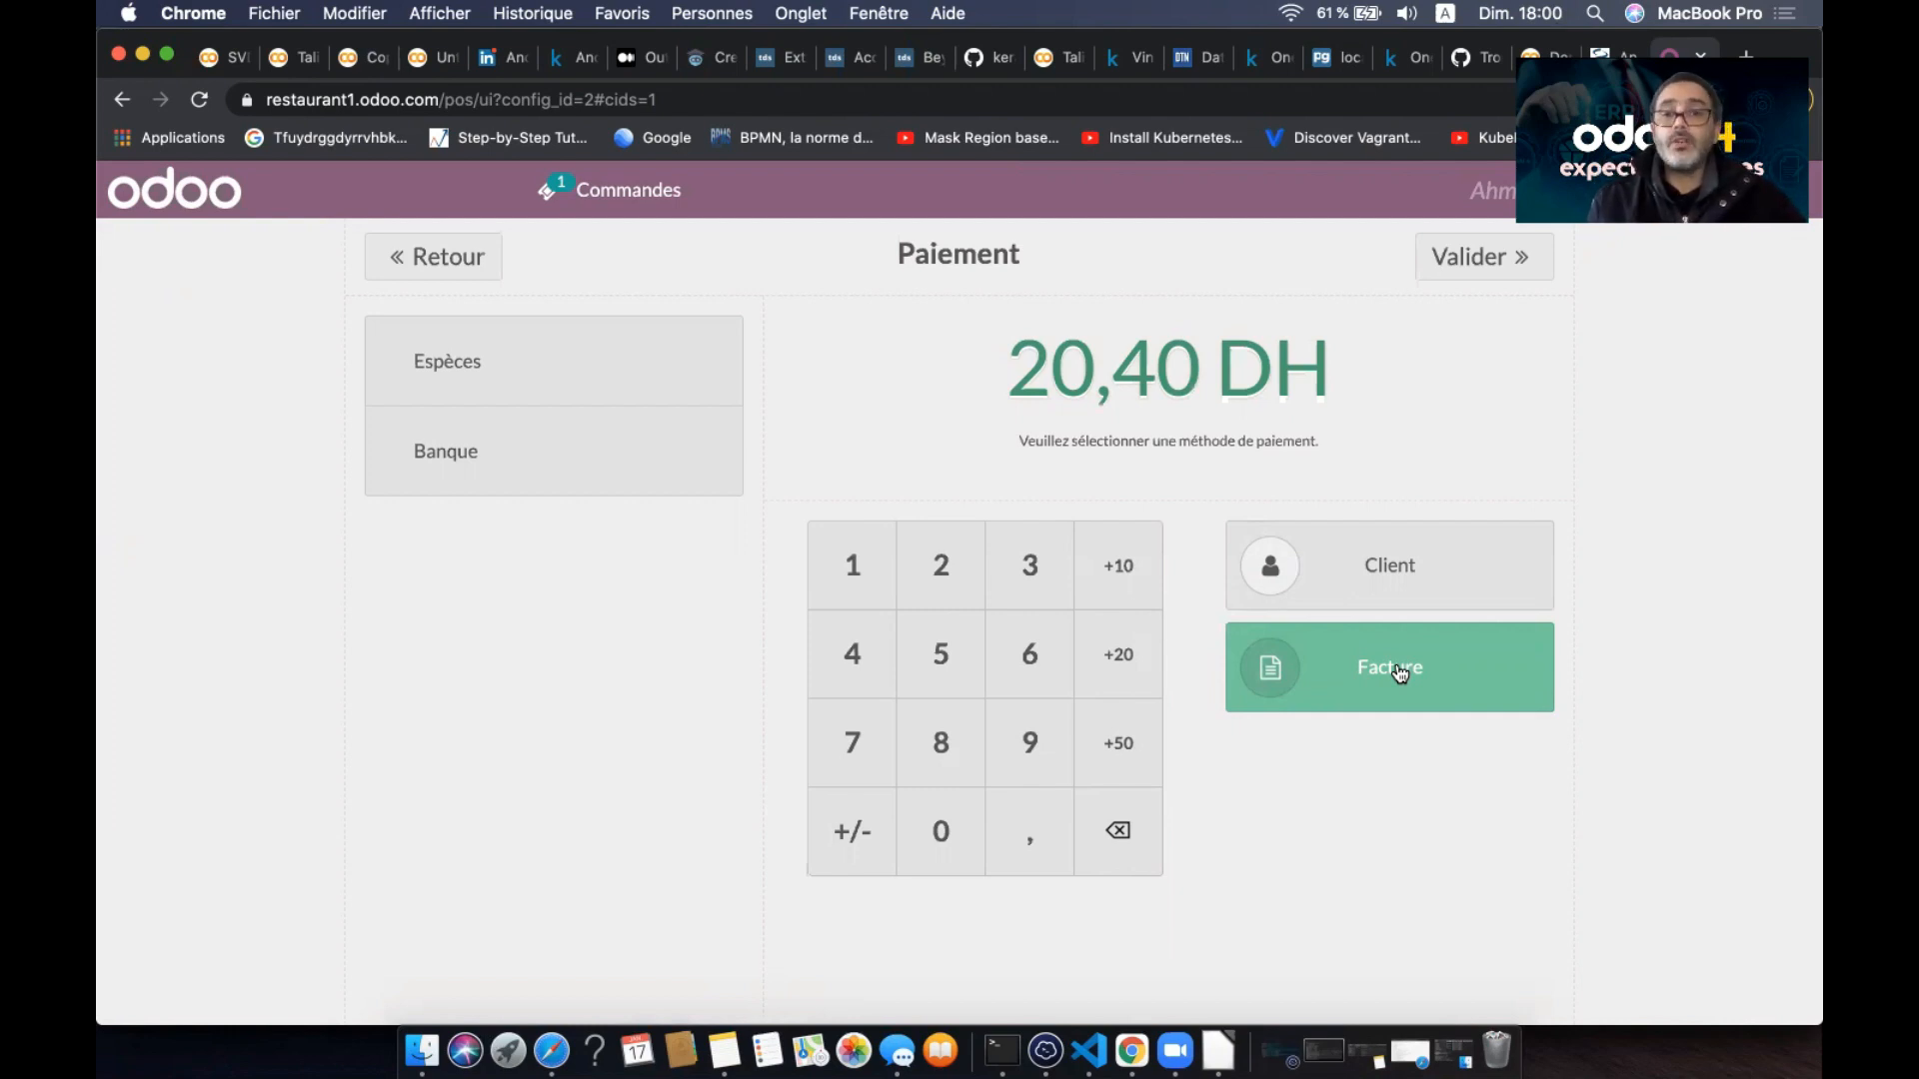
left_click(1435, 556)
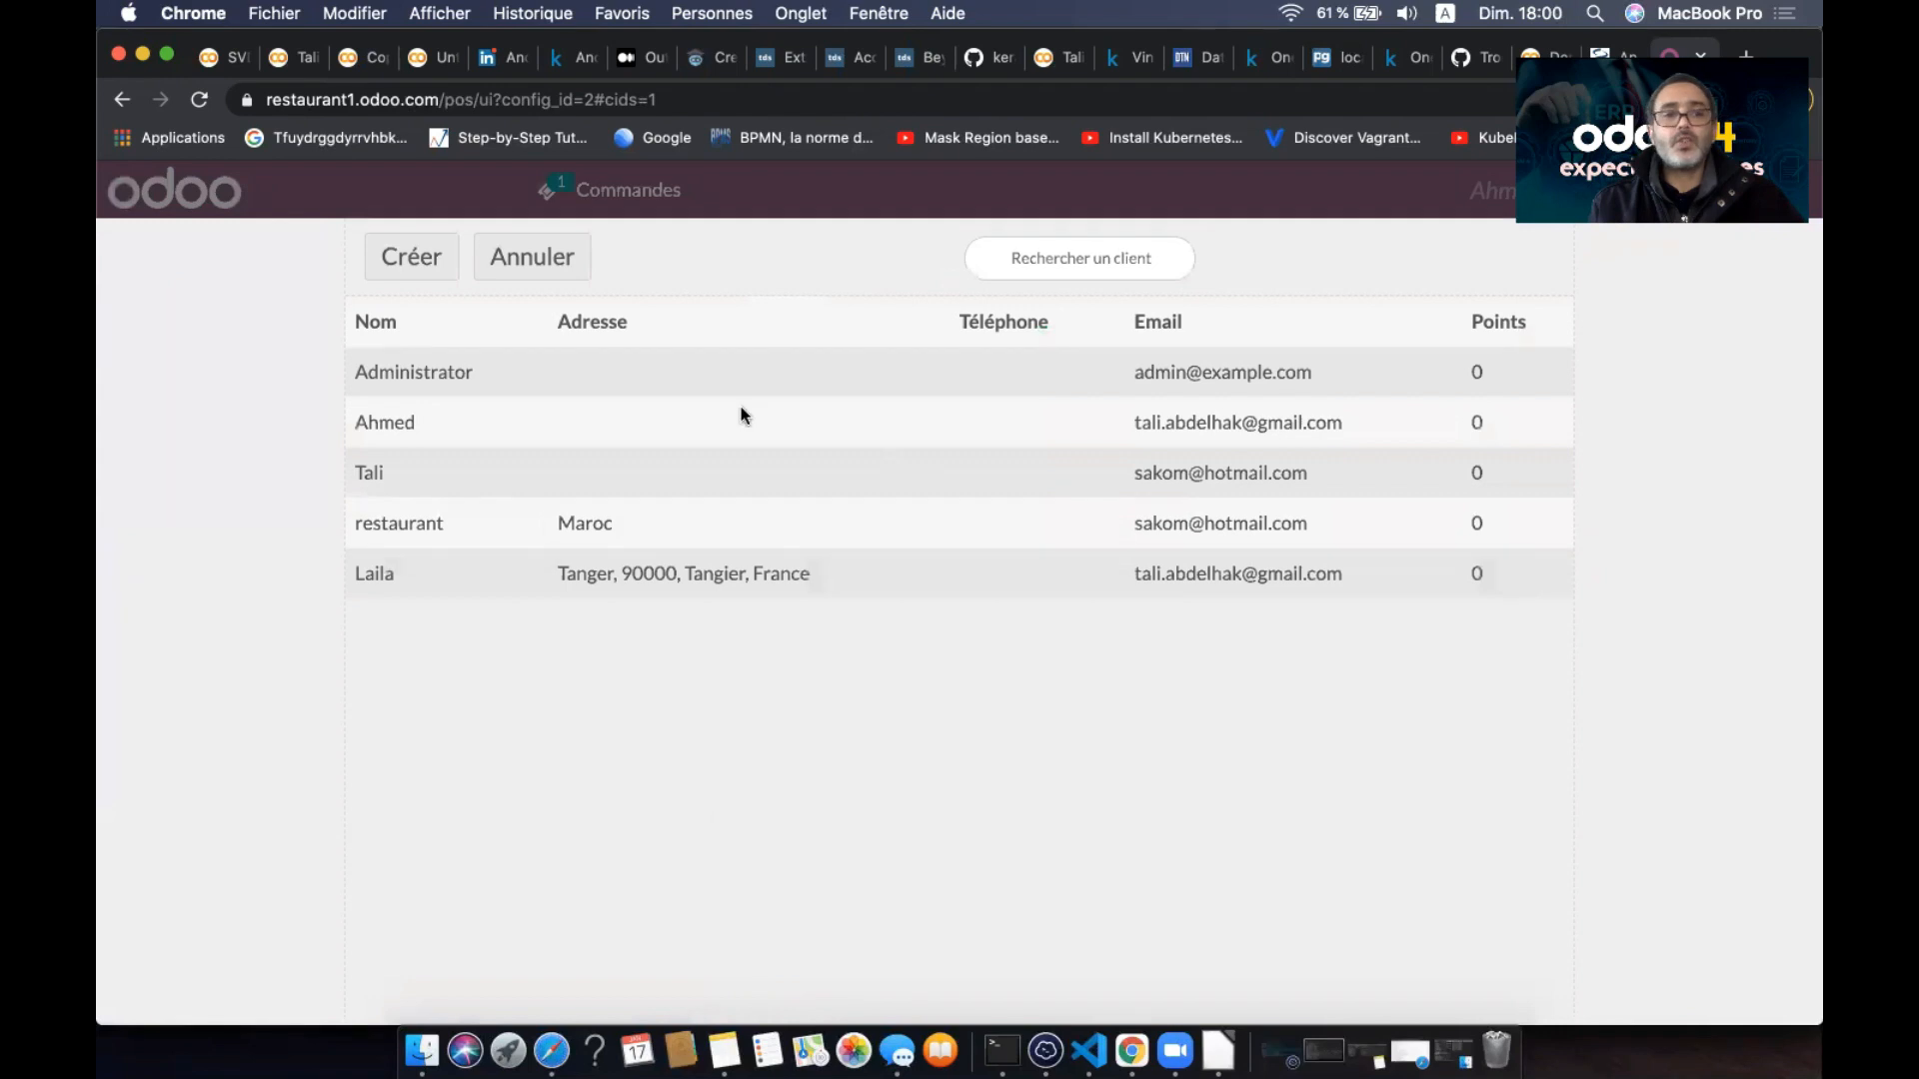
left_click(450, 580)
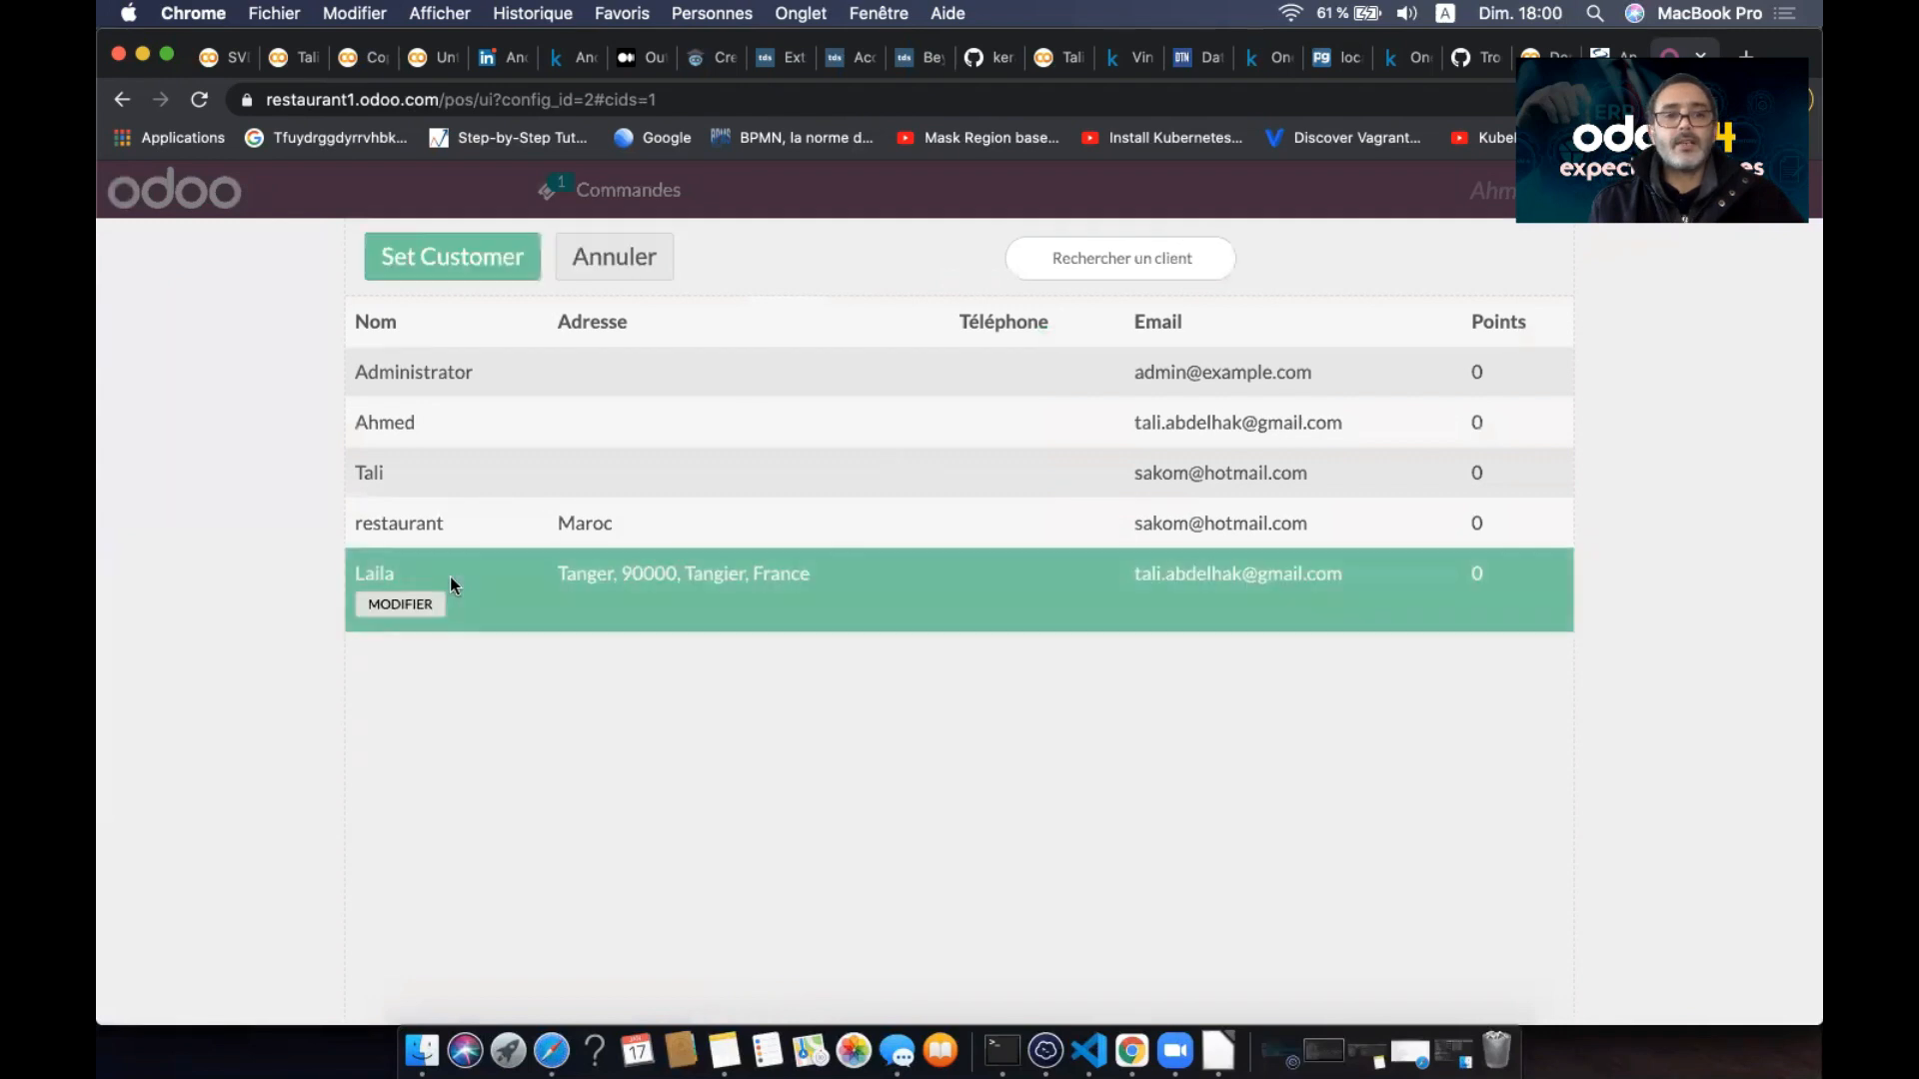
left_click(493, 262)
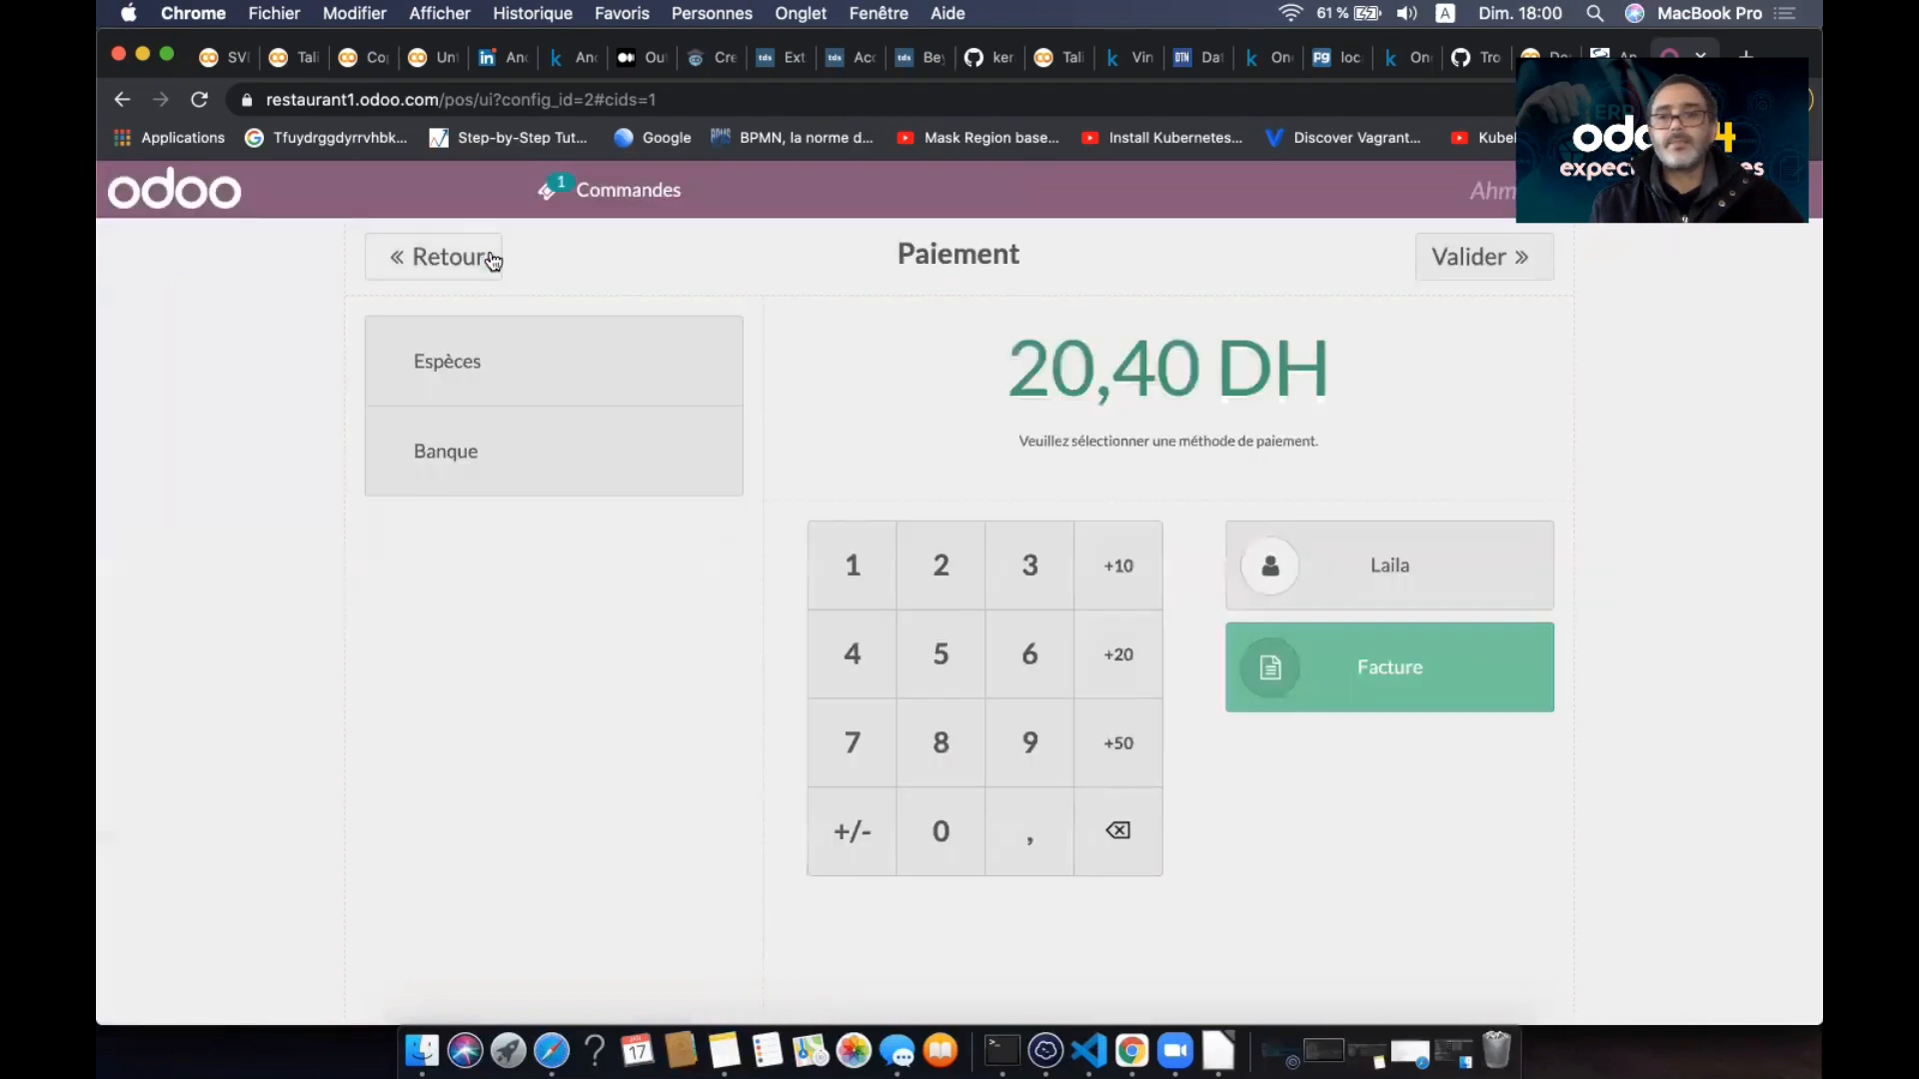
left_click(650, 355)
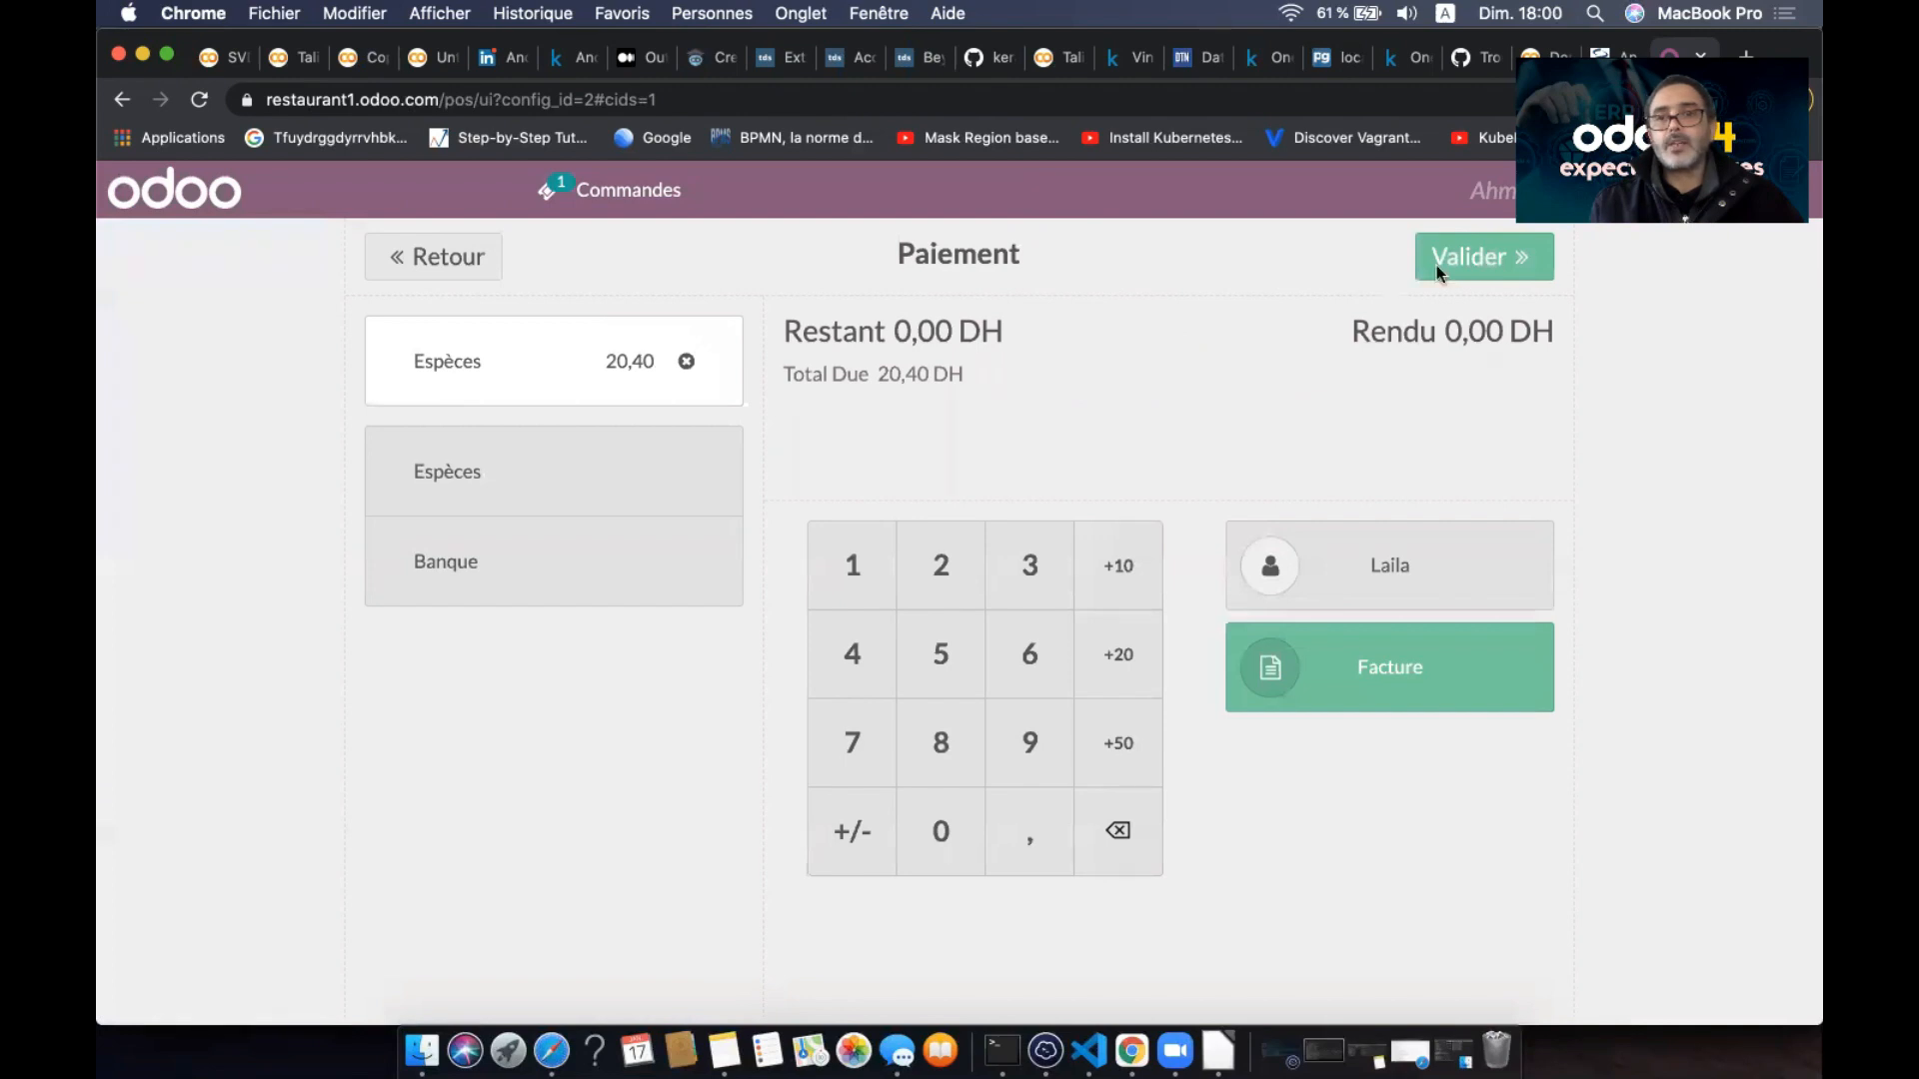
left_click(1477, 256)
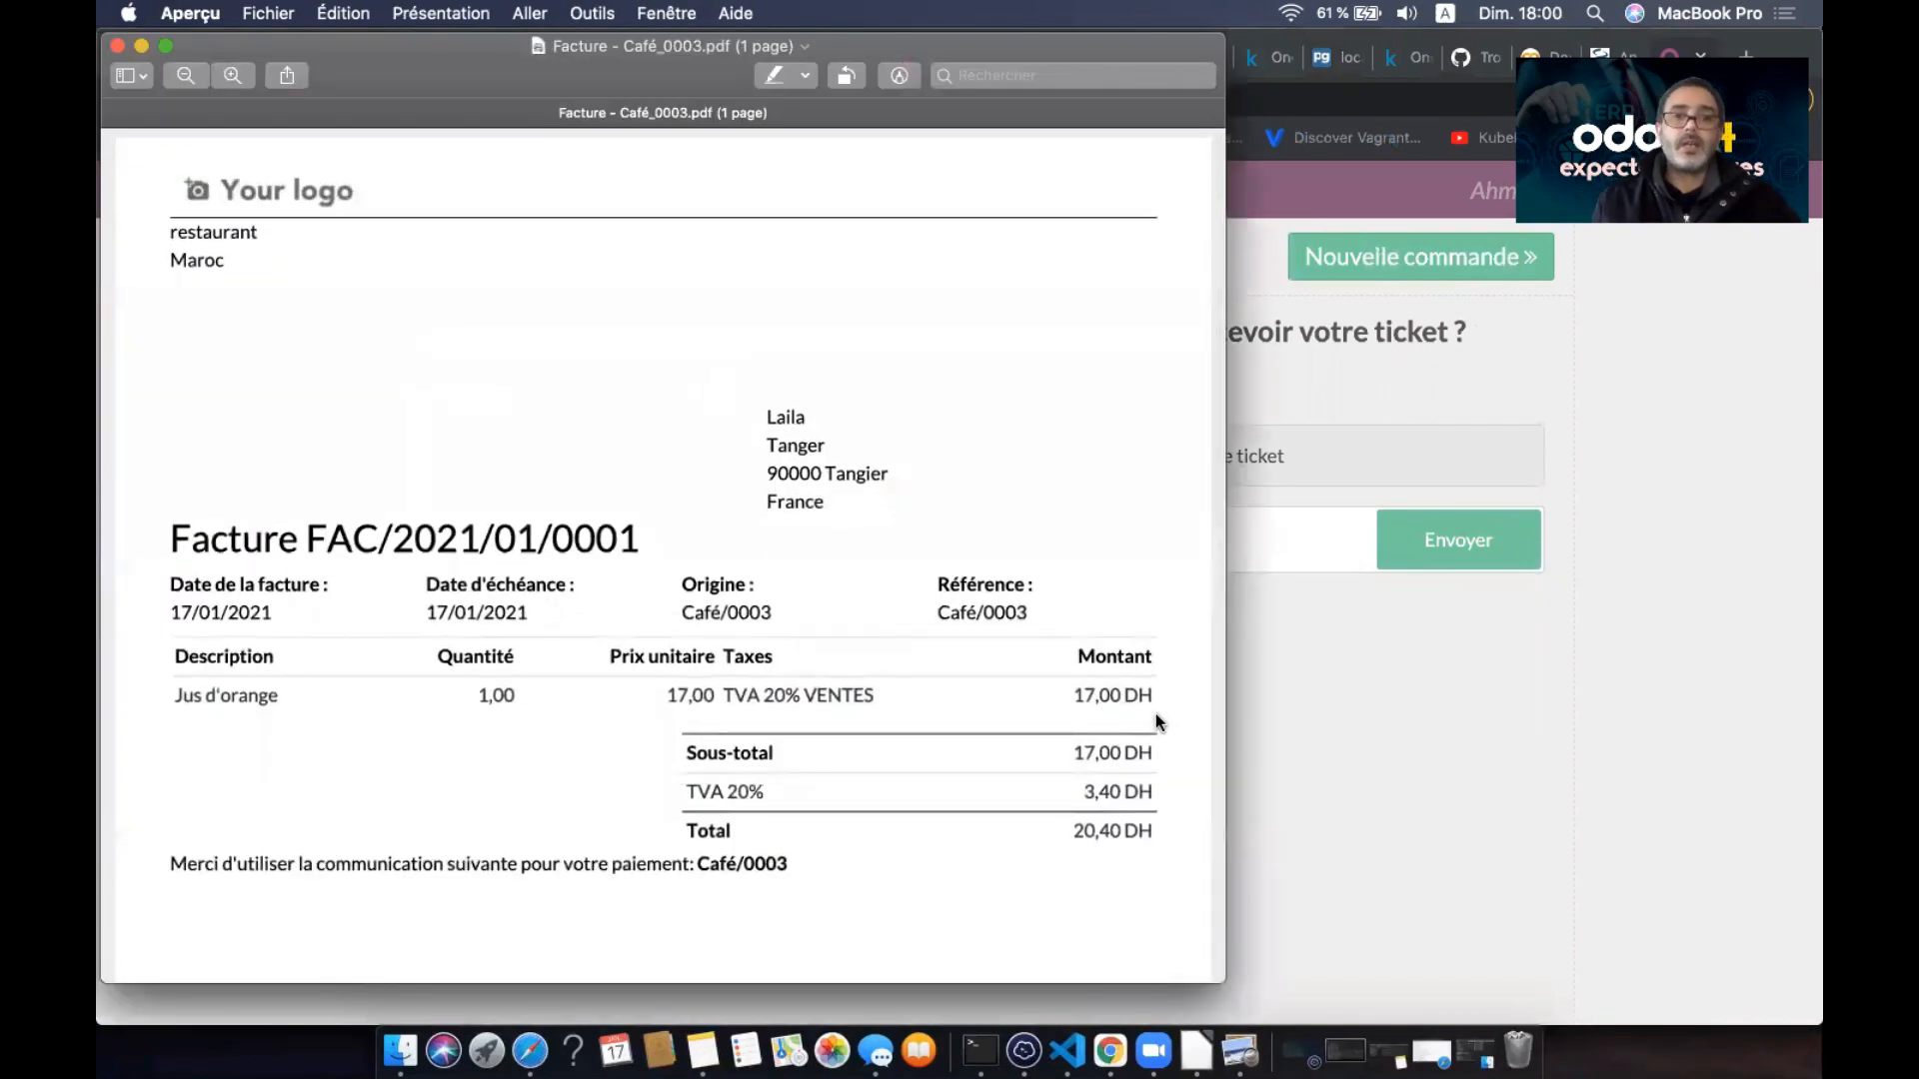
- Scroll through invoice FAC/2021/01/0001 in Preview, then close the PDF
scroll(948, 672, "down", 2)
scroll(948, 672, "up", 3)
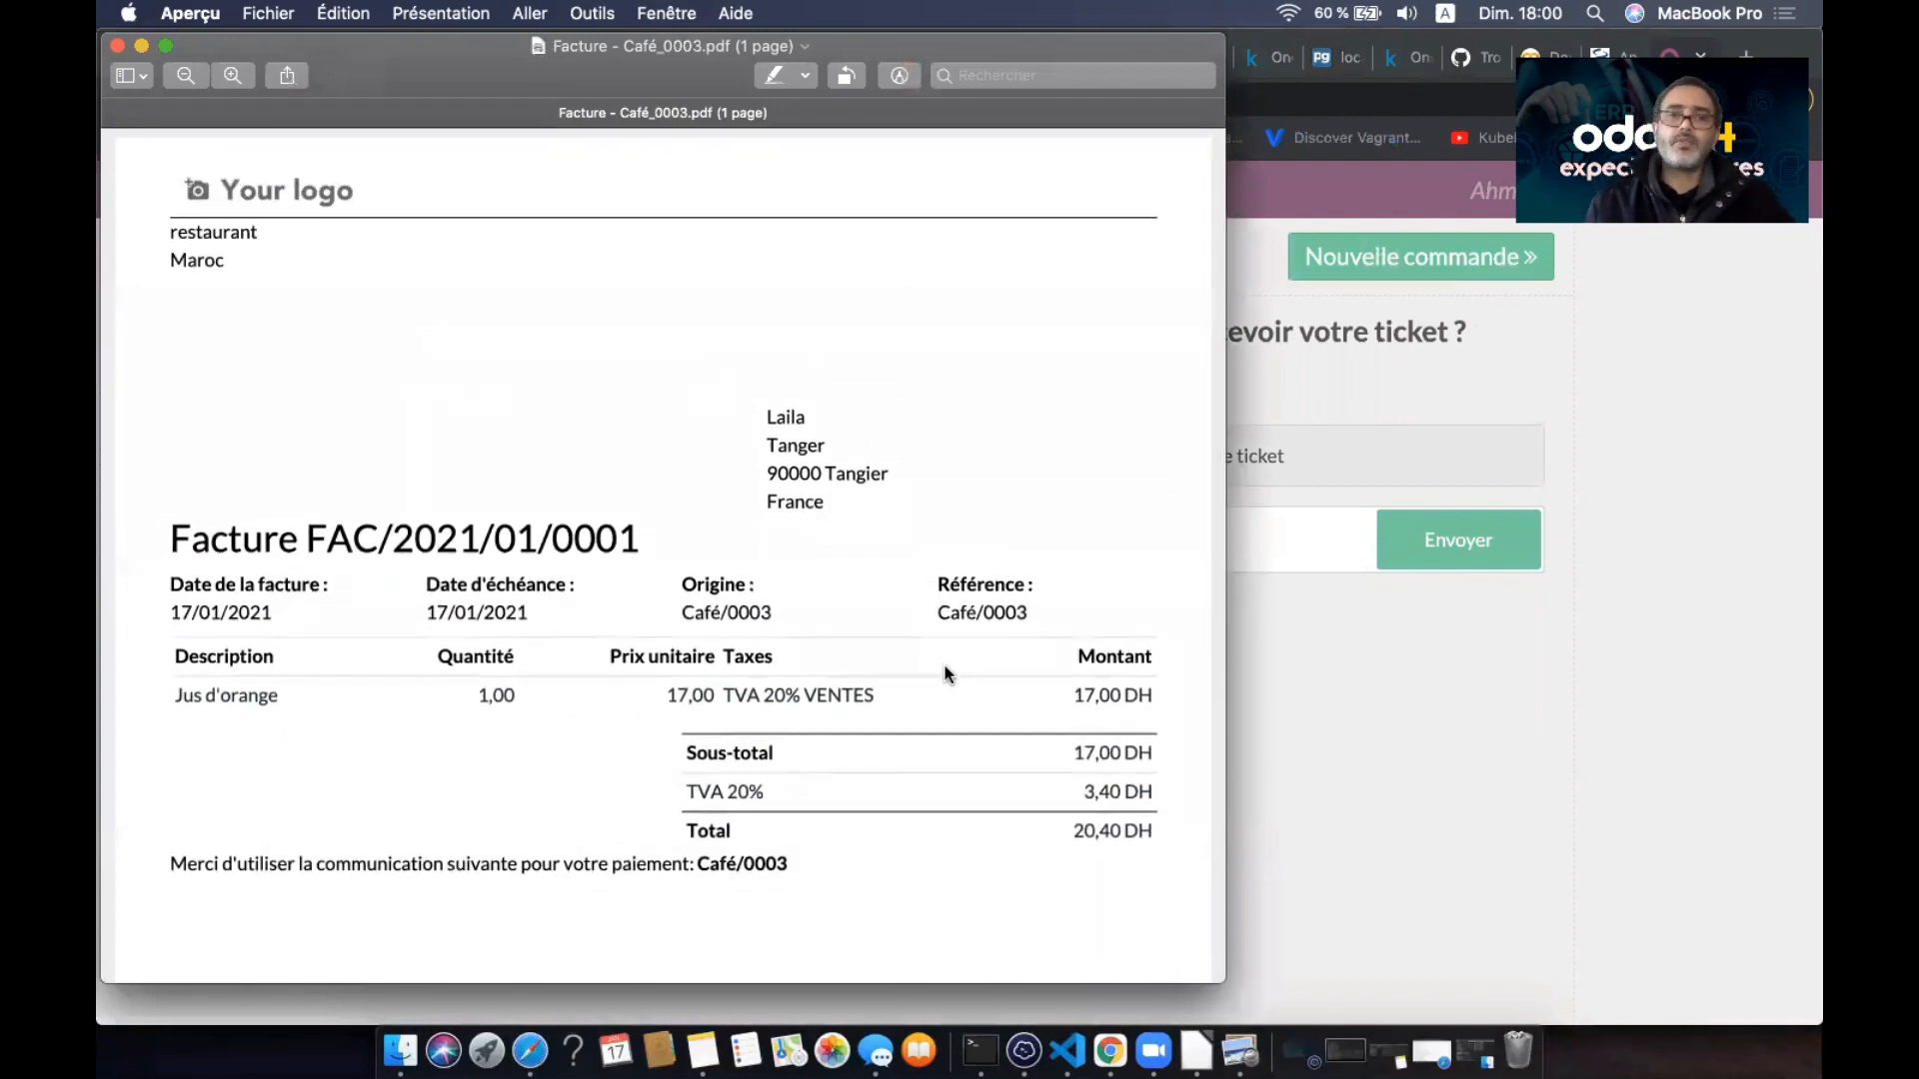
left_click(116, 46)
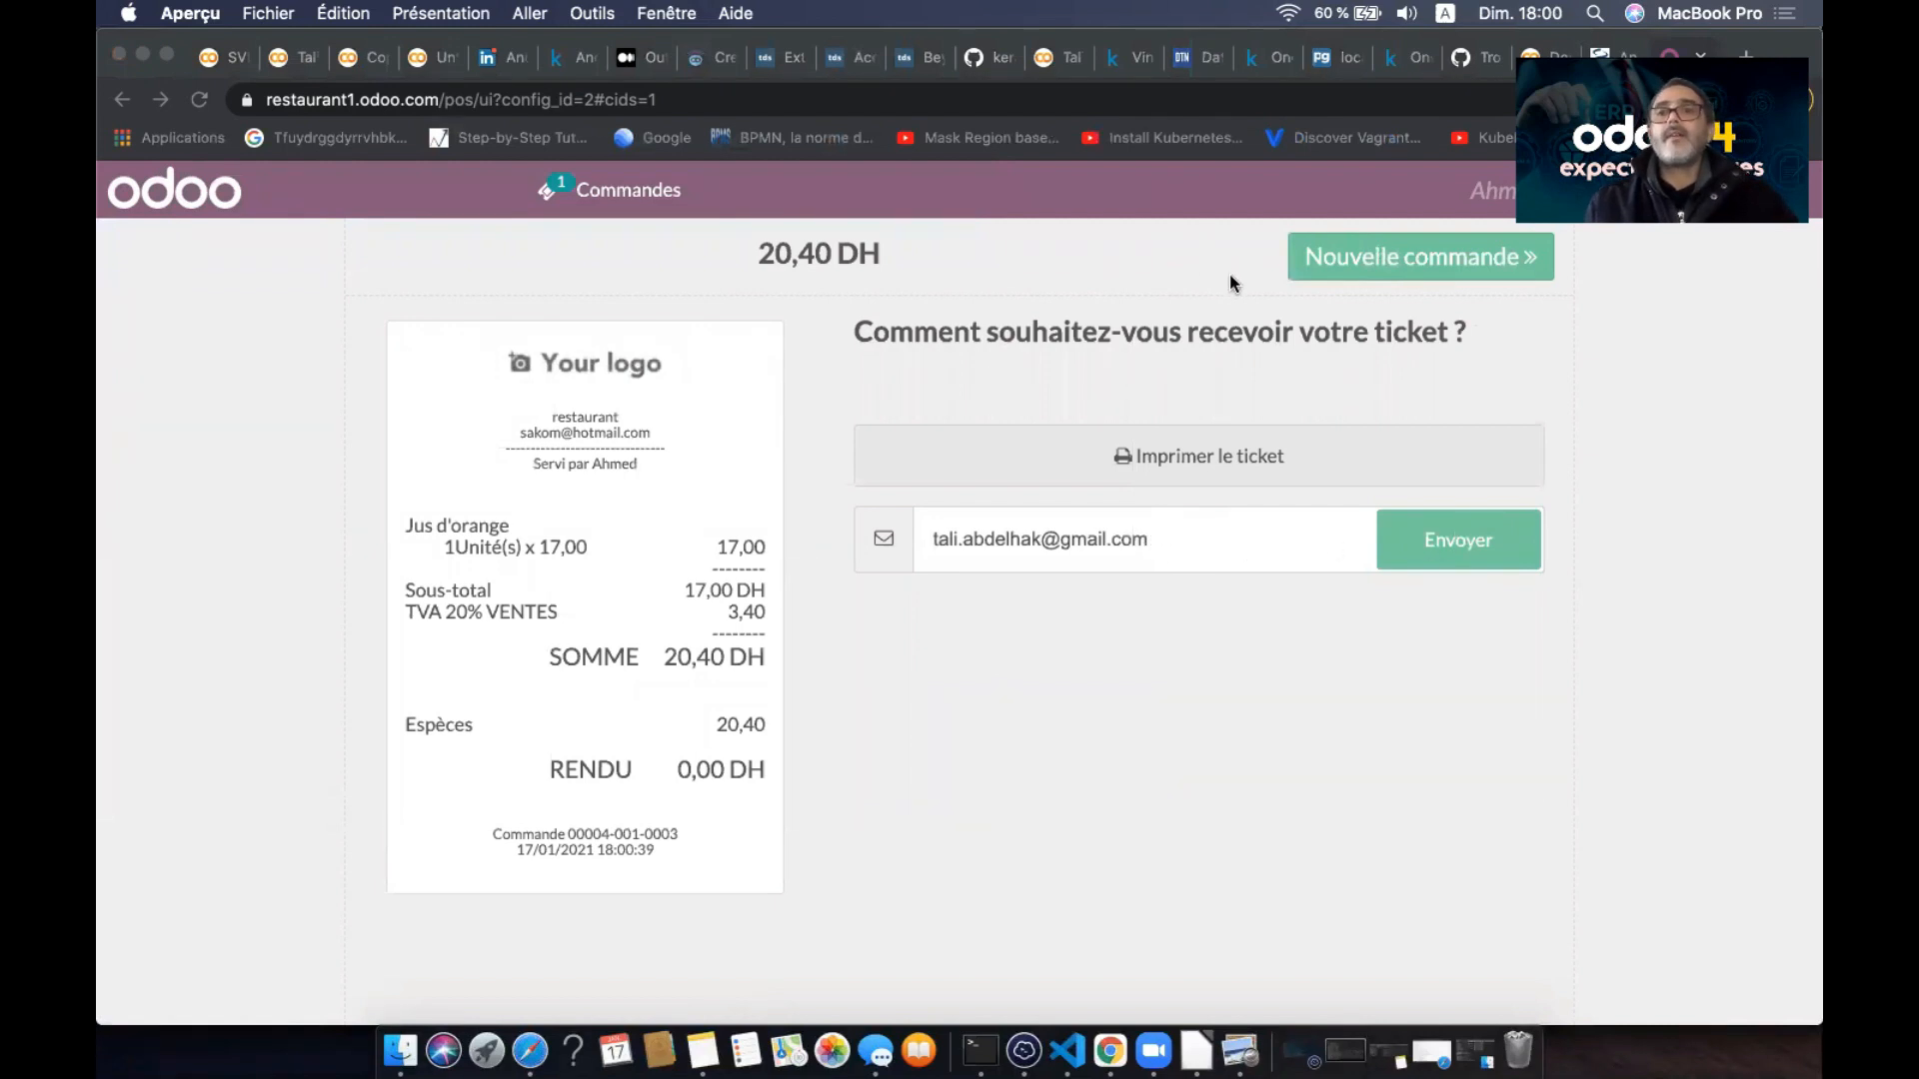
- Start a new order, check the orders list's ticket status filter unchanged, then start another order
left_click(1338, 256)
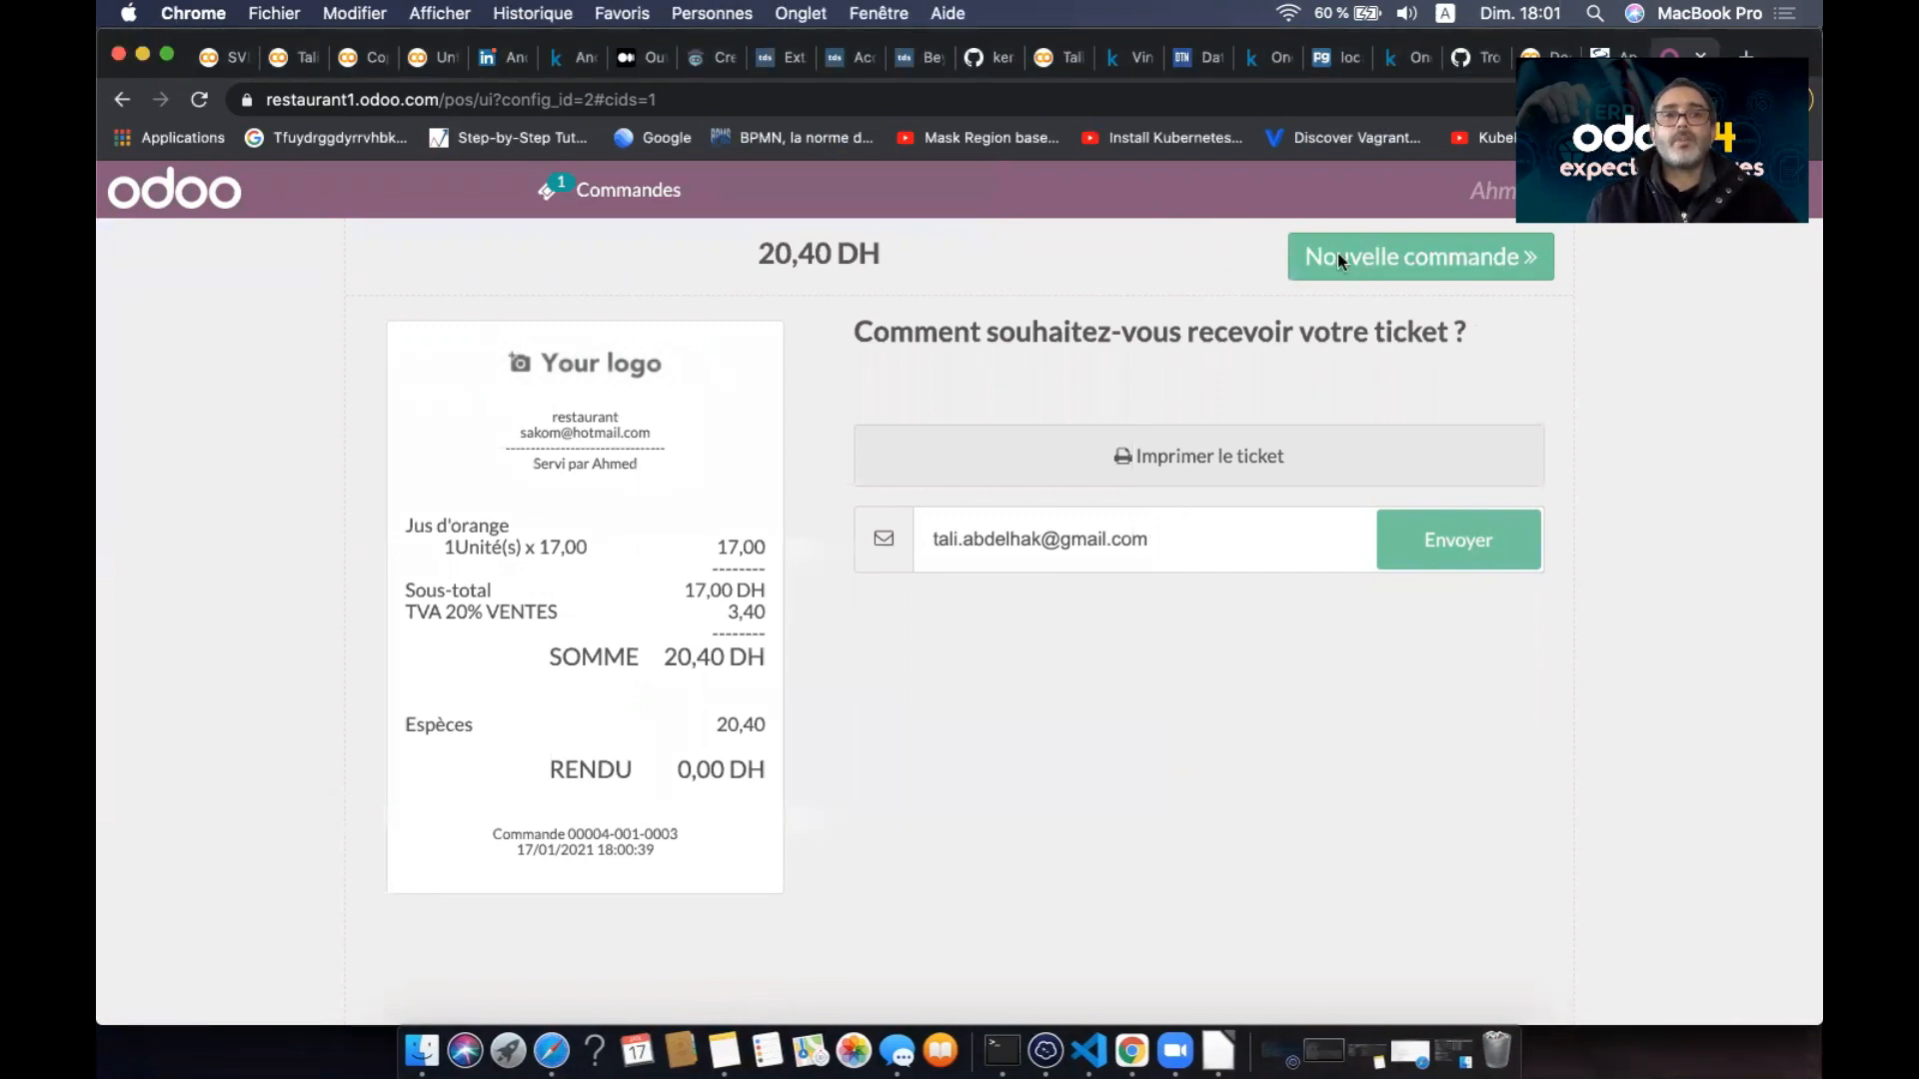
left_click(1406, 258)
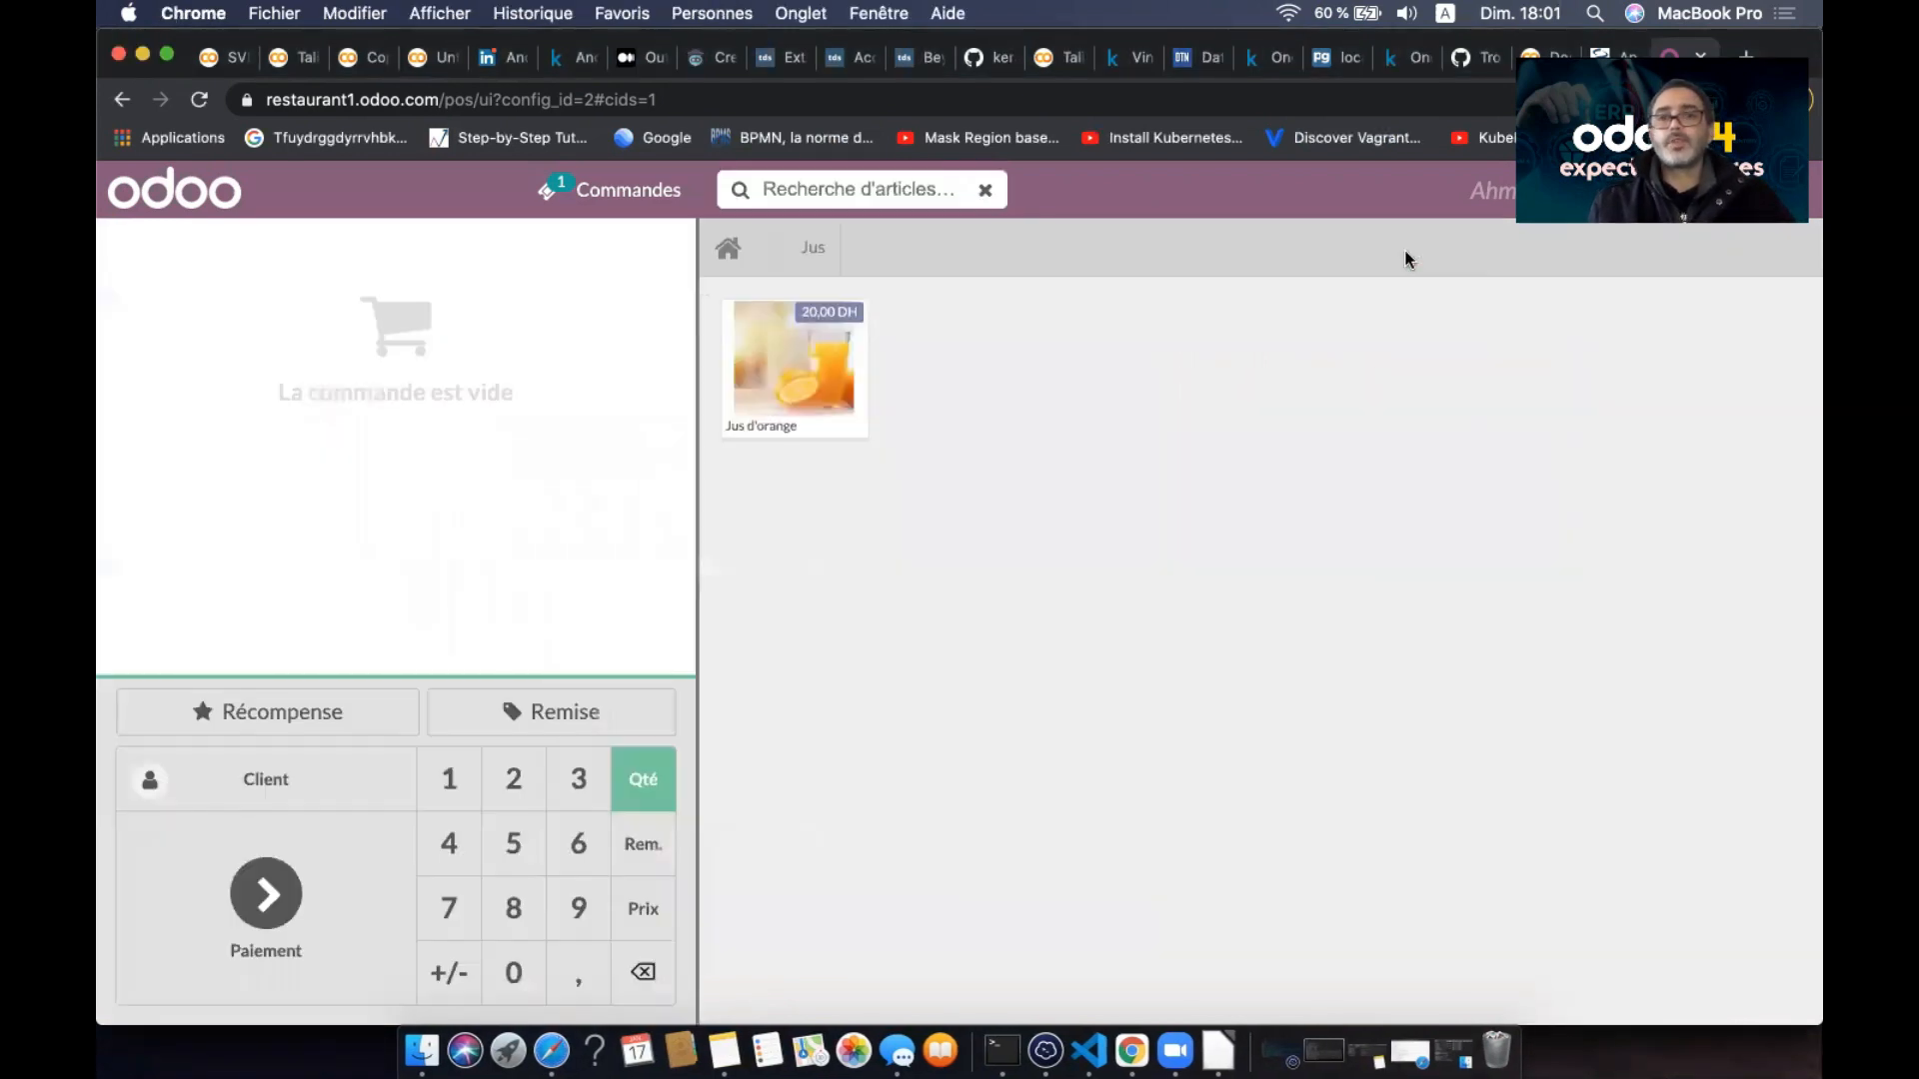
left_click(591, 198)
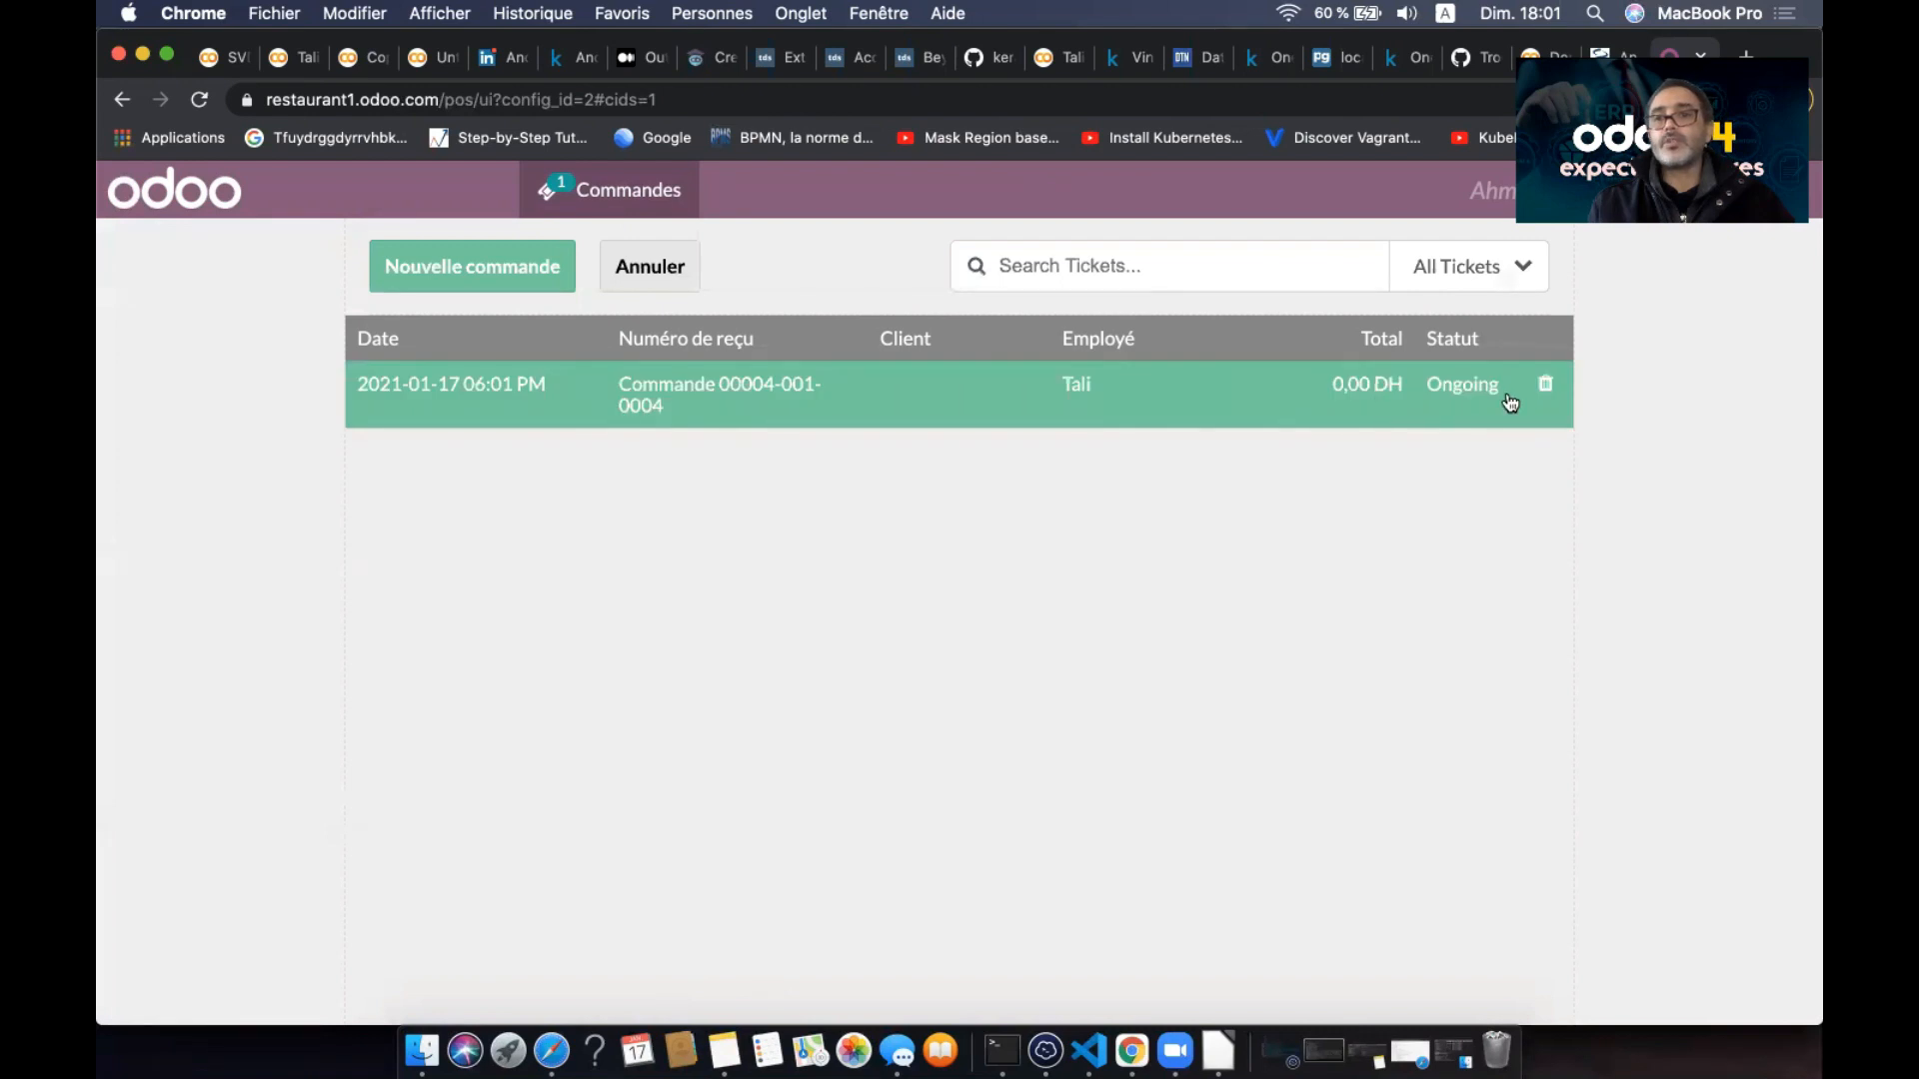
left_click(1509, 272)
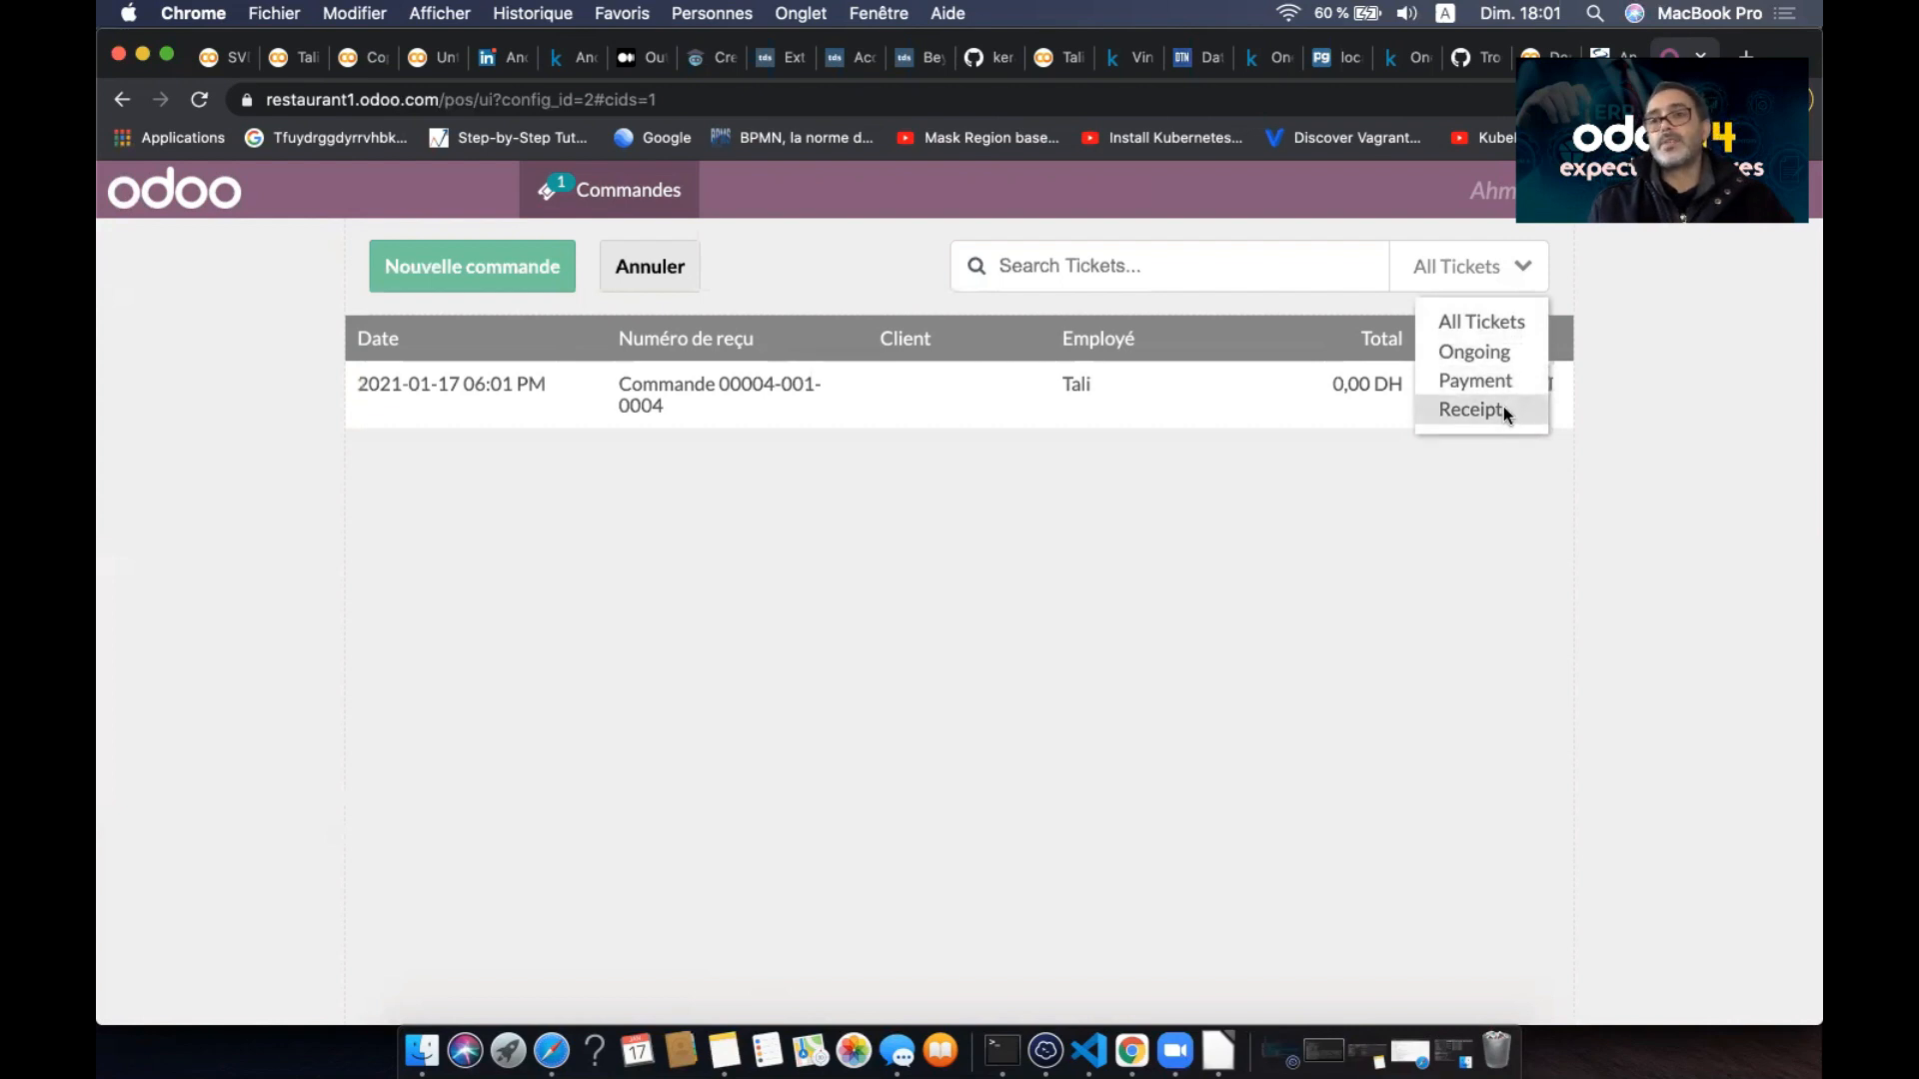
left_click(1373, 526)
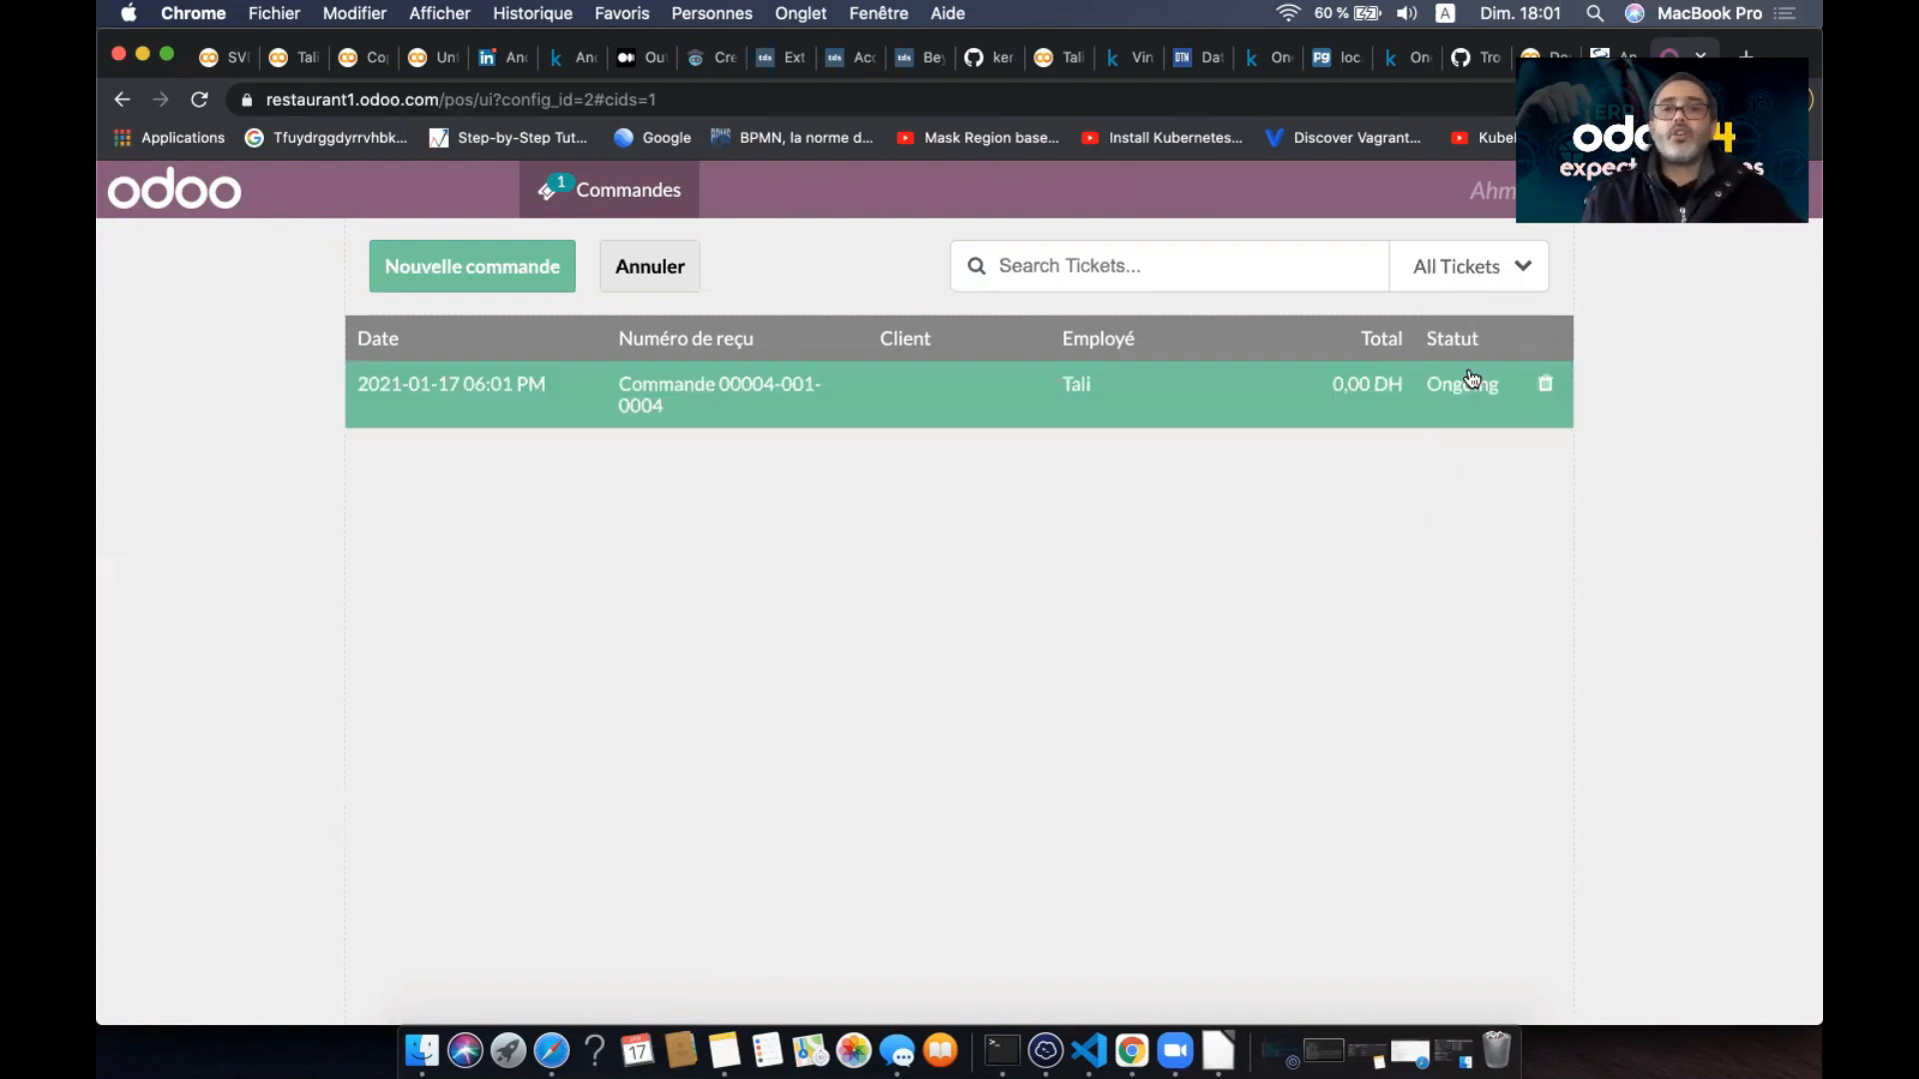
left_click(524, 264)
- Add one Jus d'orange and one Petit pein from Viennoiserie to the order
left_click(796, 378)
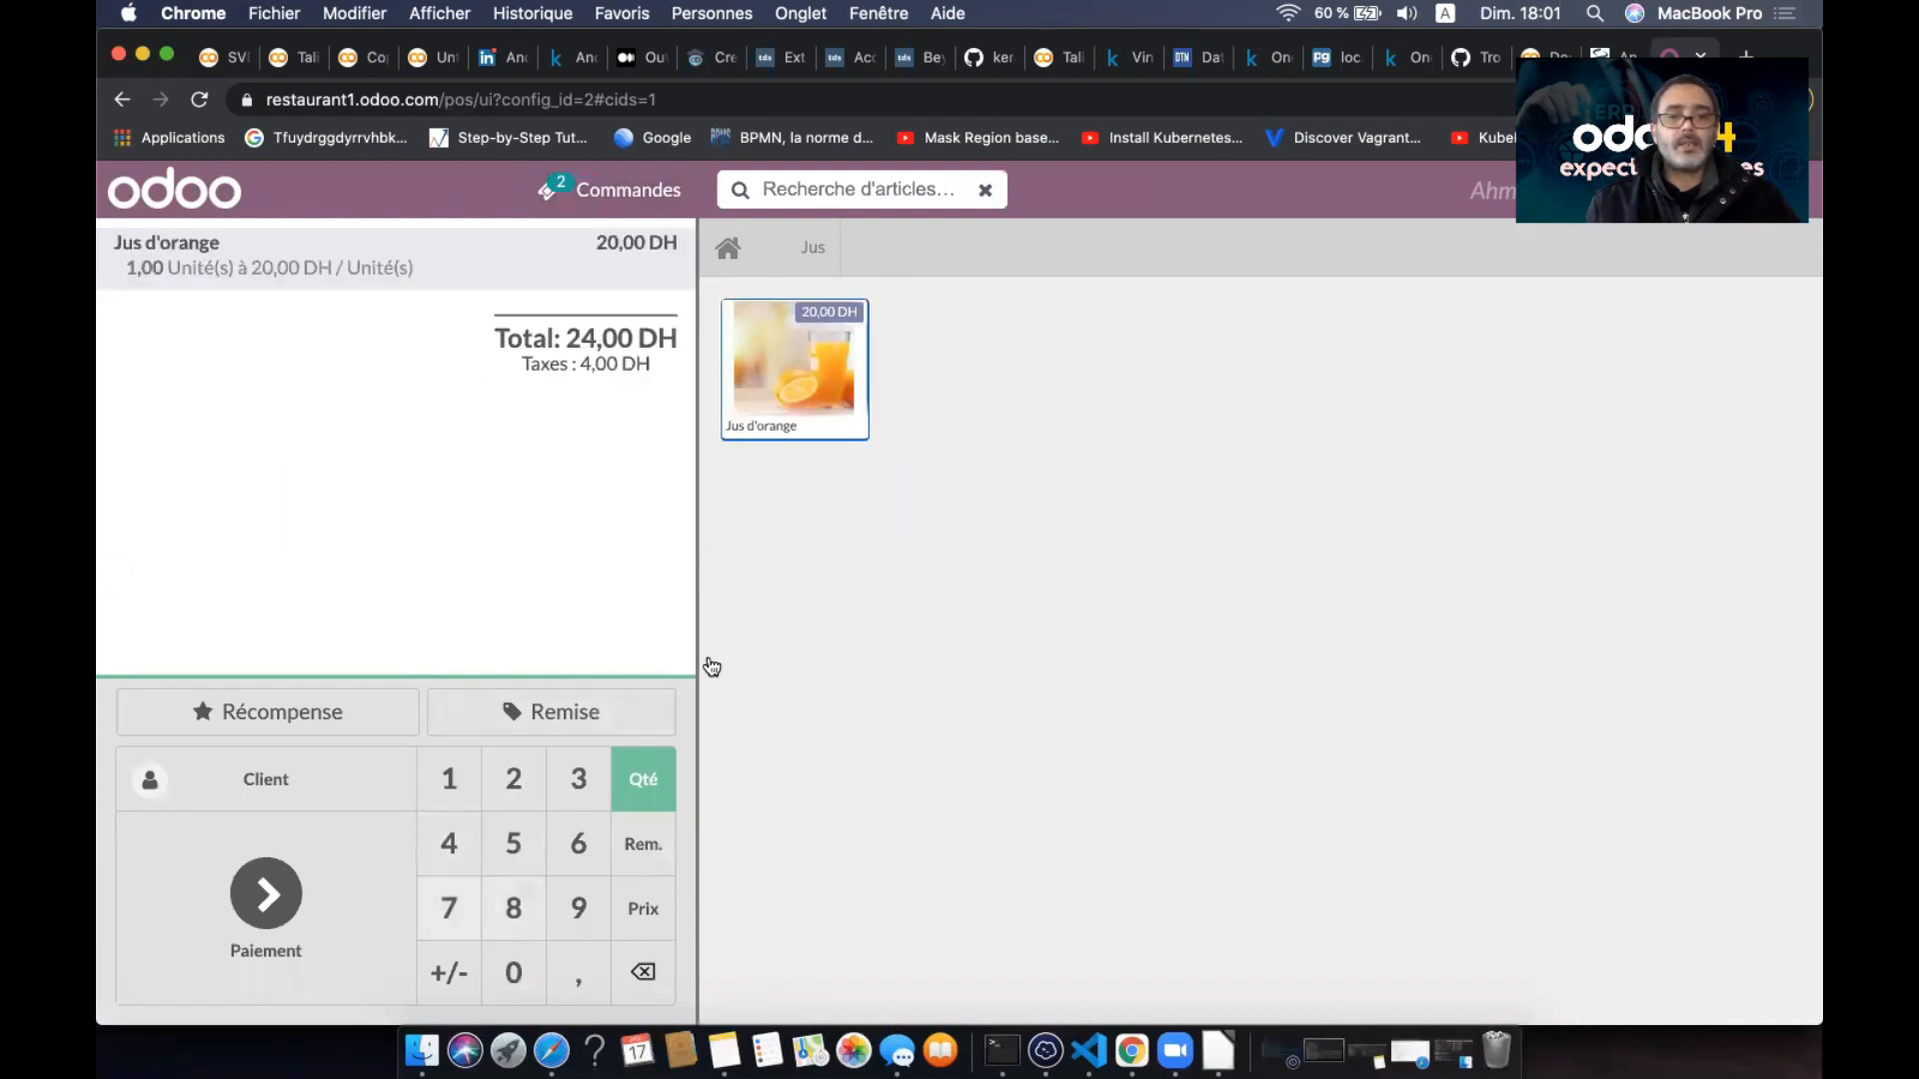
left_click(730, 252)
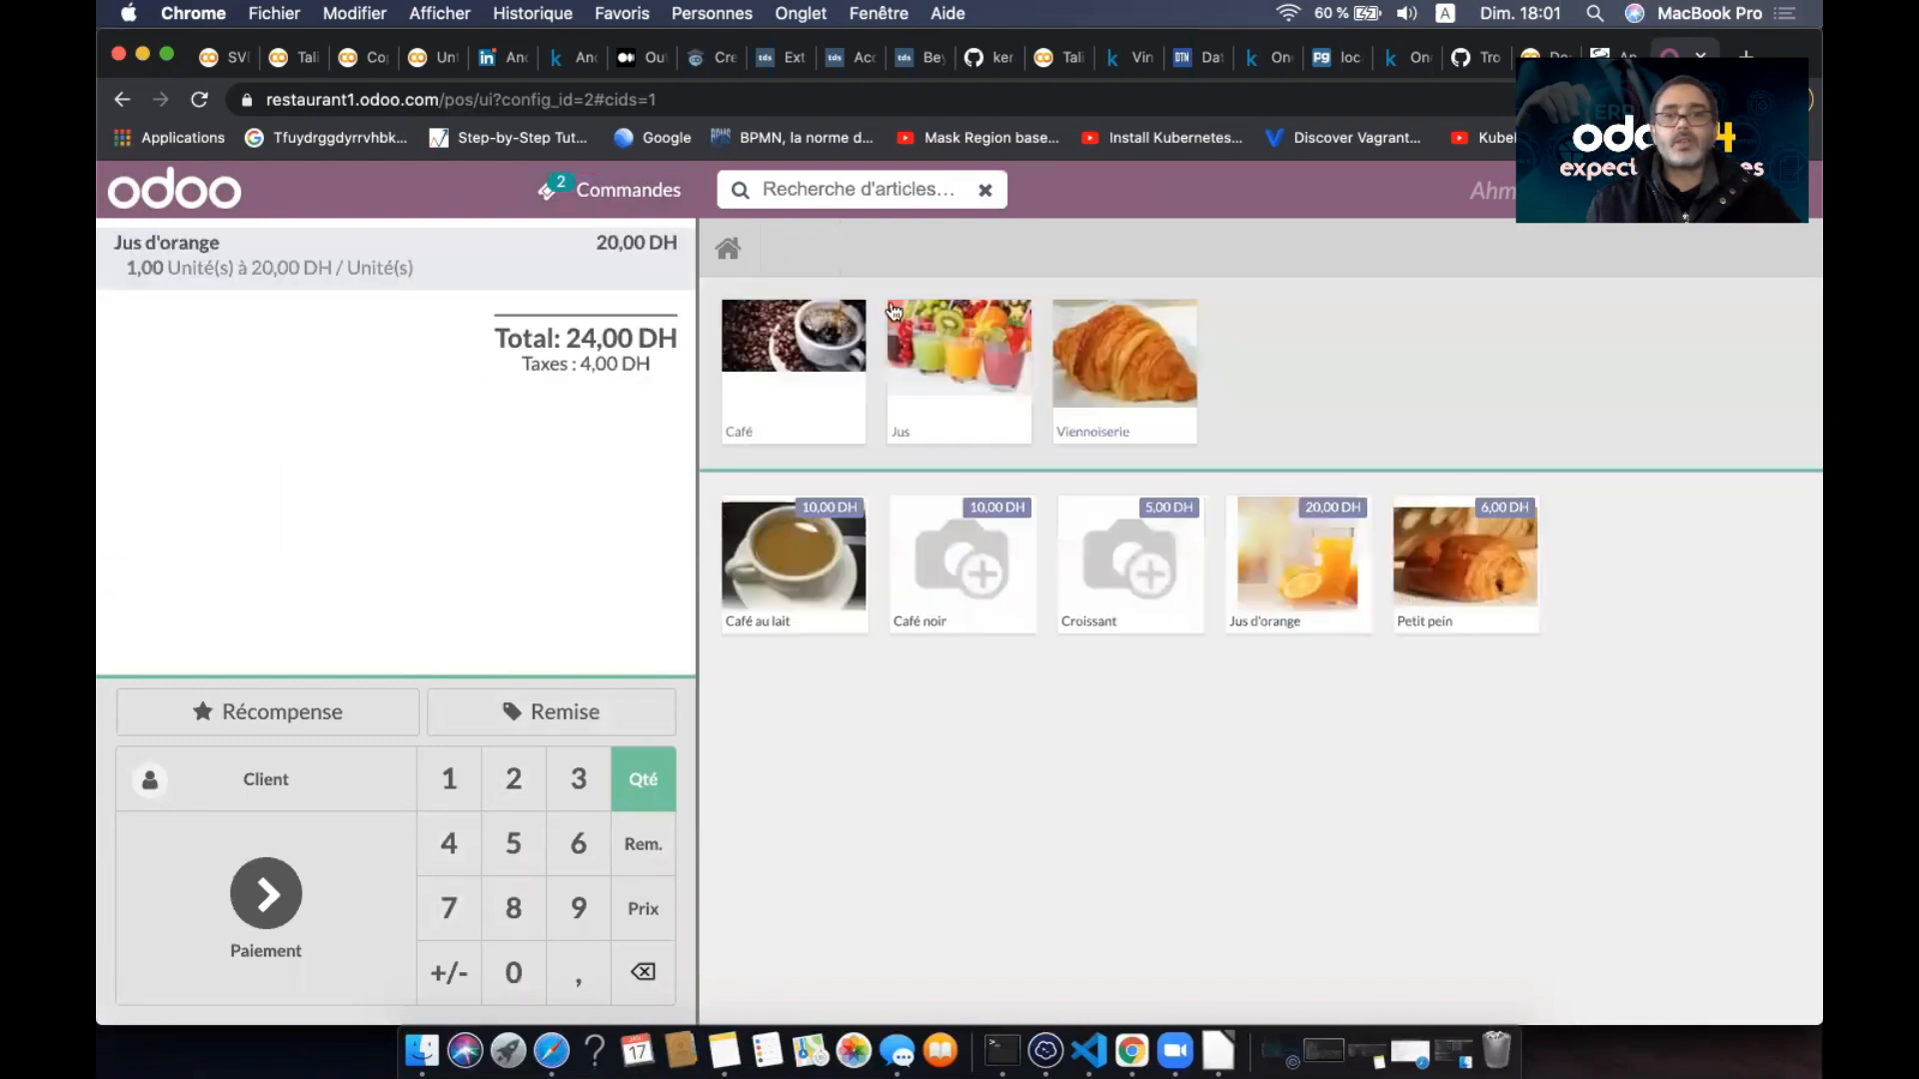
left_click(1133, 386)
left_click(939, 376)
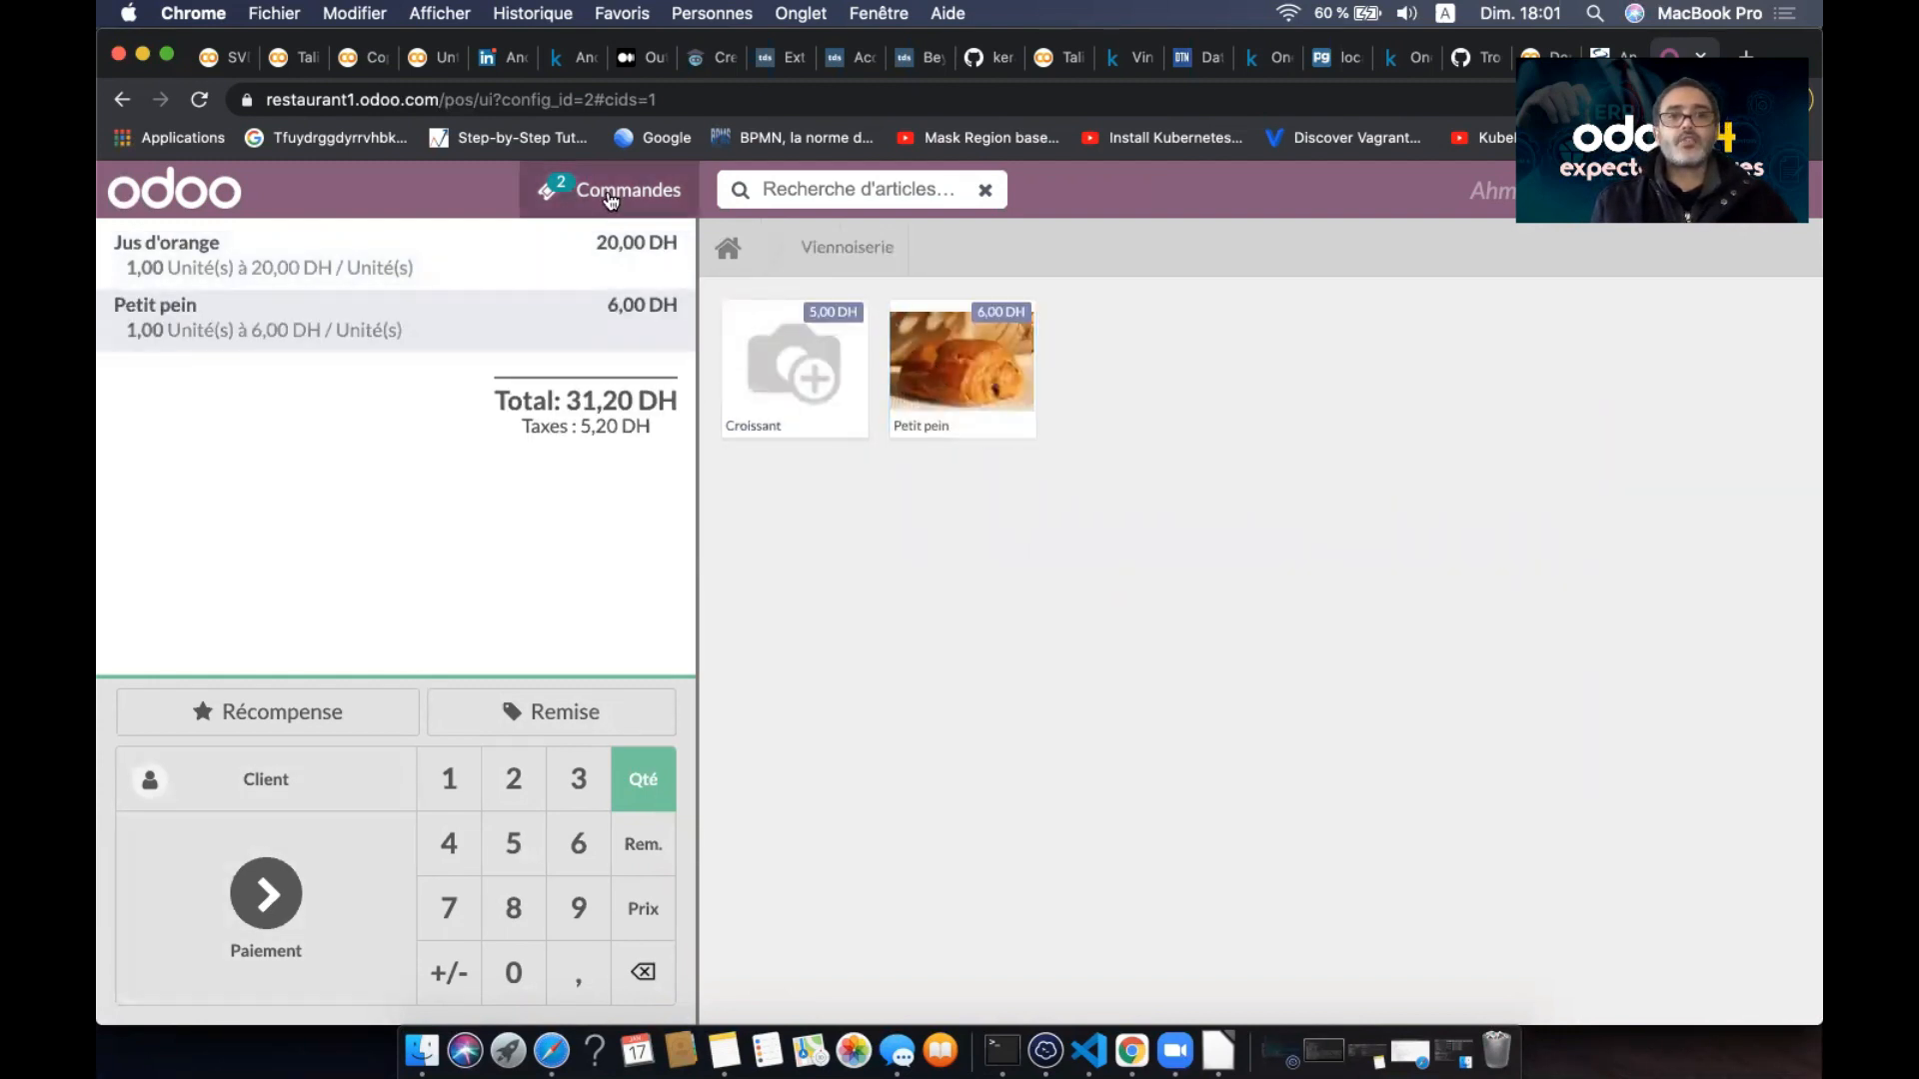
- Reopen the 31,20 DH order 0005 from the orders list and go to its payment
left_click(546, 189)
left_click(1344, 458)
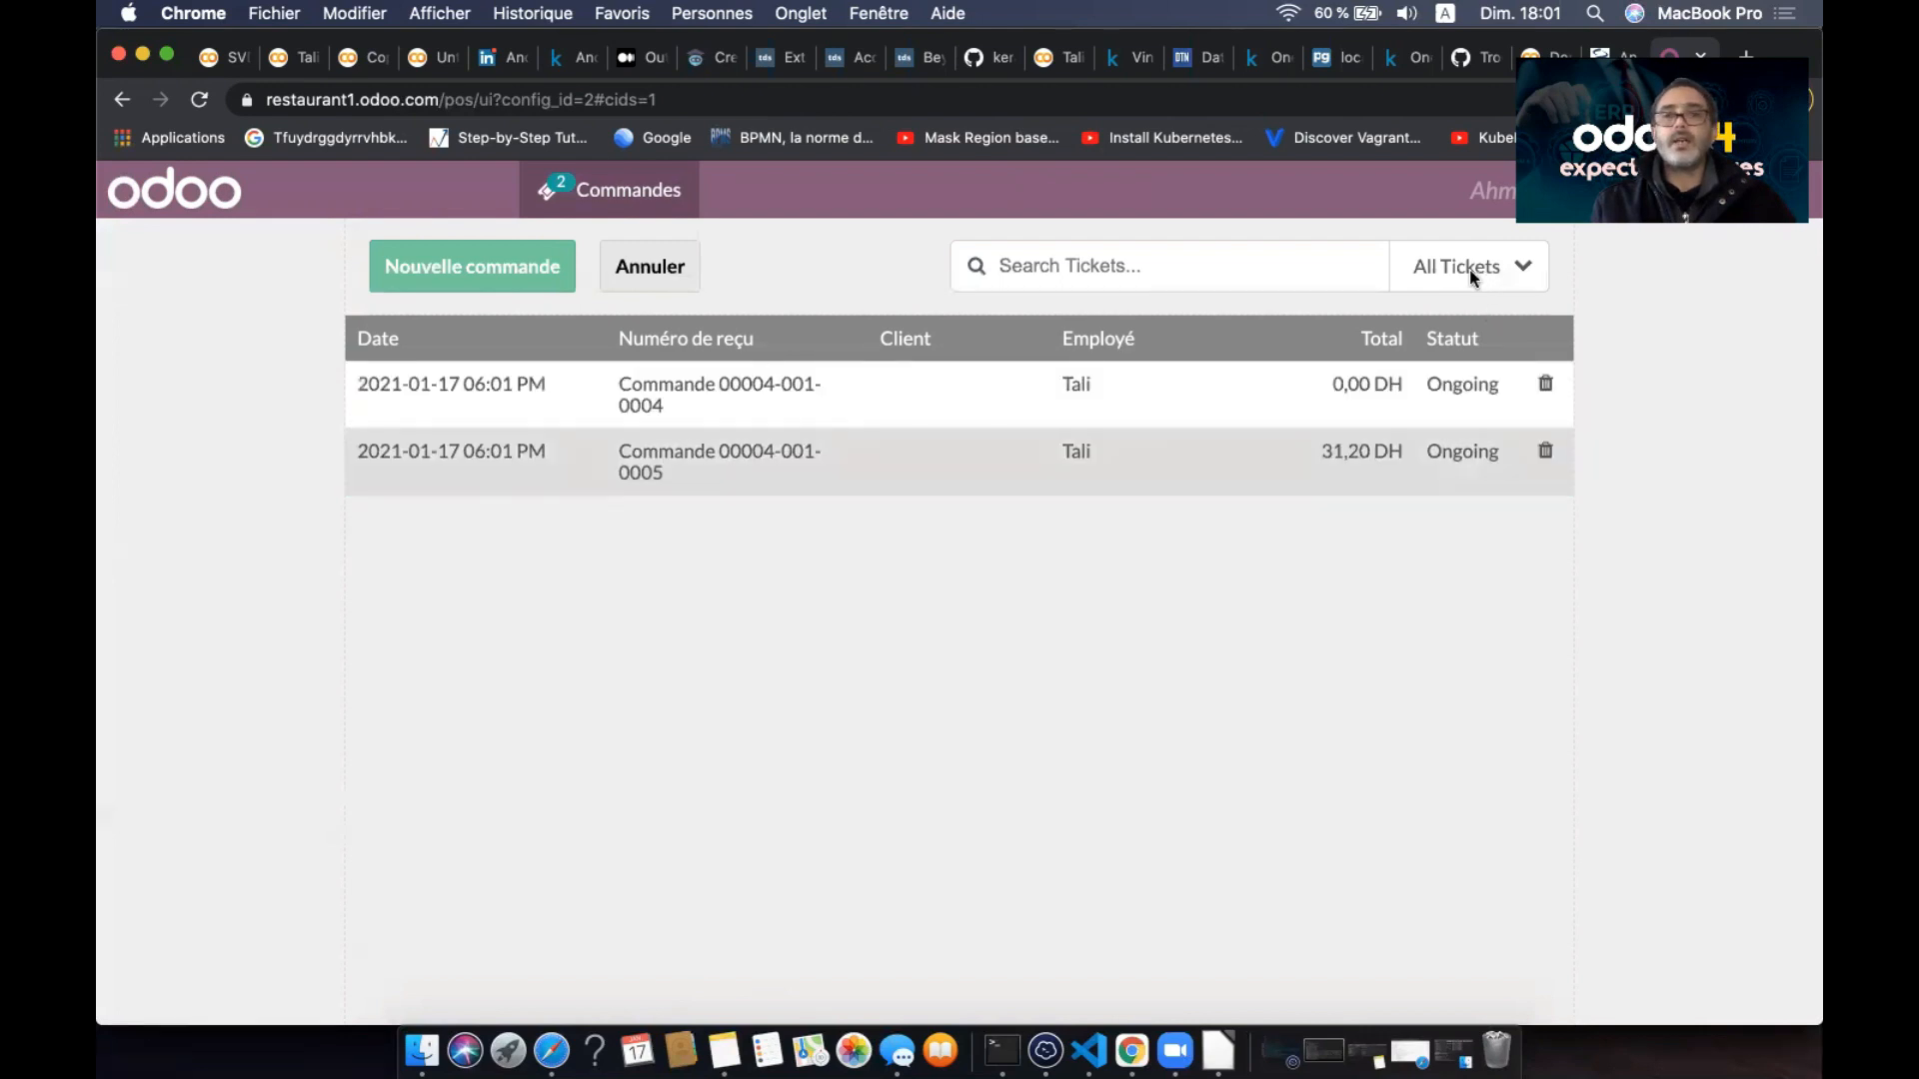
left_click(593, 183)
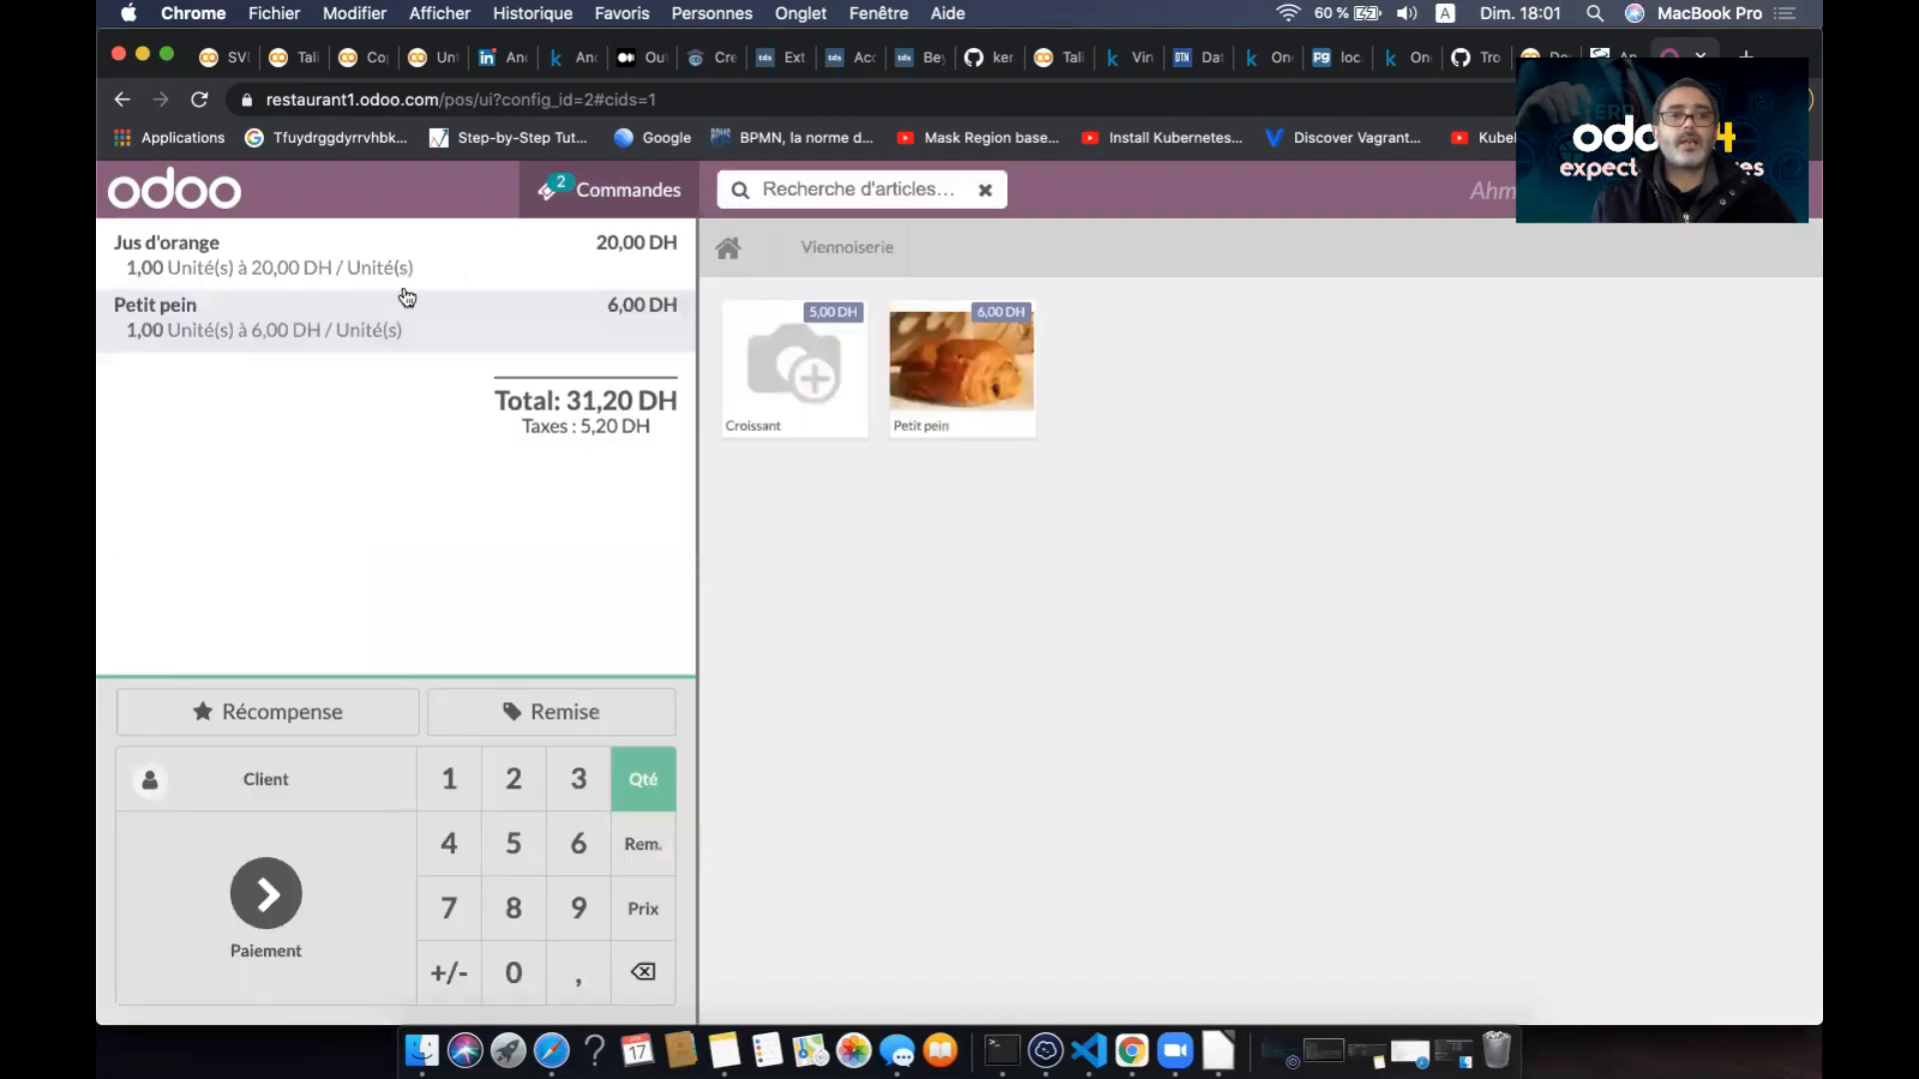
left_click(266, 895)
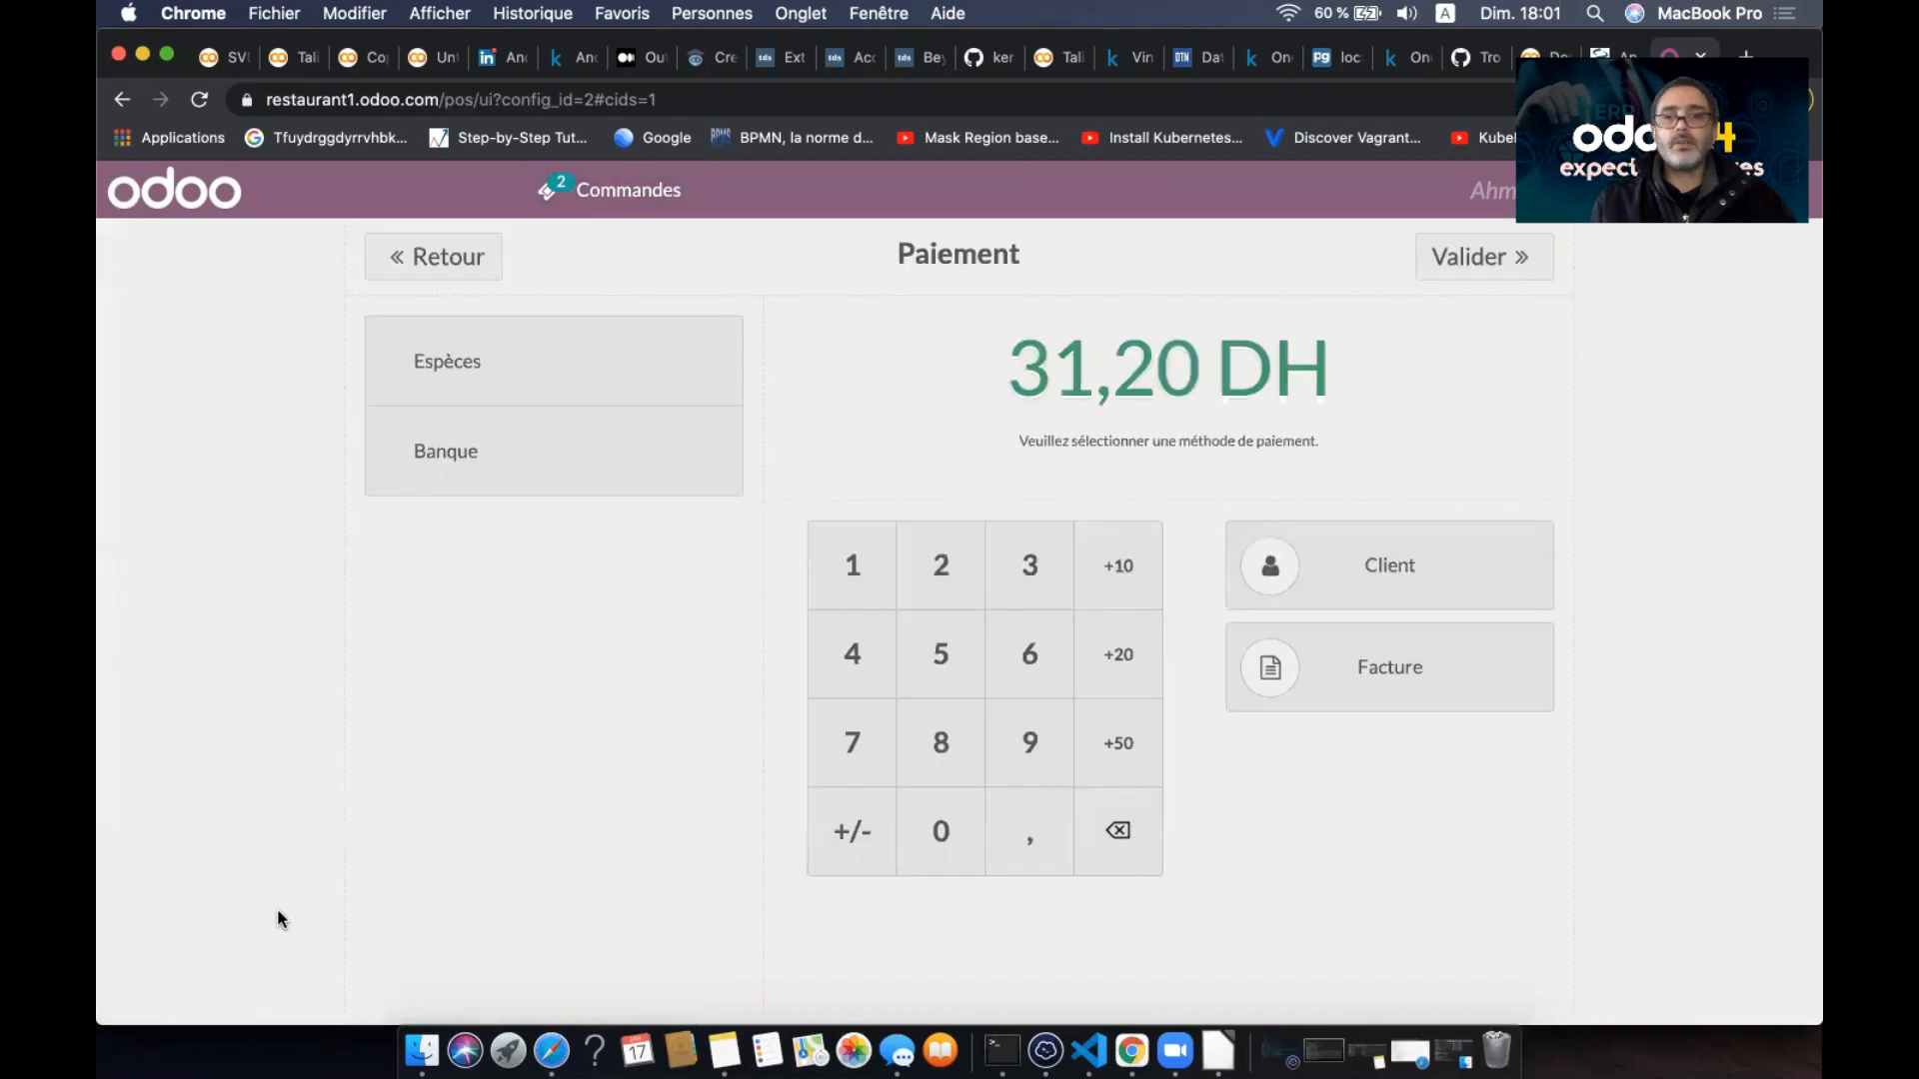
- Reselect order 0005 from the orders list and return to its payment screen
left_click(613, 203)
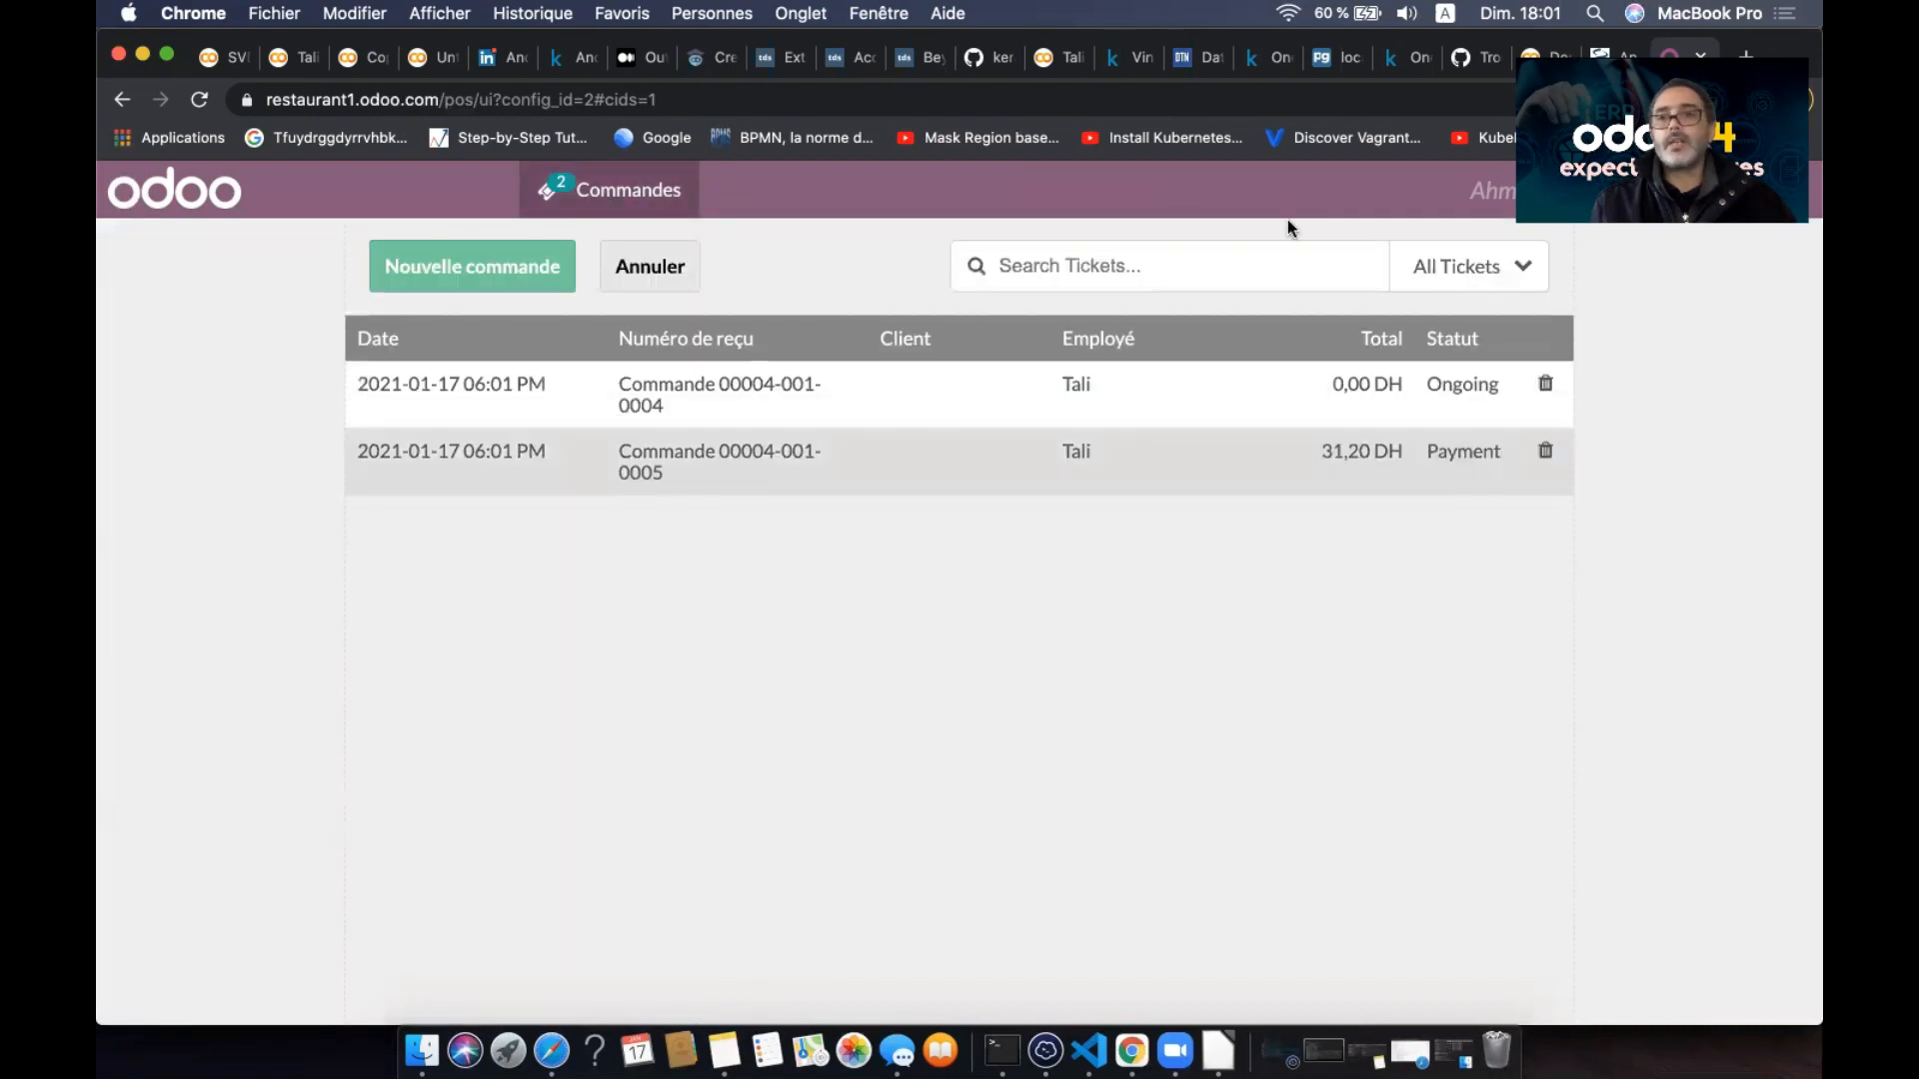
left_click(1466, 472)
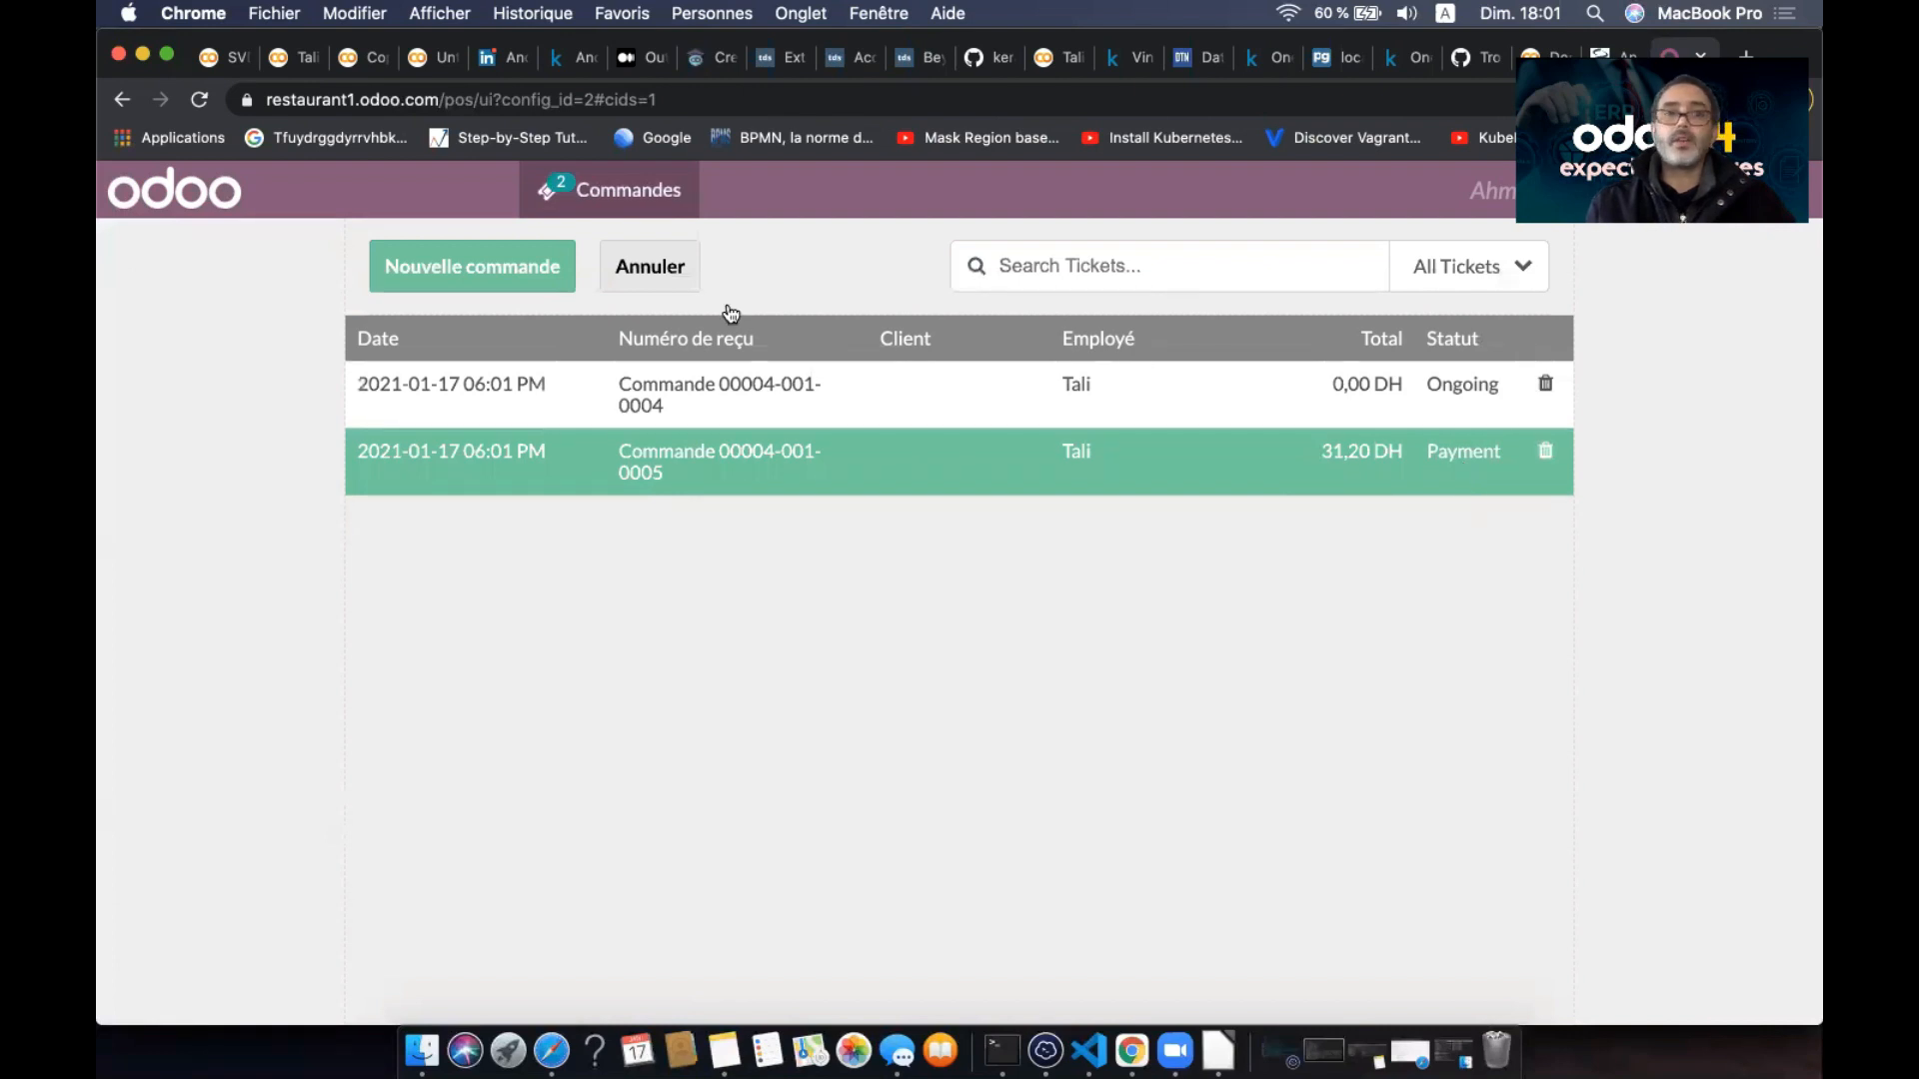
left_click(622, 203)
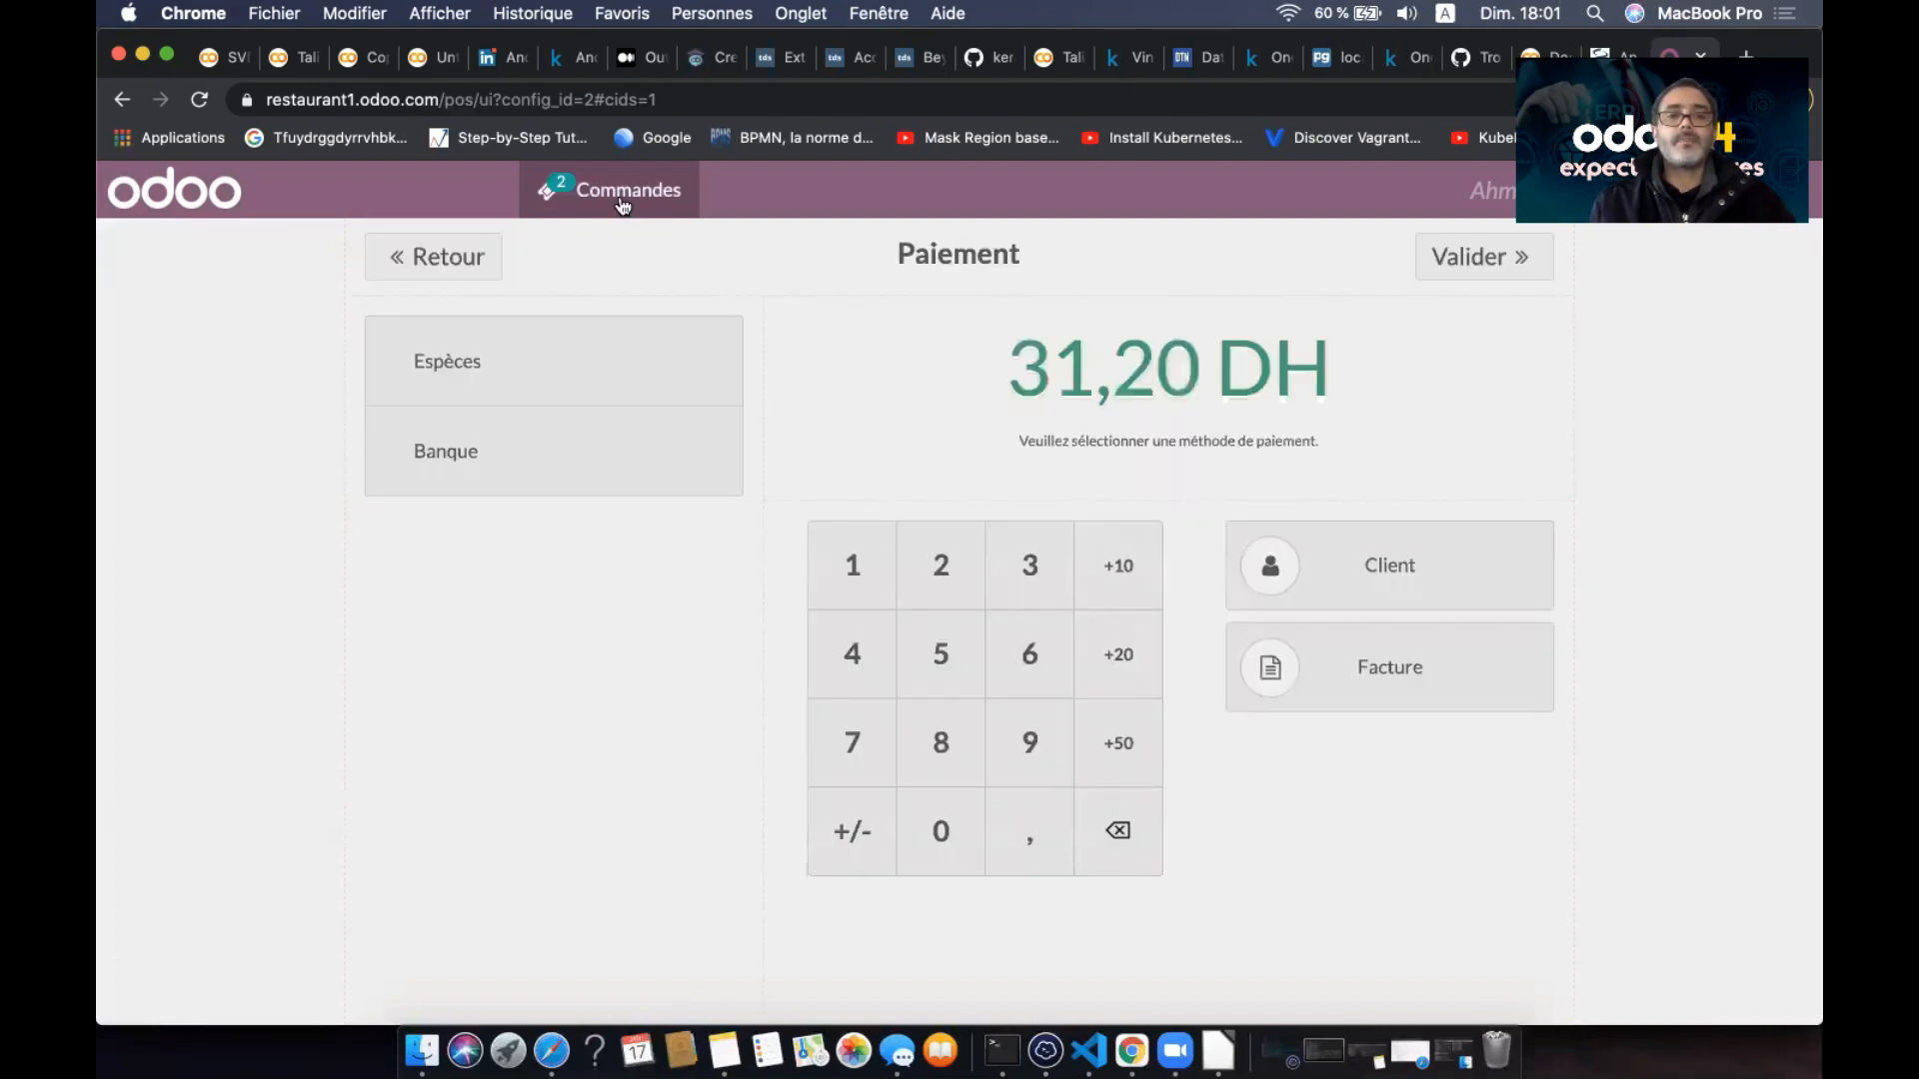
- Pay with 40,00 DH cash received, giving 8,80 DH change, and validate
left_click(633, 353)
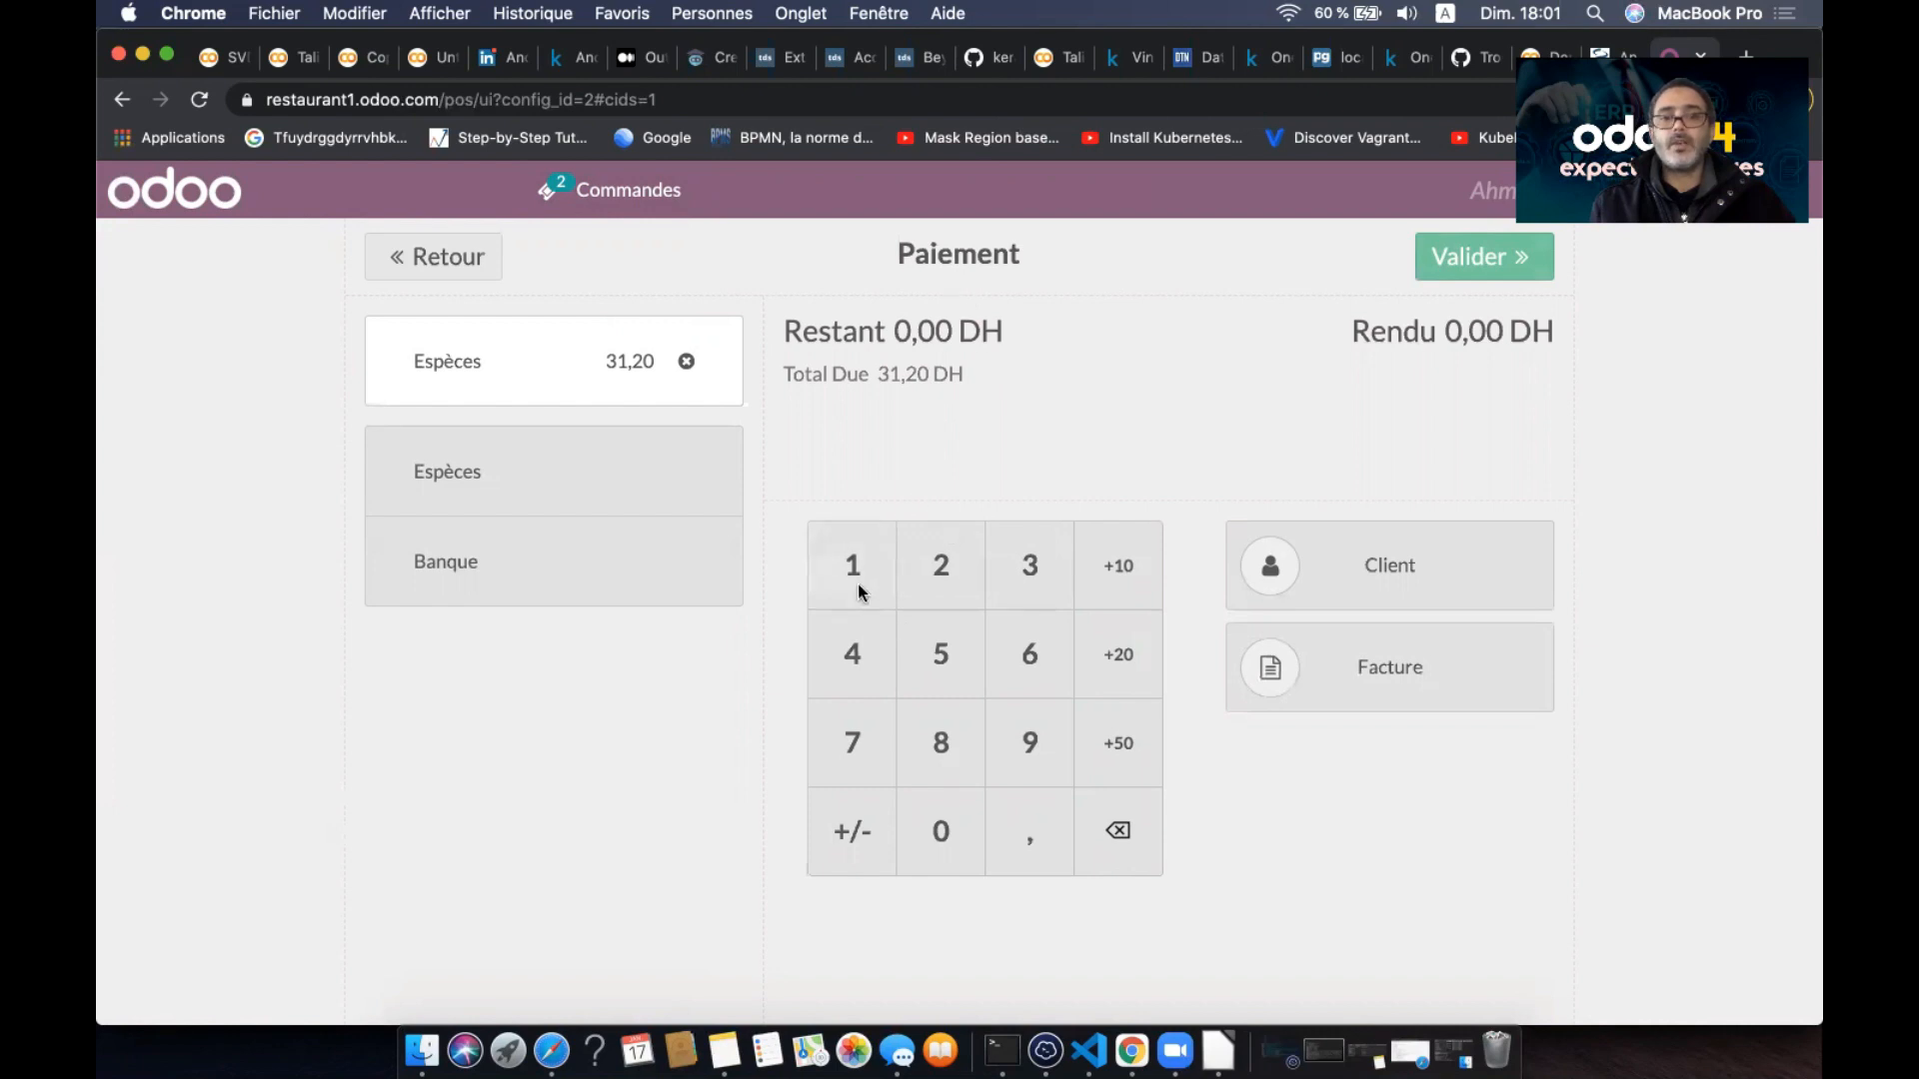
left_click(855, 588)
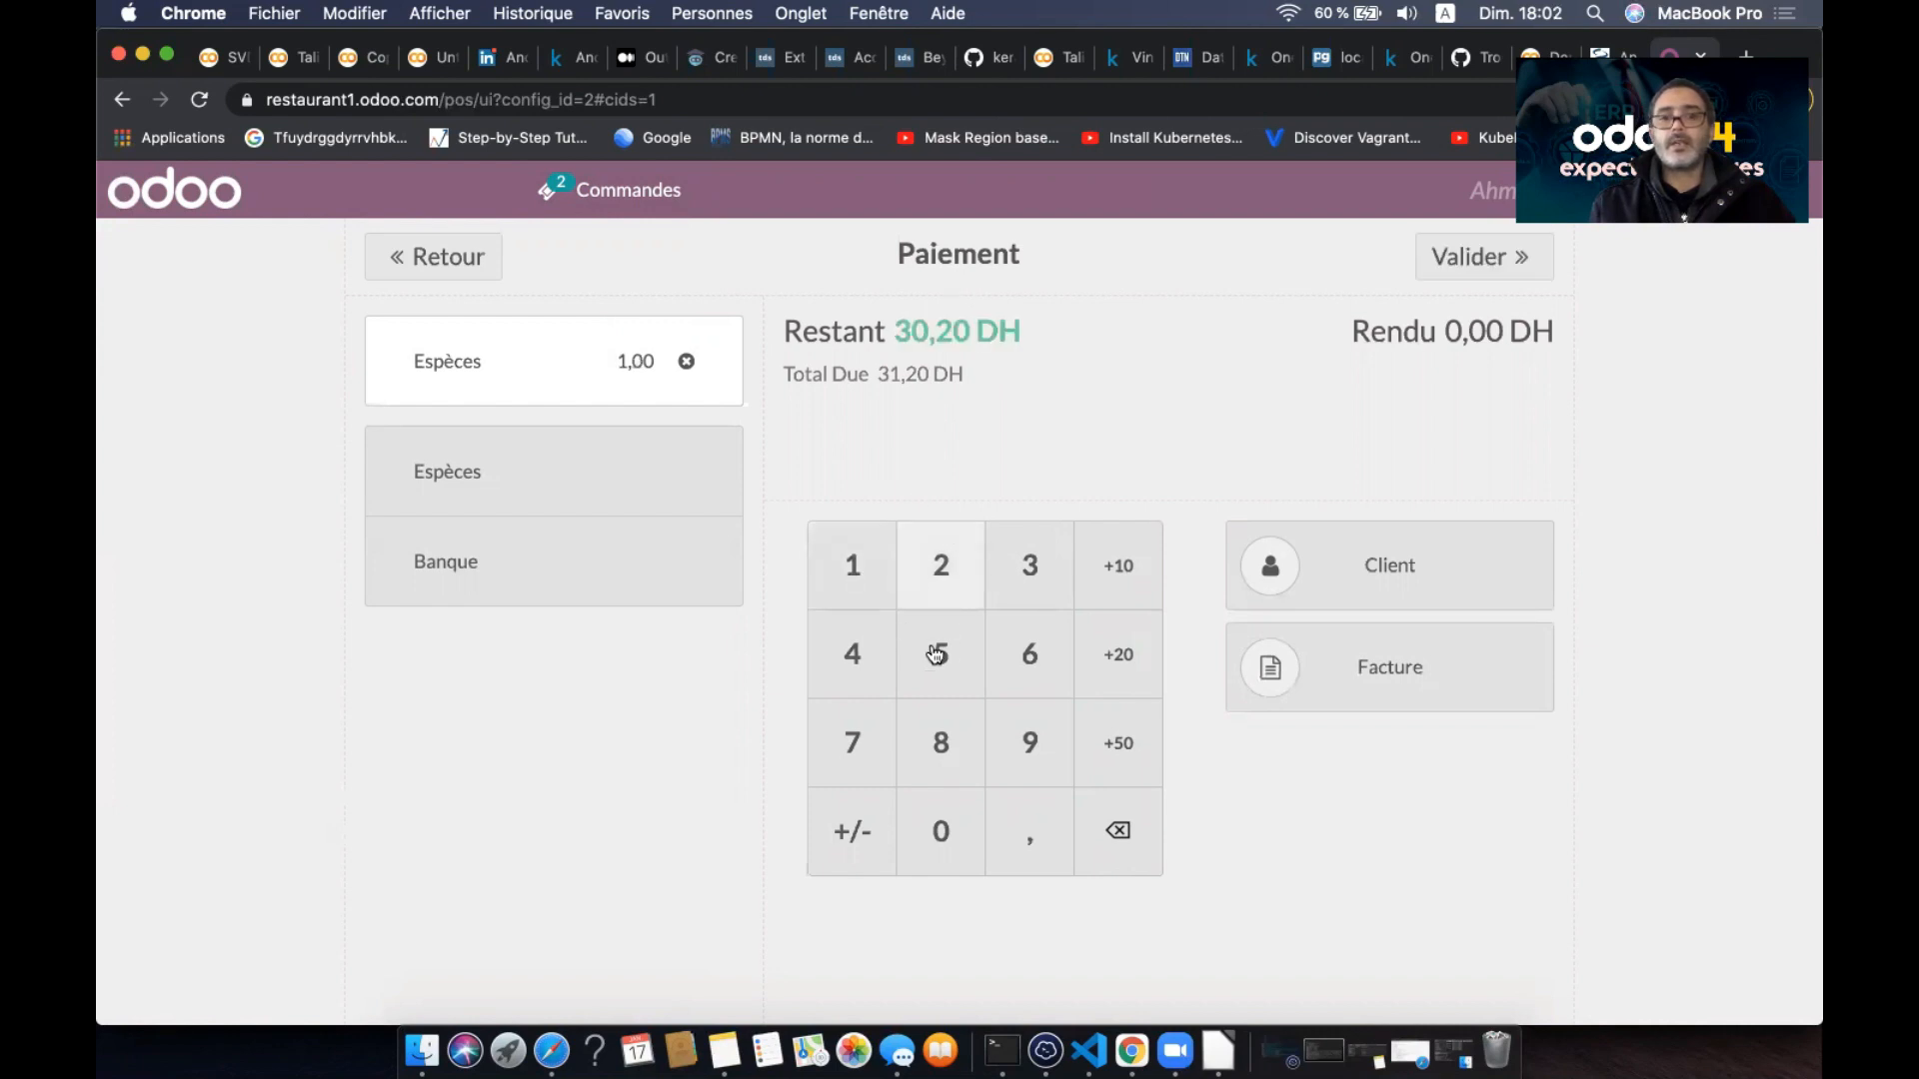
left_click(1118, 834)
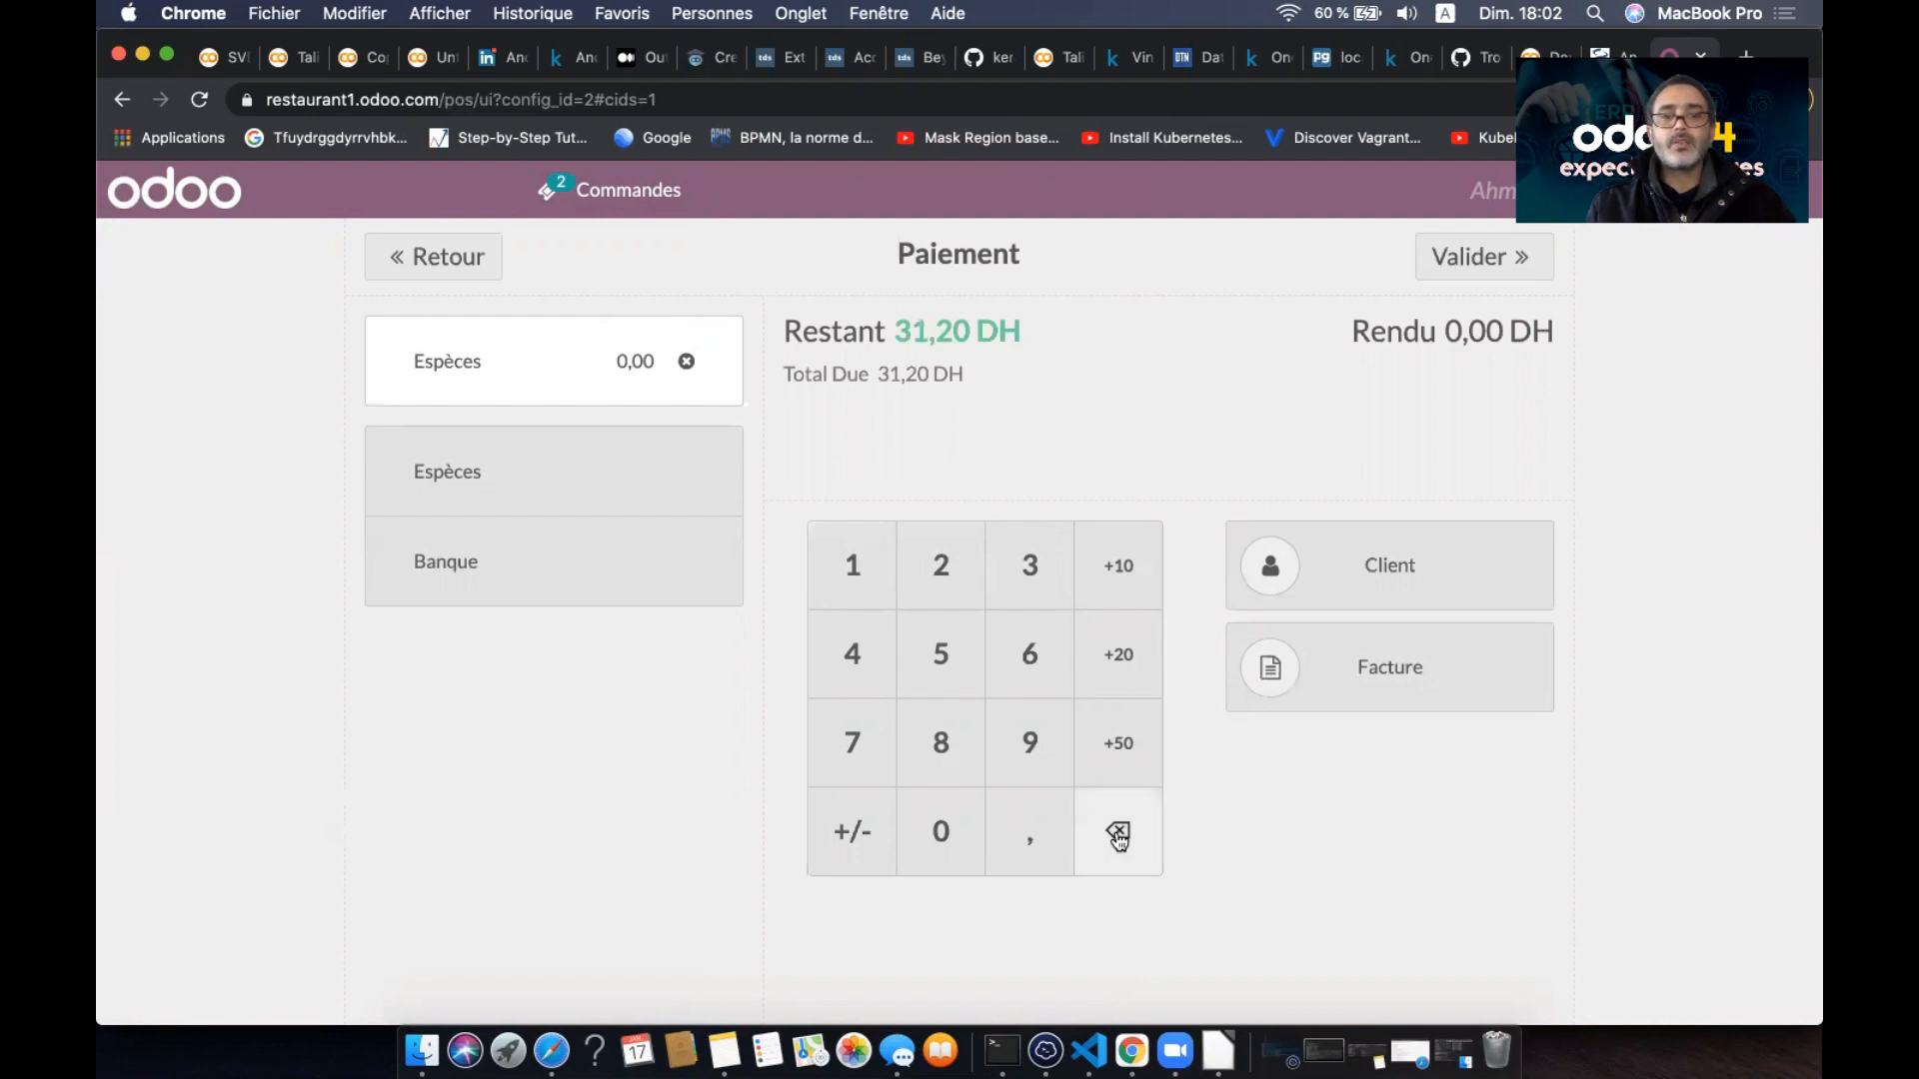
left_click(861, 658)
left_click(944, 844)
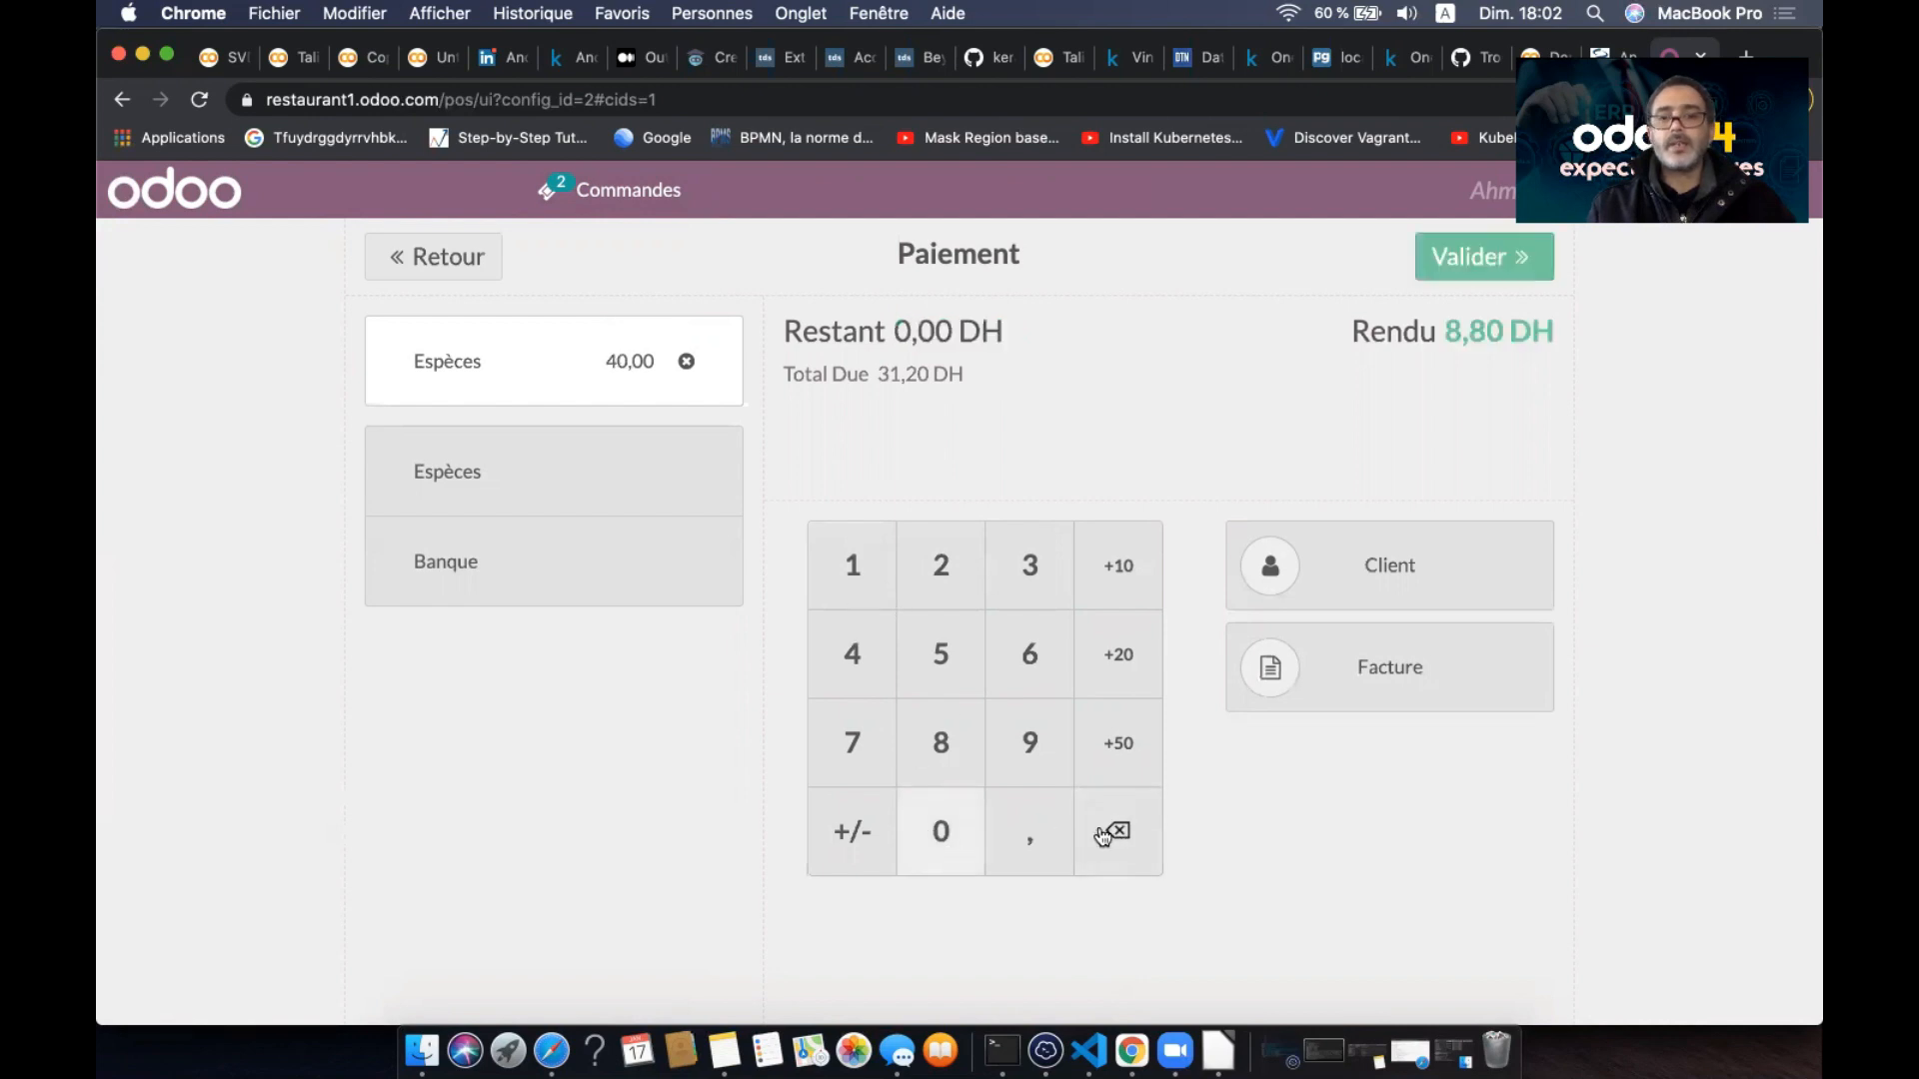
left_click(1455, 260)
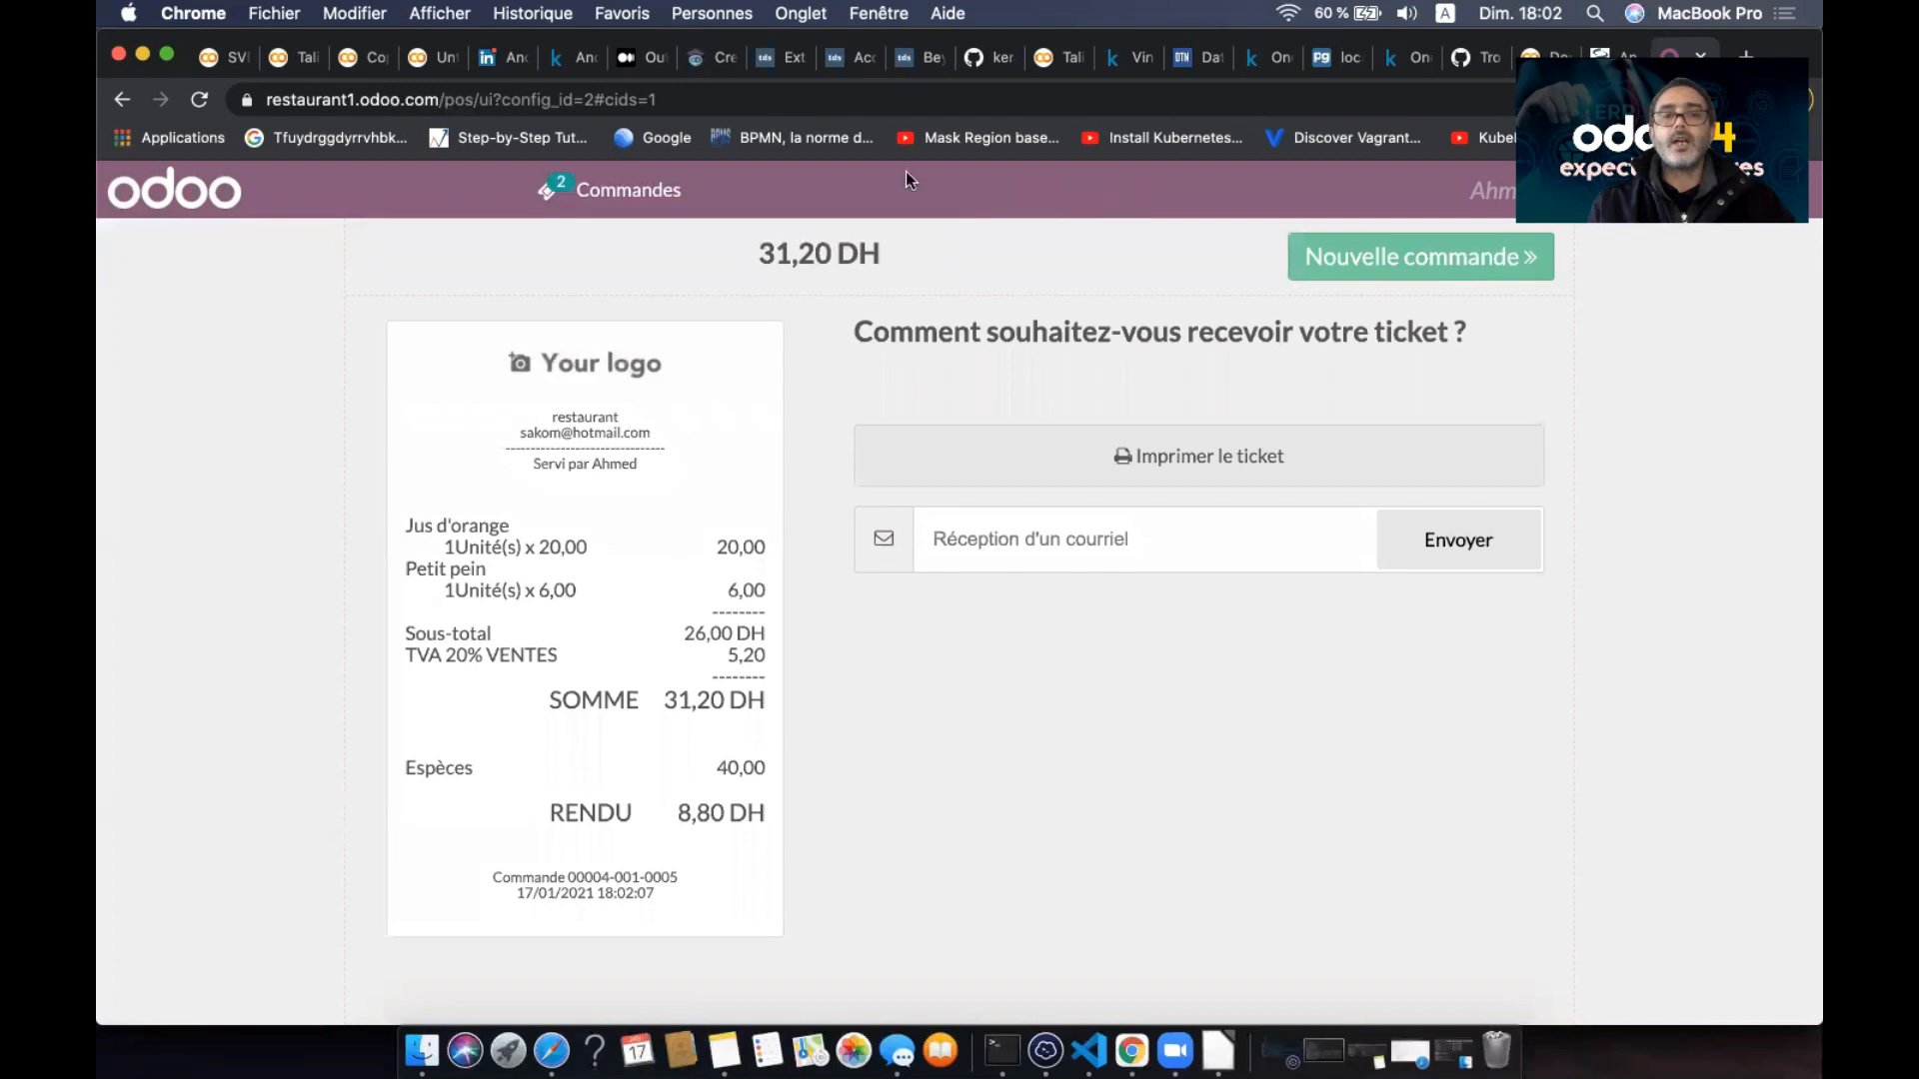
- Check the ticket list, return to order 0005's receipt, and start a new order
left_click(669, 188)
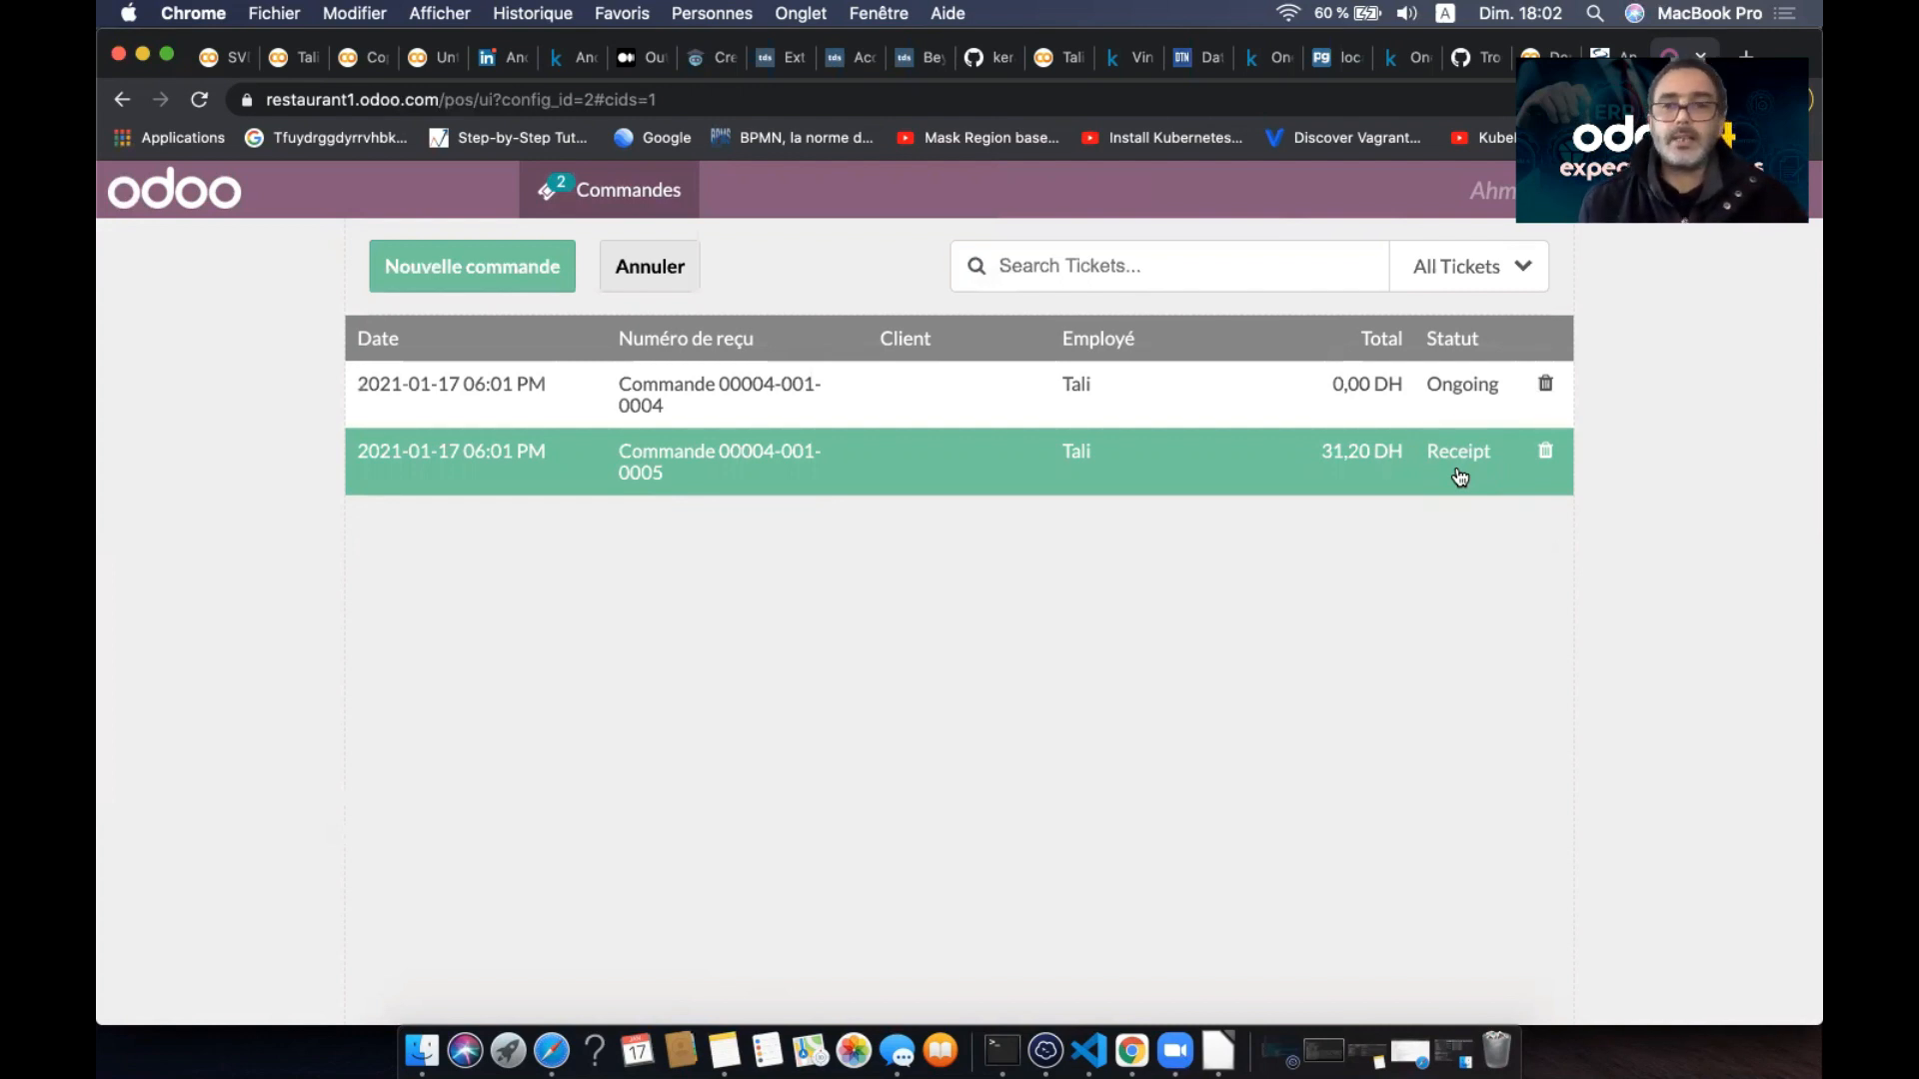
left_click(558, 196)
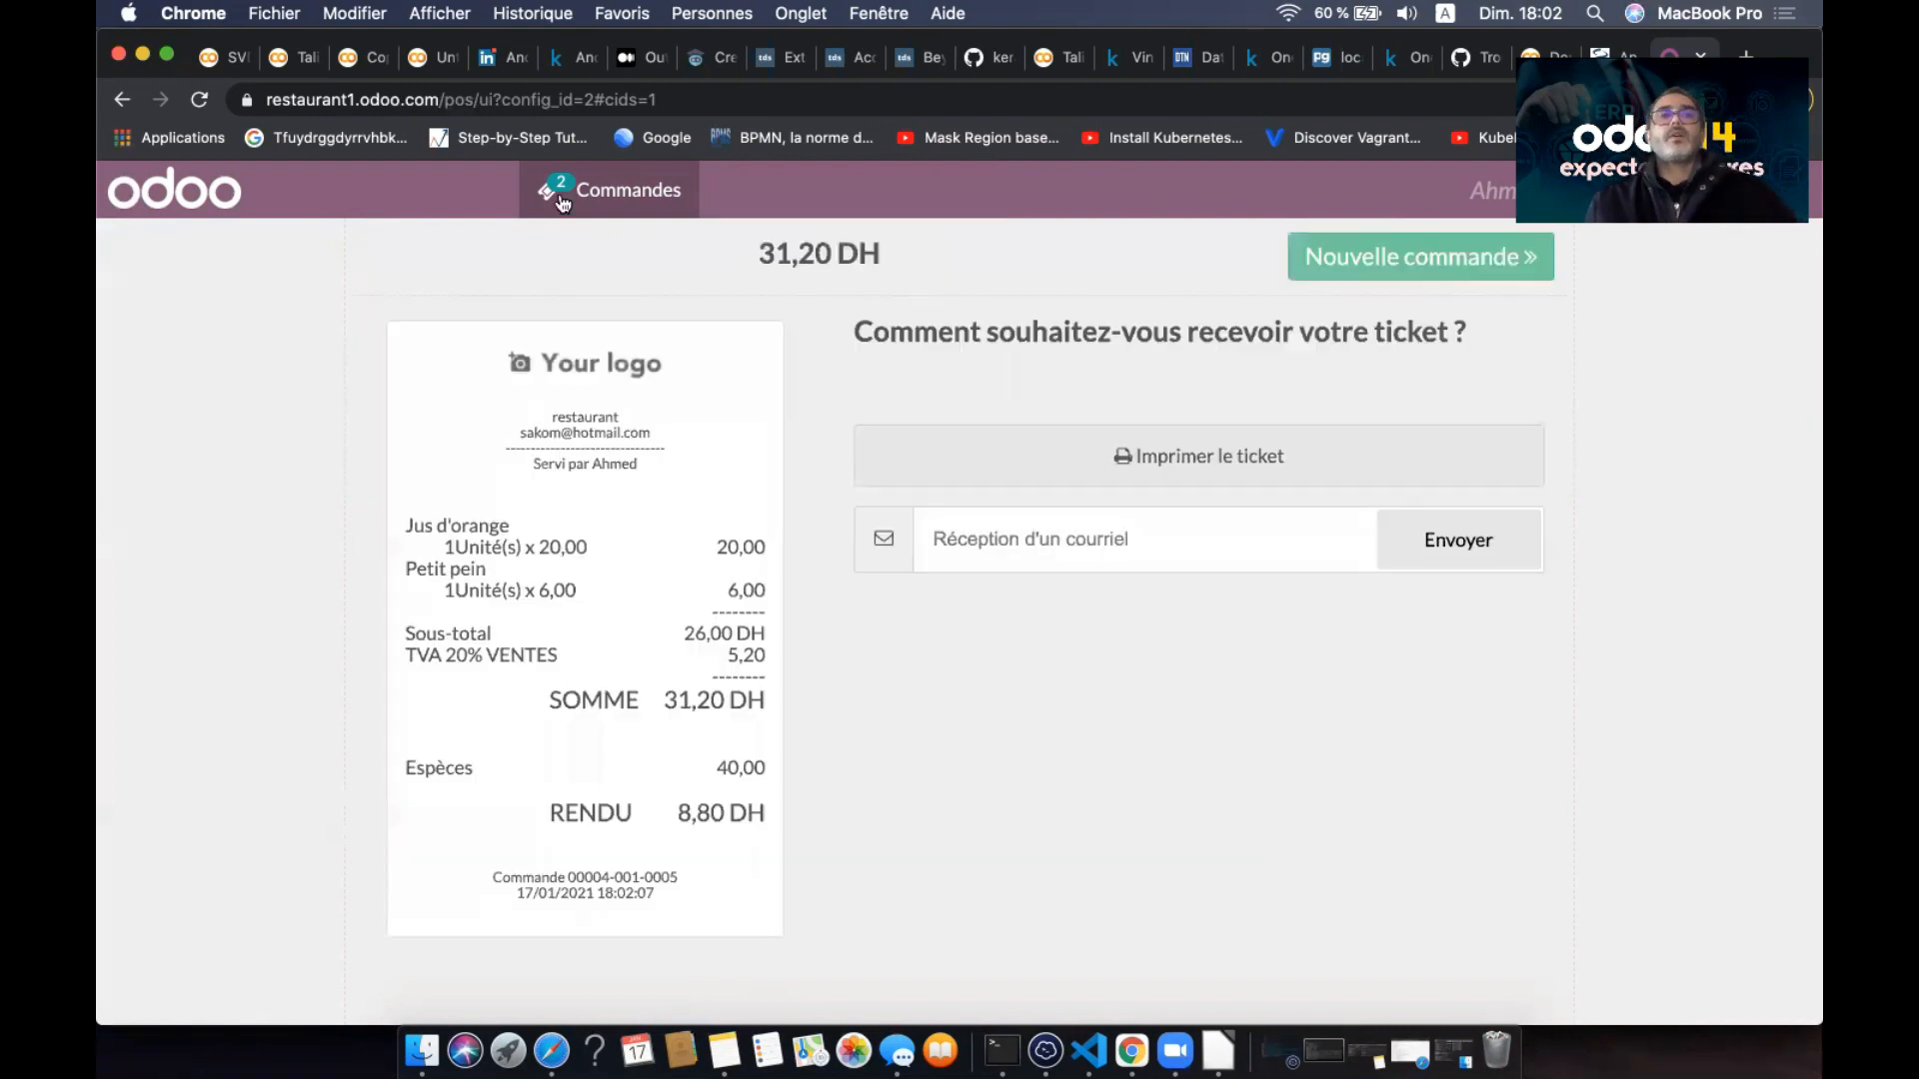
left_click(1412, 260)
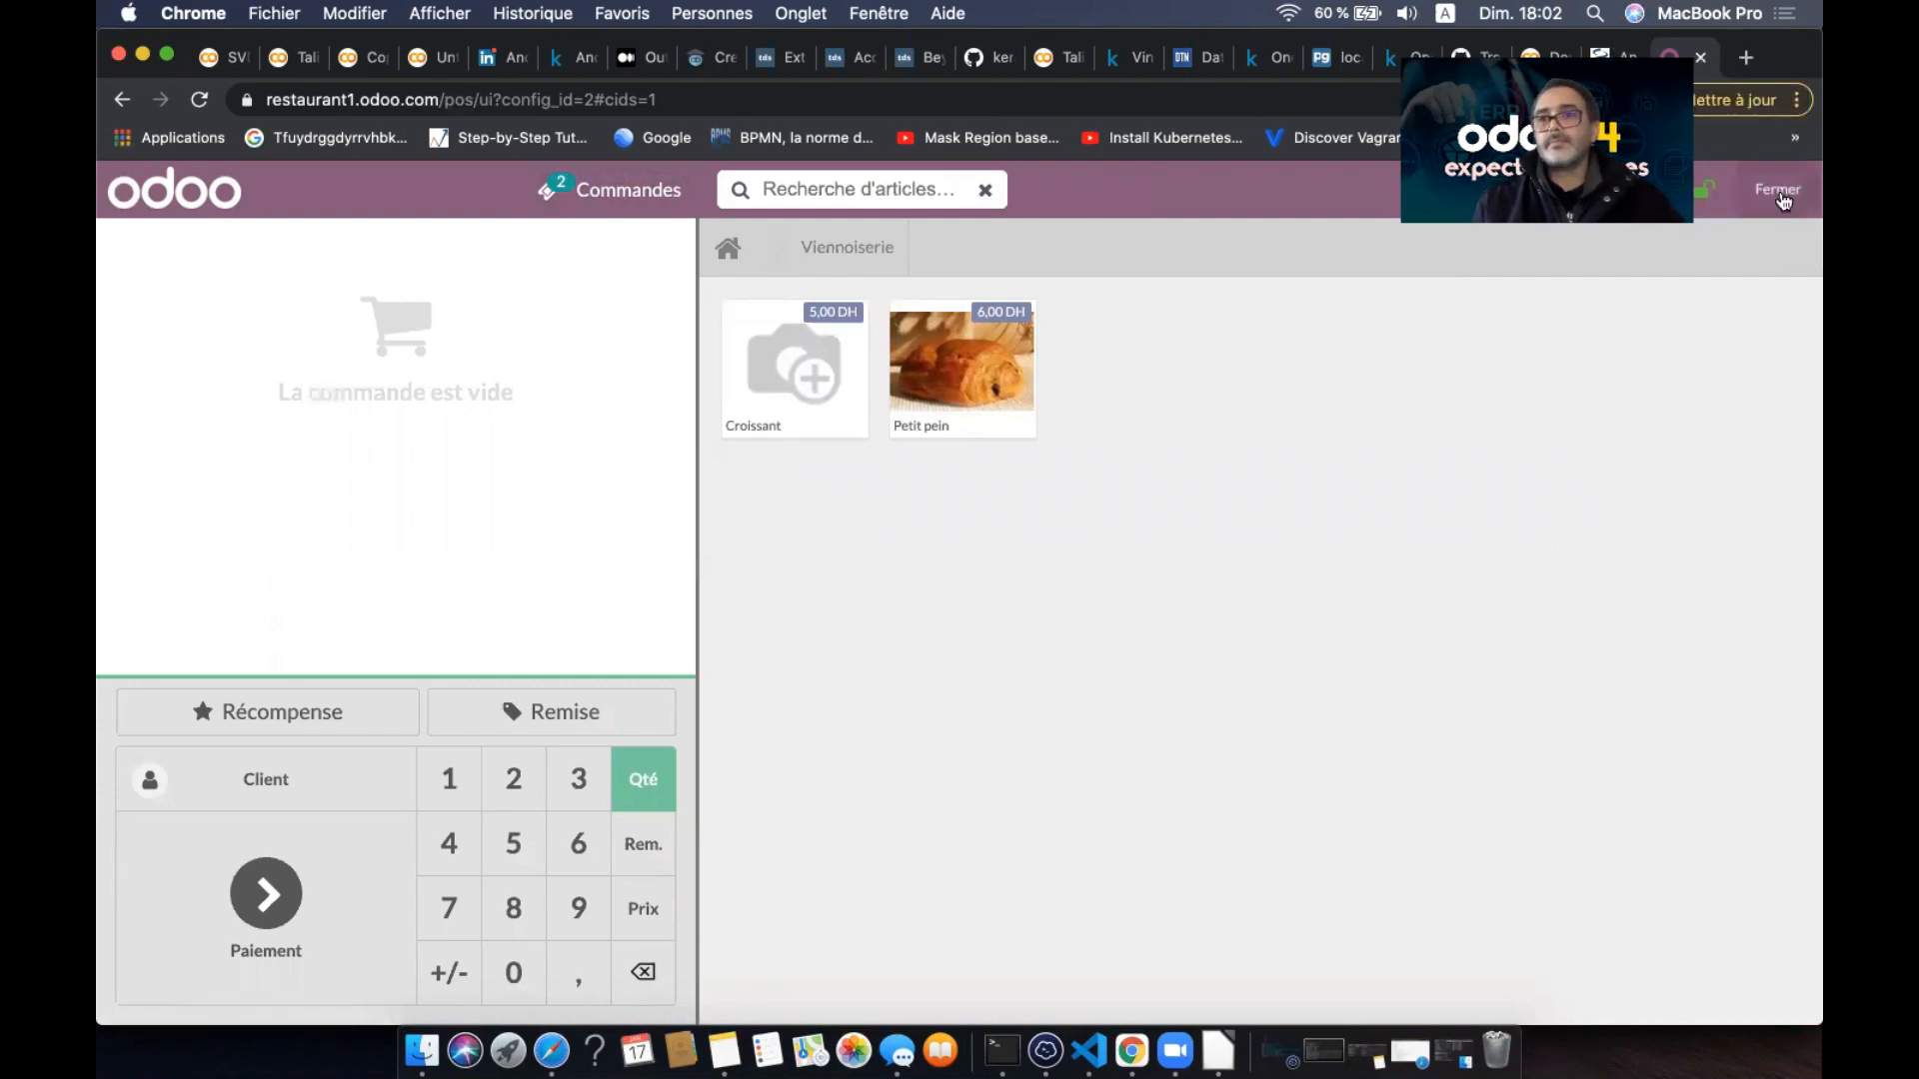
- Leave the point-of-sale screen and view the list of POS orders
left_click(1784, 195)
left_click(1784, 200)
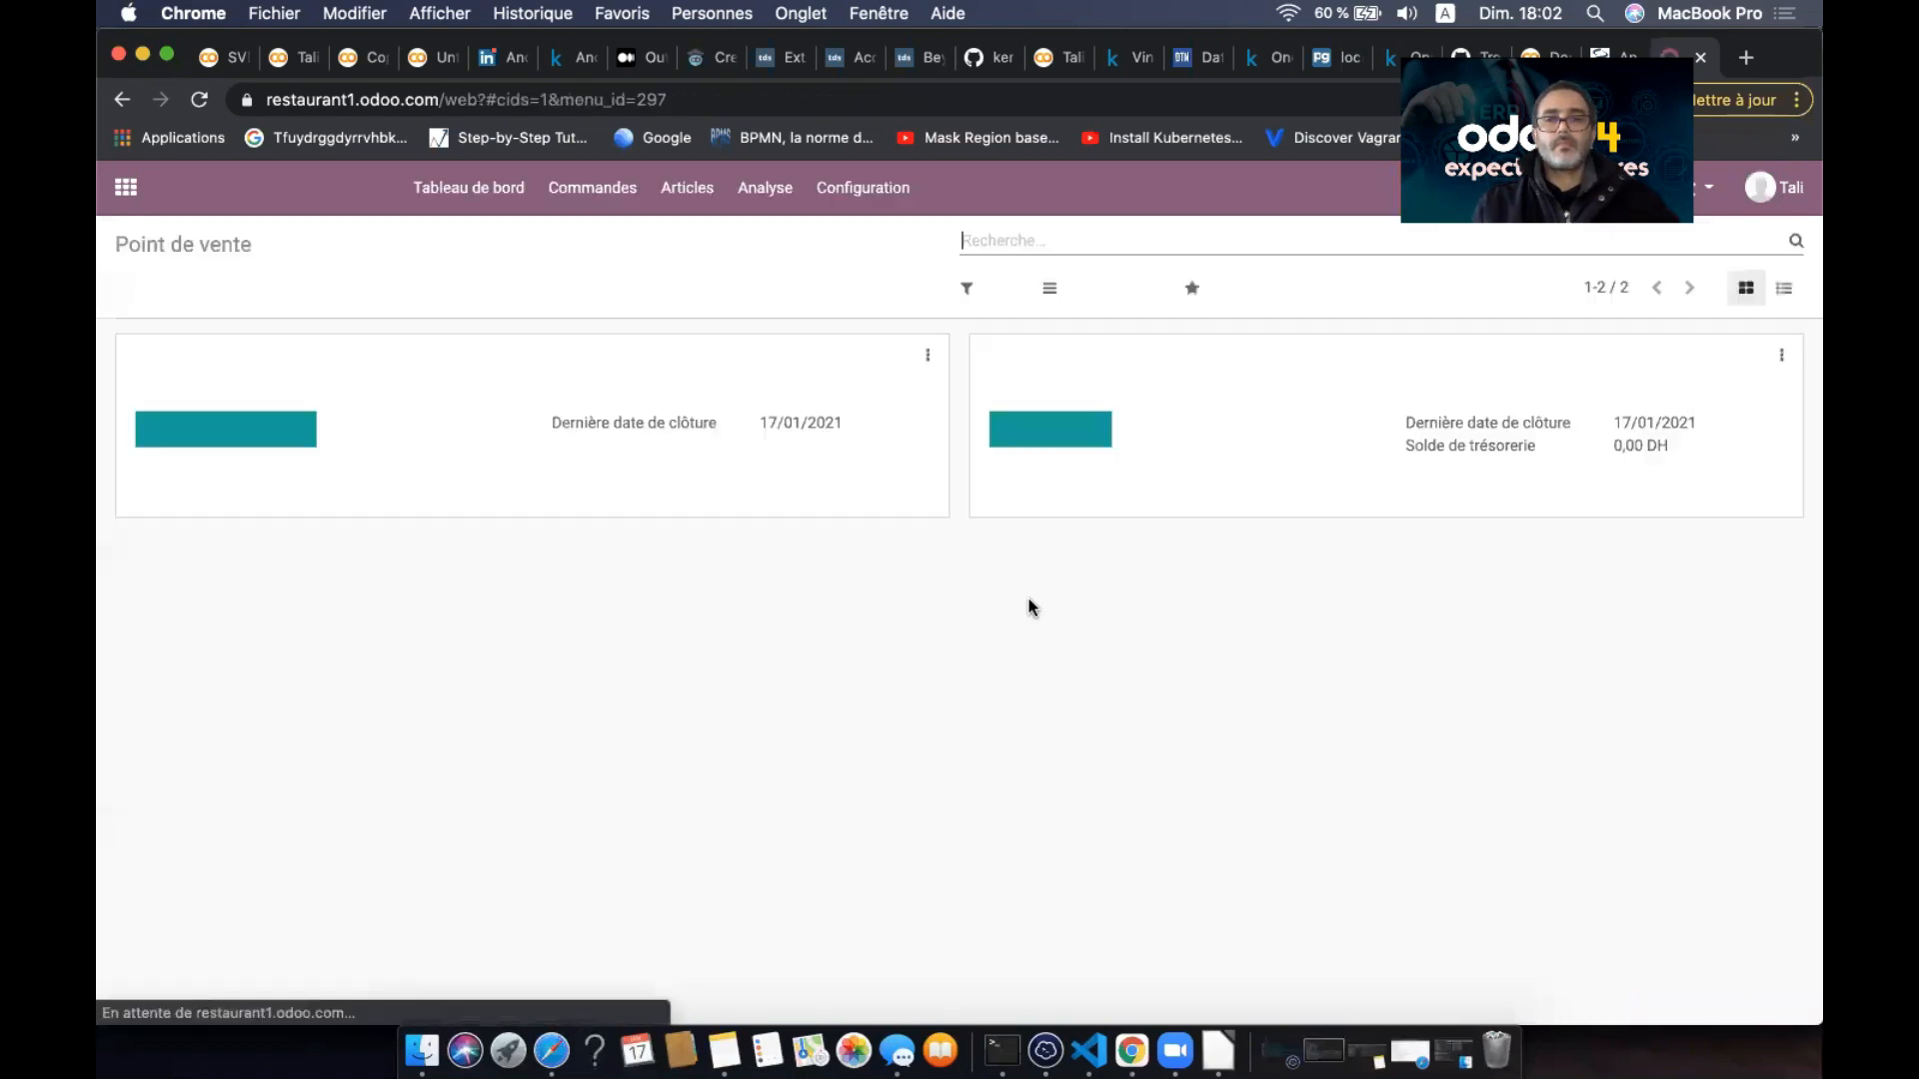
left_click(609, 194)
left_click(611, 236)
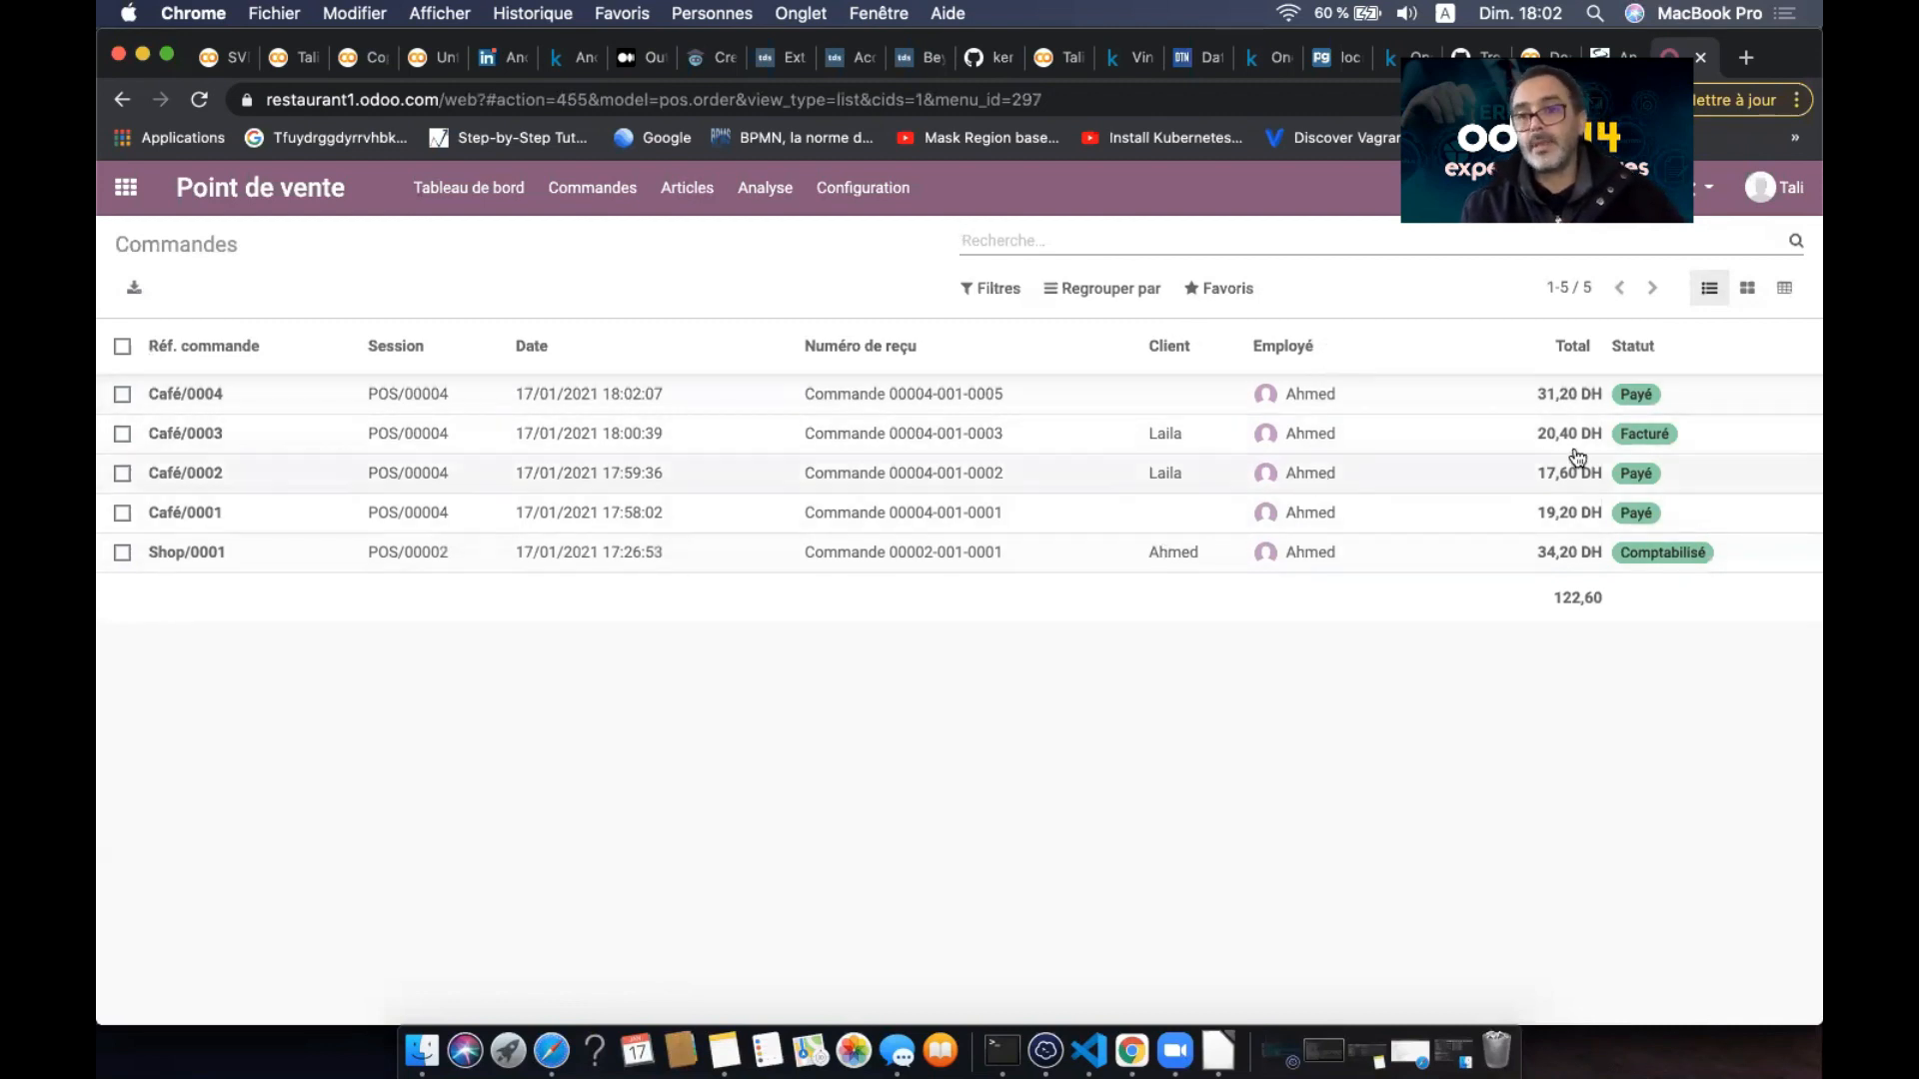
- View the POS sessions list sorted by who opened each session
left_click(592, 188)
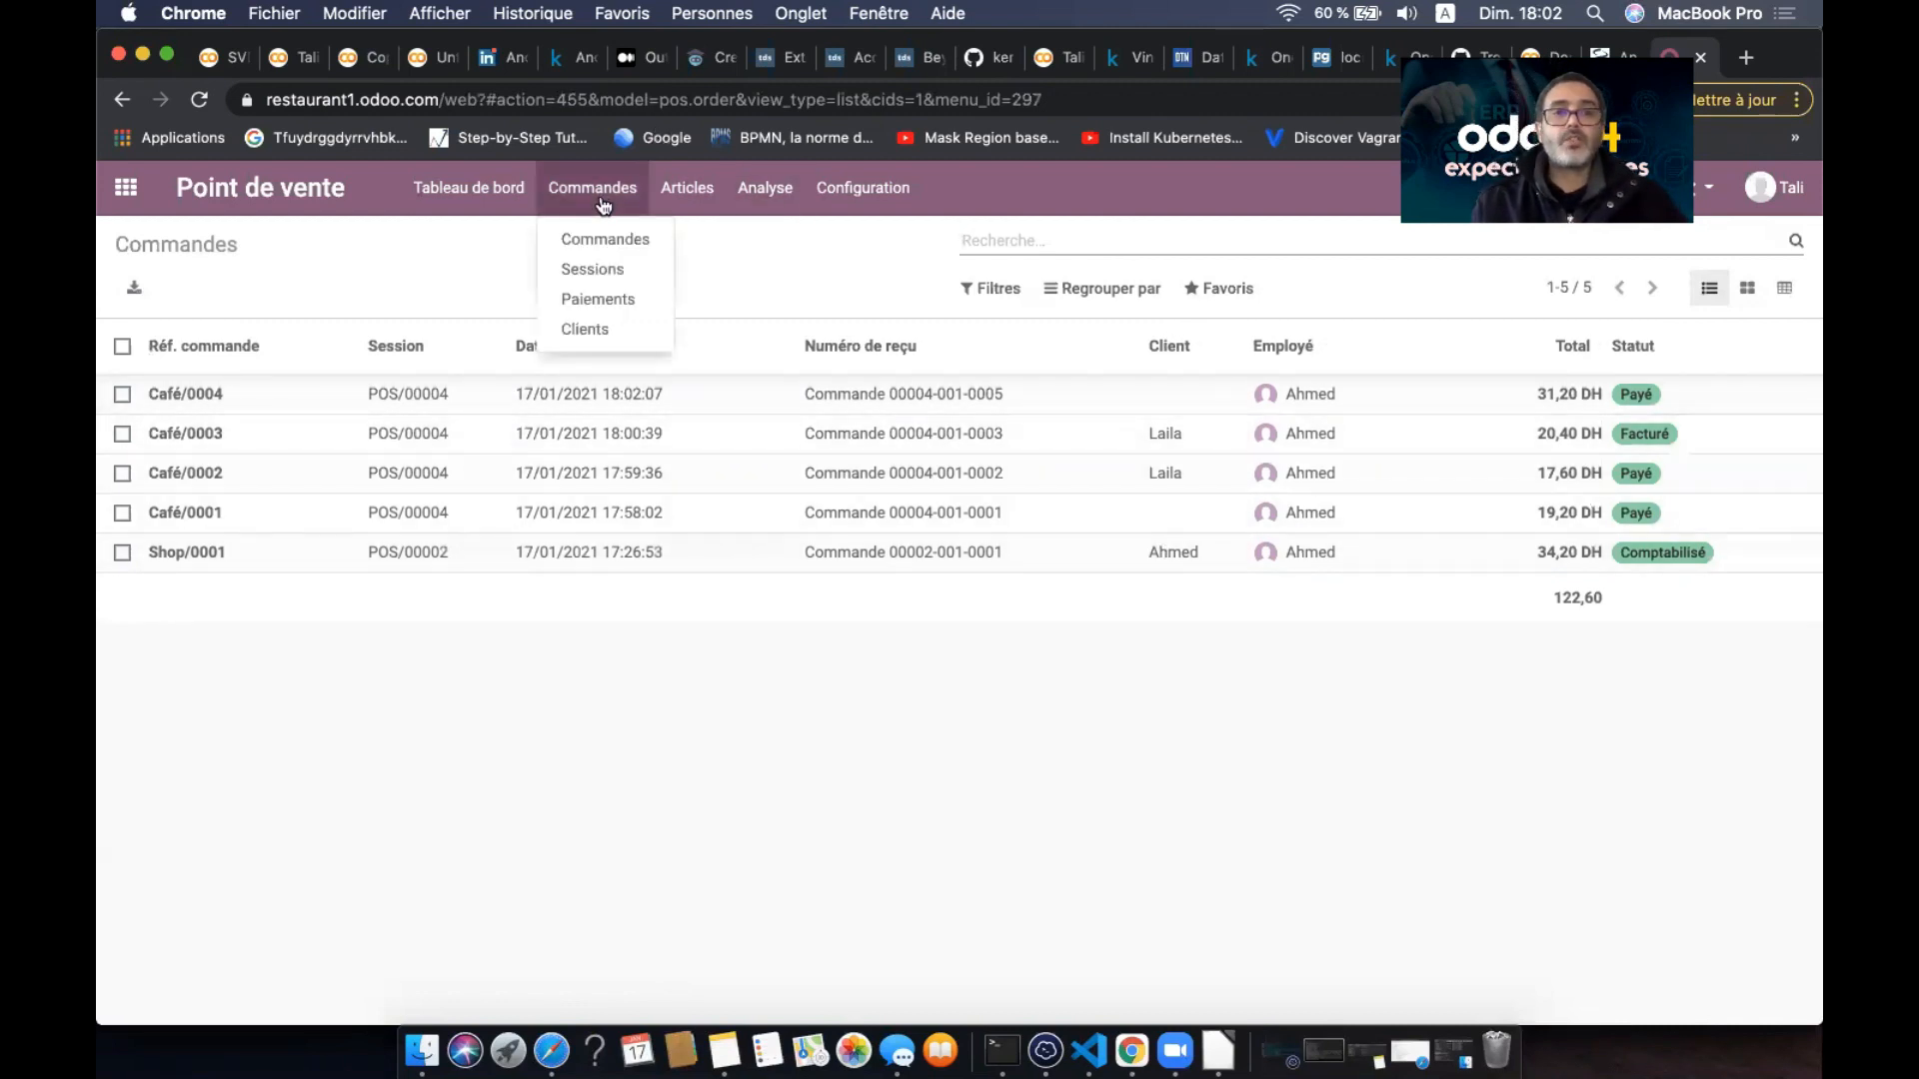
left_click(610, 272)
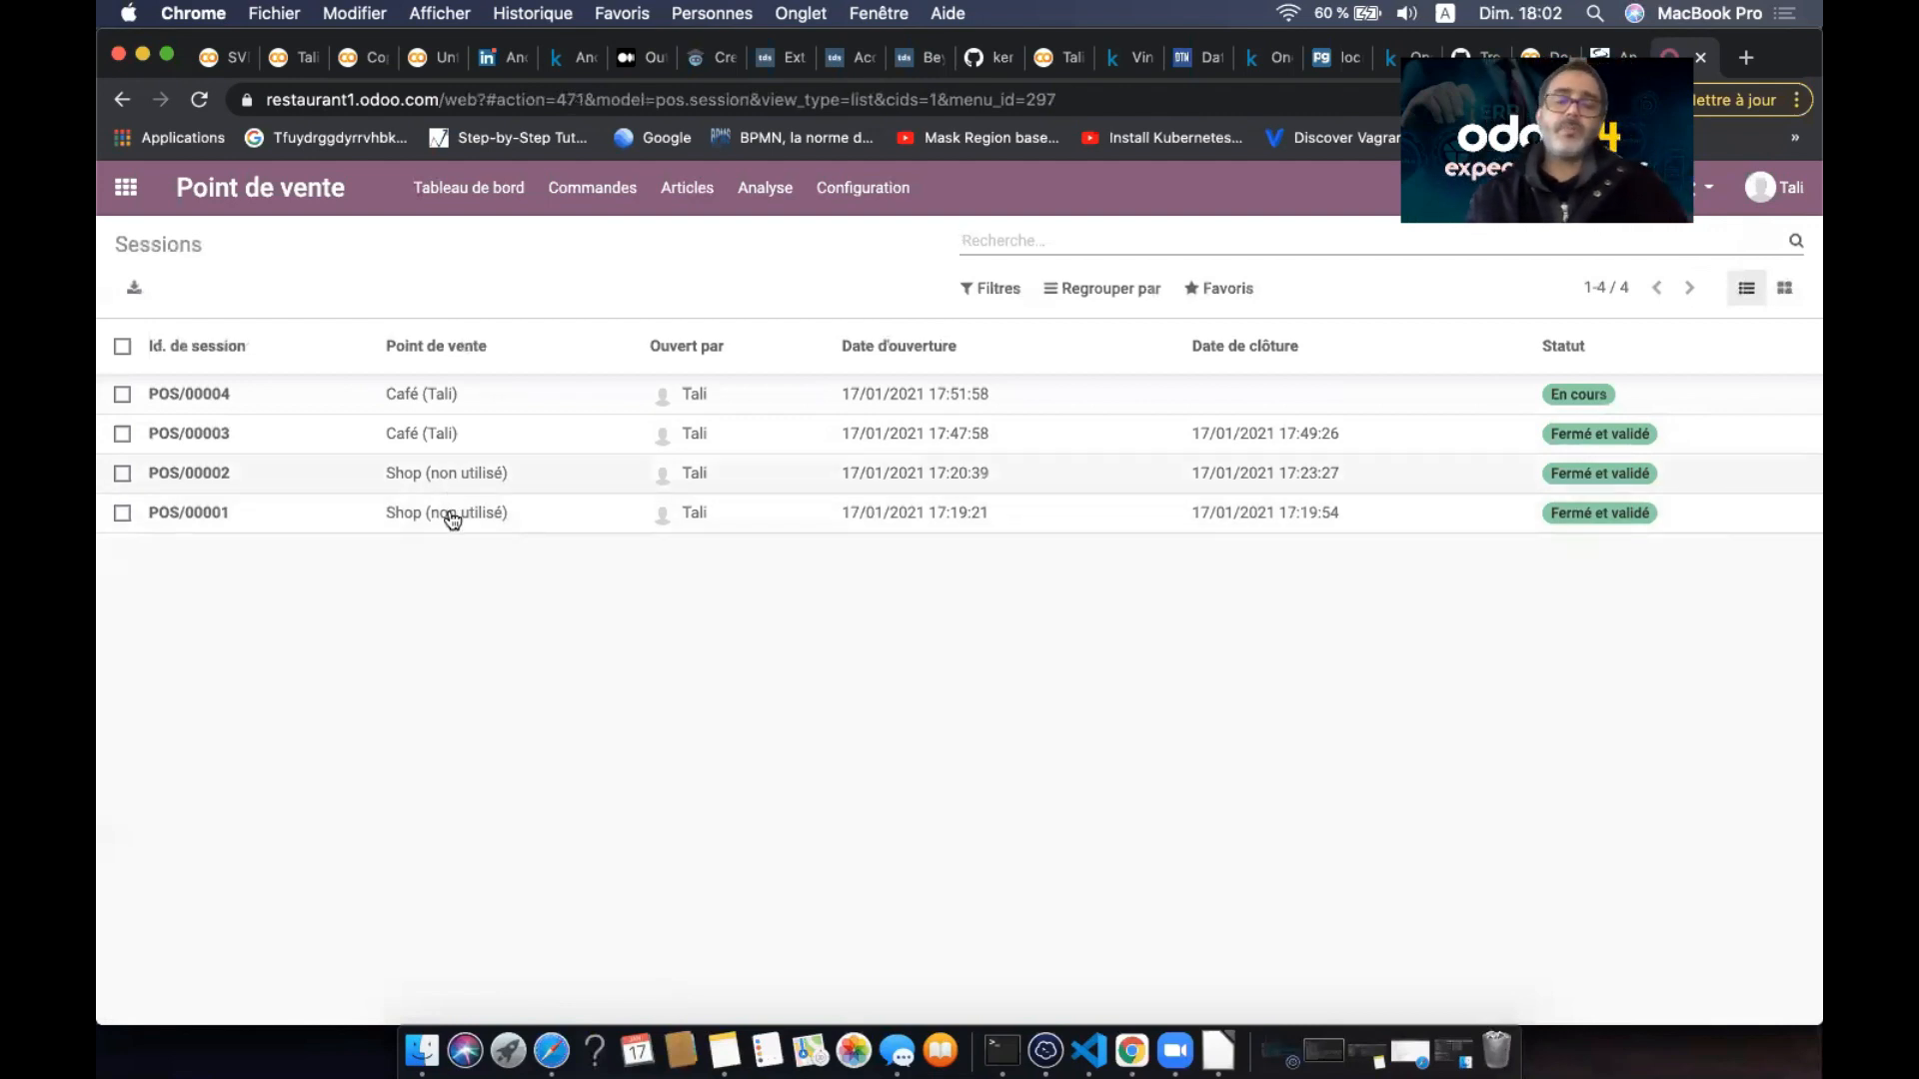
left_click(706, 360)
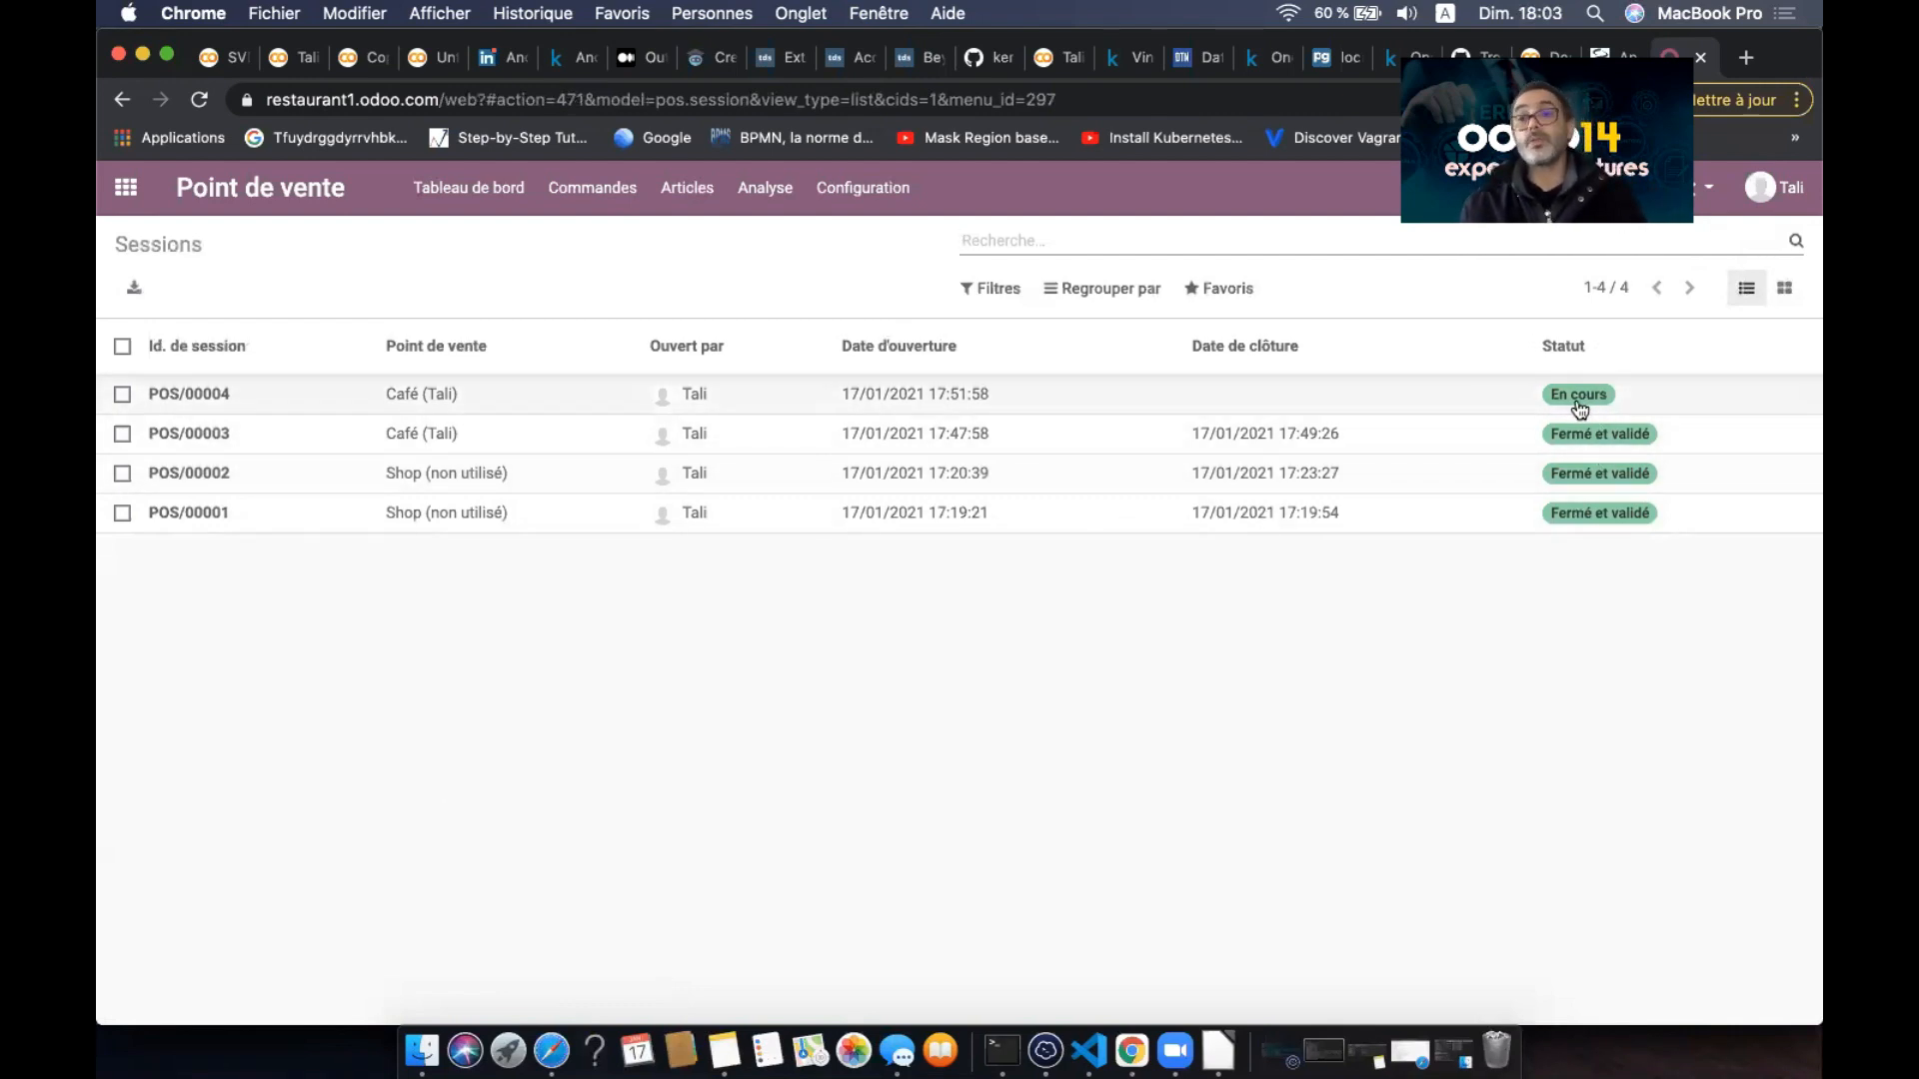
- View the POS clients list, then return to the Point de vente dashboard
left_click(592, 188)
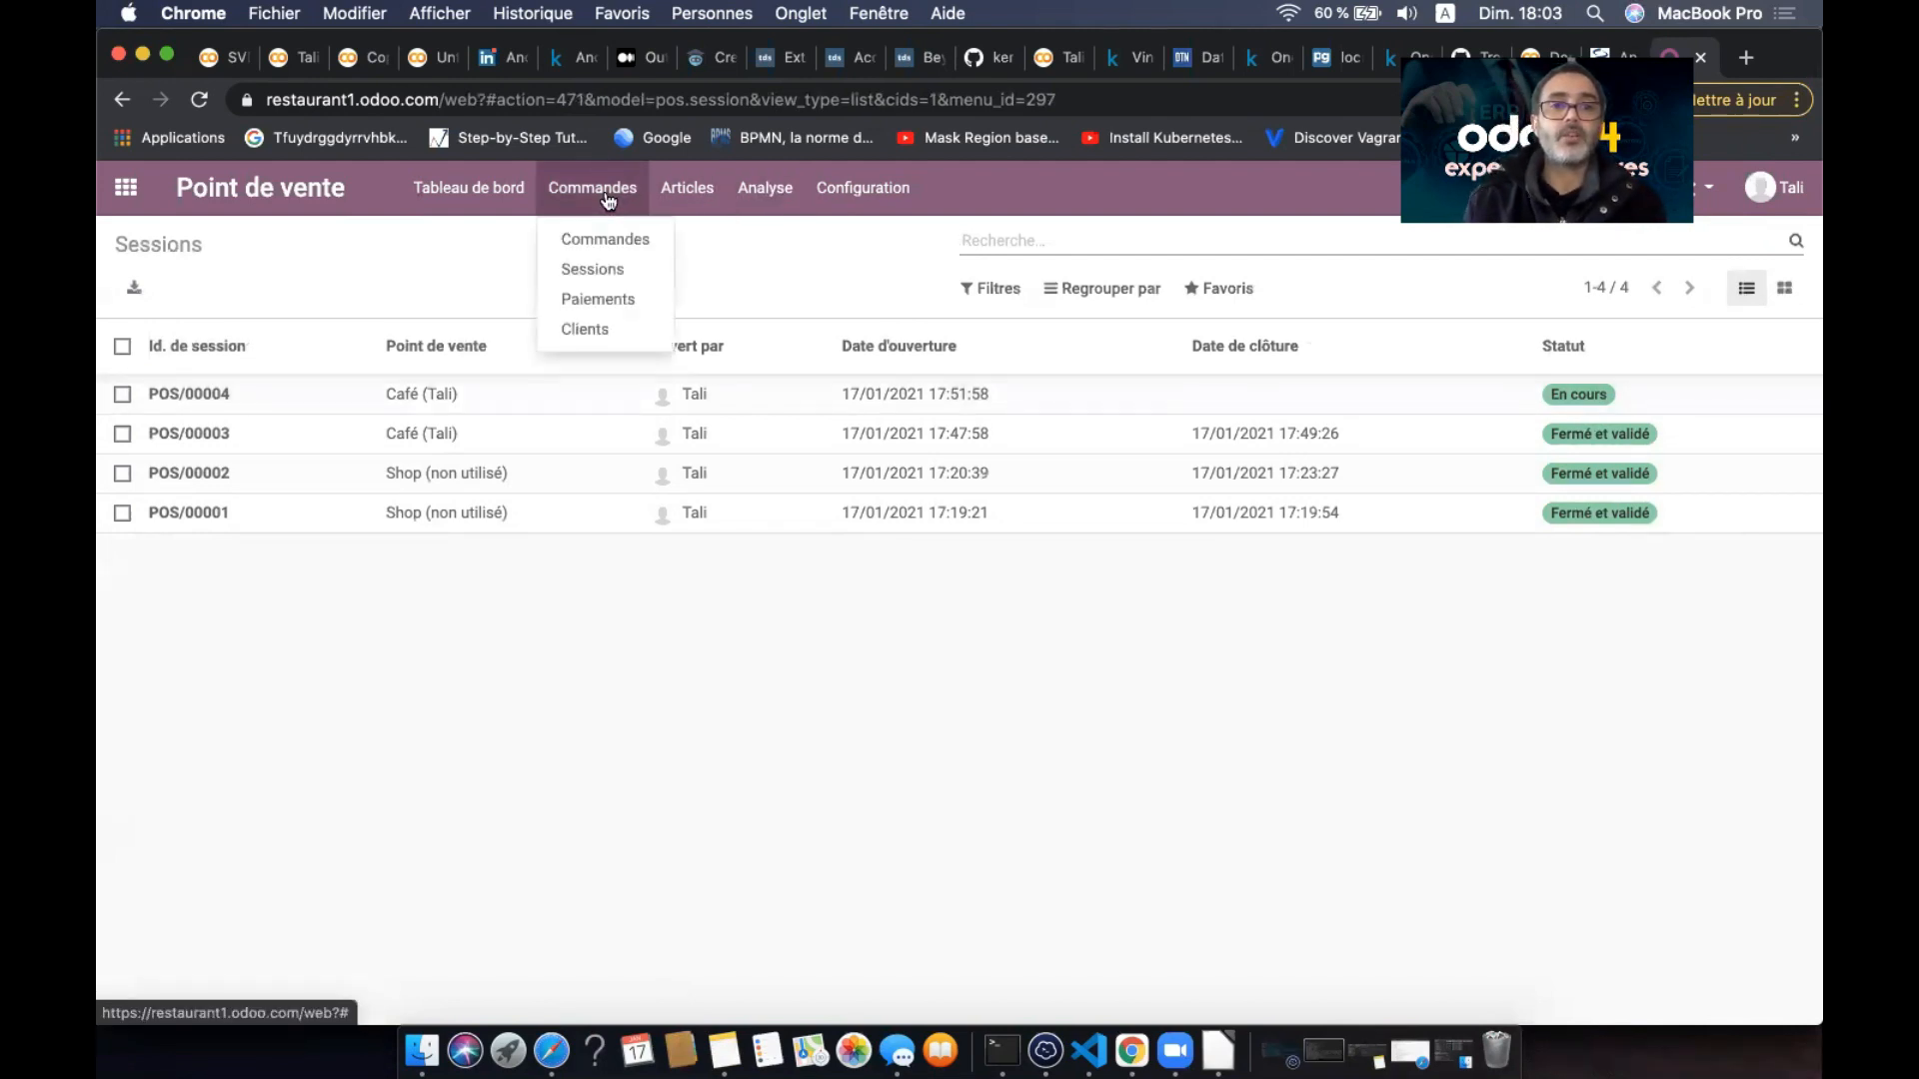
left_click(613, 327)
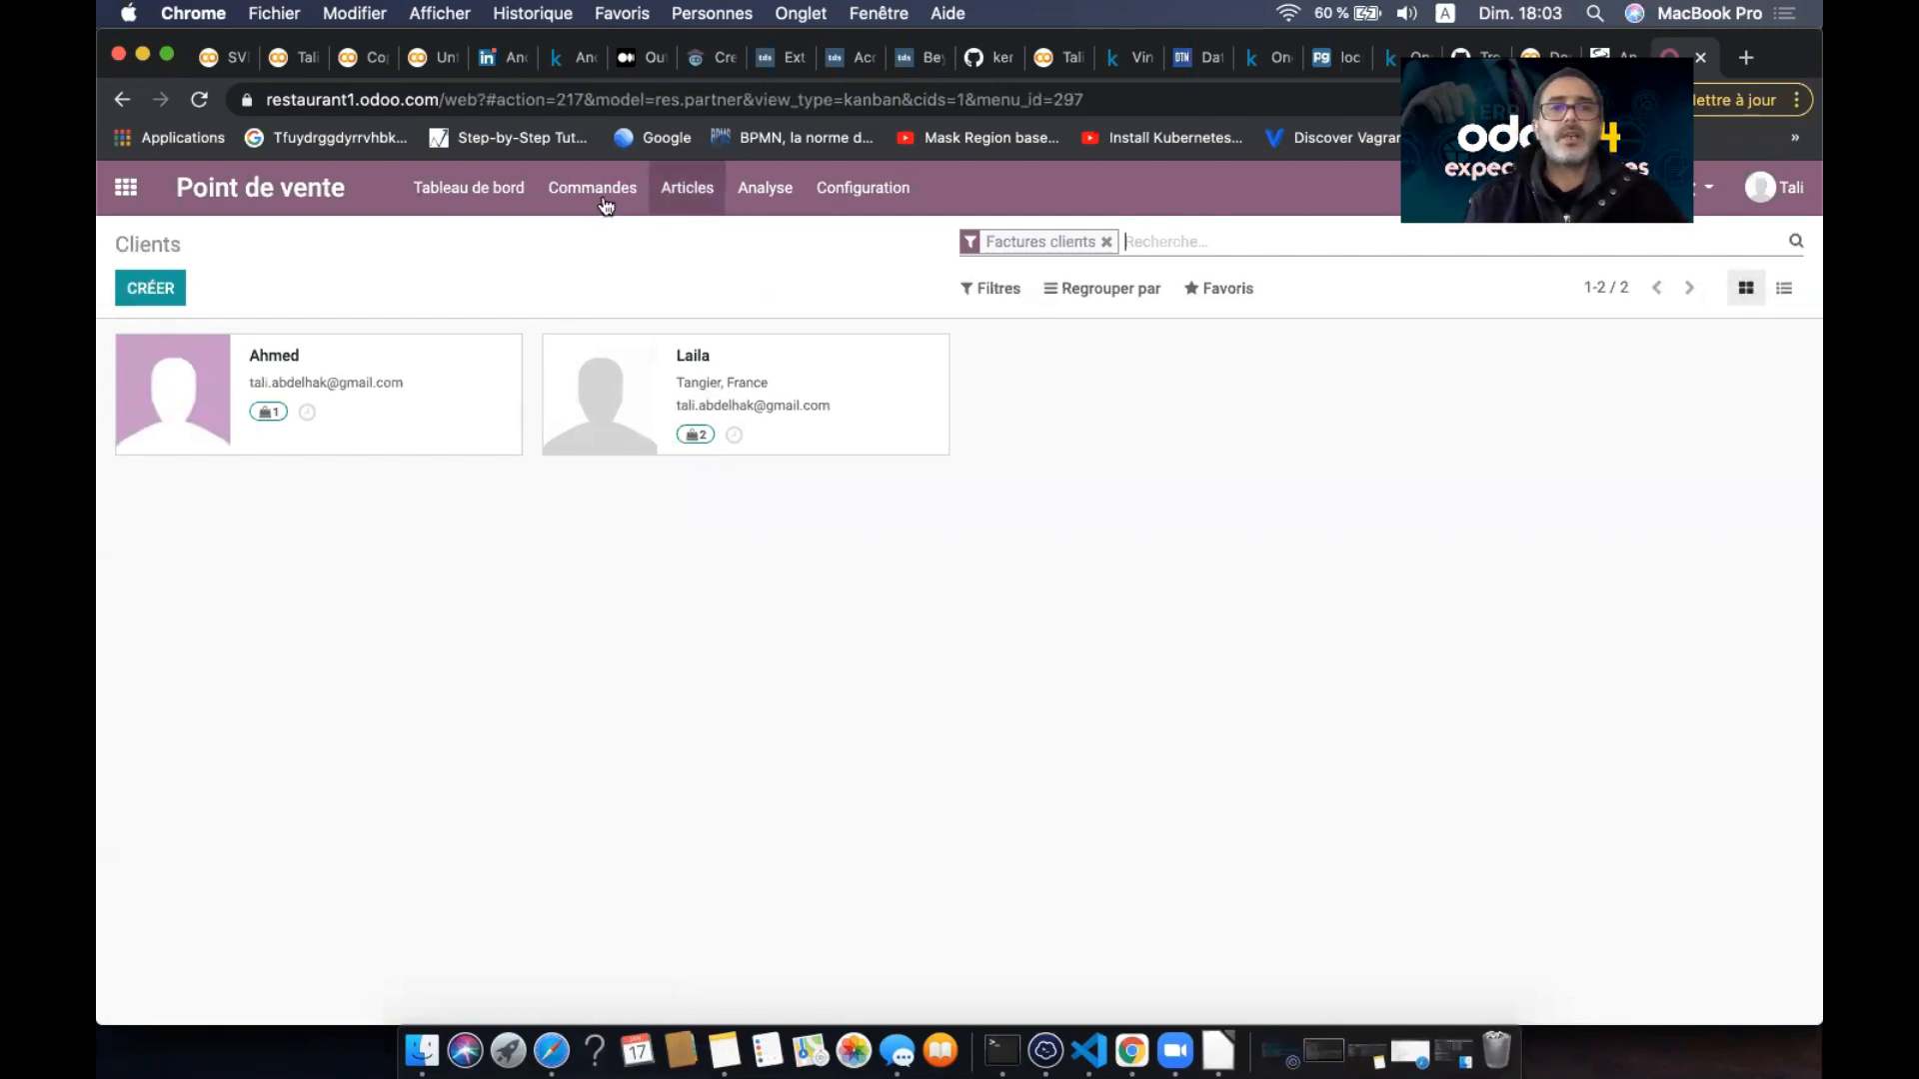
left_click(493, 209)
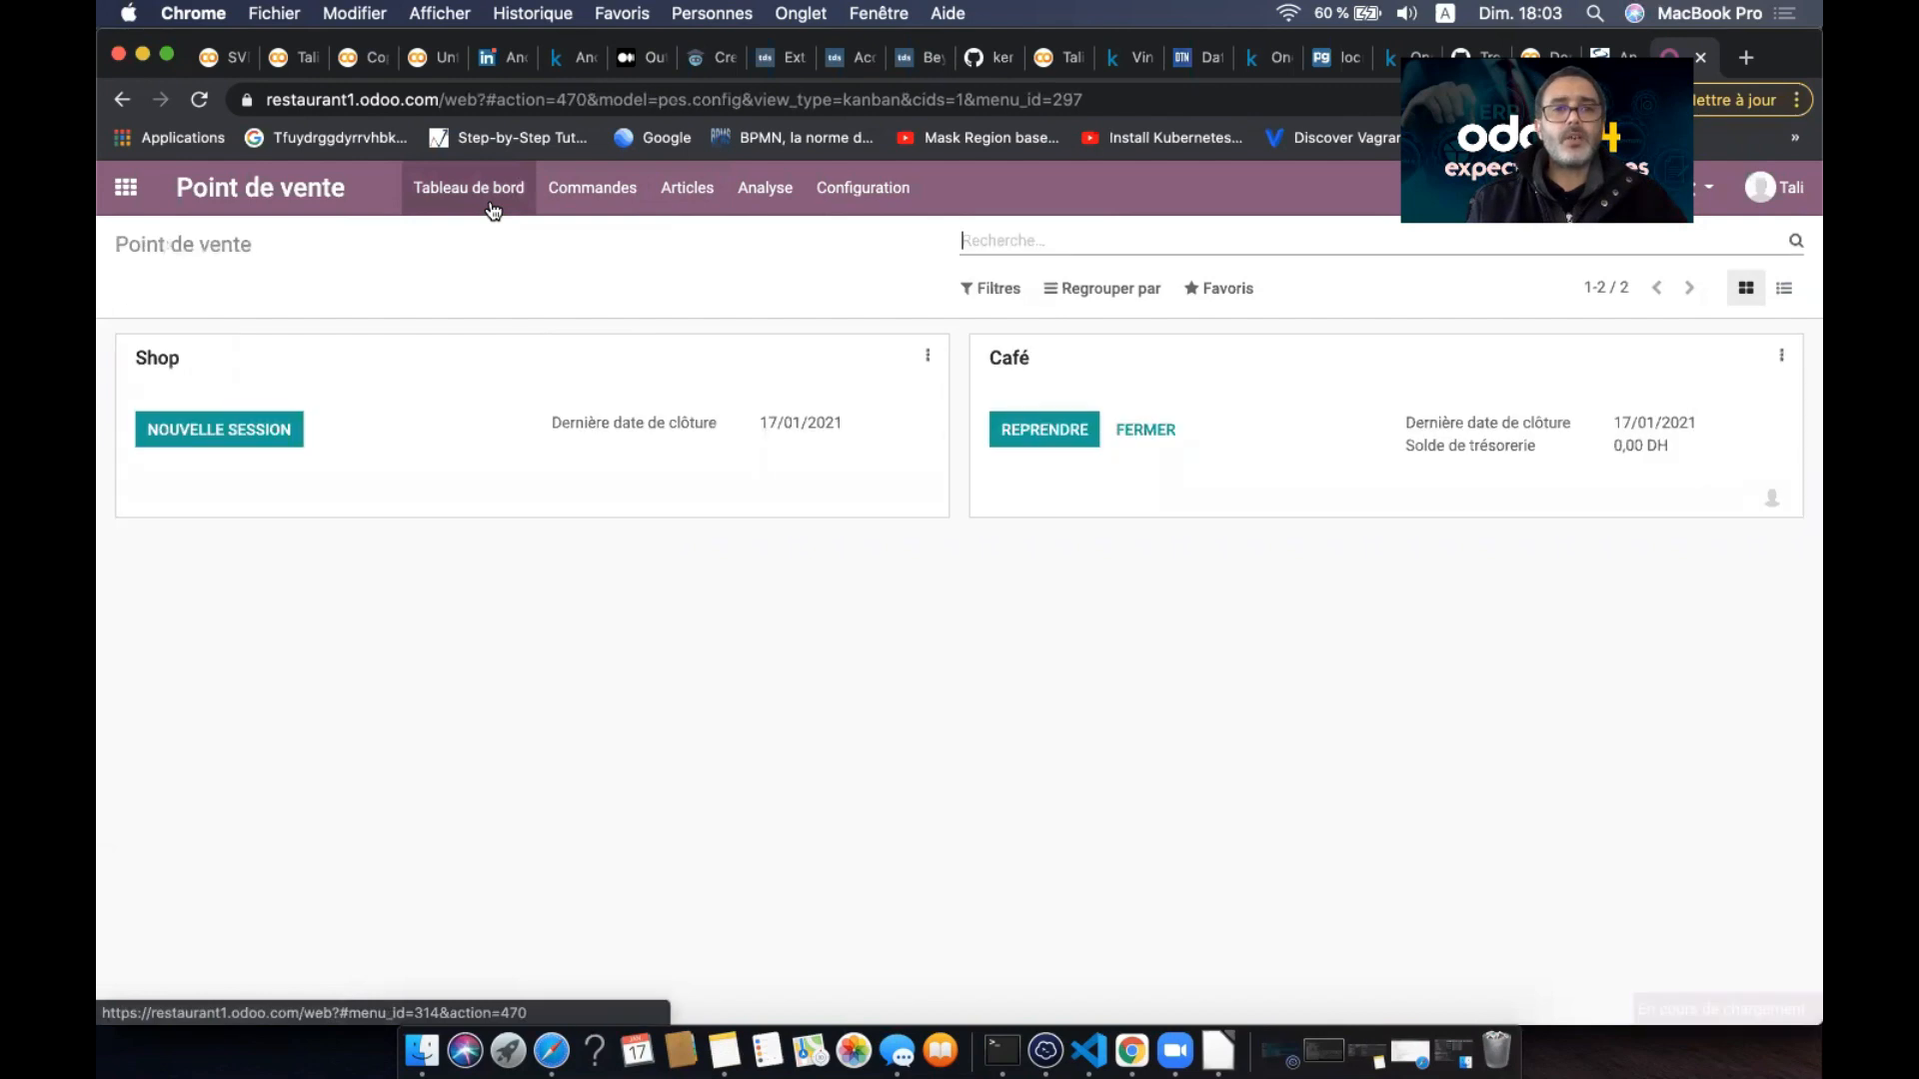
- End Café session POS/00004, validating closure despite the -188,40 DH cash difference, then go home
left_click(1149, 437)
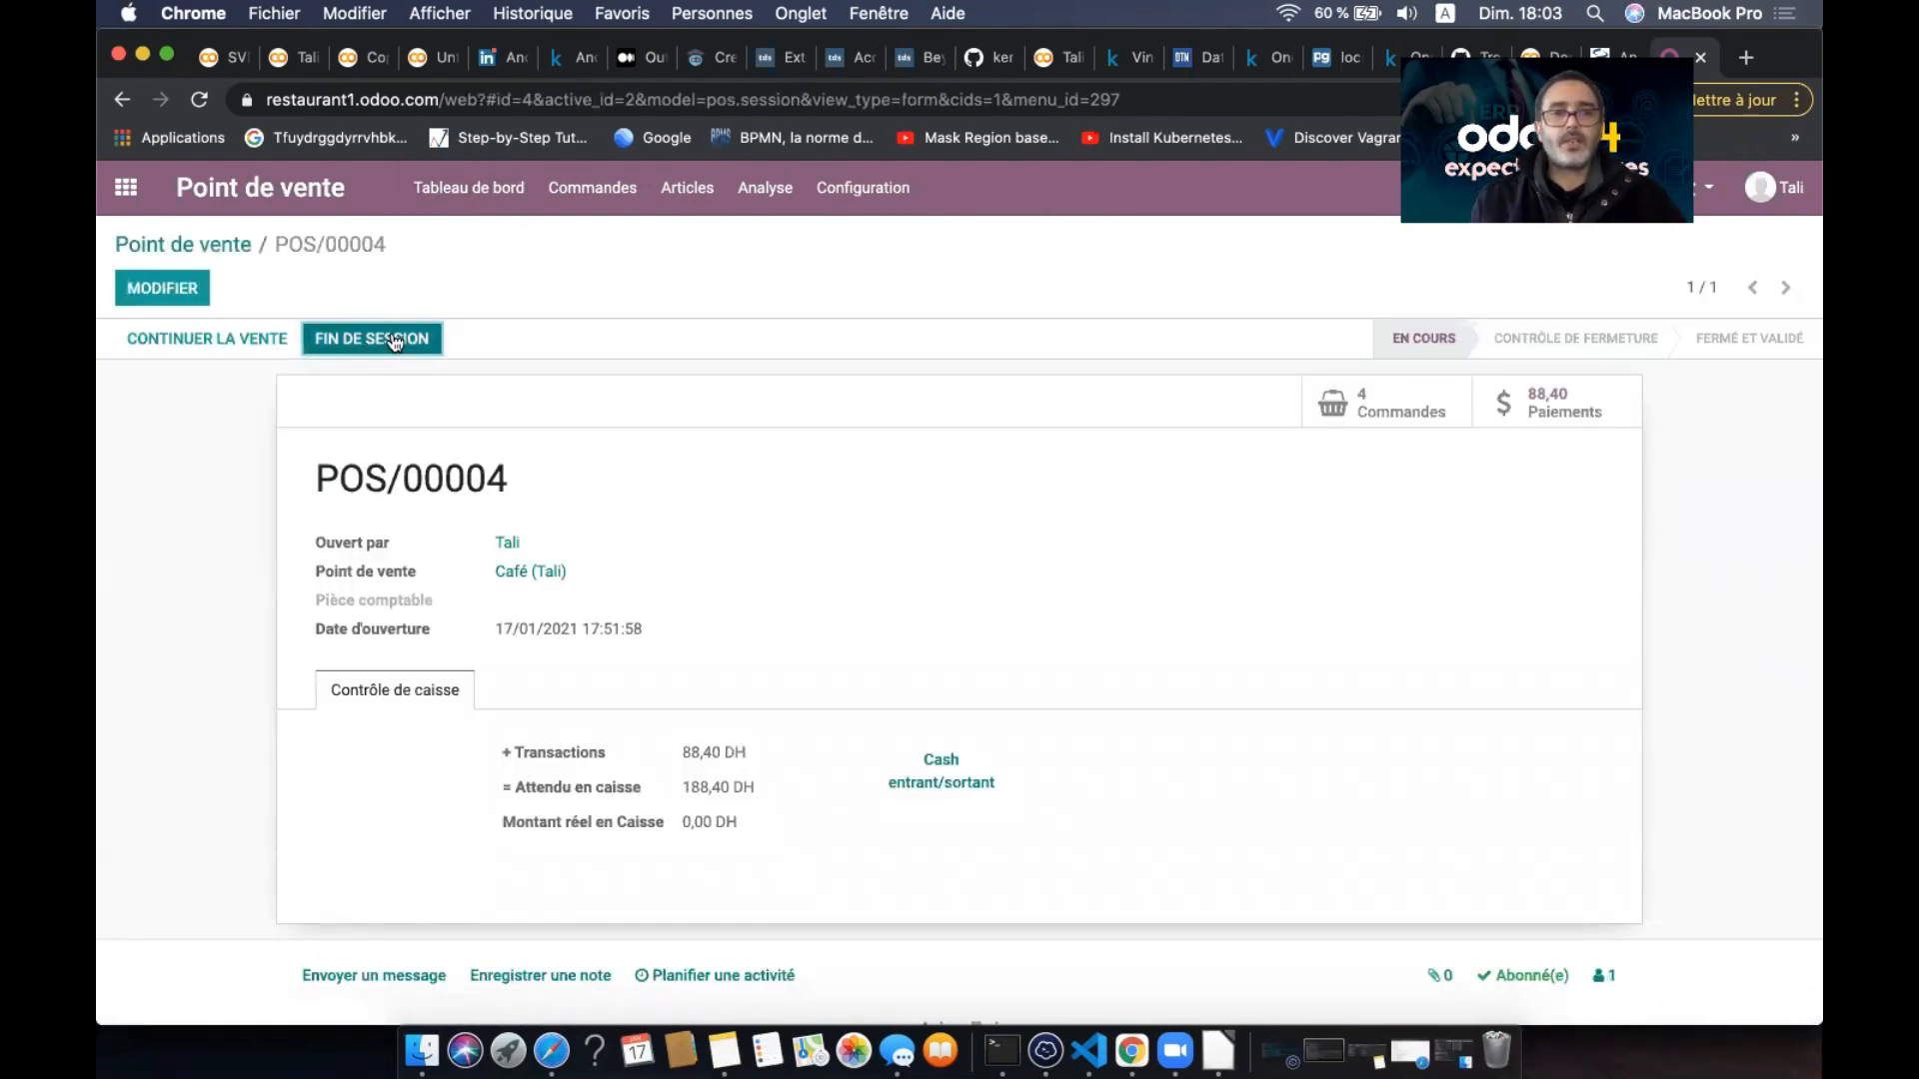
left_click(395, 340)
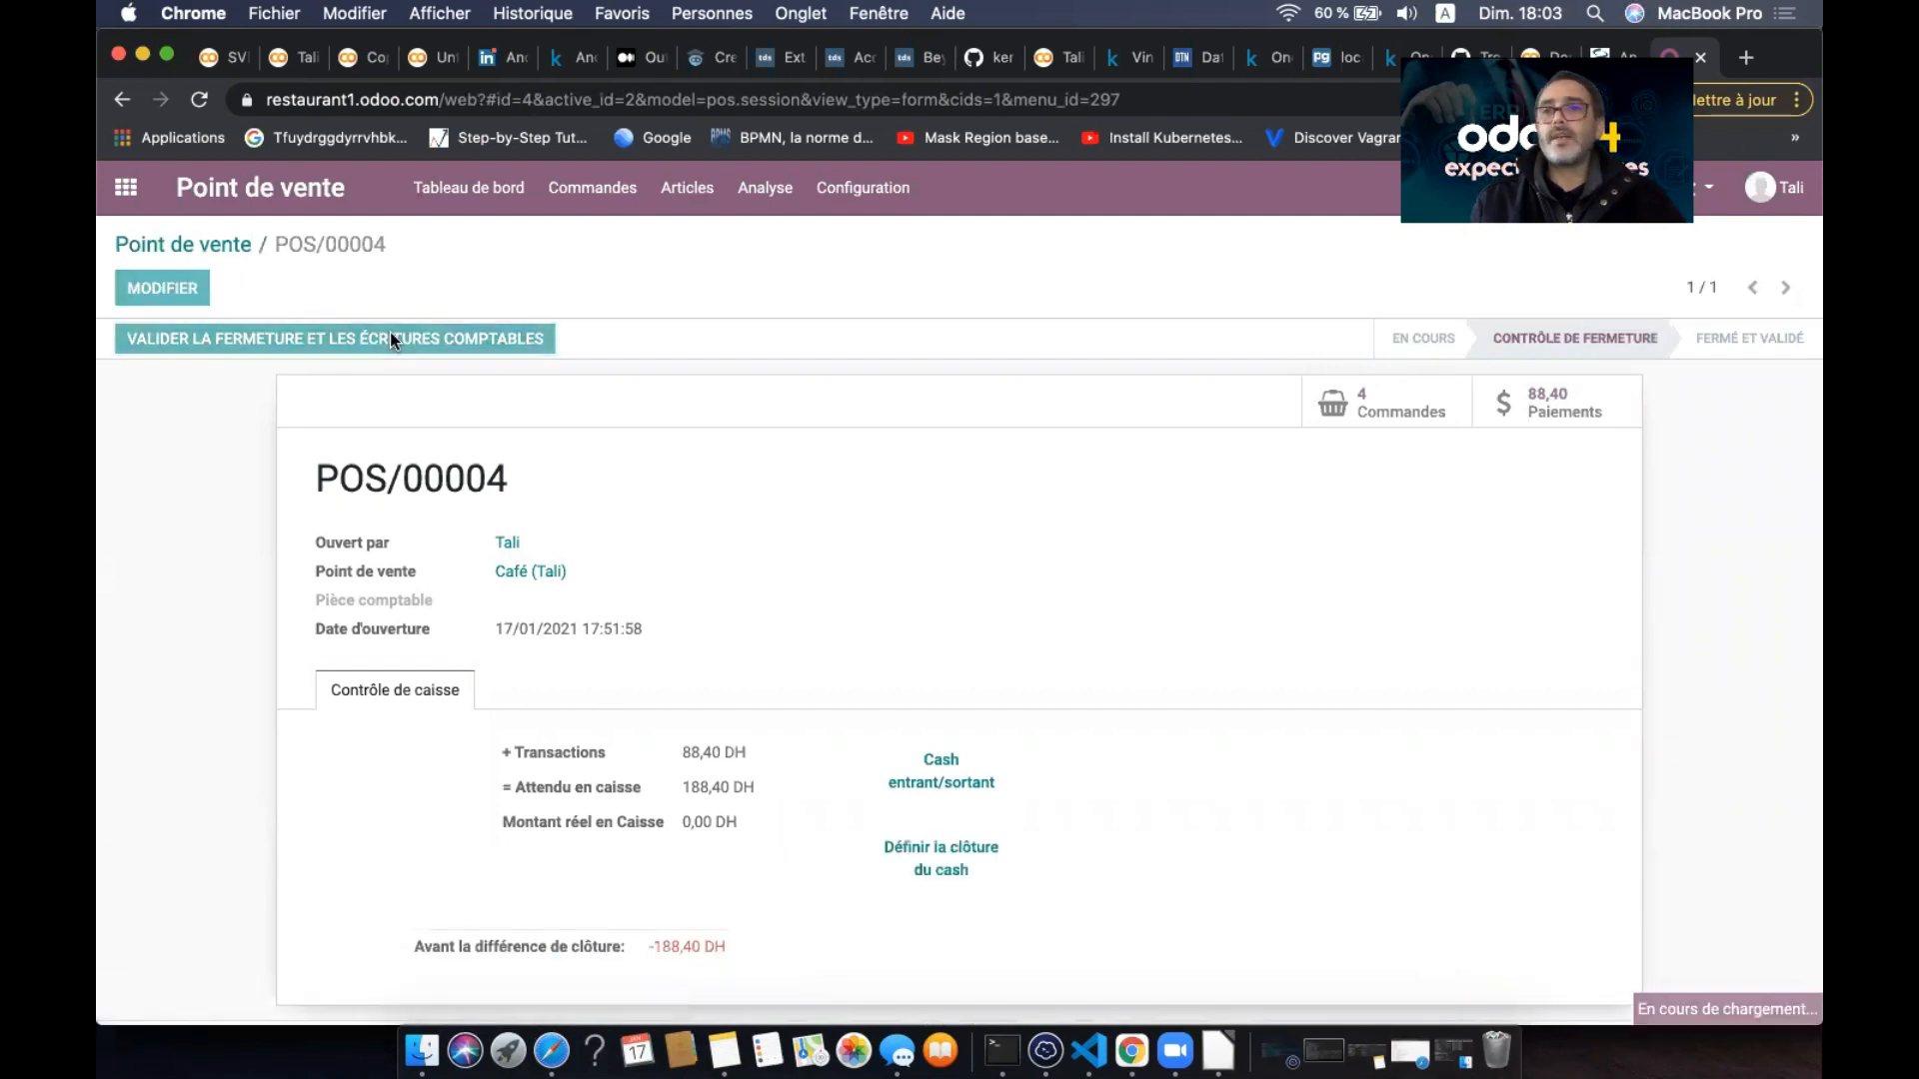
left_click(393, 340)
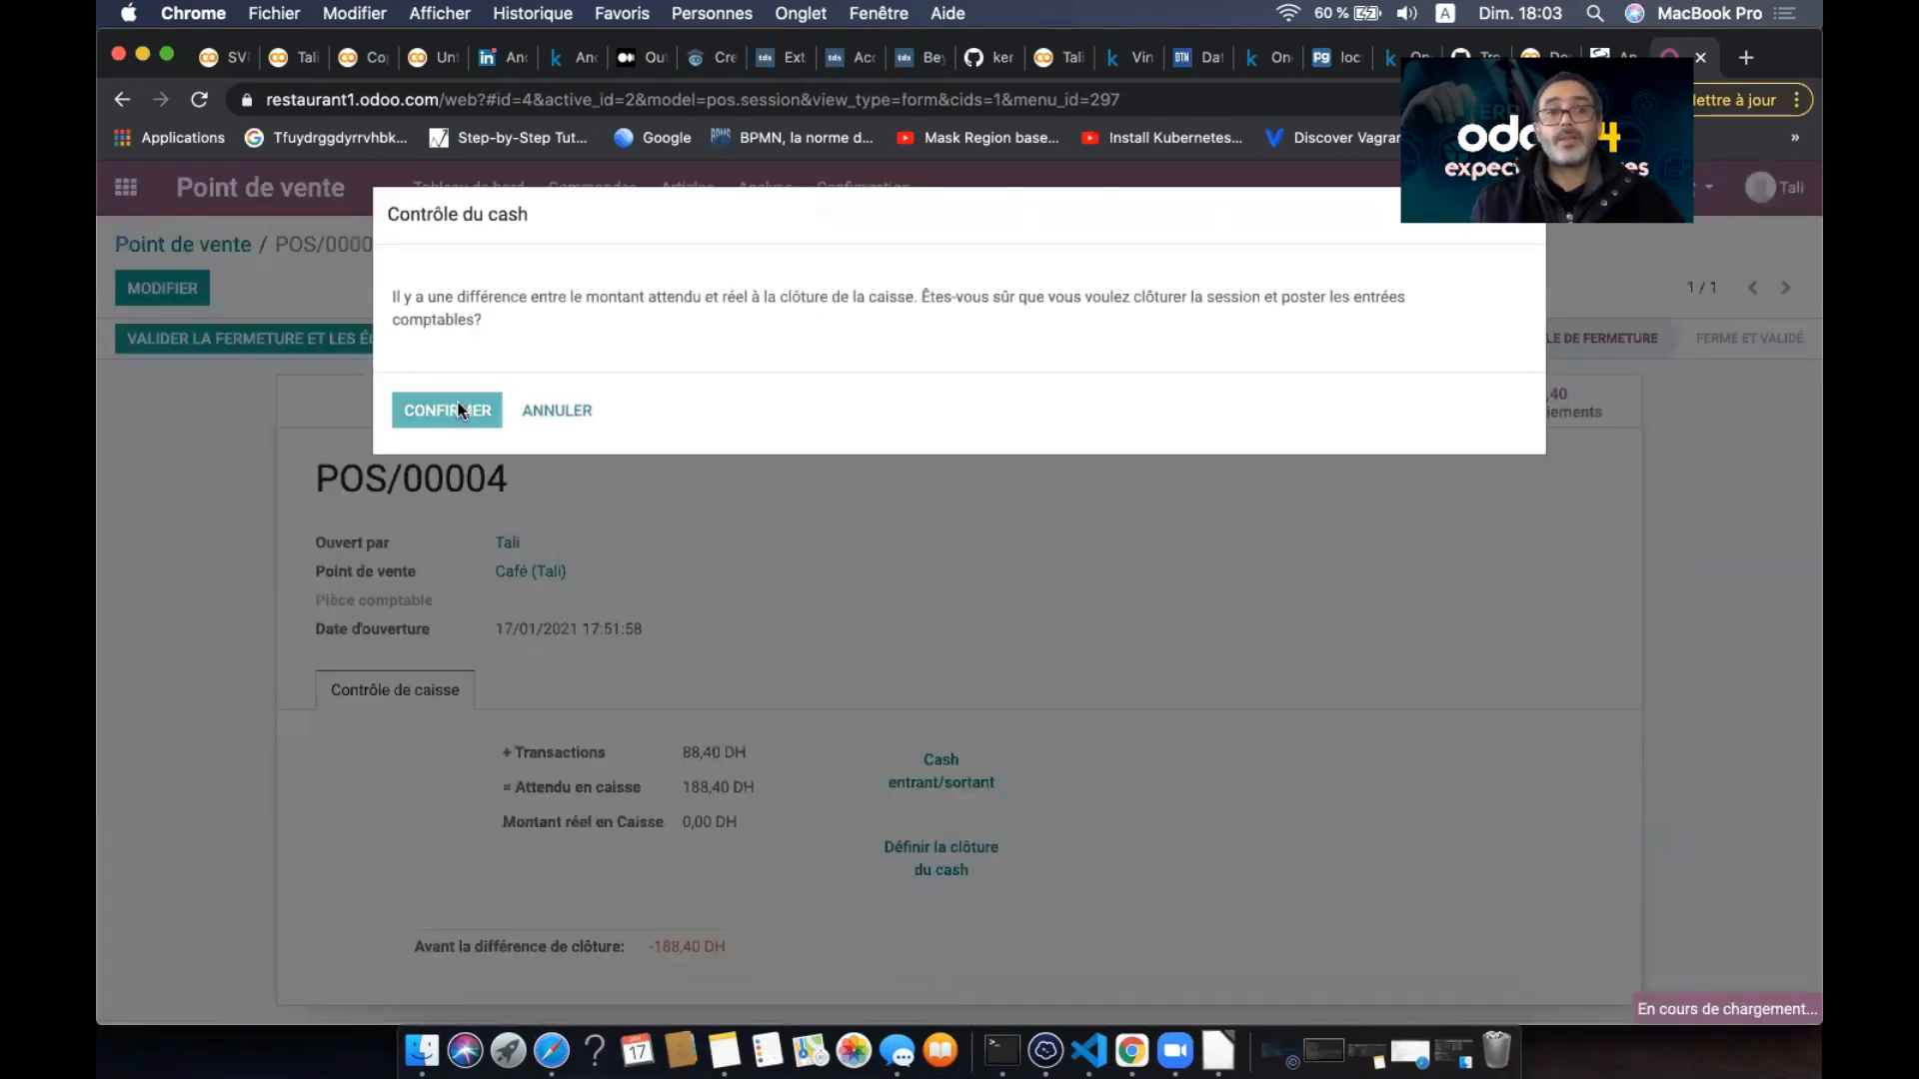
left_click(500, 409)
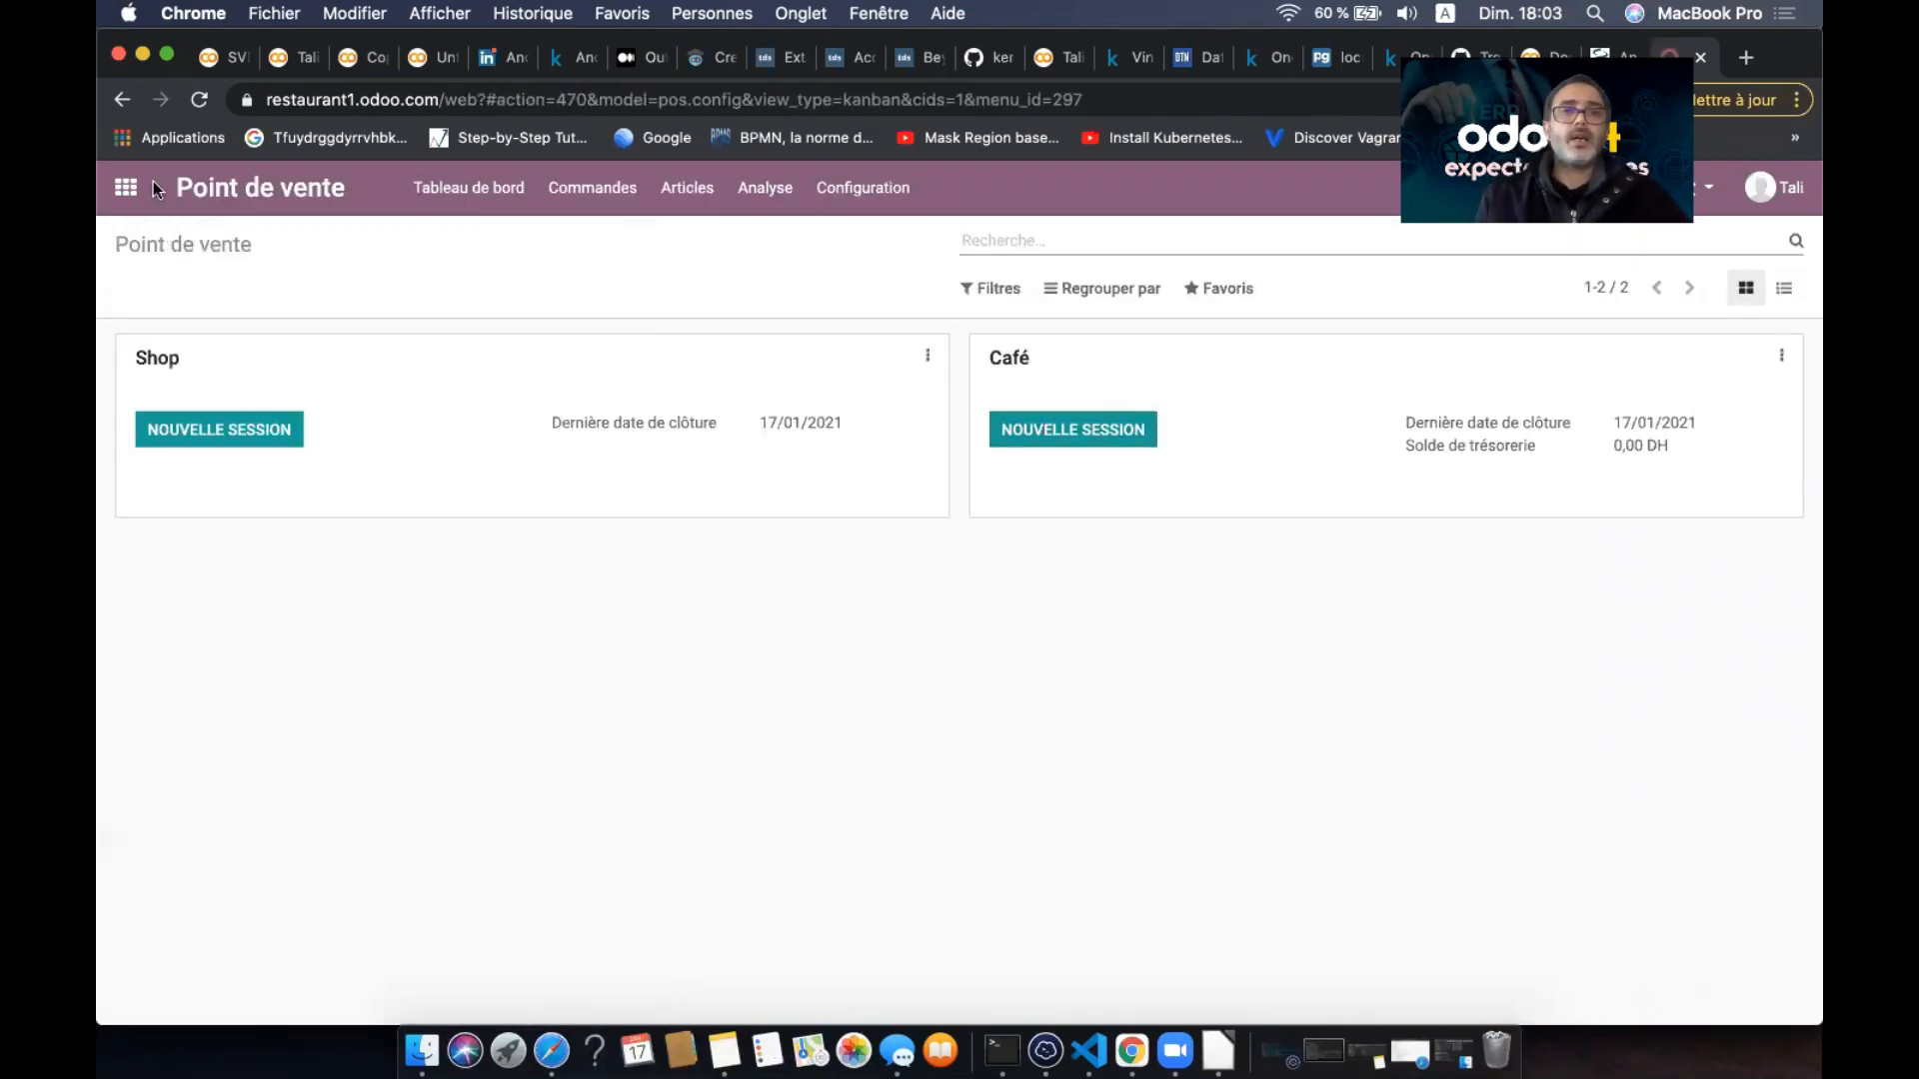
left_click(127, 189)
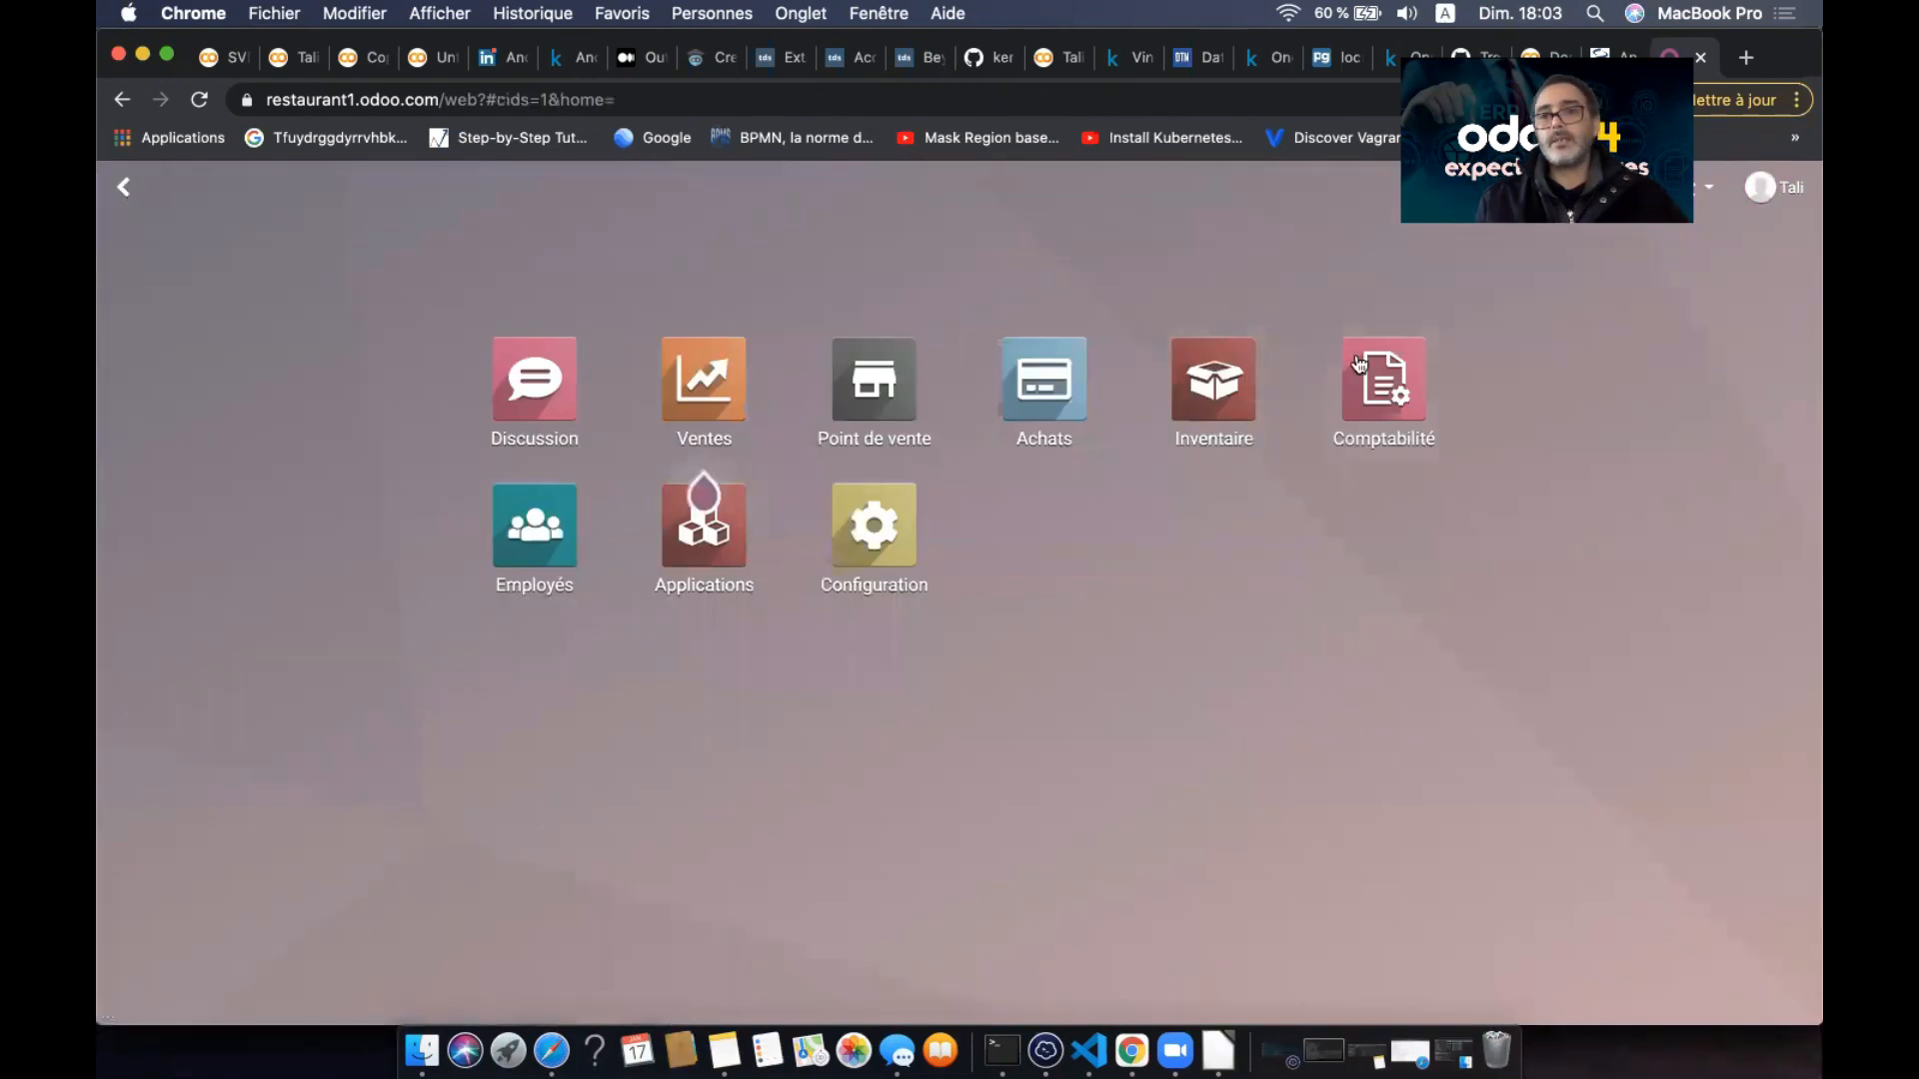
- Open the Compte de résultat report in the Comptabilité app
left_click(1384, 392)
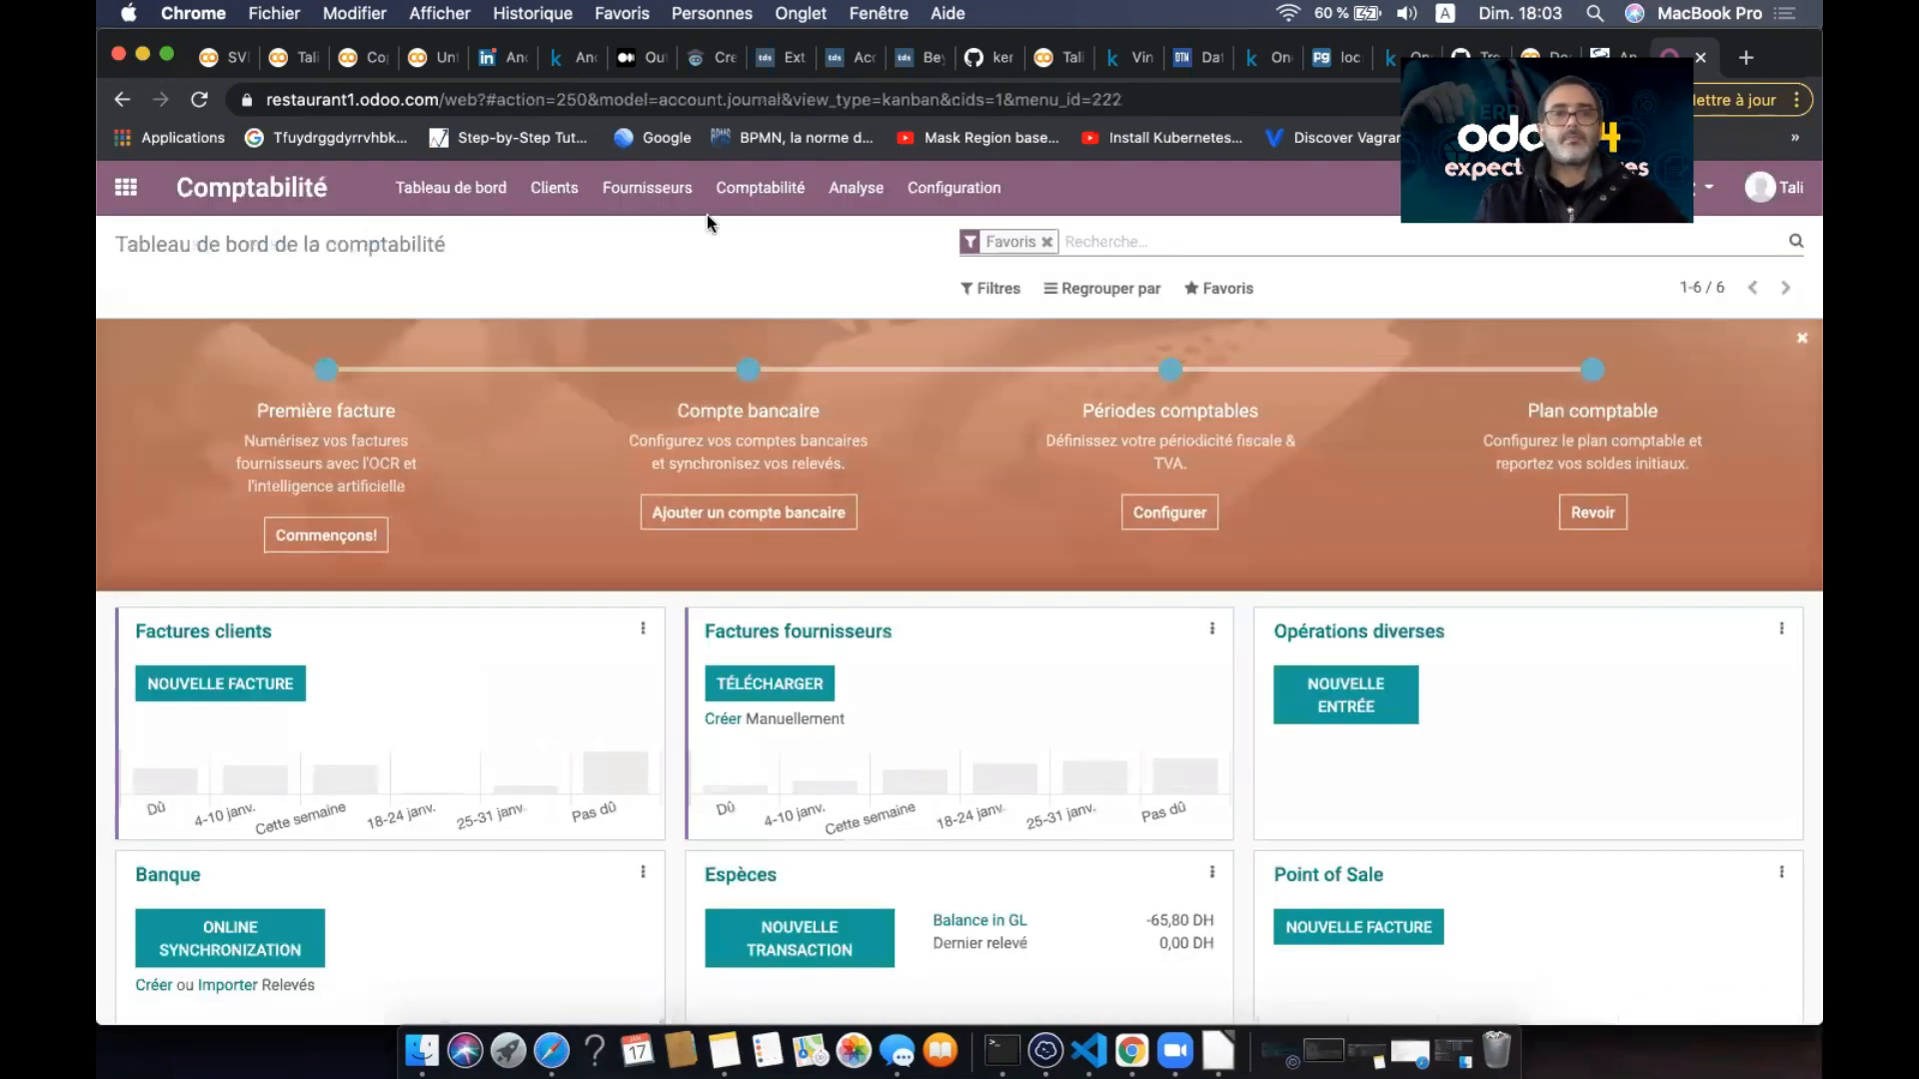
left_click(792, 193)
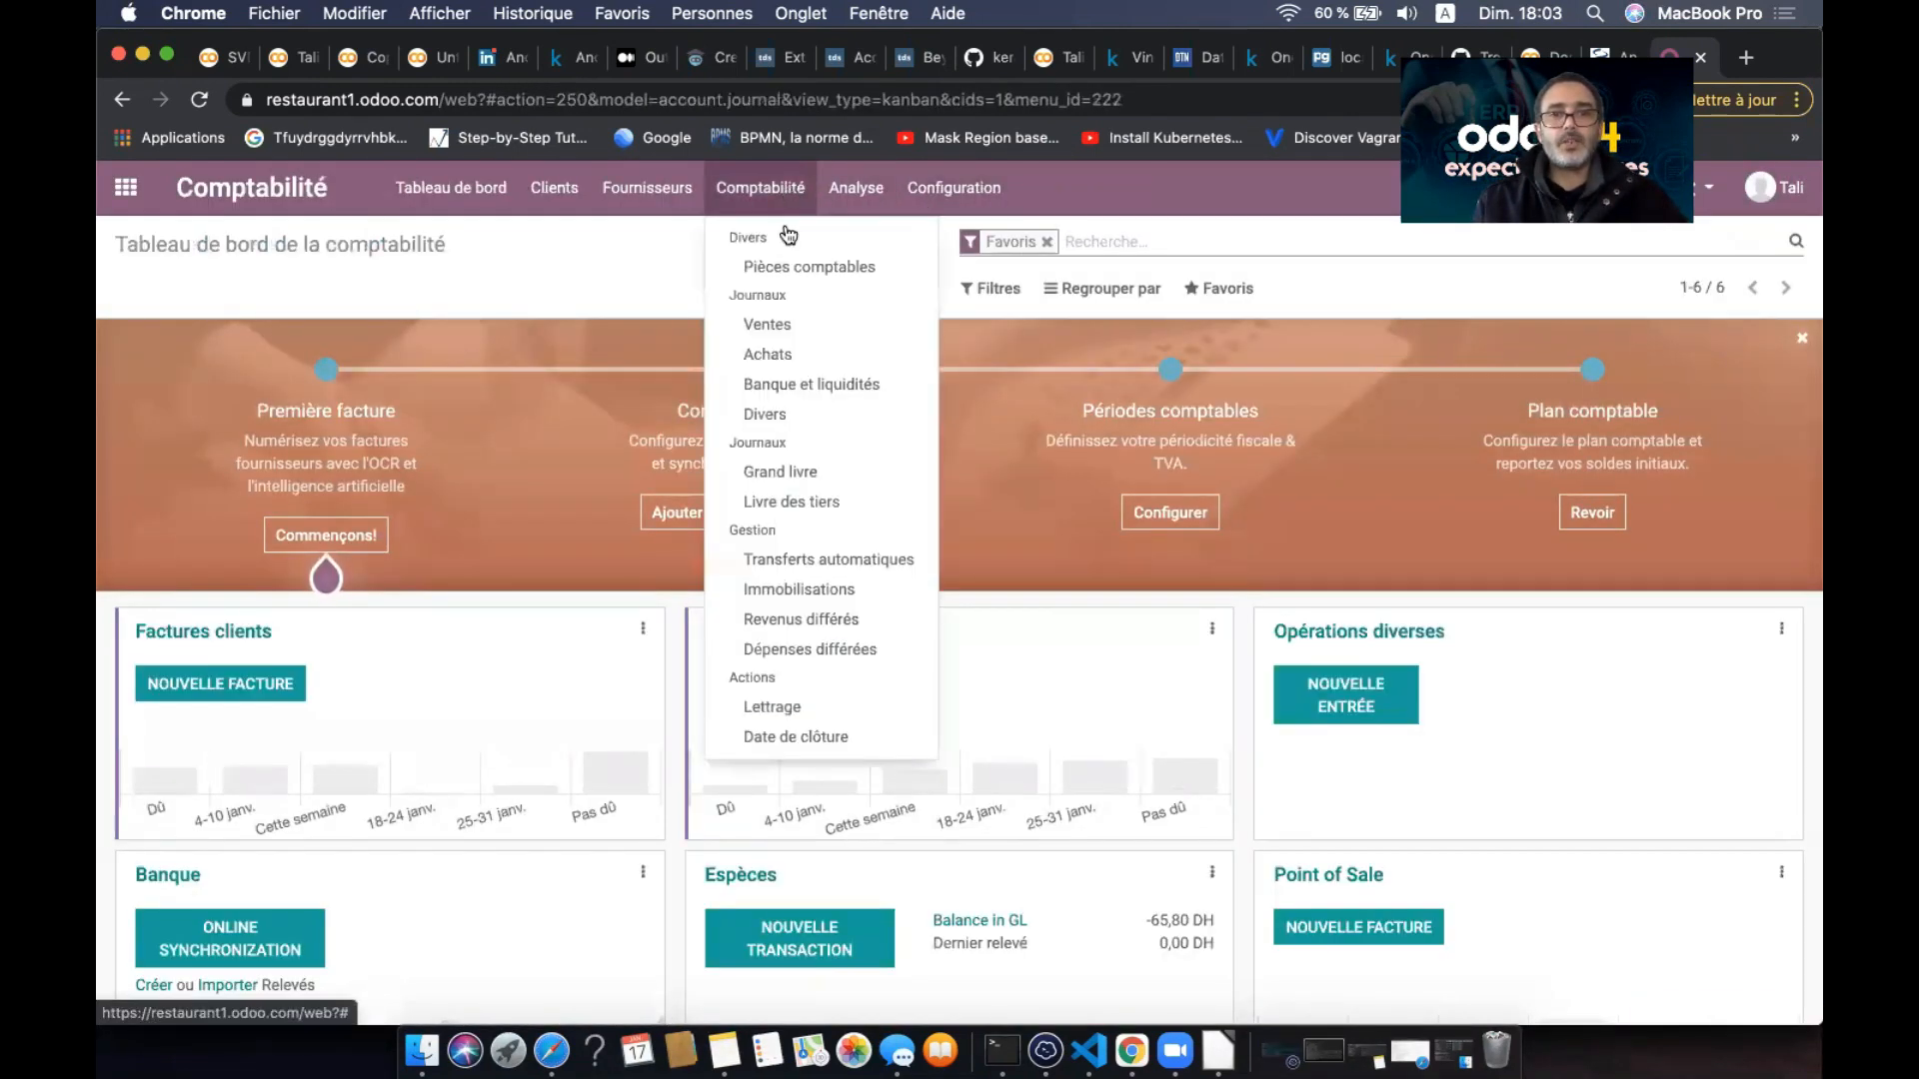
mouse_move(862, 198)
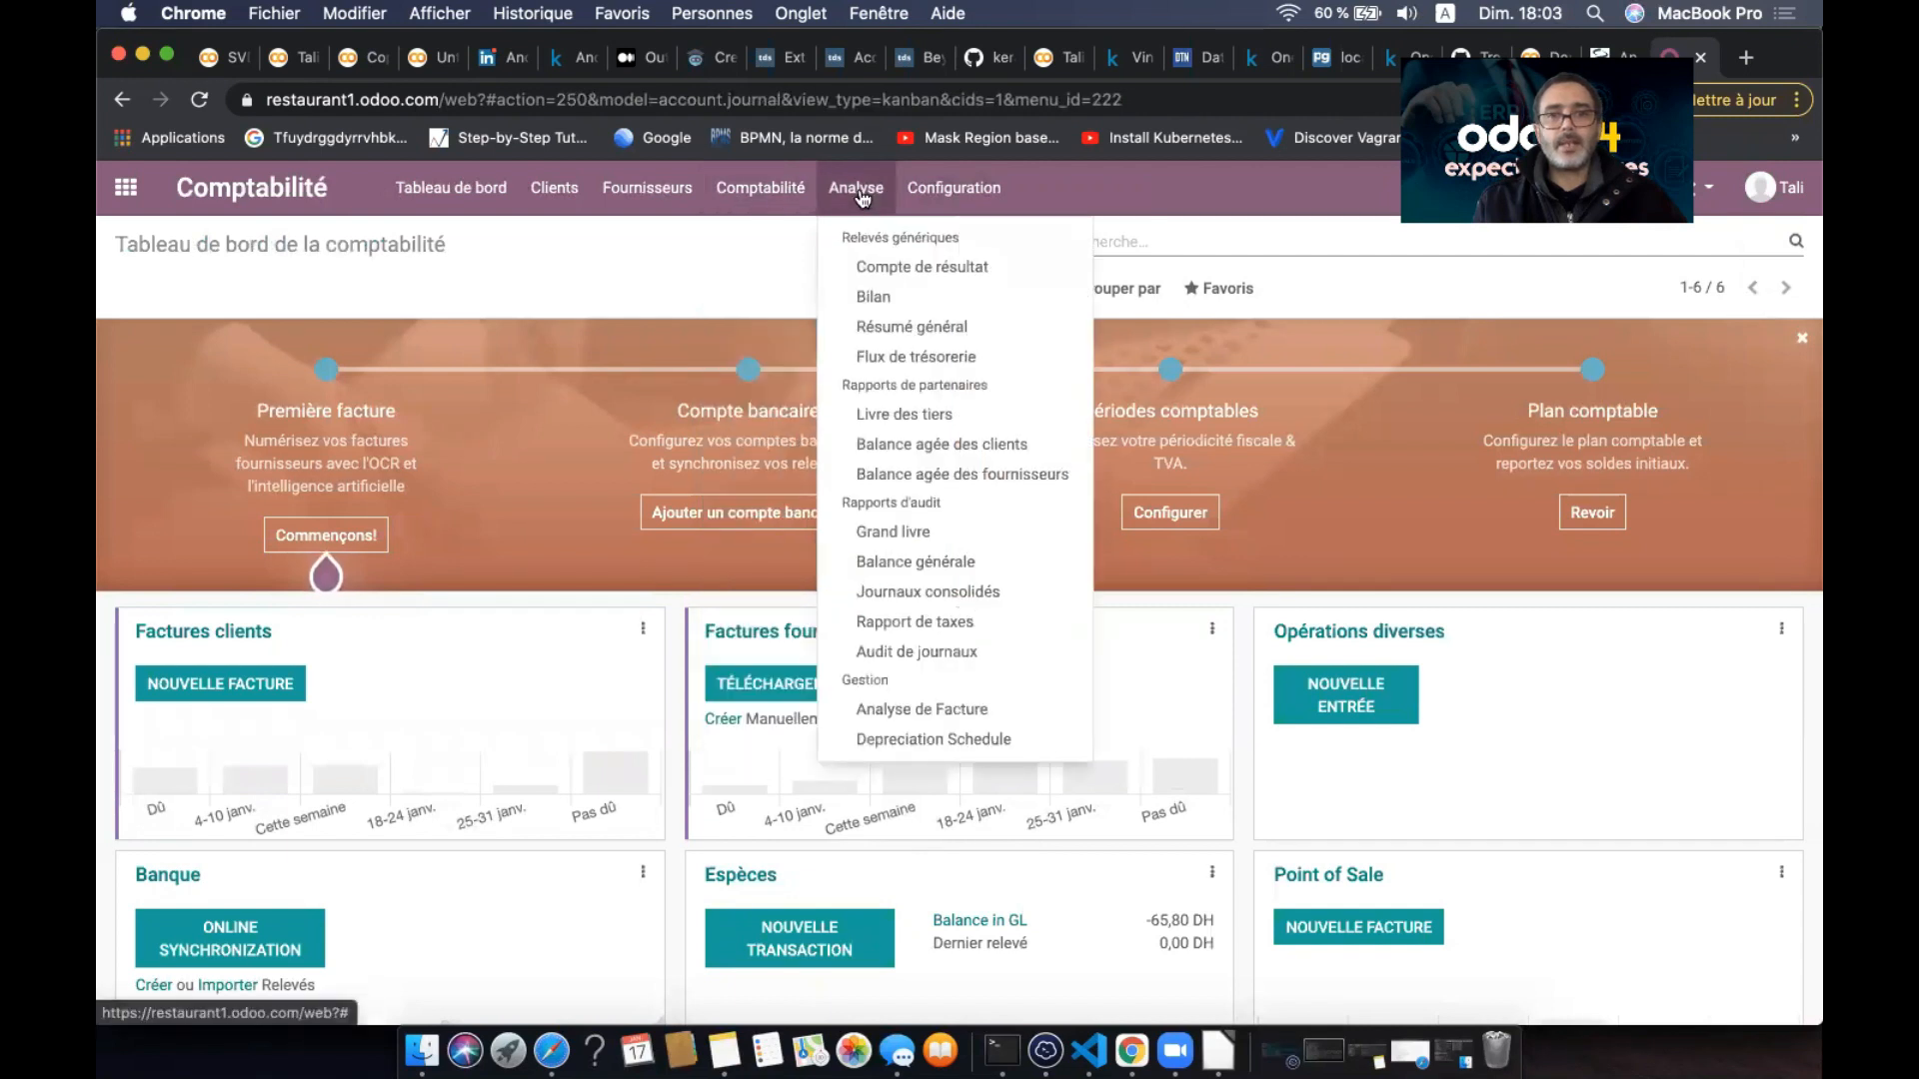
left_click(884, 267)
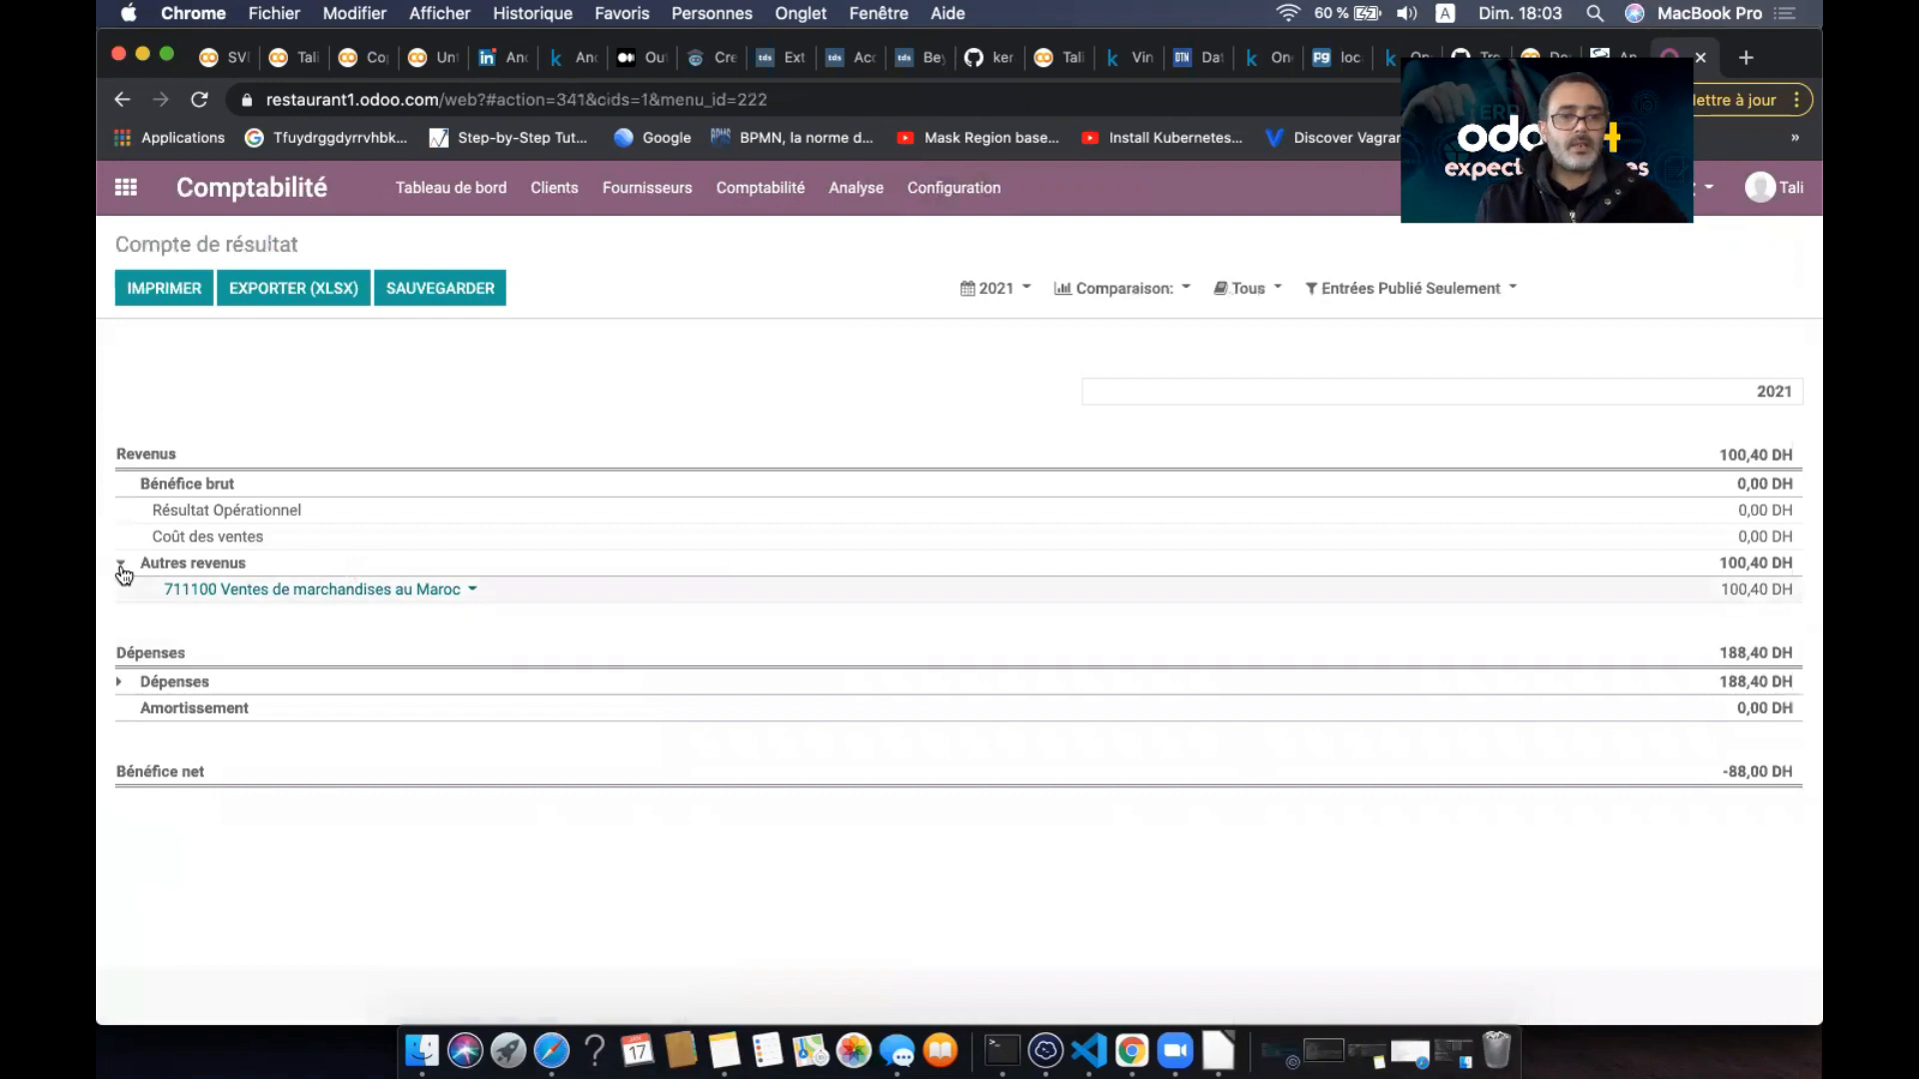
- Expand Dépenses and list the journal items of account 711100 Ventes de marchandises au Maroc
left_click(119, 682)
left_click(472, 594)
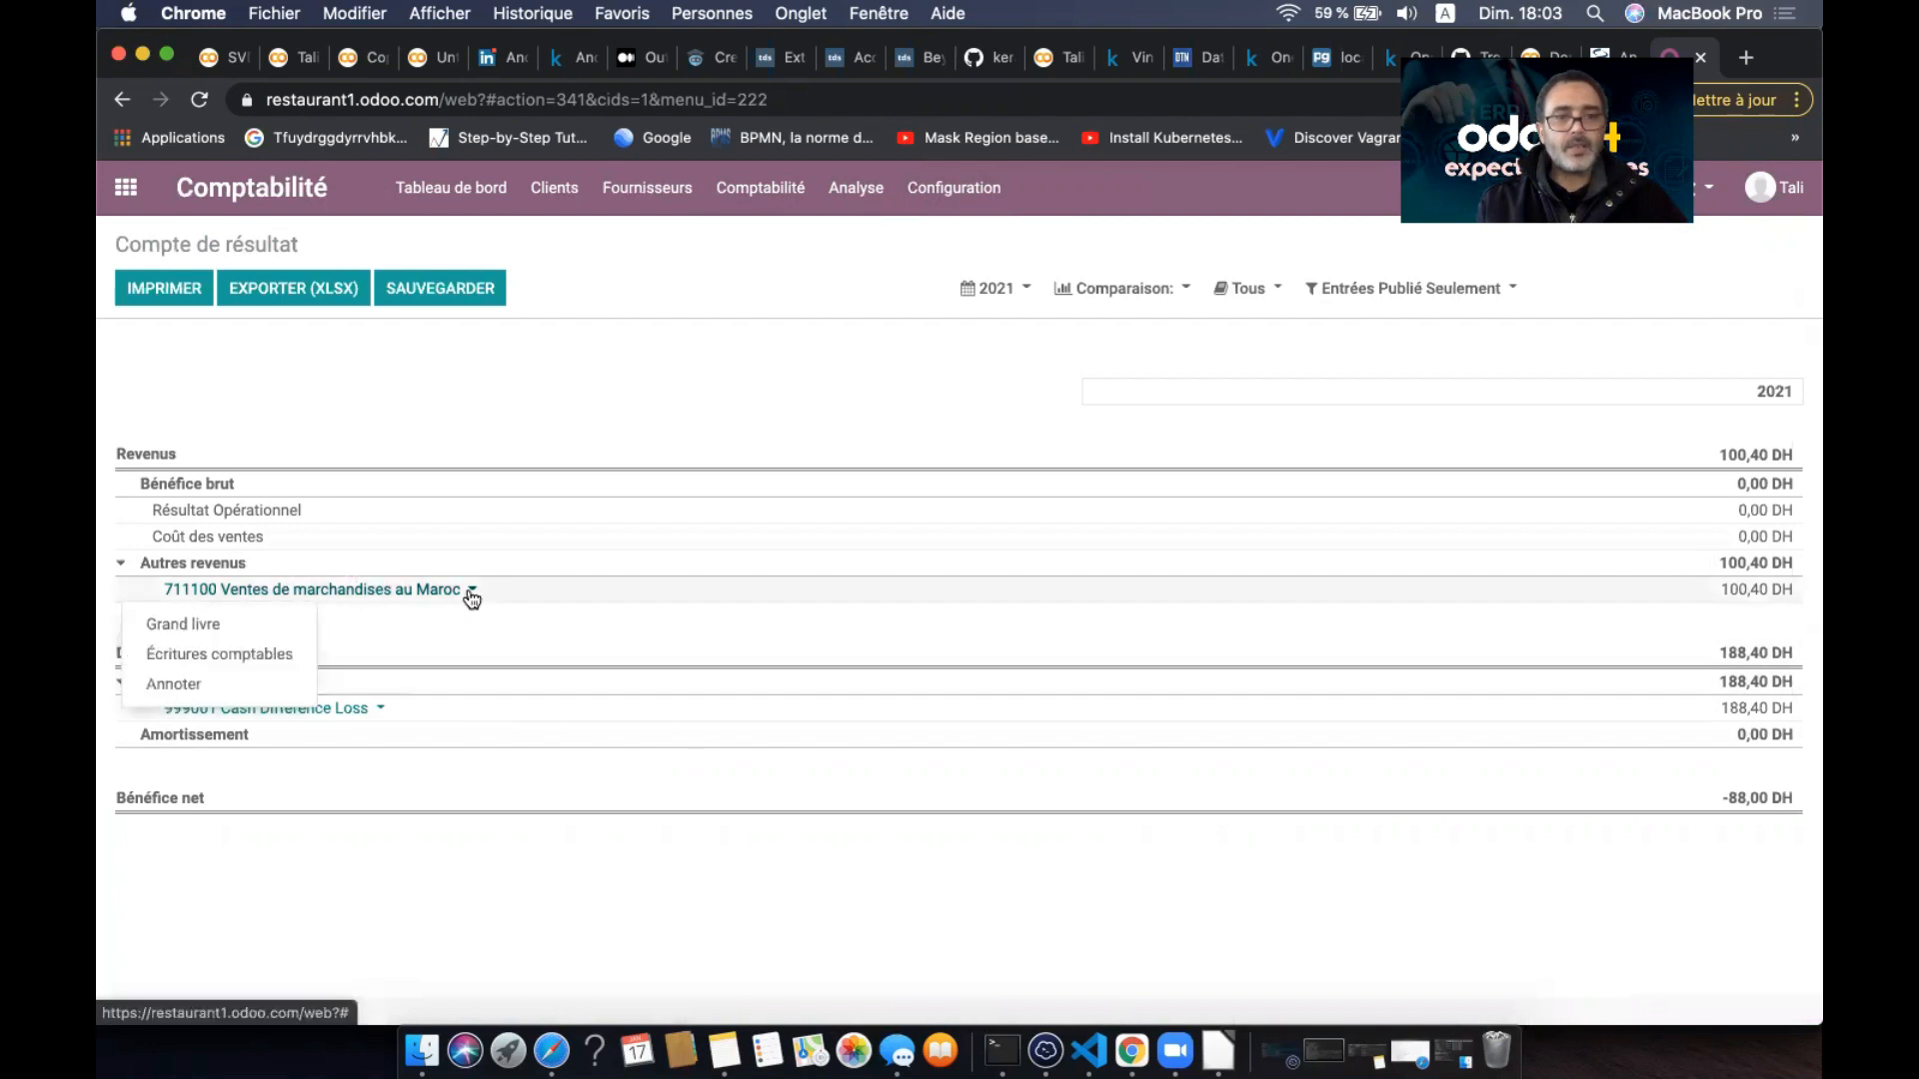
left_click(273, 658)
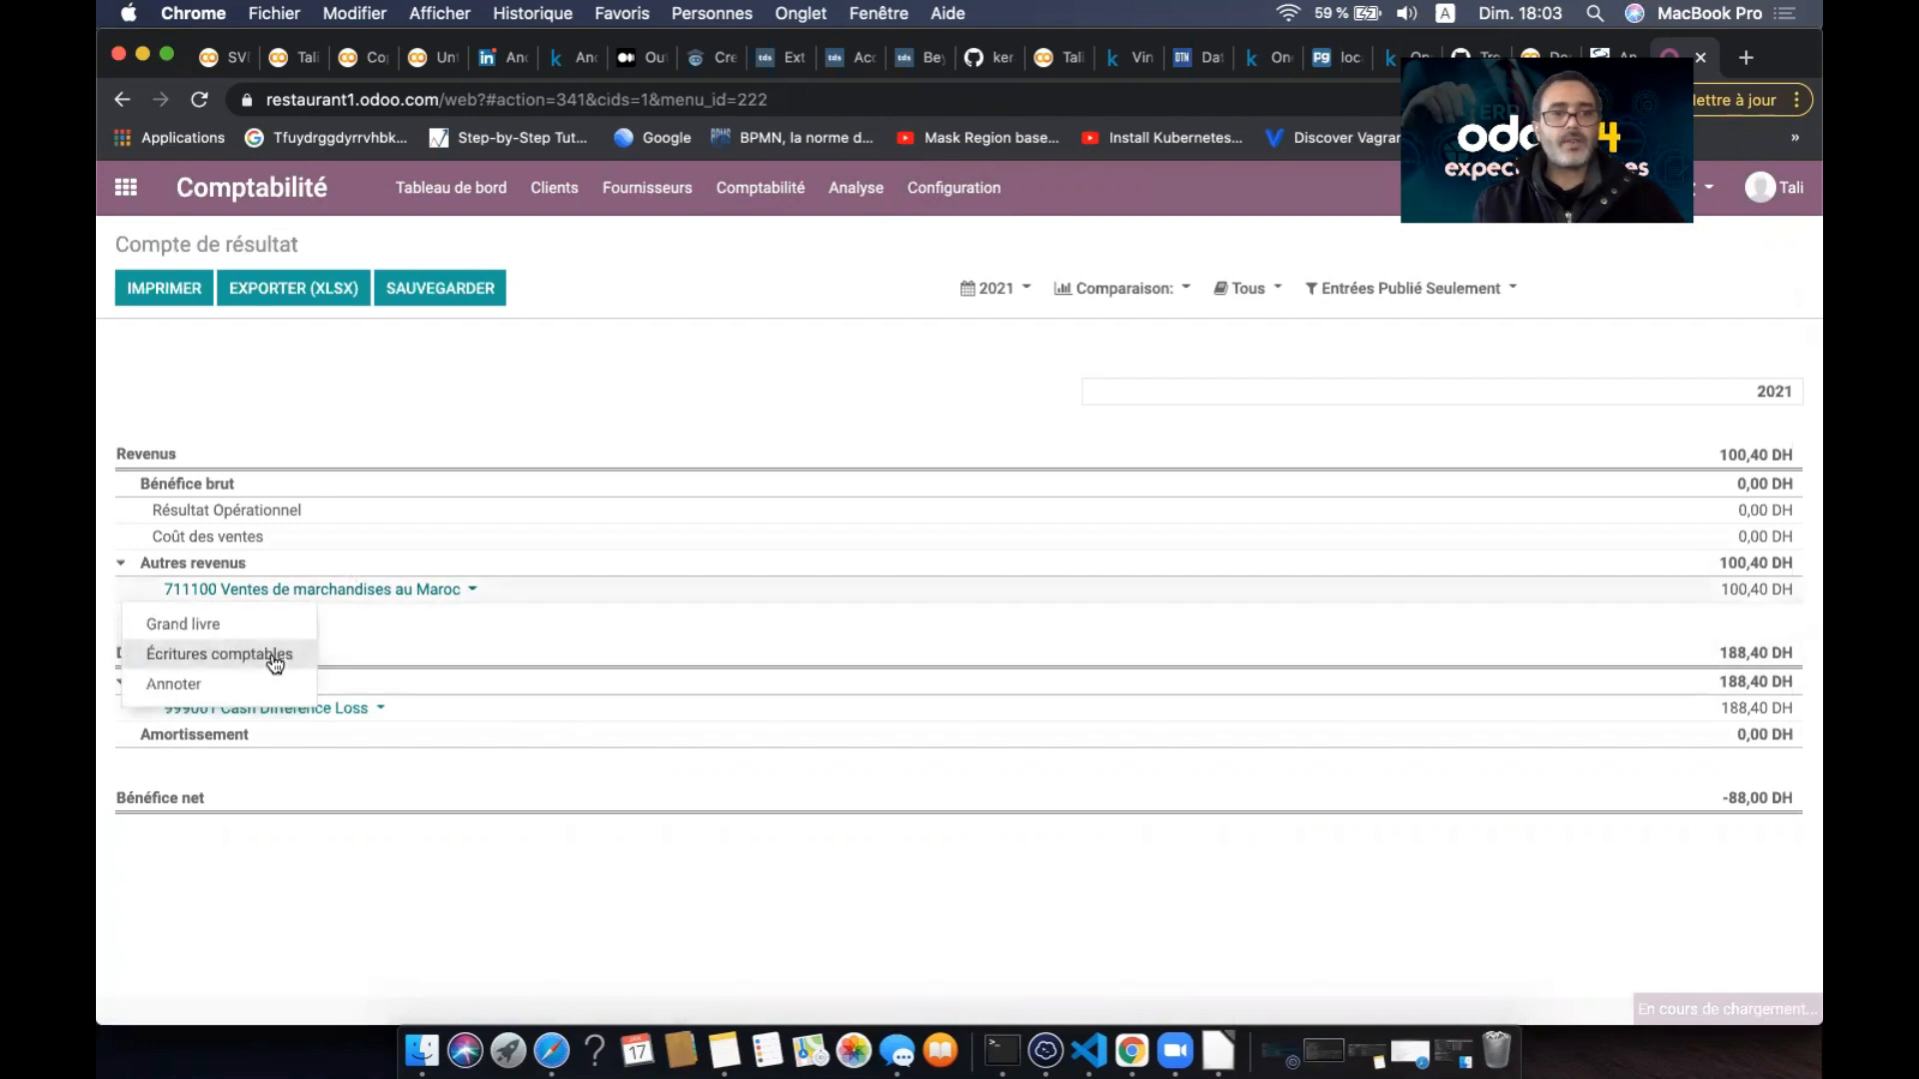
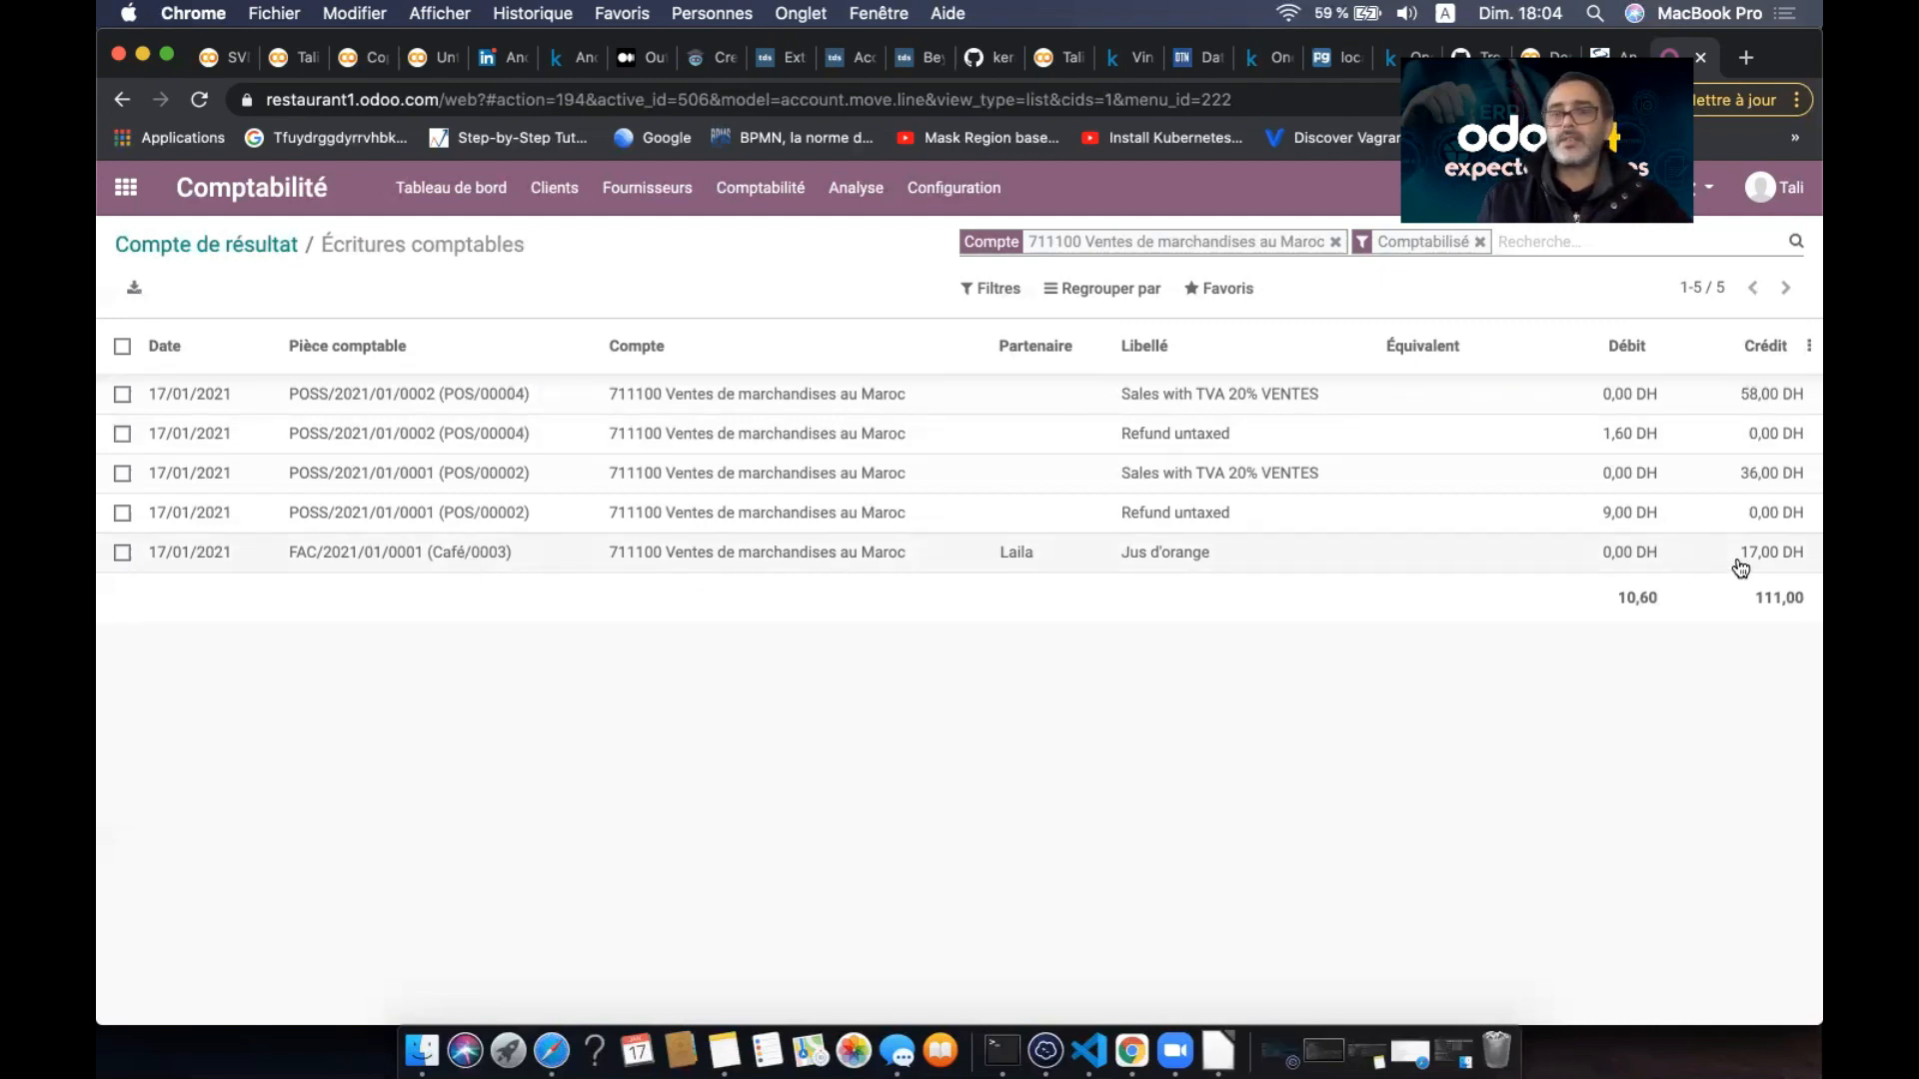
- Review the Grand livre with account 342110 Clients - catégorie A expanded, then return home
left_click(855, 188)
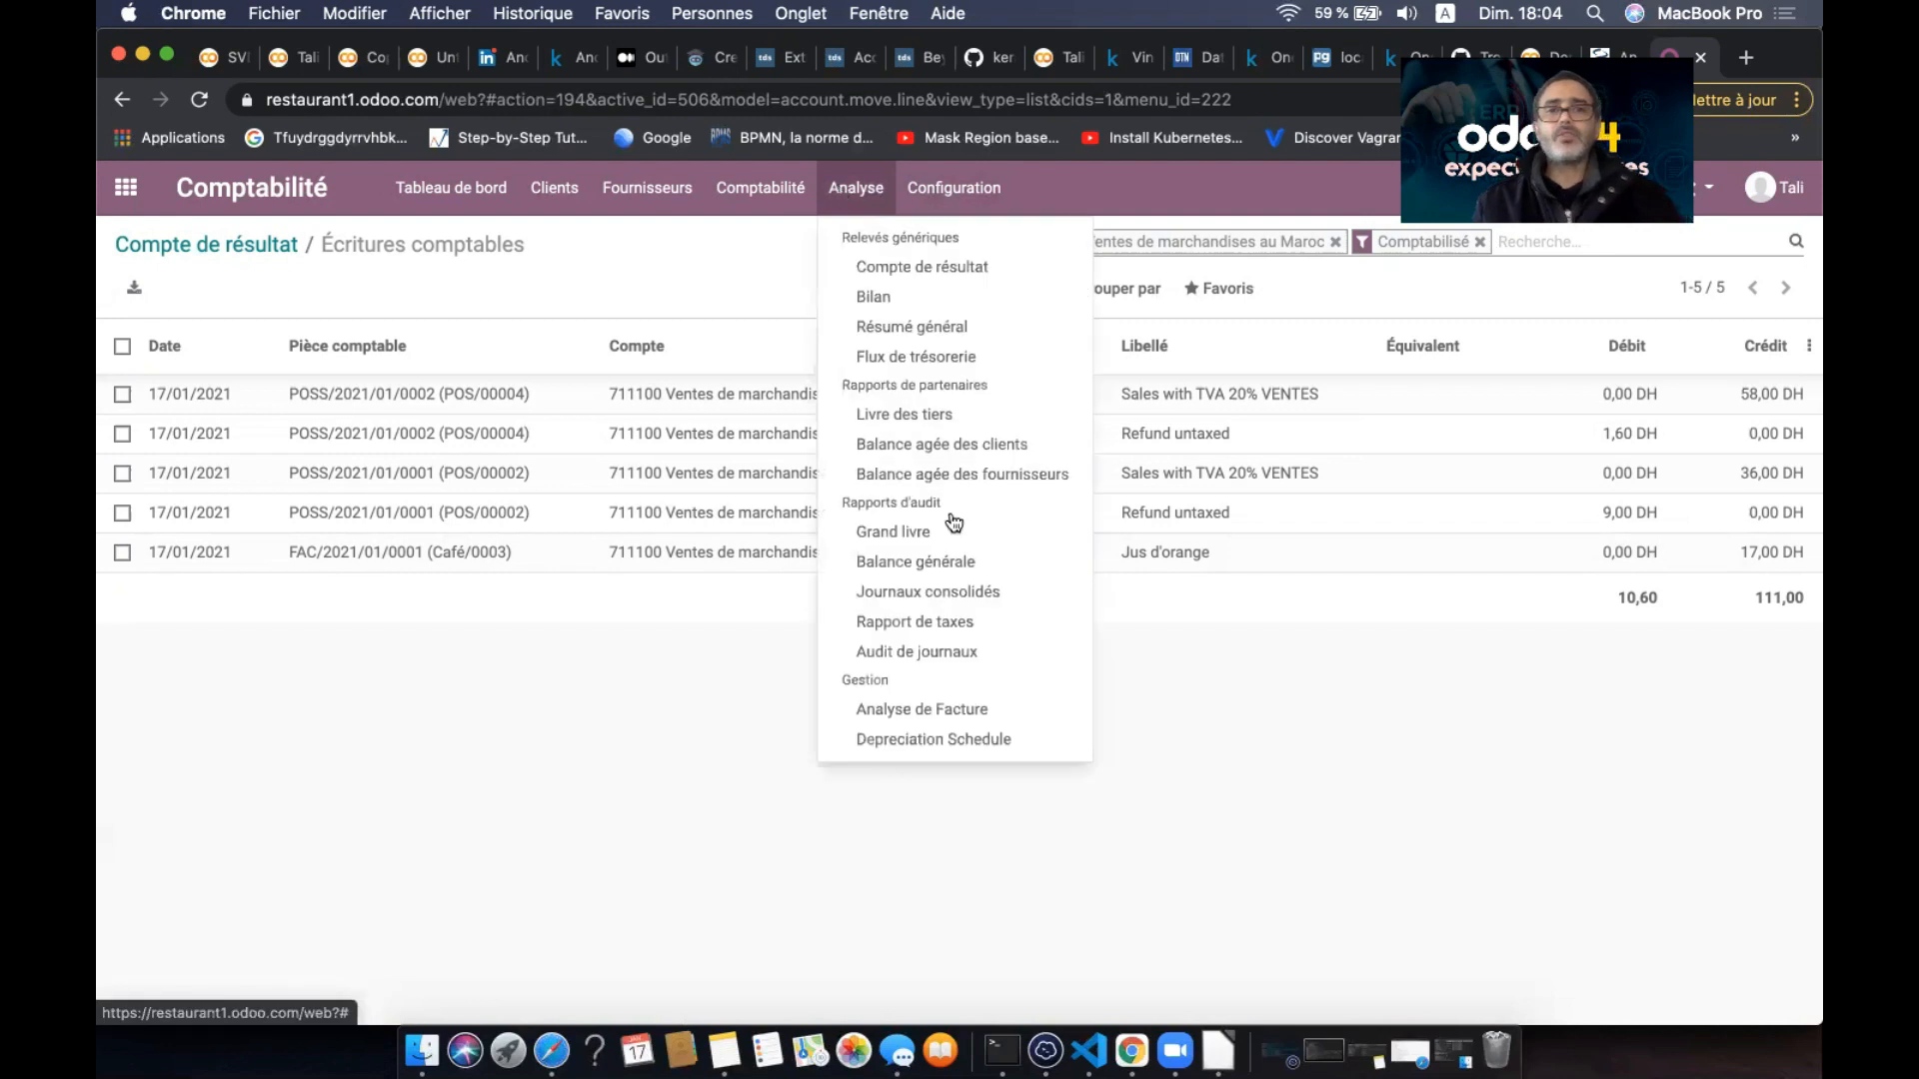
left_click(935, 531)
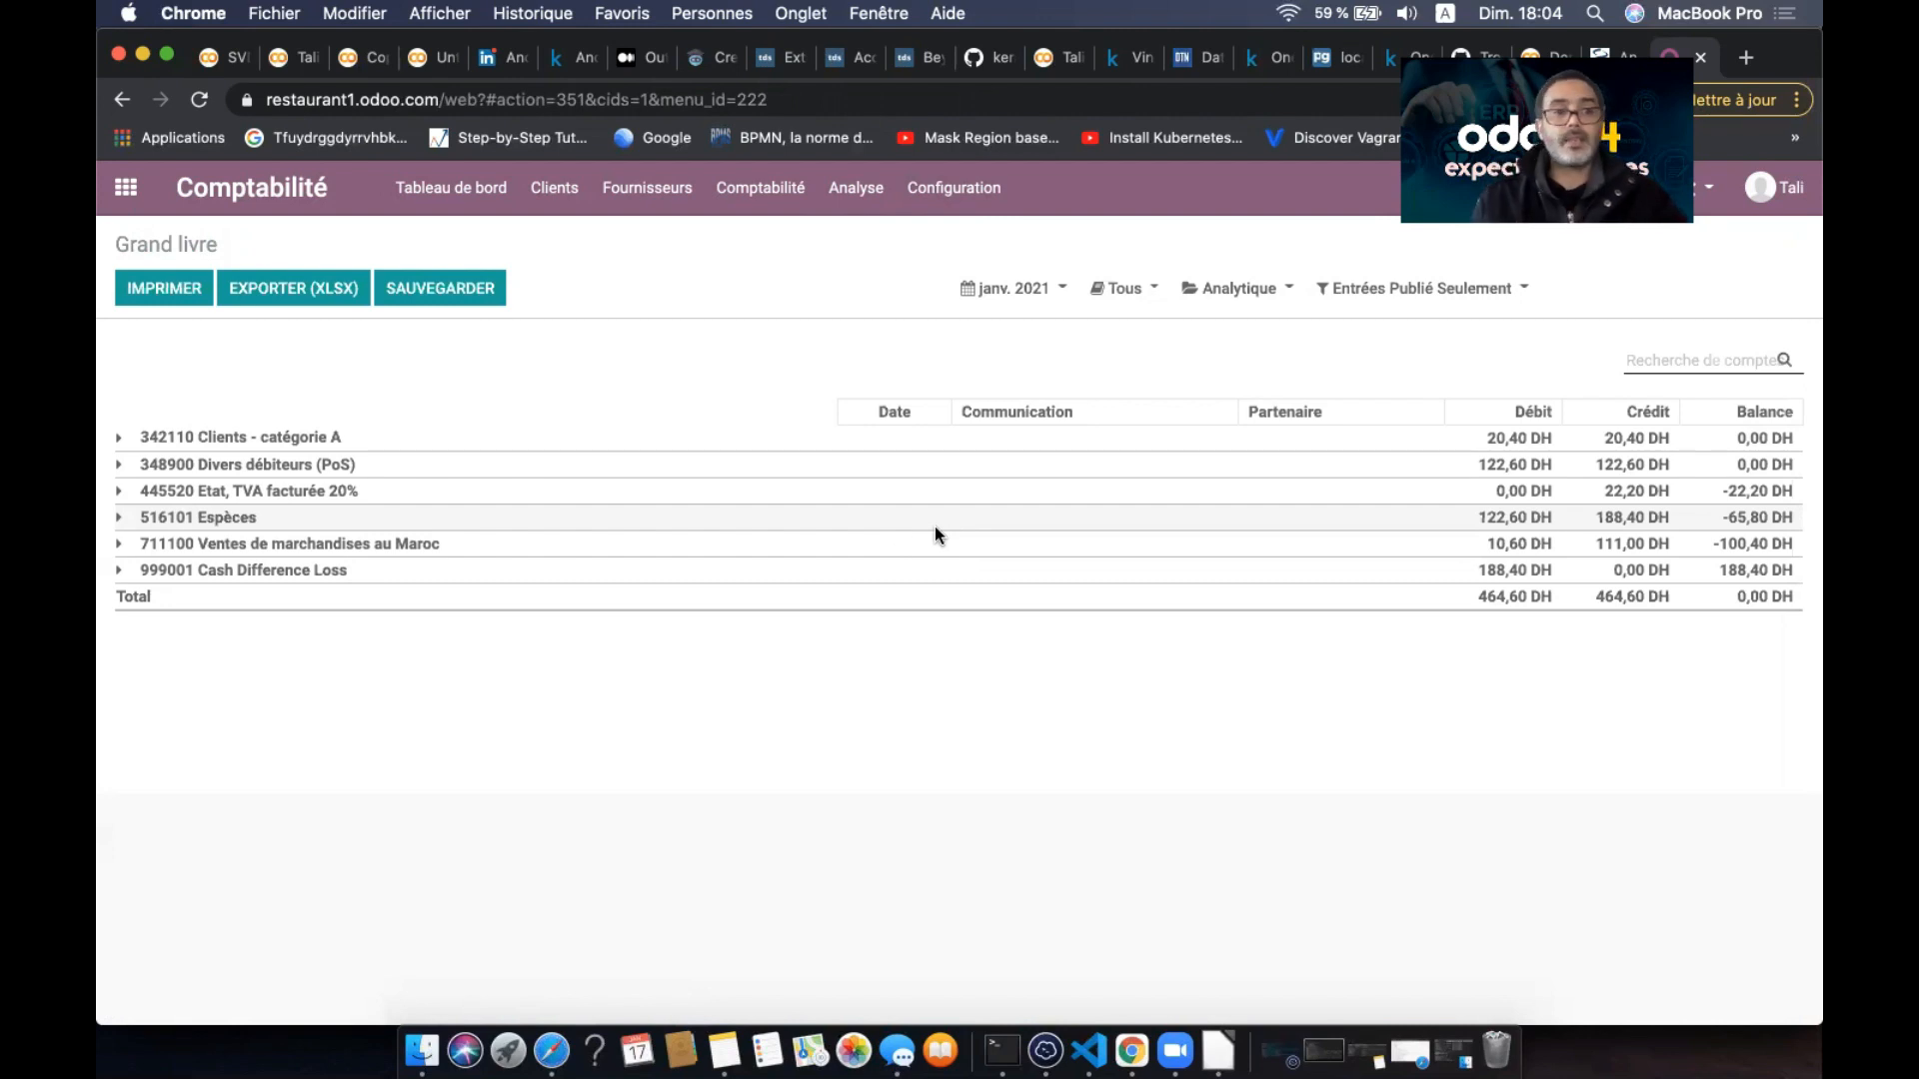
left_click(119, 441)
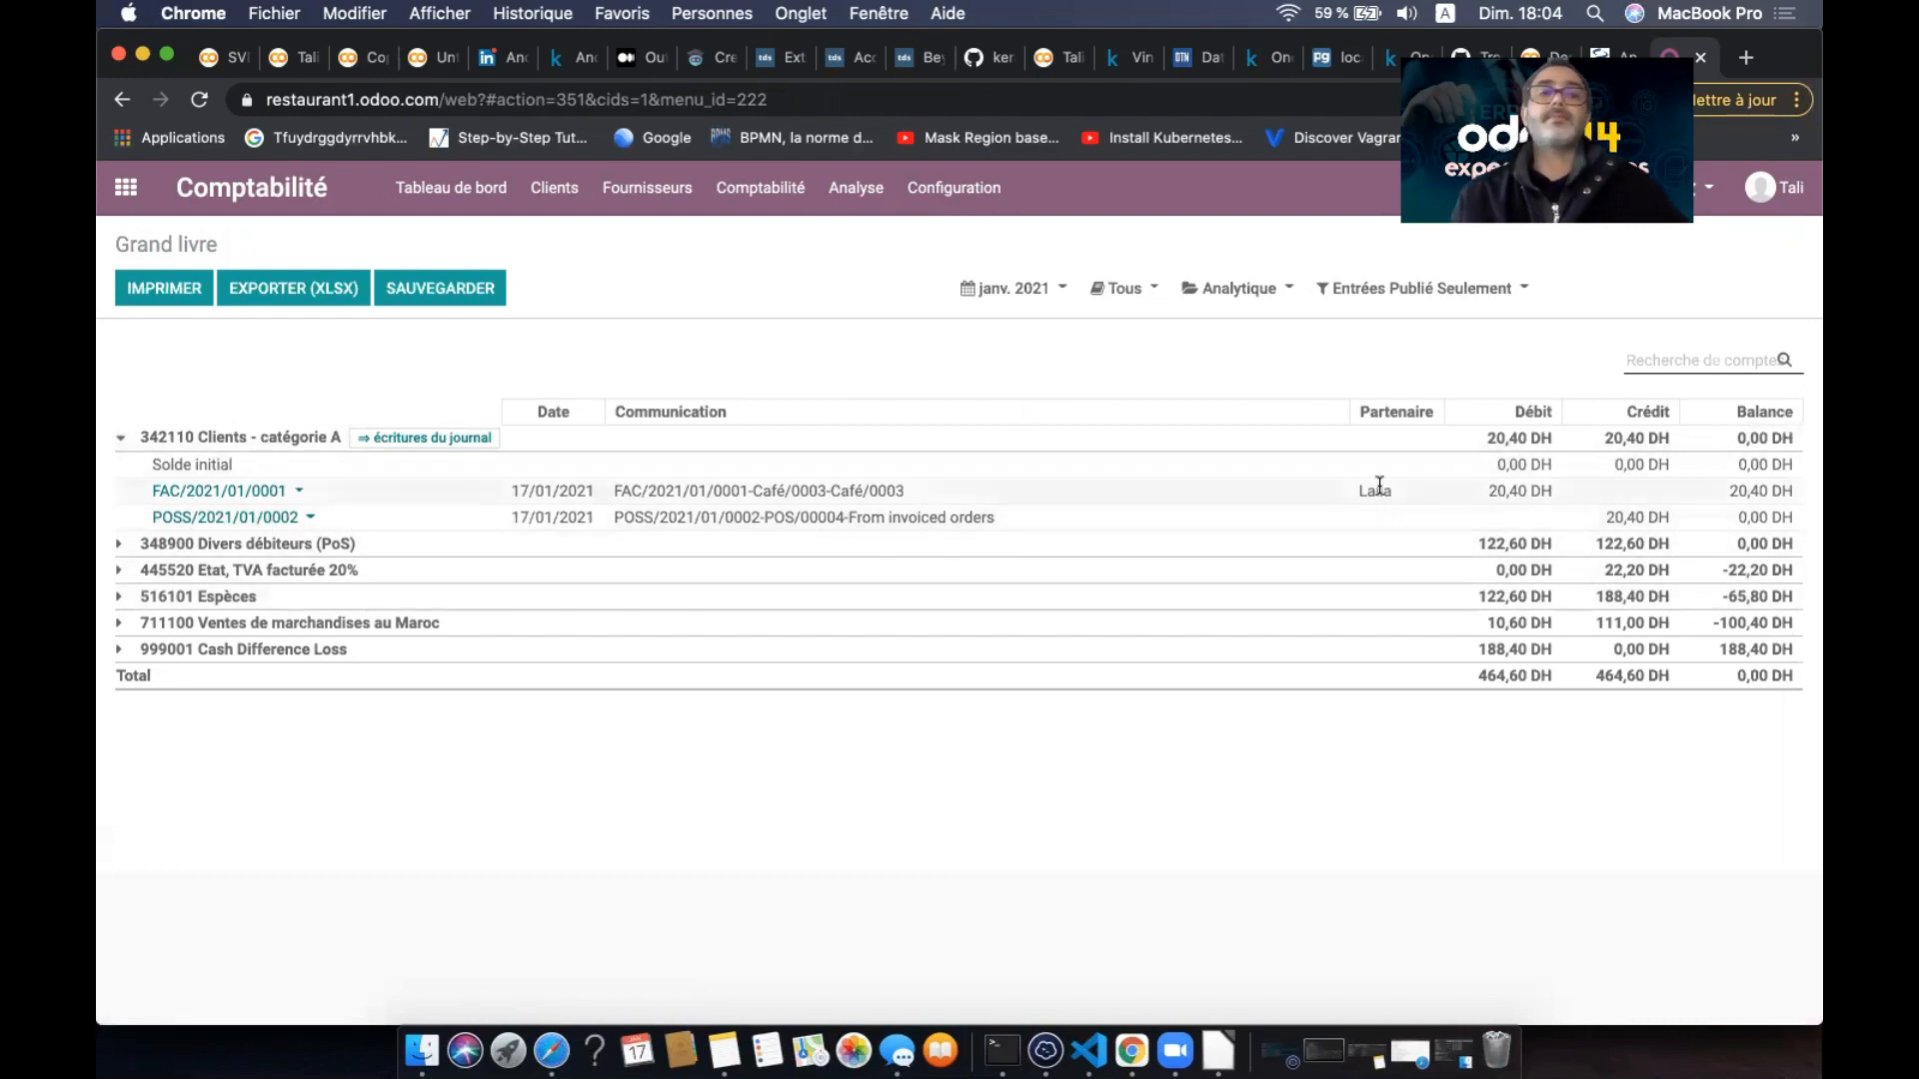
left_click(126, 186)
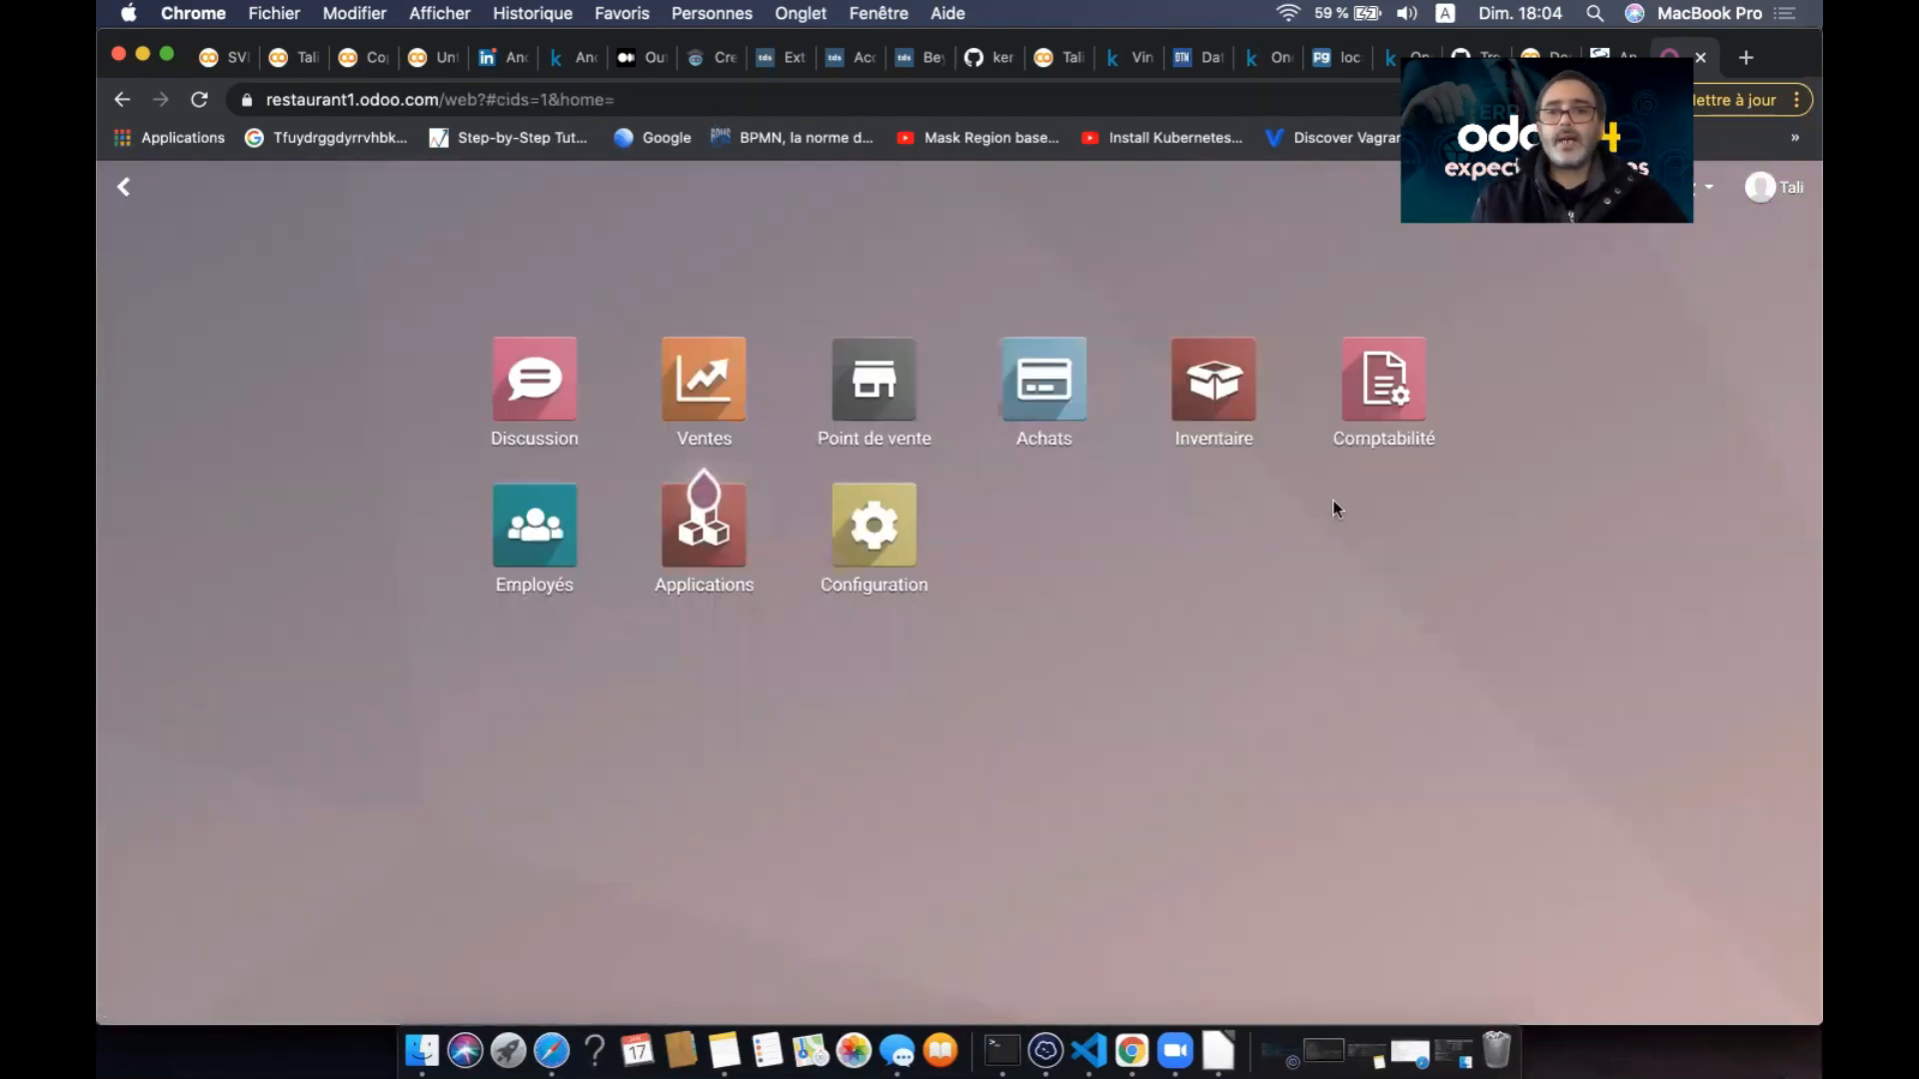
- Mark the Café point of sale as a bar/restaurant, dismiss the error, and save
left_click(879, 402)
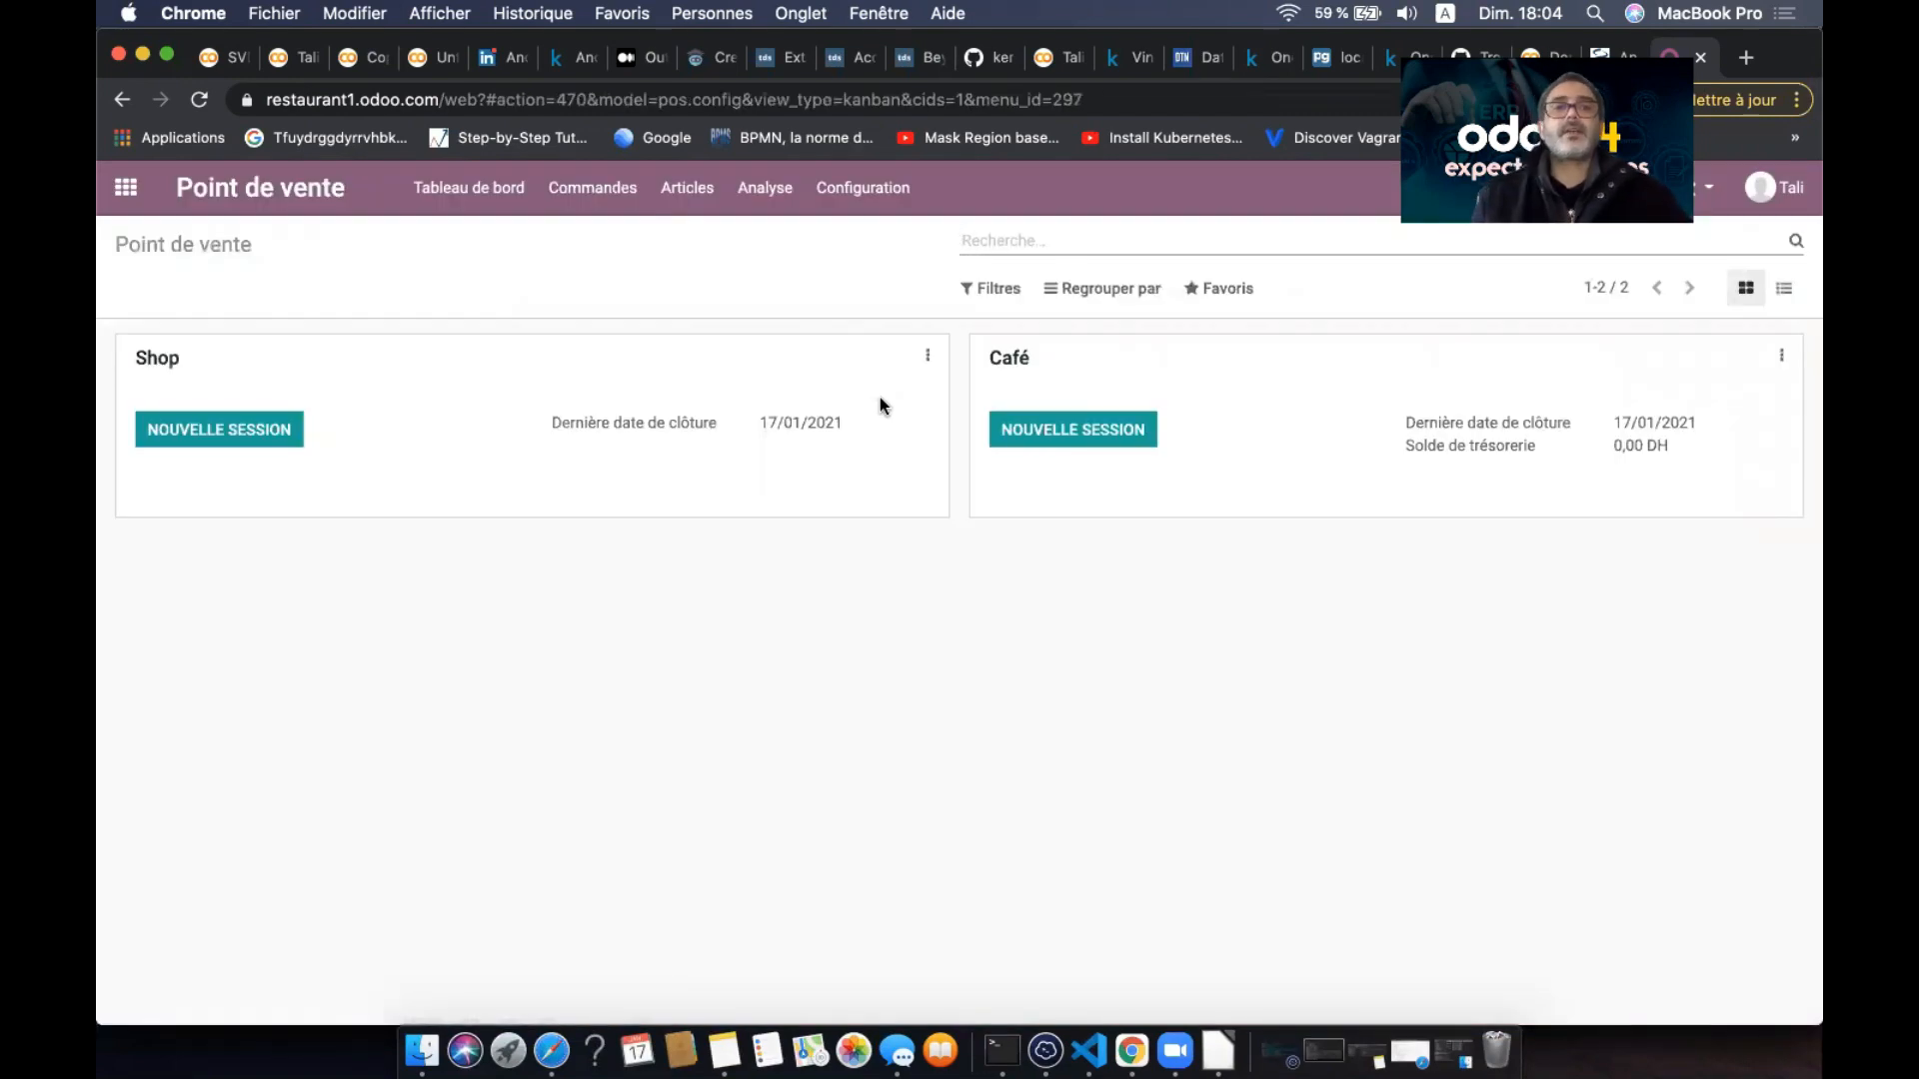
left_click(866, 201)
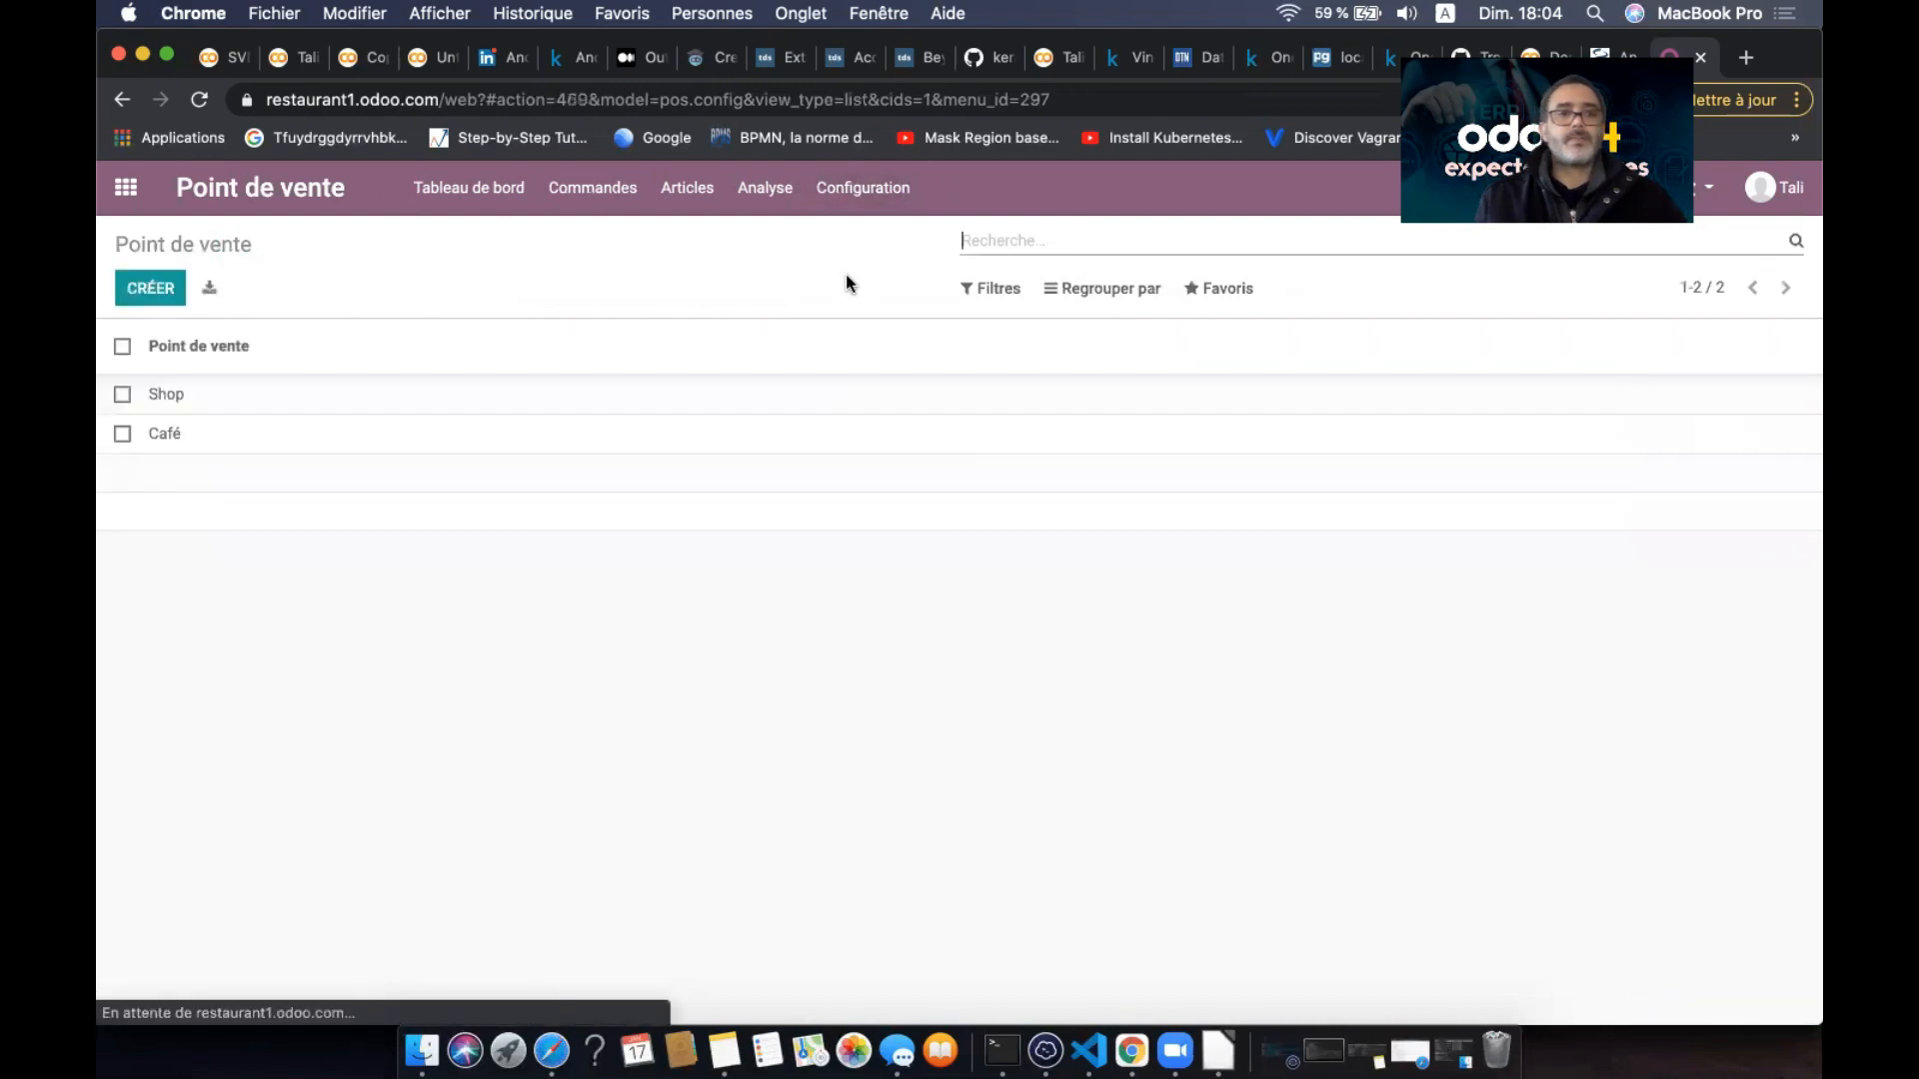
left_click(491, 437)
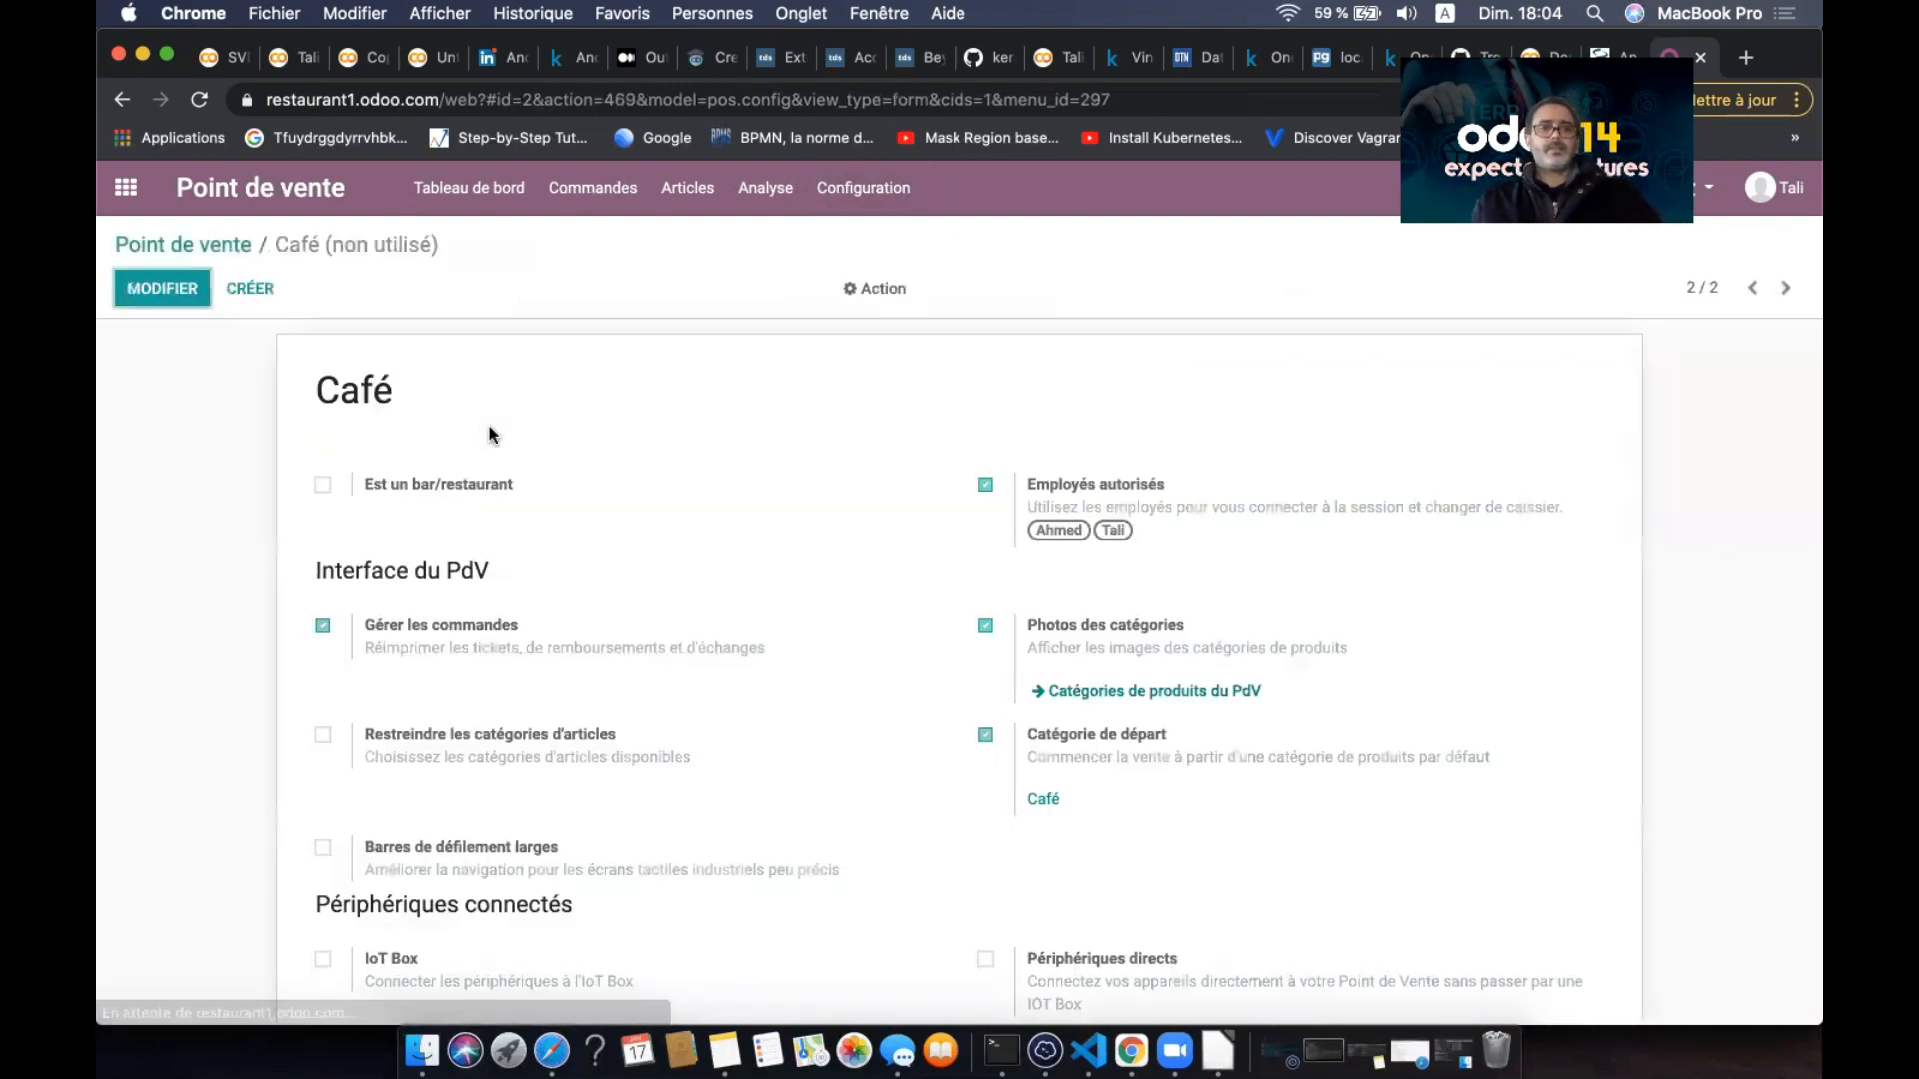
left_click(170, 286)
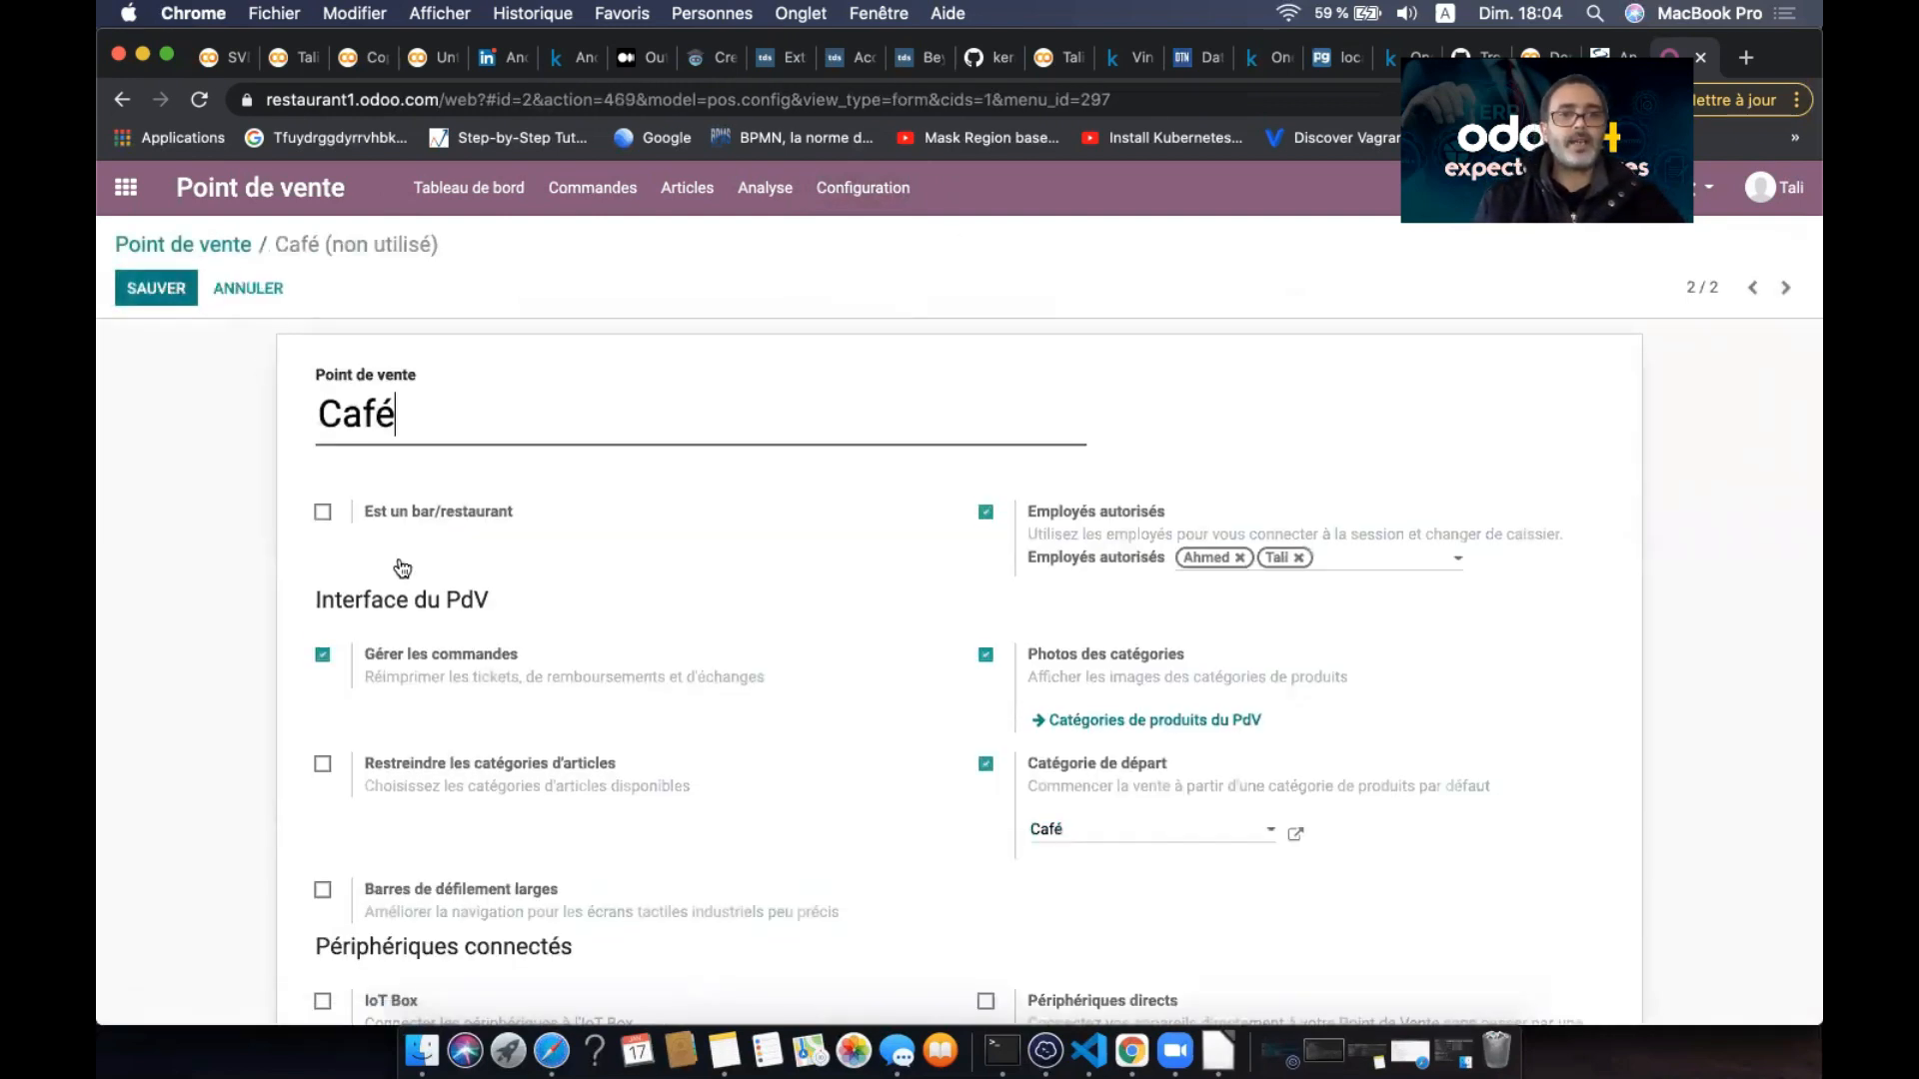
left_click(322, 514)
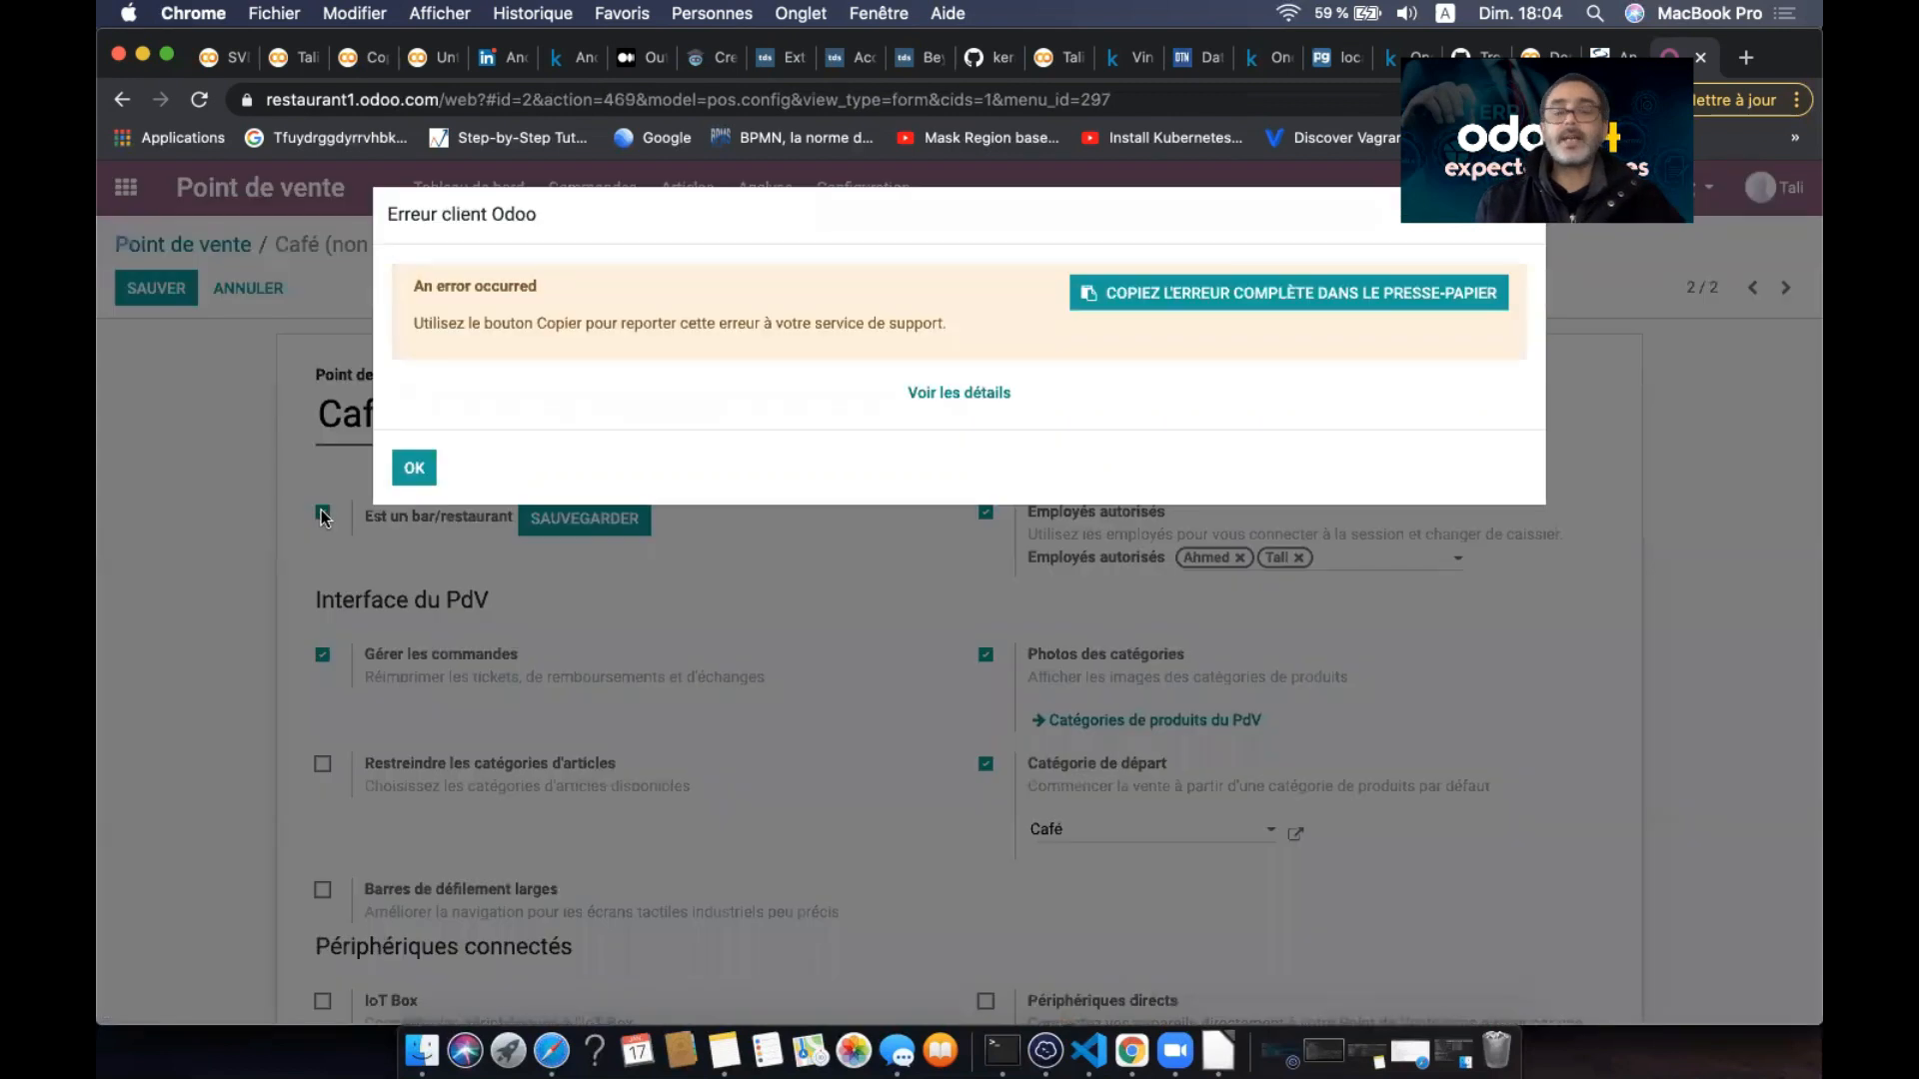
left_click(428, 472)
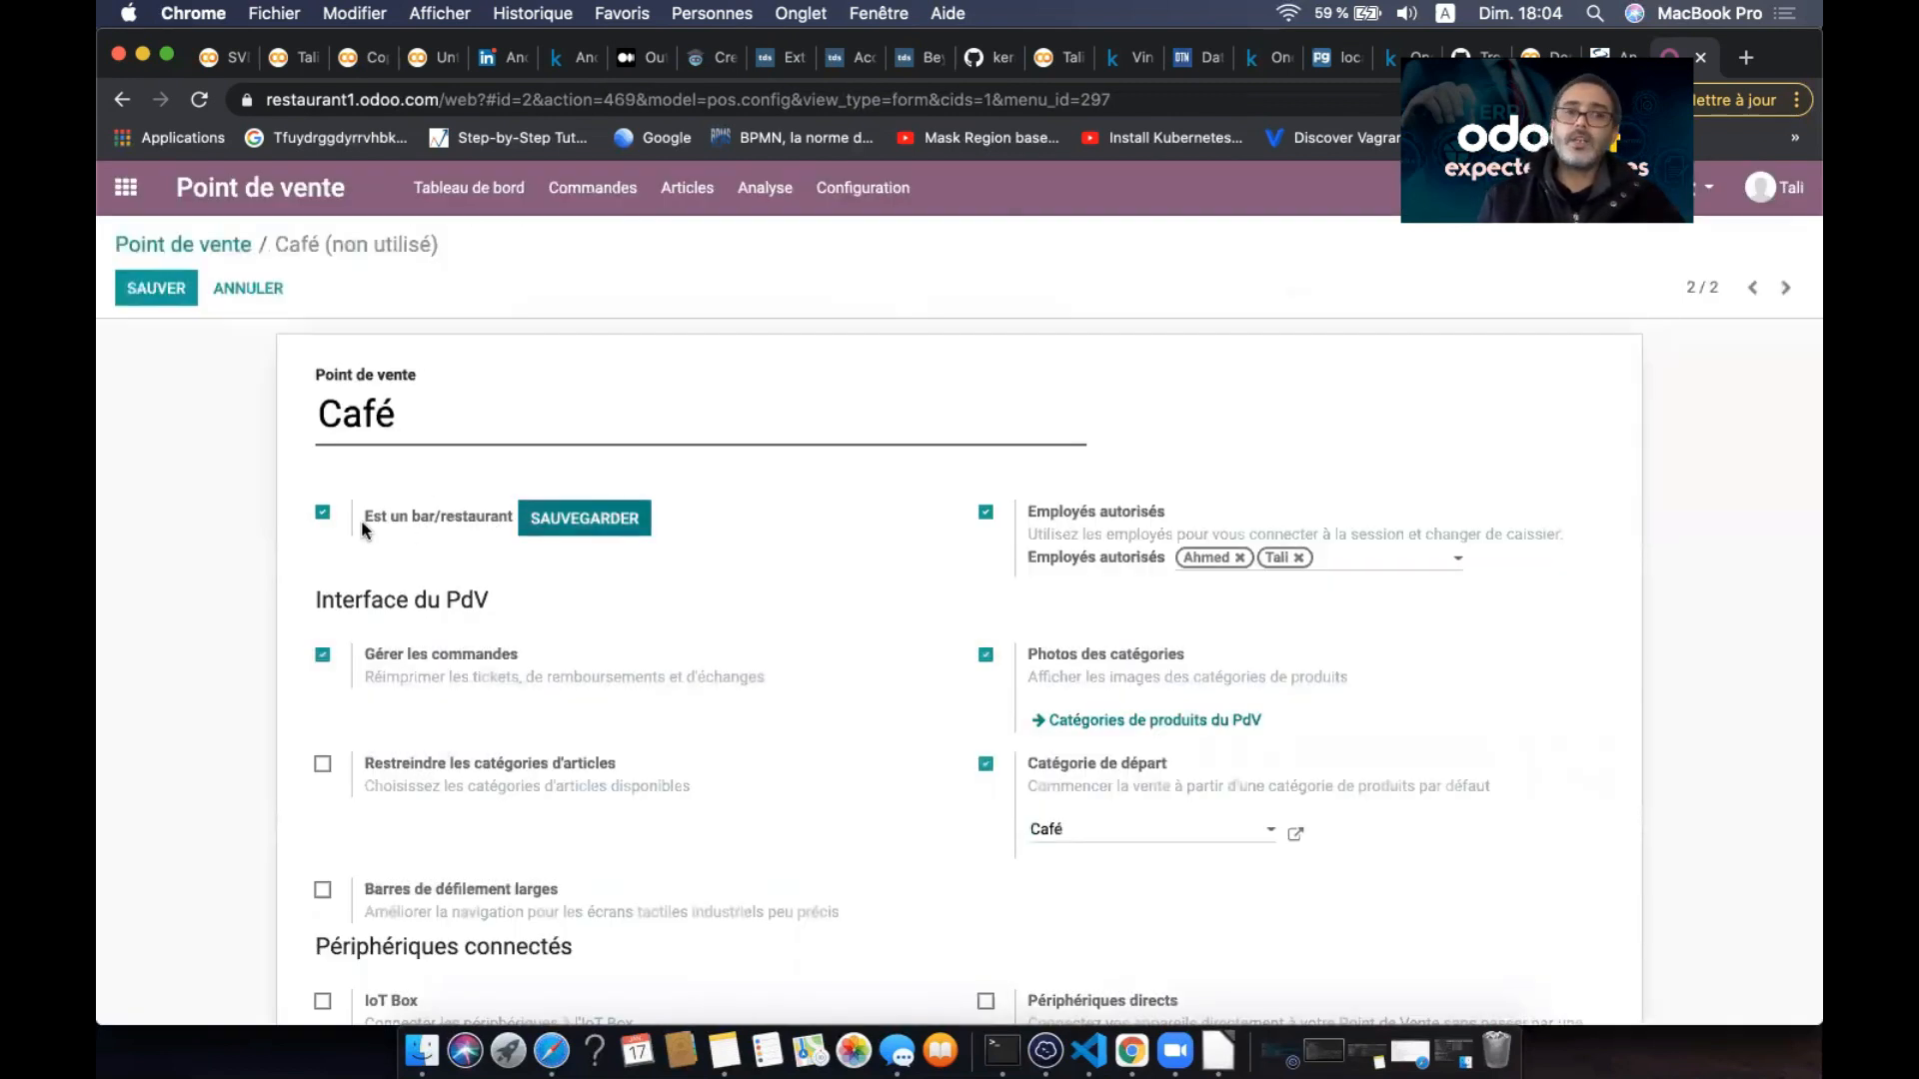
left_click(600, 522)
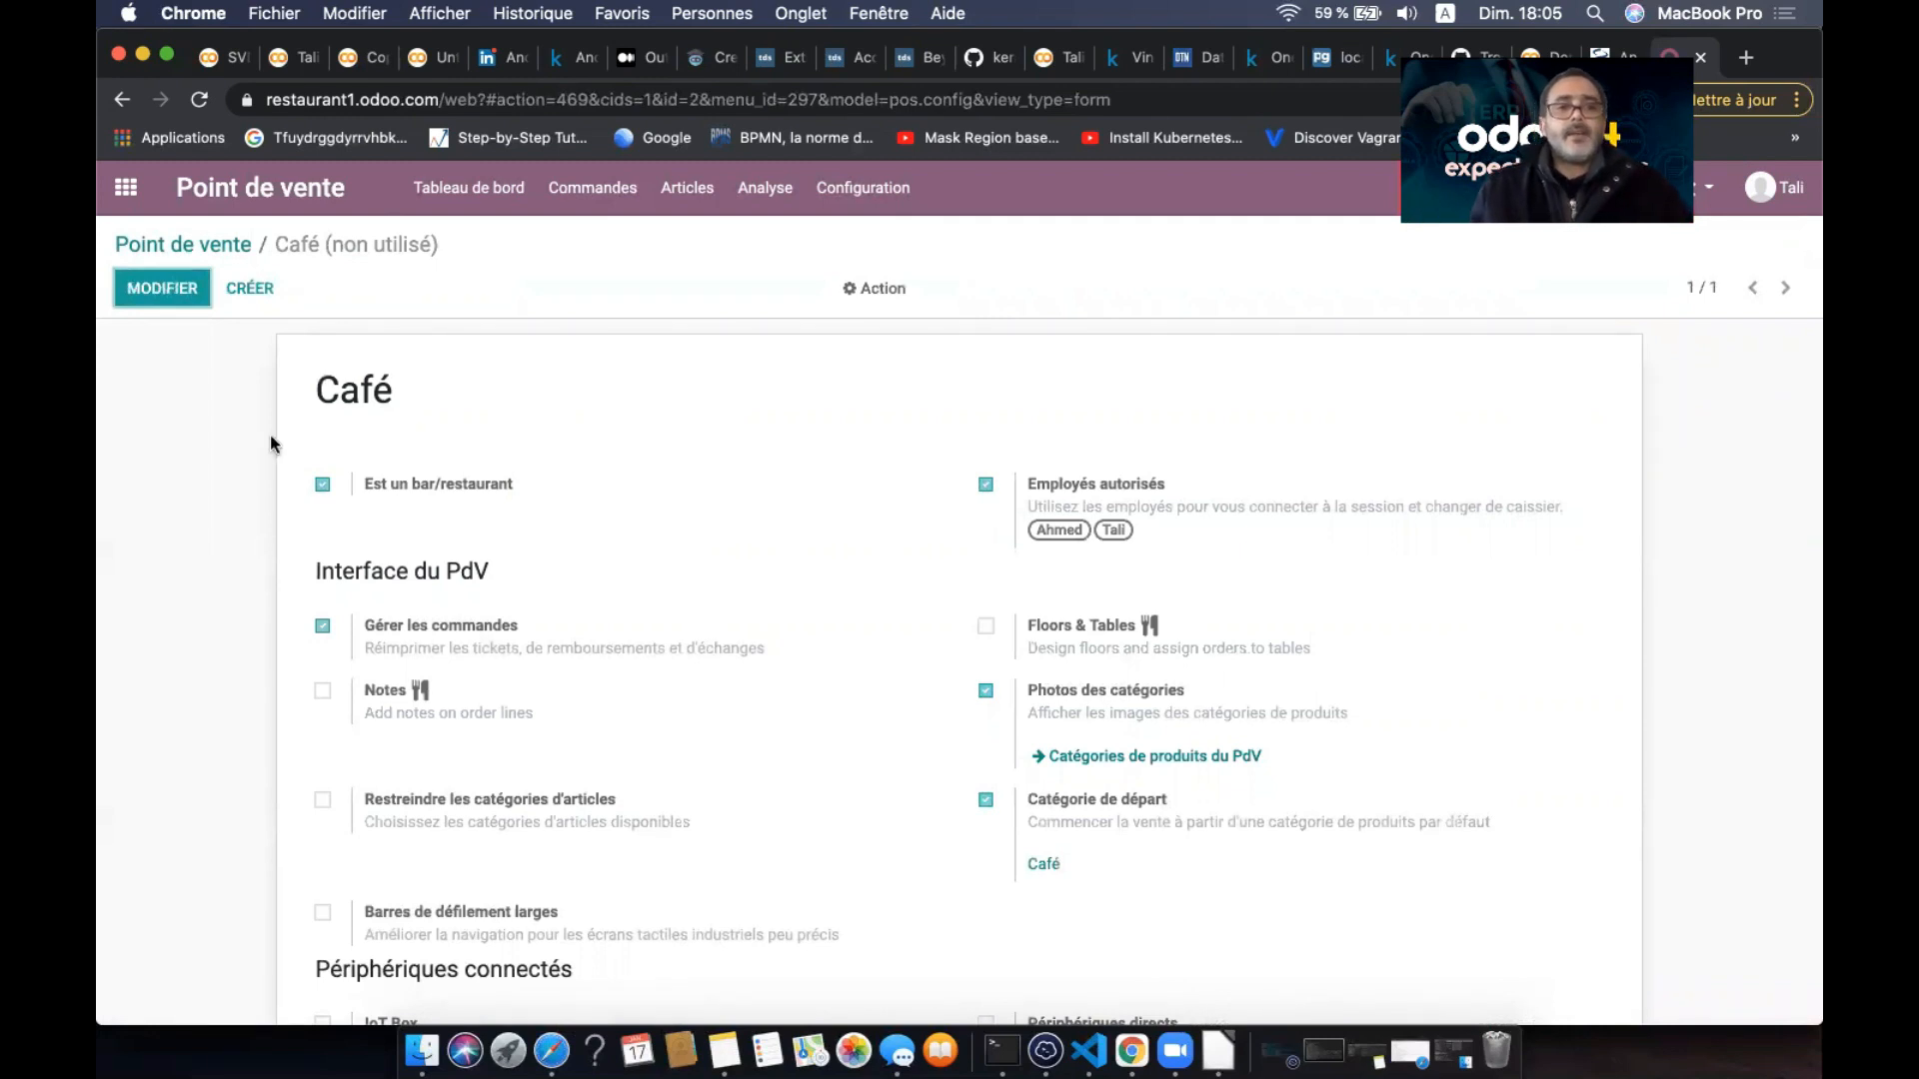
- Turn on Floors & Tables and Notes on order lines for Café and save
left_click(174, 287)
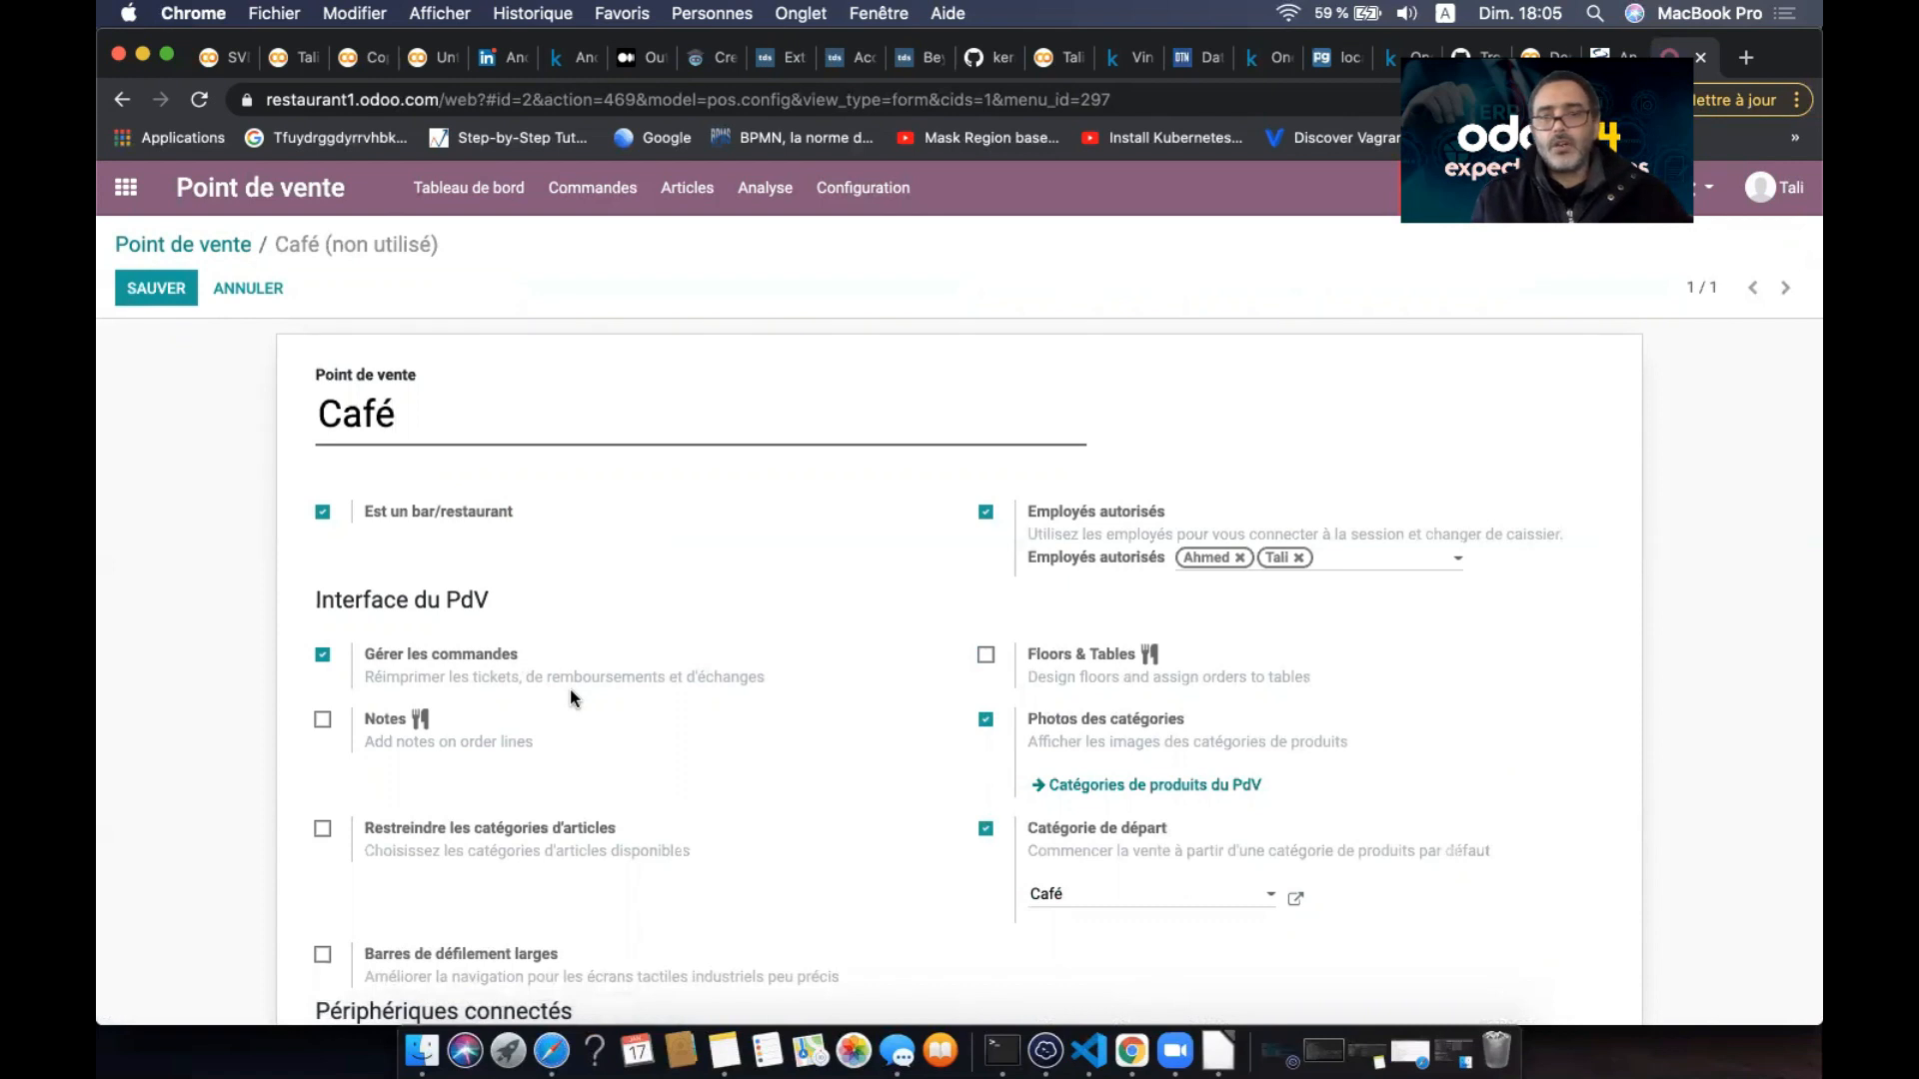
scroll(569, 690, "down", 2)
left_click(986, 574)
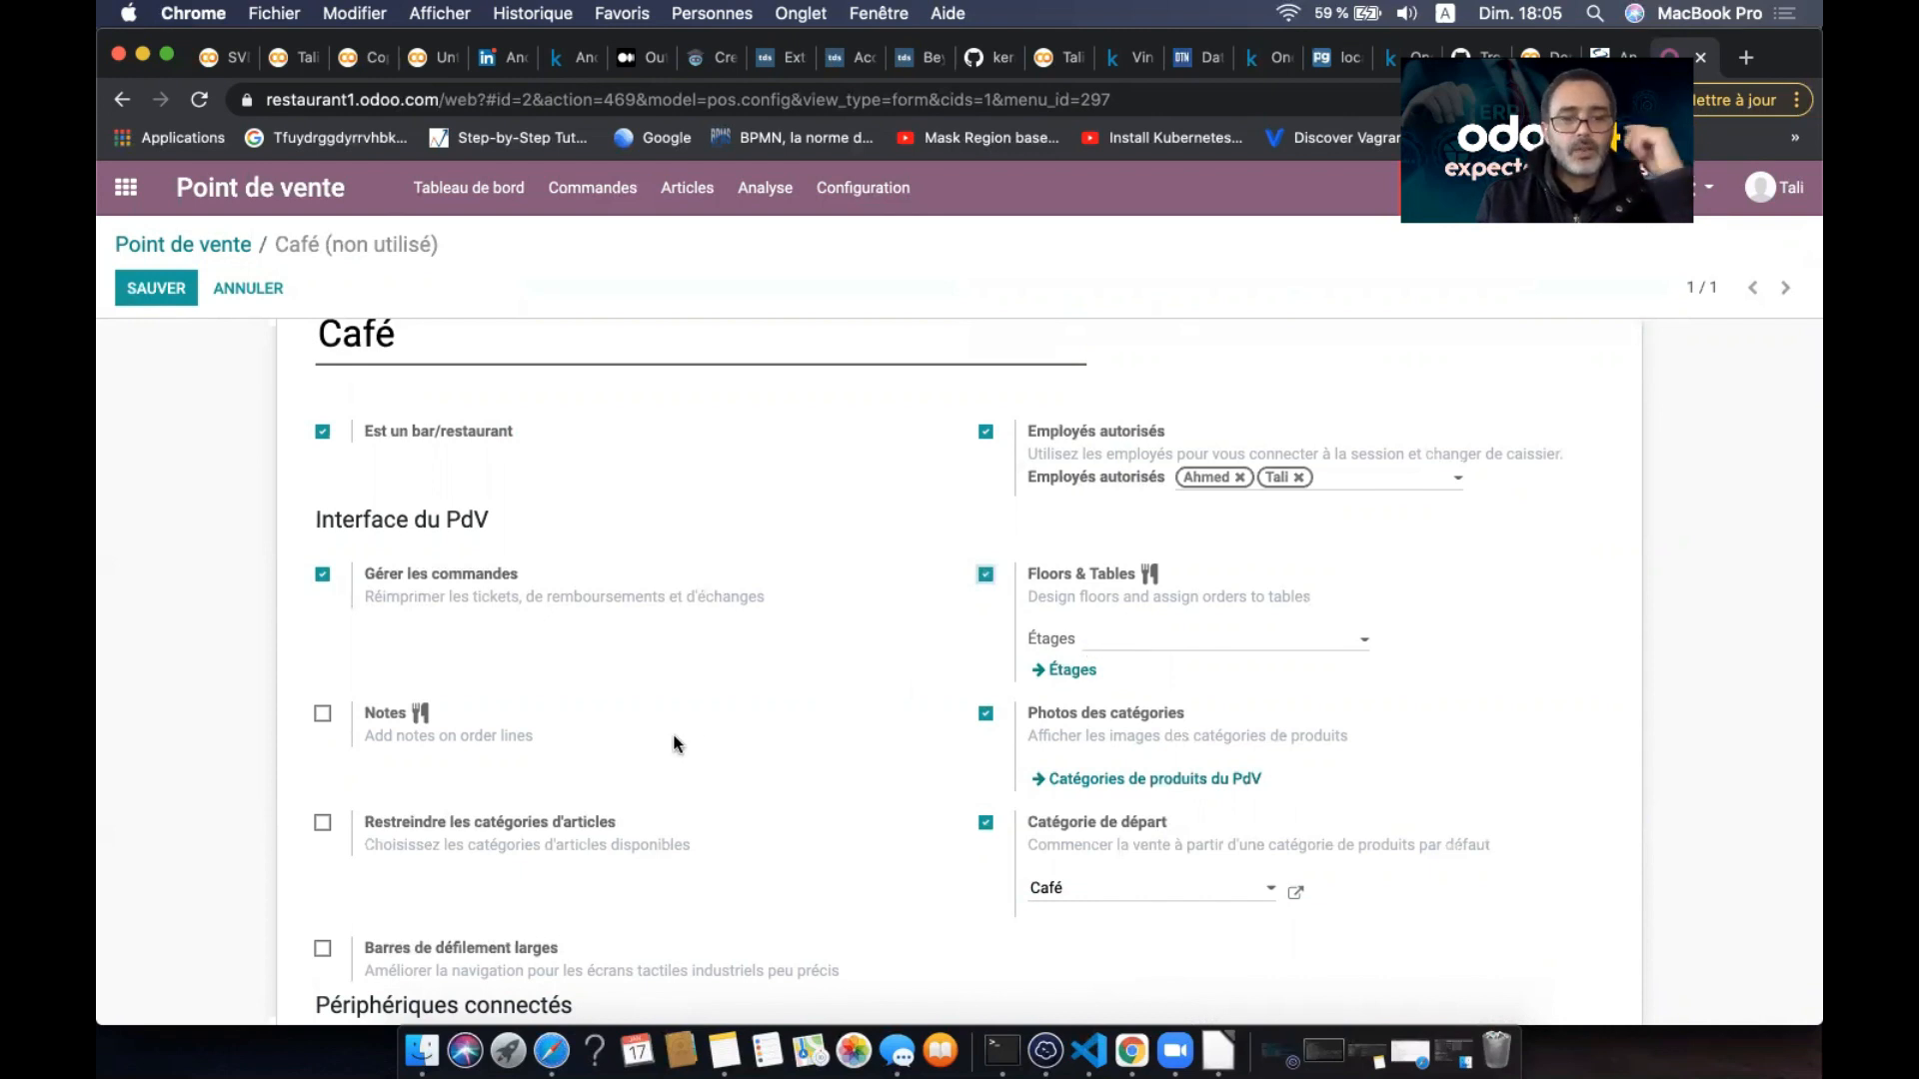
left_click(322, 716)
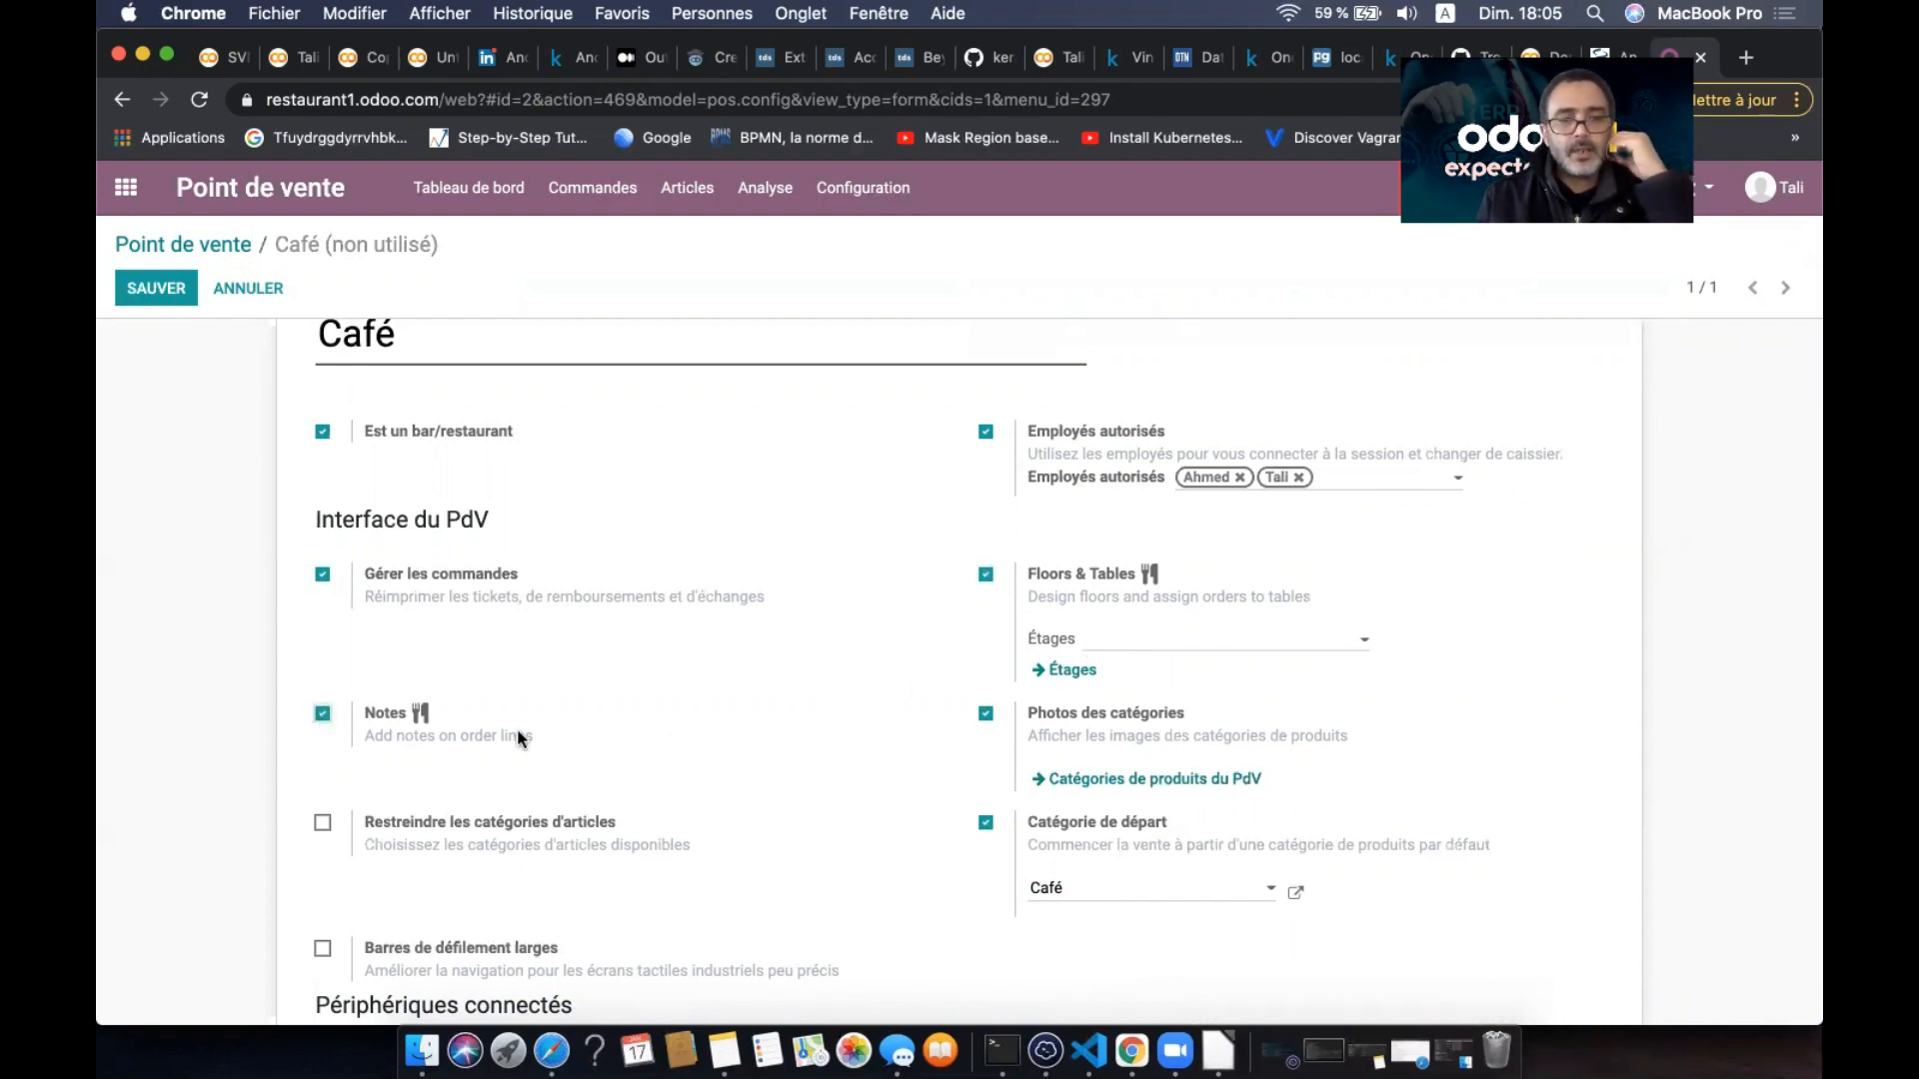
scroll(730, 760, "down", 5)
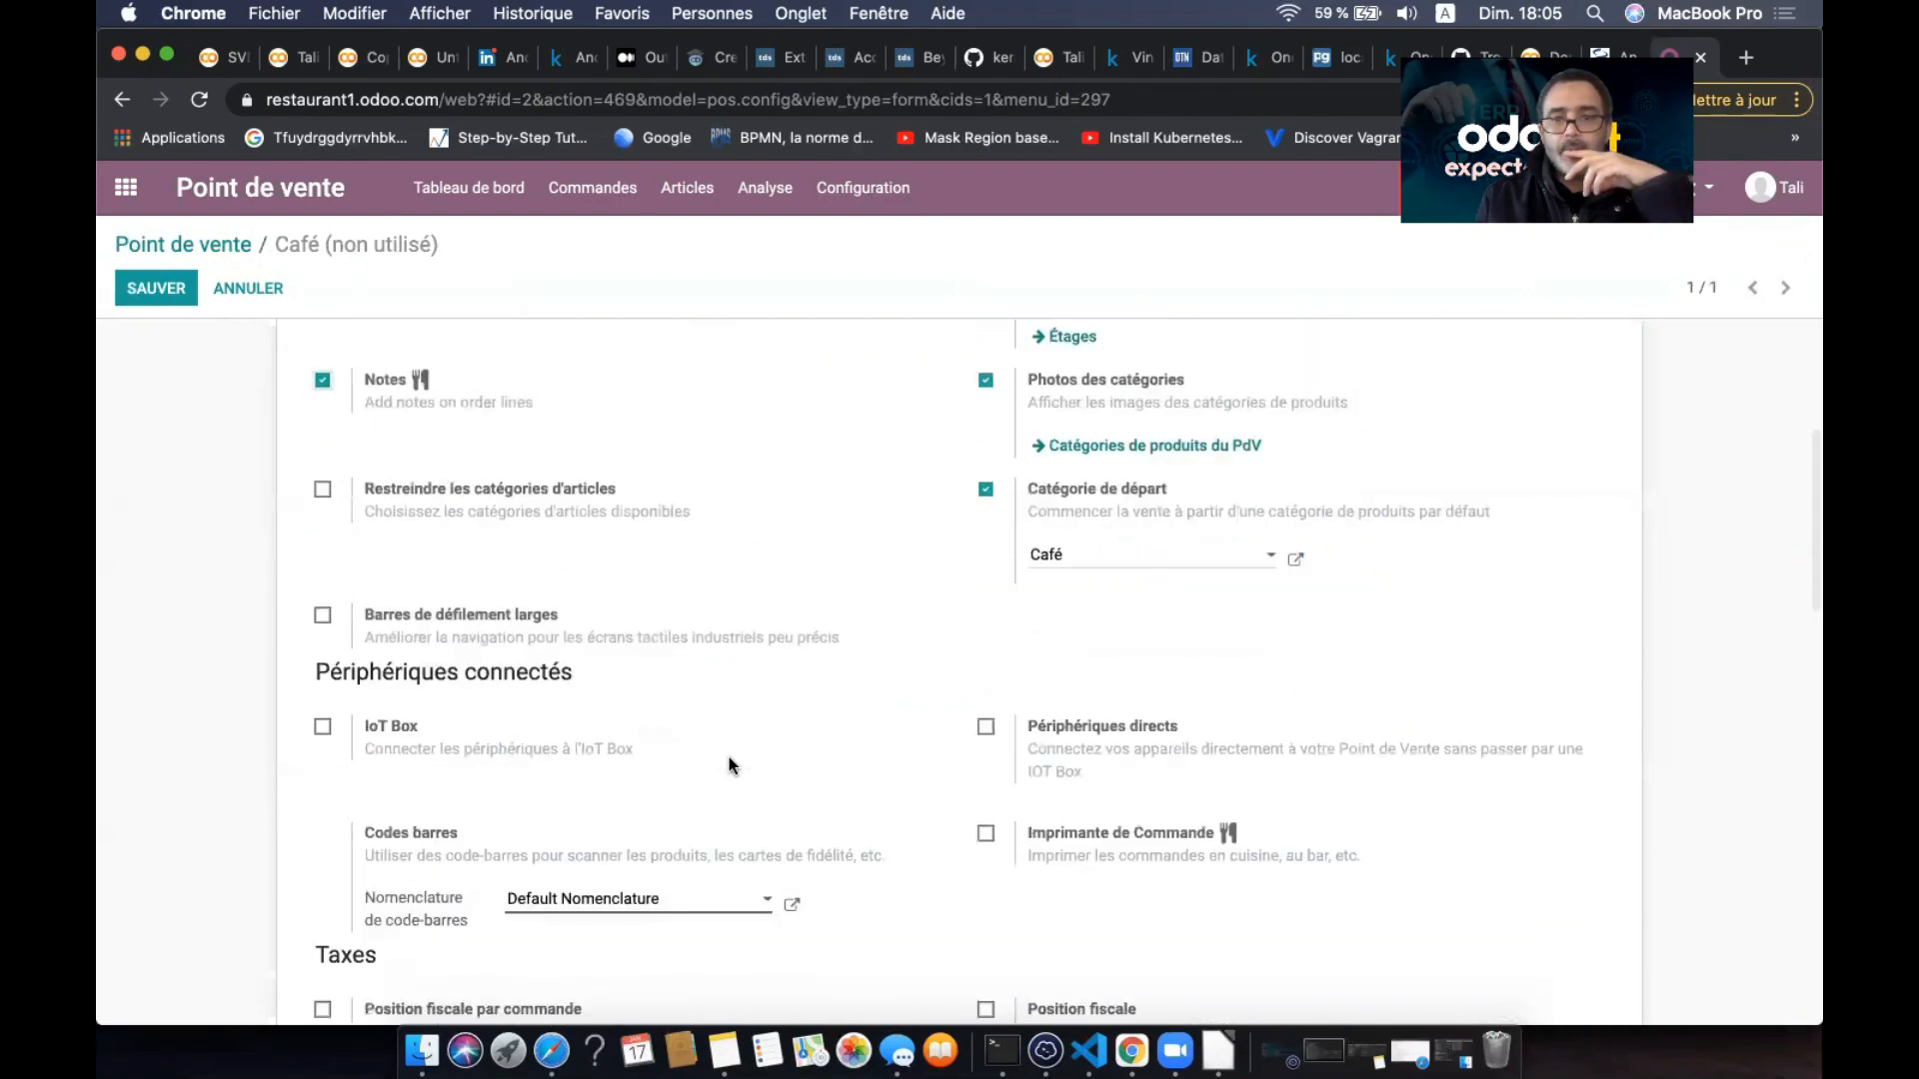
scroll(729, 760, "down", 1)
scroll(729, 759, "up", 8)
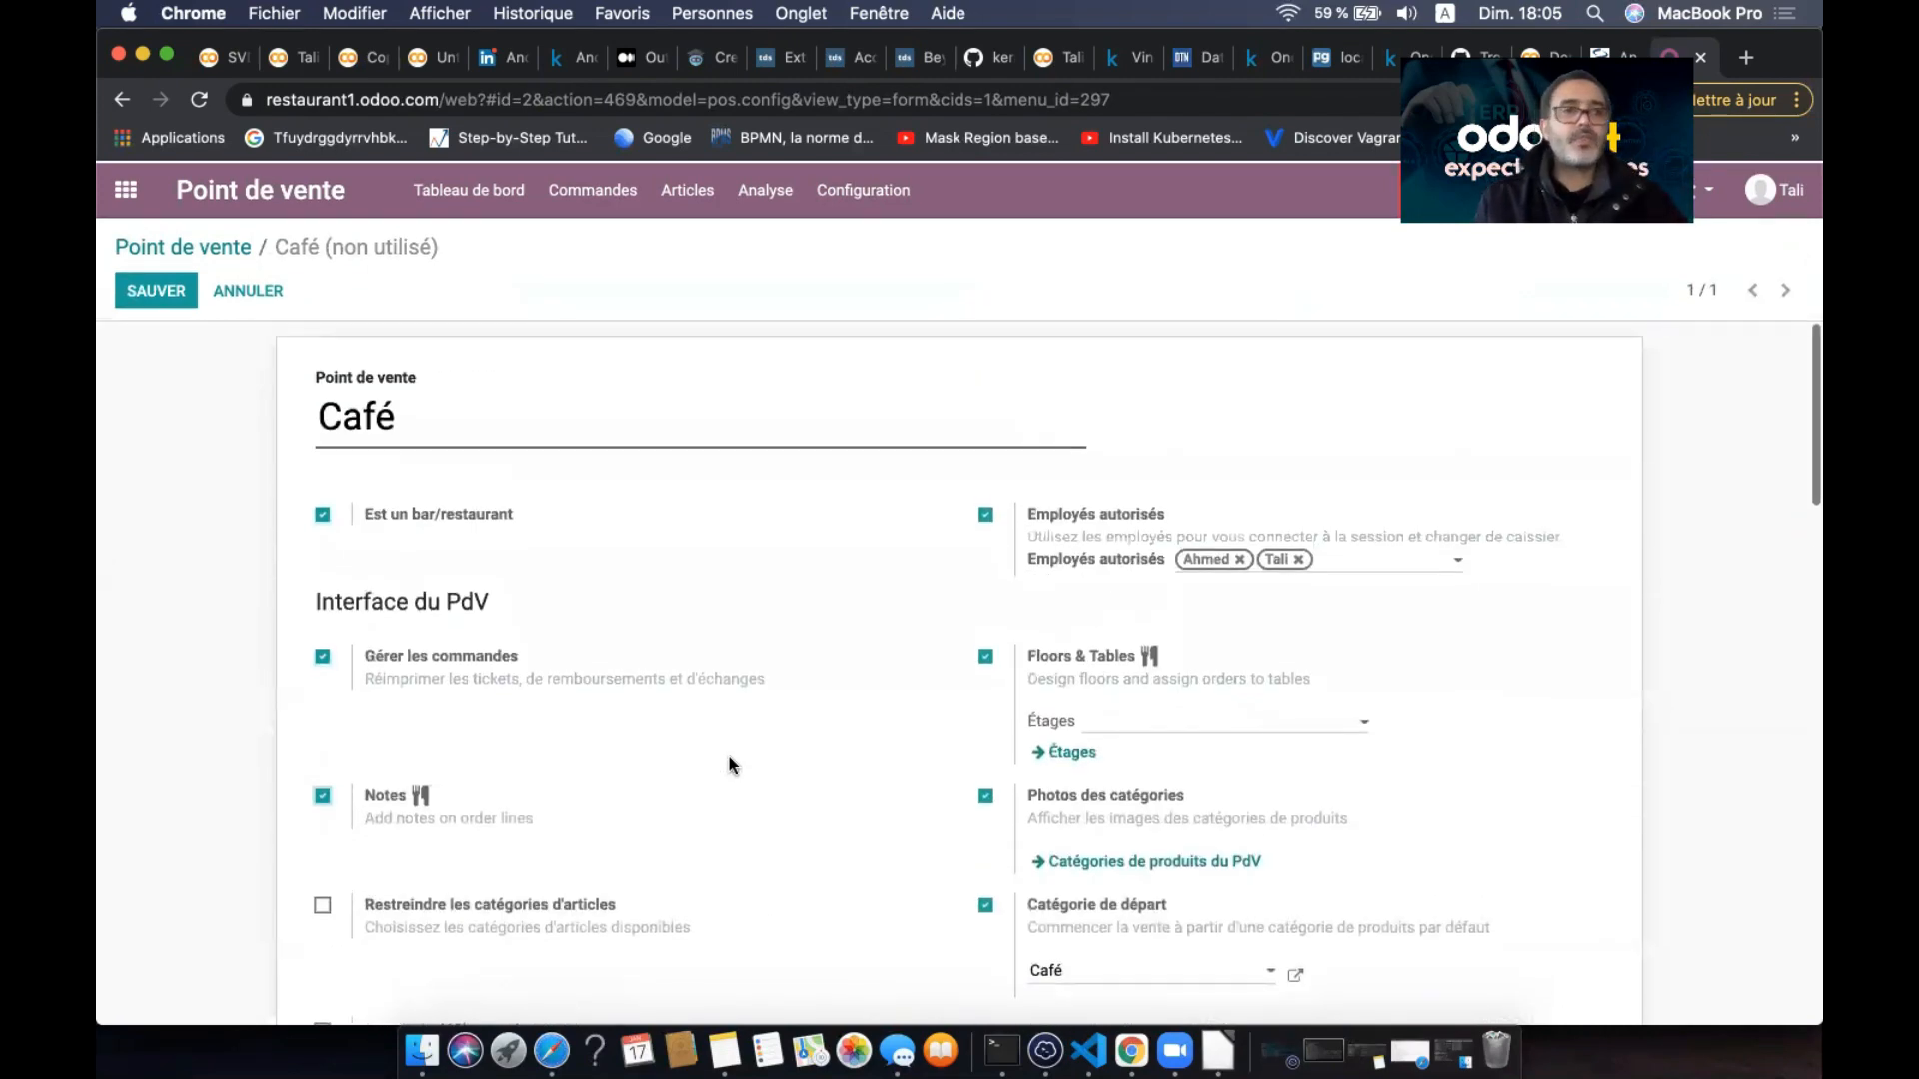
left_click(165, 289)
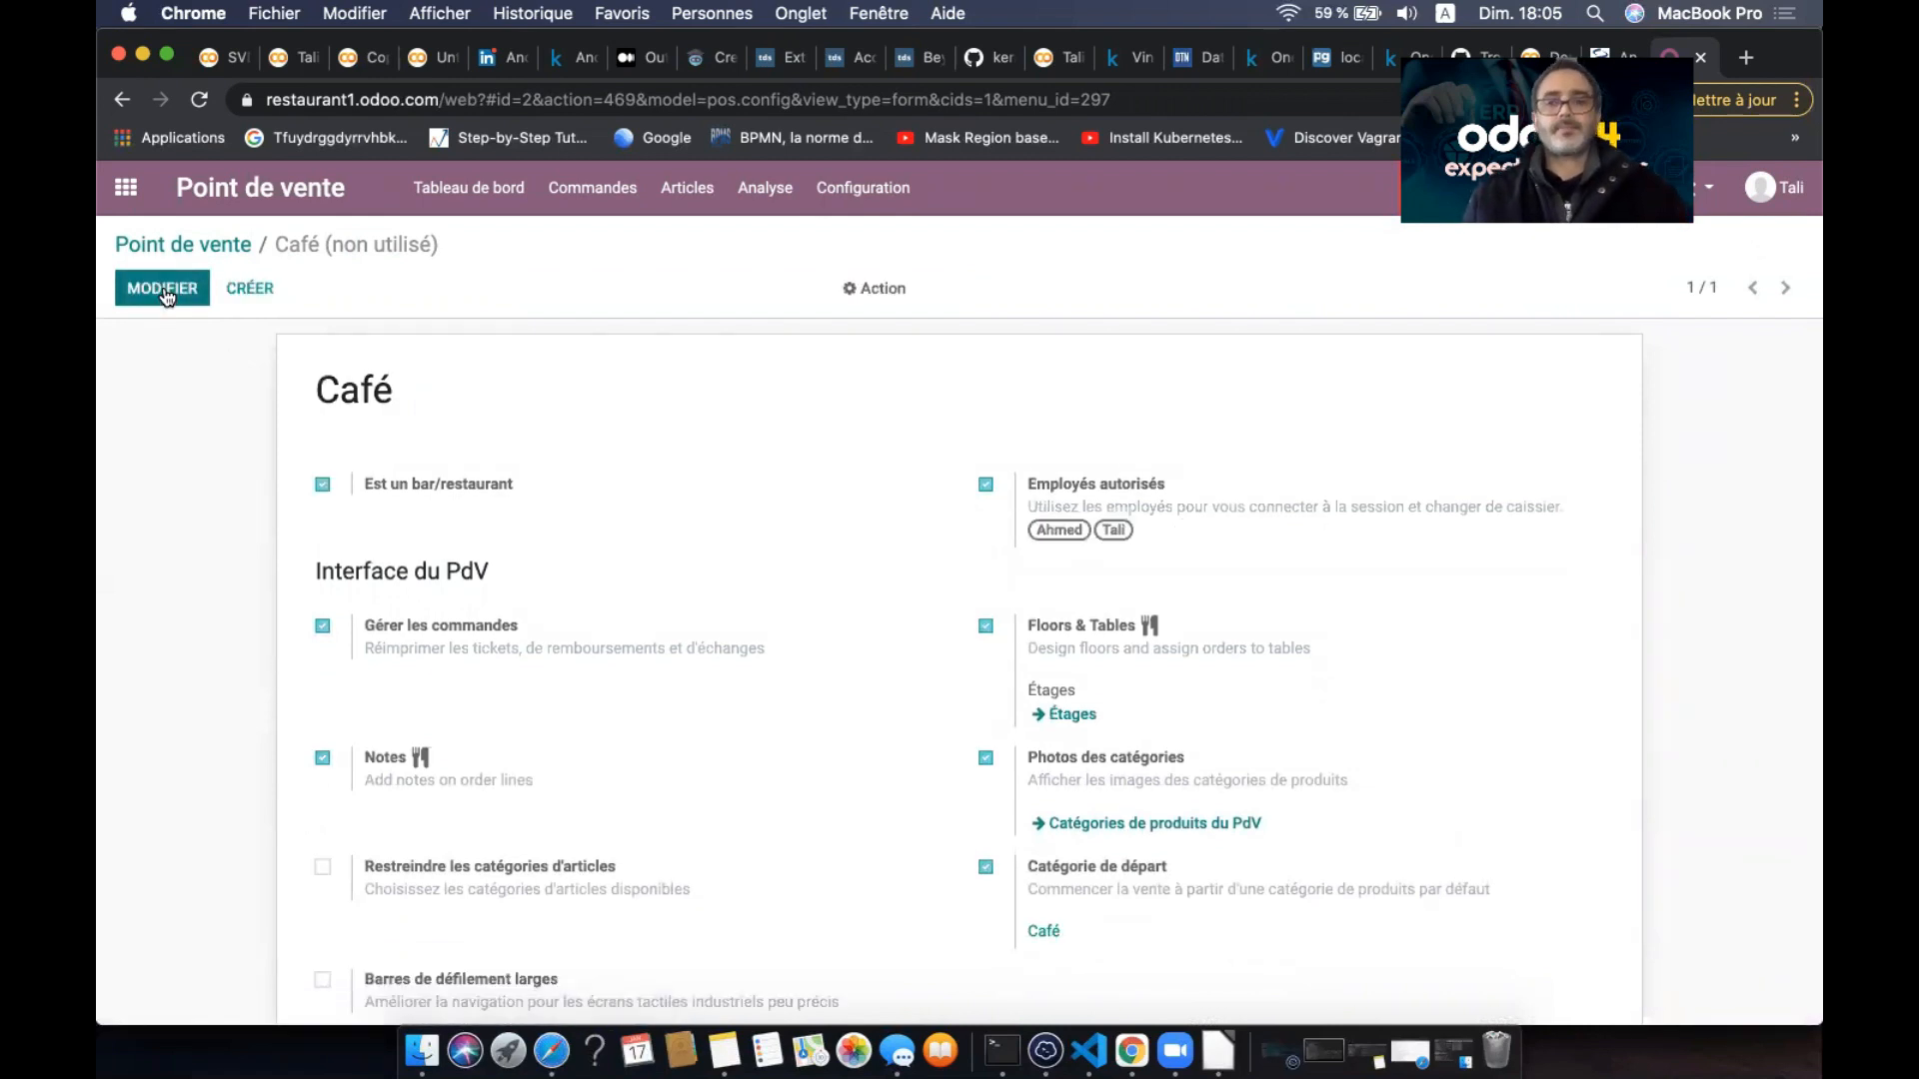
- Open the points-of-sale list and look through the Café settings
left_click(864, 190)
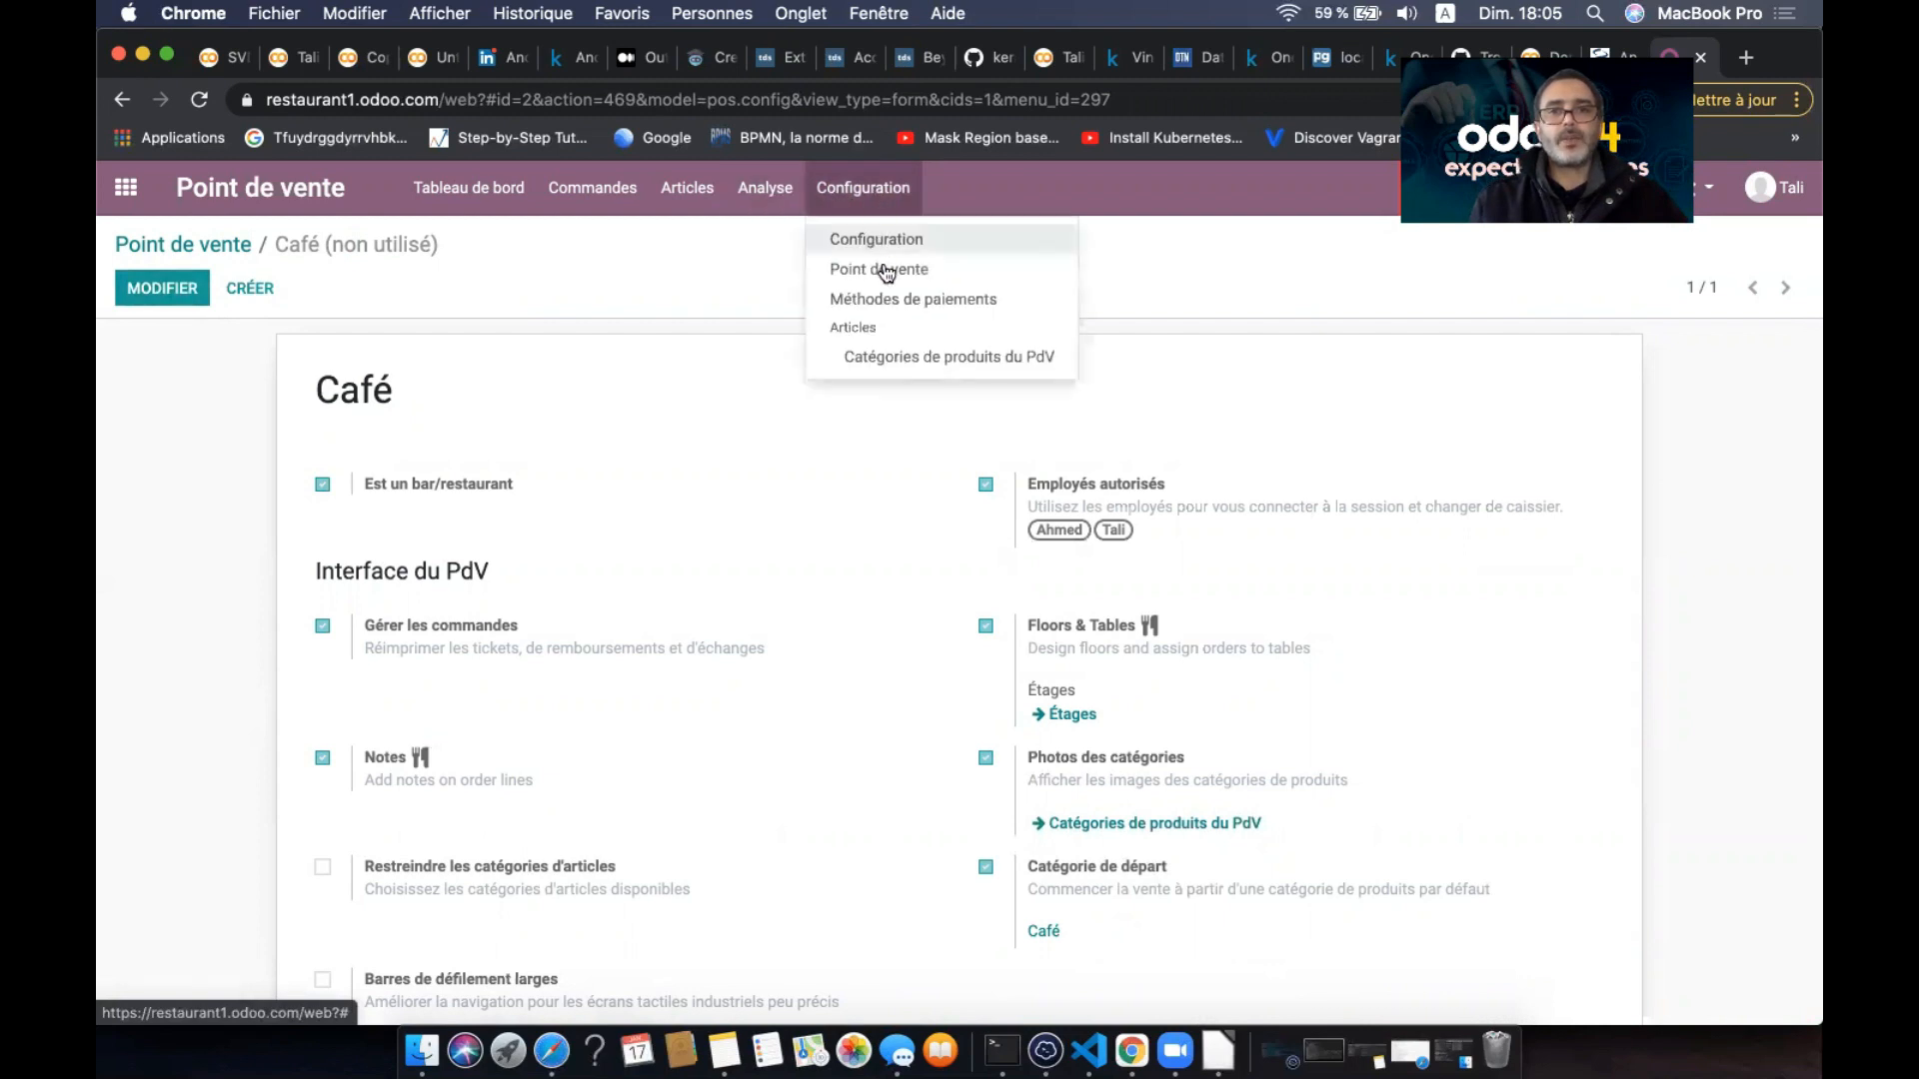
left_click(885, 267)
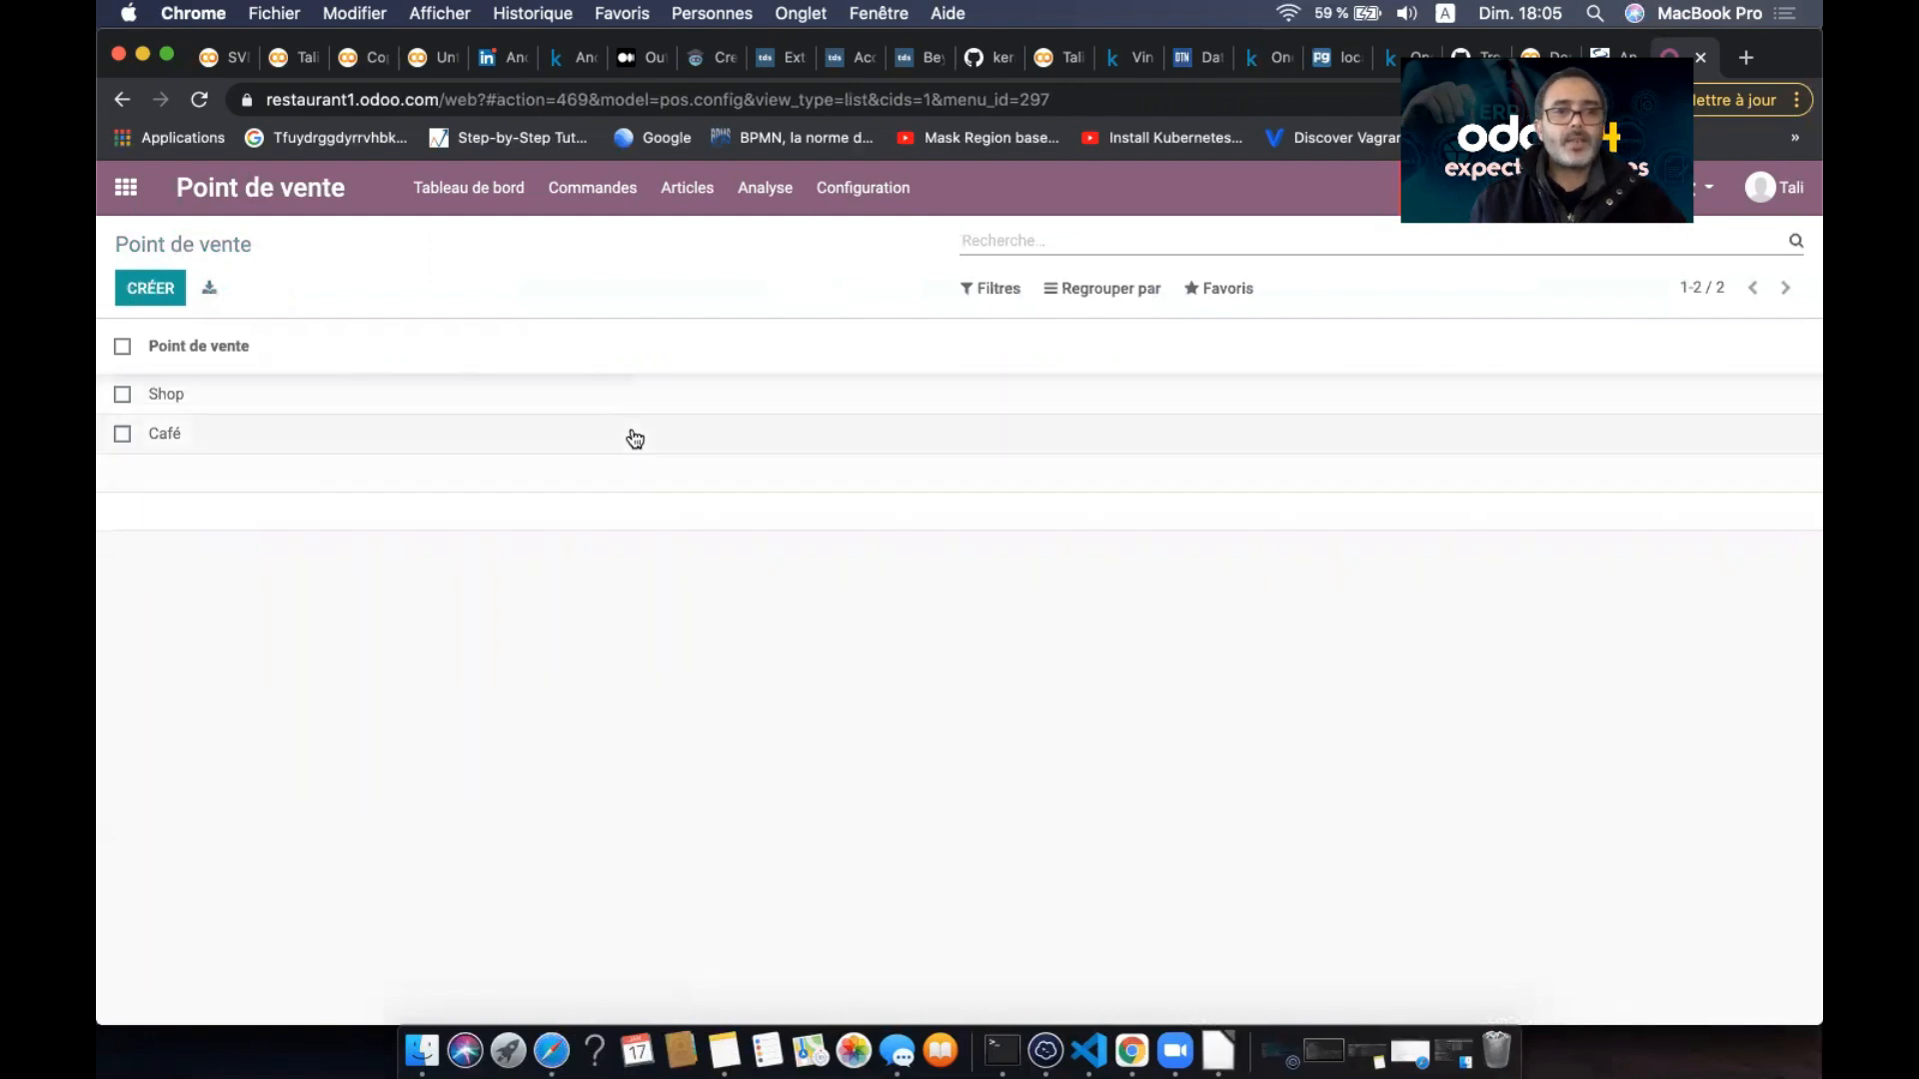
left_click(634, 438)
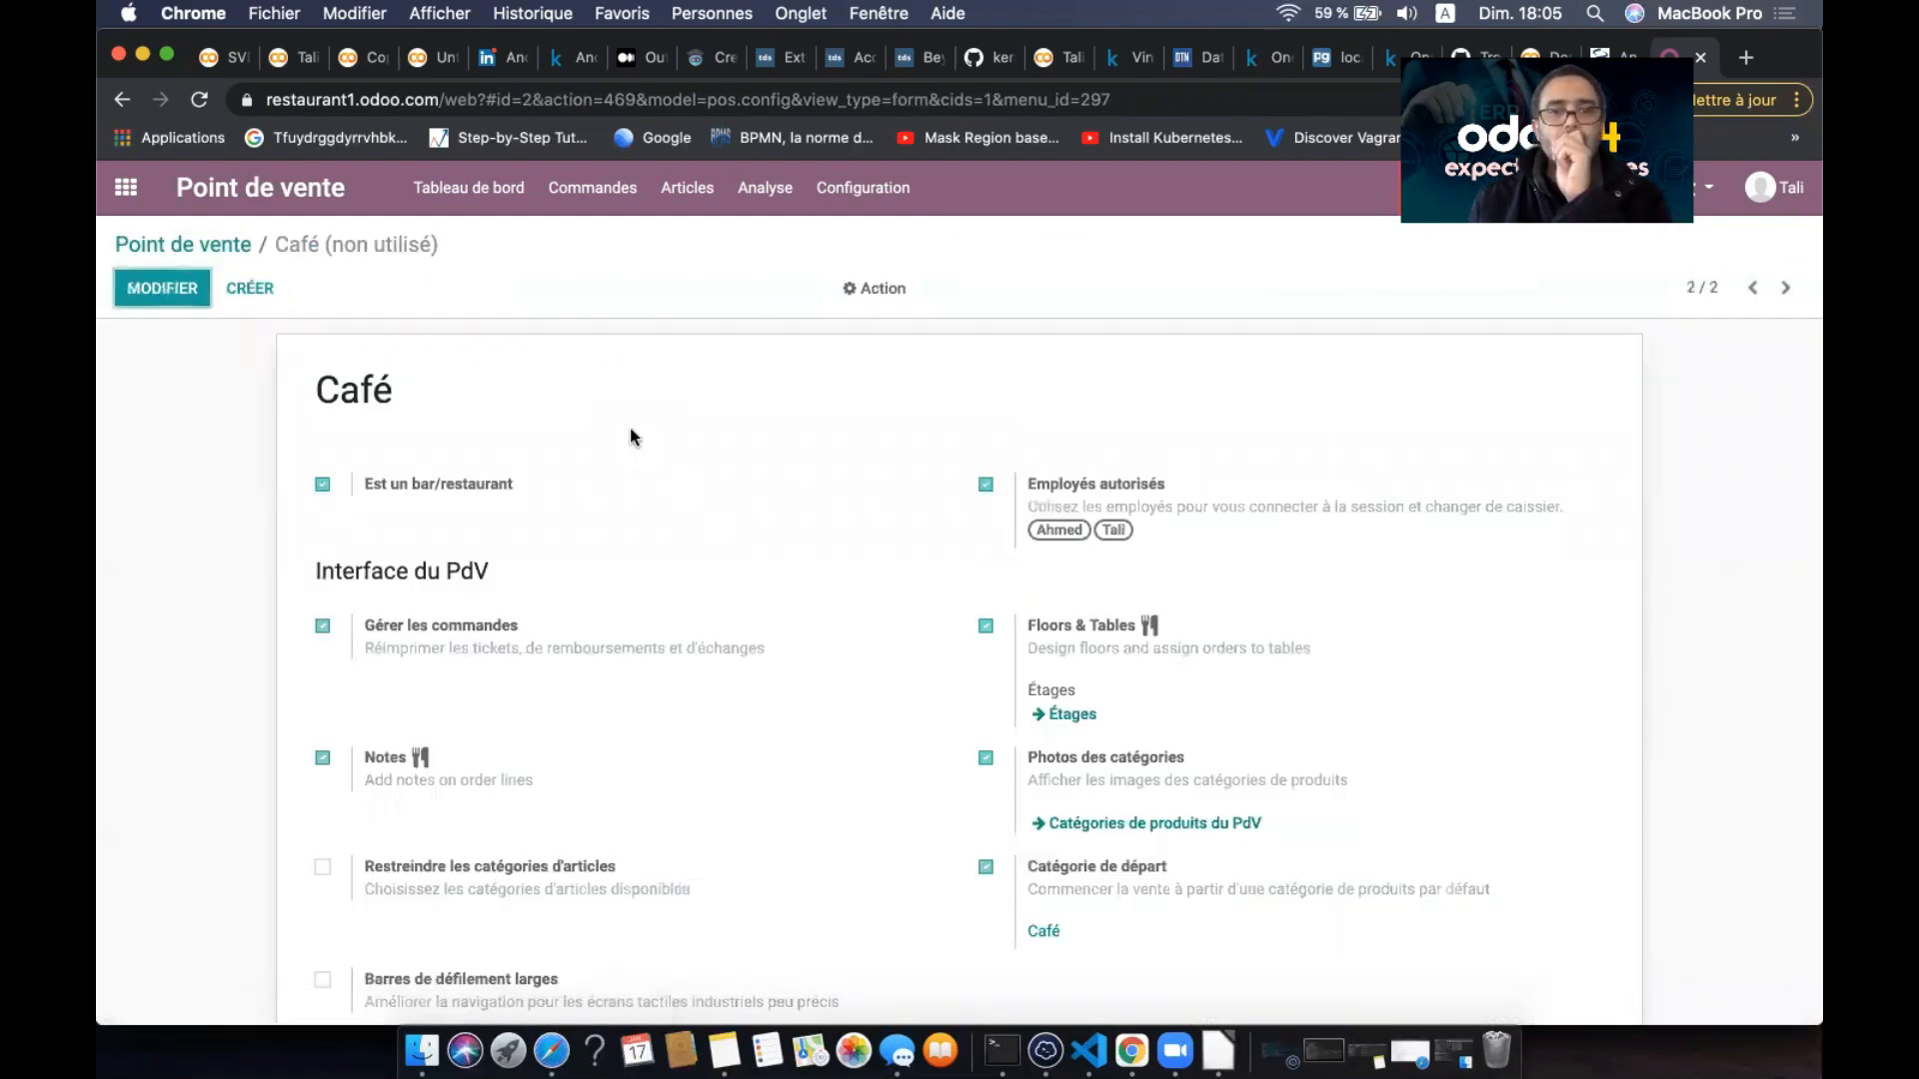
left_click(857, 195)
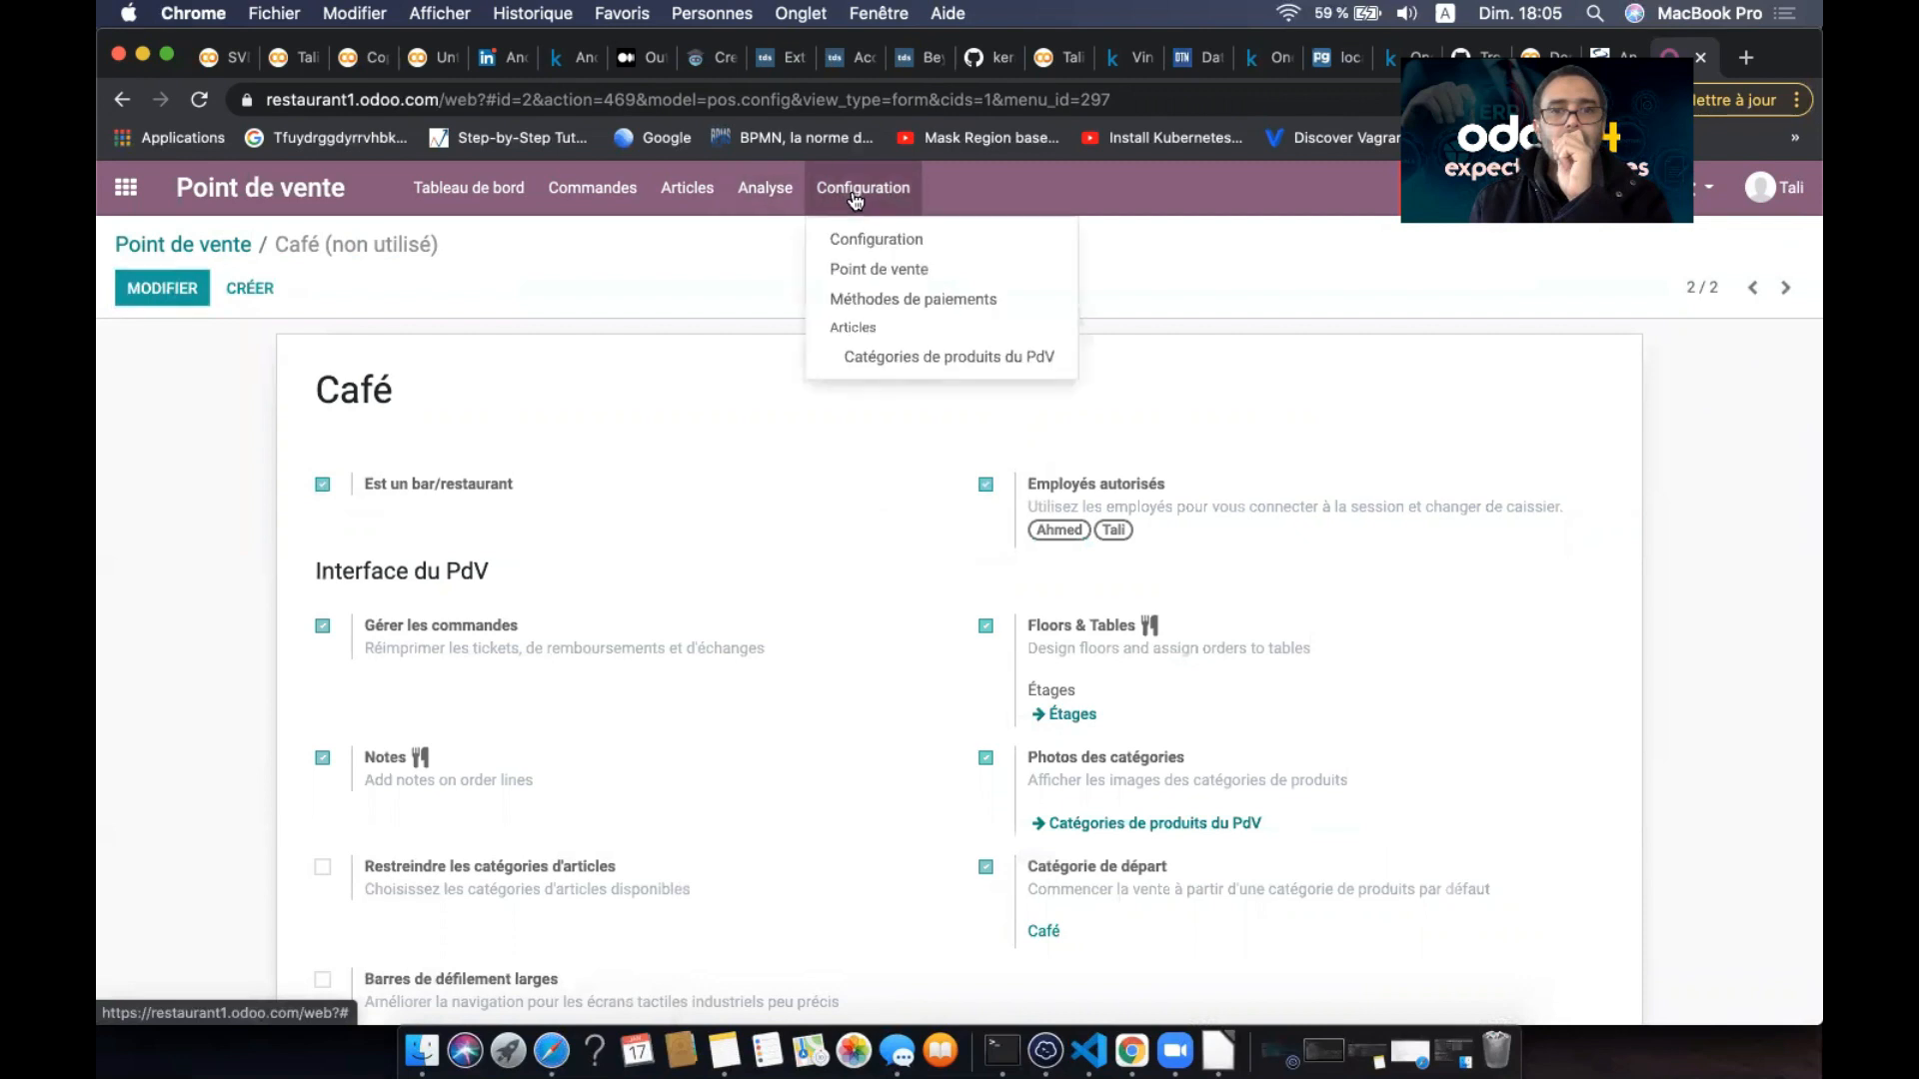
mouse_move(625, 196)
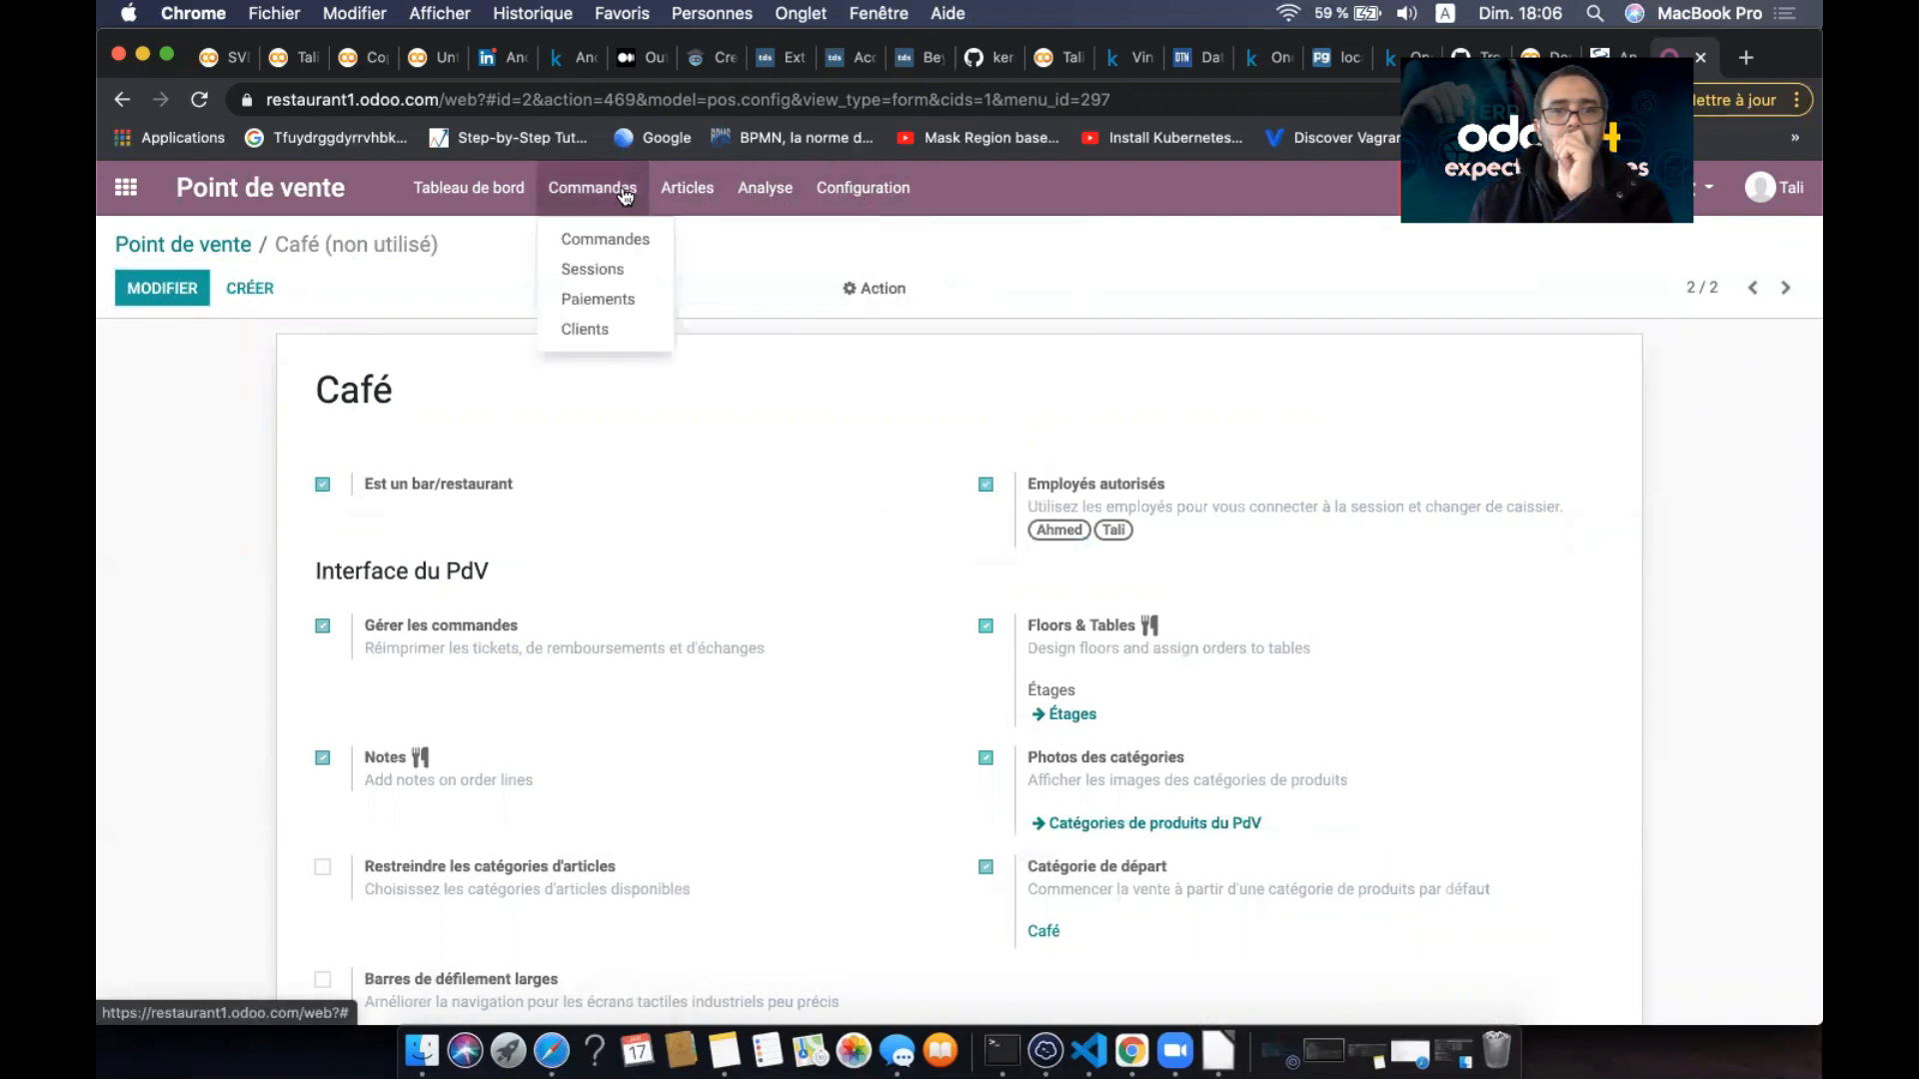
left_click(870, 190)
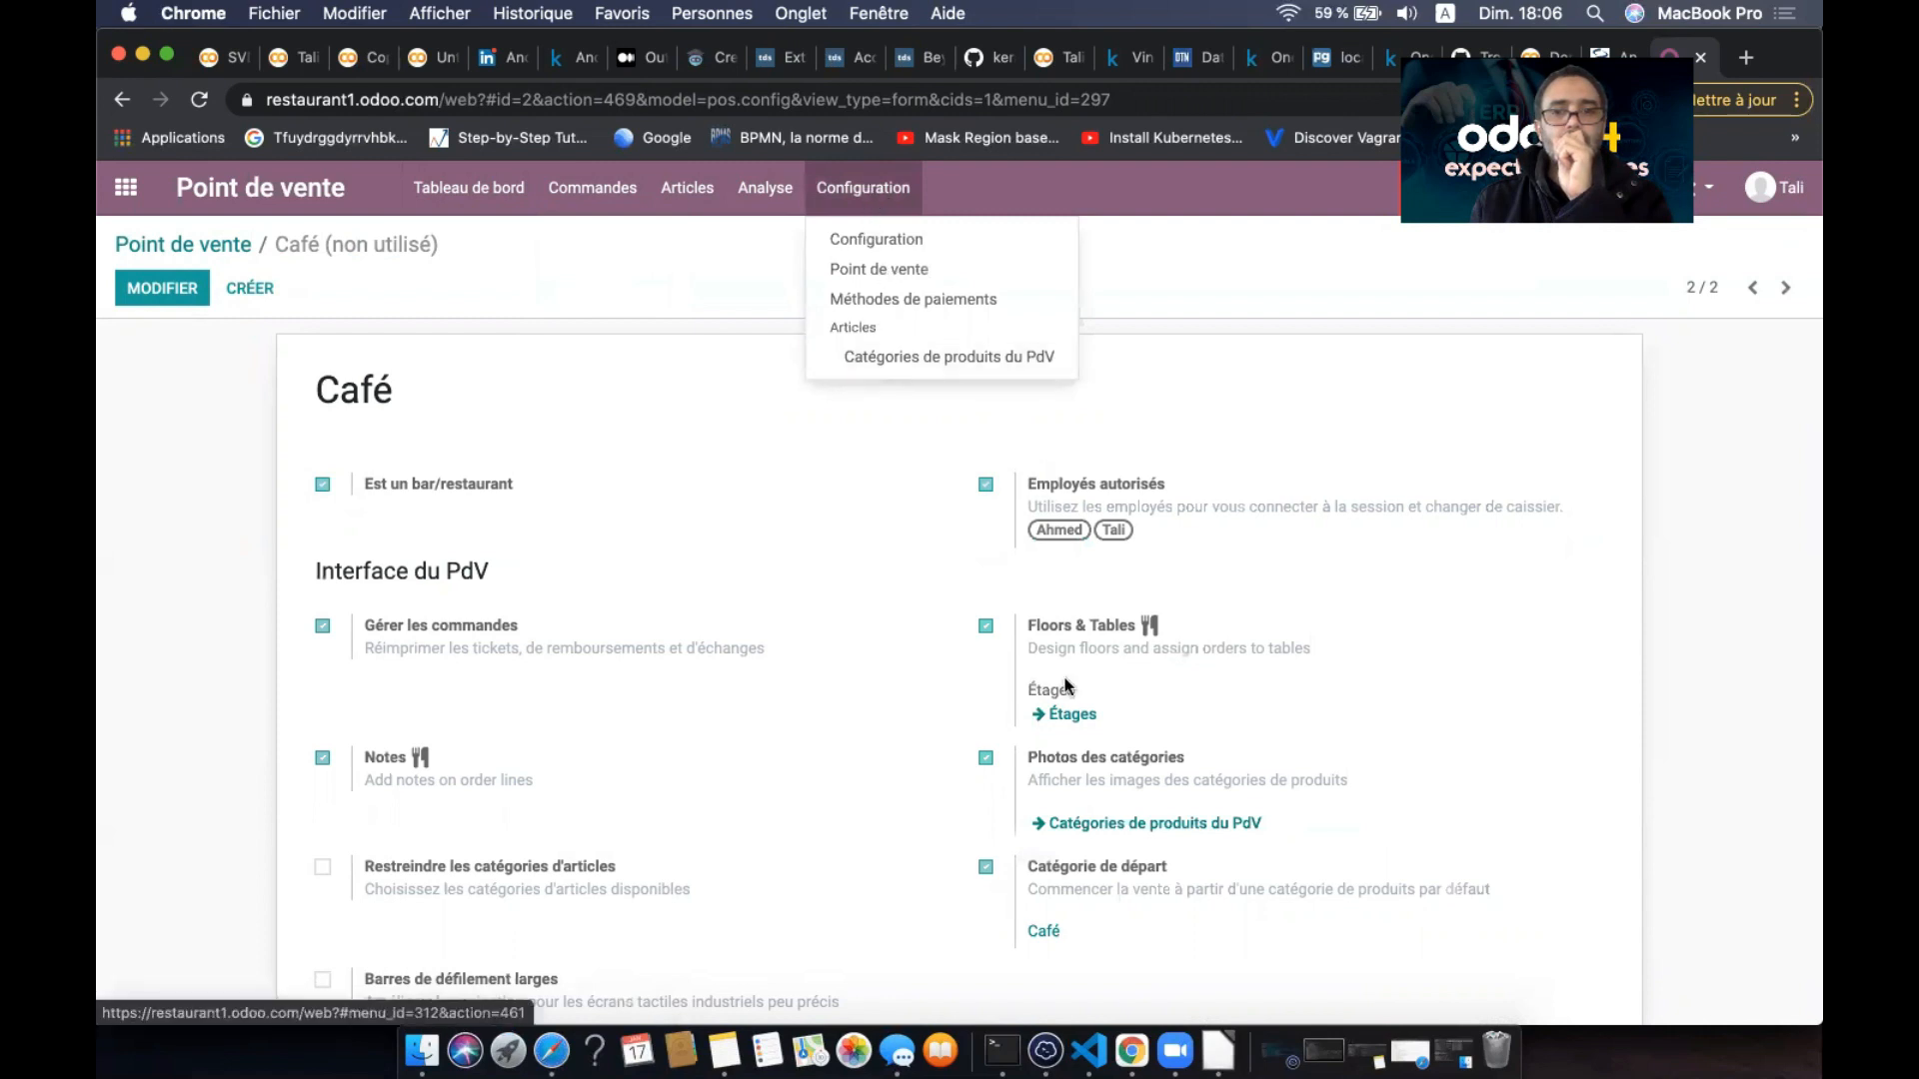
left_click(898, 269)
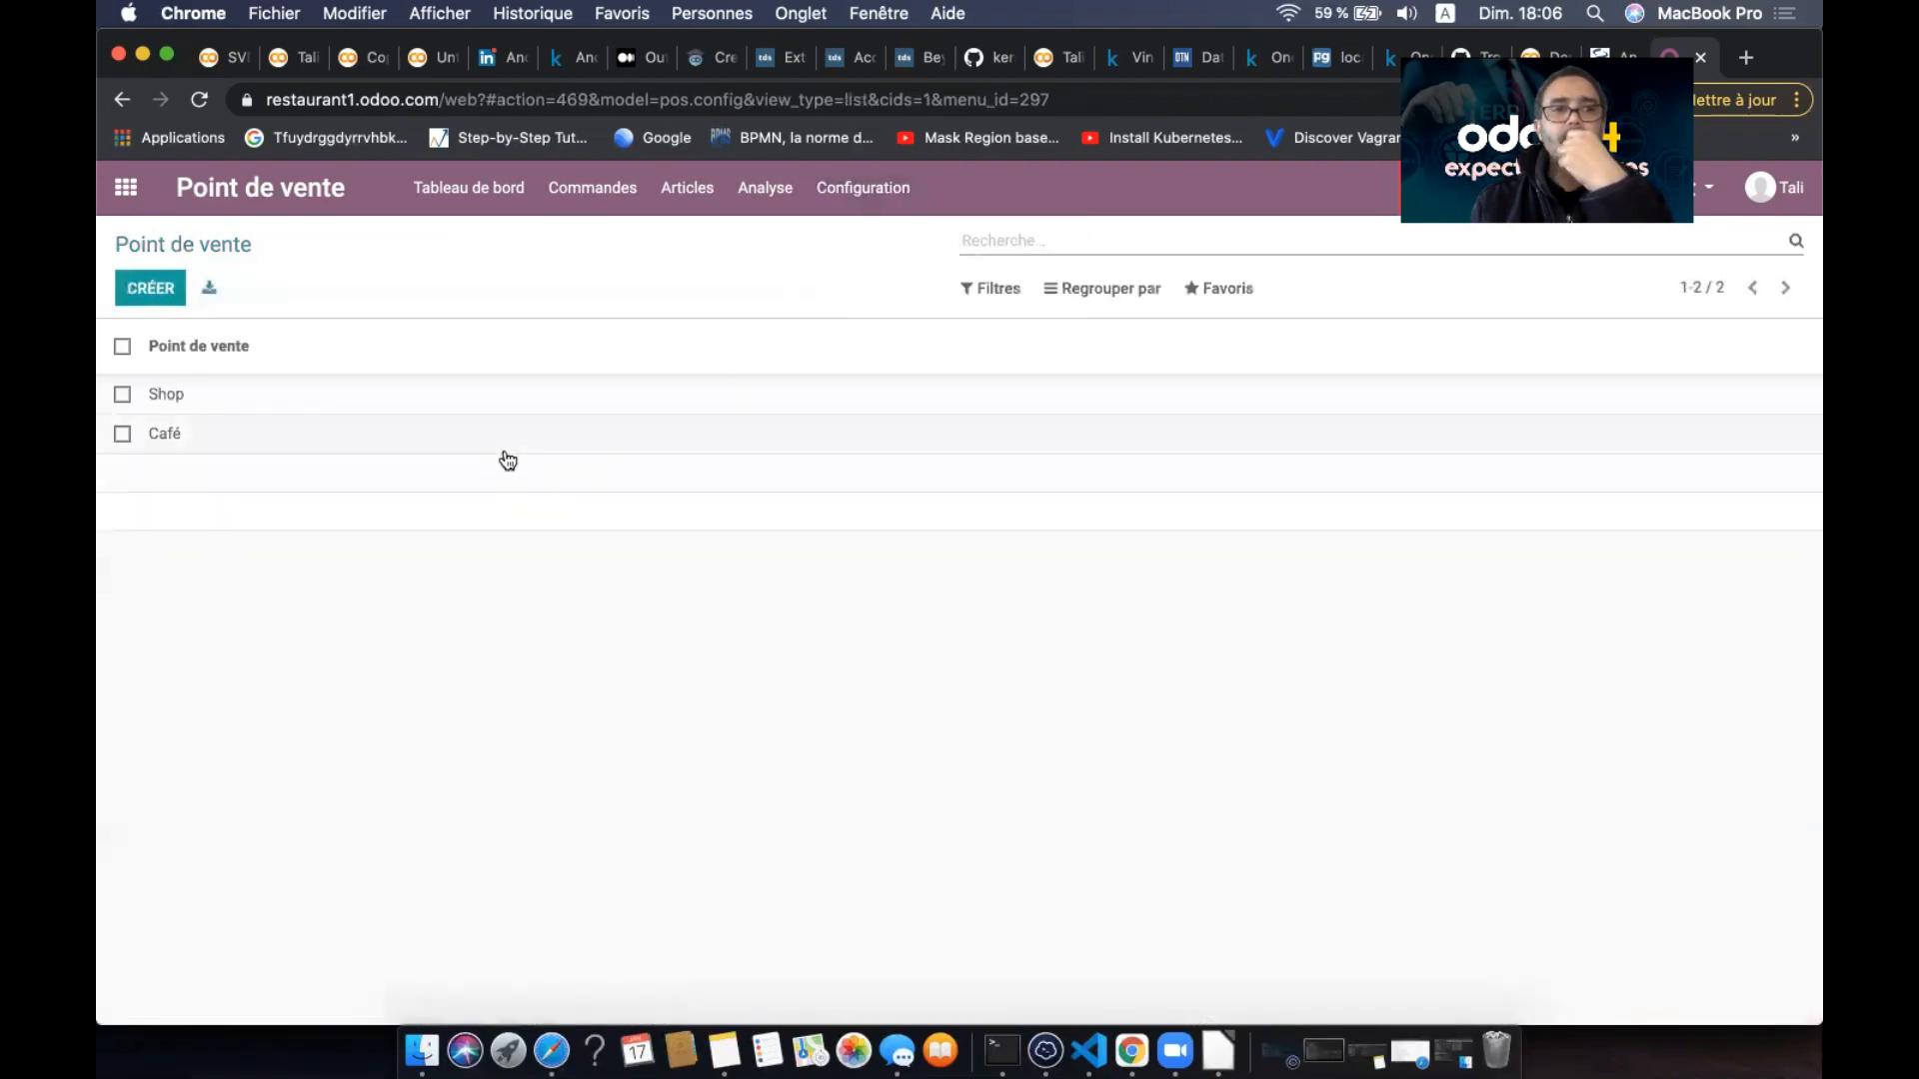
left_click(527, 438)
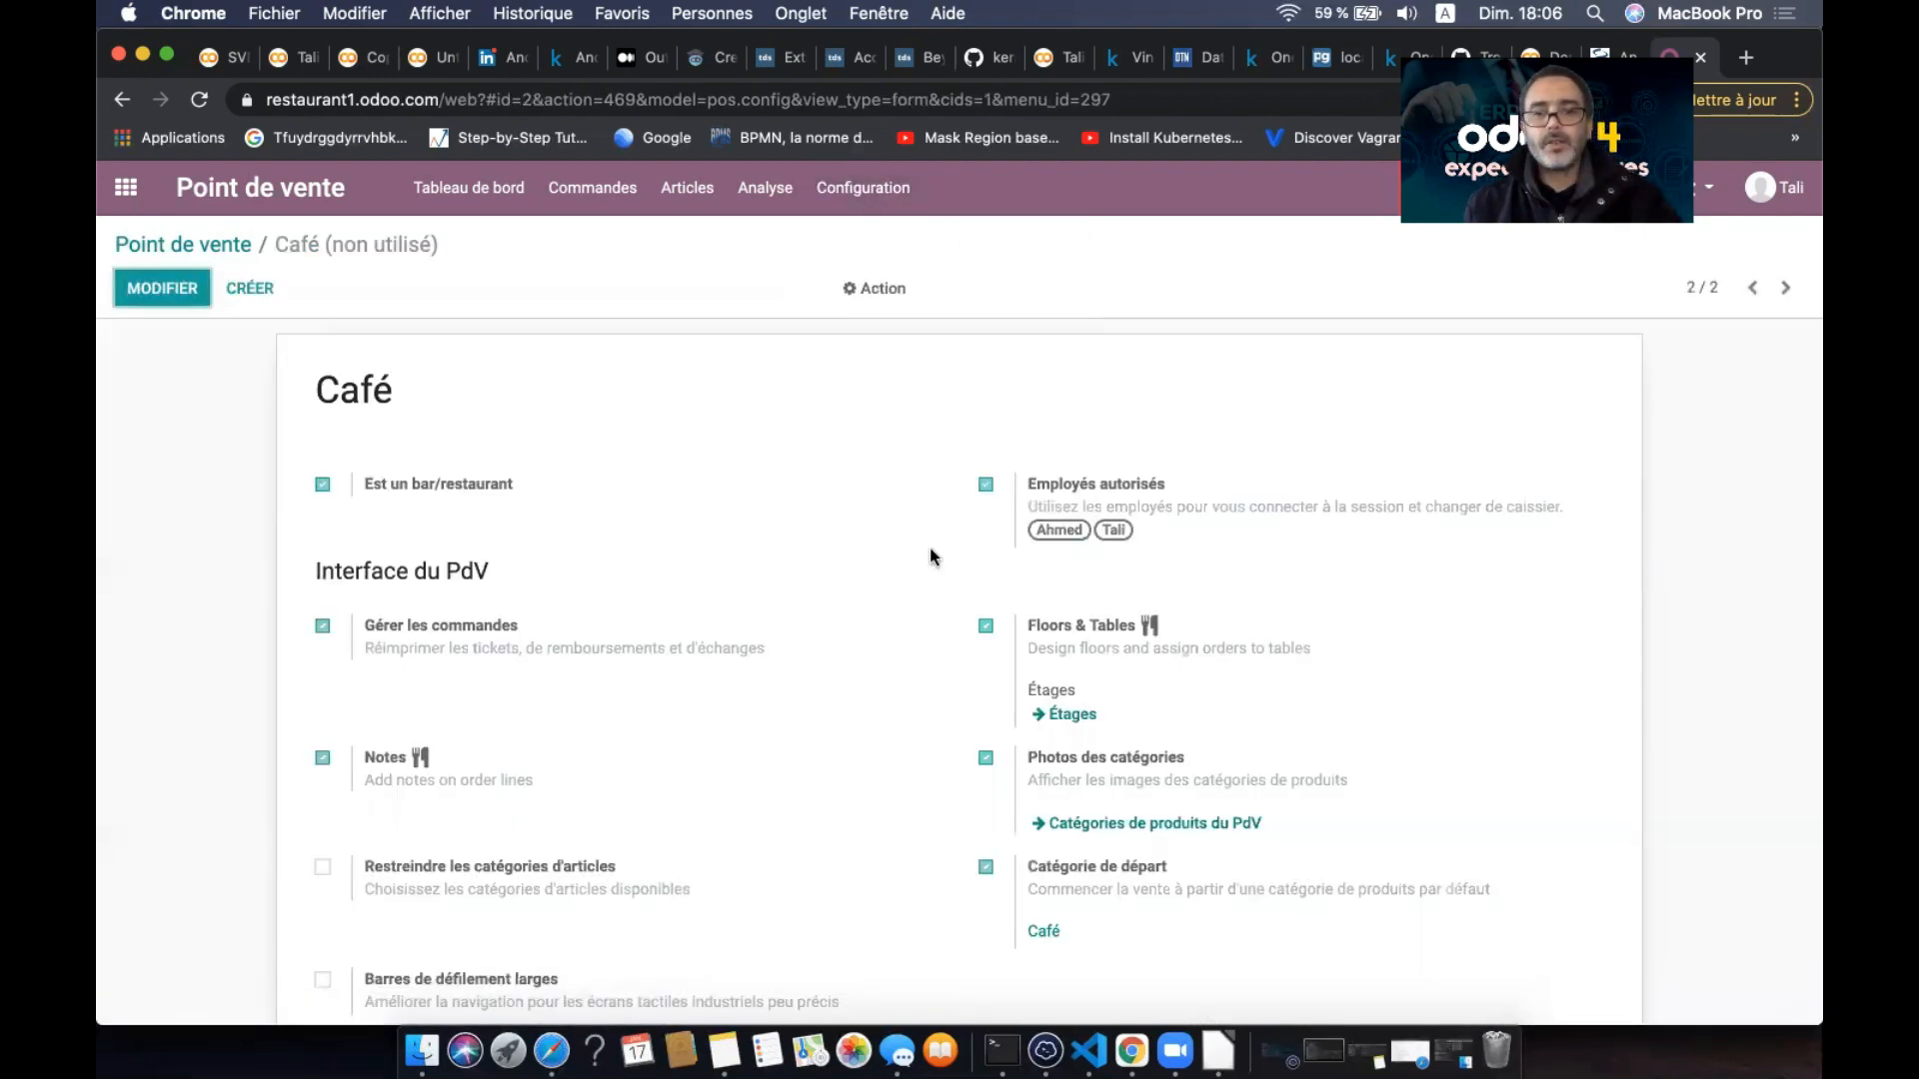
scroll(929, 550, "down", 1)
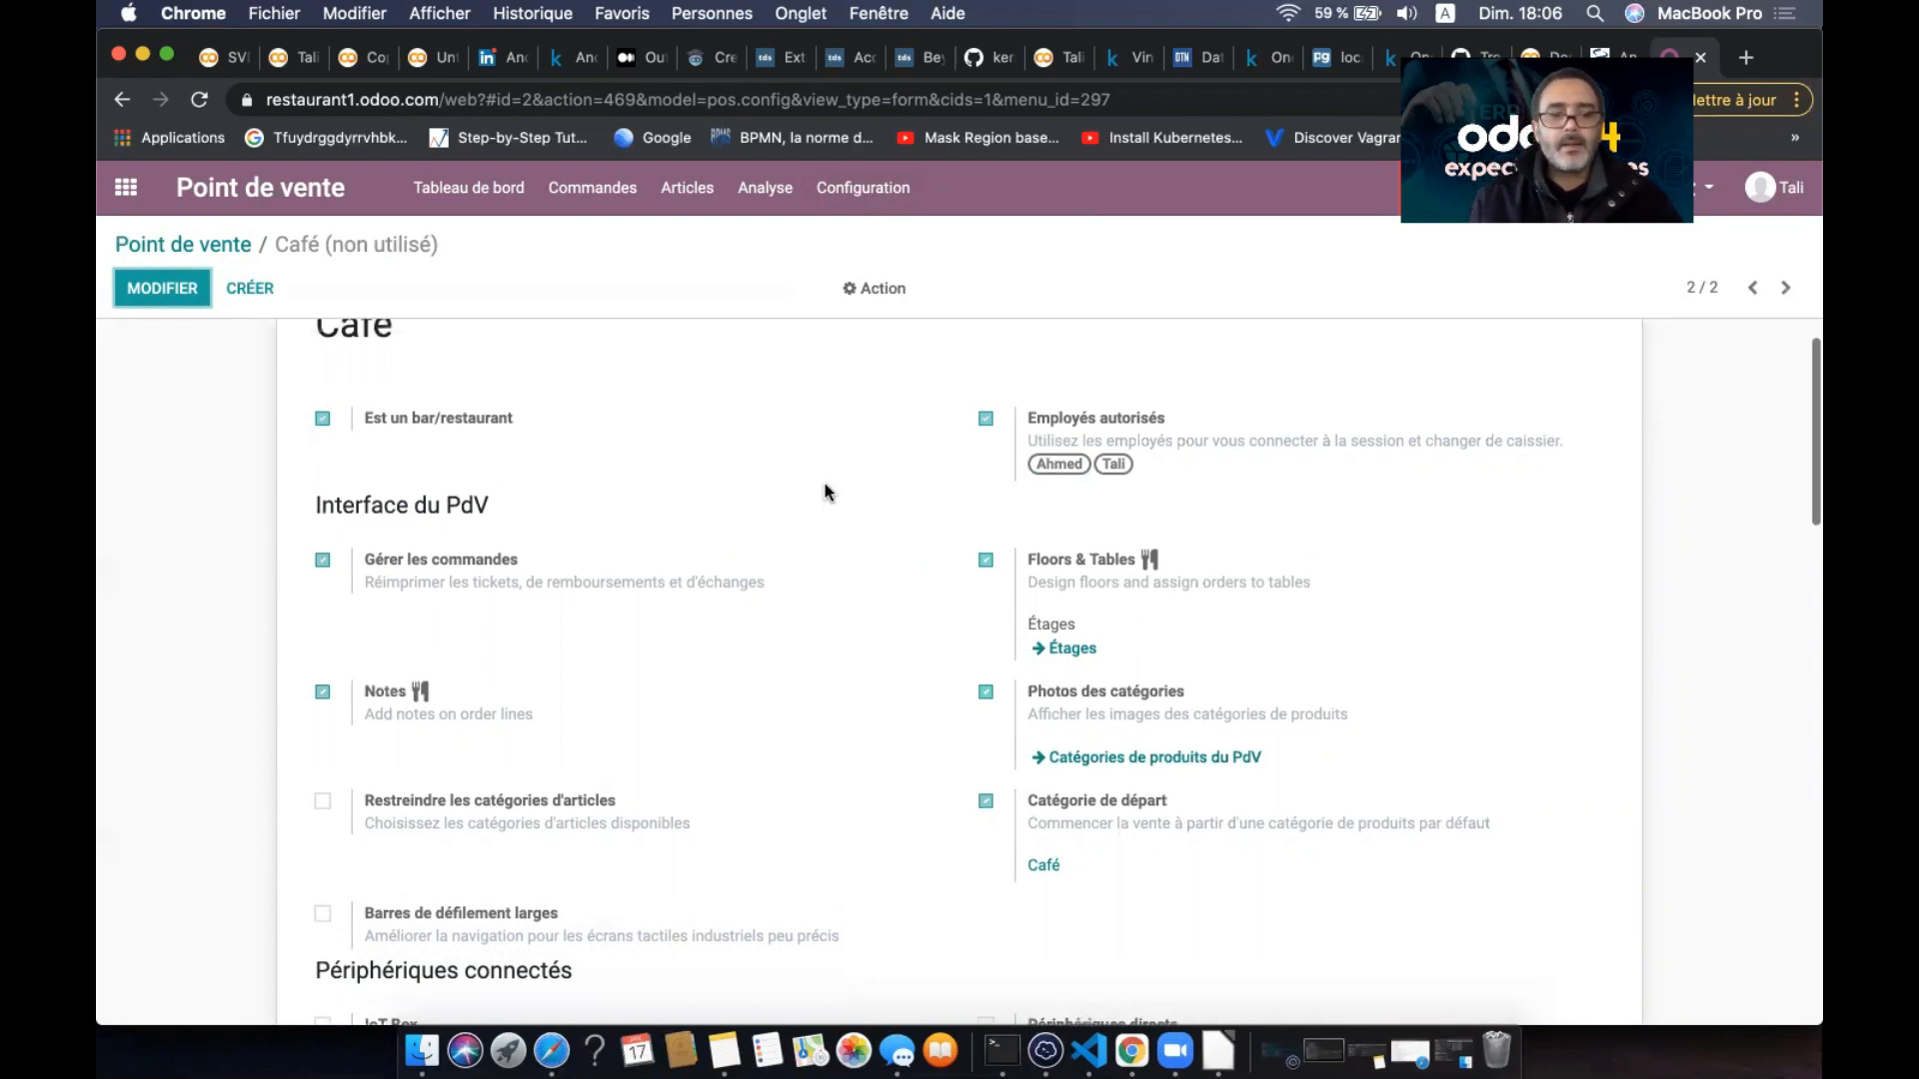
scroll(826, 493, "up", 2)
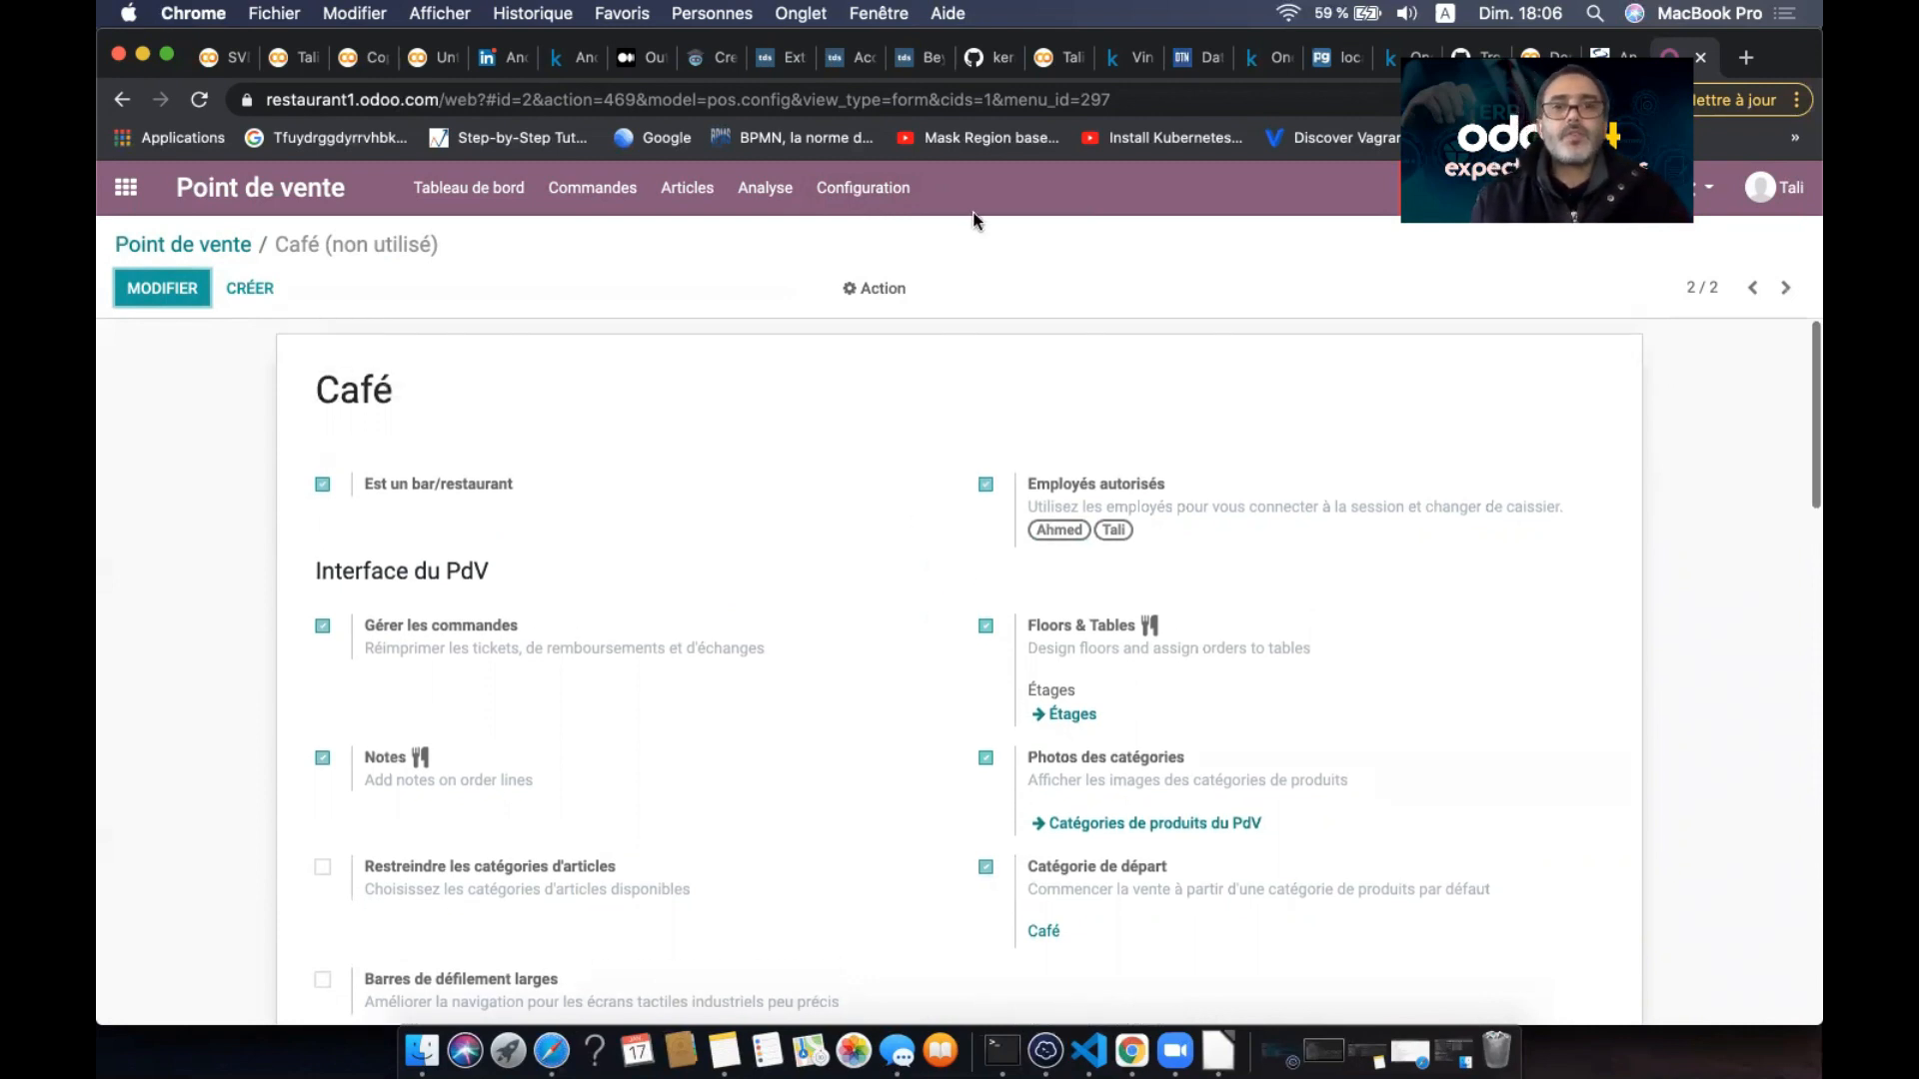
- Check the general point-of-sale settings page, then reopen Café from the points-of-sale list
left_click(845, 197)
left_click(893, 239)
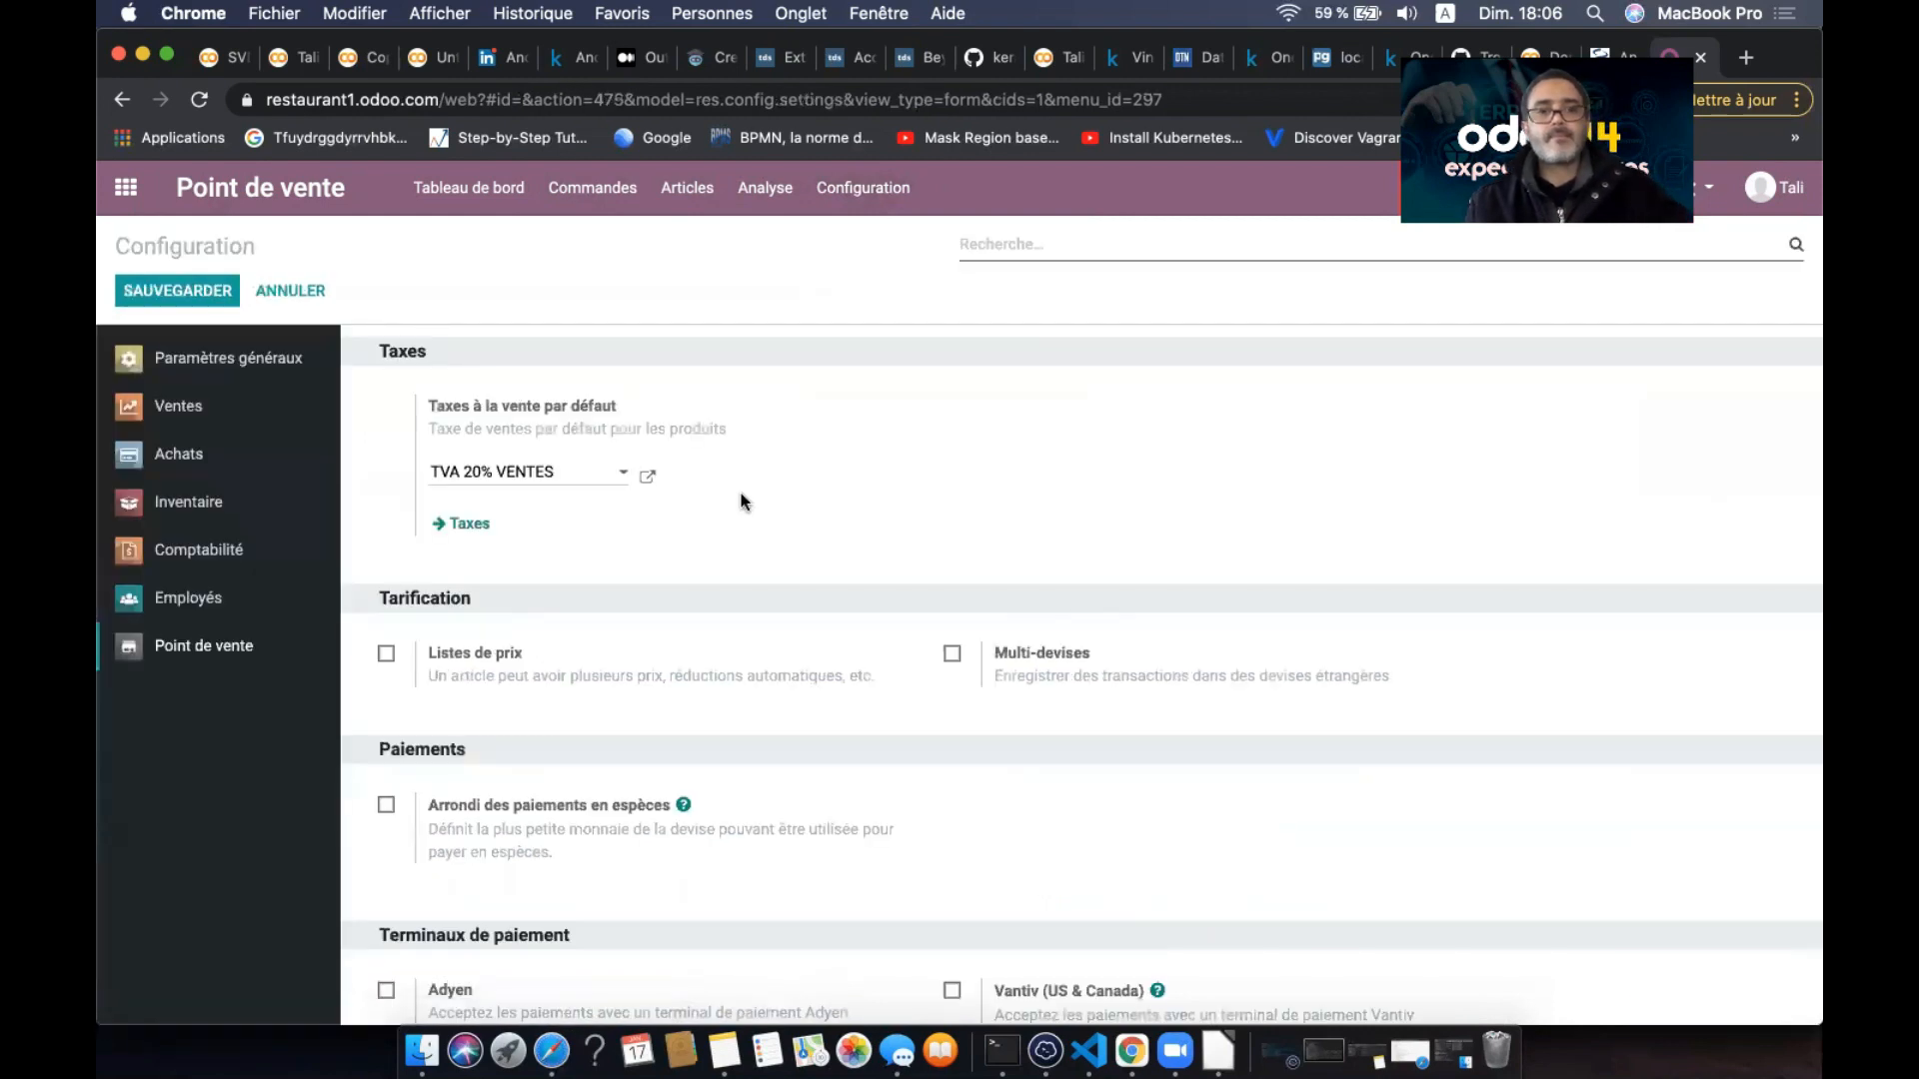
scroll(743, 498, "down", 3)
scroll(743, 495, "down", 2)
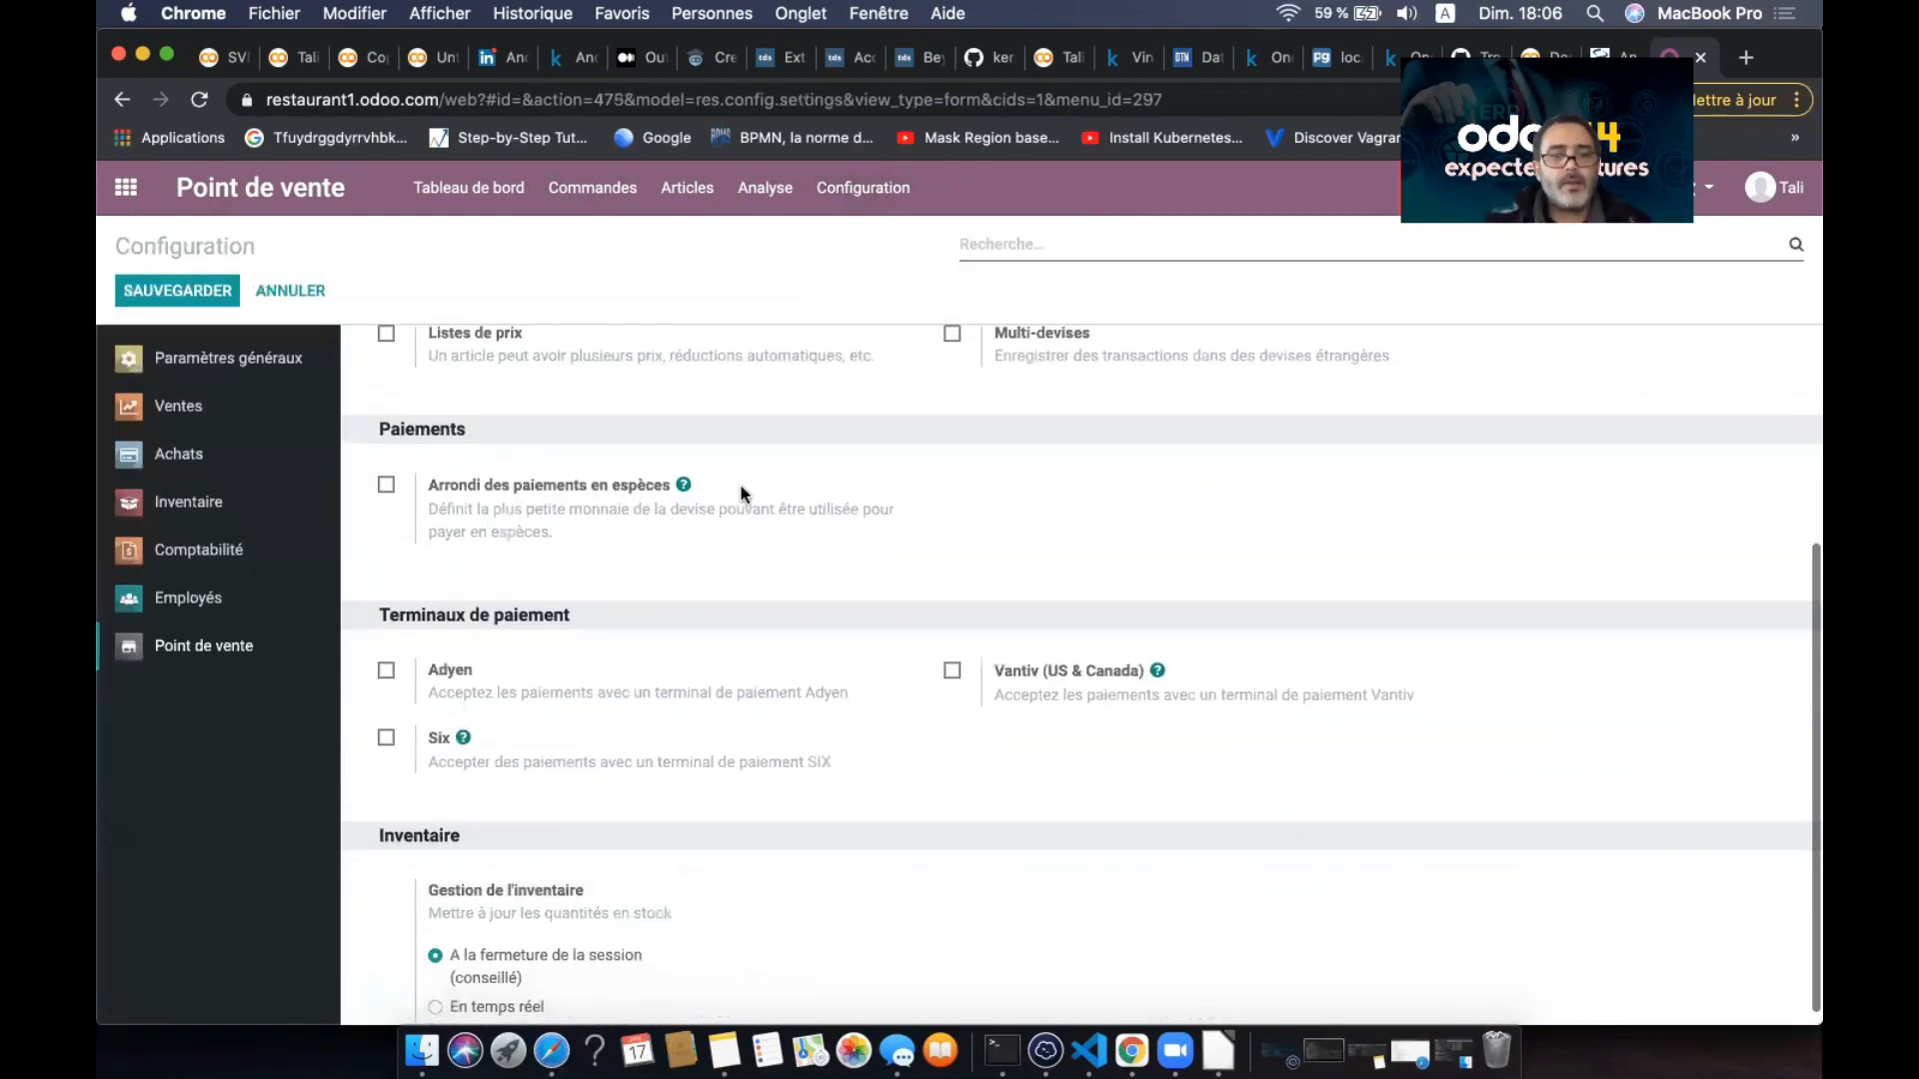
scroll(743, 495, "up", 4)
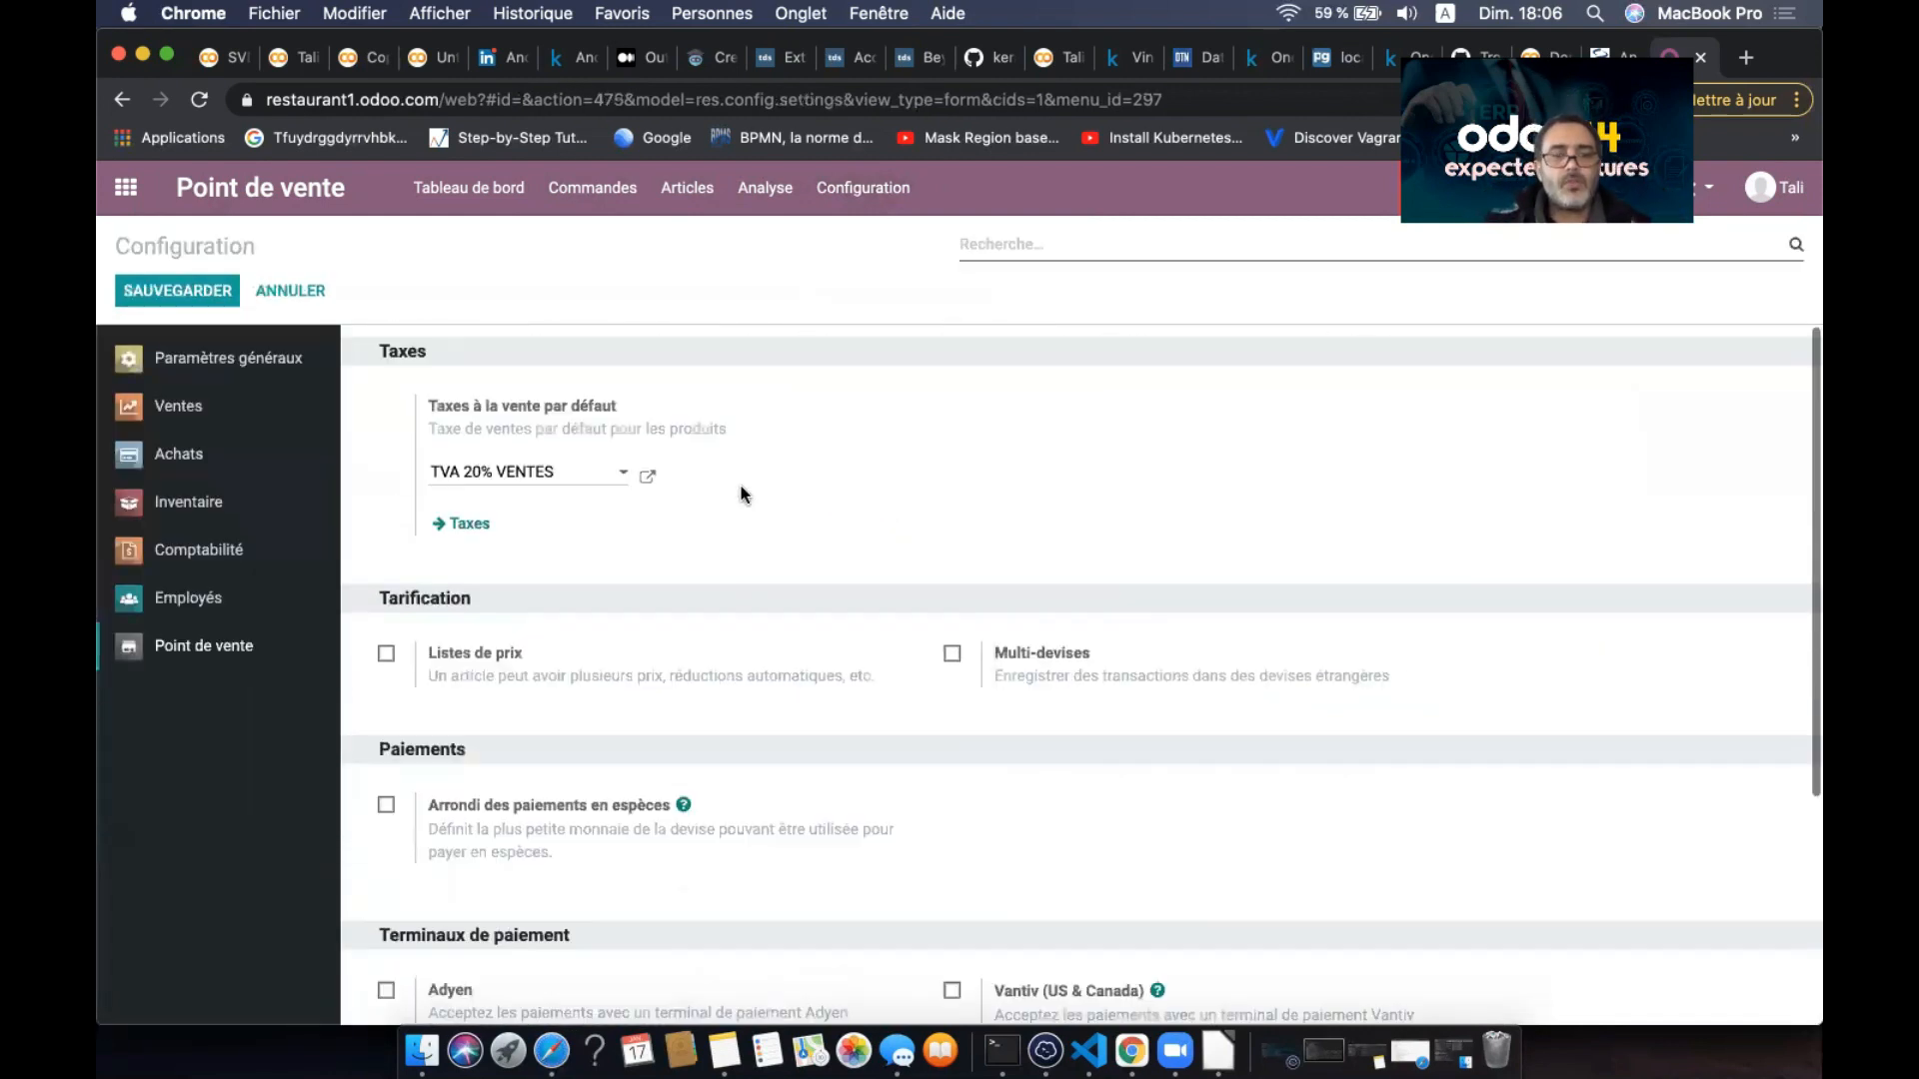
left_click(859, 190)
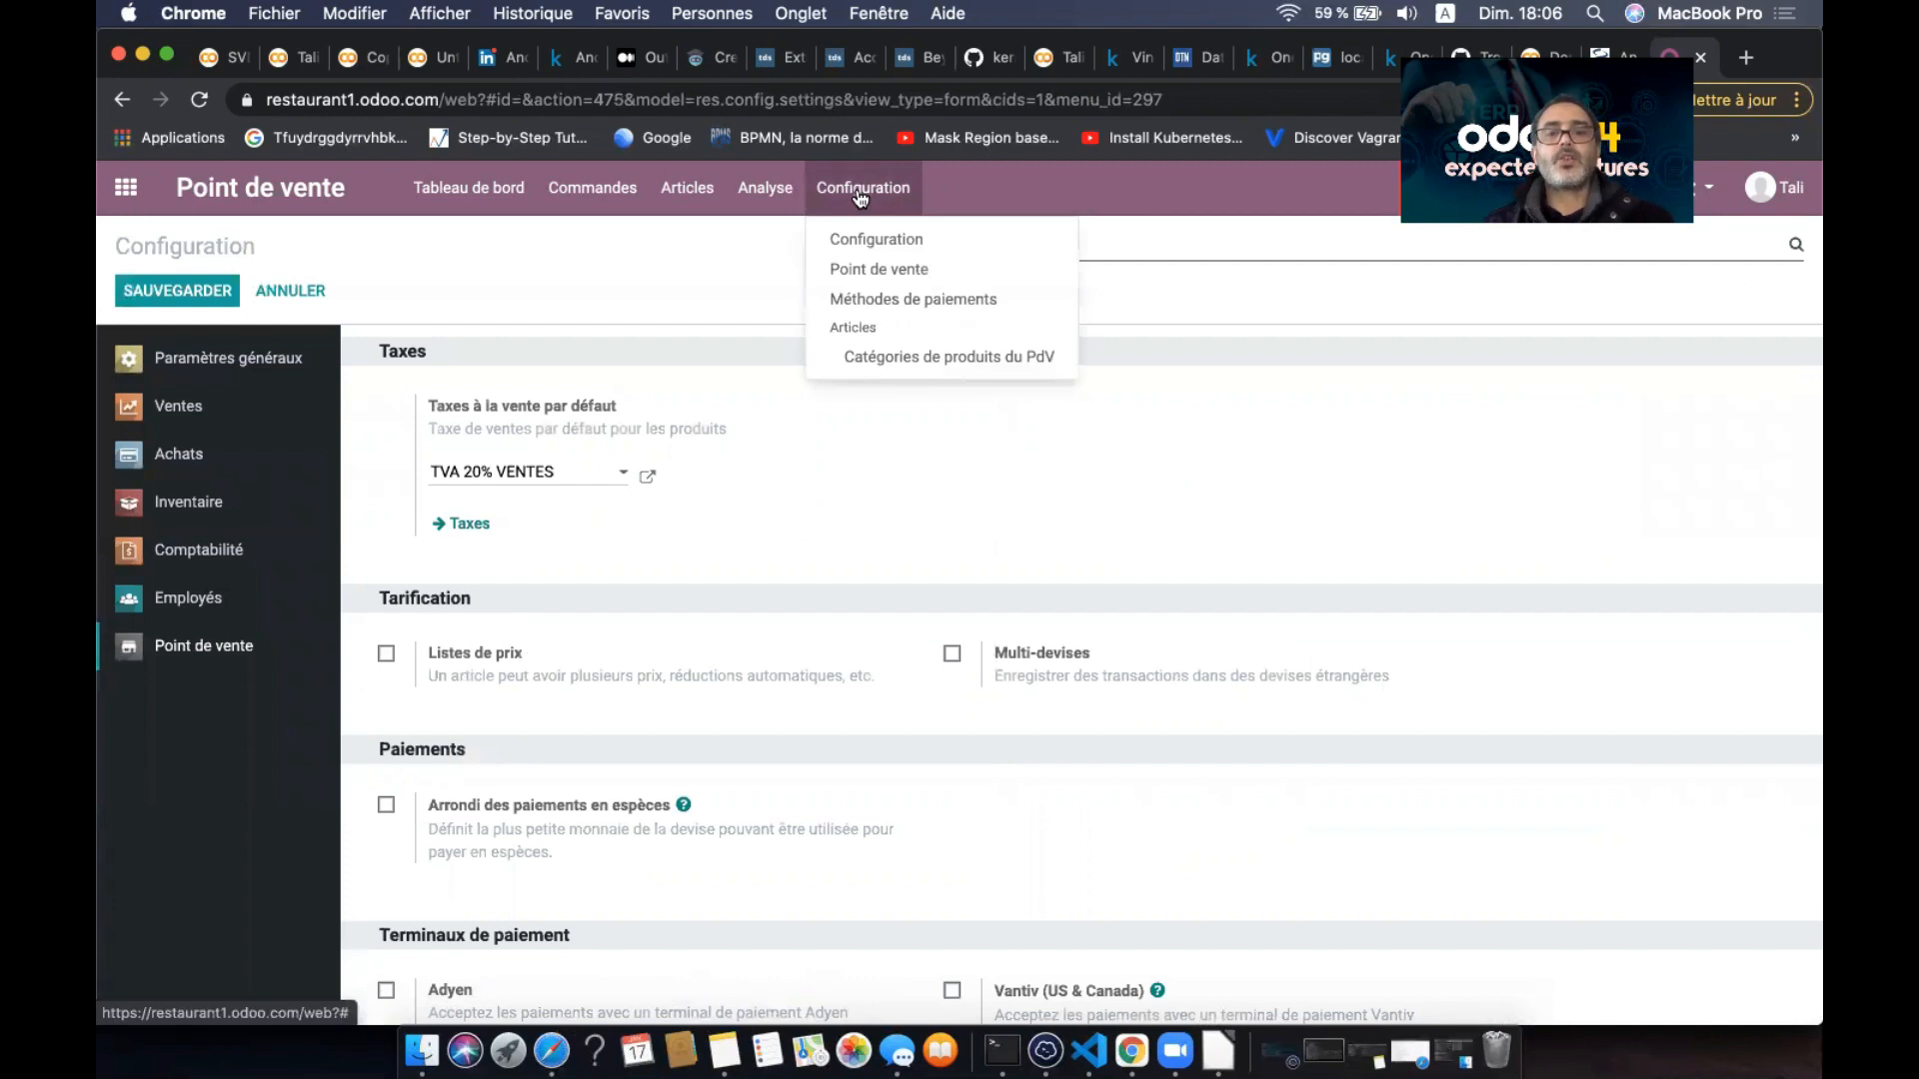
left_click(877, 268)
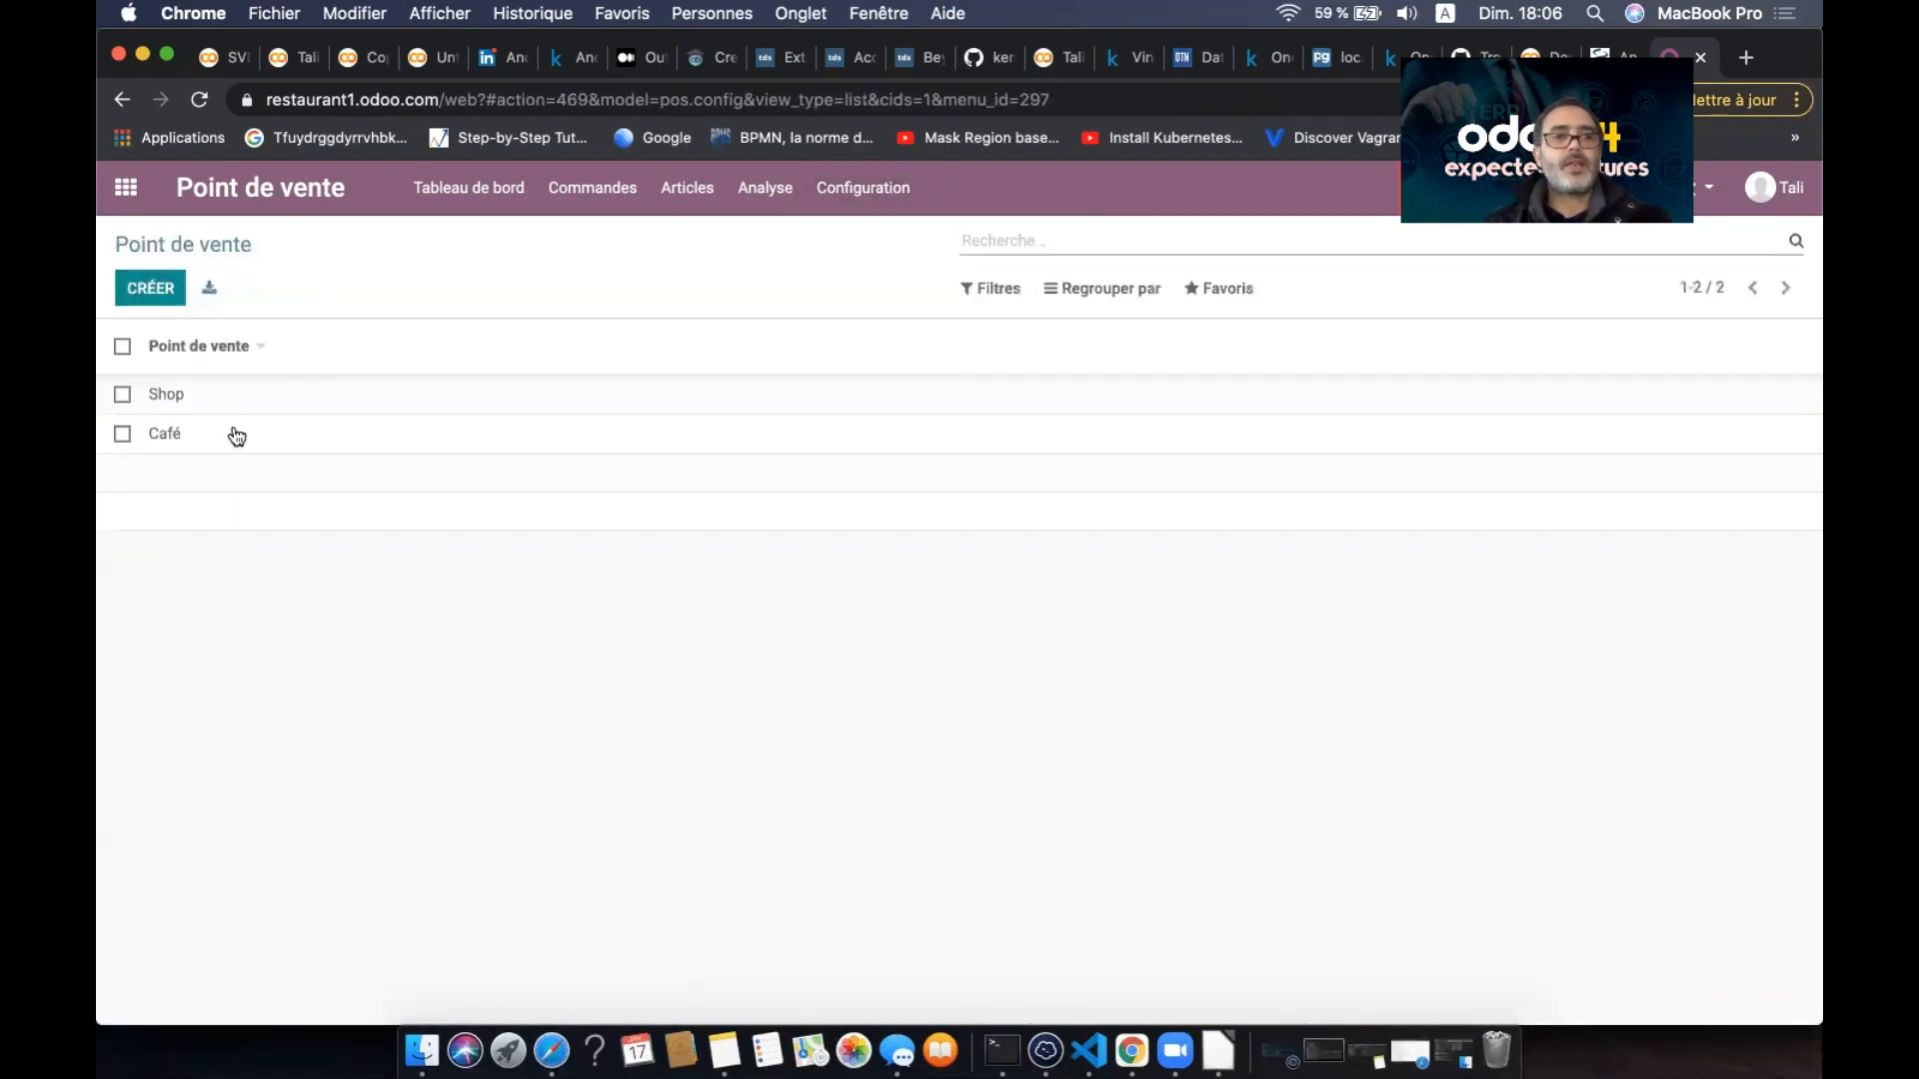
left_click(231, 433)
- Create the floor Etage1 for Café and open its record
left_click(161, 297)
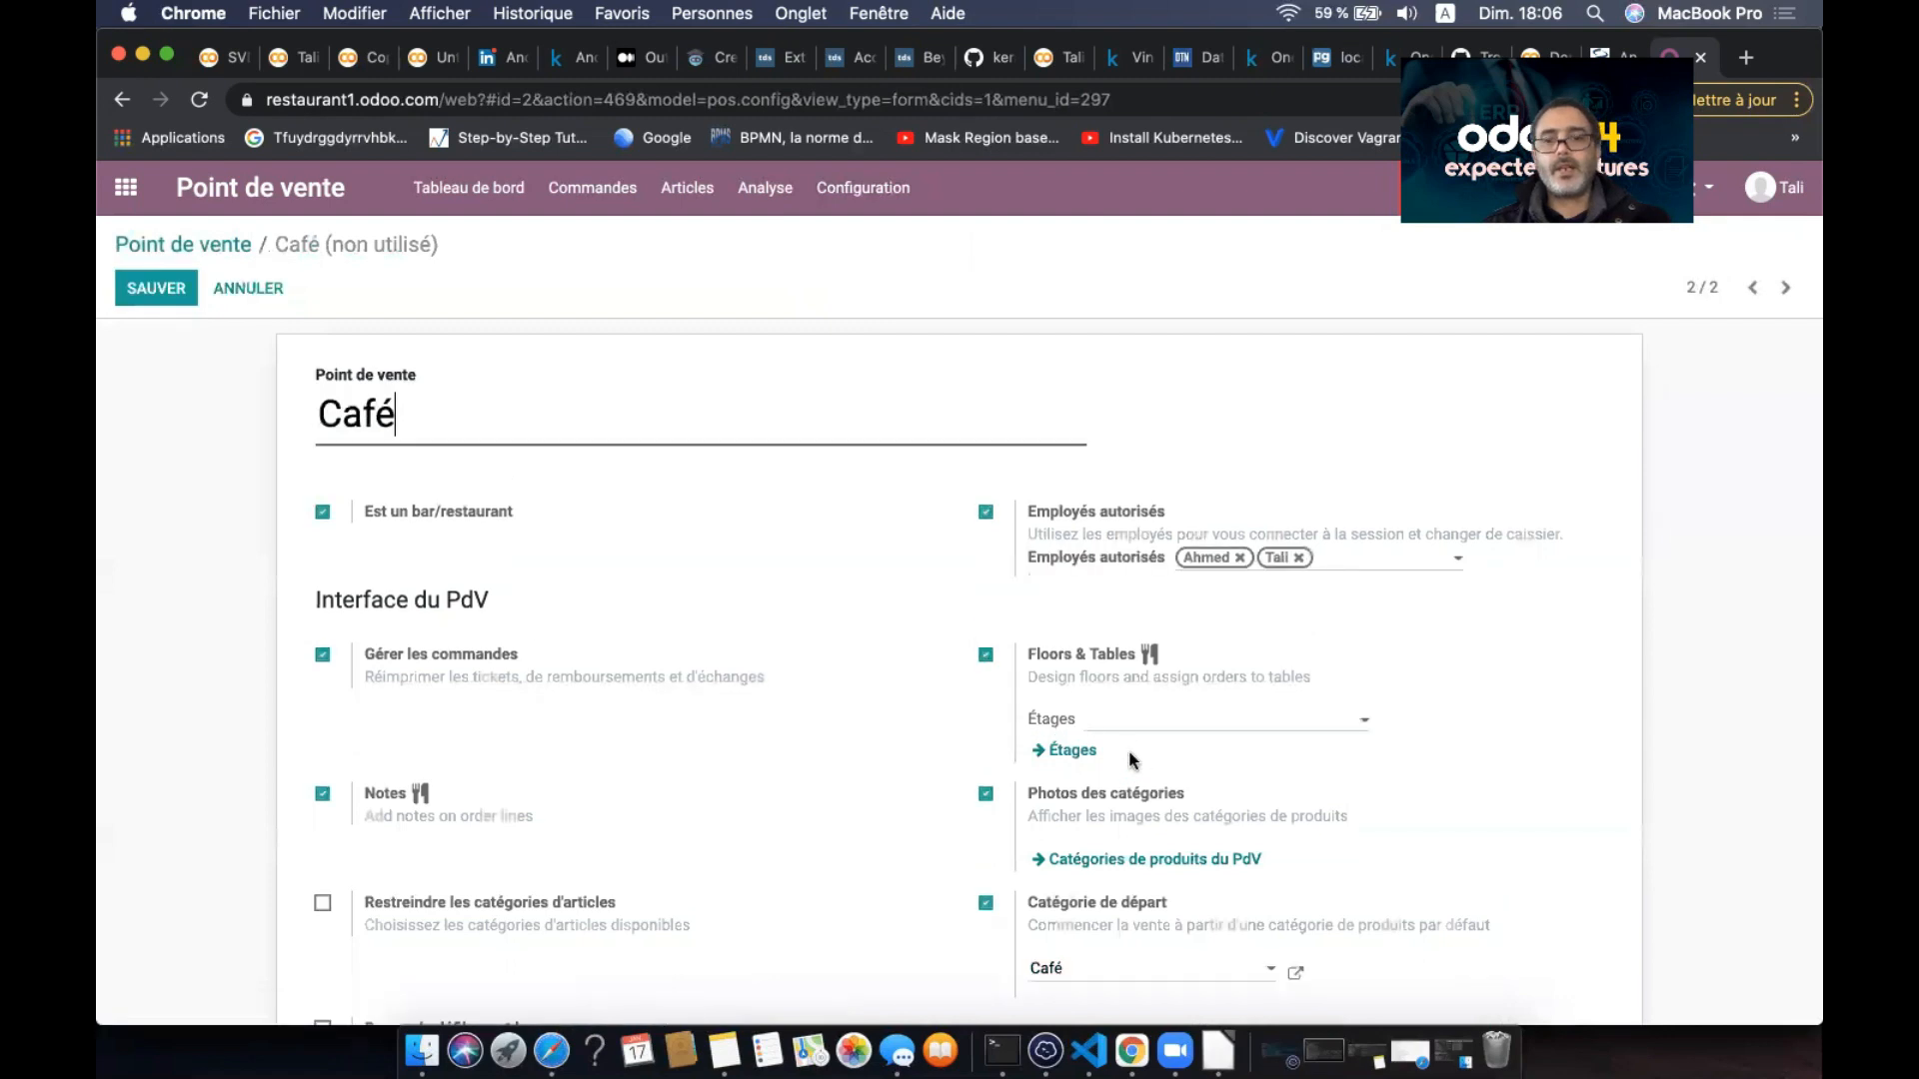
left_click(1182, 728)
type("Etage")
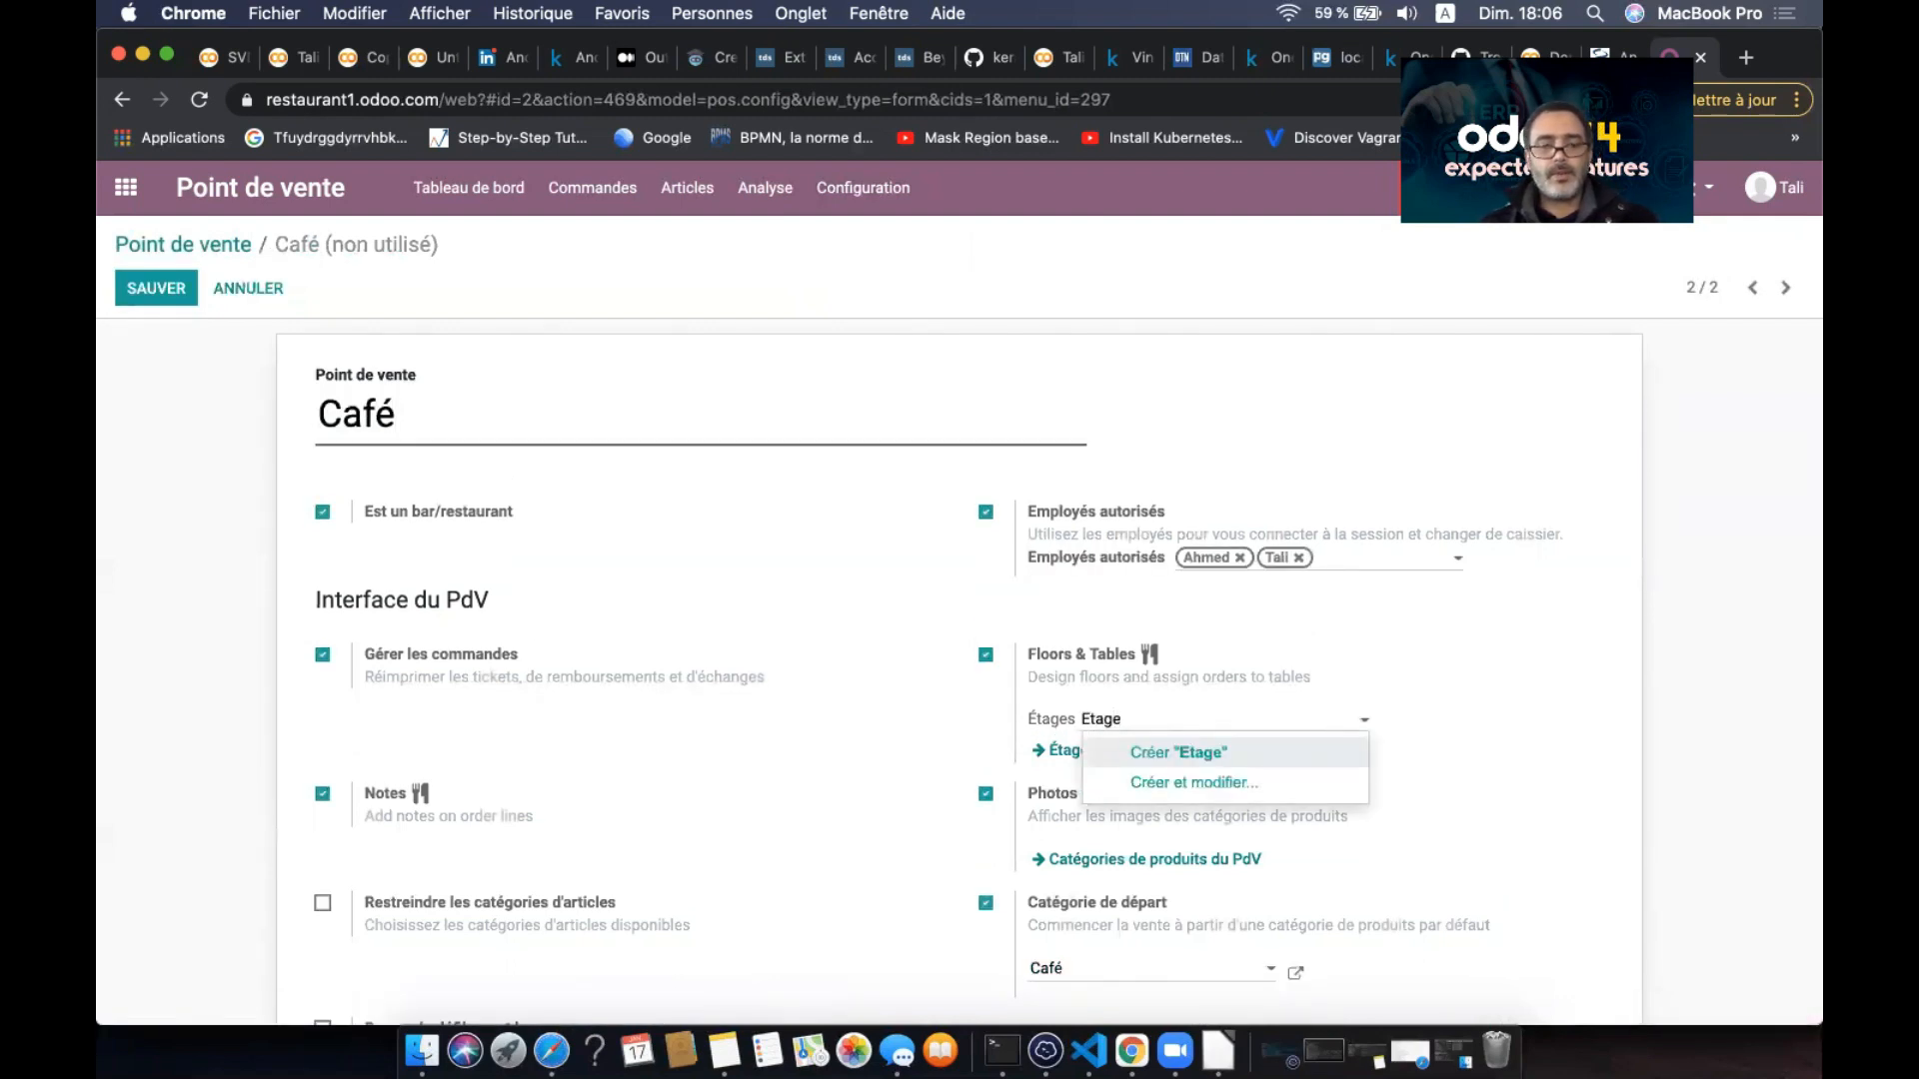
type("1")
left_click(1255, 752)
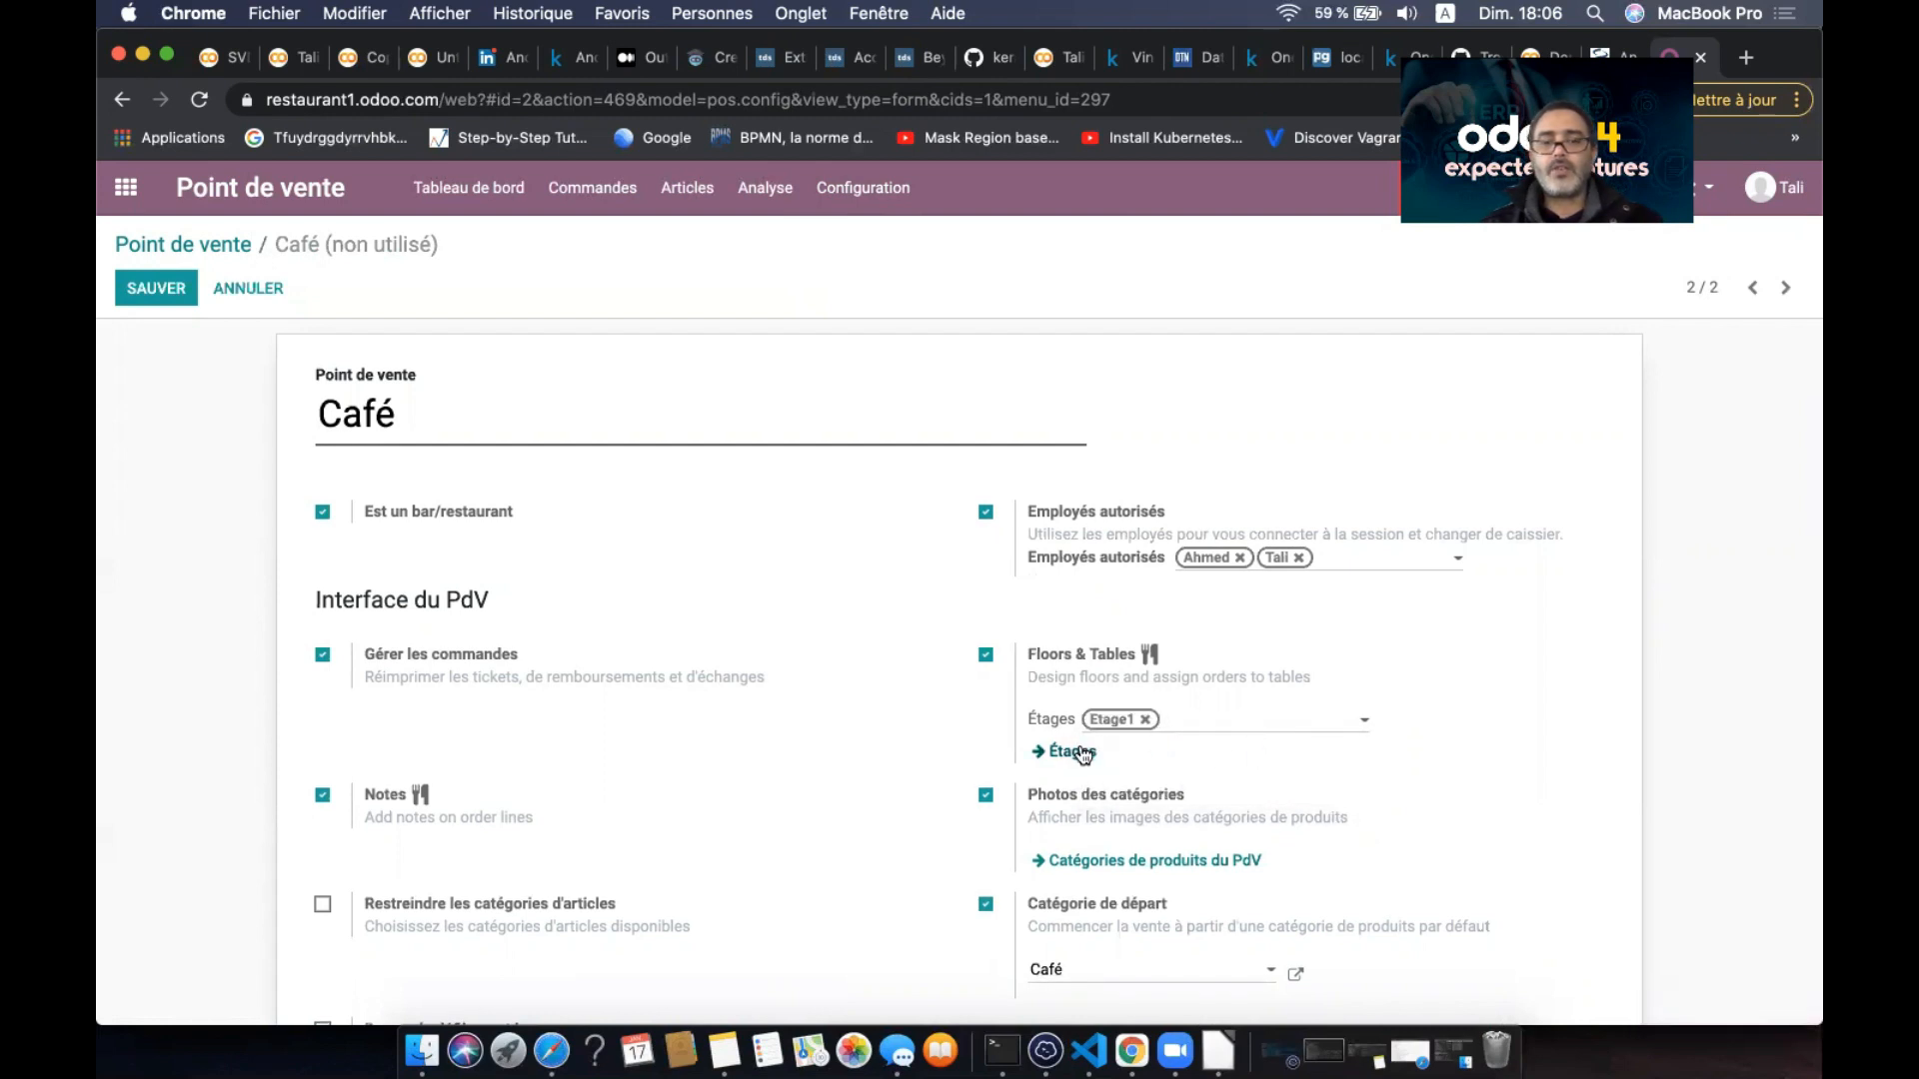
left_click(1080, 751)
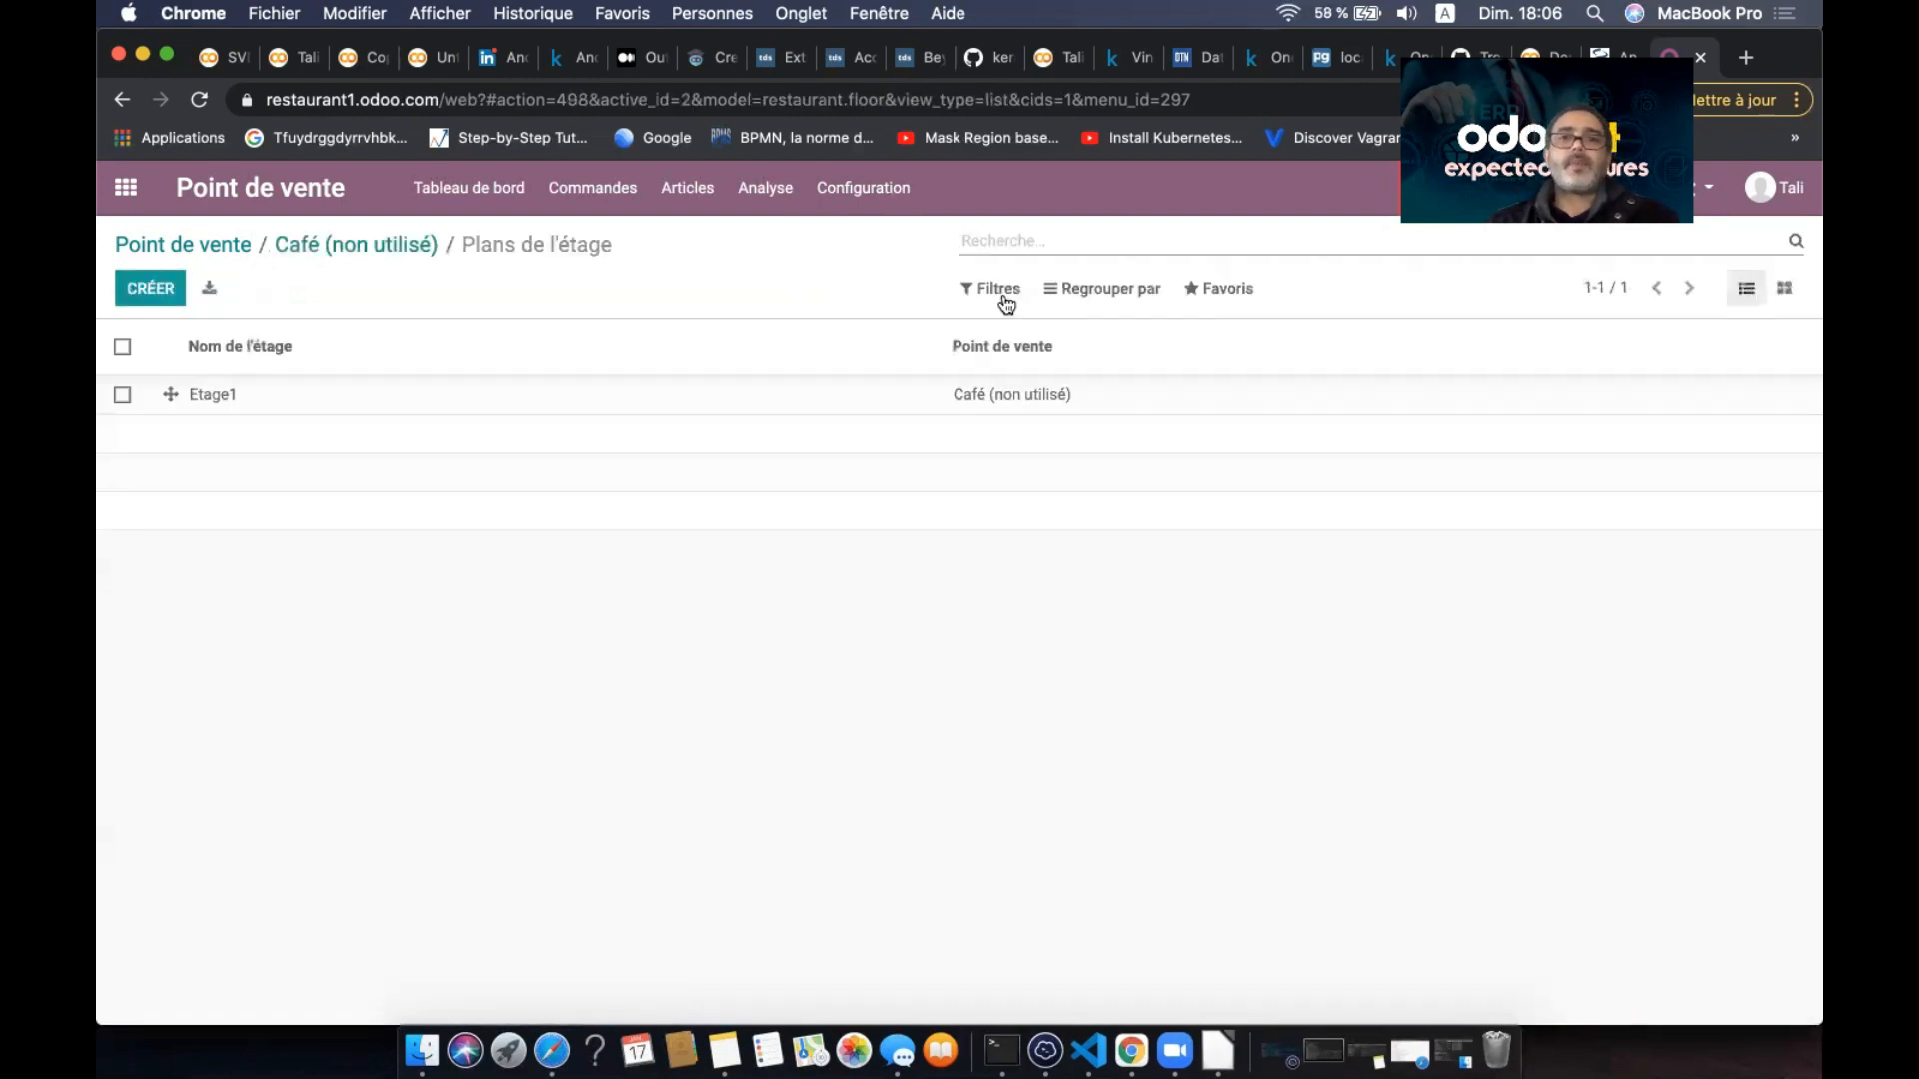
left_click(341, 400)
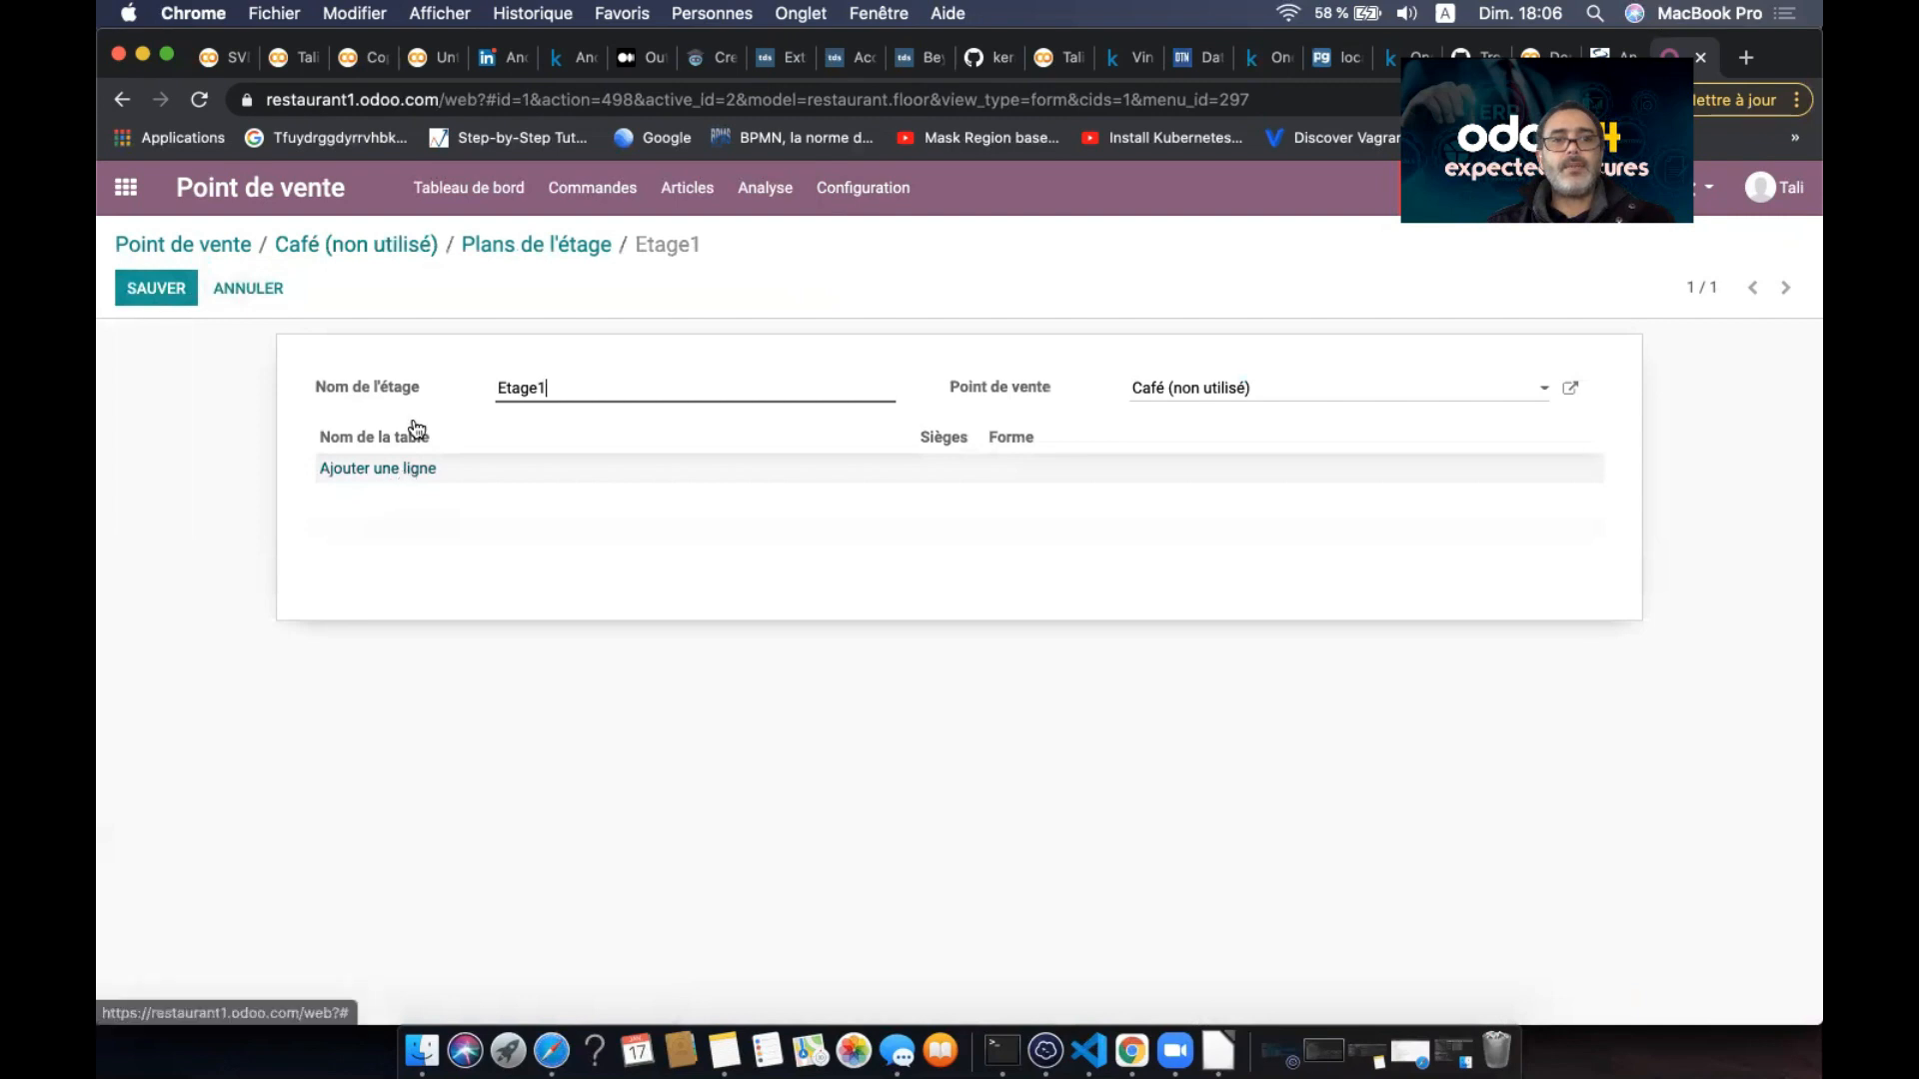
left_click_drag(560, 390, 461, 389)
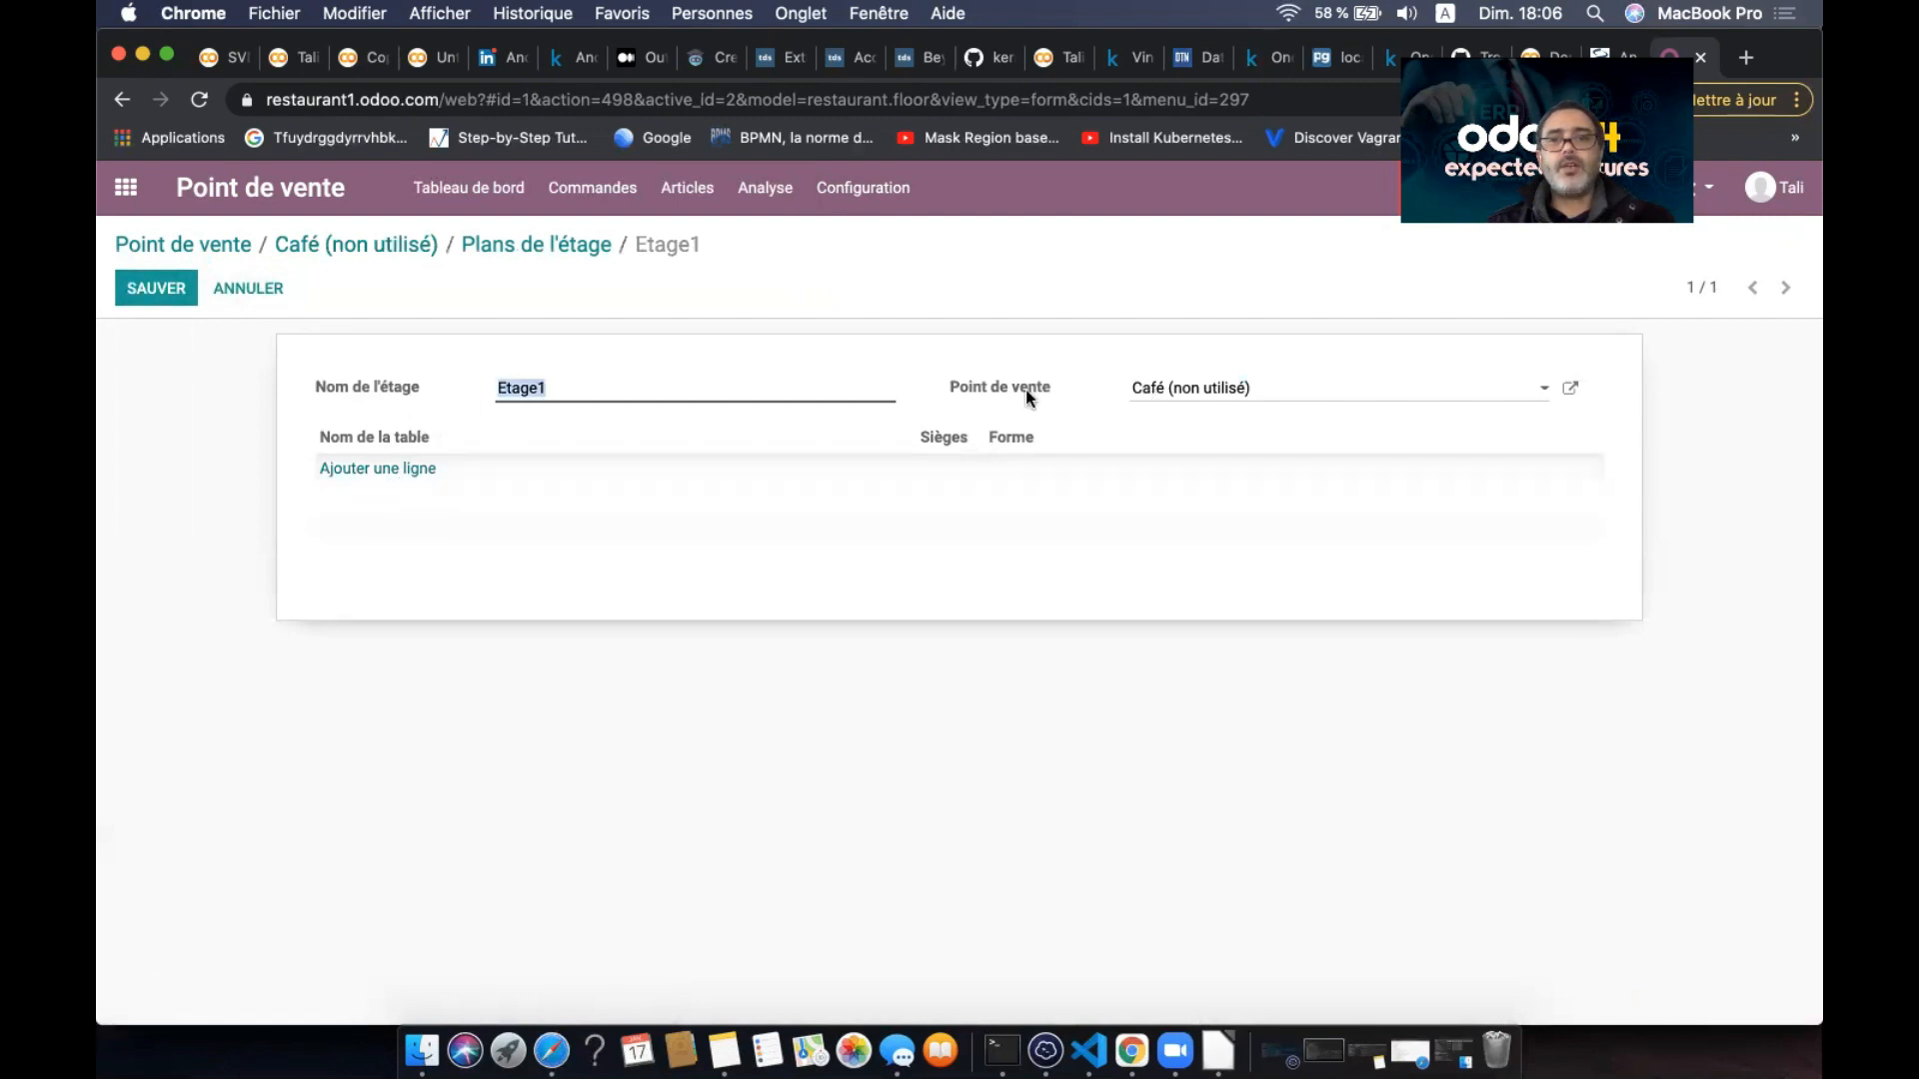
- Add Table 1 with 2 seats to Etage1
left_click(382, 468)
type("T")
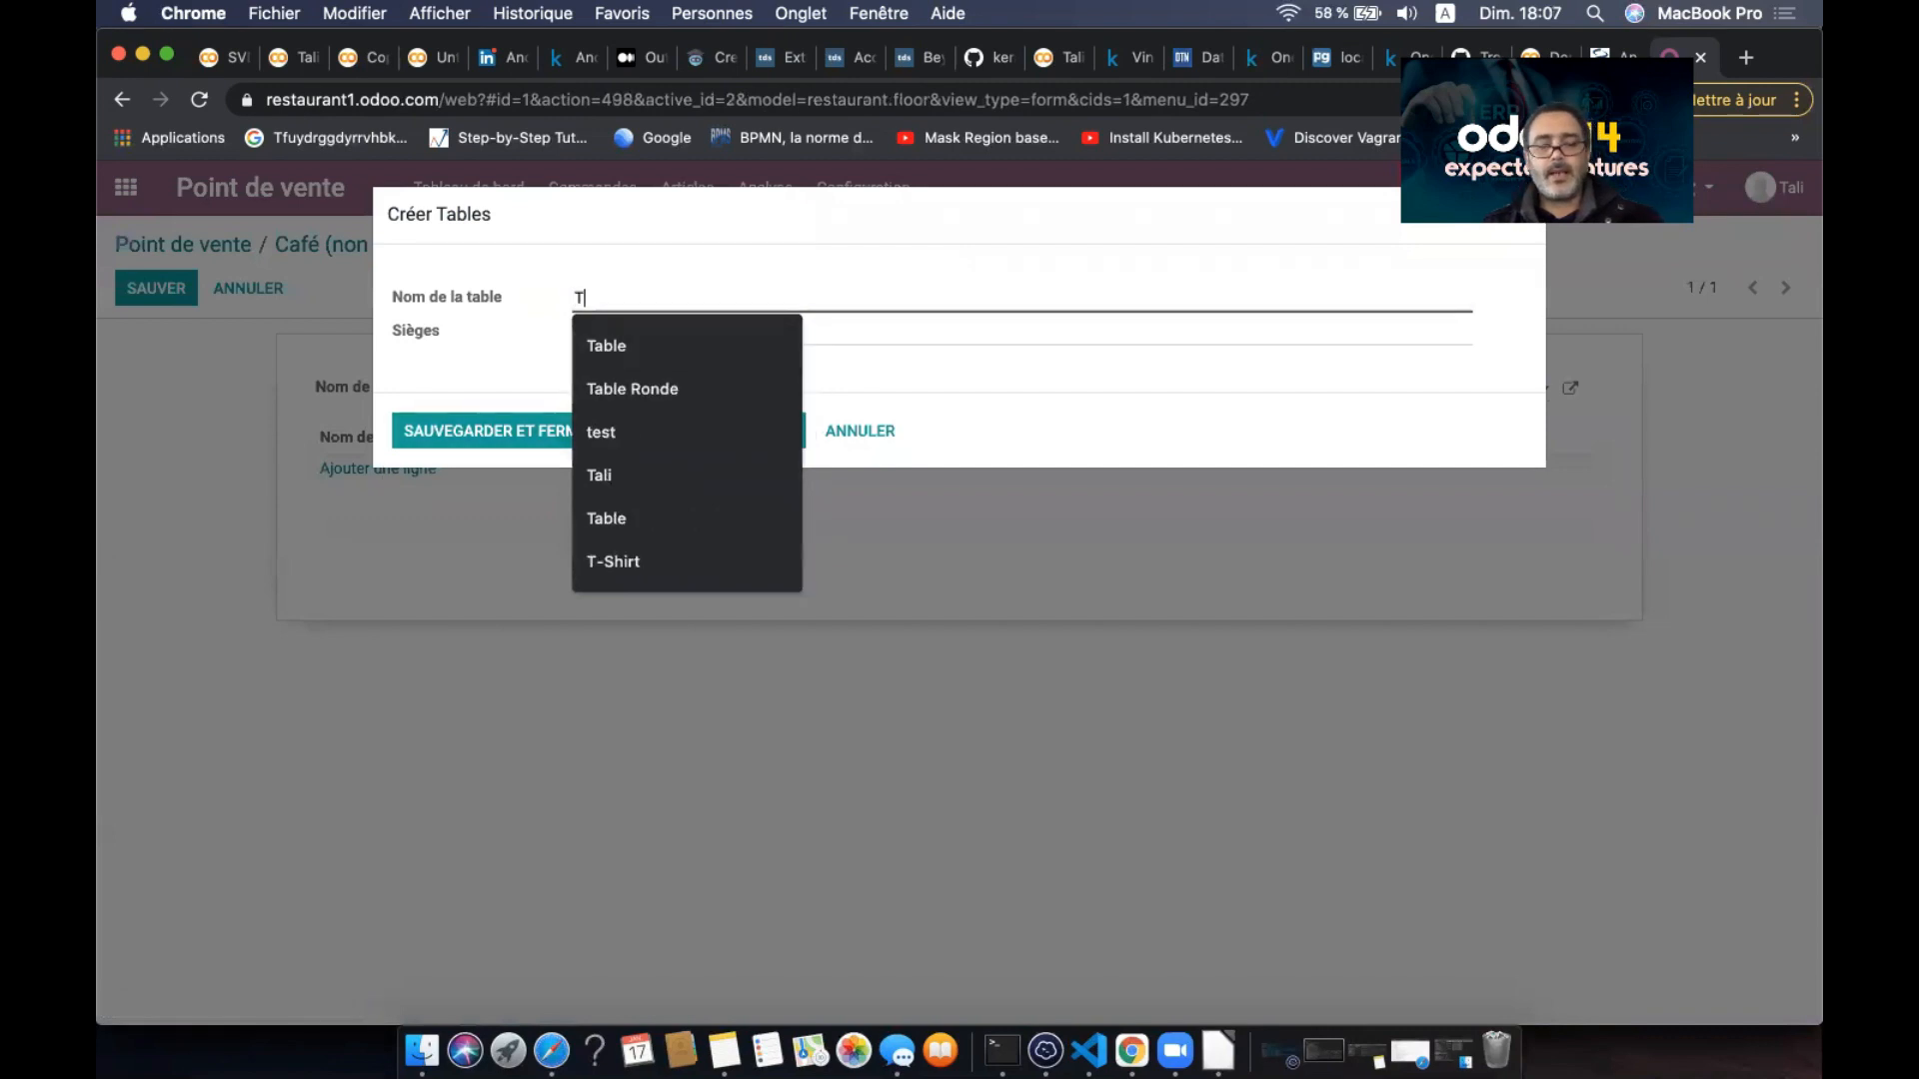
type("abl 1")
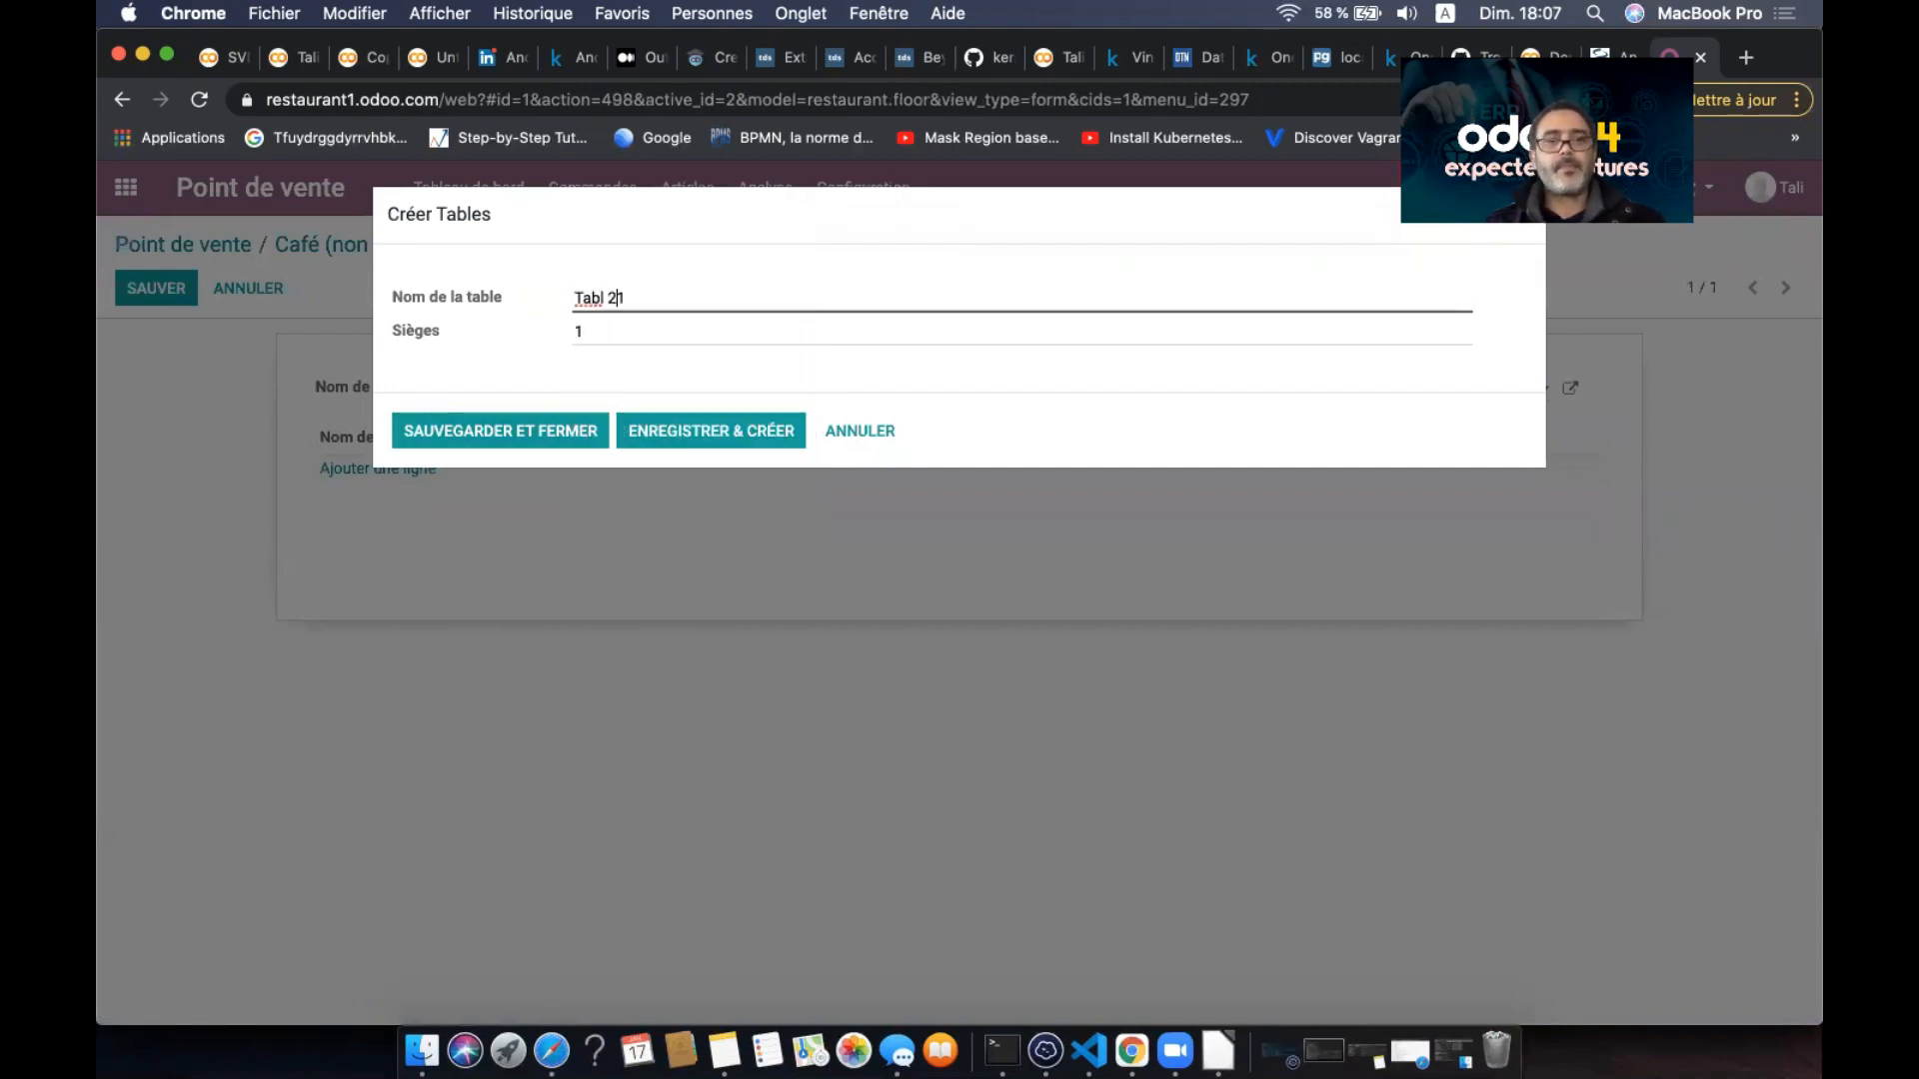
key("BackSpace")
key("BackSpace")
key("BackSpace")
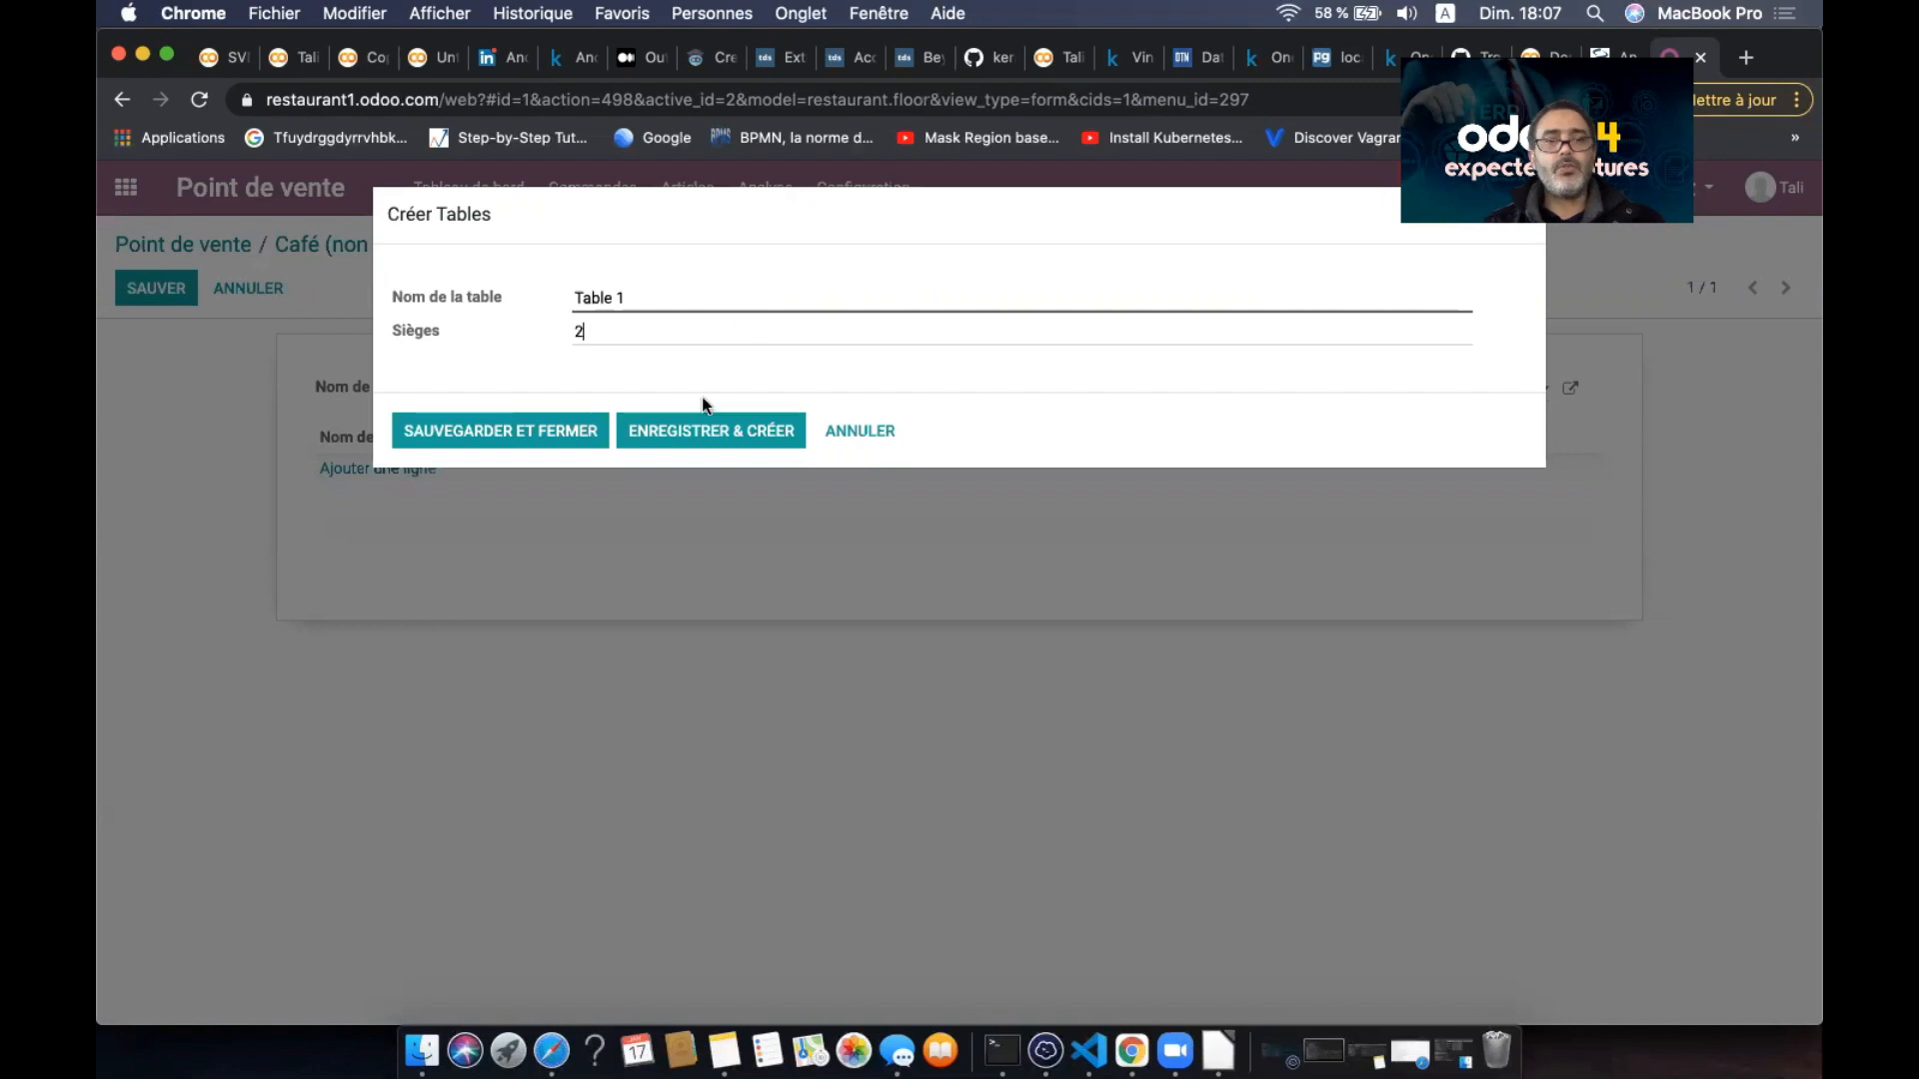
left_click(711, 433)
left_click(668, 297)
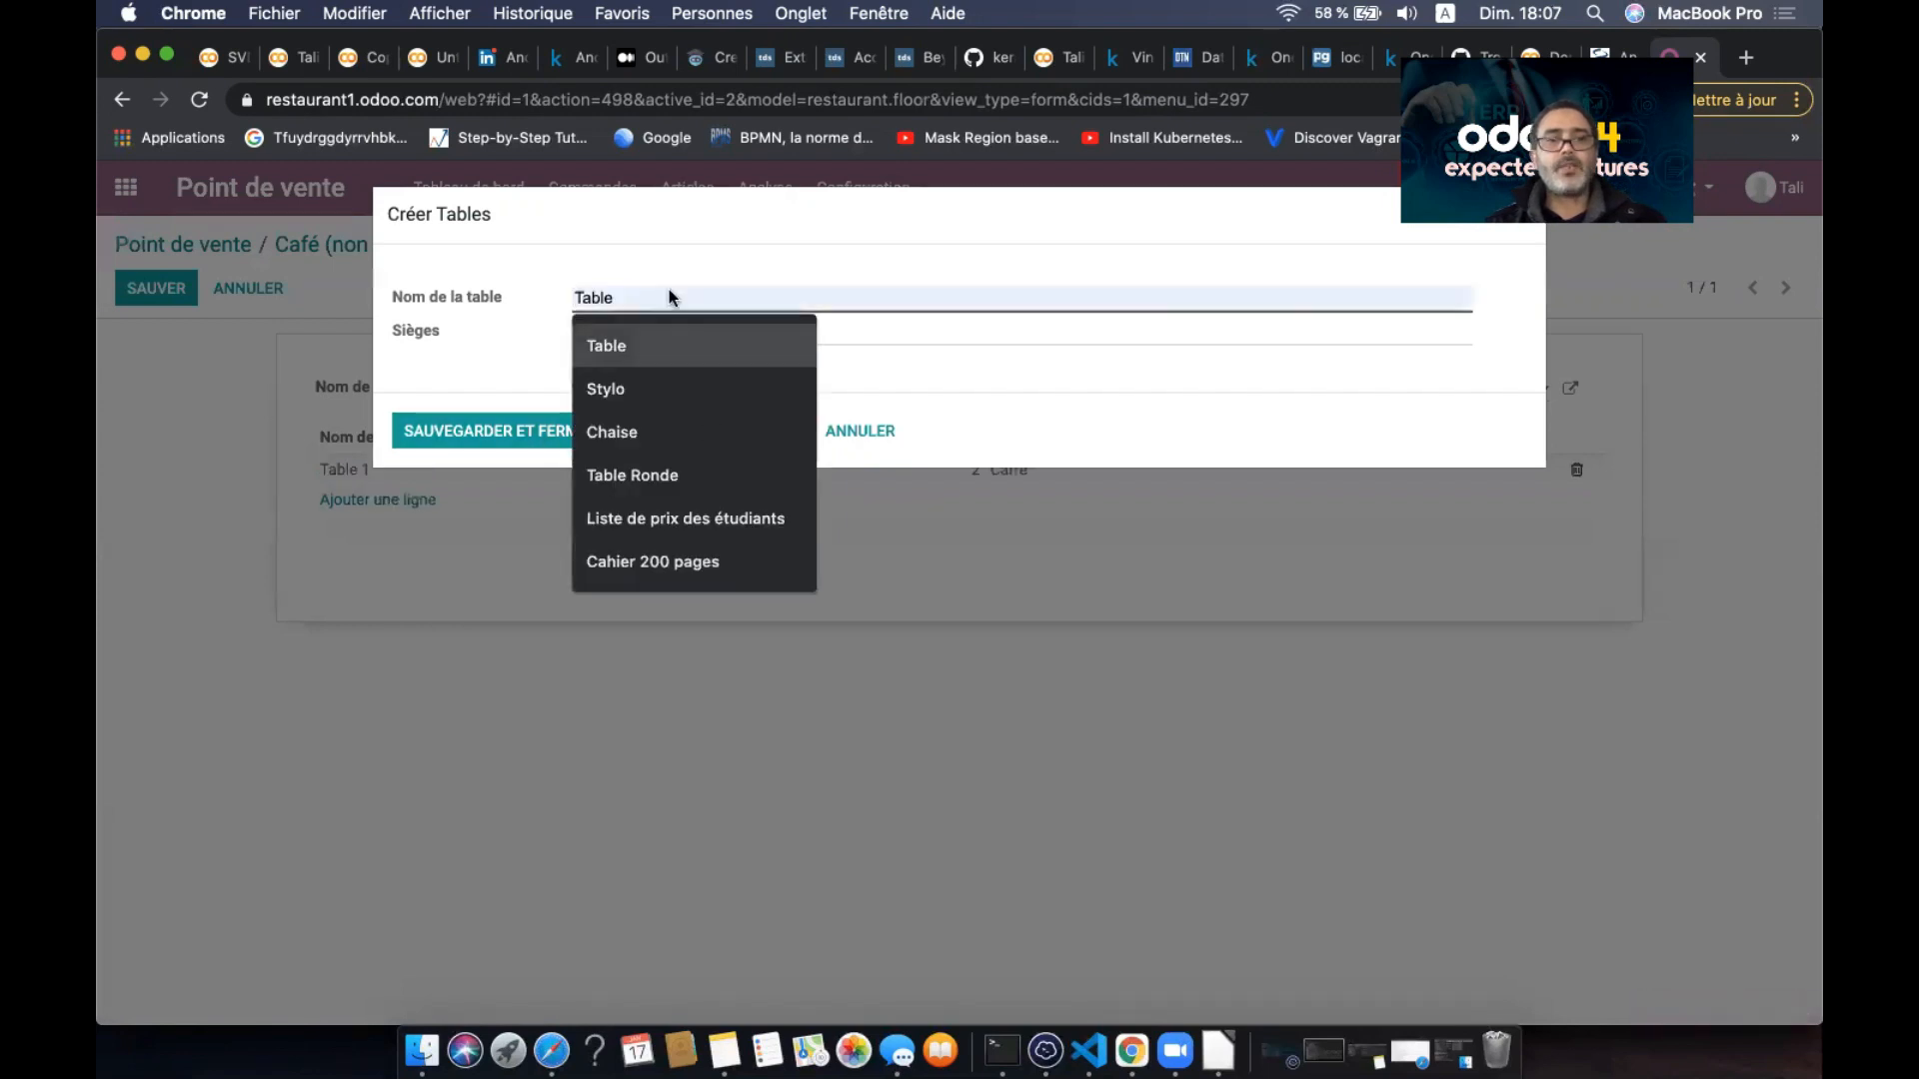
- Add Table 2 and Table 3 with 4 seats each, then save Etage1
left_click(645, 351)
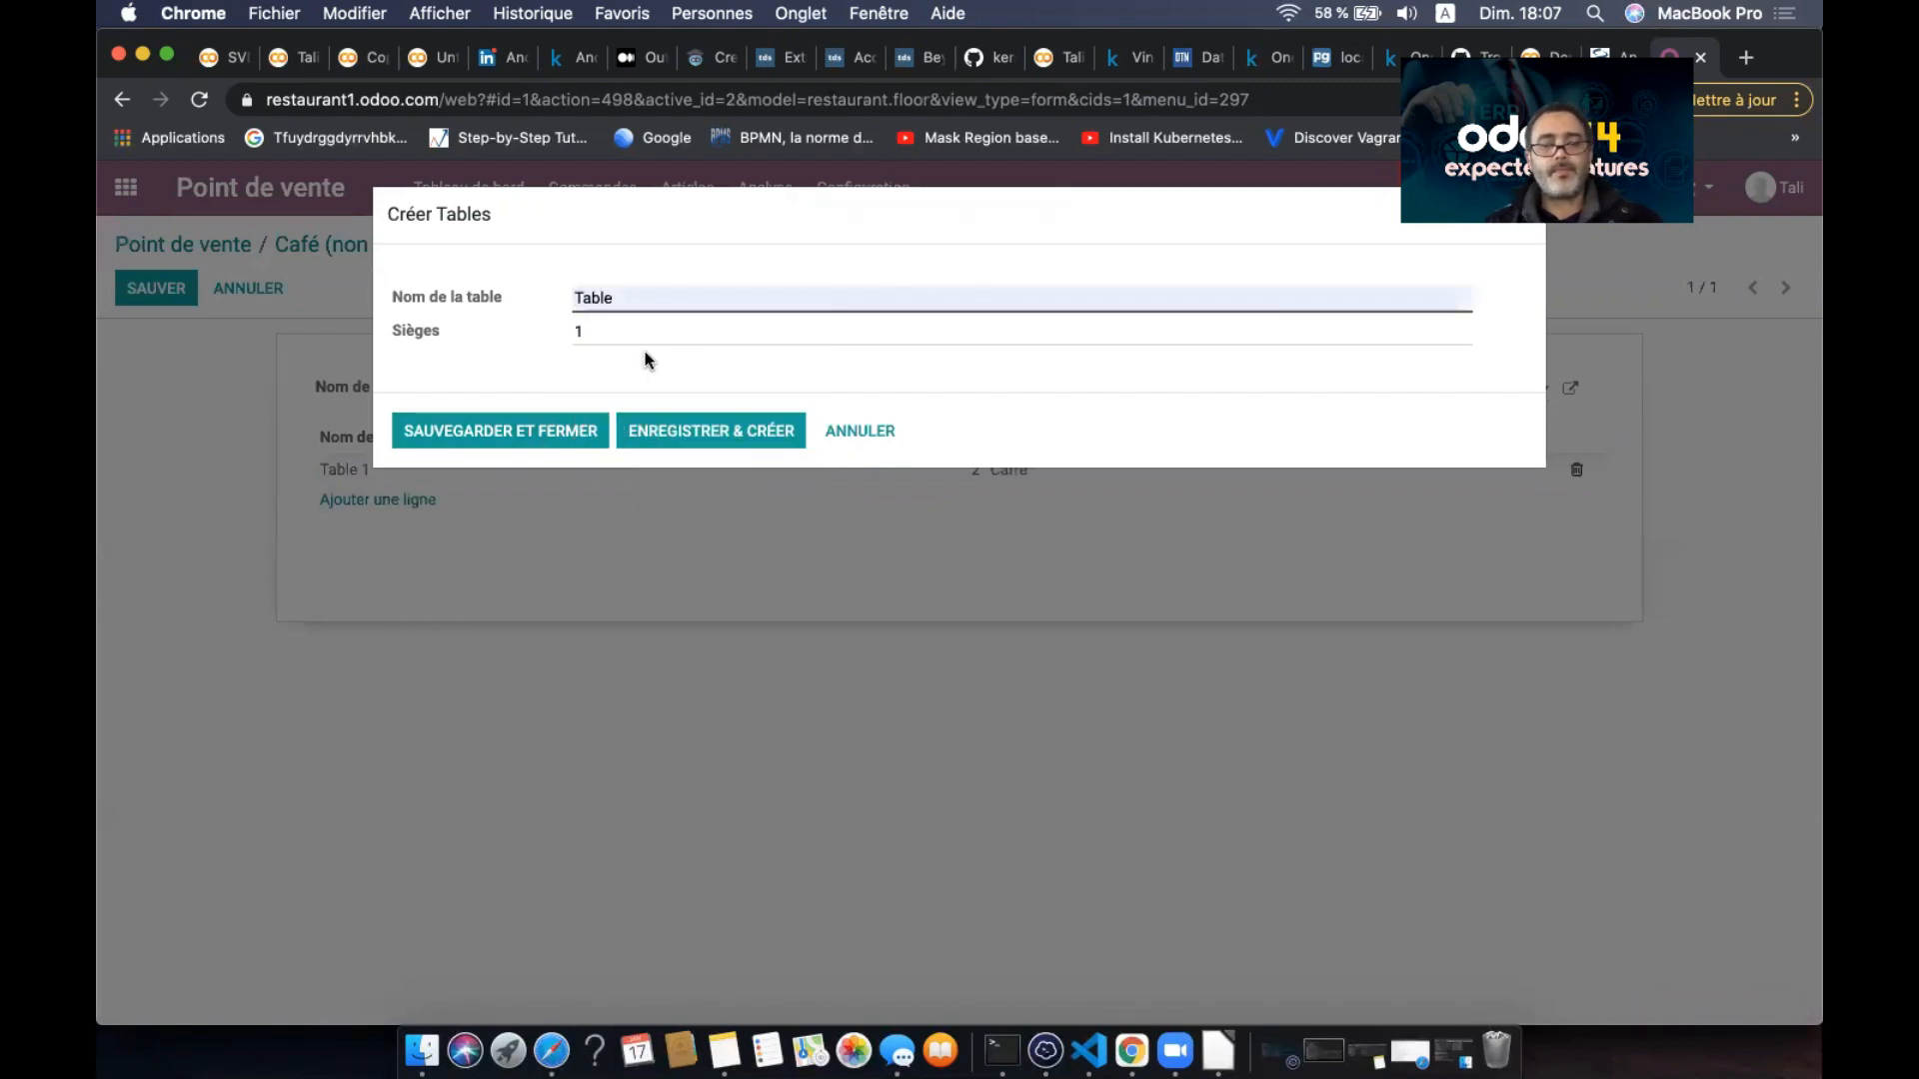
type("2")
left_click(645, 332)
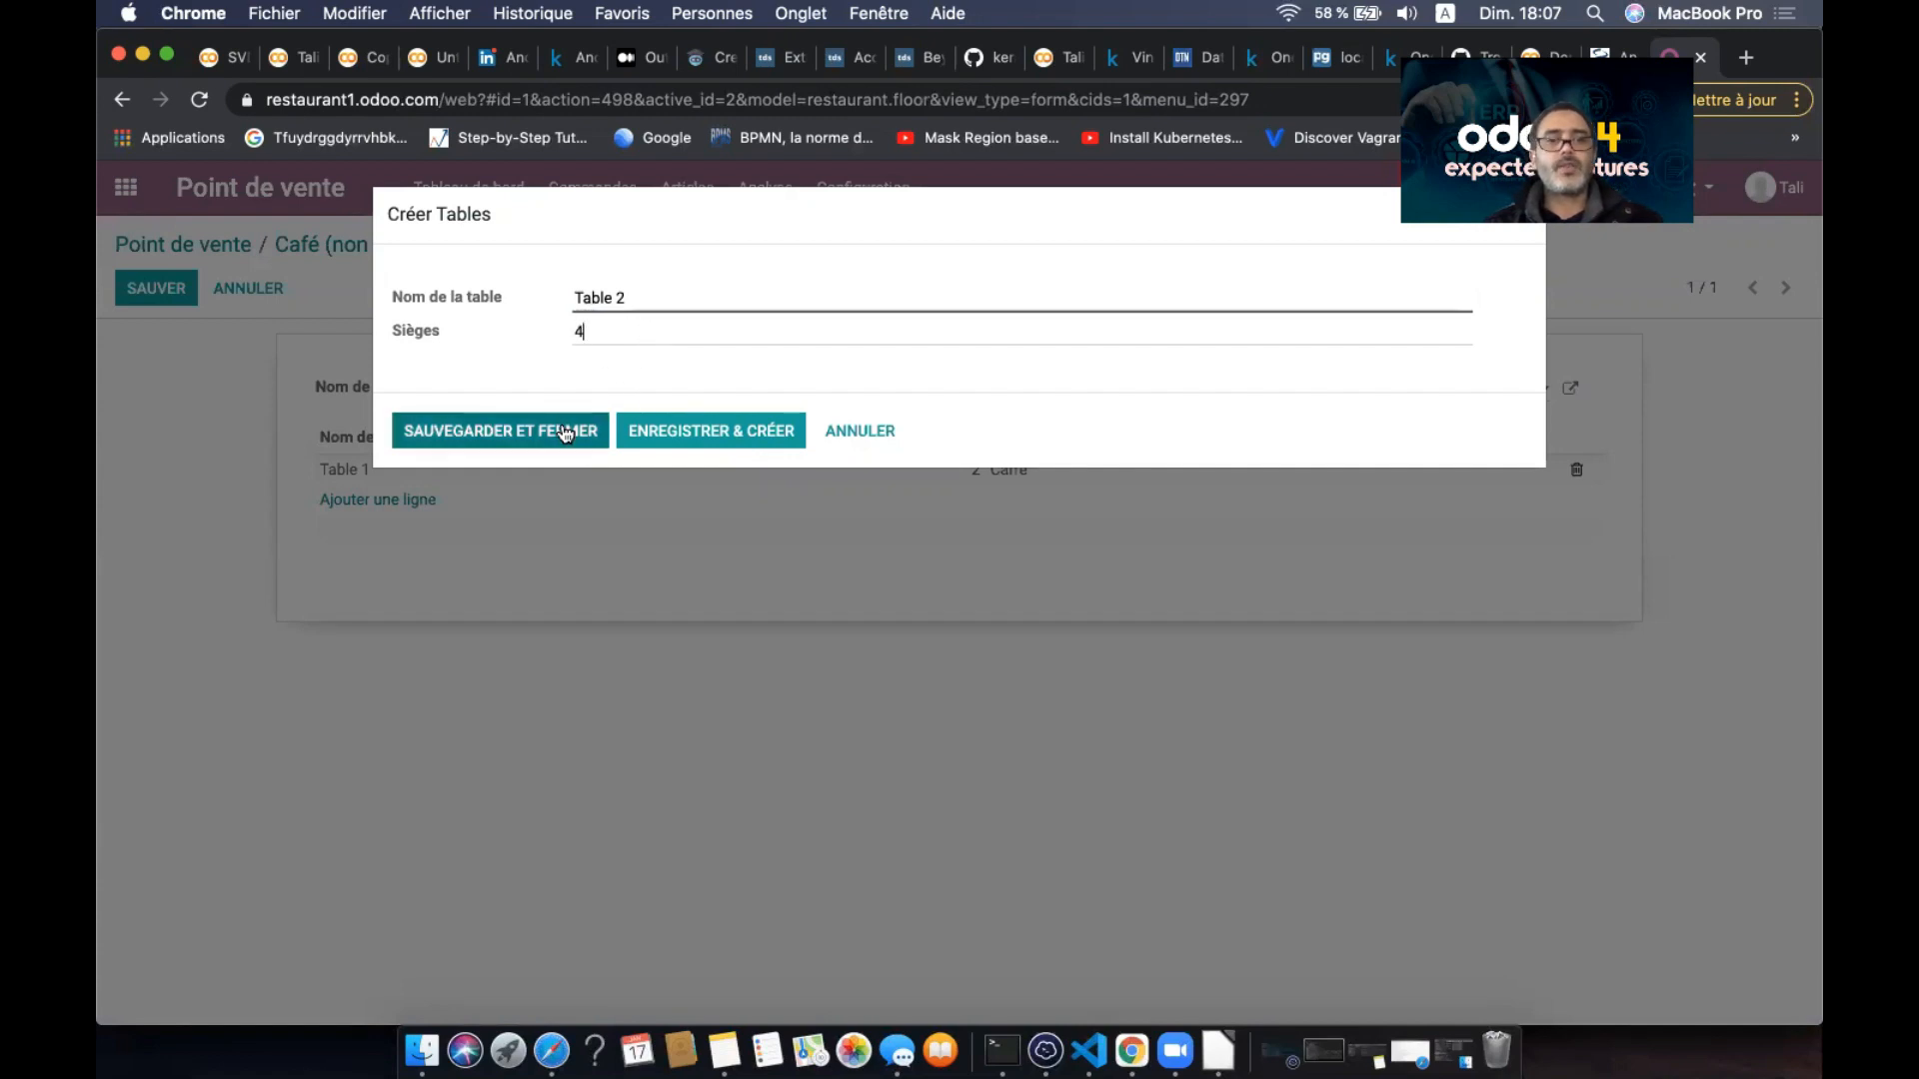
left_click(676, 432)
left_click(688, 303)
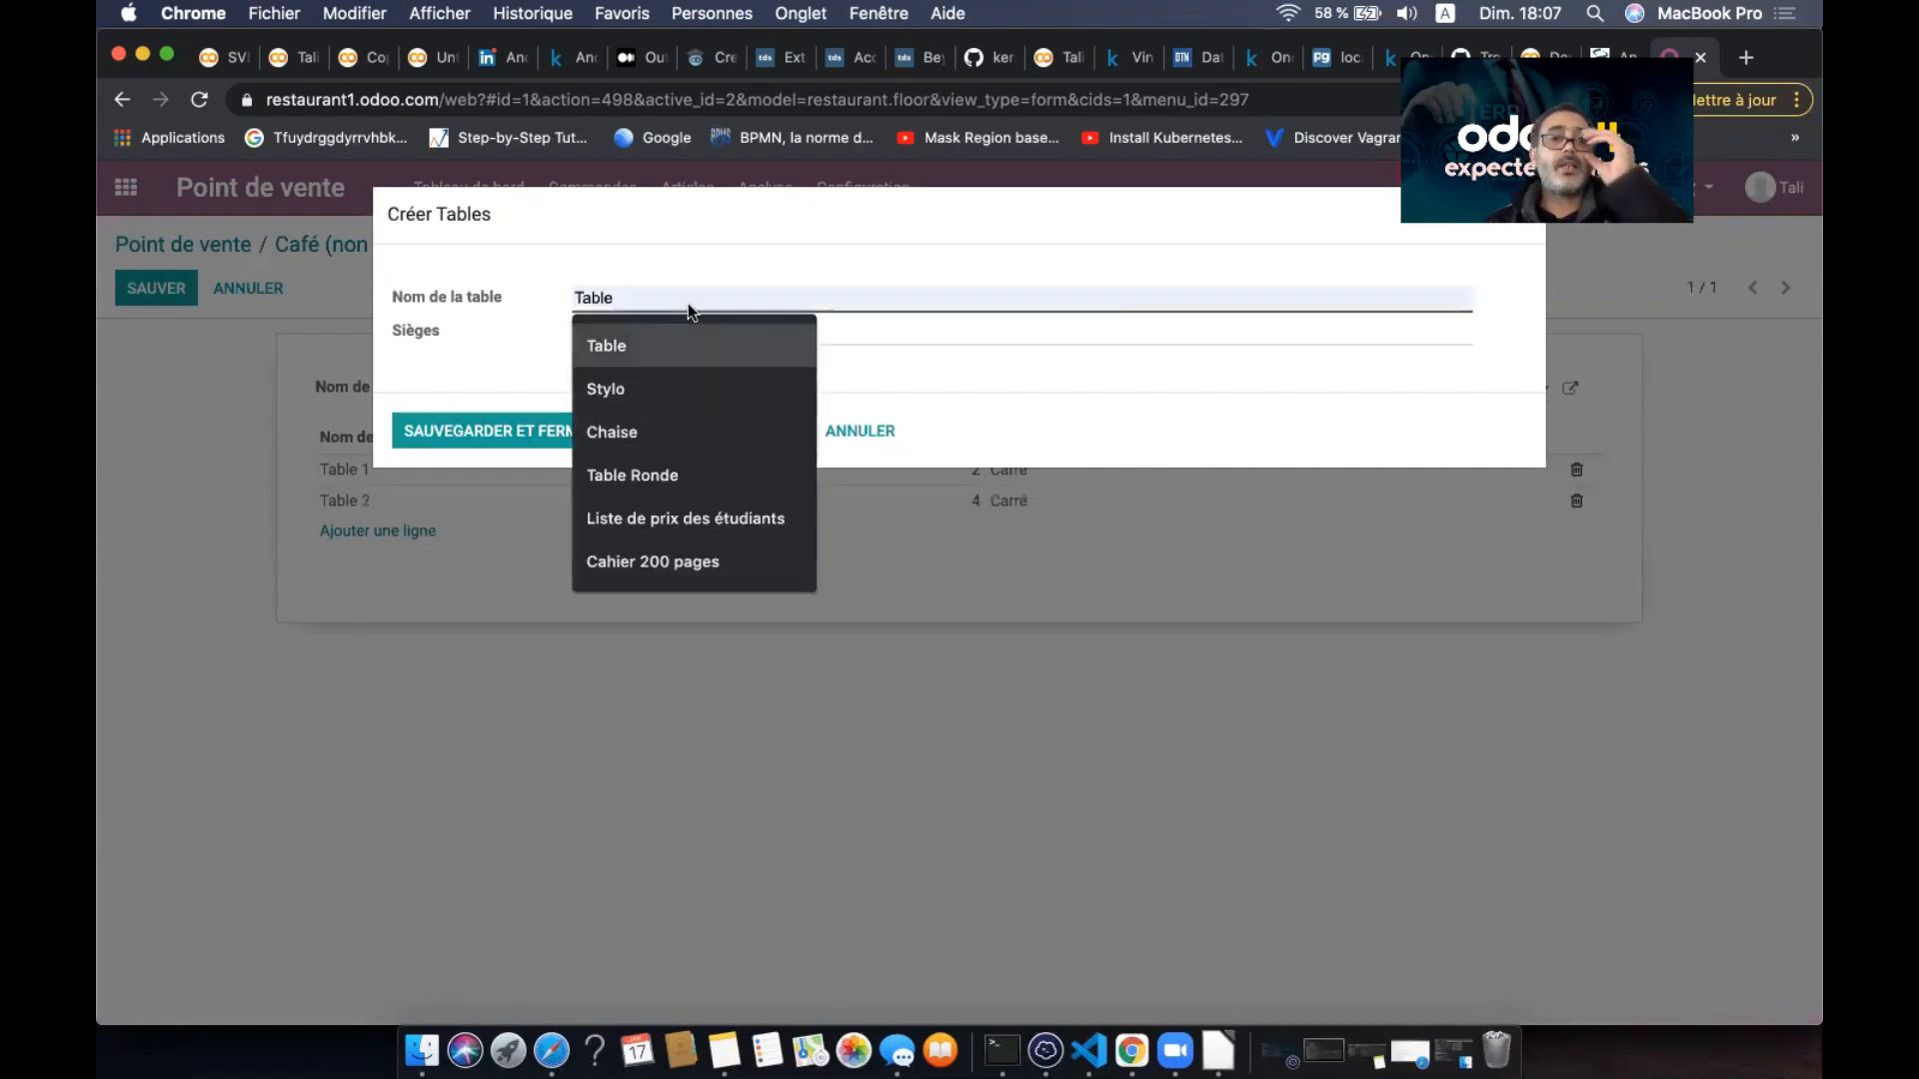
left_click(662, 344)
type("3")
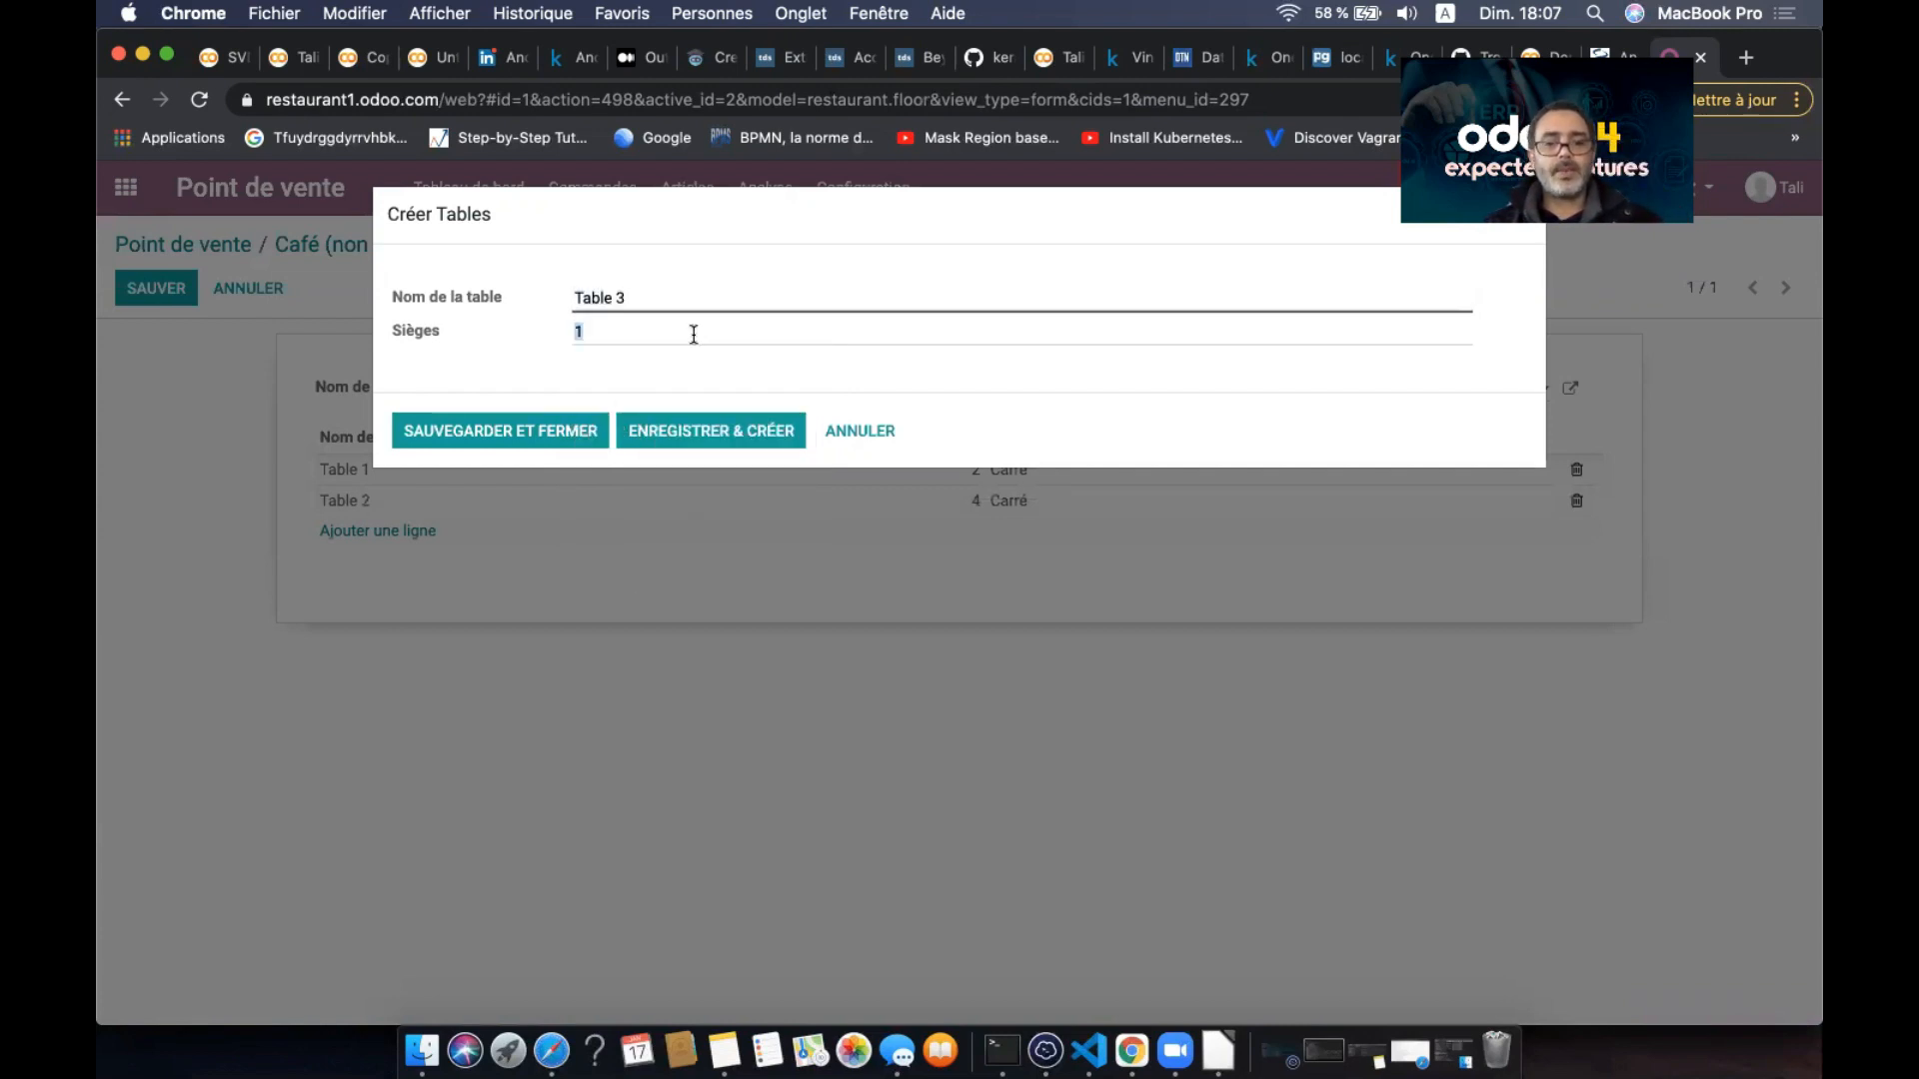
type("4")
left_click(565, 432)
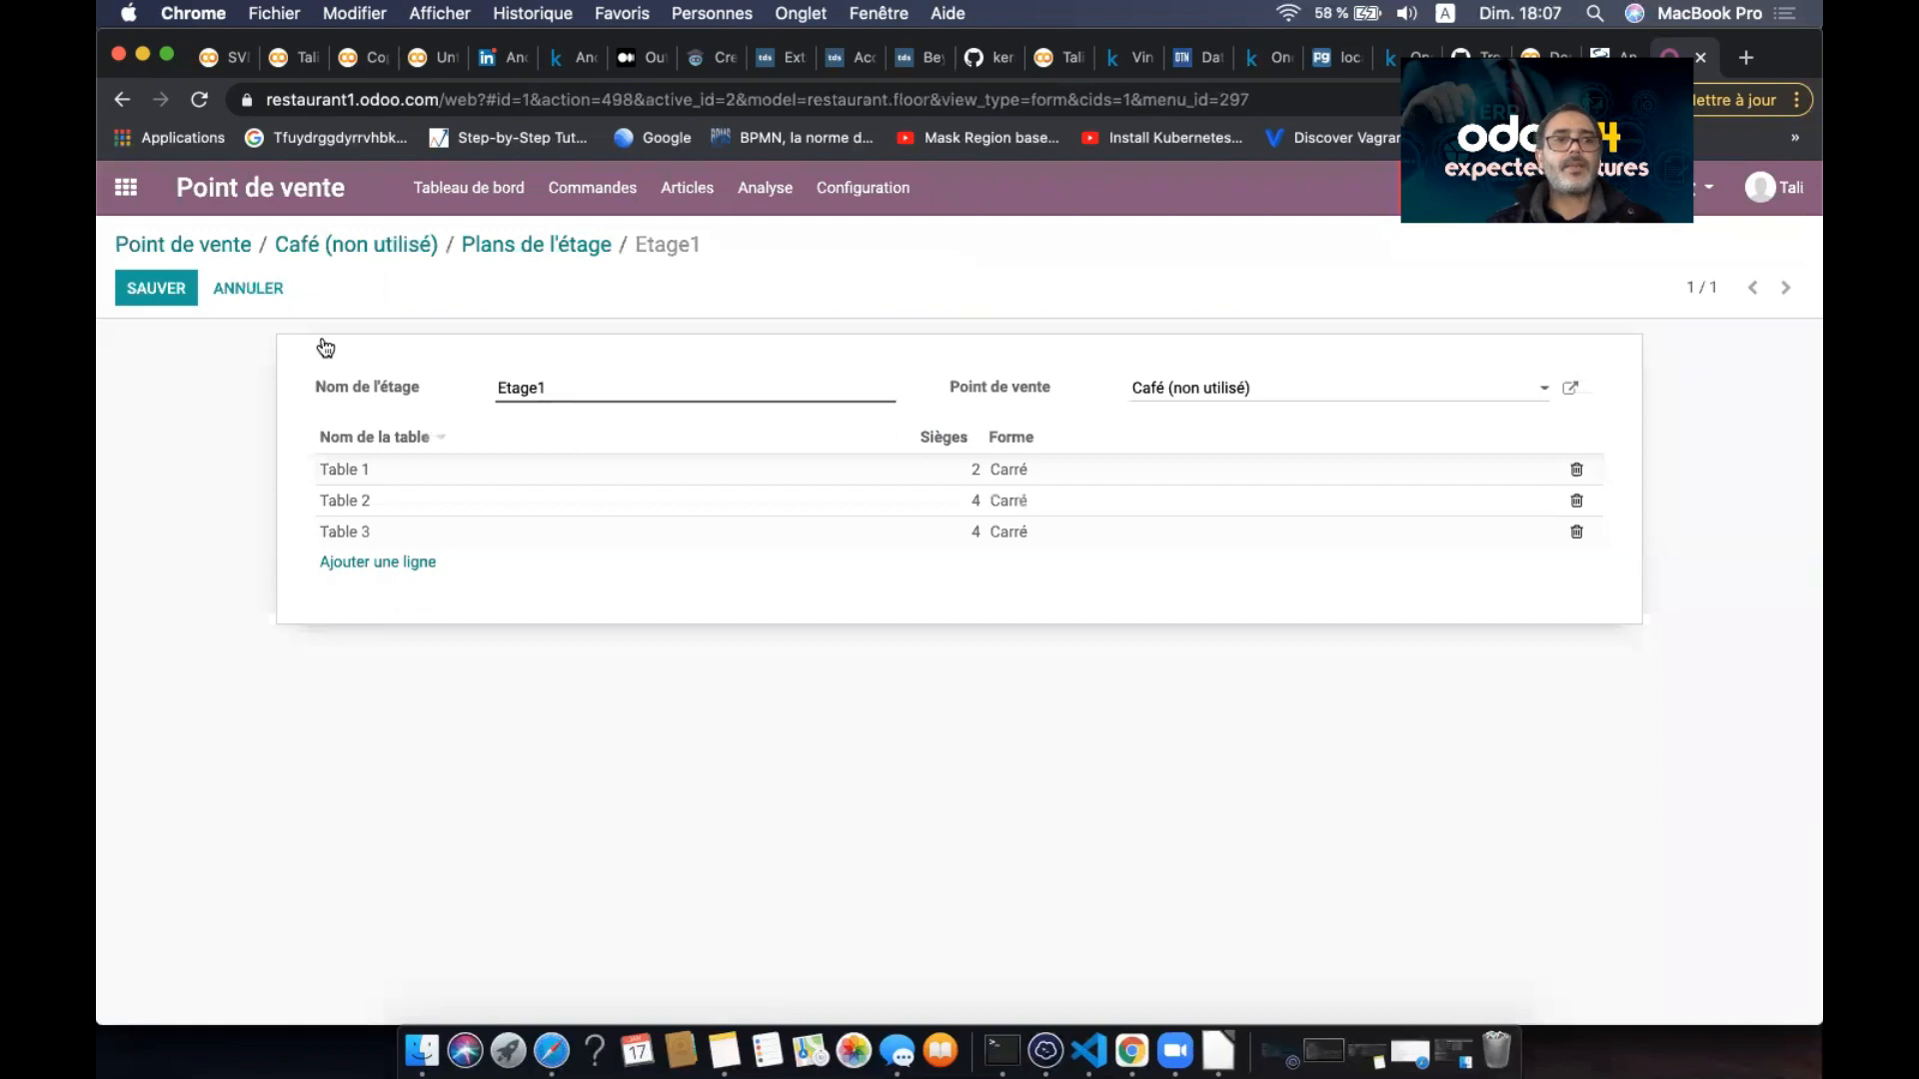
left_click(172, 289)
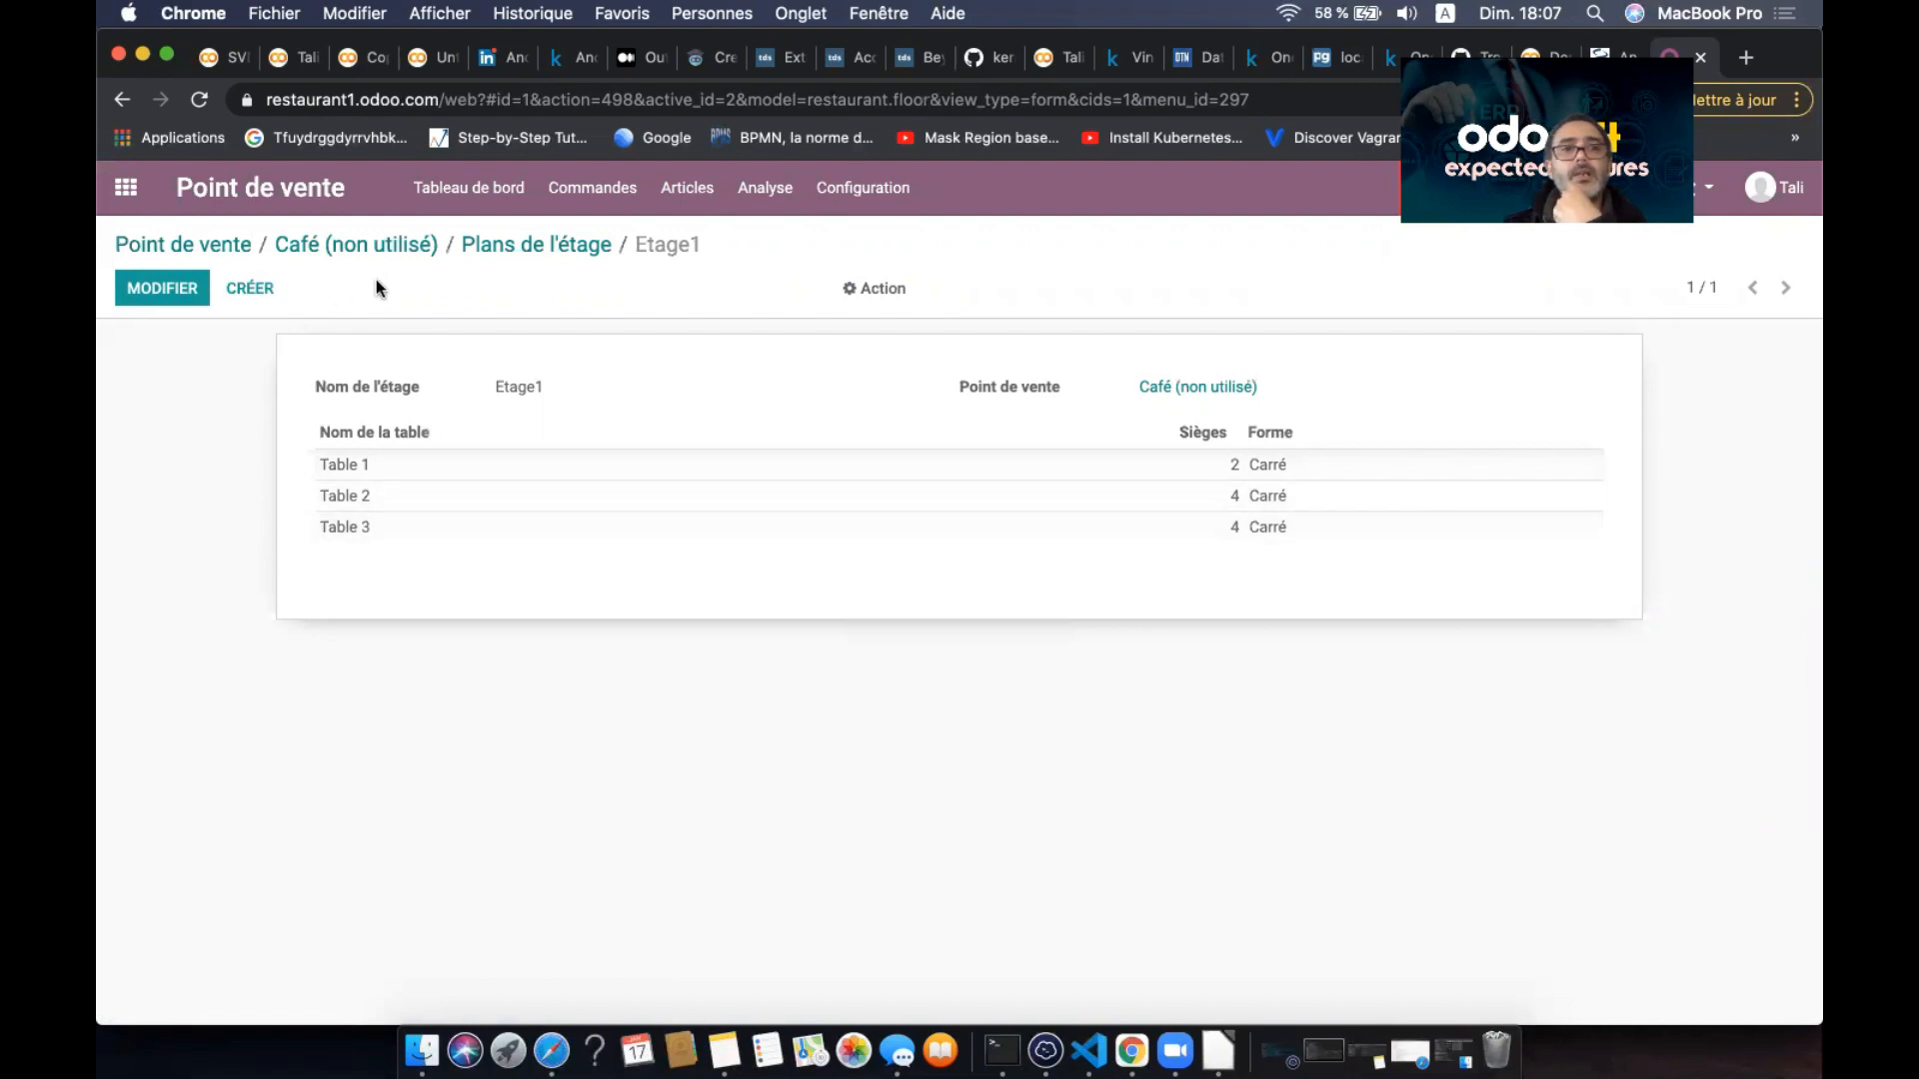
- Create a new floor named Etage2
left_click(473, 247)
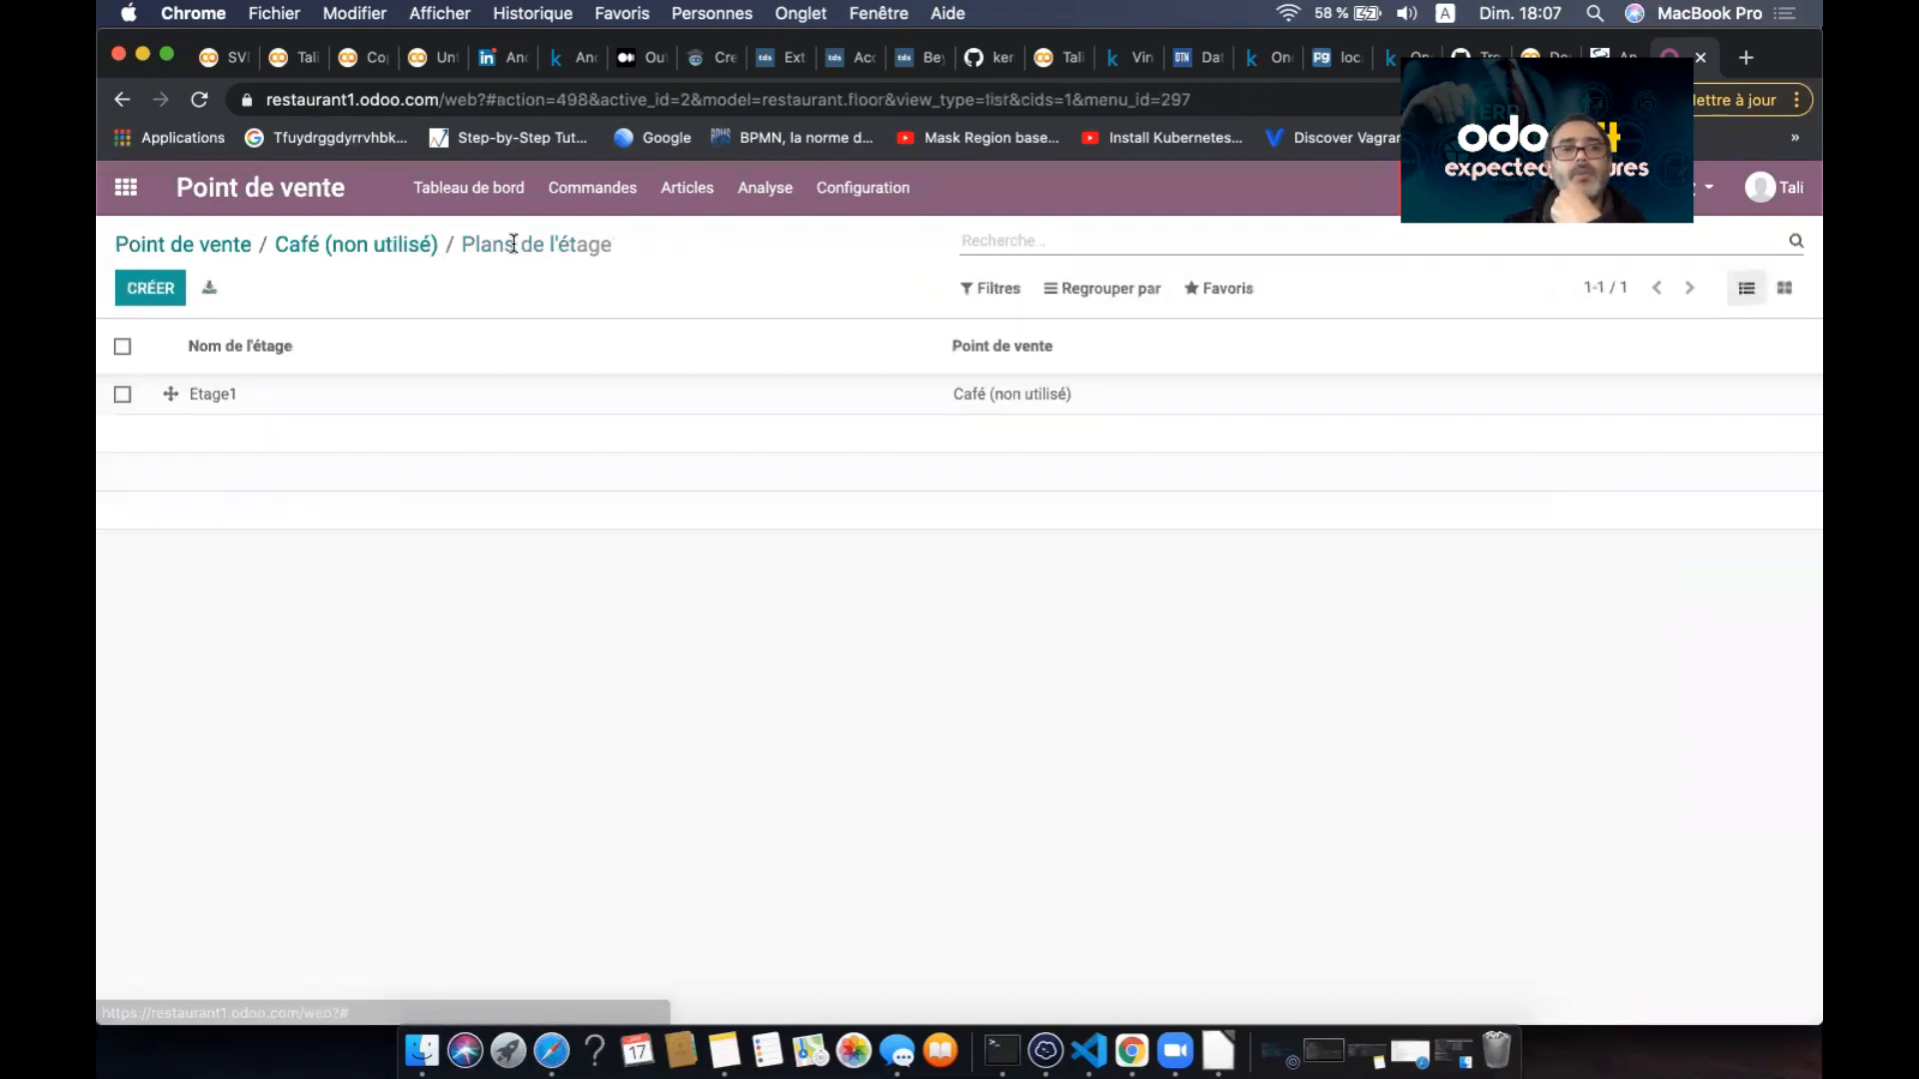
left_click(161, 300)
left_click(490, 390)
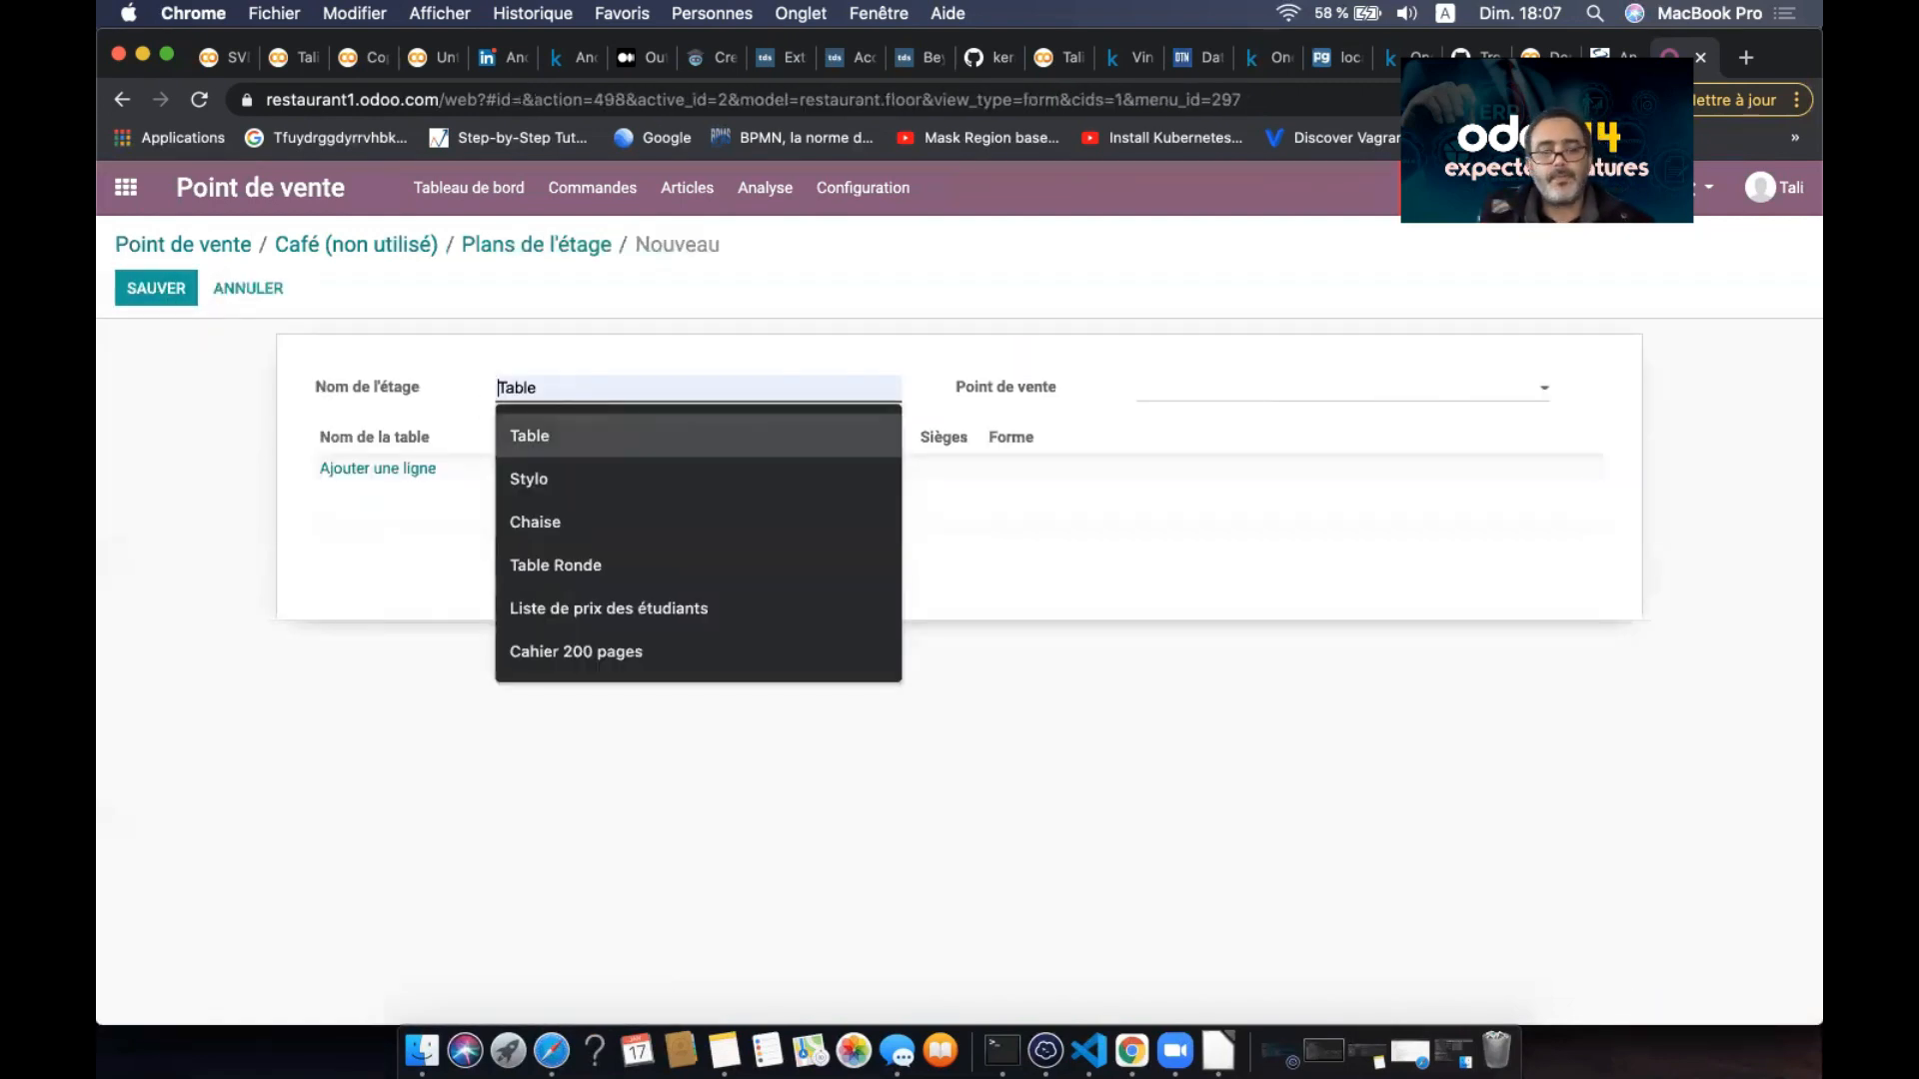
type("Eta")
key("Down")
key("Down")
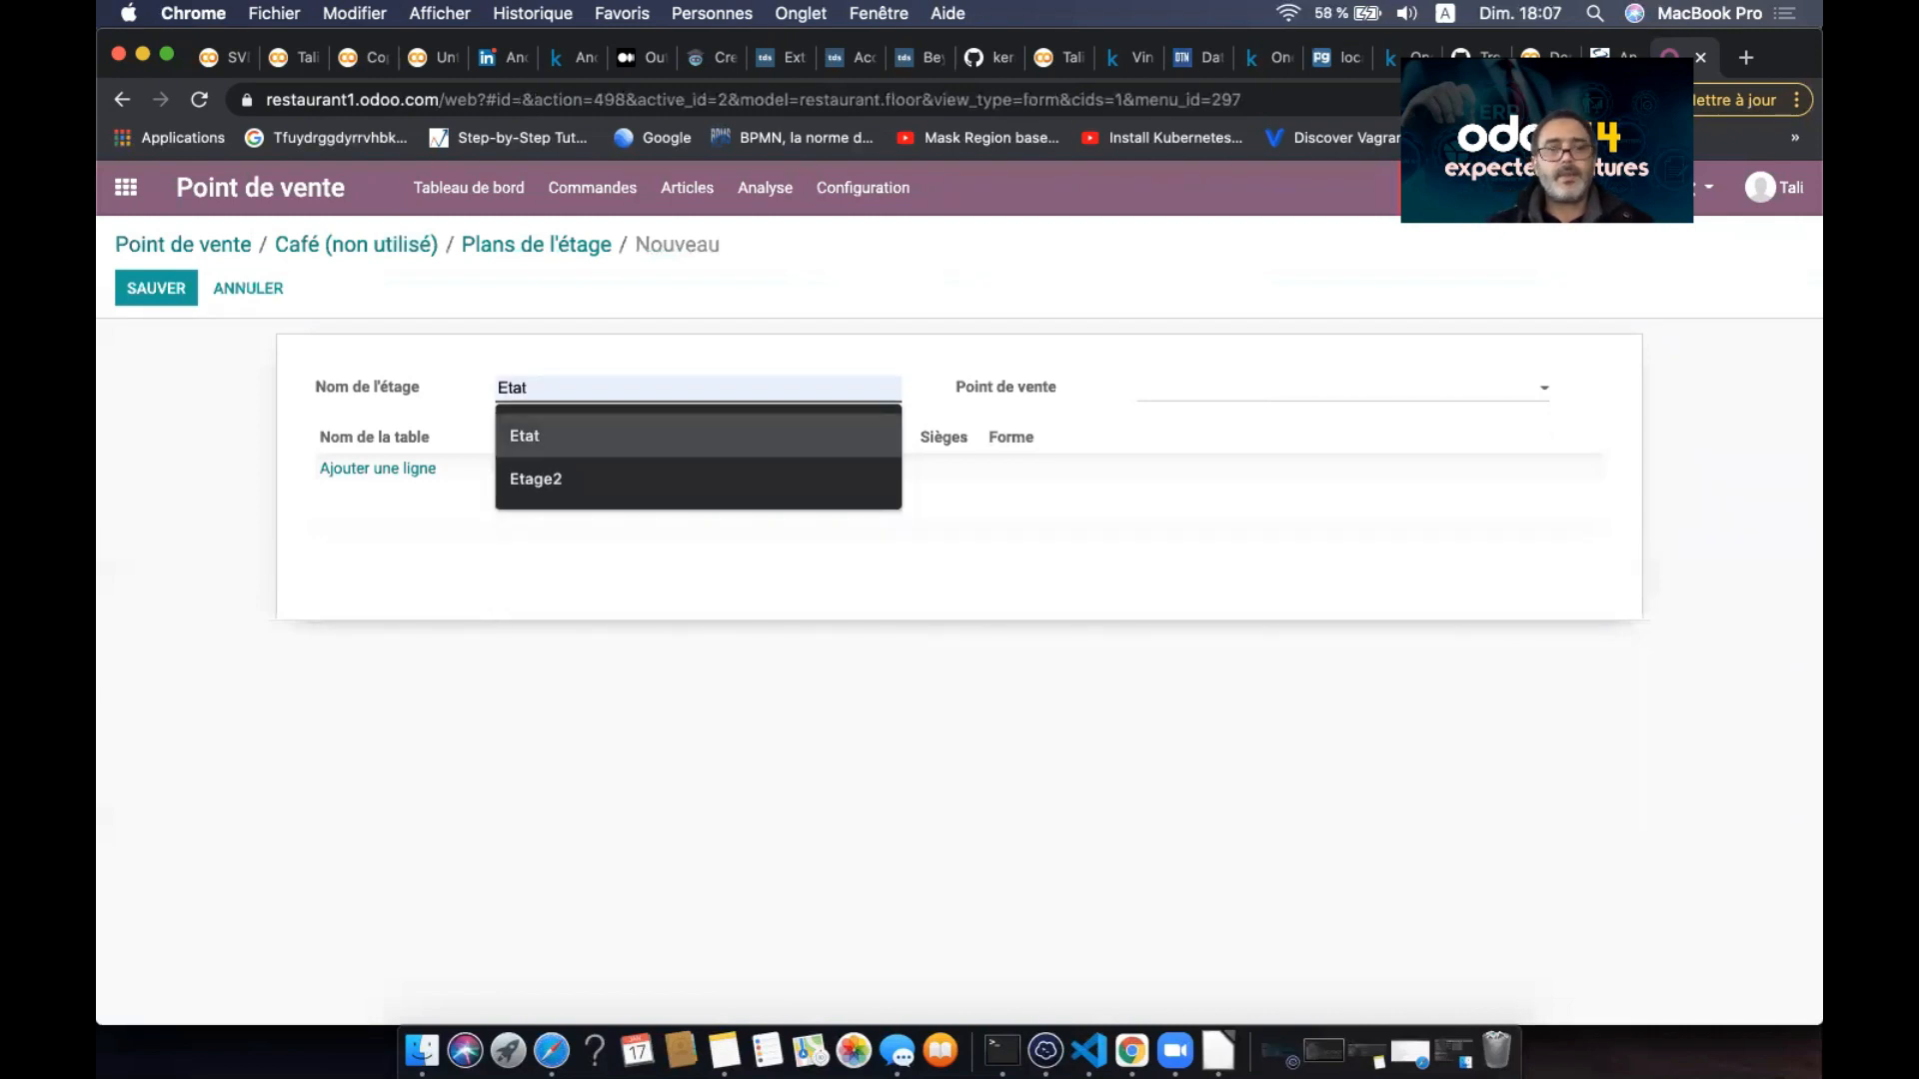
type("ge2")
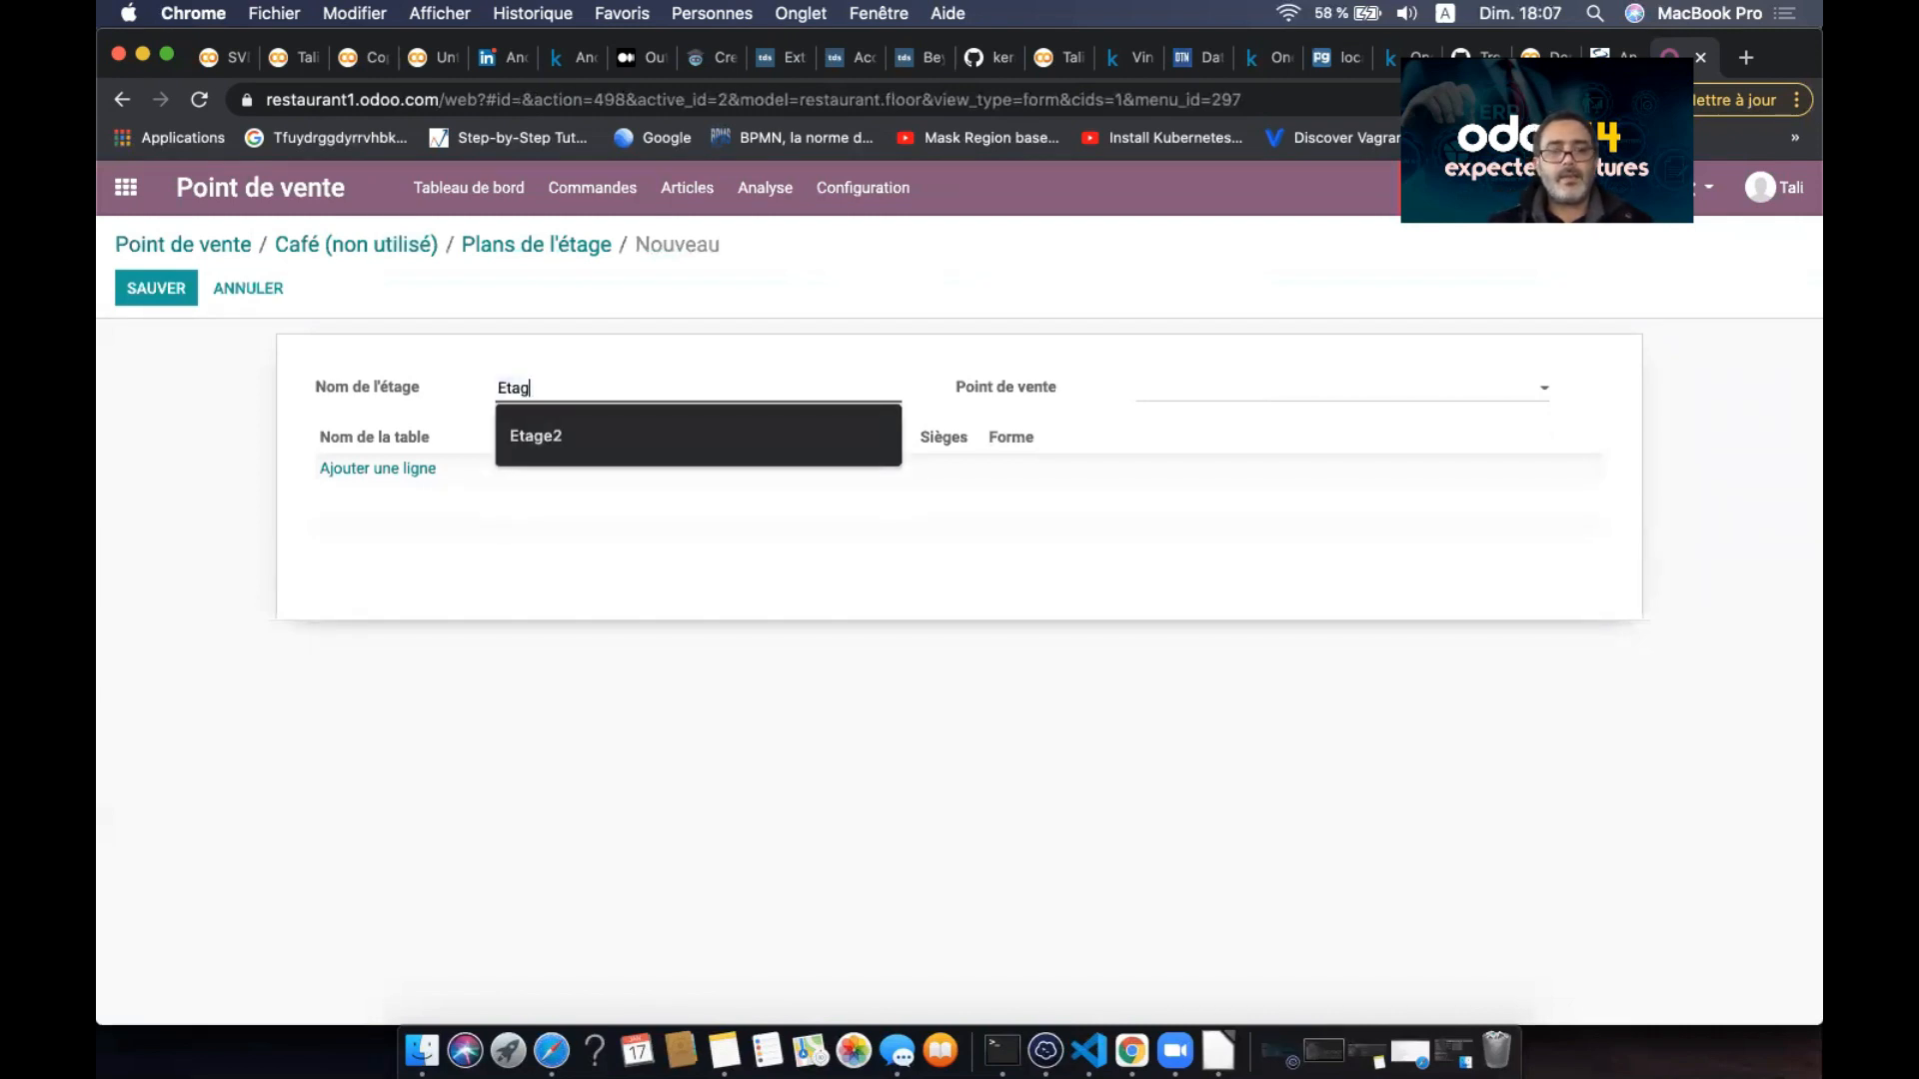
left_click(557, 448)
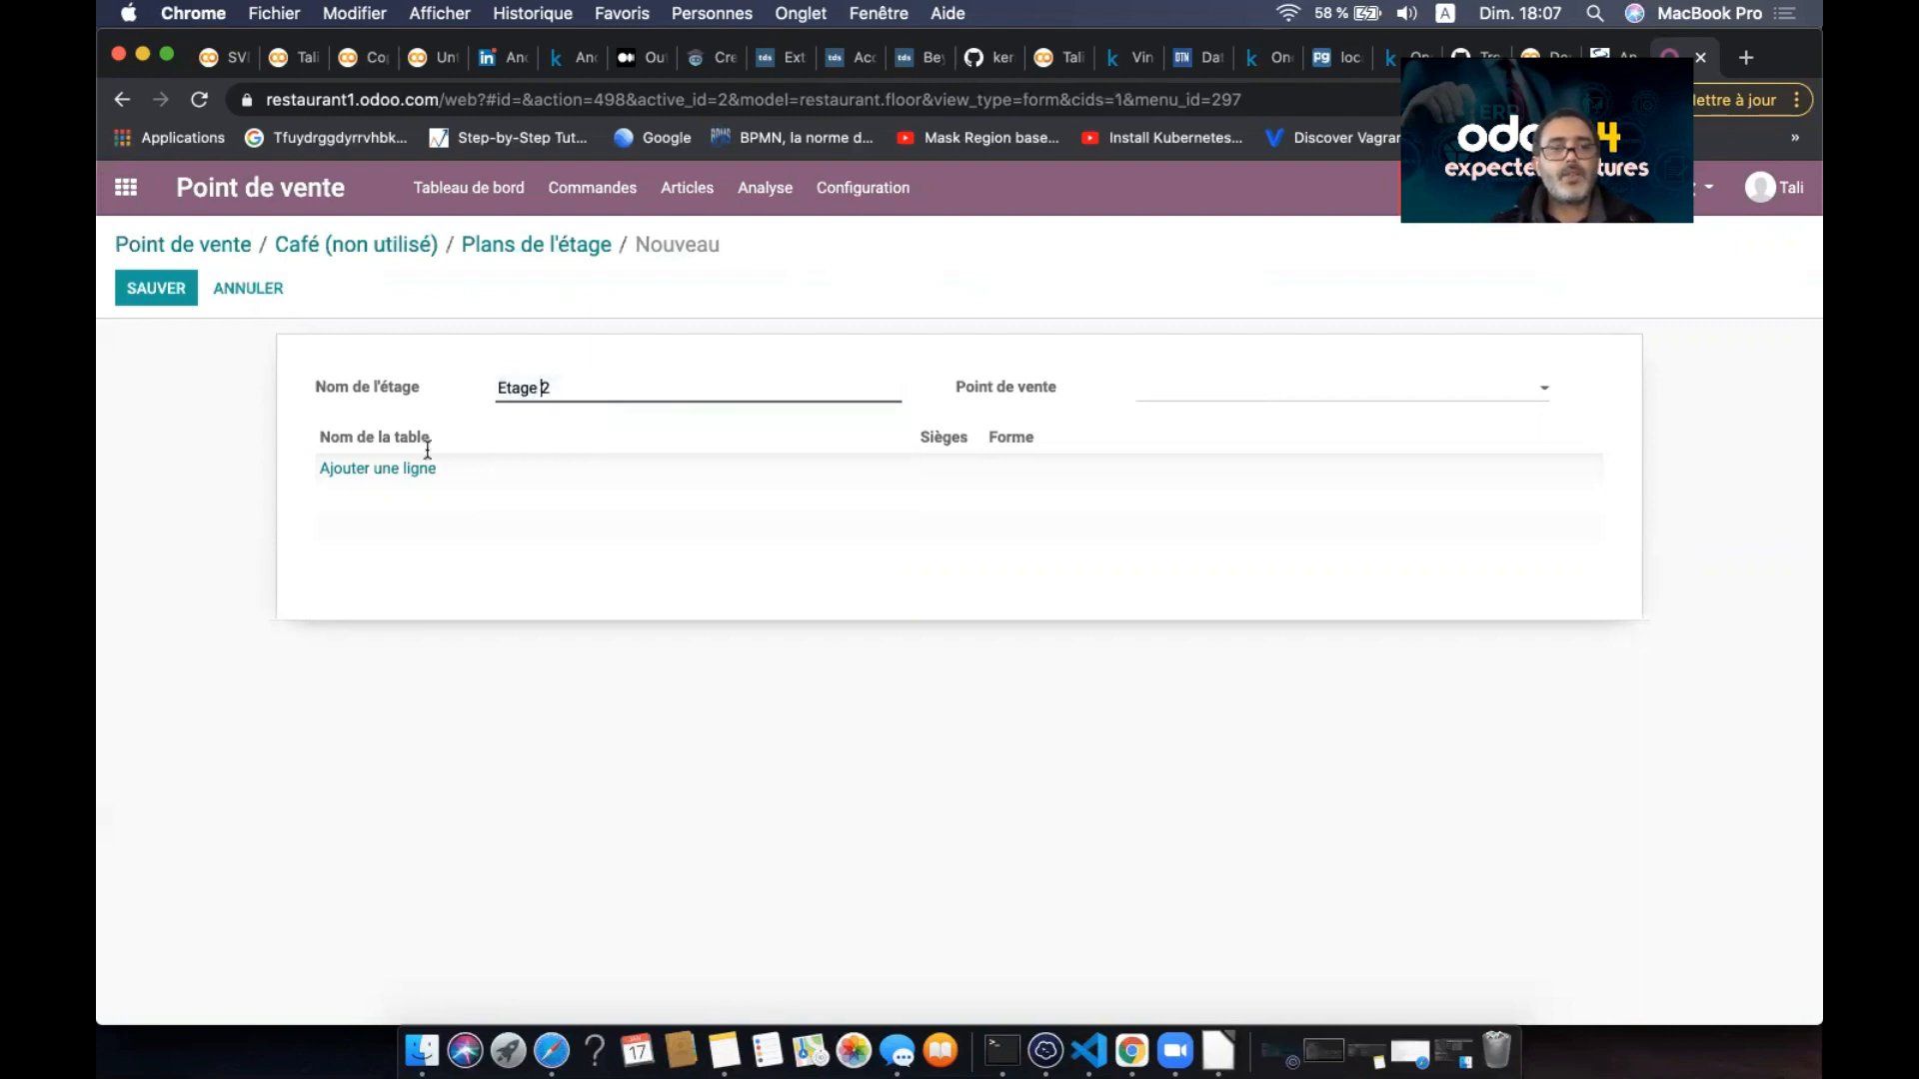
- Add a 20-seat Table de réunion, save Etage 2, and go back to Café settings
left_click(378, 470)
type("T")
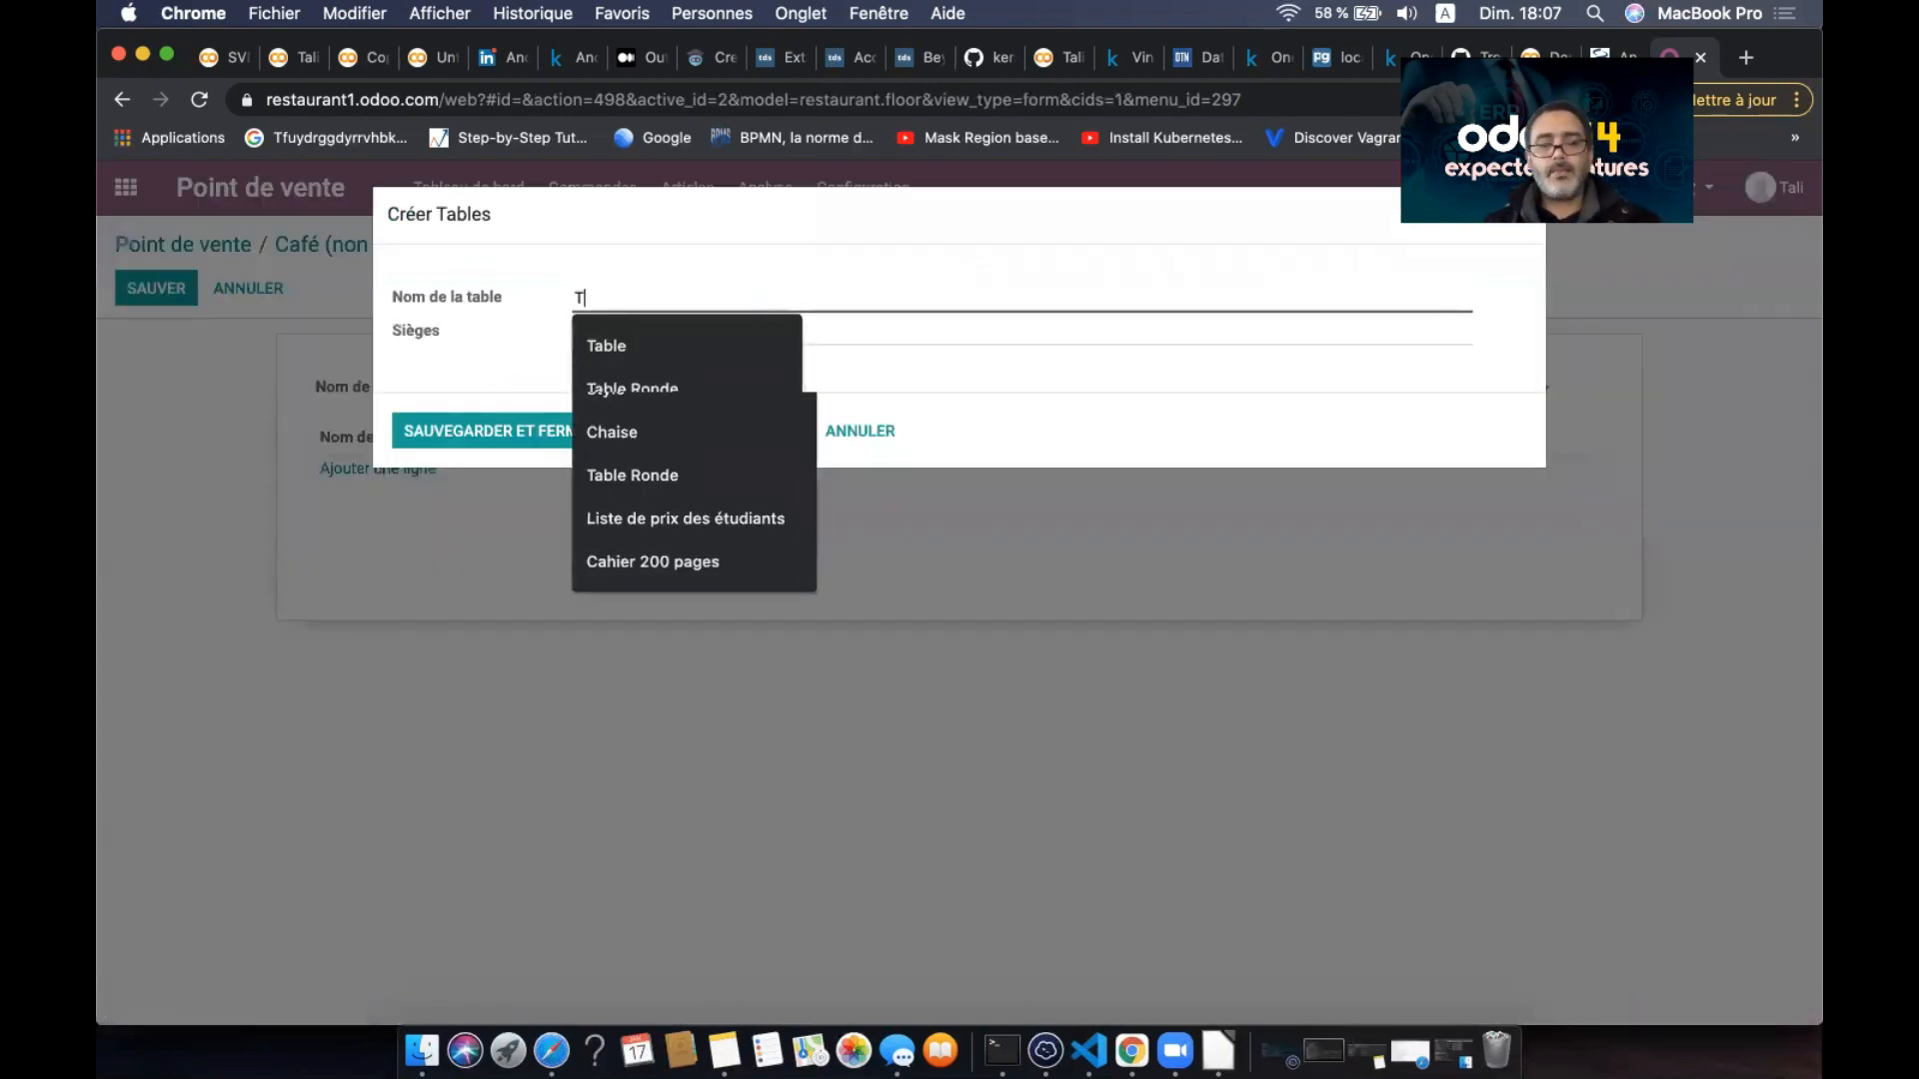
type("able de r")
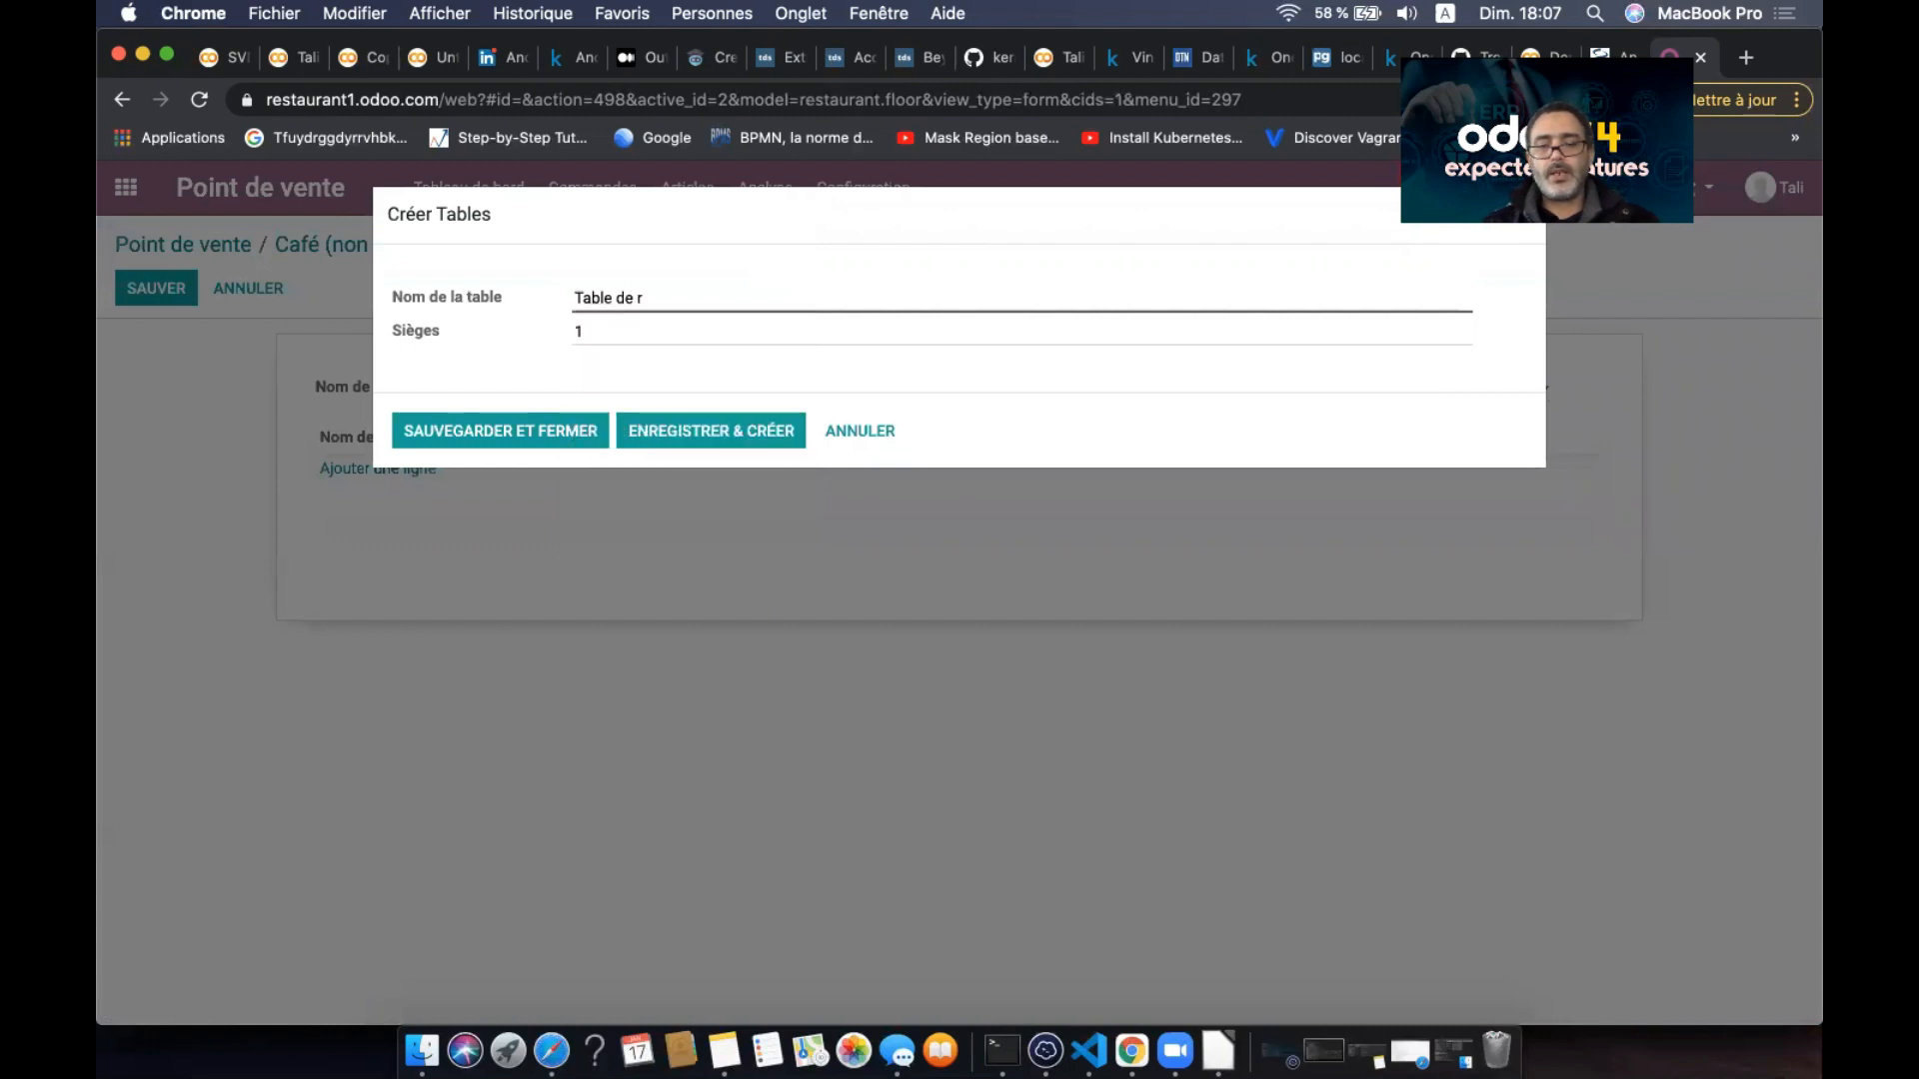
type("éun")
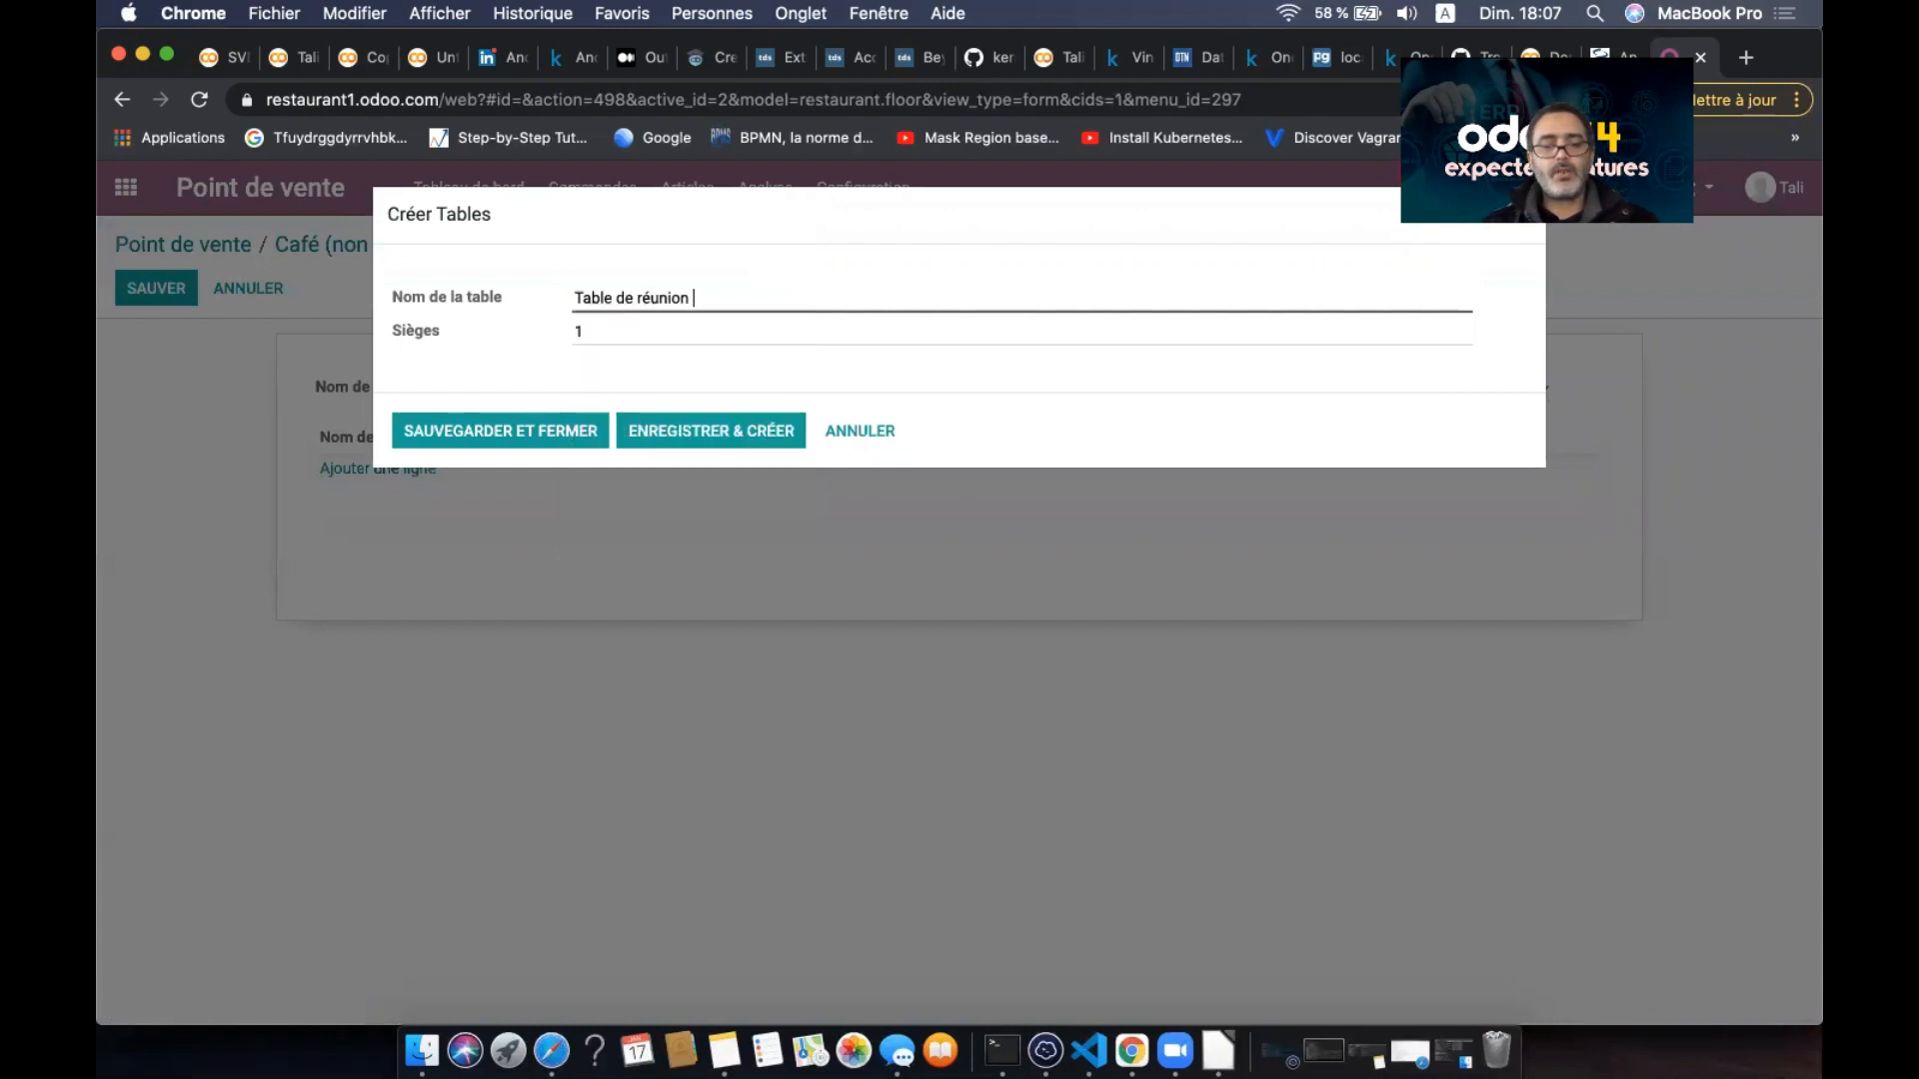
type("ion ")
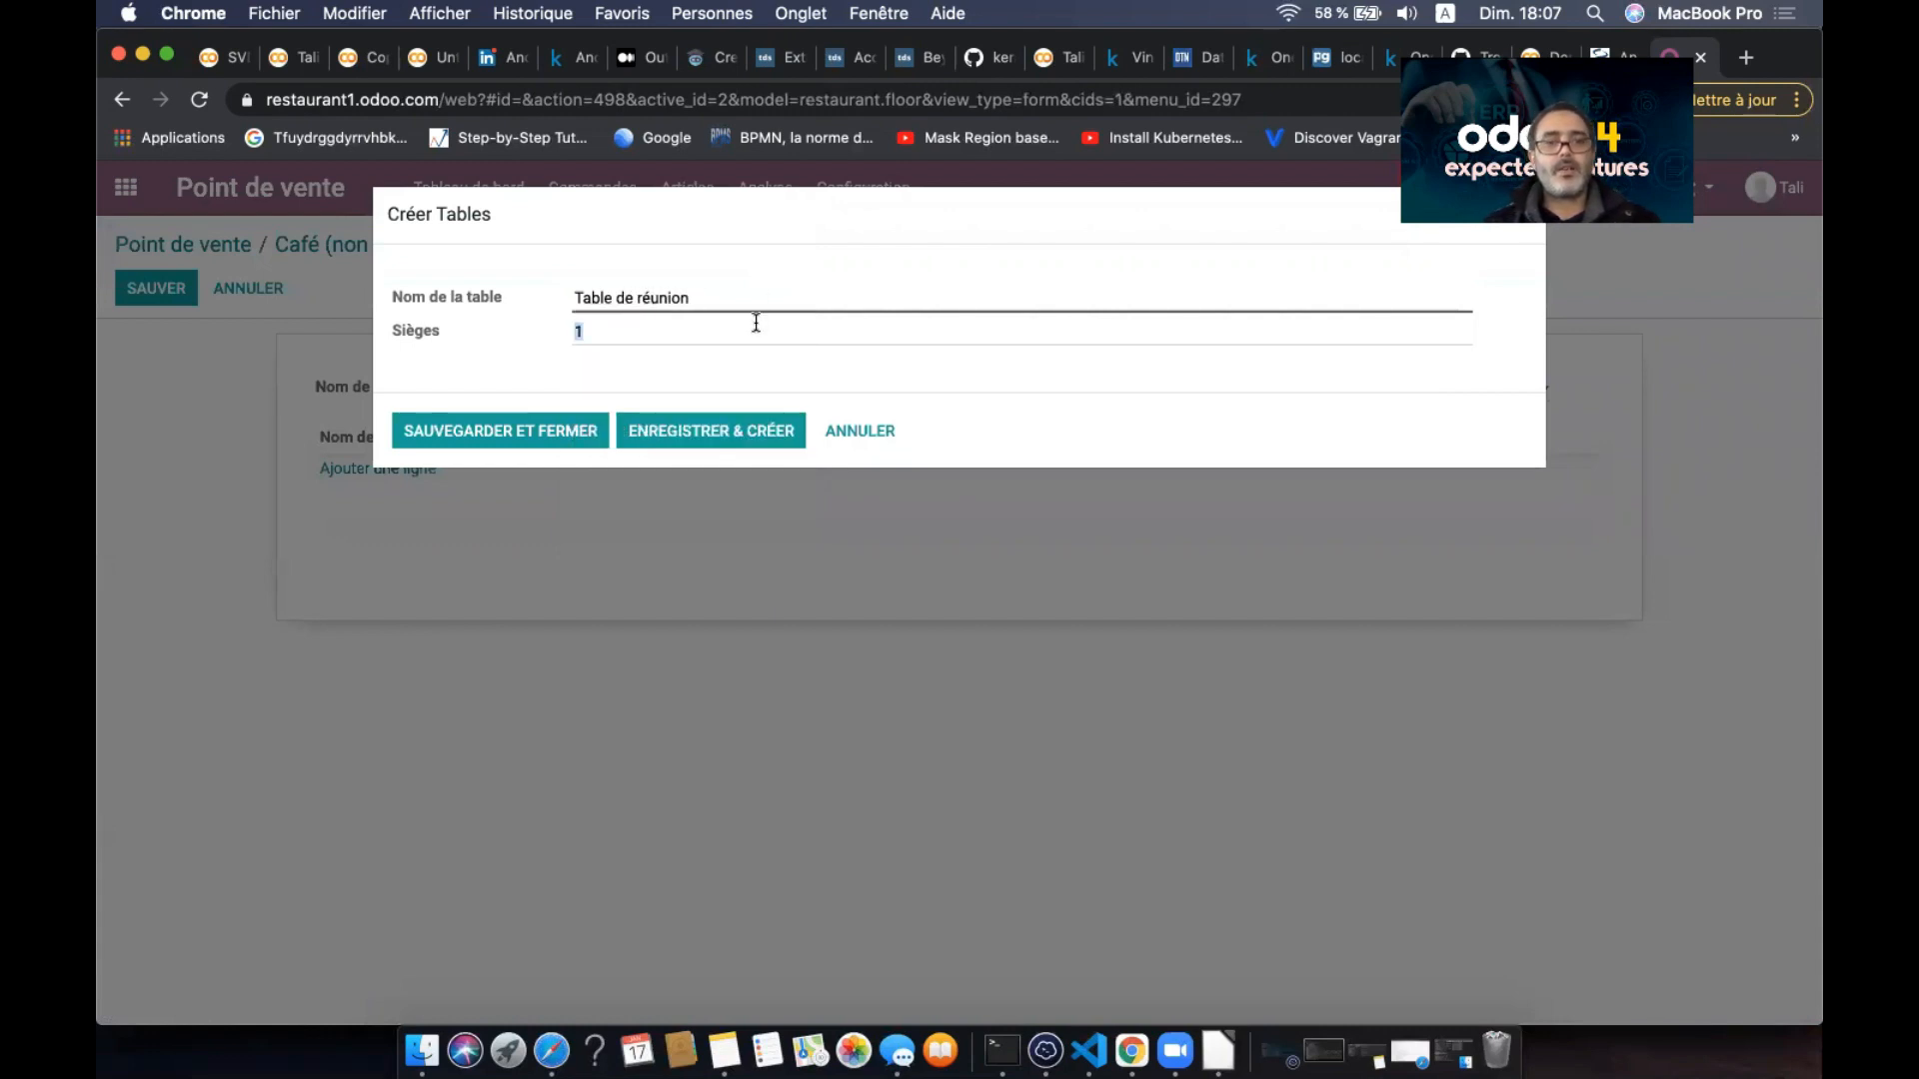
type("20")
left_click(573, 429)
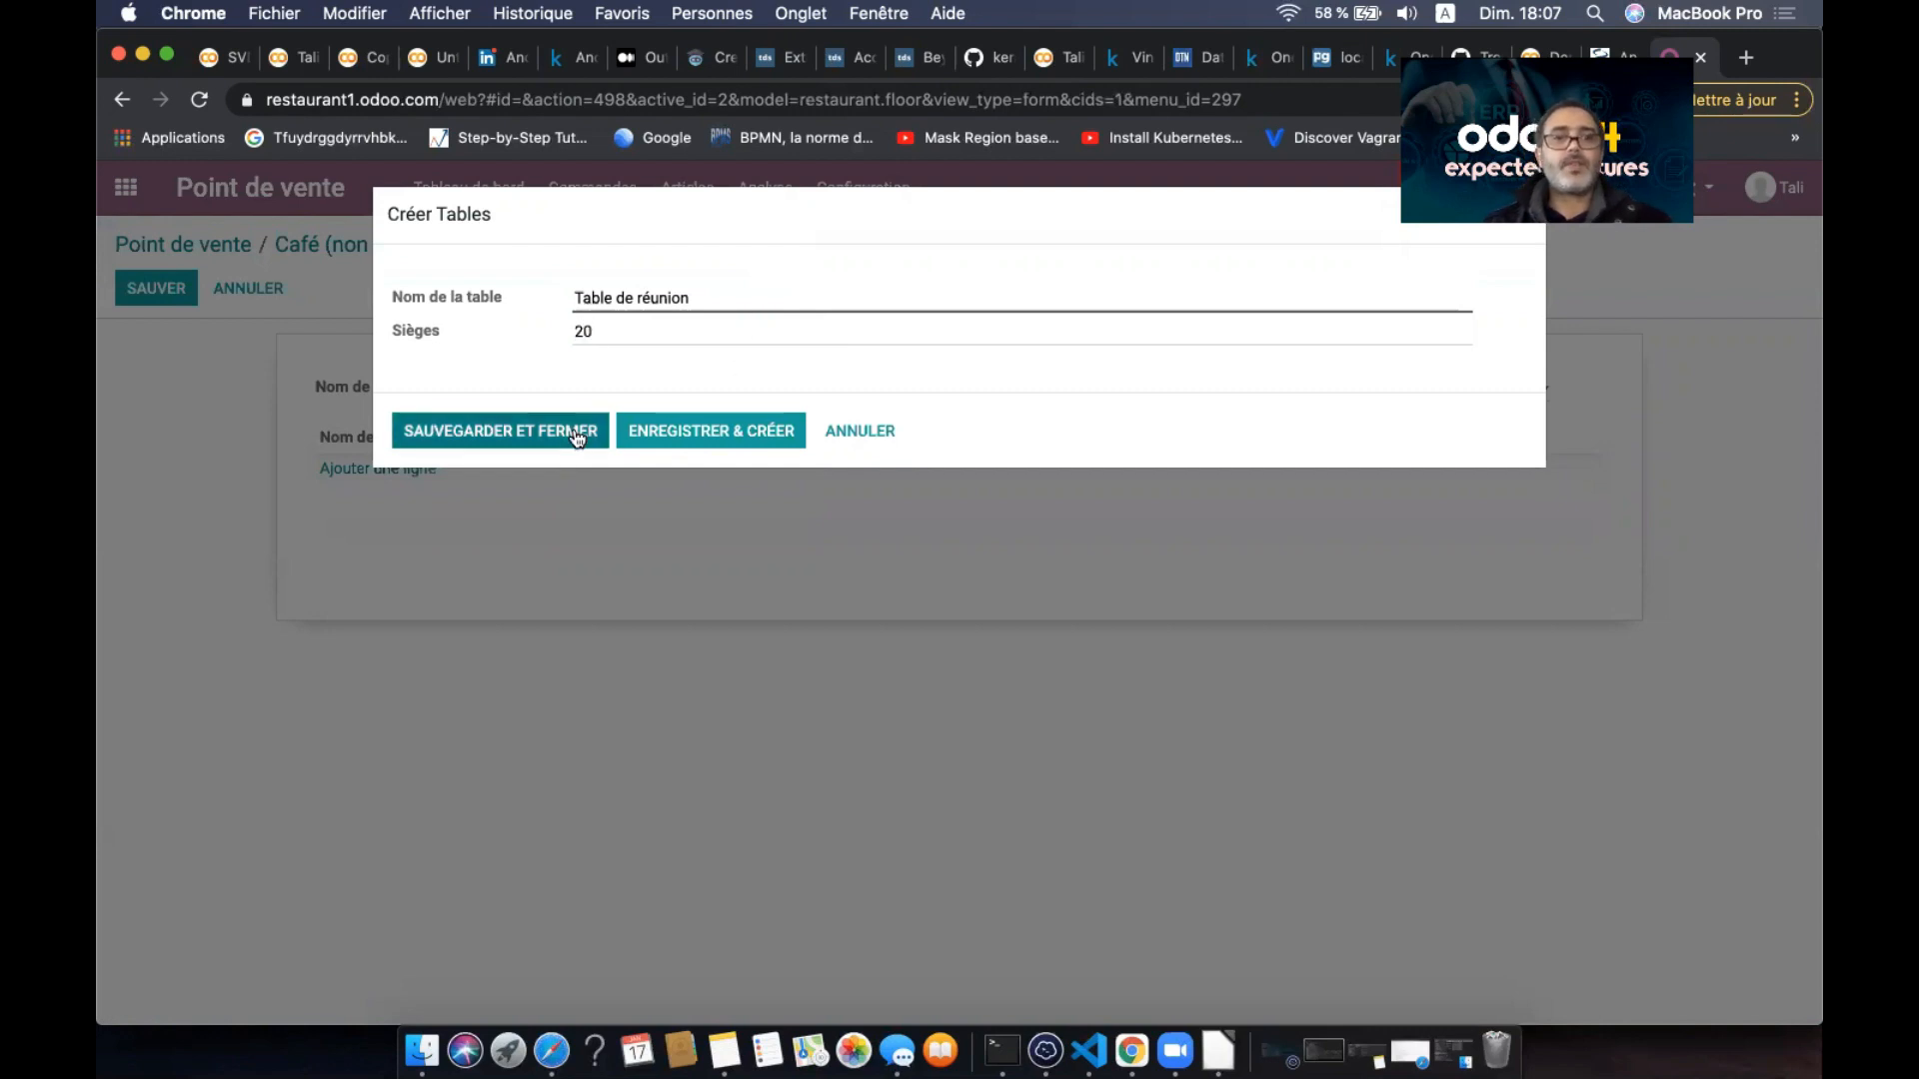
left_click(163, 291)
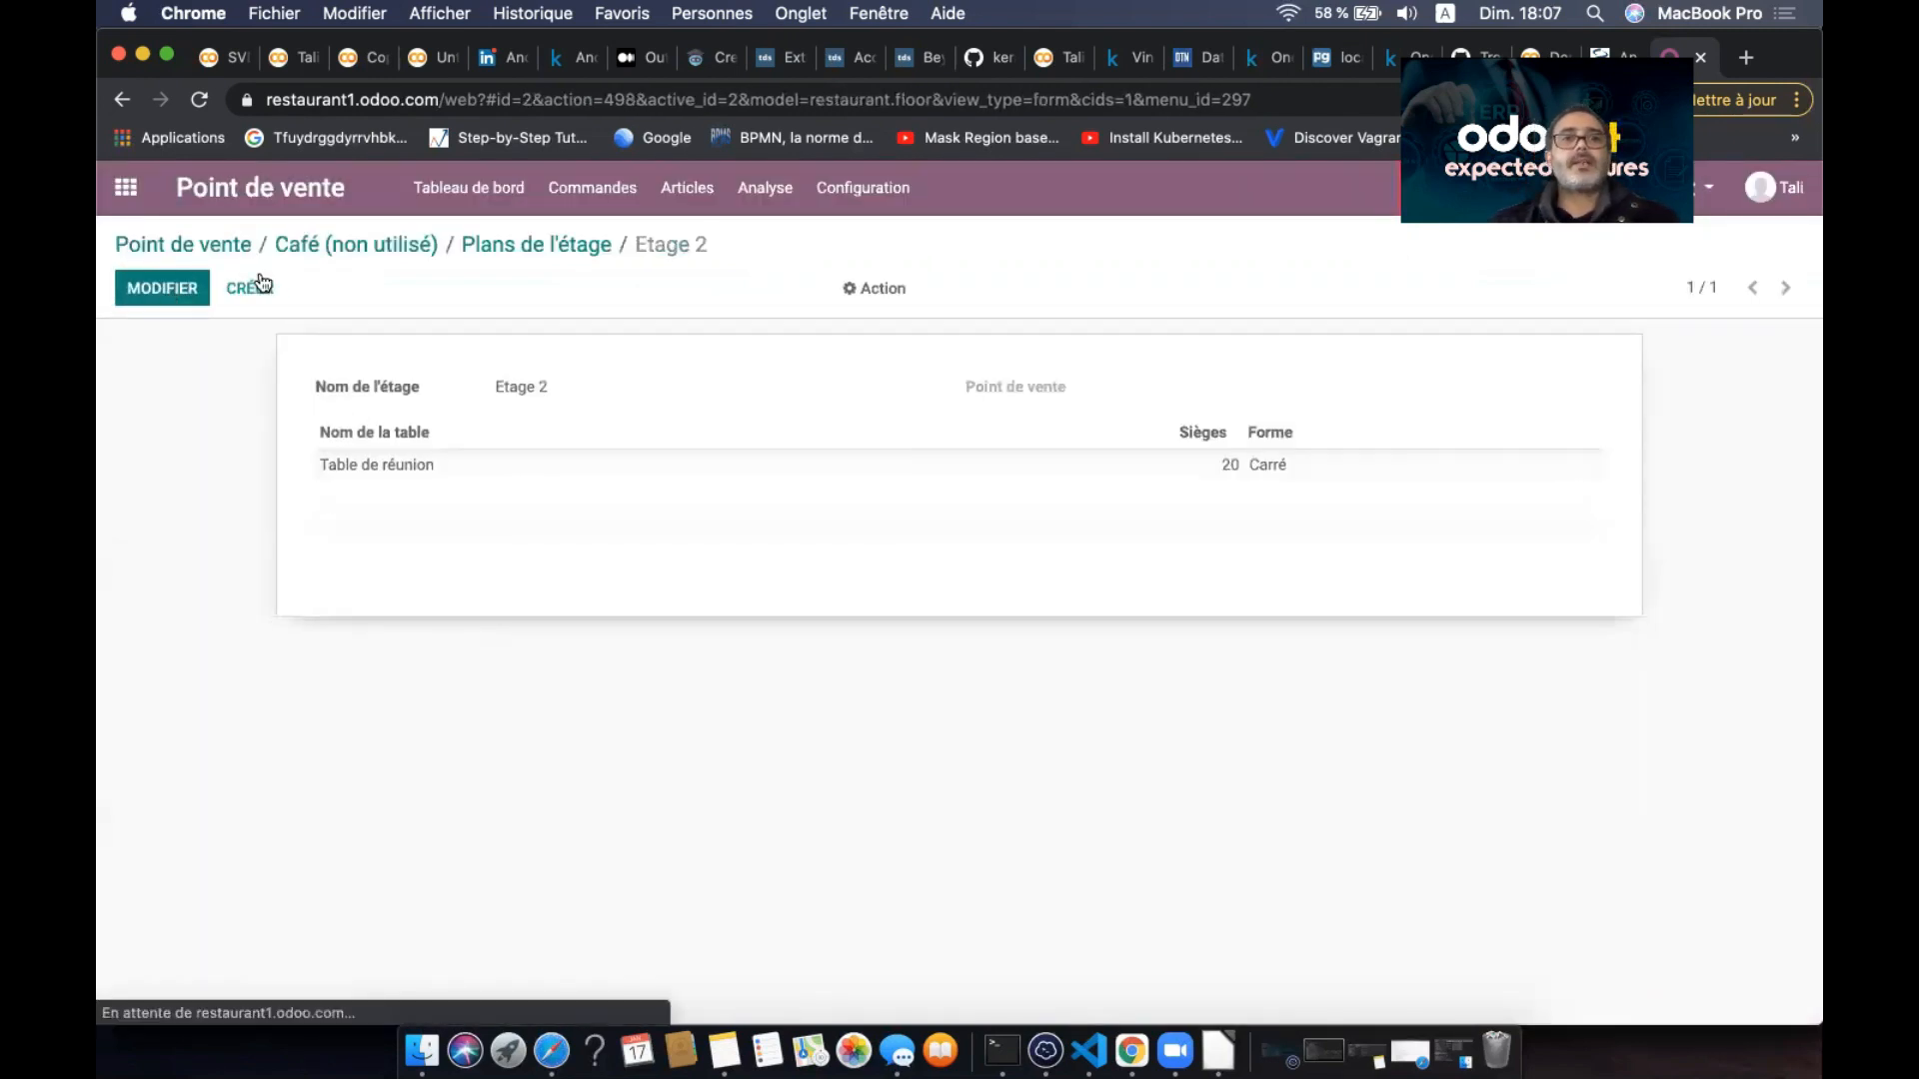
left_click(370, 244)
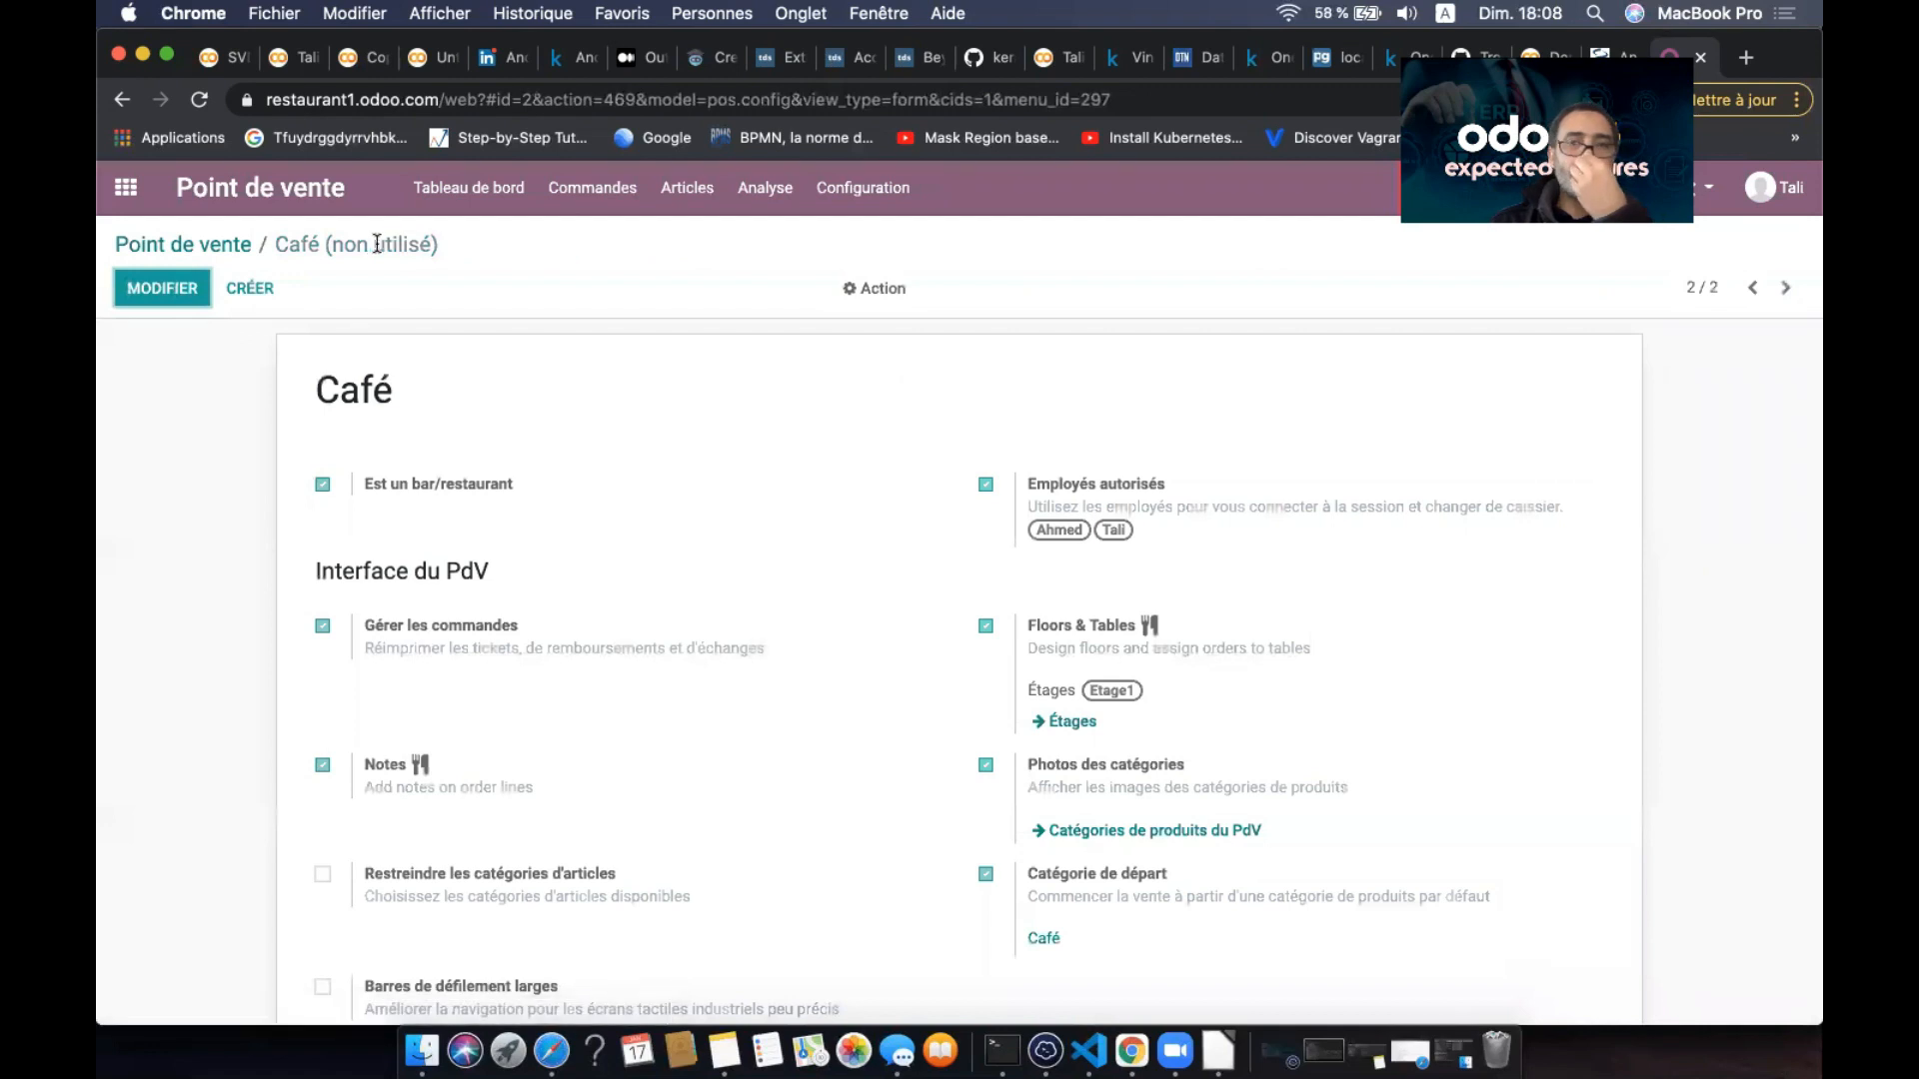
- Go from the Café record back to the Point de vente dashboard showing Shop and Café
left_click(848, 202)
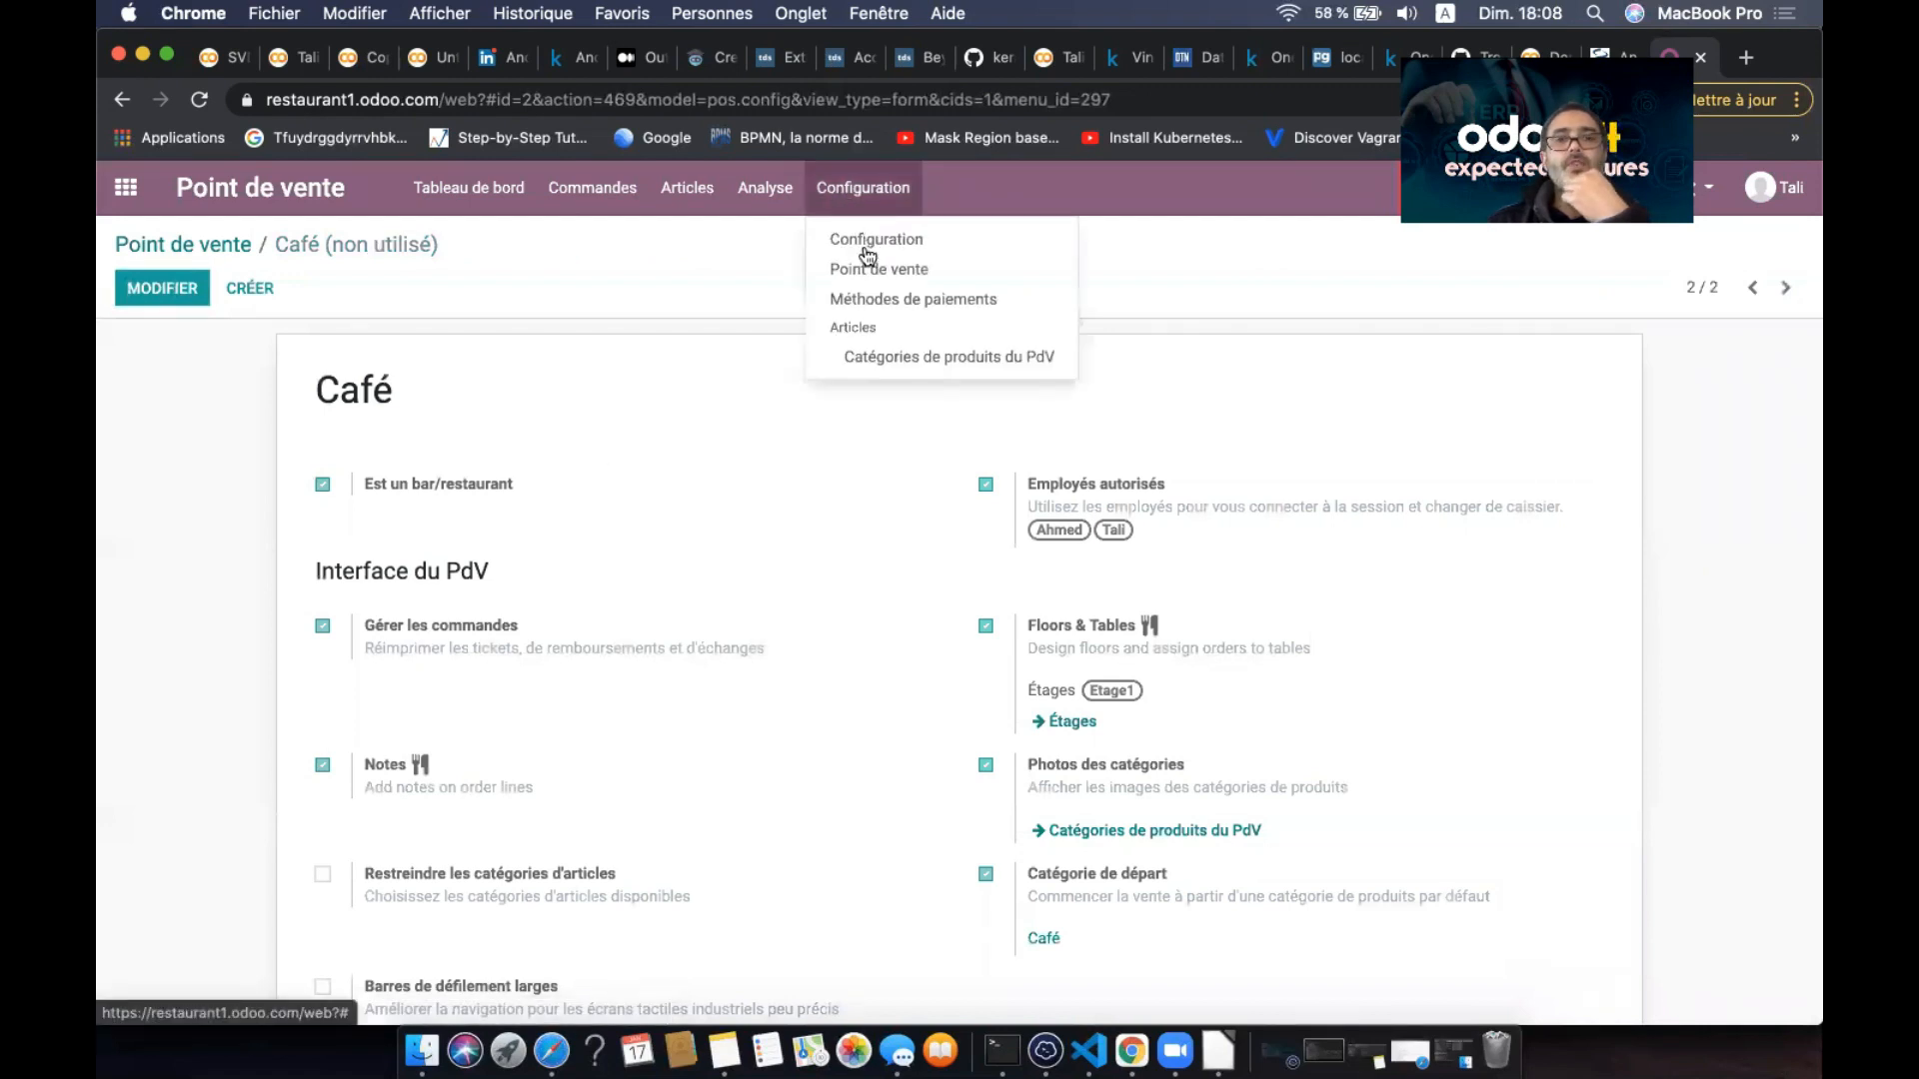
left_click(866, 265)
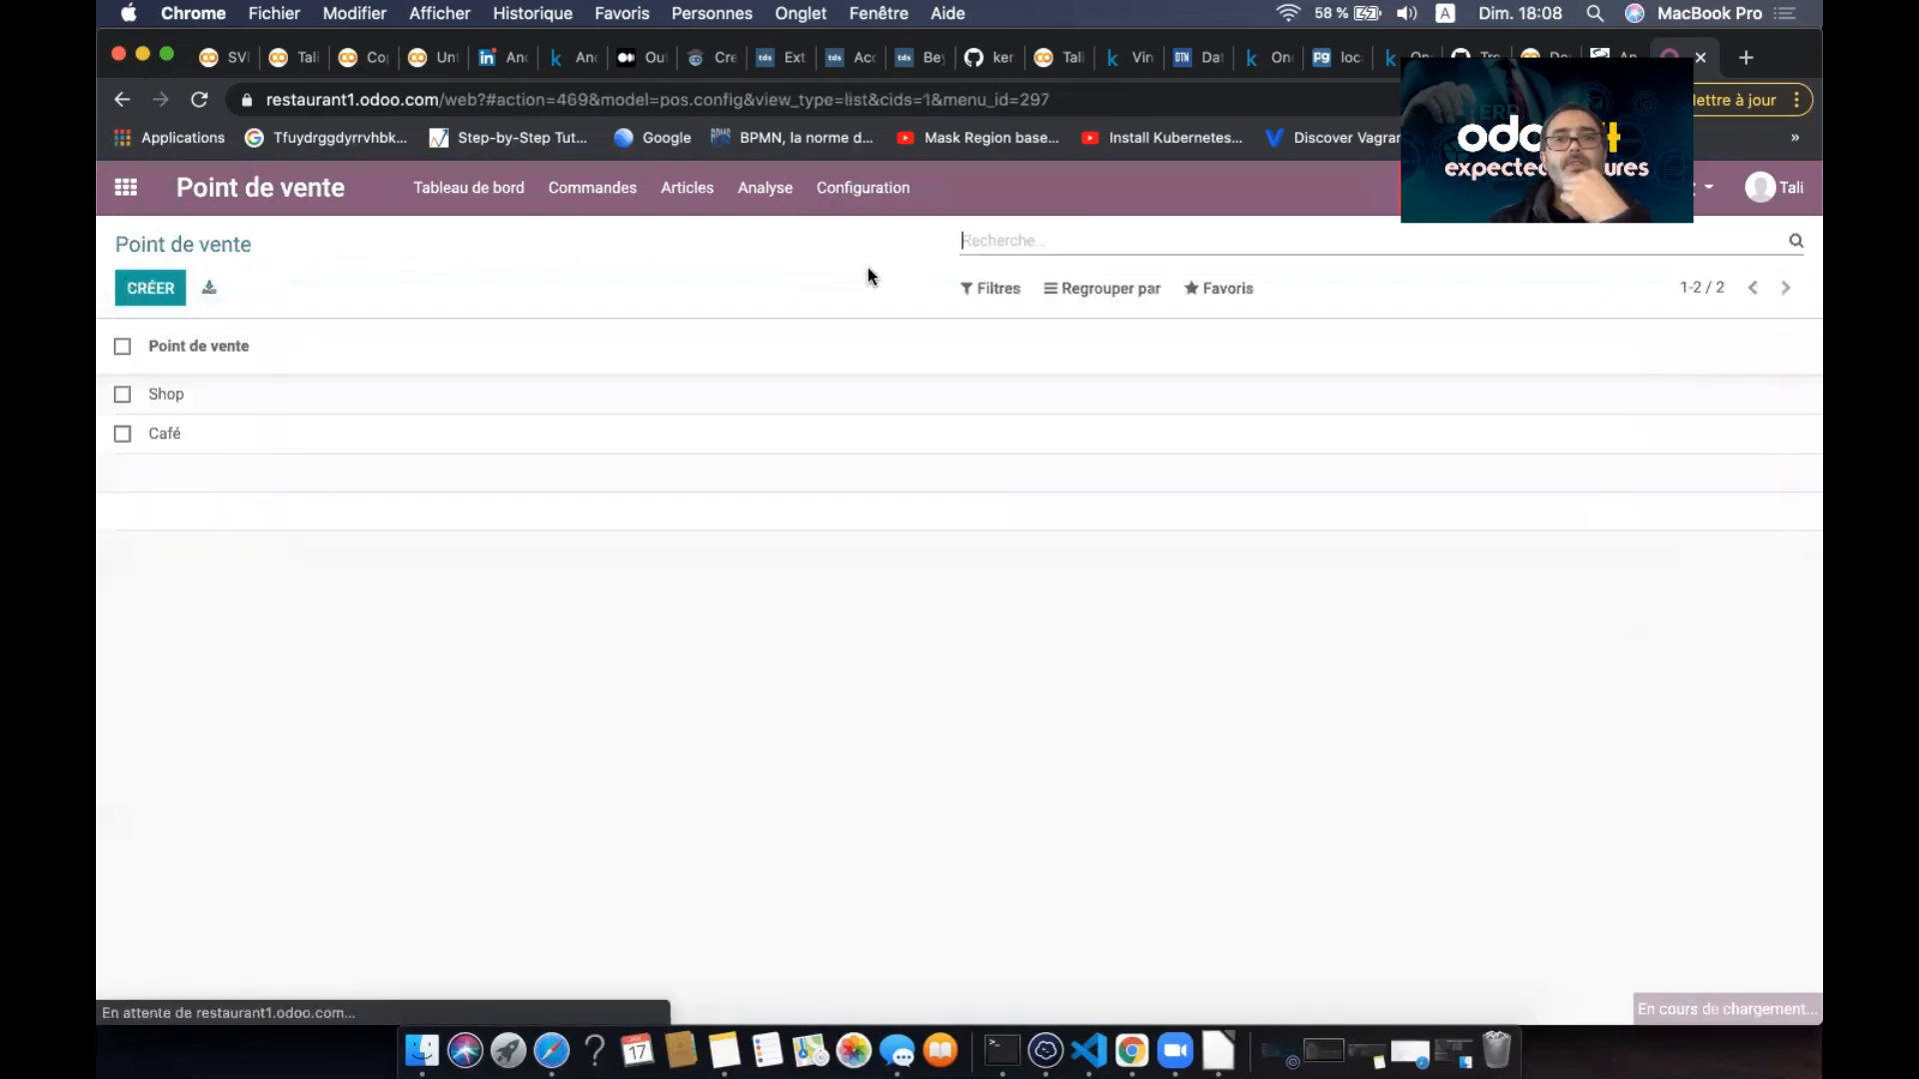
left_click(455, 433)
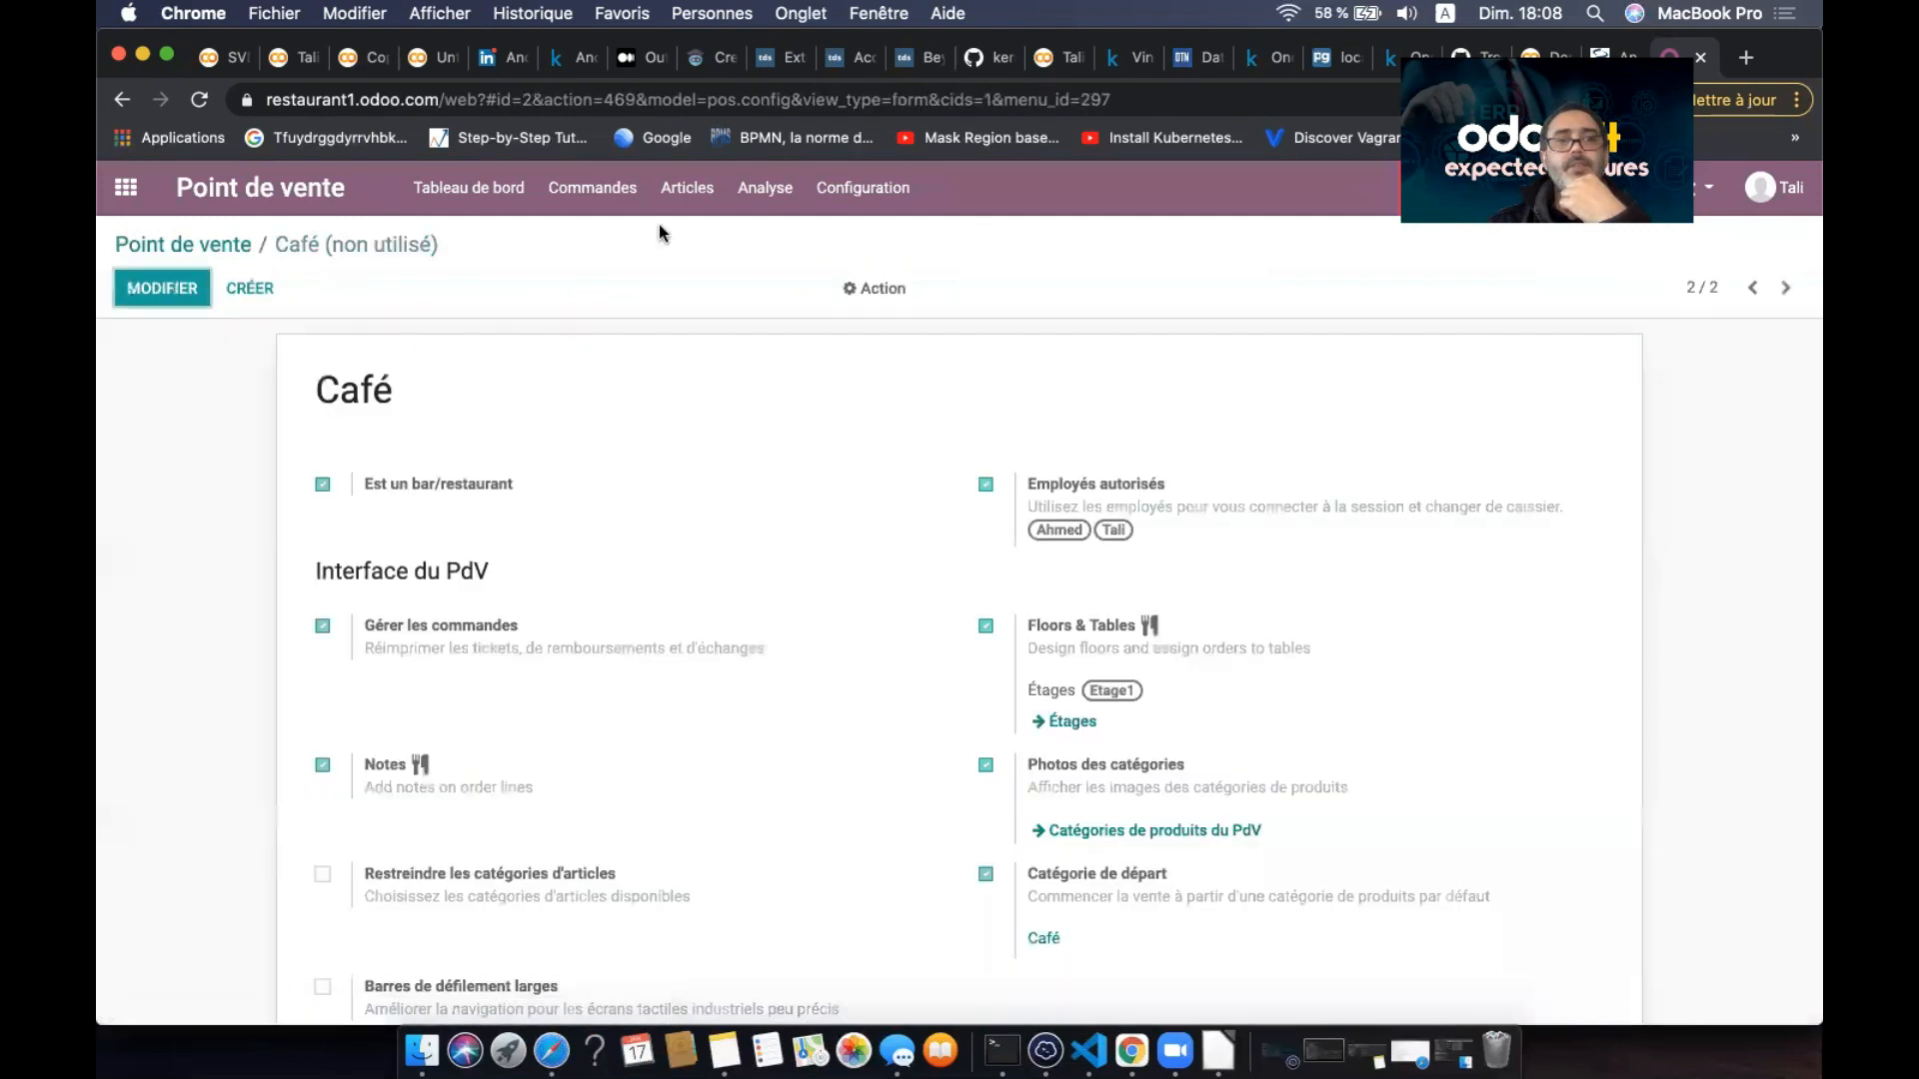
left_click(864, 190)
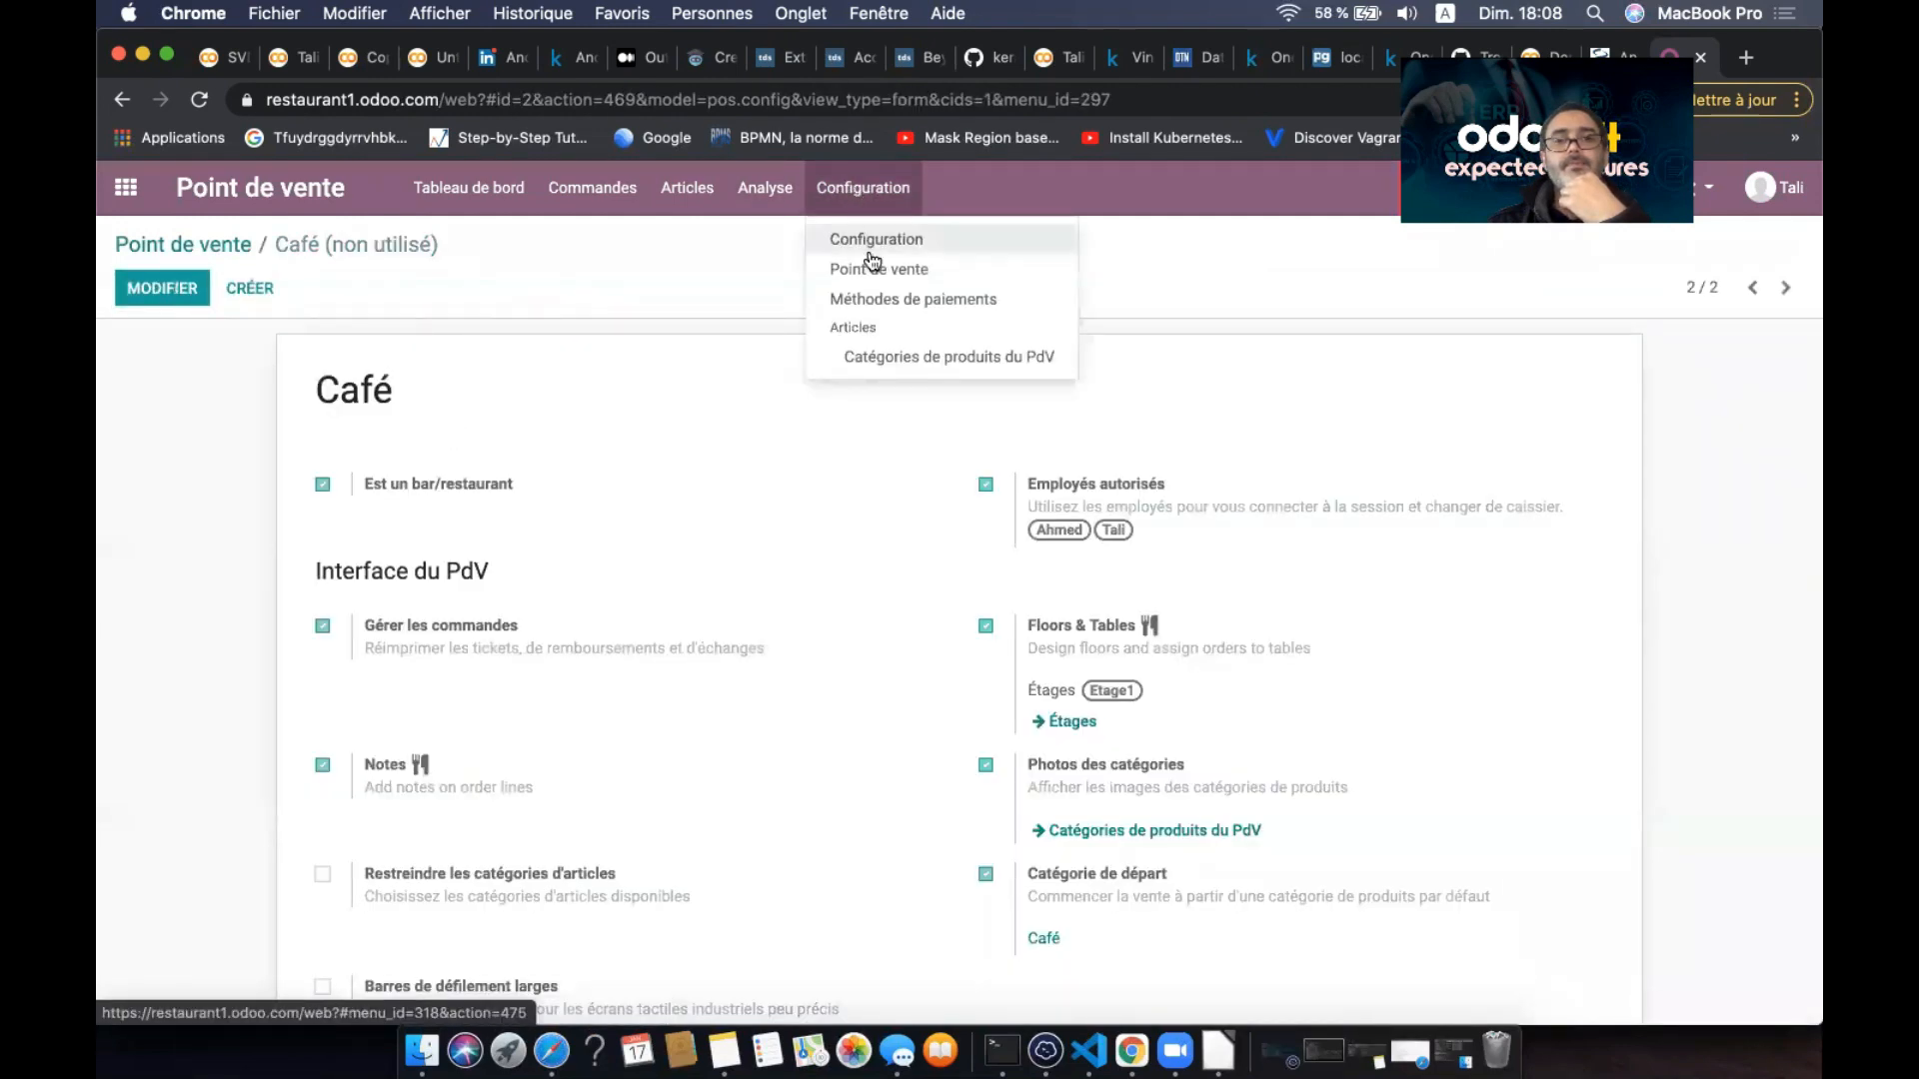
left_click(508, 200)
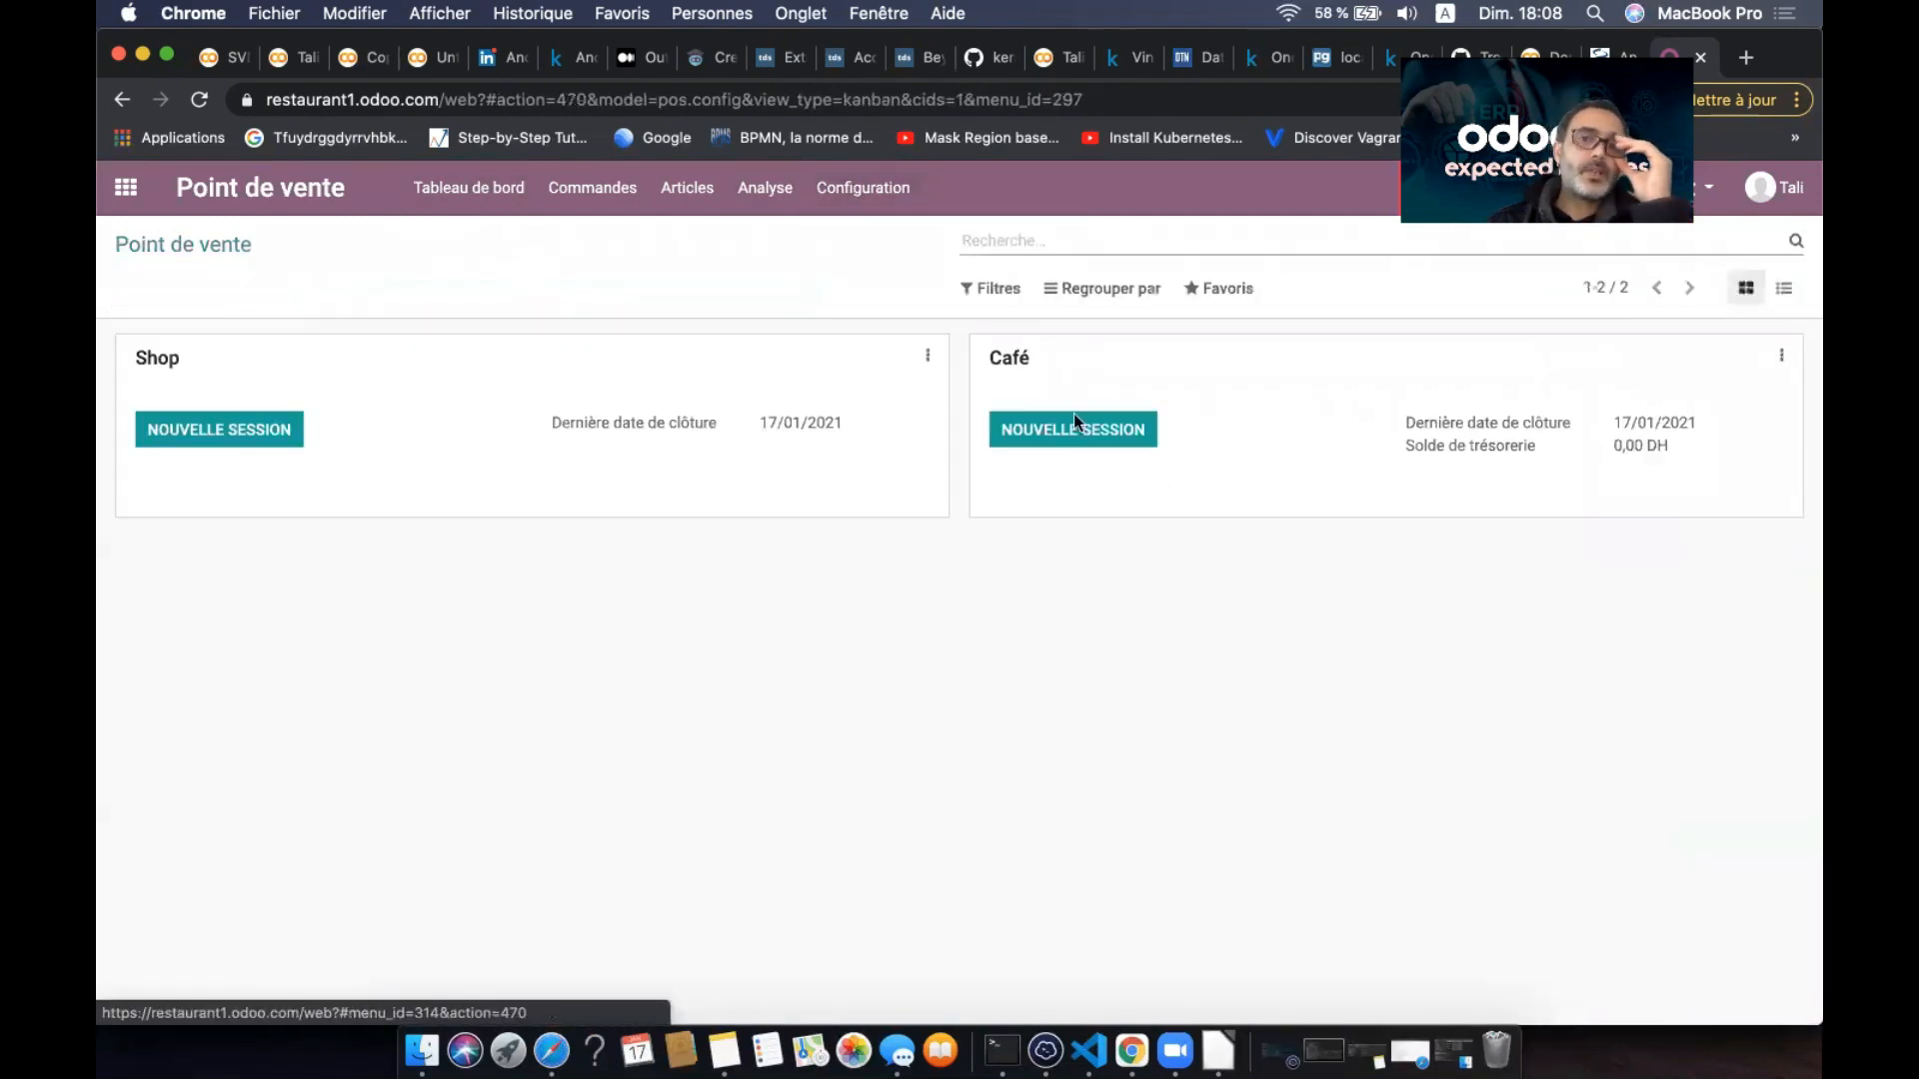
- Start a new Café session and log in as the first listed cashier with their PIN
left_click(1092, 431)
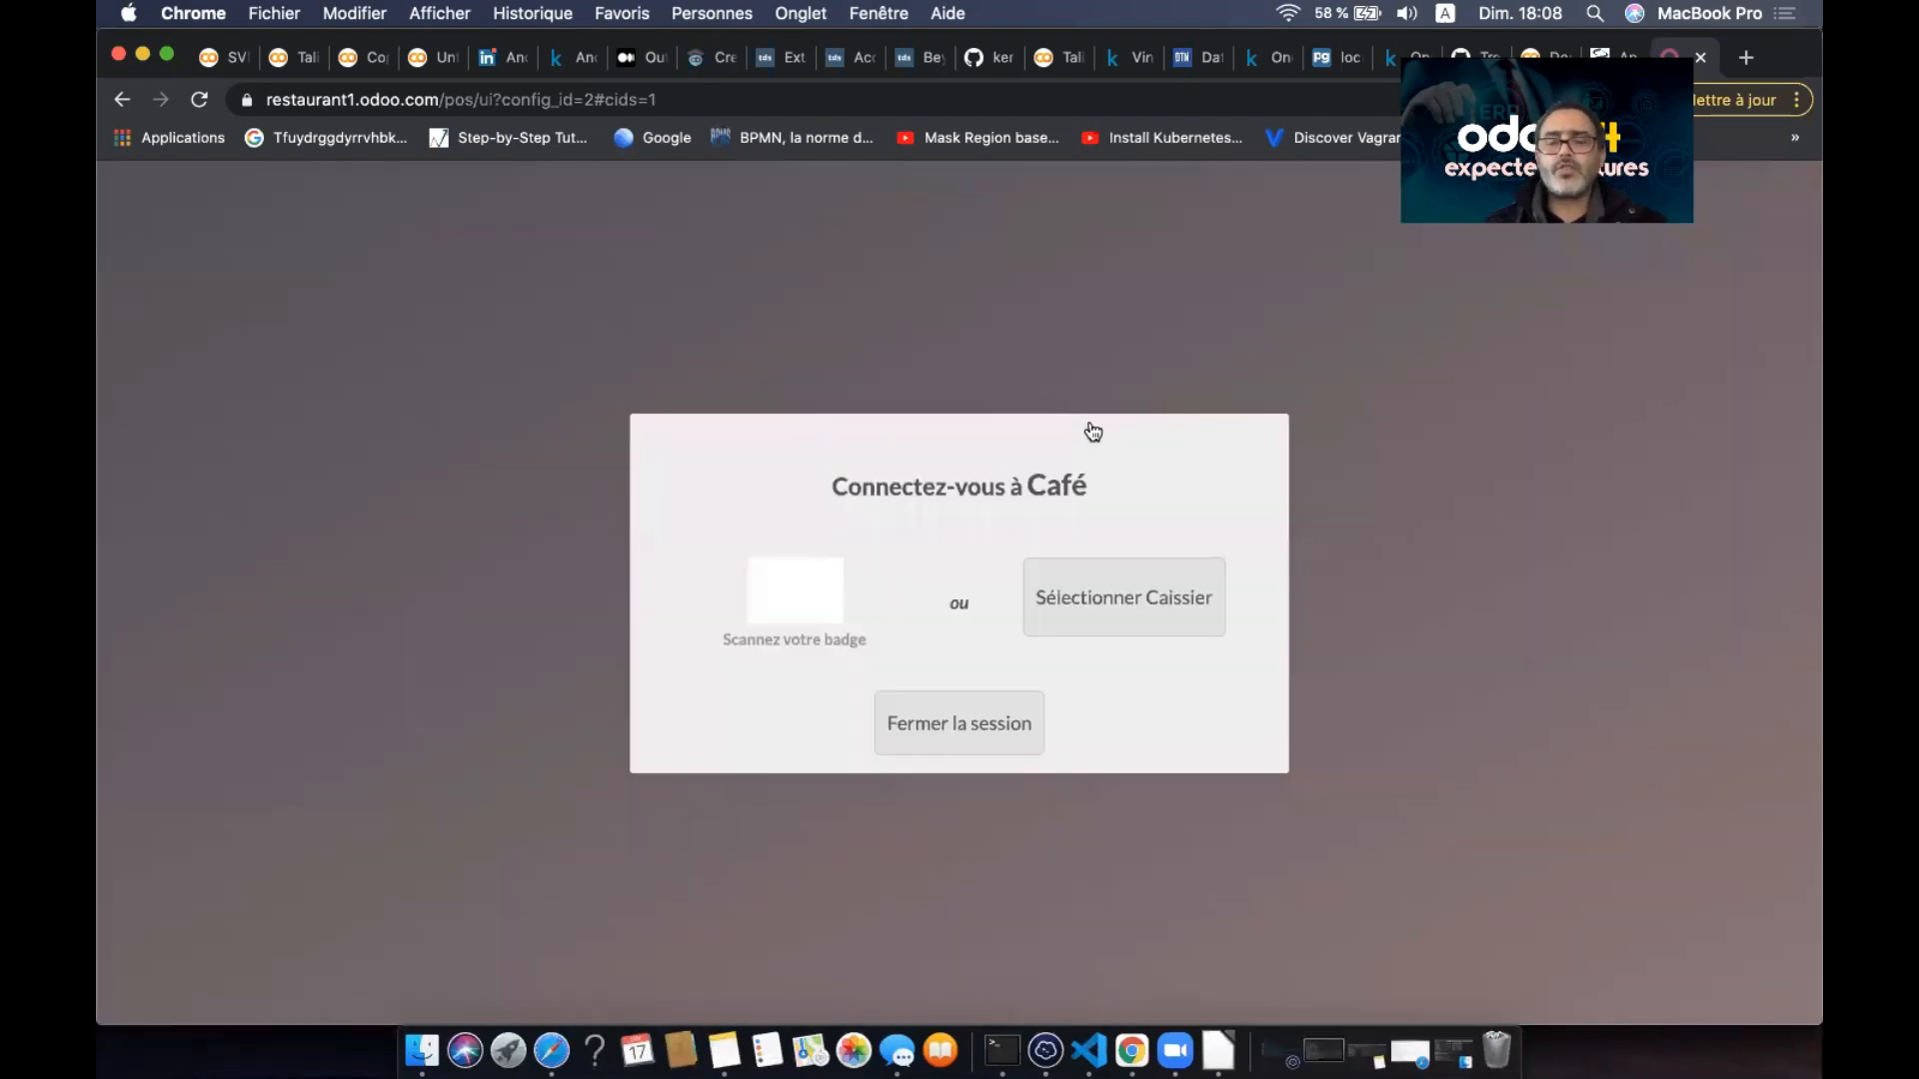
left_click(1113, 577)
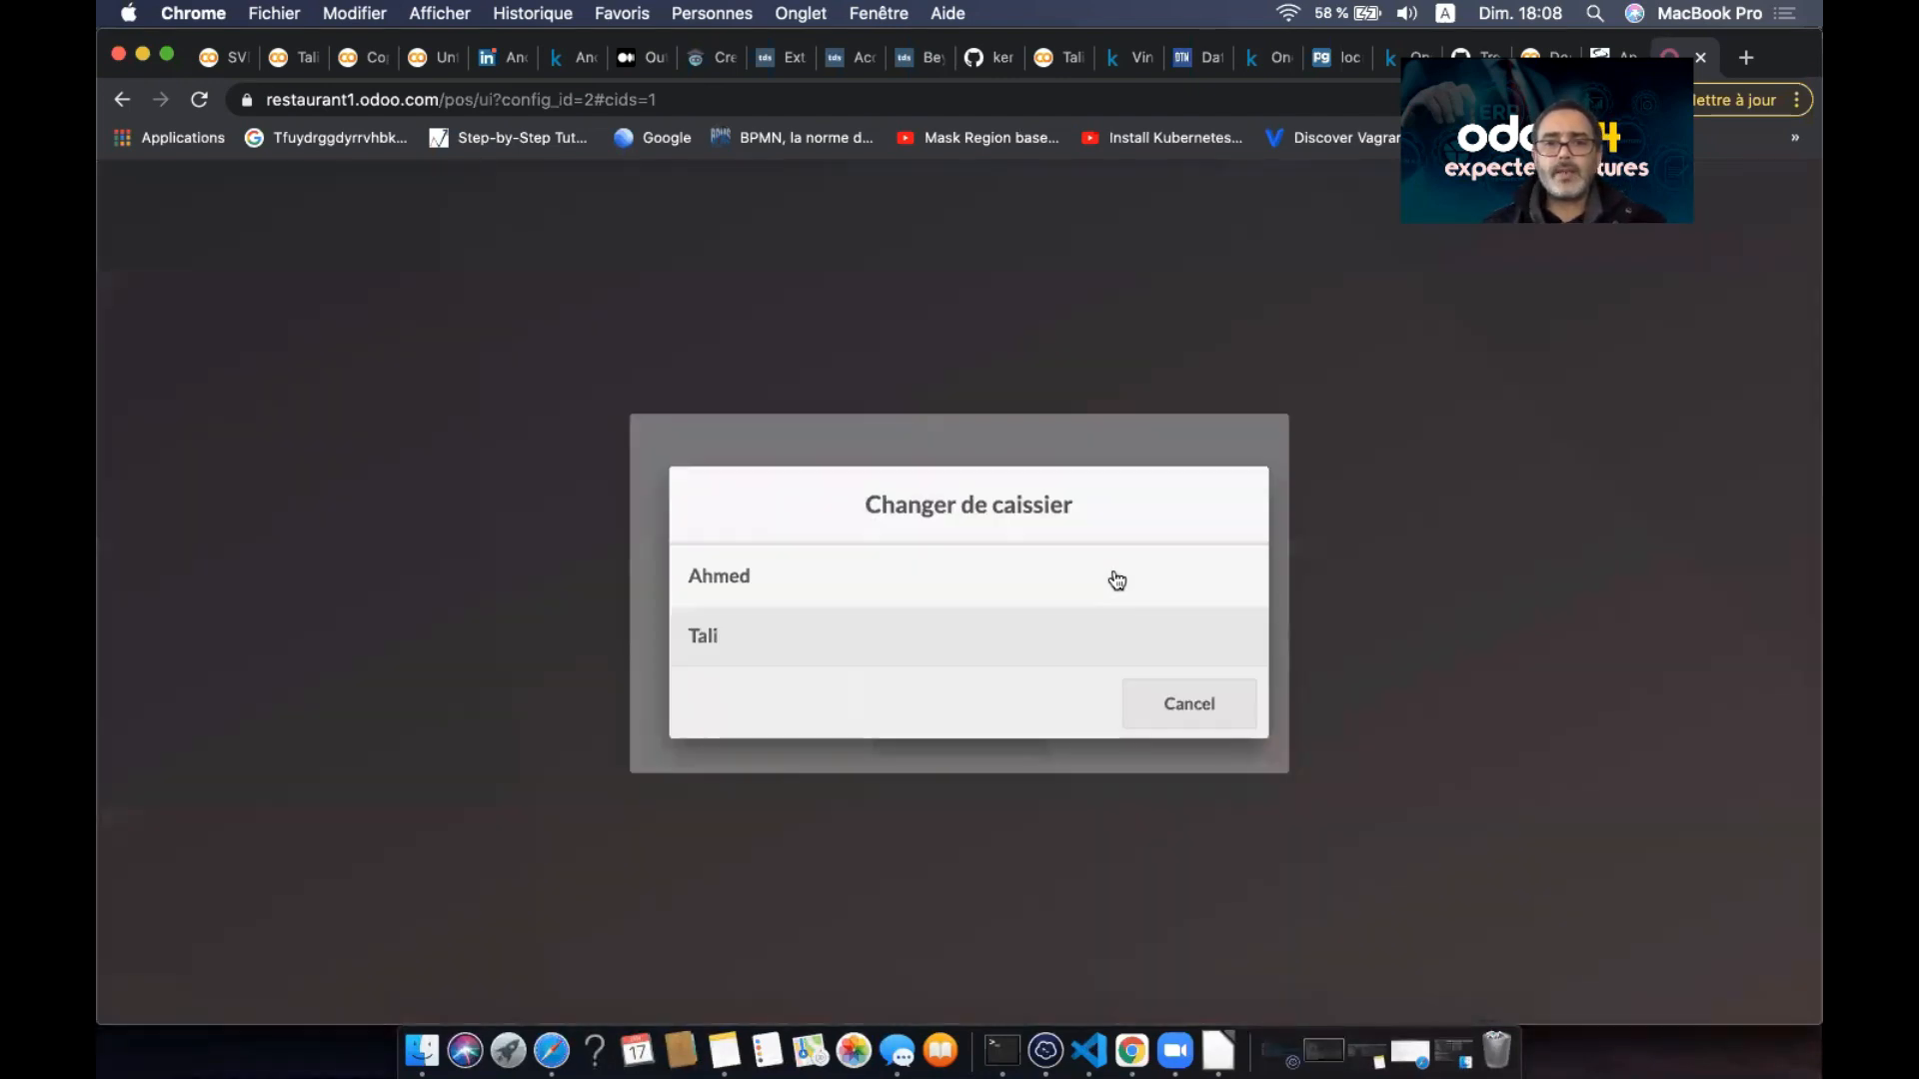
left_click(999, 565)
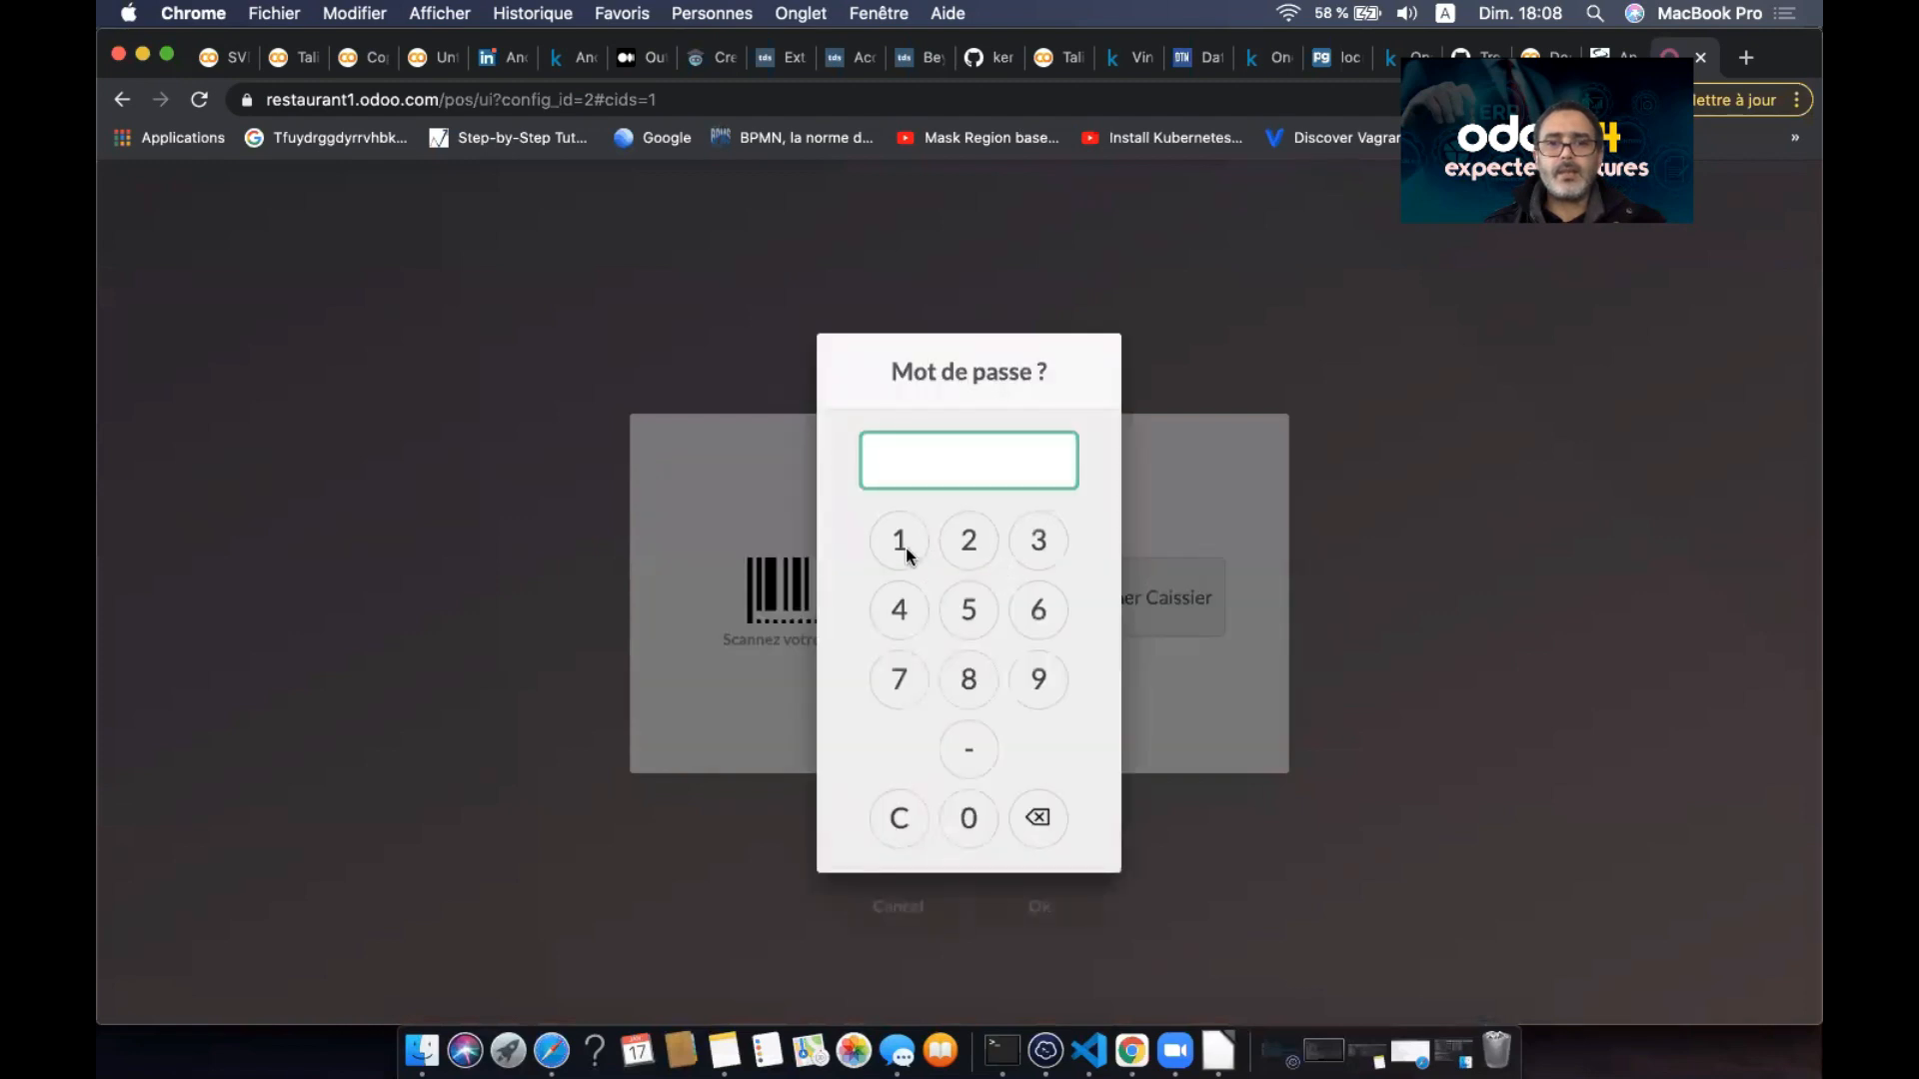
left_click(968, 541)
left_click(969, 541)
left_click(1035, 558)
left_click(914, 613)
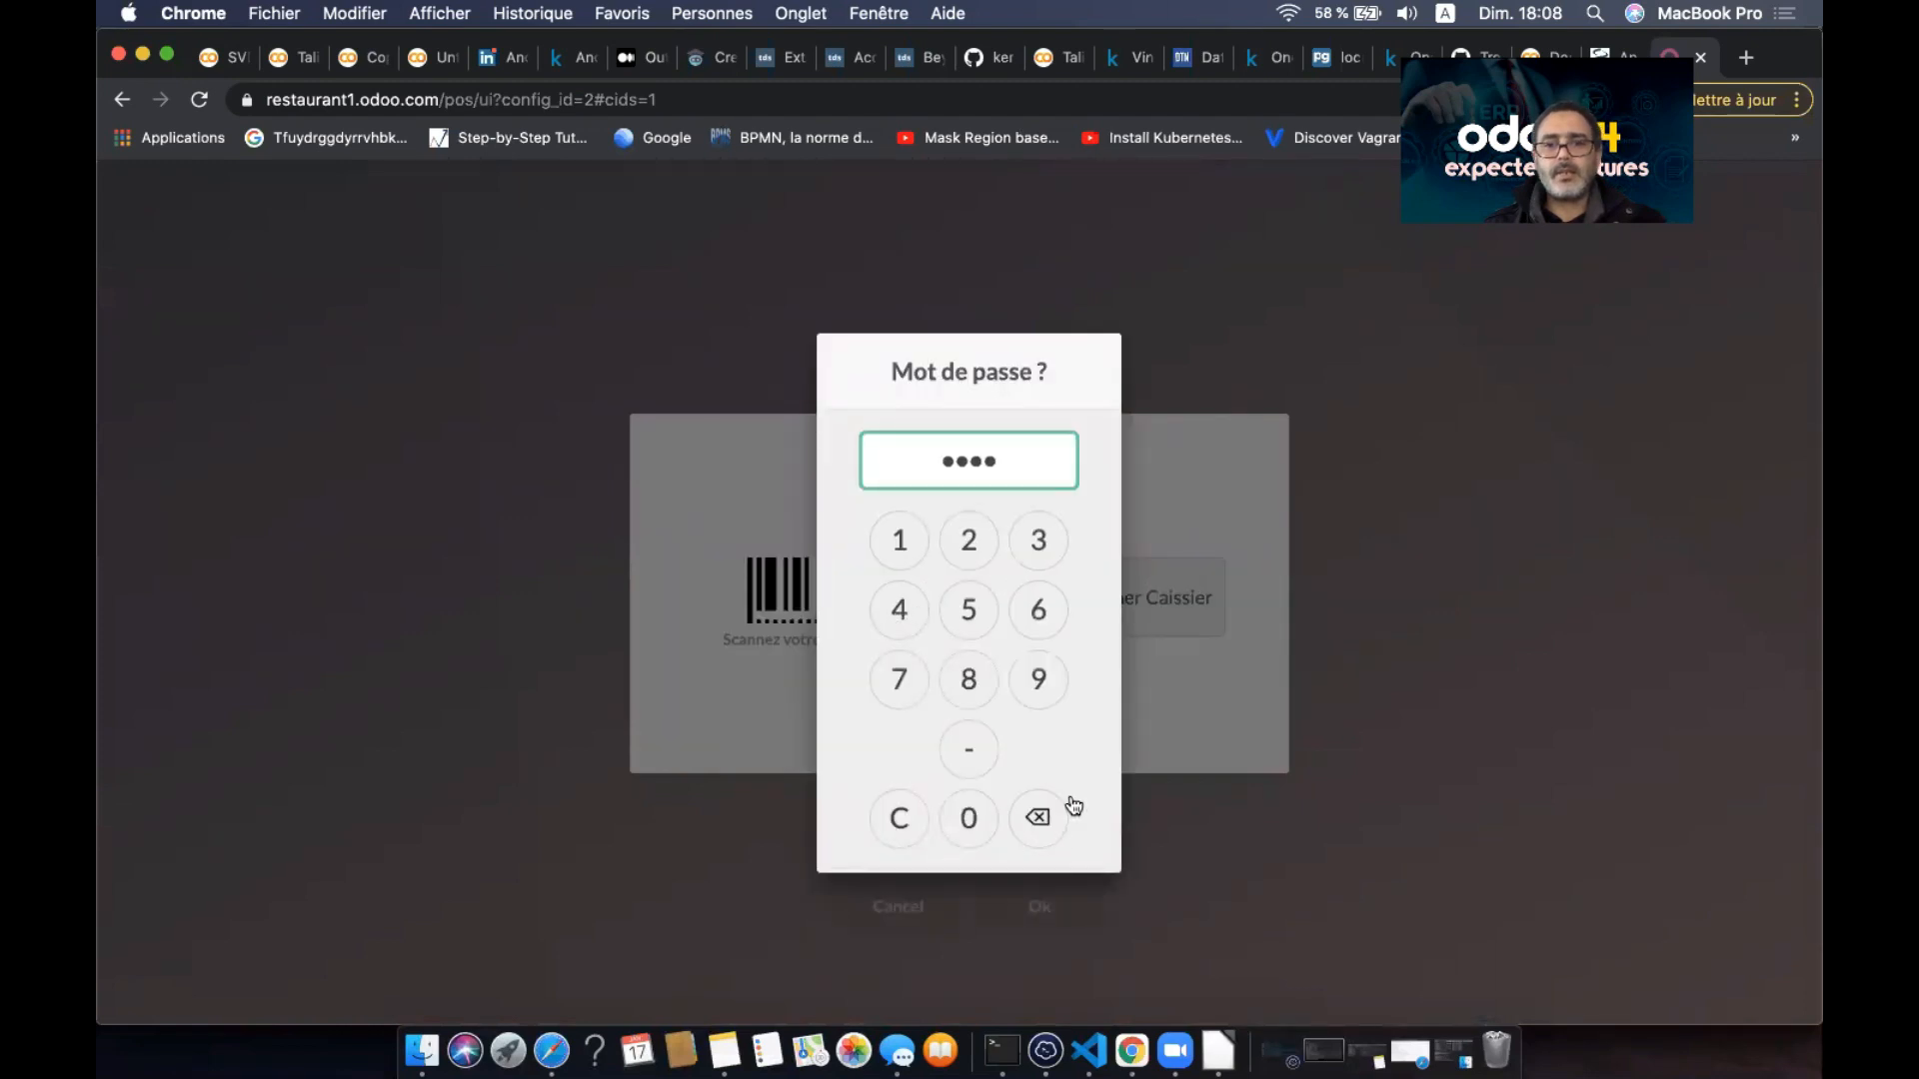
key("Return")
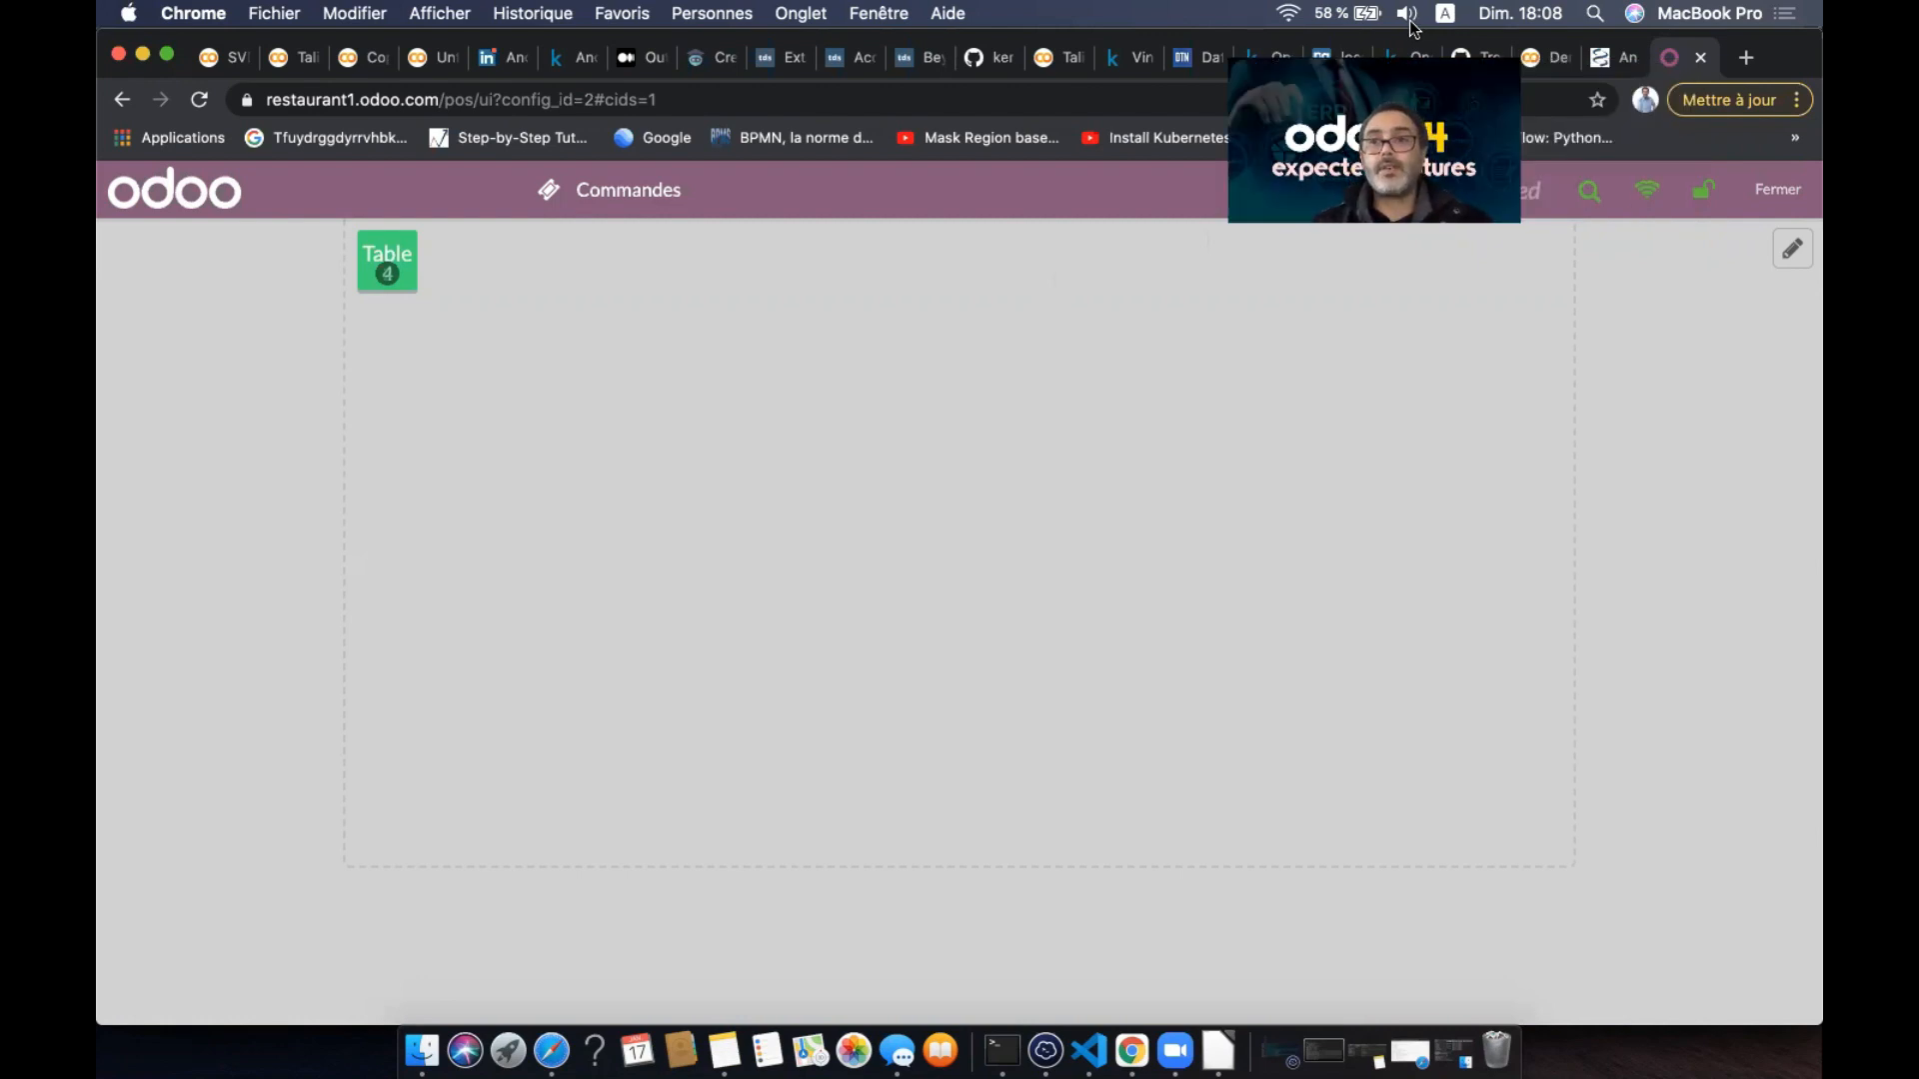
- Edit the floor plan and stretch Table 3 into a wide rectangle
left_click(1788, 257)
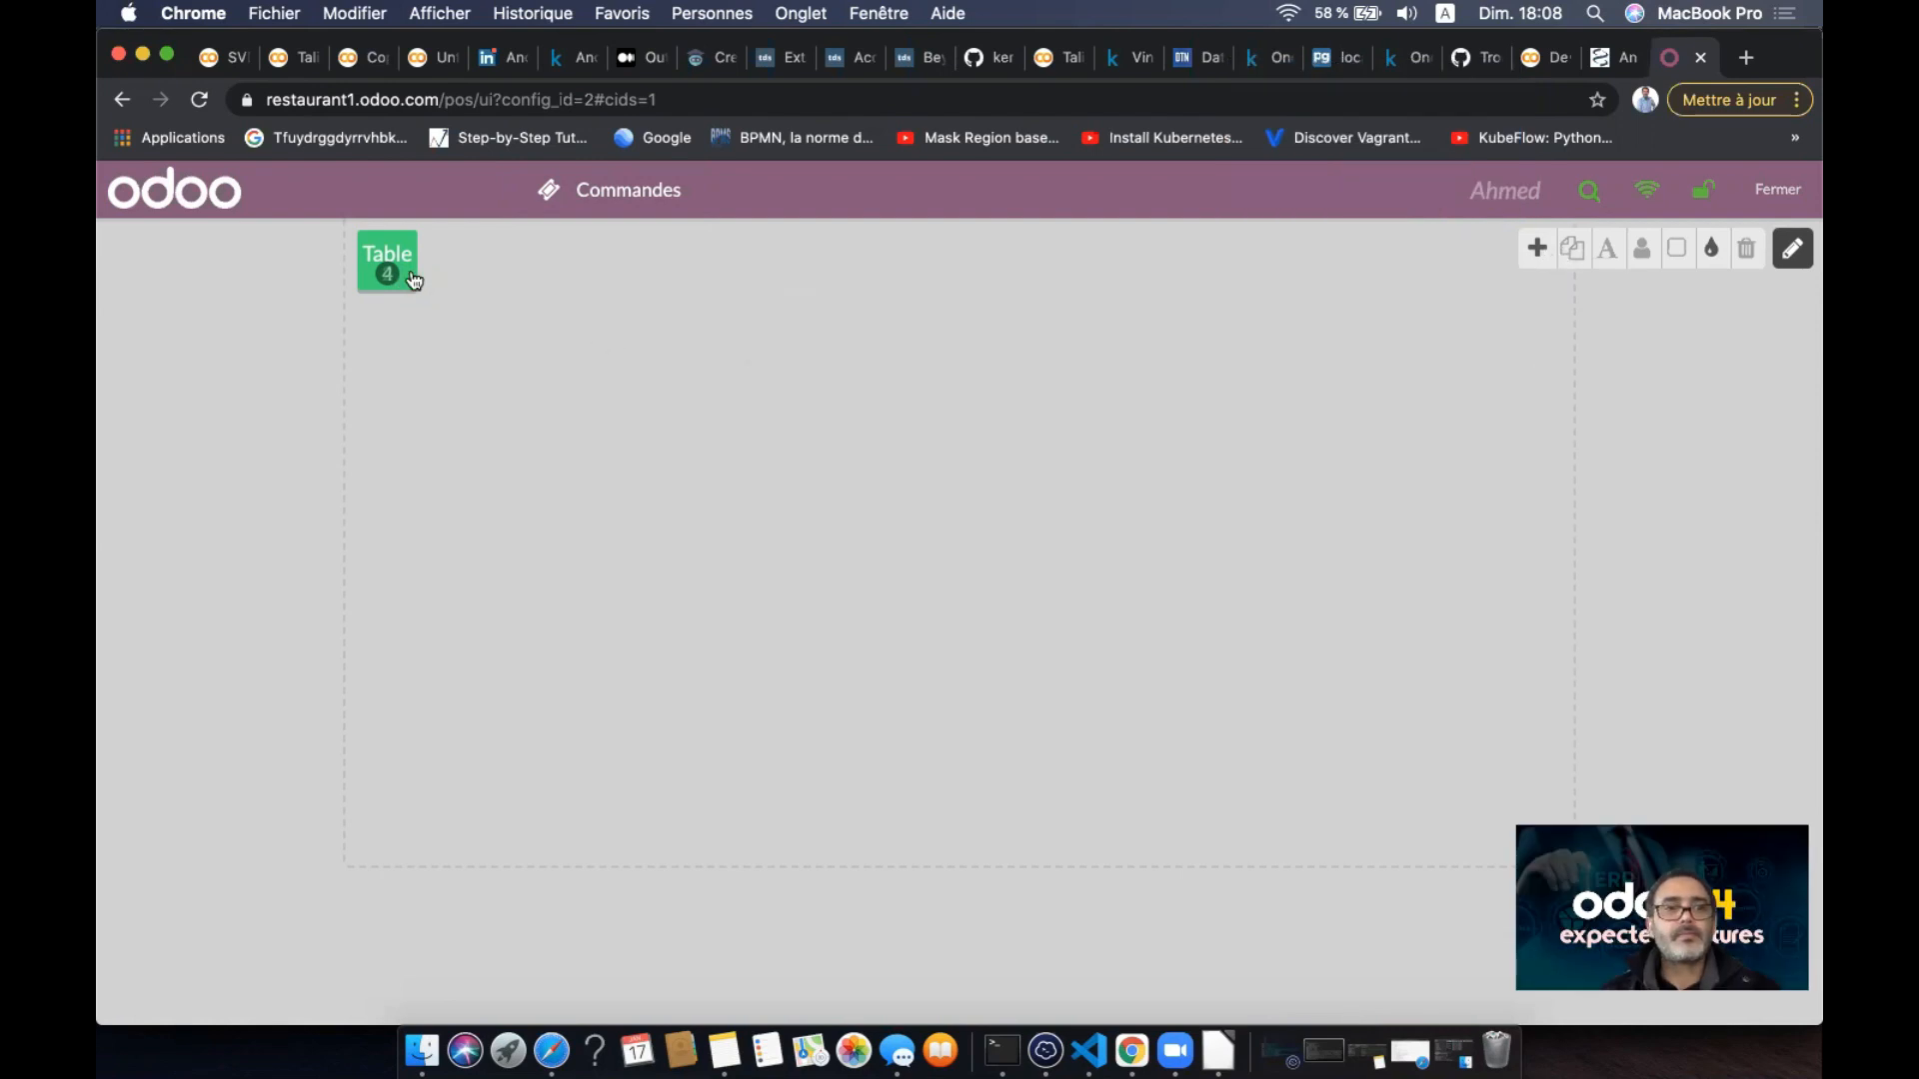
left_click(1794, 250)
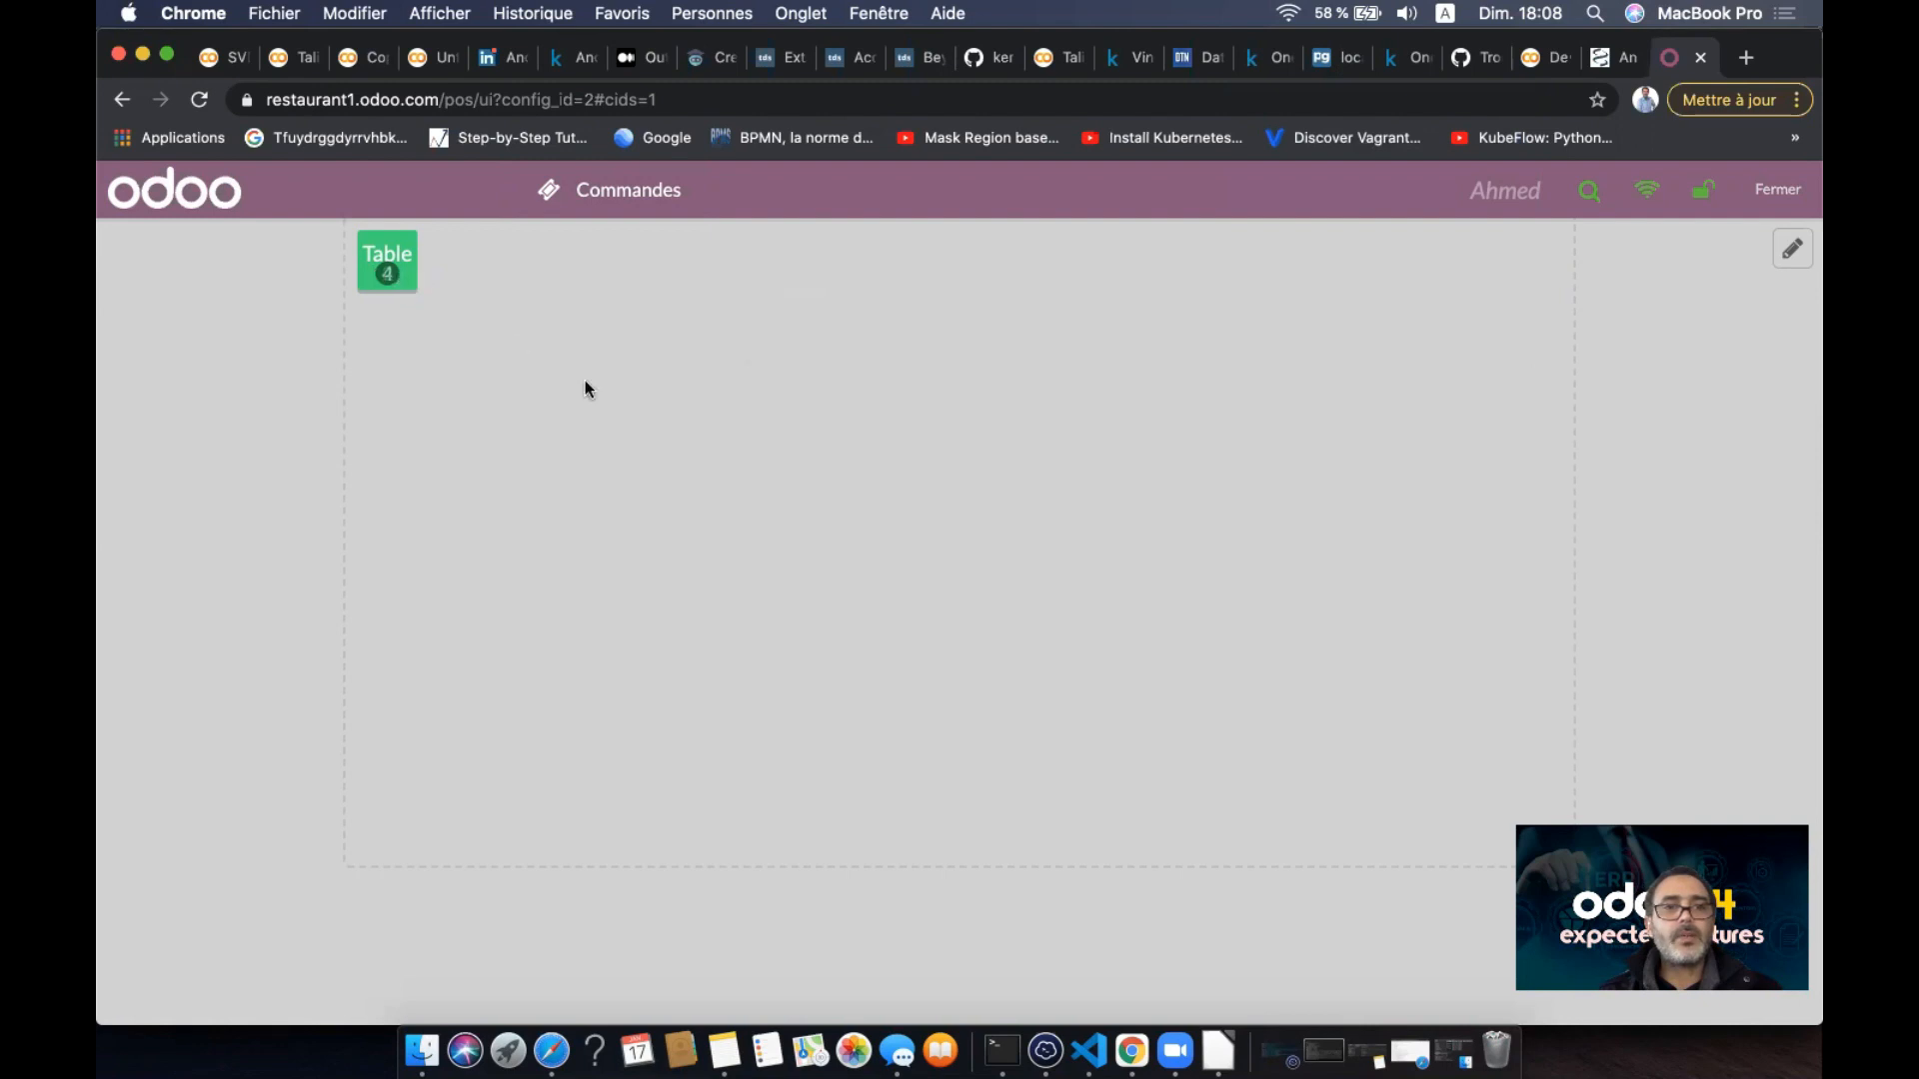
left_click(1796, 251)
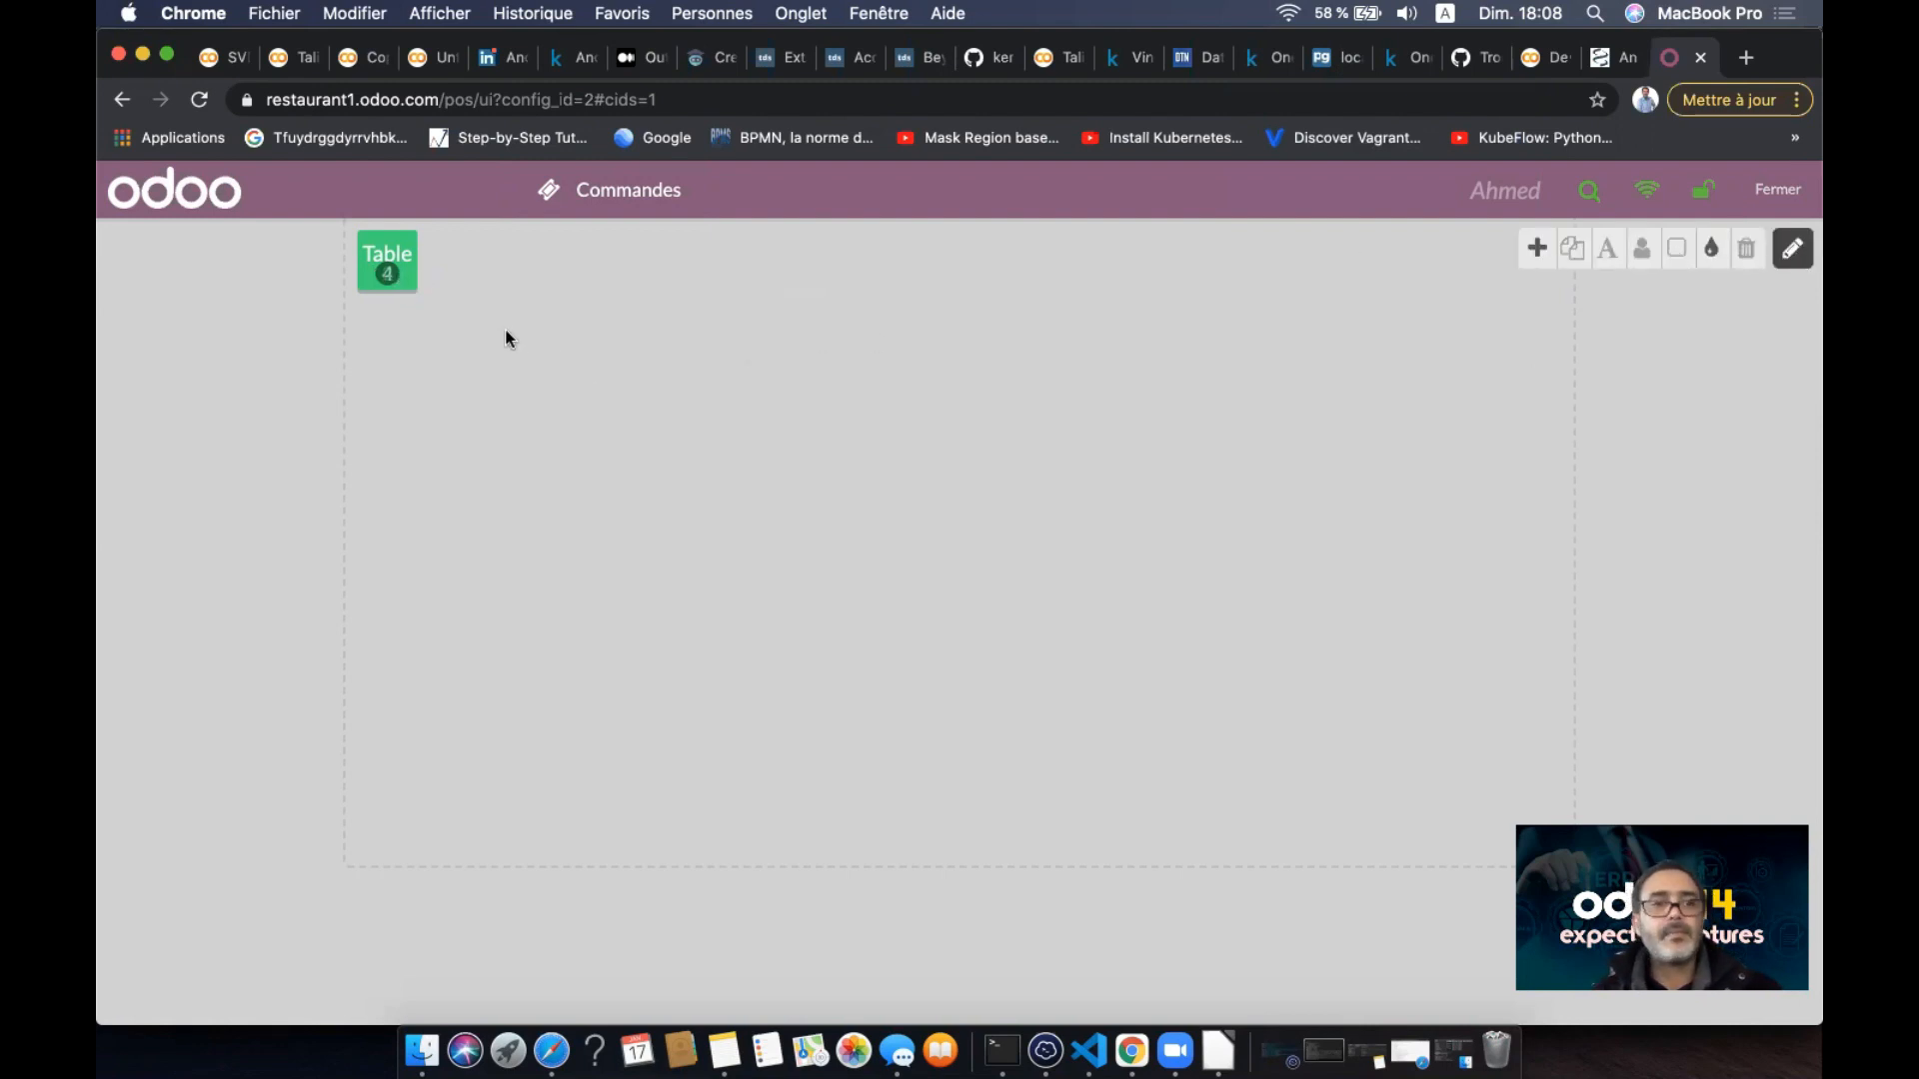
left_click(415, 274)
left_click_drag(413, 276, 980, 414)
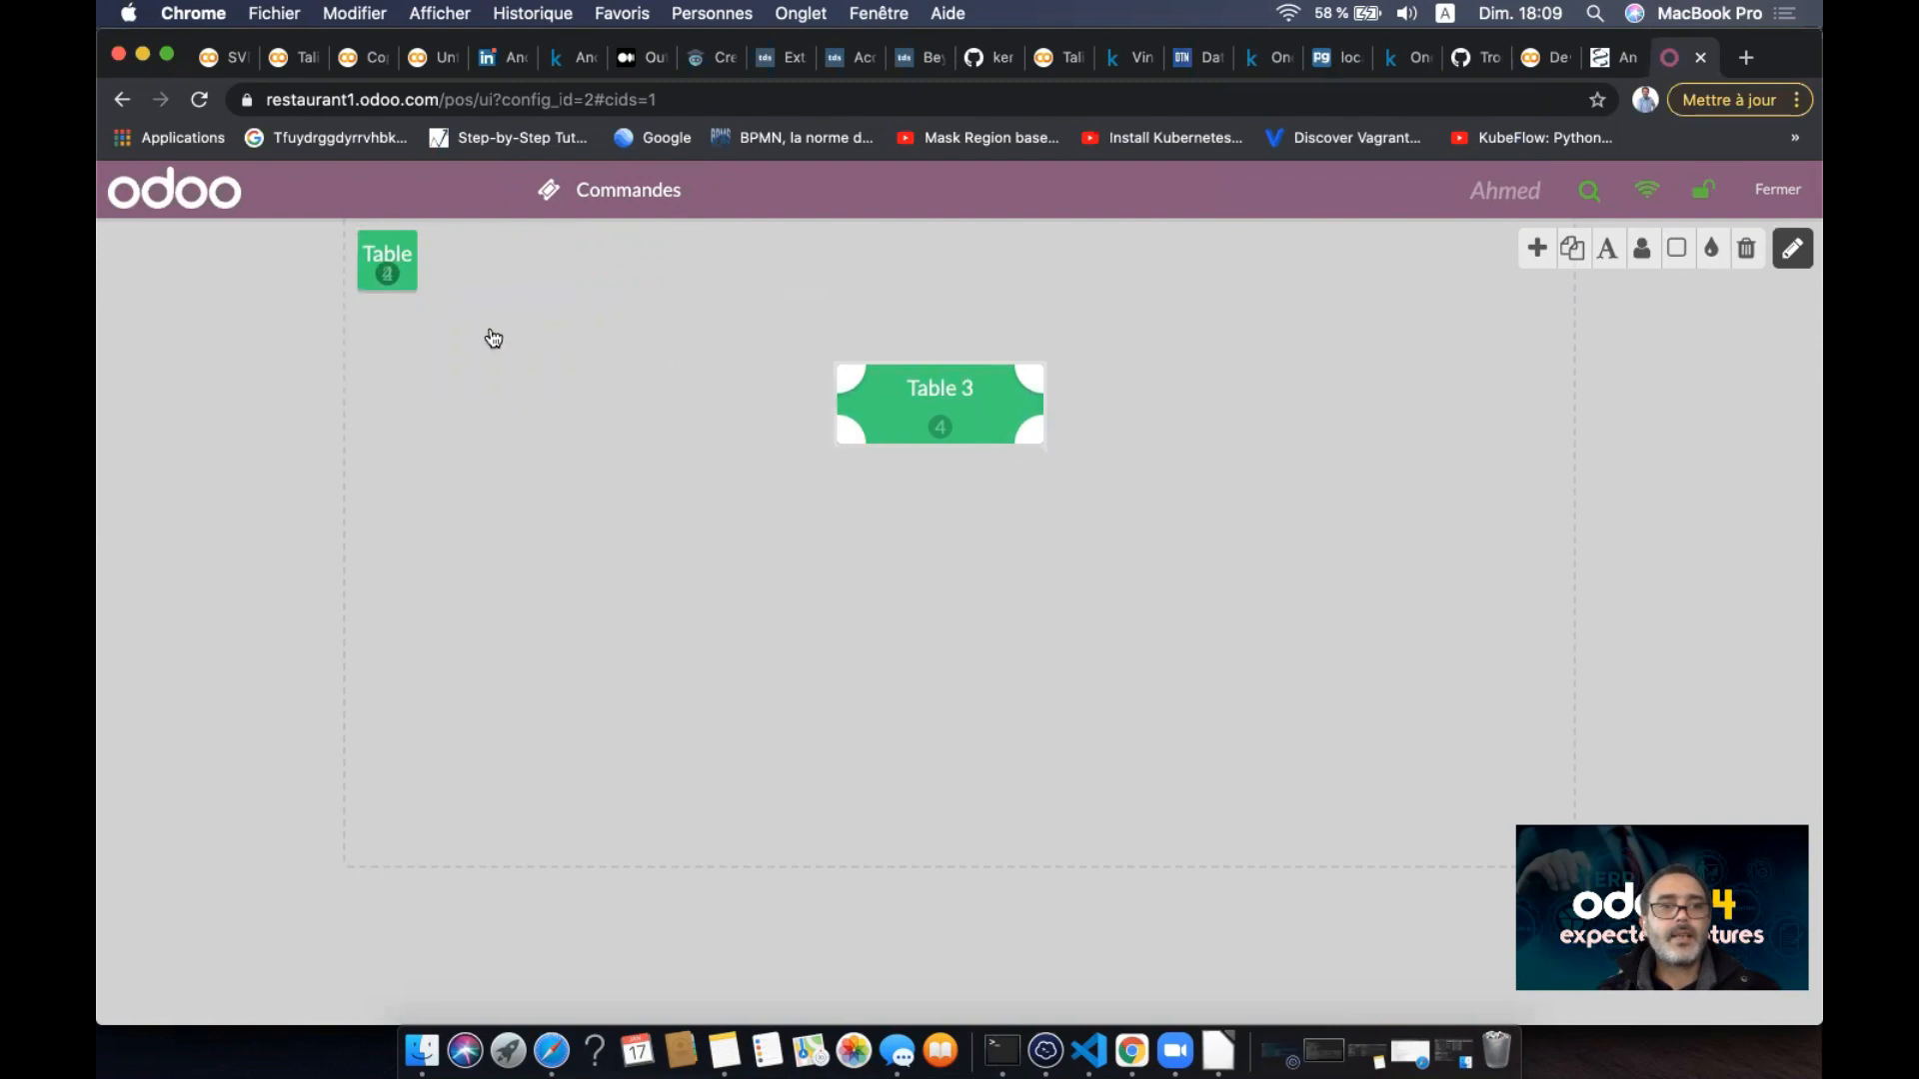
left_click(433, 317)
- Enlarge Table 2 and move it below and left of Table 3
left_click(404, 278)
left_click_drag(404, 281, 507, 325)
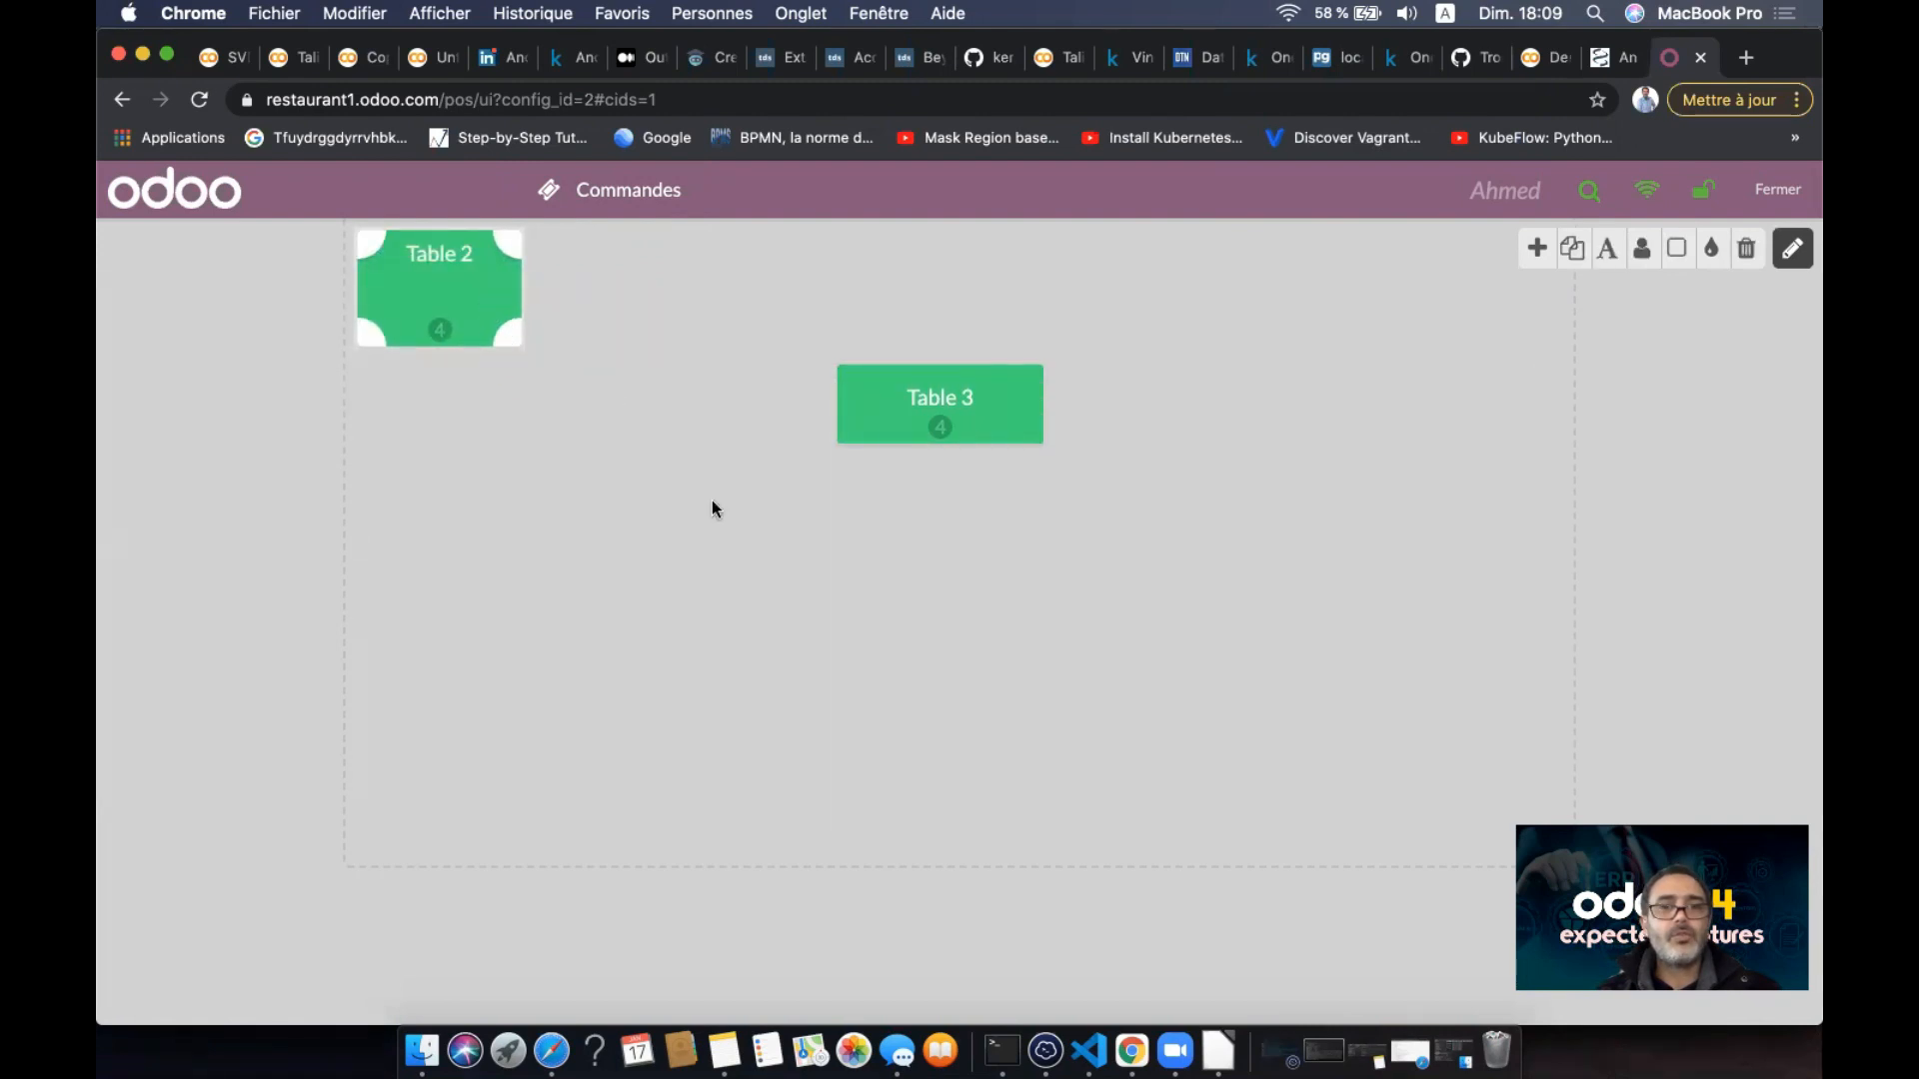
left_click(711, 502)
left_click(497, 331)
left_click_drag(497, 331, 806, 567)
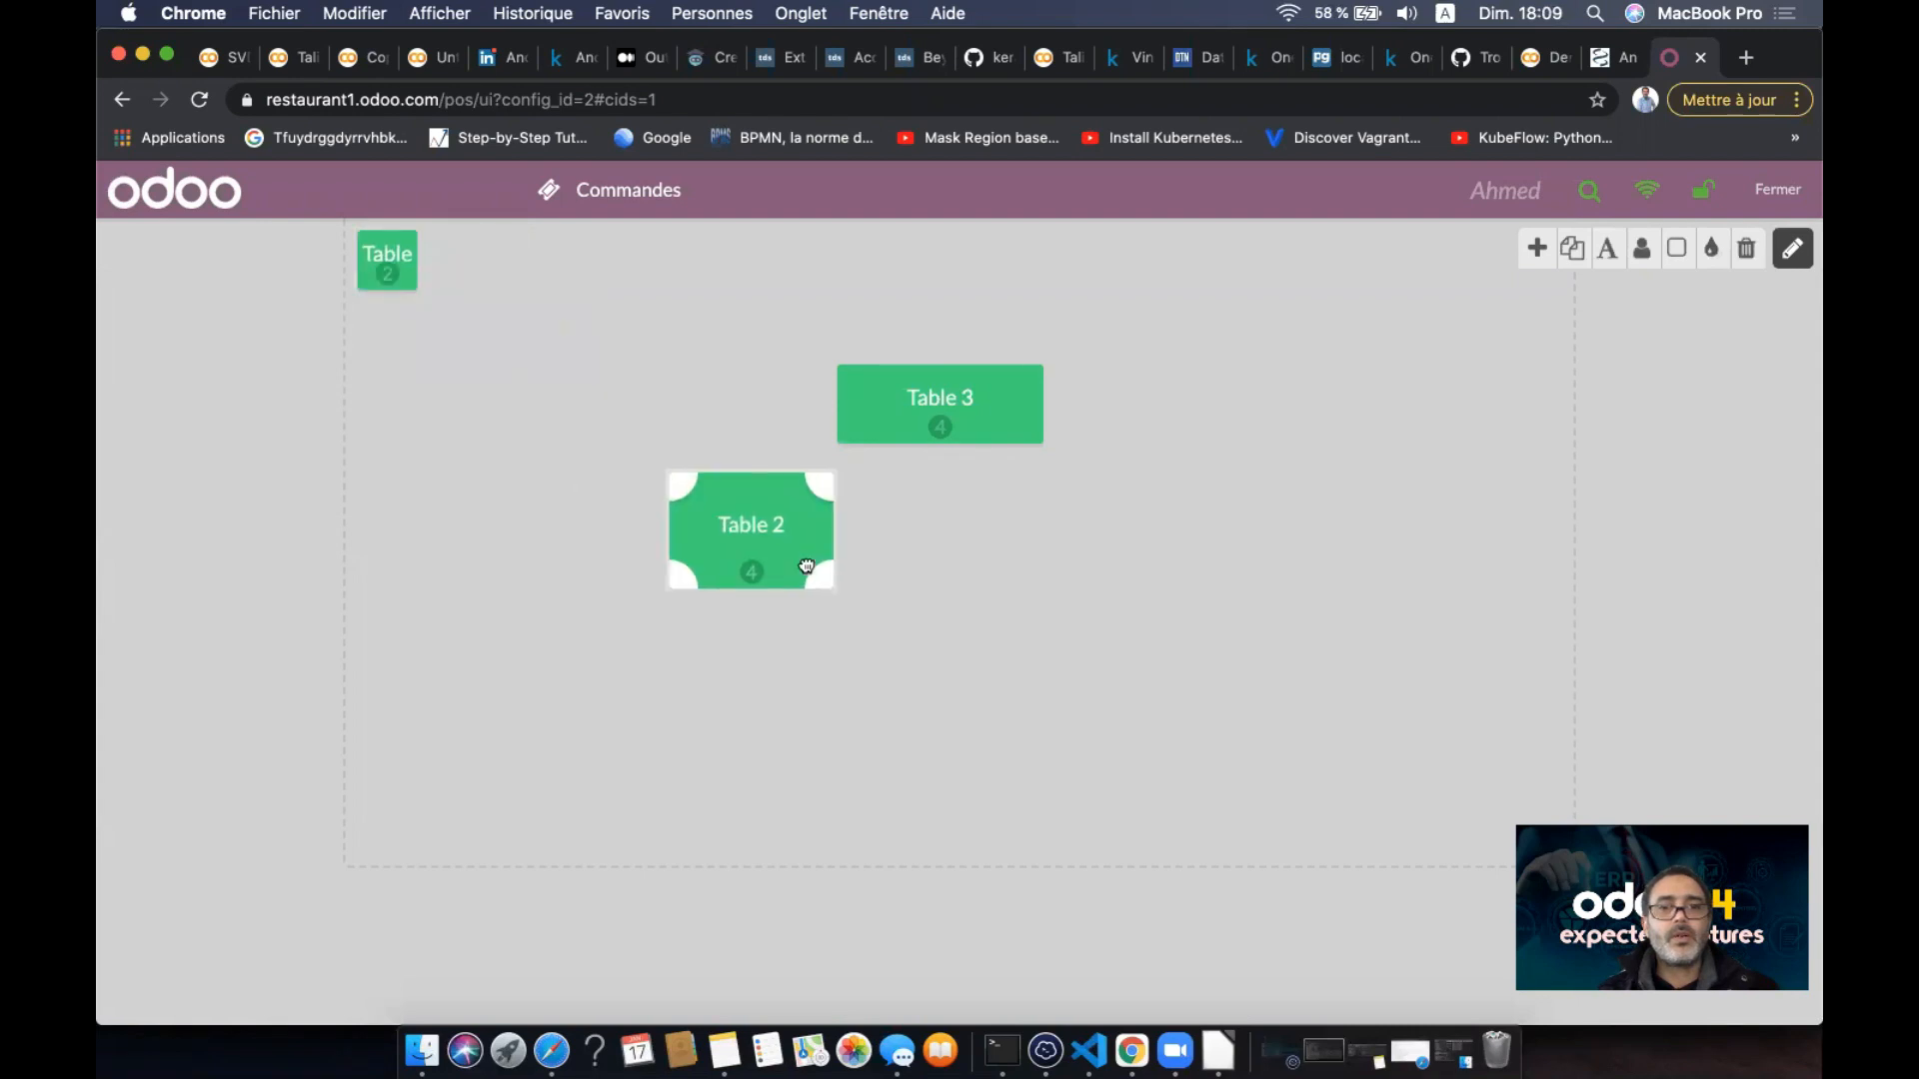
- Enlarge and lower Table 1, nudge Table 3 right and up, then shrink Table 1
left_click(396, 280)
left_click_drag(412, 283, 700, 342)
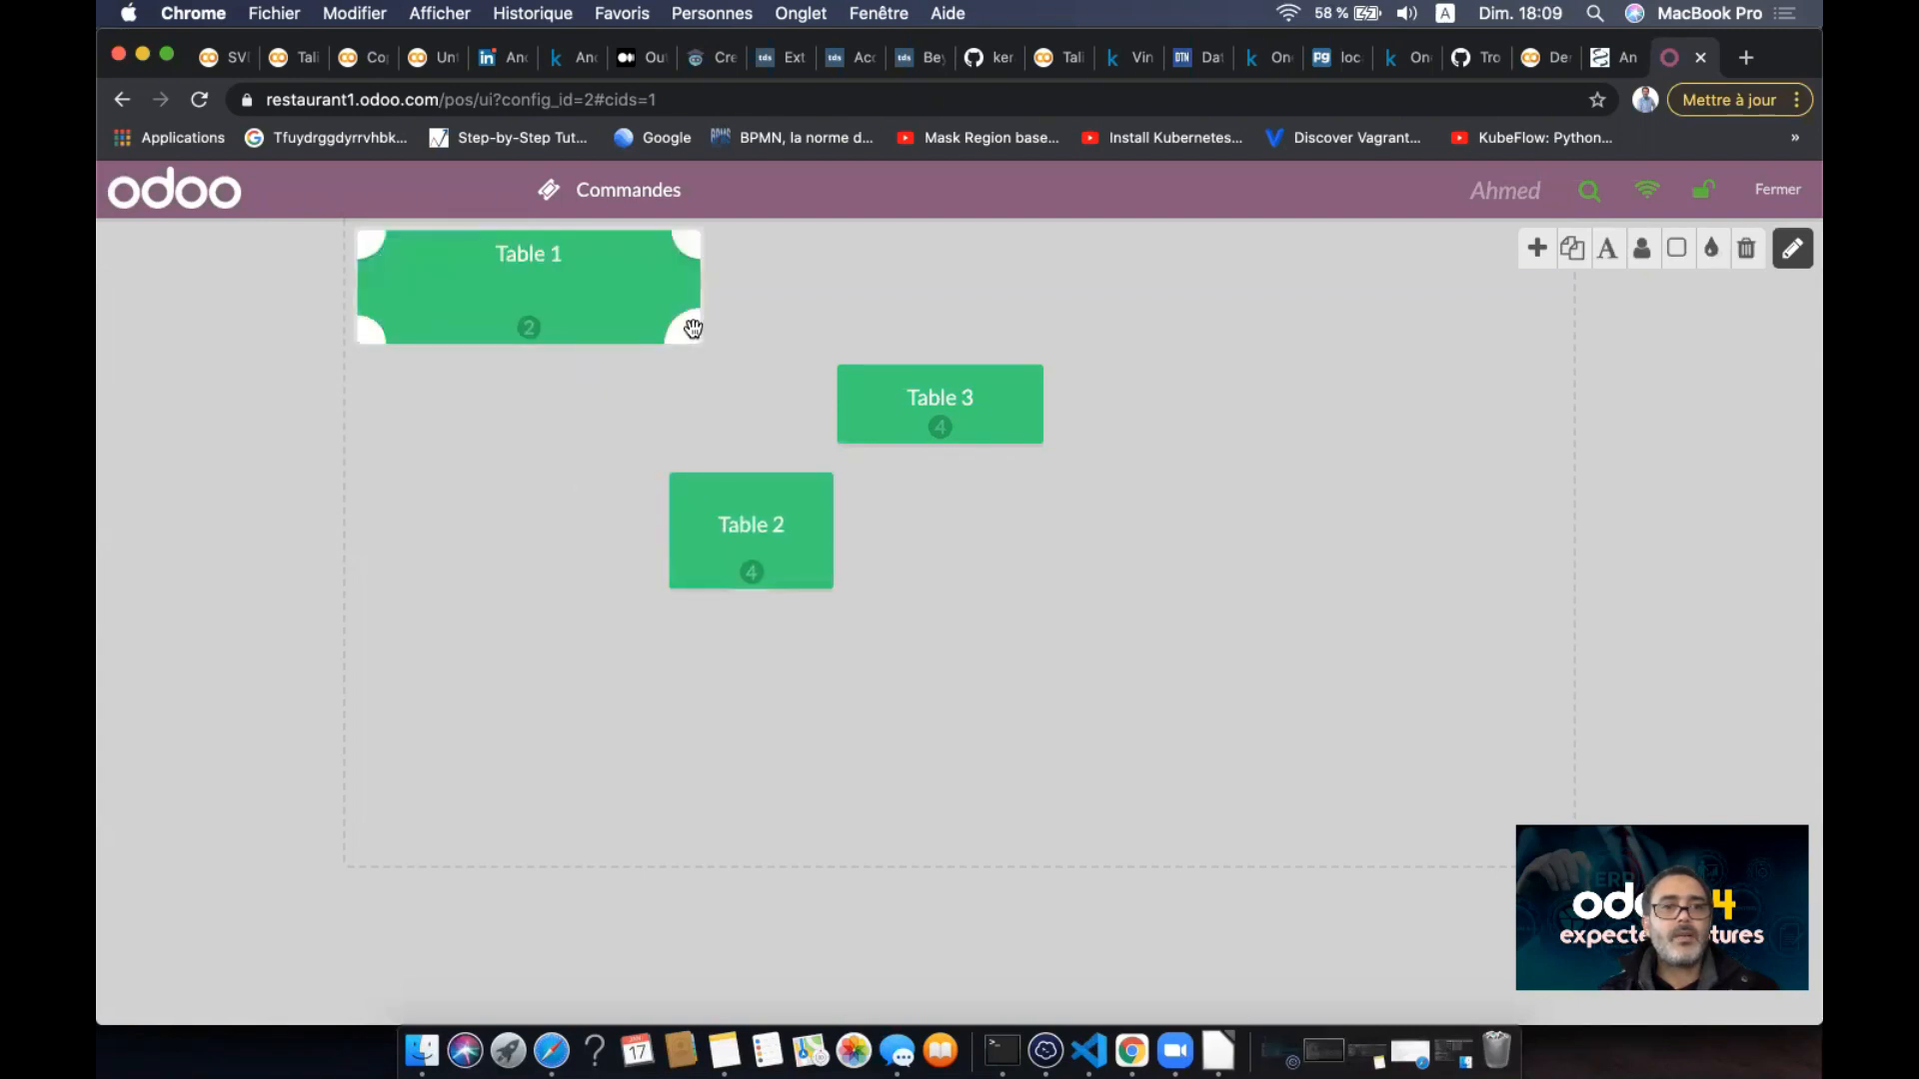
left_click(610, 374)
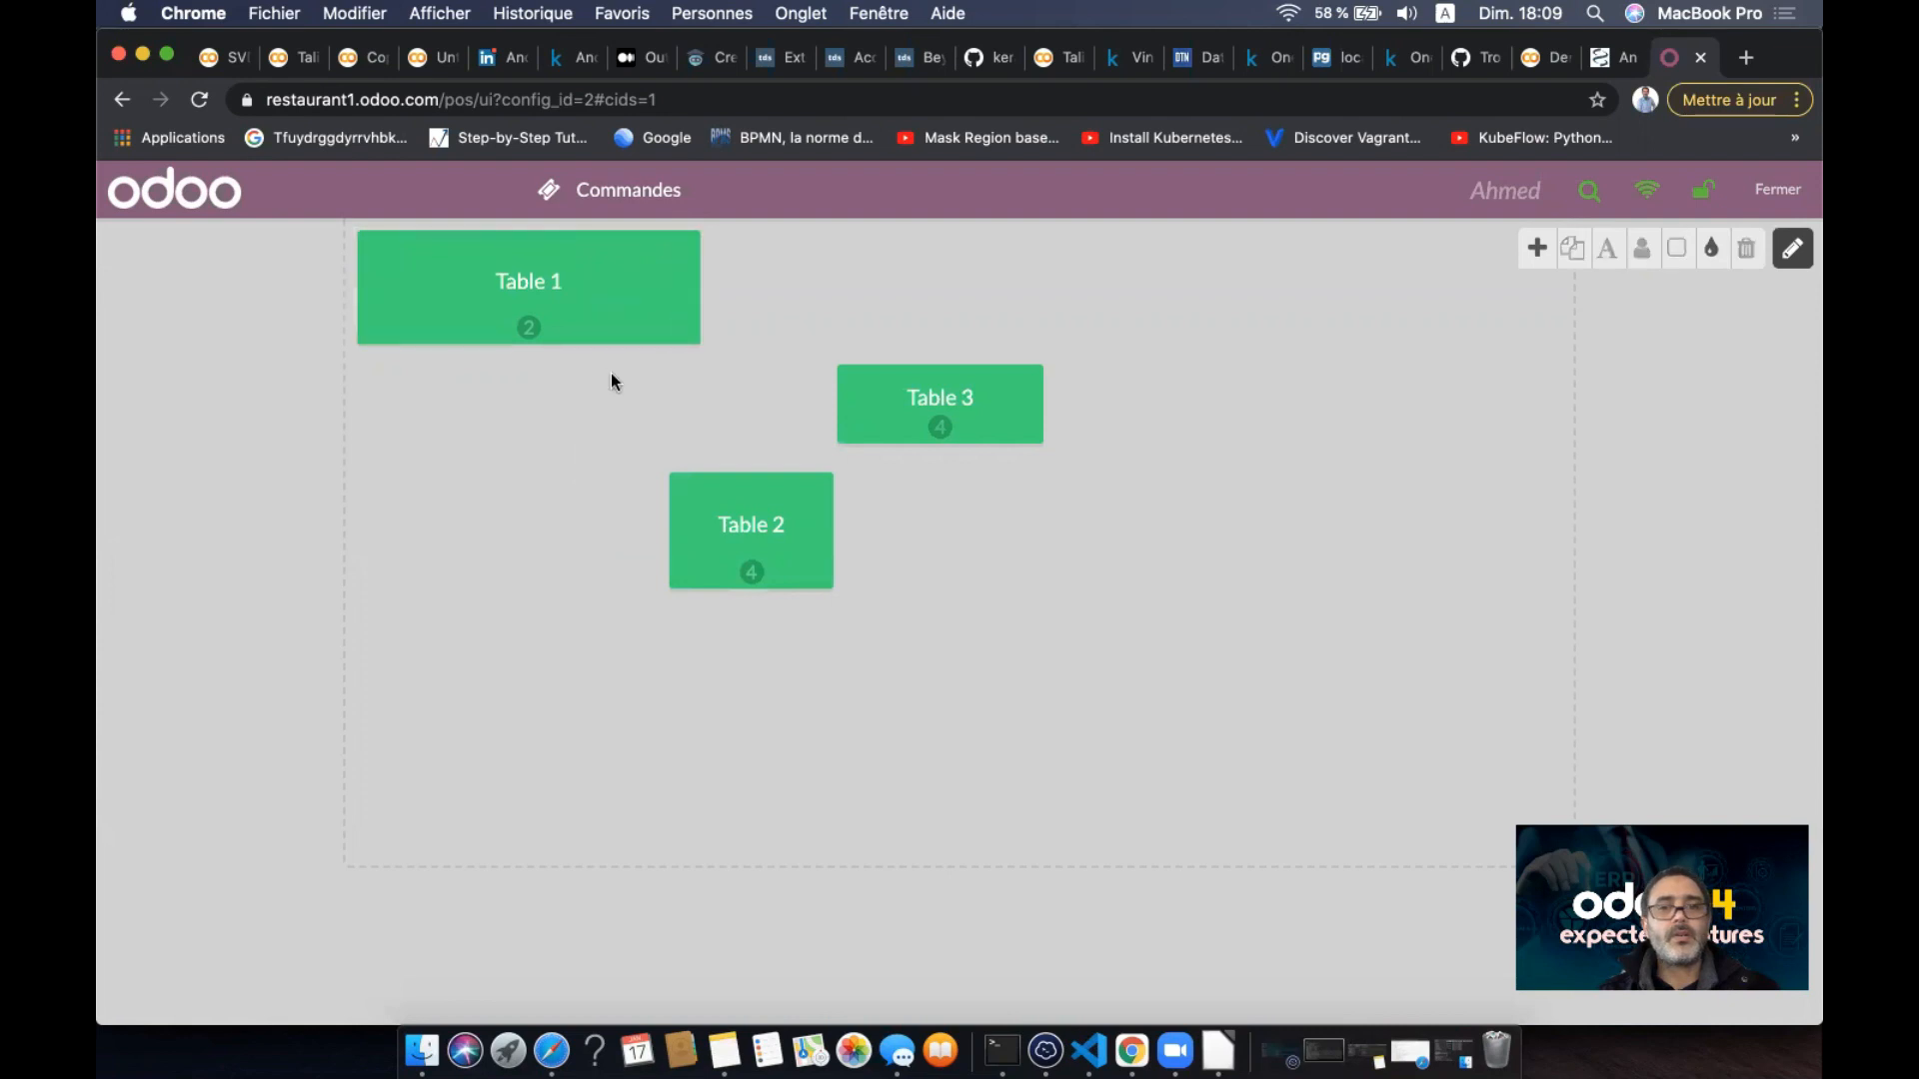
left_click(605, 331)
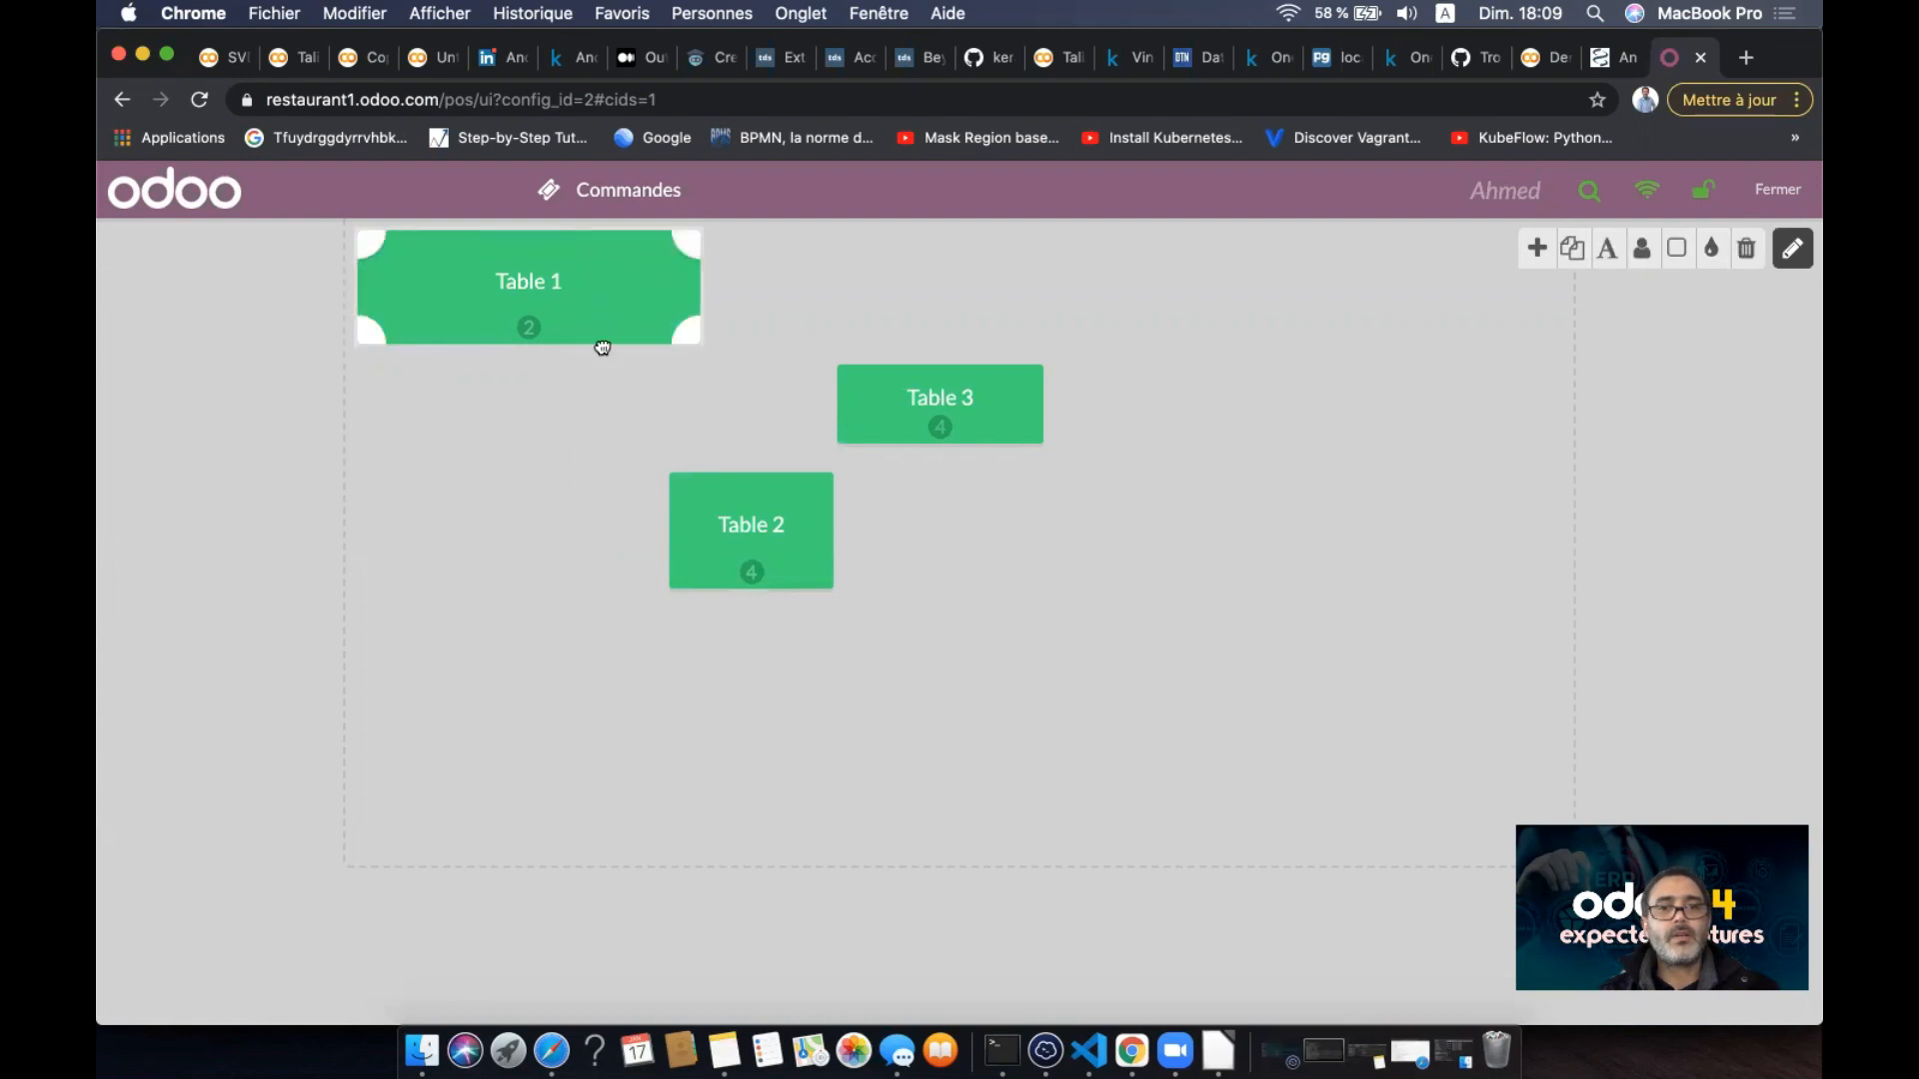
left_click_drag(602, 343, 602, 402)
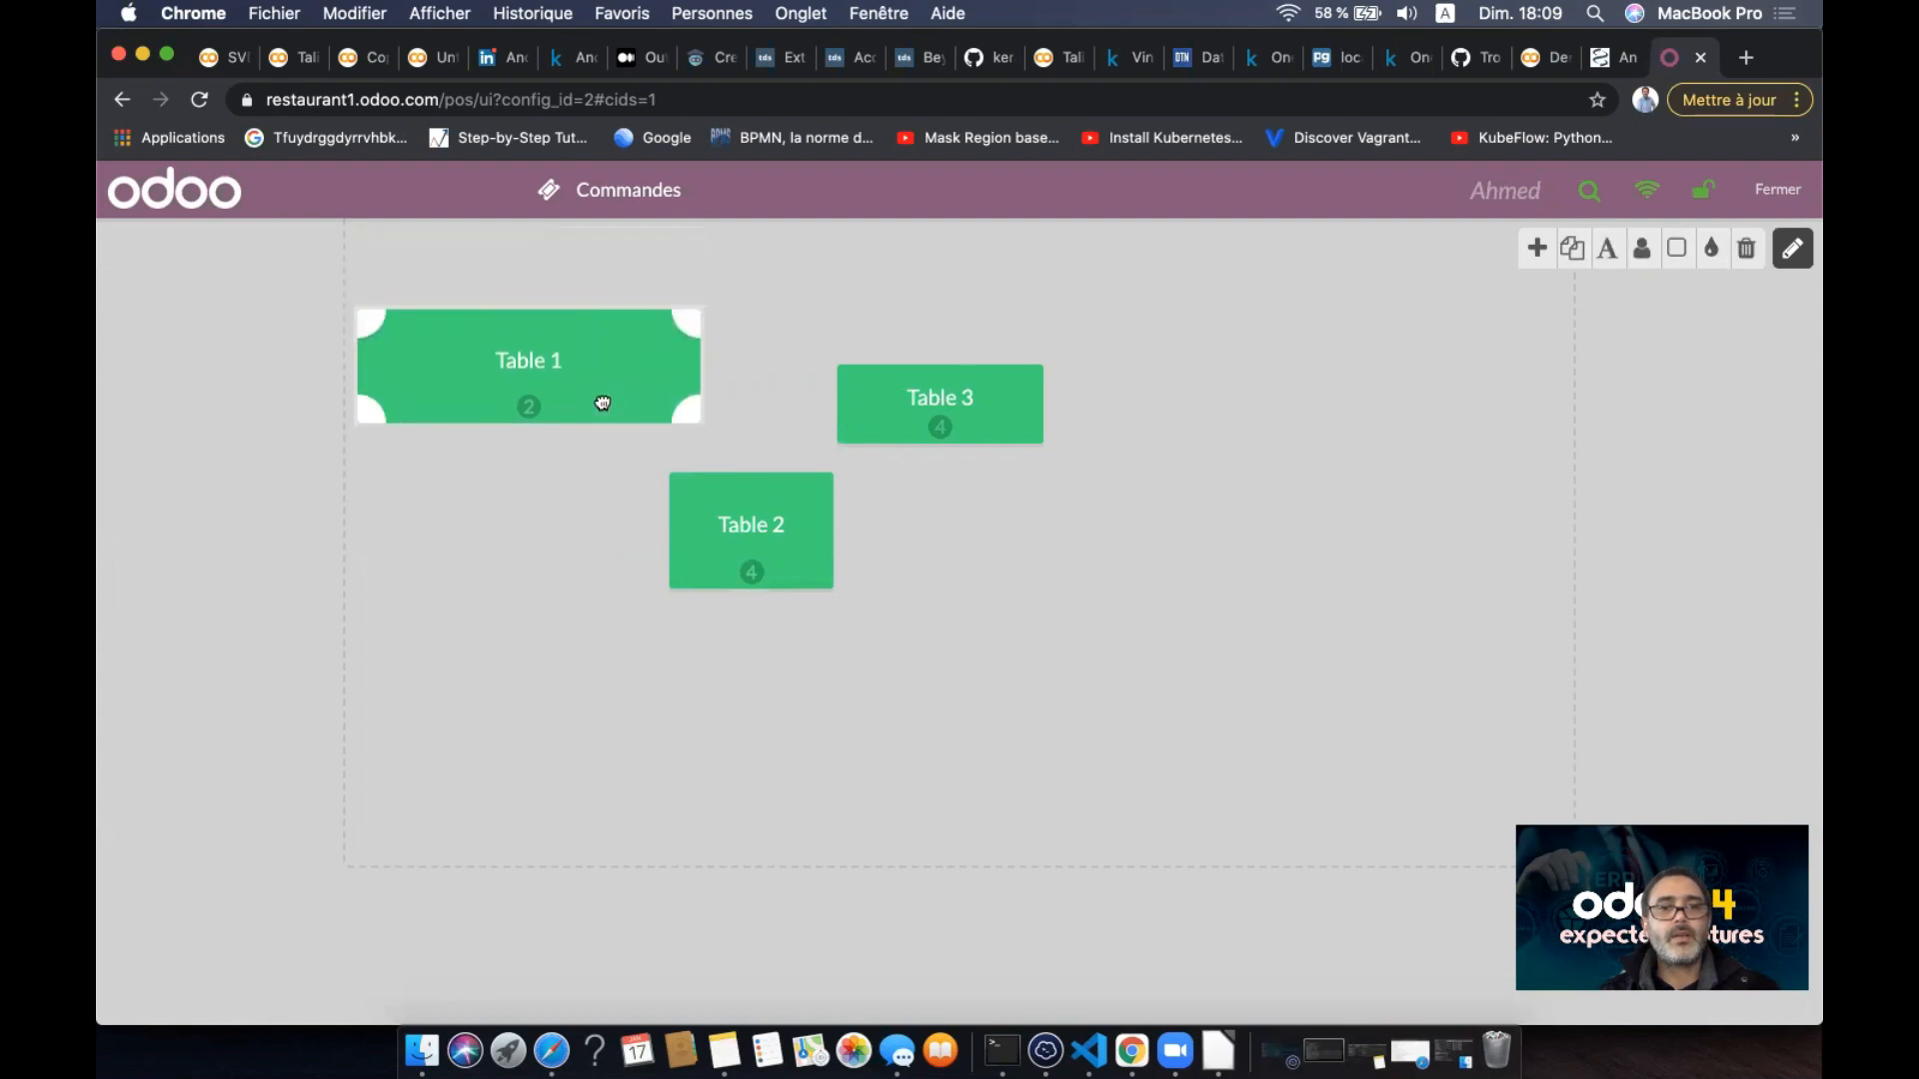
left_click(1060, 347)
left_click(996, 392)
left_click_drag(996, 392, 1054, 360)
left_click(809, 522)
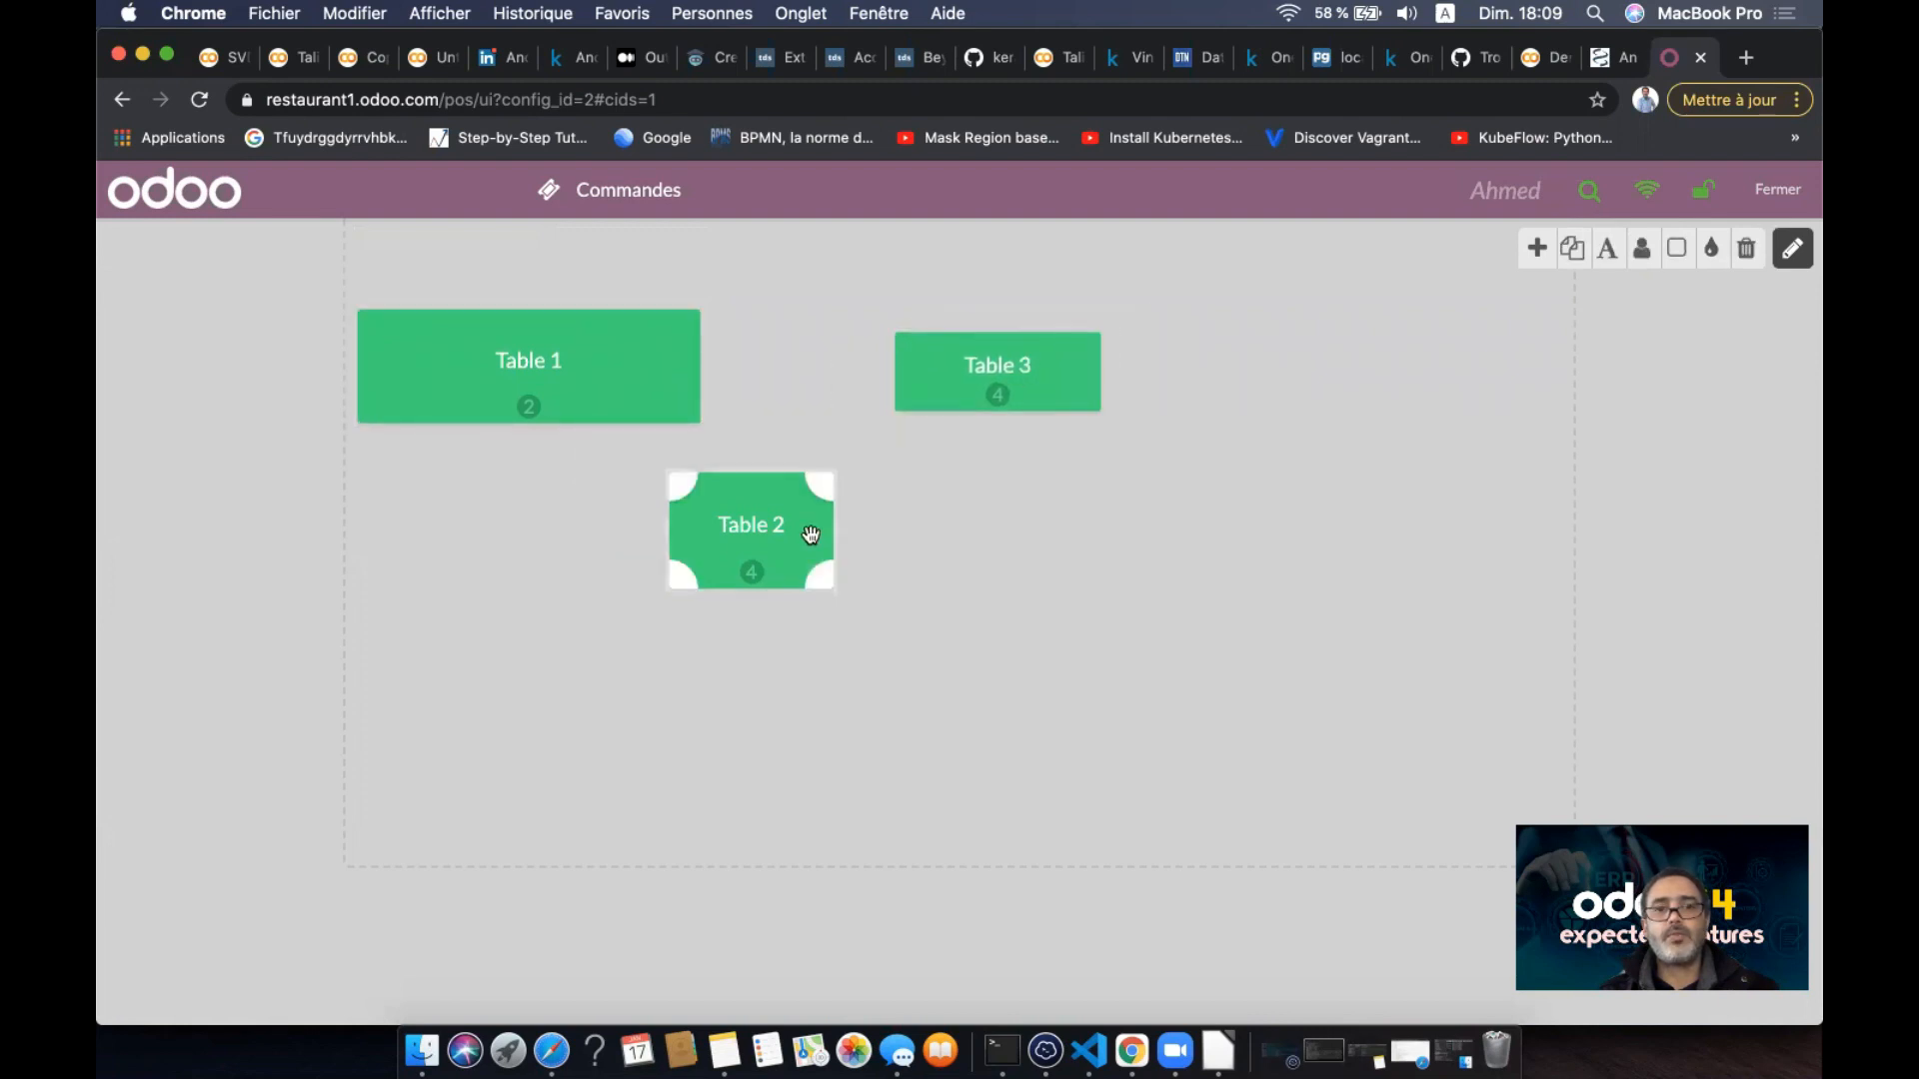
left_click(643, 350)
left_click_drag(695, 418, 609, 393)
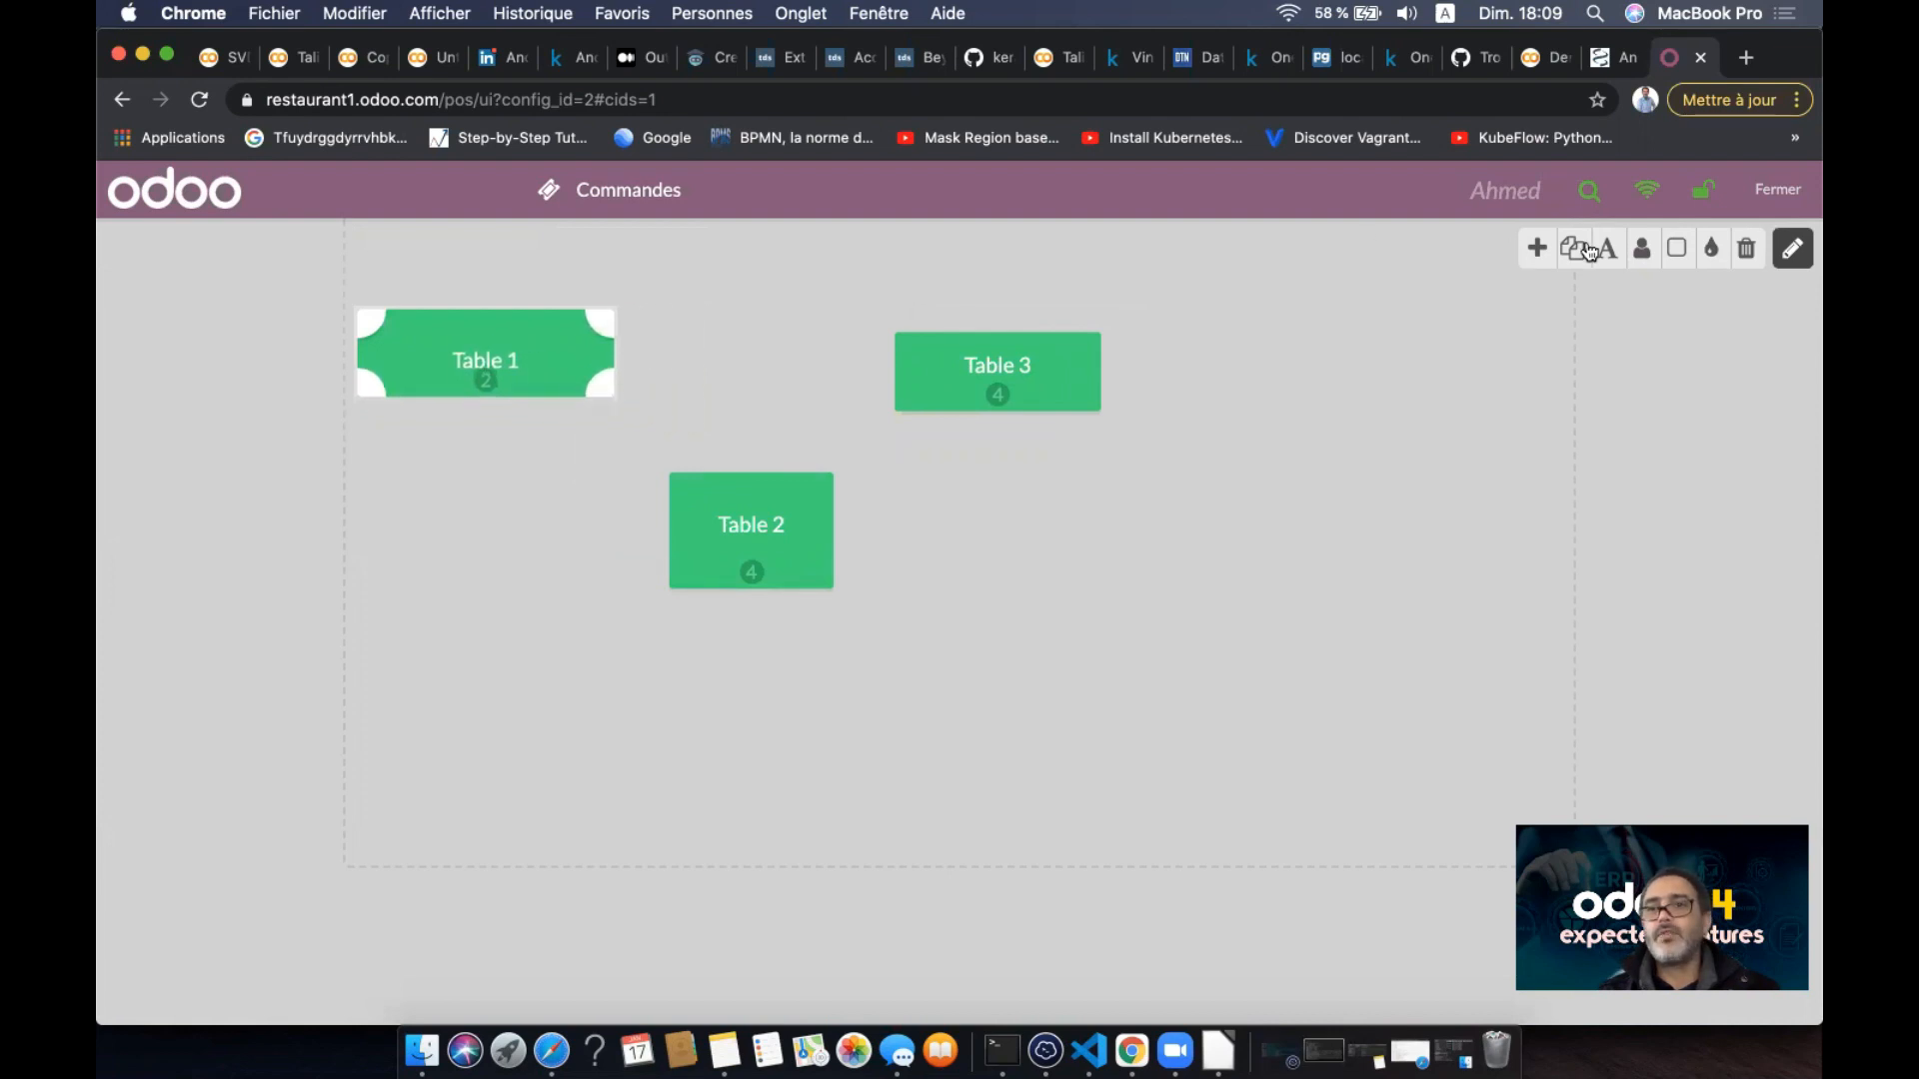
- Colour Table 1 blue and Table 3 red, leaving Table 1 square
left_click(1676, 257)
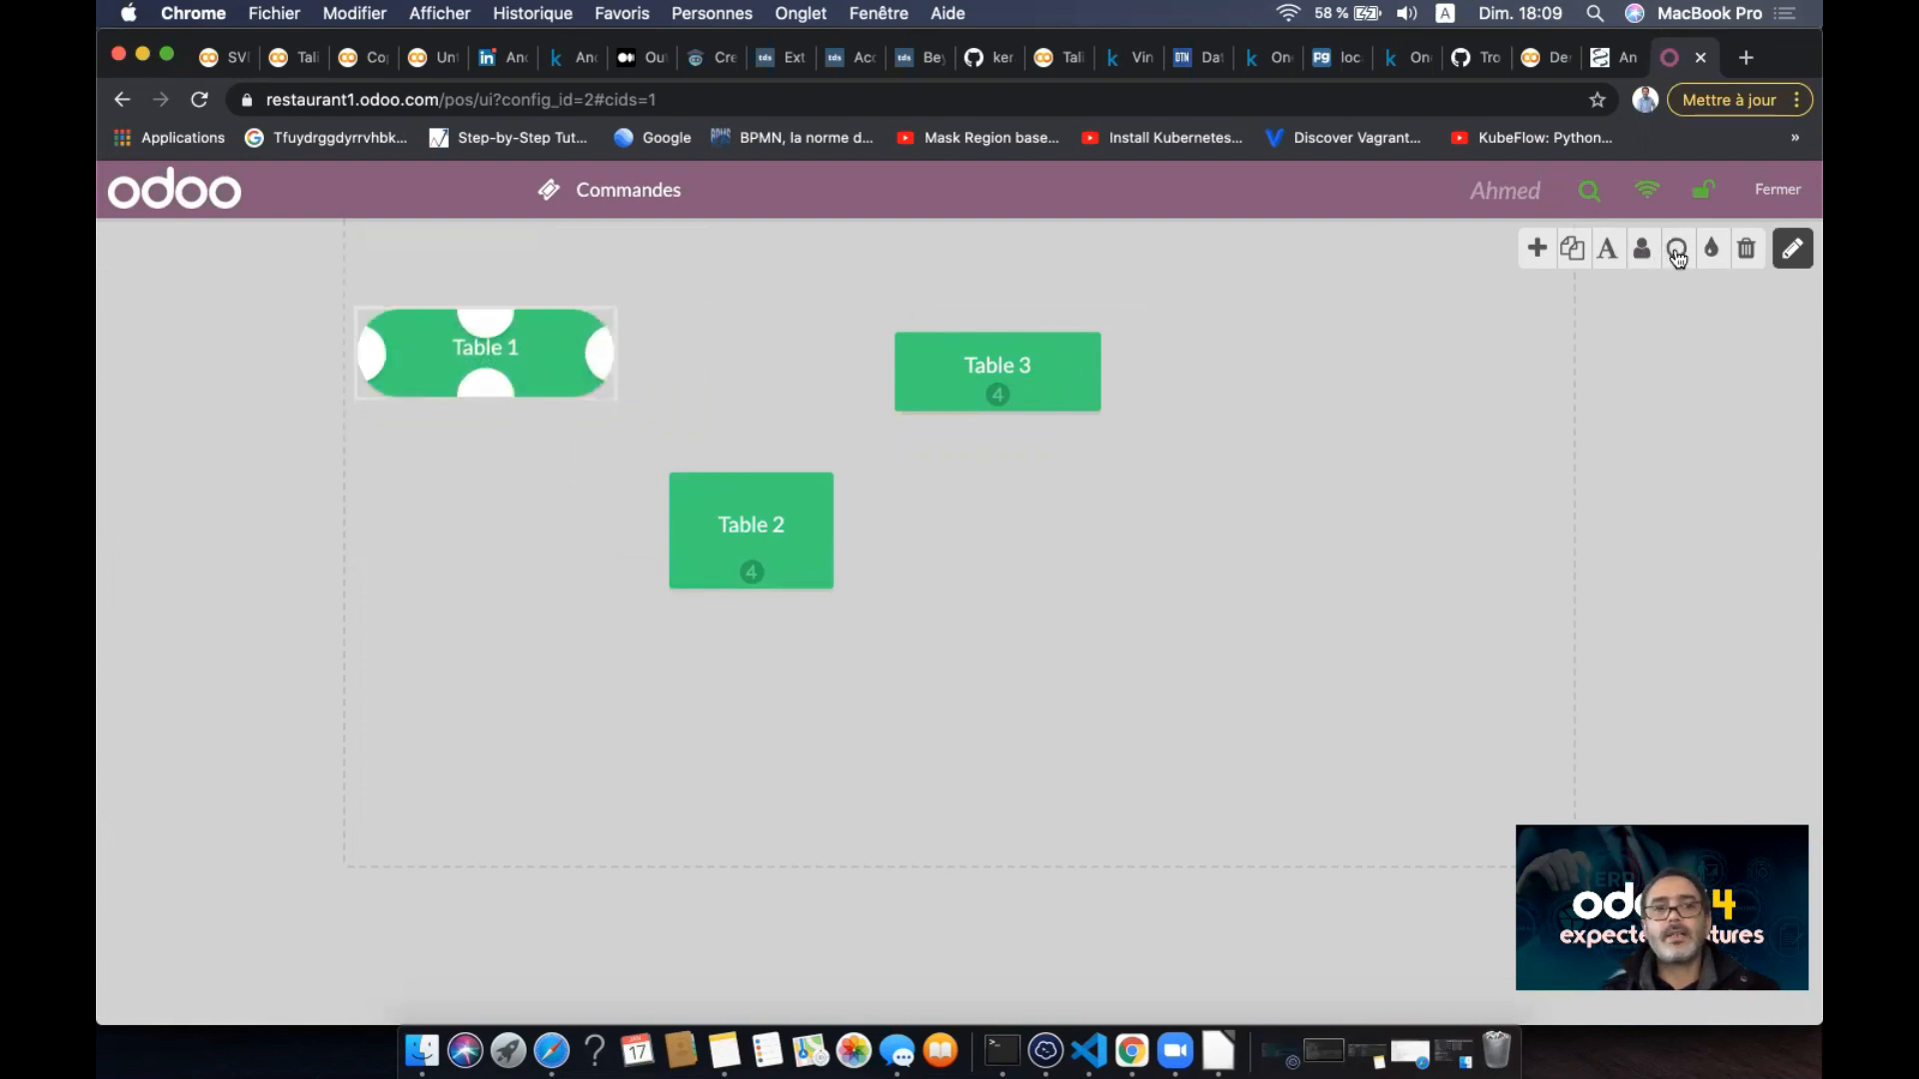
left_click(1677, 257)
left_click(1677, 257)
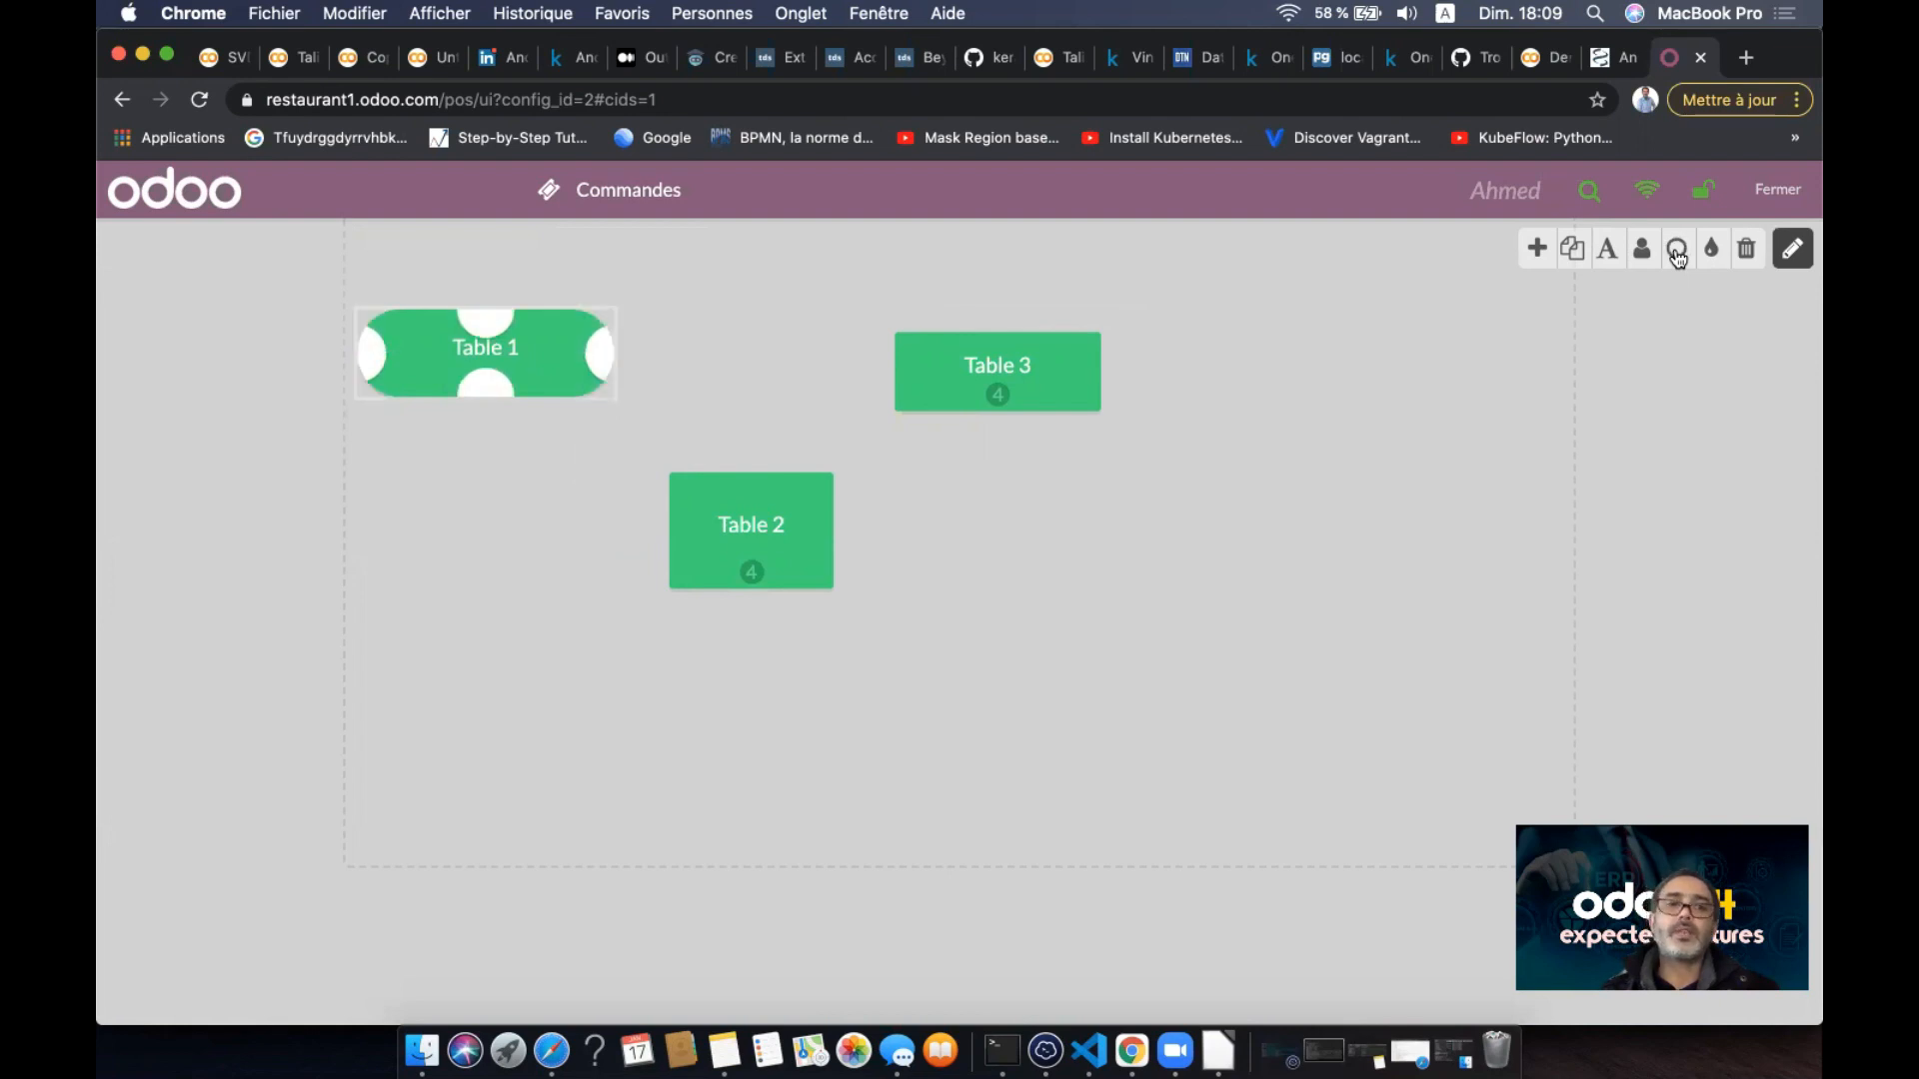
left_click(1677, 256)
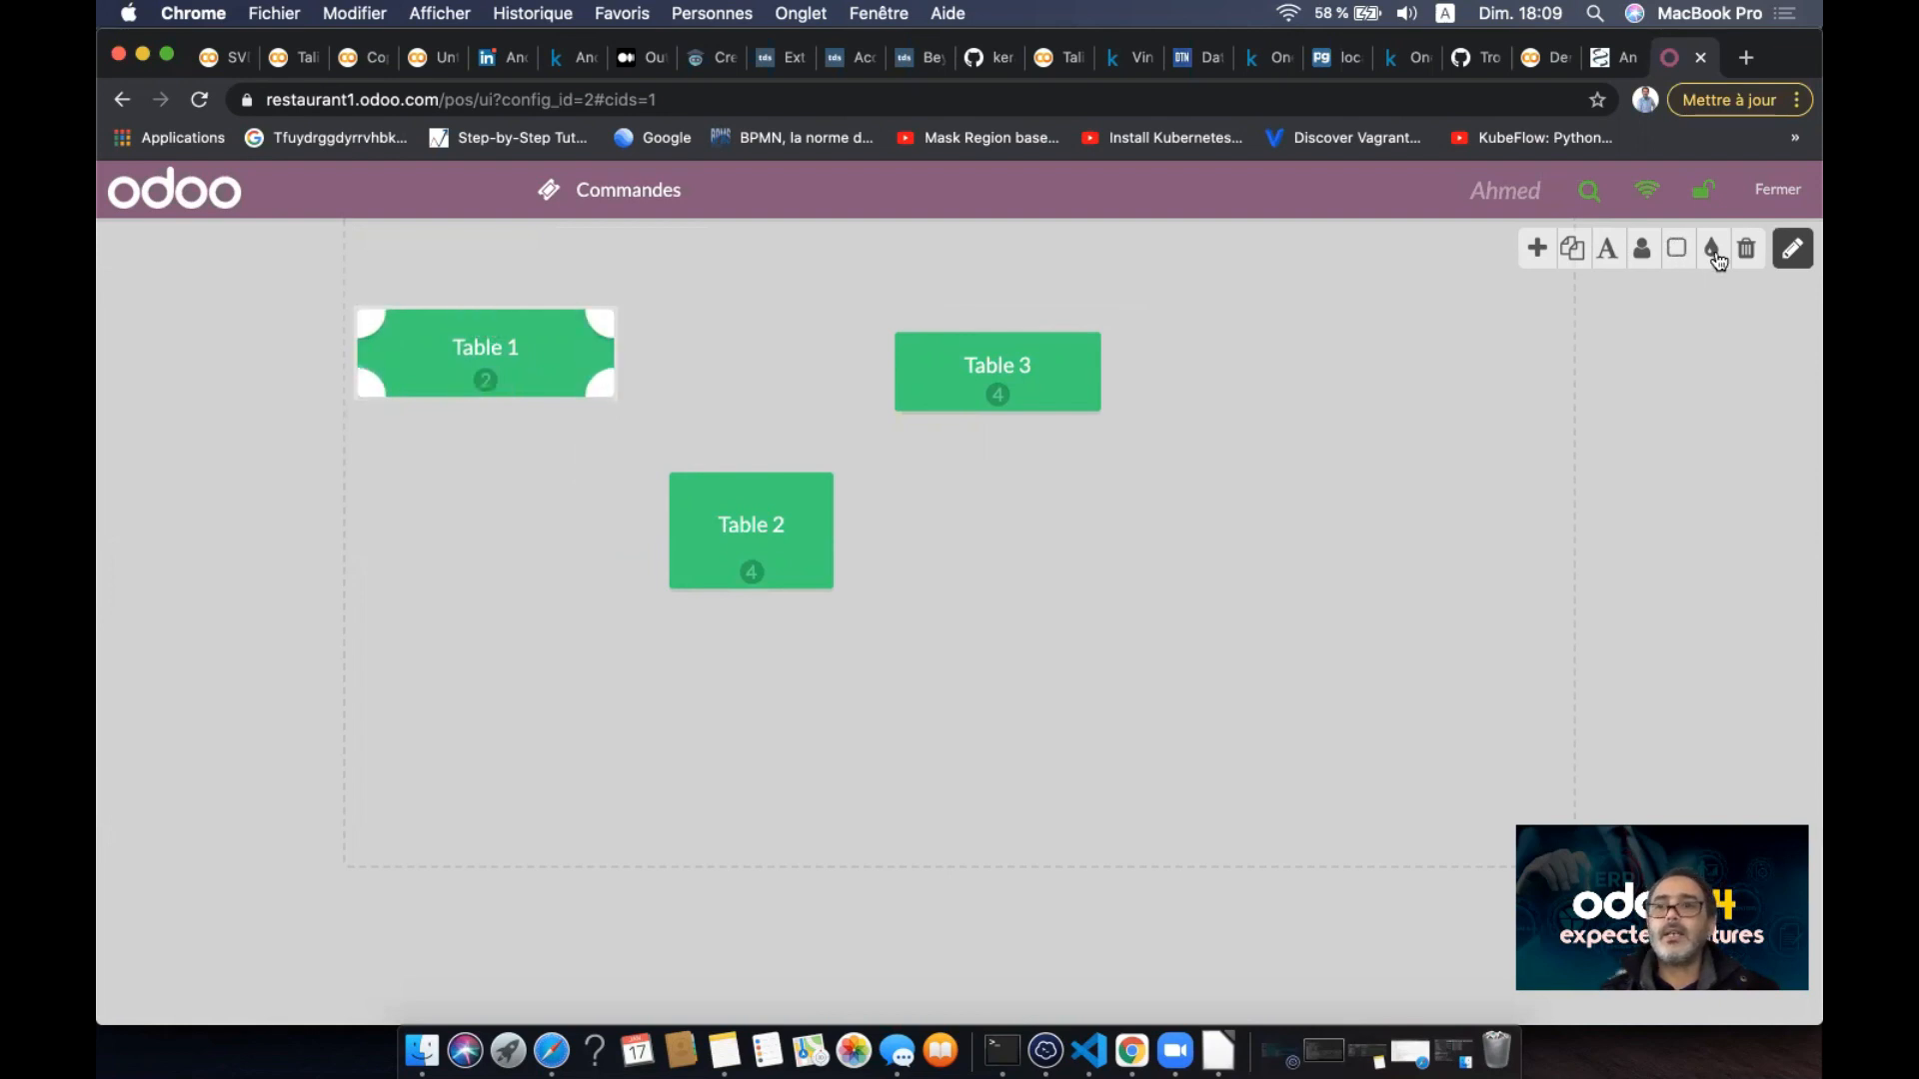
left_click(1711, 250)
left_click(1731, 319)
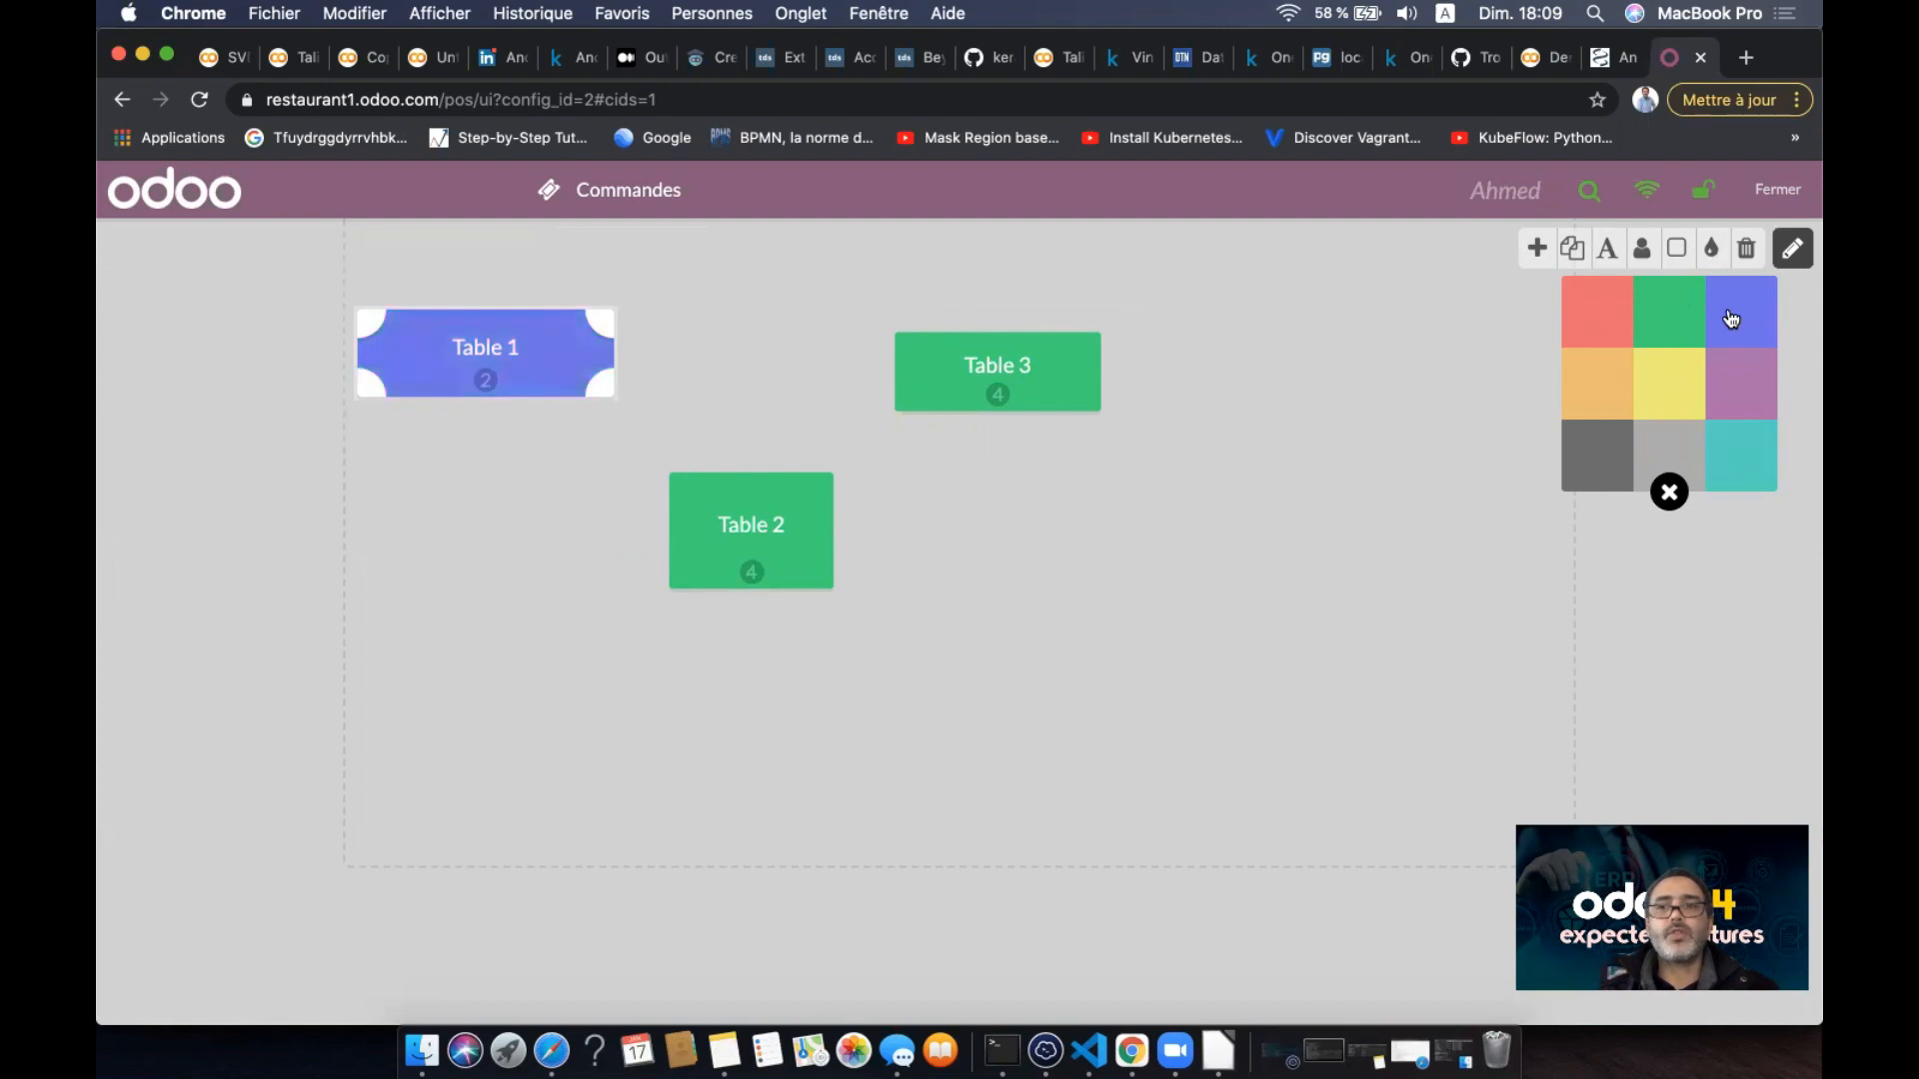
left_click(1020, 368)
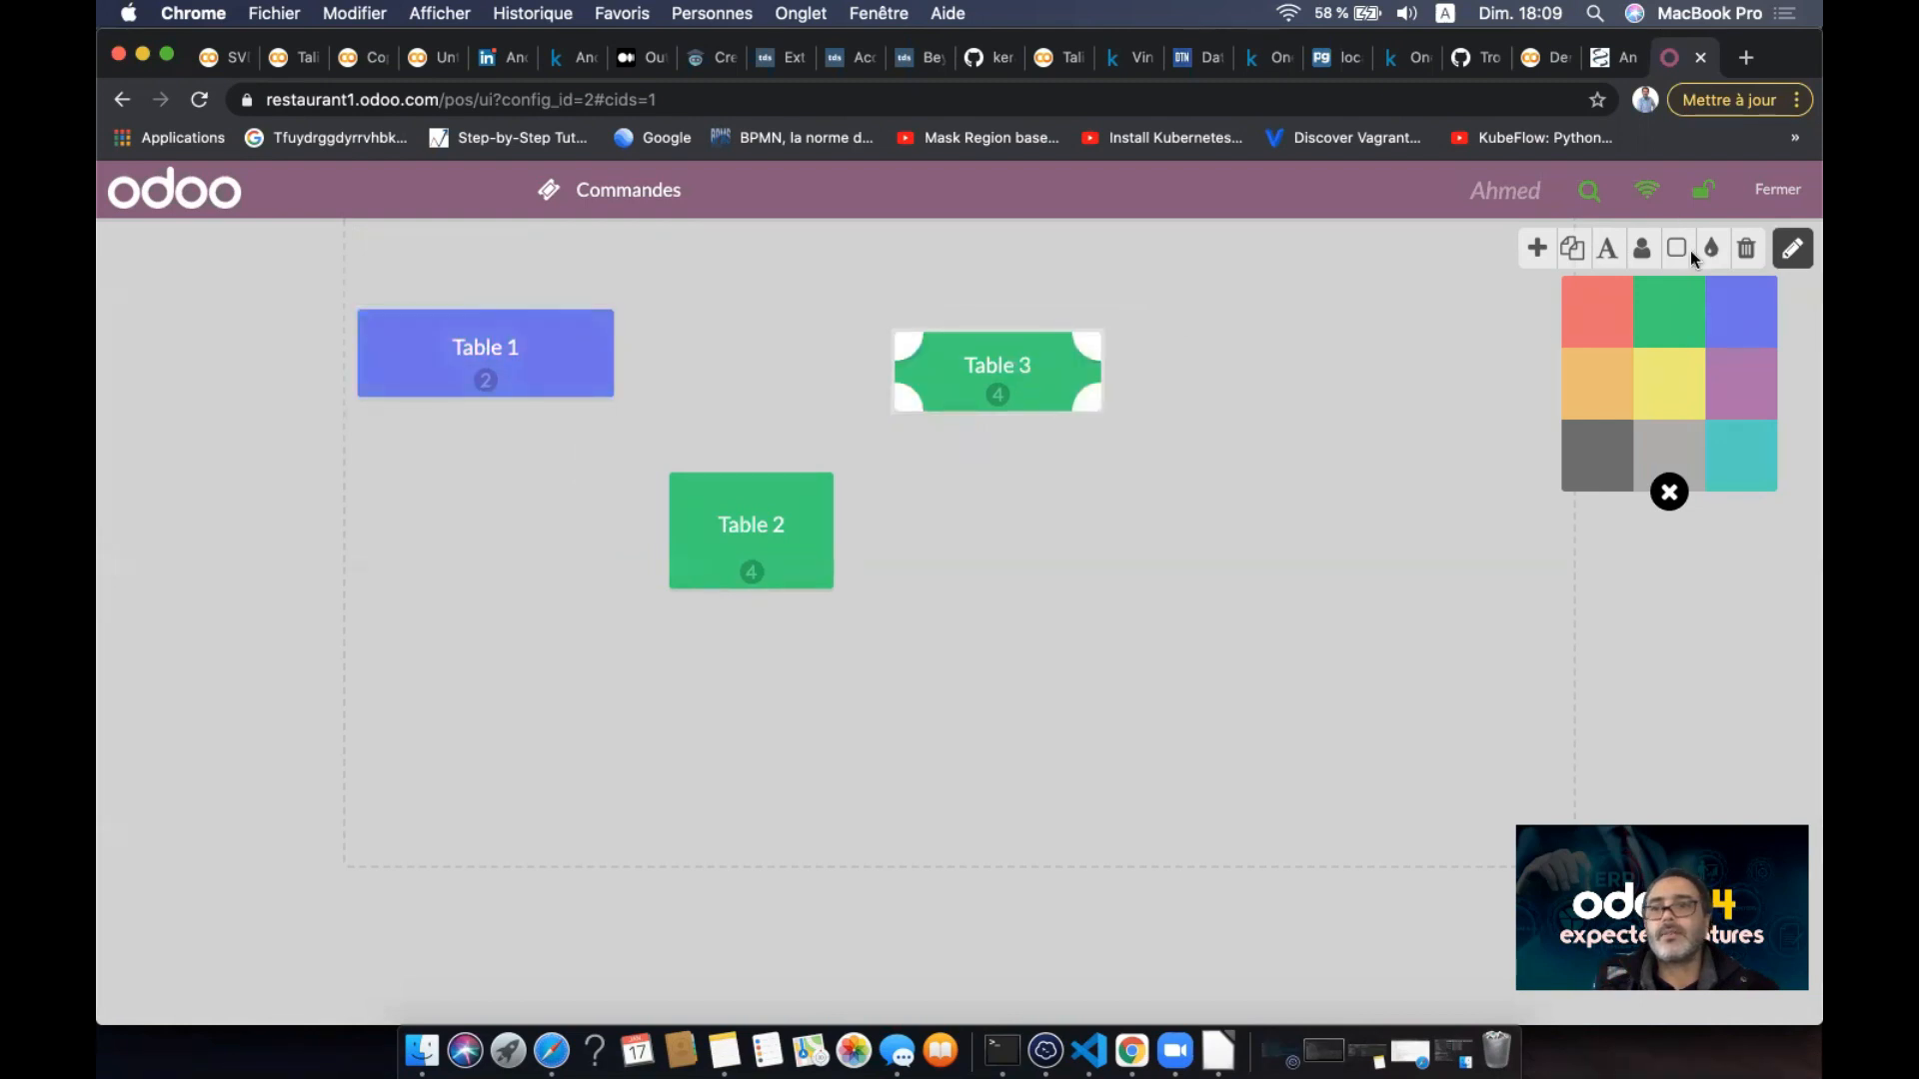
left_click(1572, 316)
left_click(683, 592)
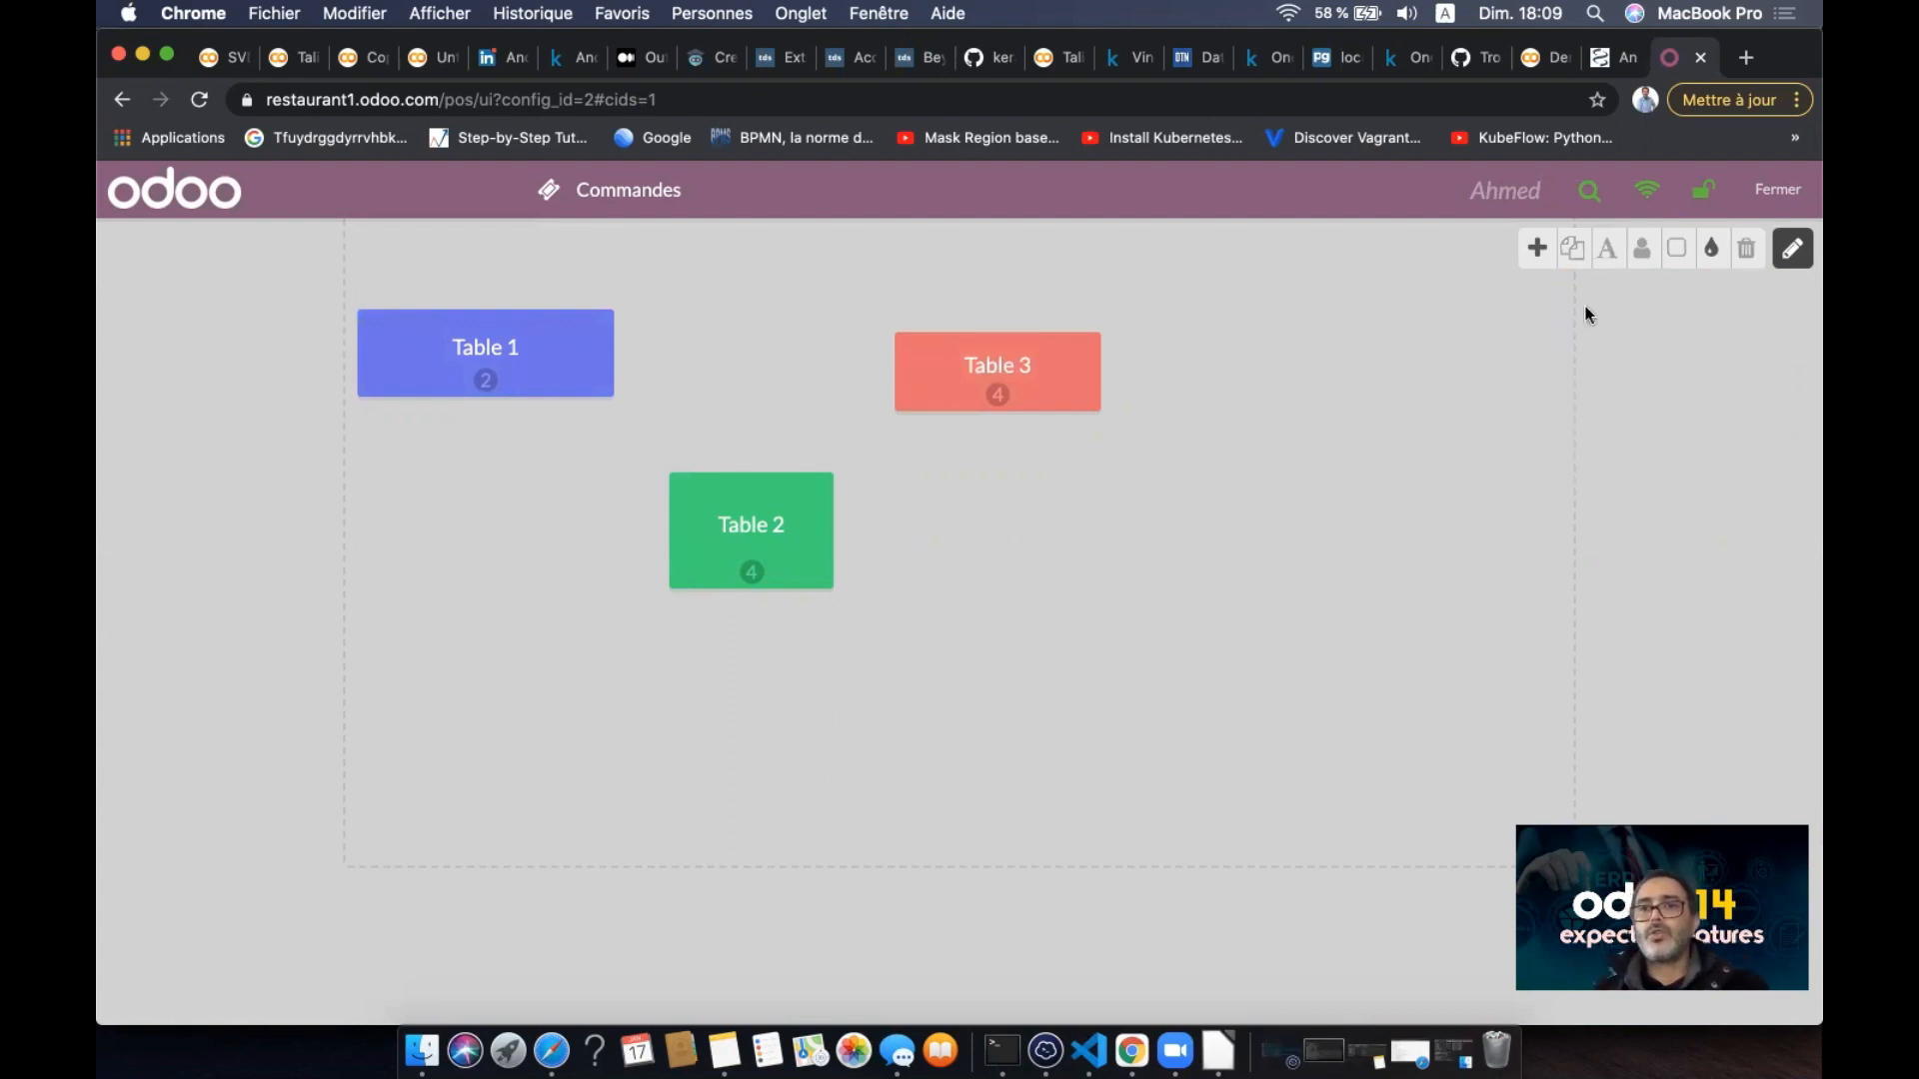
- Add a new table to the right of Table 2 and name it Table 5
left_click(1537, 248)
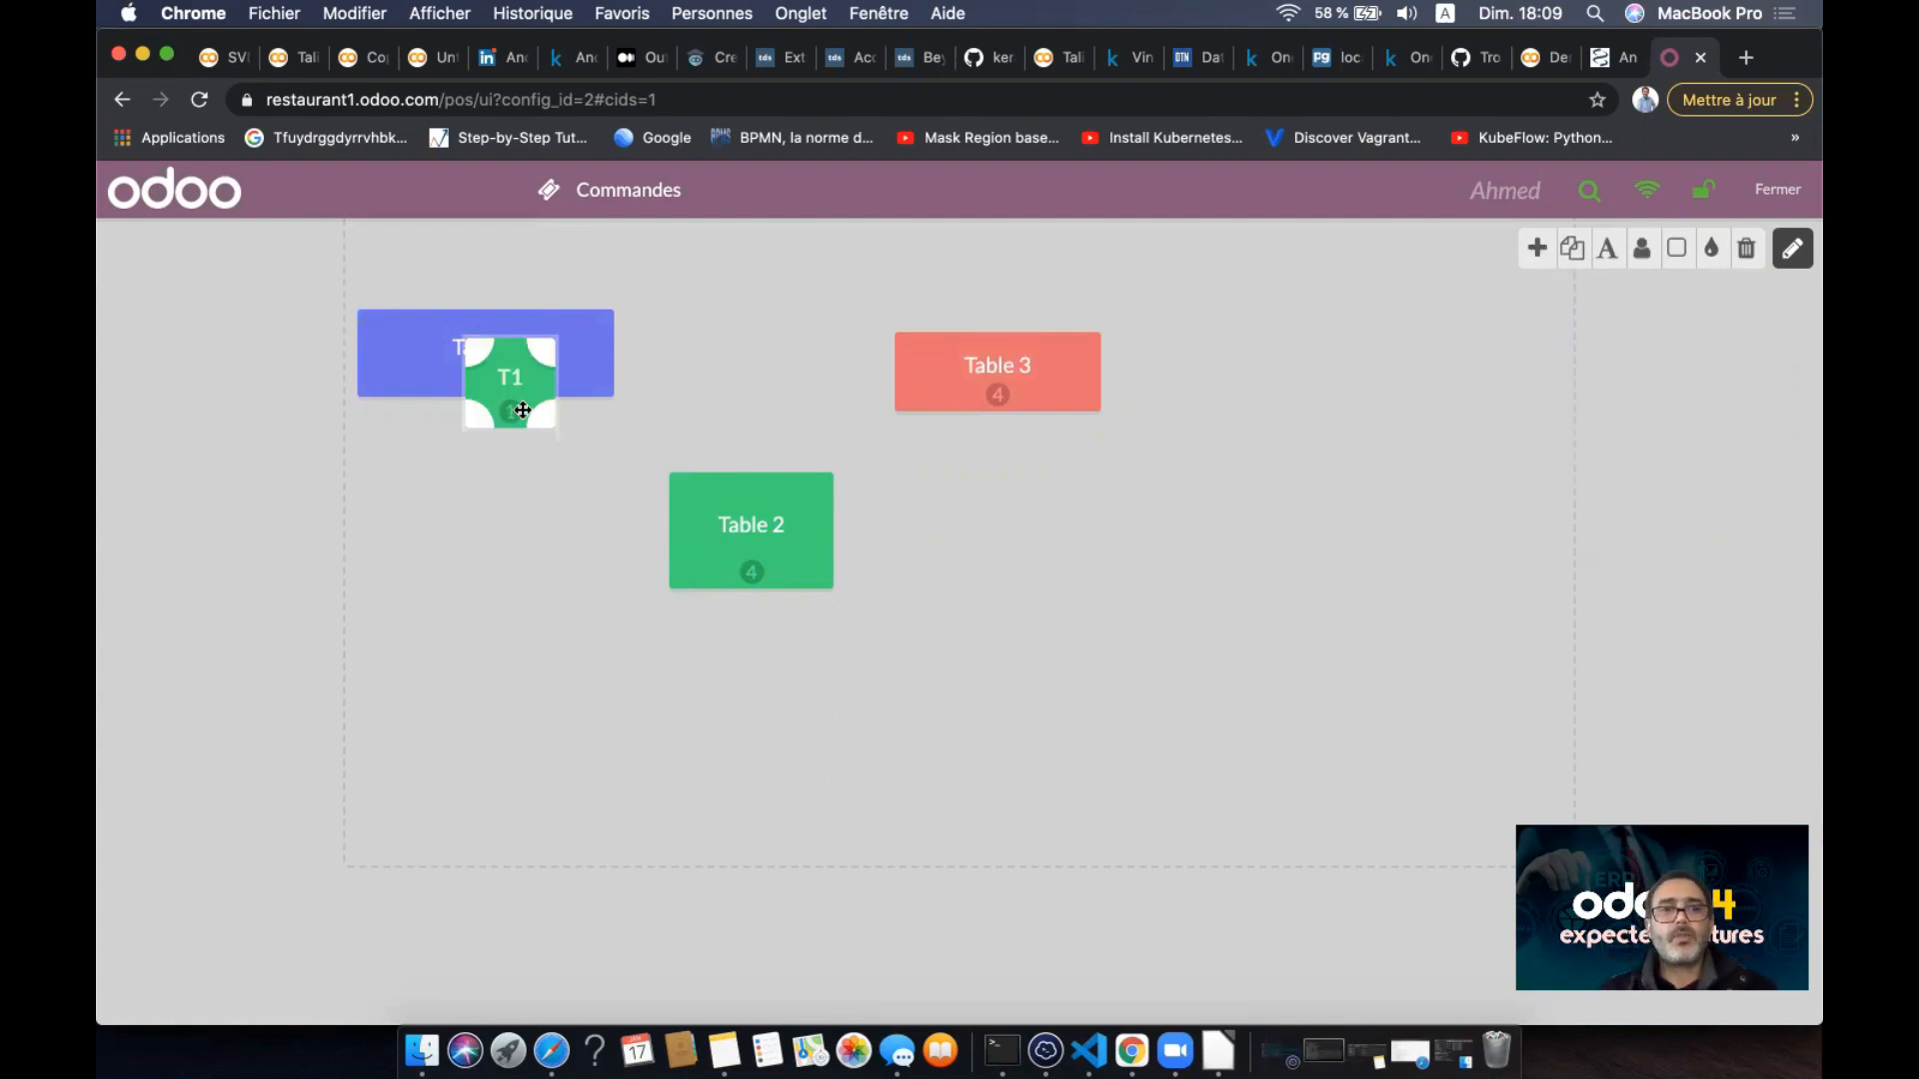
left_click_drag(543, 378, 1189, 513)
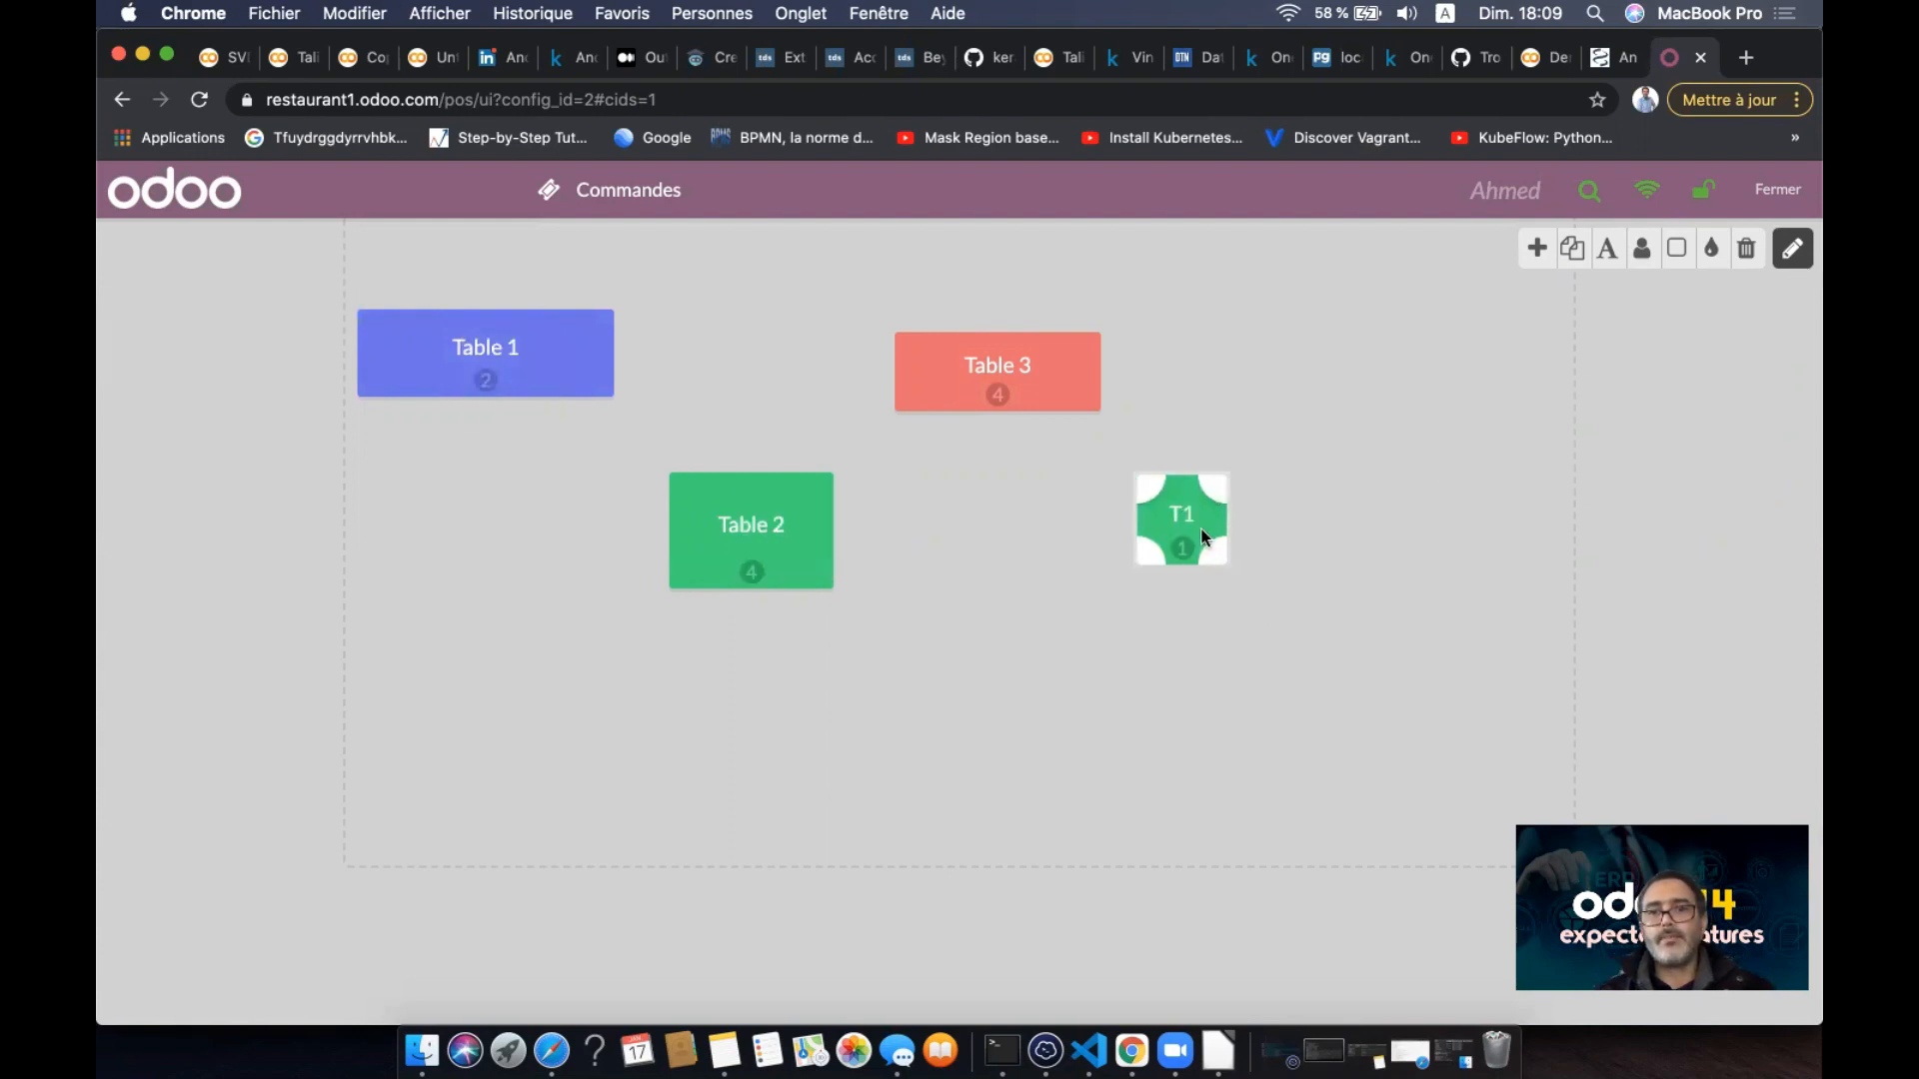
left_click(1605, 249)
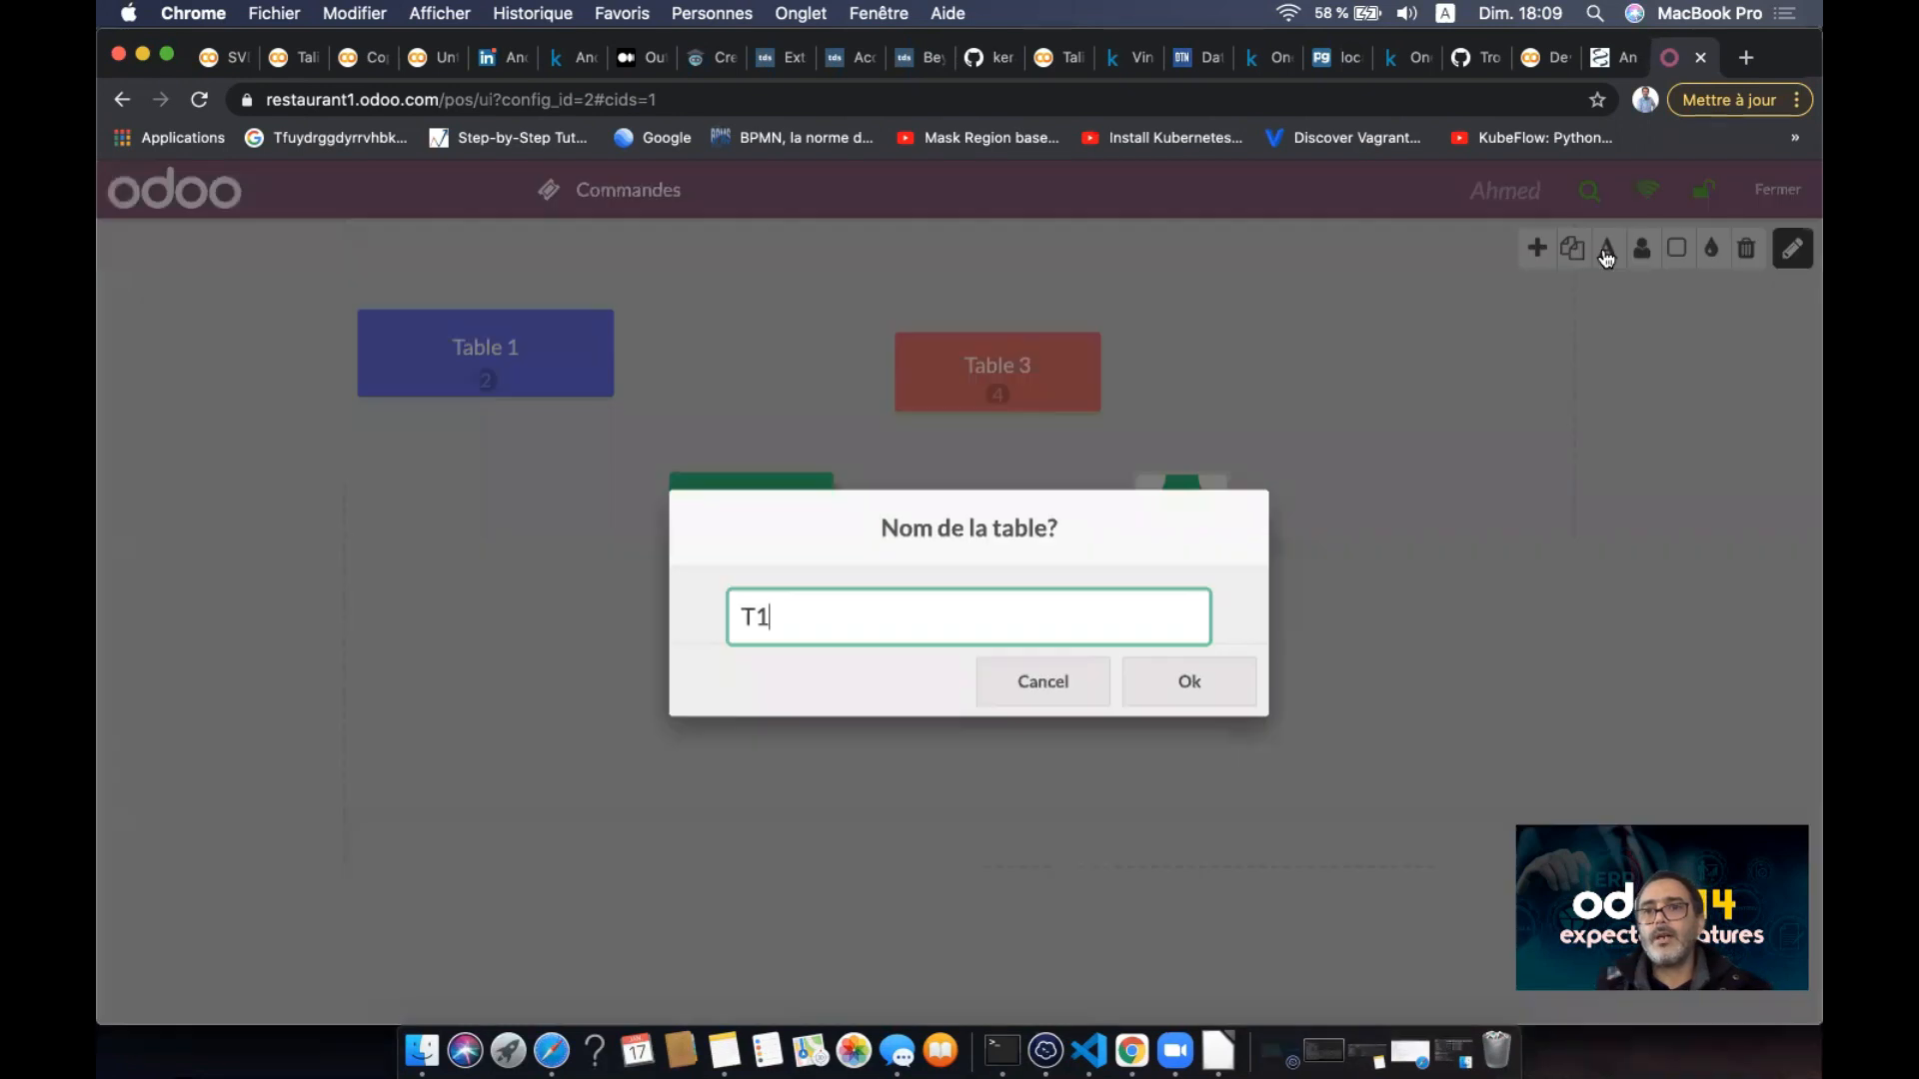
key("BackSpace")
type("able ")
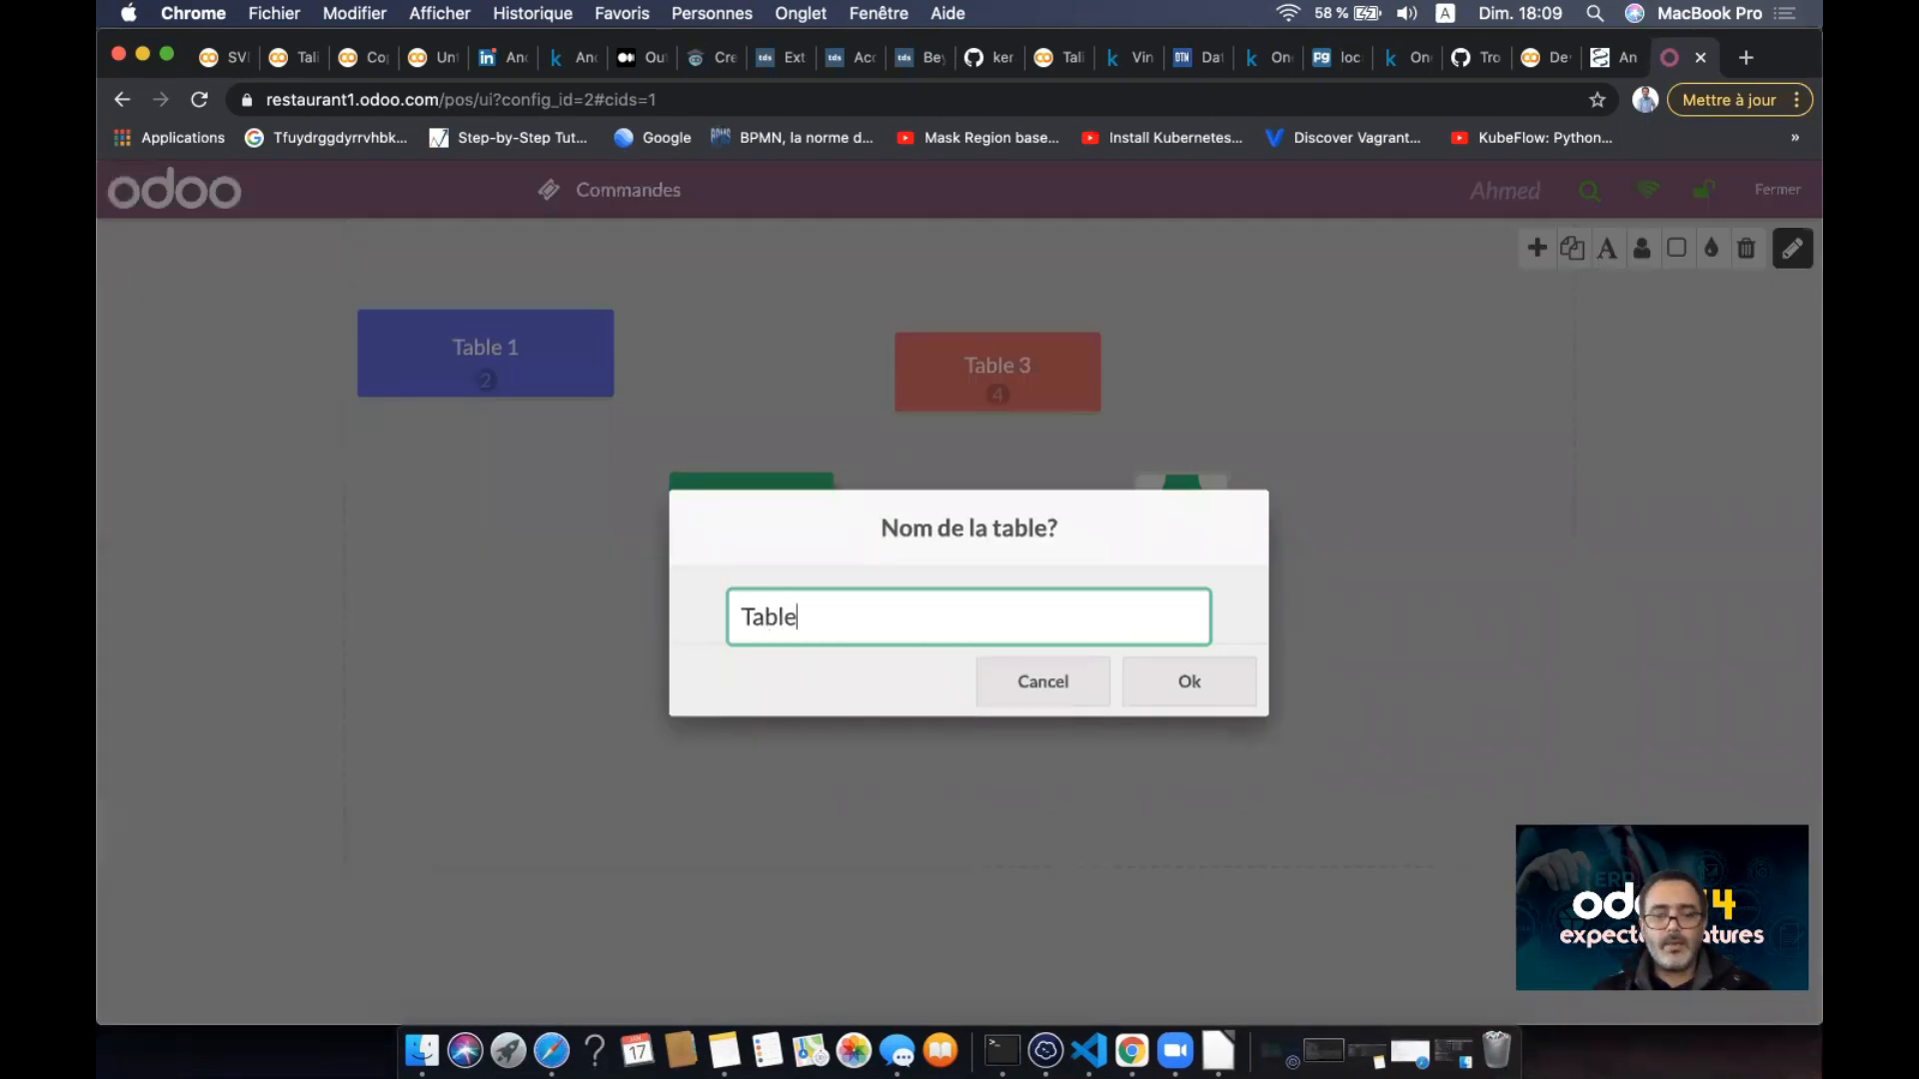
type("5")
left_click(1207, 697)
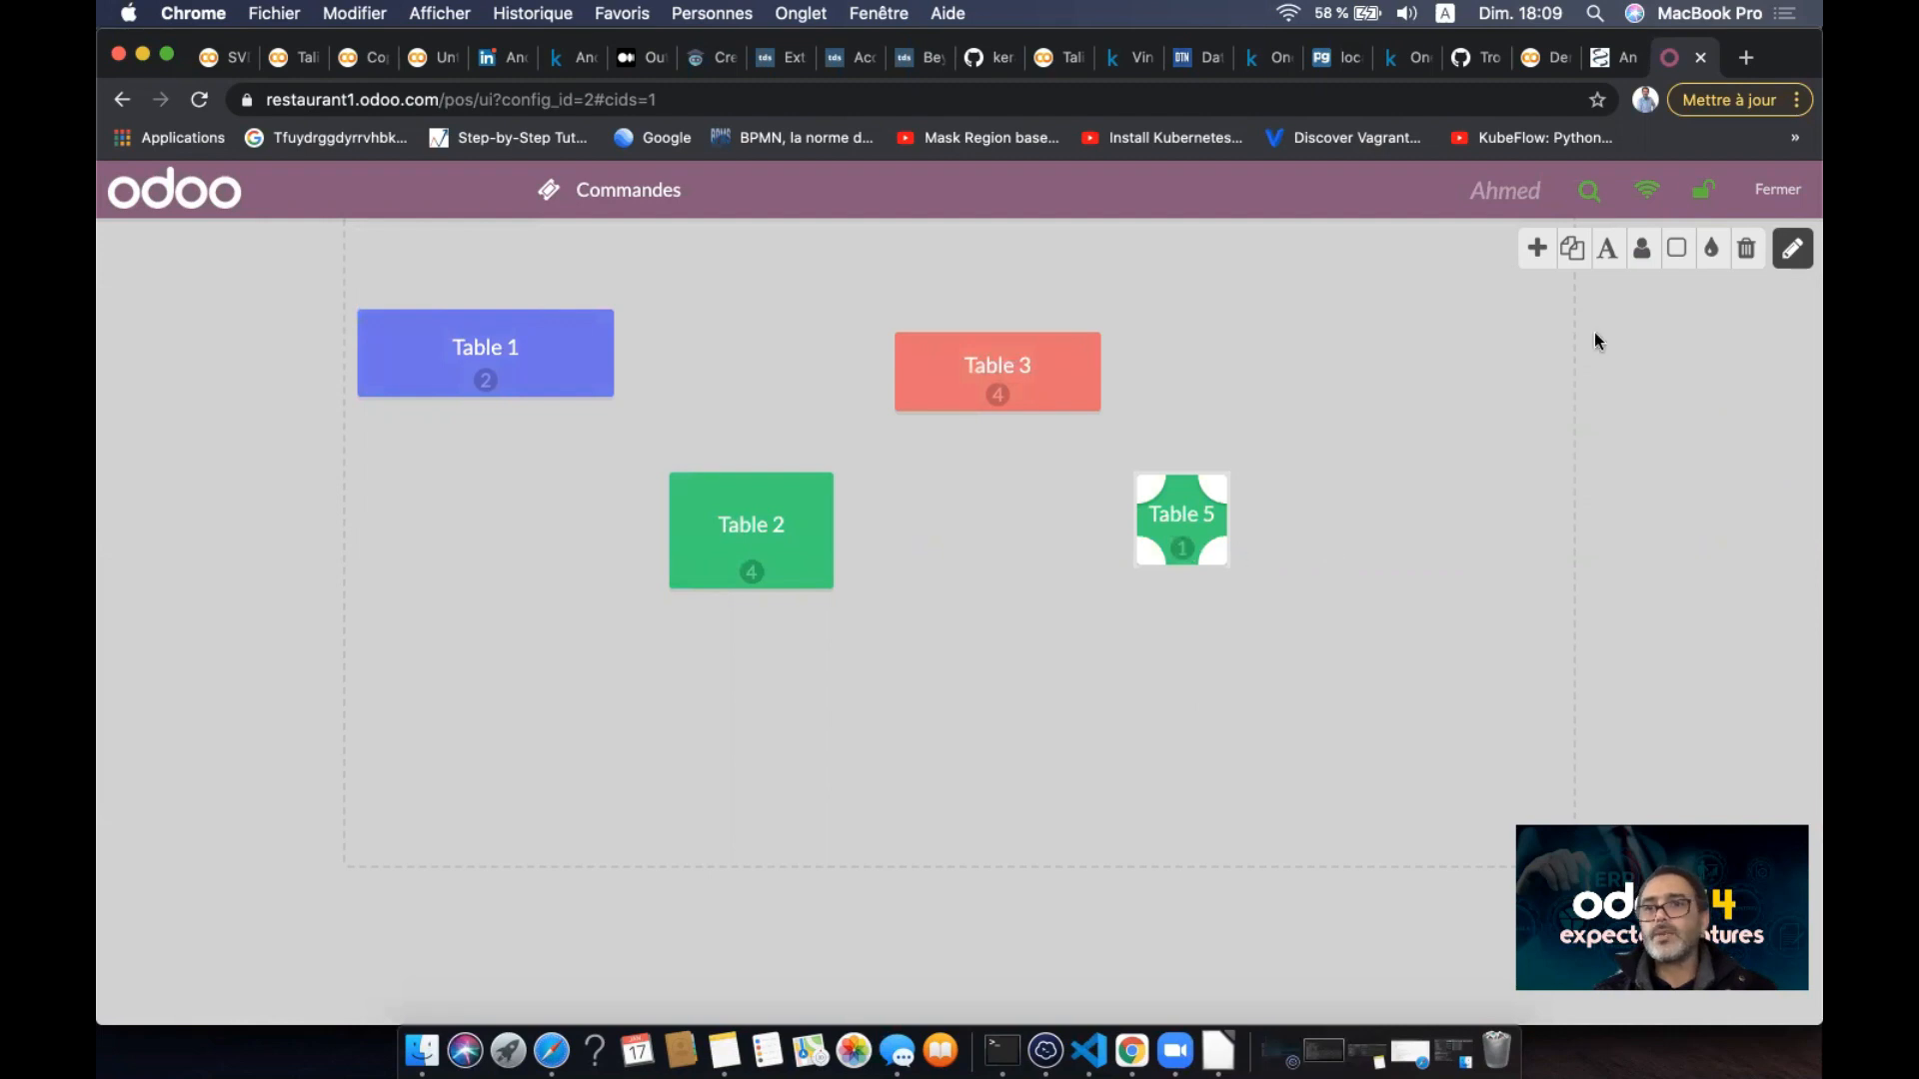
- Give Table 5 a seat count of 2
left_click(1642, 253)
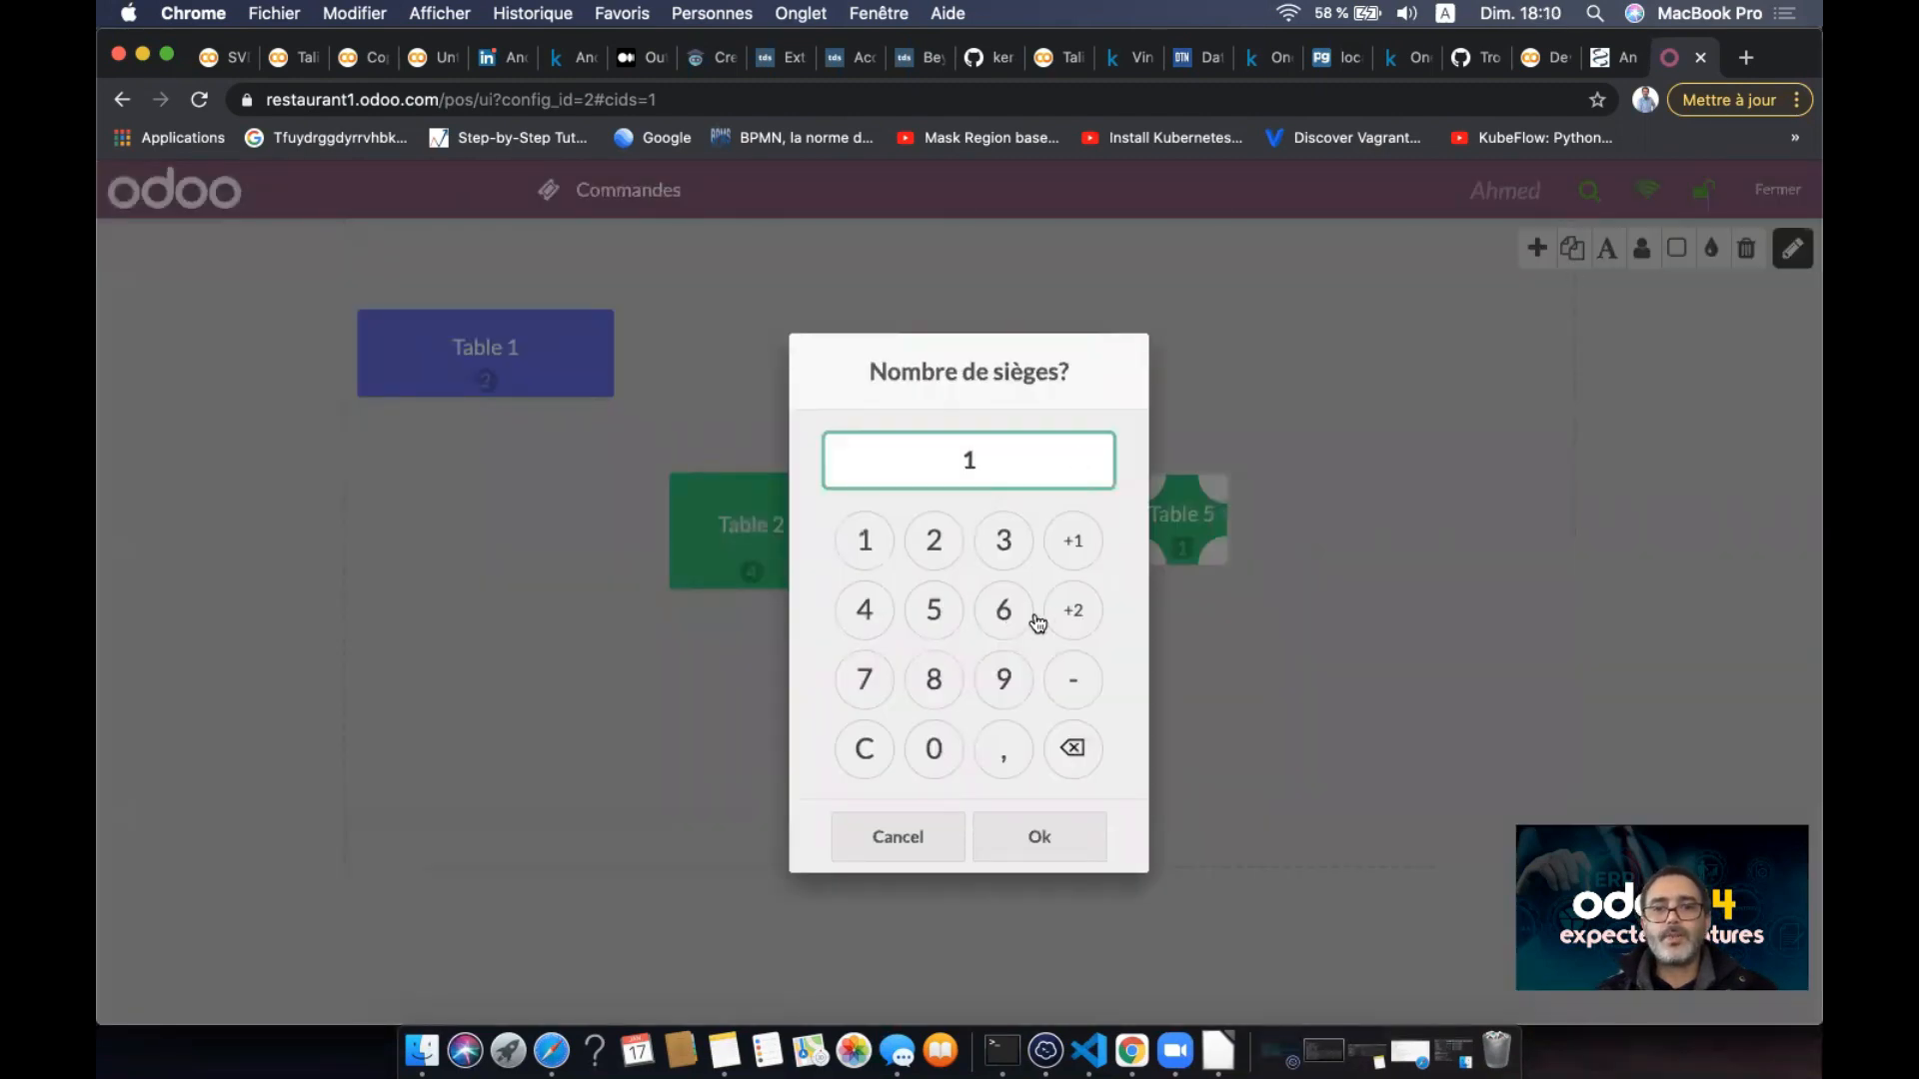
left_click(1073, 748)
left_click(1047, 847)
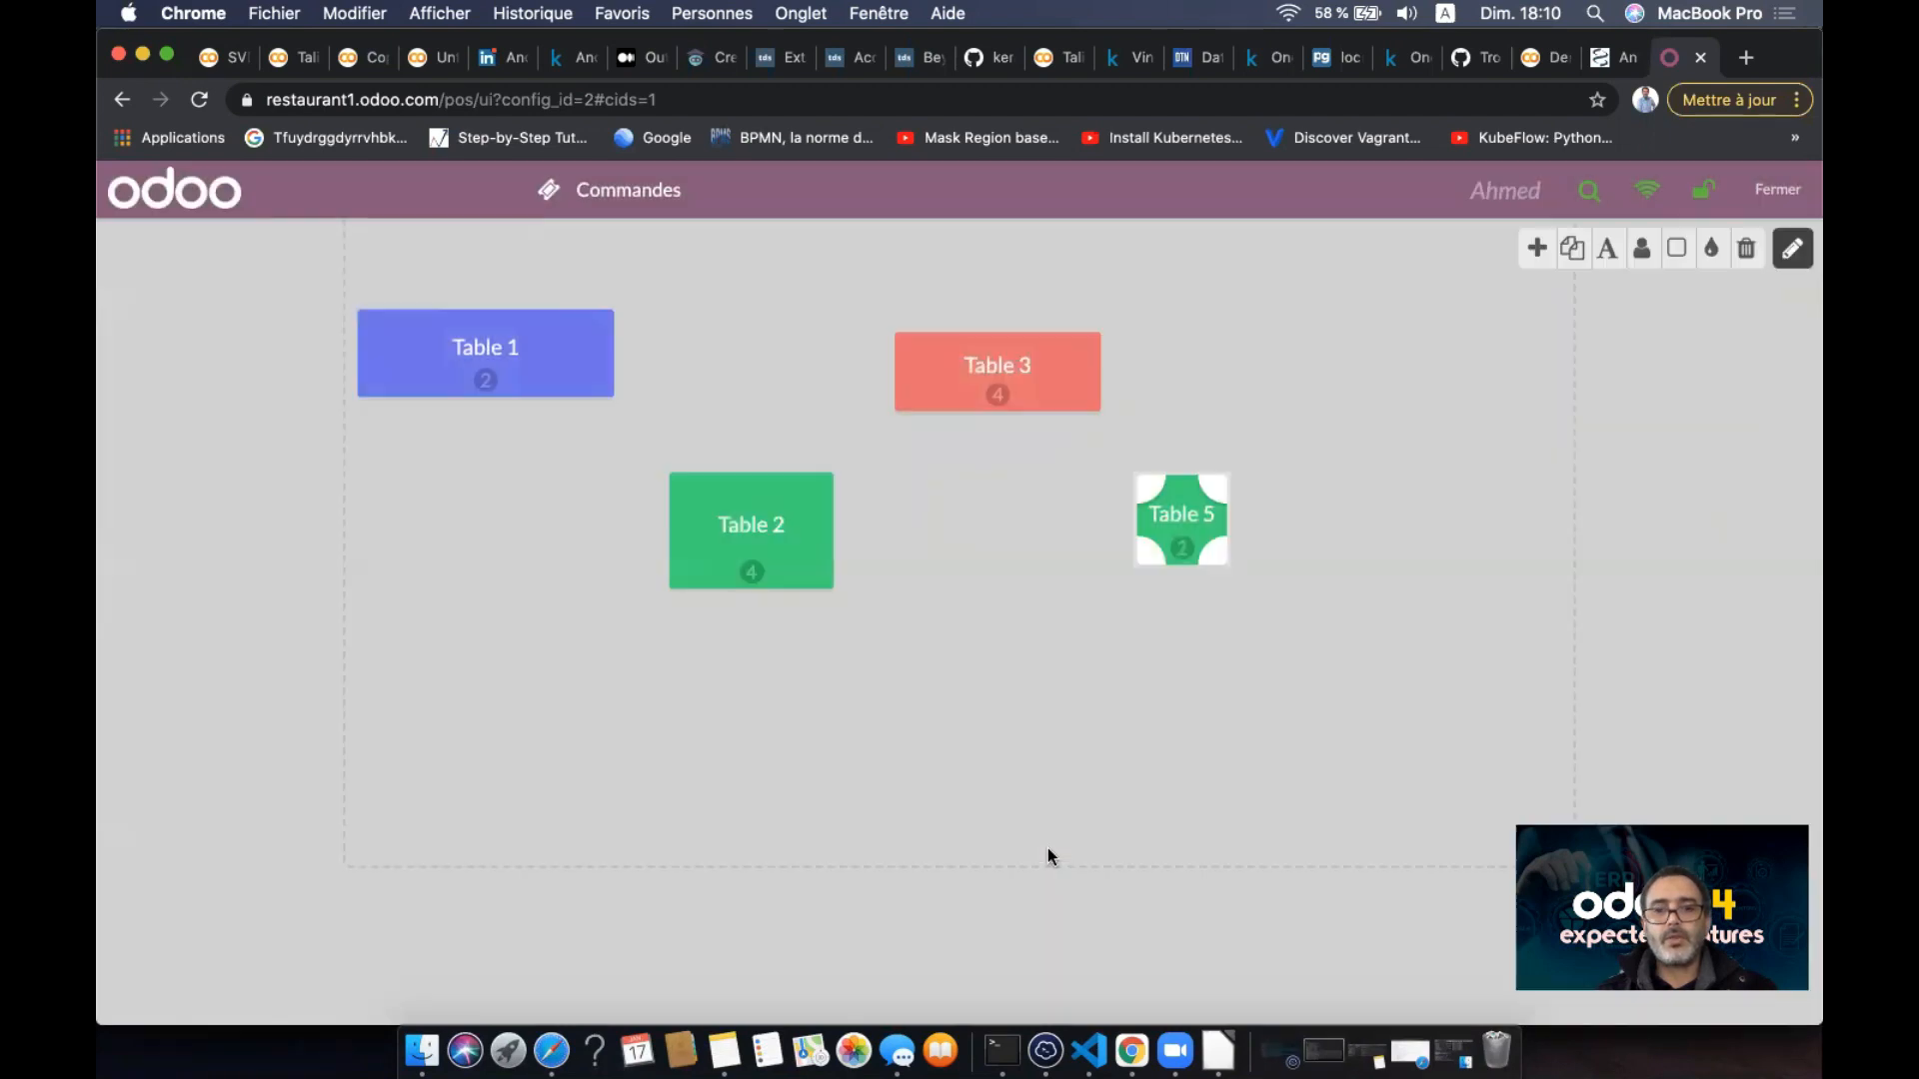
left_click(1792, 200)
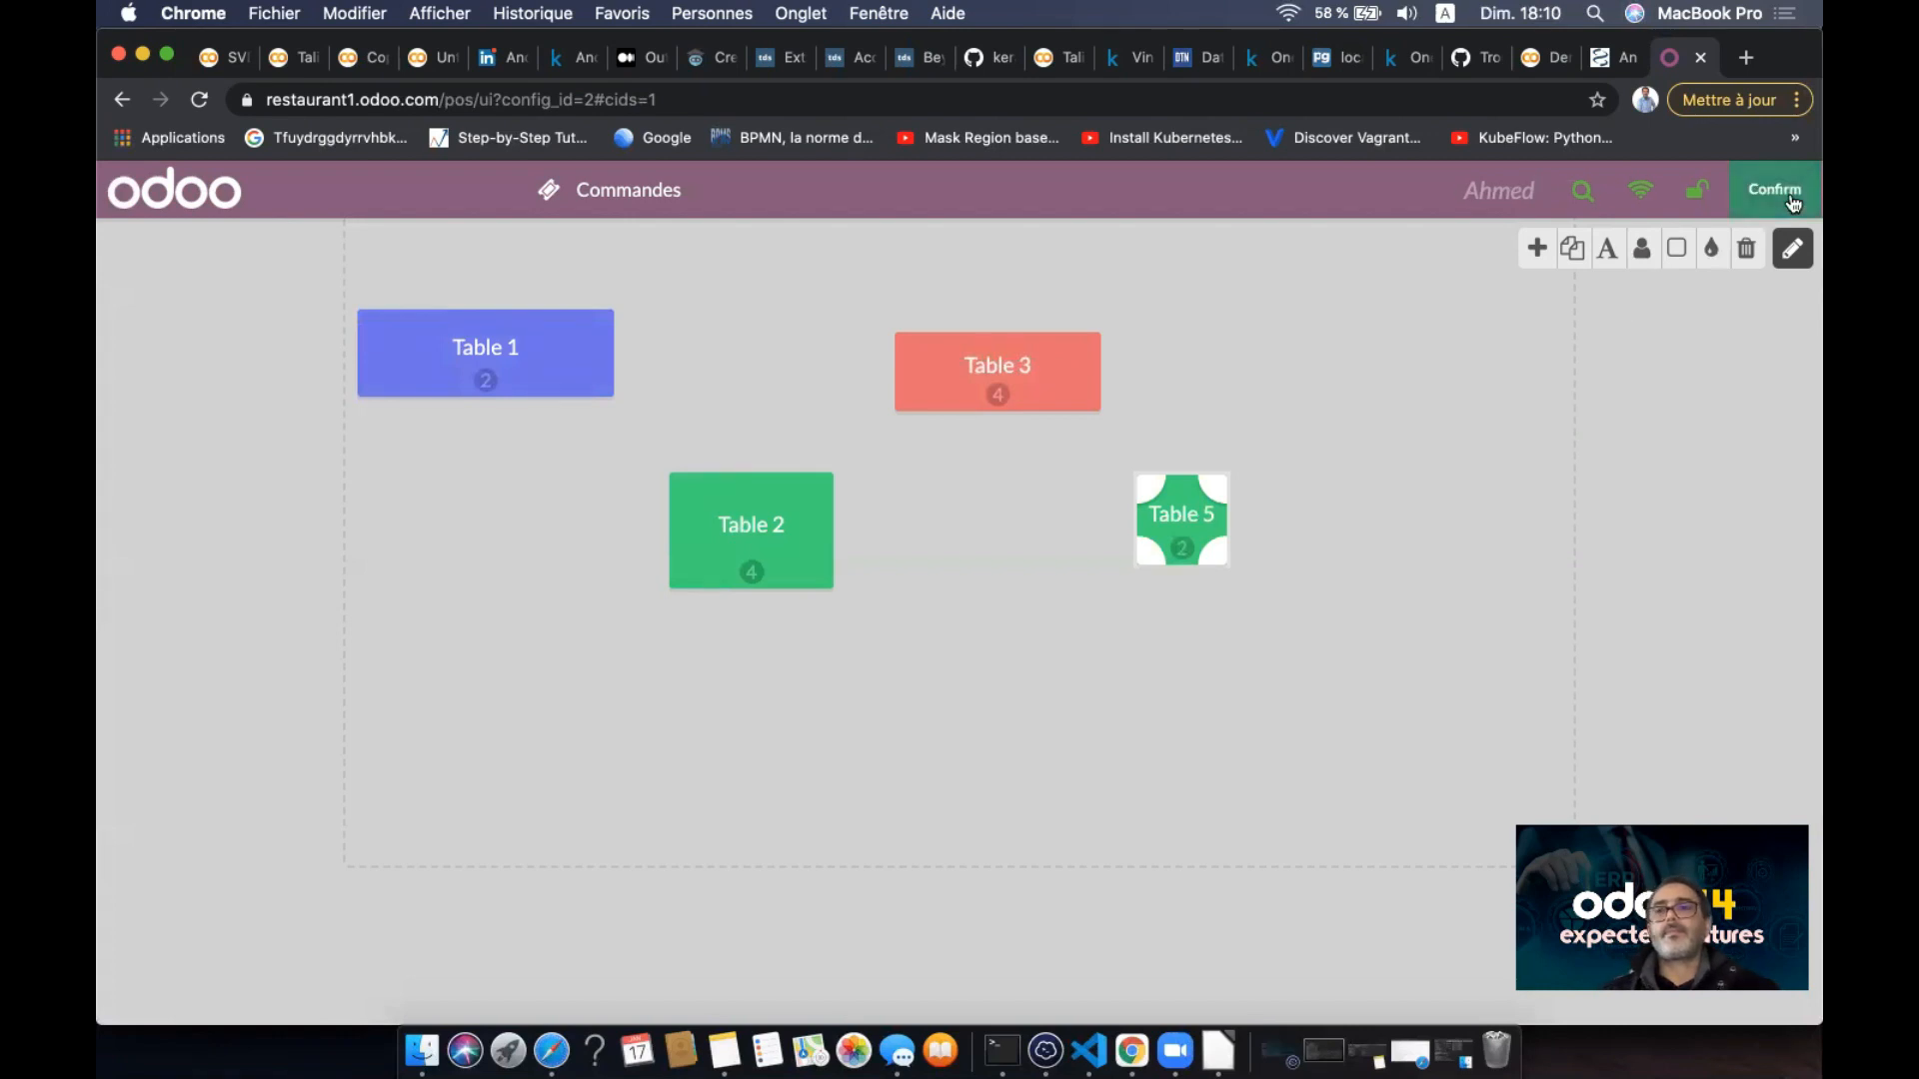
- Leave floor plan editing with Tables 1, 2, 3 and 5 in place
left_click(1791, 256)
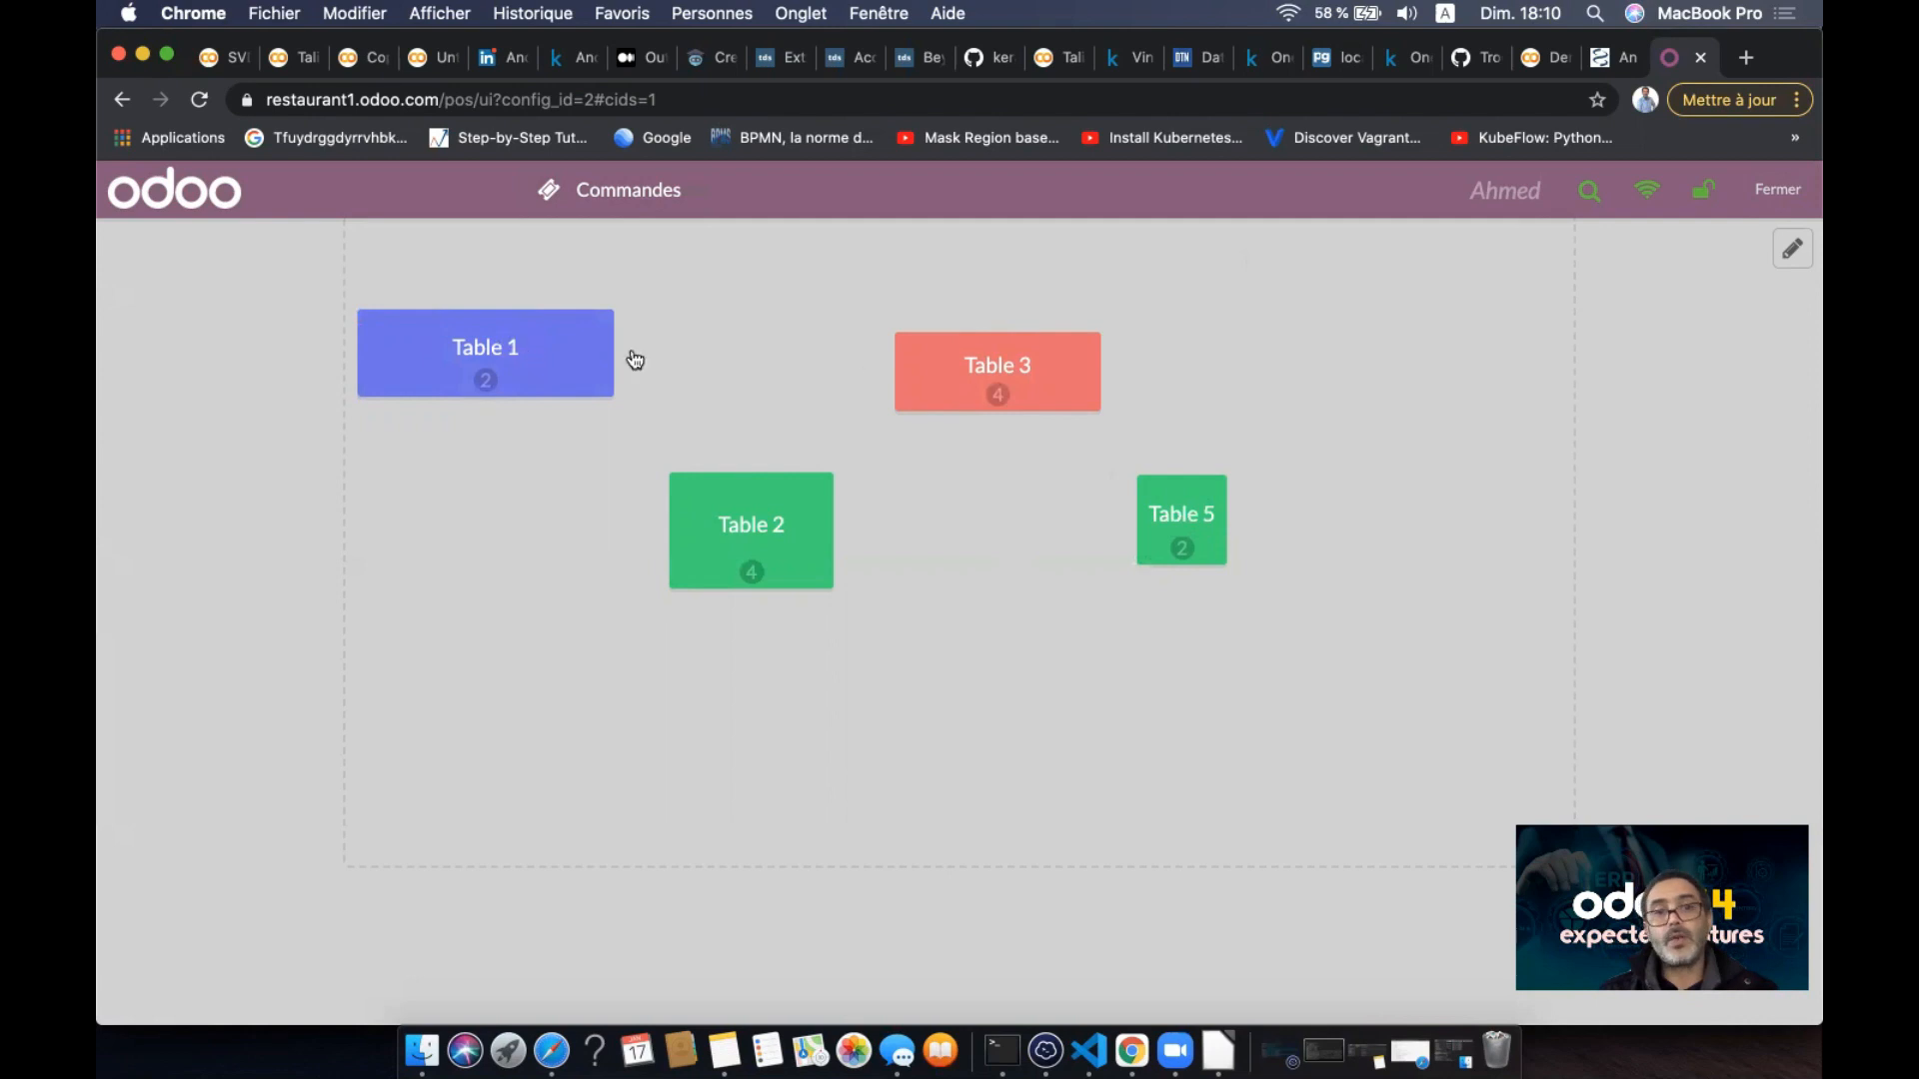
- Open the session with 0 opening cash and add one Café au lait to Table 2
left_click(769, 522)
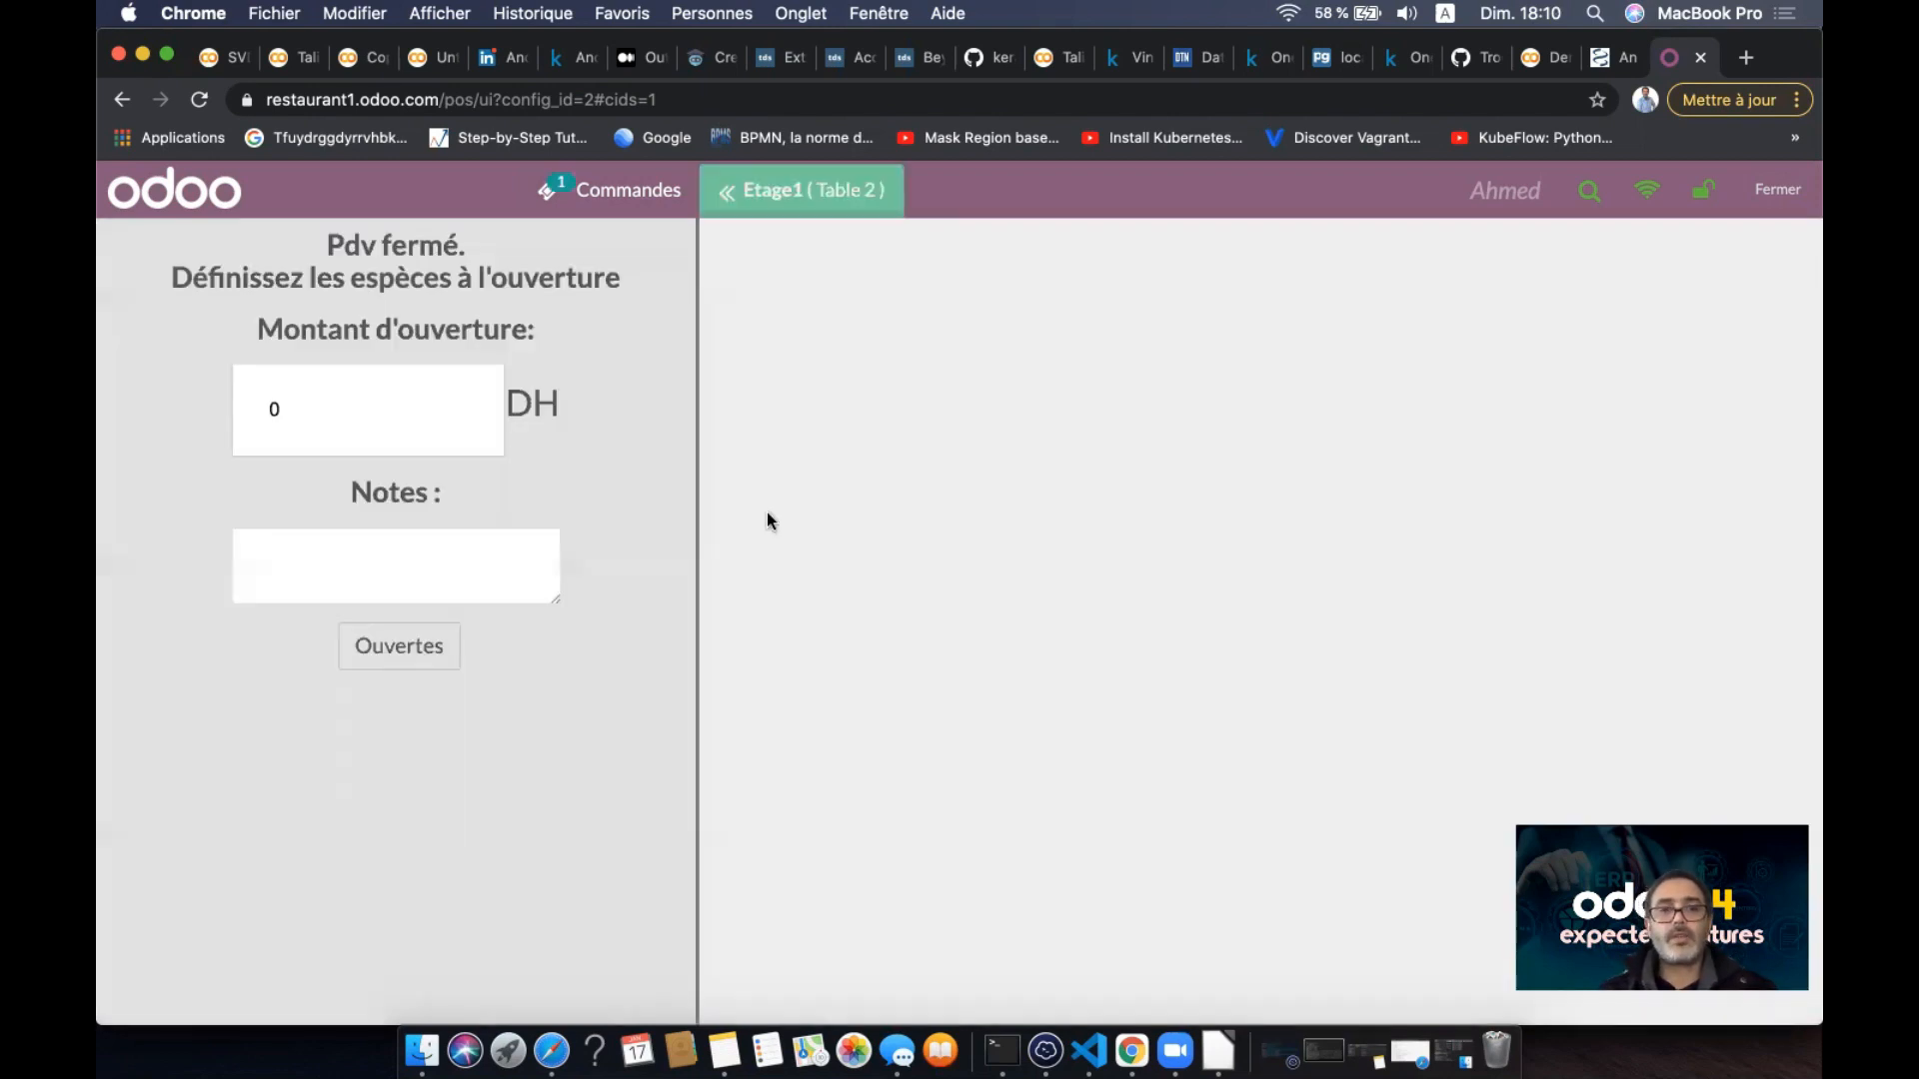
left_click(370, 430)
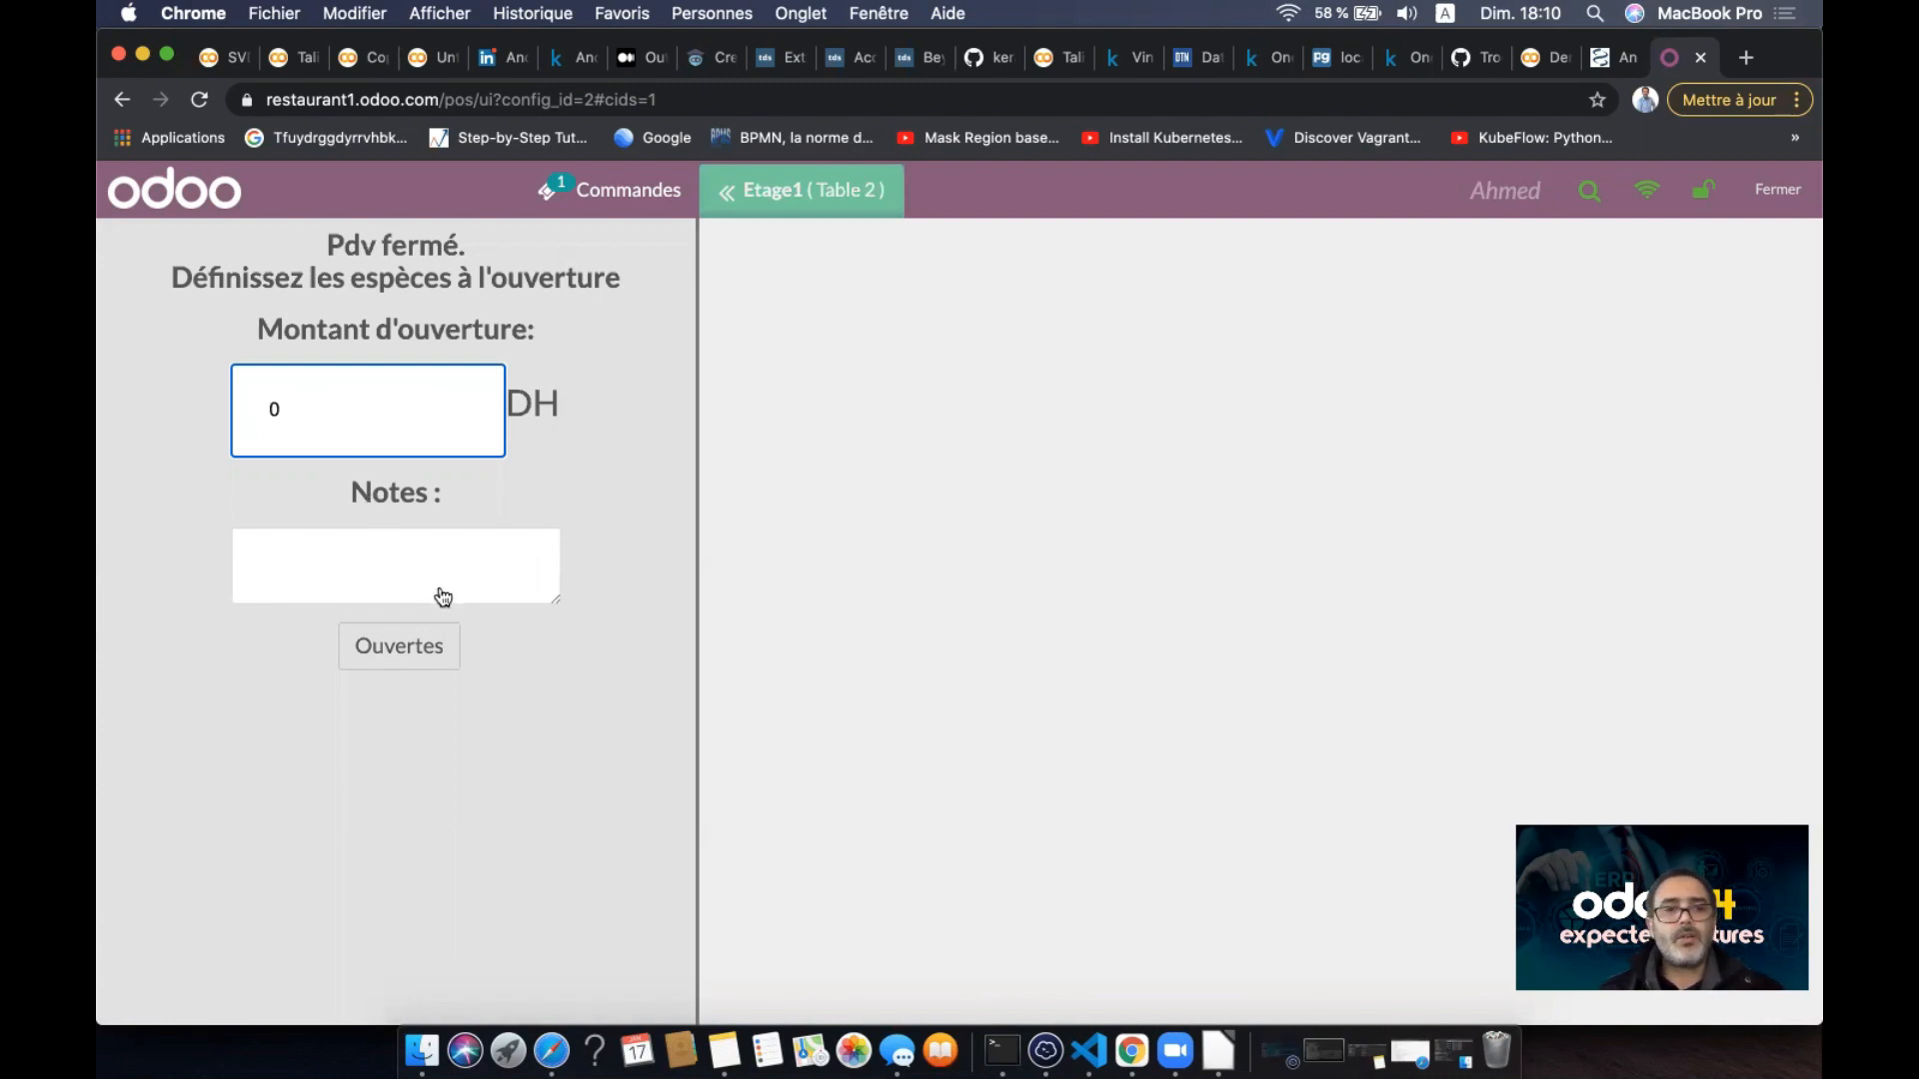
left_click(428, 645)
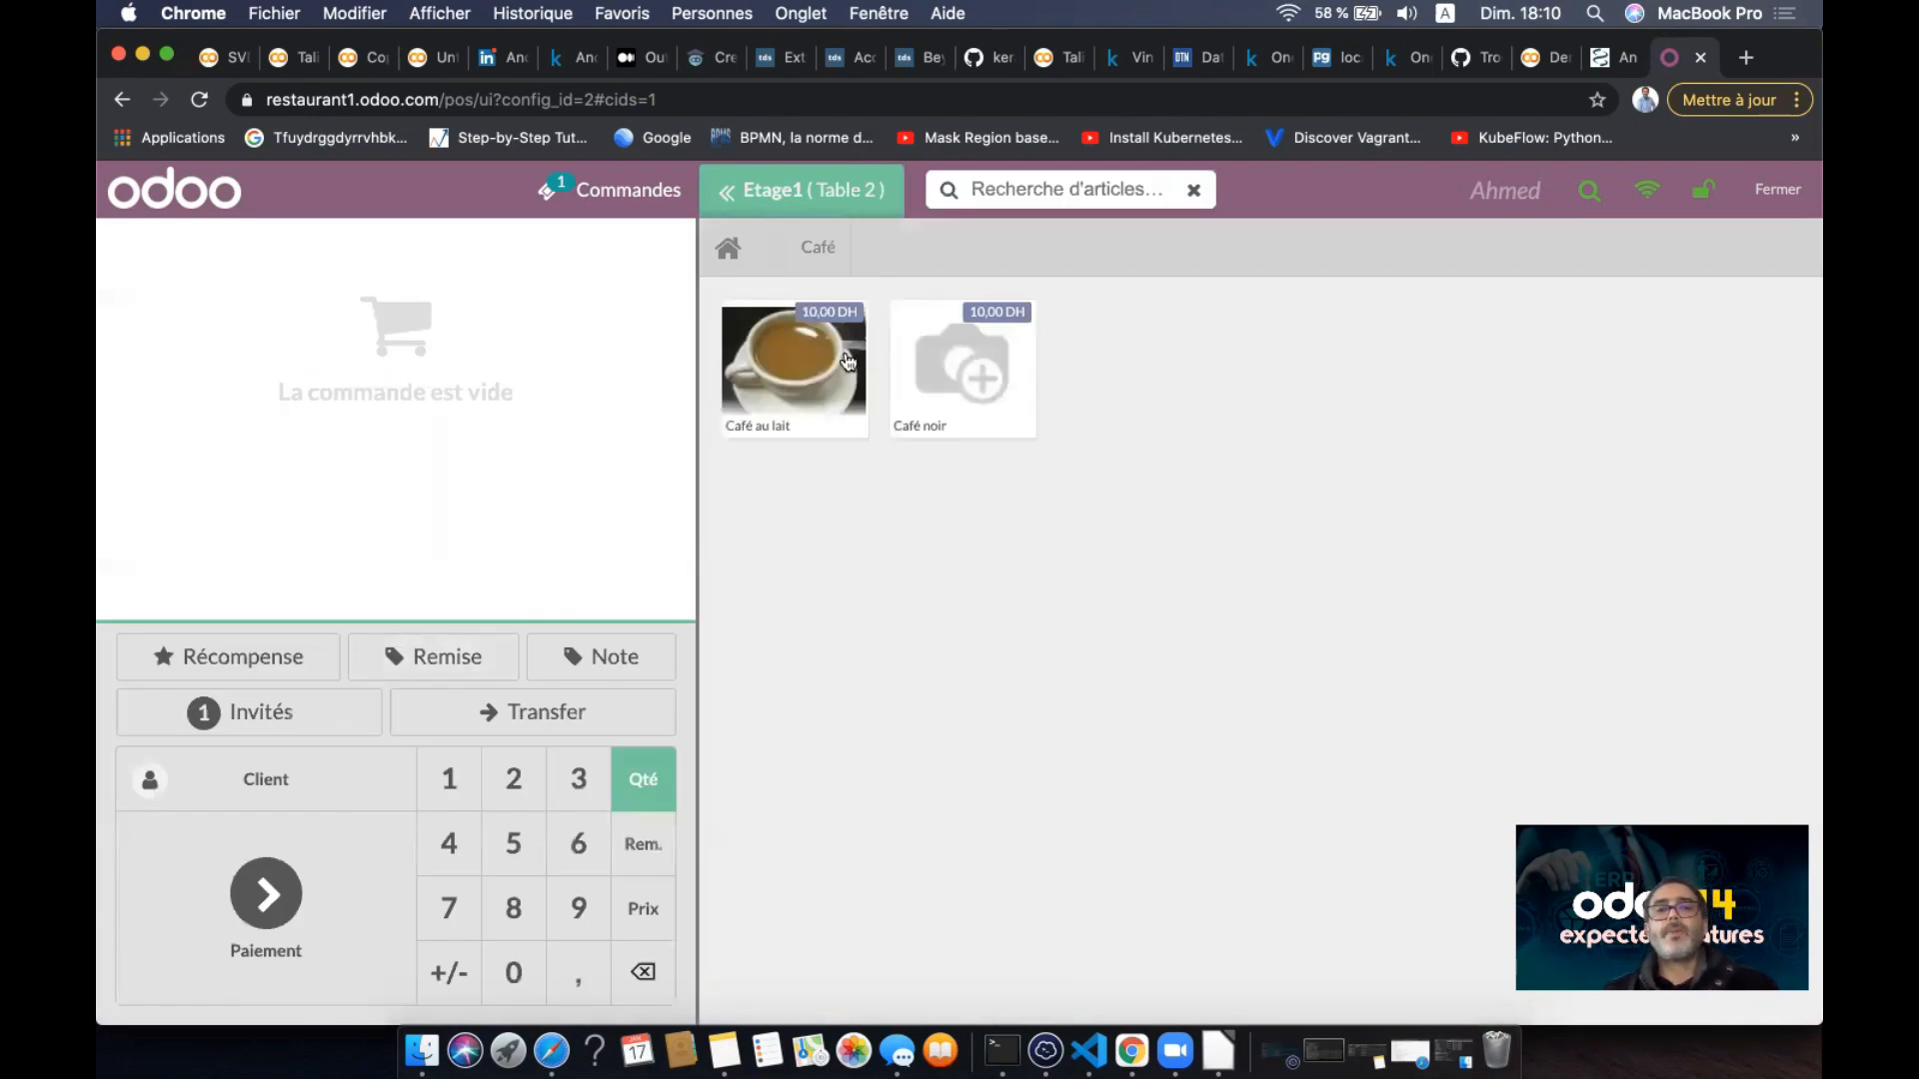
left_click(795, 365)
left_click(783, 212)
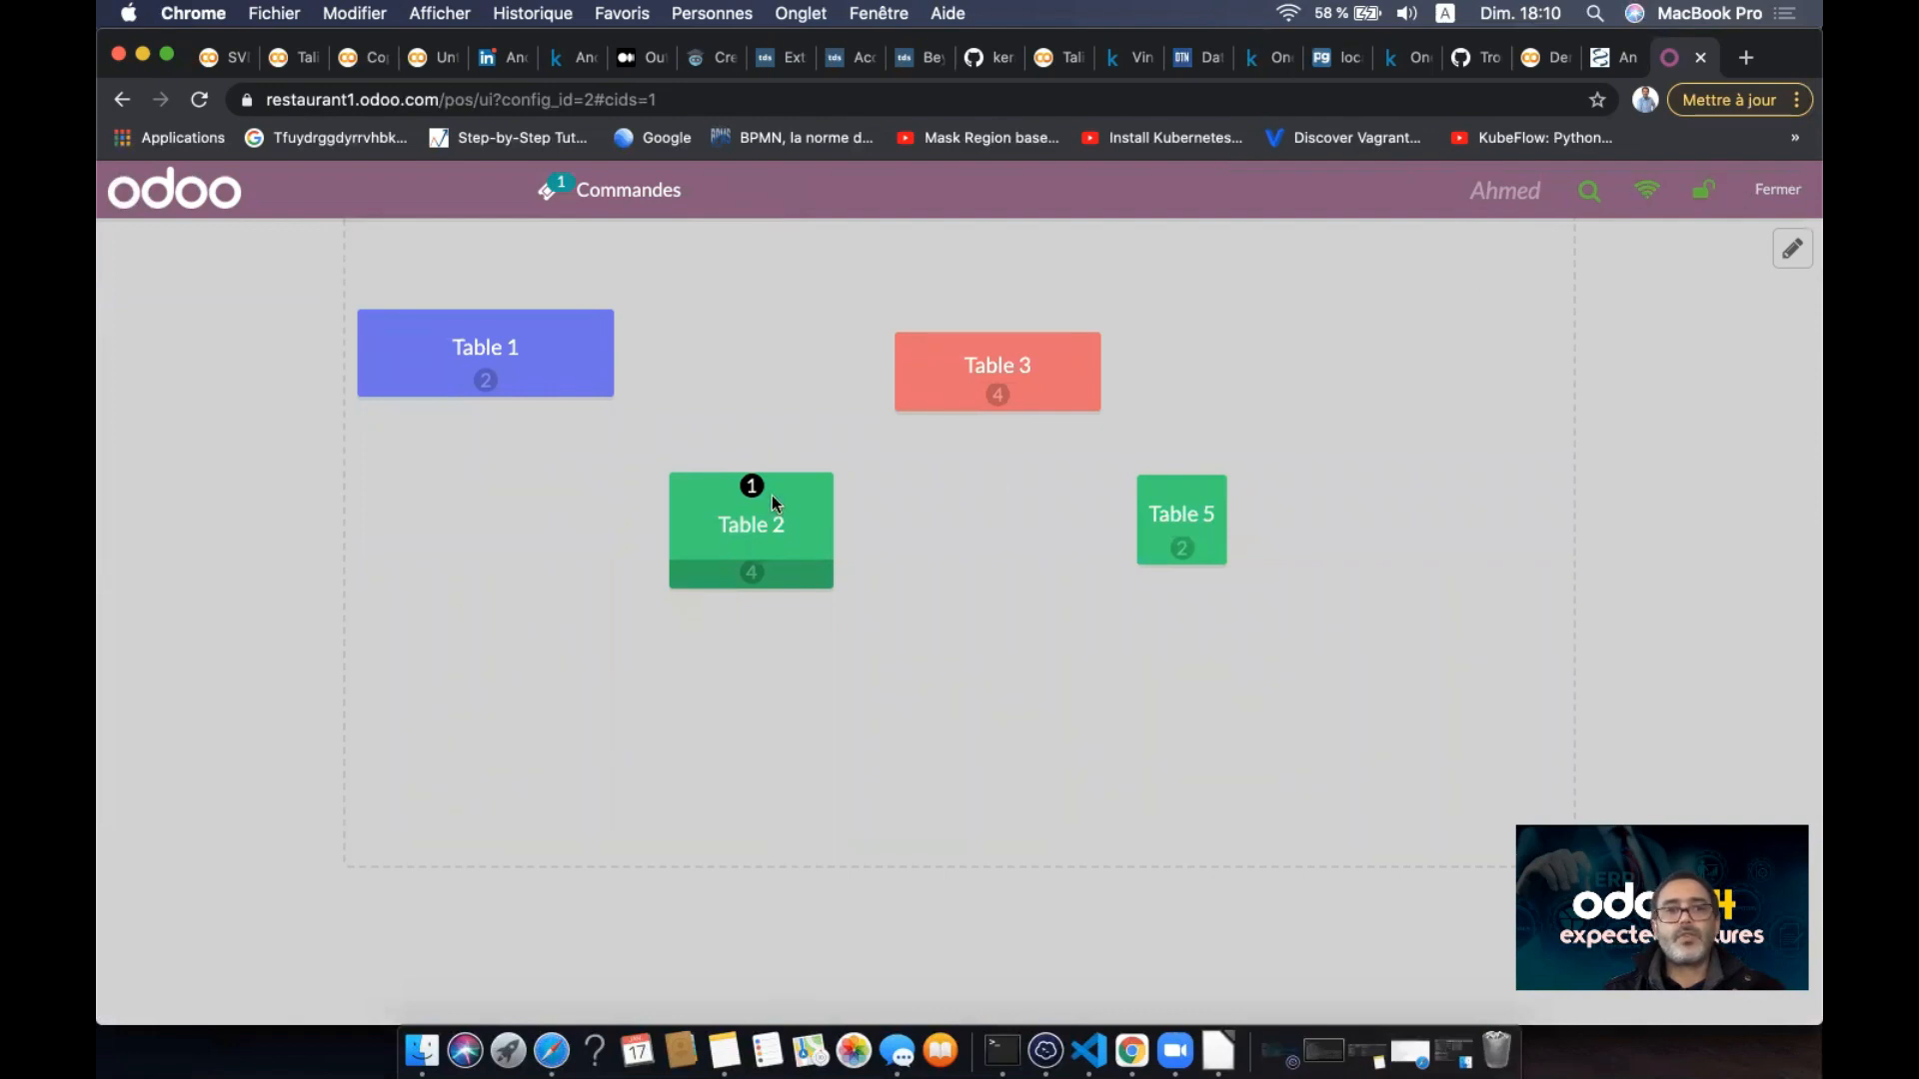
- Reopen Table 2's order, browse the Viennoiserie products, then return to the floor plan
left_click(776, 539)
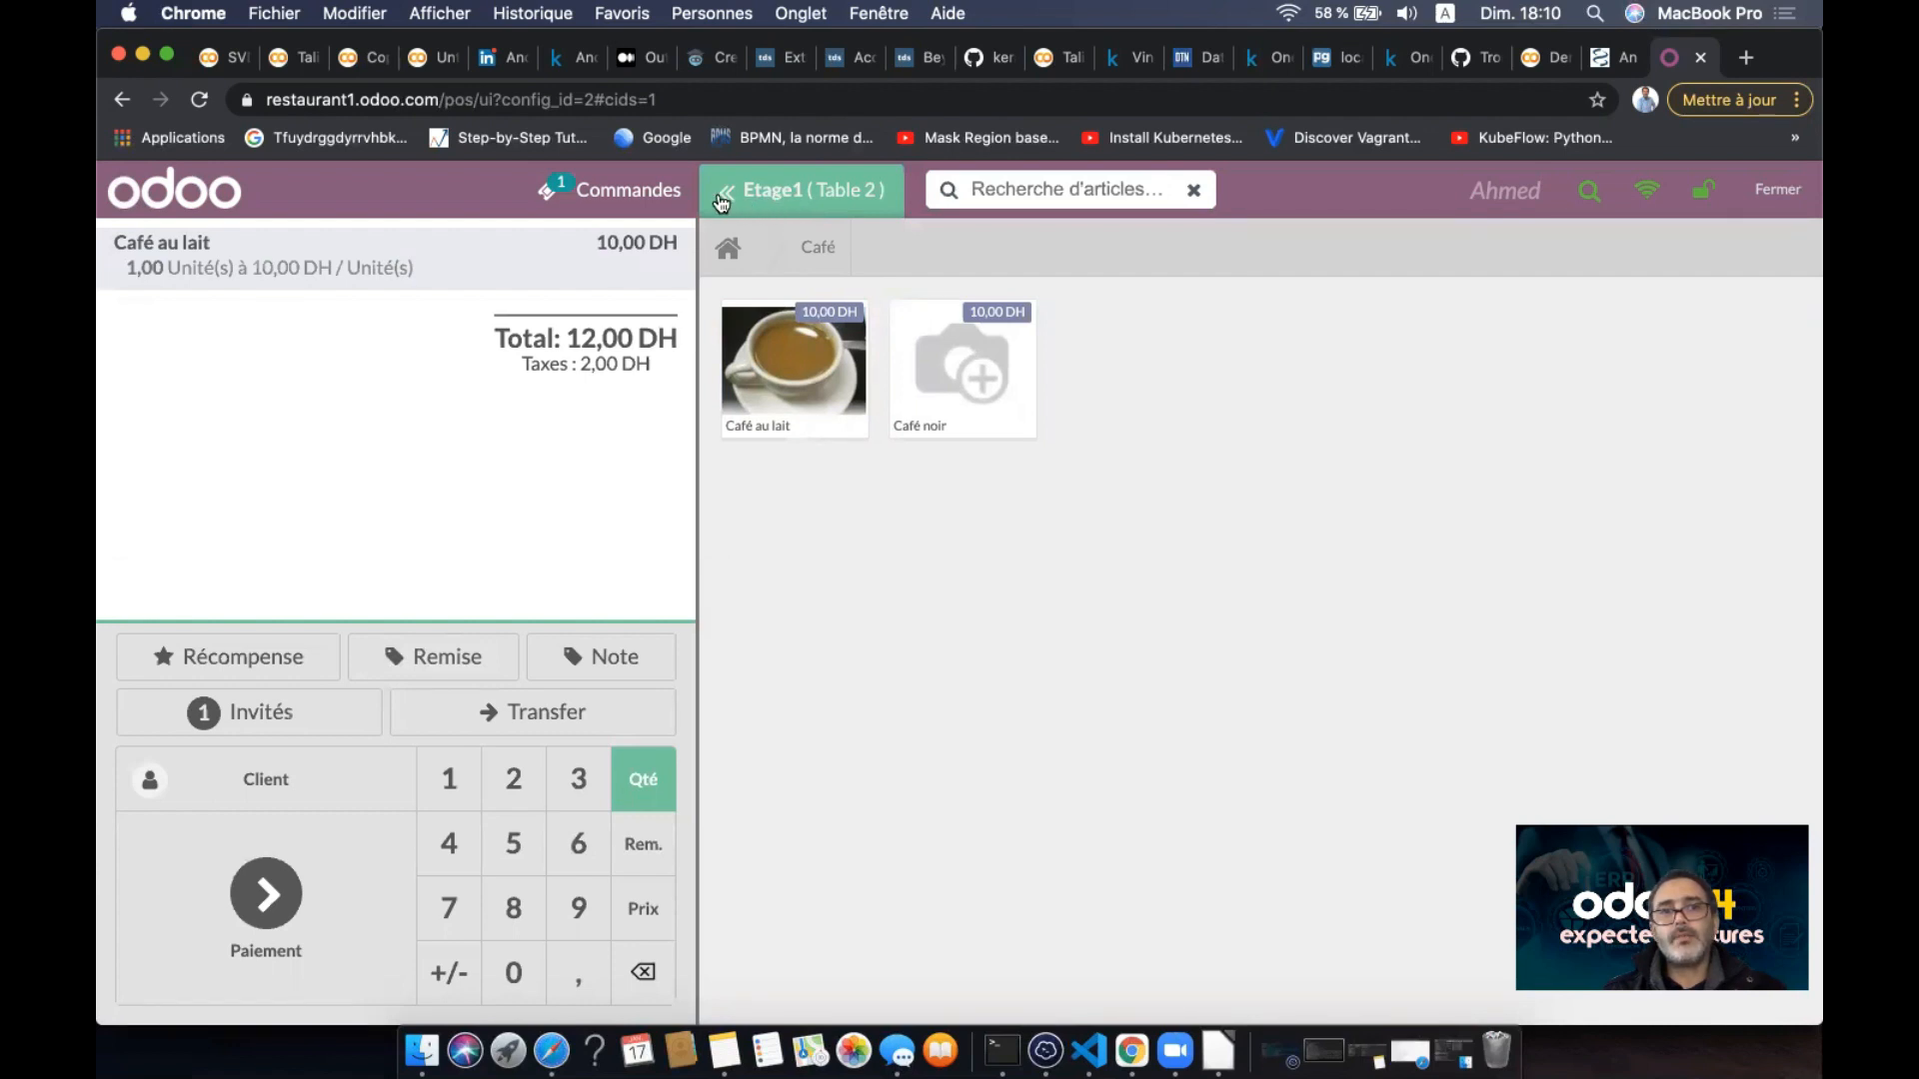
left_click(728, 247)
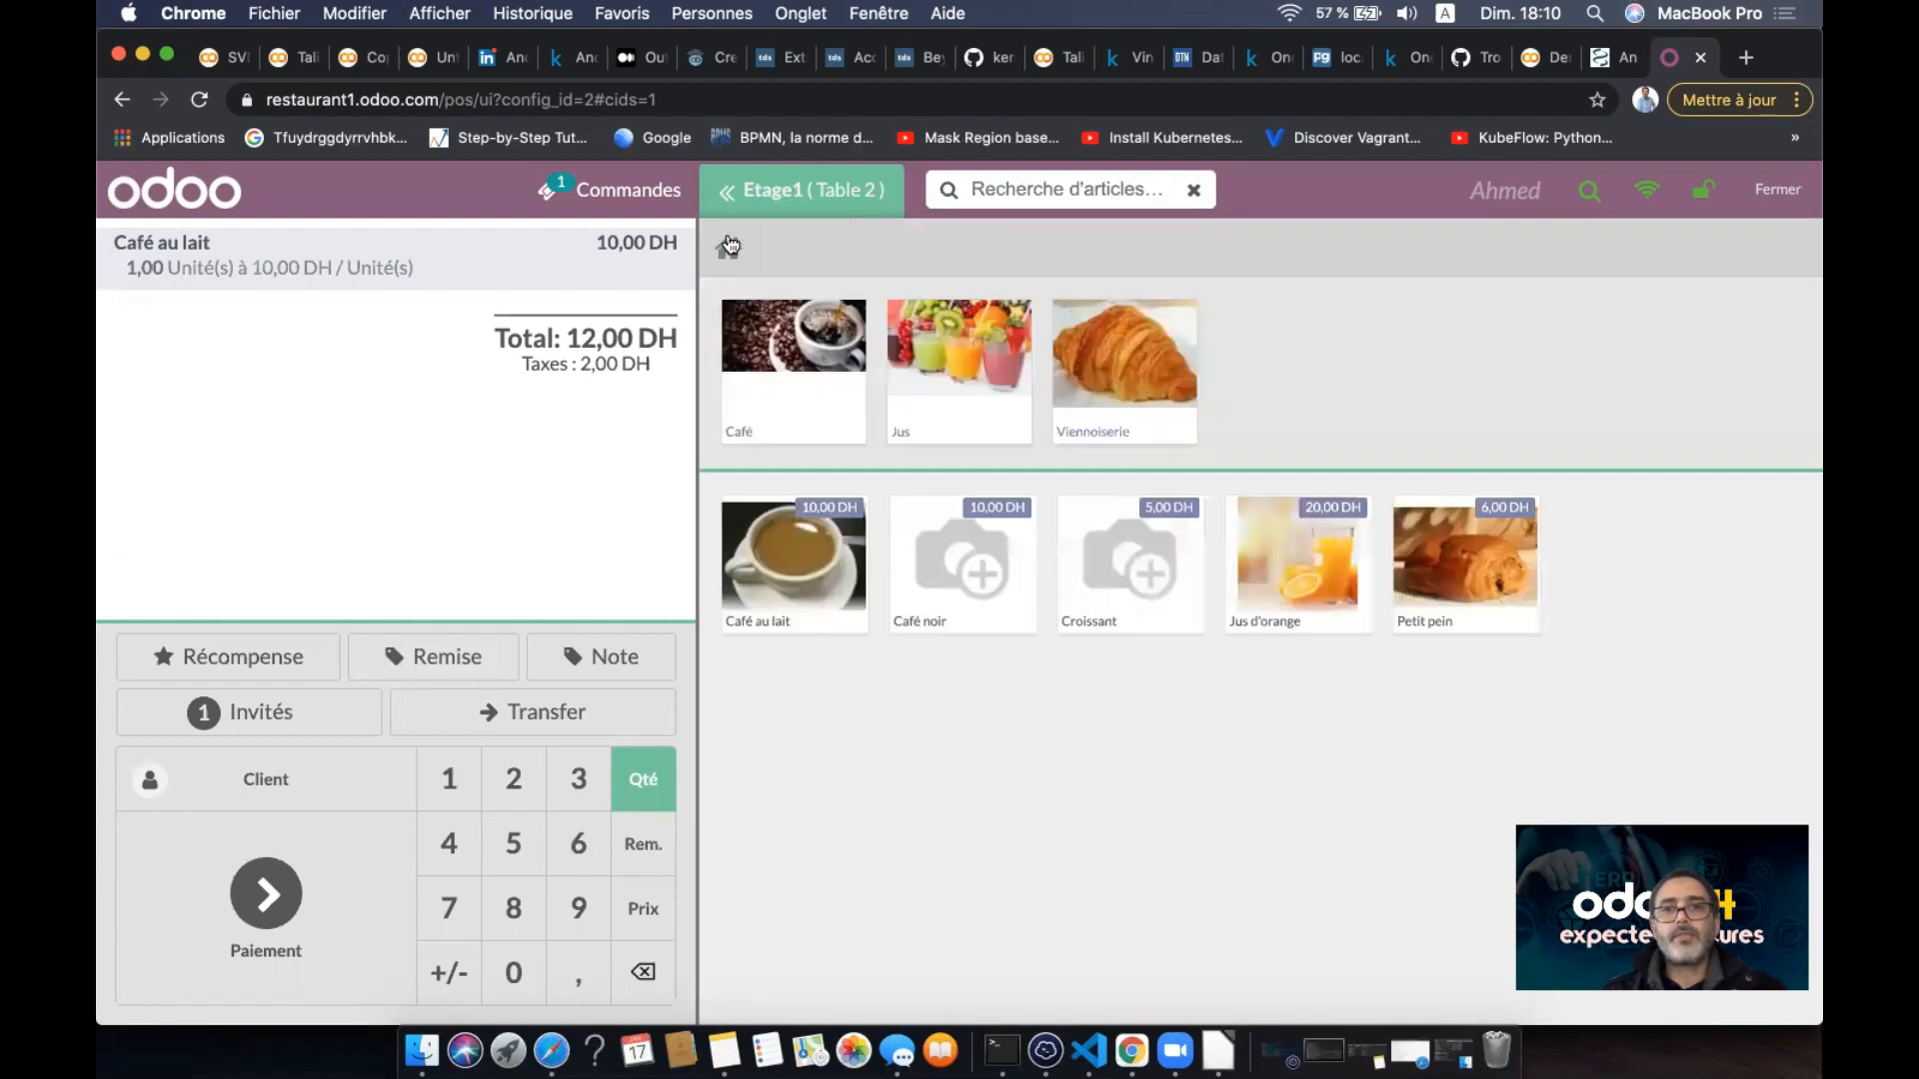
left_click(1126, 364)
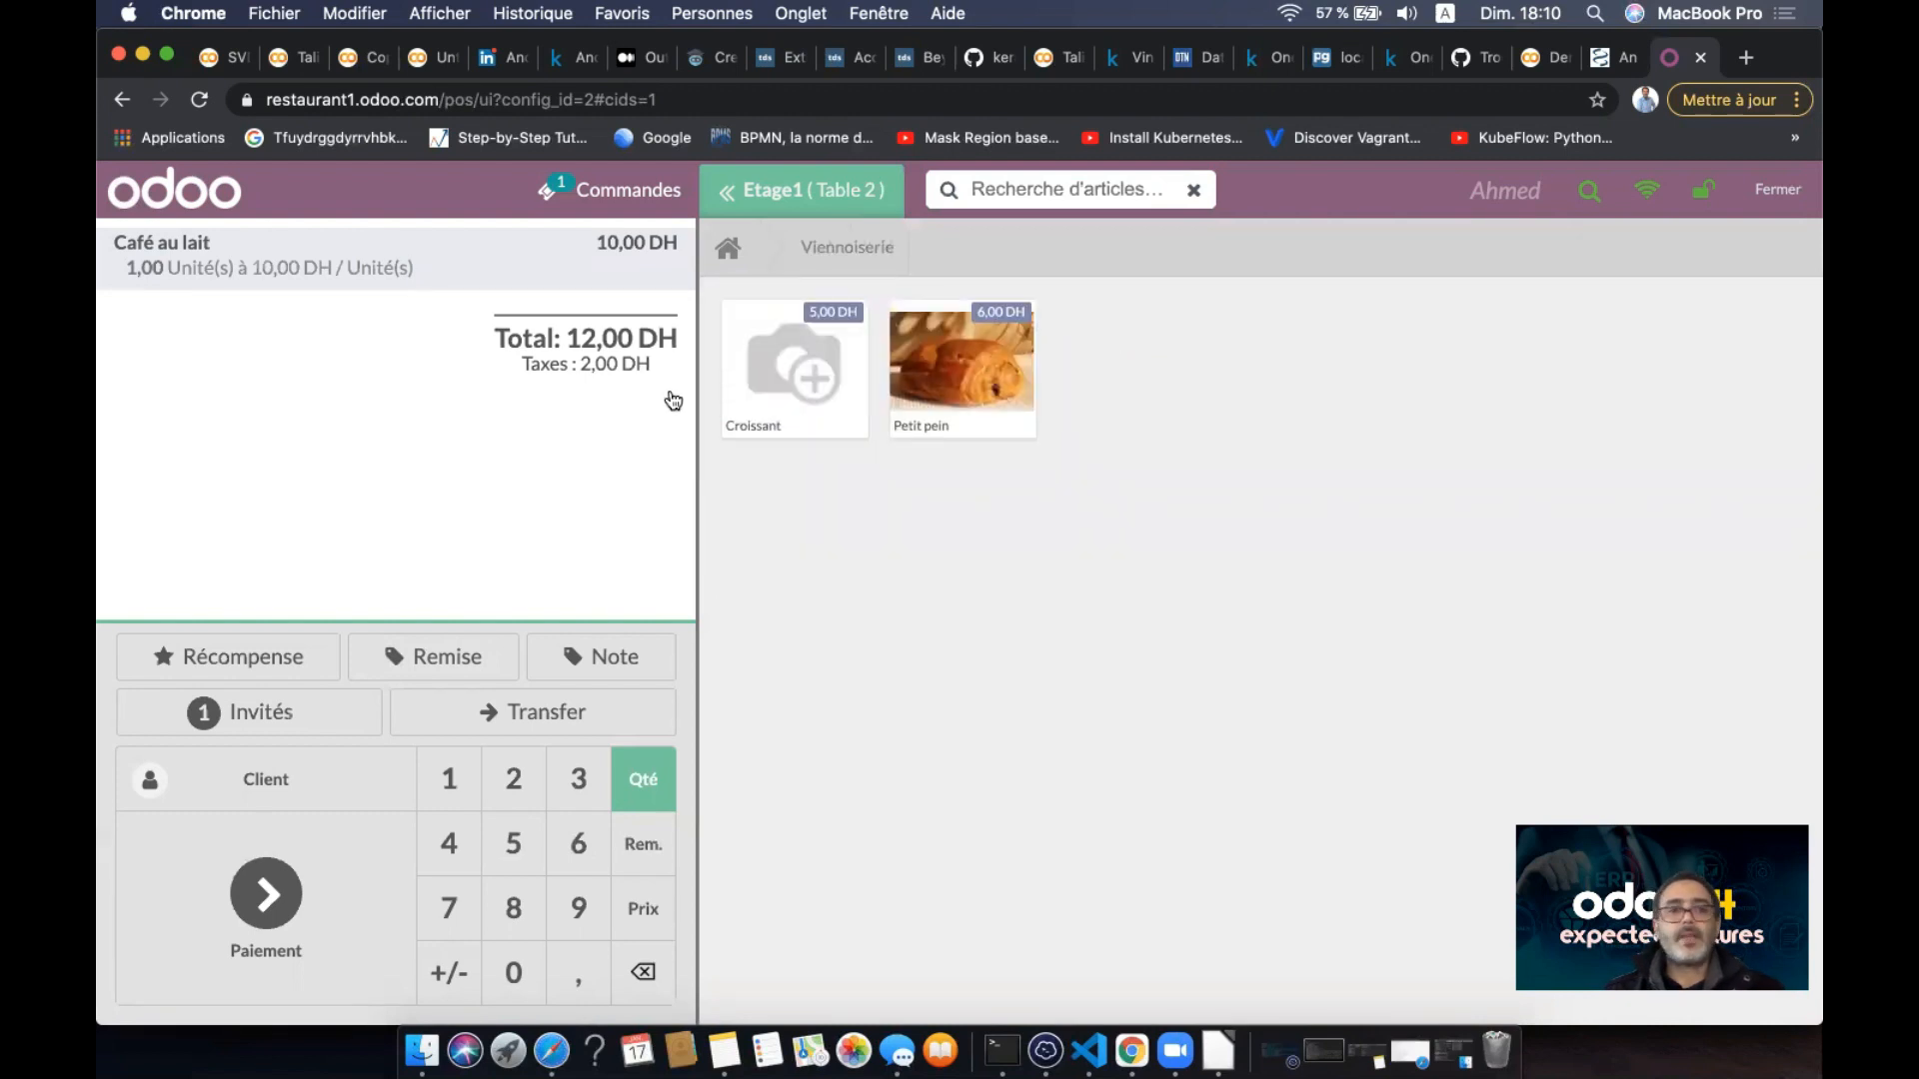
left_click(724, 196)
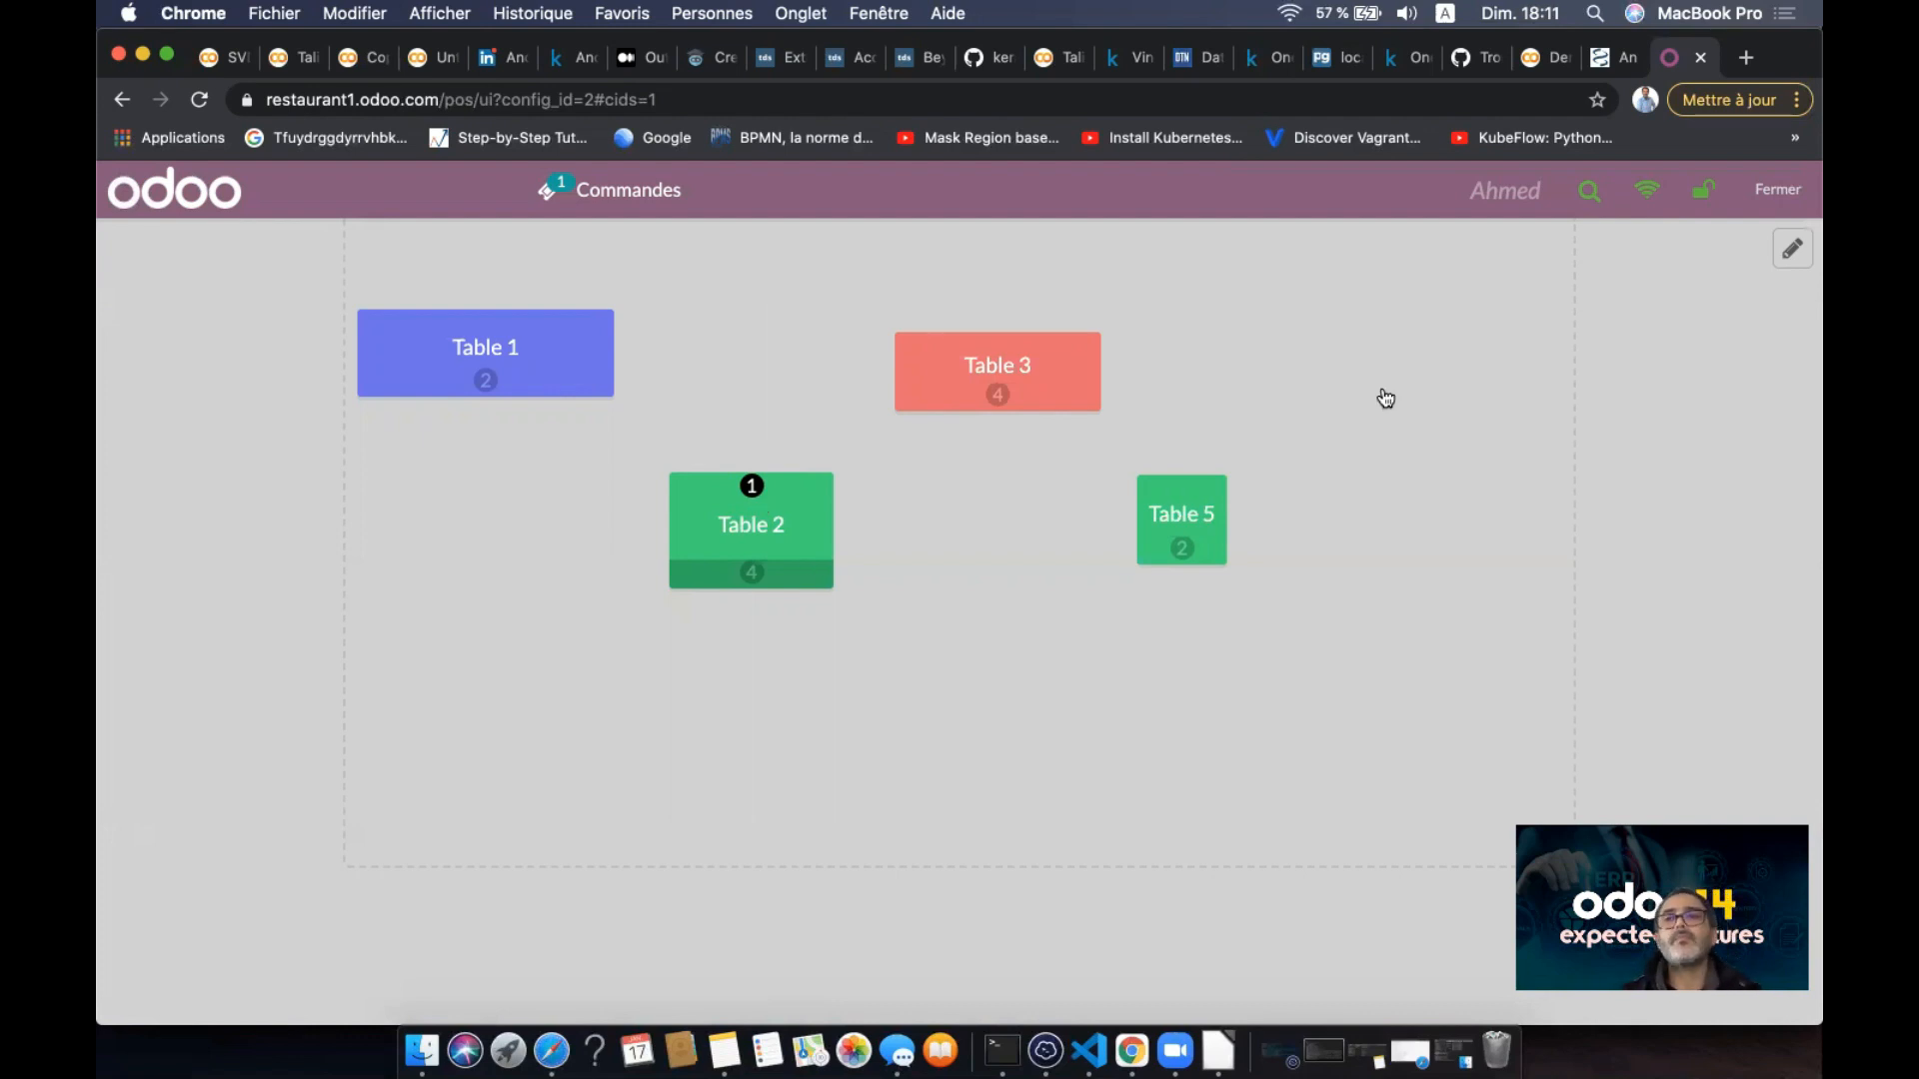
- Check the ticket status filter in the orders list, then reopen Table 2's 12,00 DH order
left_click(629, 195)
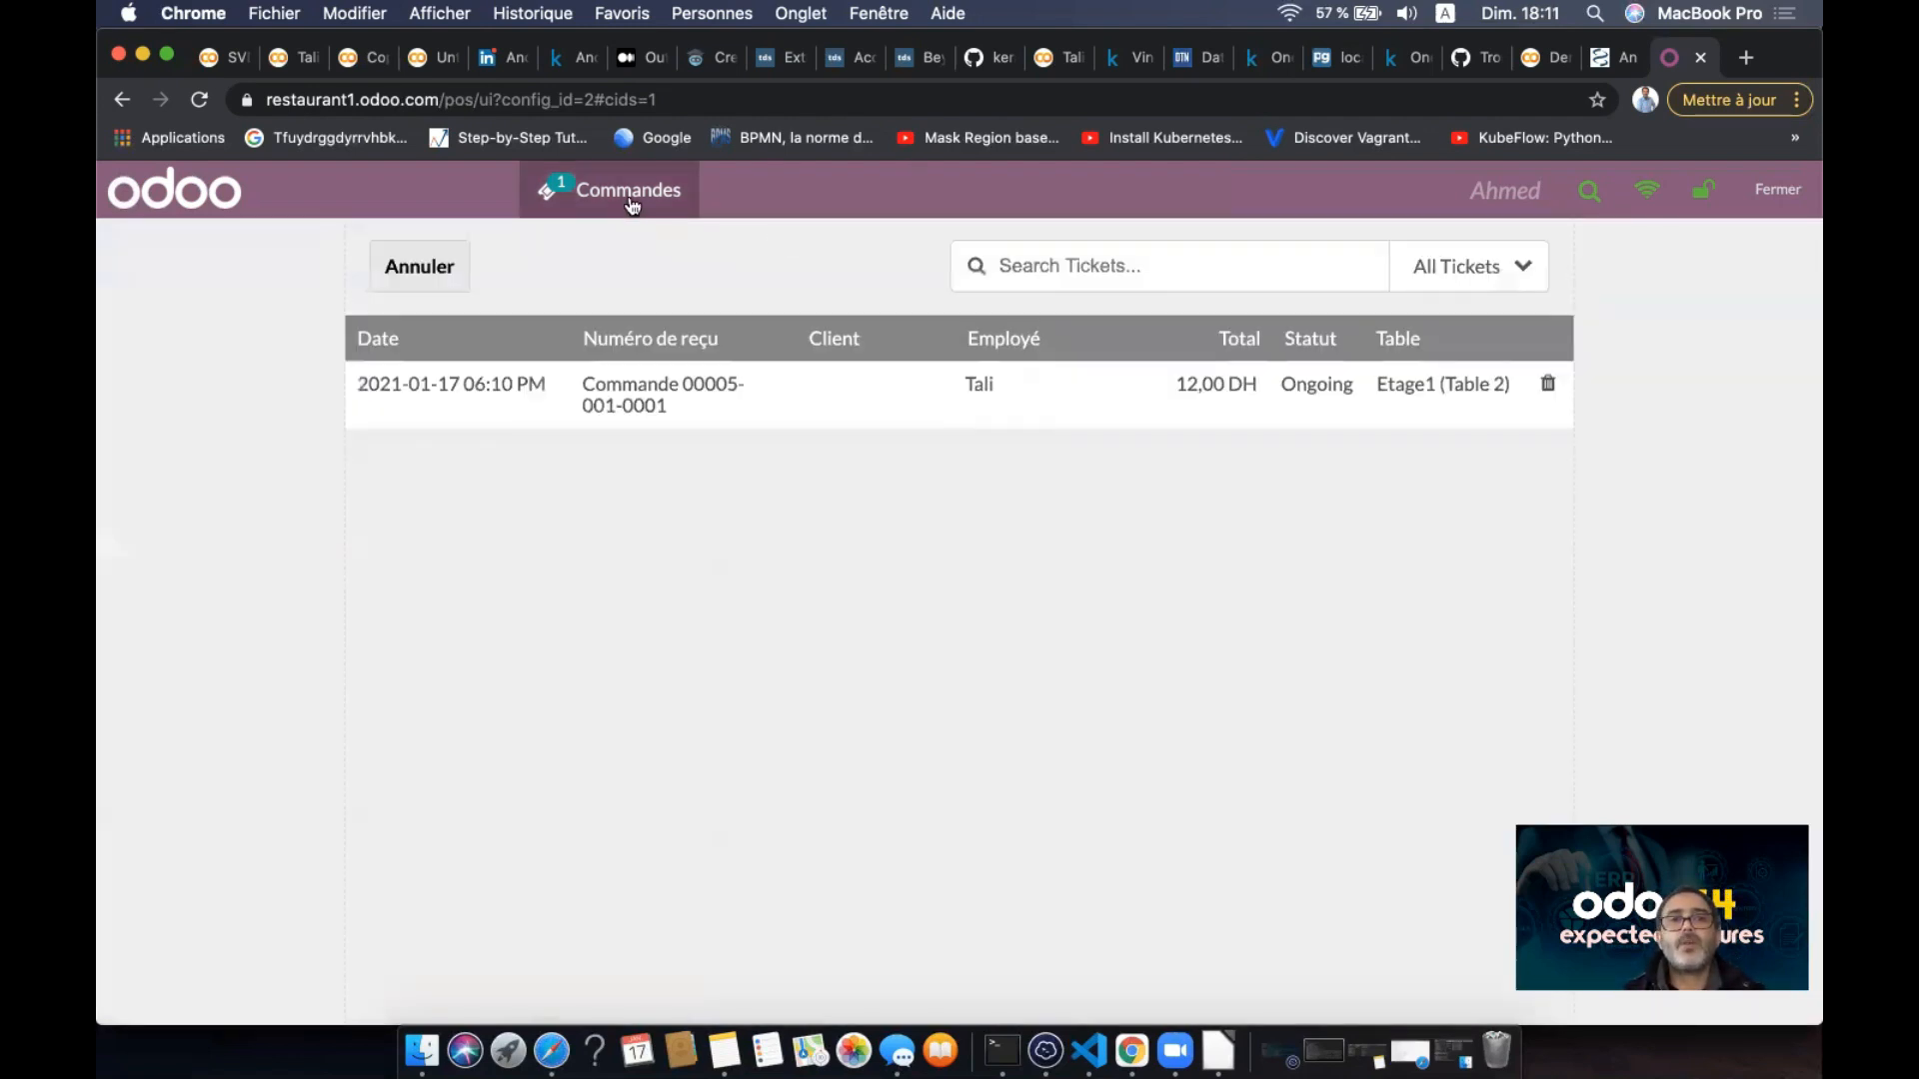
left_click(1517, 267)
left_click(1518, 269)
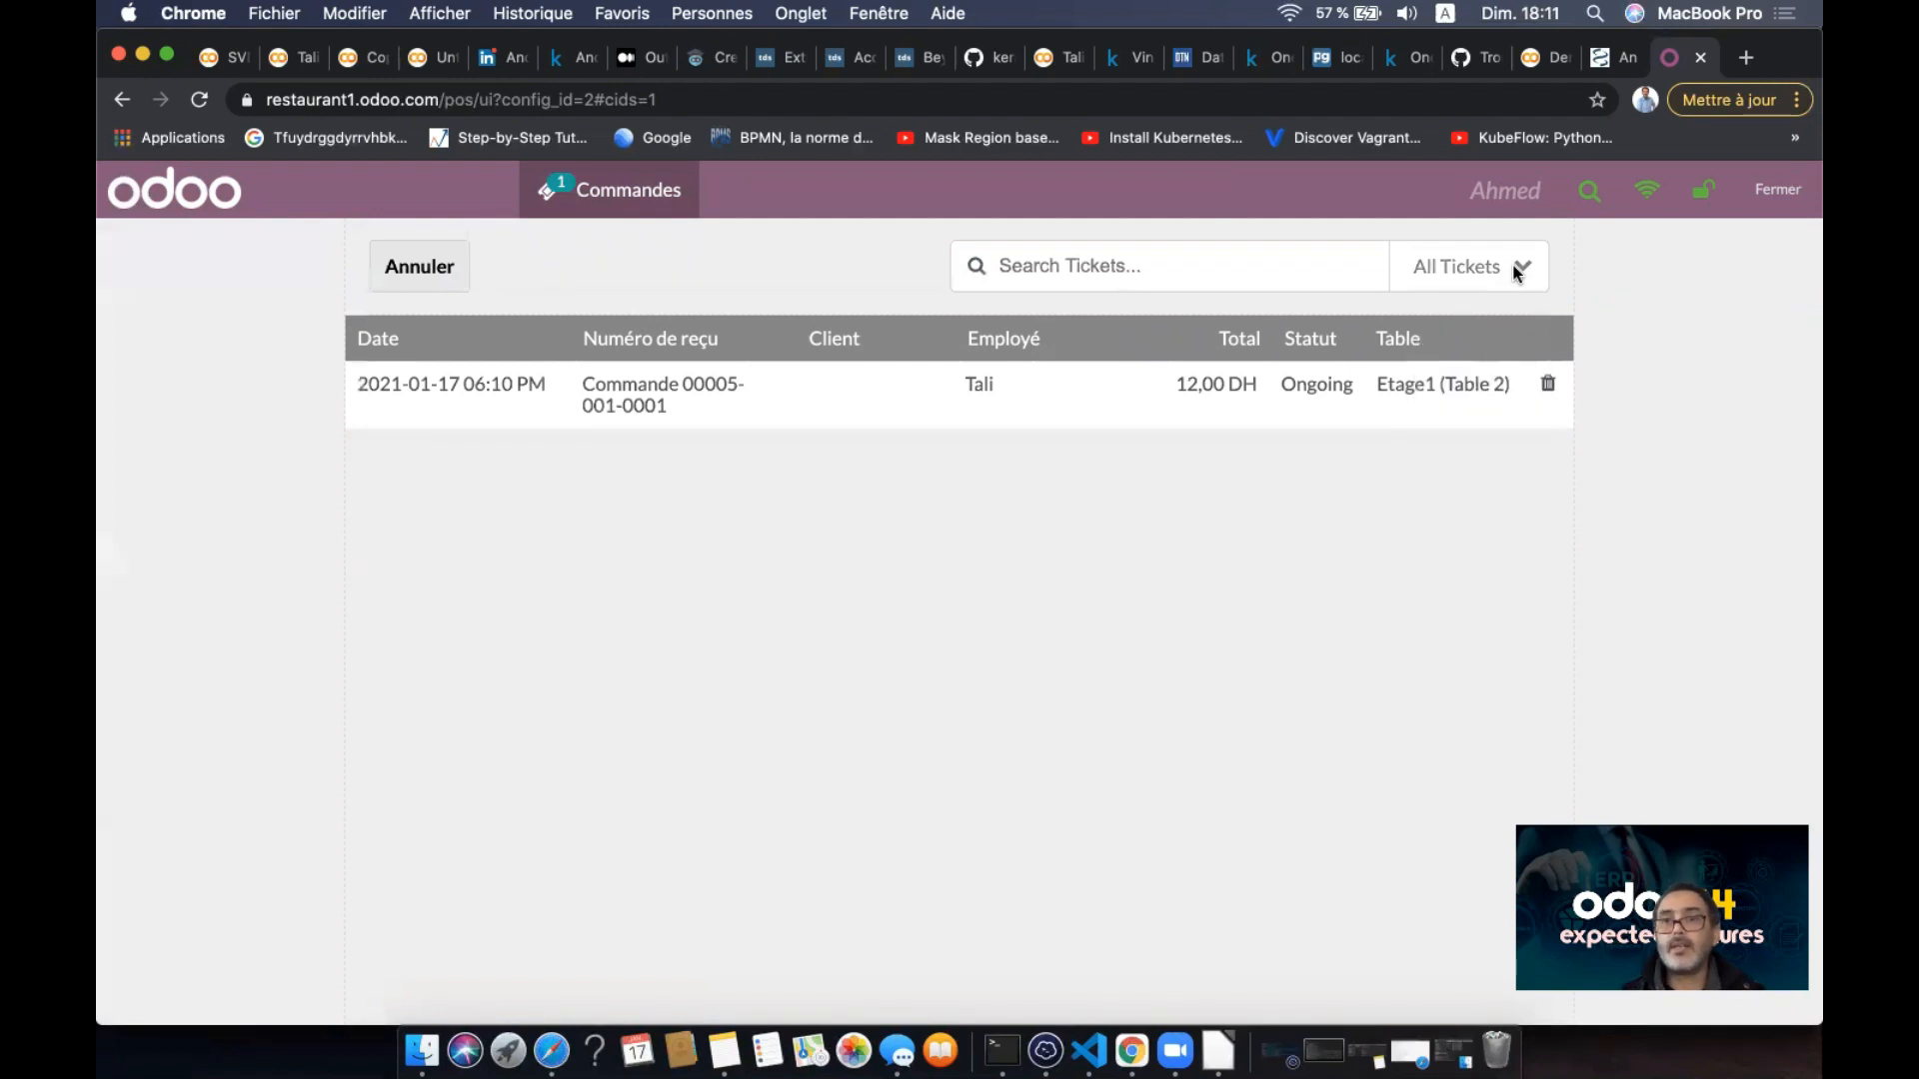
left_click(630, 209)
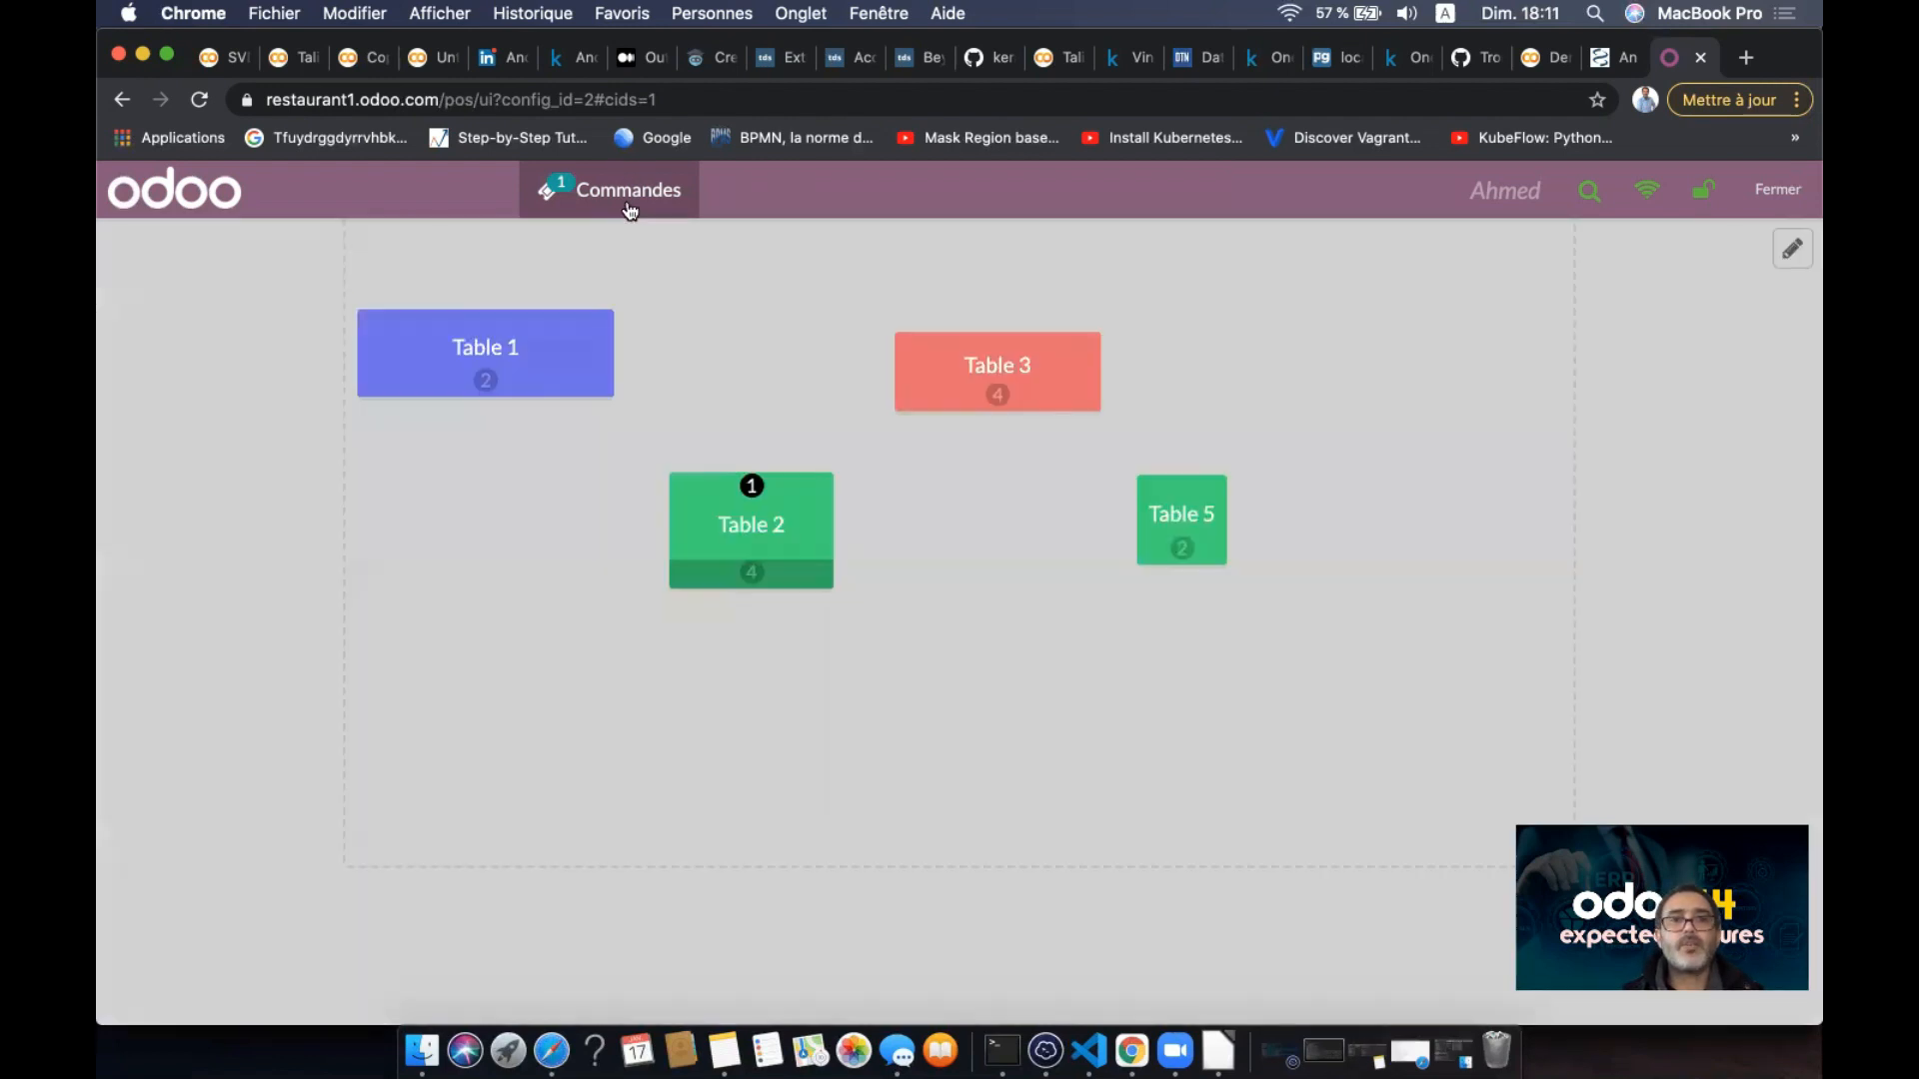
left_click(767, 529)
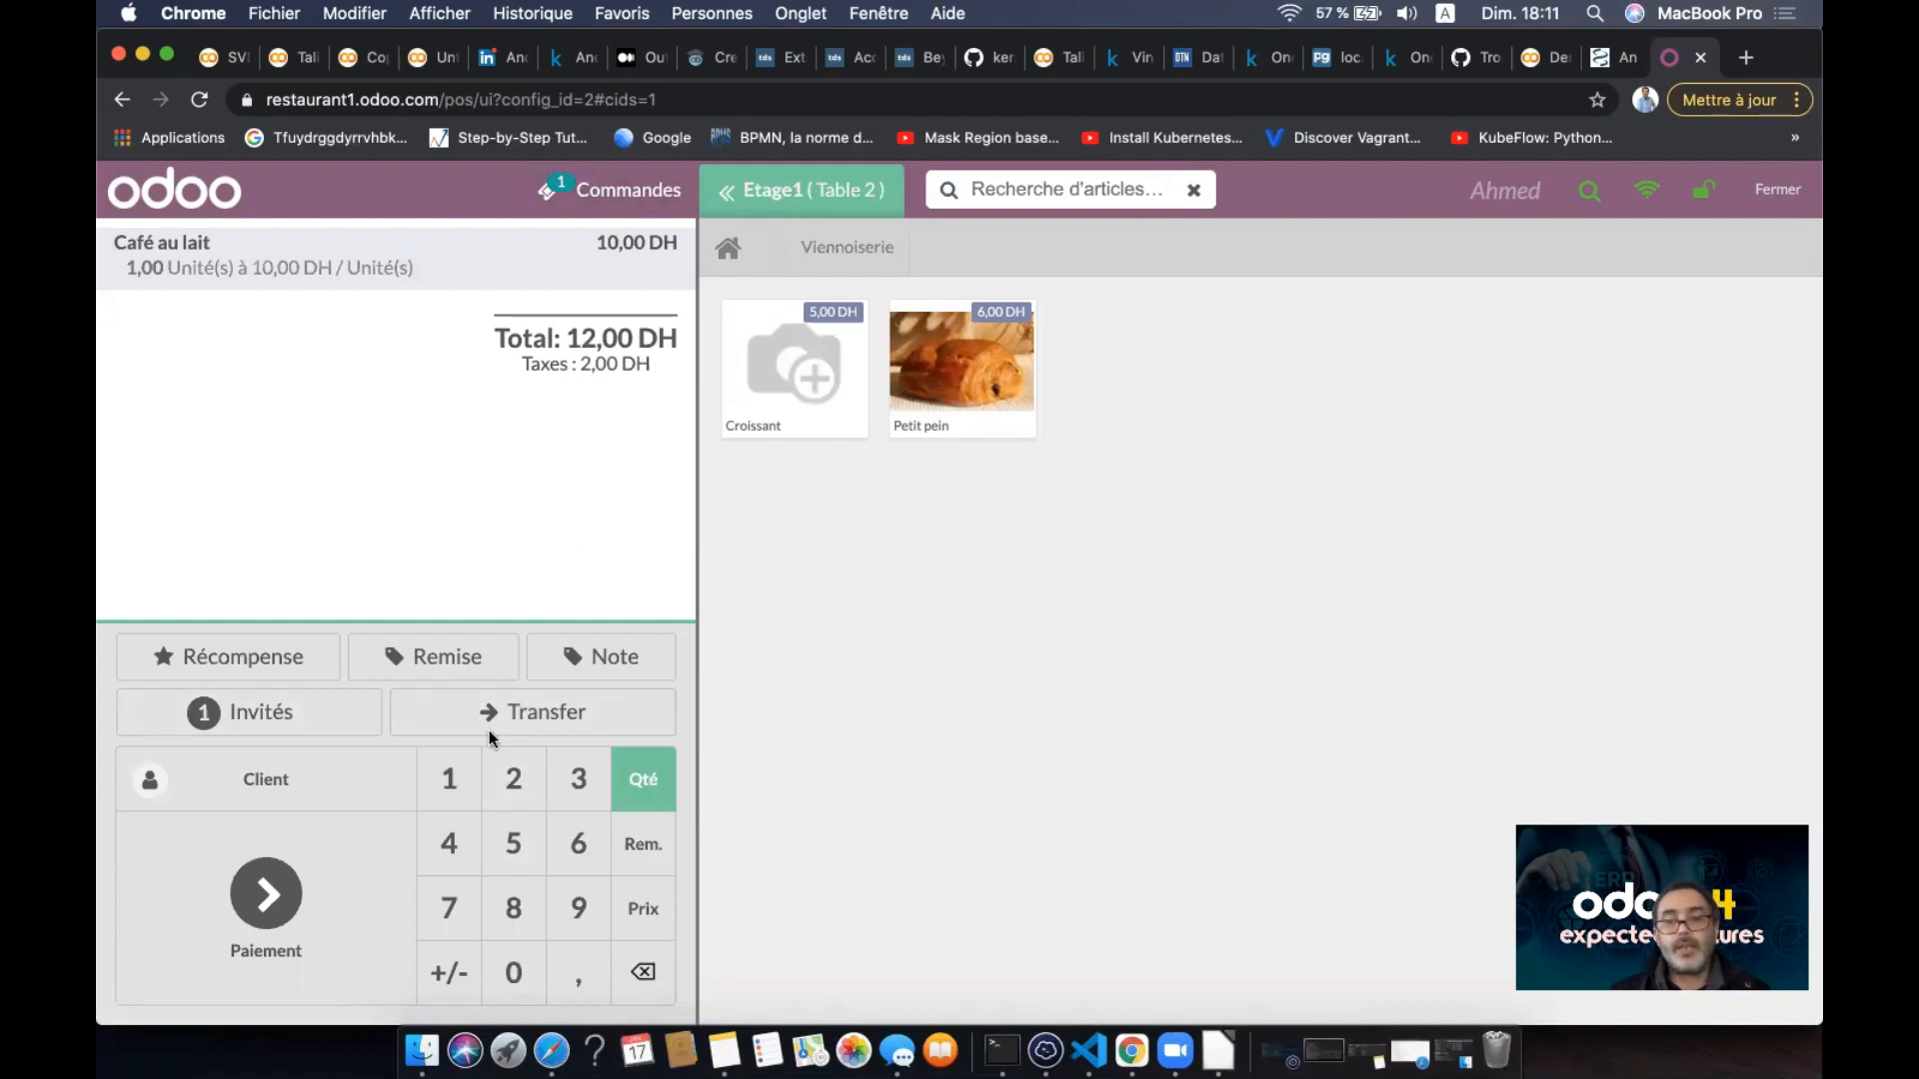
- Pay Table 2's 12,00 DH Café au lait order in cash (Espèces)
left_click(264, 895)
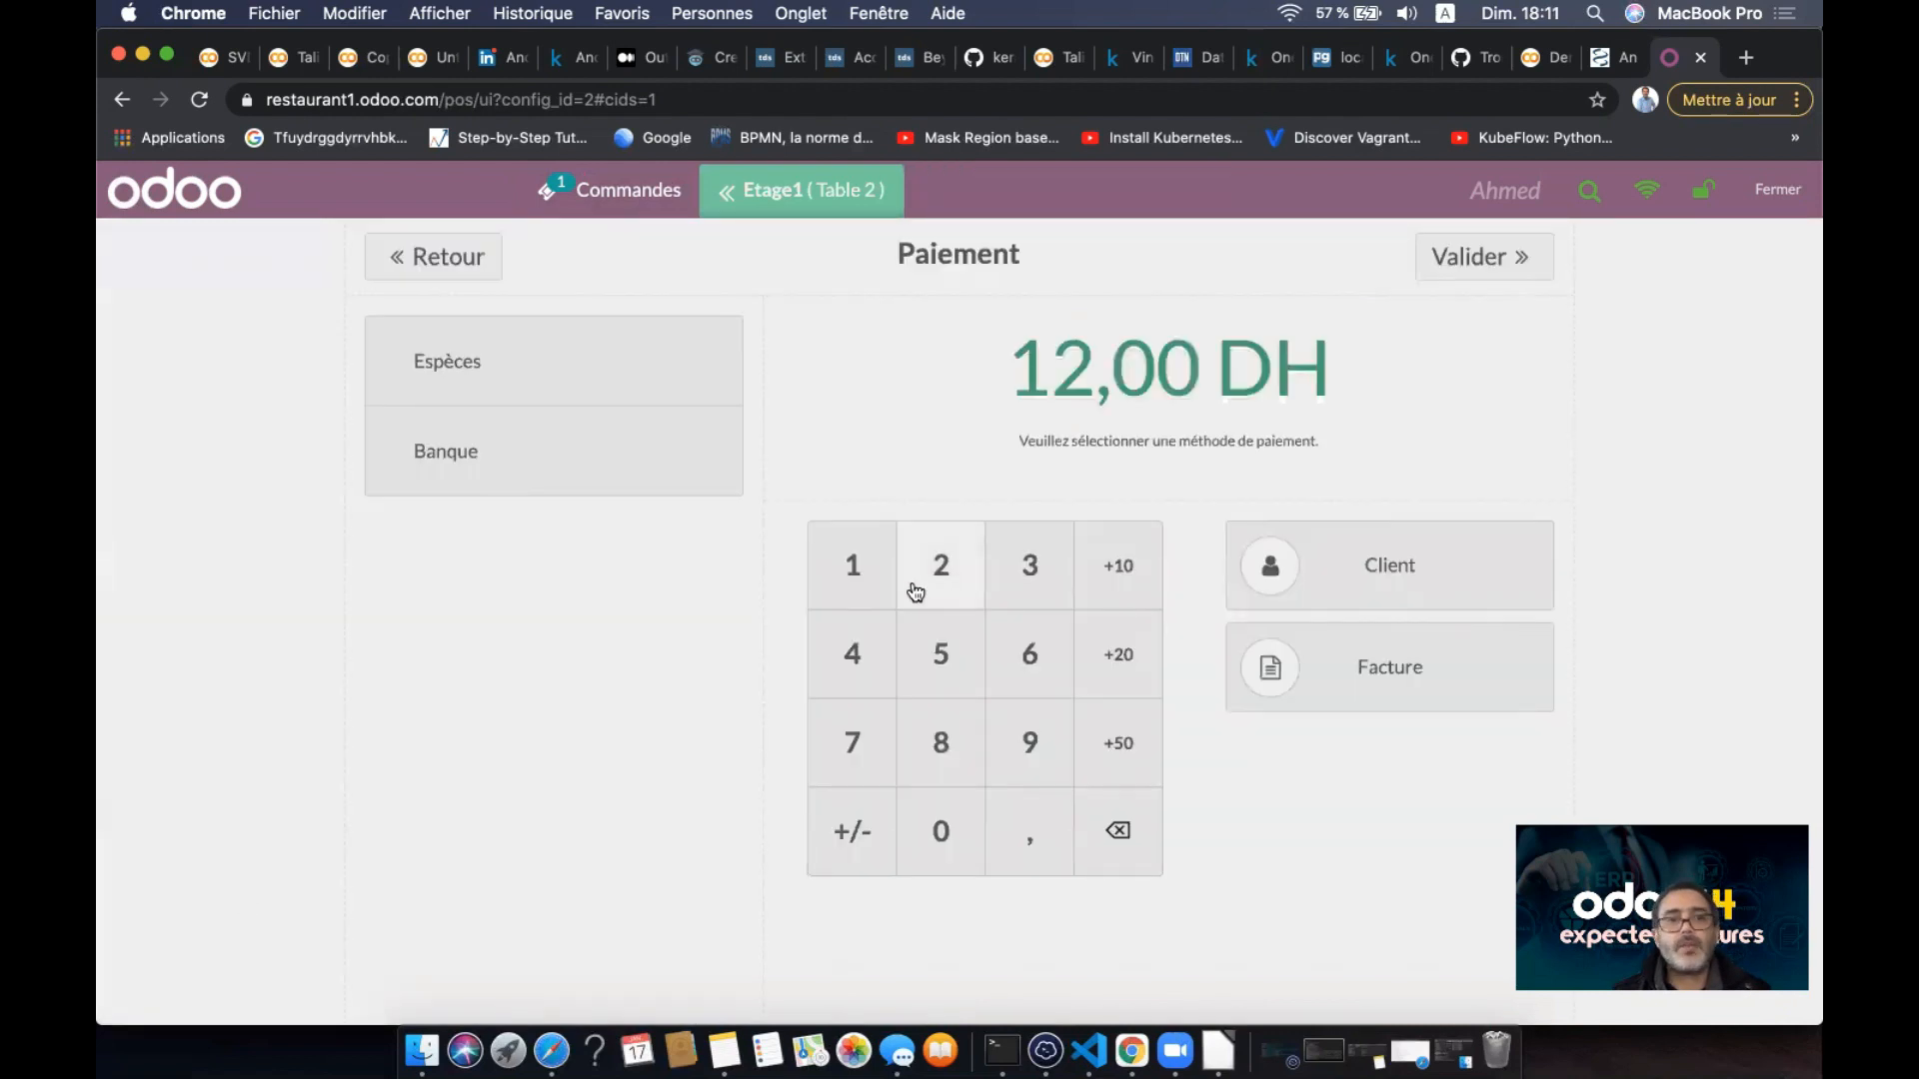
left_click(648, 372)
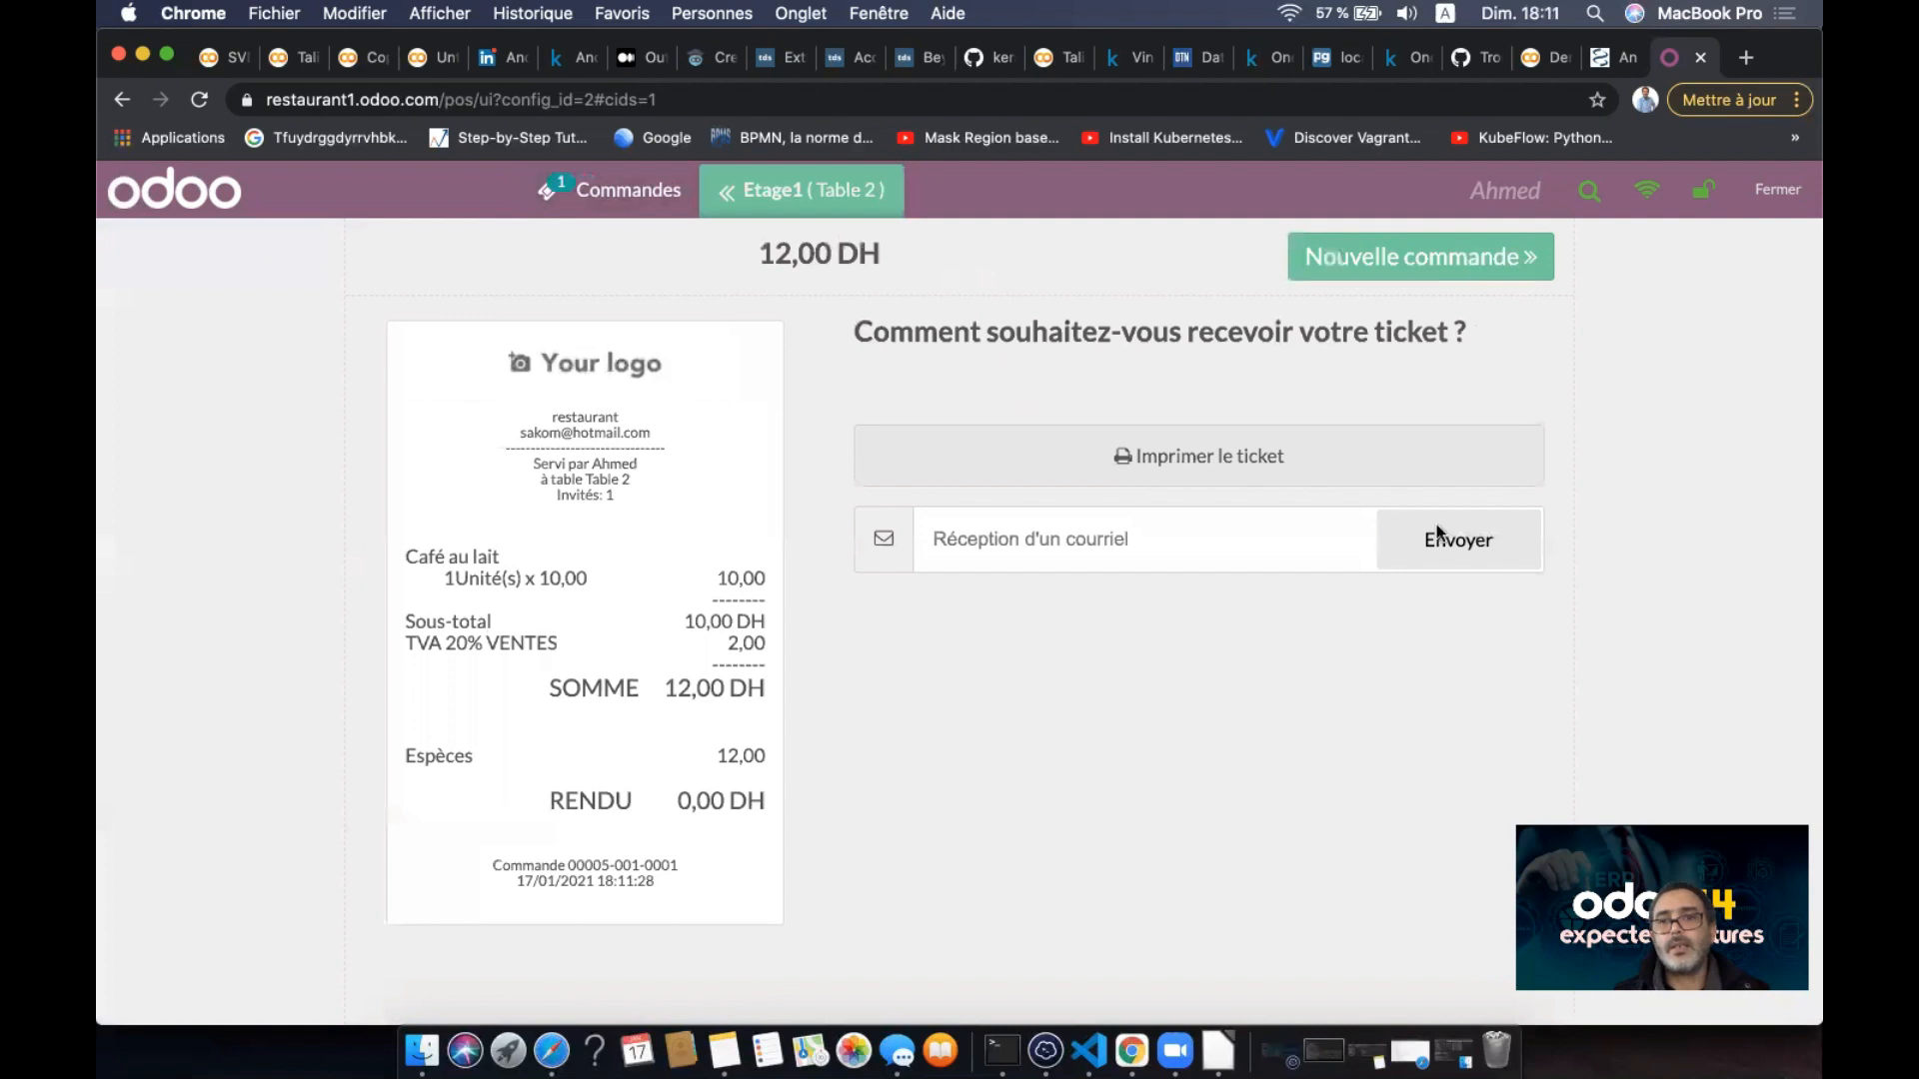
left_click(1425, 256)
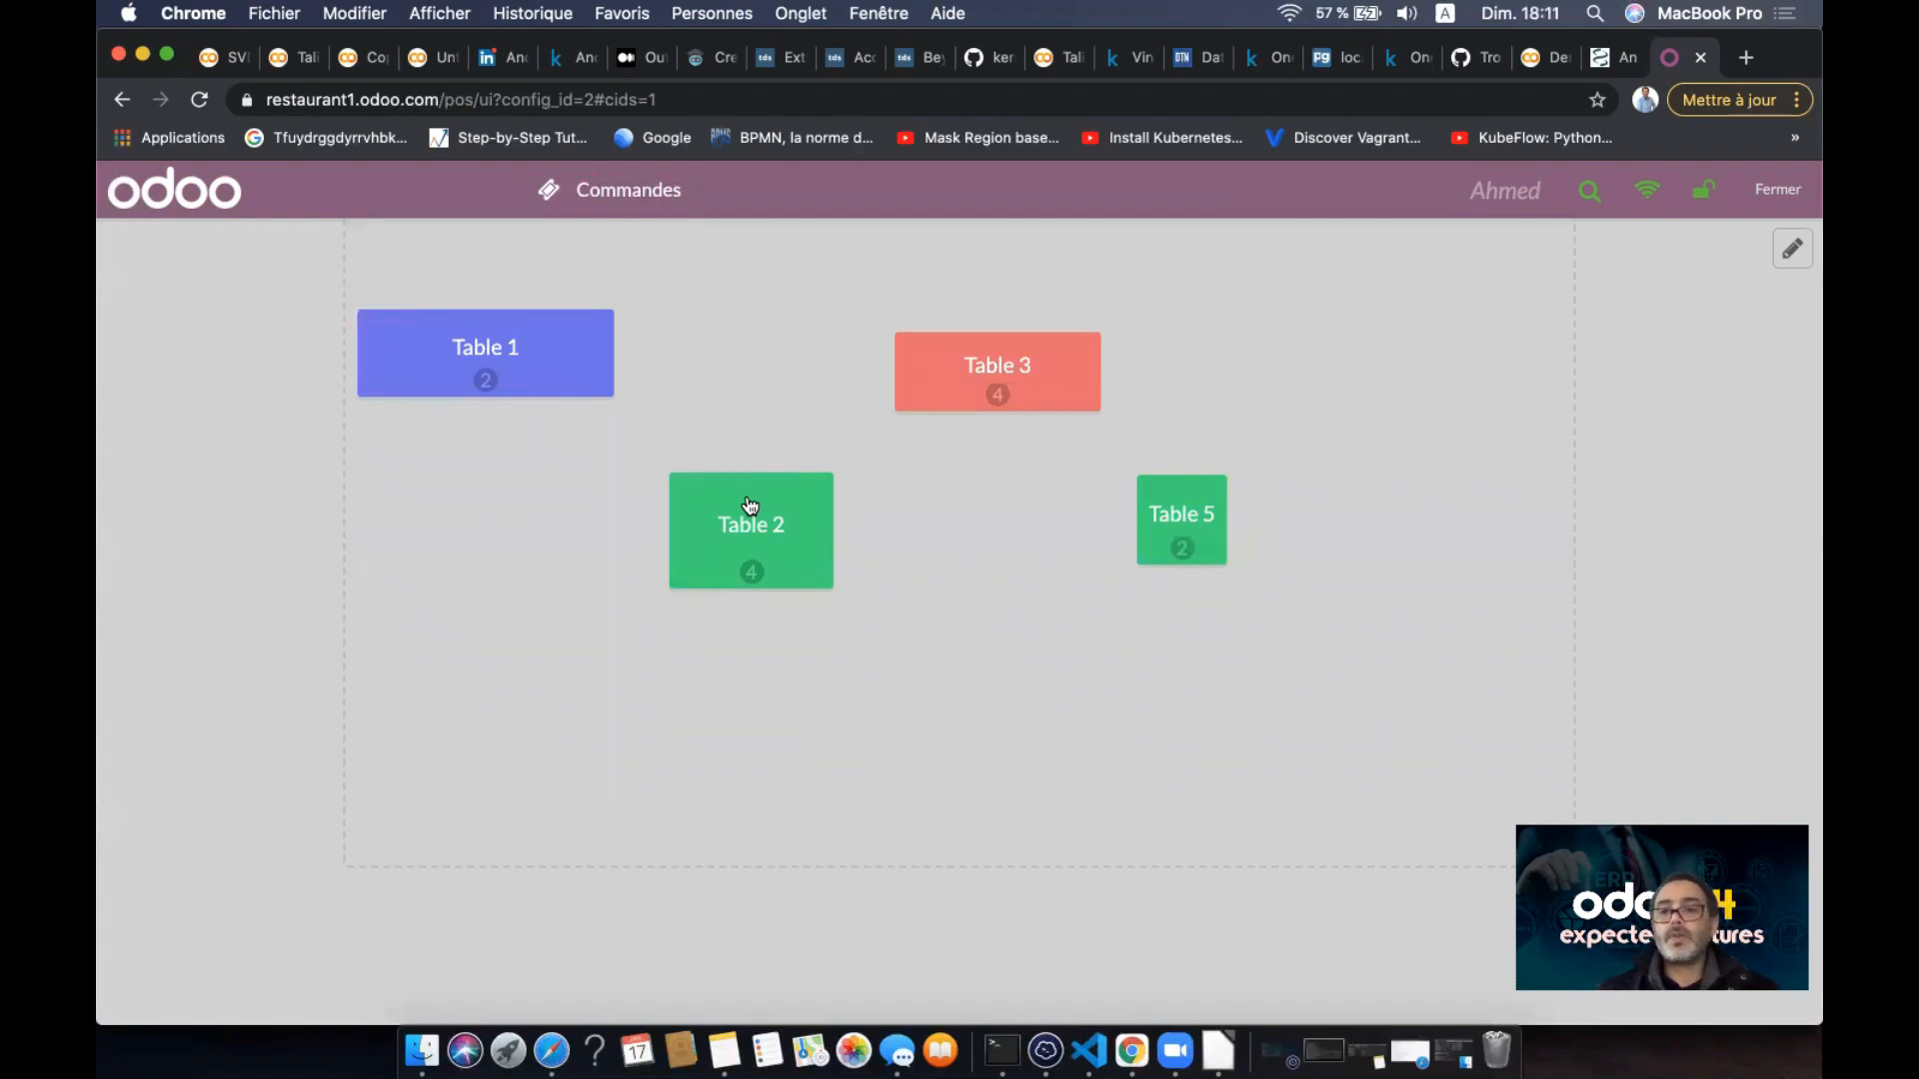
- Open Table 3 and add a Café noir and a Café au lait
left_click(1045, 362)
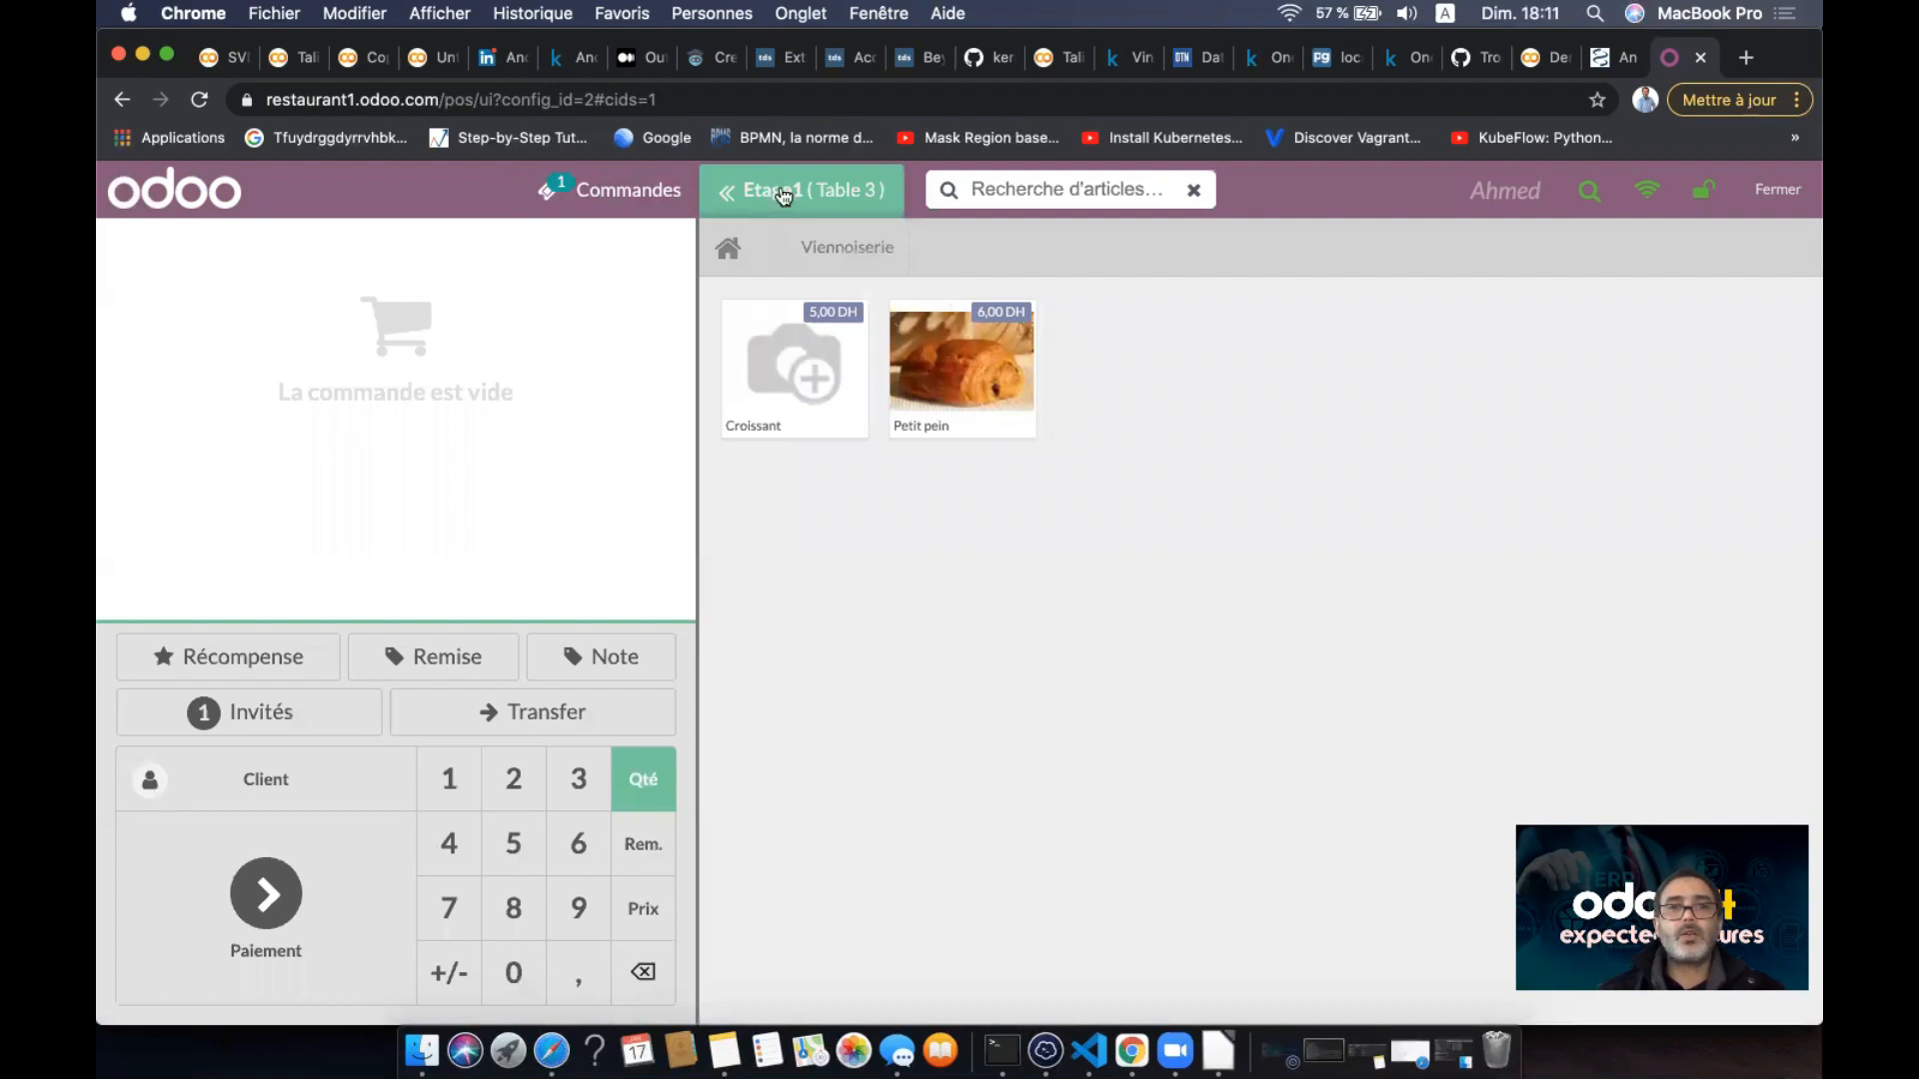
left_click(728, 247)
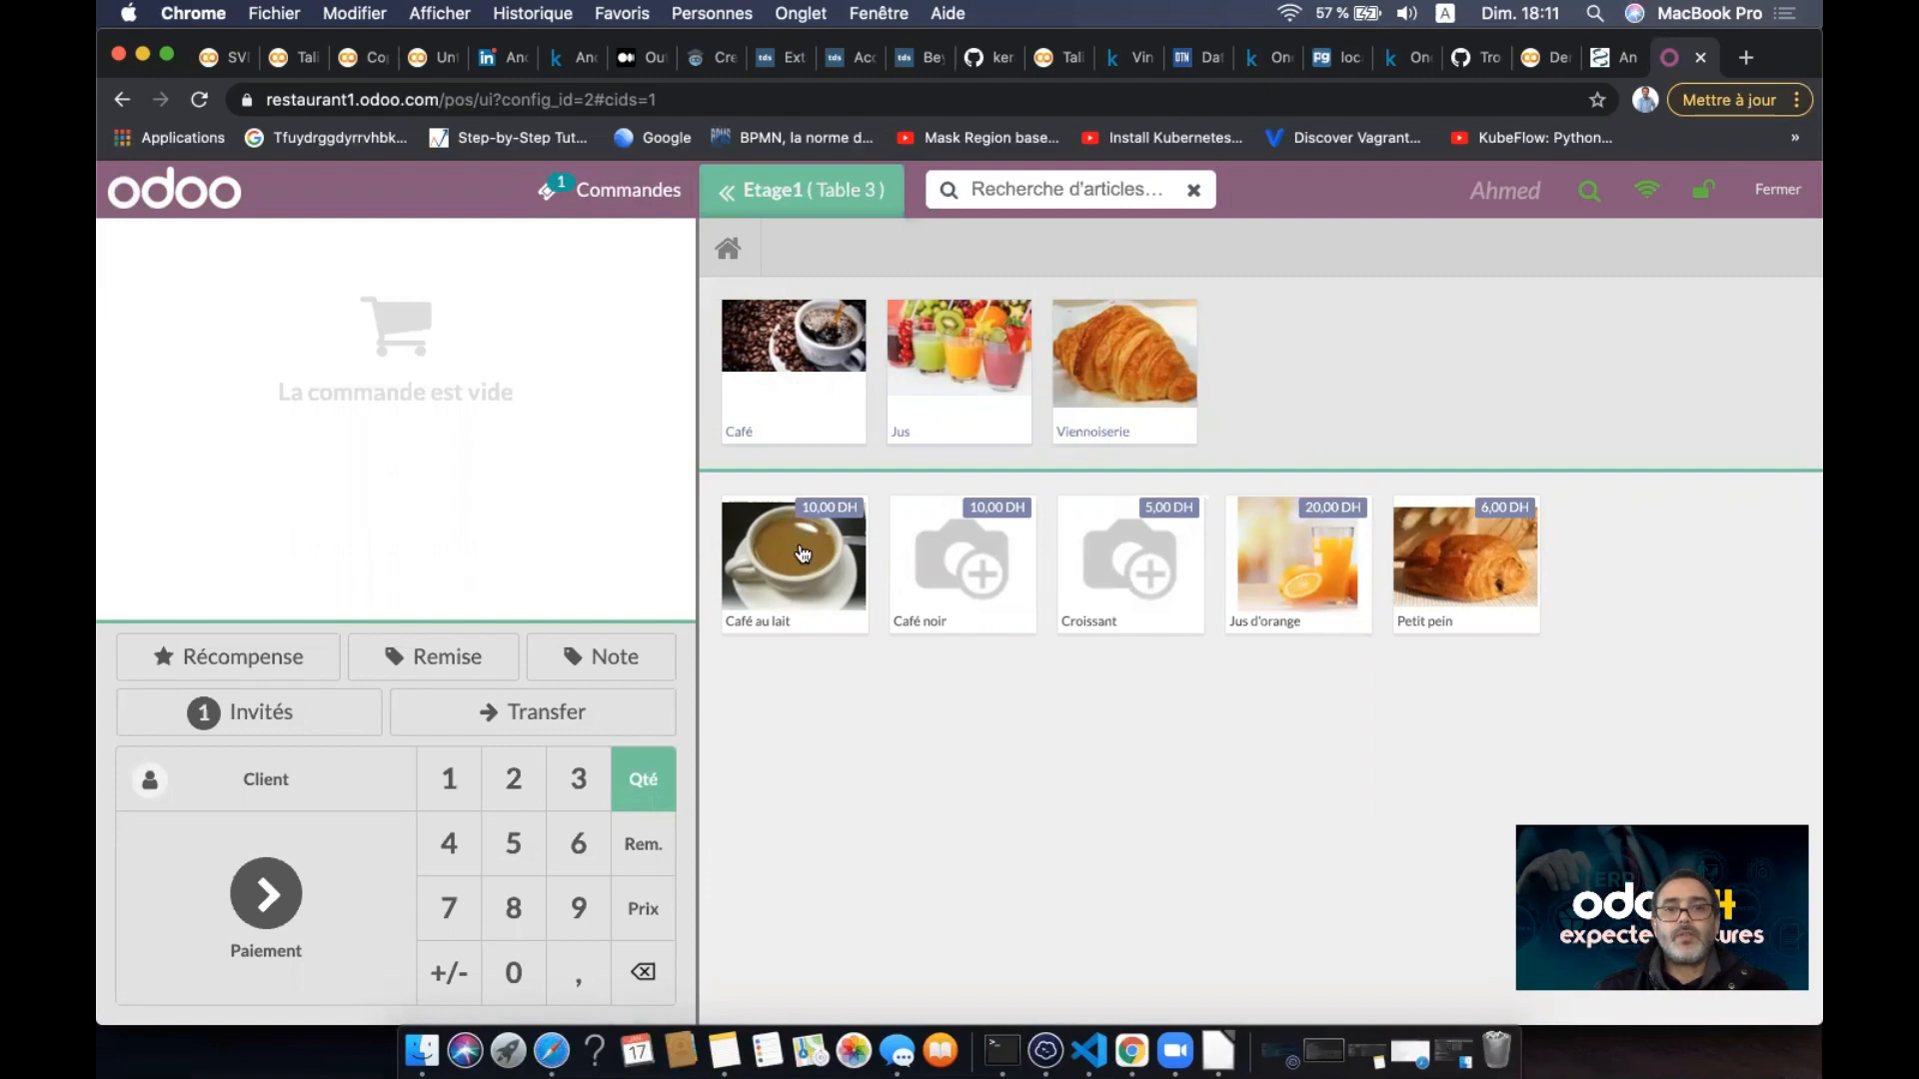
left_click(800, 379)
left_click(965, 401)
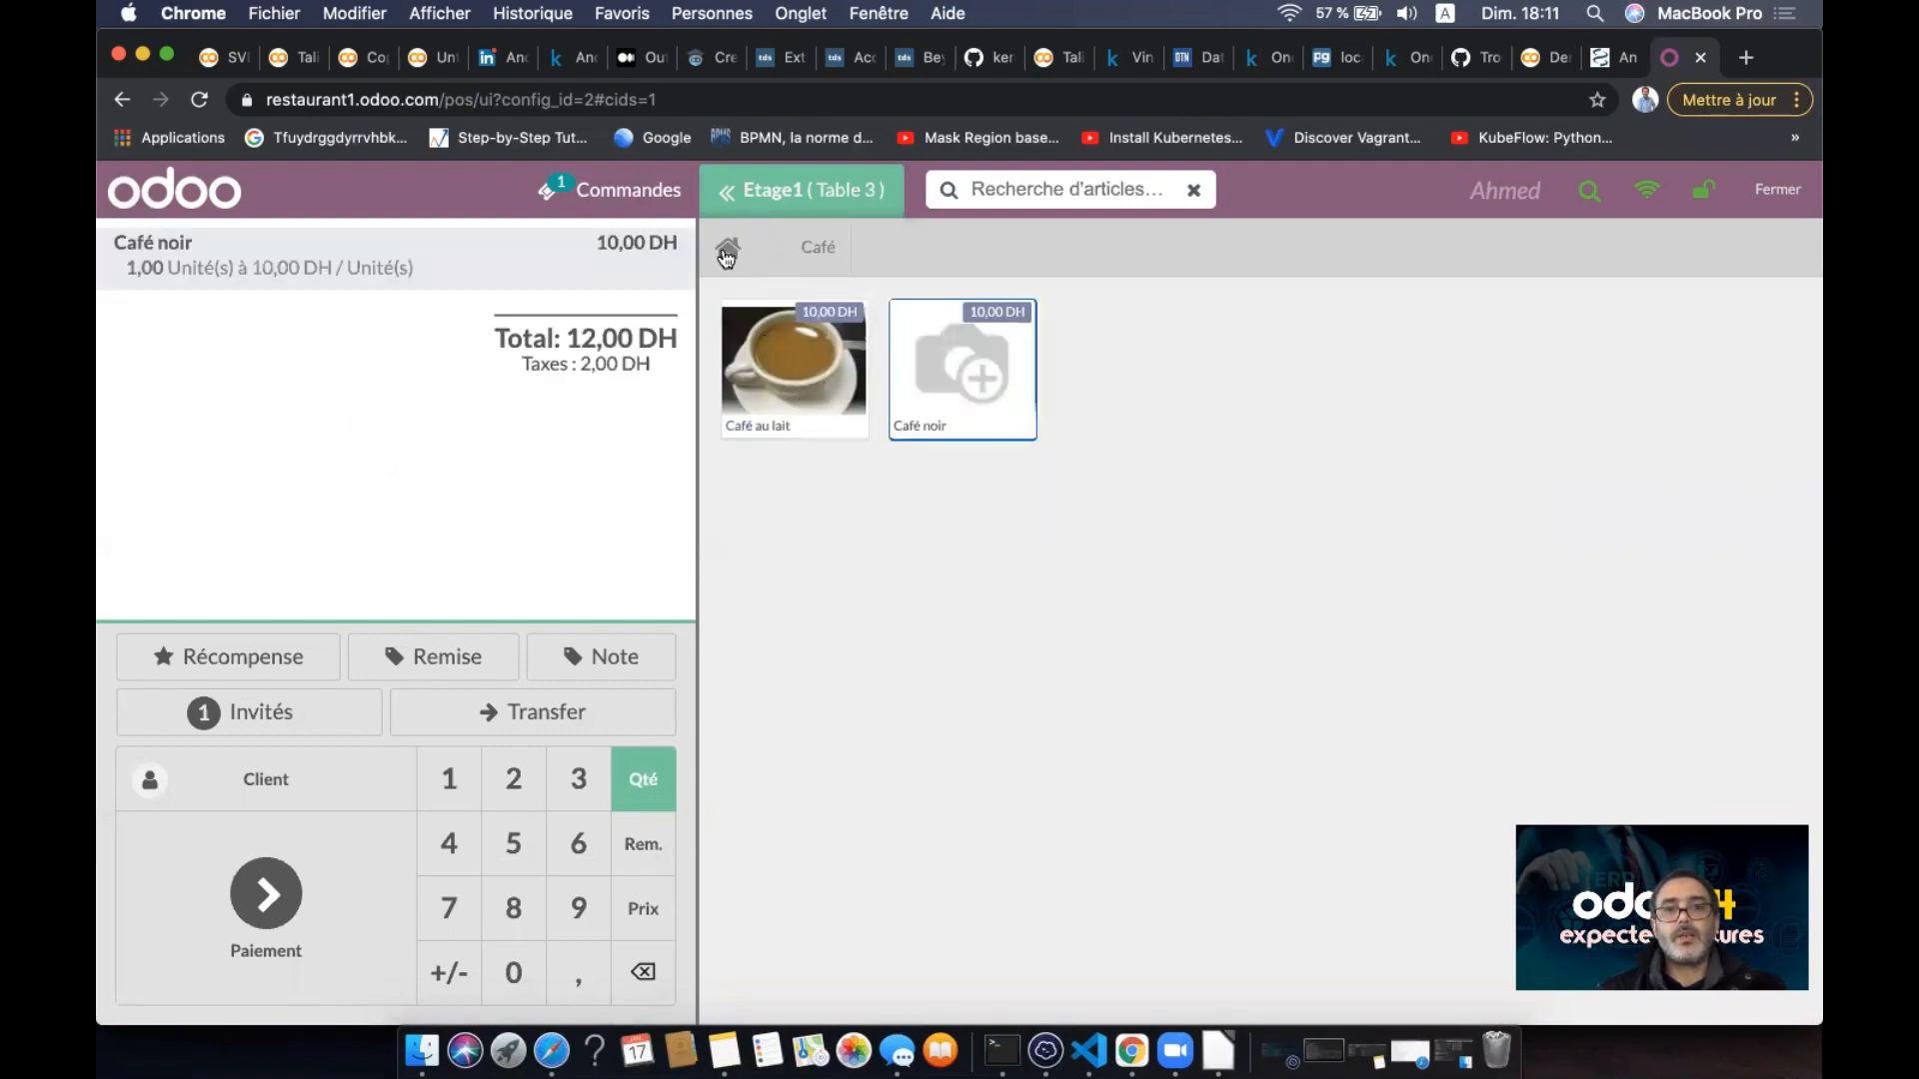
left_click(758, 352)
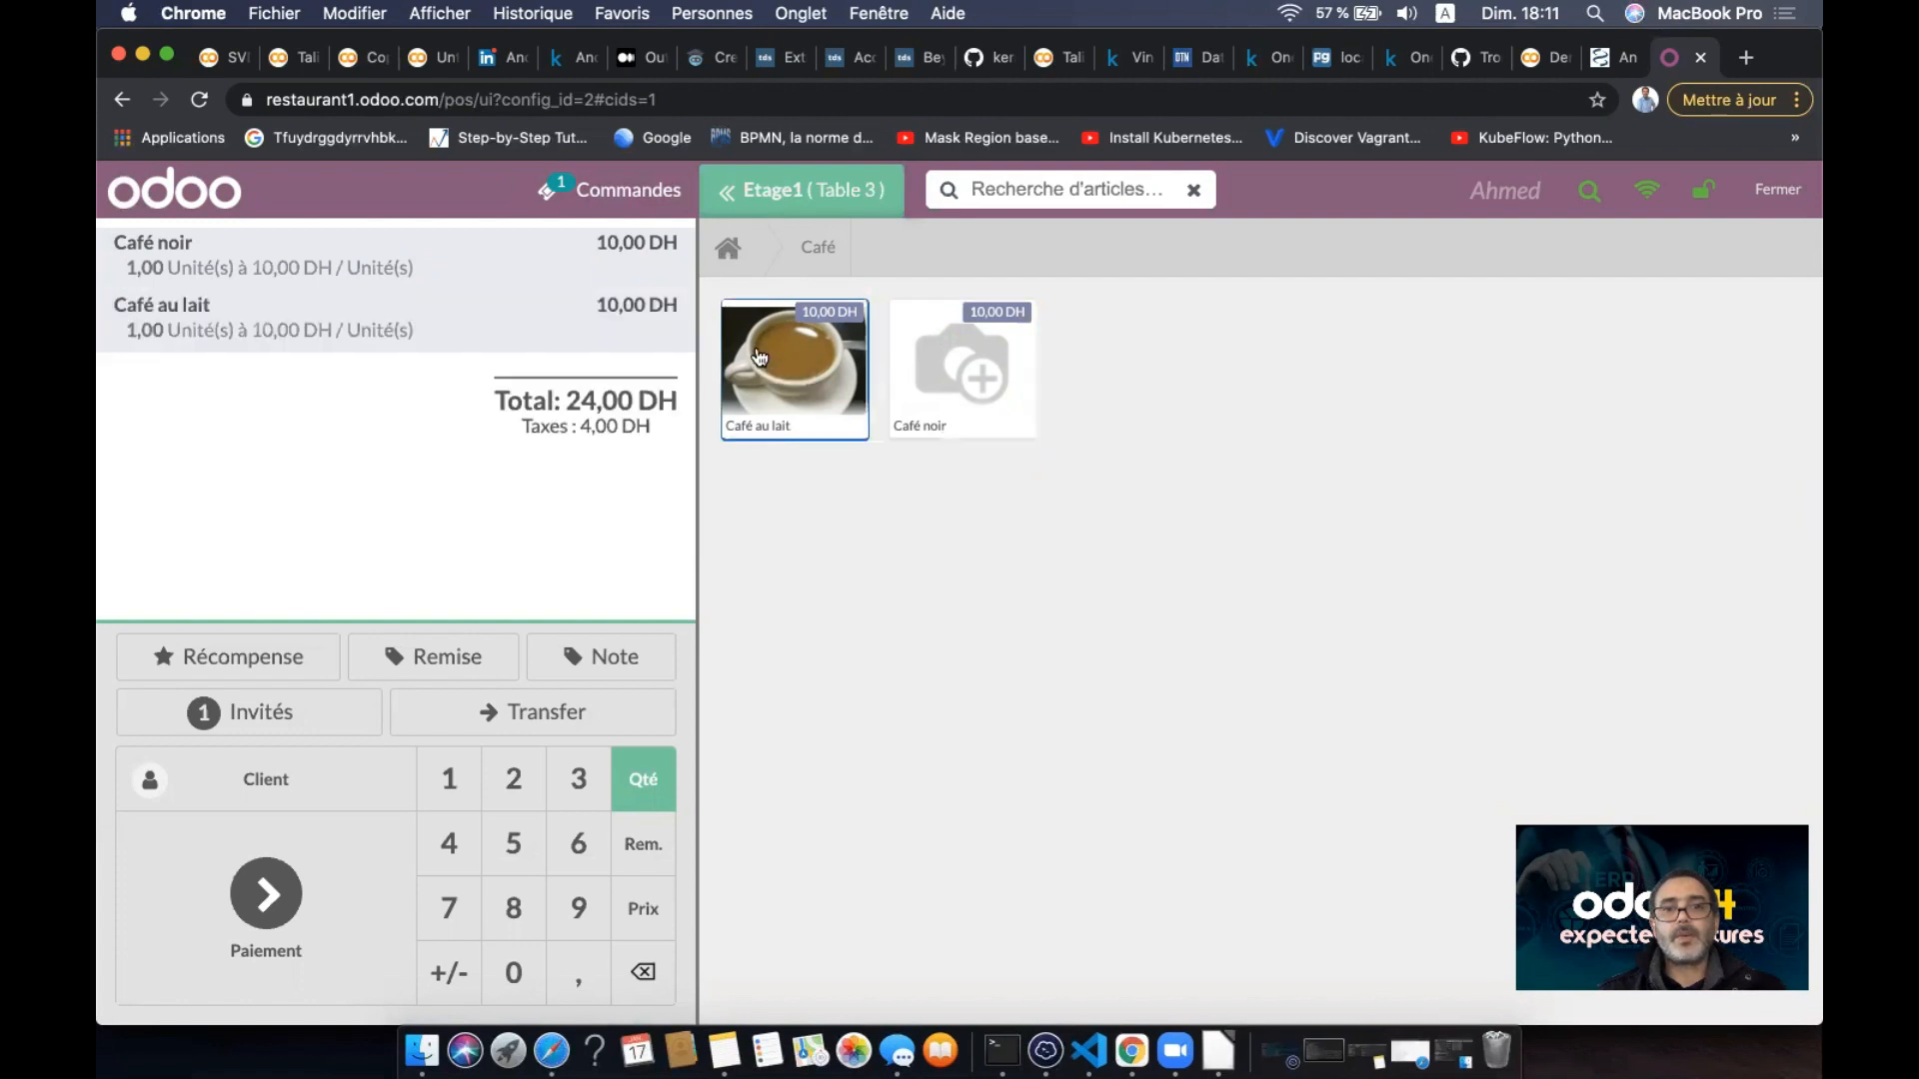
- Add a Petit pein and a Croissant from Viennoiserie, bringing the total to 37,20 DH
left_click(735, 255)
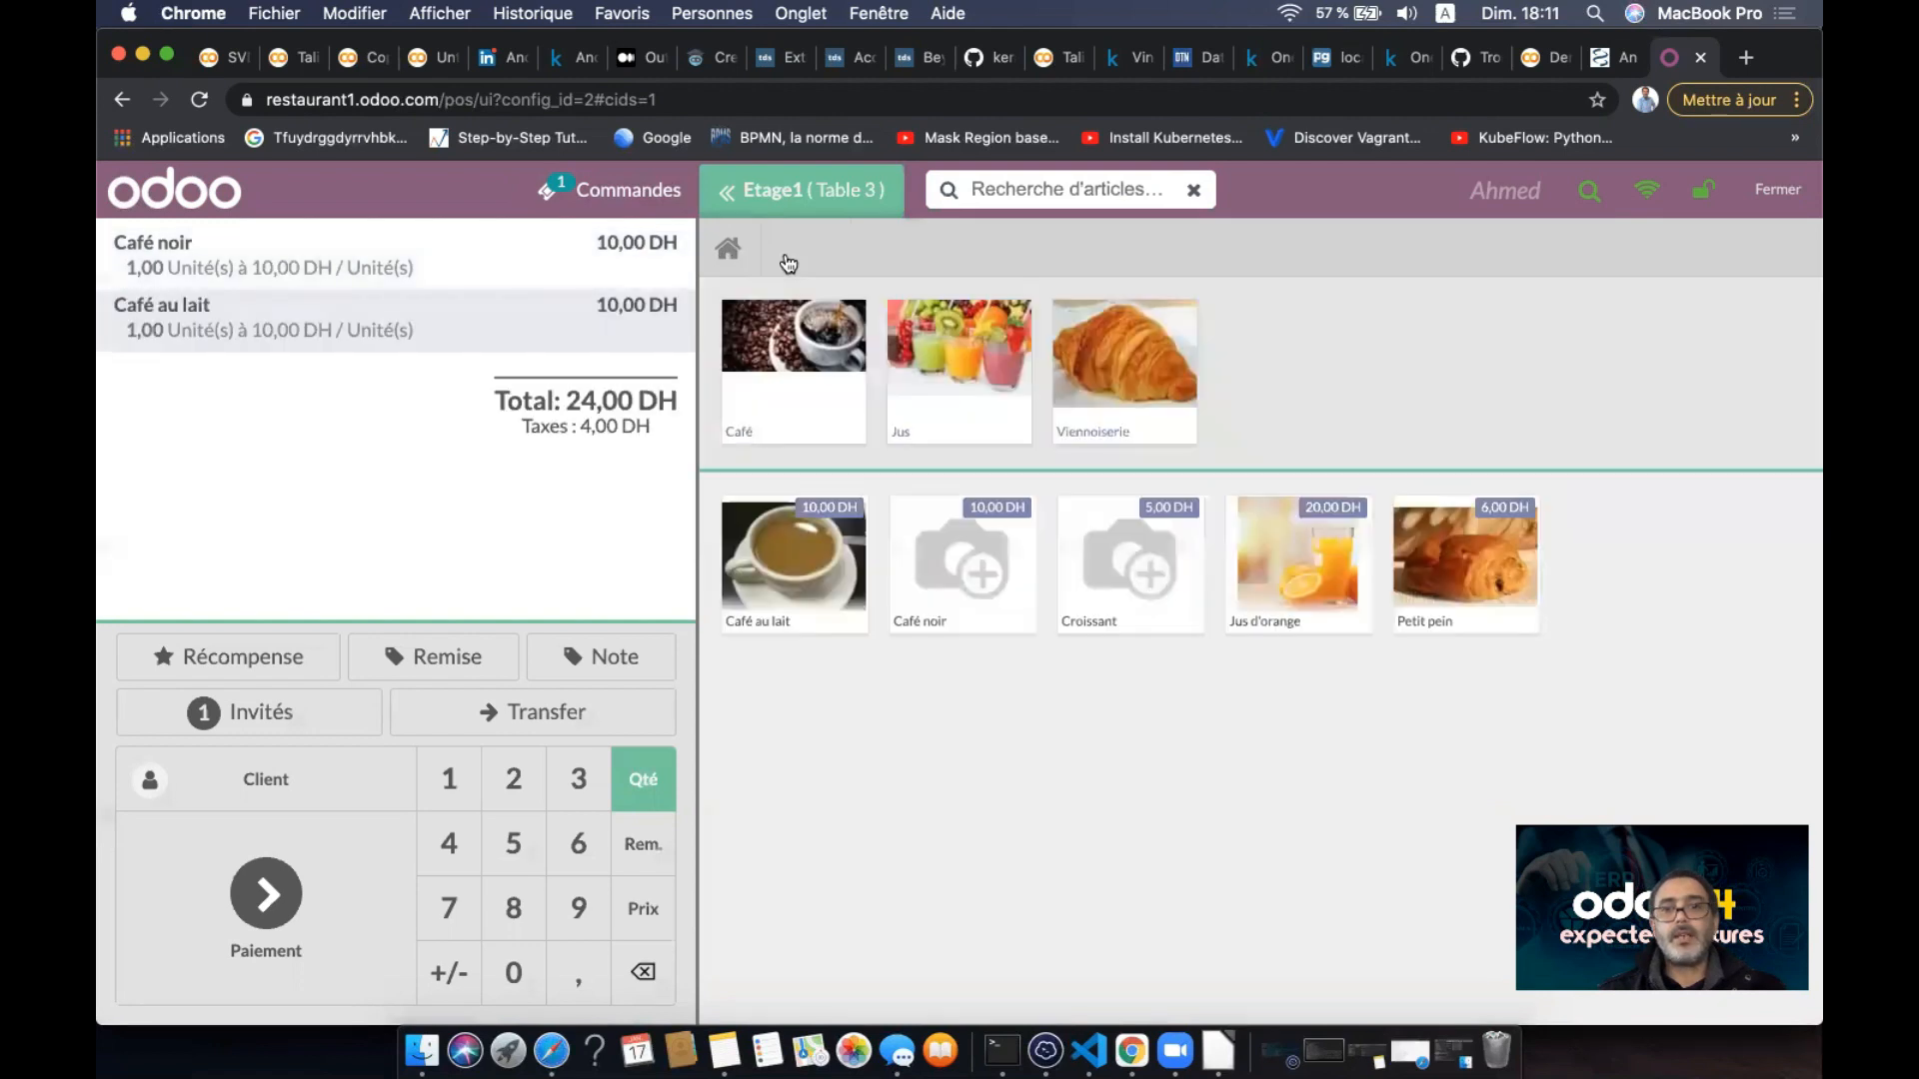
left_click(965, 362)
left_click(730, 254)
left_click(1101, 364)
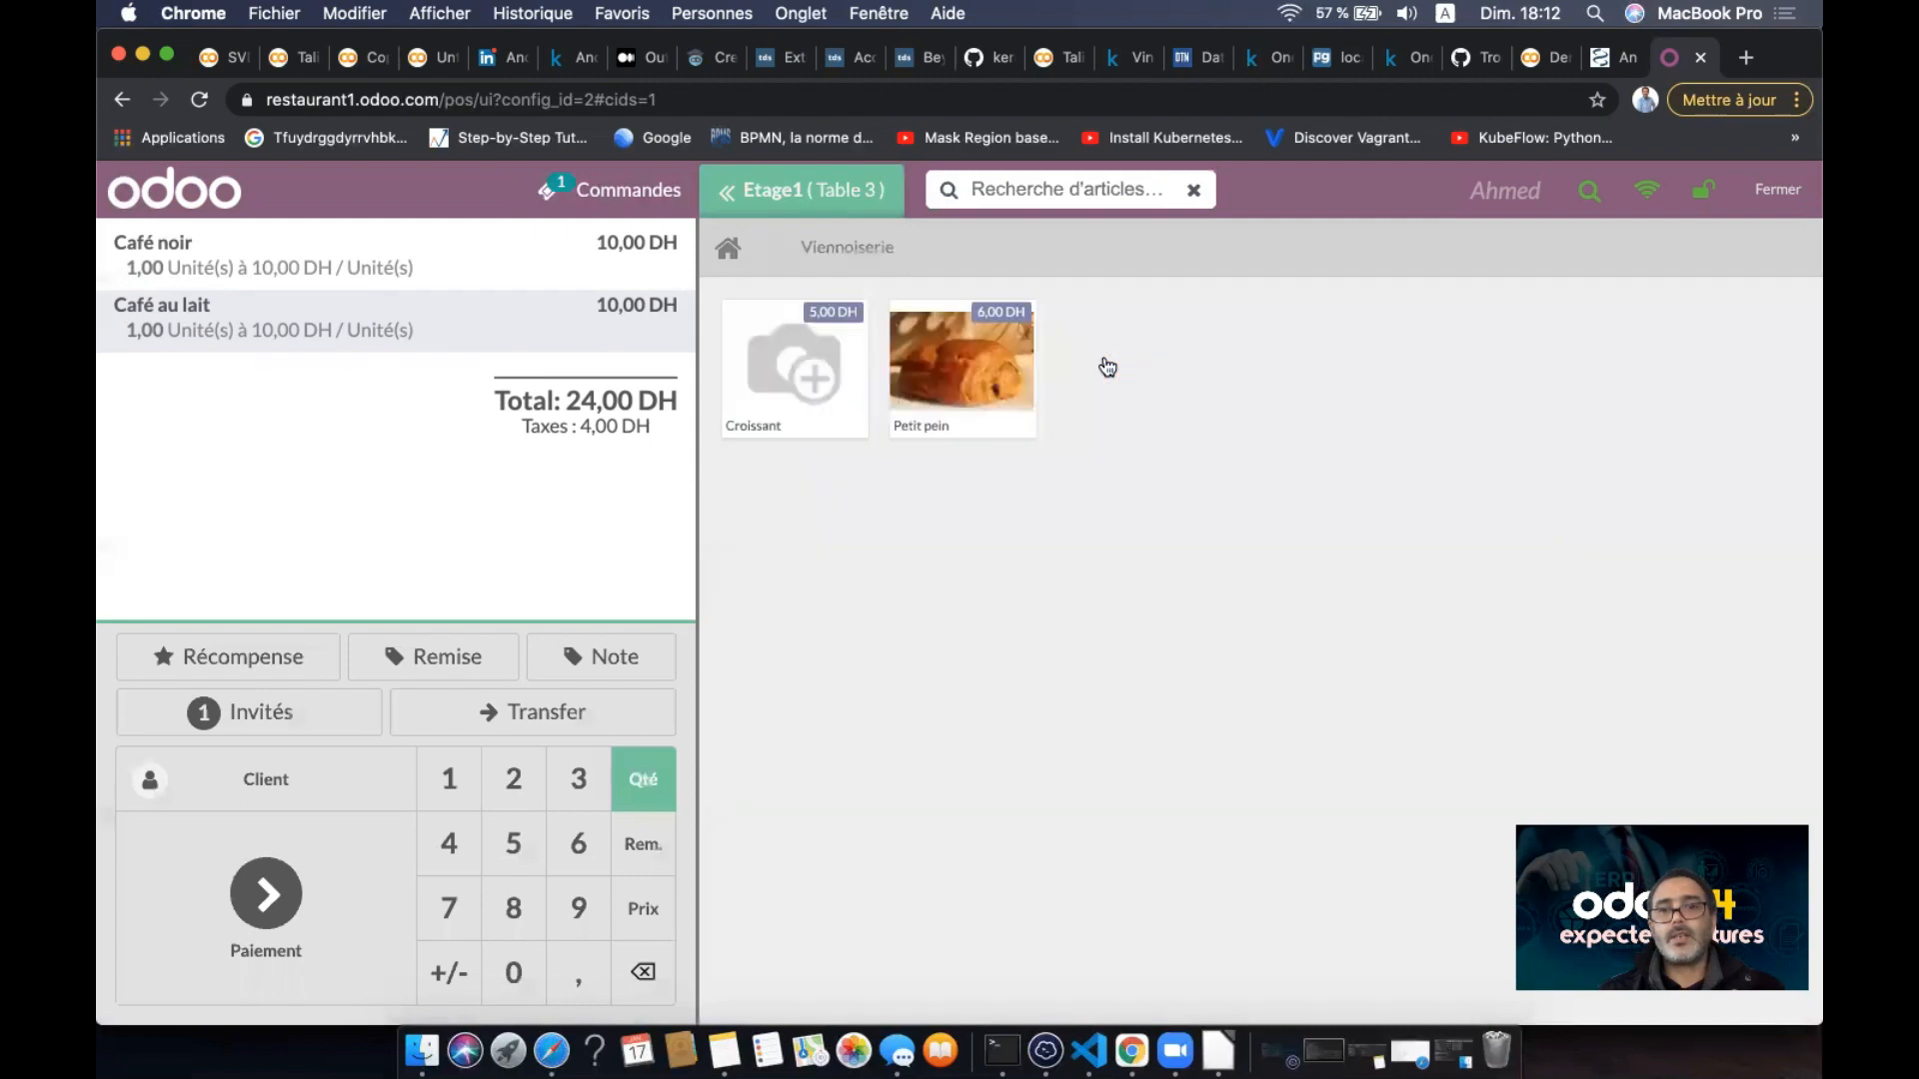
left_click(927, 365)
left_click(813, 374)
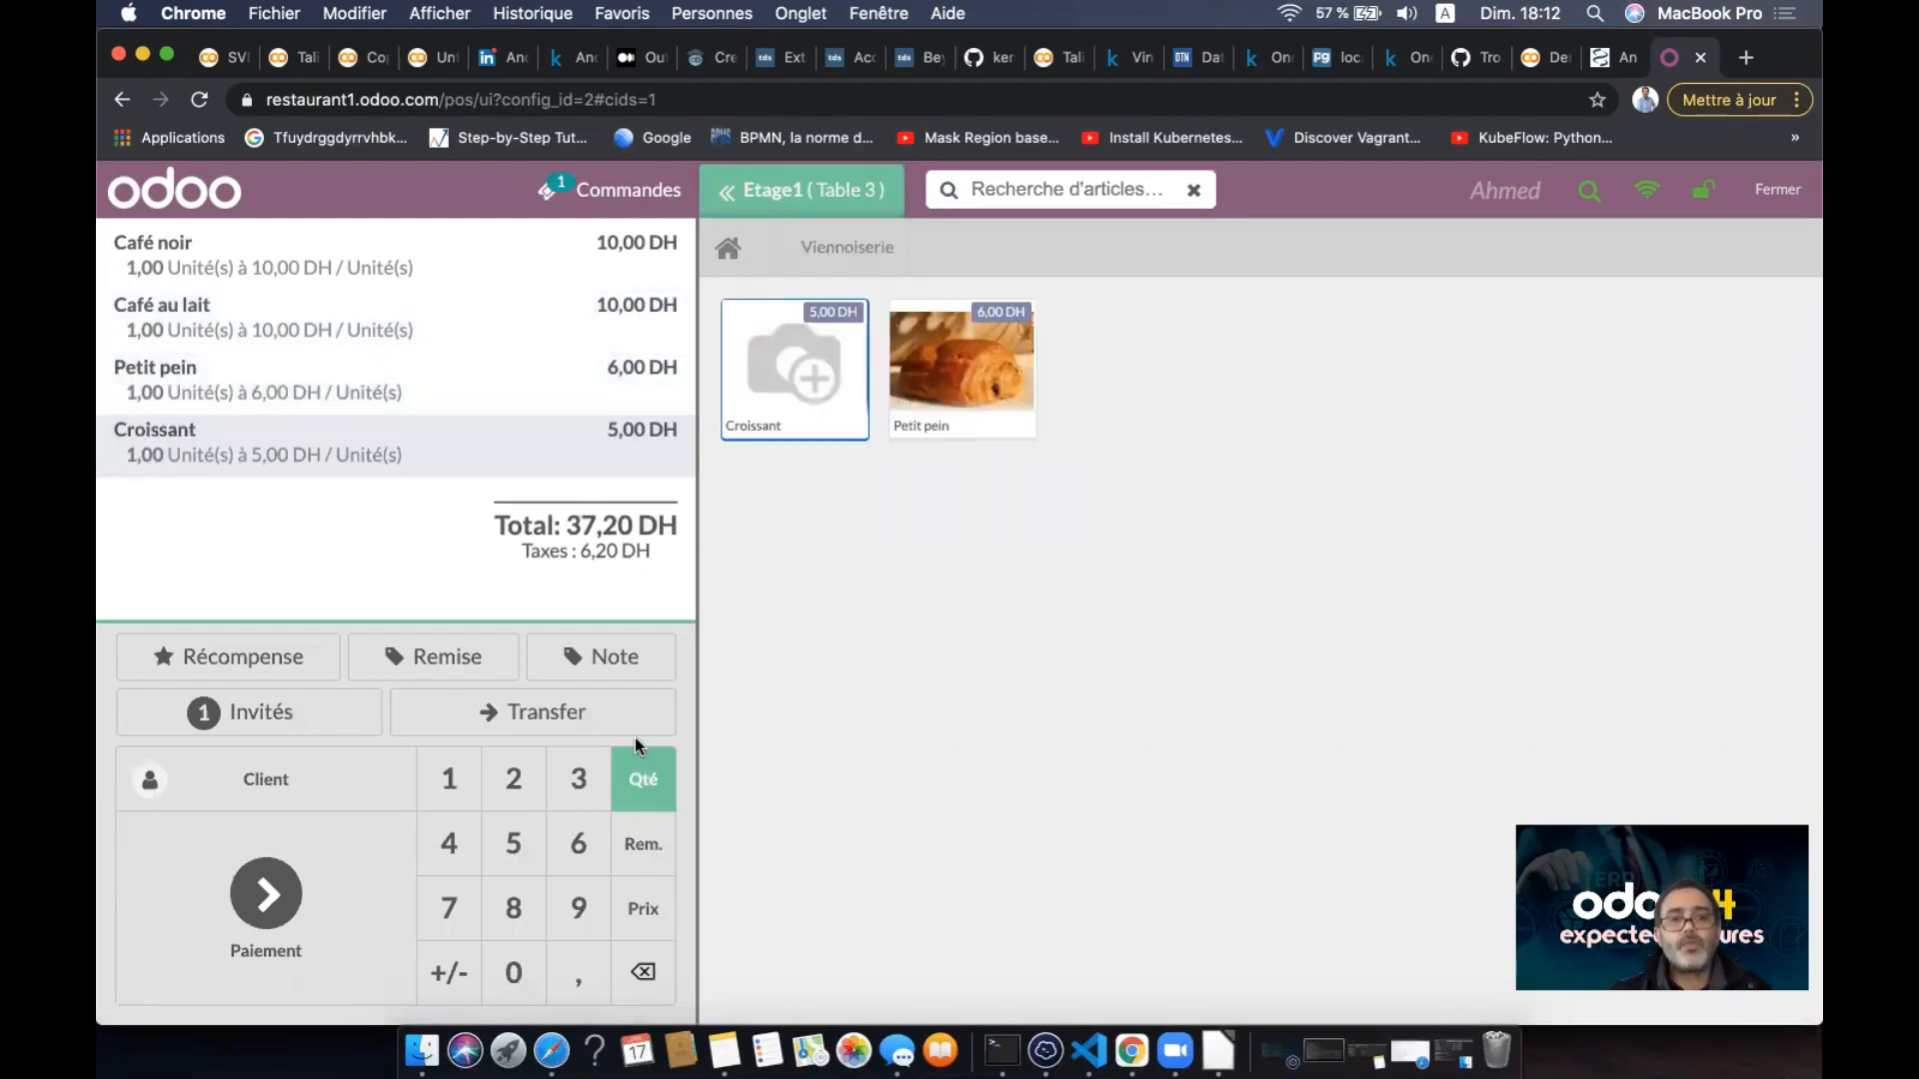
- Correct Table 3's guest count from 12 to 2
left_click(320, 723)
left_click(930, 545)
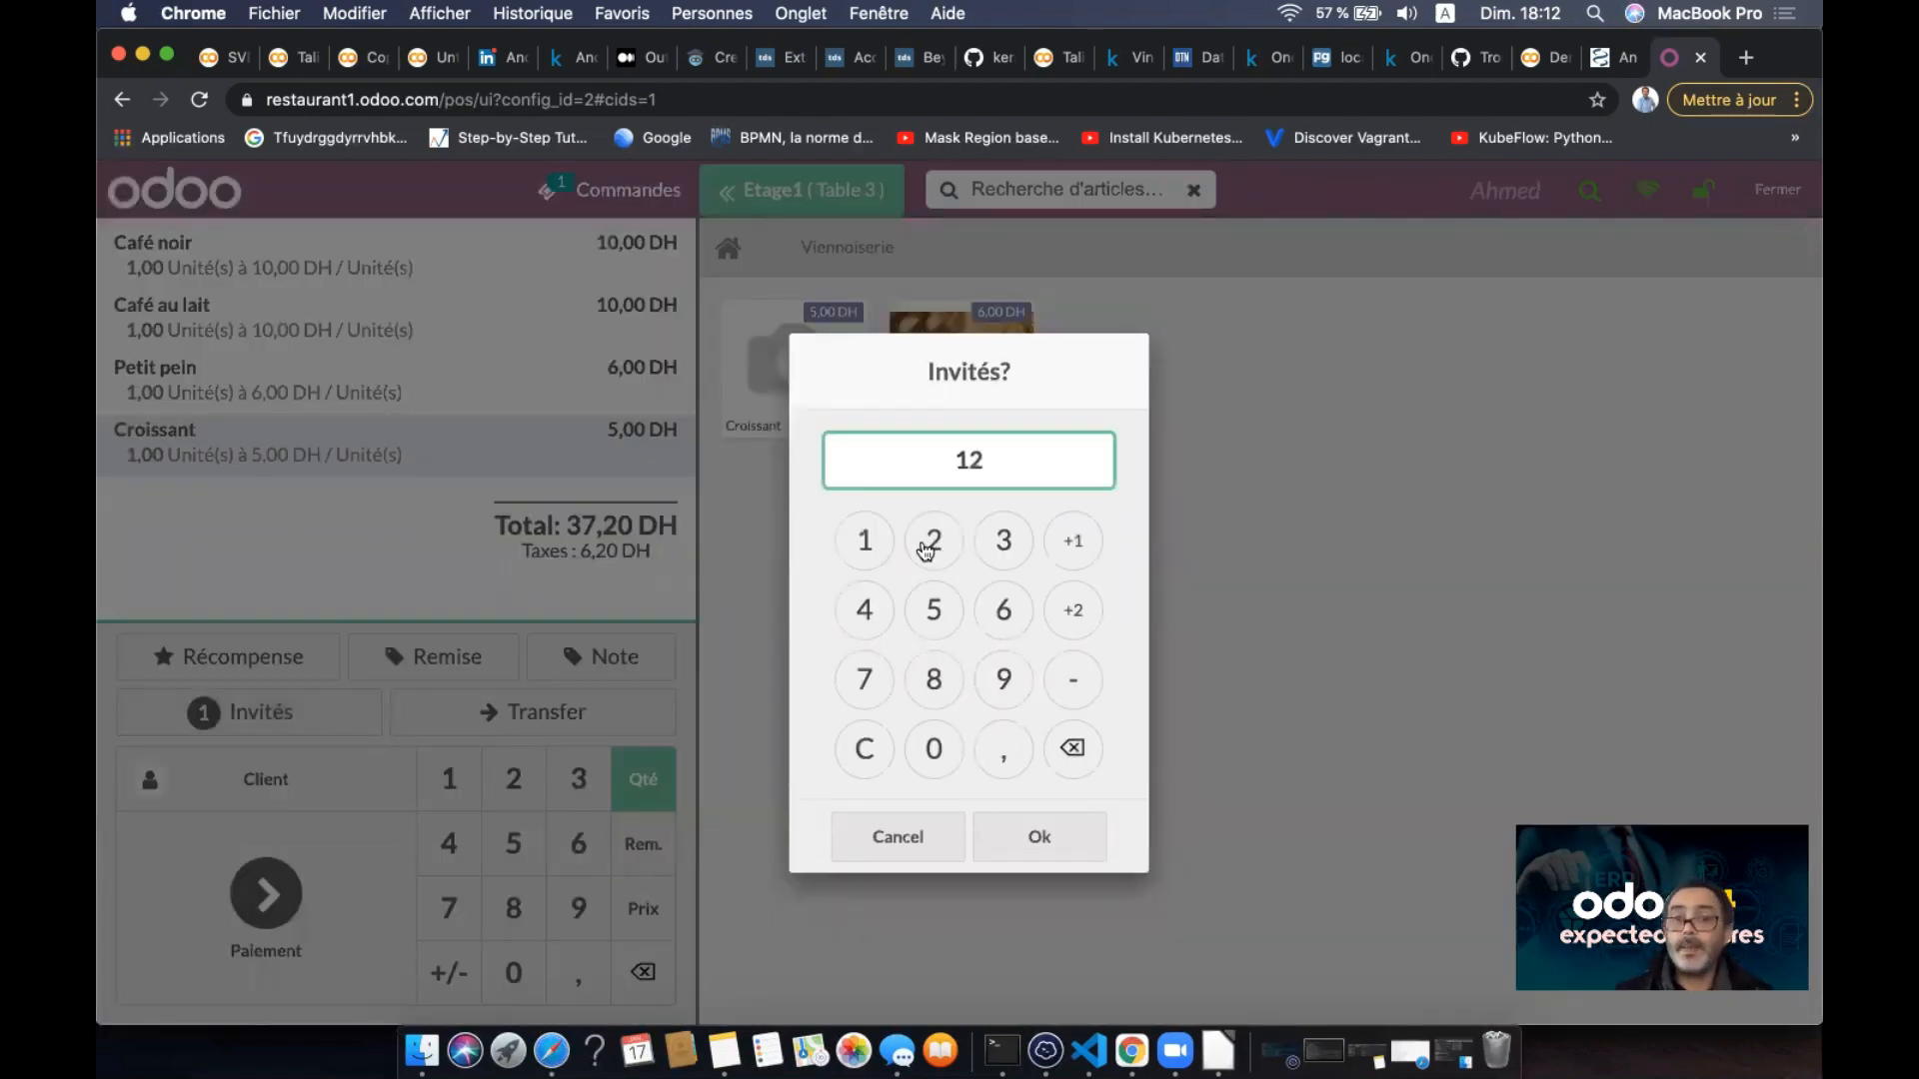
double_click(1073, 750)
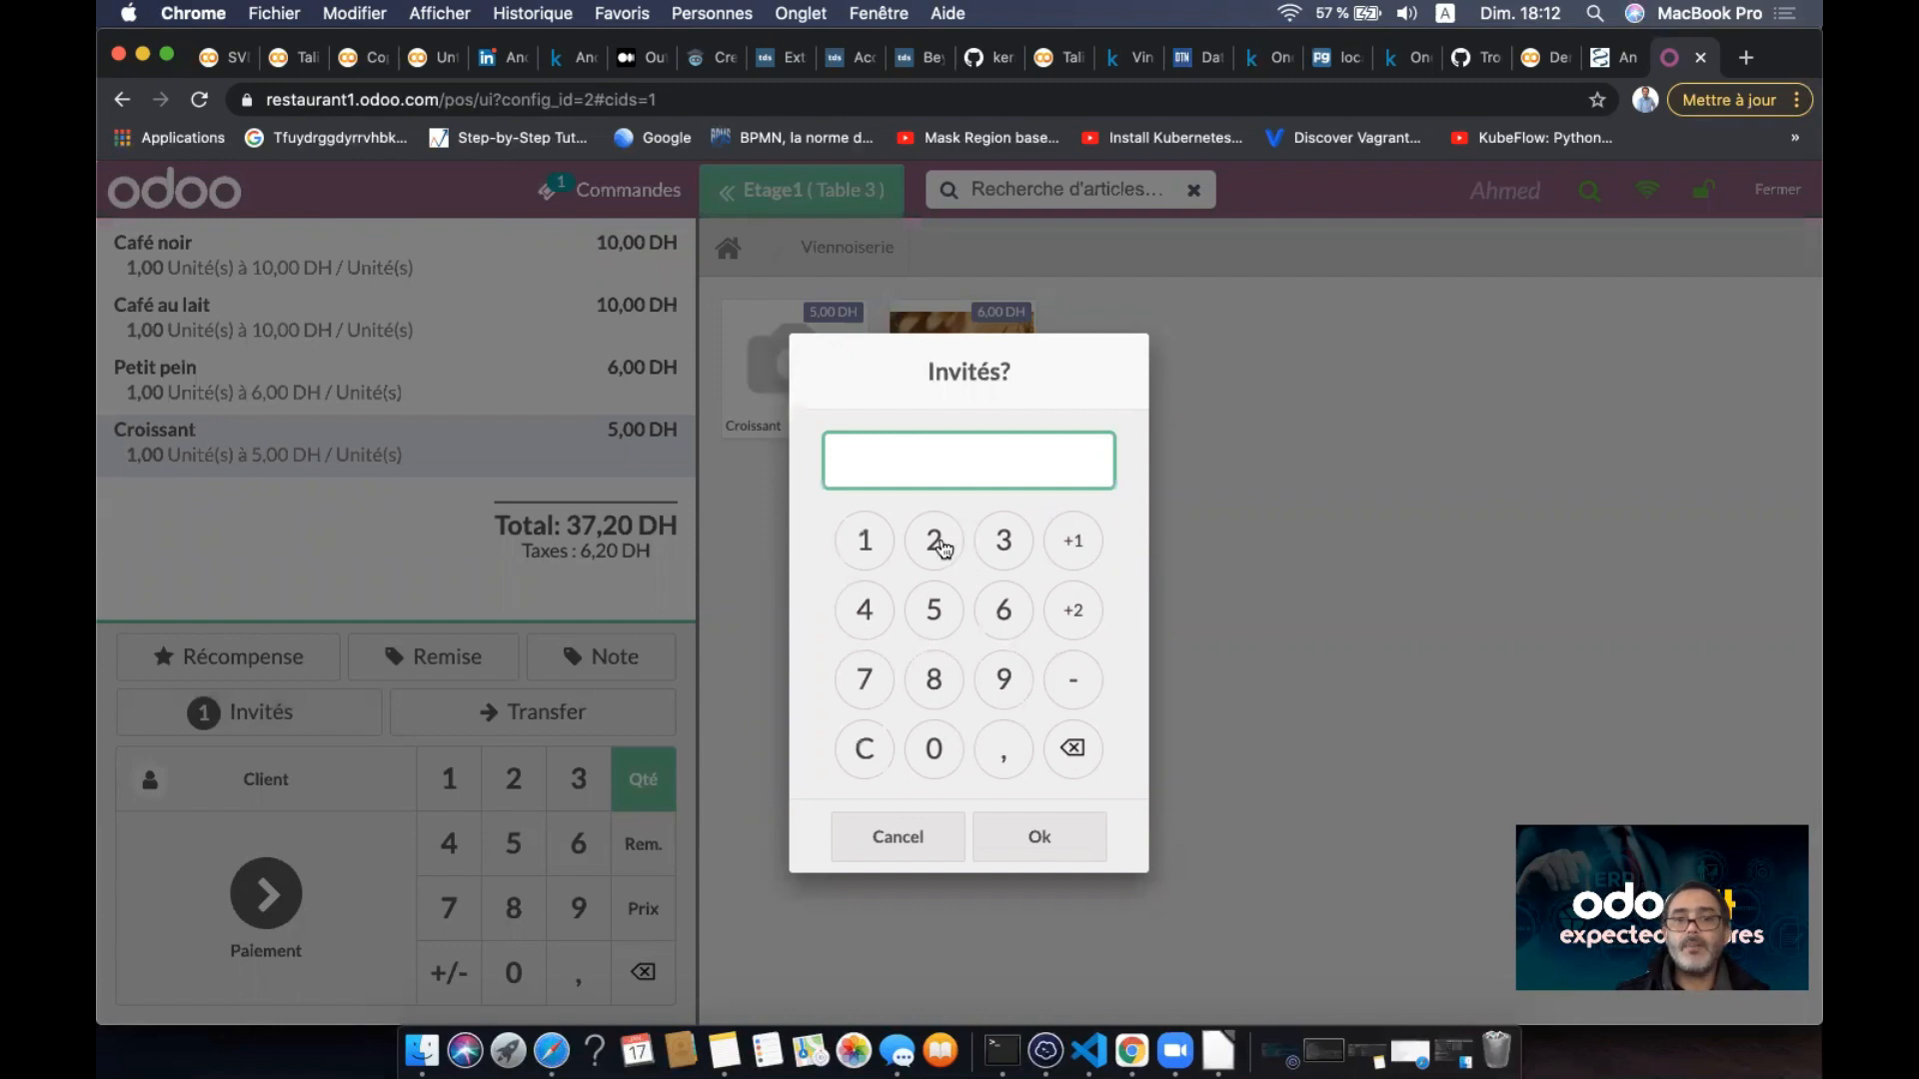
left_click(933, 543)
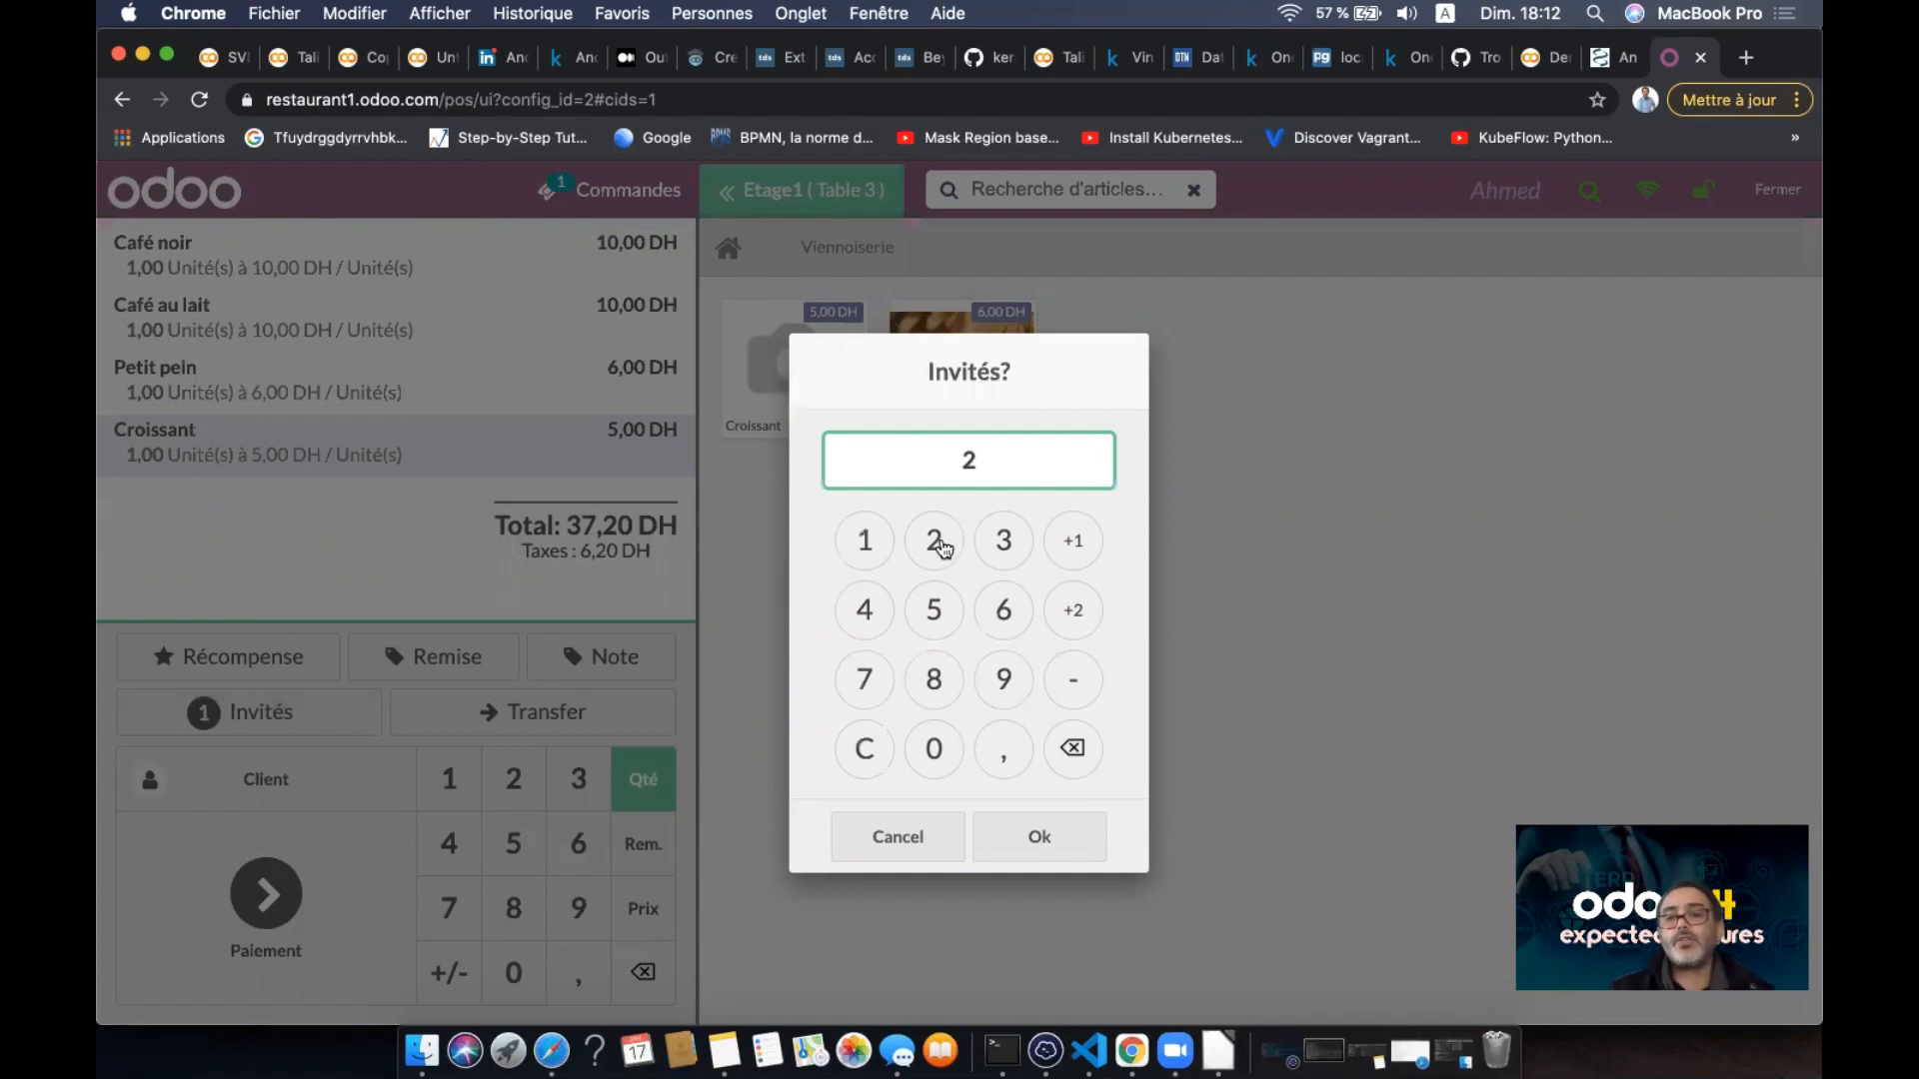
left_click(1039, 839)
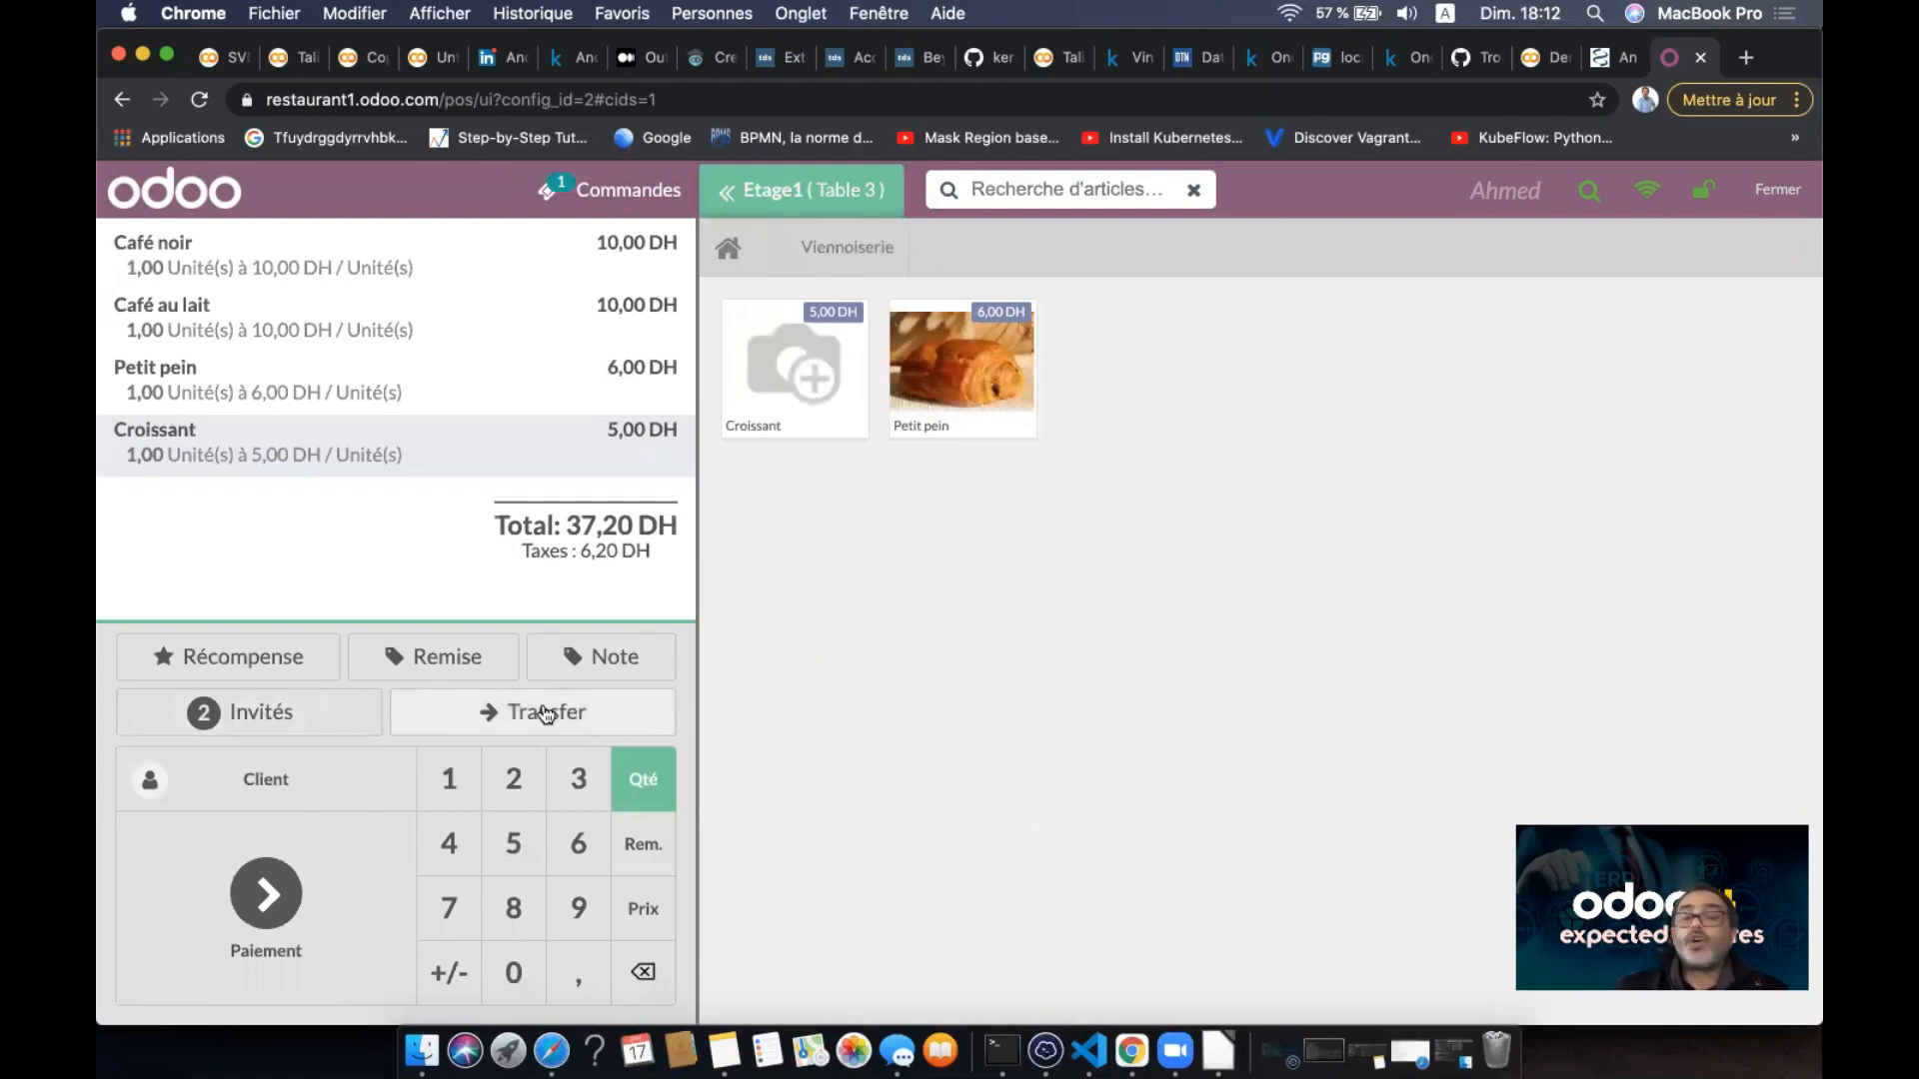
- Transfer Table 3's four-item 37,20 DH order to Table 2 and reopen it there
left_click(733, 195)
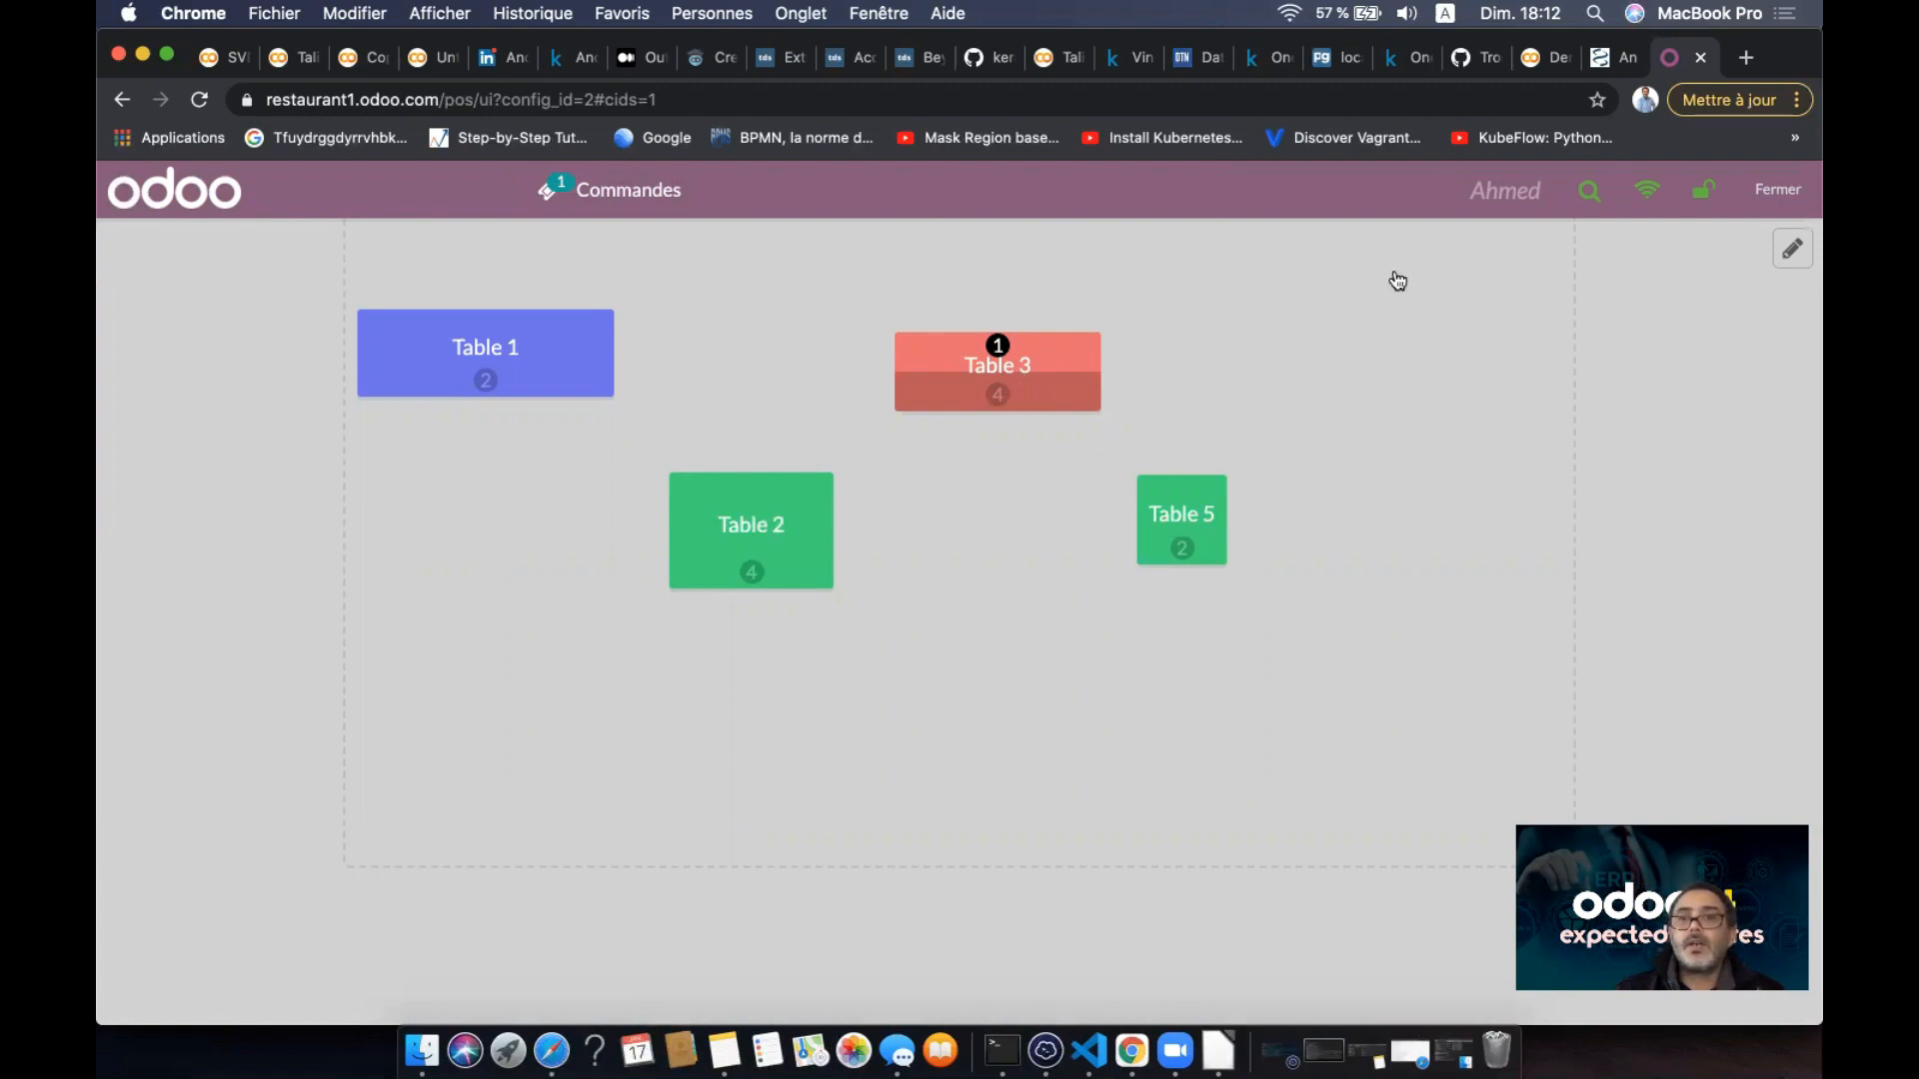
left_click(973, 383)
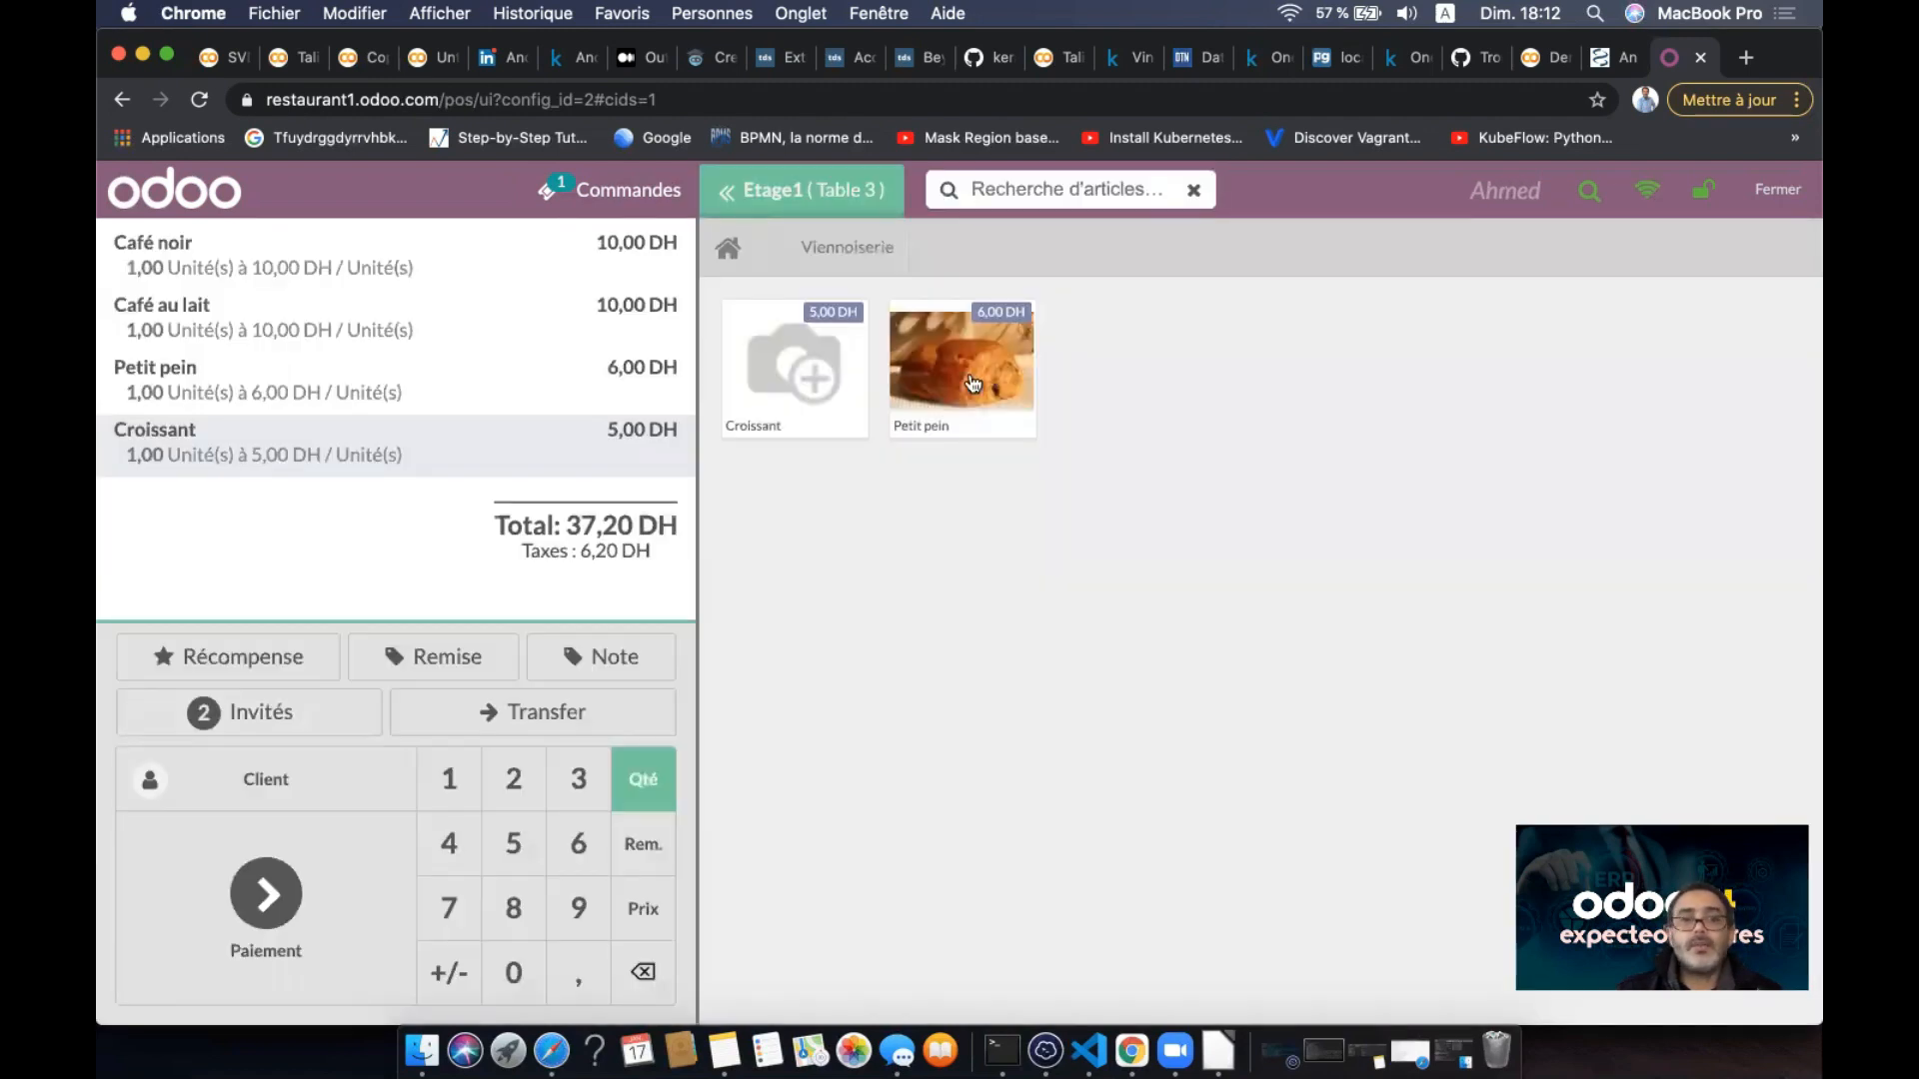
left_click(584, 711)
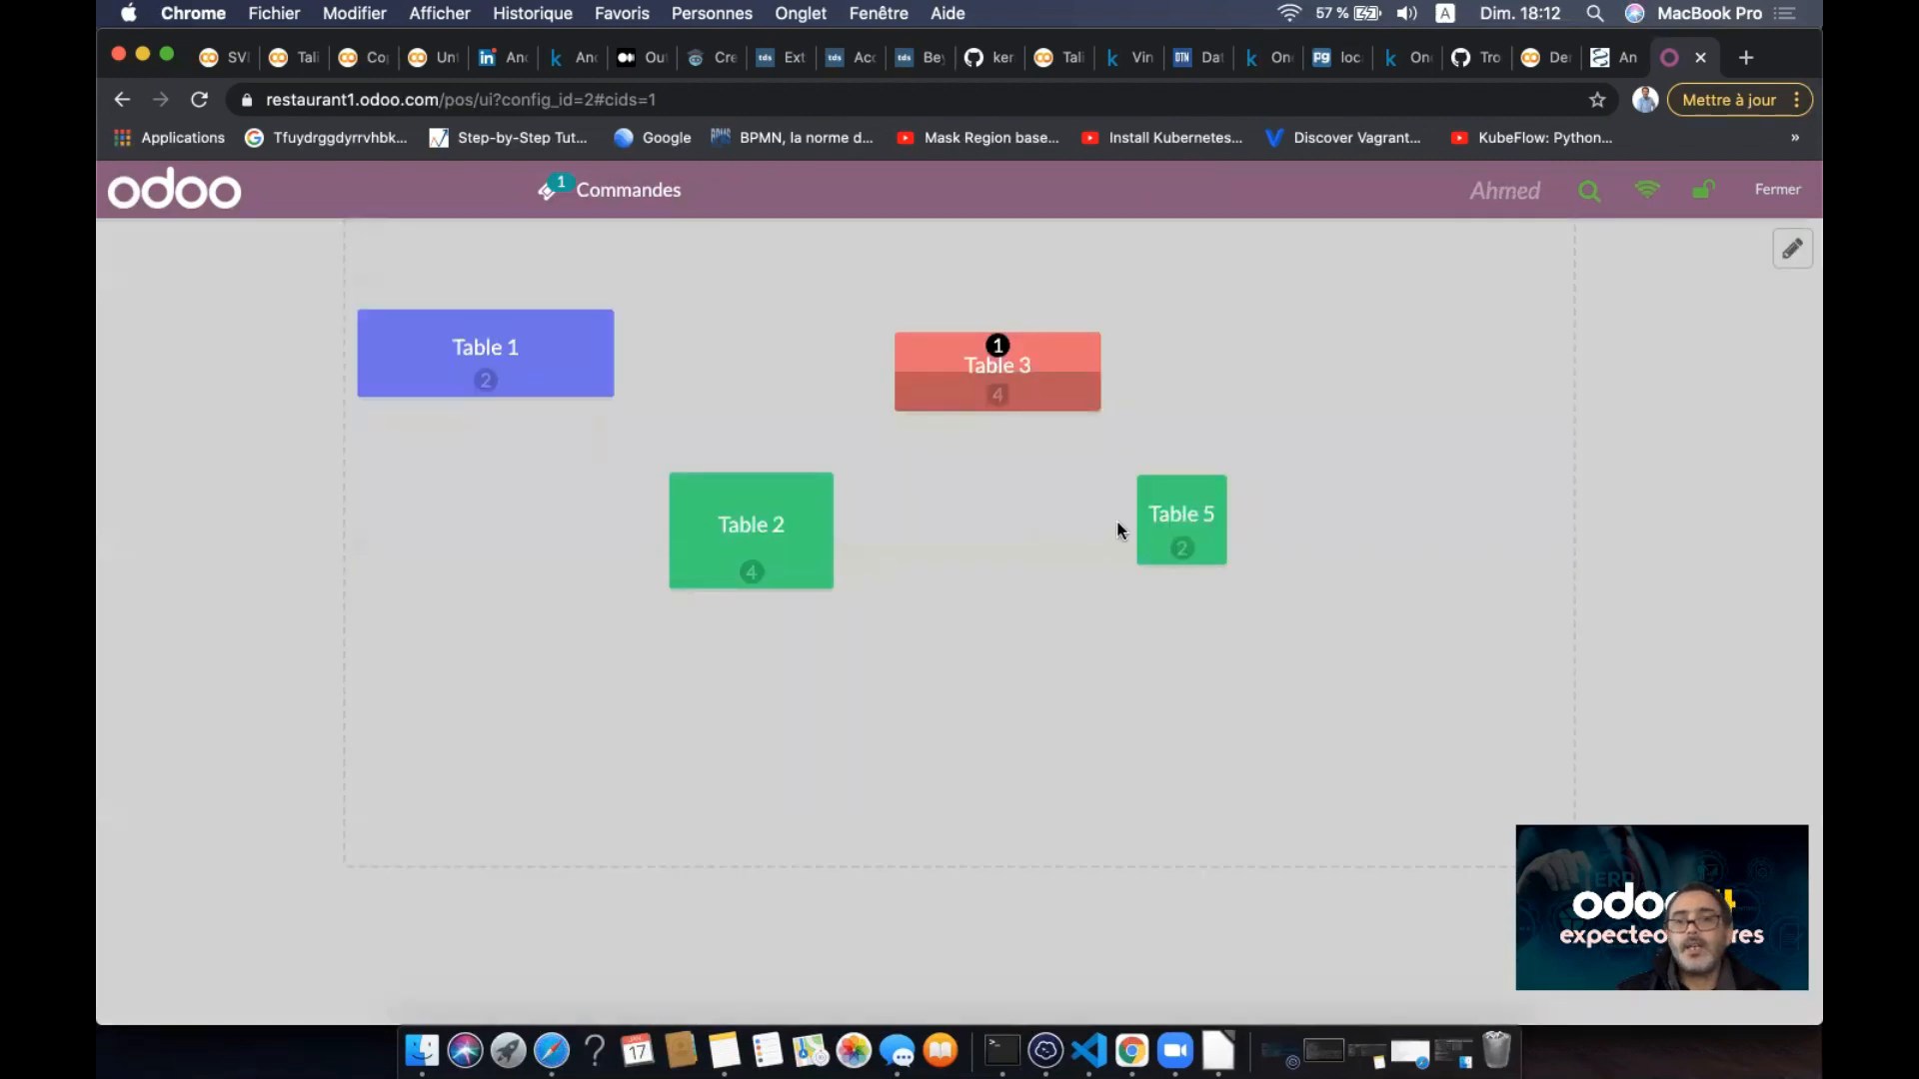
left_click(736, 526)
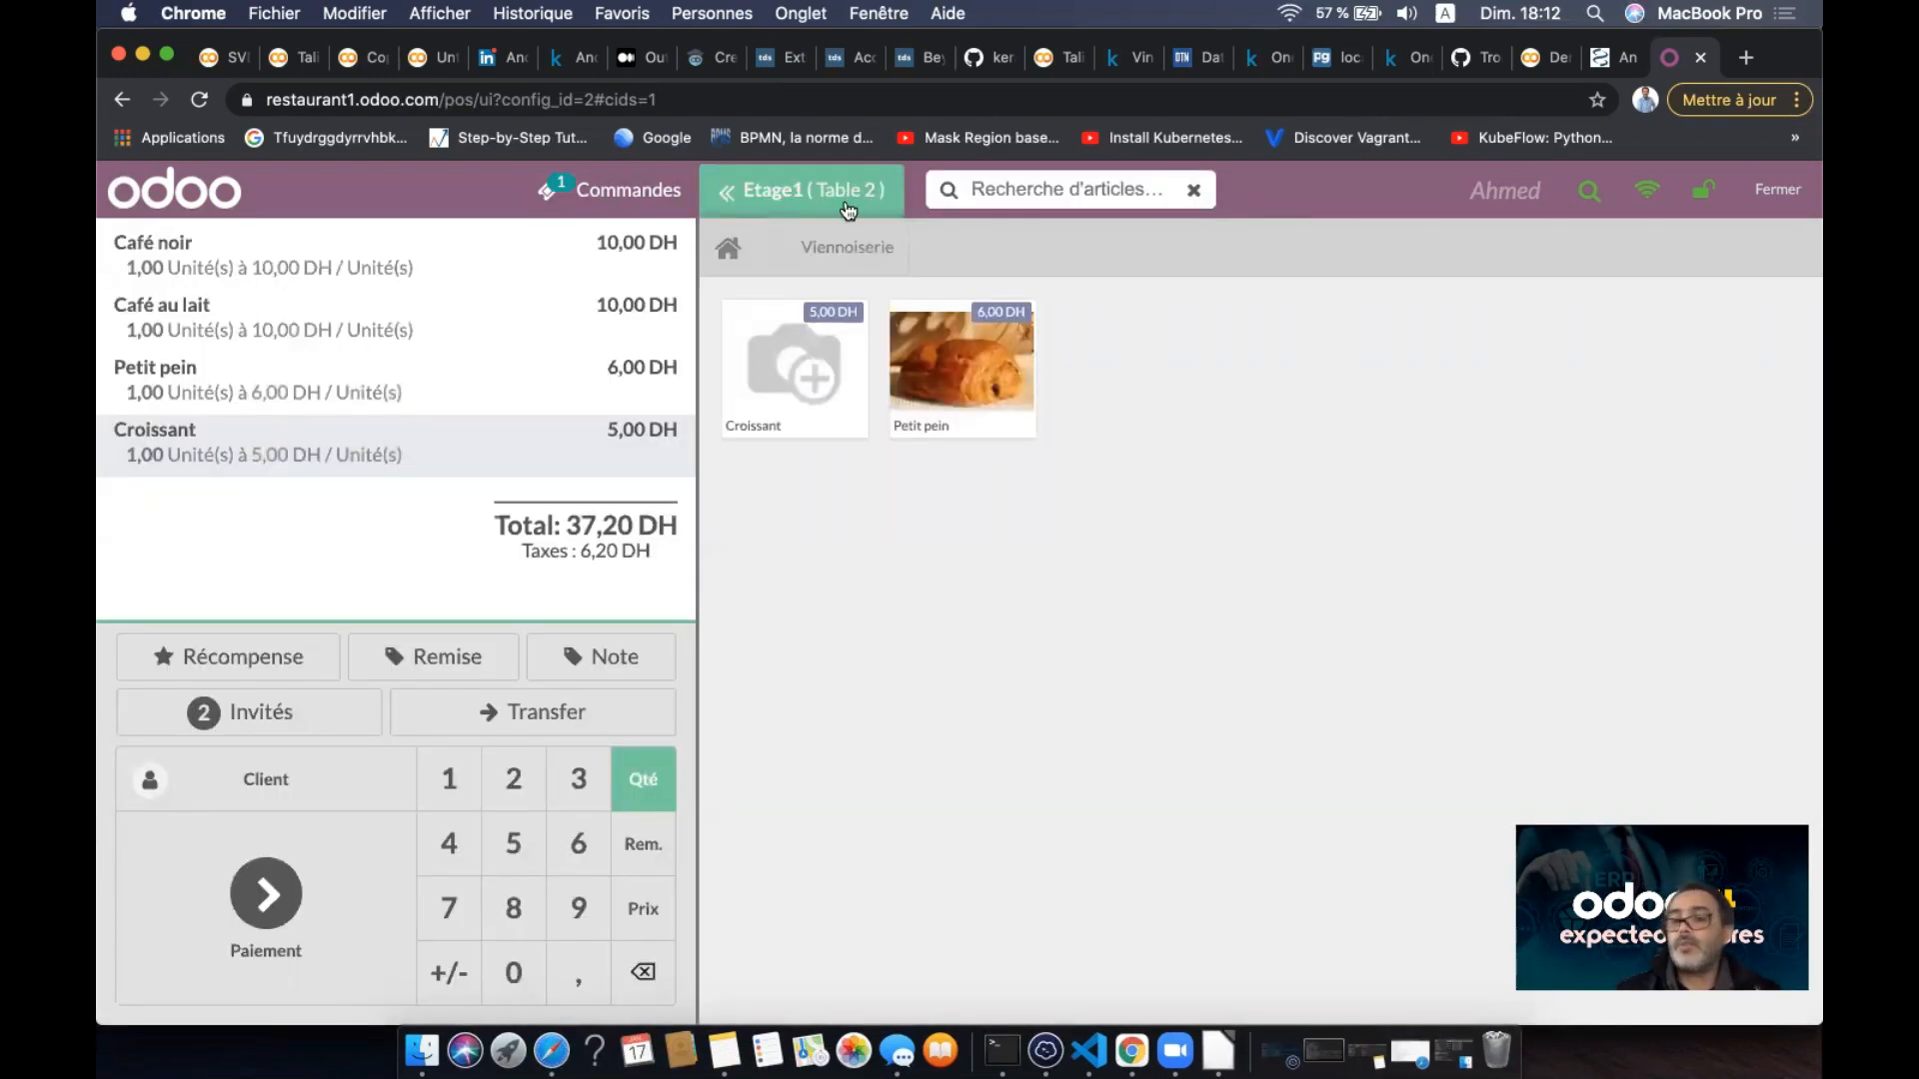
left_click(780, 194)
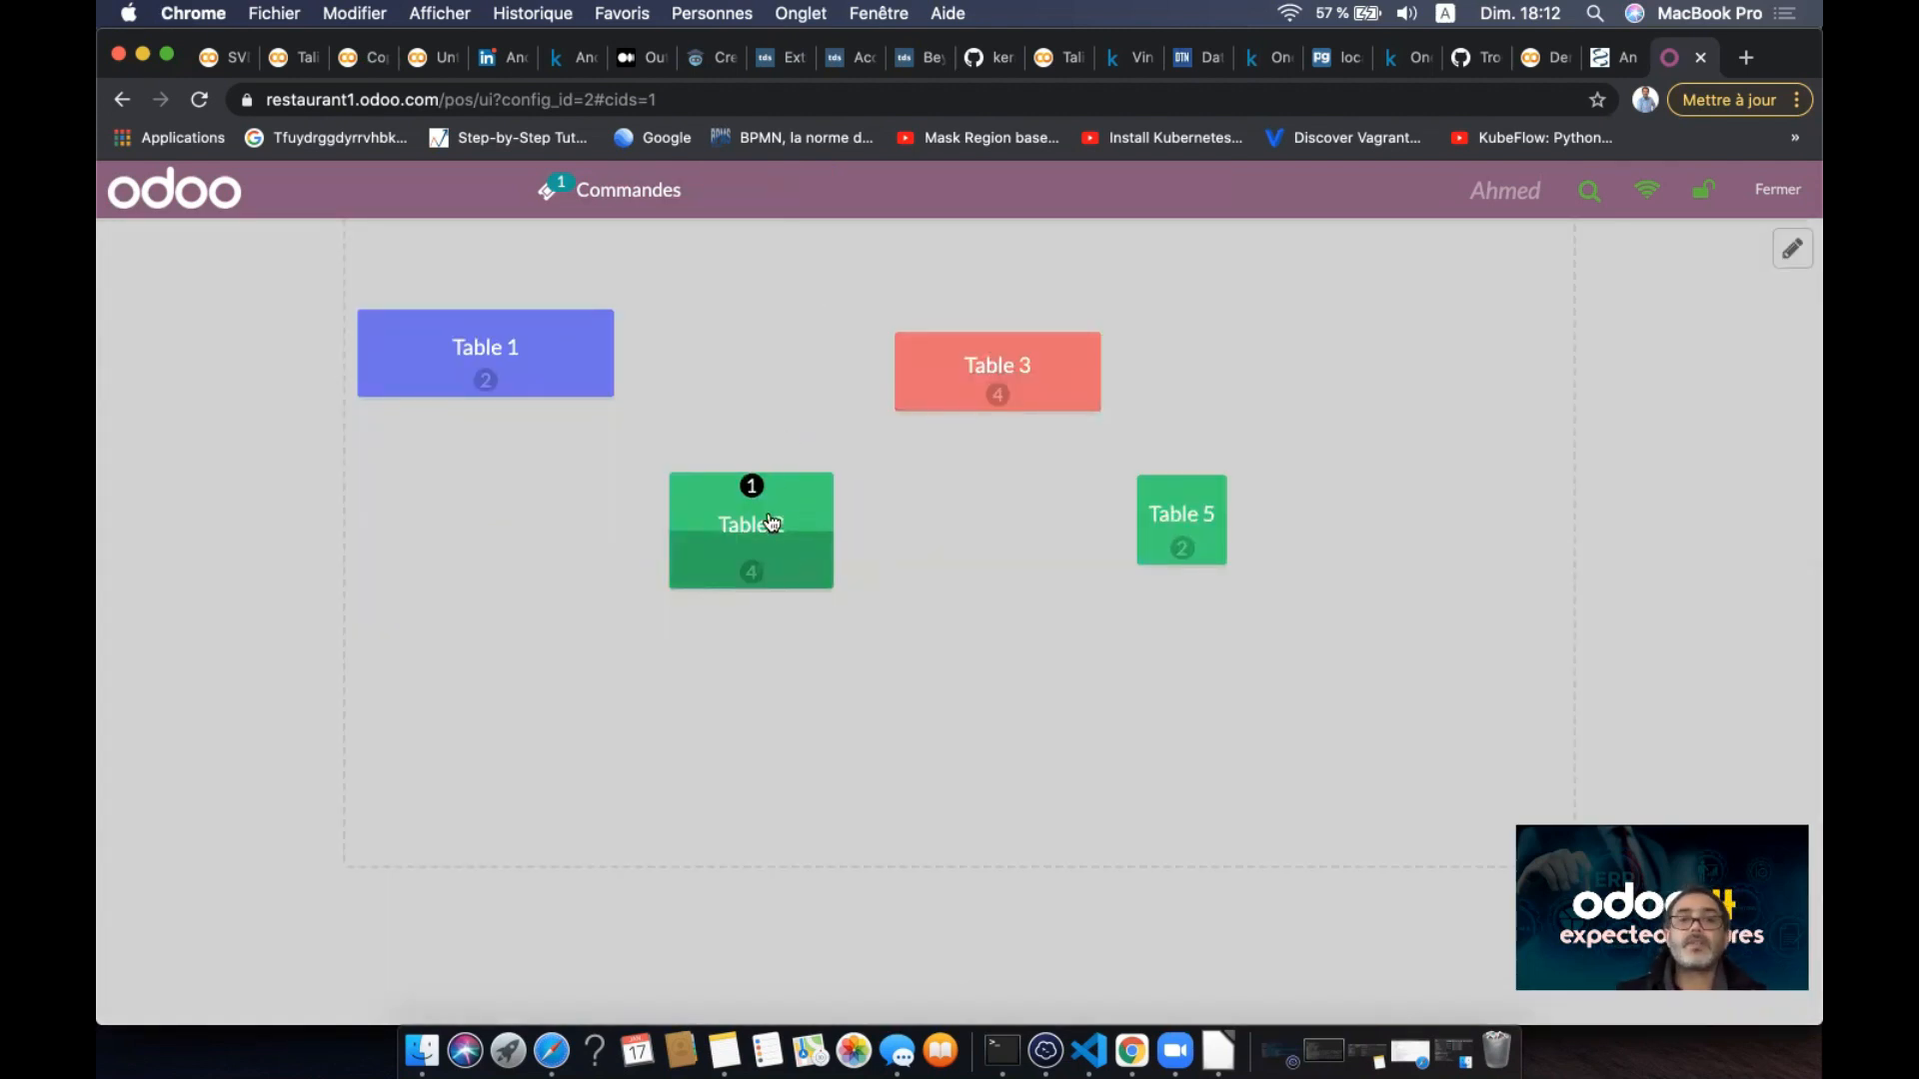
left_click(781, 548)
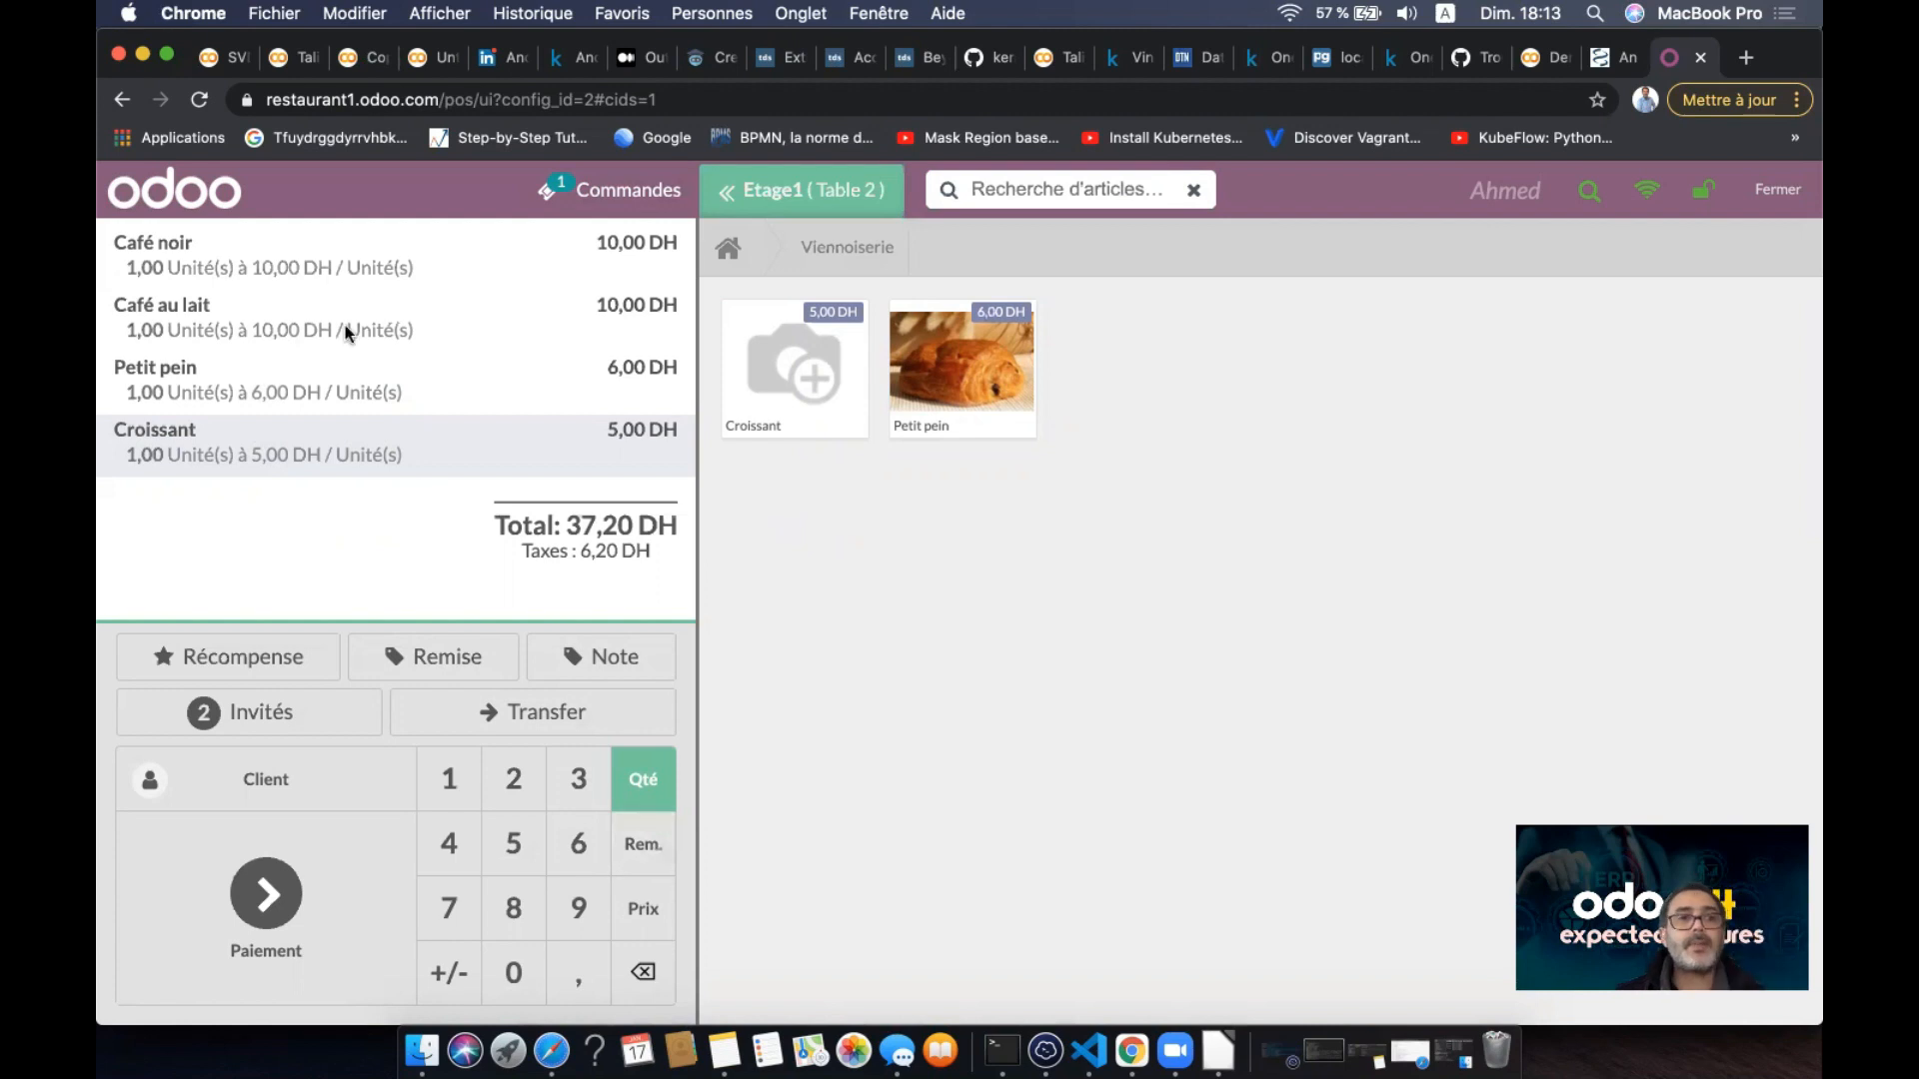
- Apply a 2% discount to the Café noir line, making it 9,80 DH
left_click(312, 260)
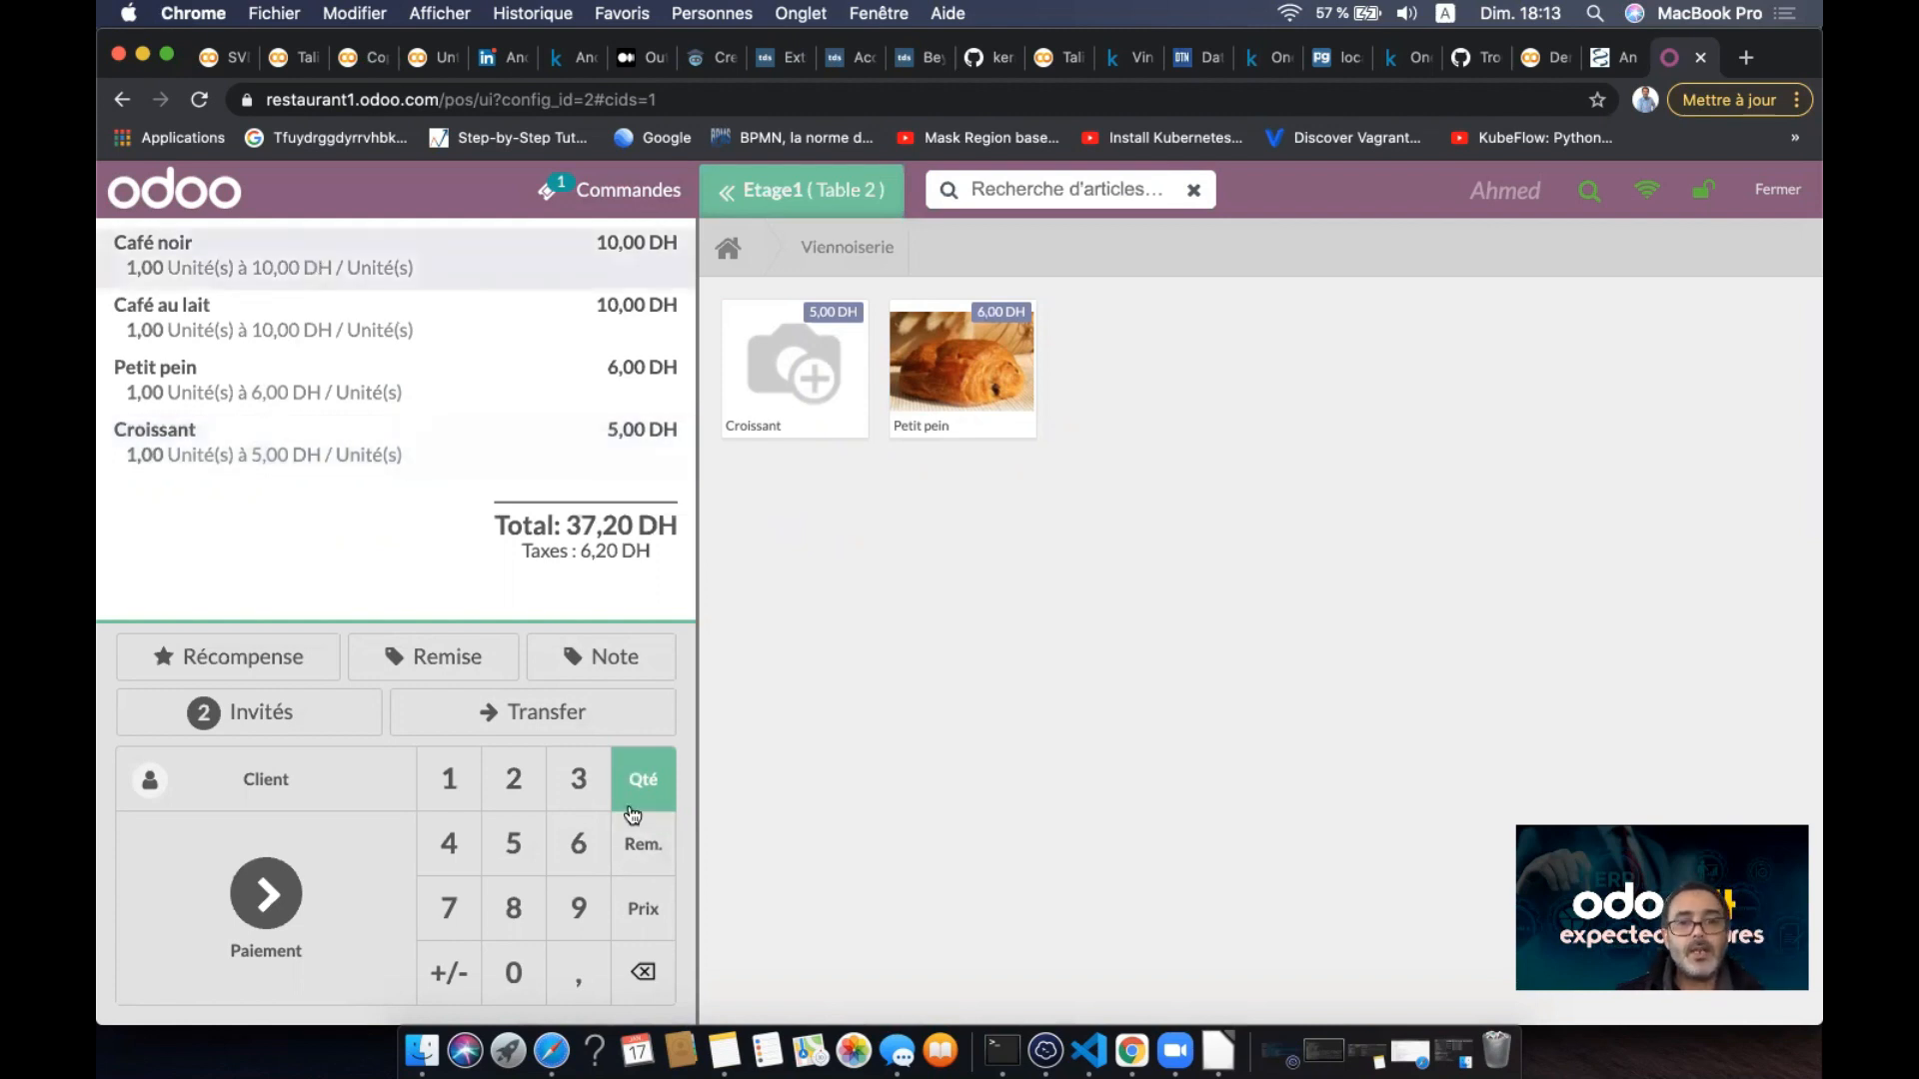
left_click(633, 848)
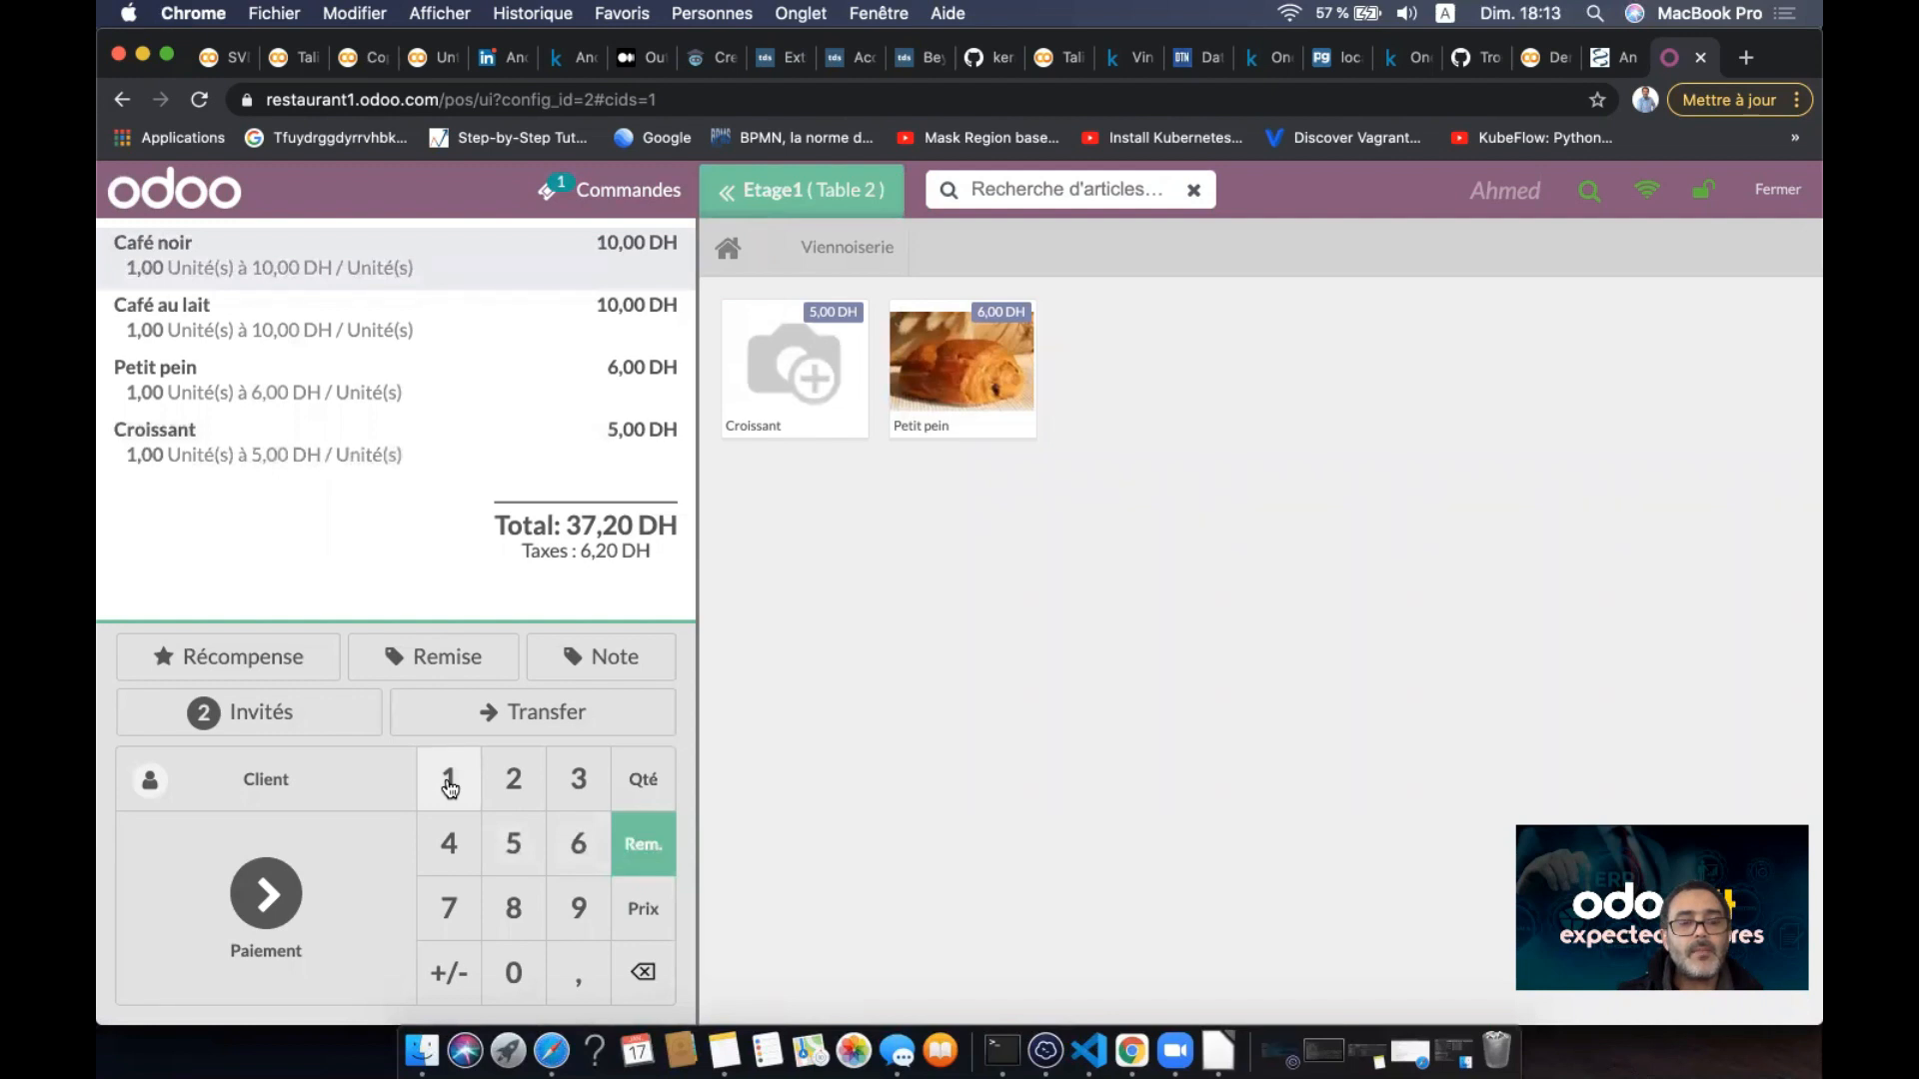
left_click(513, 779)
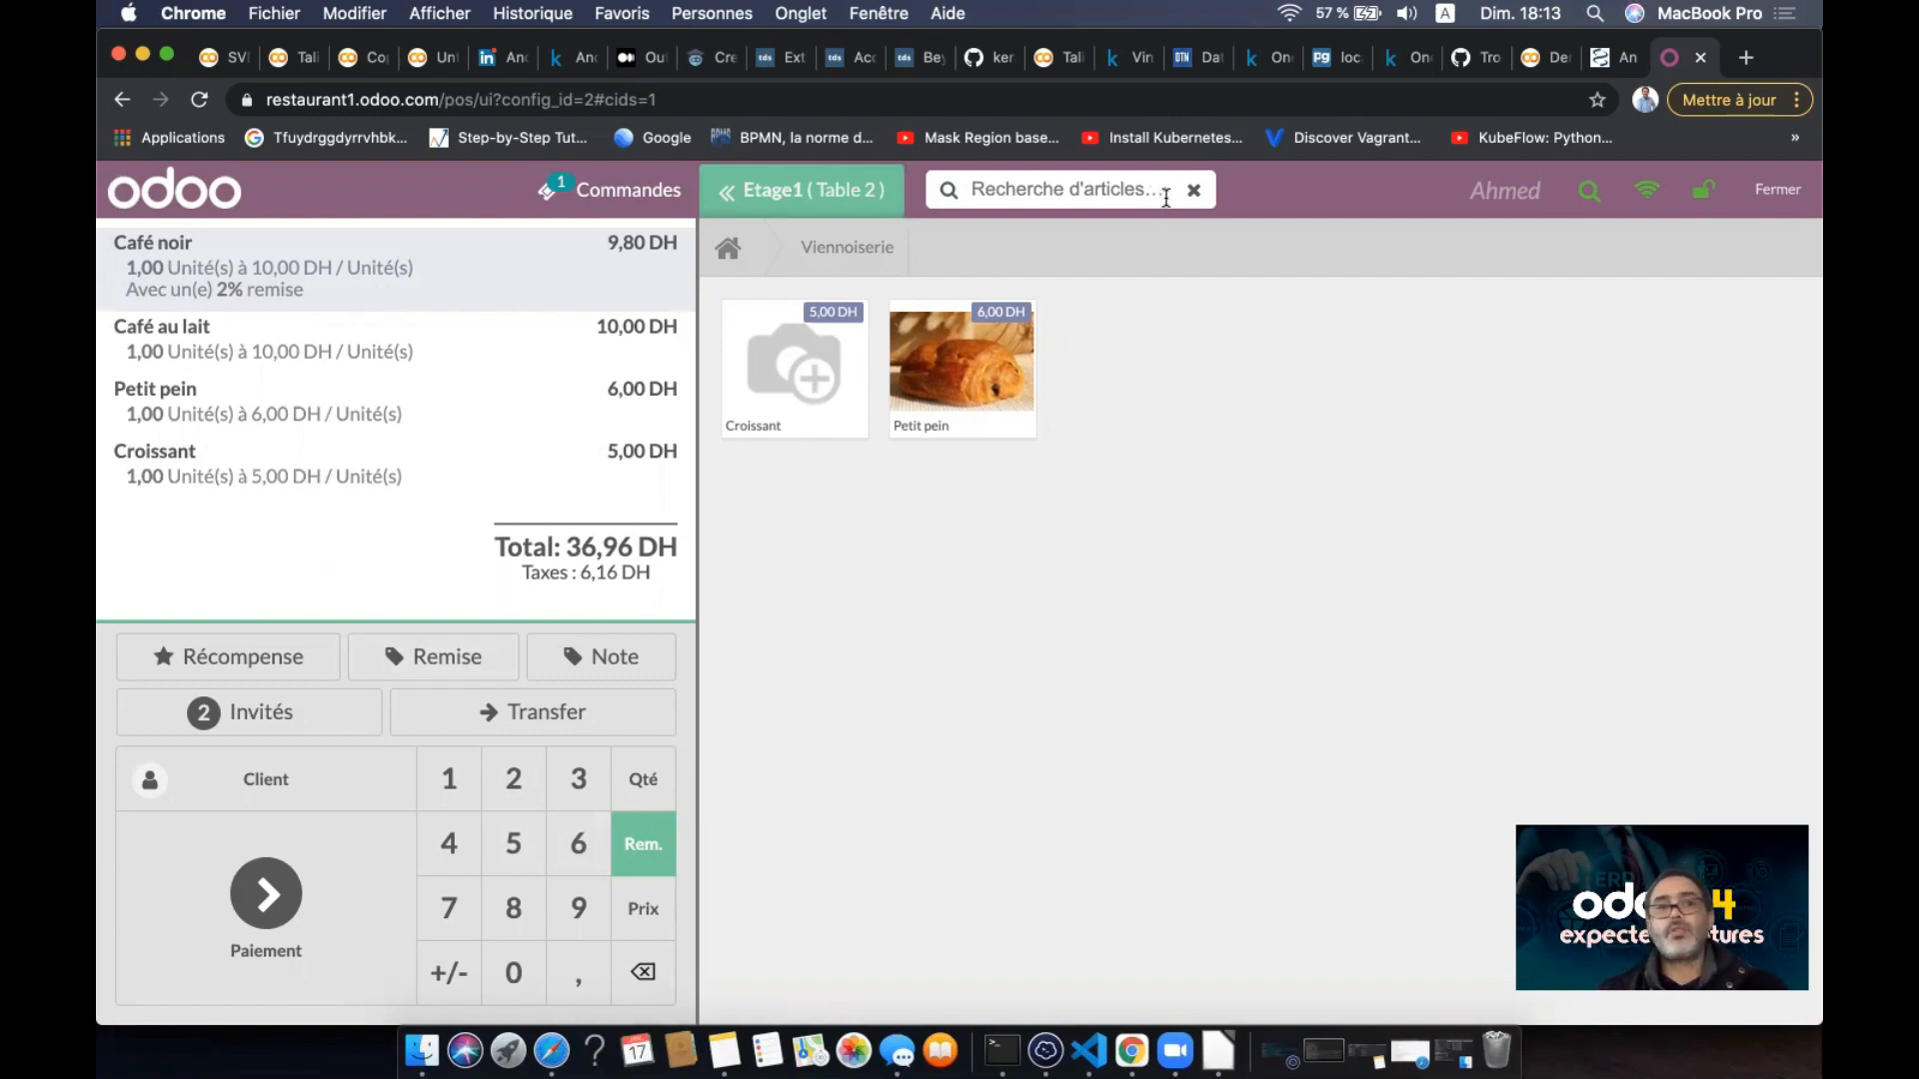
- Pay the 36,96 DH order by bank (Banque), cancel the receipt print, and start a new order
left_click(262, 899)
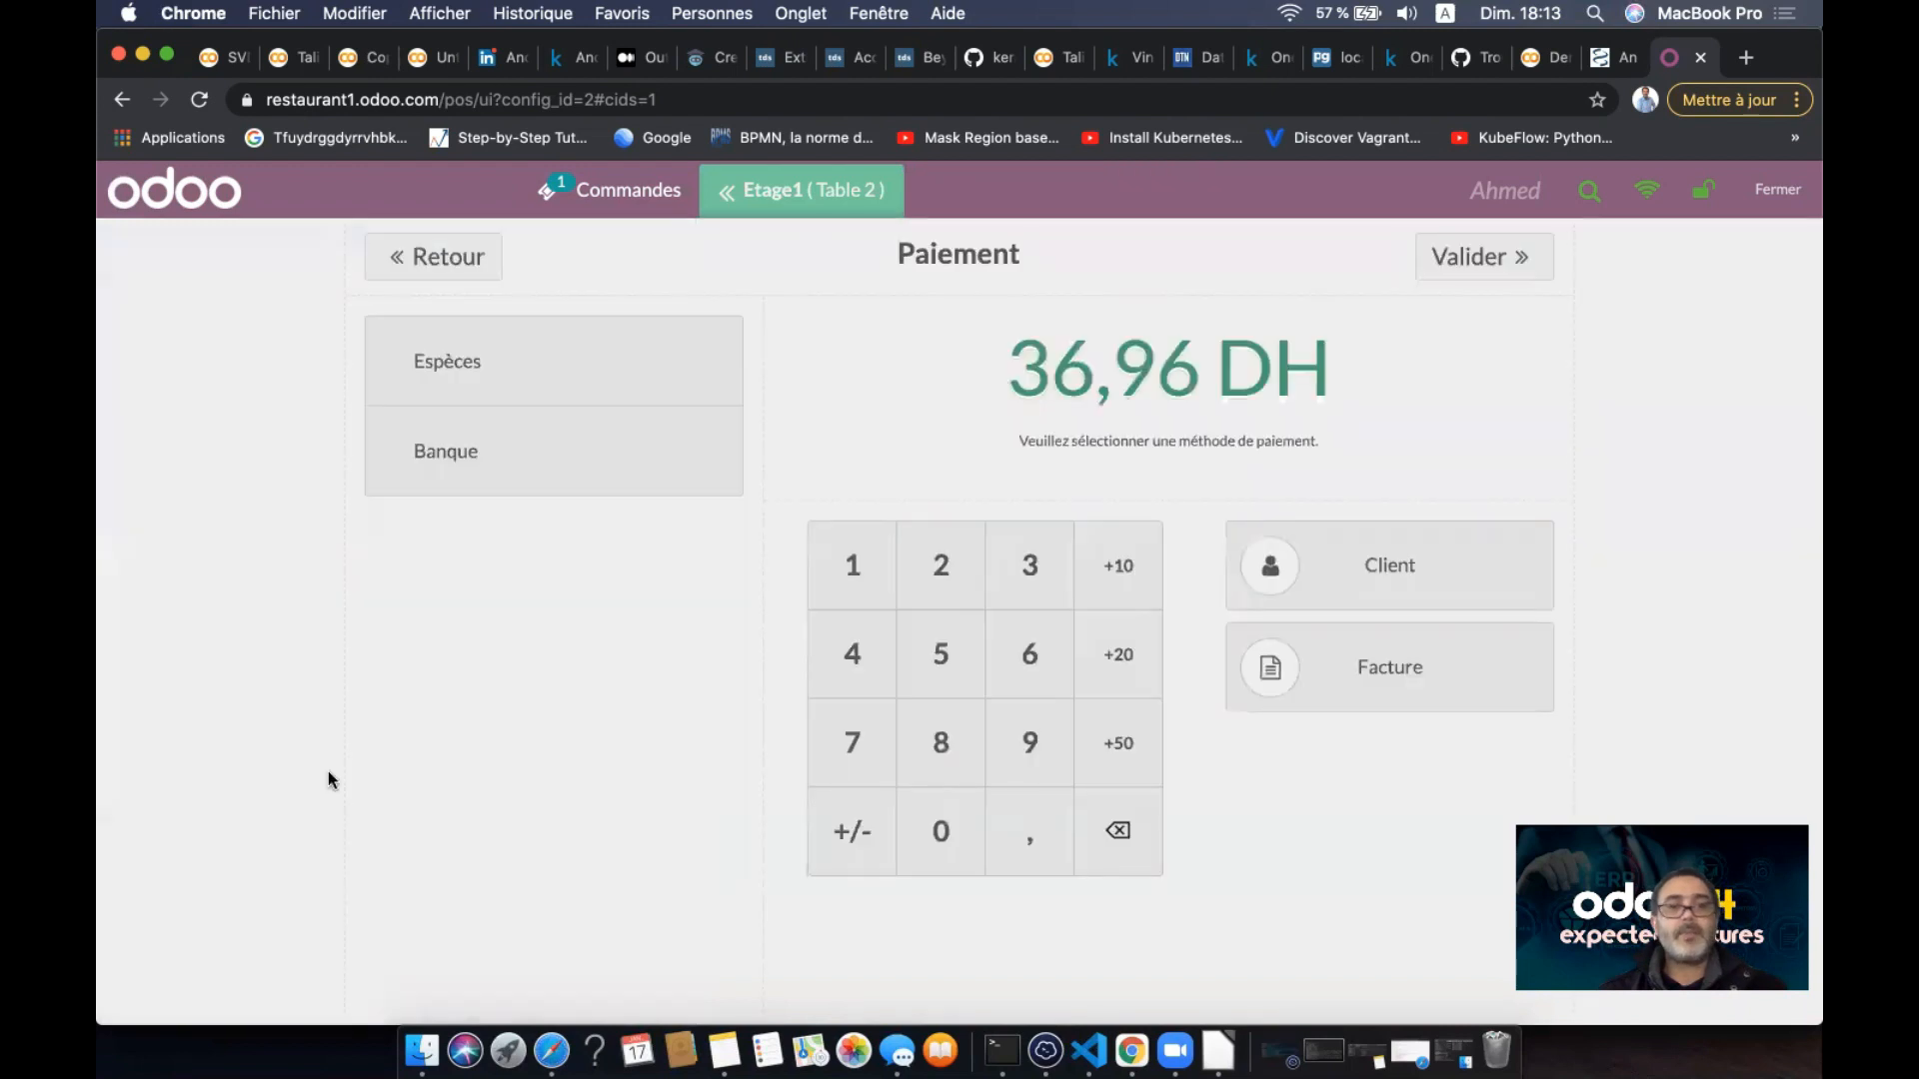
left_click(526, 445)
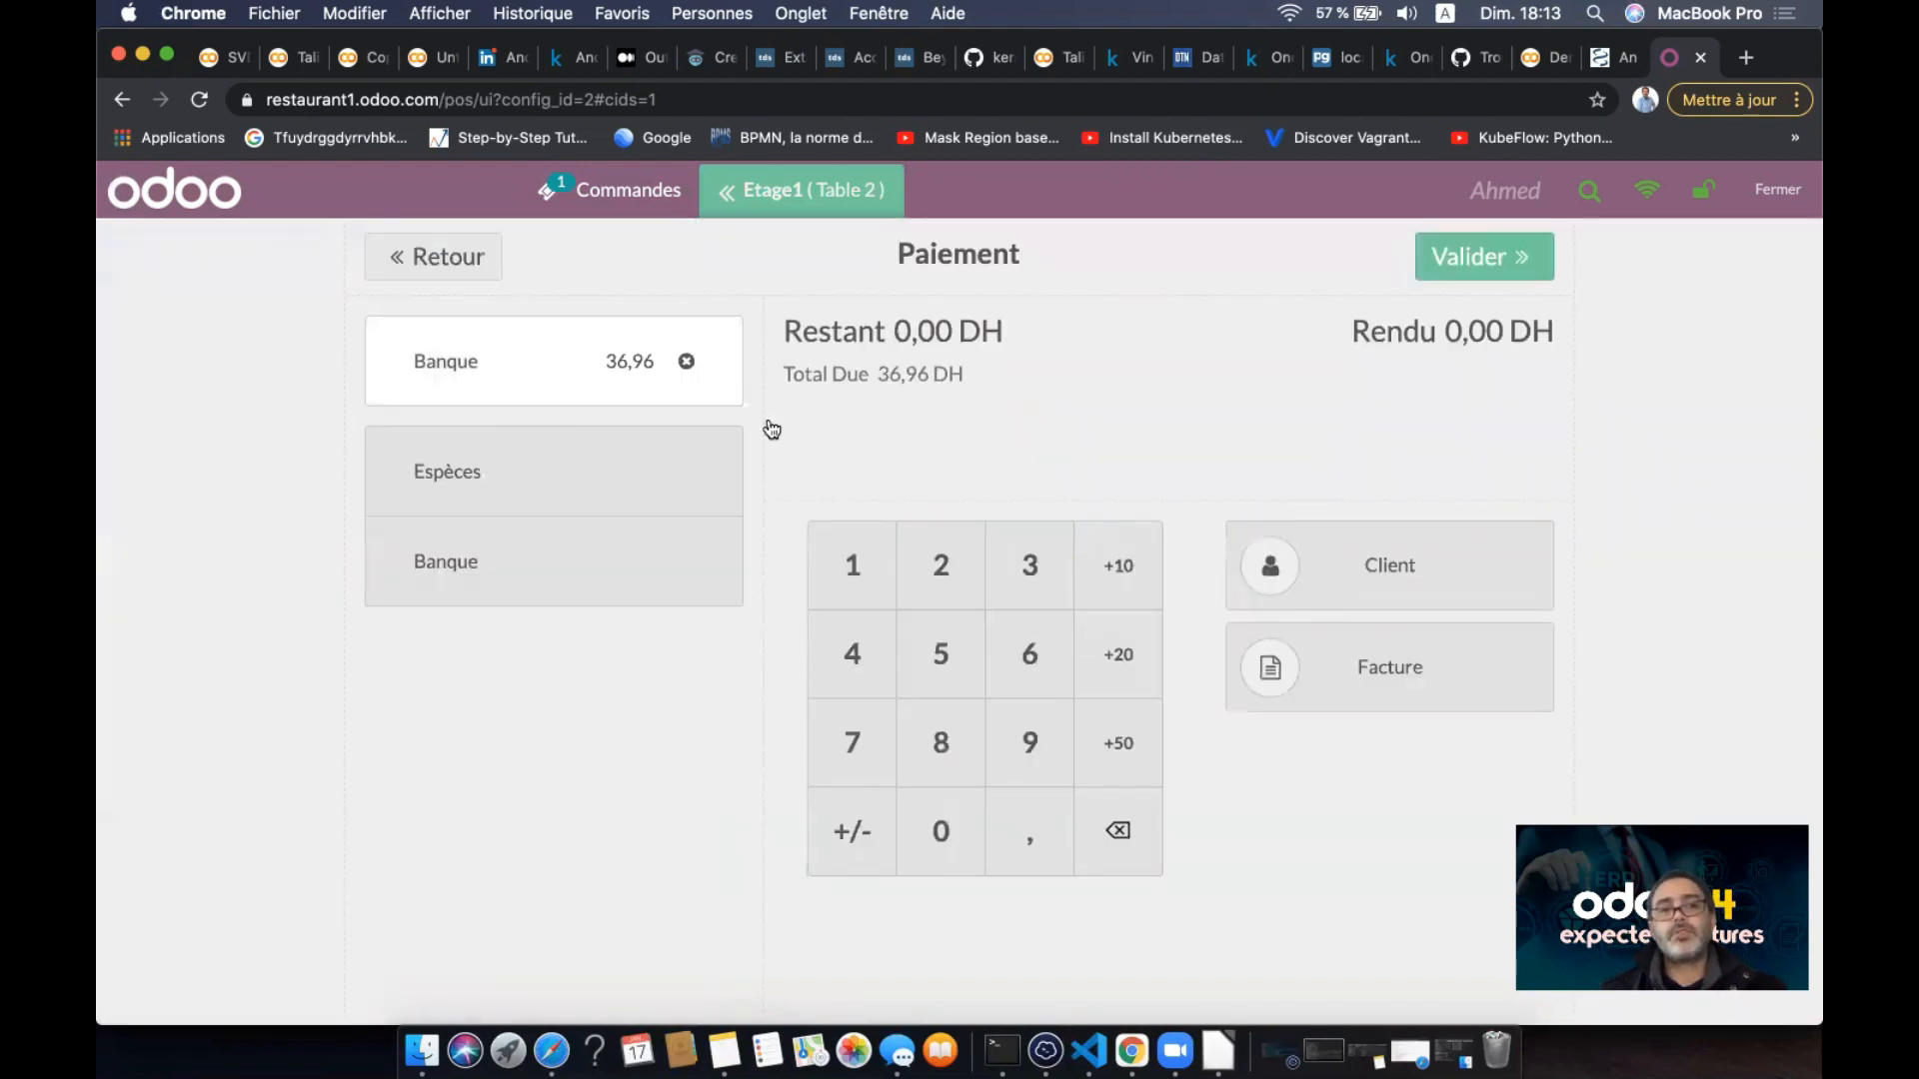
left_click(1499, 257)
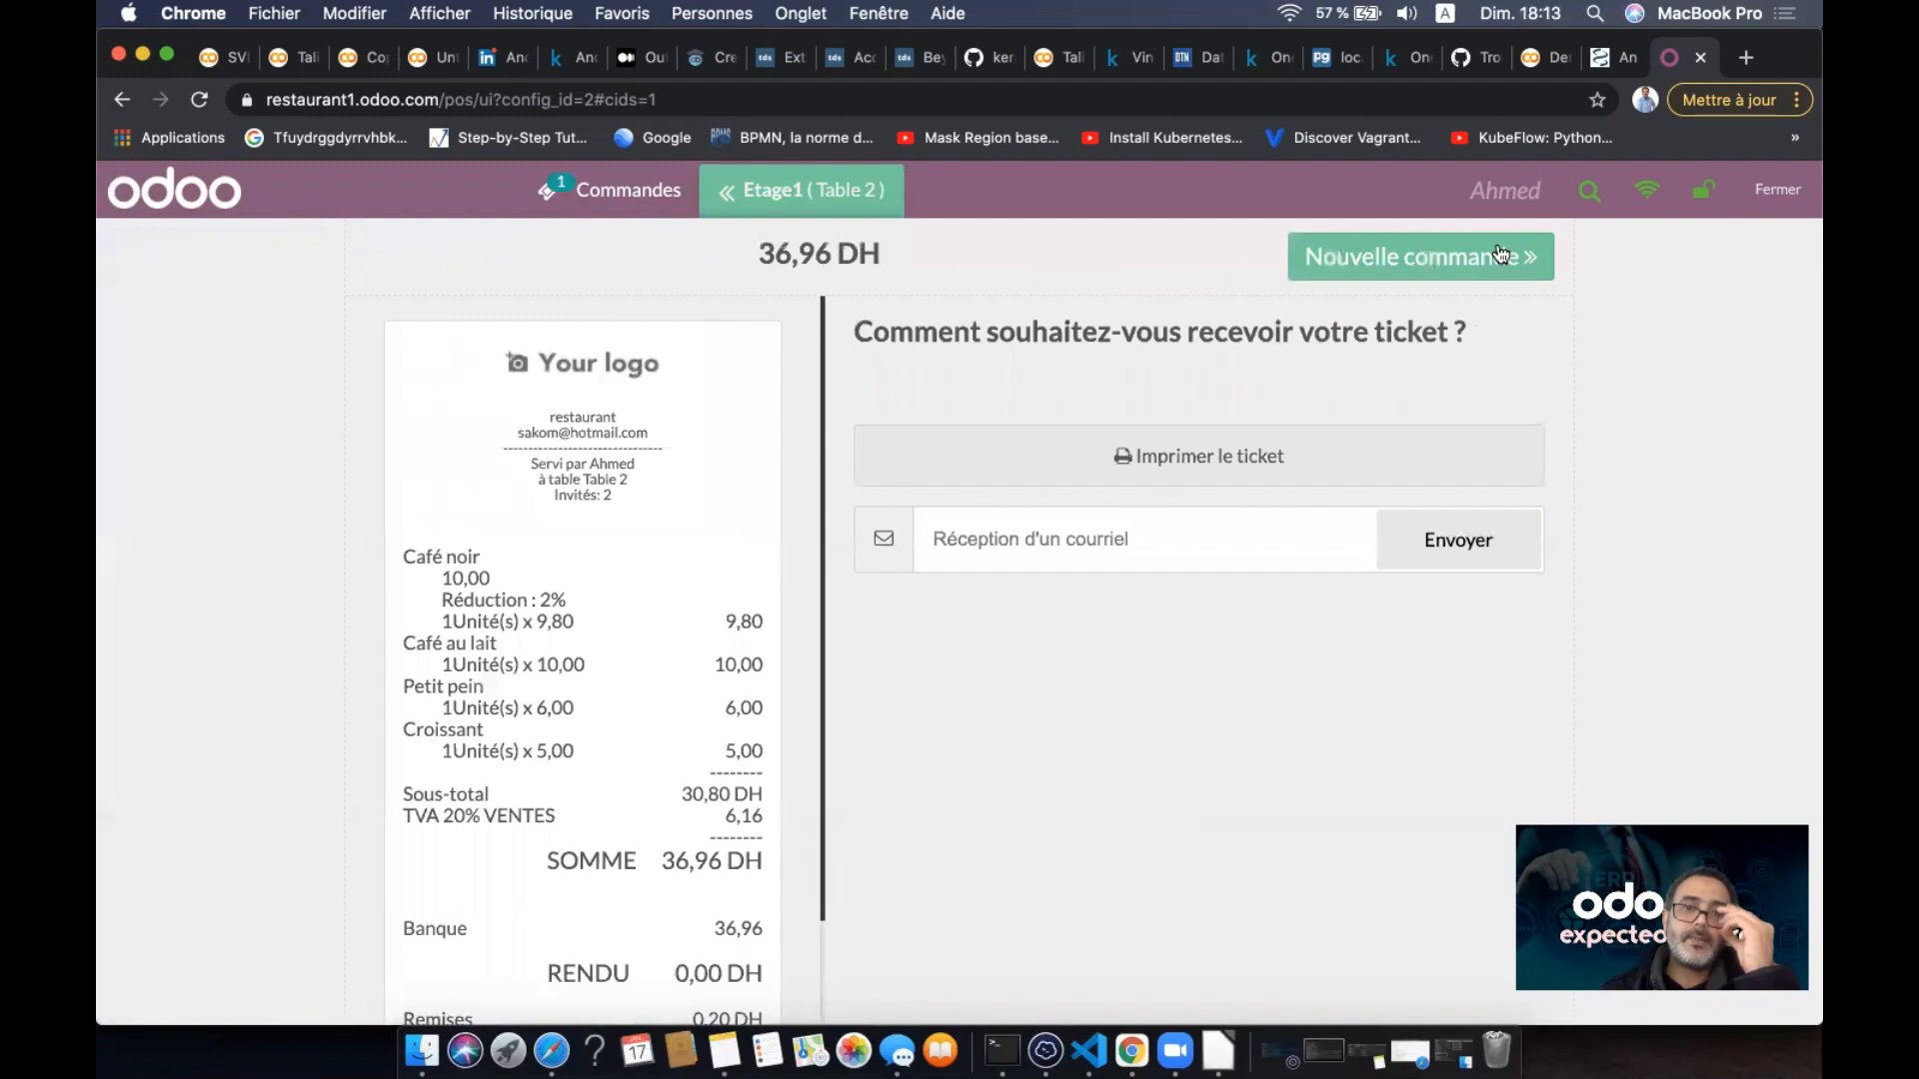
left_click(1150, 461)
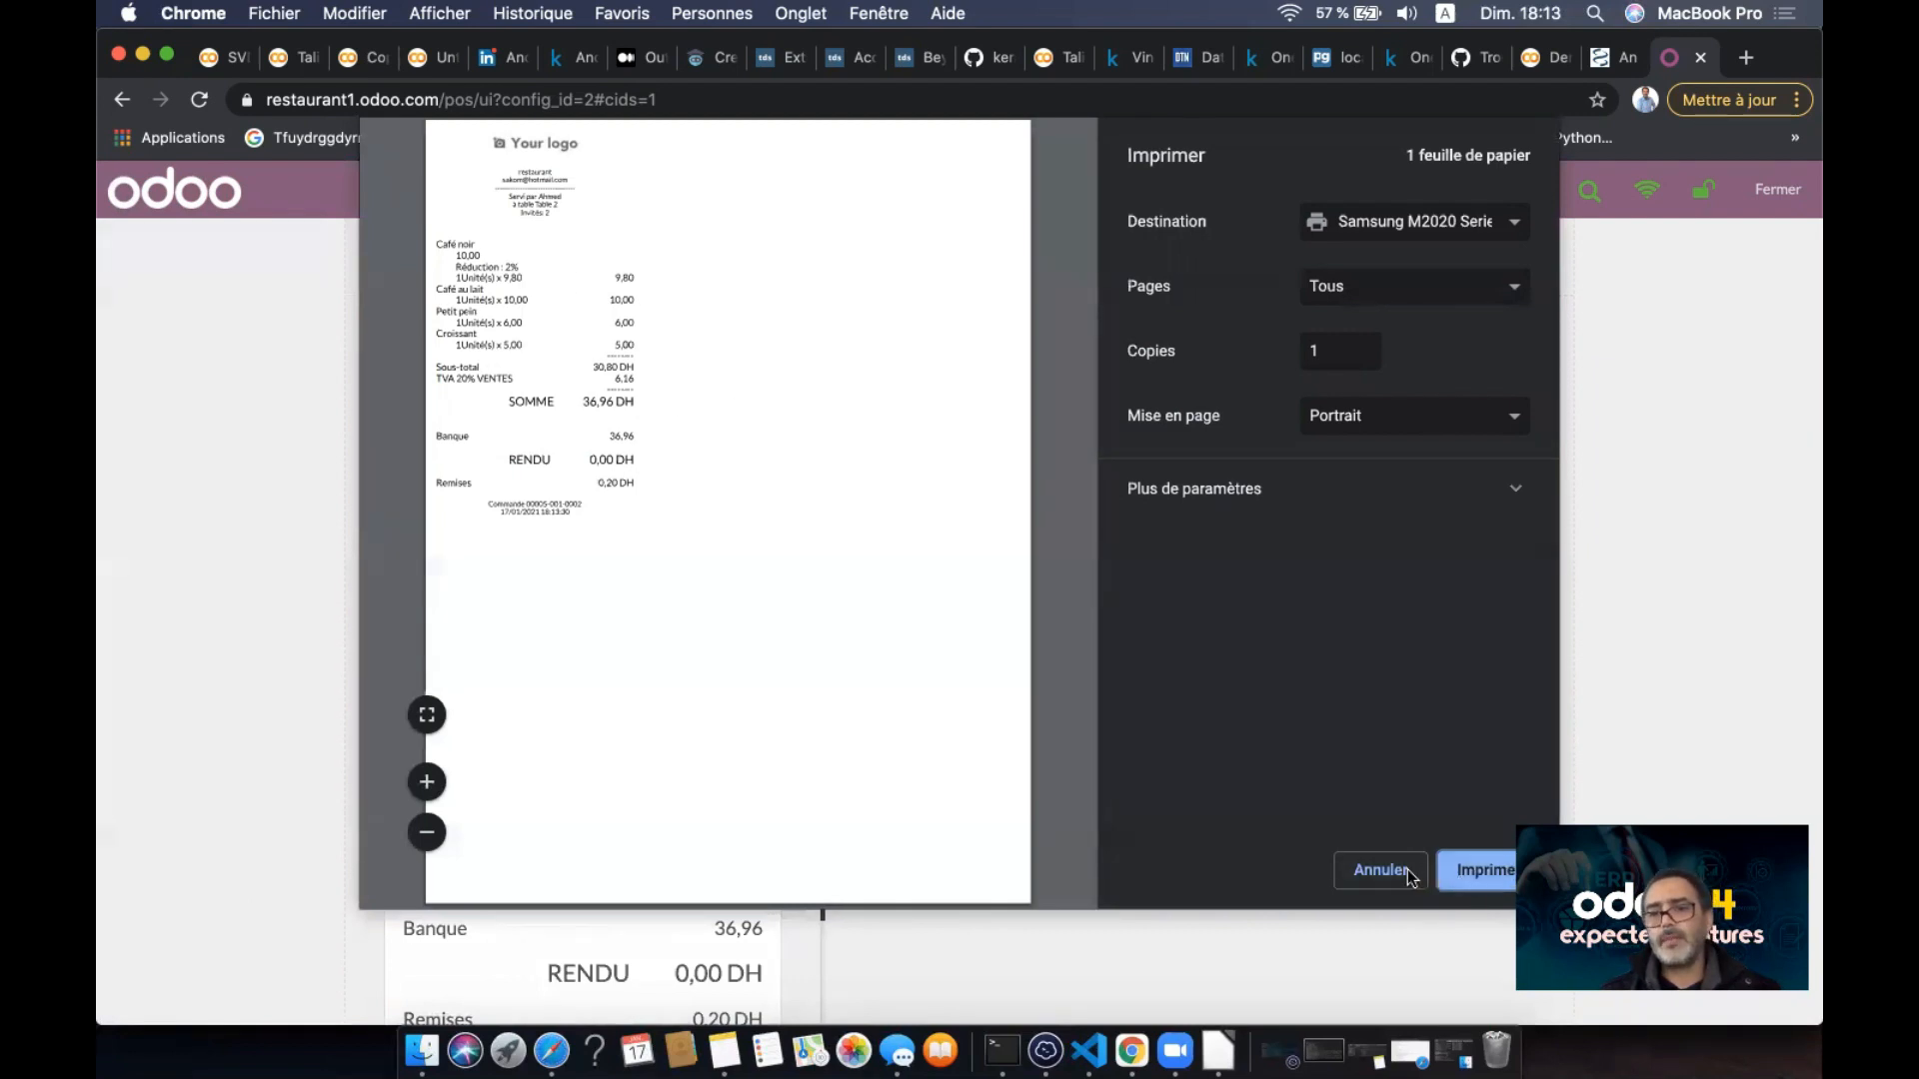
left_click(1380, 869)
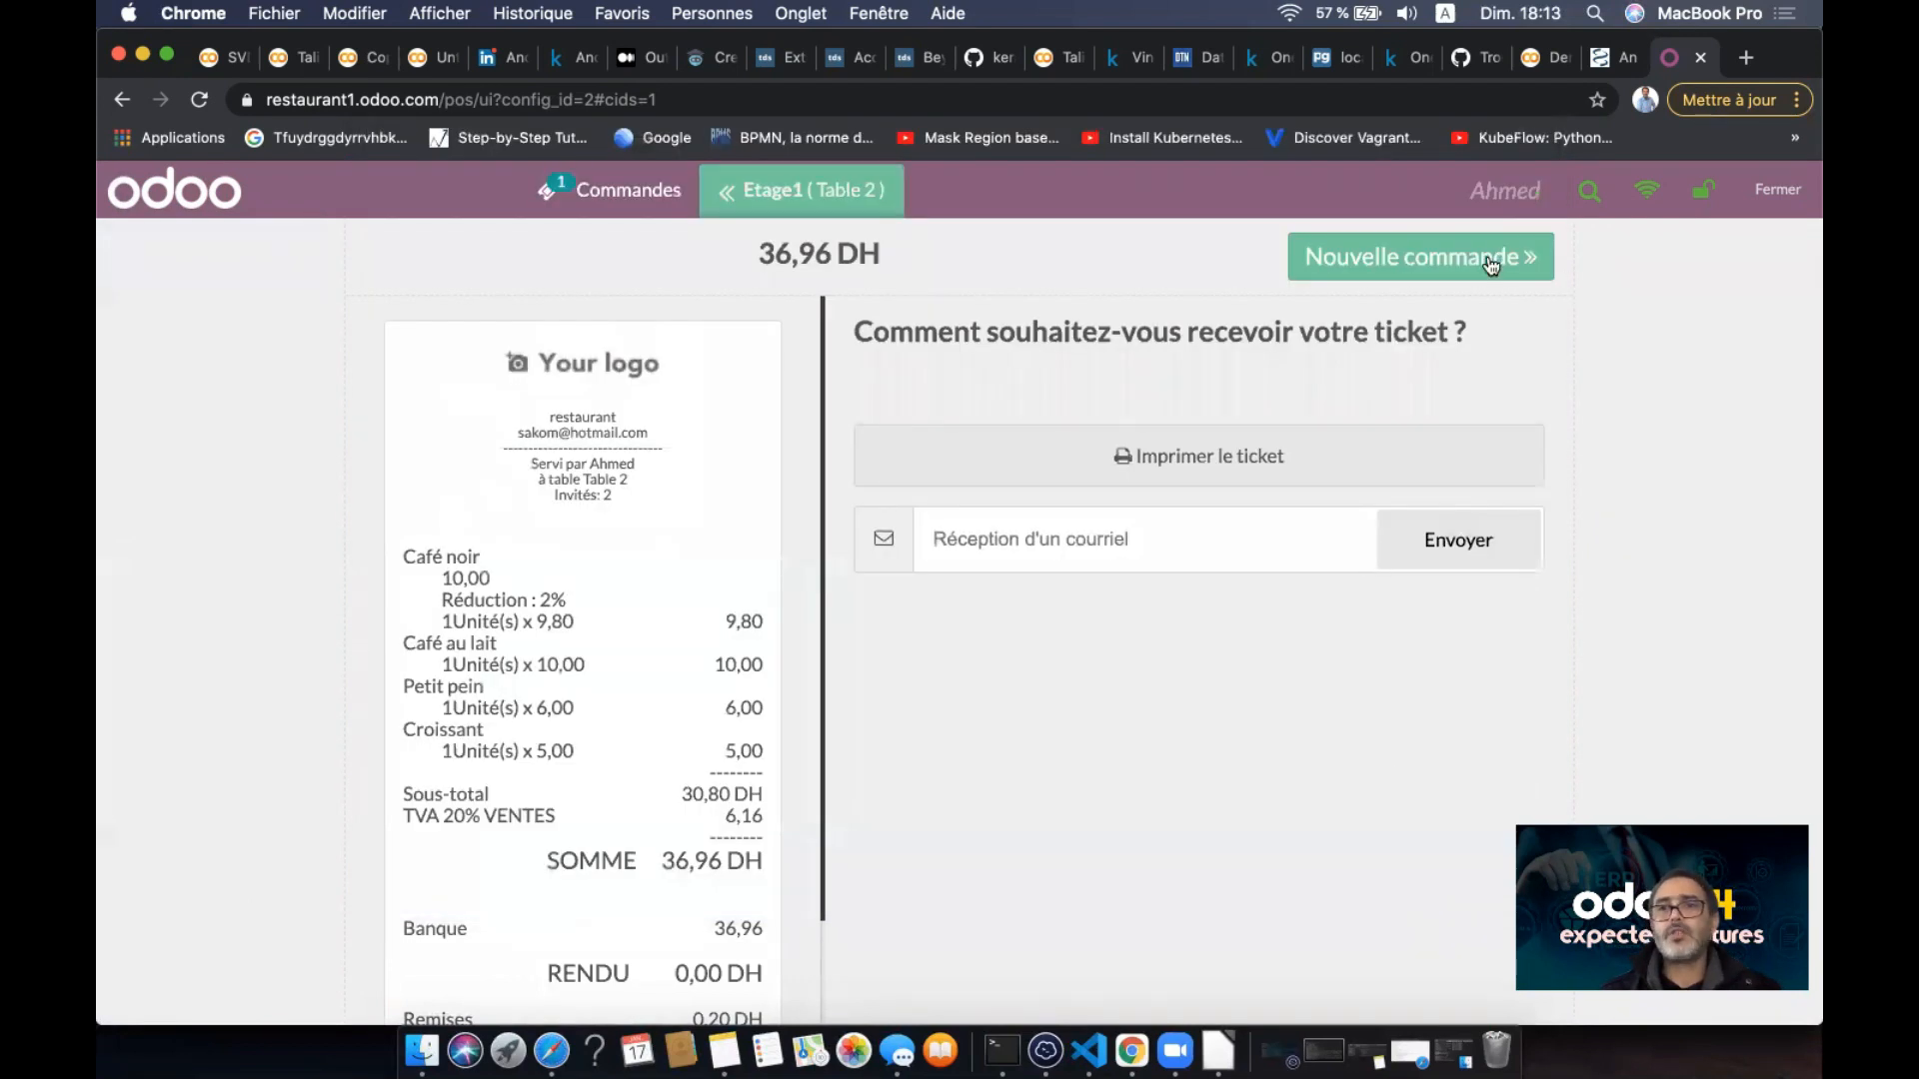
left_click(1489, 262)
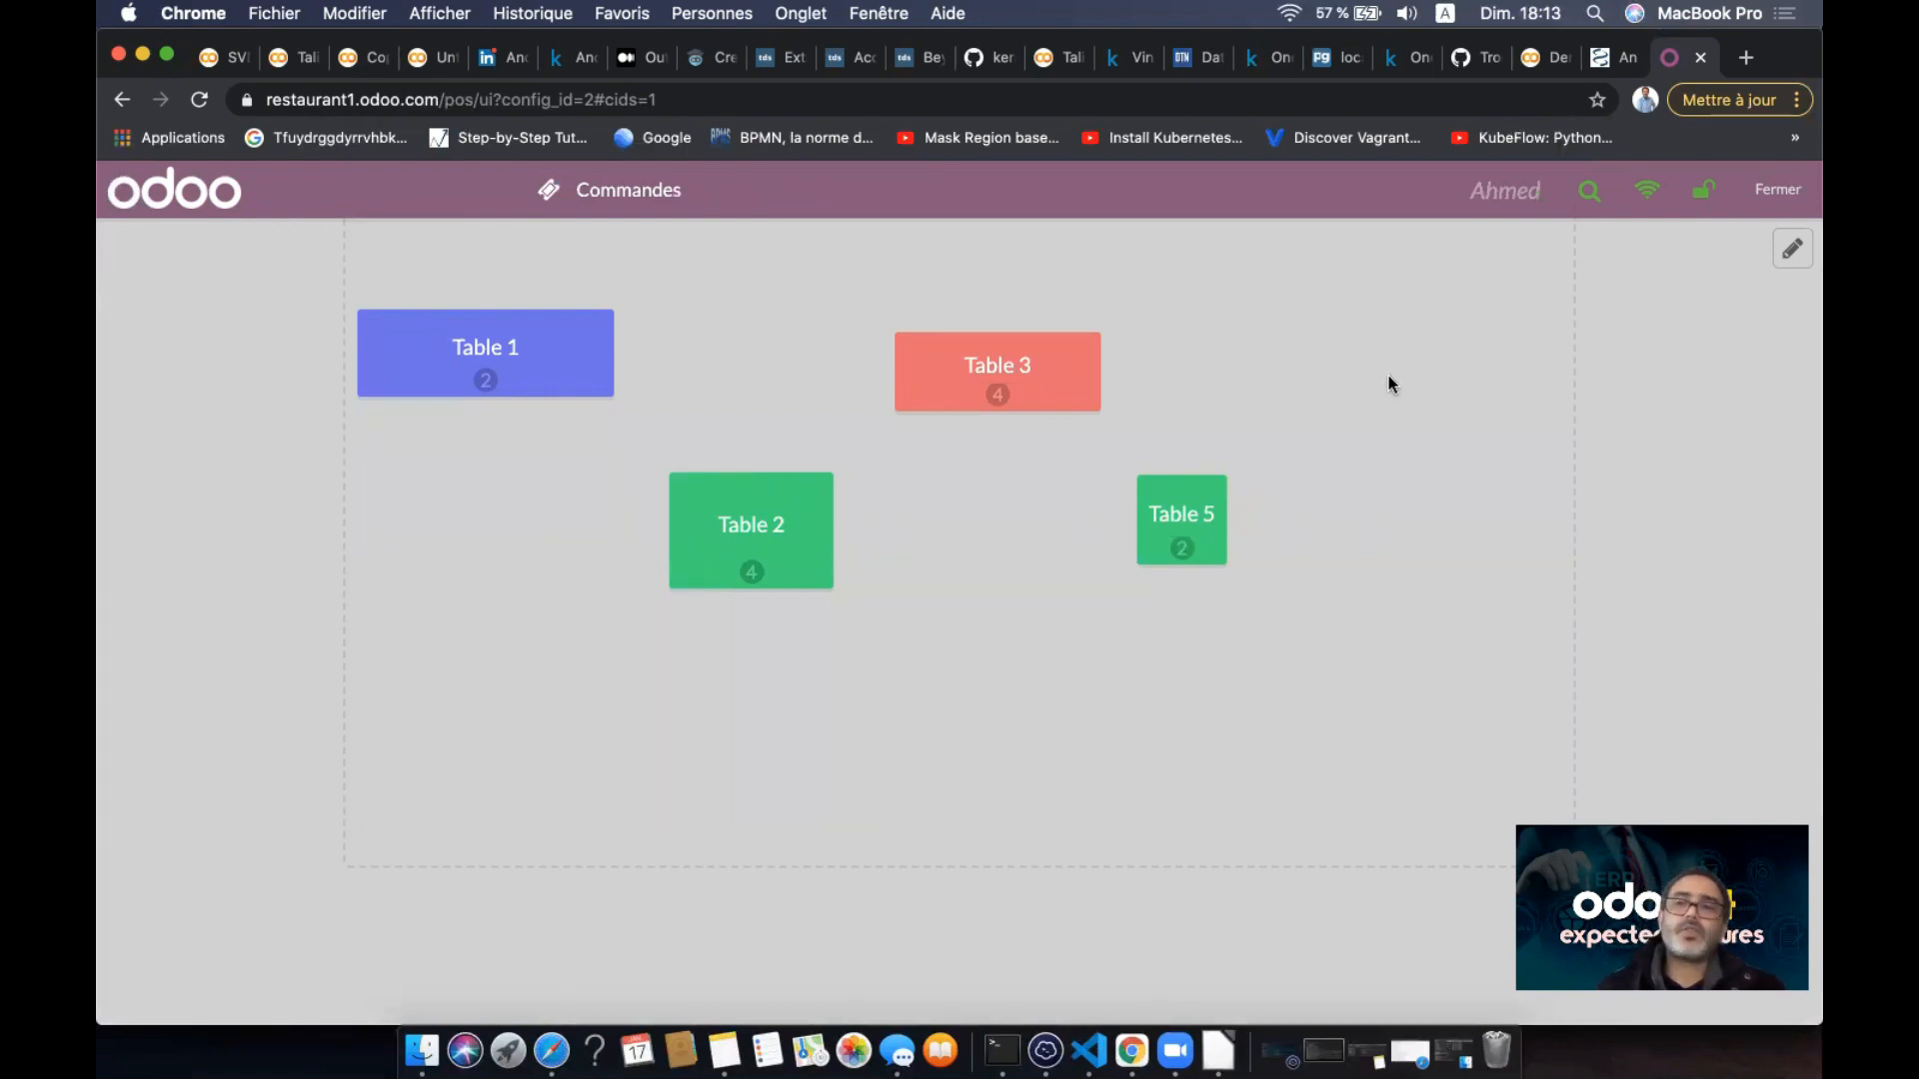
- Leave the Café POS screen with Fermer and confirm, returning to the Point de vente backend
left_click(1775, 190)
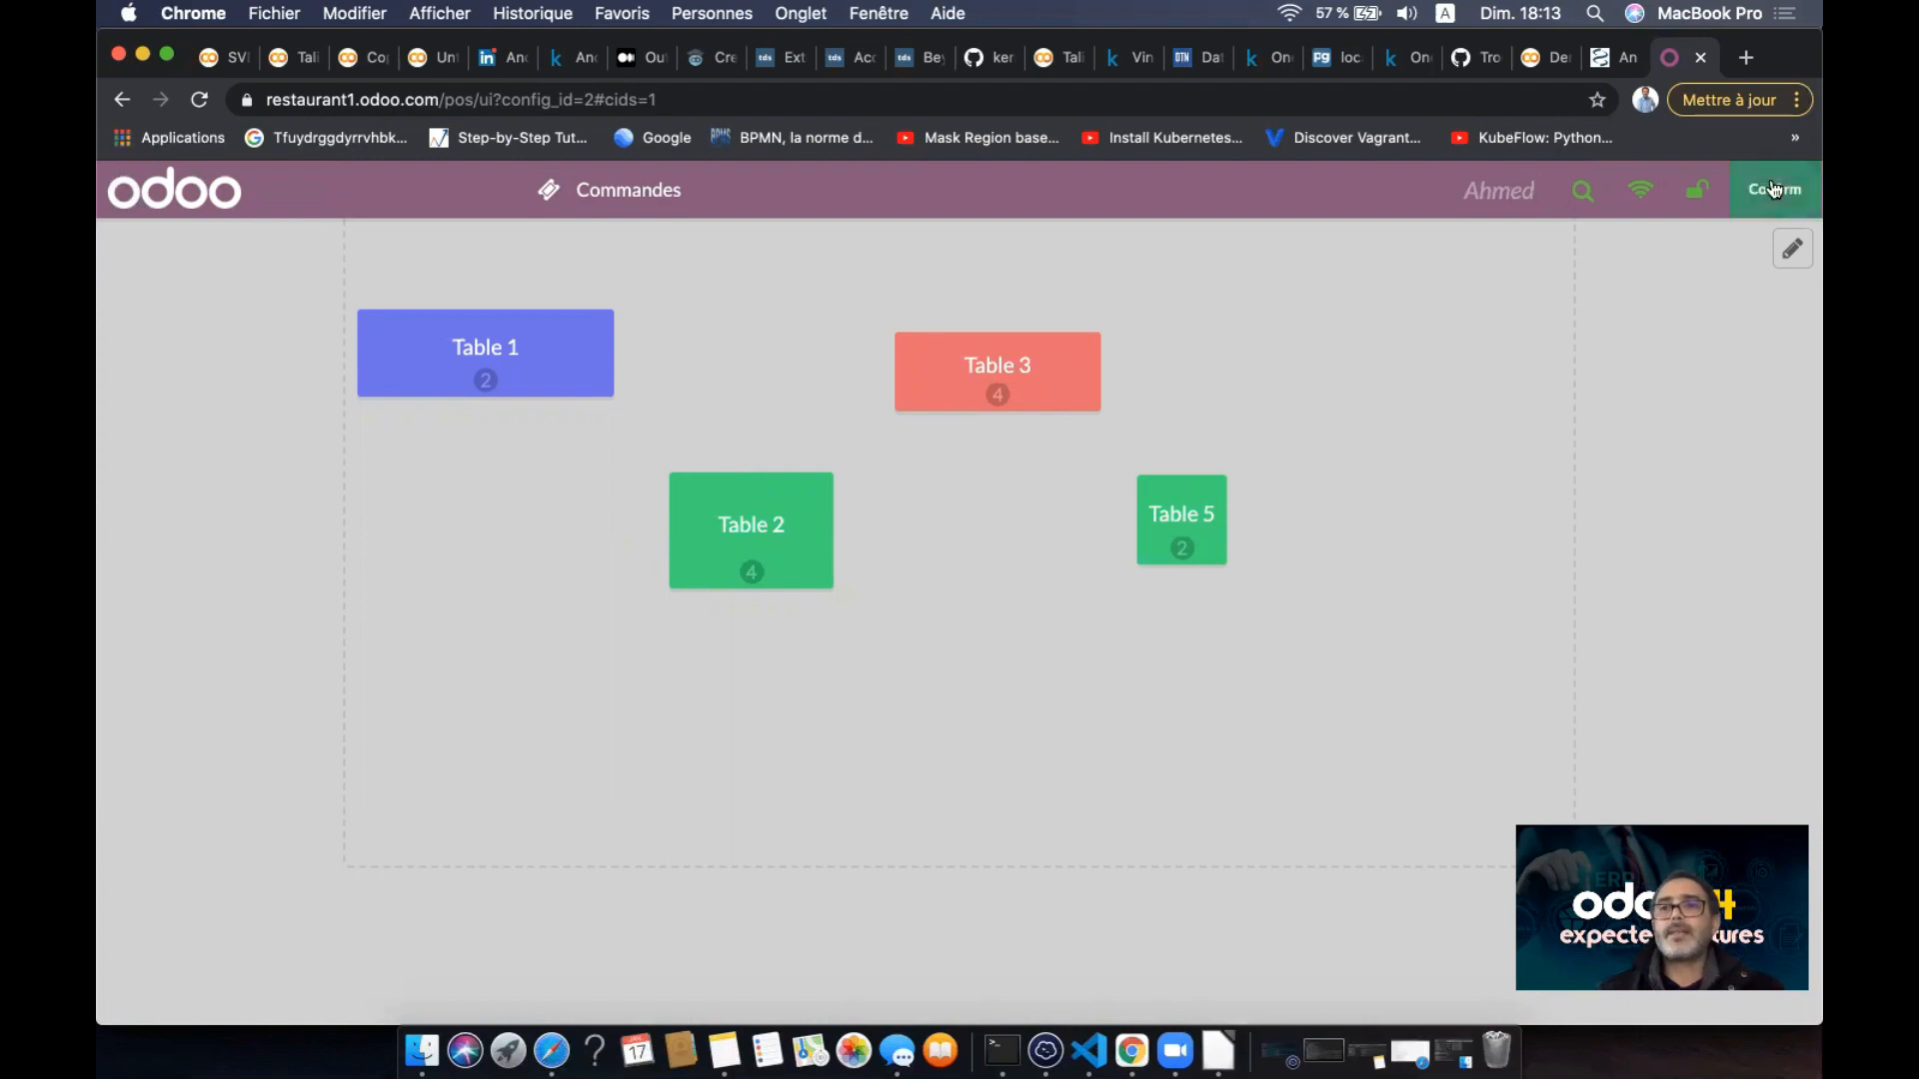
left_click(1775, 190)
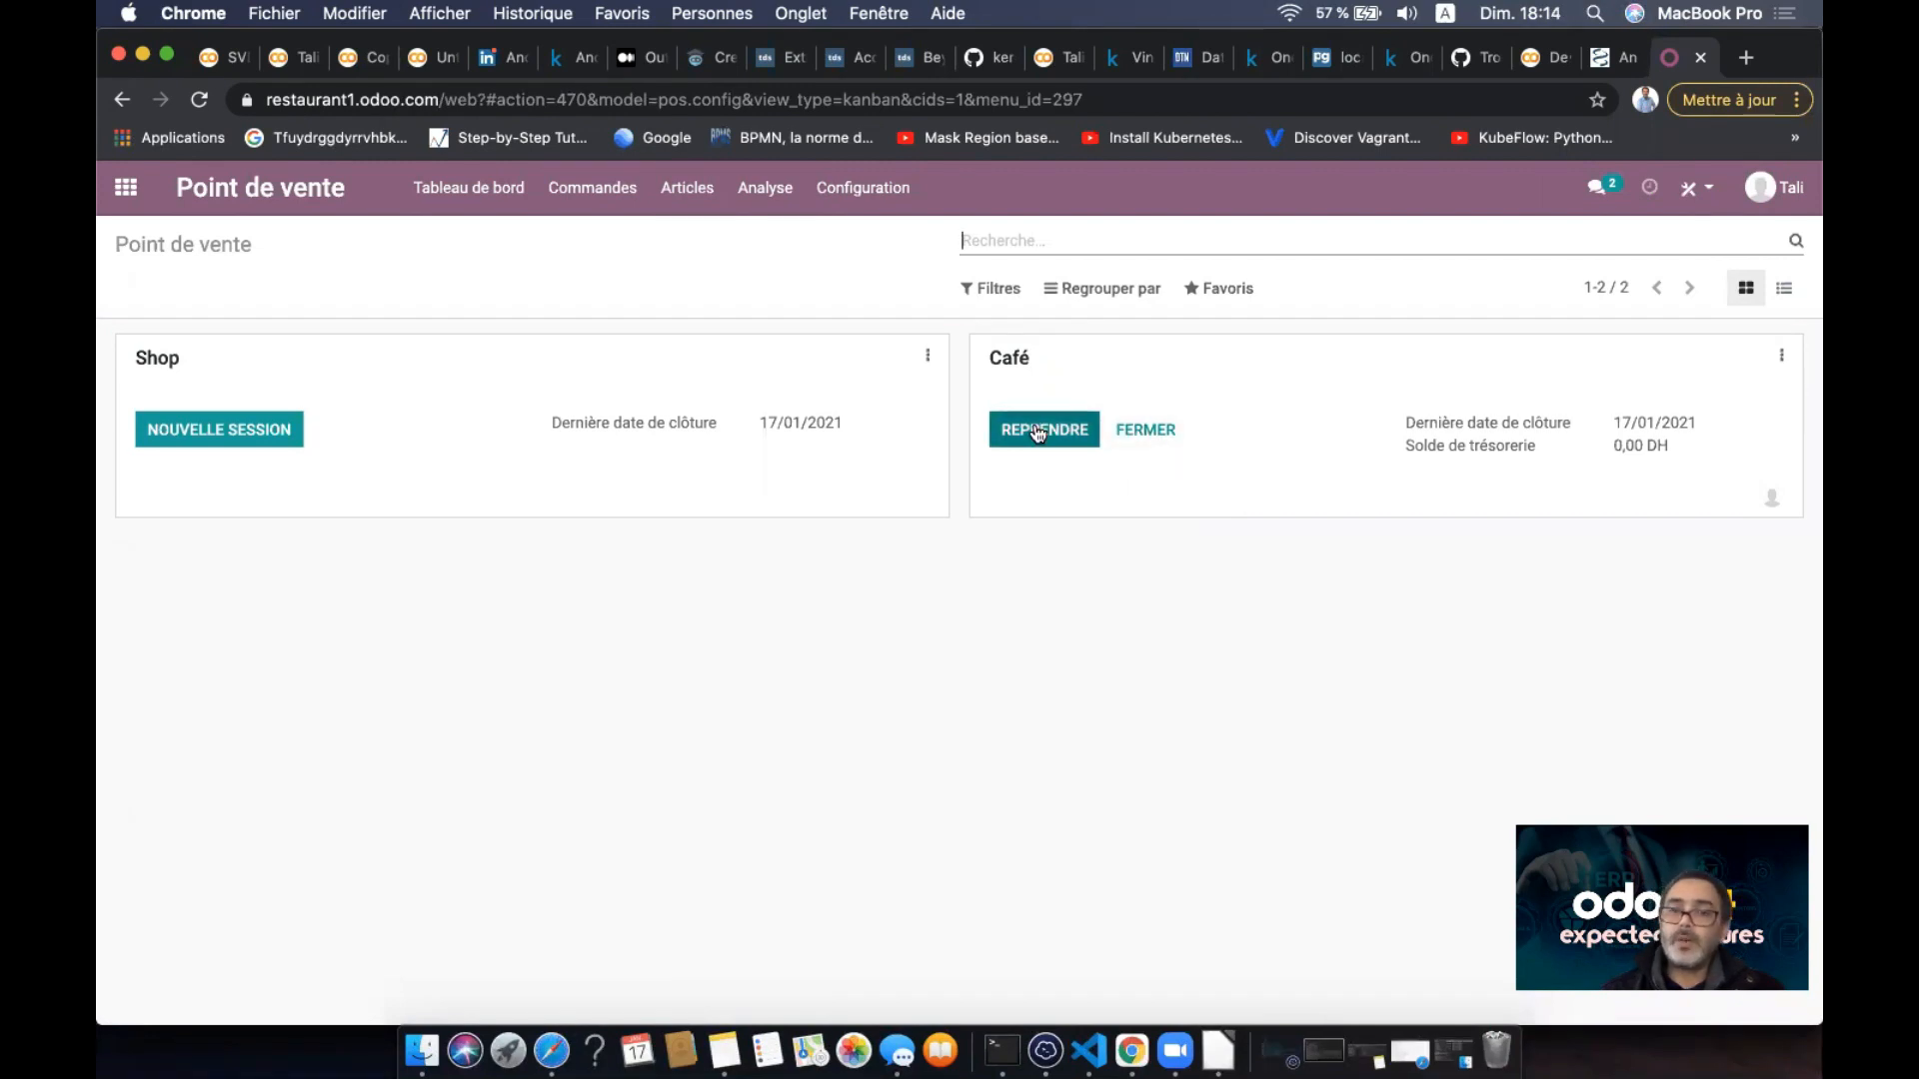
- End Café session POS/00005 and validate its closing and accounting entries, accepting the -12,00 DH cash difference
left_click(1150, 431)
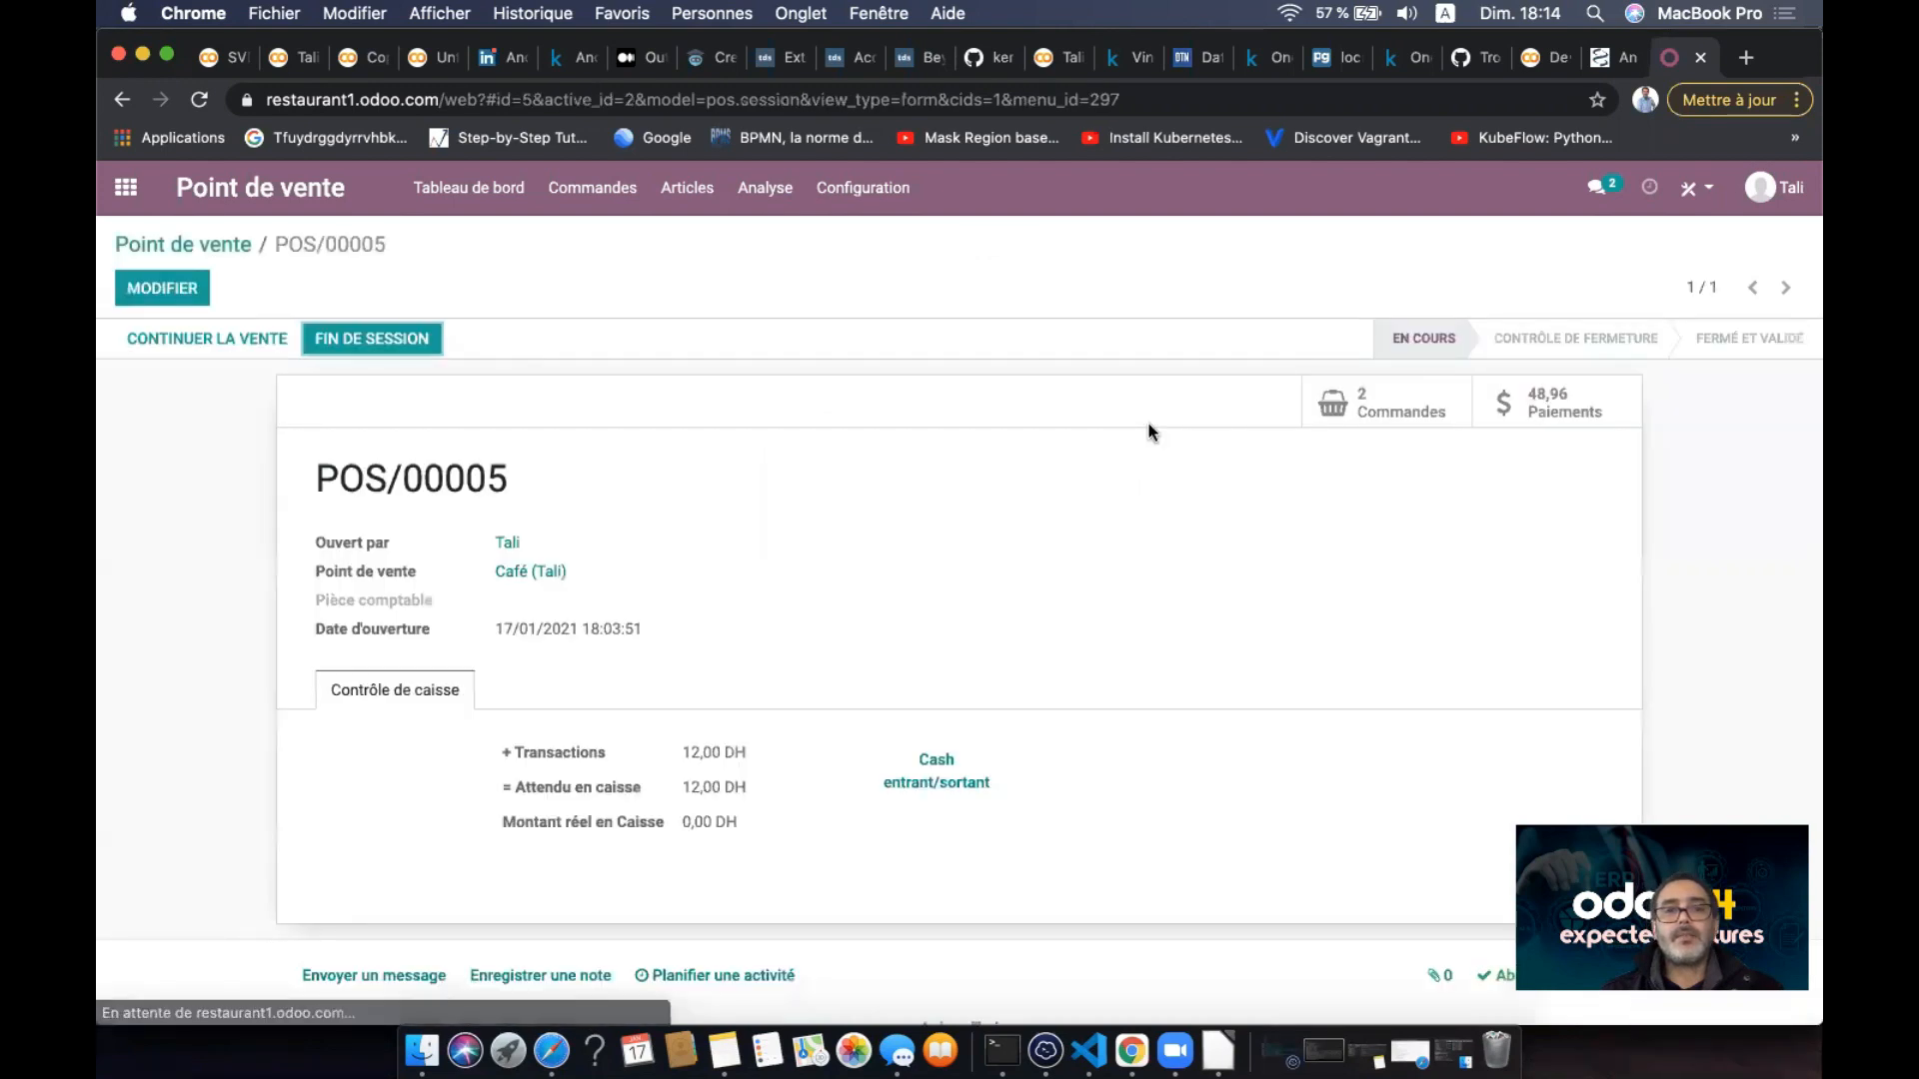
left_click(399, 341)
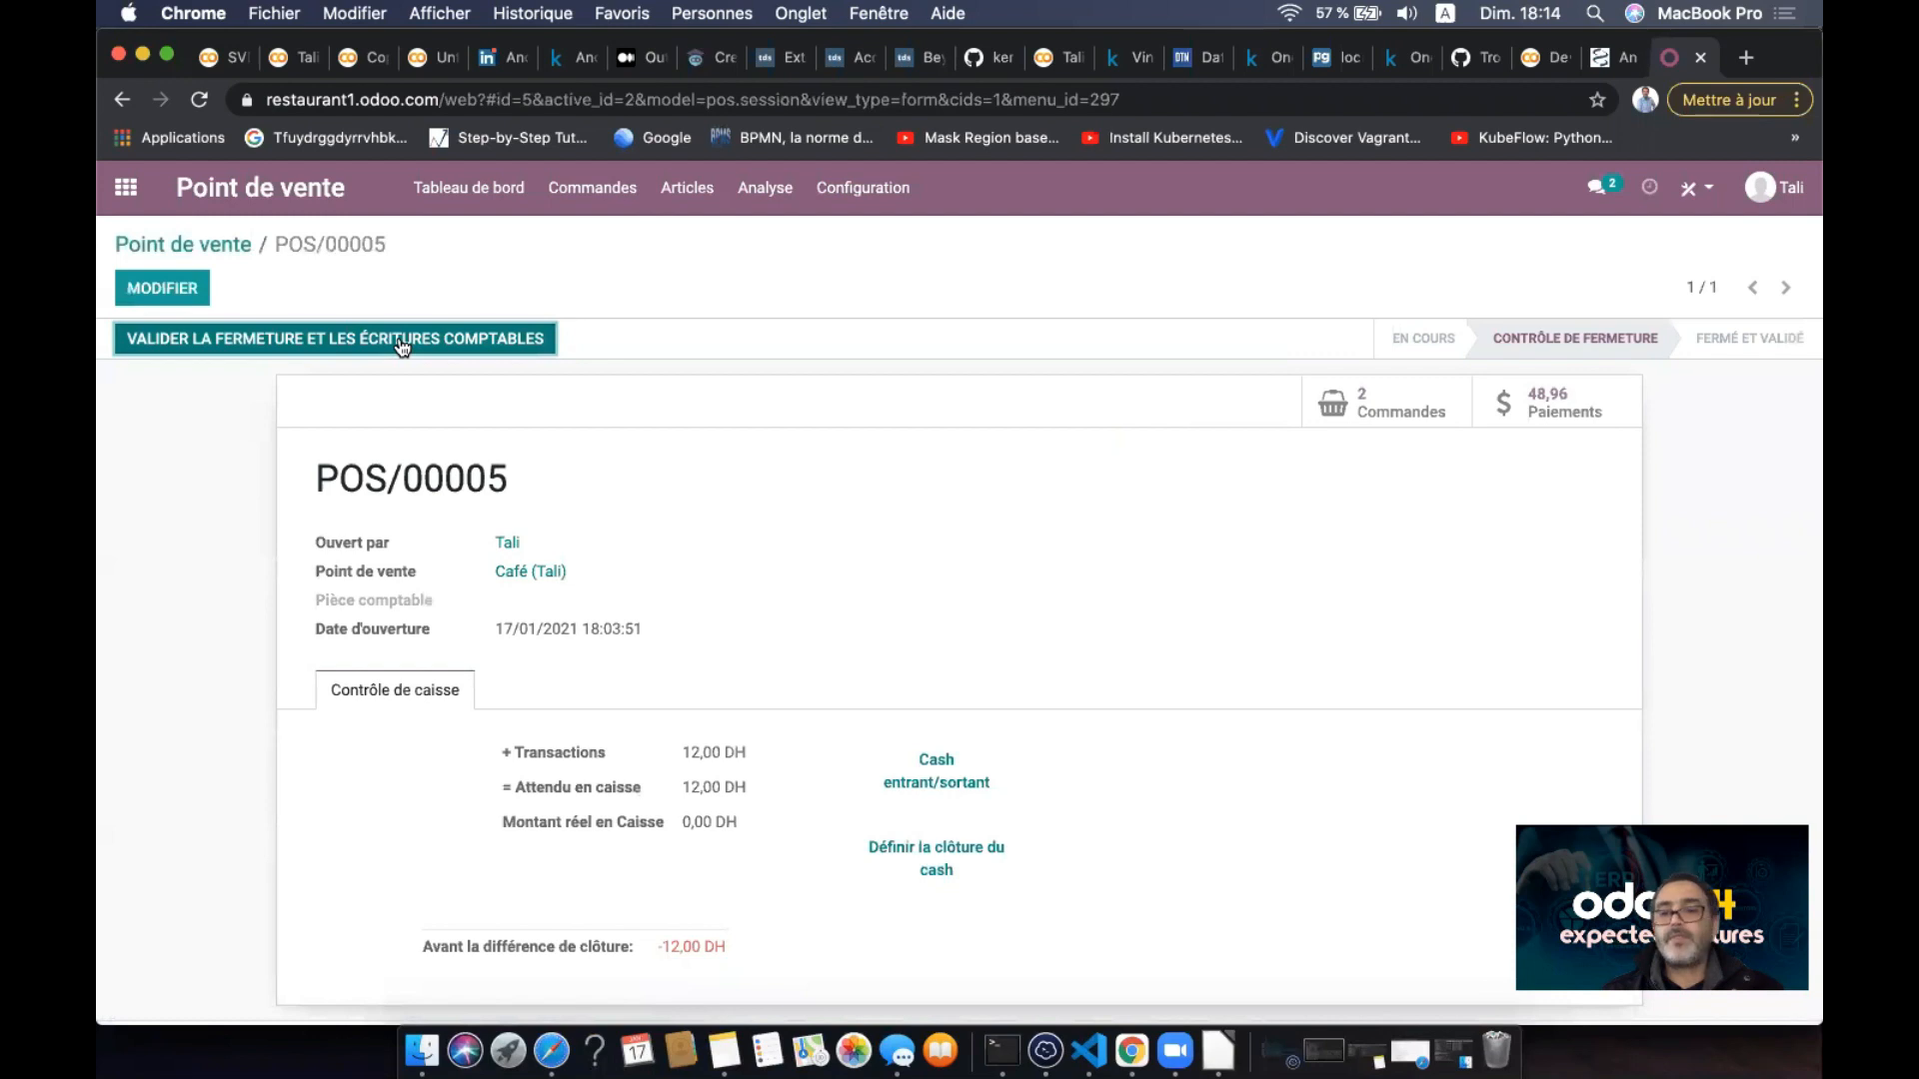
left_click(401, 341)
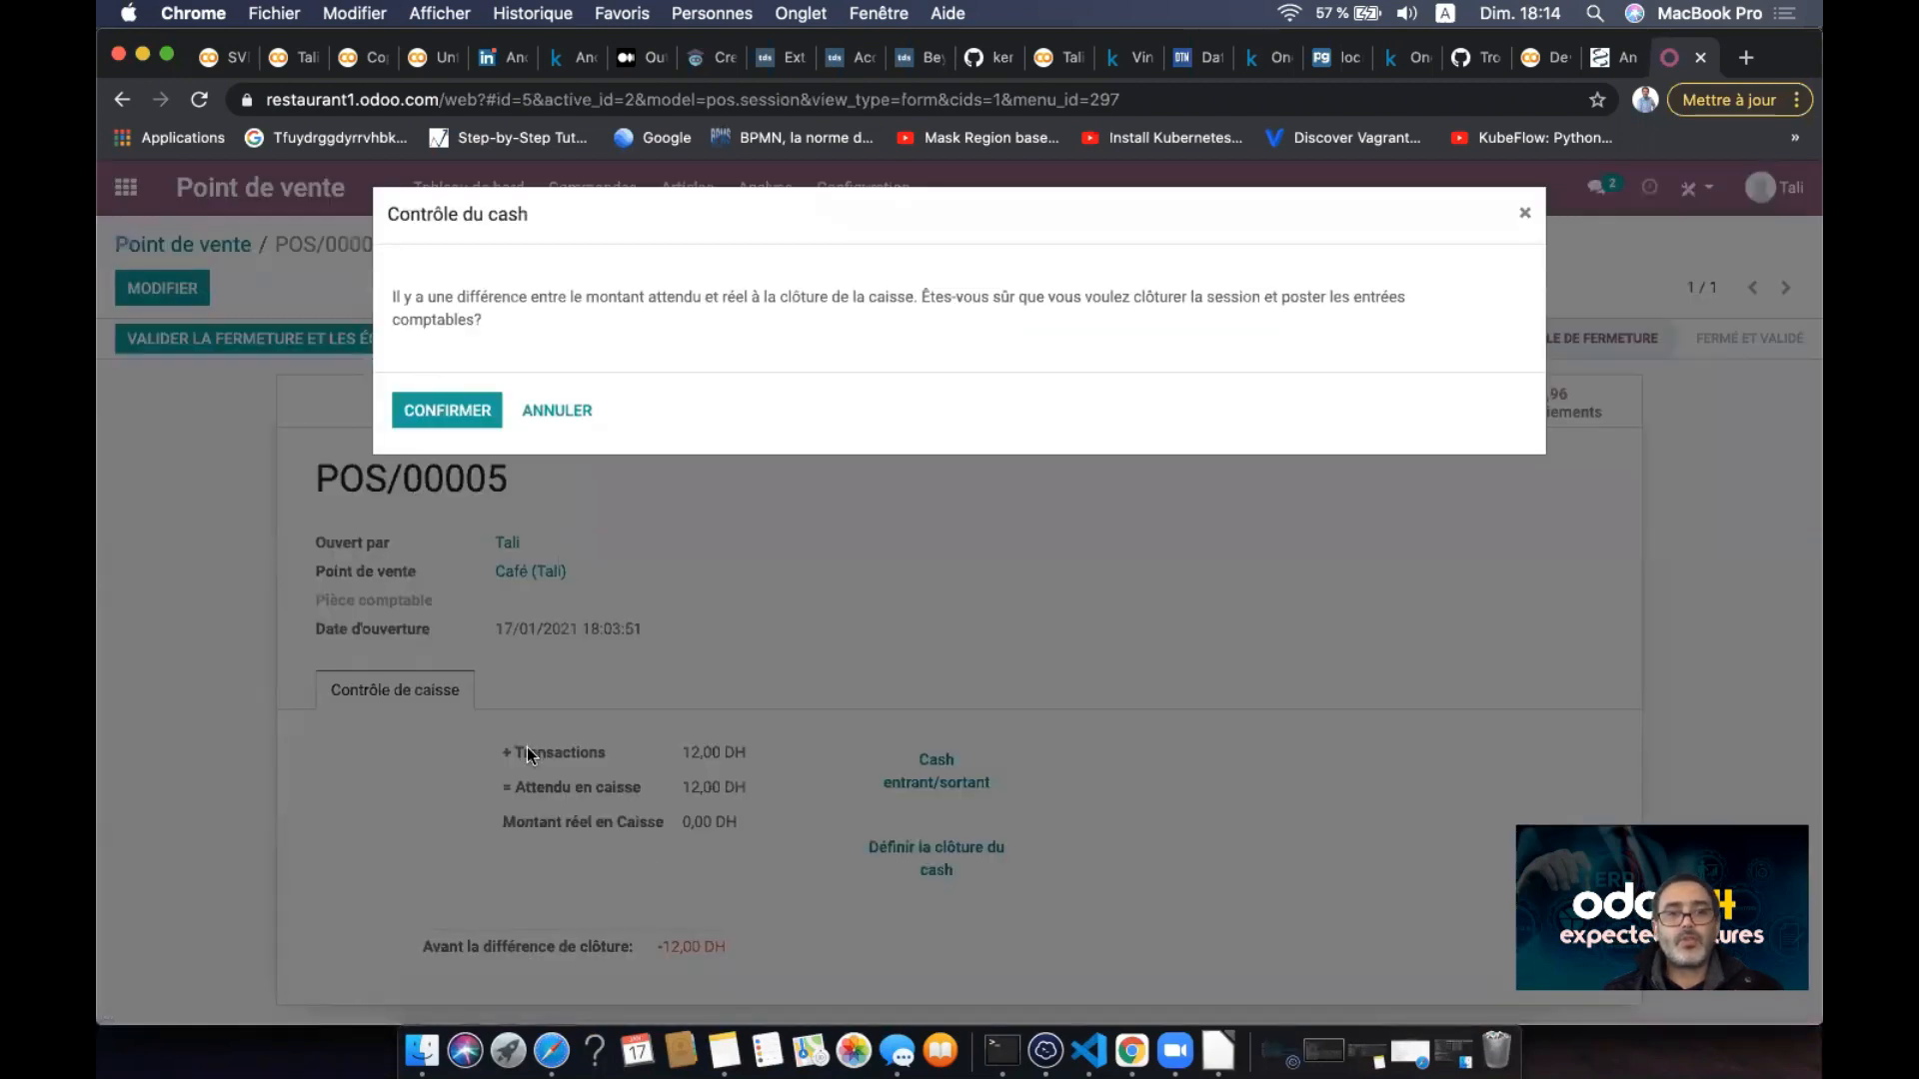
left_click(568, 414)
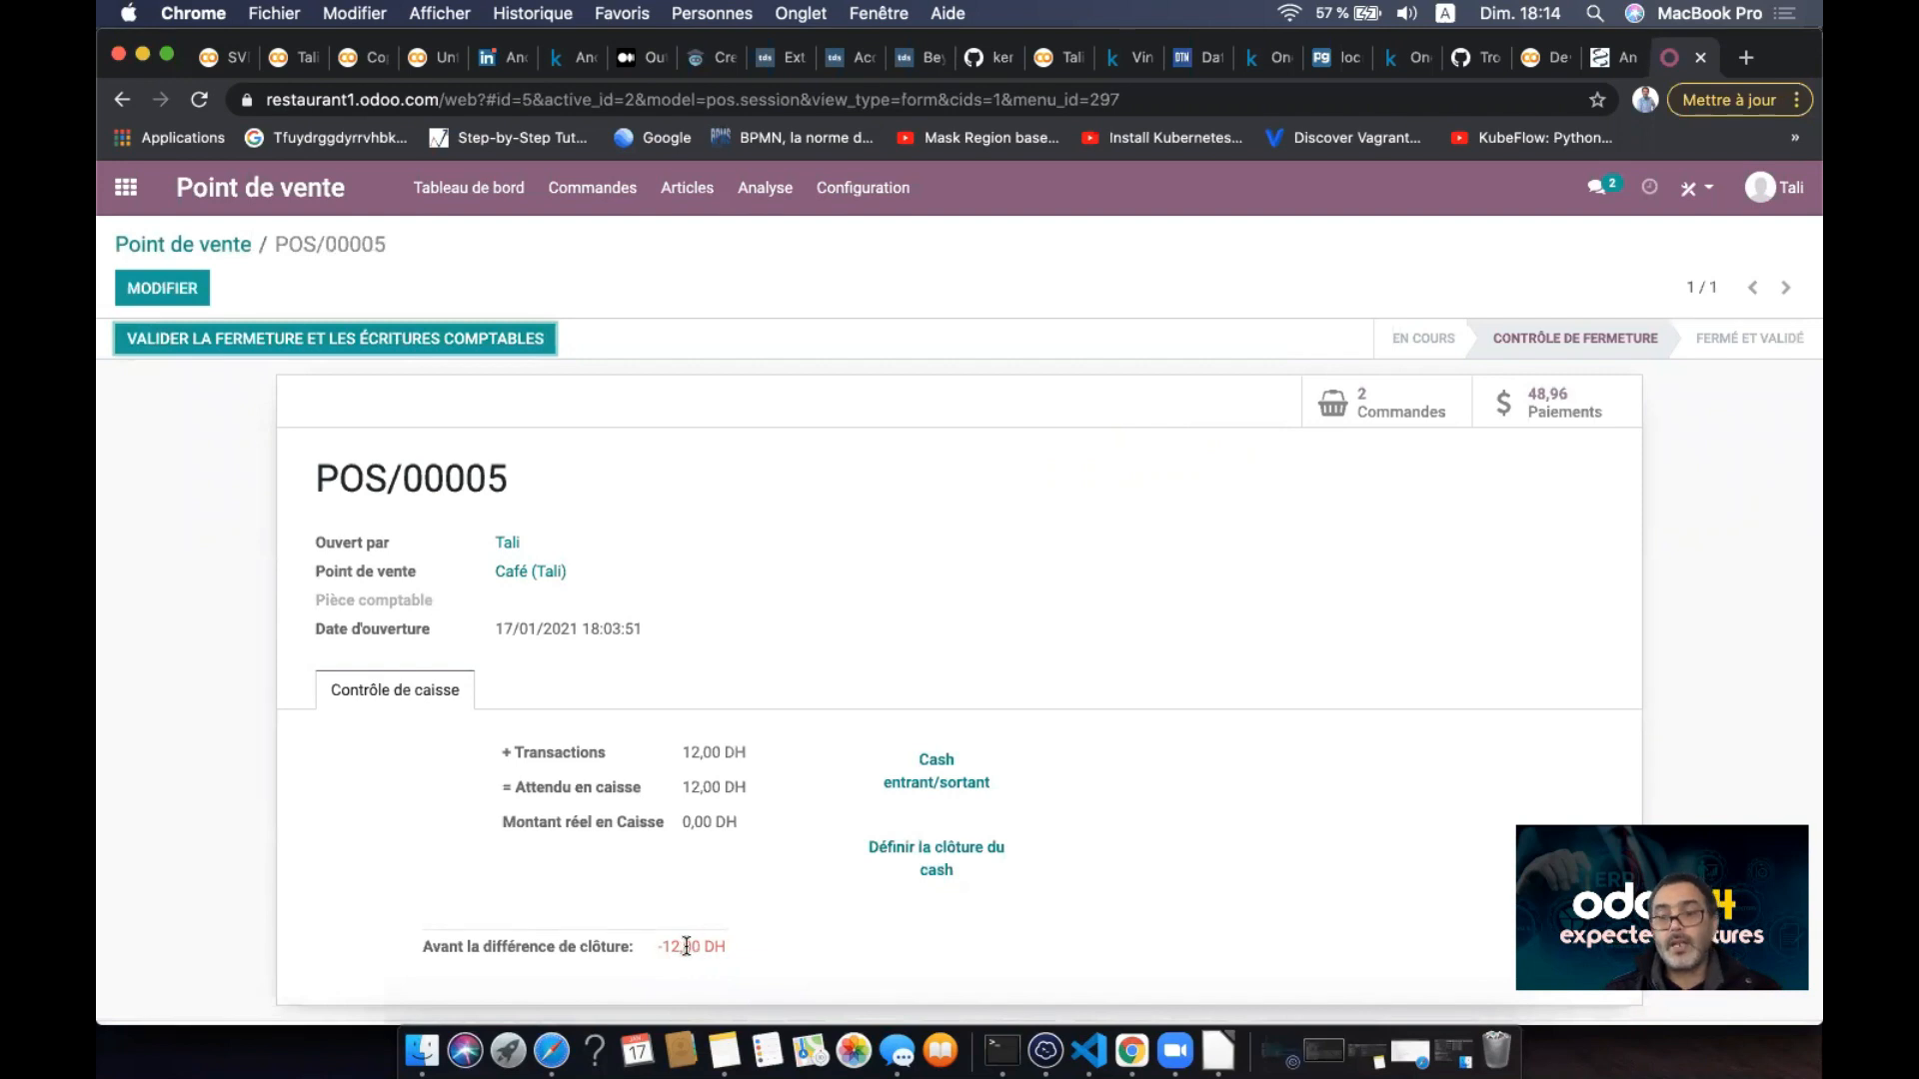
left_click(500, 345)
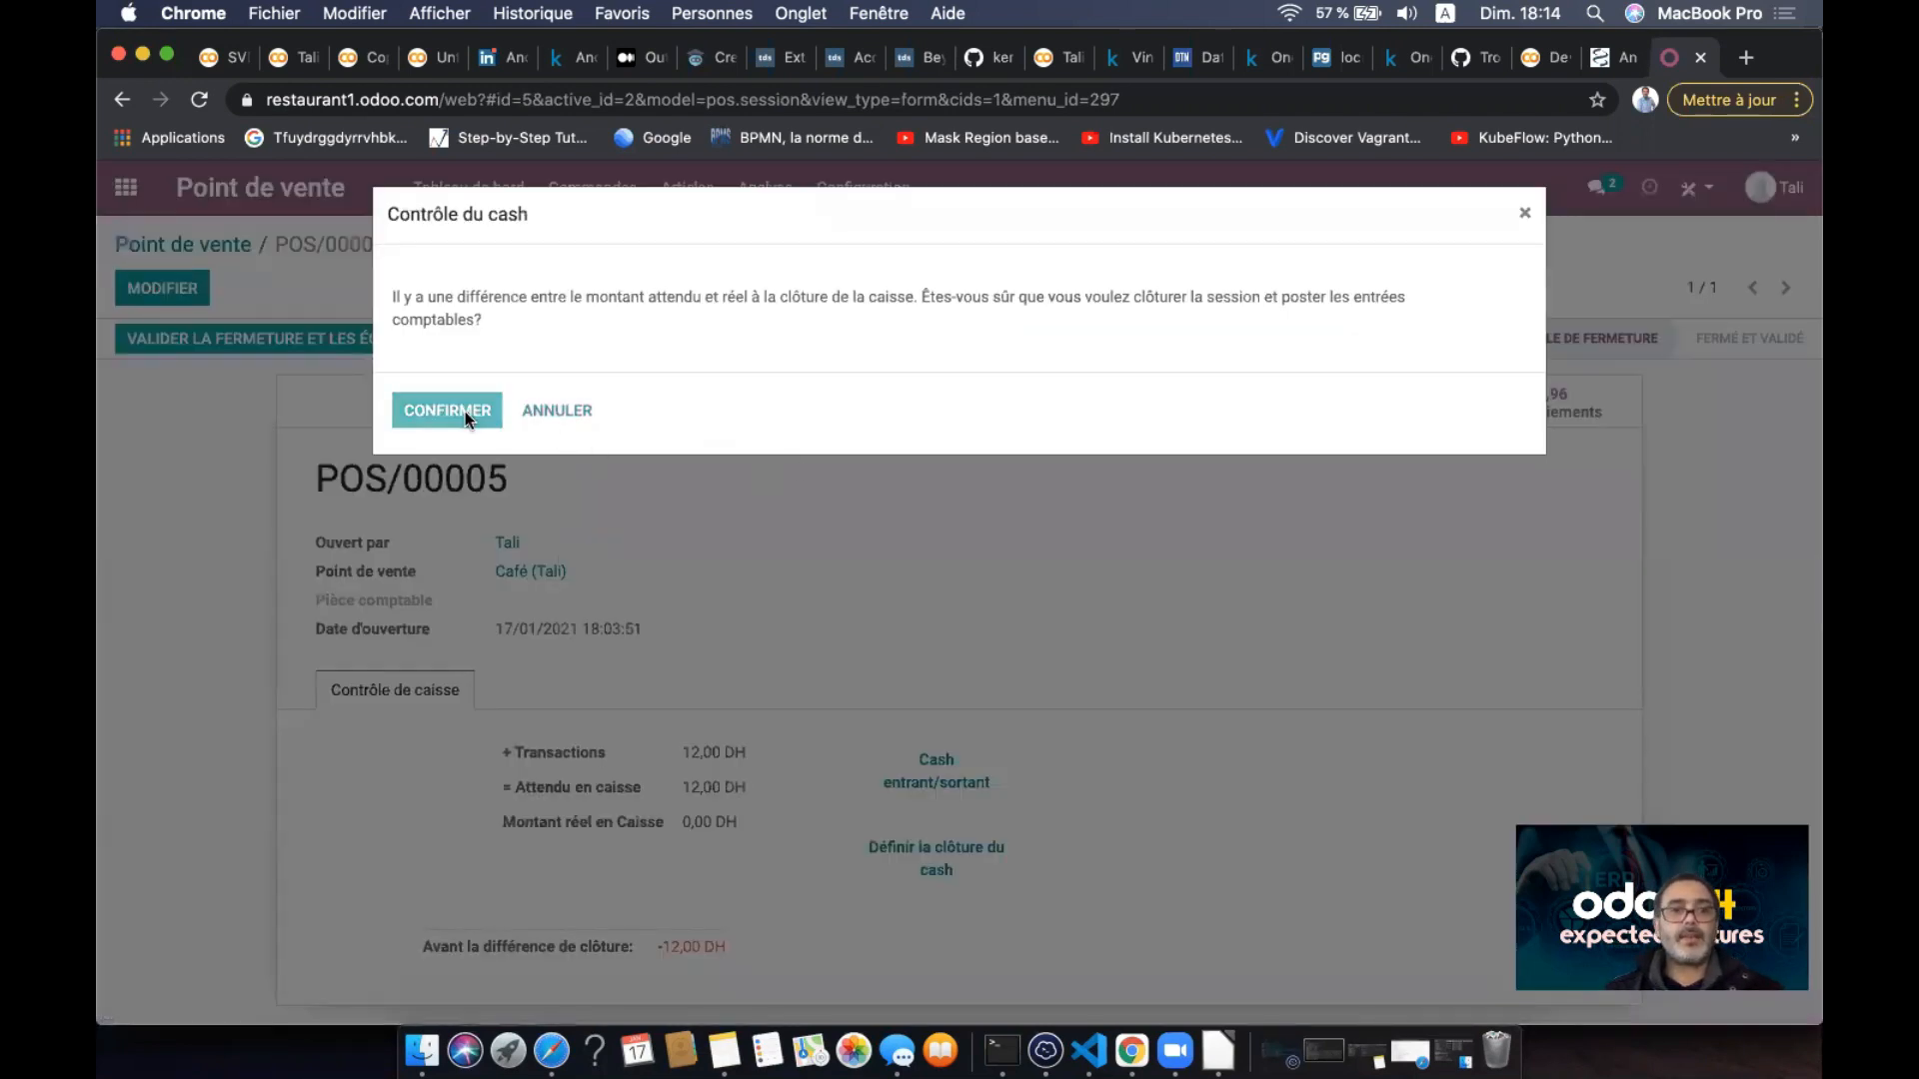
left_click(465, 411)
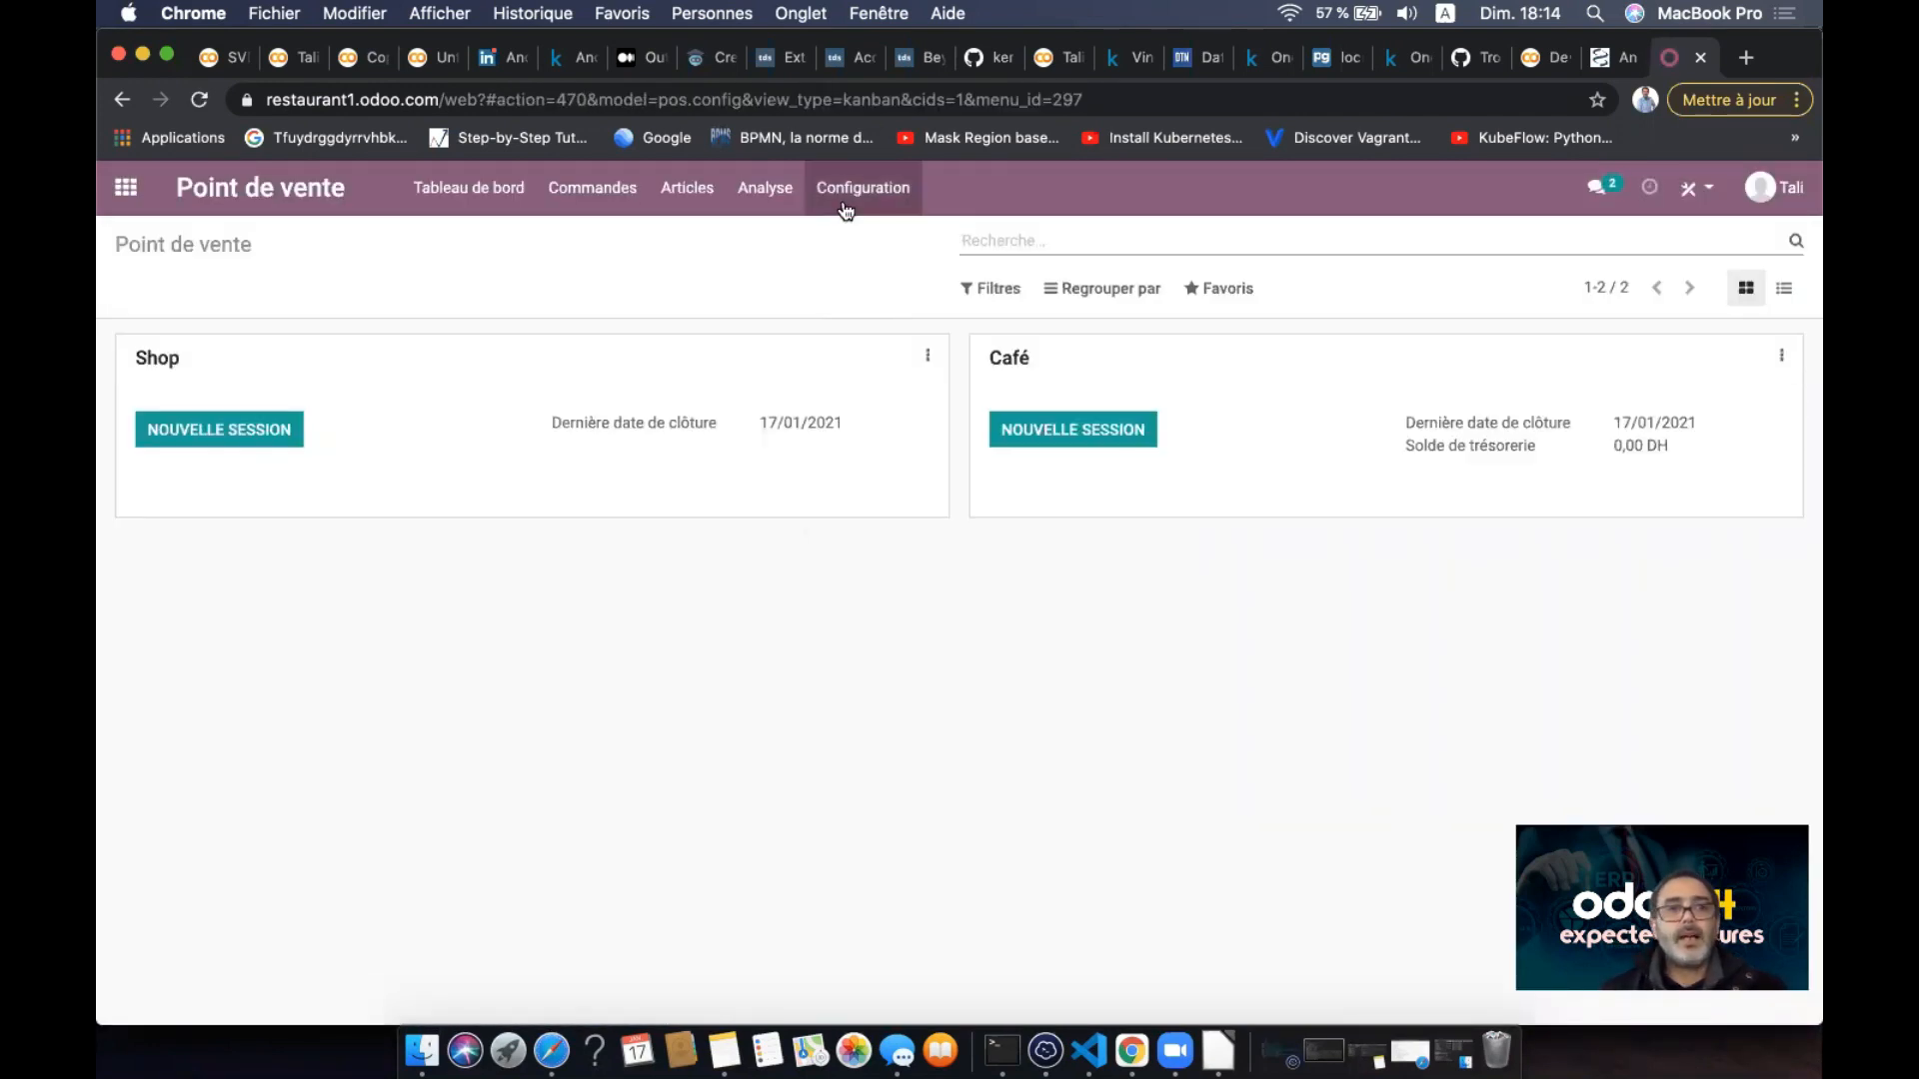
- View the points of sale list under Configuration, then go back to the main apps menu
left_click(869, 190)
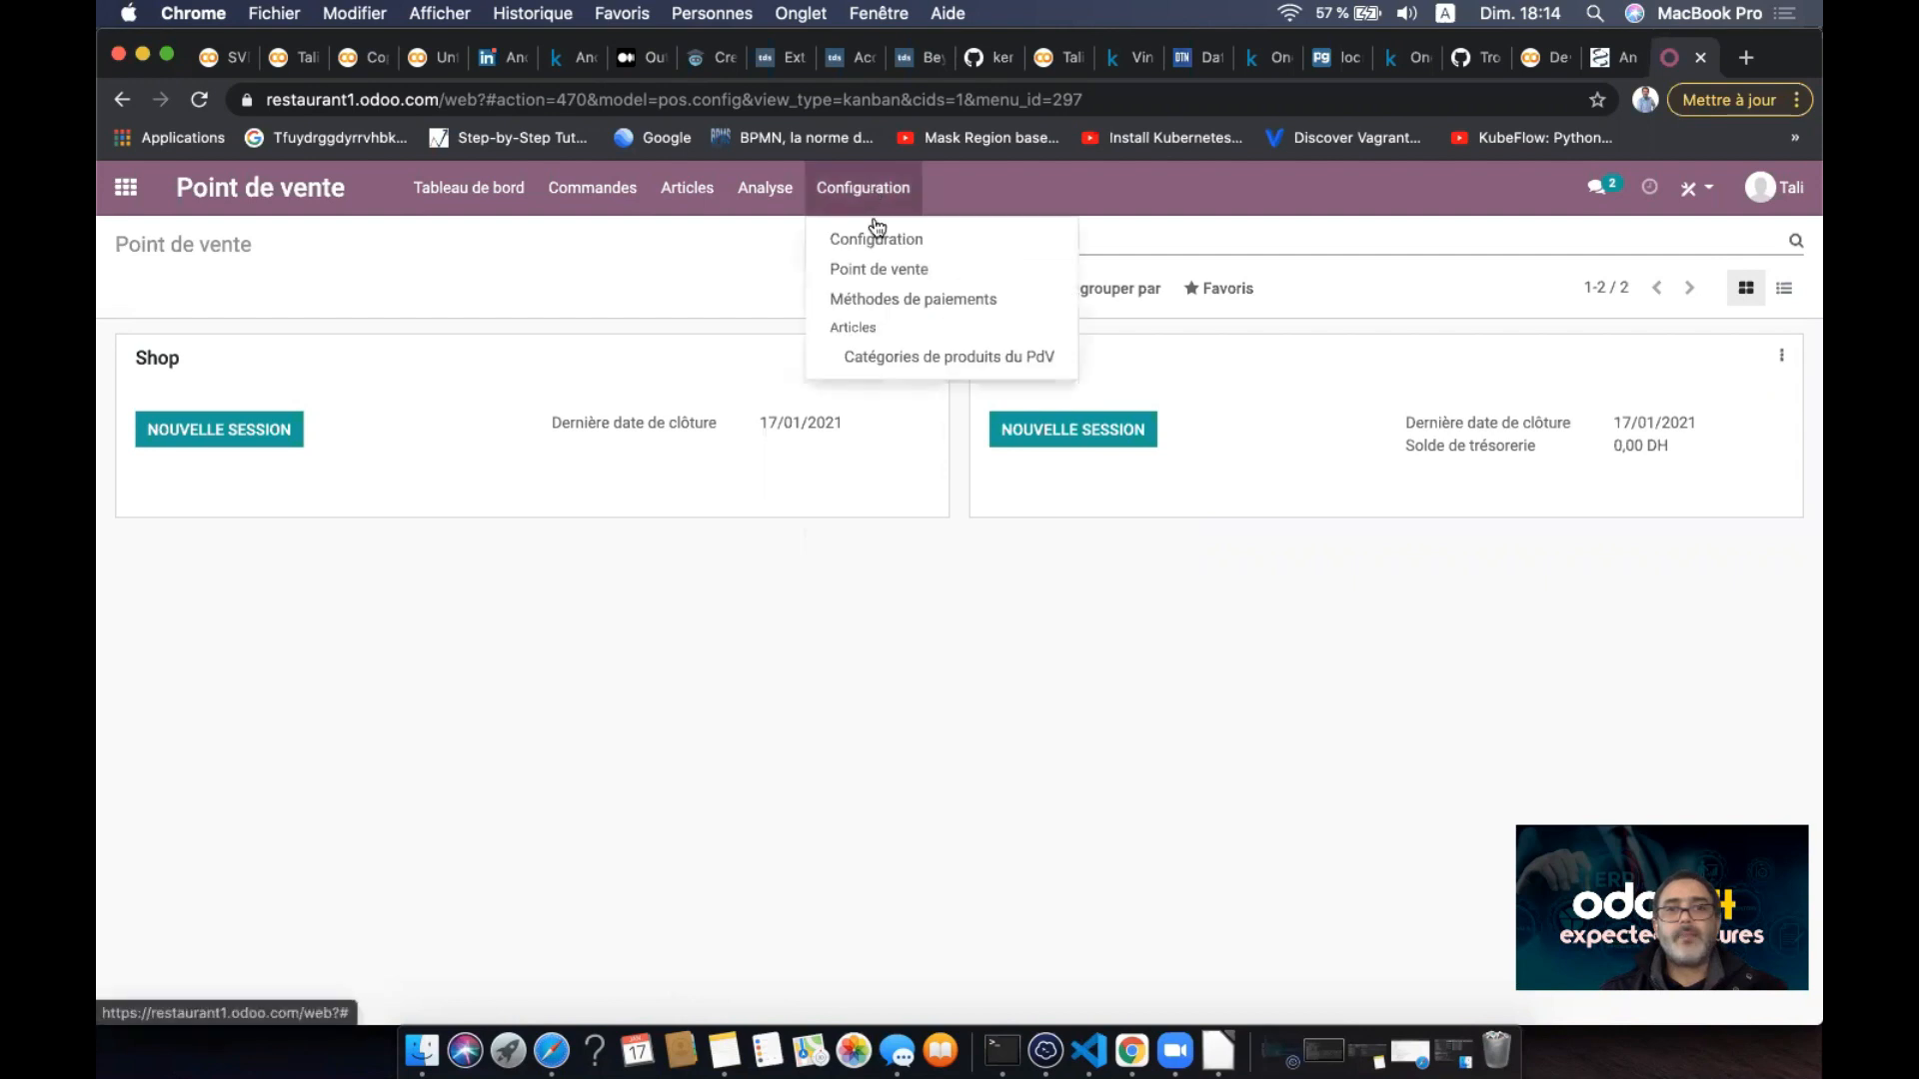
left_click(880, 277)
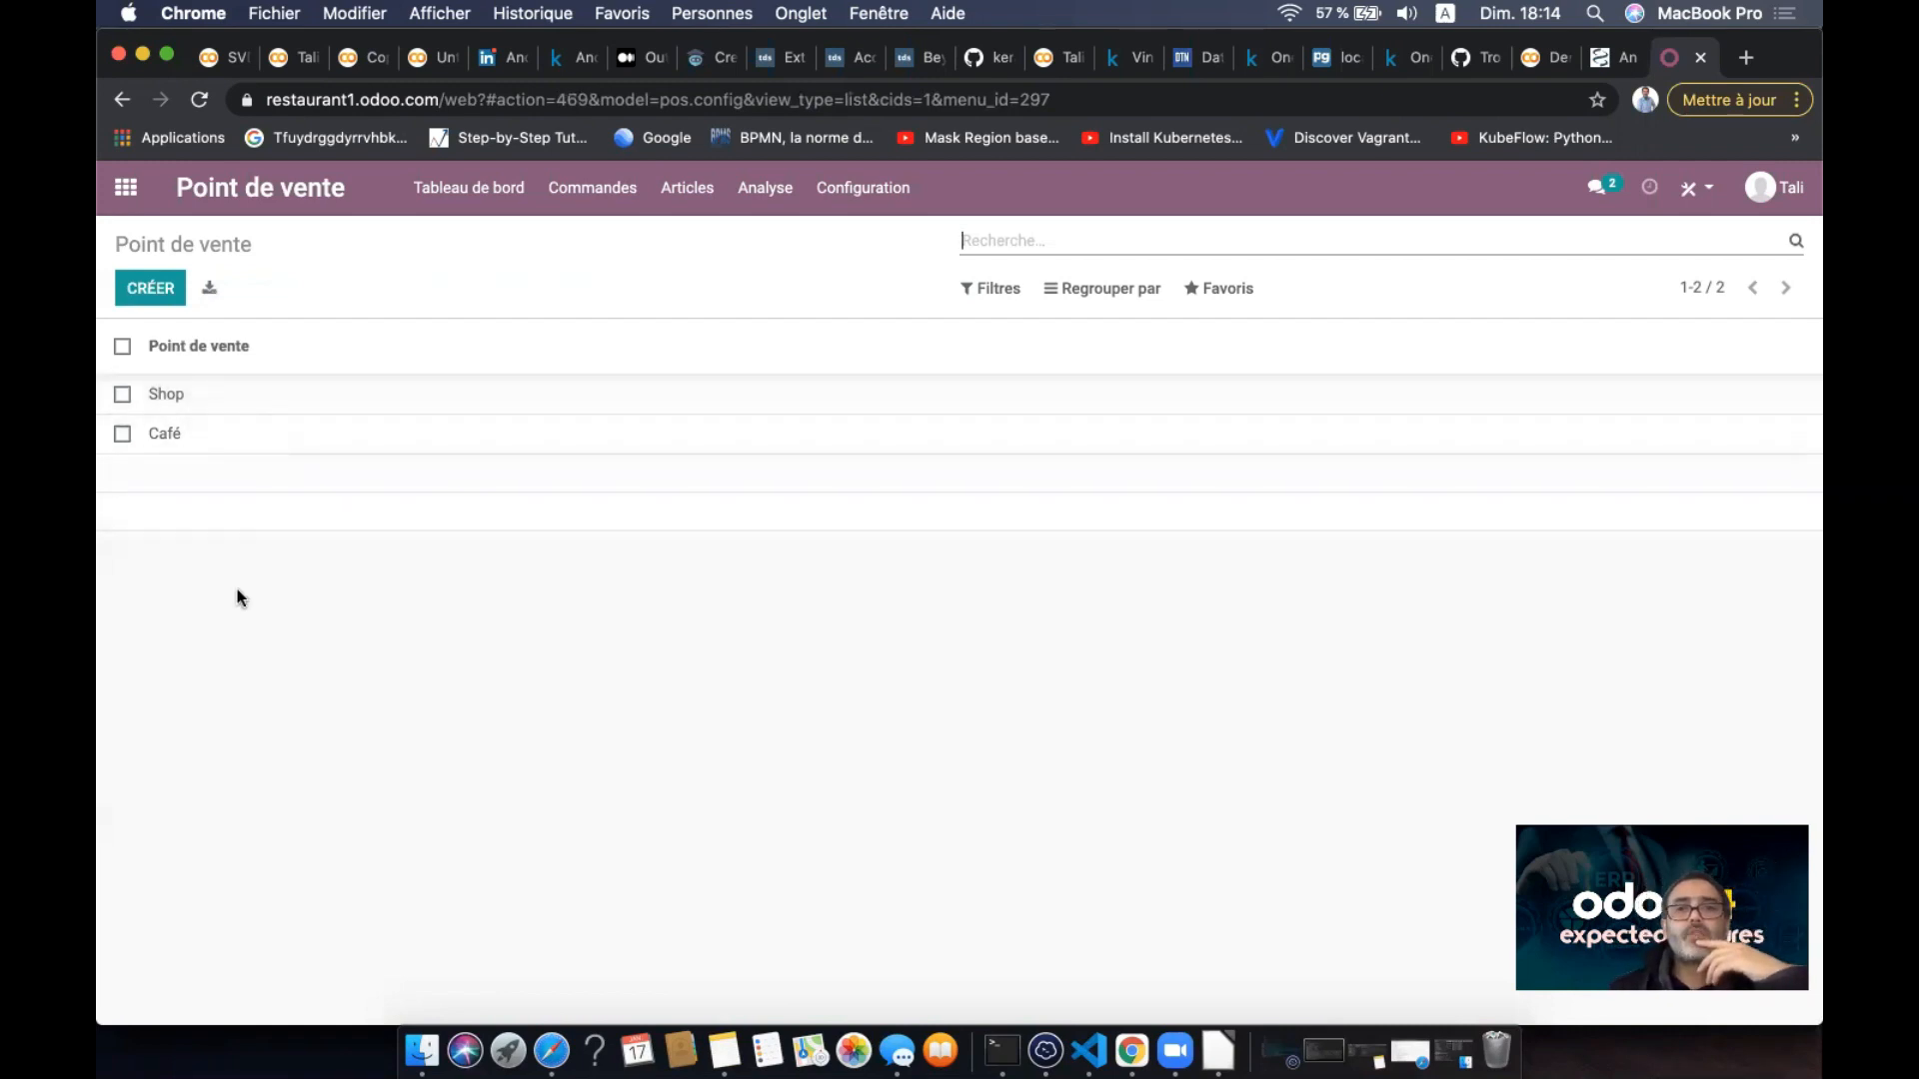
left_click(125, 187)
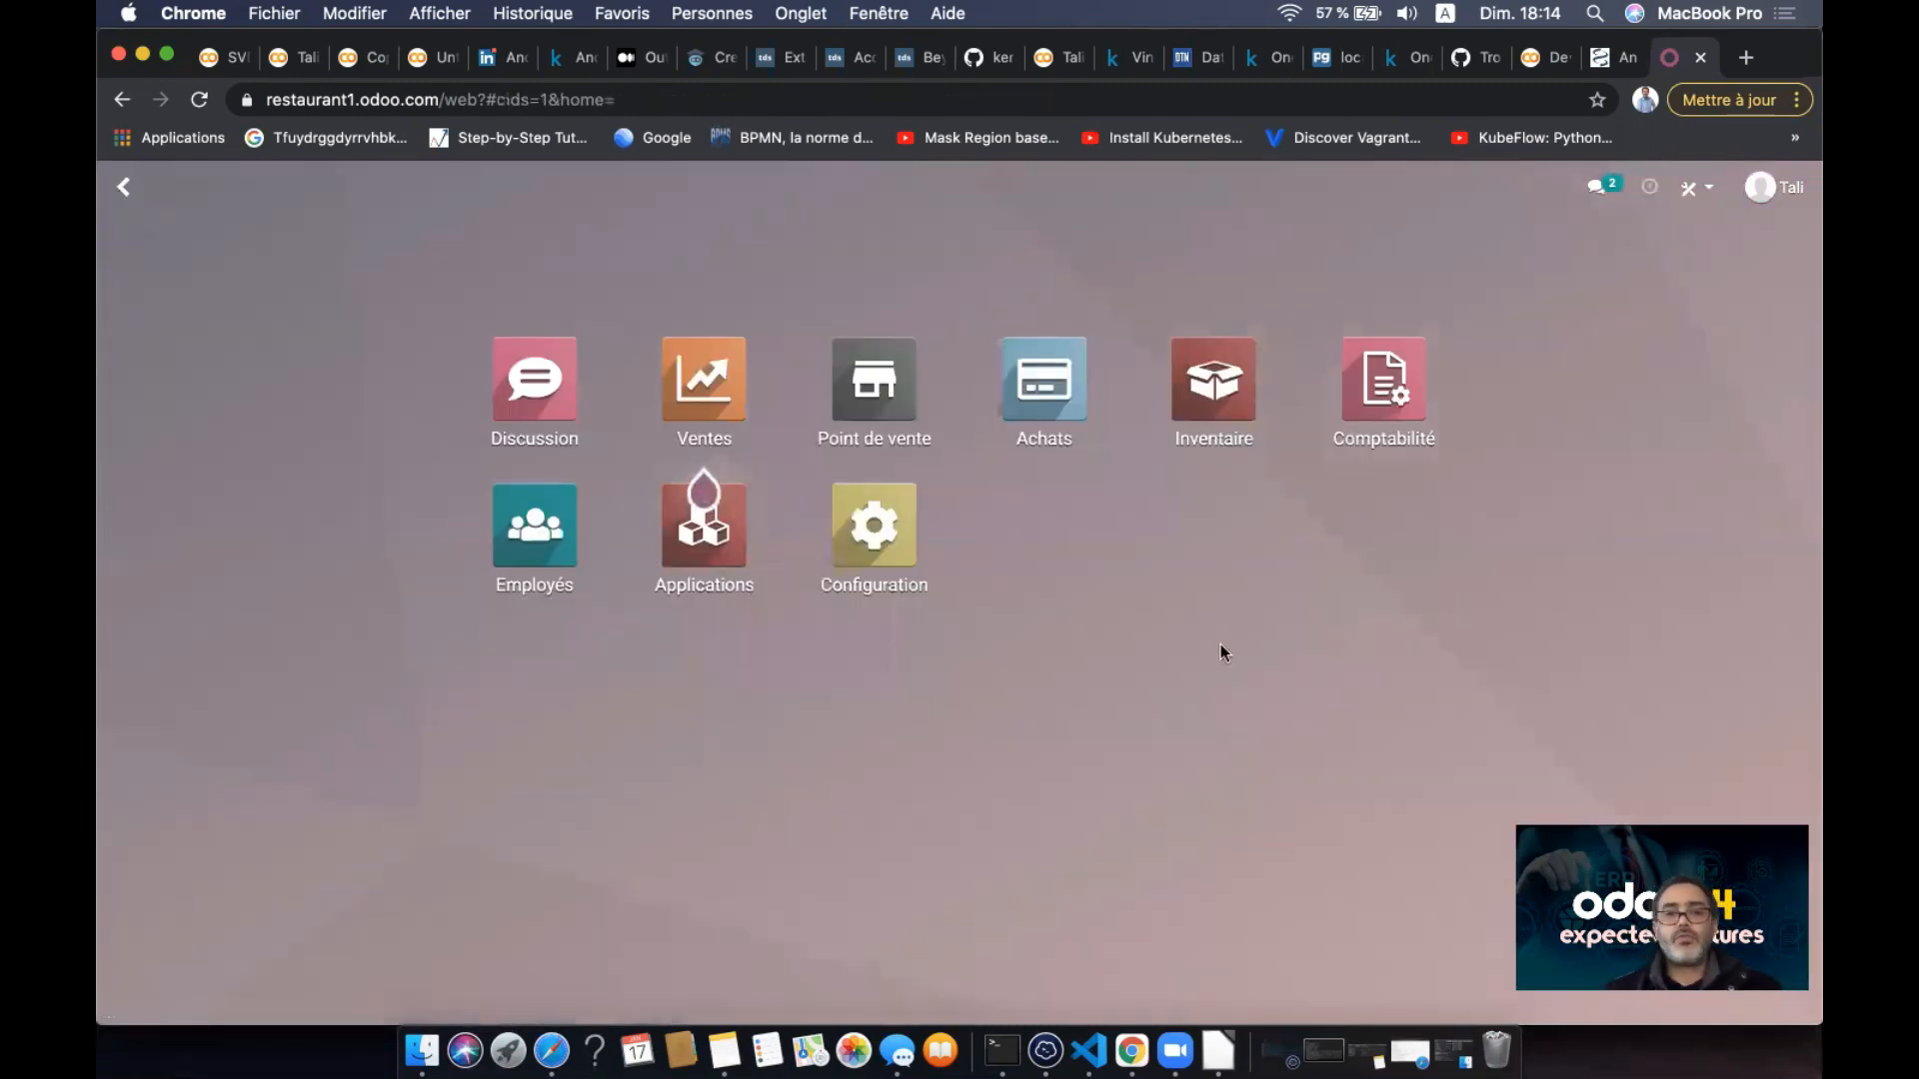